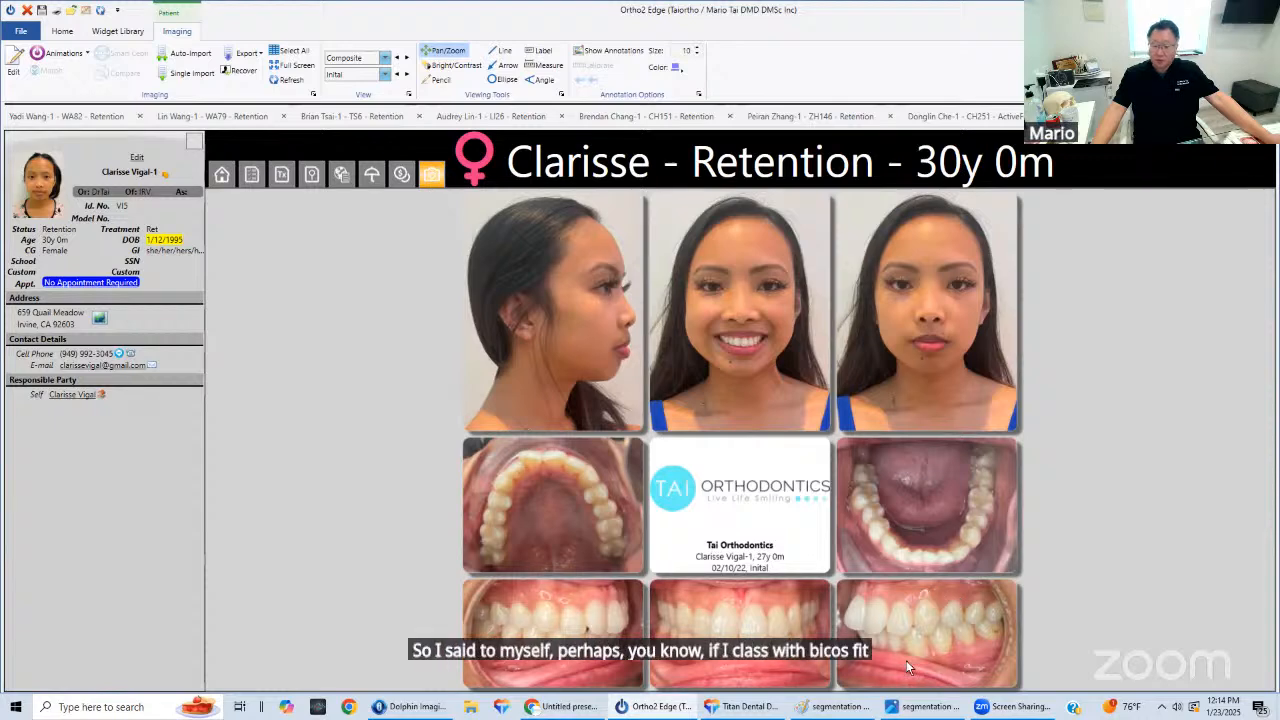
# Switch to Titan Dental Design and open the patient's first treatment plan, dated 3/30/22
pyautogui.click(748, 703)
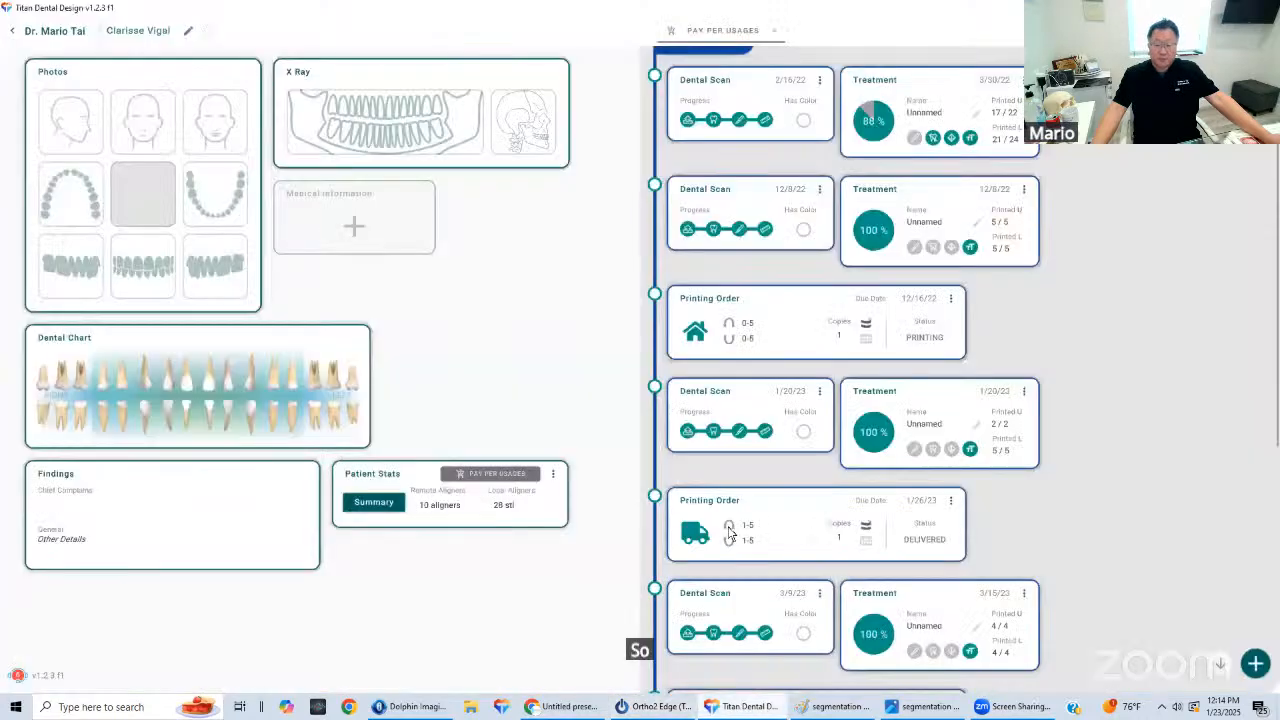
pyautogui.scroll(1, 1054, 295)
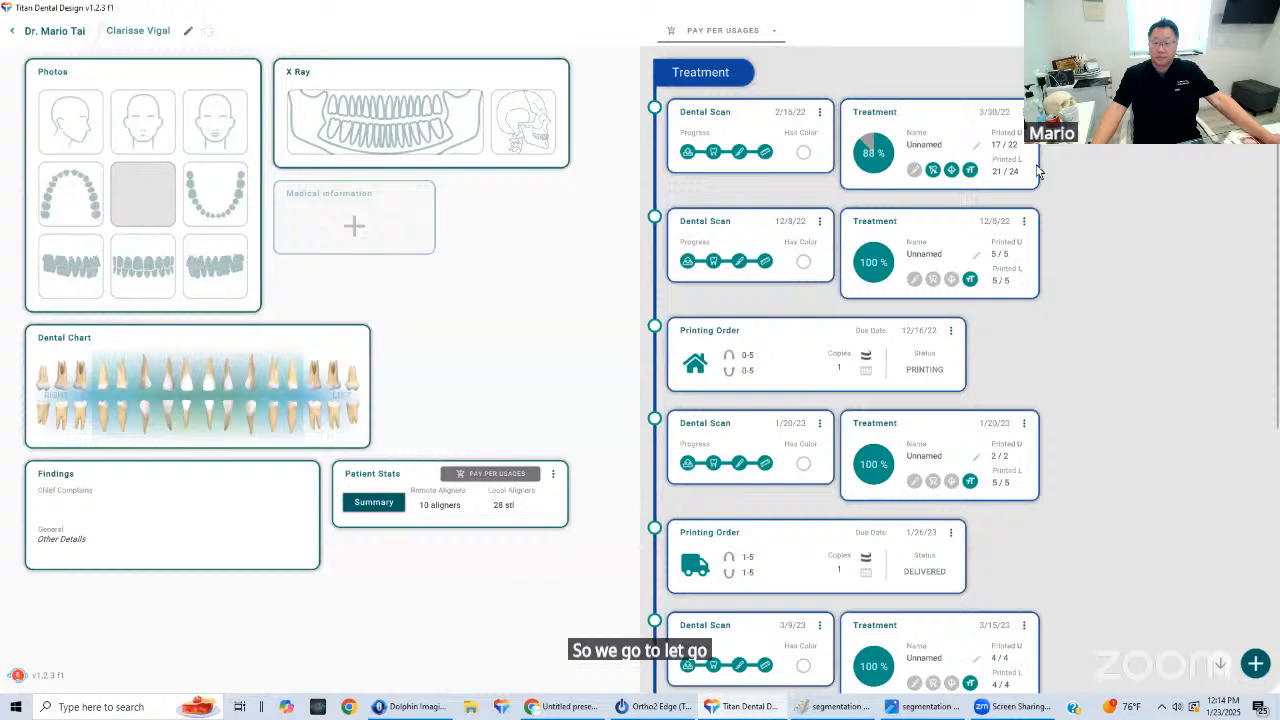
pyautogui.click(960, 131)
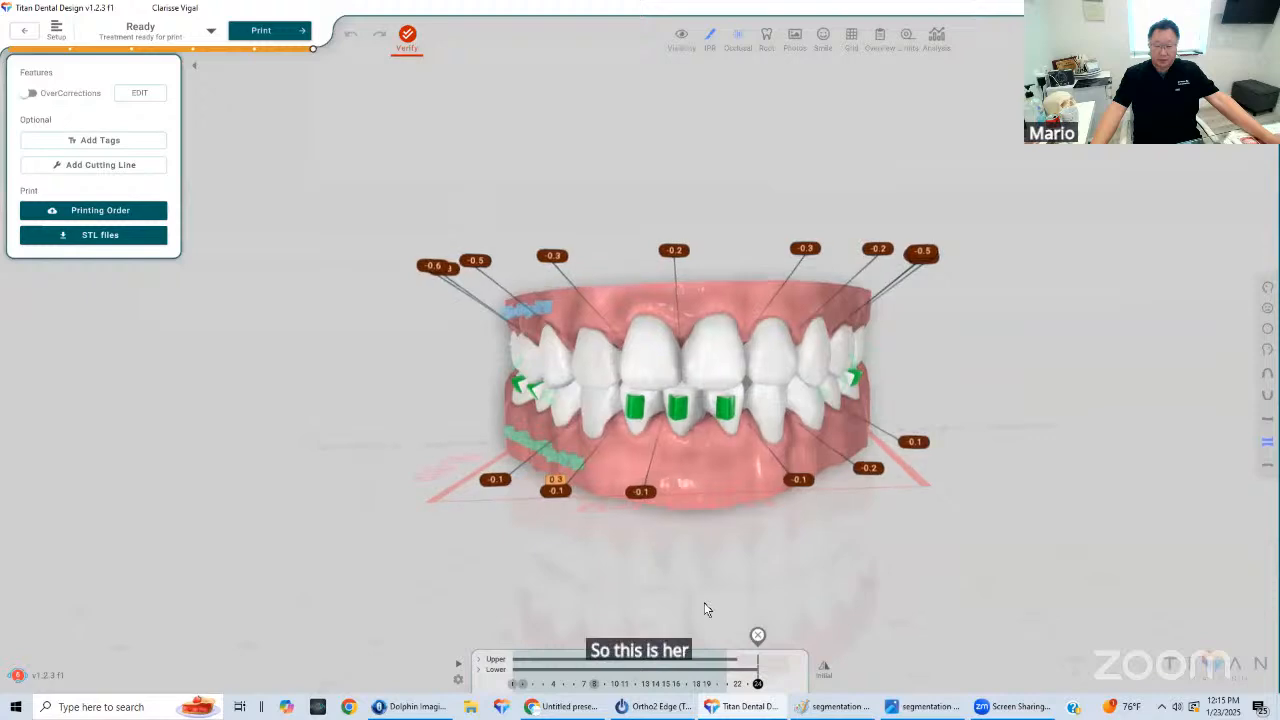
# Scrub the treatment timeline to final stage 24 and examine both arches from the front and from below
pyautogui.click(596, 683)
pyautogui.moveTo(502, 673); pyautogui.dragTo(774, 640)
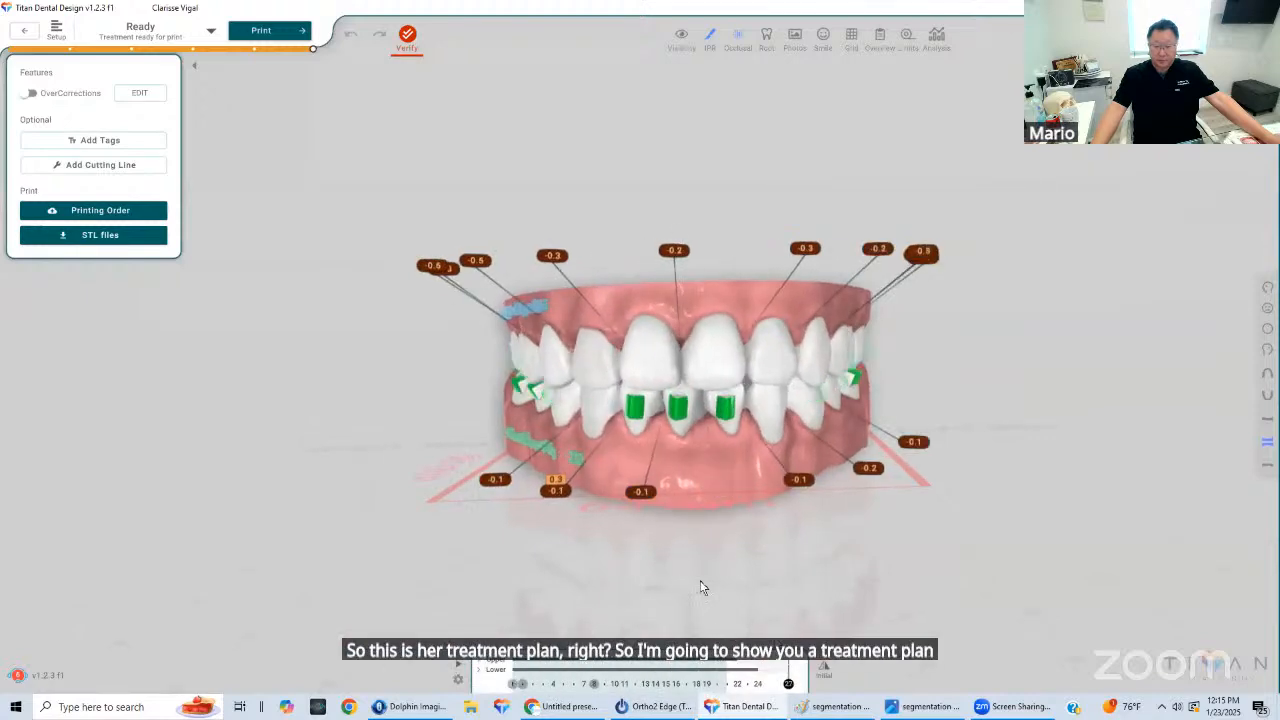
pyautogui.moveTo(690, 512); pyautogui.dragTo(746, 426)
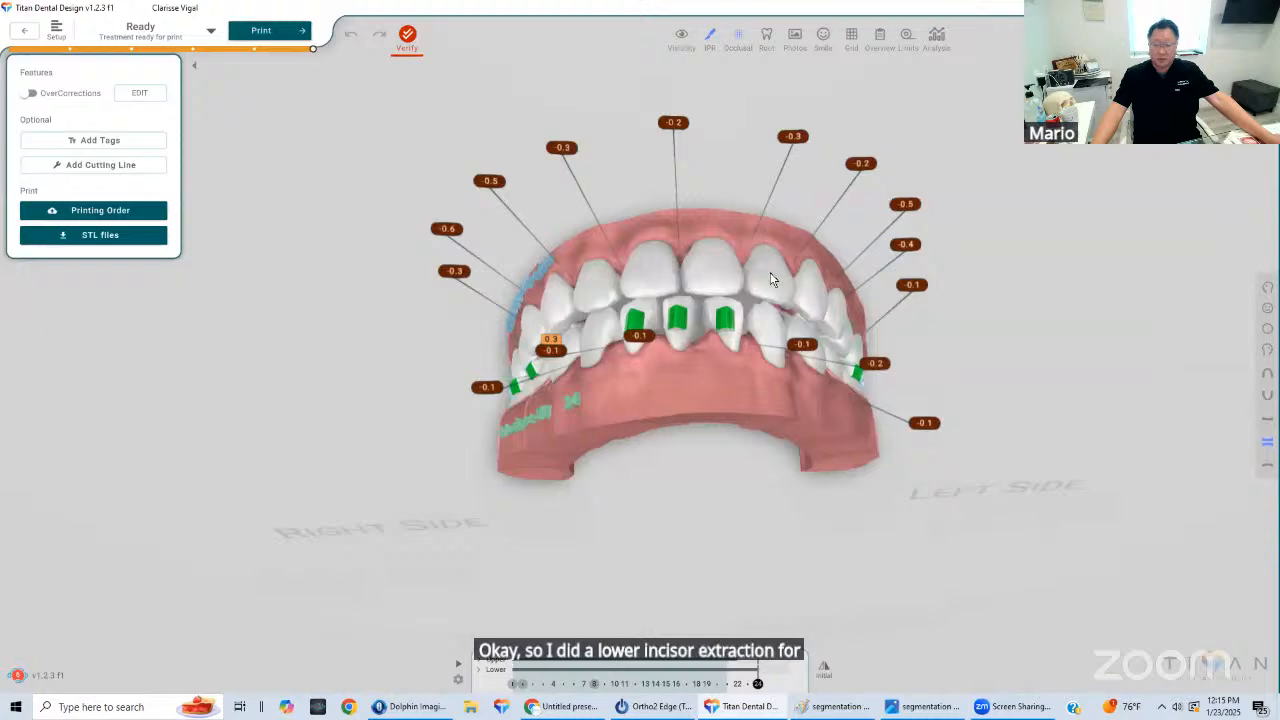
# Scrub through the treatment stages with the patient's left side in view to examine the posterior occlusion
pyautogui.moveTo(622, 326); pyautogui.dragTo(698, 330)
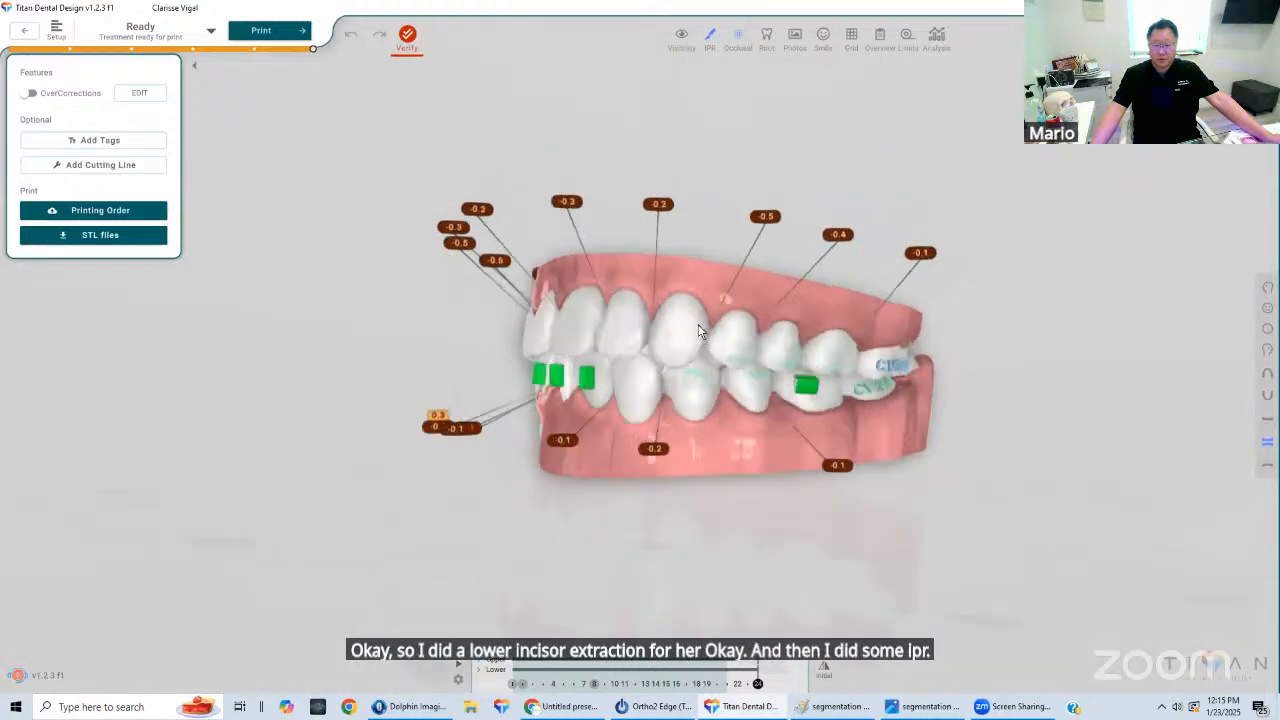
pyautogui.moveTo(757, 683)
pyautogui.mouseDown()
pyautogui.moveTo(640, 683)
pyautogui.moveTo(462, 640)
pyautogui.moveTo(802, 634)
pyautogui.moveTo(888, 610)
pyautogui.mouseUp()
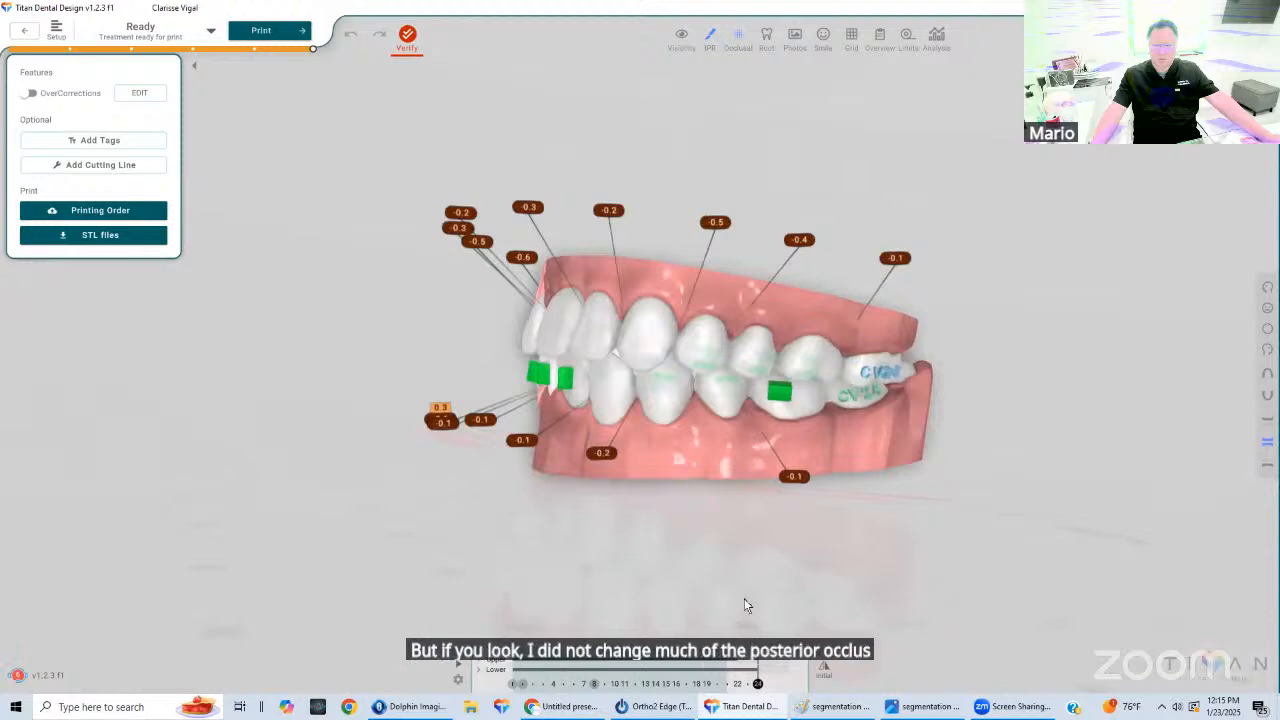
pyautogui.moveTo(757, 683)
pyautogui.mouseDown()
pyautogui.moveTo(708, 634)
pyautogui.moveTo(497, 631)
pyautogui.moveTo(814, 612)
pyautogui.mouseUp()
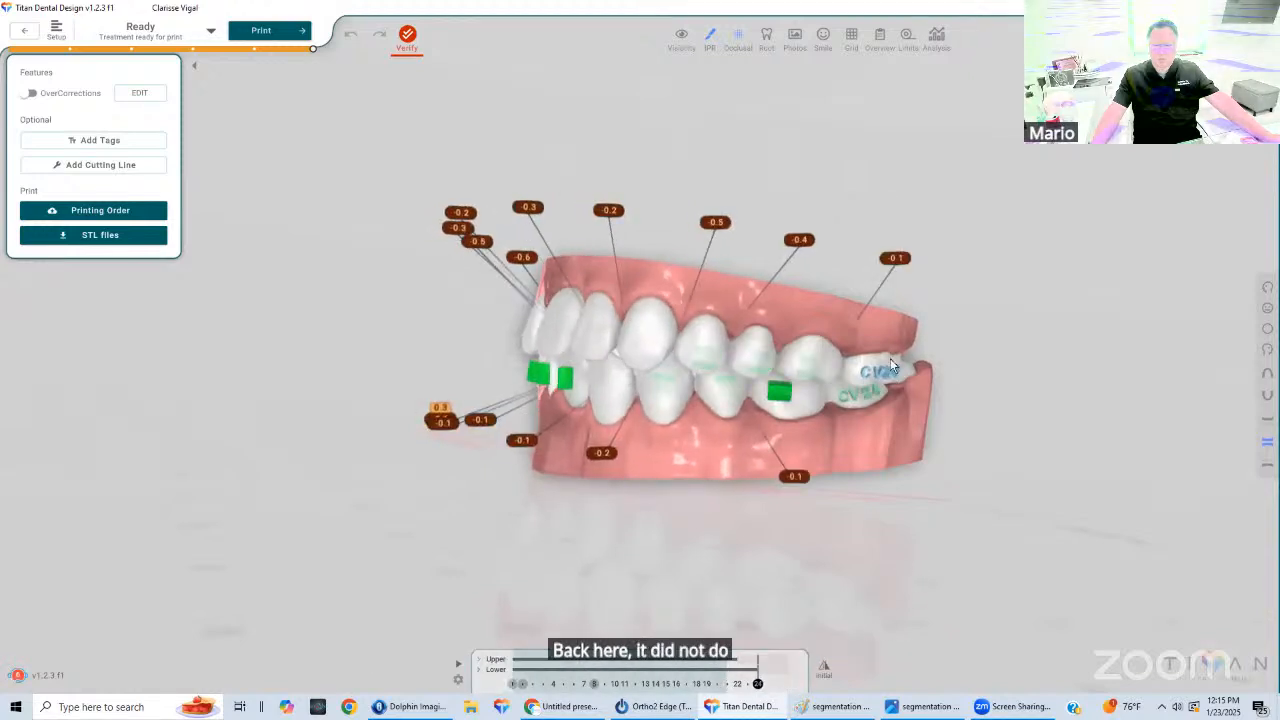
# Examine the posterior occlusion on the patient's right side while scrubbing through the treatment stages
pyautogui.moveTo(500, 362); pyautogui.dragTo(734, 352)
pyautogui.moveTo(540, 365)
pyautogui.mouseDown()
pyautogui.moveTo(688, 374)
pyautogui.moveTo(694, 346)
pyautogui.moveTo(732, 350)
pyautogui.mouseUp()
pyautogui.moveTo(758, 684)
pyautogui.mouseDown()
pyautogui.moveTo(436, 645)
pyautogui.moveTo(874, 625)
pyautogui.mouseUp()
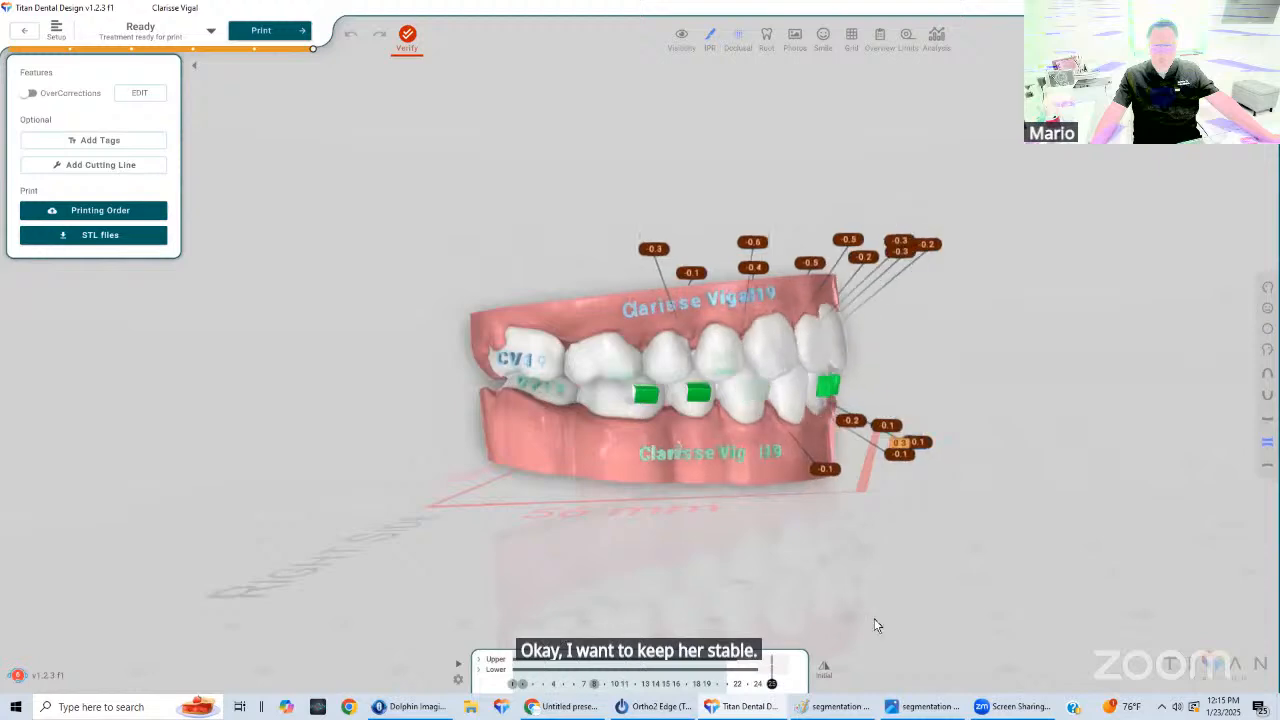
pyautogui.moveTo(655, 386); pyautogui.dragTo(824, 418)
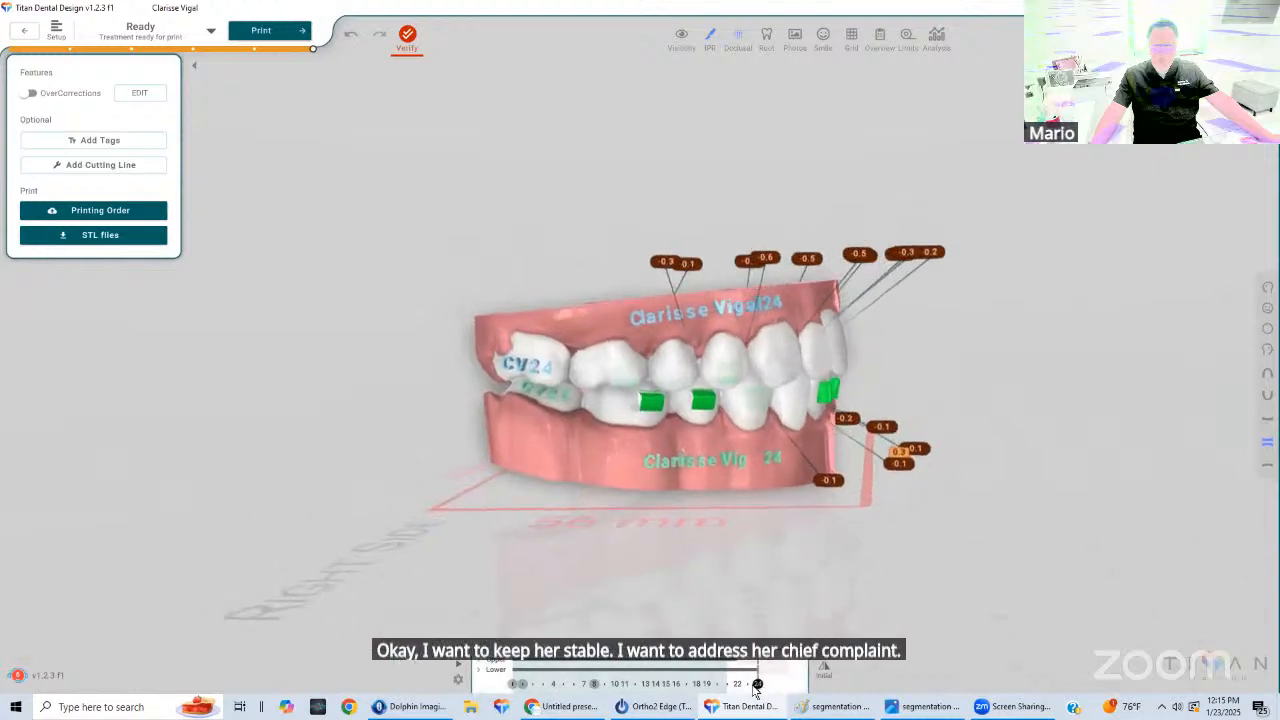
# Compare stage 0 with final stage 24 from the patient's right side to check the front teeth's protrusion
pyautogui.moveTo(757, 688); pyautogui.dragTo(490, 686)
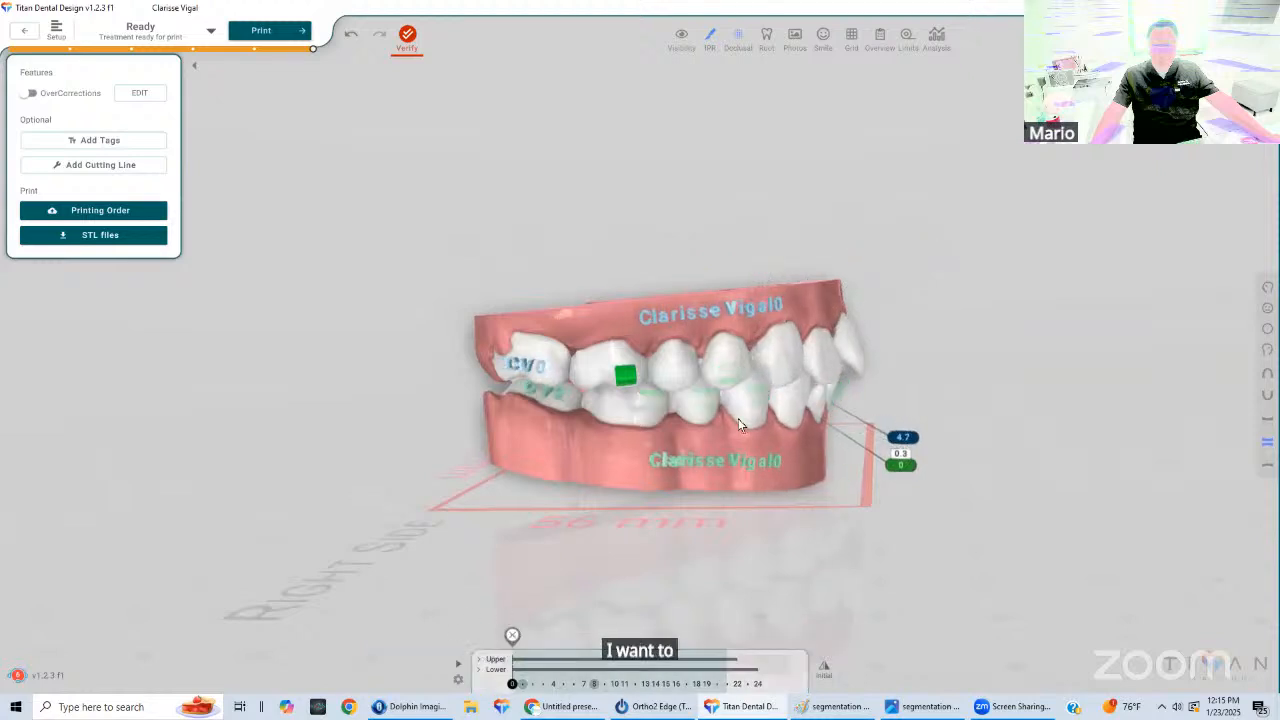
pyautogui.moveTo(738, 418); pyautogui.dragTo(846, 332)
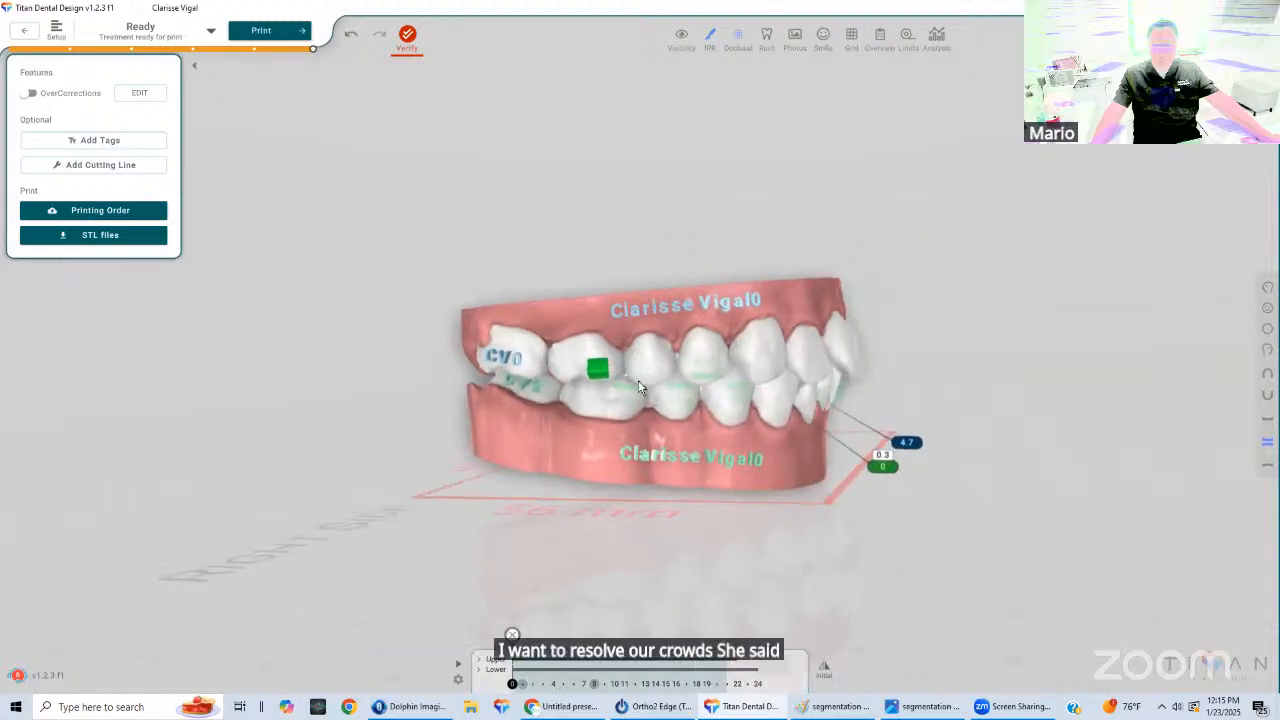
pyautogui.moveTo(638, 380); pyautogui.dragTo(612, 355)
pyautogui.moveTo(852, 354); pyautogui.dragTo(726, 424)
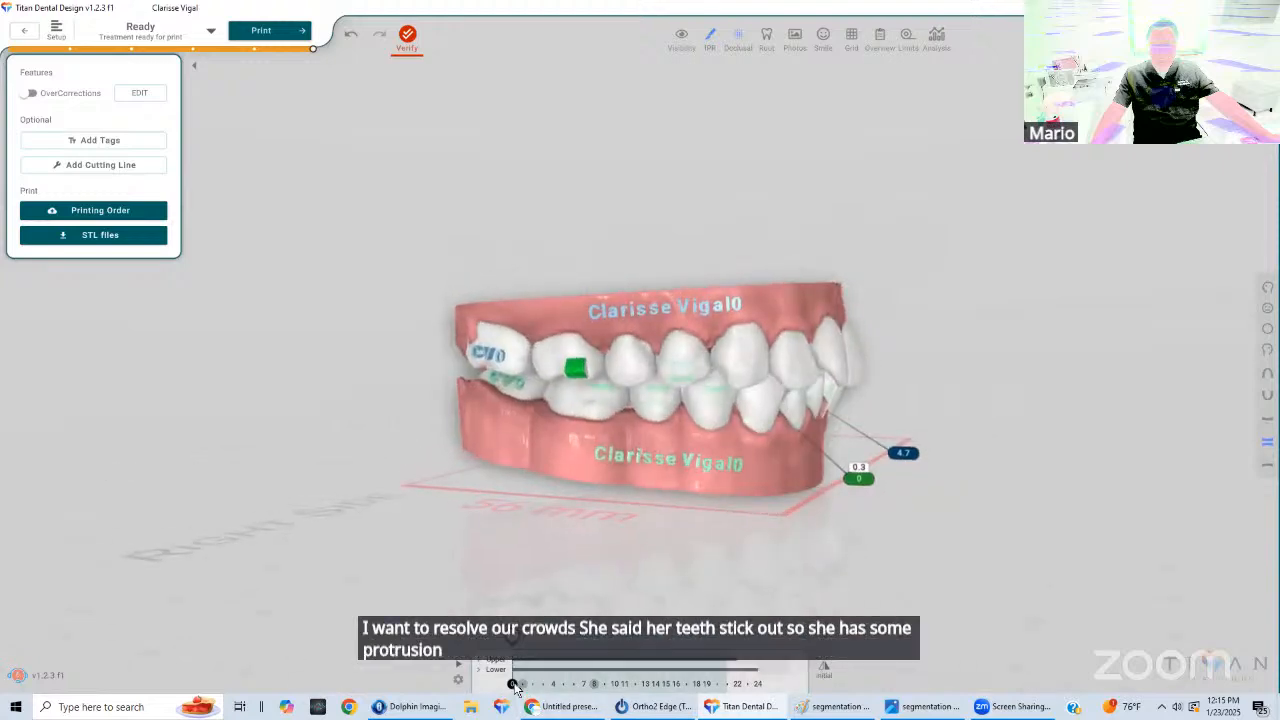
pyautogui.moveTo(514, 685); pyautogui.dragTo(784, 682)
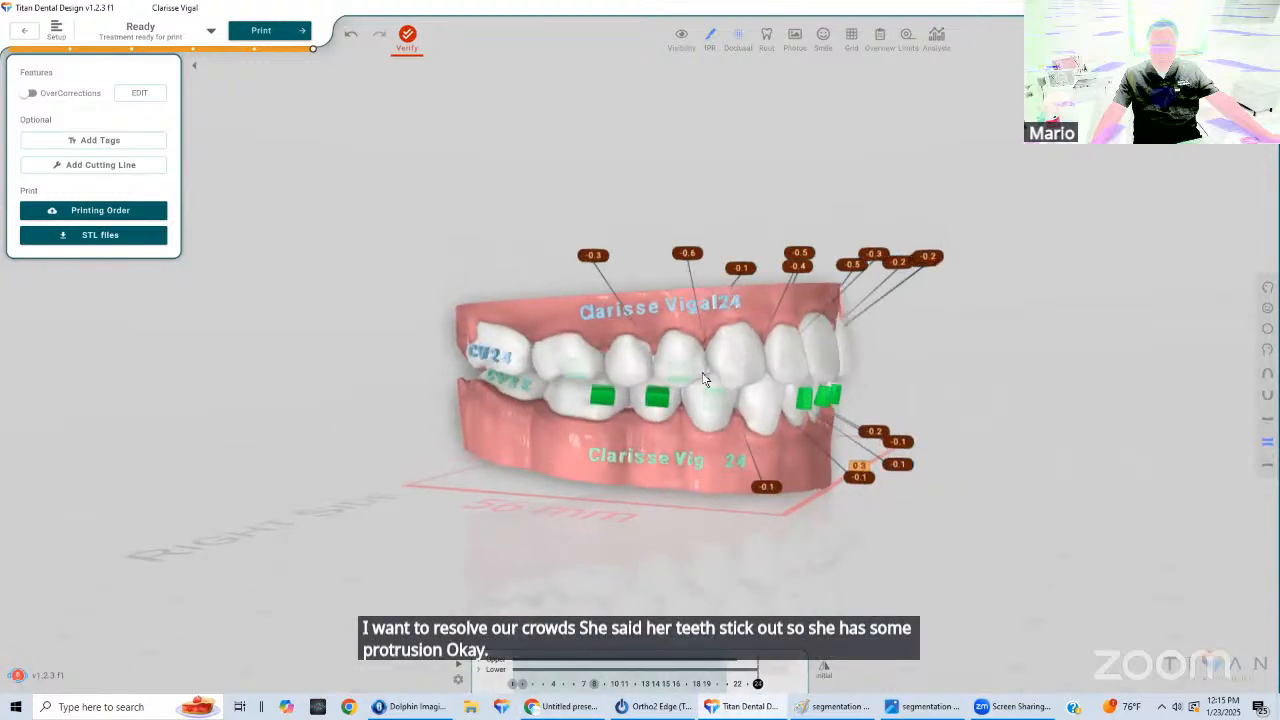
pyautogui.moveTo(704, 380); pyautogui.dragTo(663, 394)
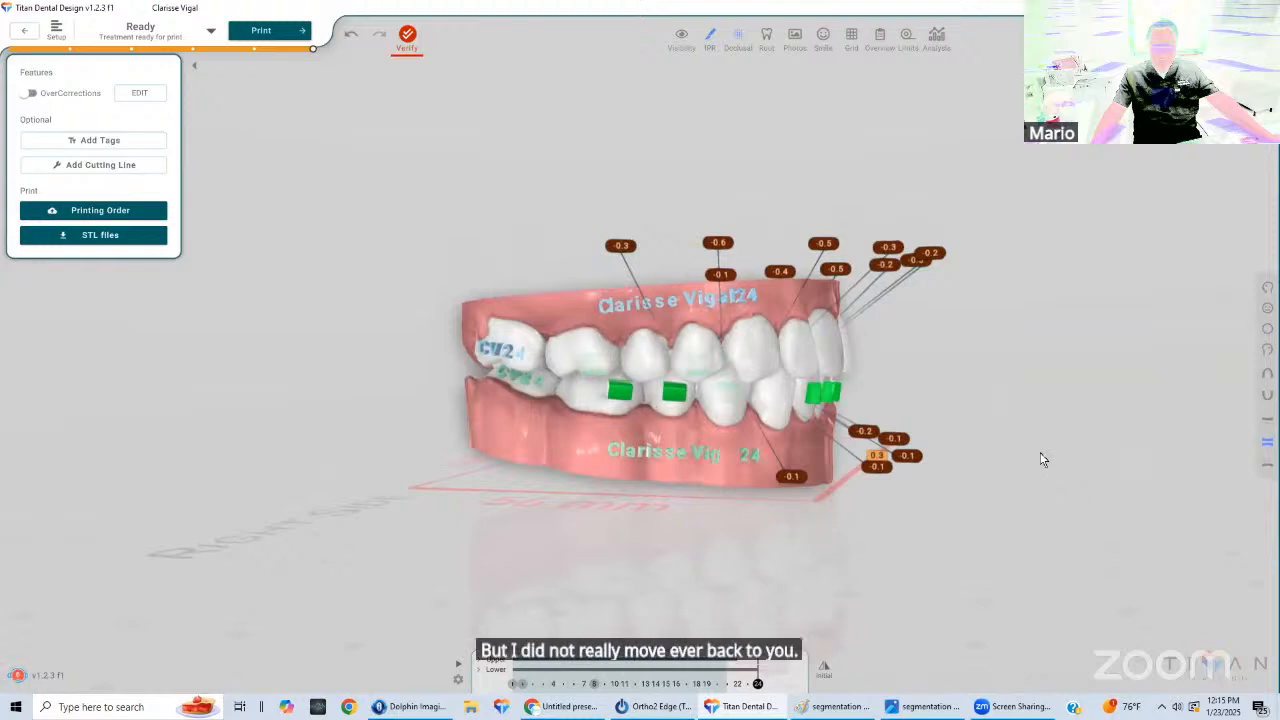
# Switch to Ortho2 Edge and try to display the patient's Progress 2 photos from 12/07/22 in the Composite layout
pyautogui.click(654, 707)
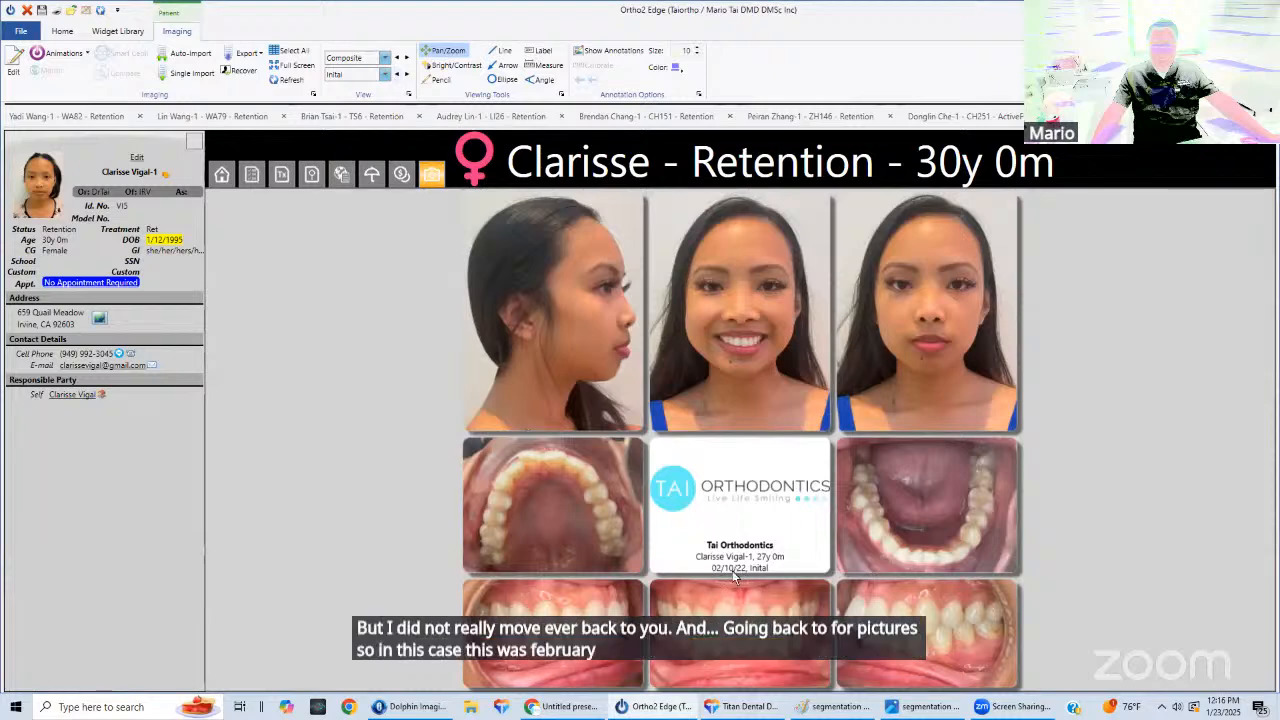
pyautogui.click(385, 59)
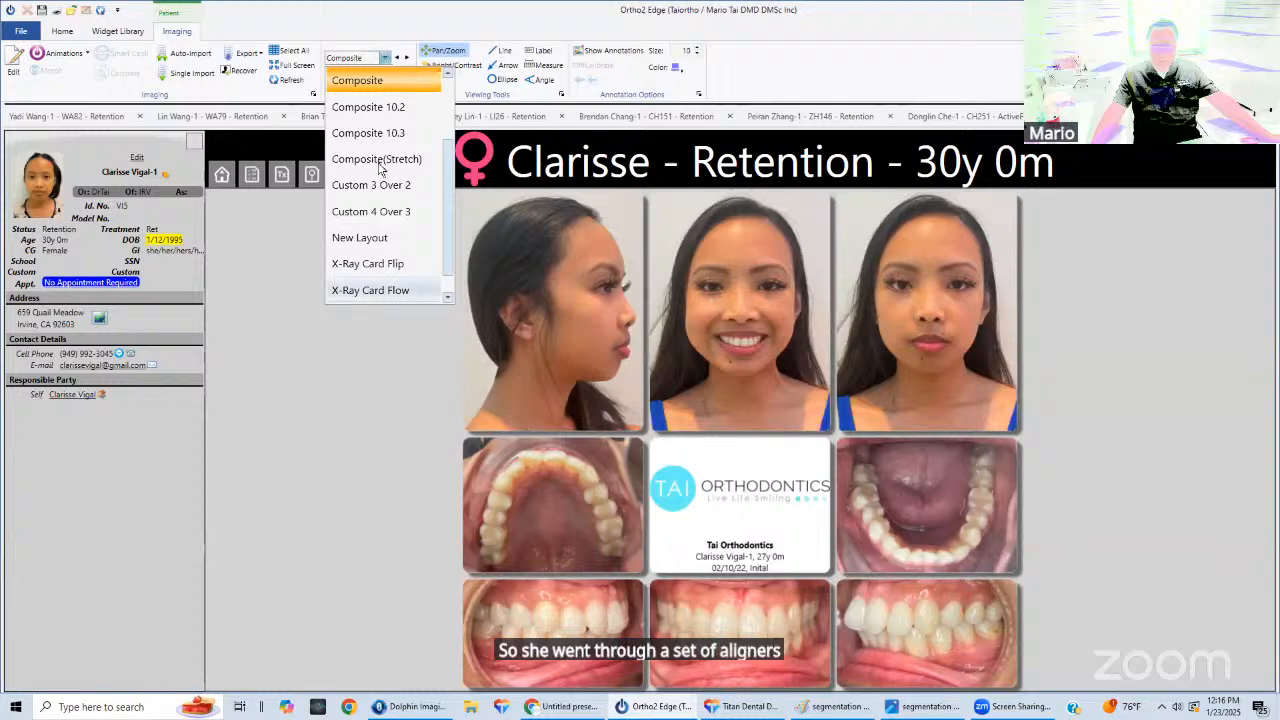
pyautogui.click(378, 81)
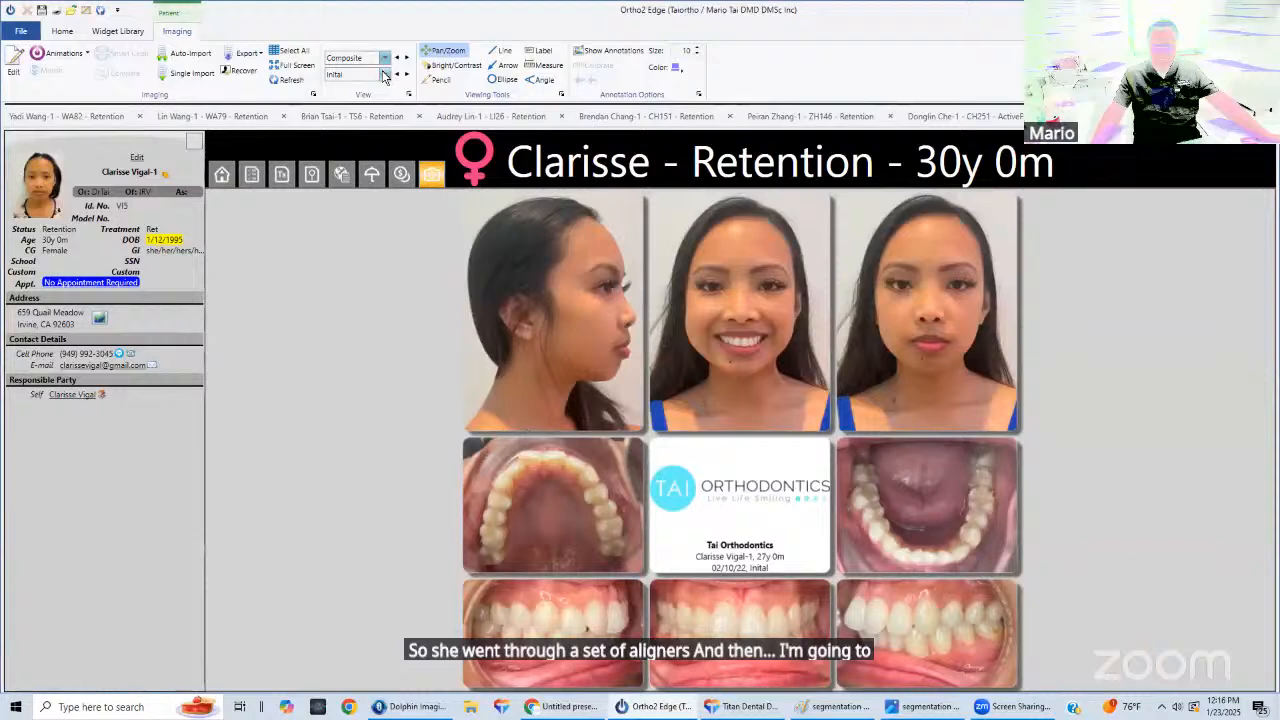
pyautogui.click(384, 75)
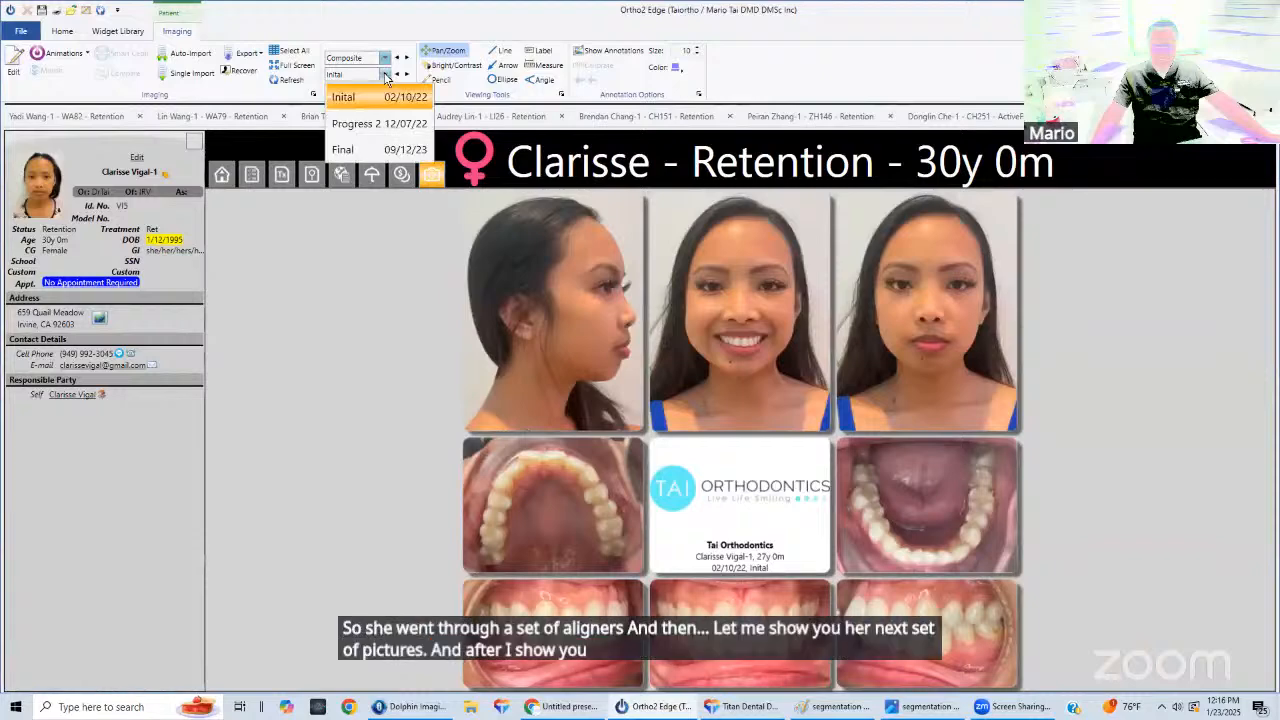
pyautogui.click(387, 119)
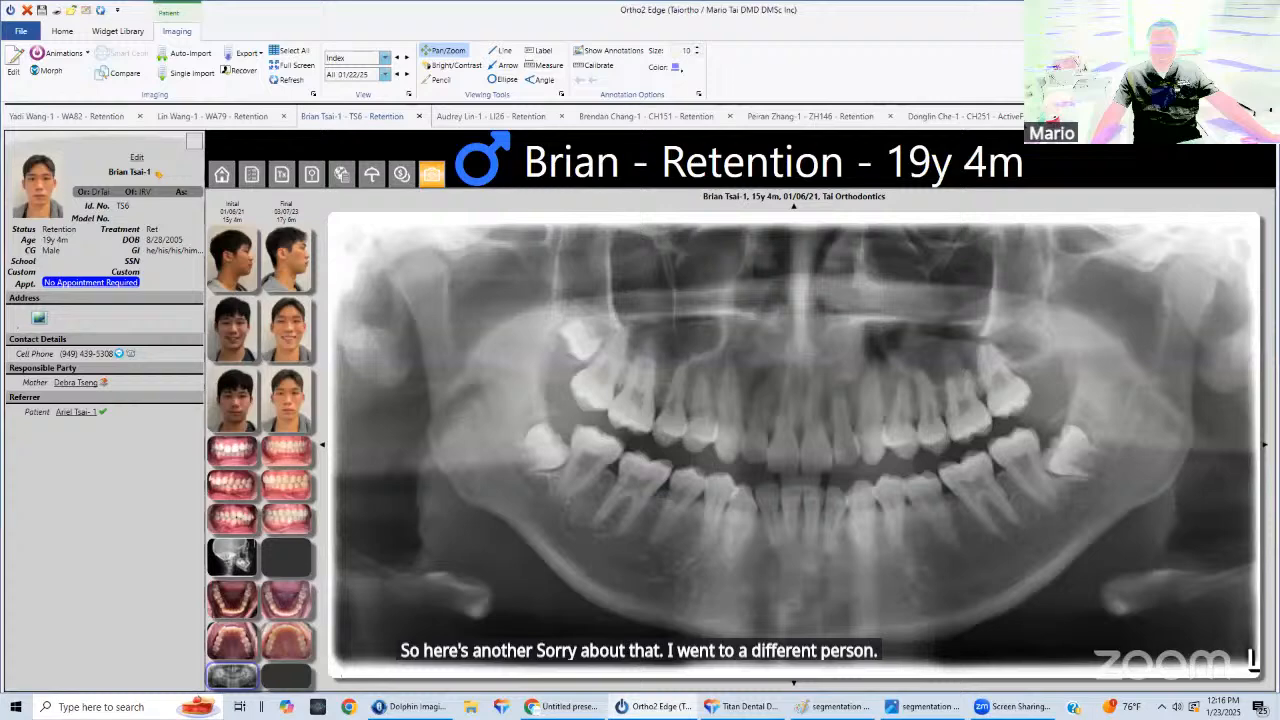
# Return to the female retention patient's open record and choose the Final 03/07/23 image set
pyautogui.click(1267, 116)
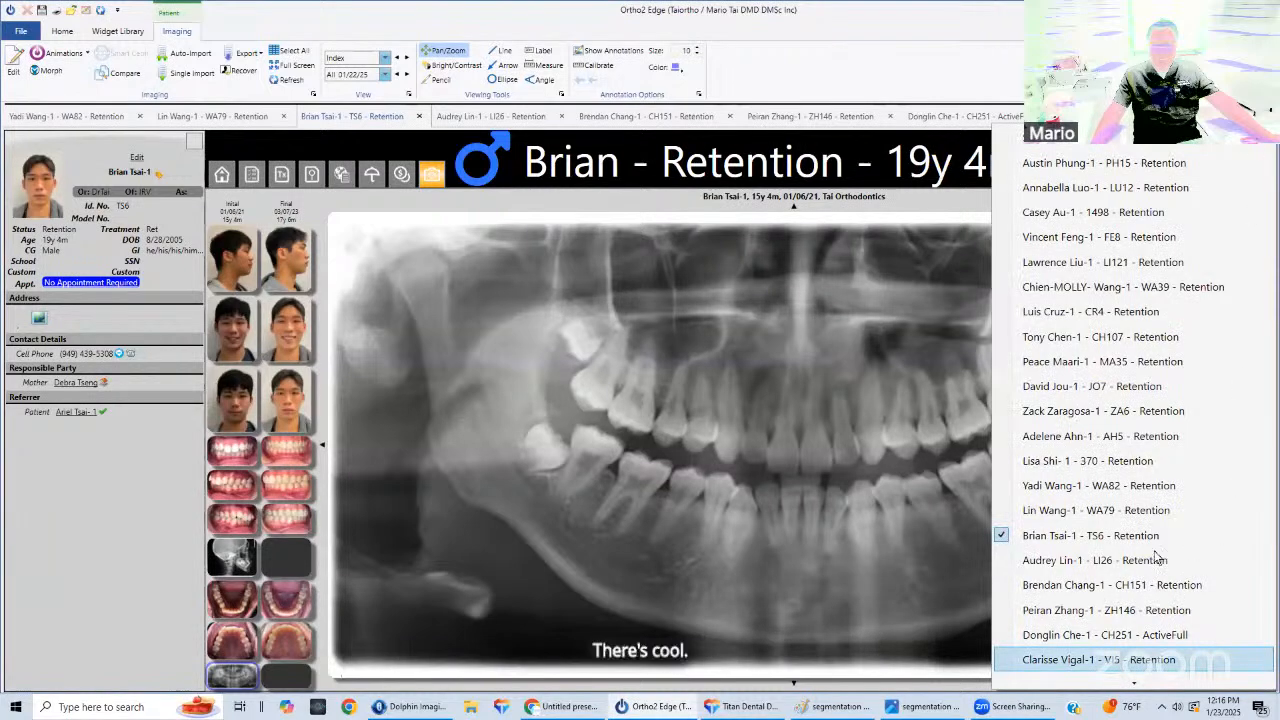
pyautogui.click(1100, 659)
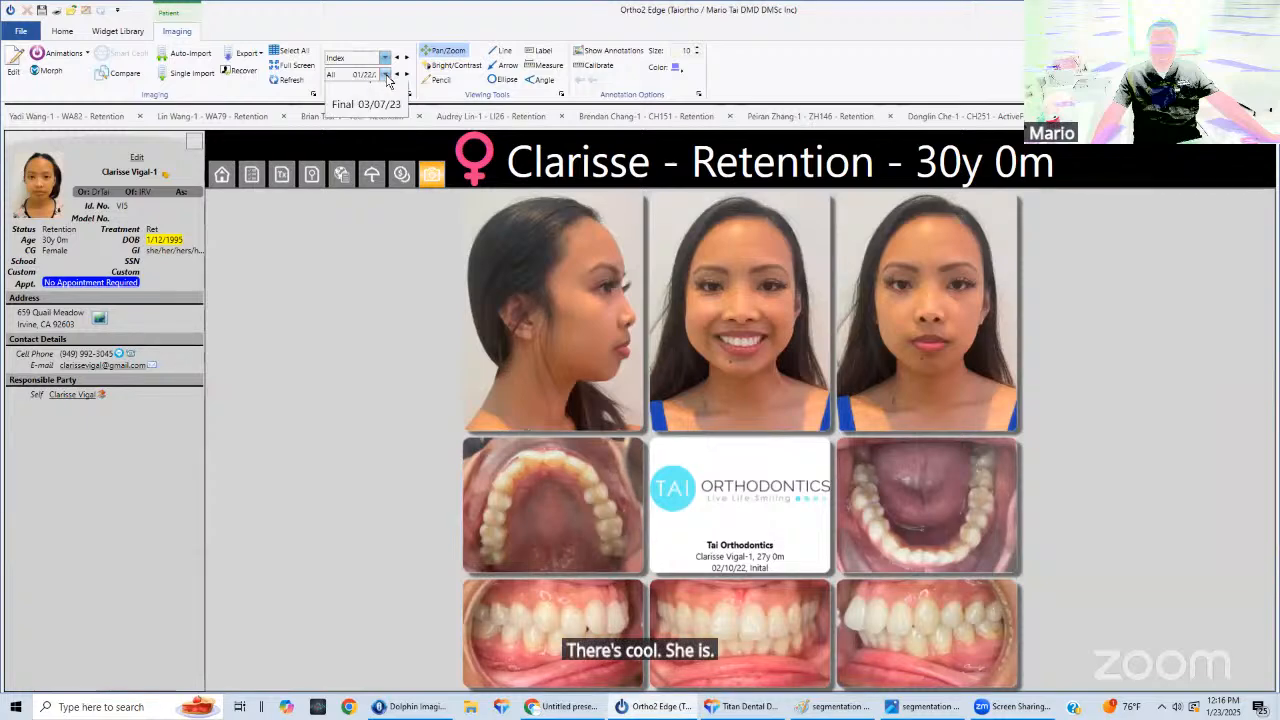
pyautogui.click(384, 74)
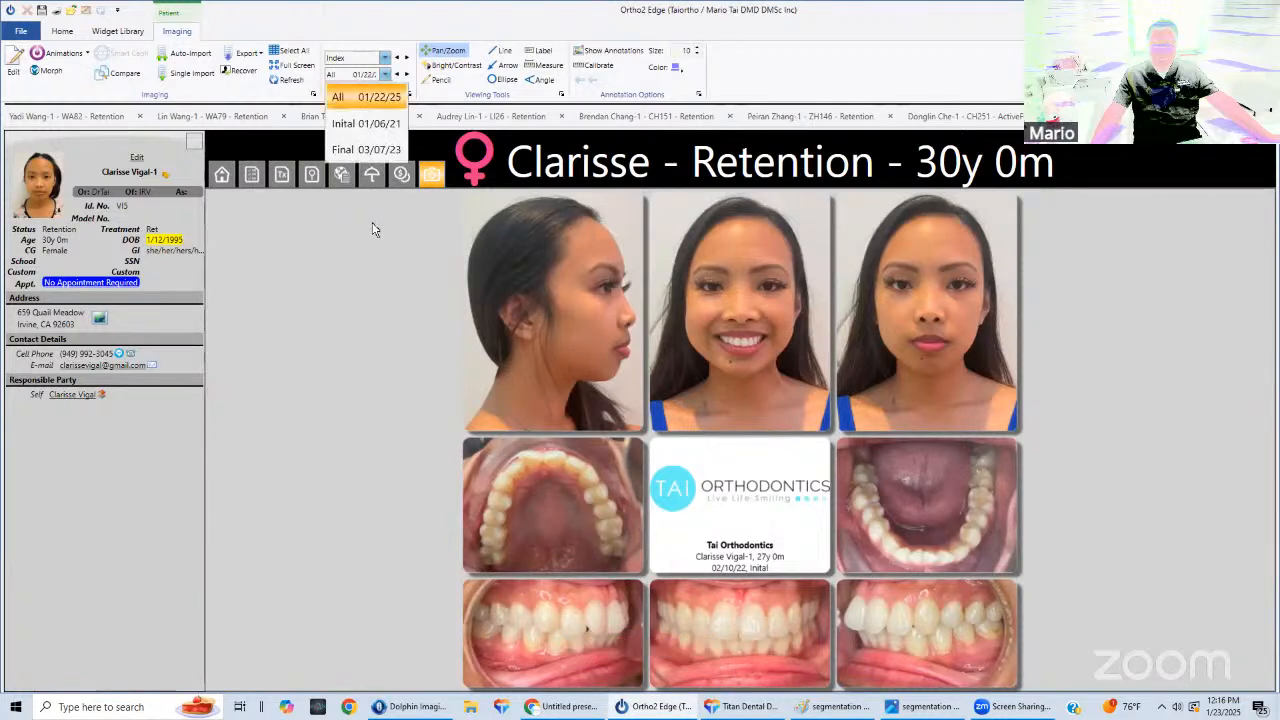
pyautogui.click(378, 151)
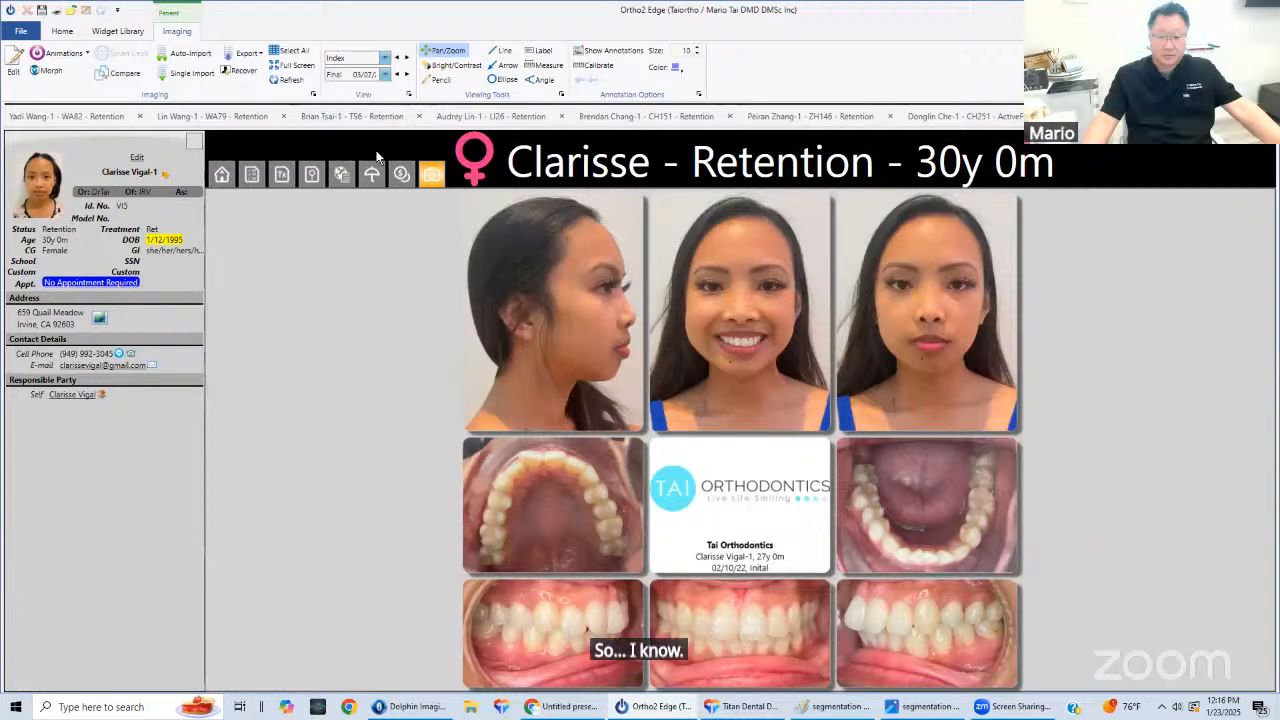
# Set the image layout to Composite and enlarge the patient's profile photo
pyautogui.click(383, 57)
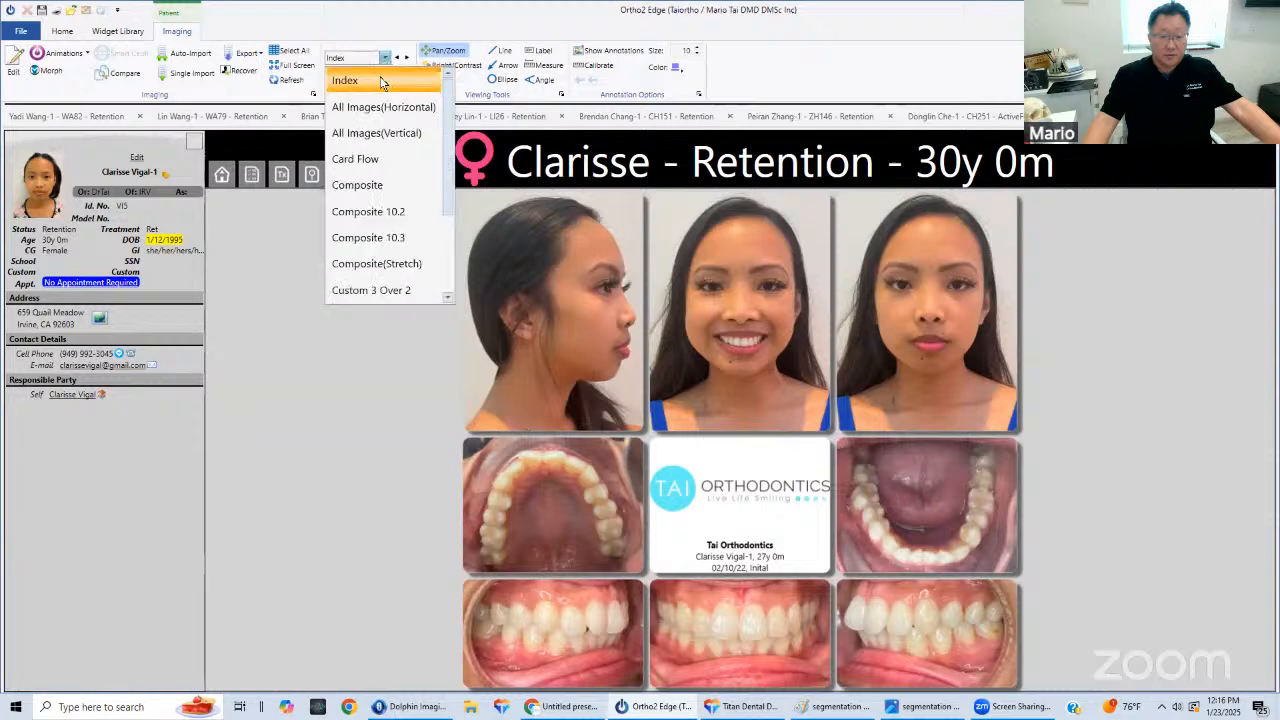
pyautogui.click(396, 187)
pyautogui.click(522, 286)
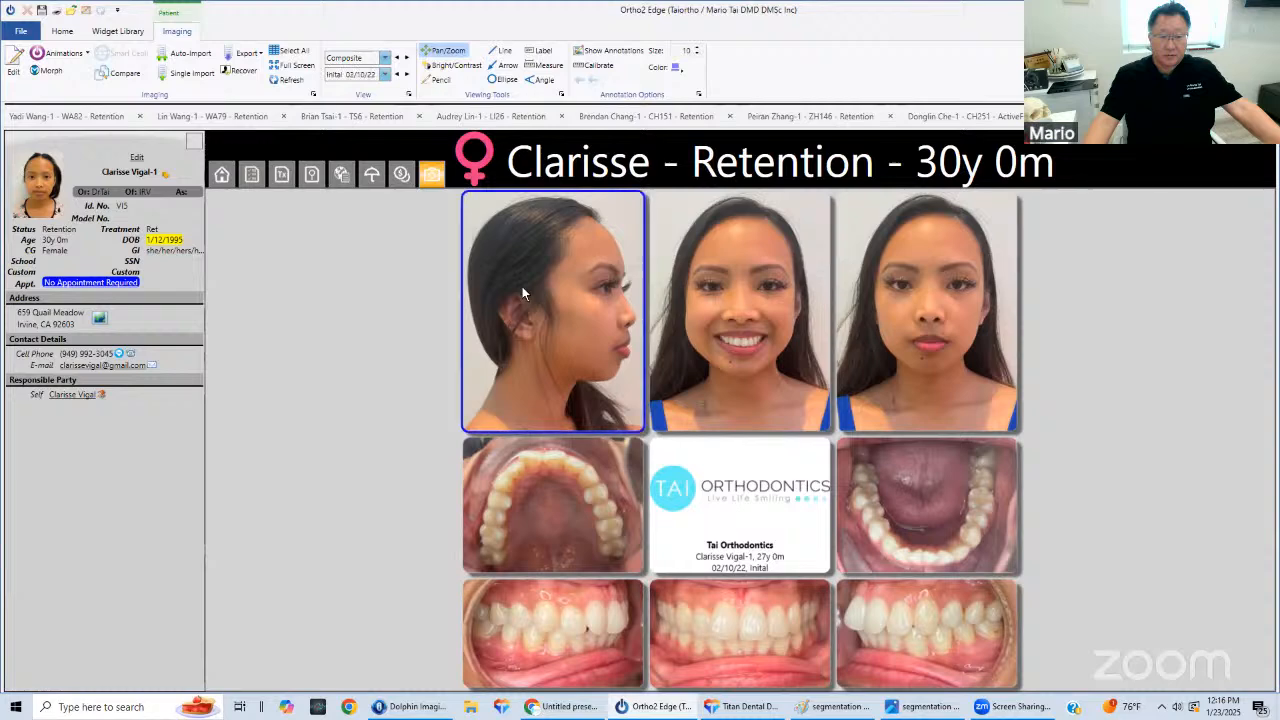
pyautogui.doubleClick(522, 286)
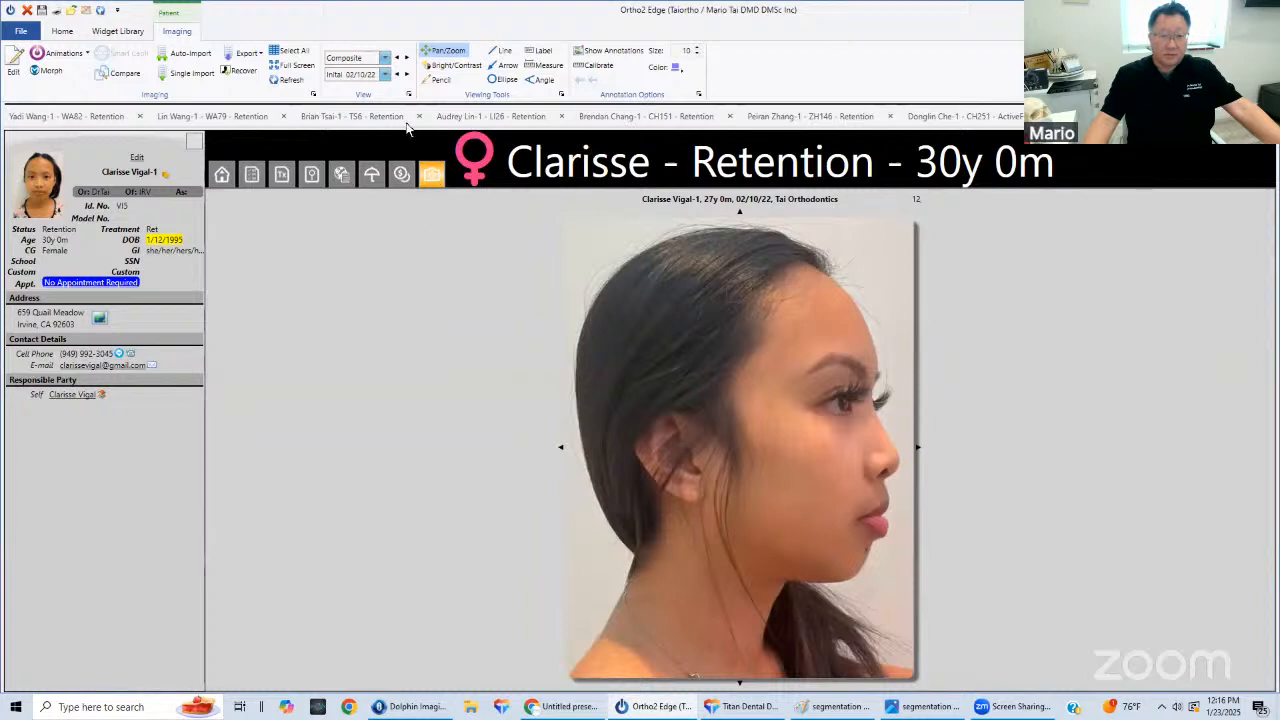
# Return from the profile photo to the composite view and enlarge the upper occlusal photo
pyautogui.click(386, 73)
pyautogui.click(349, 149)
pyautogui.doubleClick(608, 294)
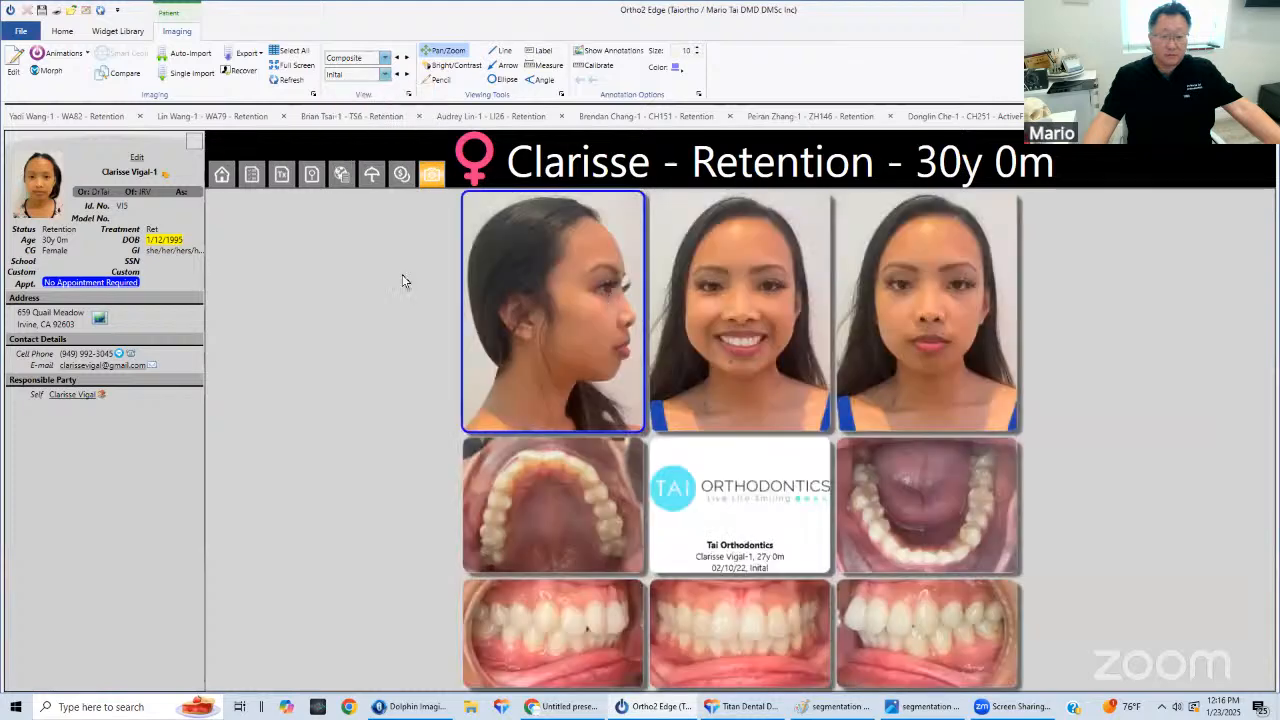
pyautogui.doubleClick(570, 488)
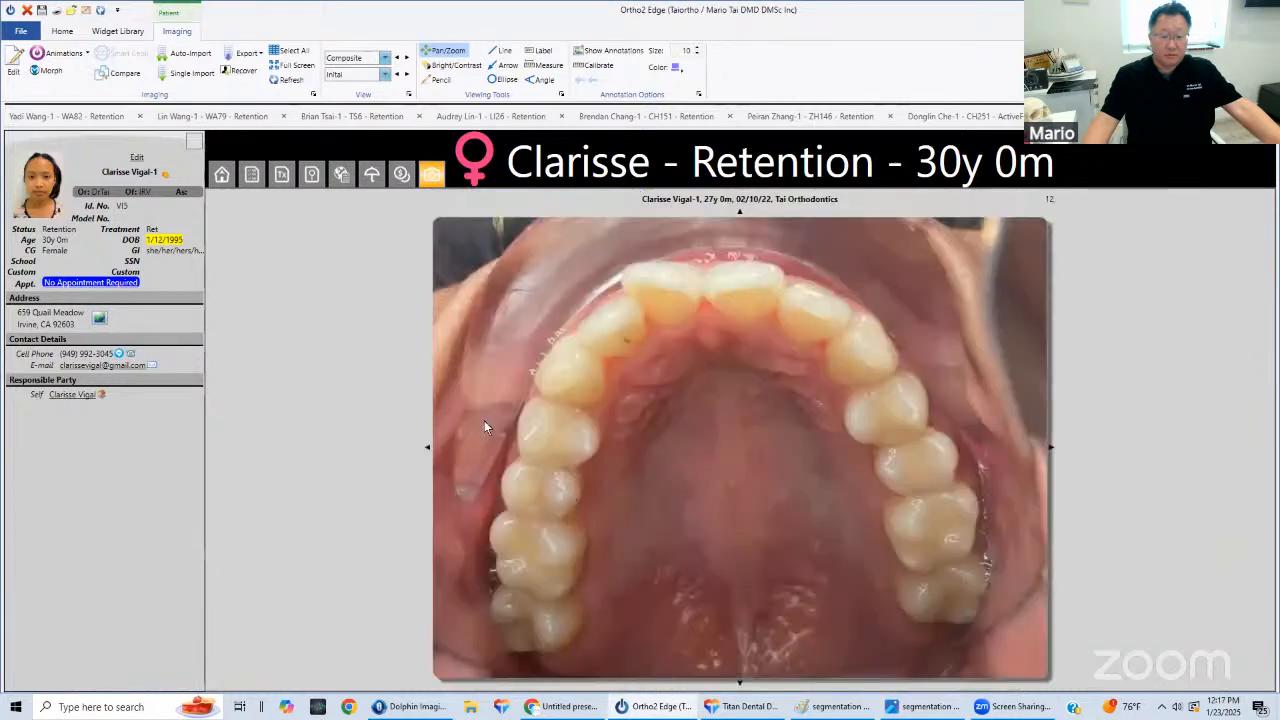
# Close the enlarged occlusal photo and display the Progress 2 photo set dated 12/07/22
pyautogui.click(385, 75)
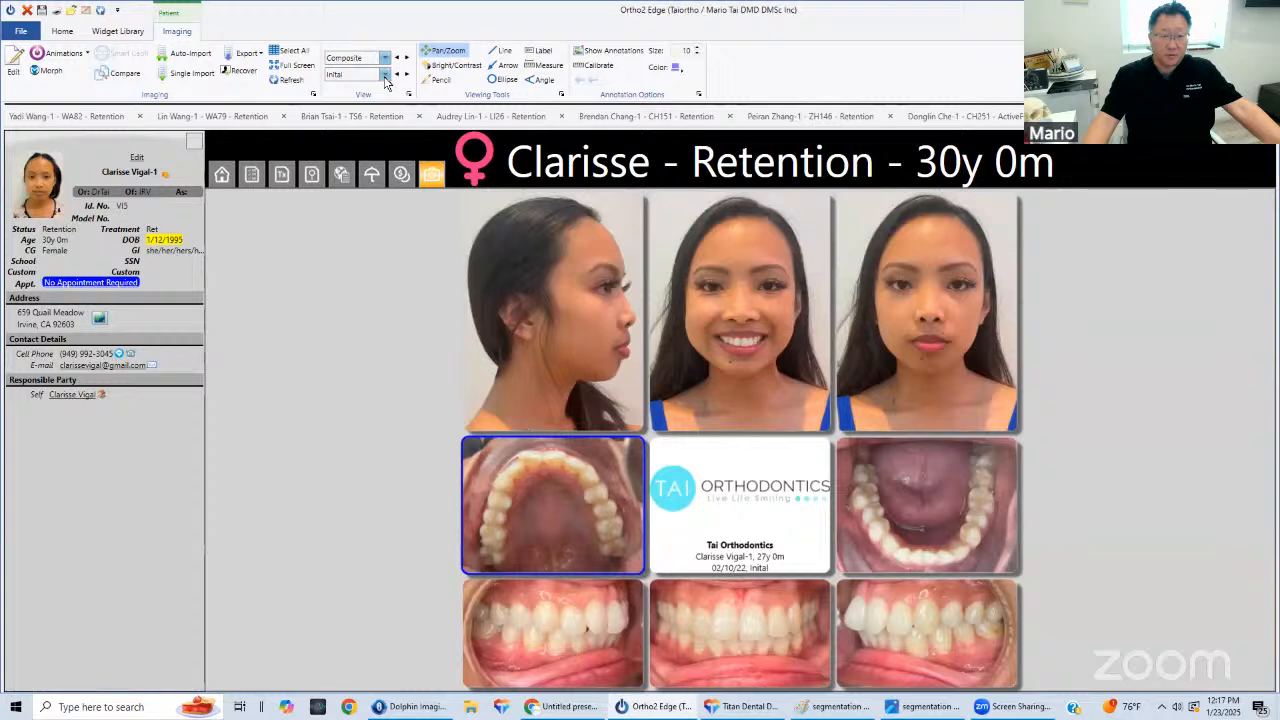
pyautogui.click(385, 76)
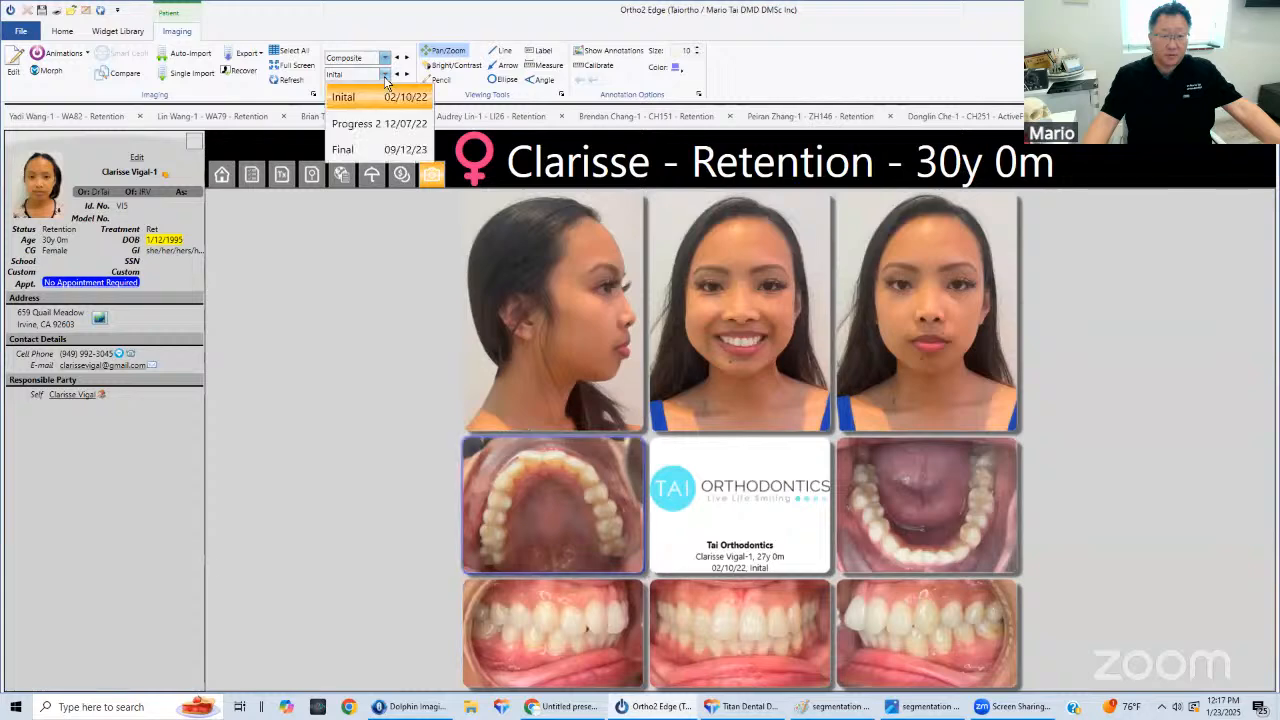
pyautogui.click(362, 124)
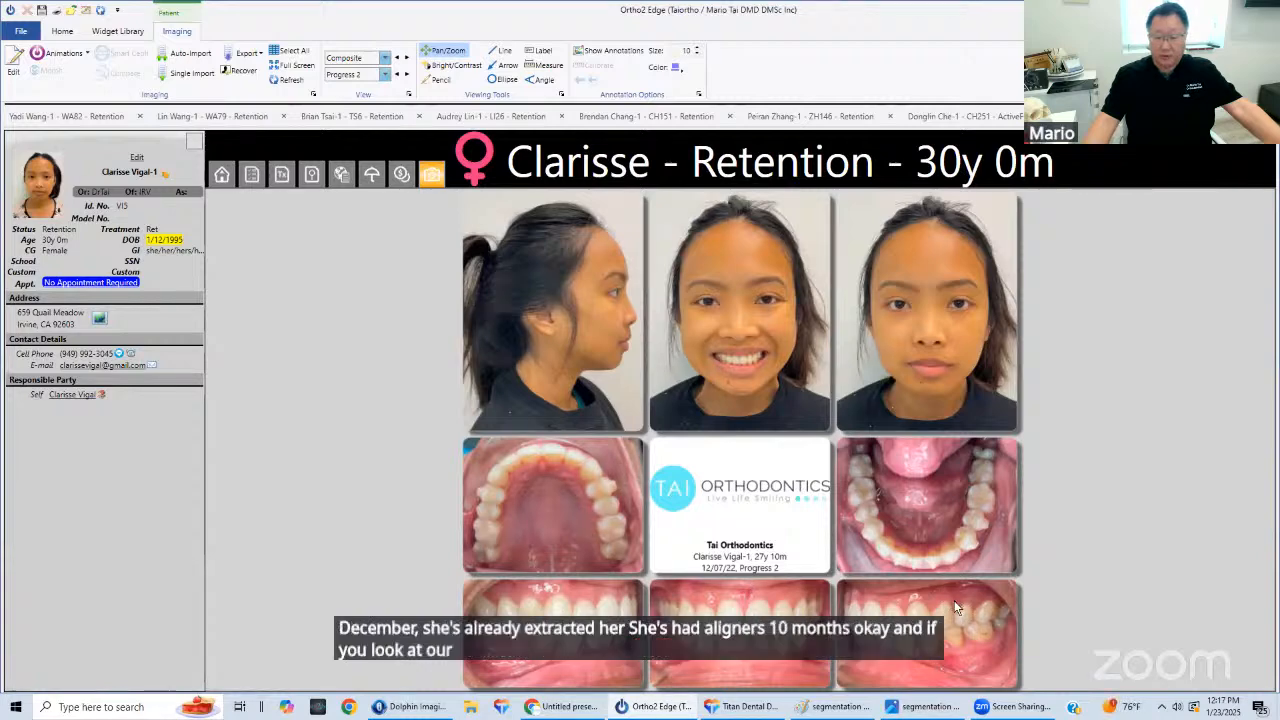
# Keep the Composite layout and display the Inital photo set dated 02/10/22 for comparison with the progress photos
pyautogui.click(385, 60)
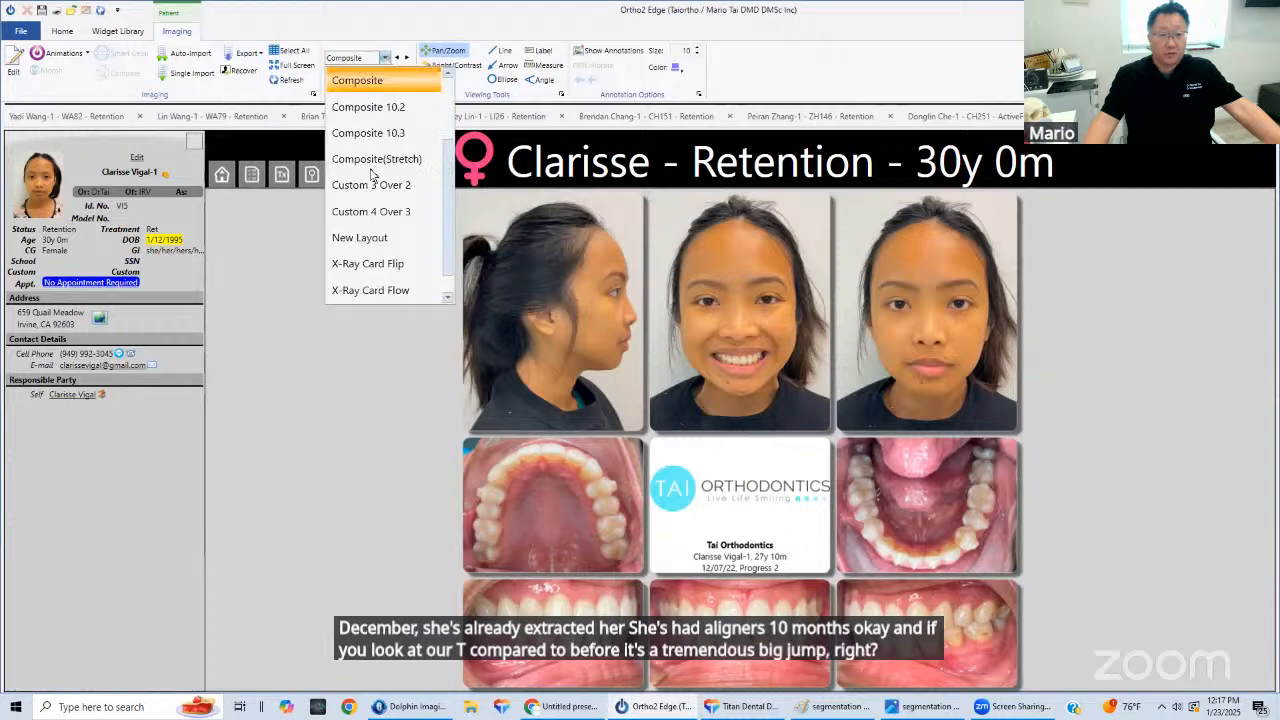
pyautogui.click(380, 87)
pyautogui.click(384, 76)
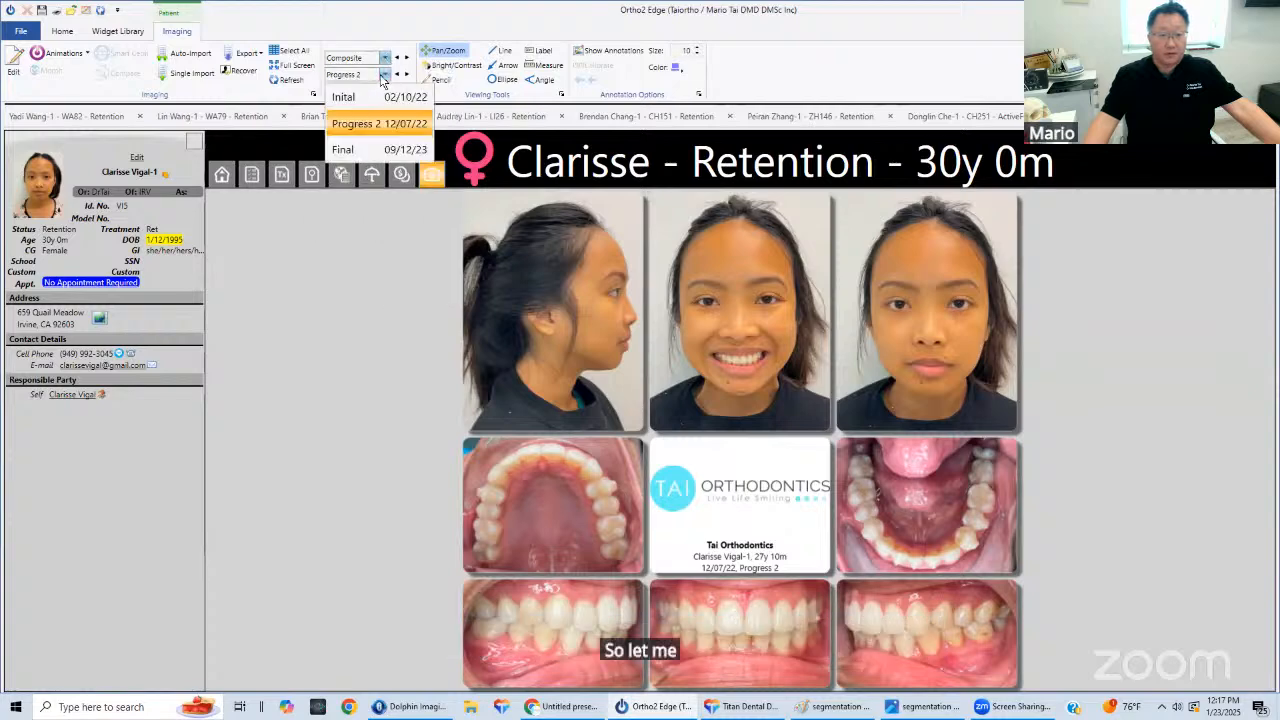
pyautogui.click(380, 97)
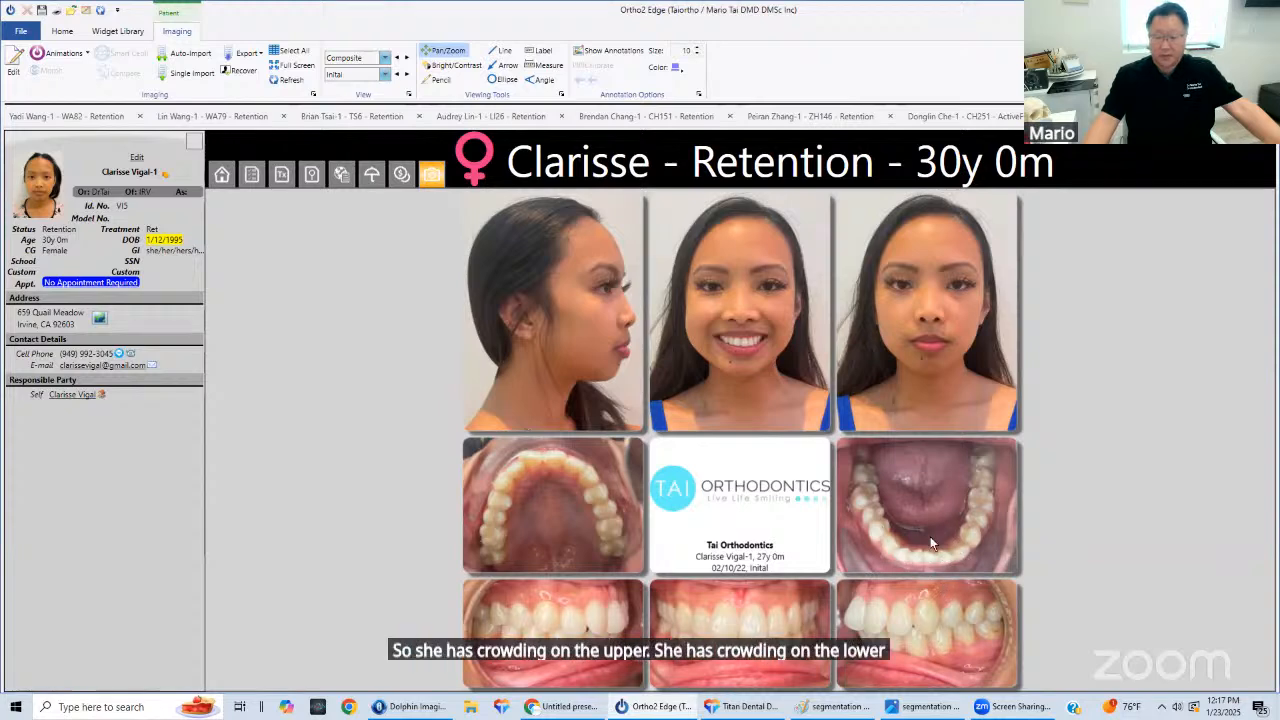
# Display the Progress 2 photo set dated 12/07/22, followed by the Final photo set dated 09/12/23
pyautogui.click(384, 76)
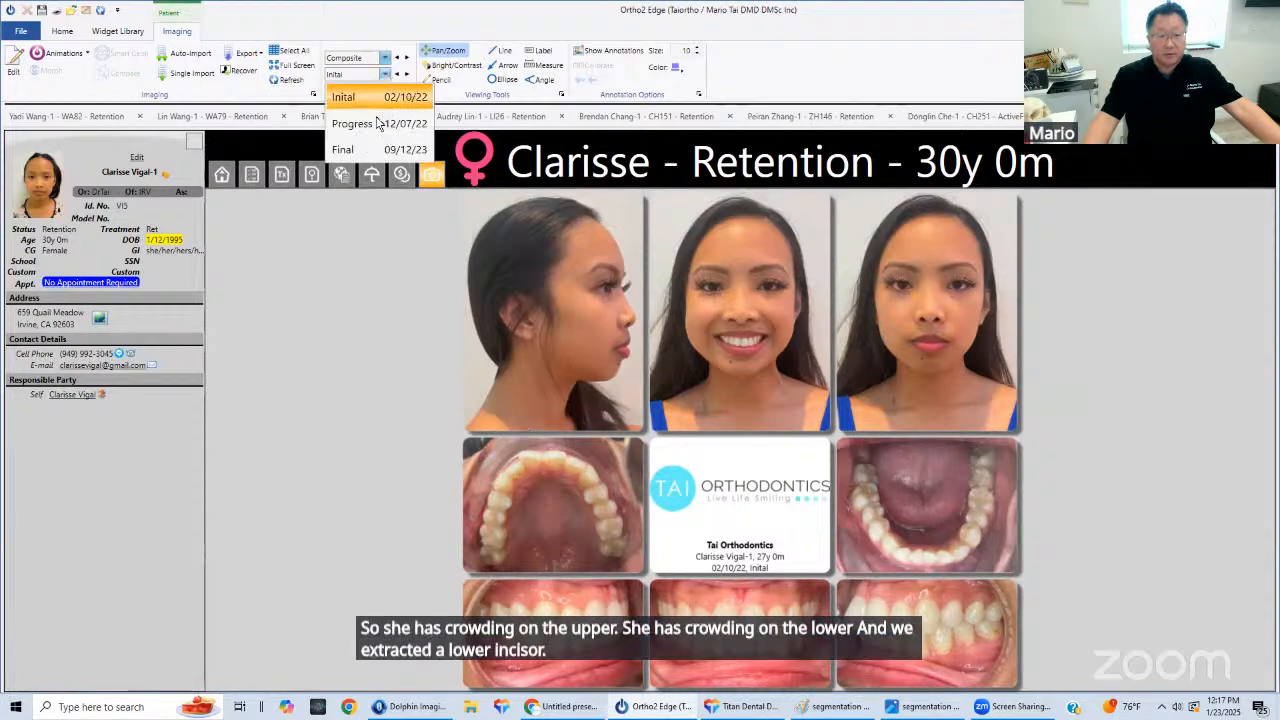
pyautogui.click(378, 124)
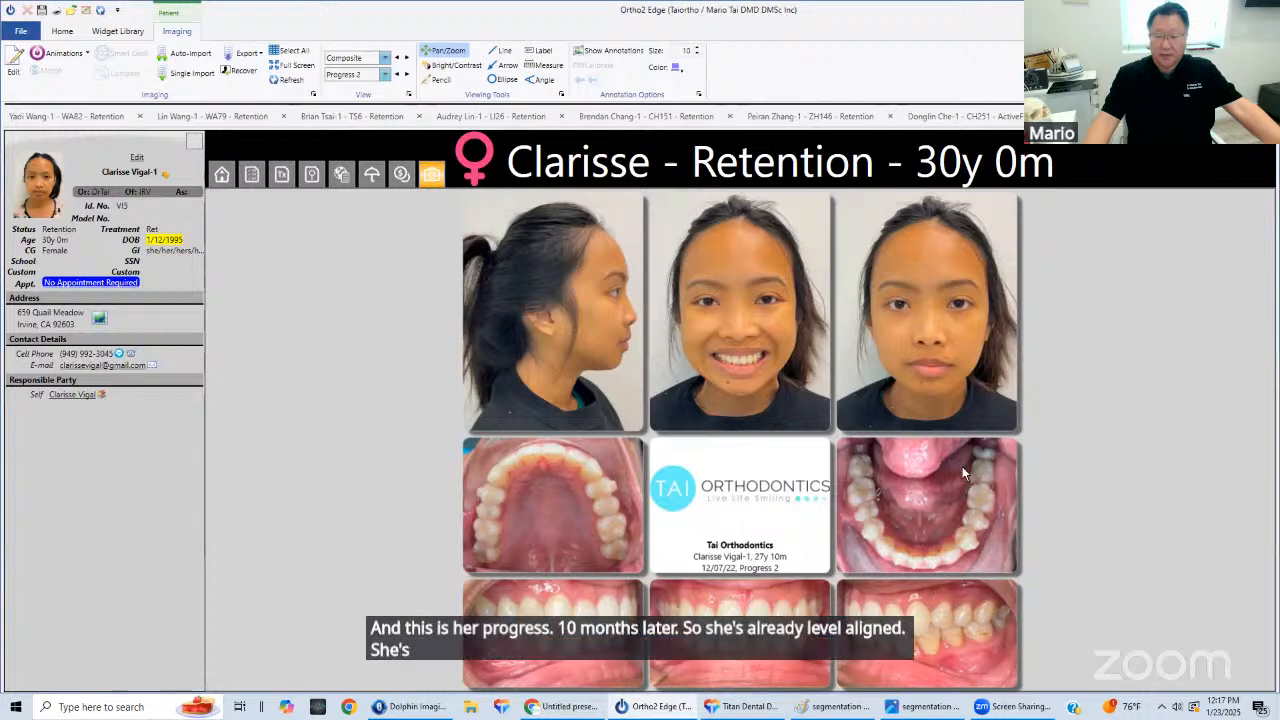
pyautogui.click(384, 77)
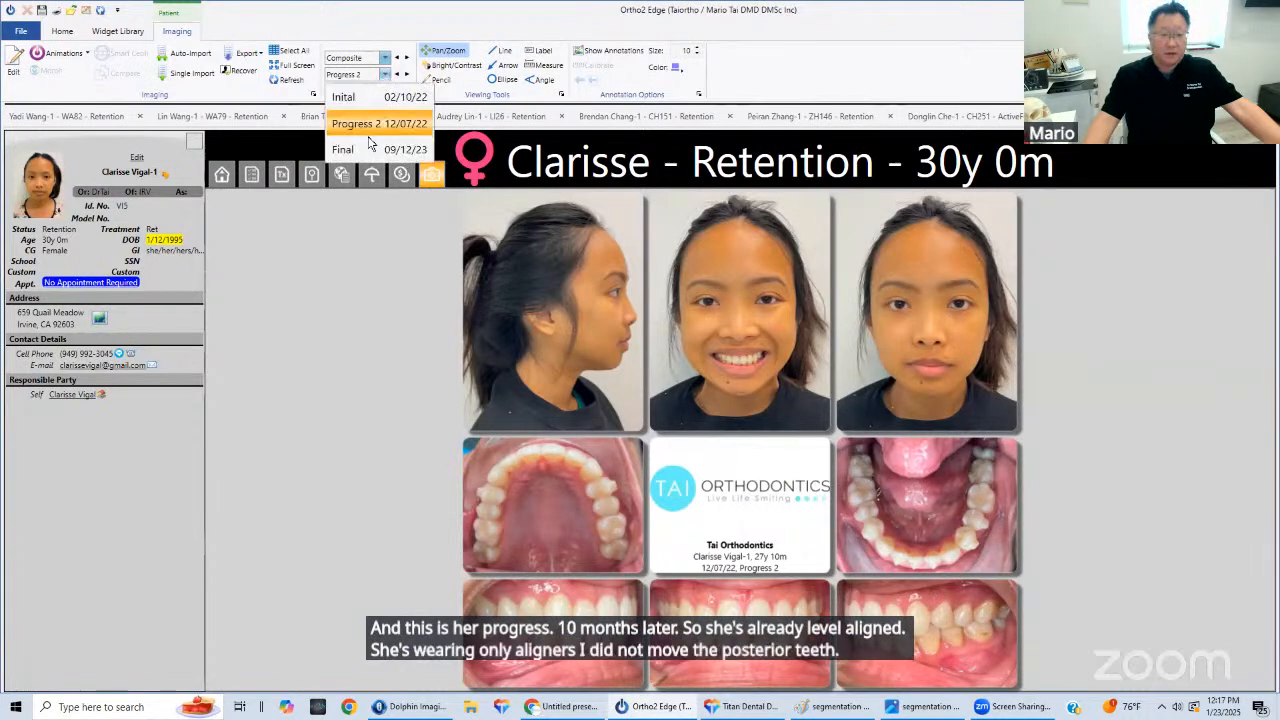
pyautogui.click(368, 150)
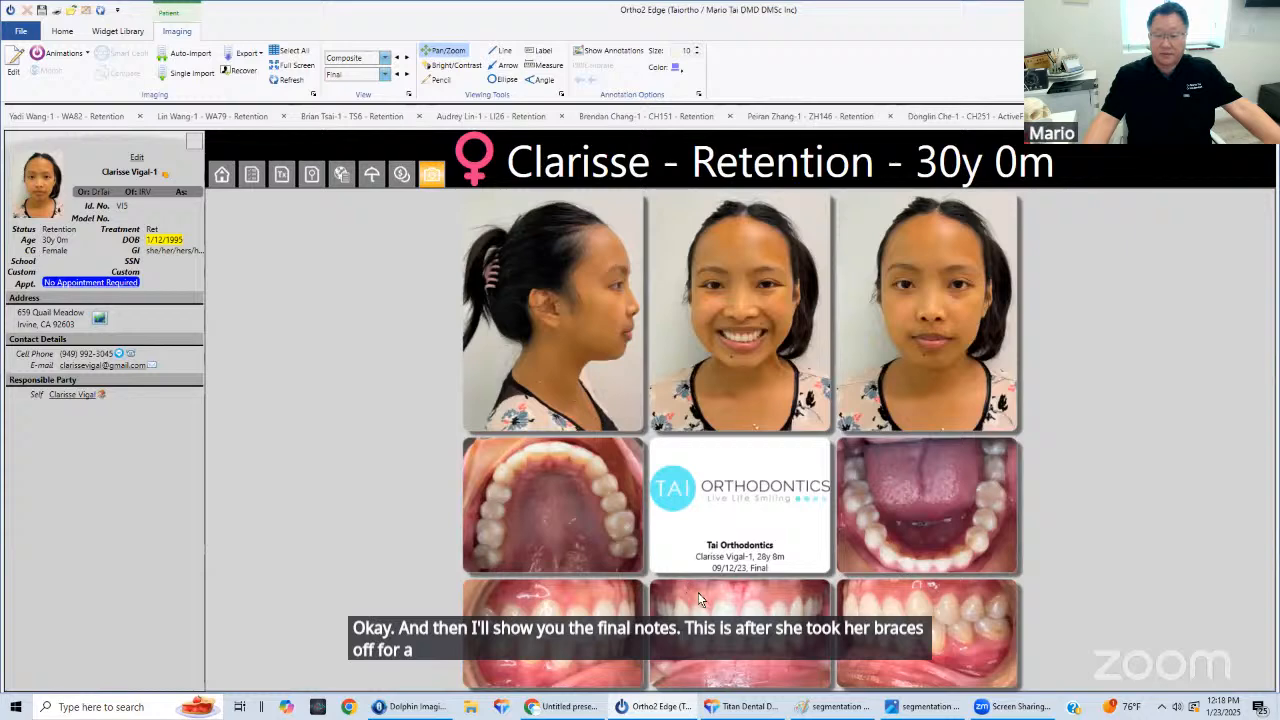
pyautogui.click(385, 76)
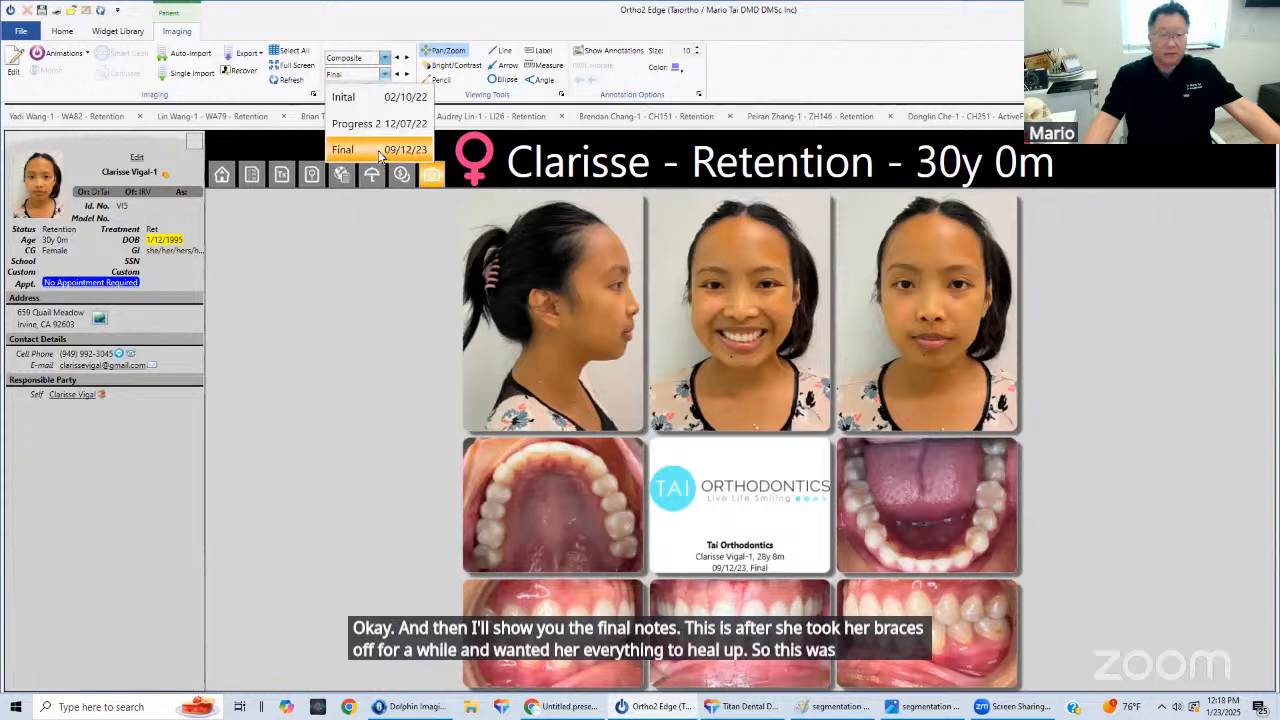
pyautogui.click(384, 280)
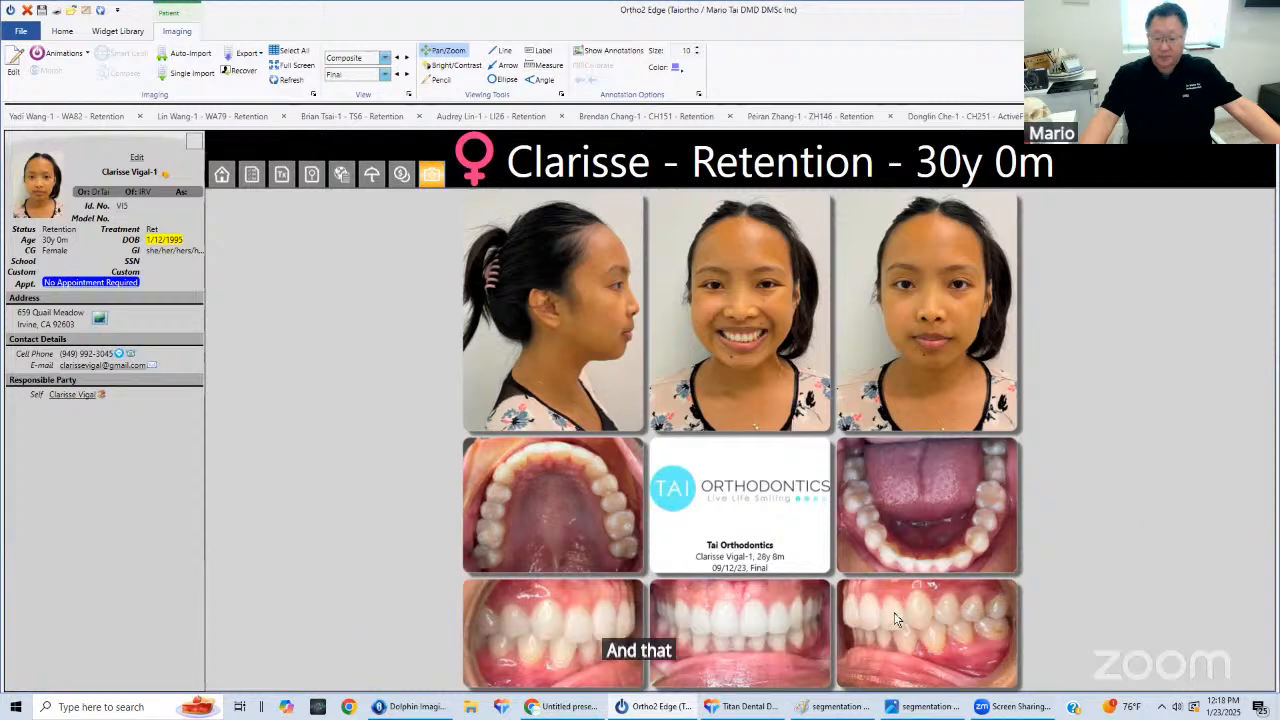
# Switch to Titan Dental Design, turn the staged model to a front view, and return to the patient's case overview
pyautogui.click(740, 706)
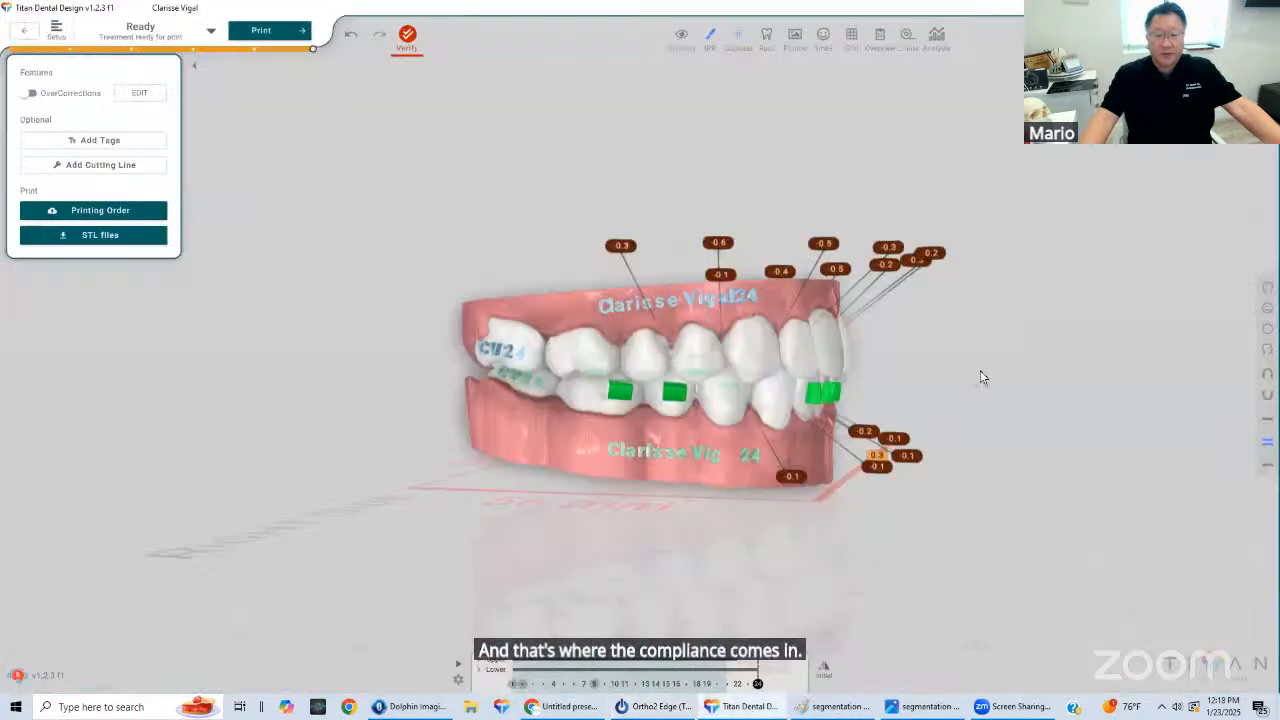
pyautogui.moveTo(668, 368); pyautogui.dragTo(822, 376)
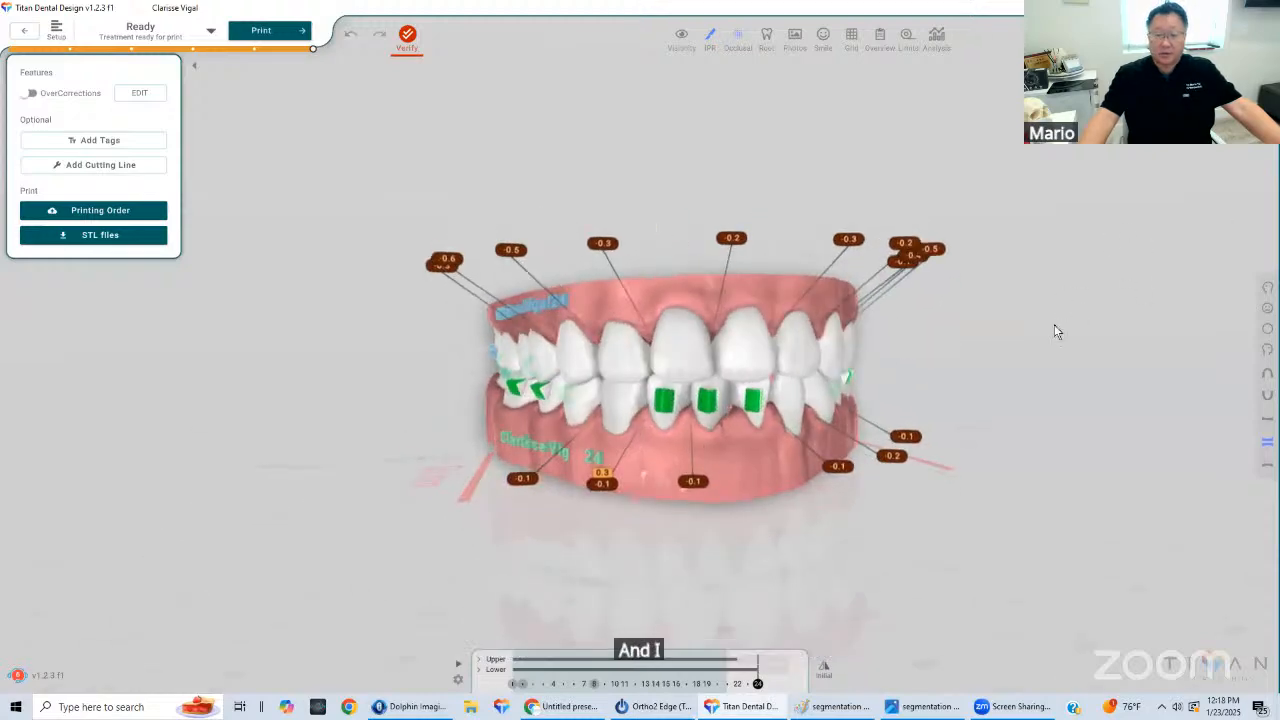
pyautogui.press('Escape')
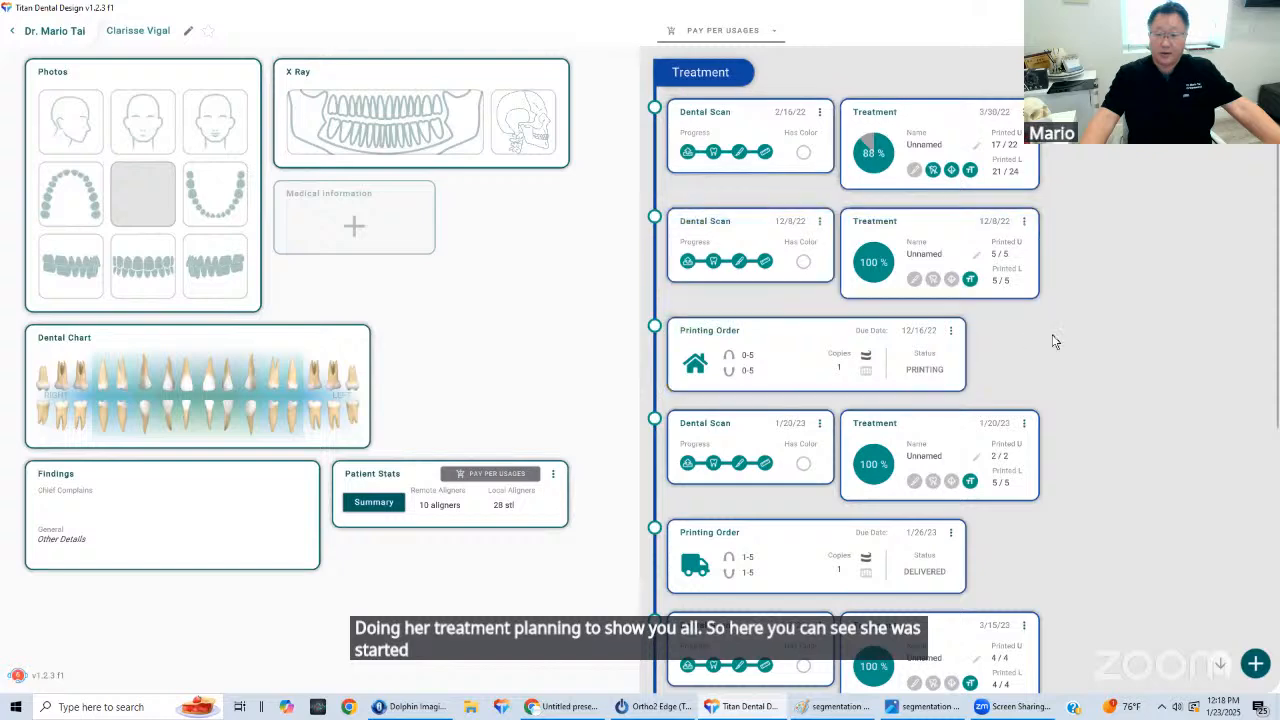
# Examine the treatment timeline's dental scans, treatments and printing orders from the first scan through the last printing order
pyautogui.scroll(-1, 1052, 343)
pyautogui.scroll(-1, 1057, 343)
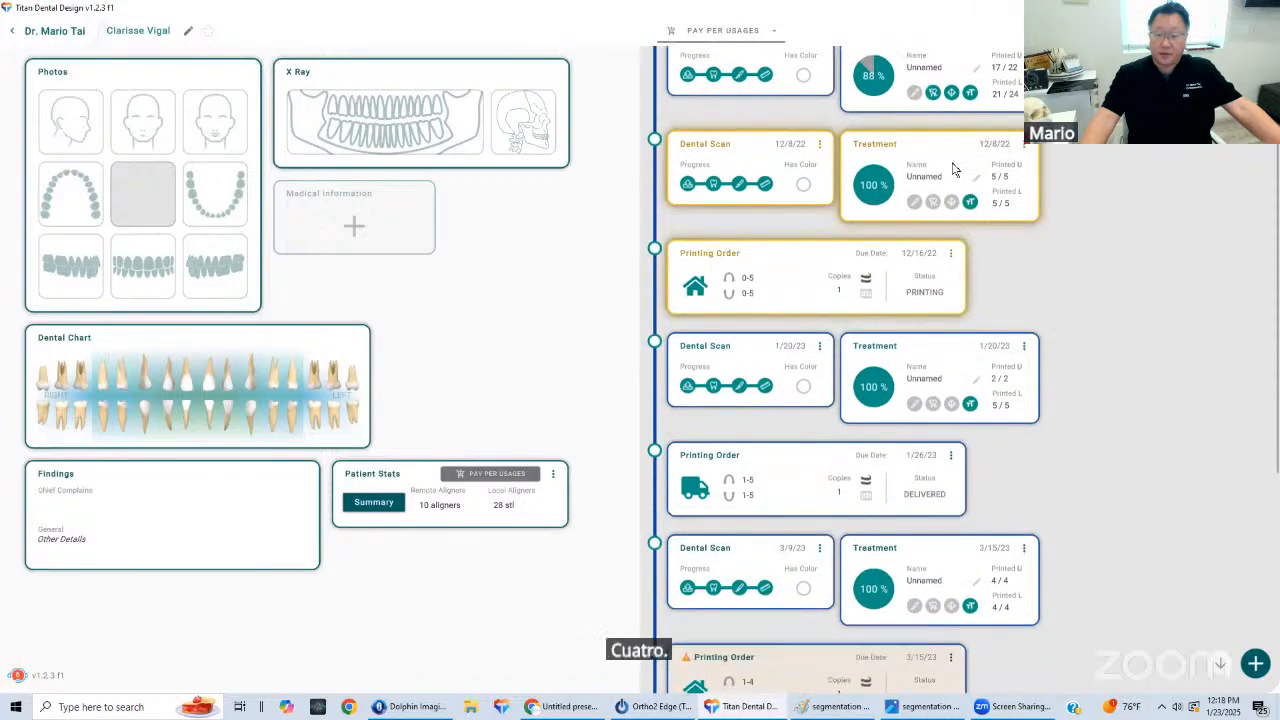
pyautogui.scroll(-2, 1074, 323)
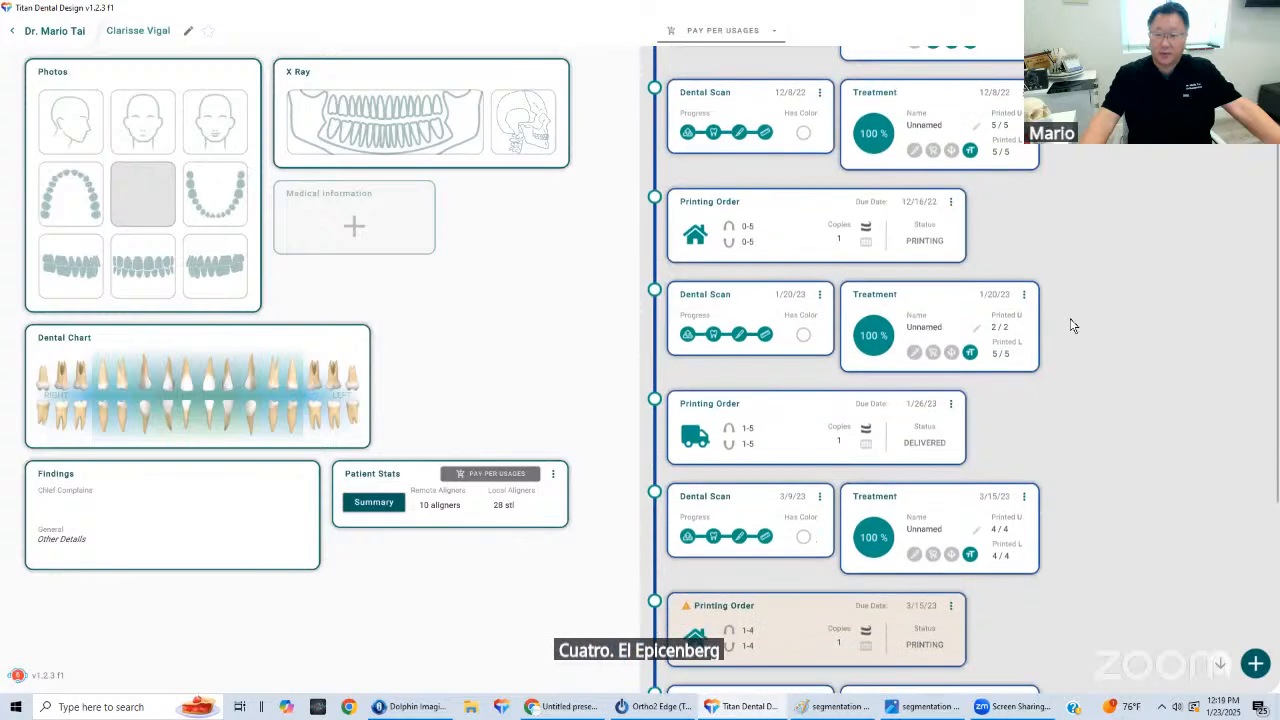
pyautogui.scroll(-1, 1060, 338)
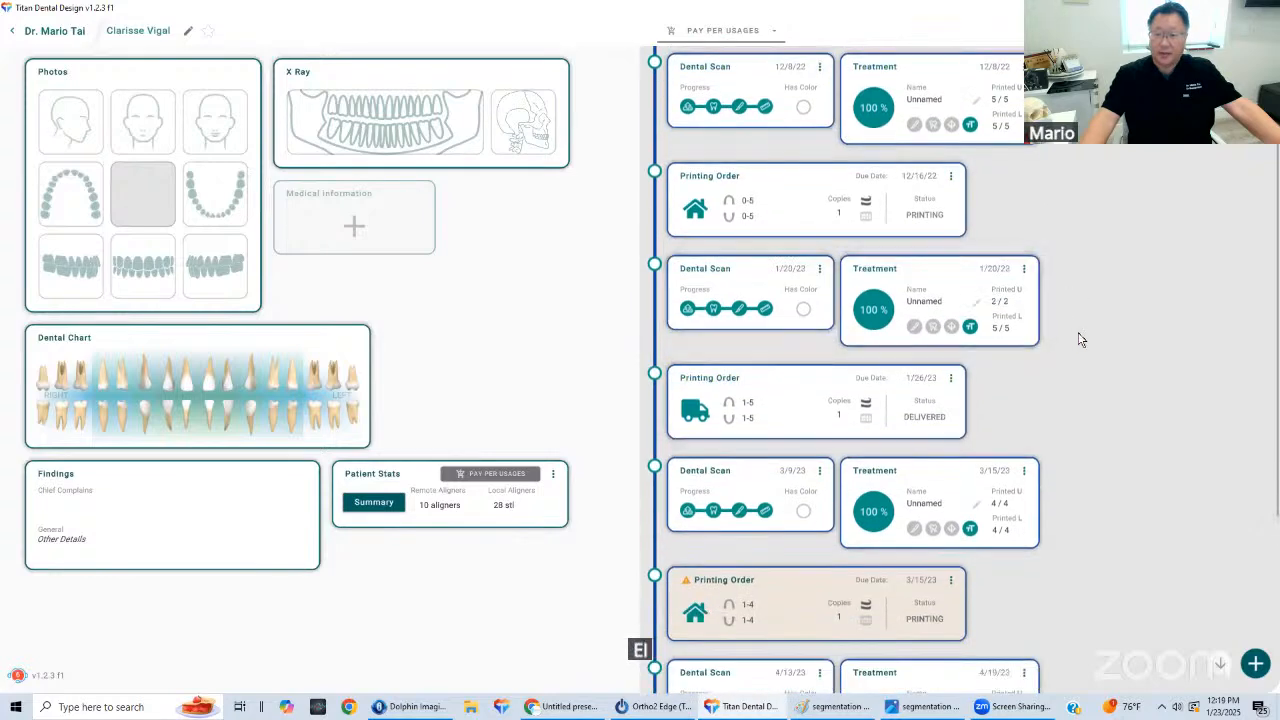
pyautogui.scroll(-3, 1055, 318)
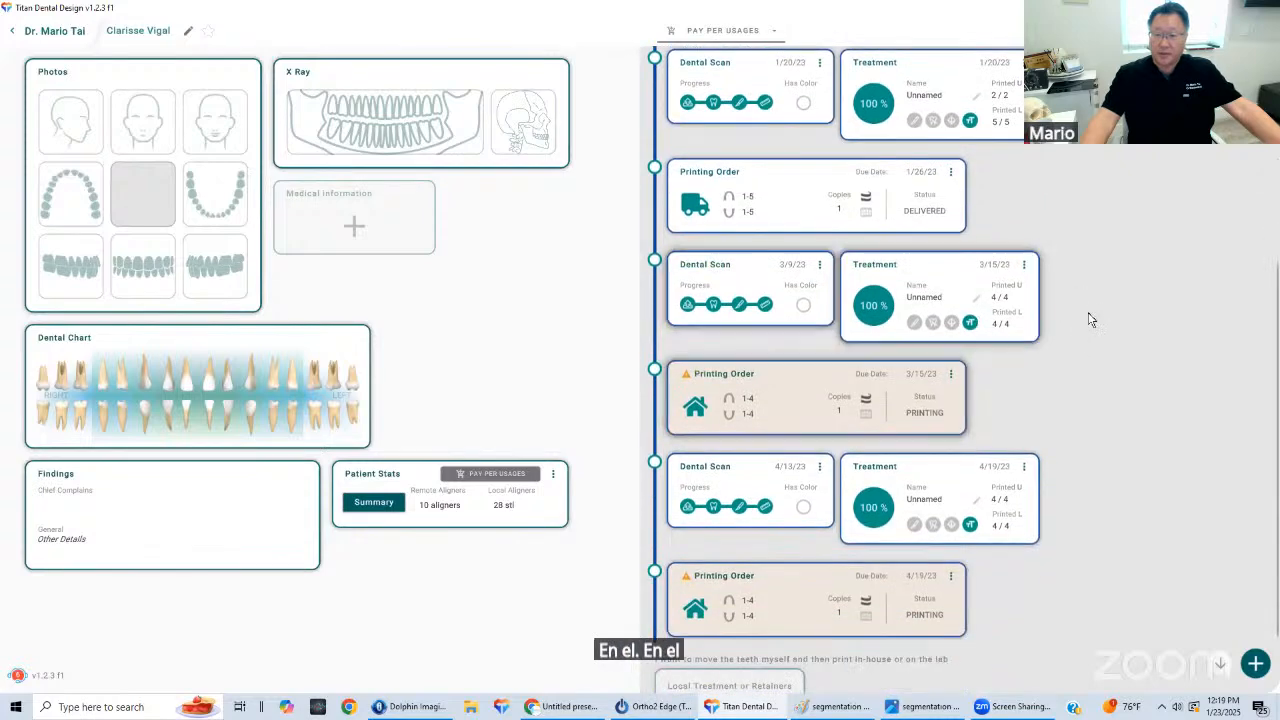
pyautogui.scroll(1, 1086, 317)
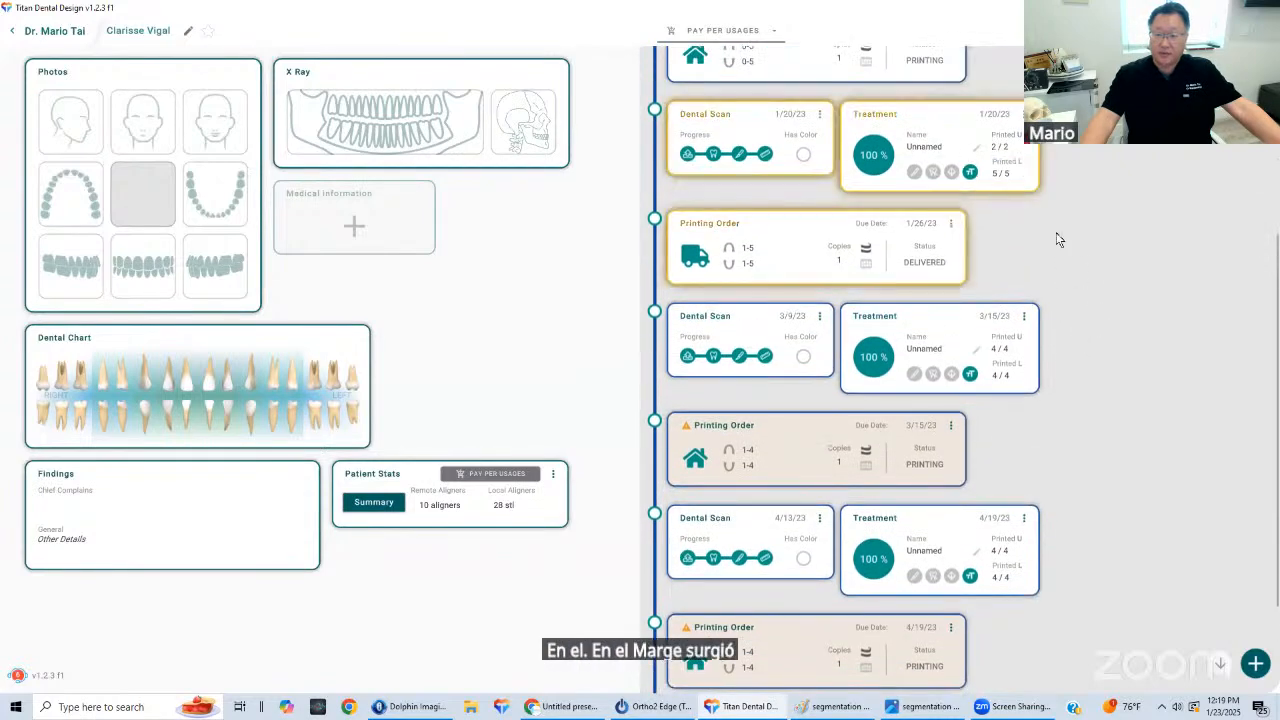
pyautogui.scroll(2, 1094, 270)
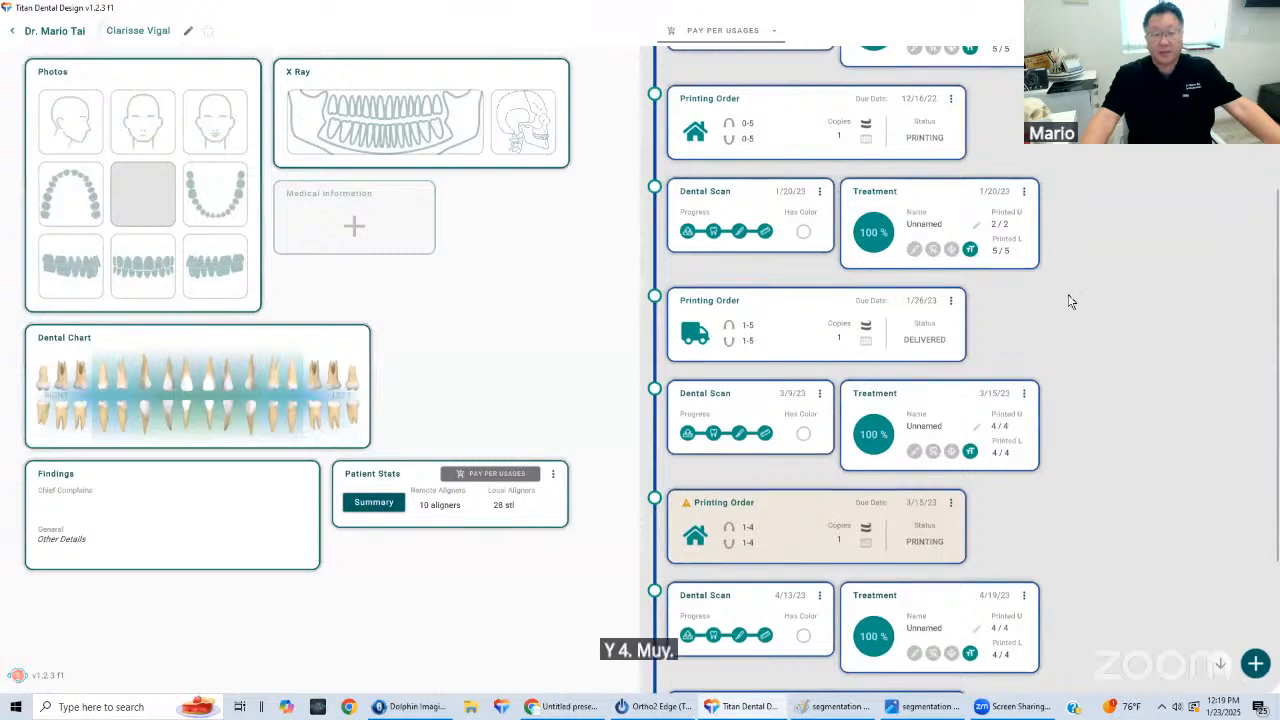
pyautogui.scroll(-1, 1070, 305)
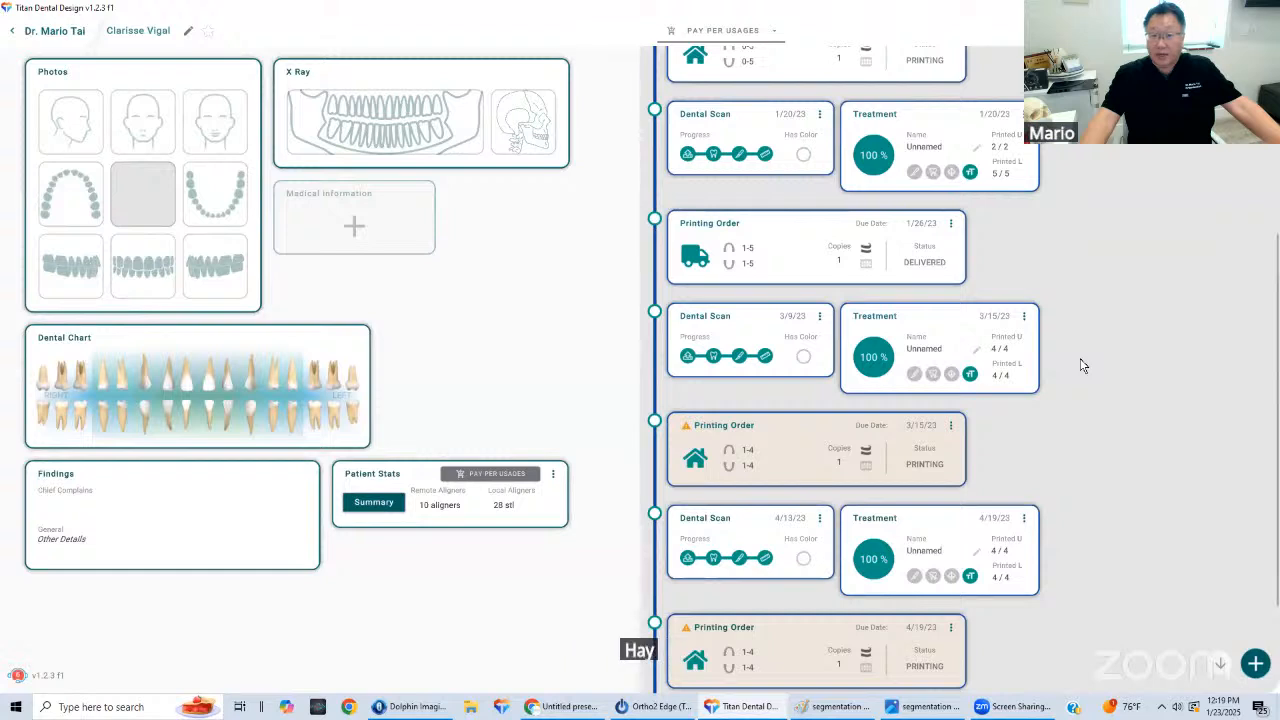
pyautogui.scroll(-1, 1082, 365)
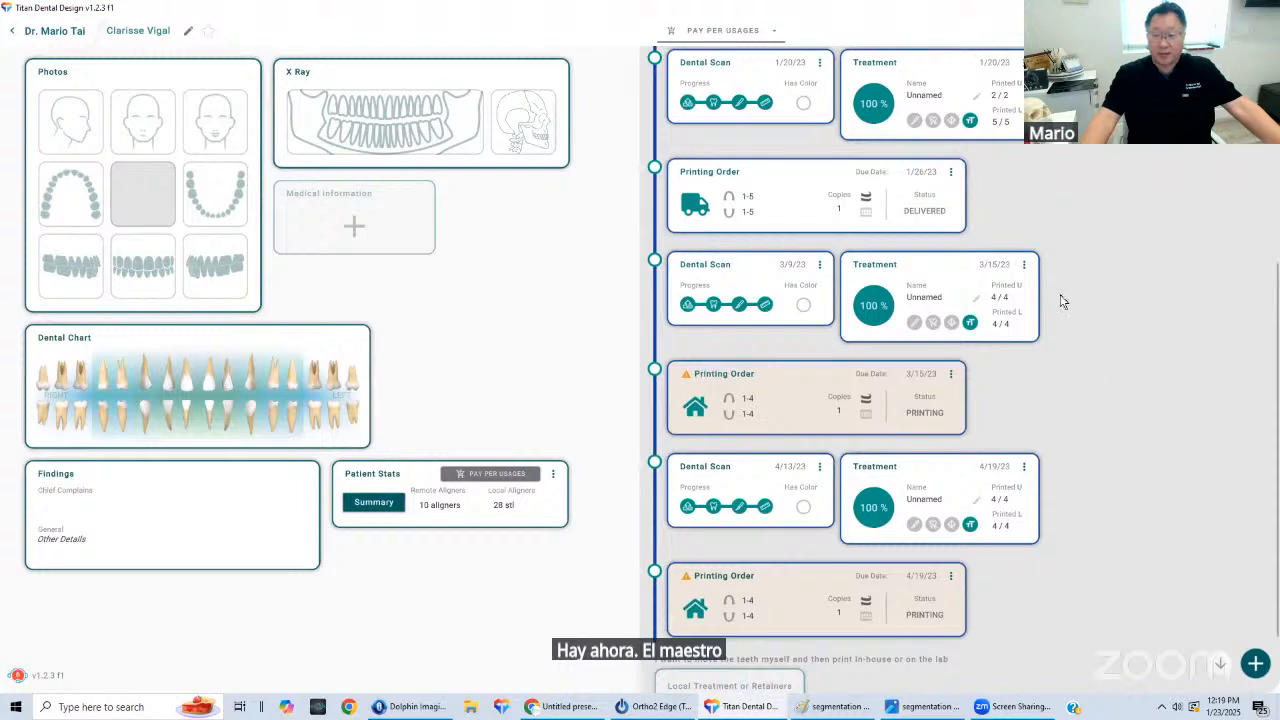
pyautogui.scroll(-2, 1036, 432)
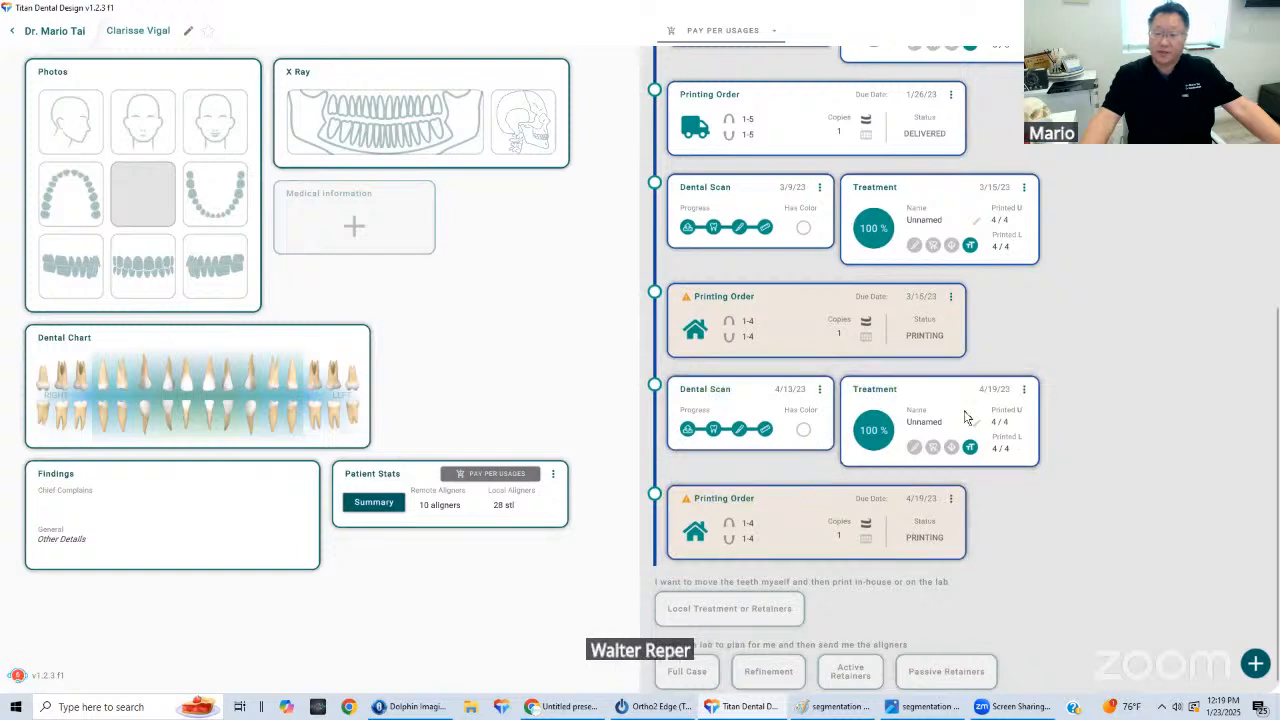
pyautogui.scroll(-1, 952, 614)
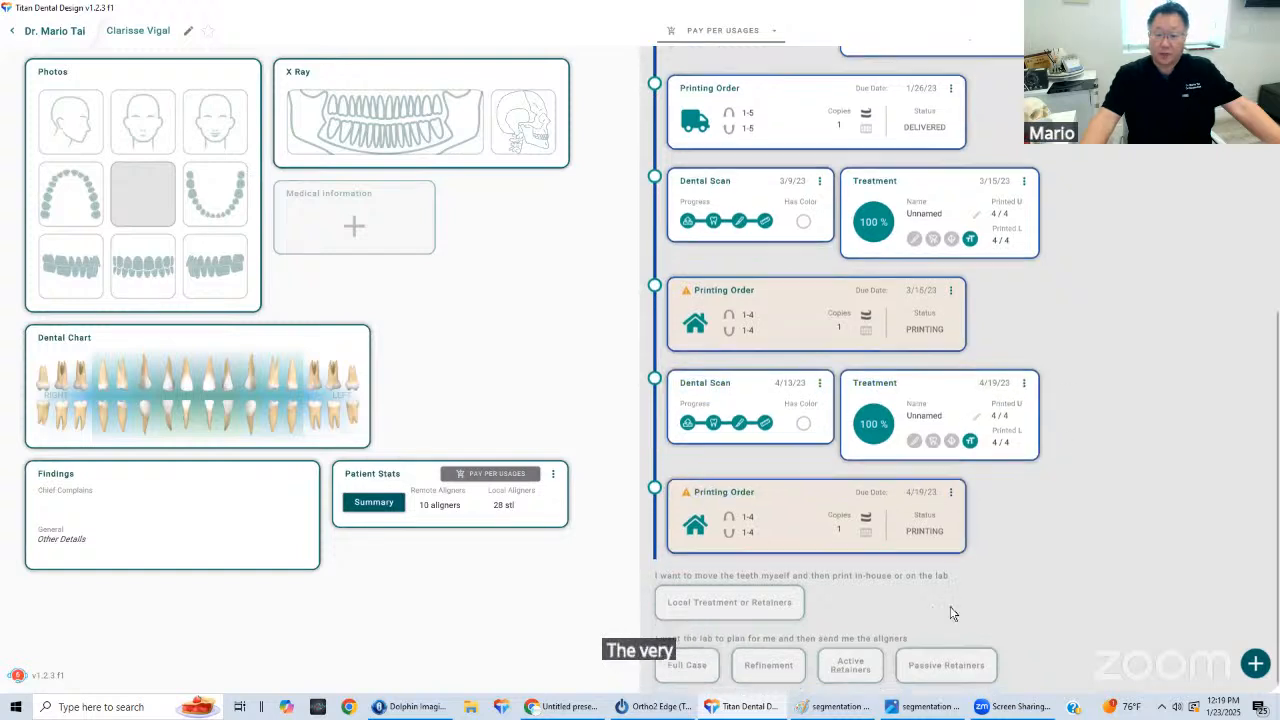
# Compare the dates of the first and last treatments in the timeline to judge the total treatment duration
pyautogui.scroll(5, 1104, 493)
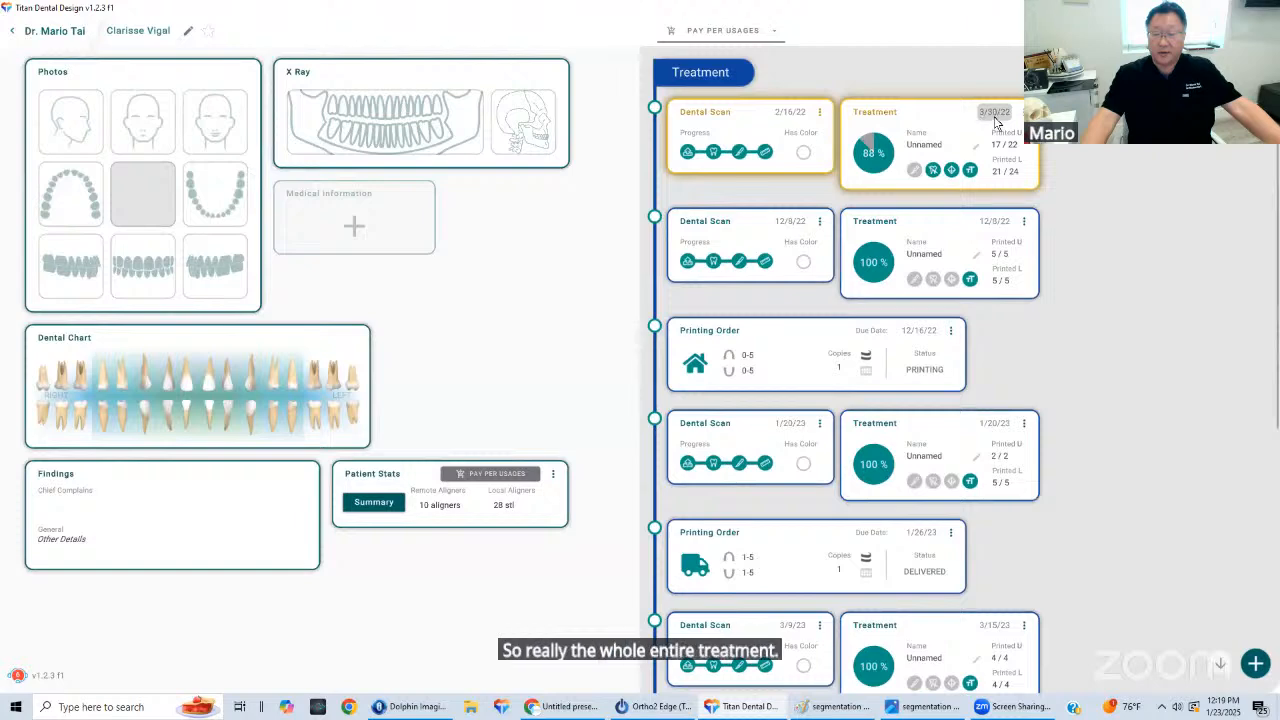
pyautogui.scroll(-5, 1096, 370)
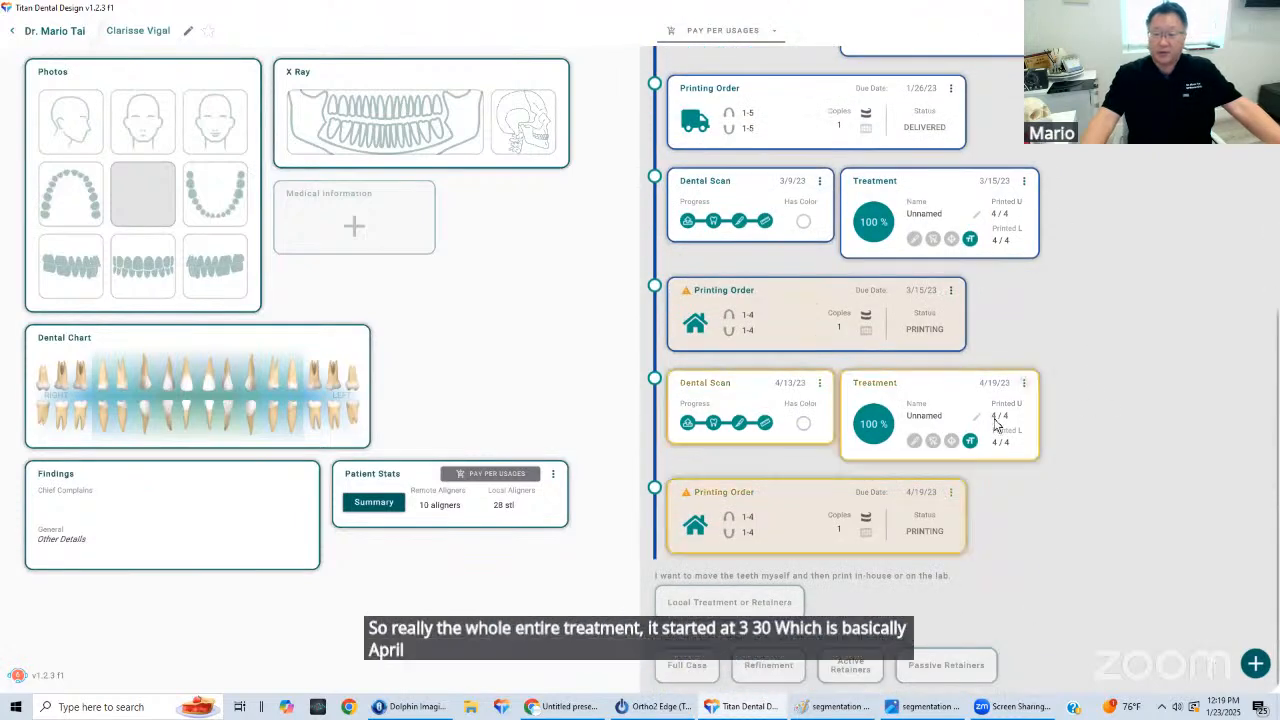
pyautogui.scroll(5, 1135, 424)
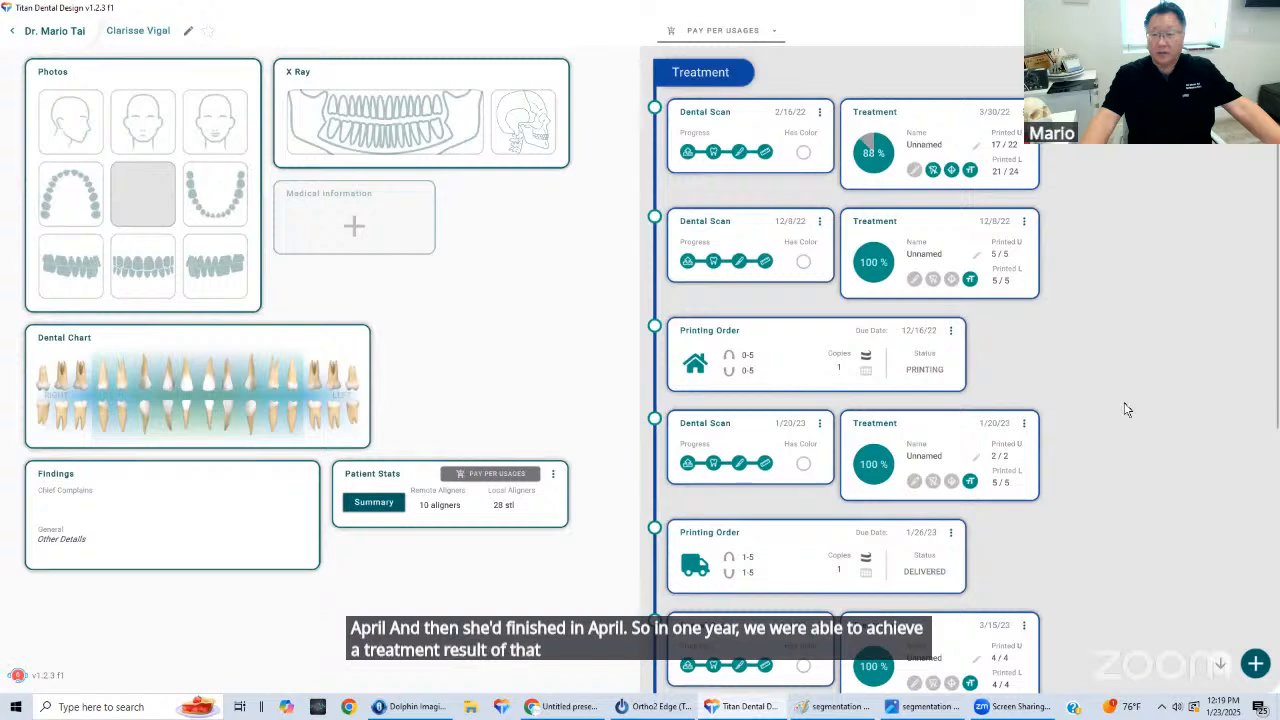
pyautogui.scroll(-1, 1147, 425)
pyautogui.scroll(1, 1158, 428)
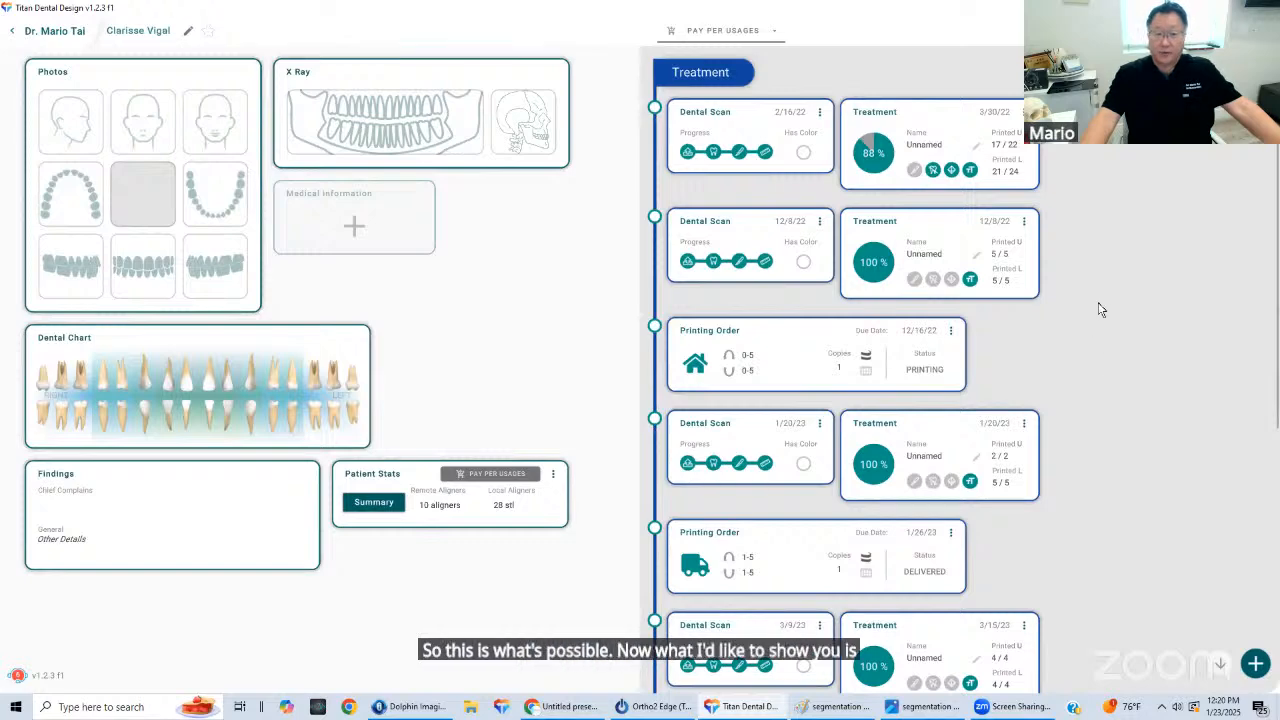
# Start a new local treatment or retainers case at the end of the patient's treatment timeline
pyautogui.scroll(-5, 1100, 317)
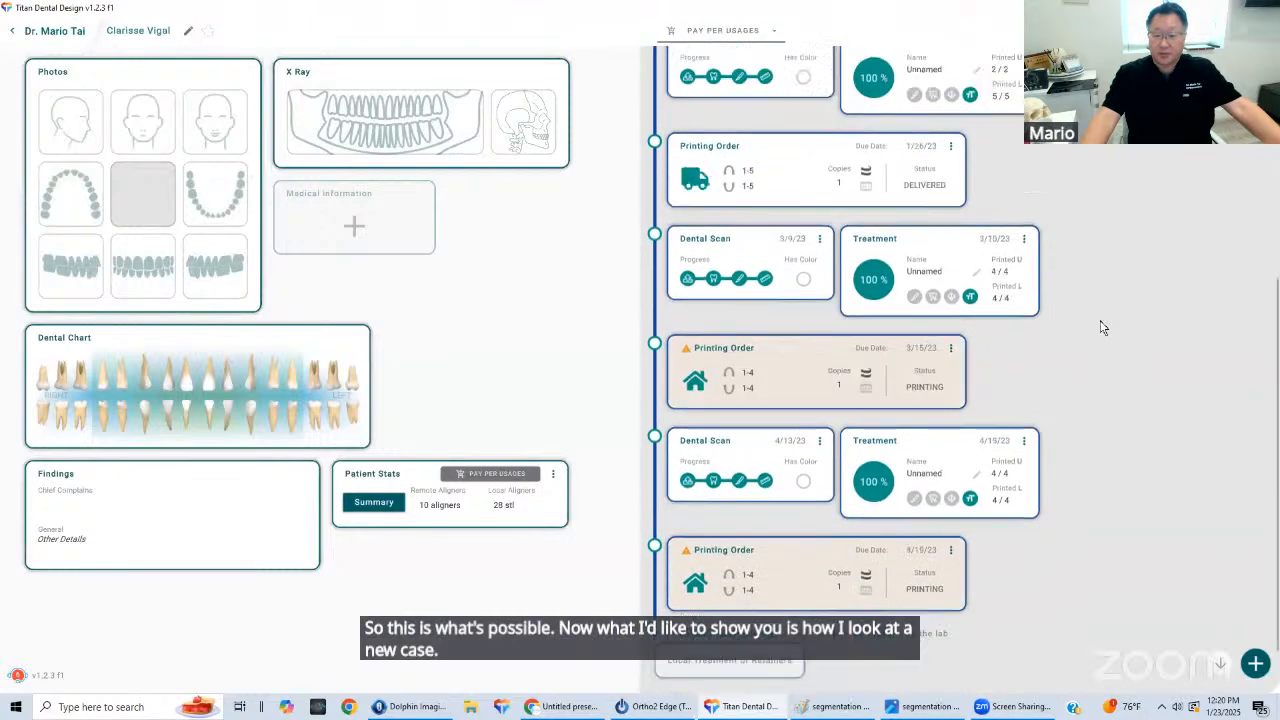
pyautogui.scroll(-1, 1100, 327)
pyautogui.click(729, 602)
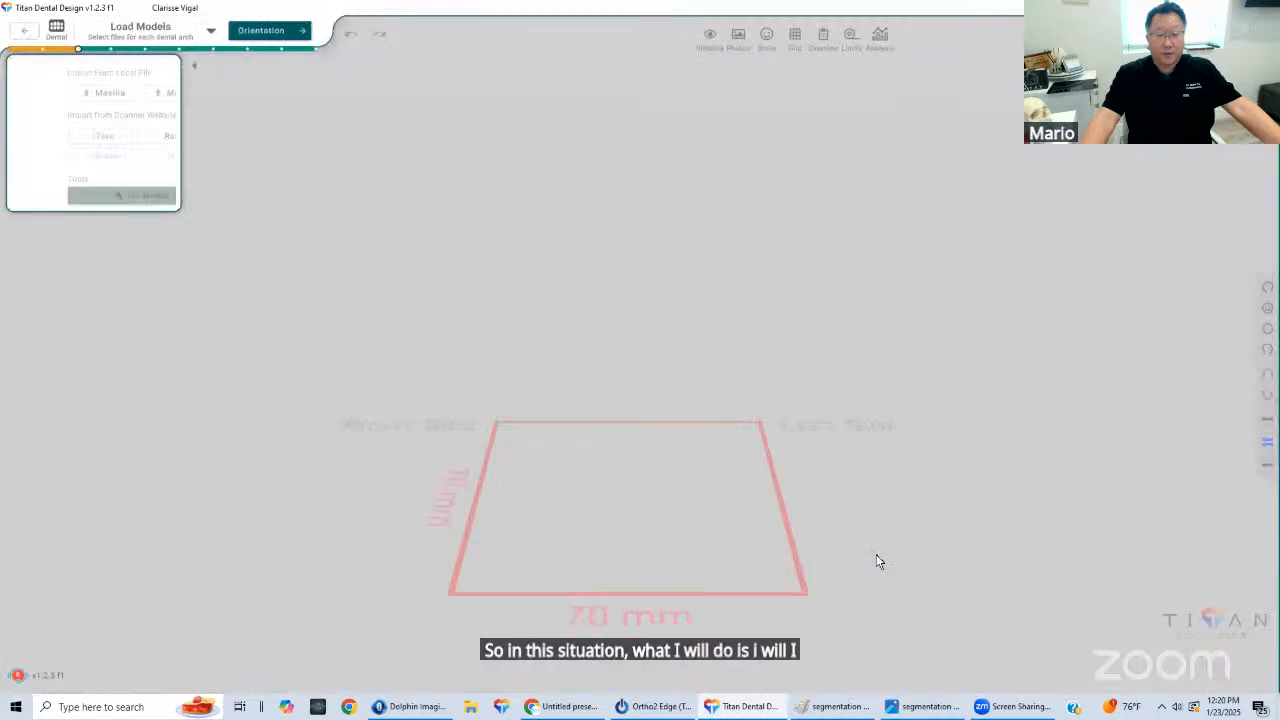
# Import the patient's Feb 11, 2022 scan from iTero into the new case
pyautogui.click(72, 140)
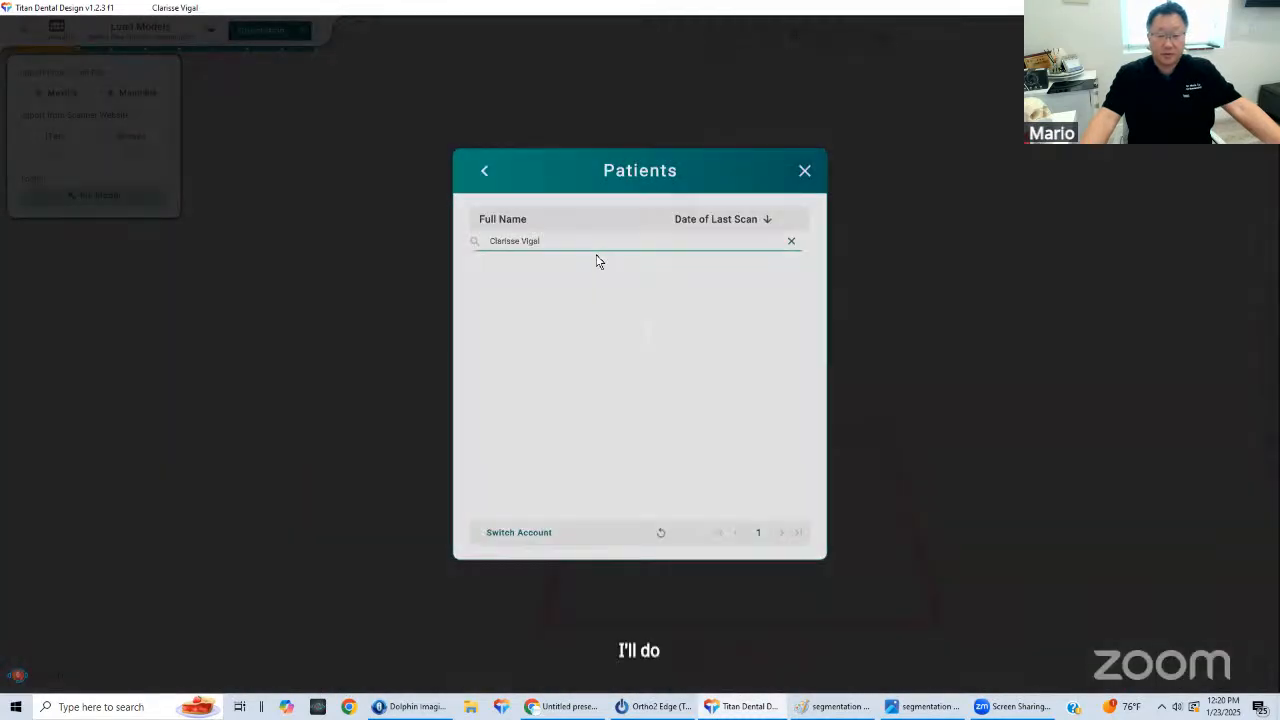
pyautogui.click(528, 268)
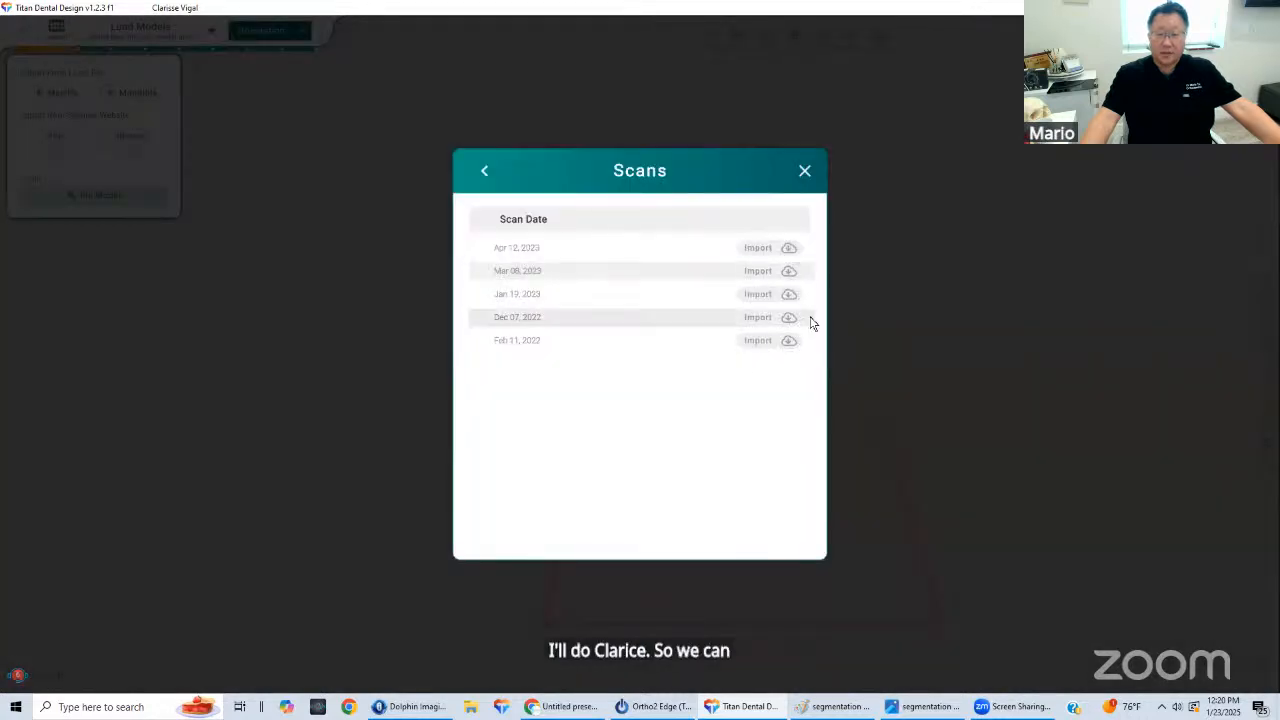
pyautogui.click(546, 338)
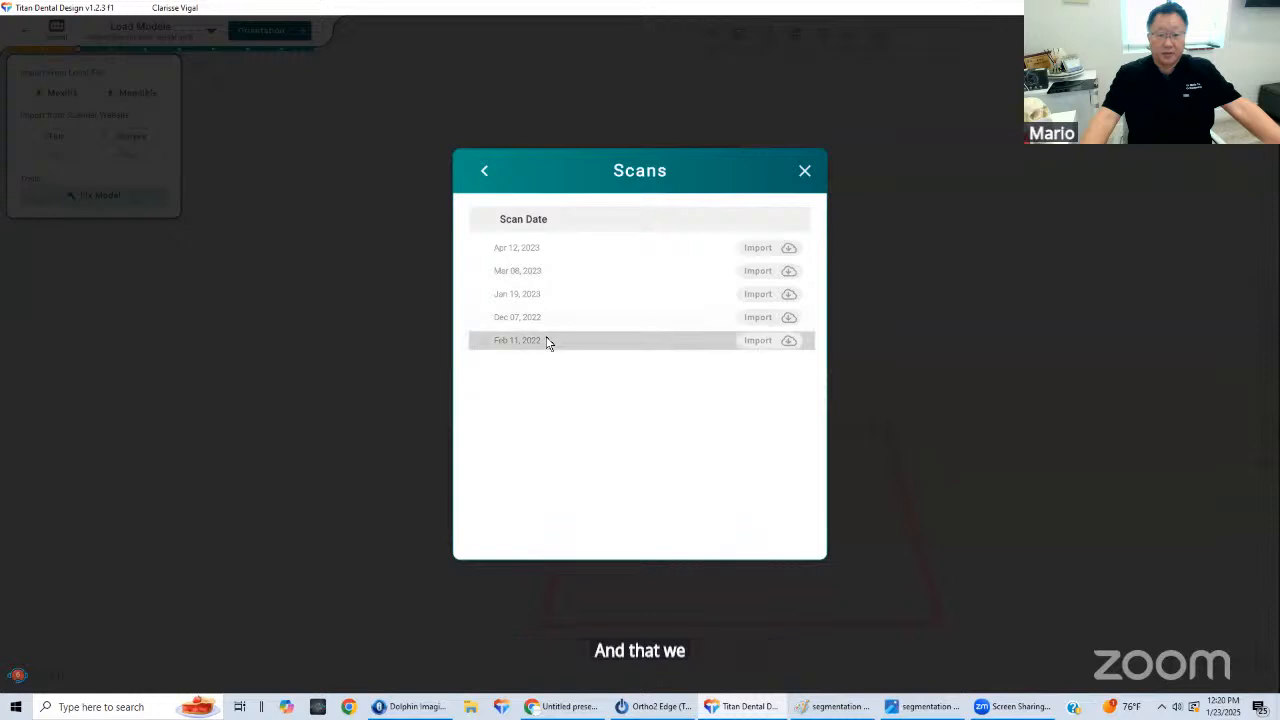
pyautogui.click(756, 341)
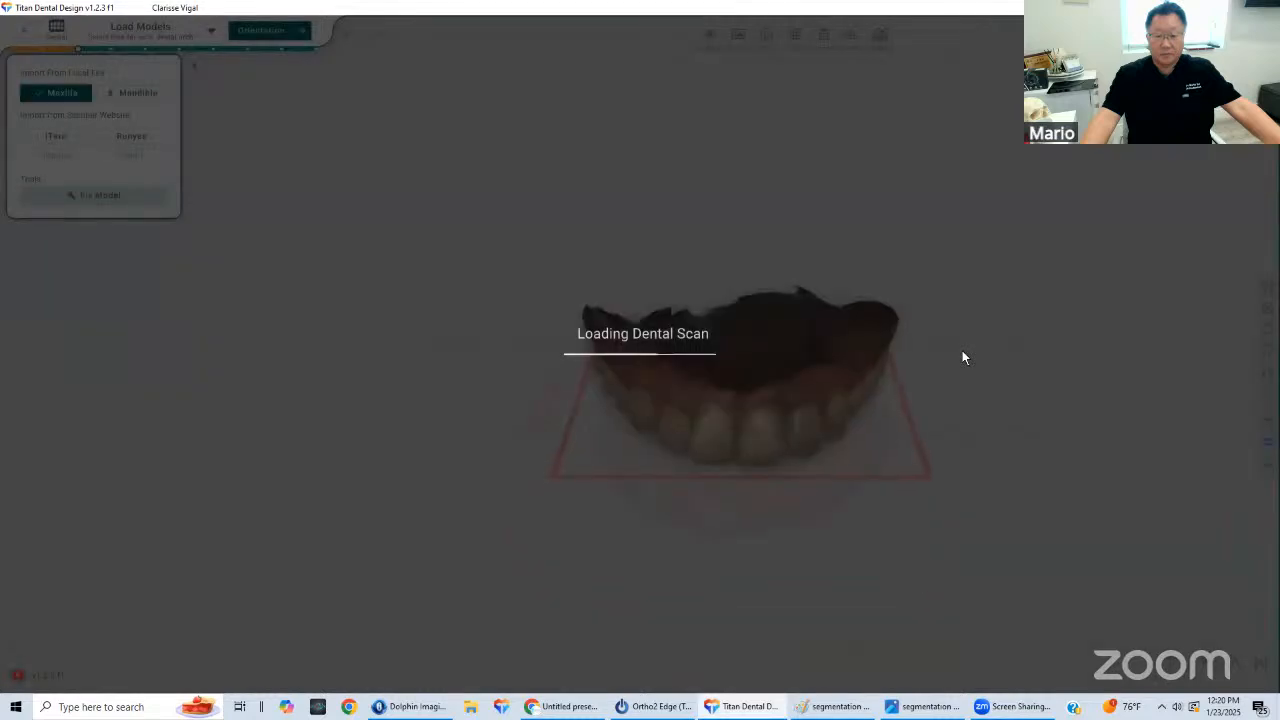
# Inspect the imported upper and lower arches from the front and proceed to the Orientation stage
pyautogui.scroll(2, 962, 350)
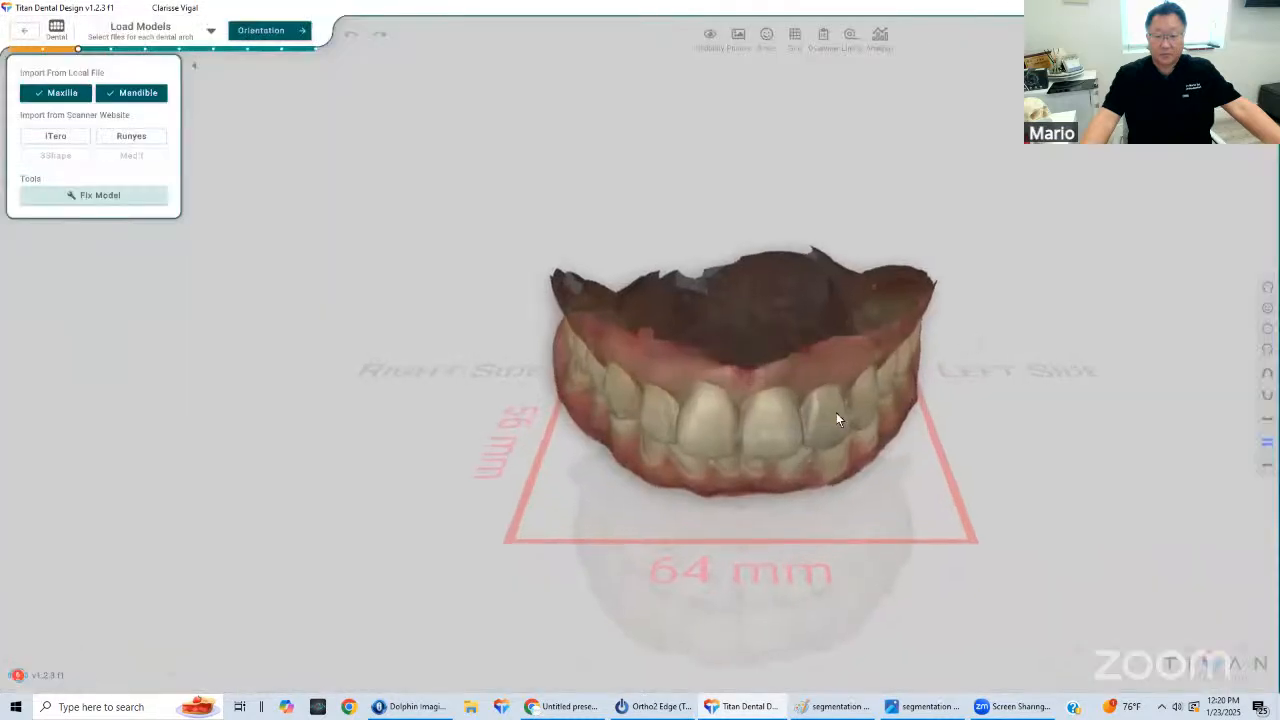
pyautogui.moveTo(767, 438); pyautogui.dragTo(822, 356)
pyautogui.moveTo(894, 384); pyautogui.dragTo(898, 374)
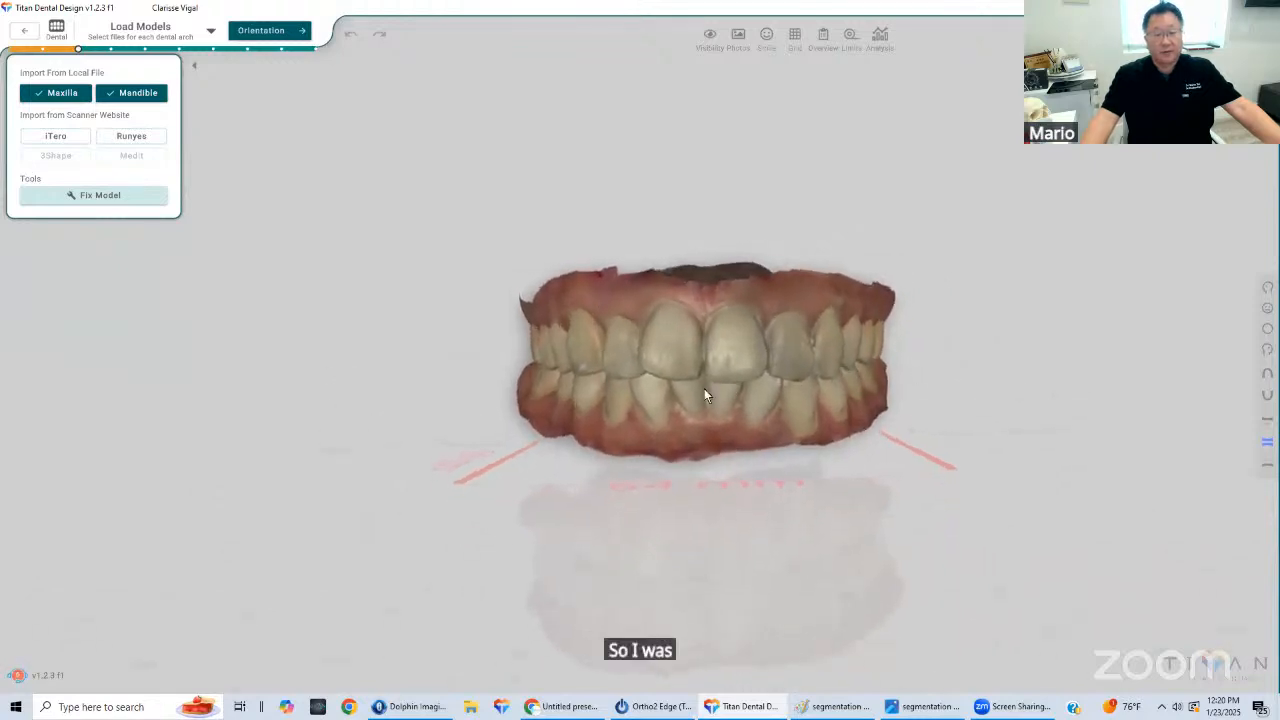
pyautogui.click(276, 31)
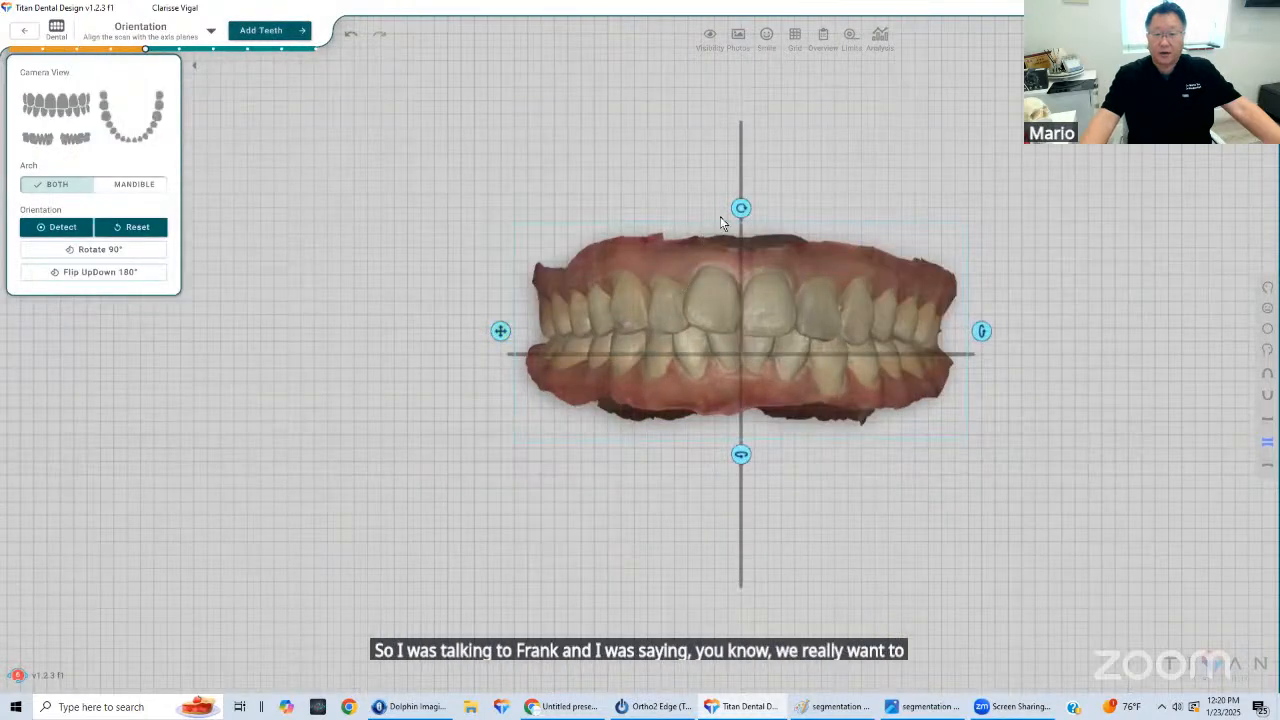
# Shift both arches down so the bite line lies on the horizontal axis, and check the alignment in the side views
pyautogui.moveTo(741, 208); pyautogui.dragTo(741, 216)
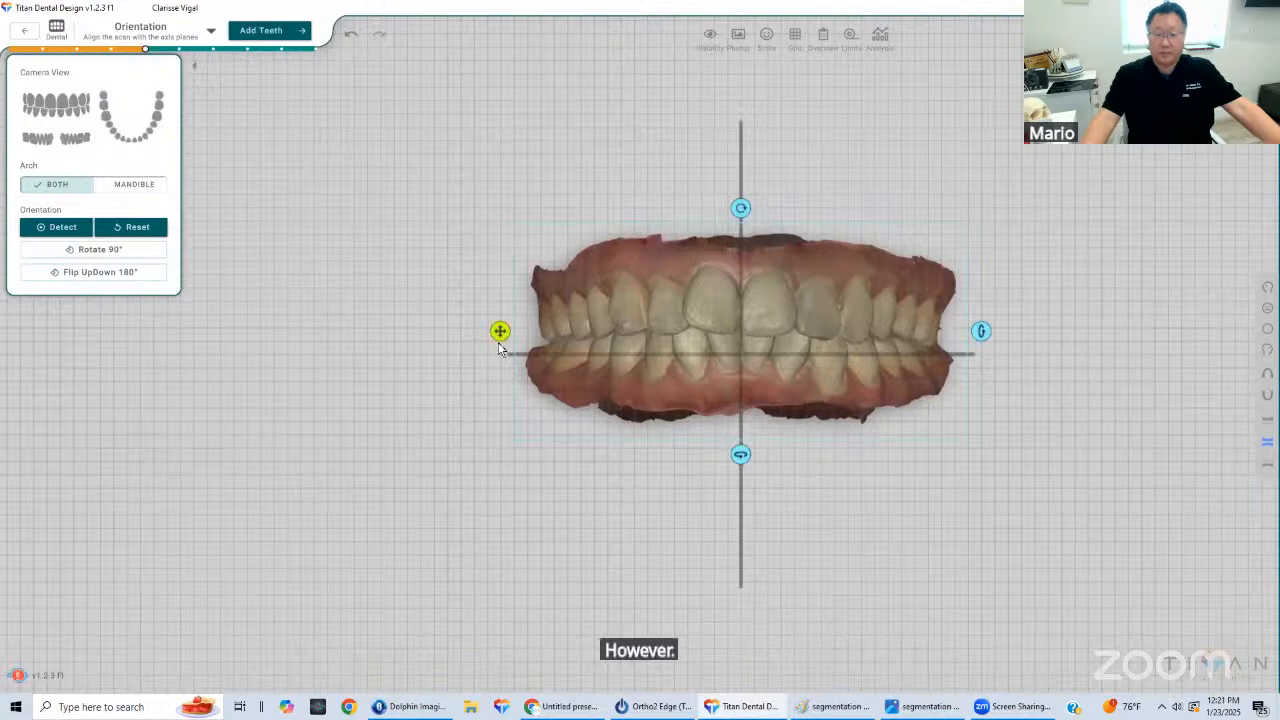
pyautogui.moveTo(500, 334); pyautogui.dragTo(188, 195)
pyautogui.click(41, 134)
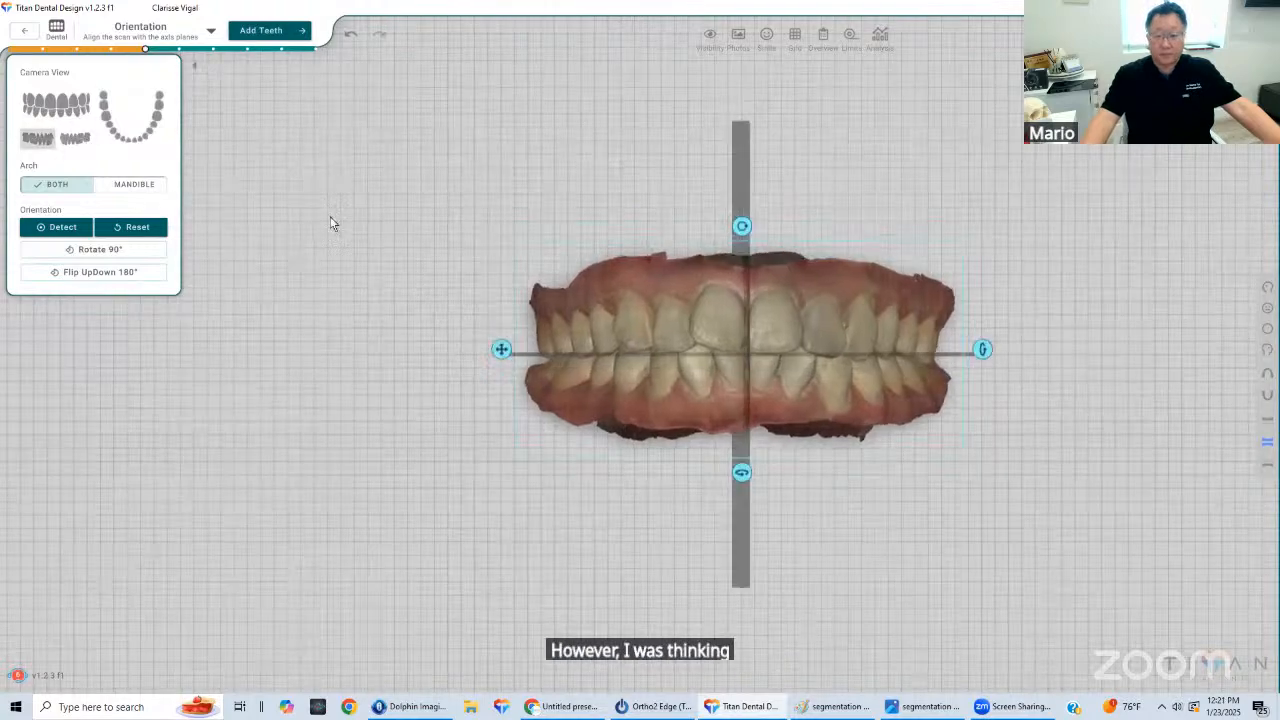
pyautogui.click(75, 138)
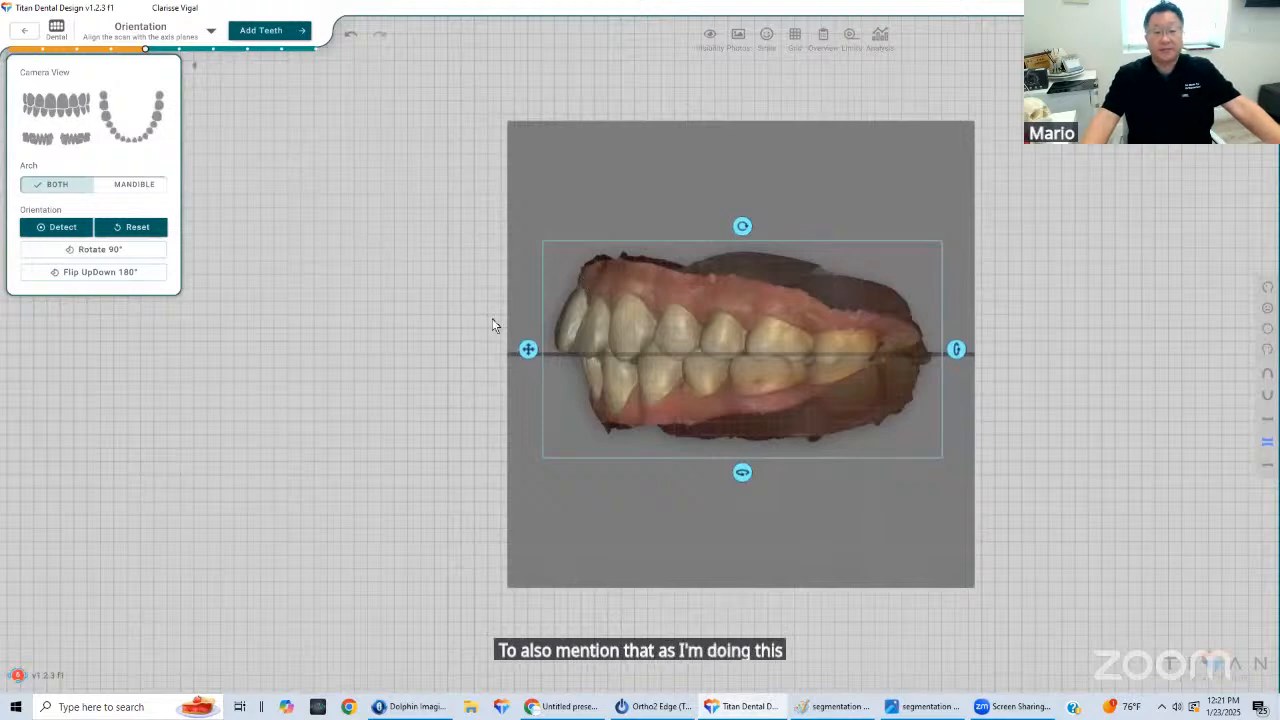
# Fine-tune both arches' position on the horizontal axis, check them from the side and proceed to the Add Teeth stage
pyautogui.click(741, 226)
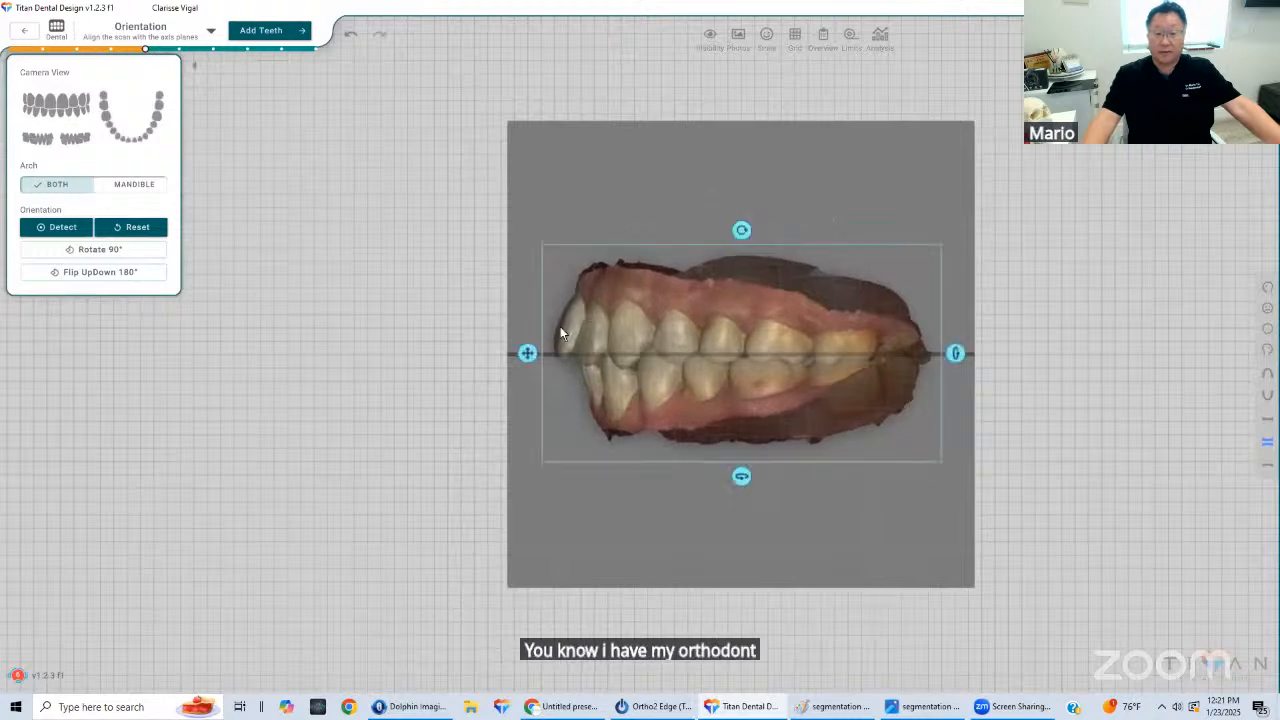
pyautogui.moveTo(526, 350); pyautogui.dragTo(524, 345)
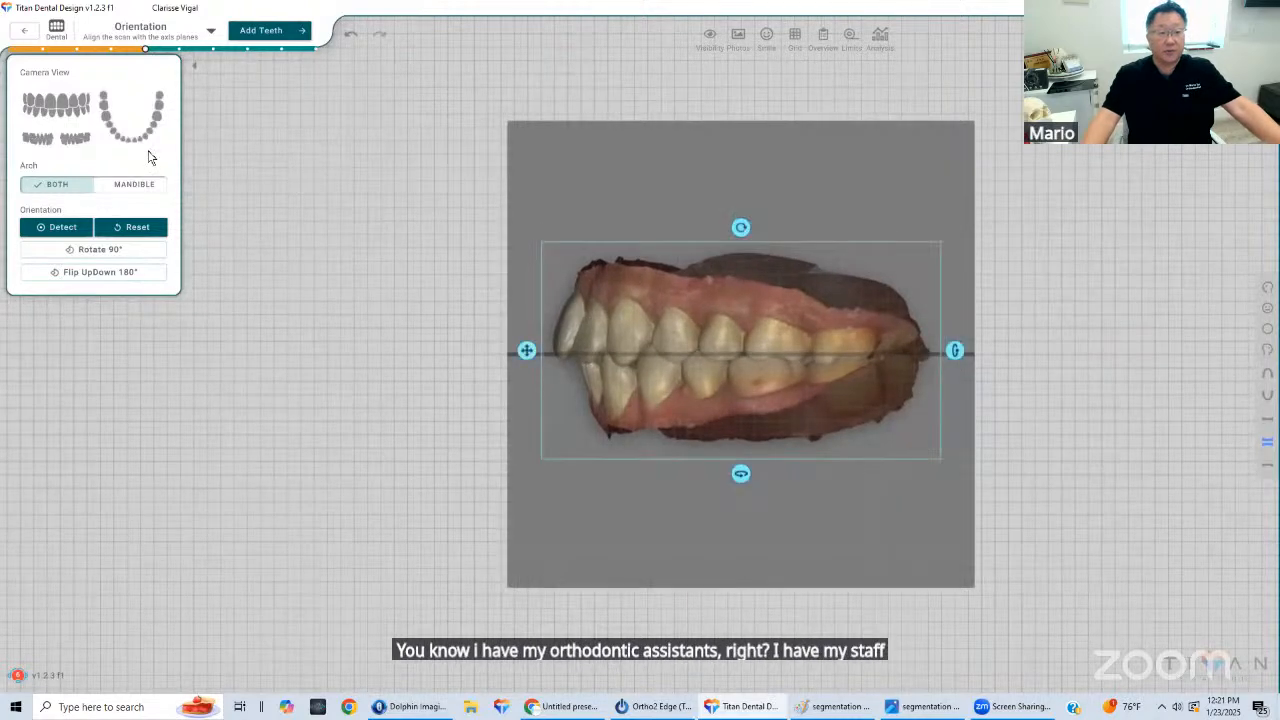
pyautogui.click(43, 140)
pyautogui.click(42, 138)
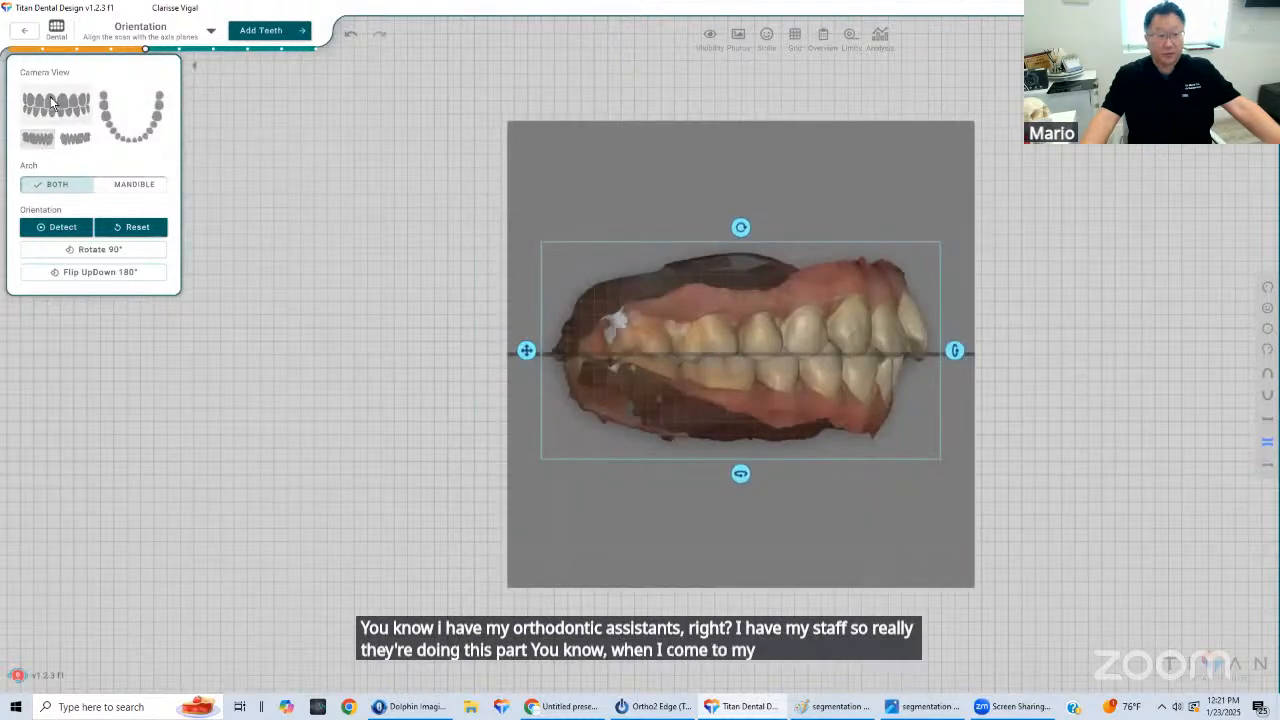
pyautogui.click(115, 126)
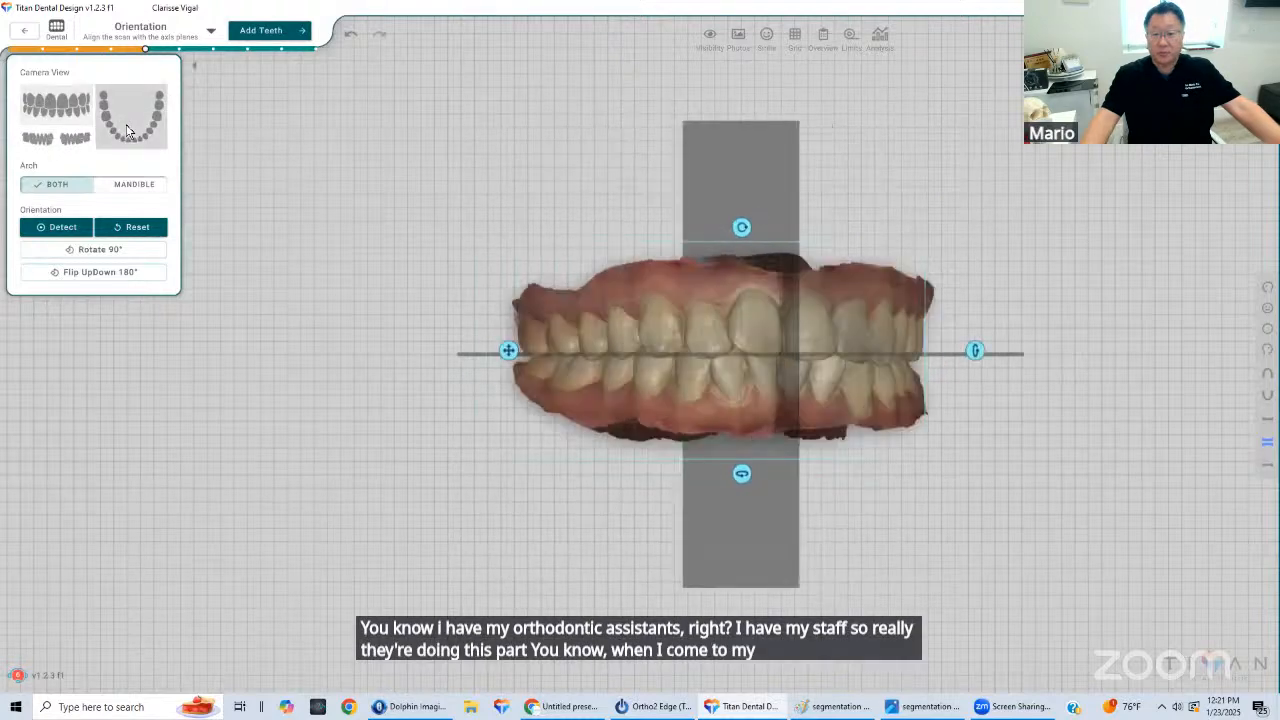
pyautogui.click(257, 32)
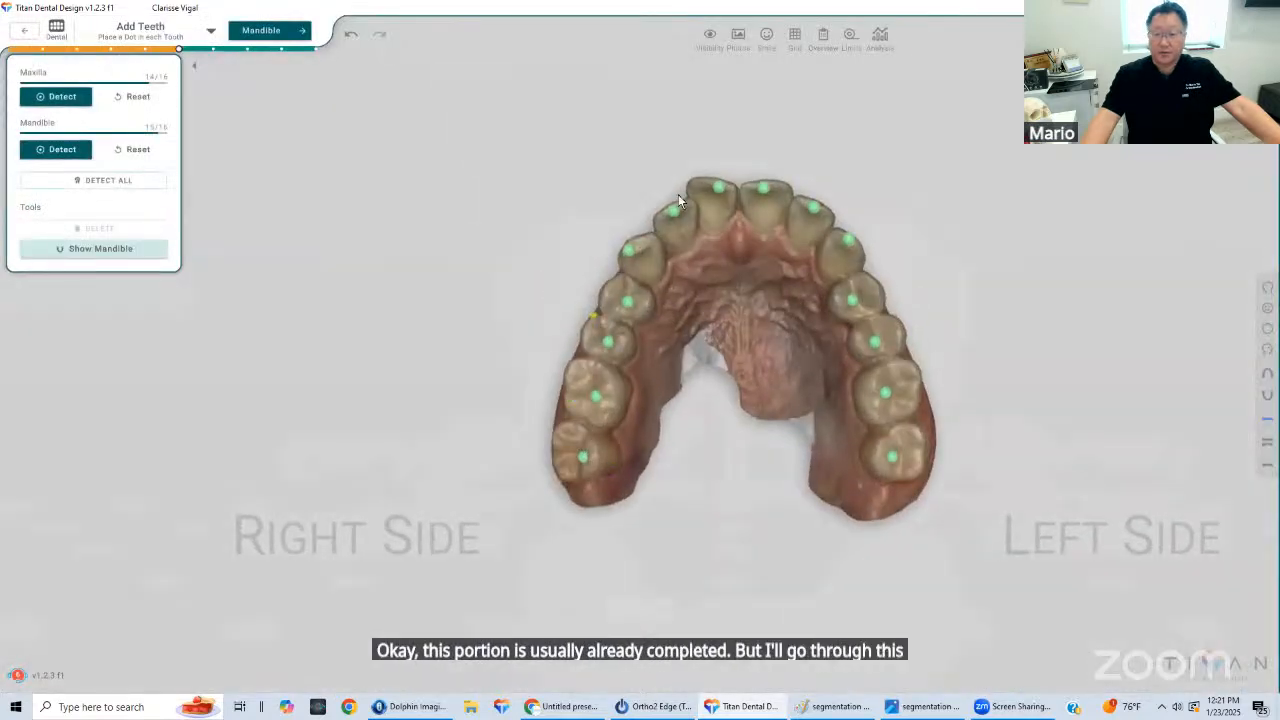
# Centre the tooth dots on the upper left molar and premolars, the right central incisor and the right canine
pyautogui.click(892, 395)
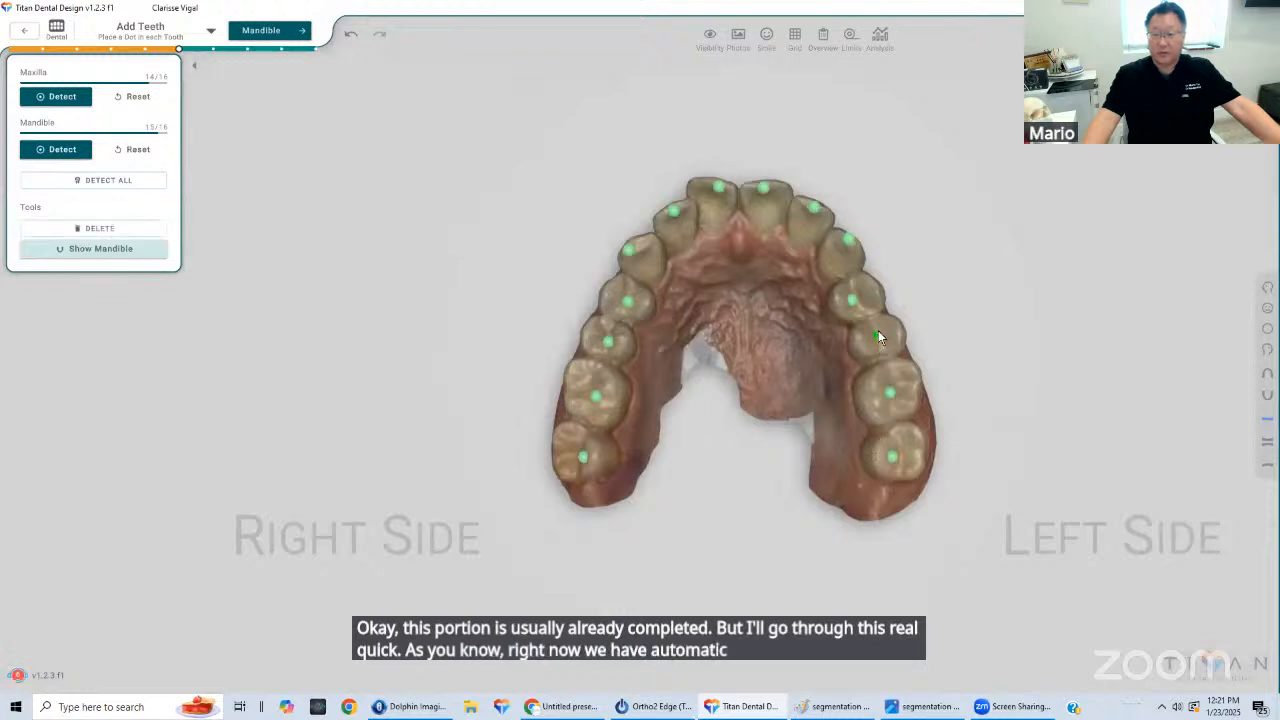
pyautogui.moveTo(758, 280); pyautogui.dragTo(763, 228, button='right')
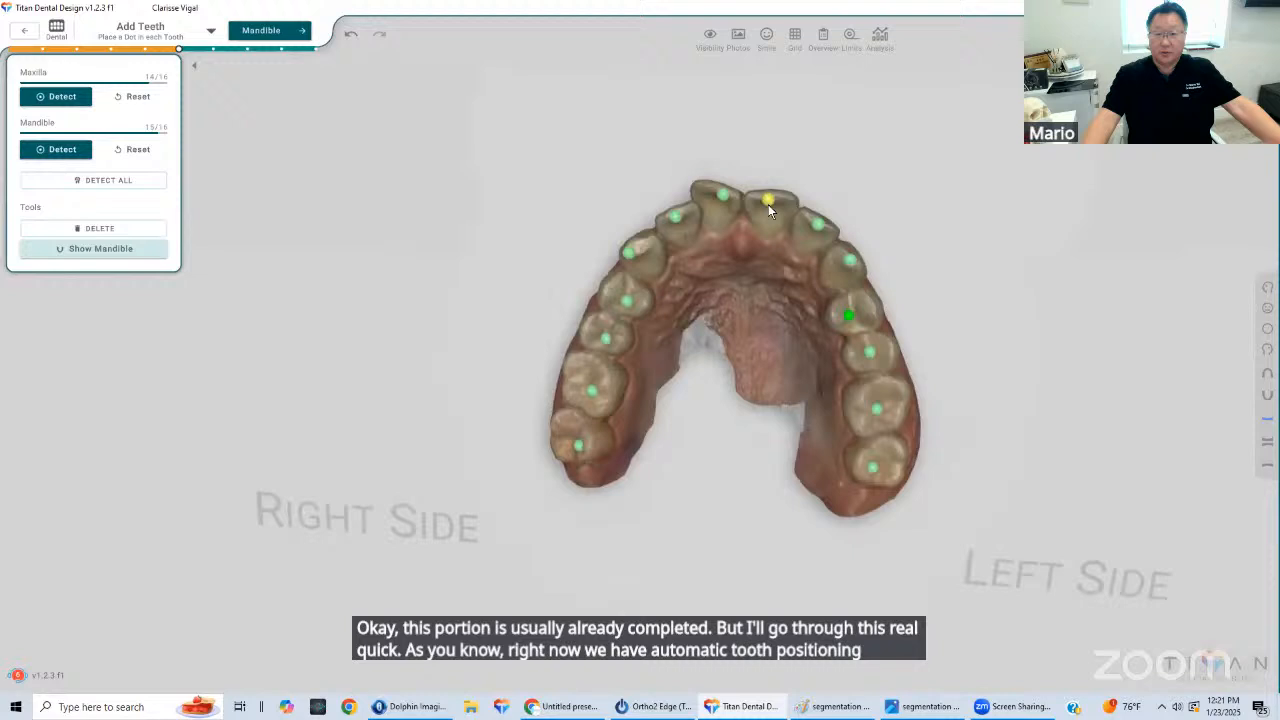
pyautogui.click(716, 188)
pyautogui.click(632, 250)
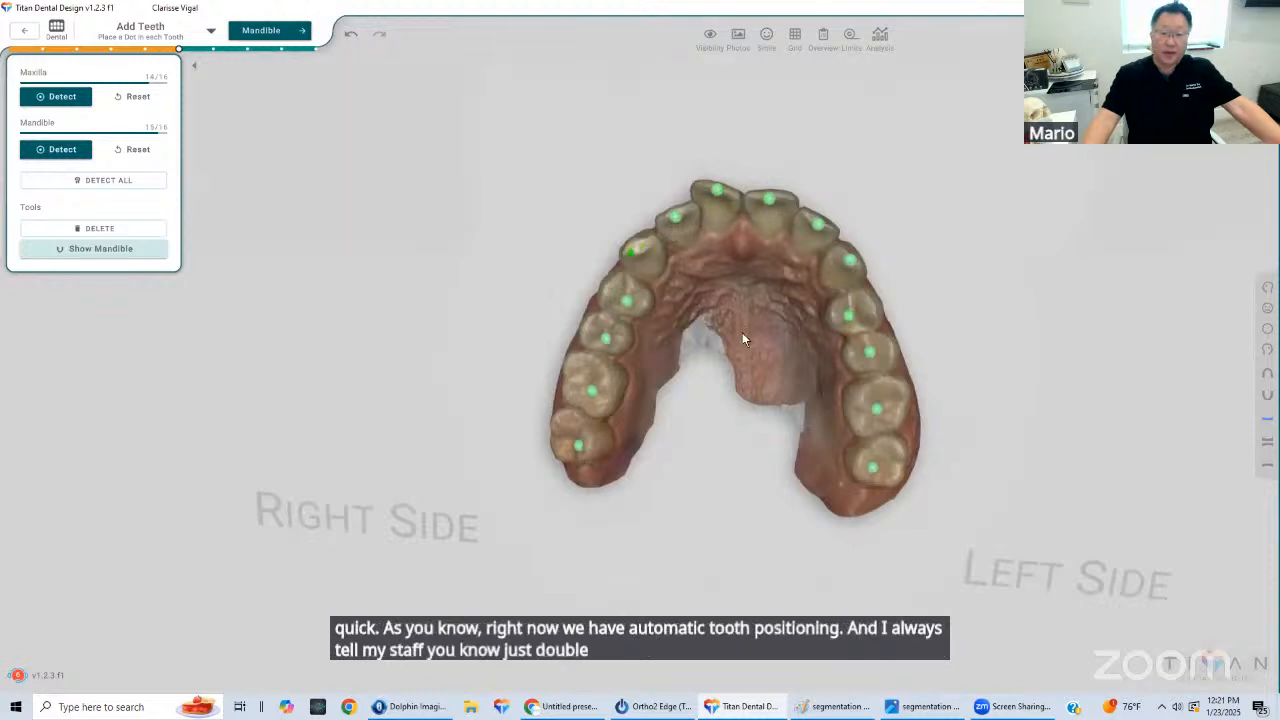
# Reposition the dots on the upper right molars and the upper left rear molar, and proceed to the mandible
pyautogui.moveTo(742, 332); pyautogui.dragTo(632, 298, button='right')
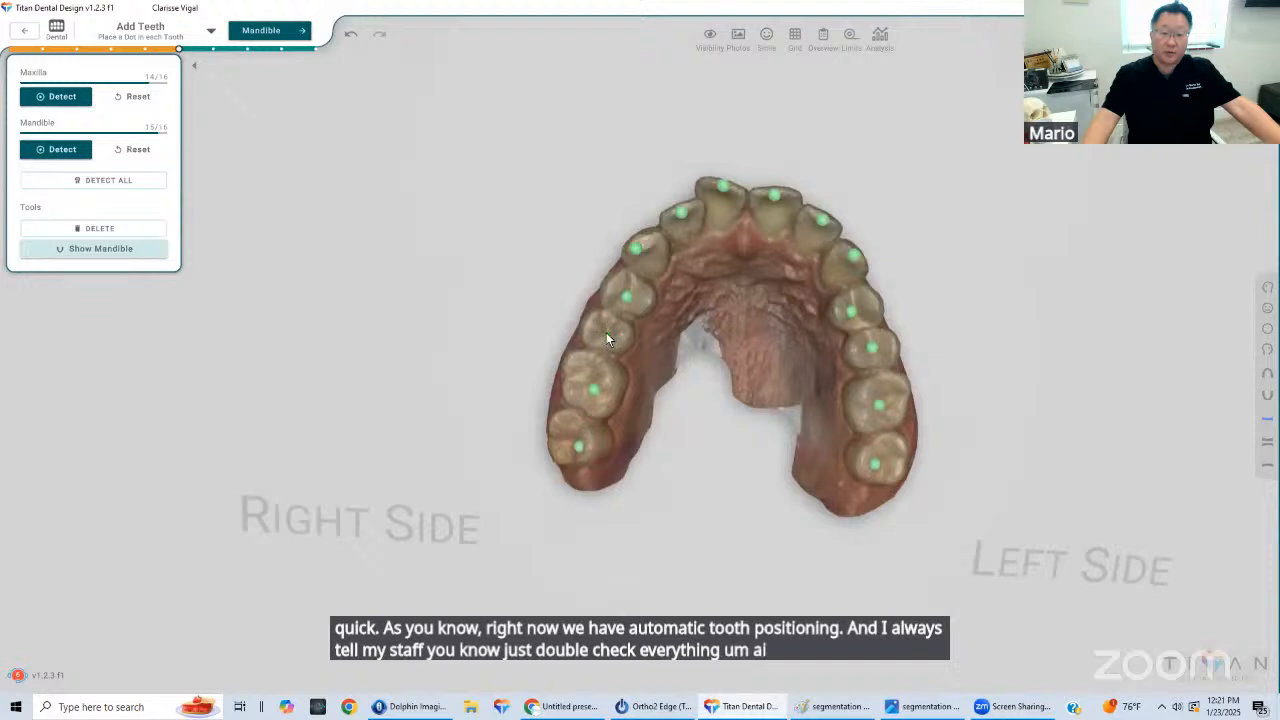
pyautogui.click(590, 386)
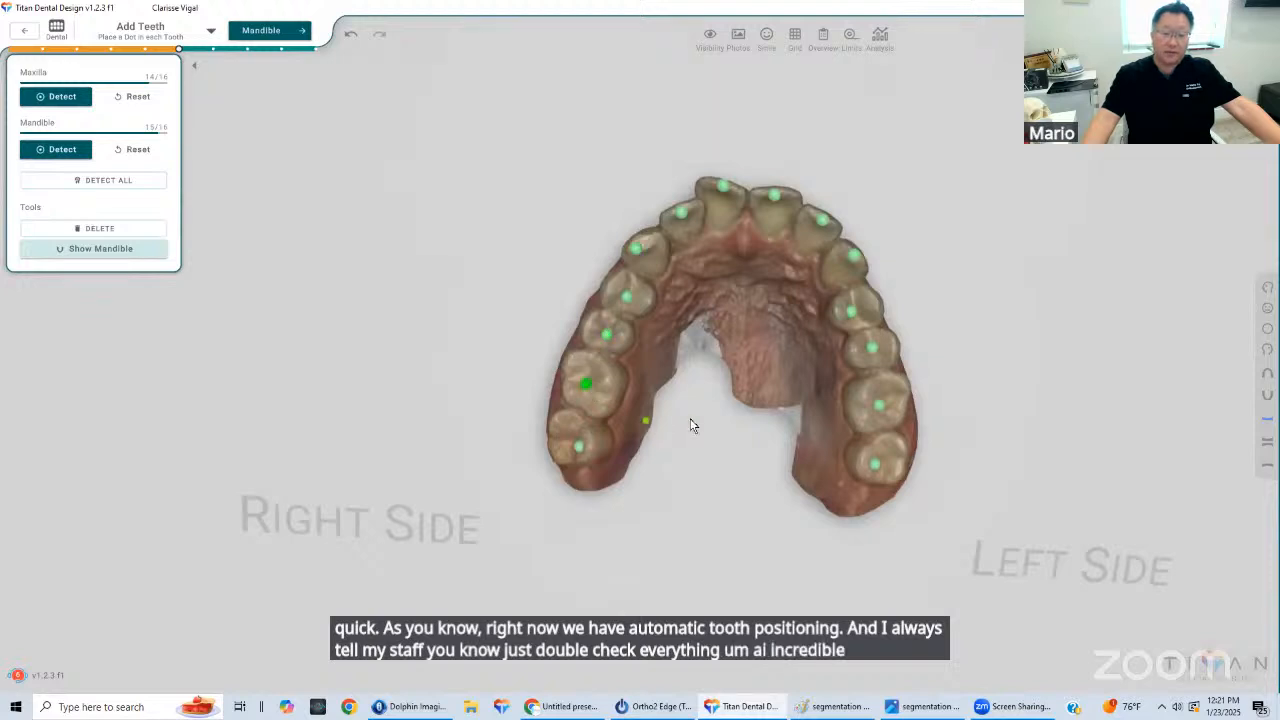
pyautogui.moveTo(690, 418); pyautogui.dragTo(598, 462, button='right')
pyautogui.click(588, 446)
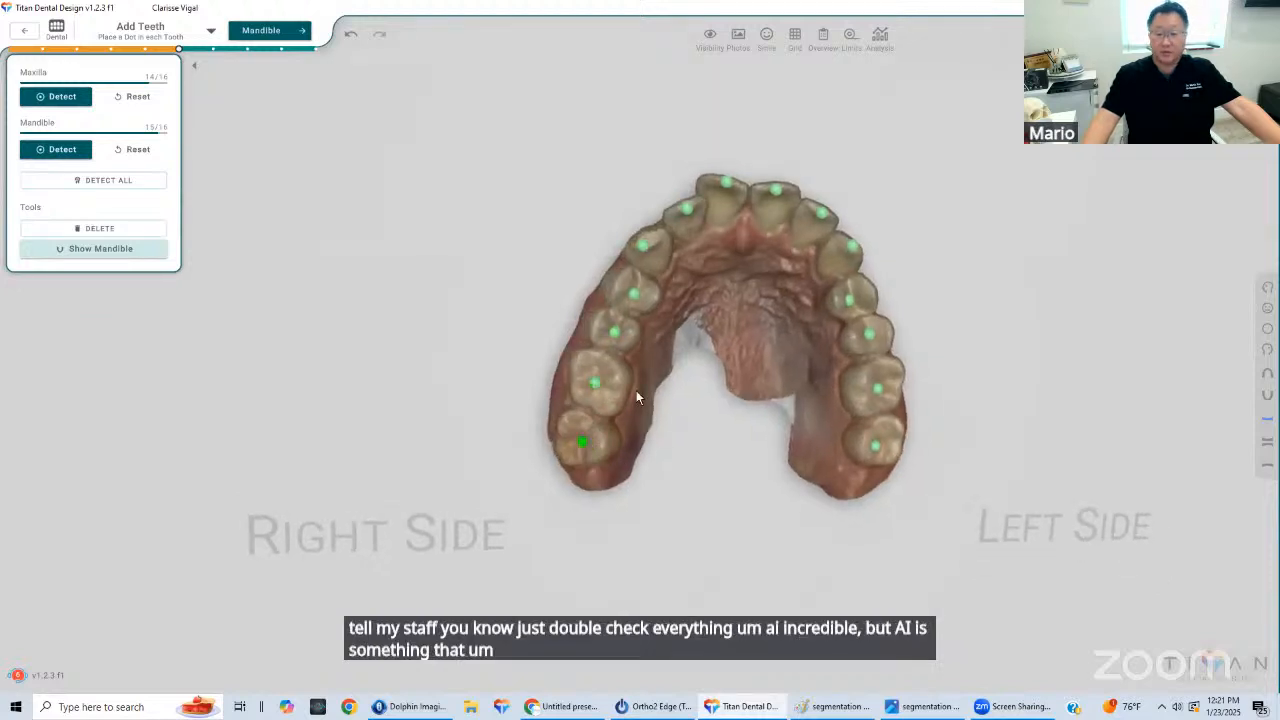
pyautogui.moveTo(636, 390); pyautogui.dragTo(834, 466, button='right')
pyautogui.click(872, 466)
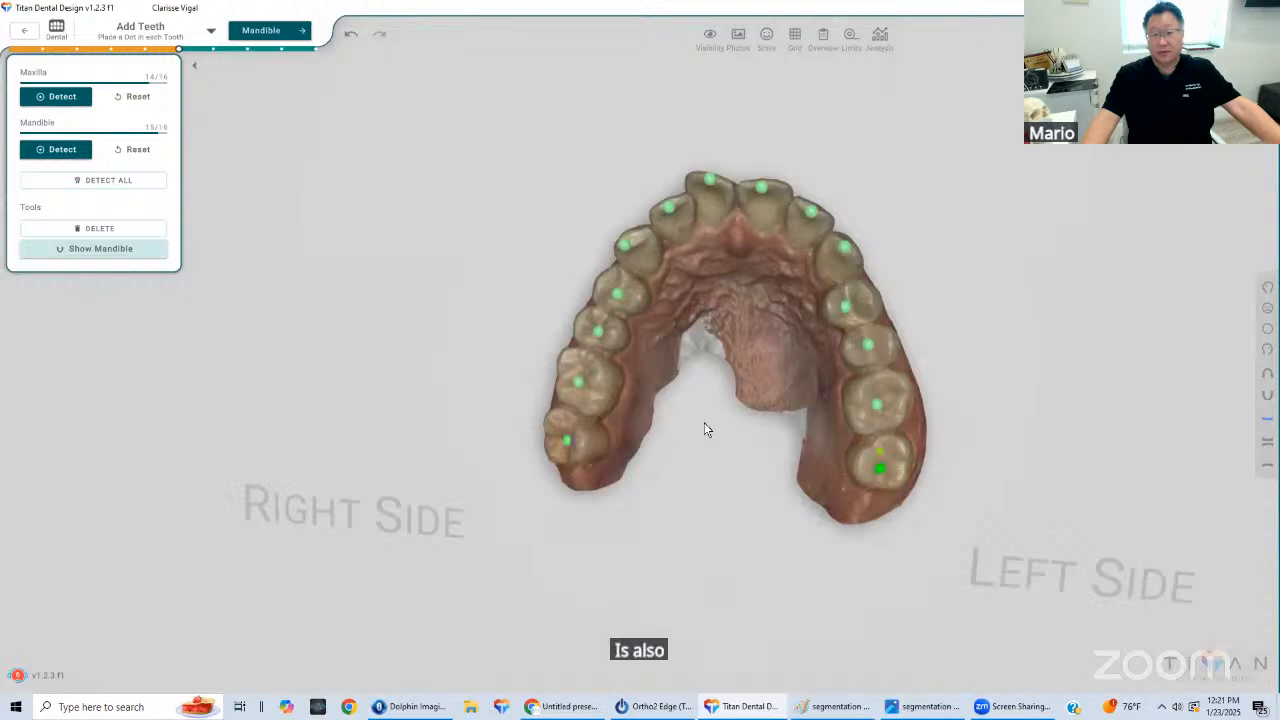
pyautogui.moveTo(704, 422); pyautogui.dragTo(546, 257, button='right')
pyautogui.click(290, 31)
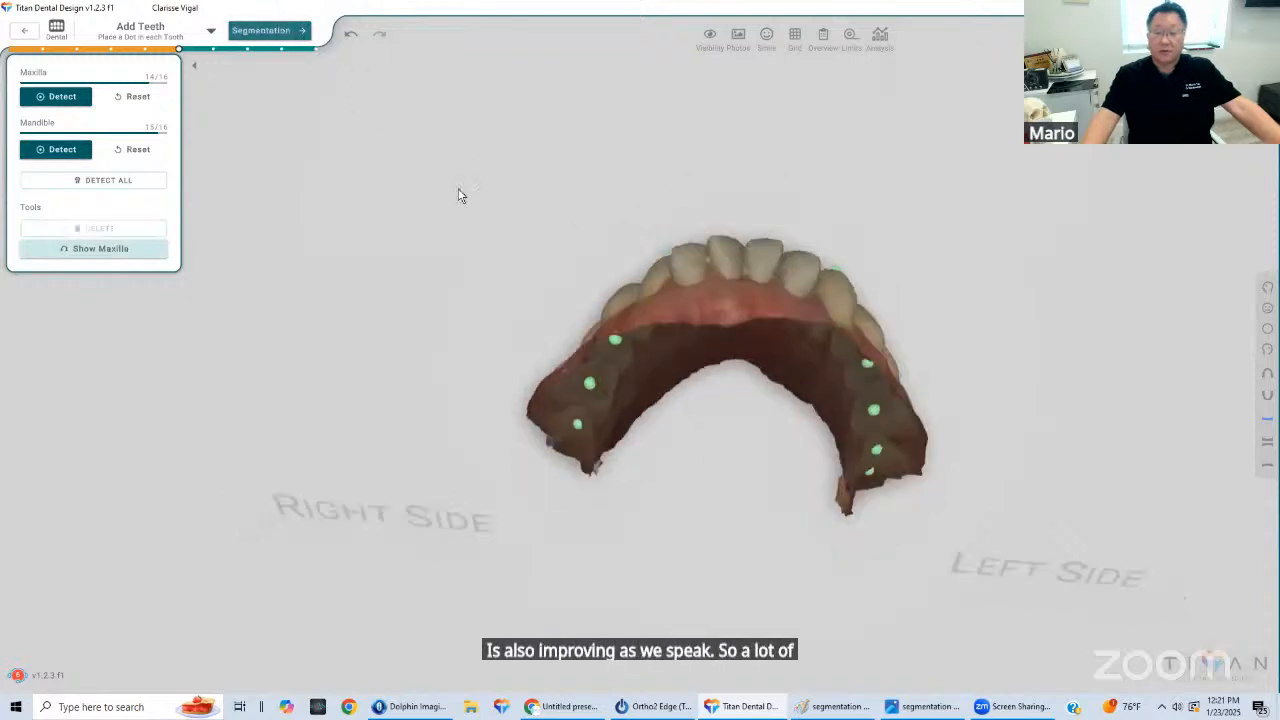
# Centre the tooth dots on the rearmost lower molars on the right and left sides
pyautogui.moveTo(680, 412); pyautogui.dragTo(520, 278, button='right')
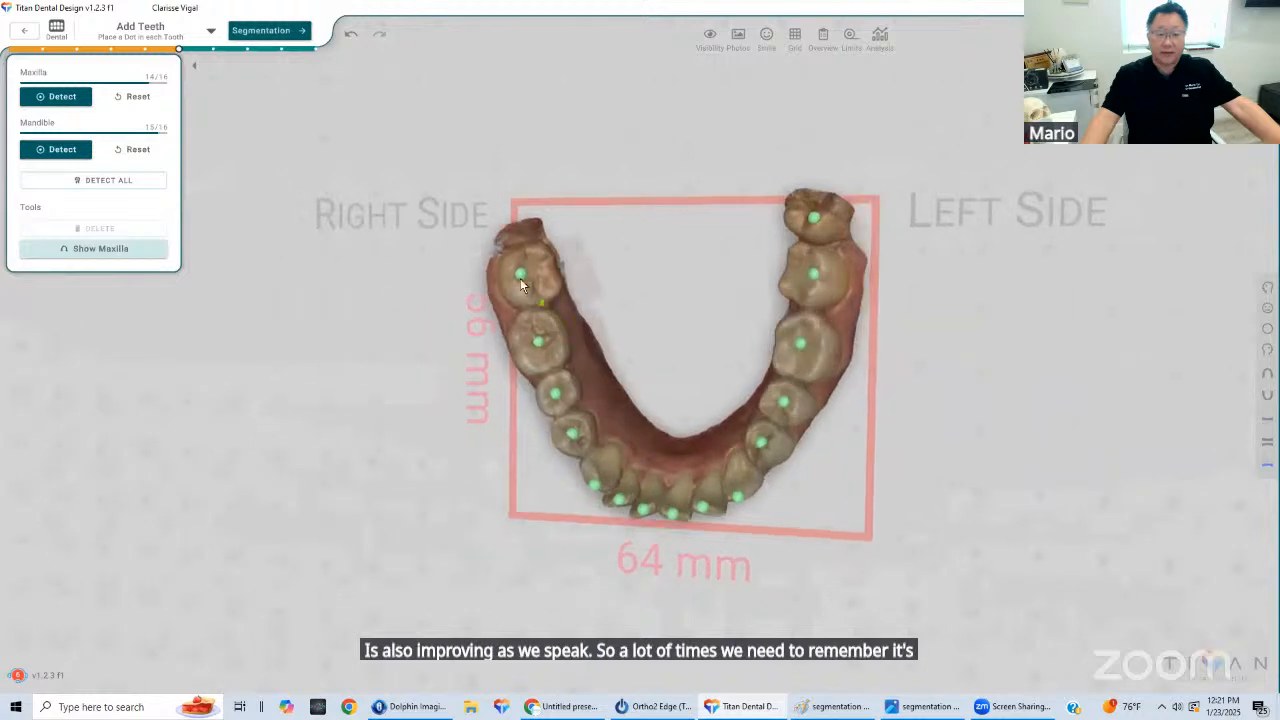
pyautogui.click(530, 275)
pyautogui.moveTo(582, 400); pyautogui.dragTo(774, 276, button='right')
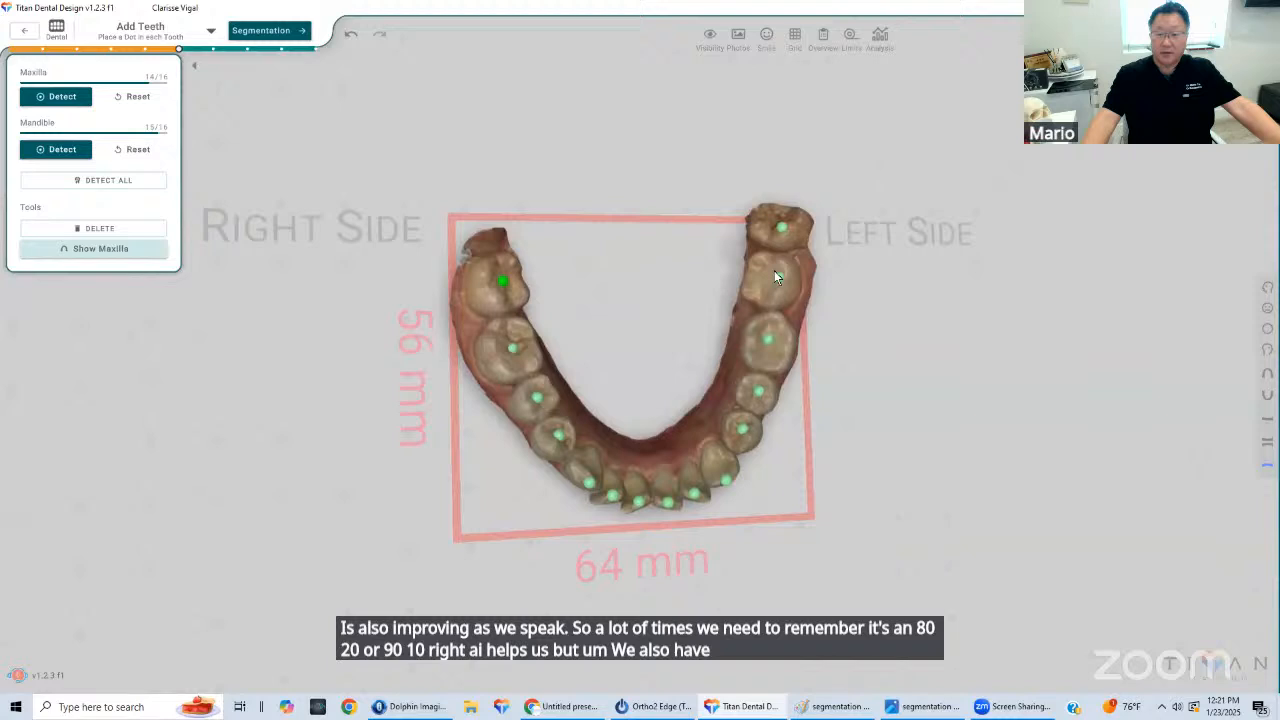
pyautogui.click(777, 216)
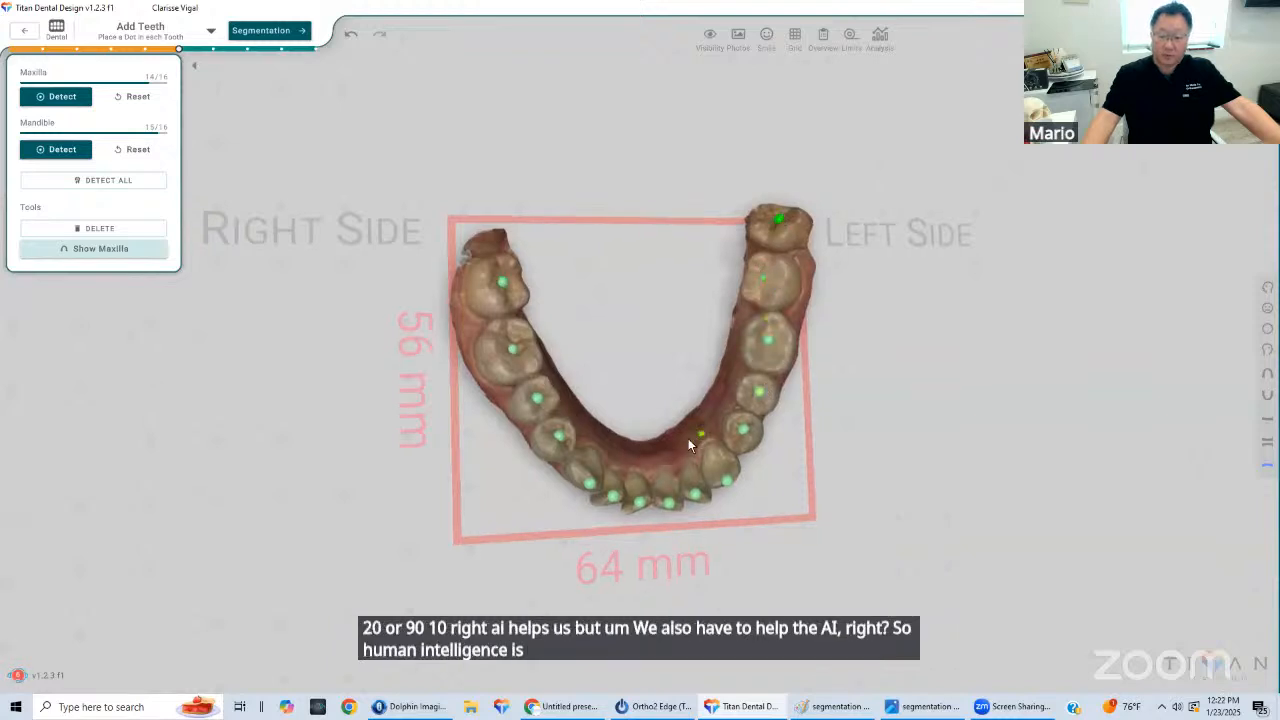
# Adjust the dots on the lower incisors to sit on their own teeth and proceed to the Segmentation stage
pyautogui.moveTo(688, 438); pyautogui.dragTo(650, 504, button='right')
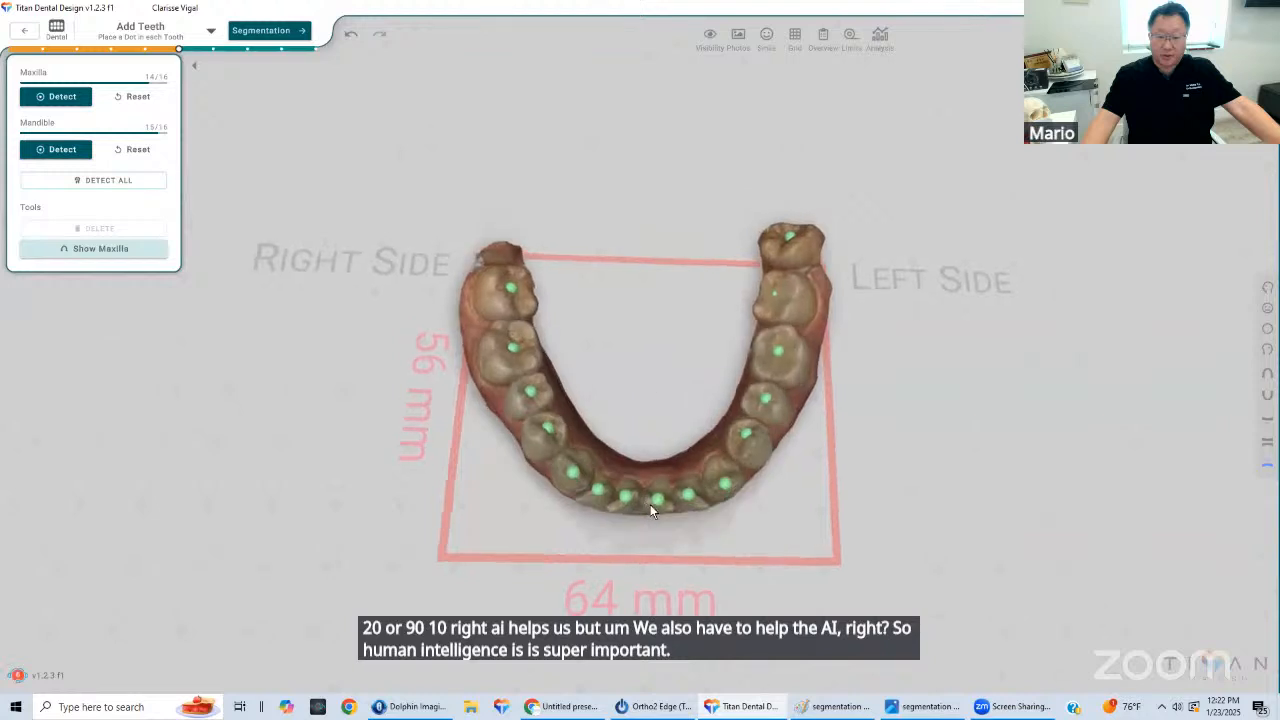
pyautogui.click(622, 499)
pyautogui.moveTo(600, 492); pyautogui.dragTo(590, 490)
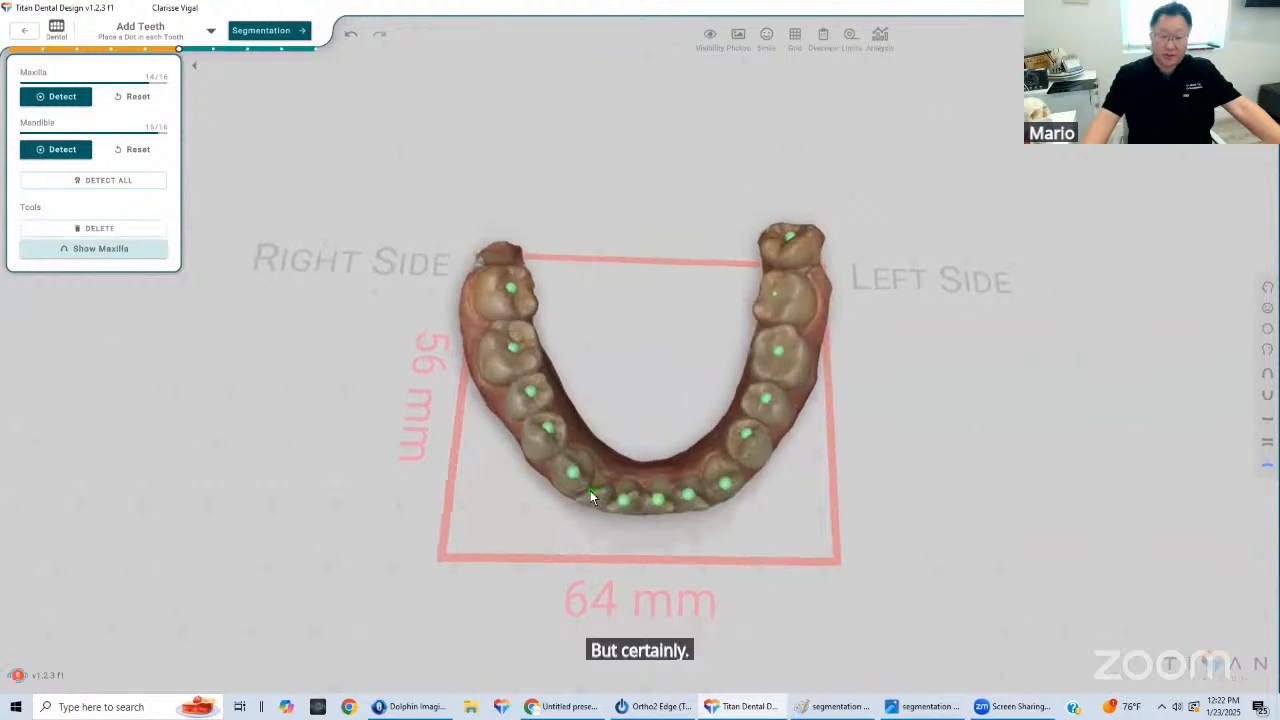
pyautogui.click(694, 498)
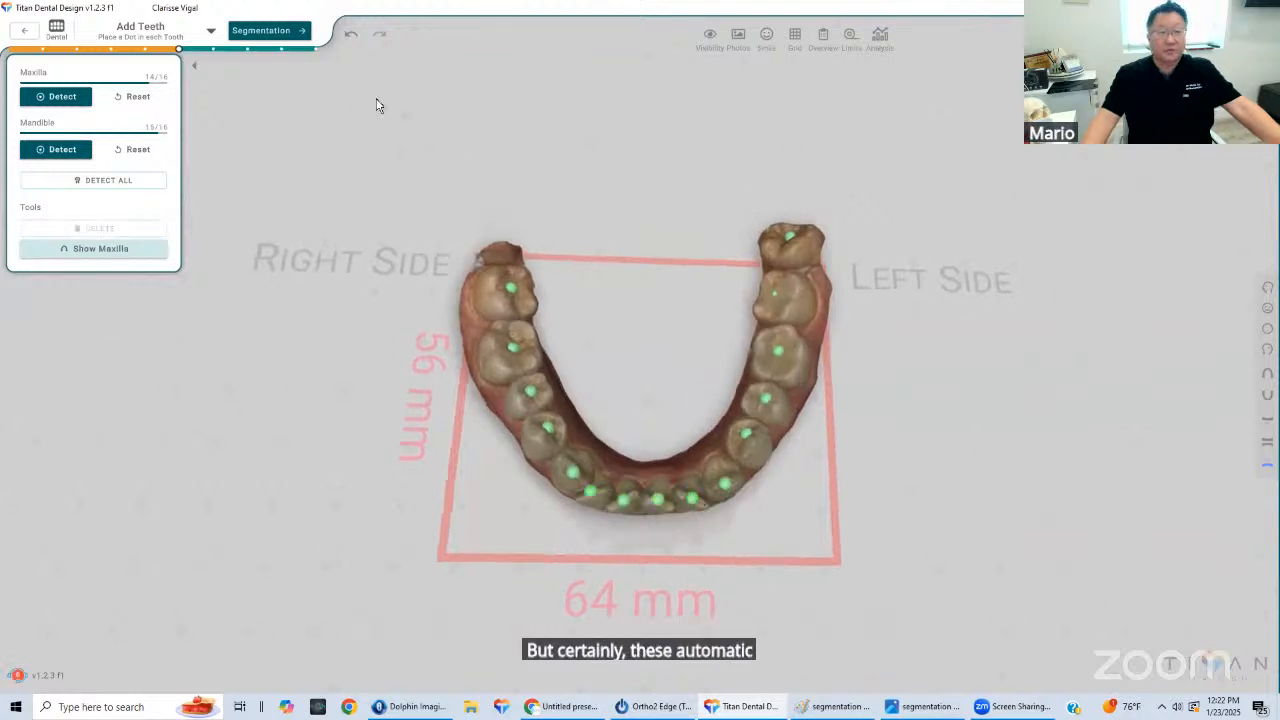
pyautogui.click(291, 32)
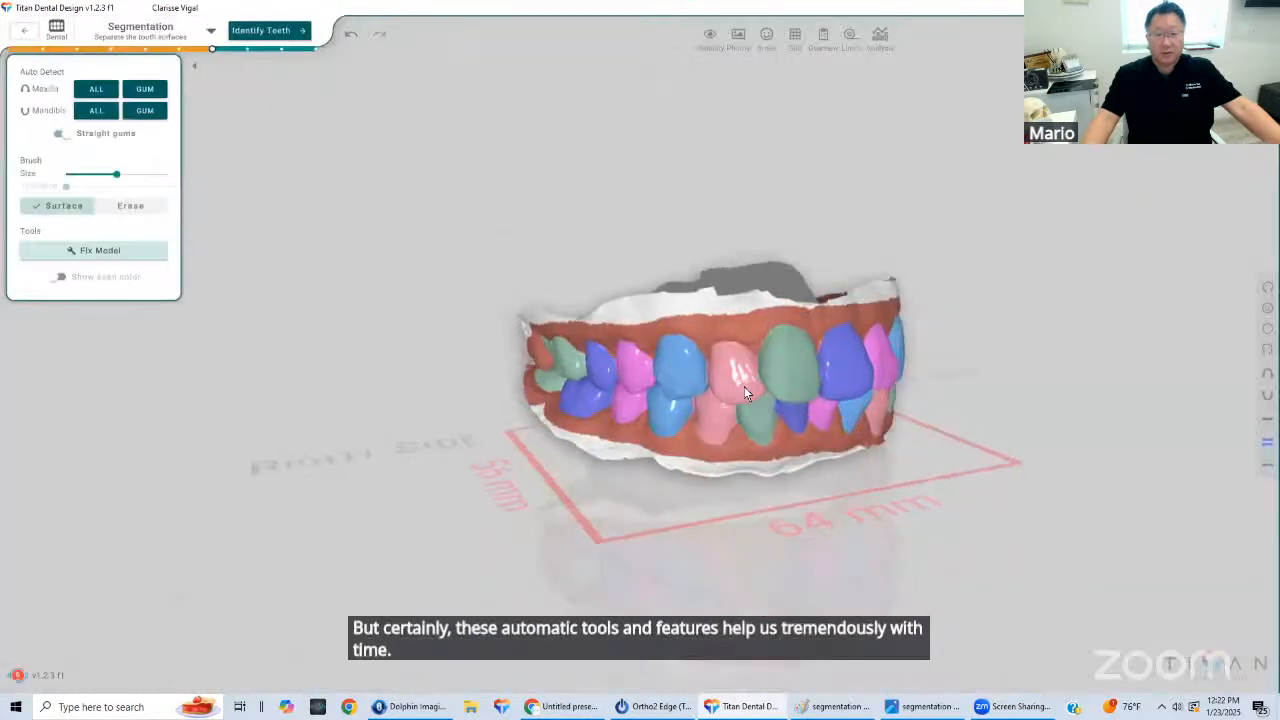
# Isolate the upper arch and paint the rear right molar's surface over the part segmented as gum
pyautogui.moveTo(994, 348); pyautogui.dragTo(540, 342)
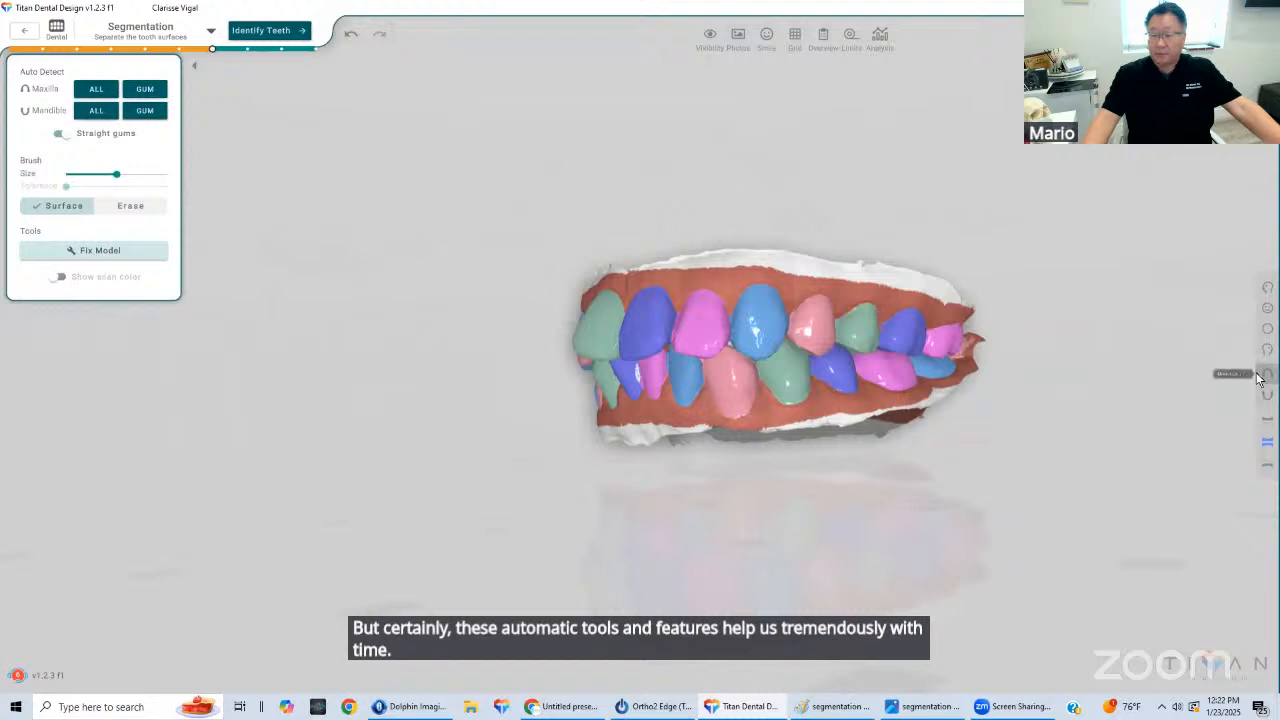
pyautogui.click(1267, 373)
pyautogui.moveTo(738, 308); pyautogui.dragTo(618, 520, button='right')
pyautogui.scroll(3, 596, 334)
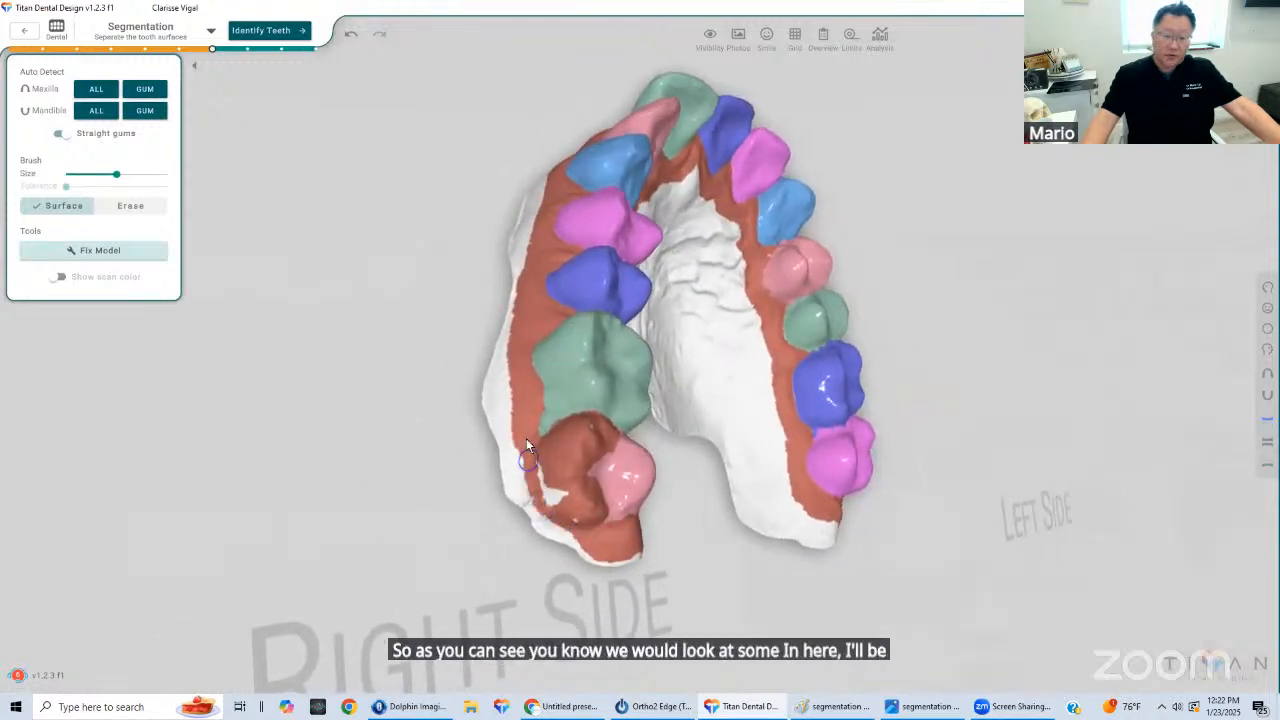
pyautogui.moveTo(524, 529); pyautogui.dragTo(566, 496, button='right')
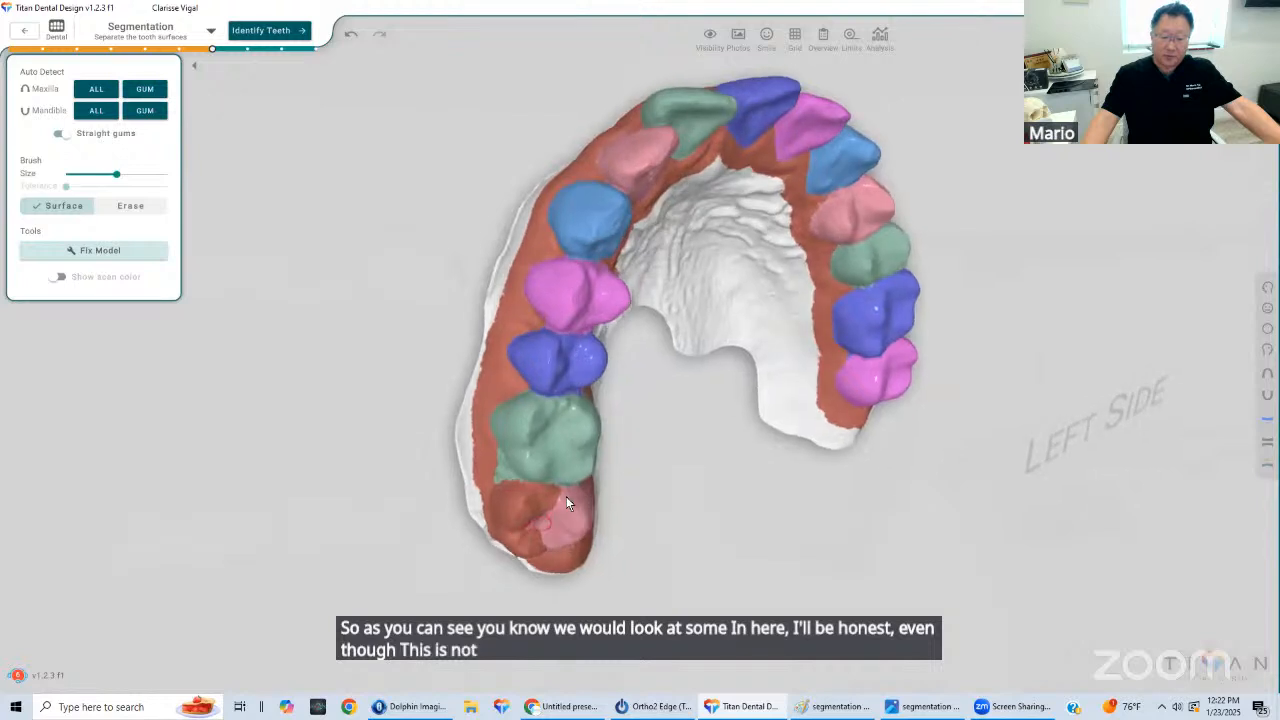
pyautogui.moveTo(566, 496); pyautogui.dragTo(503, 489)
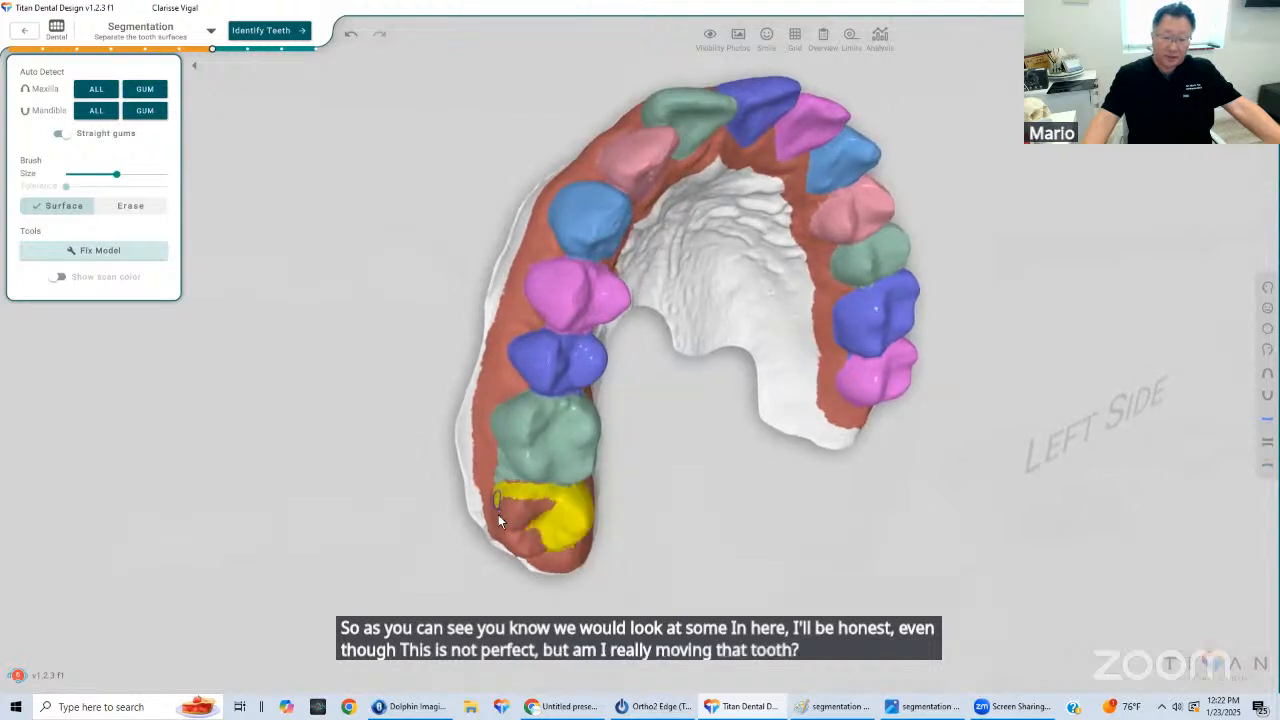
pyautogui.moveTo(598, 430); pyautogui.dragTo(558, 506, button='right')
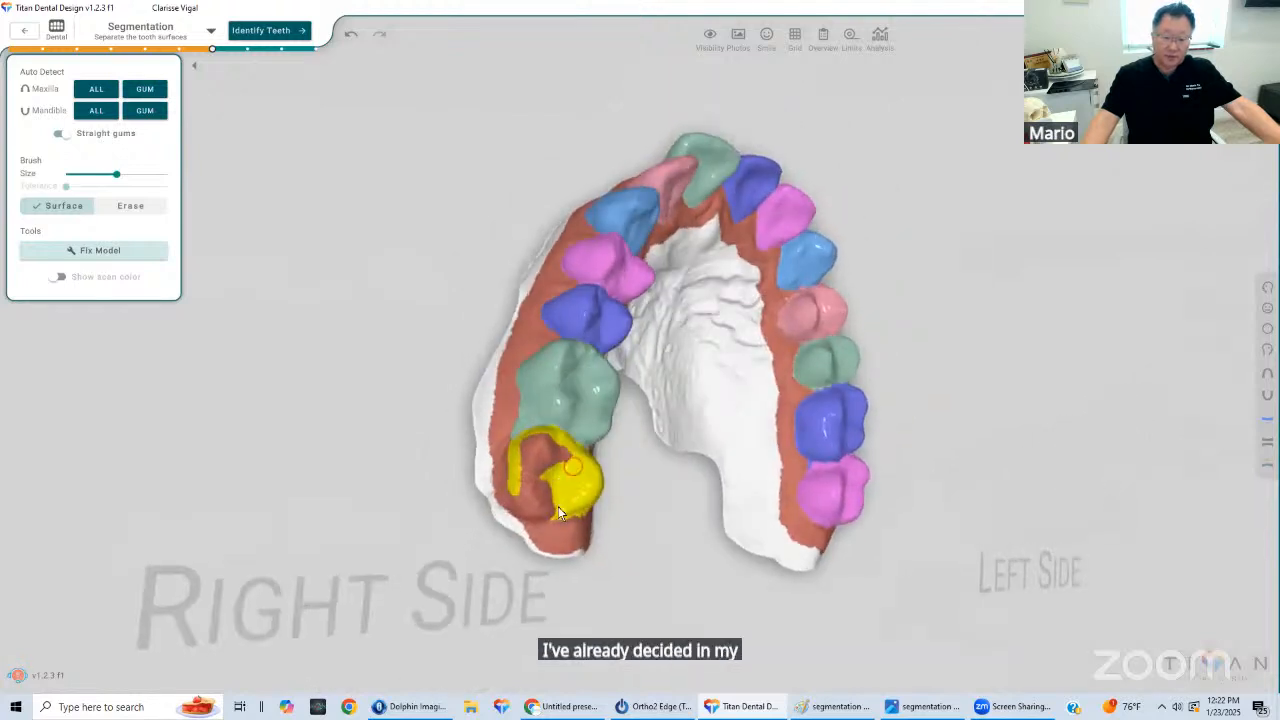
pyautogui.moveTo(514, 490)
pyautogui.mouseDown()
pyautogui.moveTo(510, 458)
pyautogui.moveTo(532, 428)
pyautogui.mouseUp()
pyautogui.moveTo(682, 408); pyautogui.dragTo(562, 496, button='right')
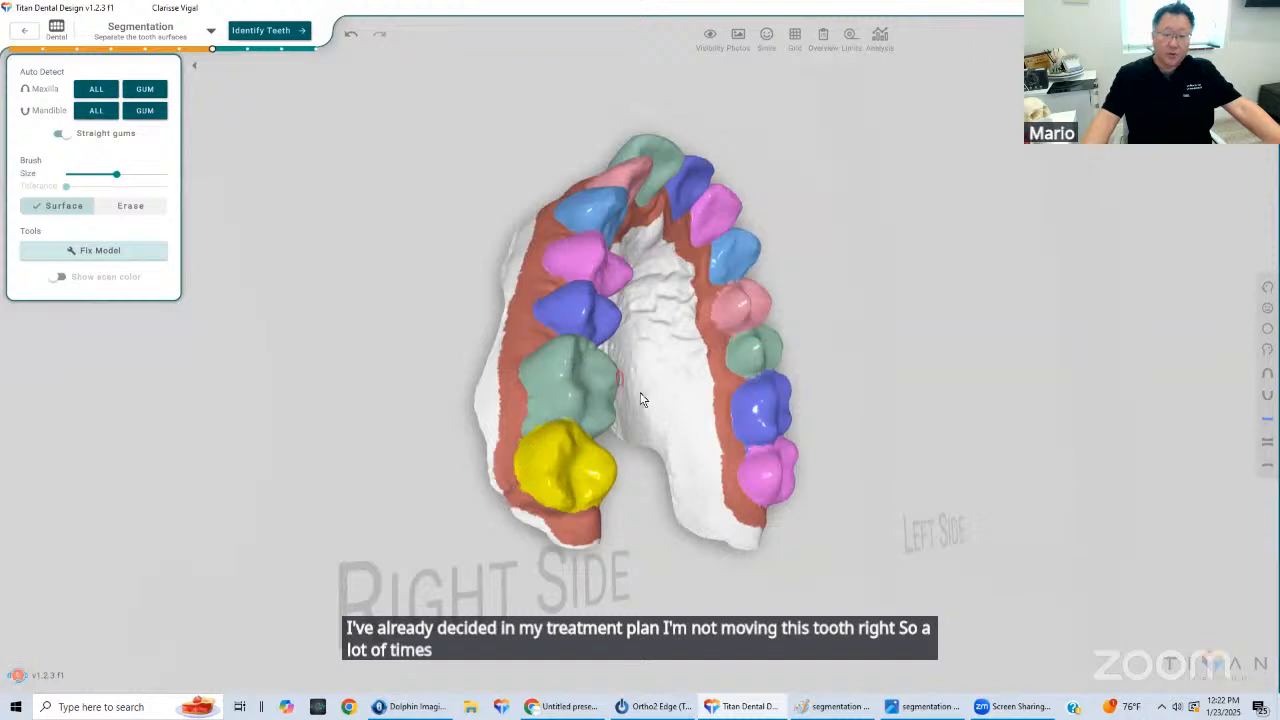
# Touch up the border between the two upper right molars and check the segmentation of the remaining upper teeth
pyautogui.moveTo(640, 392); pyautogui.dragTo(670, 424, button='right')
pyautogui.moveTo(524, 442); pyautogui.dragTo(528, 434)
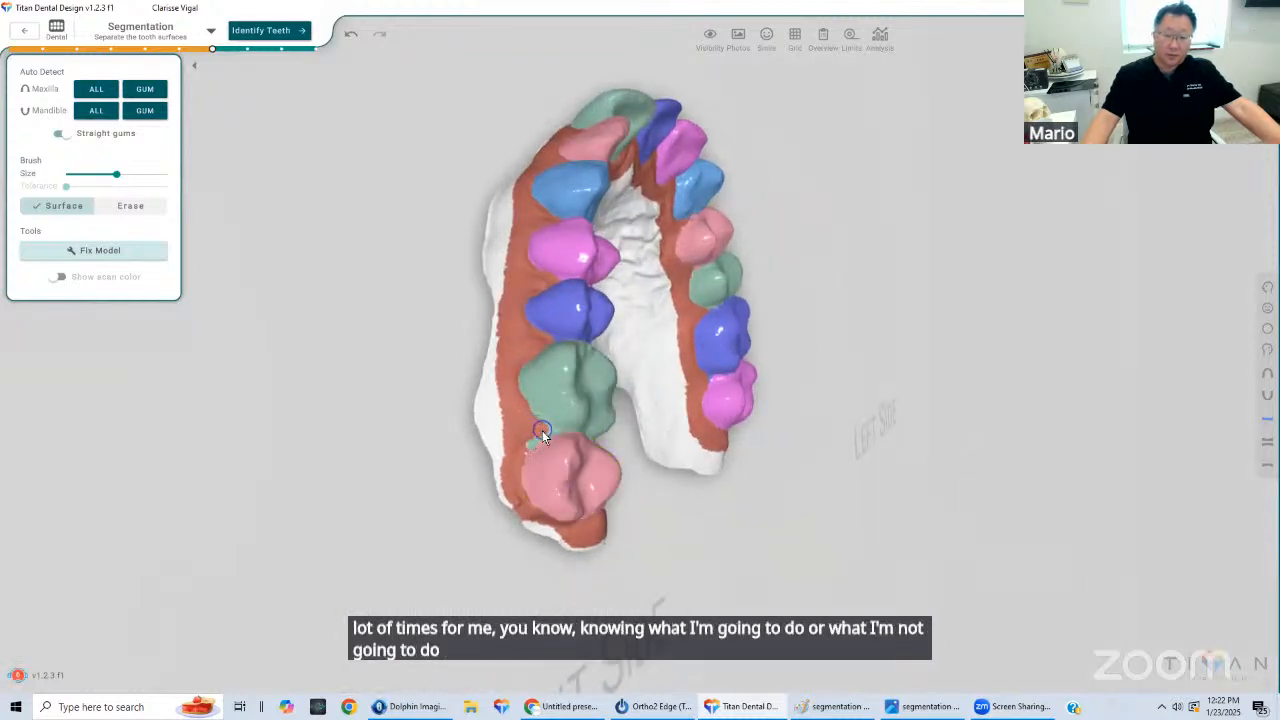
pyautogui.moveTo(650, 478); pyautogui.dragTo(722, 462, button='right')
pyautogui.scroll(2, 772, 408)
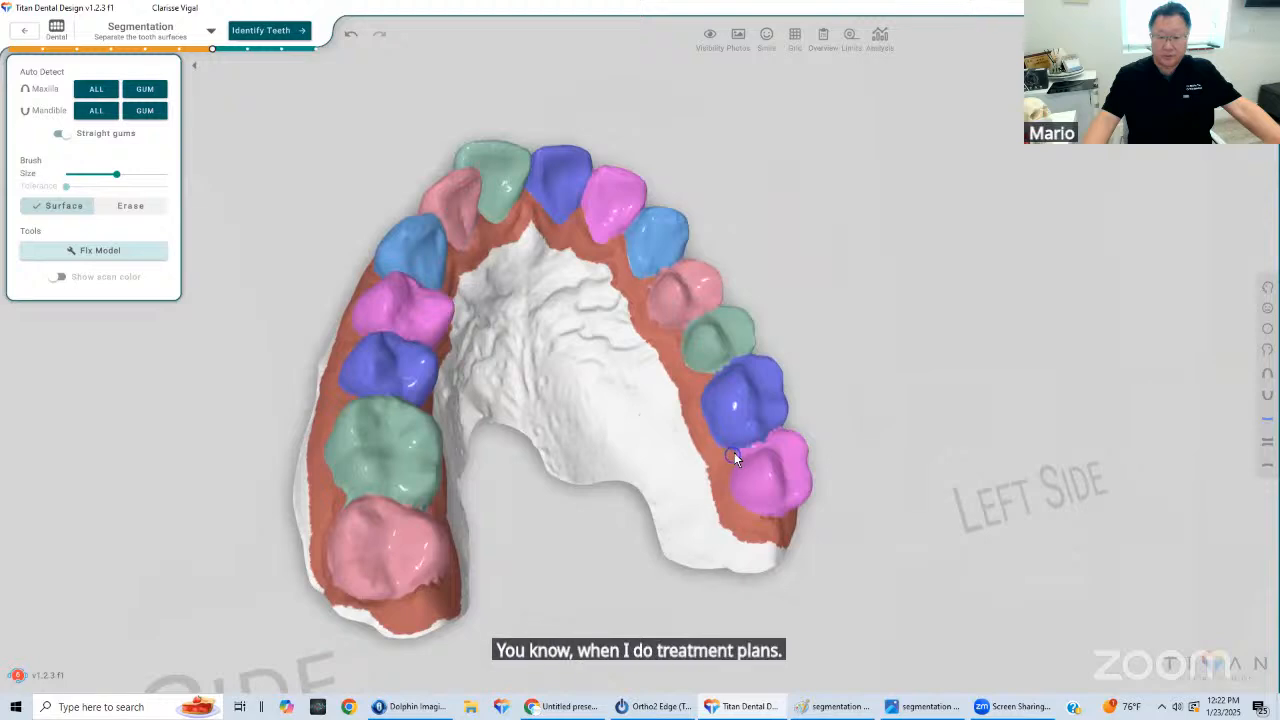
pyautogui.moveTo(706, 382); pyautogui.dragTo(598, 298, button='right')
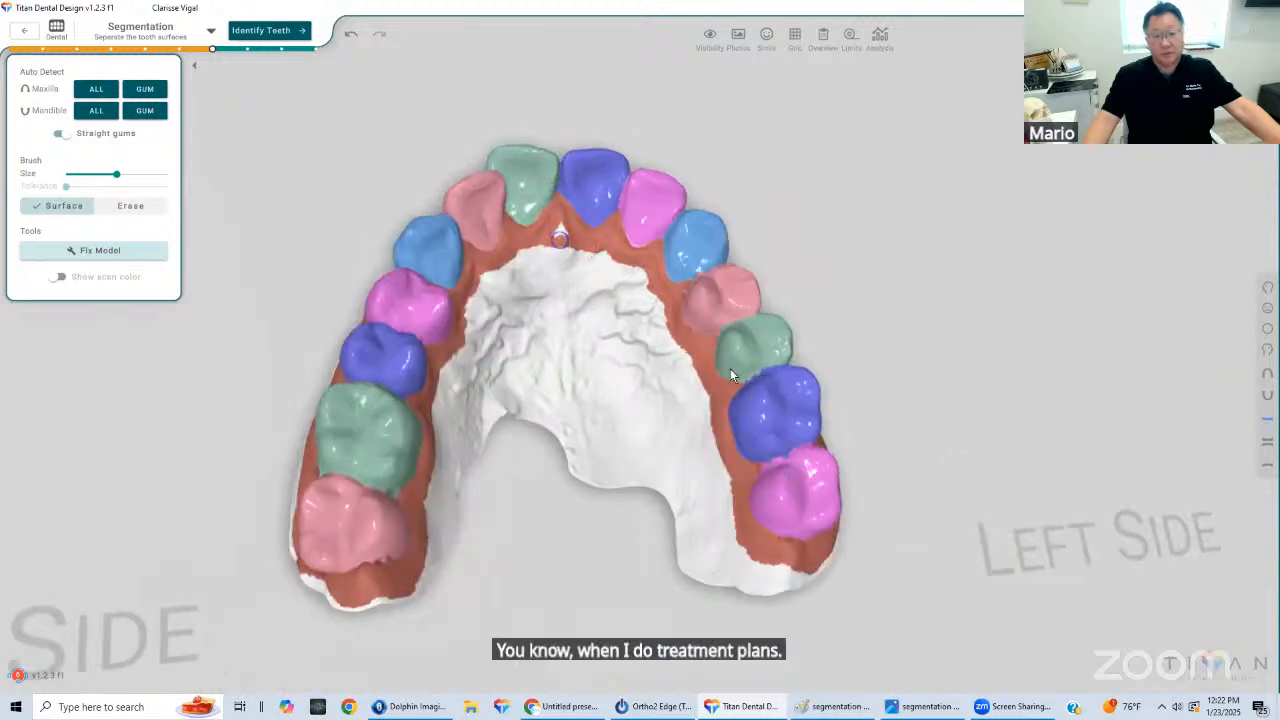
pyautogui.scroll(2, 730, 368)
pyautogui.moveTo(844, 393)
pyautogui.mouseDown(button='right')
pyautogui.moveTo(554, 426)
pyautogui.moveTo(620, 403)
pyautogui.moveTo(563, 471)
pyautogui.moveTo(786, 563)
pyautogui.moveTo(502, 236)
pyautogui.moveTo(812, 274)
pyautogui.moveTo(534, 346)
pyautogui.moveTo(680, 423)
pyautogui.moveTo(542, 370)
pyautogui.moveTo(636, 344)
pyautogui.moveTo(414, 364)
pyautogui.mouseUp(button='right')
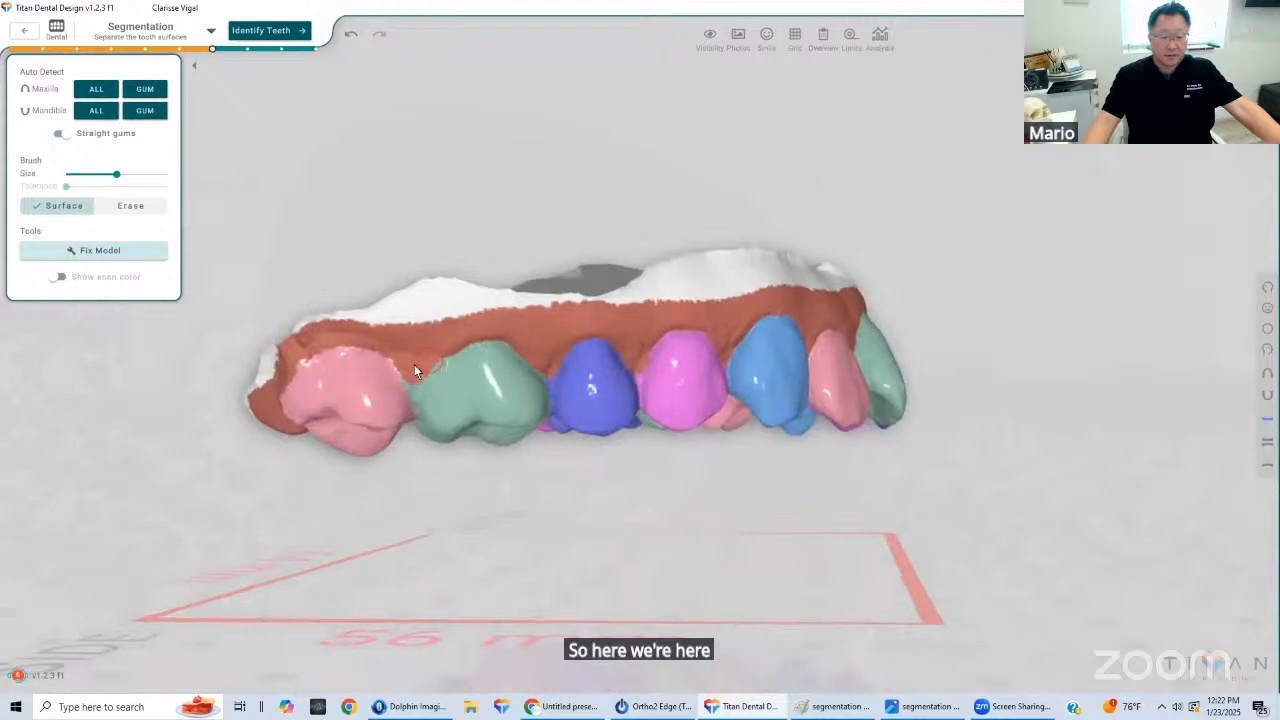
pyautogui.moveTo(836, 374); pyautogui.dragTo(762, 399, button='right')
# Switch to the lower arch and paint the right first molar's surface over its inner half segmented as gum
pyautogui.press('space')
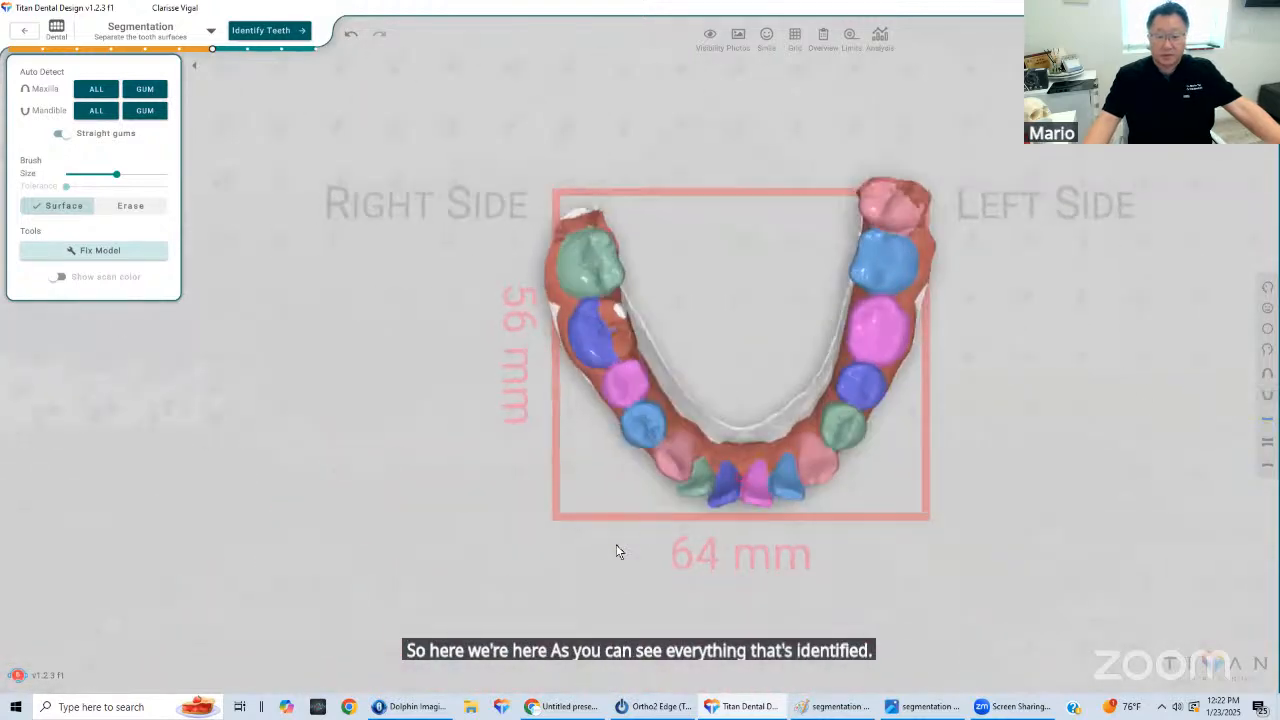
pyautogui.moveTo(676, 350); pyautogui.dragTo(590, 396, button='middle')
pyautogui.moveTo(590, 396); pyautogui.dragTo(644, 392, button='right')
pyautogui.scroll(3, 644, 392)
pyautogui.moveTo(484, 452); pyautogui.dragTo(594, 394, button='right')
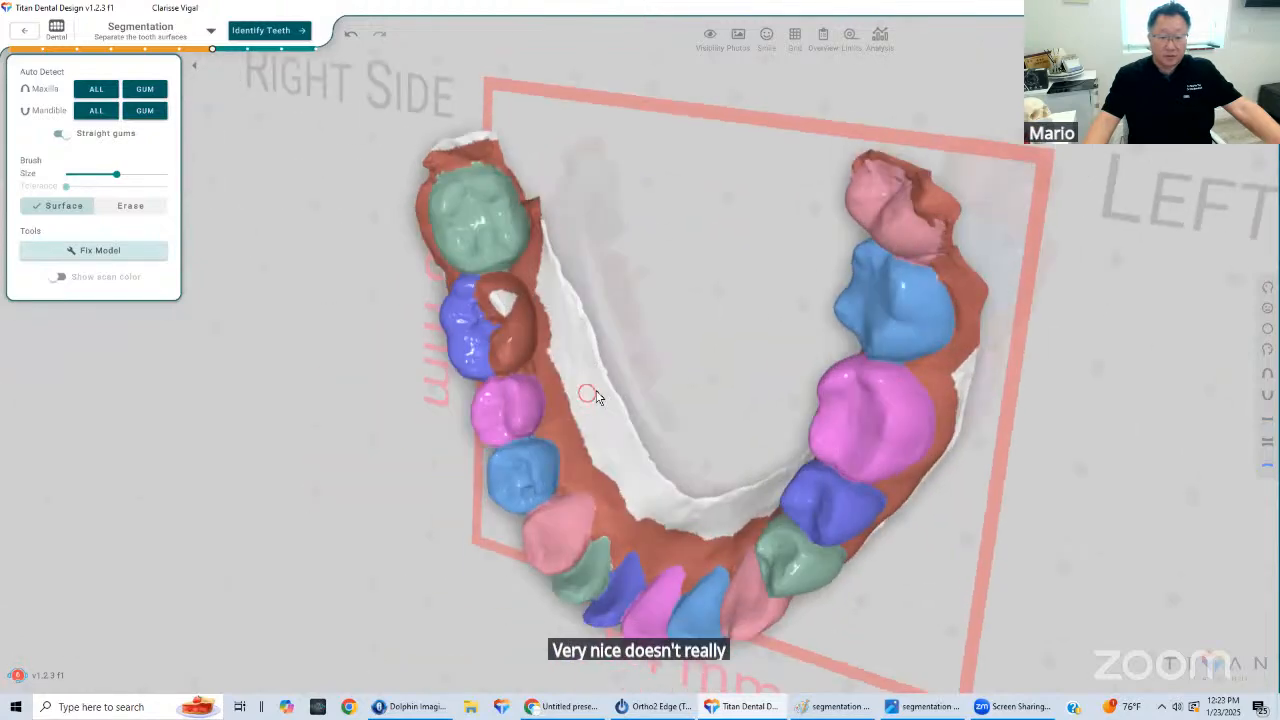
pyautogui.scroll(3, 594, 394)
pyautogui.click(352, 236)
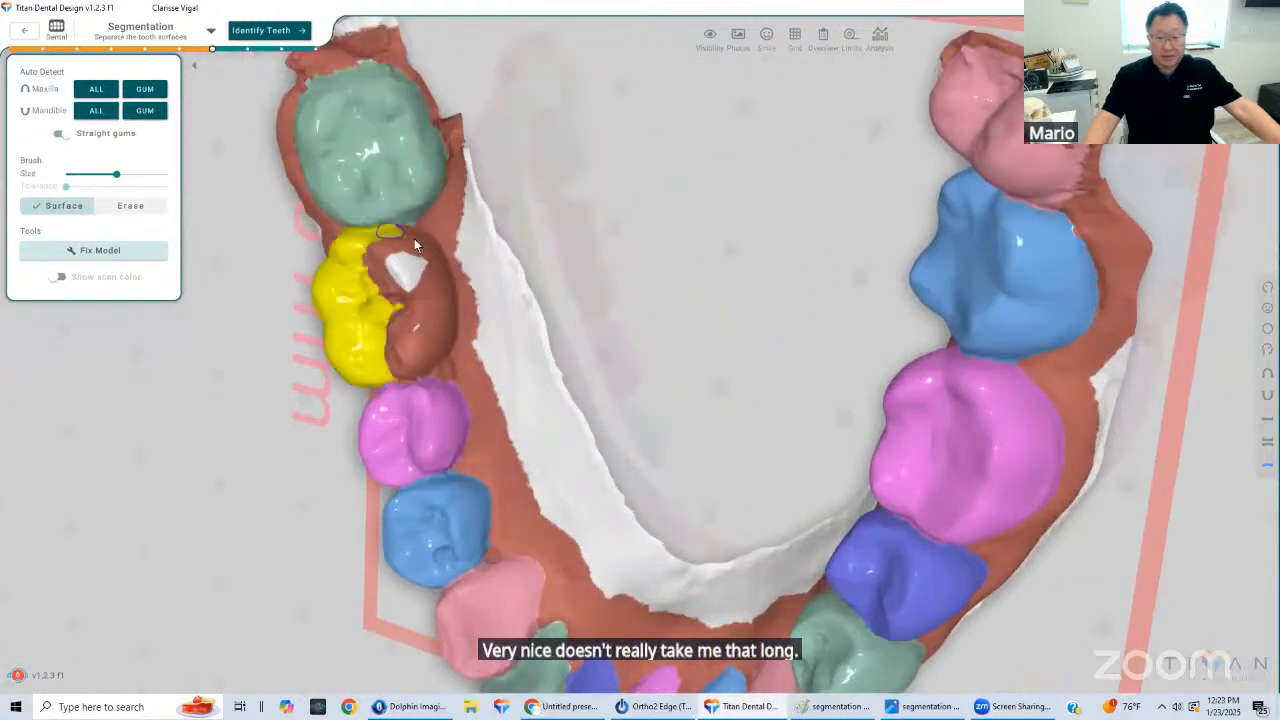
pyautogui.moveTo(428, 270)
pyautogui.mouseDown()
pyautogui.moveTo(438, 338)
pyautogui.moveTo(398, 372)
pyautogui.moveTo(414, 358)
pyautogui.mouseUp()
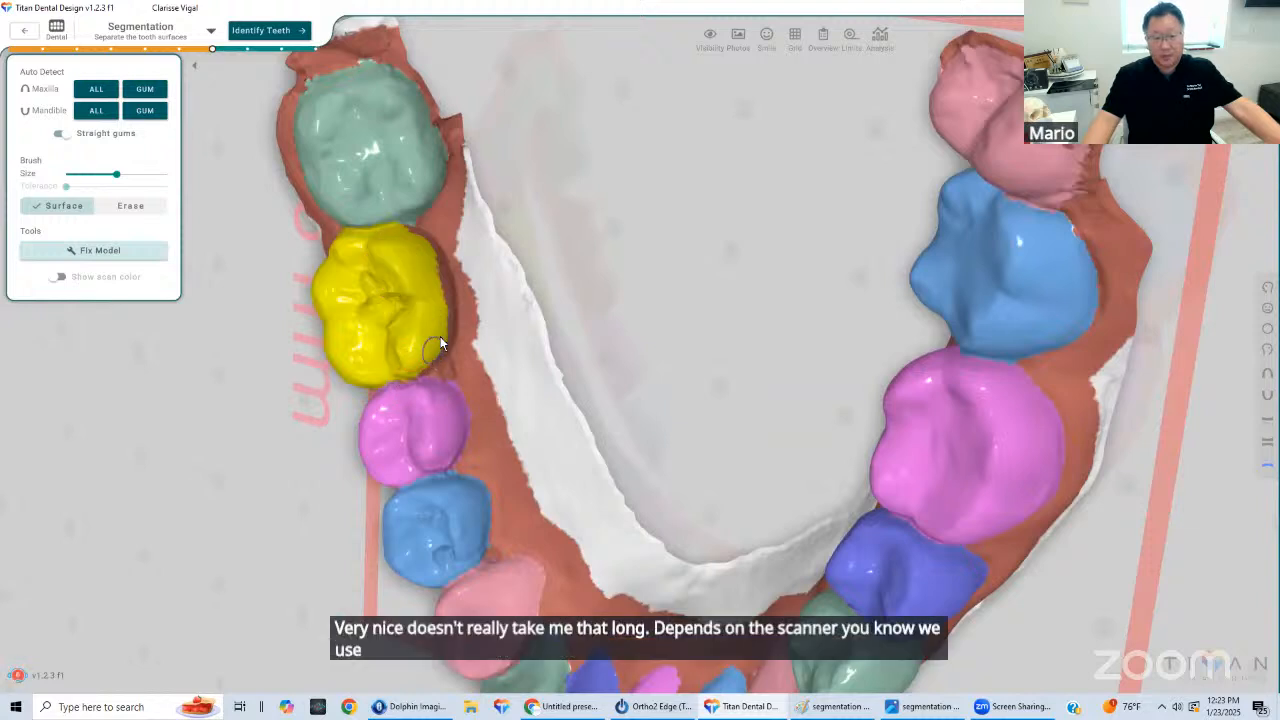
pyautogui.moveTo(442, 293); pyautogui.dragTo(412, 236)
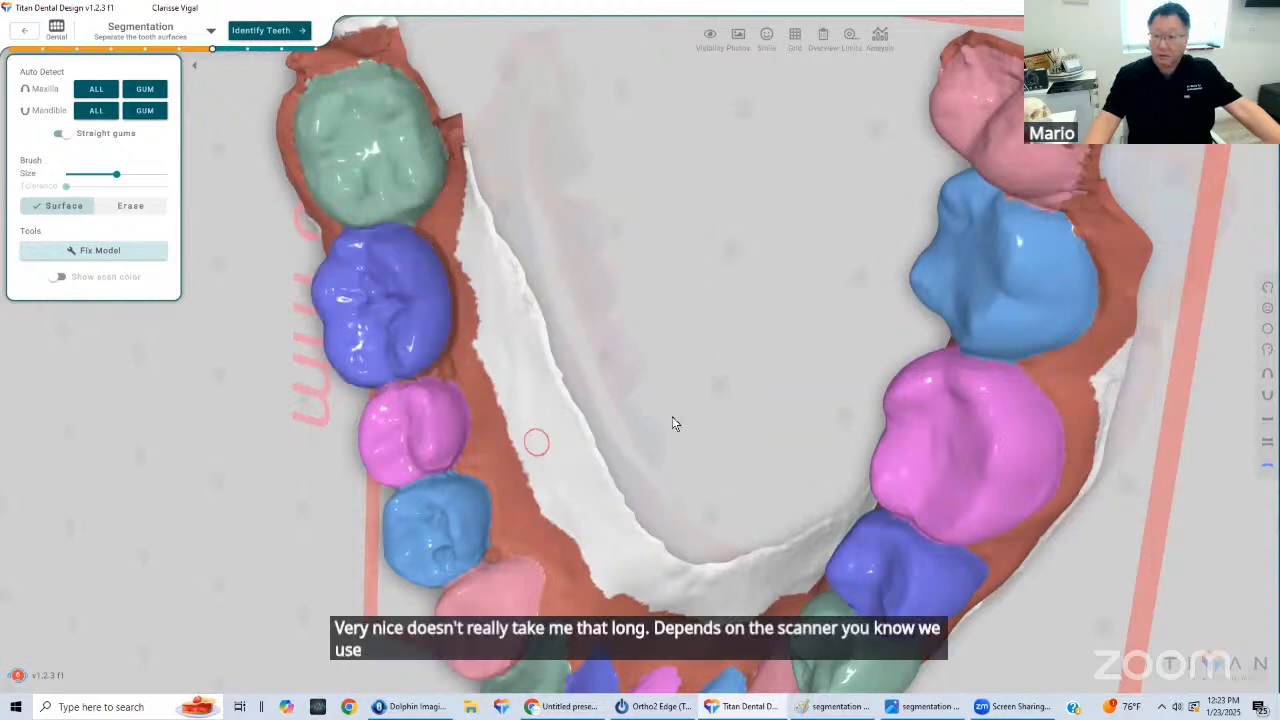
# Touch up the lower right lateral incisor's surface, check the rest of the lower arch segmentation and proceed to the Identify Teeth stage
pyautogui.scroll(-3, 678, 410)
pyautogui.moveTo(678, 410); pyautogui.dragTo(550, 438, button='right')
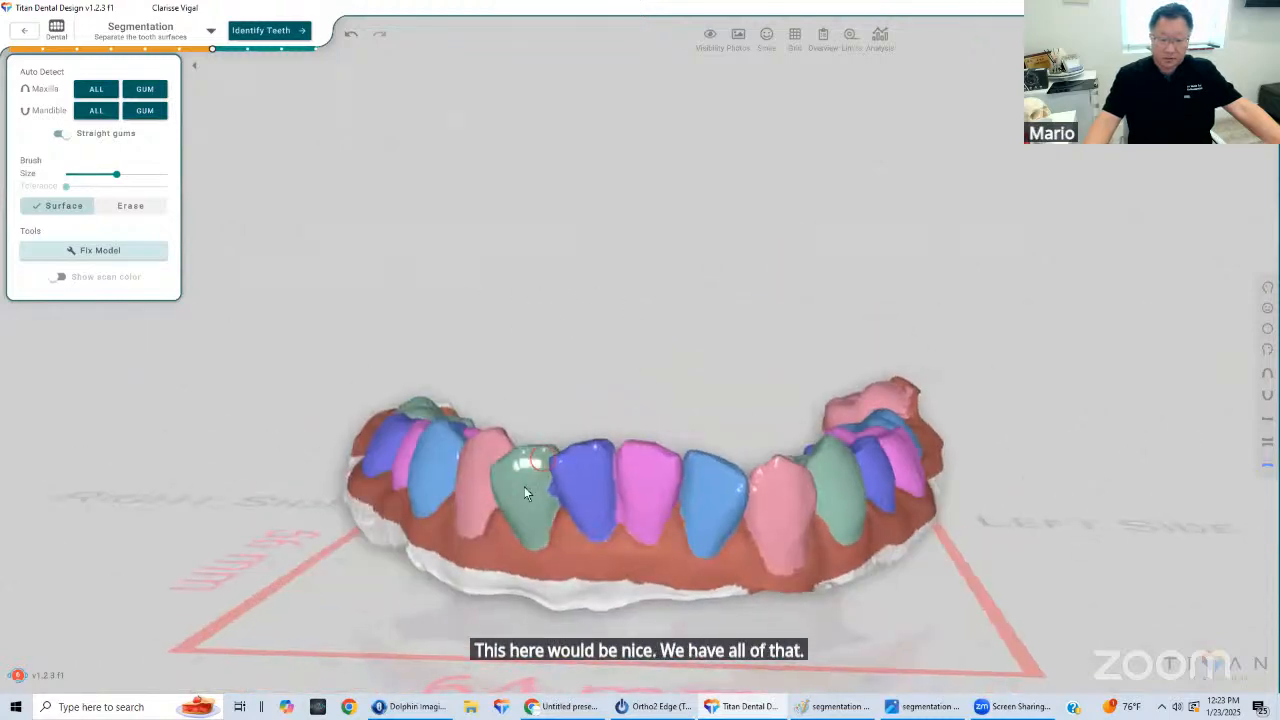
pyautogui.scroll(3, 450, 583)
pyautogui.click(450, 586)
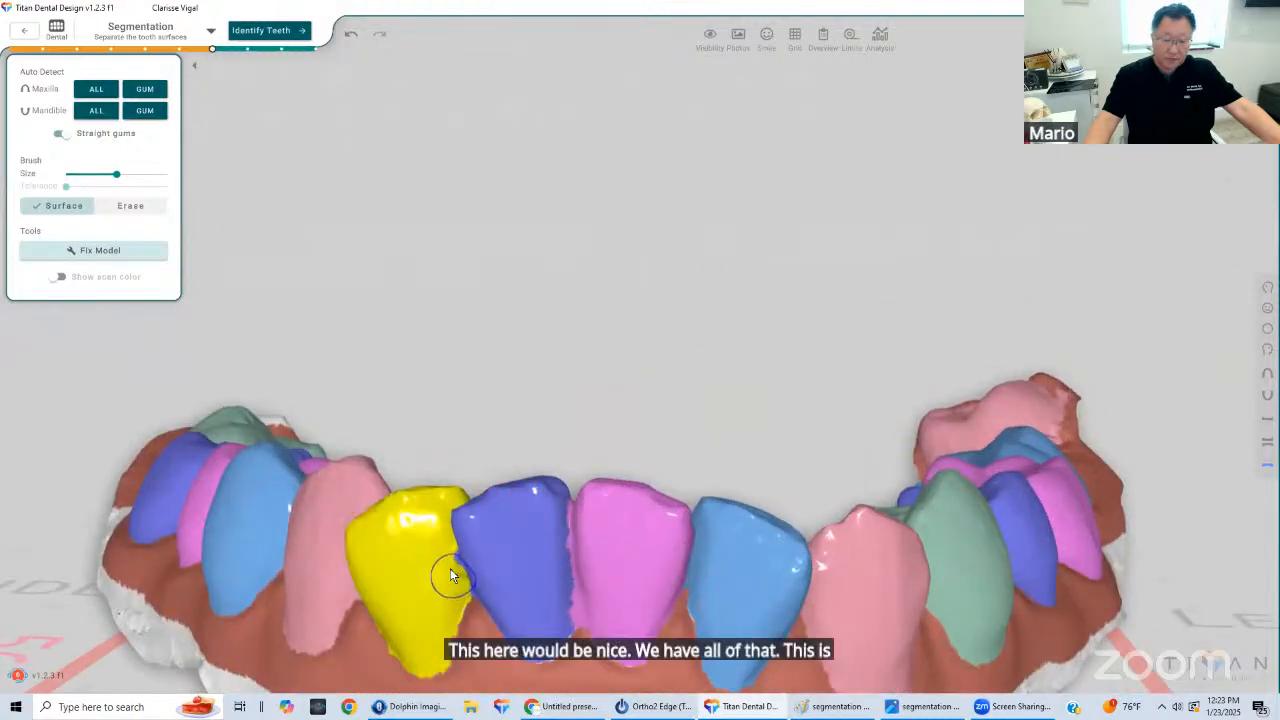
pyautogui.scroll(-2, 663, 405)
pyautogui.moveTo(676, 410); pyautogui.dragTo(676, 698, button='right')
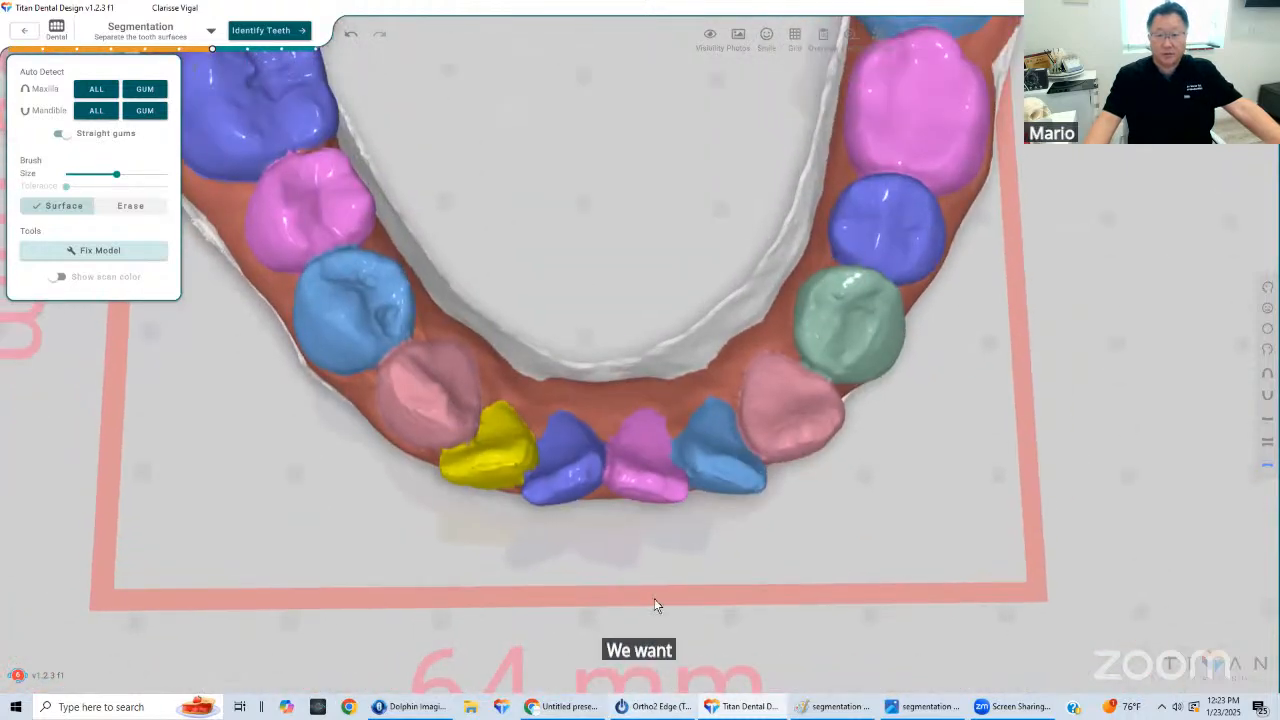
pyautogui.scroll(-3, 660, 598)
pyautogui.click(268, 30)
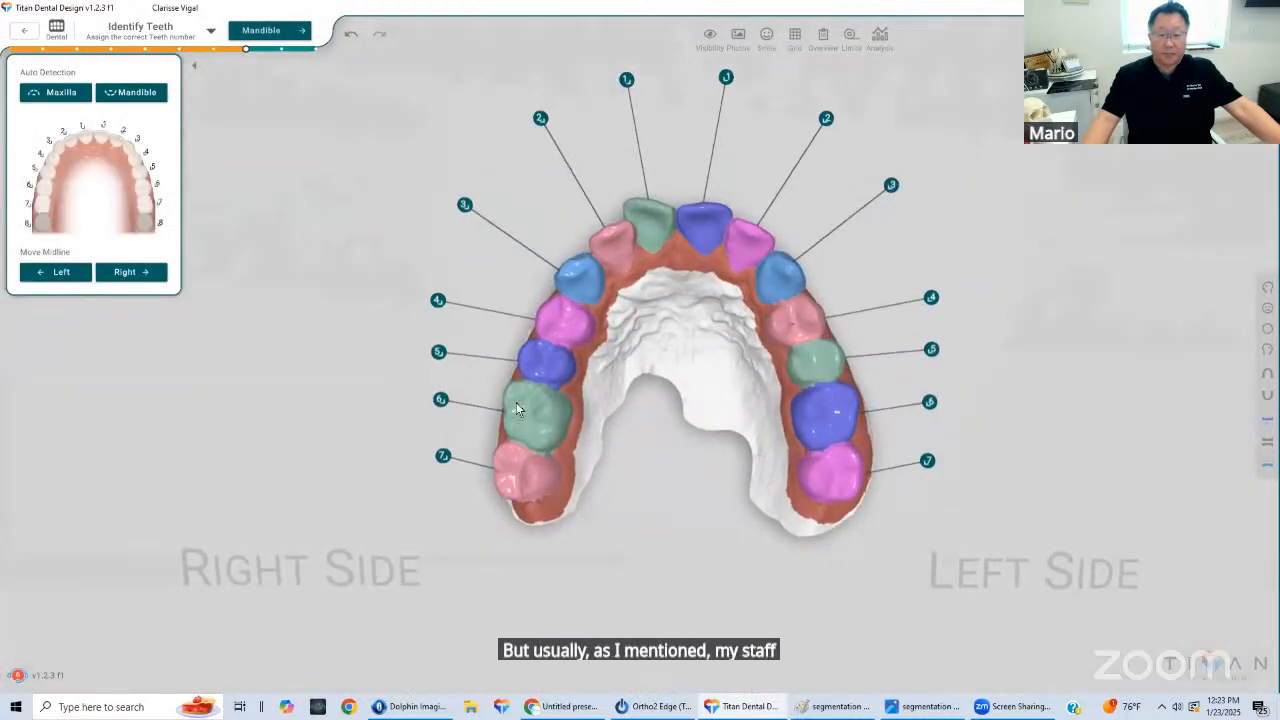
# Check the assigned tooth numbers on the upper and lower arches and proceed to the Teeth Root stage
pyautogui.moveTo(514, 384); pyautogui.dragTo(560, 396, button='right')
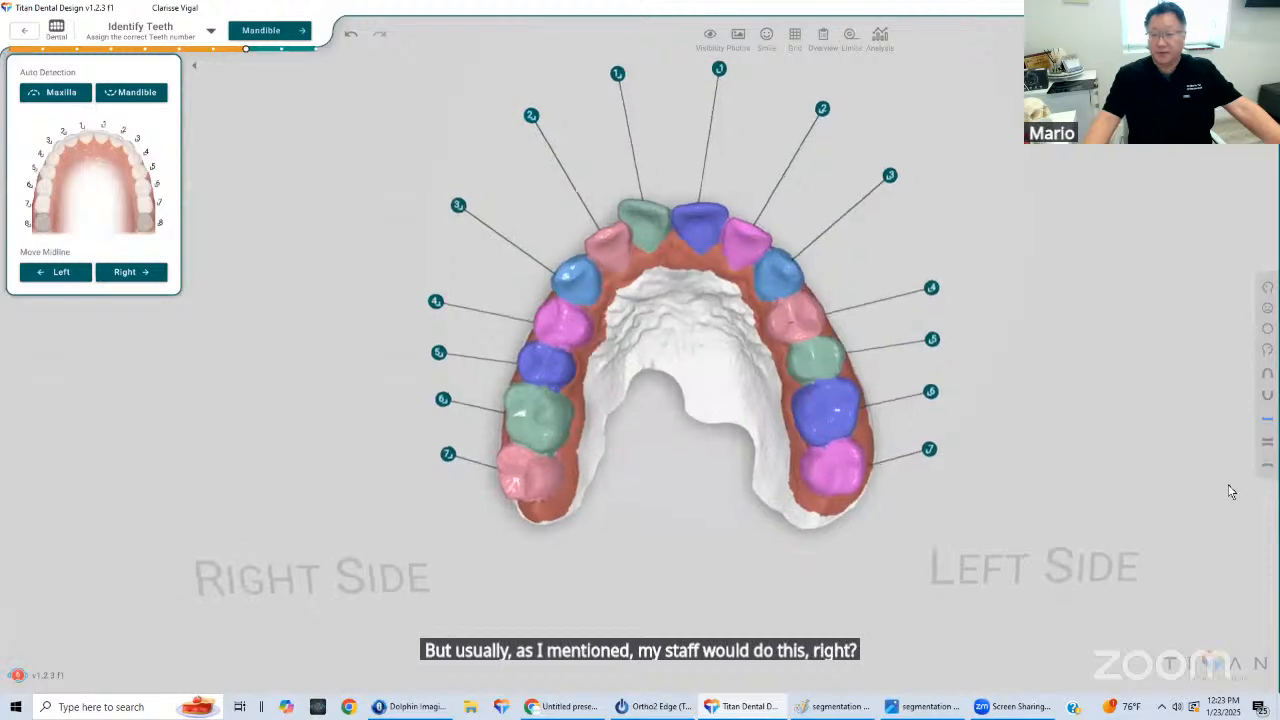
pyautogui.click(1265, 398)
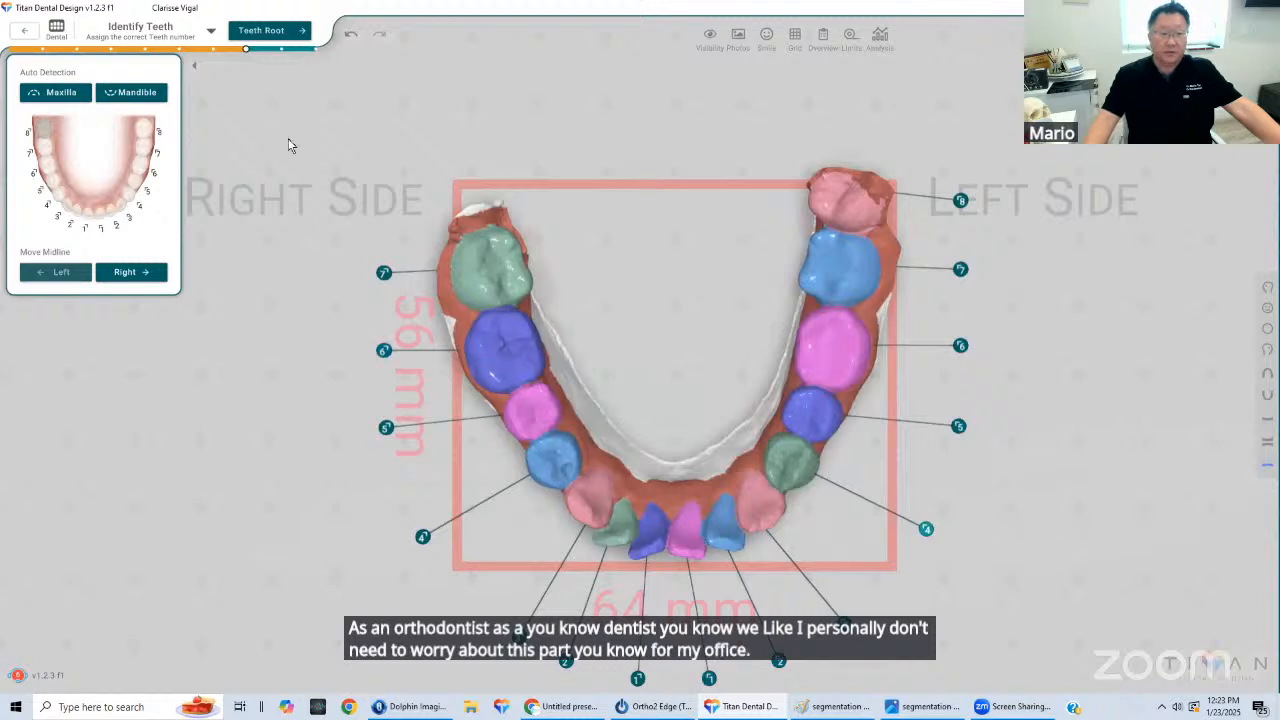
pyautogui.click(262, 34)
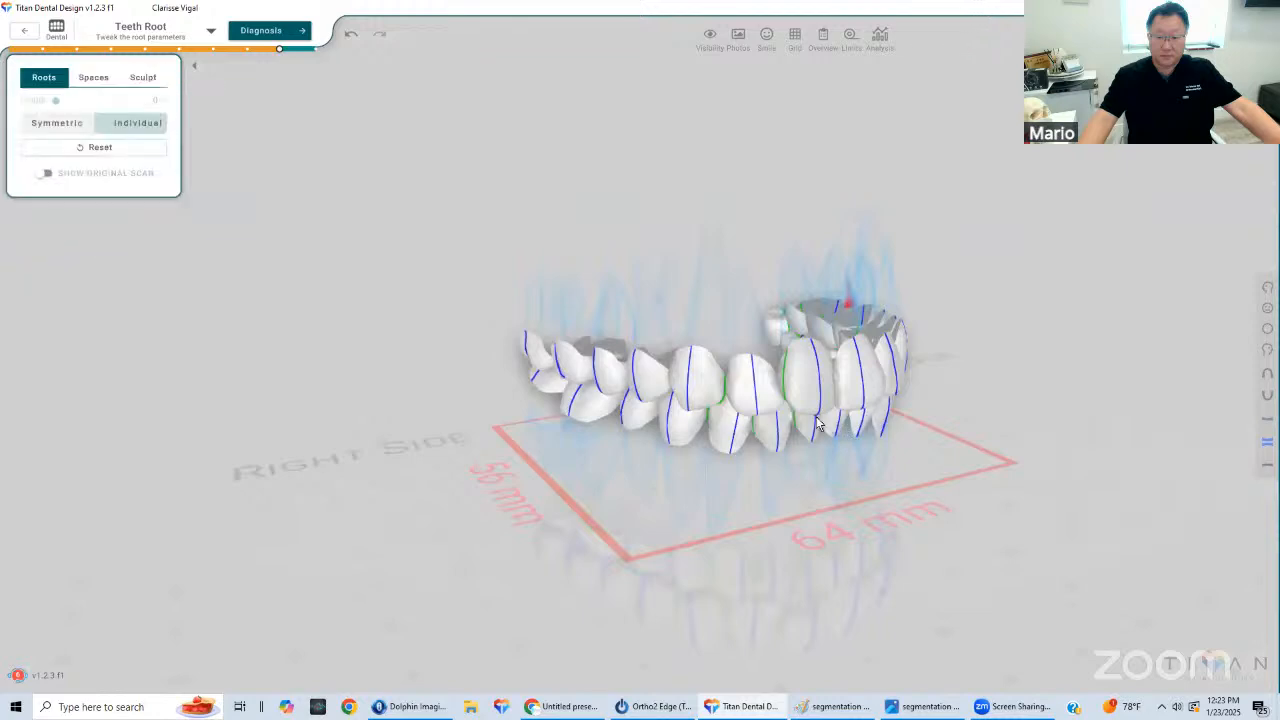
# Isolate the upper arch and adjust the rotation of the upper left first molar's axis
pyautogui.moveTo(835, 418); pyautogui.dragTo(750, 464, button='right')
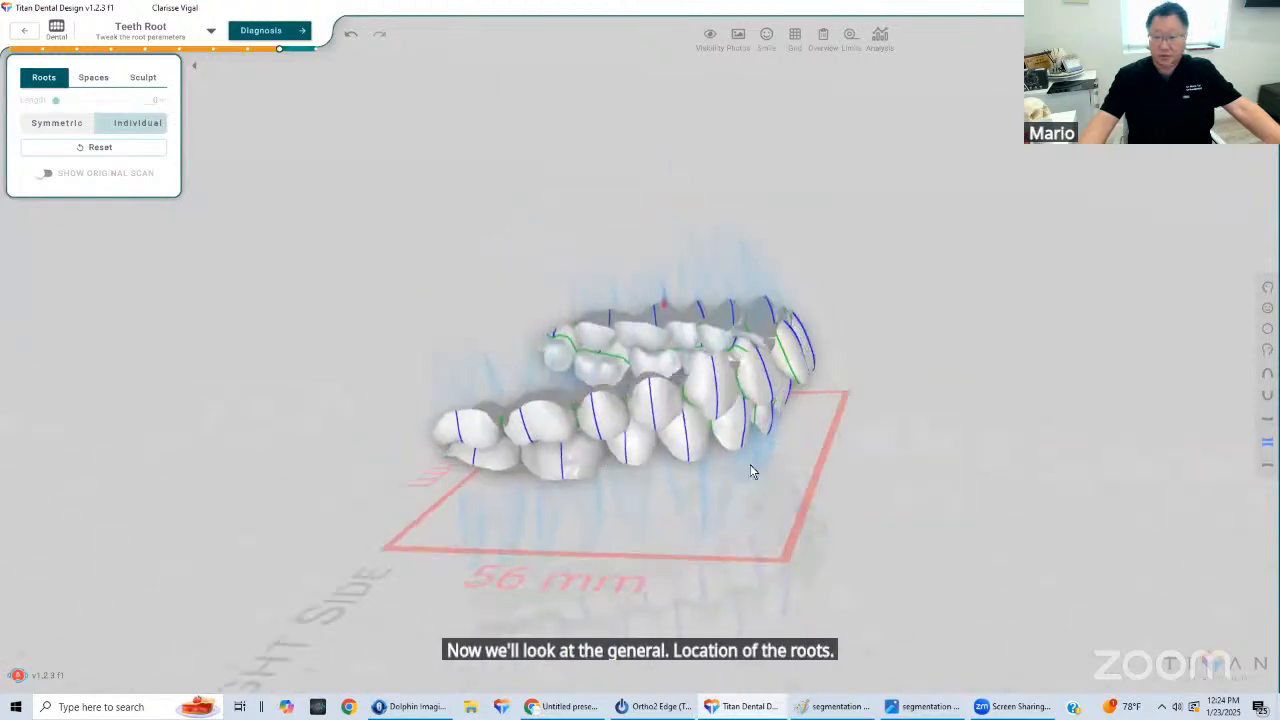
pyautogui.click(1267, 418)
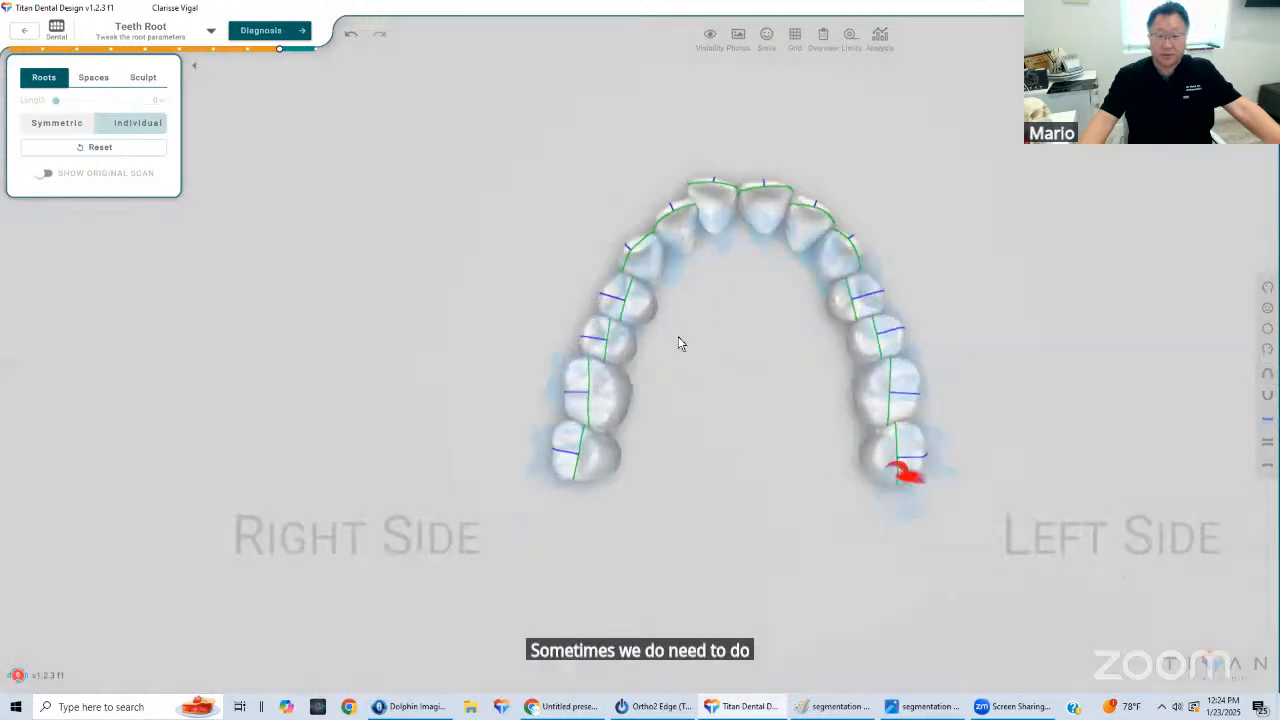
pyautogui.moveTo(660, 351); pyautogui.dragTo(672, 580, button='right')
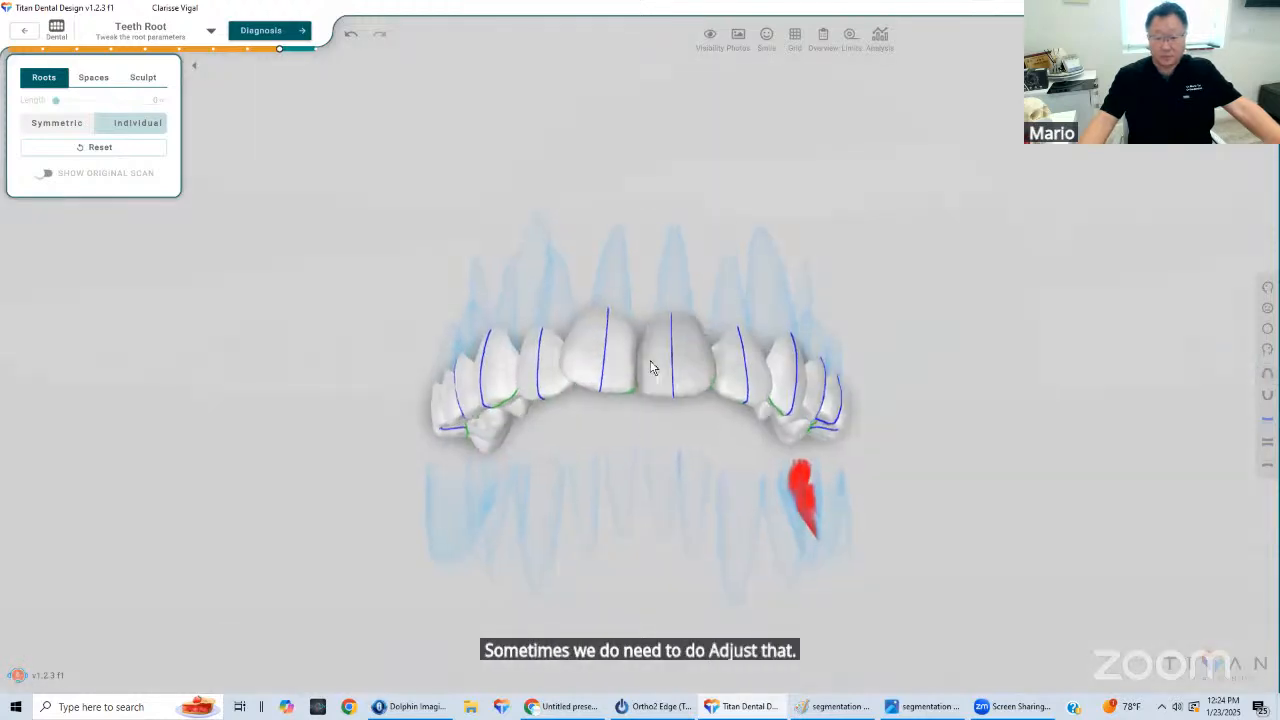
pyautogui.moveTo(650, 362); pyautogui.dragTo(237, 363, button='right')
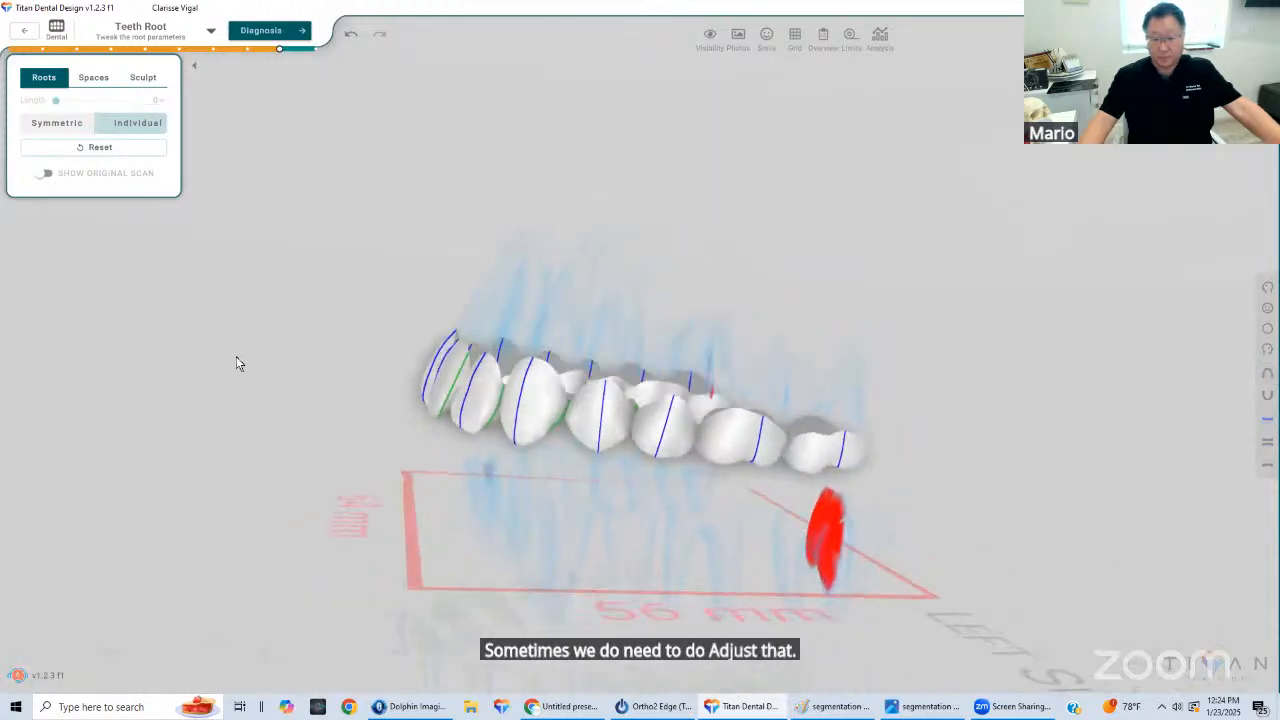
pyautogui.moveTo(634, 237); pyautogui.dragTo(628, 125, button='right')
pyautogui.click(729, 275)
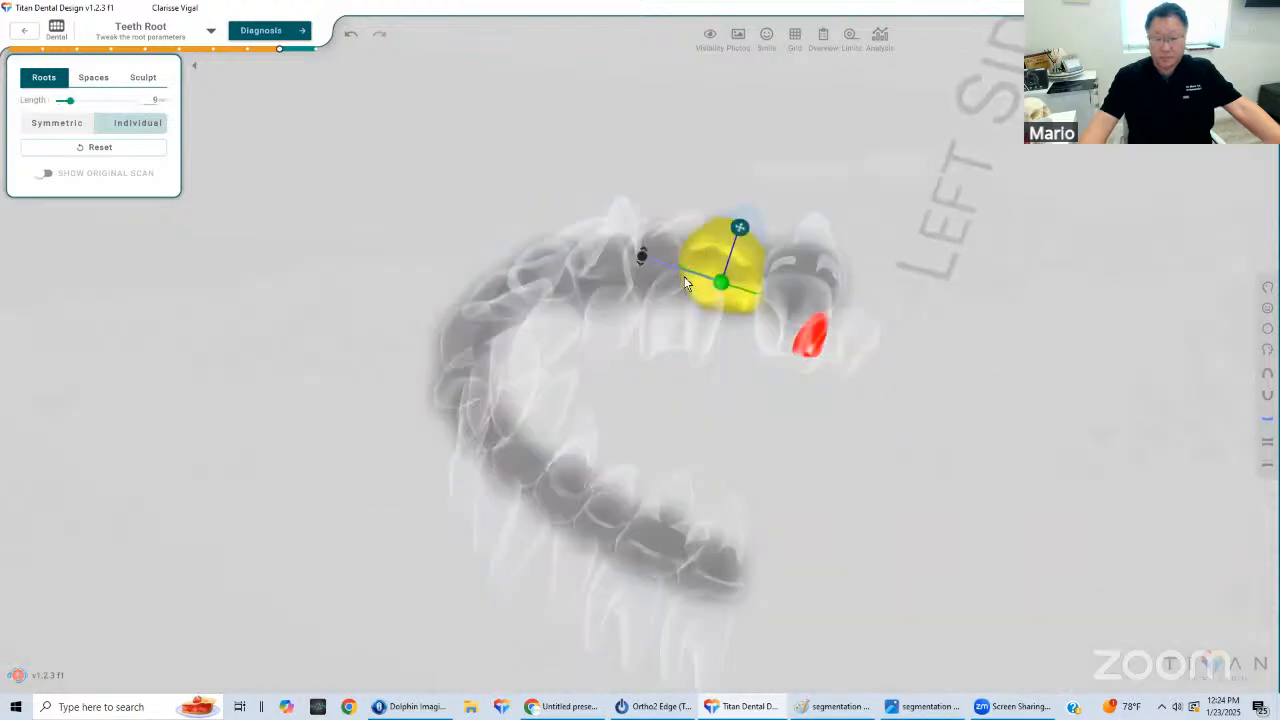
pyautogui.moveTo(688, 282); pyautogui.dragTo(690, 258, button='right')
pyautogui.moveTo(644, 251)
pyautogui.mouseDown()
pyautogui.moveTo(649, 271)
pyautogui.moveTo(642, 246)
pyautogui.moveTo(668, 254)
pyautogui.mouseUp()
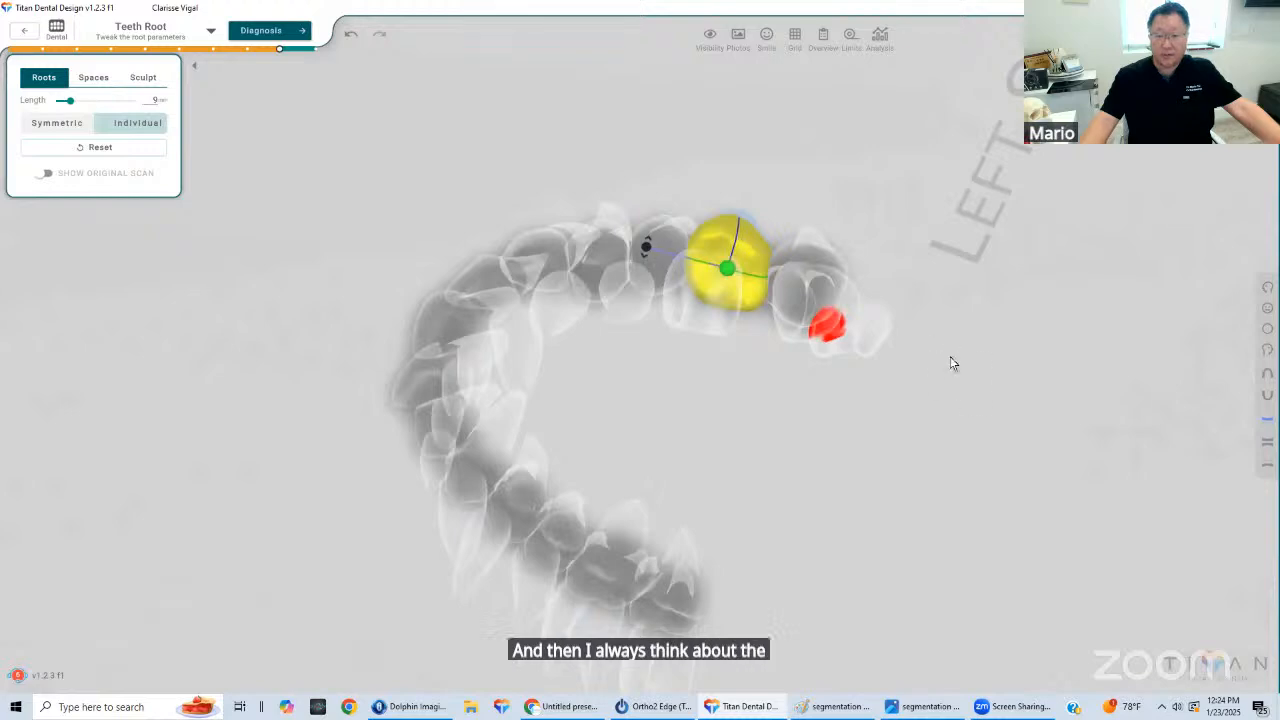
pyautogui.moveTo(1012, 346); pyautogui.dragTo(1020, 382, button='middle')
pyautogui.scroll(1, 1020, 389)
pyautogui.click(1251, 397)
pyautogui.click(1267, 374)
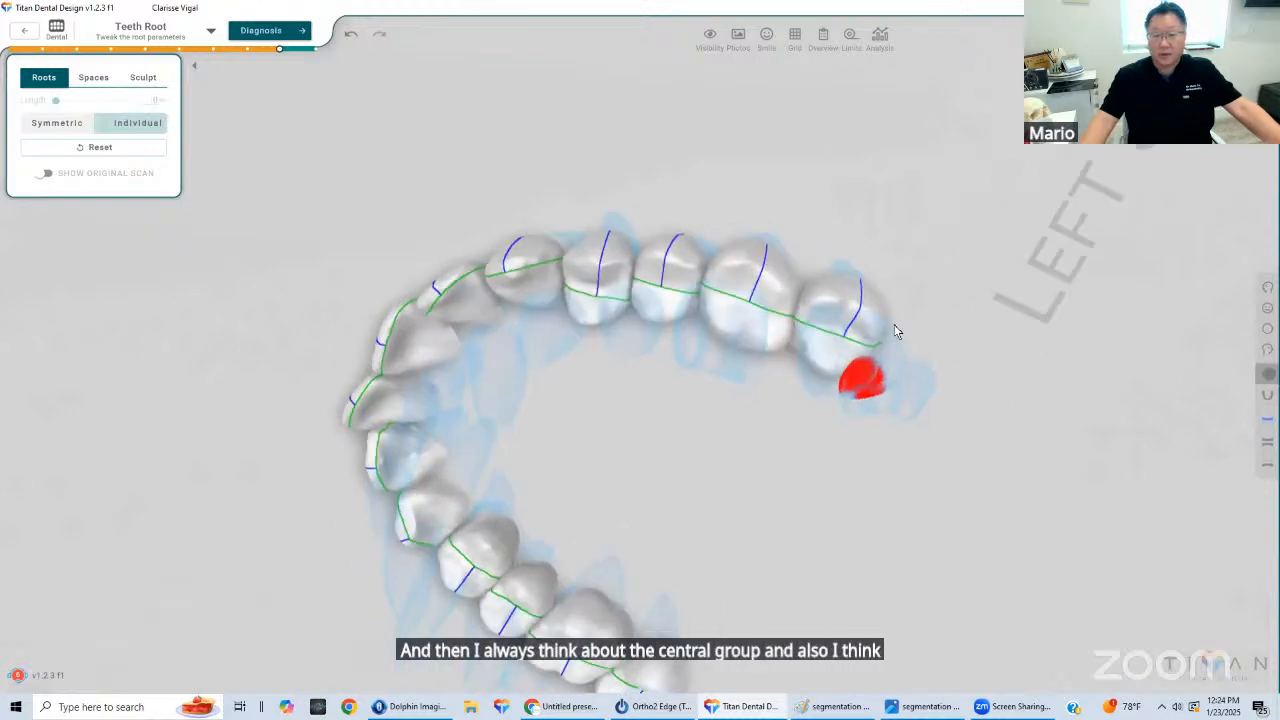
# Check the upper left lateral incisor's axis, and adjust the axis and centre point of the upper left canine
pyautogui.moveTo(816, 334); pyautogui.dragTo(698, 368, button='middle')
pyautogui.moveTo(698, 368); pyautogui.dragTo(690, 390, button='right')
pyautogui.scroll(3, 686, 246)
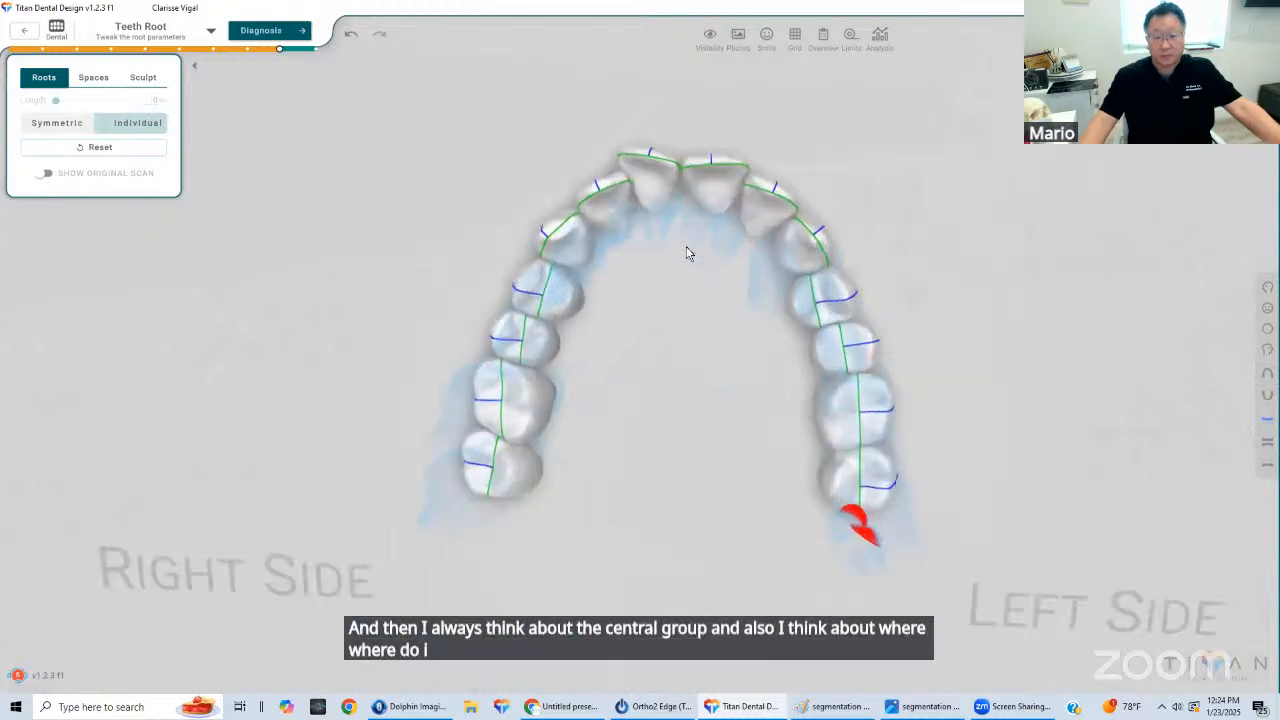
pyautogui.moveTo(620, 281); pyautogui.dragTo(720, 240, button='right')
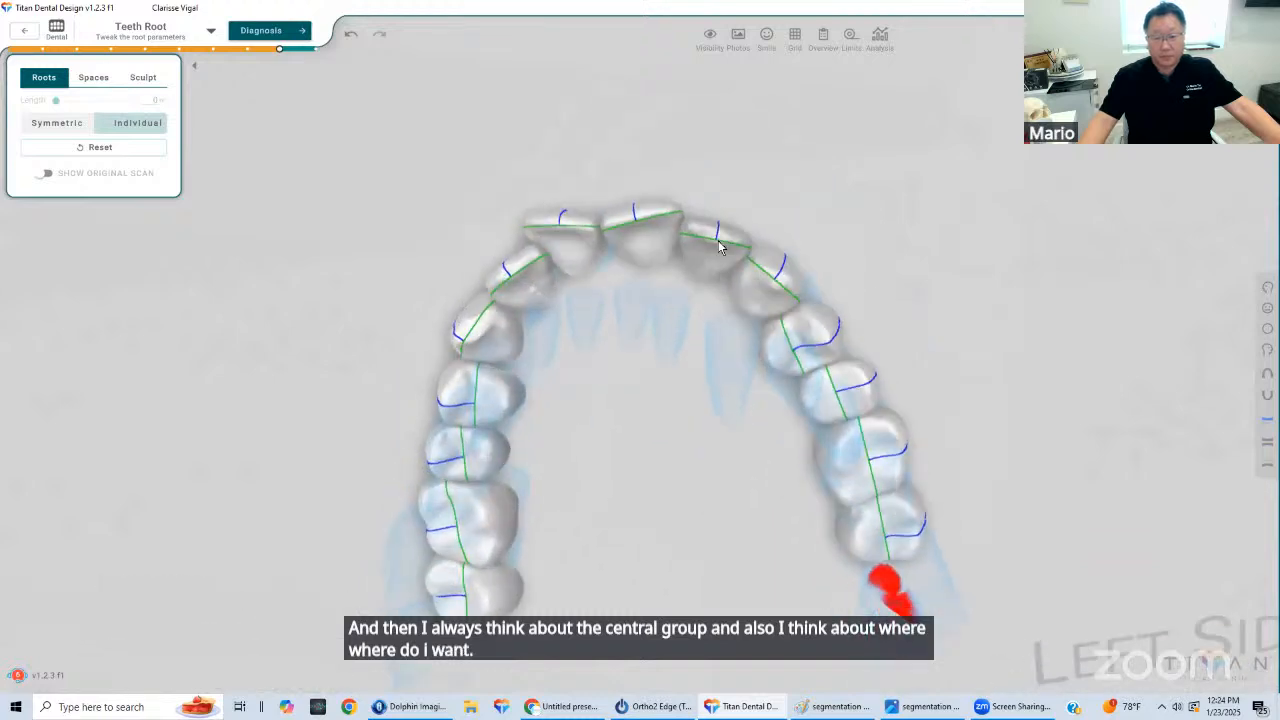
pyautogui.click(718, 240)
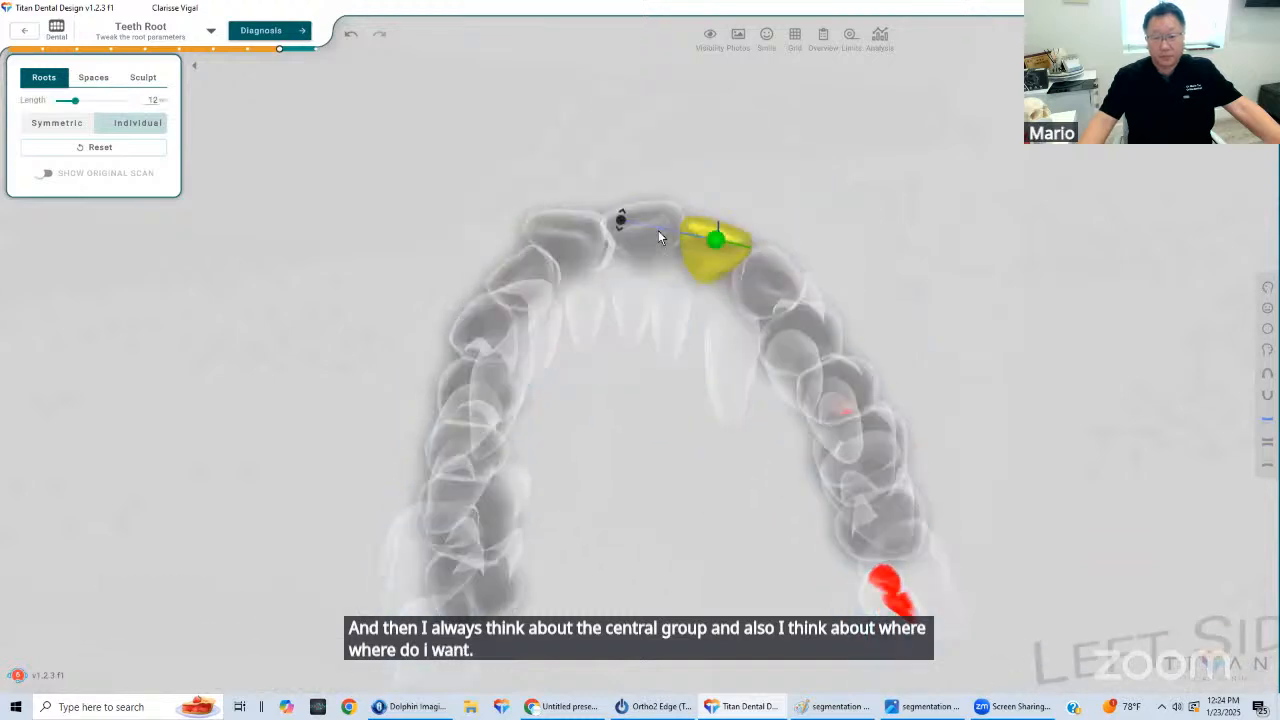
pyautogui.click(931, 290)
pyautogui.moveTo(796, 250); pyautogui.dragTo(726, 274, button='right')
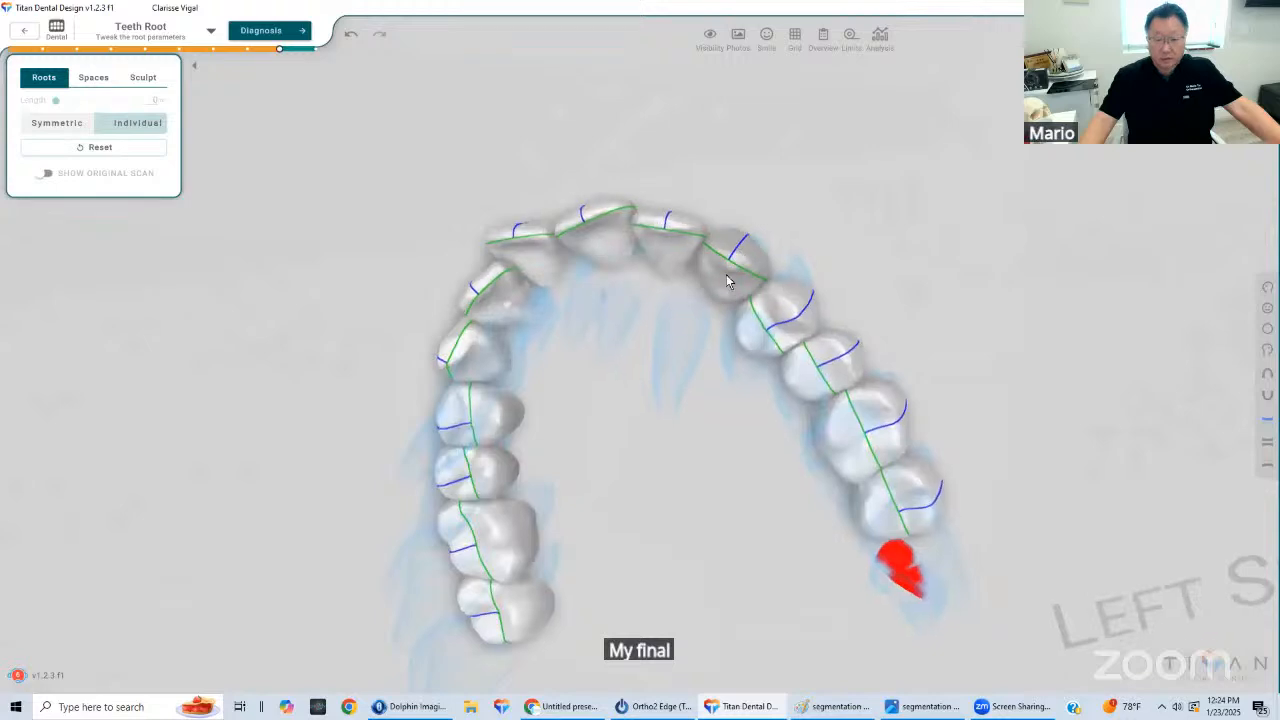
pyautogui.click(726, 274)
pyautogui.moveTo(652, 210); pyautogui.dragTo(650, 222)
pyautogui.moveTo(730, 260); pyautogui.dragTo(732, 258)
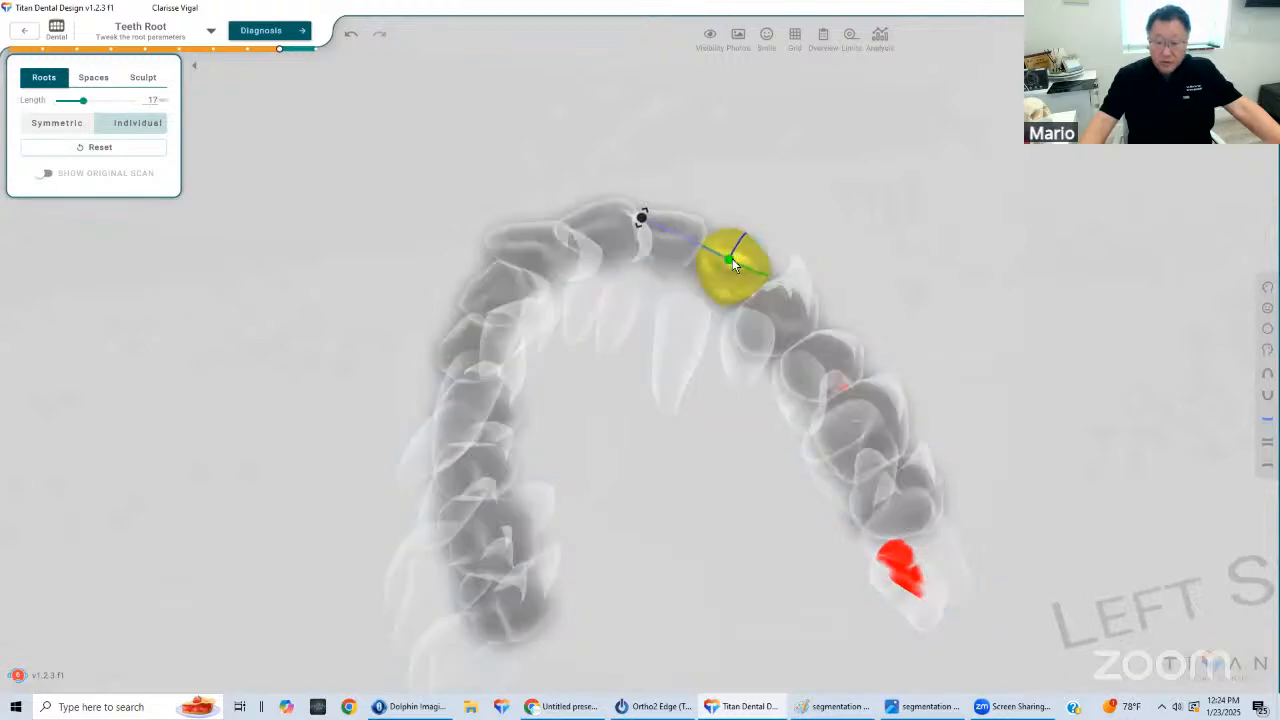
pyautogui.click(824, 227)
# Fine-tune the axis of the upper left first molar along its cusps and review the second molar's centre point
pyautogui.moveTo(824, 227); pyautogui.dragTo(678, 352, button='right')
pyautogui.moveTo(897, 371); pyautogui.dragTo(734, 322, button='right')
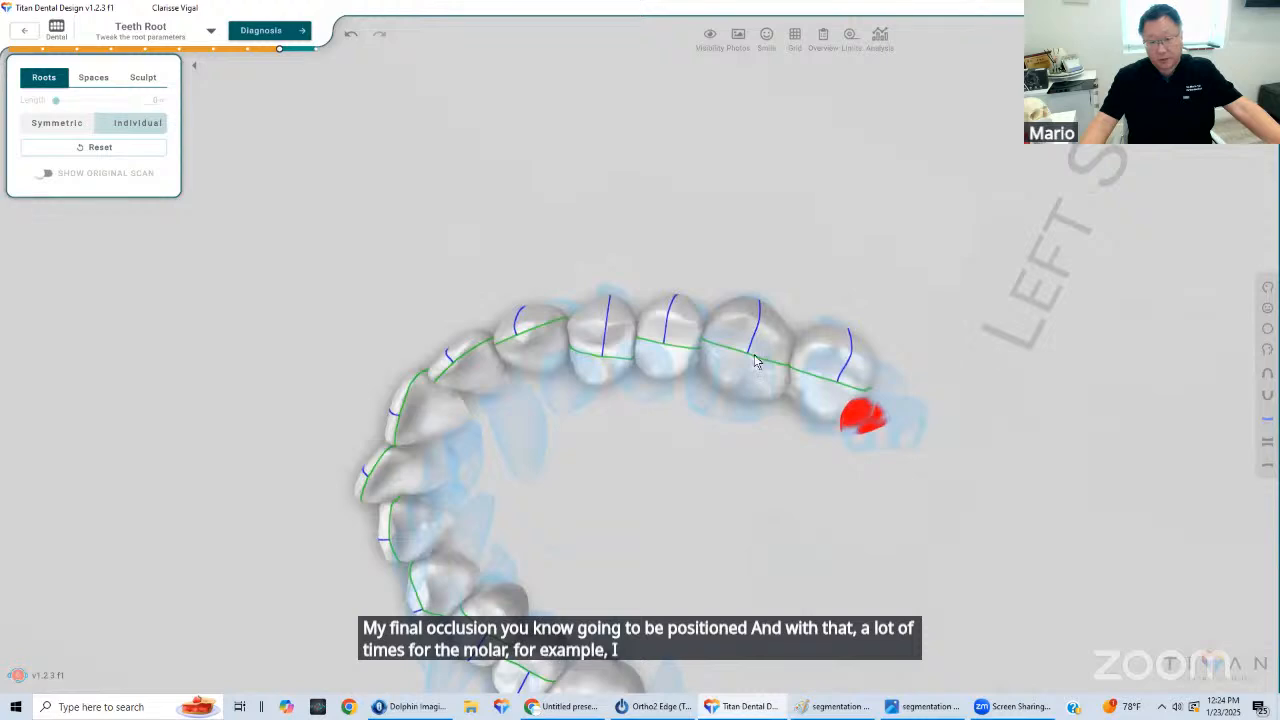
pyautogui.click(748, 360)
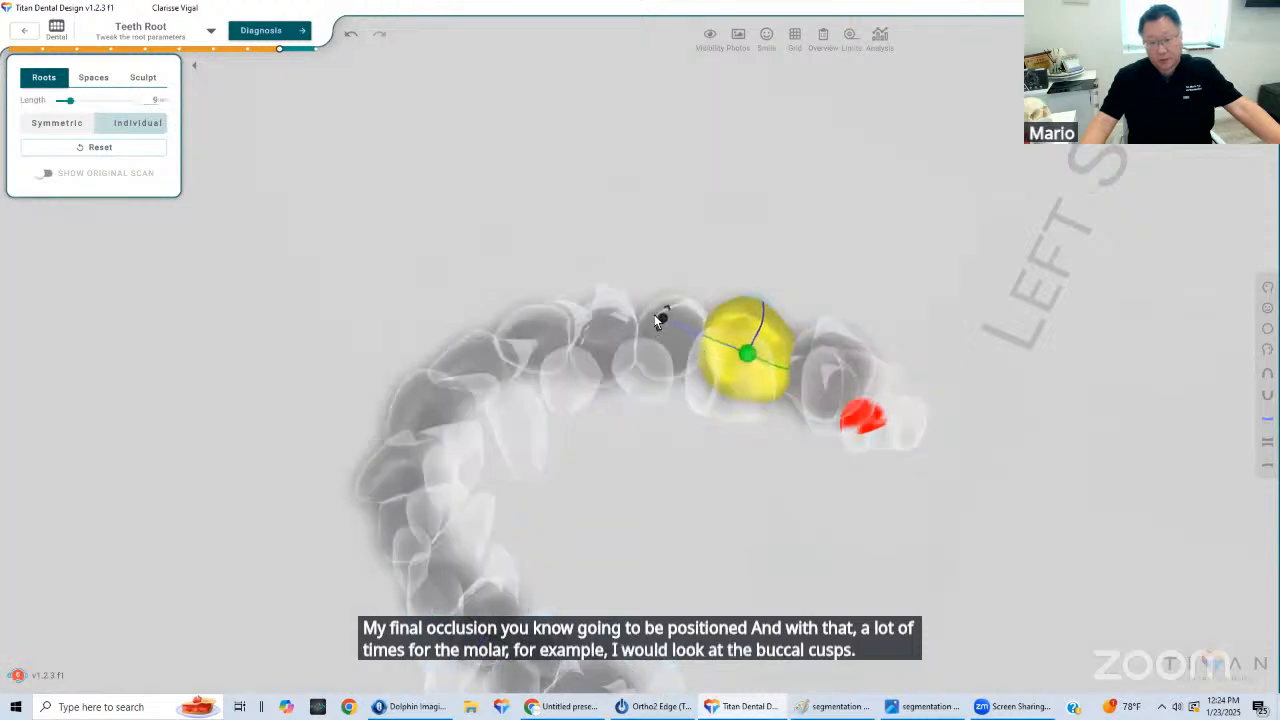
pyautogui.click(800, 460)
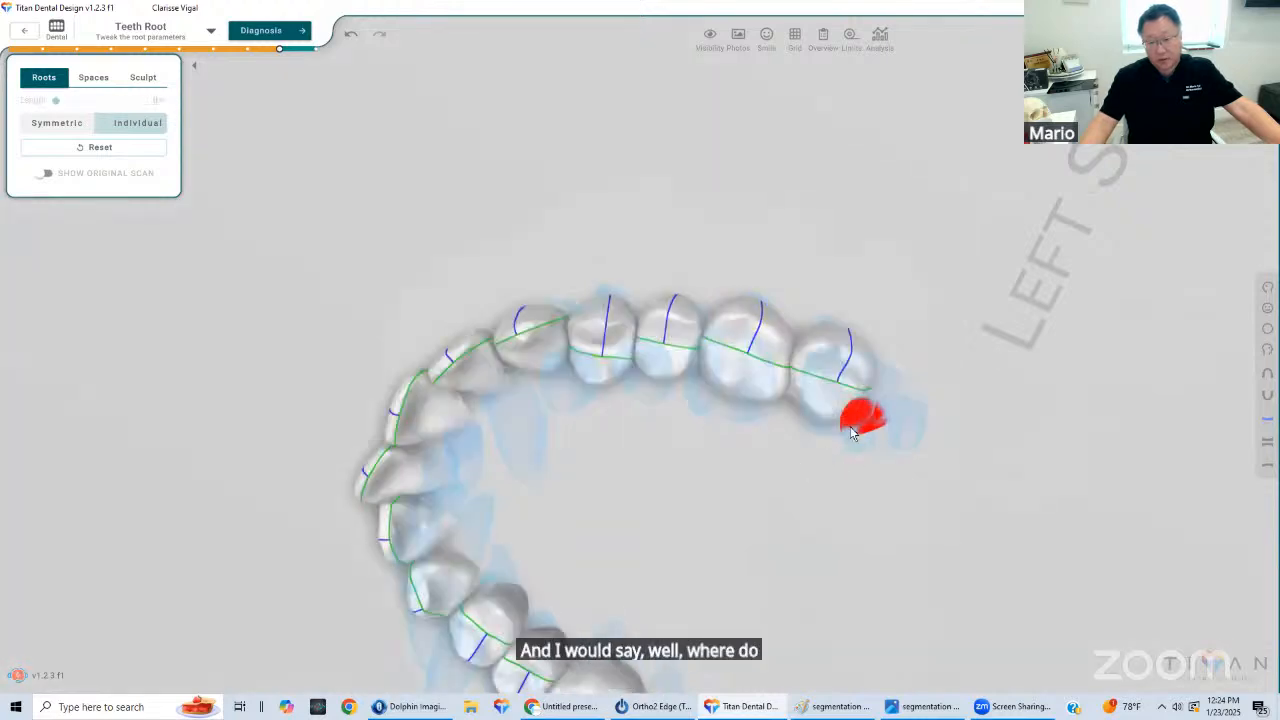
pyautogui.click(826, 382)
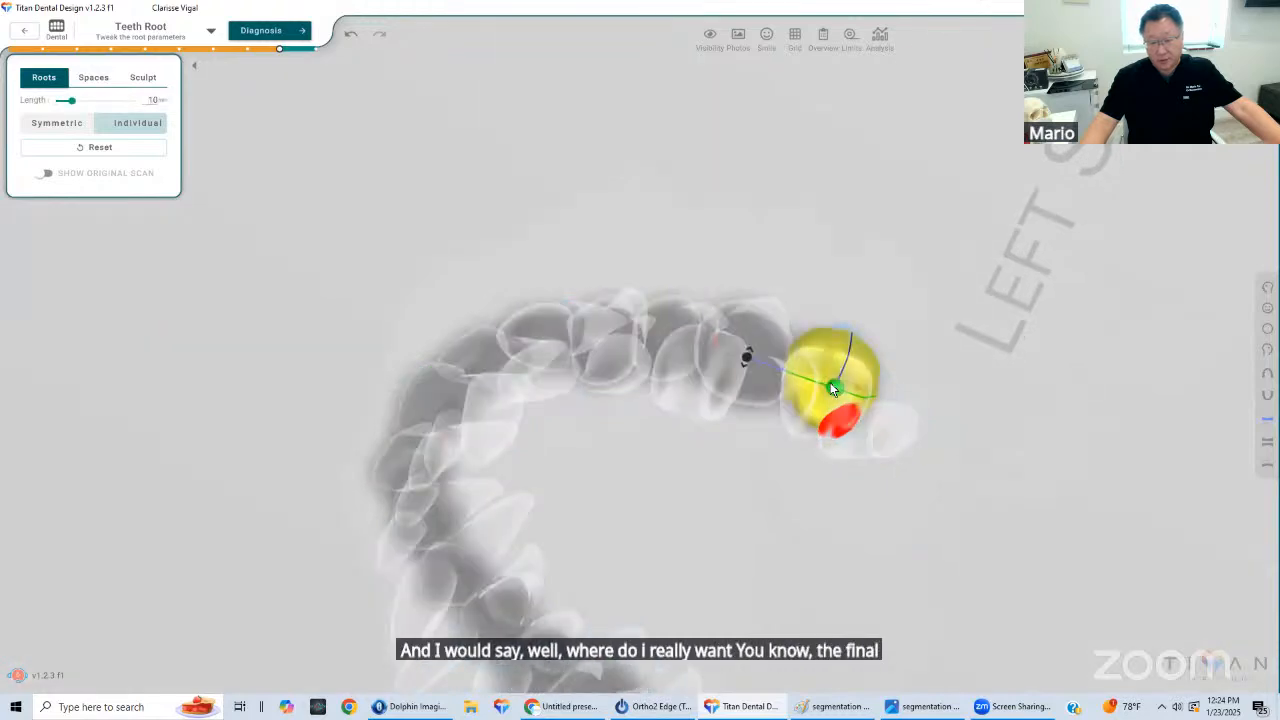
pyautogui.click(916, 366)
# Check the upper left second premolar's root direction and tip the upper left lateral incisor's root distally
pyautogui.moveTo(628, 410); pyautogui.dragTo(759, 452)
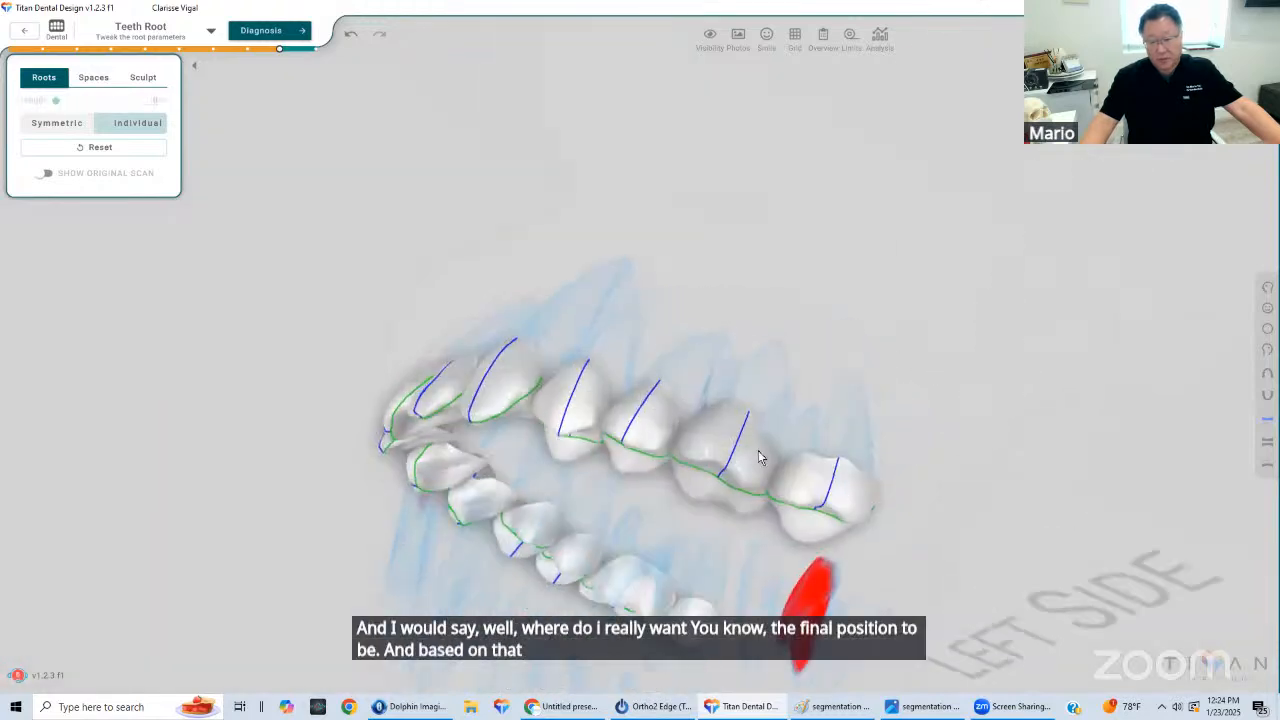
pyautogui.moveTo(764, 398); pyautogui.dragTo(586, 384)
pyautogui.click(720, 373)
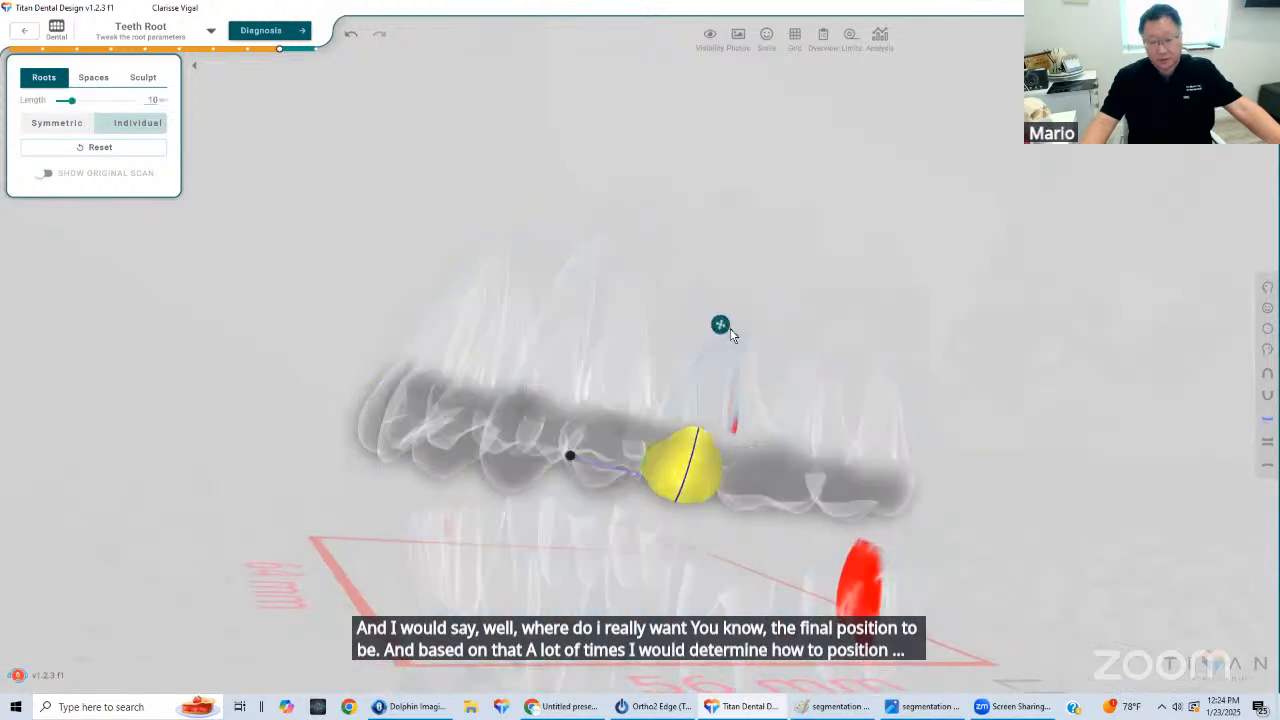
pyautogui.click(805, 295)
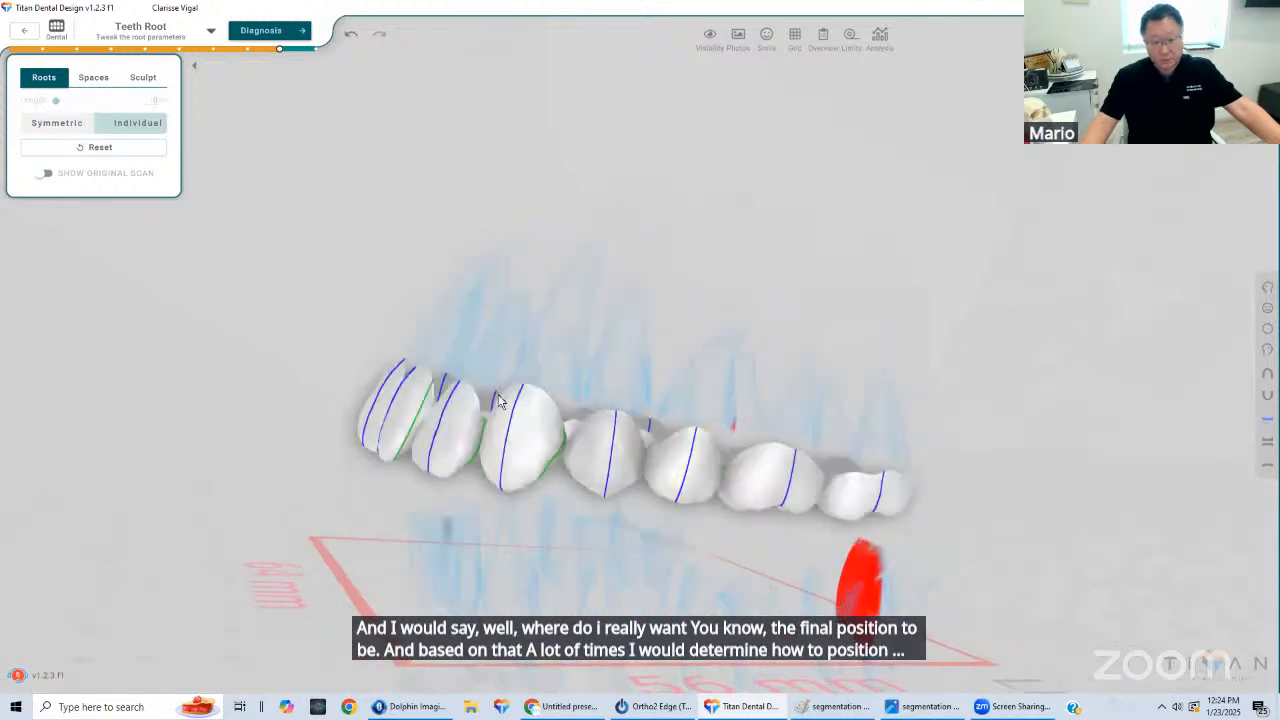
pyautogui.moveTo(698, 415); pyautogui.dragTo(660, 390)
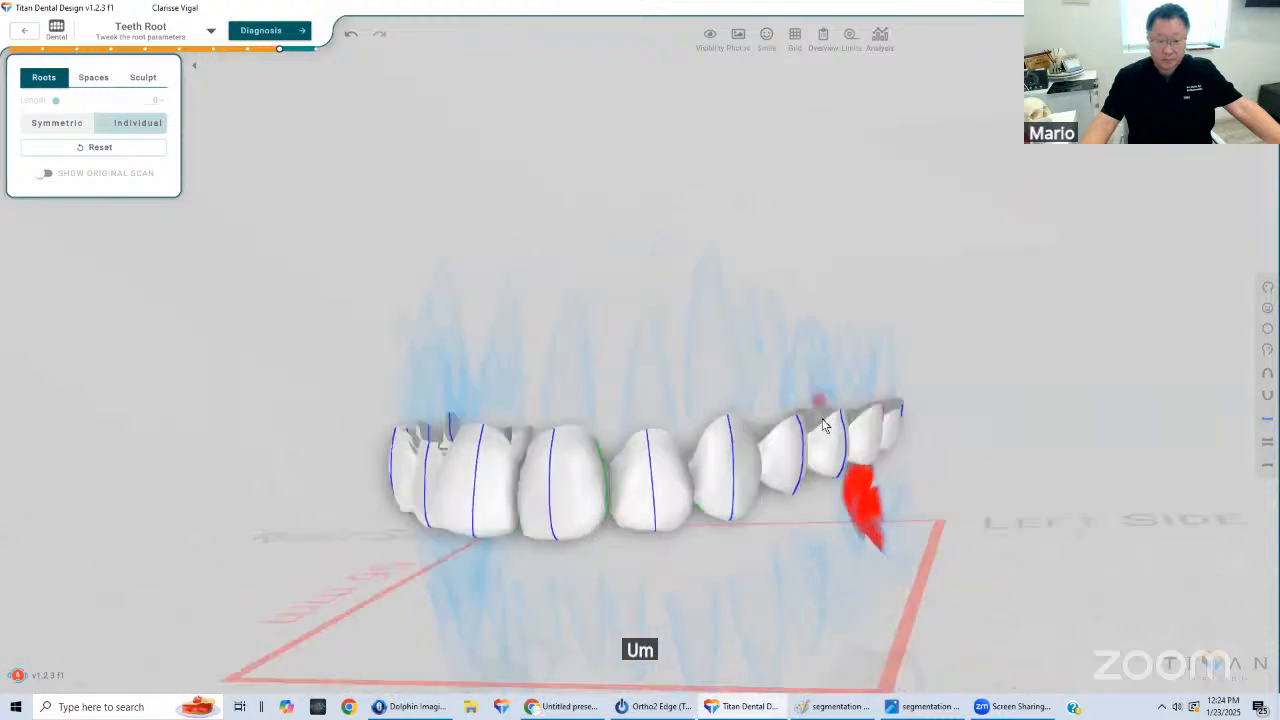
pyautogui.click(652, 386)
pyautogui.moveTo(642, 307); pyautogui.dragTo(666, 304)
pyautogui.moveTo(750, 342); pyautogui.dragTo(696, 342)
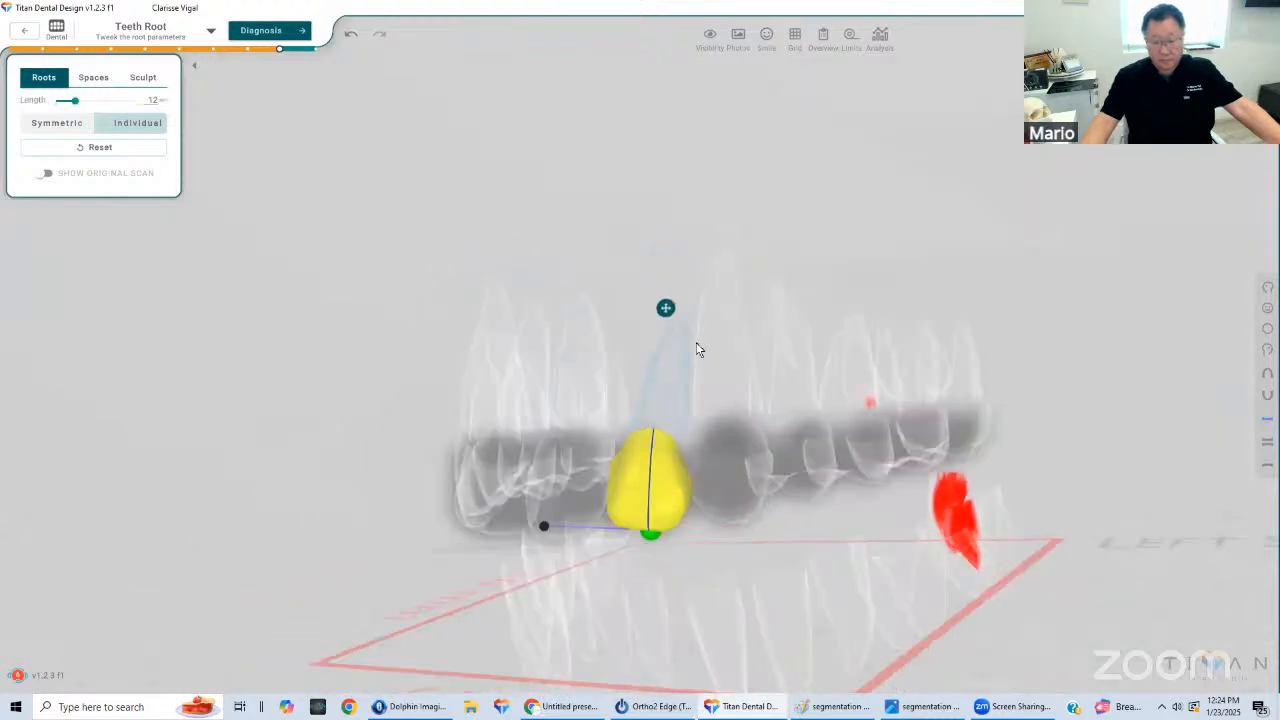
# Adjust the upper right central incisor's root tip slightly toward the midline and shift its centre point on the incisal edge
pyautogui.click(594, 355)
pyautogui.moveTo(594, 355); pyautogui.dragTo(634, 446)
pyautogui.click(622, 359)
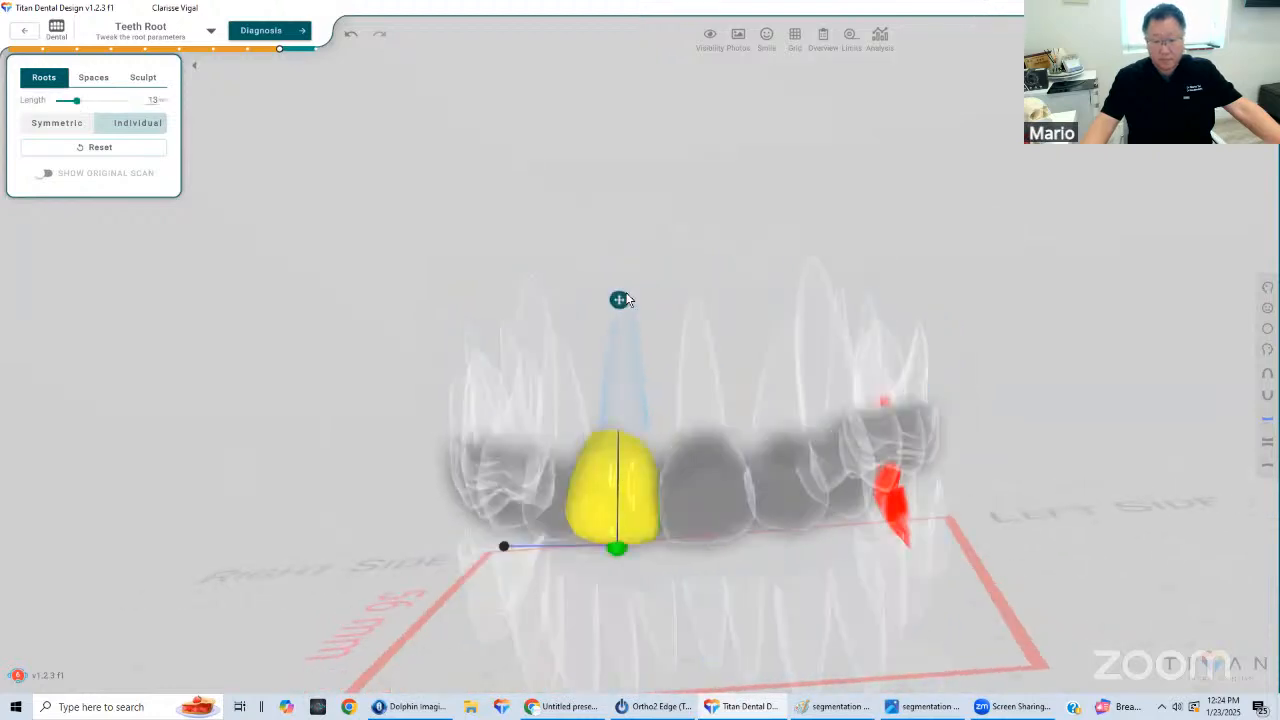
pyautogui.moveTo(626, 299); pyautogui.dragTo(634, 298)
pyautogui.moveTo(617, 547); pyautogui.dragTo(612, 545)
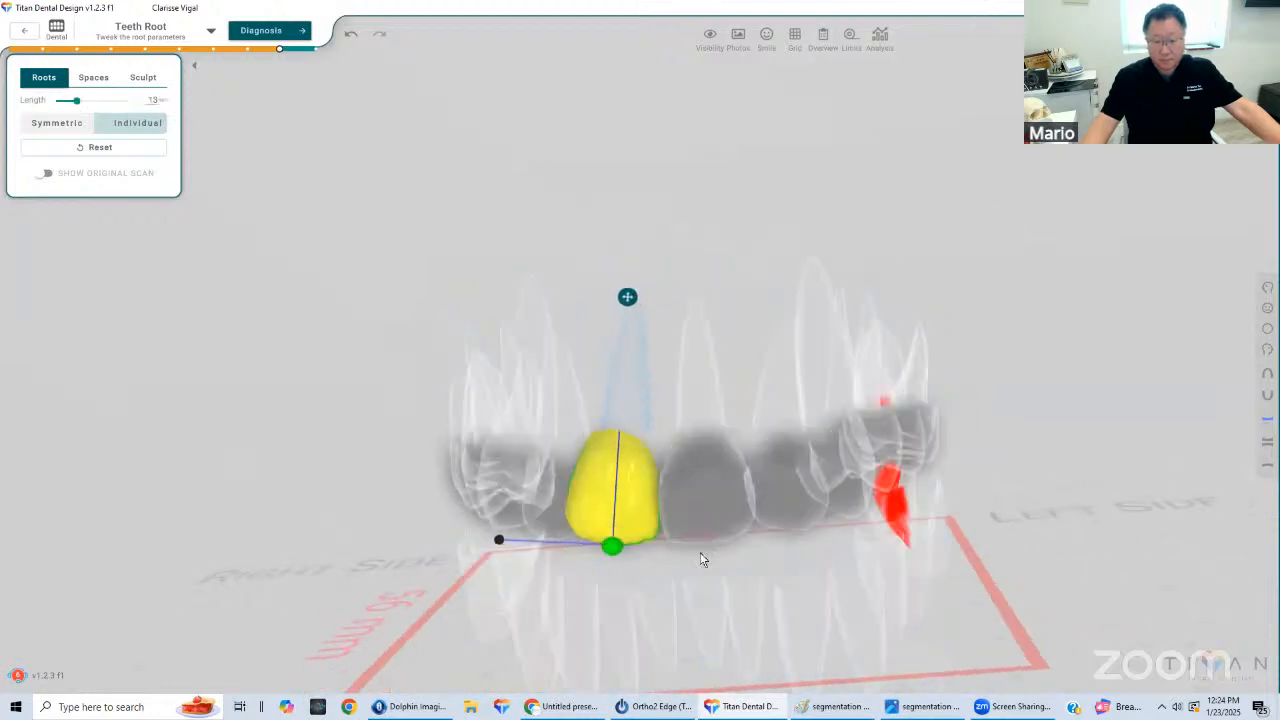
pyautogui.click(758, 404)
# Adjust the upper right lateral incisor's axis and the centre point on its incisal edge
pyautogui.moveTo(758, 404); pyautogui.dragTo(800, 392)
pyautogui.click(675, 468)
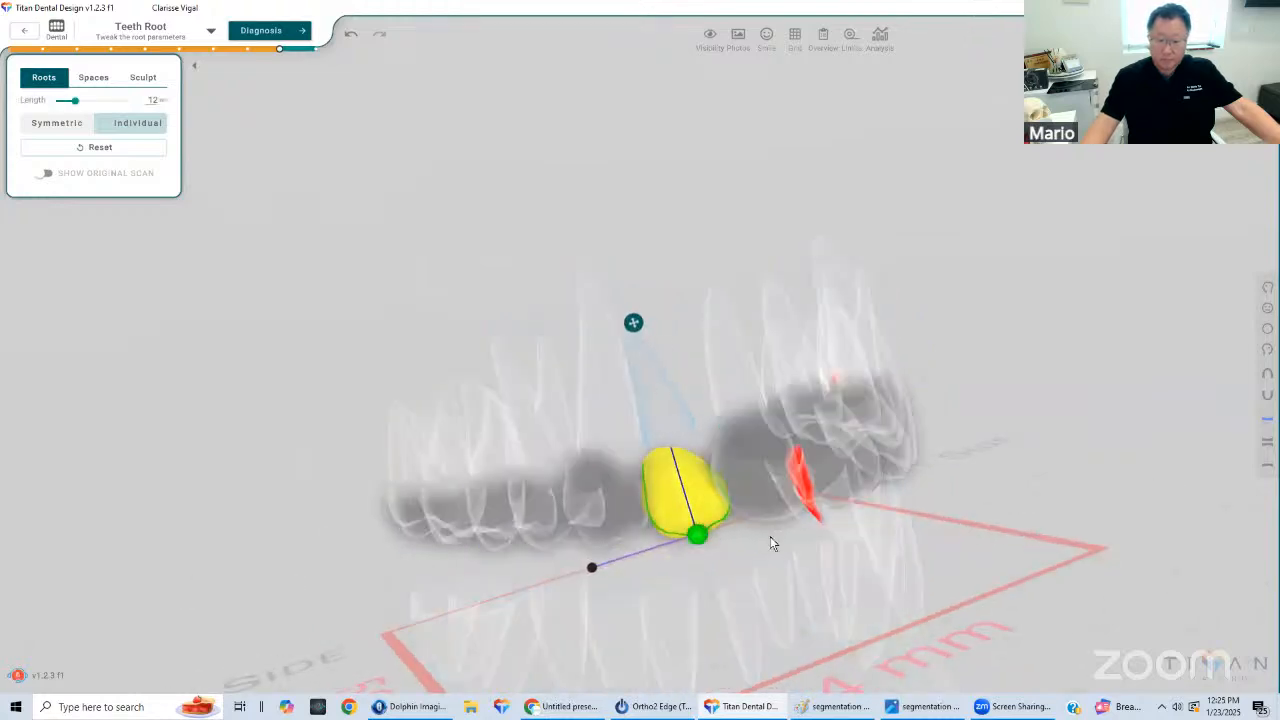
pyautogui.click(714, 449)
pyautogui.moveTo(714, 449); pyautogui.dragTo(670, 338)
pyautogui.click(658, 328)
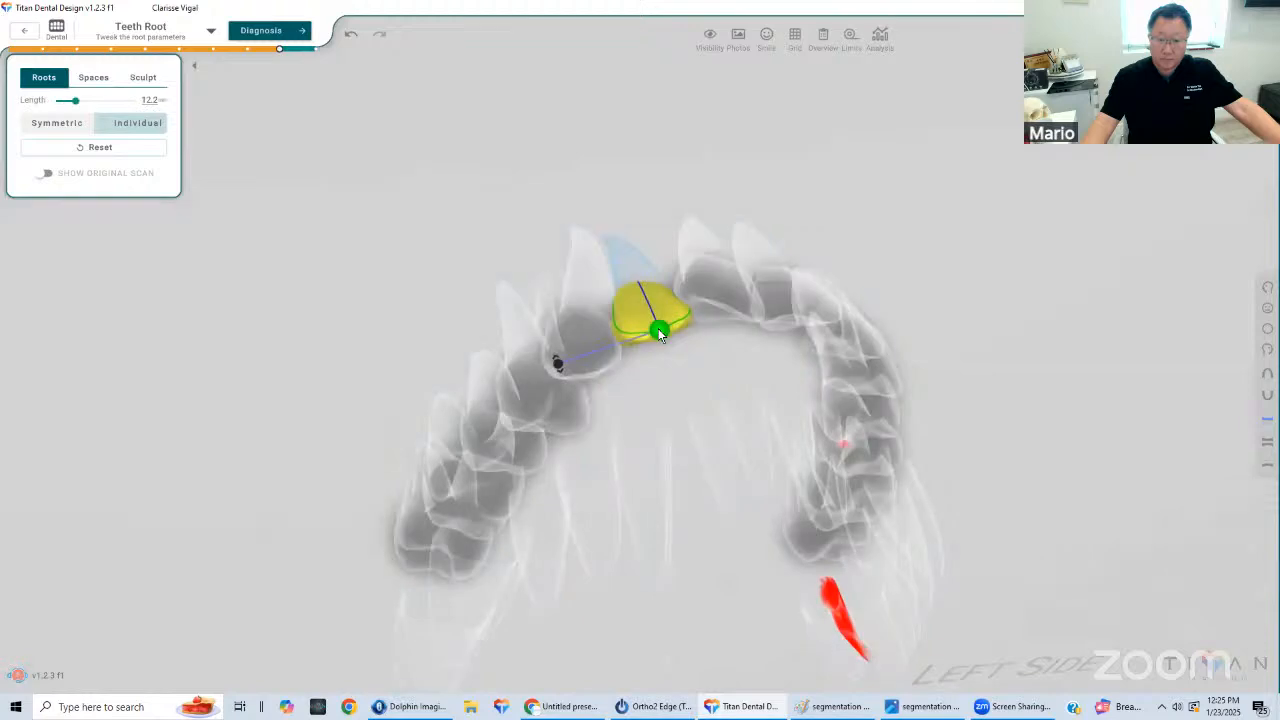
# Adjust the rotation axes of the upper right canine and the upper right first premolar
pyautogui.moveTo(650, 264); pyautogui.dragTo(641, 375)
pyautogui.click(641, 380)
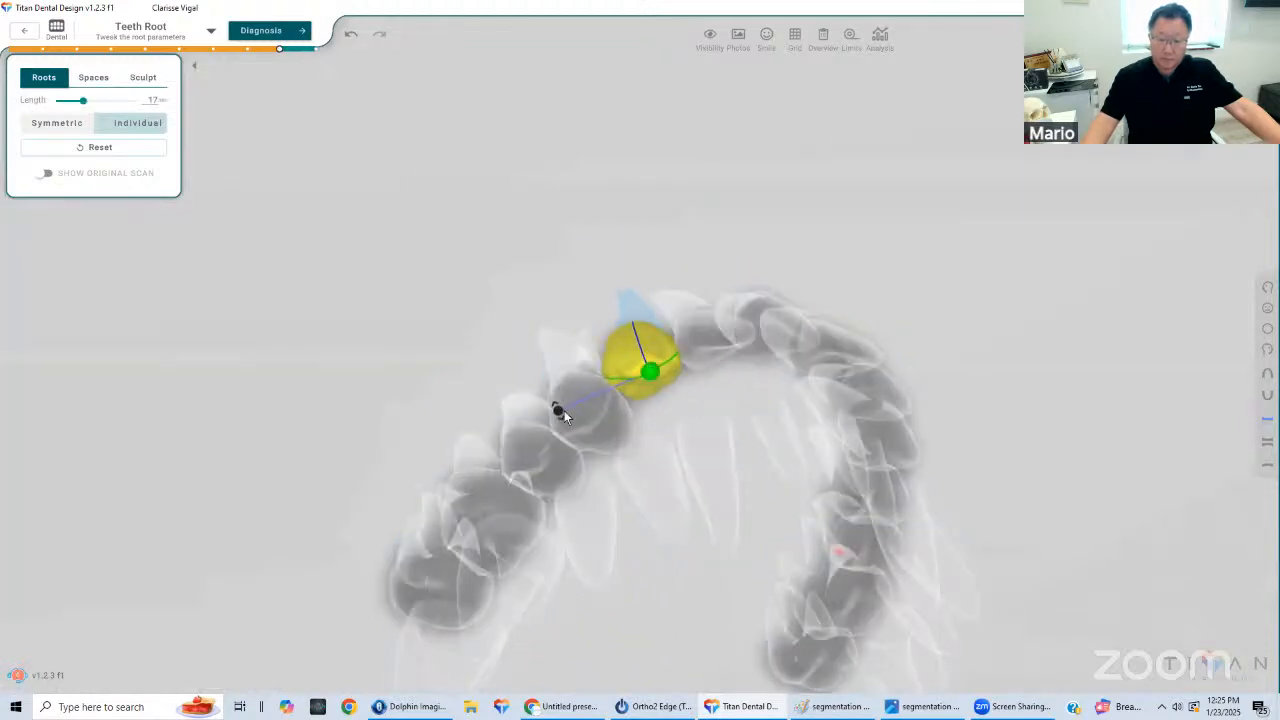
pyautogui.click(593, 275)
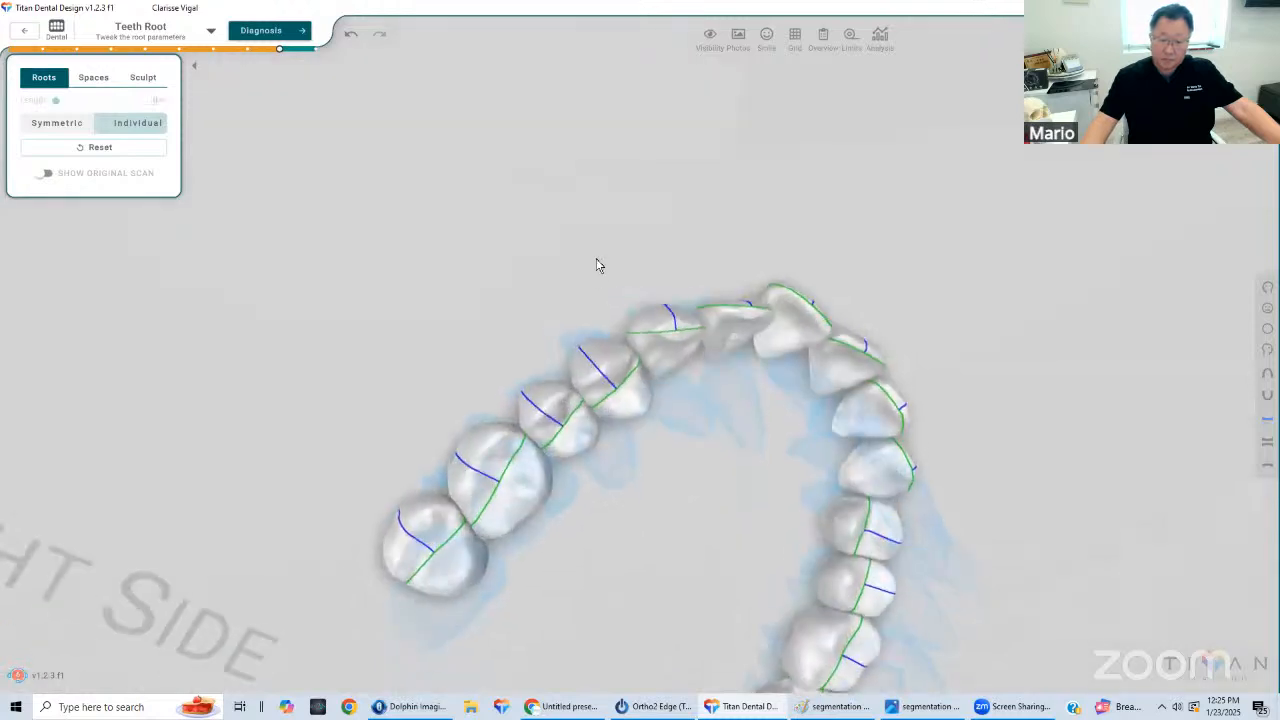
pyautogui.click(610, 385)
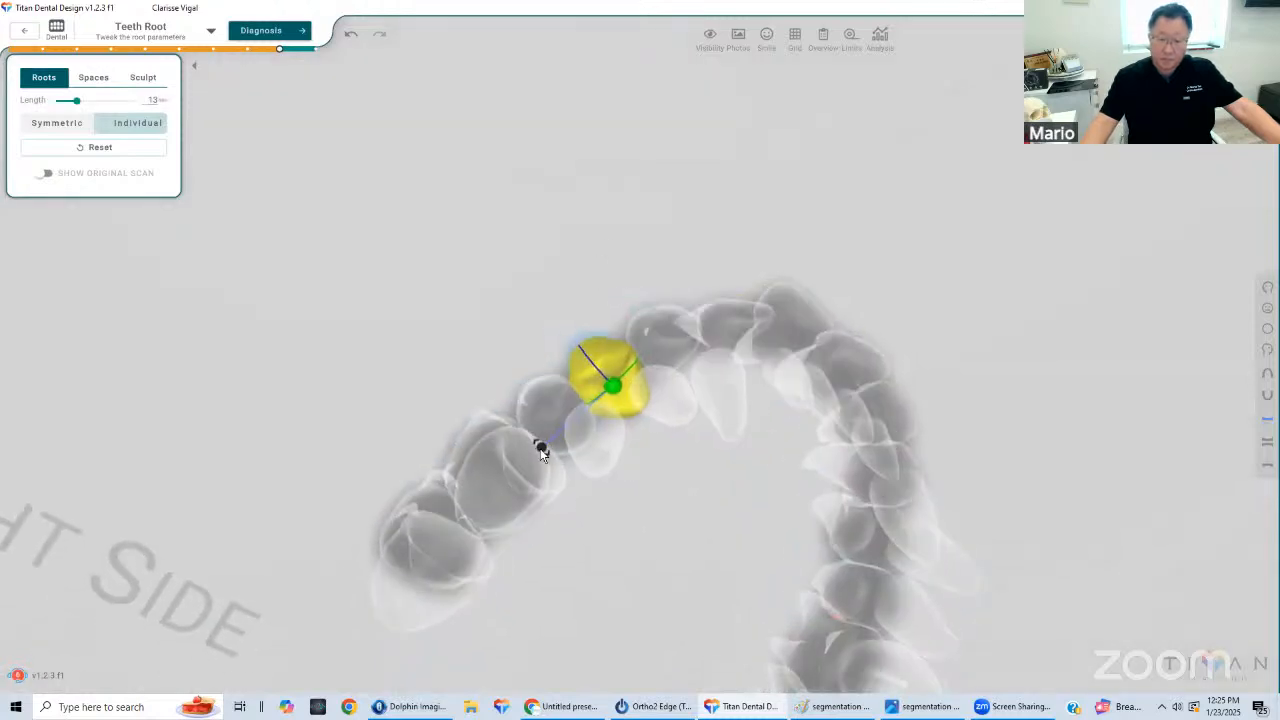
pyautogui.click(542, 240)
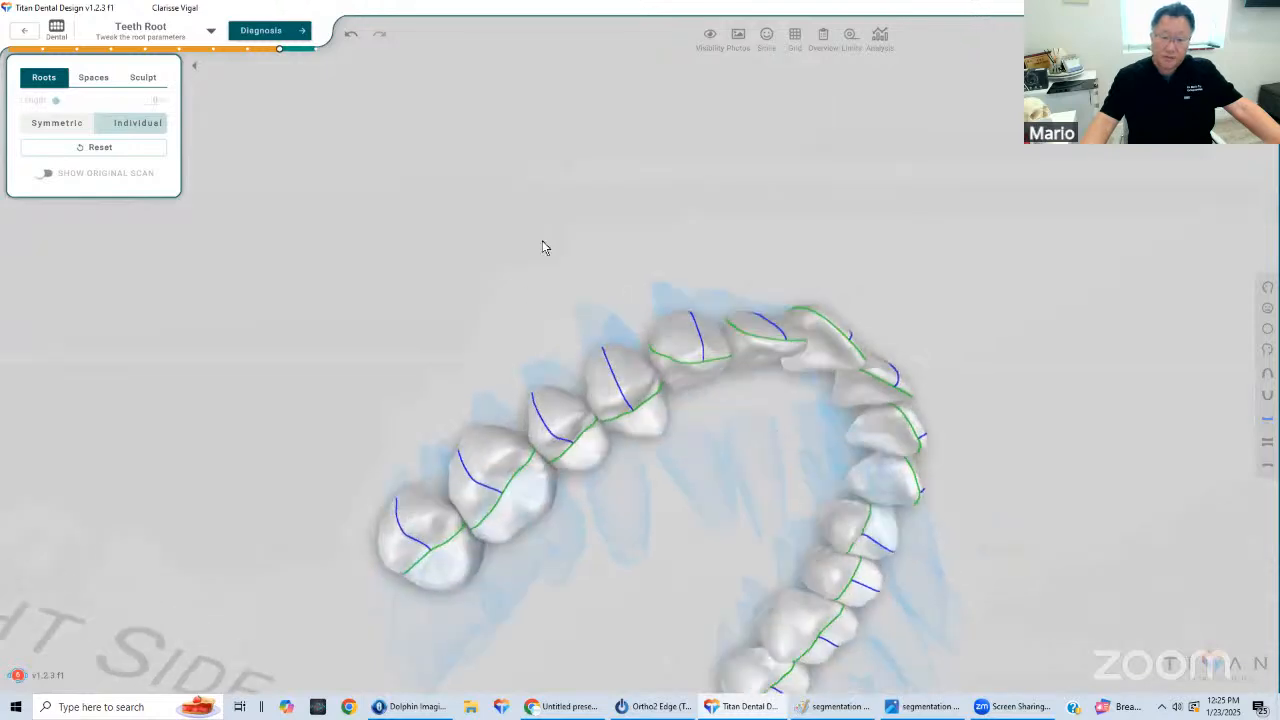
# Rotate the upper right second premolar's axis to follow its central groove
pyautogui.moveTo(542, 240); pyautogui.dragTo(558, 192)
pyautogui.click(608, 372)
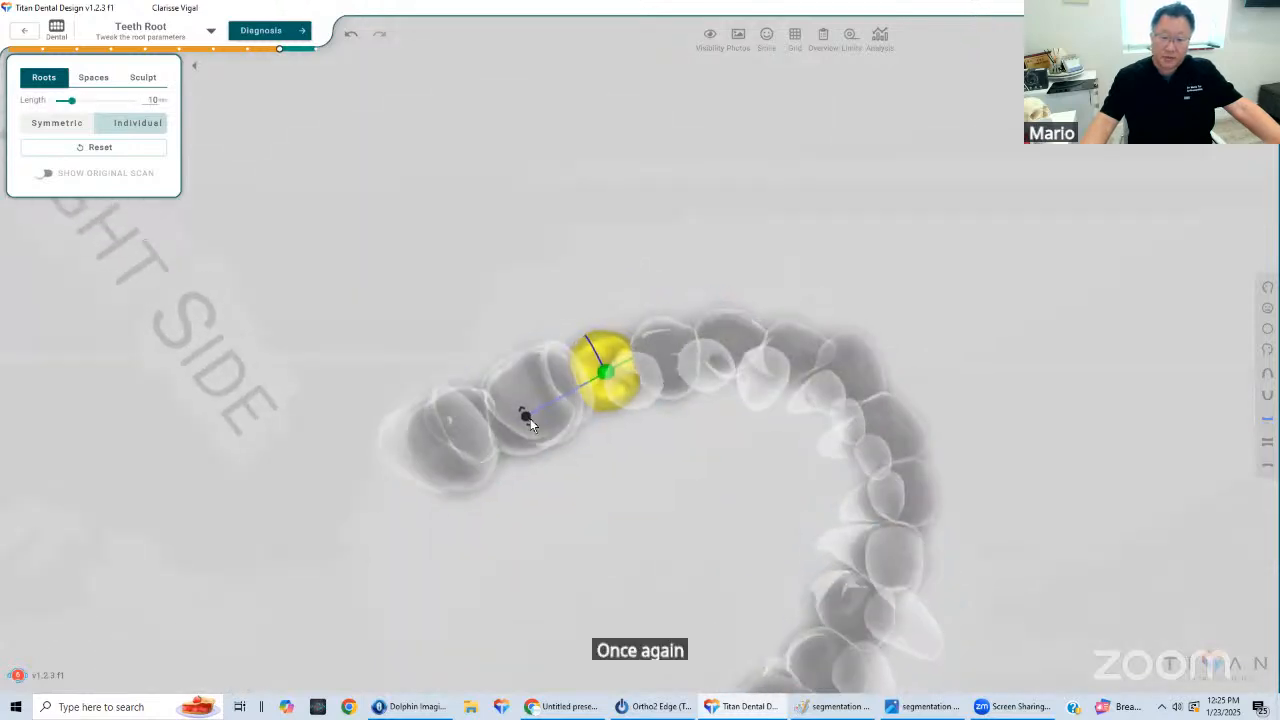
pyautogui.moveTo(526, 408); pyautogui.dragTo(528, 396)
pyautogui.moveTo(628, 212); pyautogui.dragTo(658, 262)
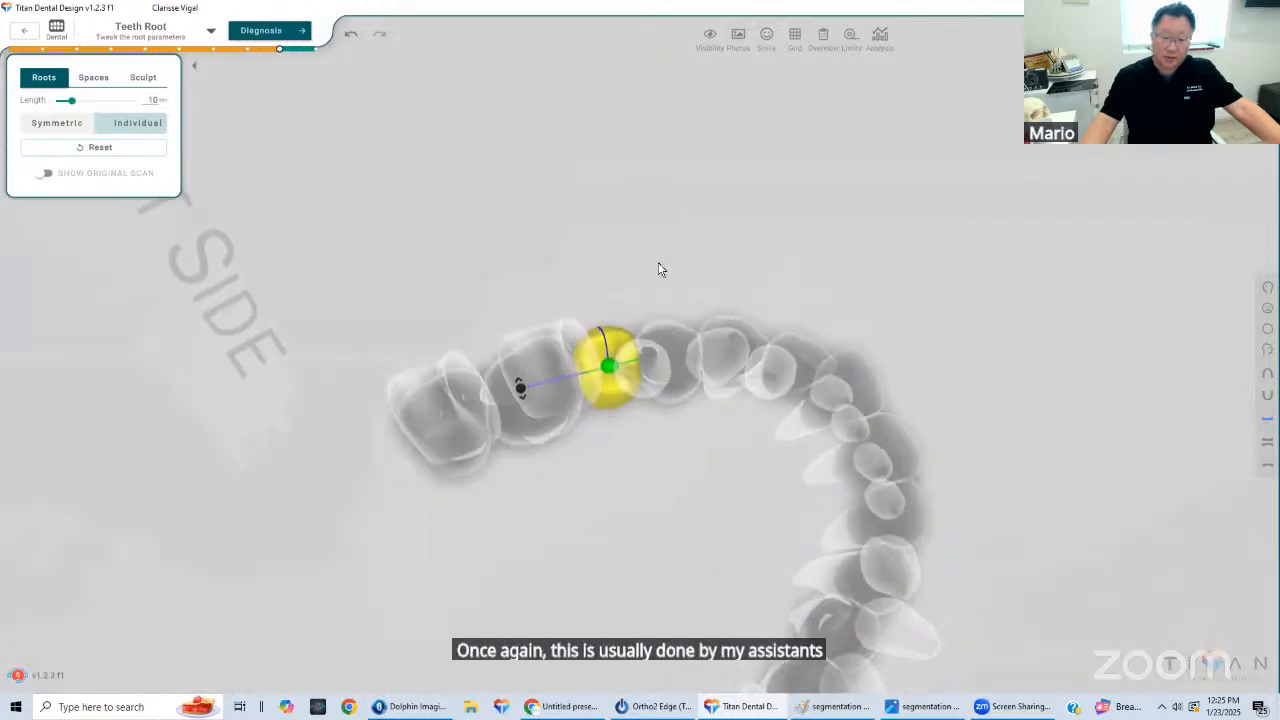
pyautogui.click(658, 262)
# Adjust the axes of the upper right first and second molars and check the second molar's root from the side
pyautogui.moveTo(754, 307); pyautogui.dragTo(540, 382)
pyautogui.click(534, 380)
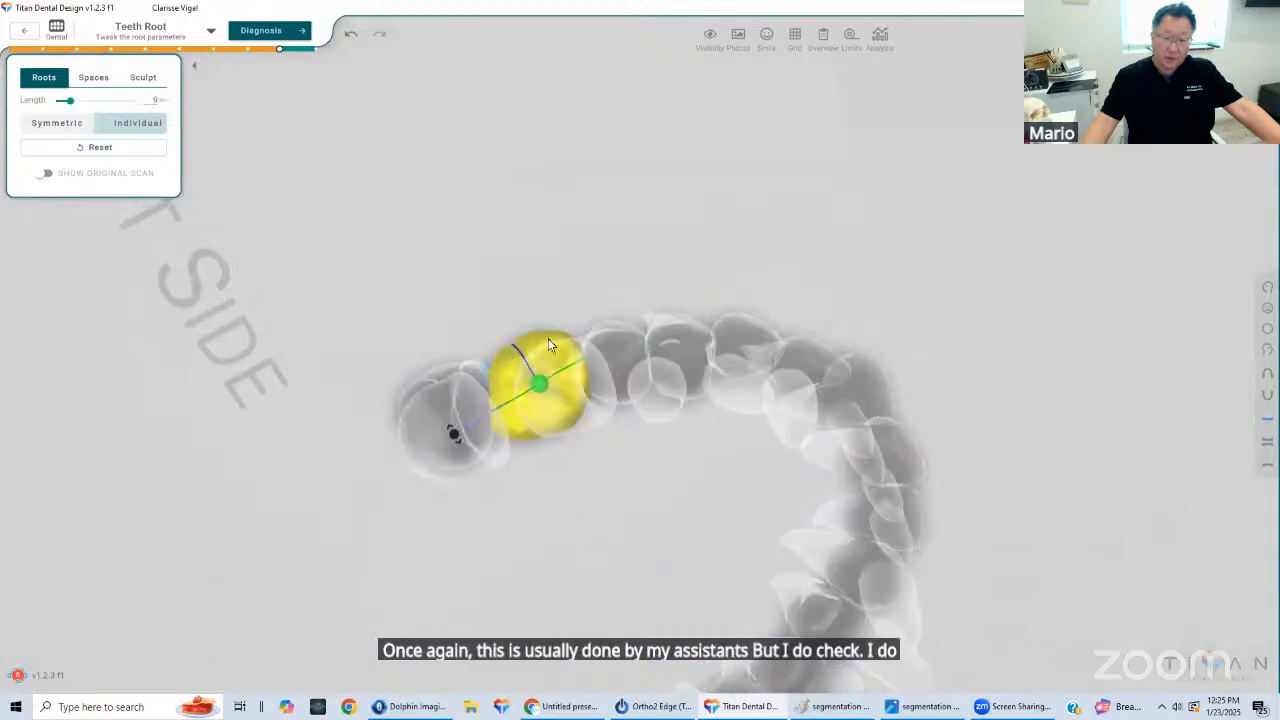
pyautogui.click(444, 418)
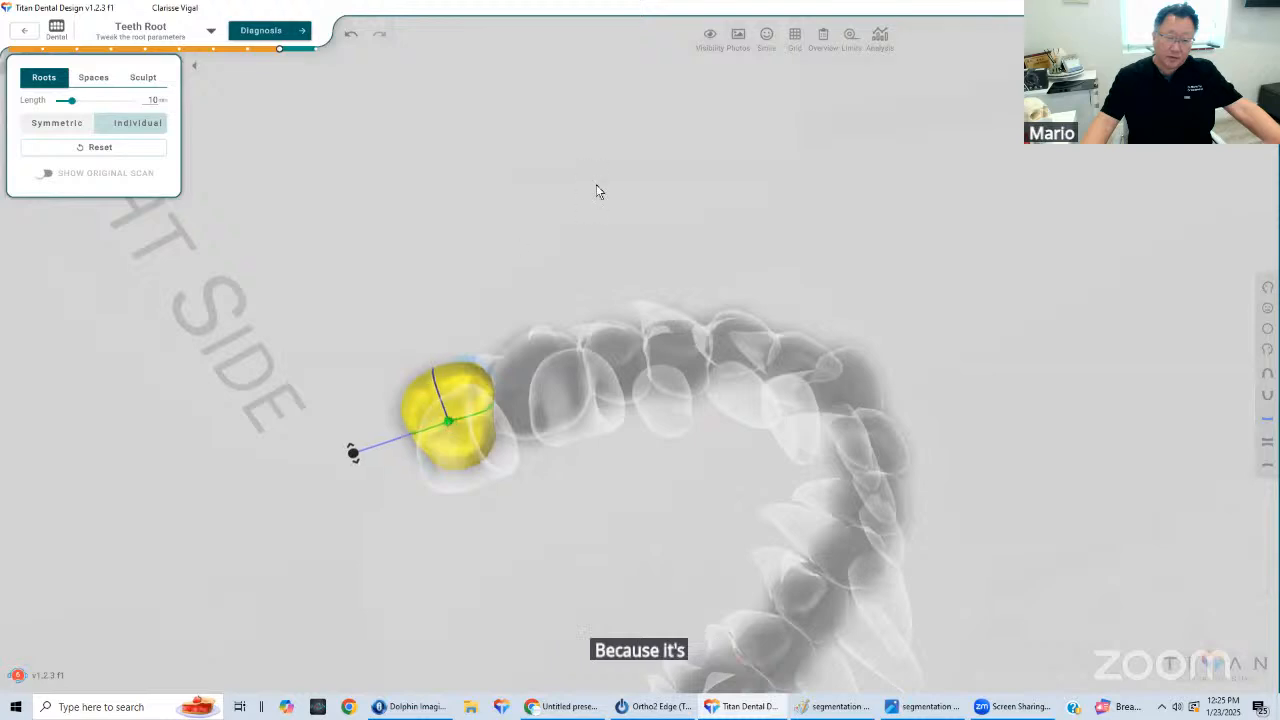
pyautogui.moveTo(600, 191); pyautogui.dragTo(764, 310)
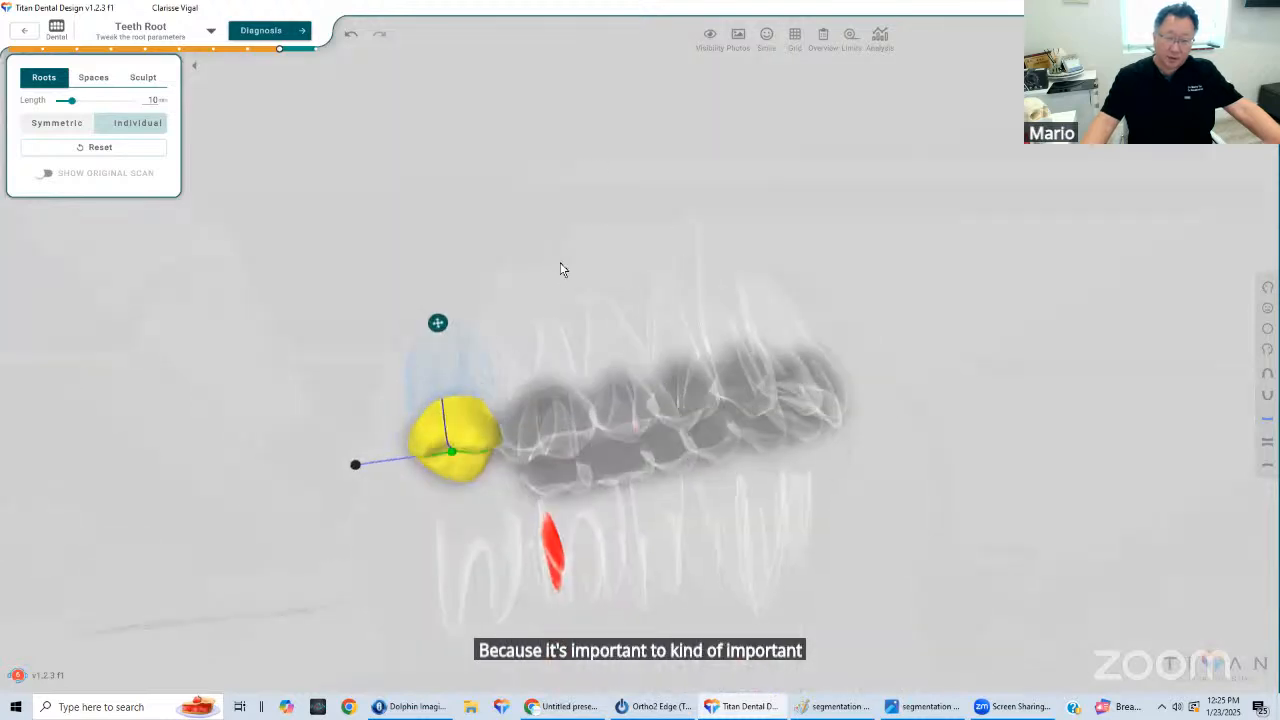
pyautogui.click(956, 385)
# Isolate the lower arch and check its tooth axes from the occlusal and left side views
pyautogui.click(1265, 396)
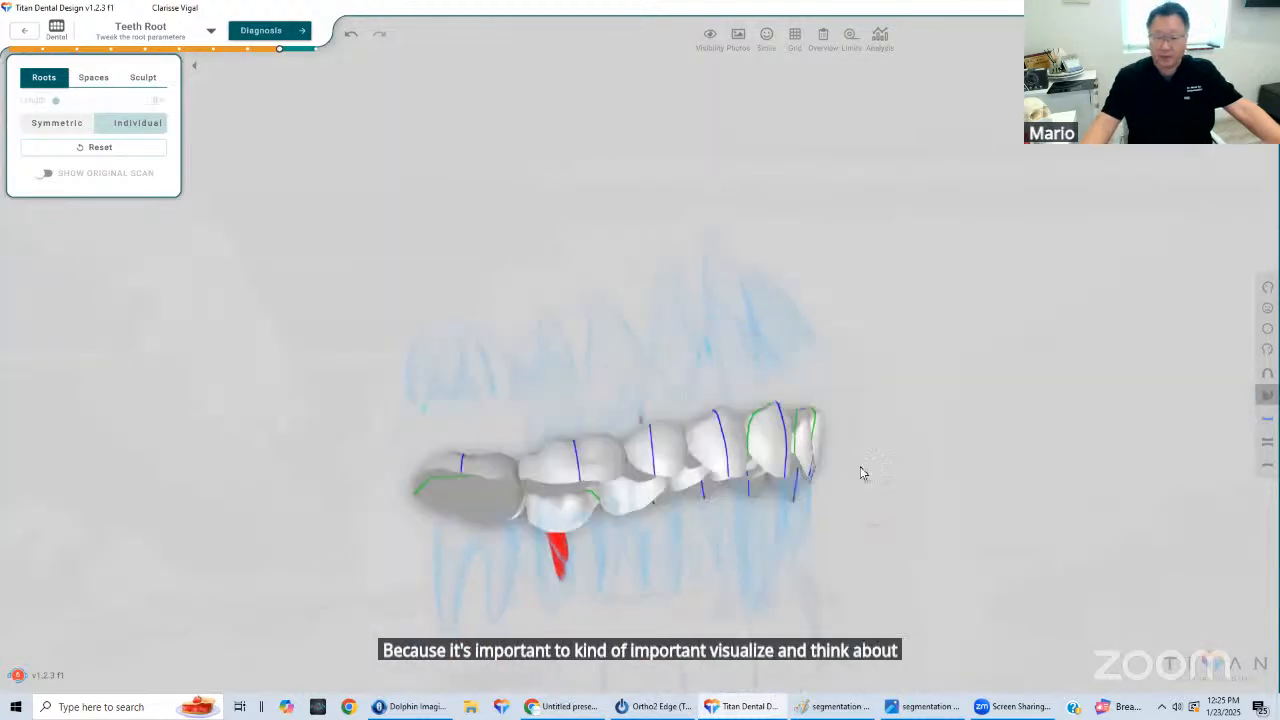
pyautogui.moveTo(810, 416); pyautogui.dragTo(764, 438, button='middle')
pyautogui.scroll(3, 772, 390)
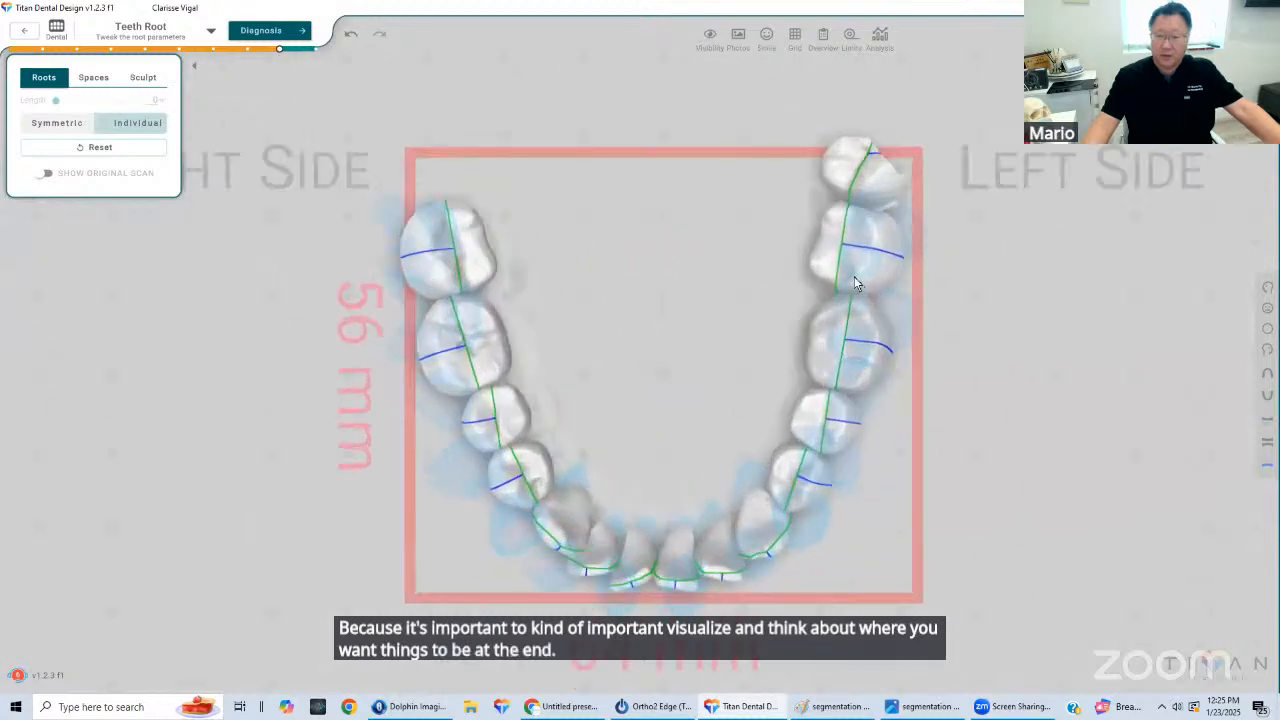
pyautogui.moveTo(600, 403); pyautogui.dragTo(837, 449)
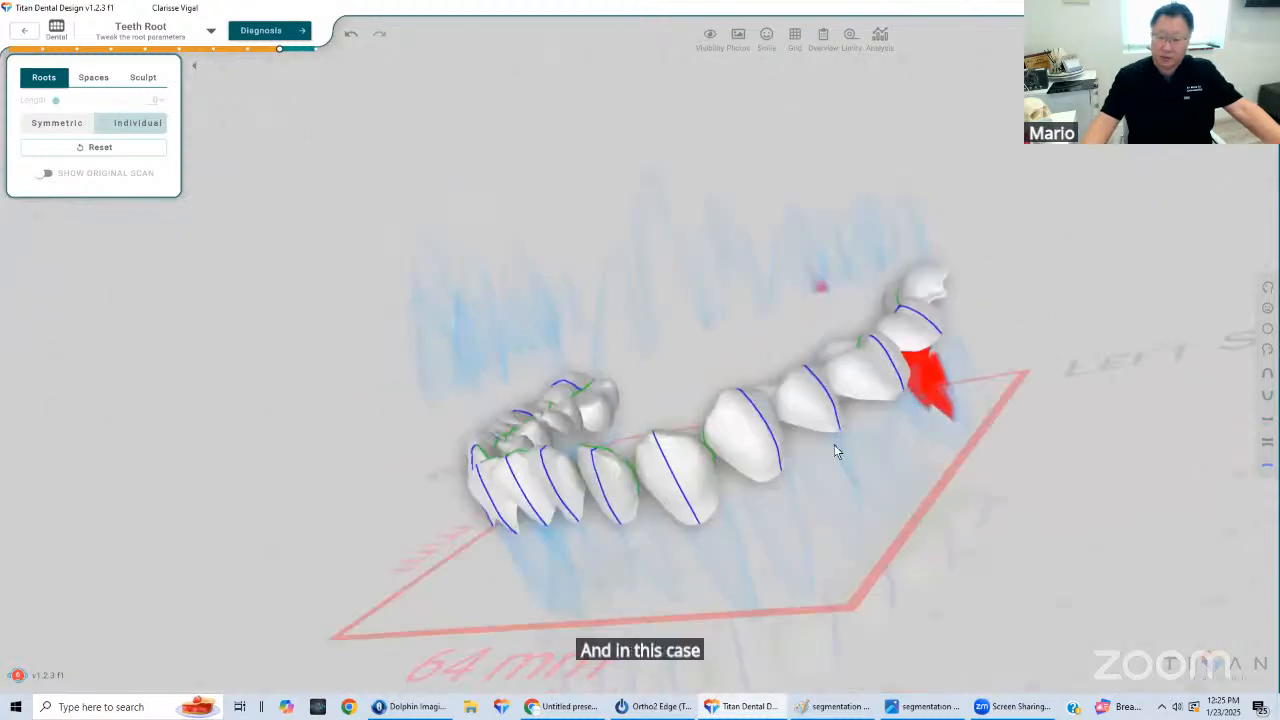
pyautogui.moveTo(754, 424); pyautogui.dragTo(640, 438)
# Adjust the lower left second premolar's rotation axis and root direction
pyautogui.click(640, 438)
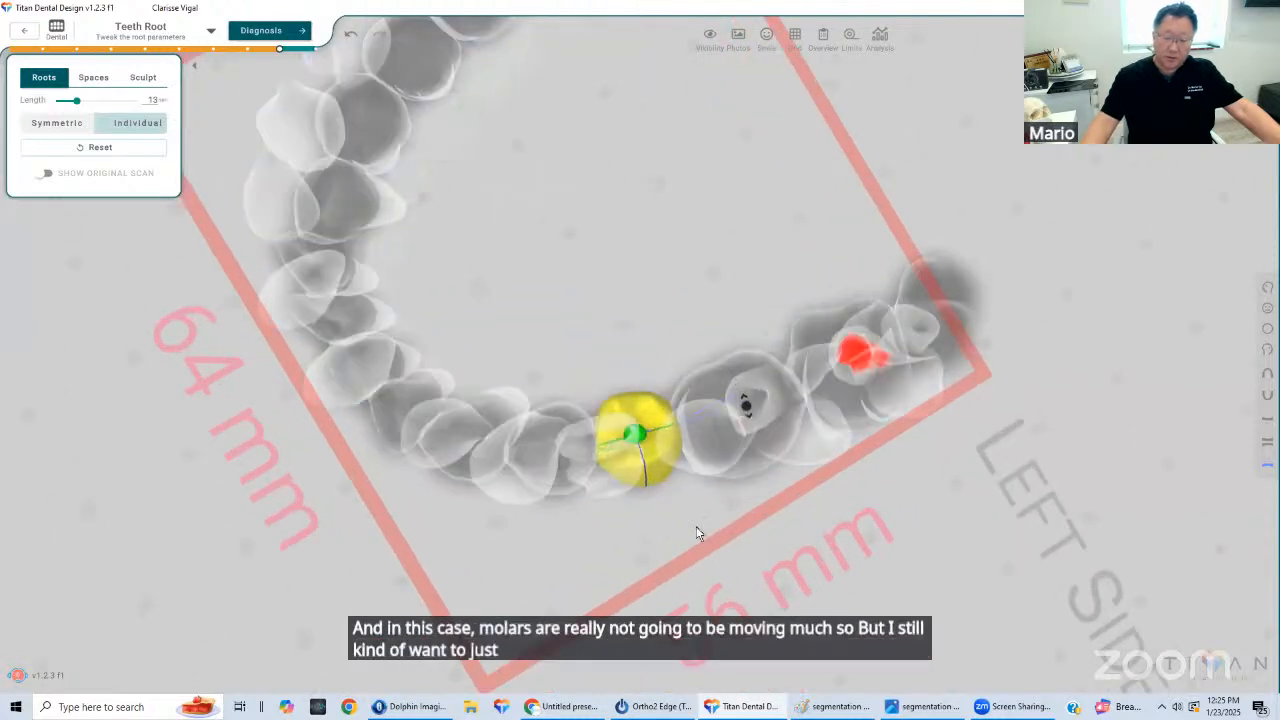
pyautogui.click(700, 362)
pyautogui.moveTo(700, 355); pyautogui.dragTo(555, 402)
pyautogui.click(566, 400)
pyautogui.moveTo(672, 414); pyautogui.dragTo(695, 402)
pyautogui.moveTo(724, 498); pyautogui.dragTo(564, 416)
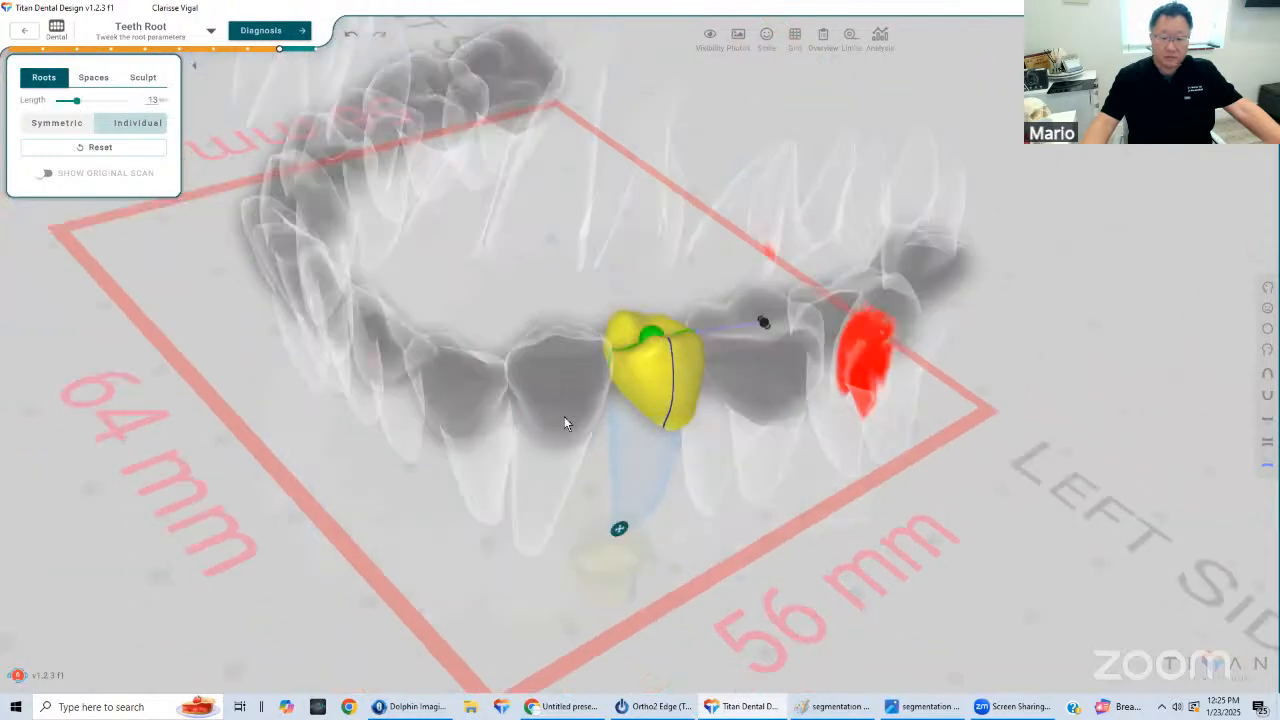
pyautogui.click(700, 398)
# Adjust the lower left first premolar's root direction as seen from the side
pyautogui.moveTo(606, 256); pyautogui.dragTo(554, 446)
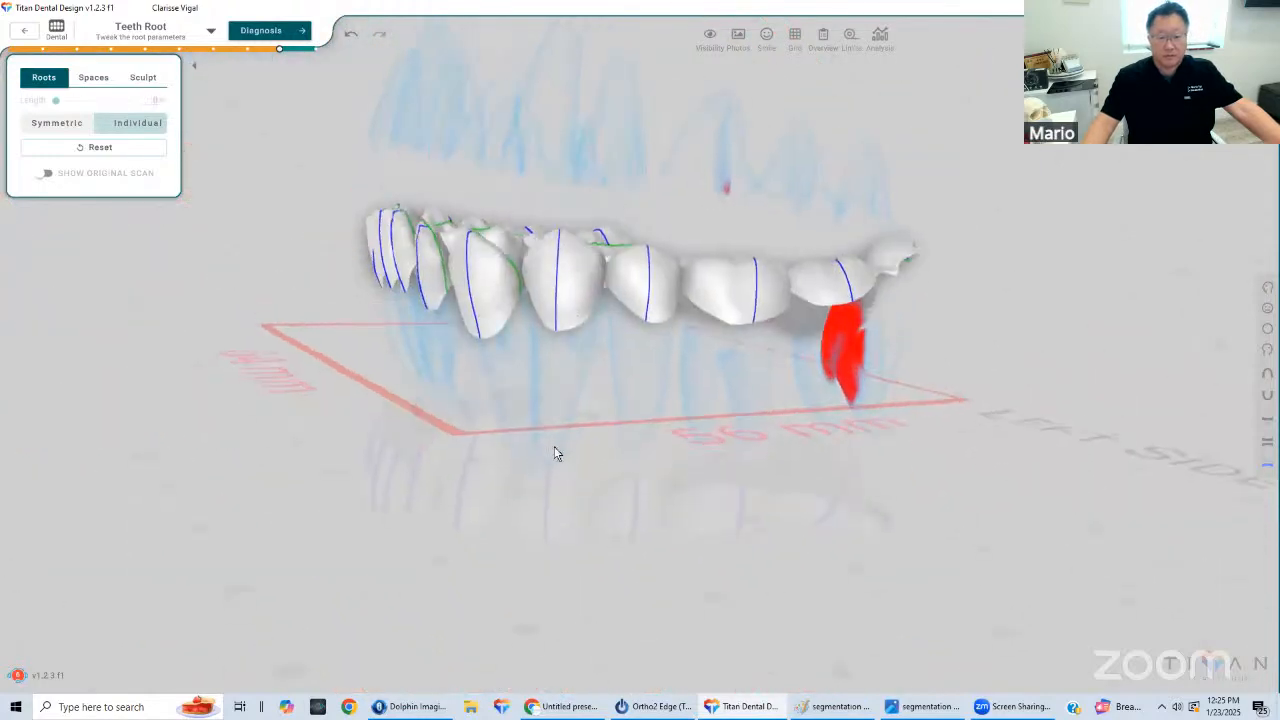
pyautogui.click(563, 300)
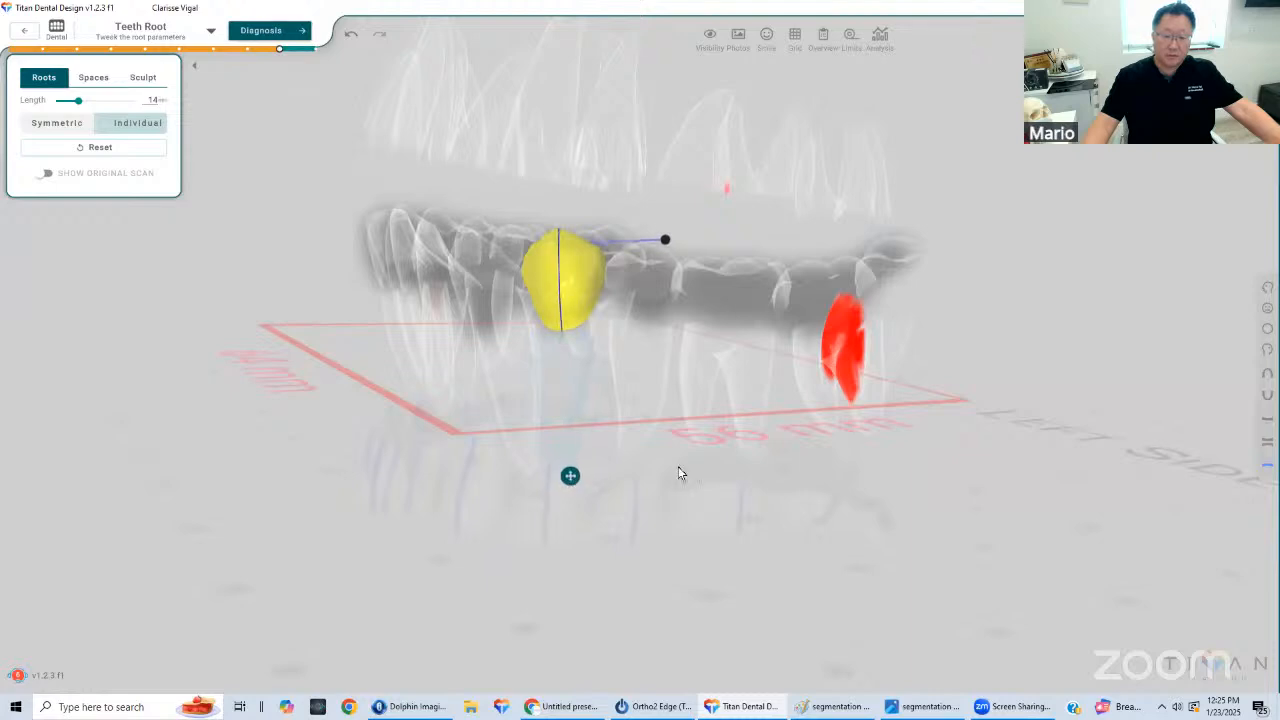
pyautogui.click(734, 371)
pyautogui.moveTo(734, 371); pyautogui.dragTo(886, 336)
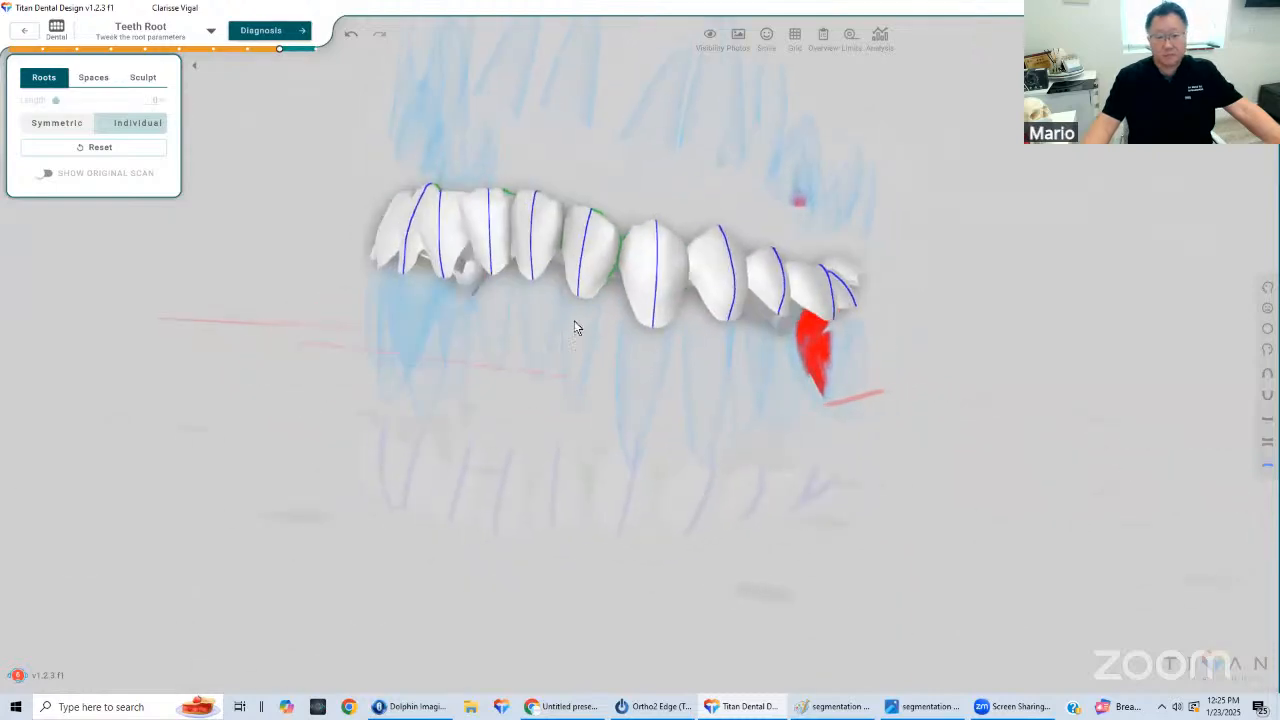
# Move the lower left lateral incisor's root tip toward the midline and check its rotation axis
pyautogui.moveTo(732, 324); pyautogui.dragTo(677, 264)
pyautogui.click(677, 264)
pyautogui.moveTo(633, 416); pyautogui.dragTo(596, 418)
pyautogui.moveTo(586, 258); pyautogui.dragTo(540, 355)
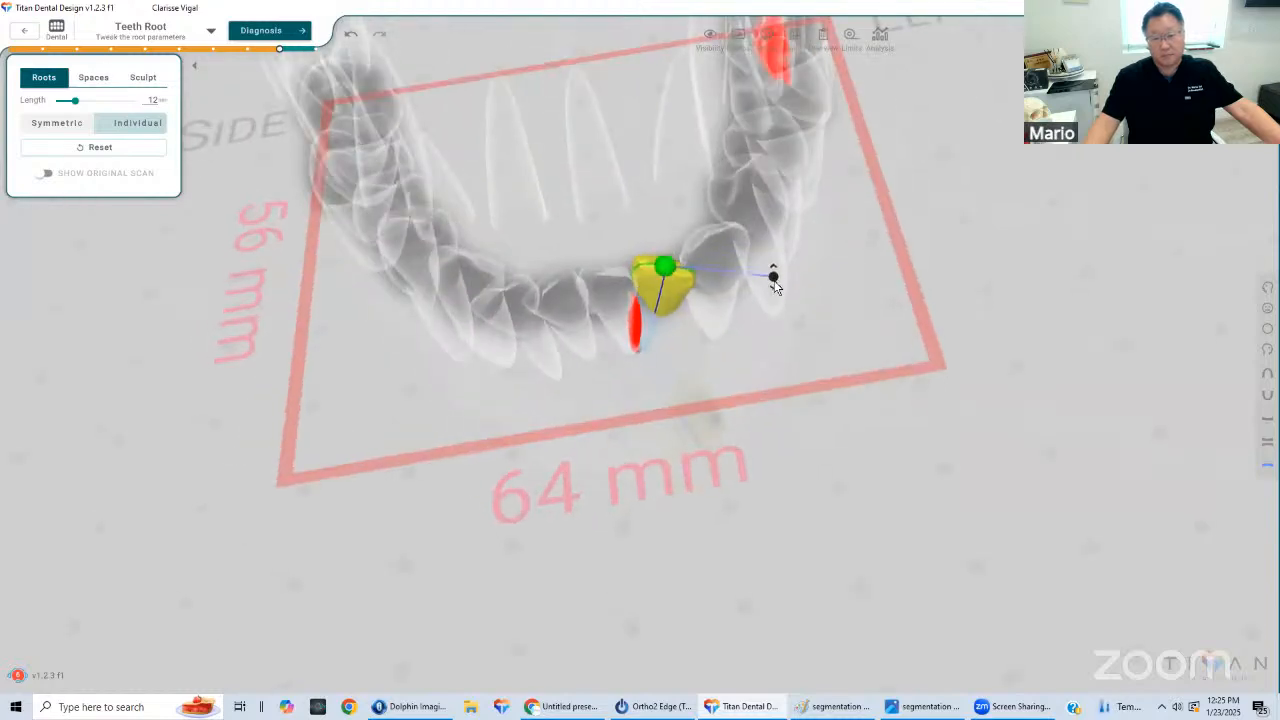
pyautogui.click(814, 358)
# Tip the lower left central incisor's root toward the midline and fine-tune its axis, with a root length of 10.8 mm
pyautogui.click(640, 312)
pyautogui.moveTo(648, 311); pyautogui.dragTo(700, 184)
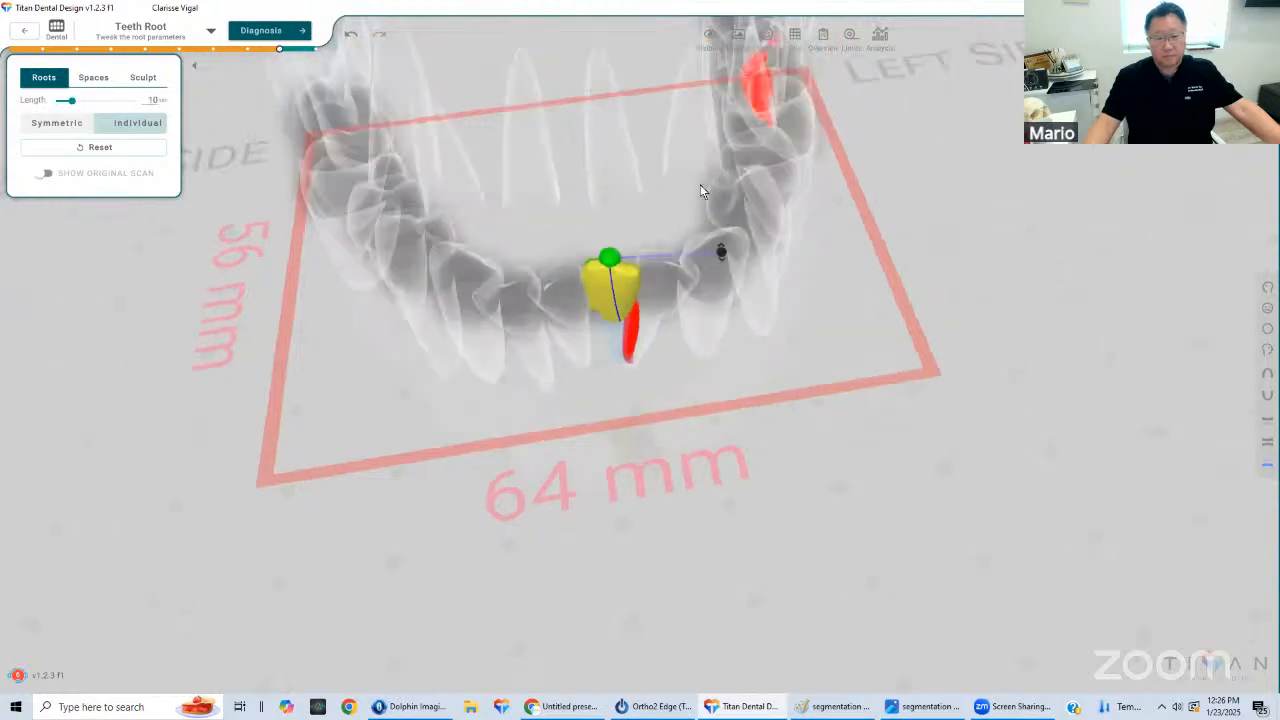
pyautogui.moveTo(617, 418); pyautogui.dragTo(591, 420)
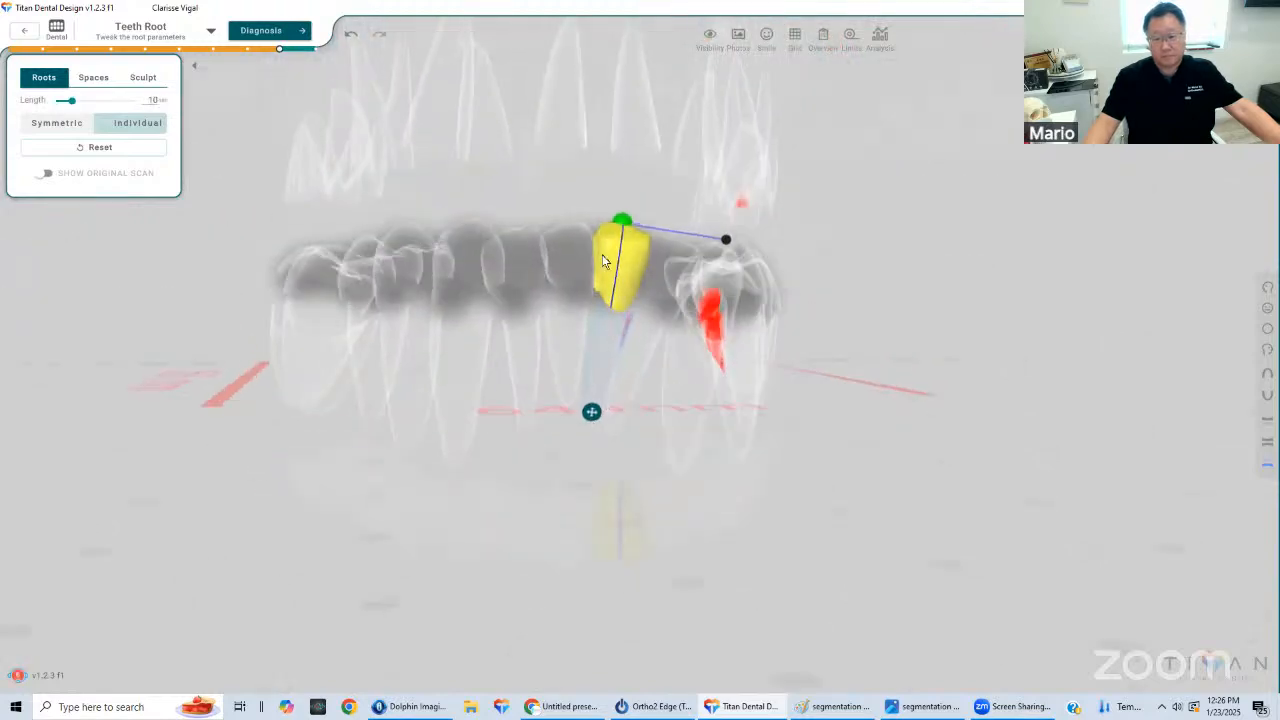
pyautogui.moveTo(602, 257); pyautogui.dragTo(586, 440)
pyautogui.moveTo(716, 274); pyautogui.dragTo(728, 290)
pyautogui.click(676, 330)
pyautogui.moveTo(657, 265); pyautogui.dragTo(597, 274)
pyautogui.click(601, 175)
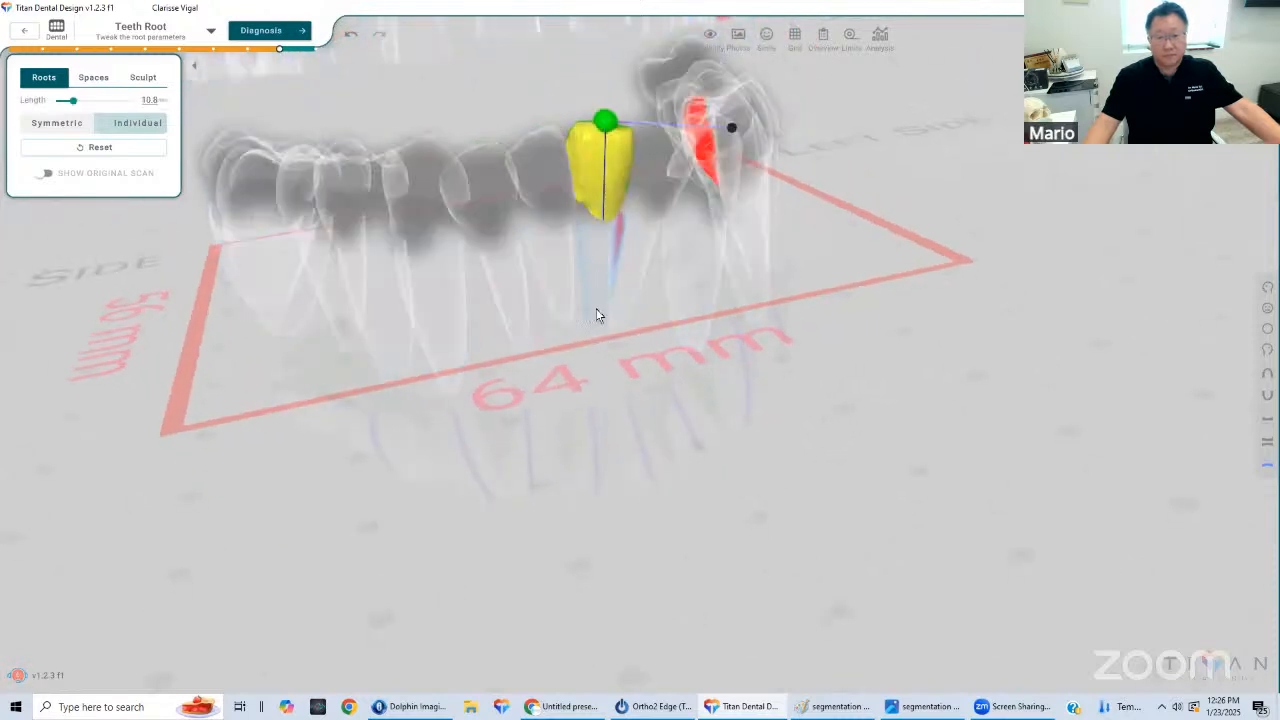
# Adjust the root tips of the lower right central incisor and the lower right lateral incisor
pyautogui.click(554, 190)
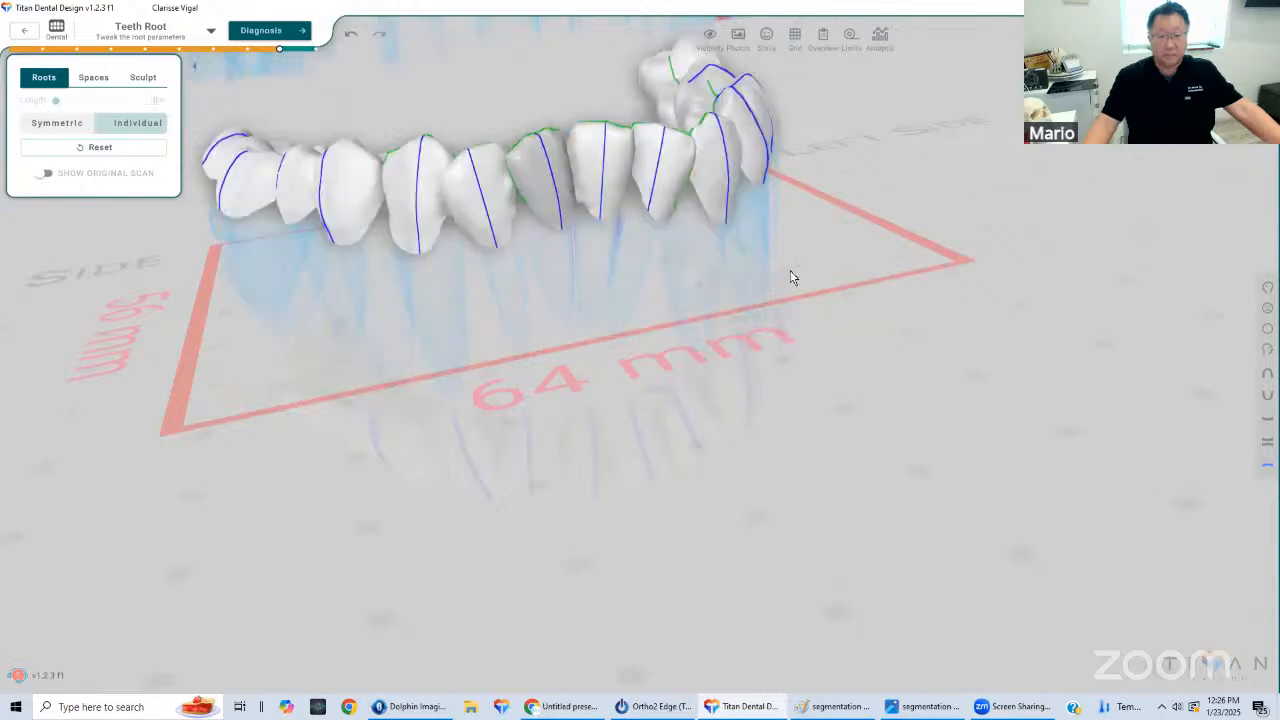
pyautogui.moveTo(790, 270); pyautogui.dragTo(617, 383)
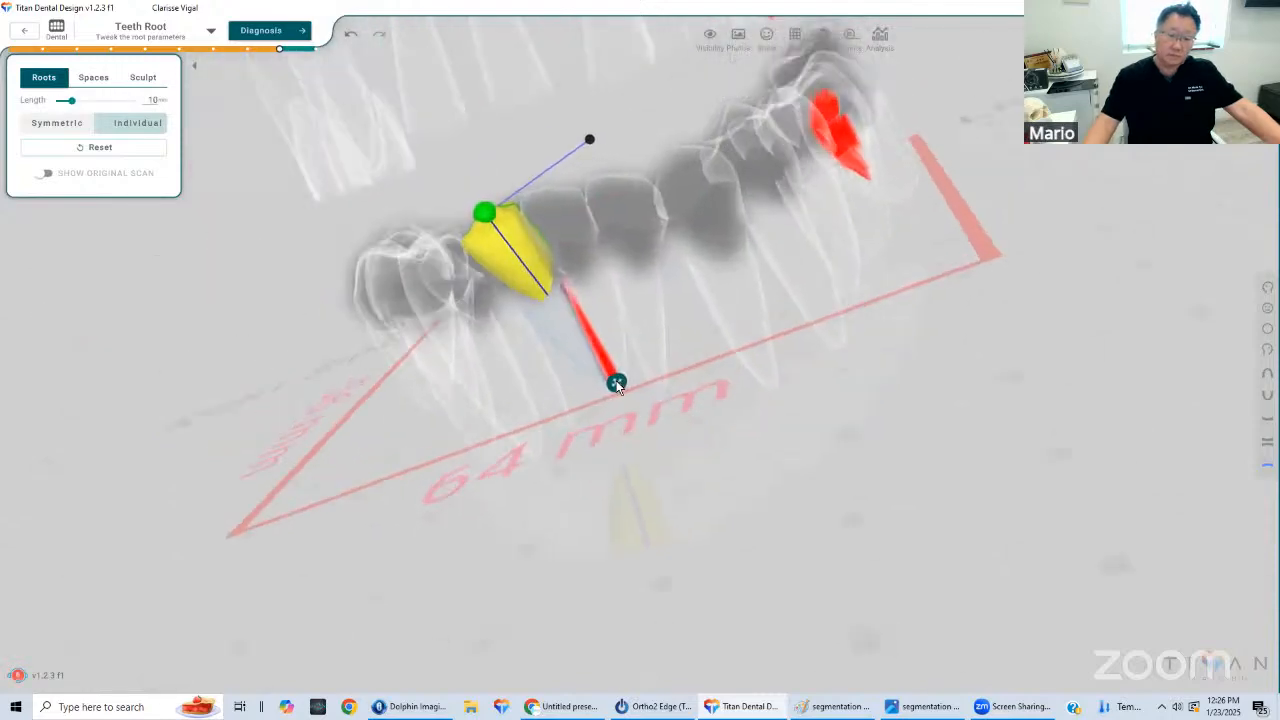
pyautogui.click(558, 212)
pyautogui.moveTo(760, 292); pyautogui.dragTo(570, 344)
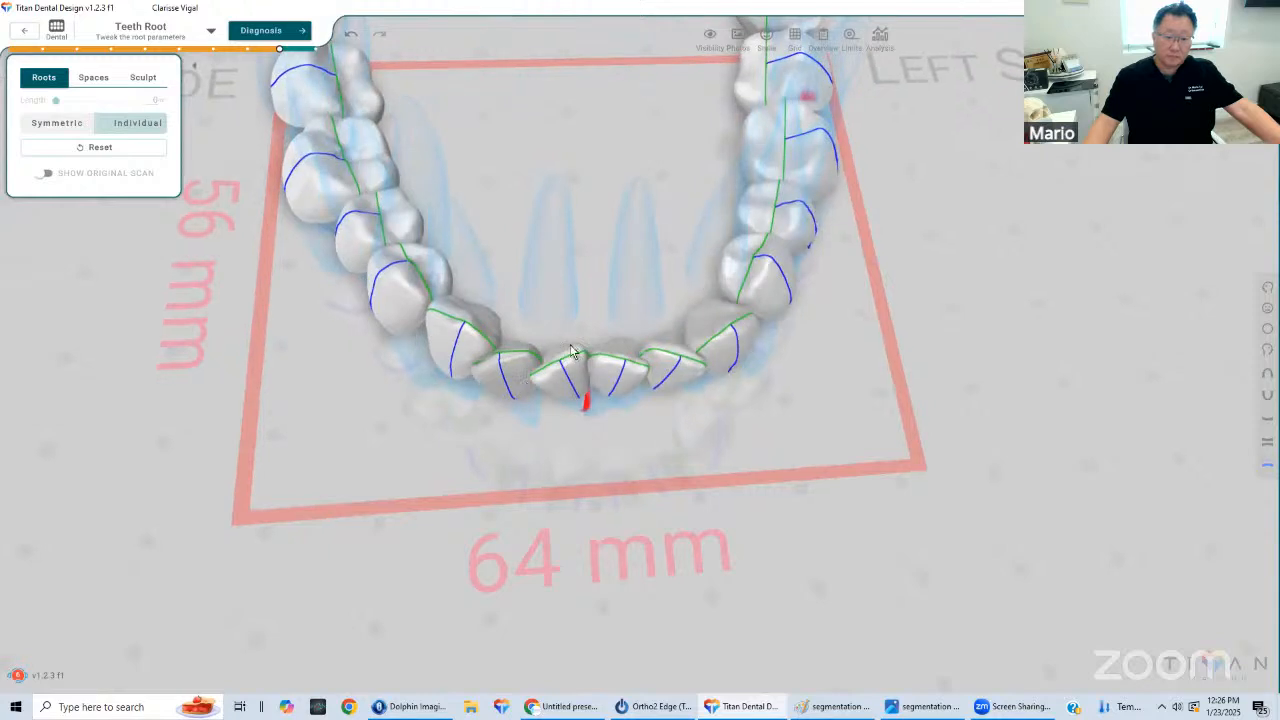
pyautogui.click(510, 365)
pyautogui.moveTo(570, 240); pyautogui.dragTo(540, 110)
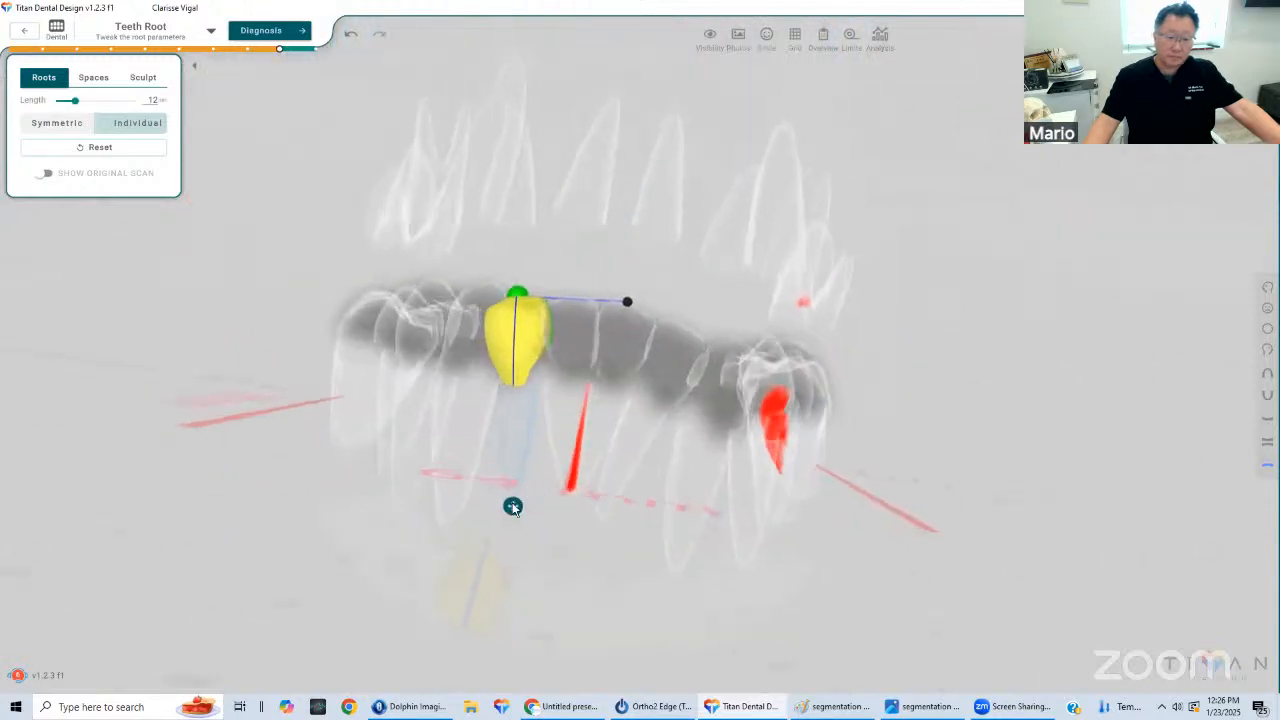
pyautogui.click(534, 353)
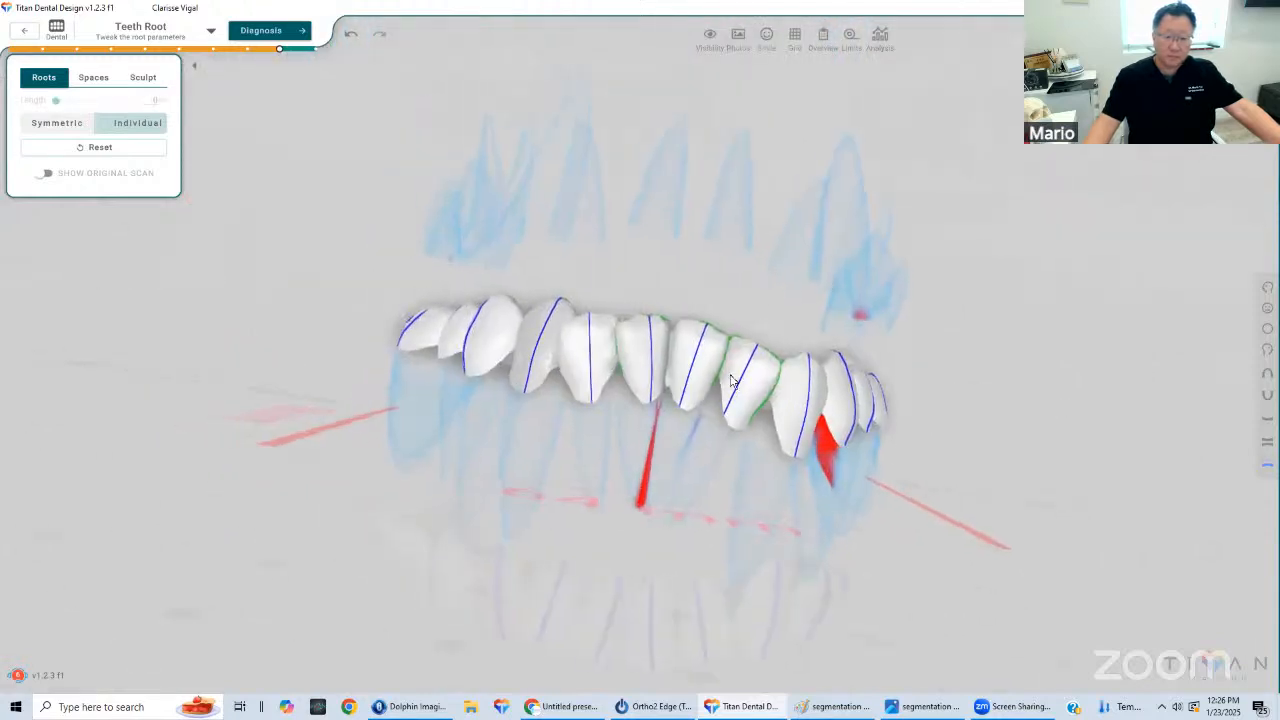
# Check the lower right canine's root direction and align the lower right first premolar's rotation axis
pyautogui.moveTo(731, 380); pyautogui.dragTo(566, 362)
pyautogui.click(686, 374)
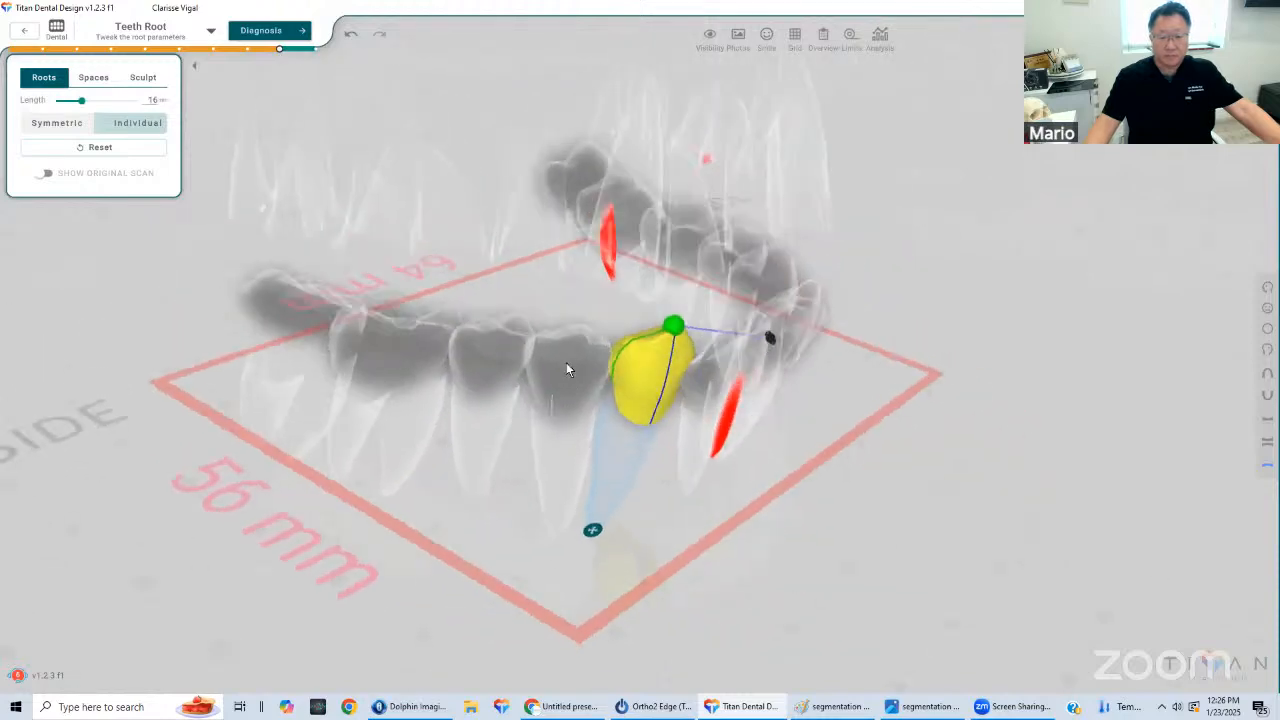
pyautogui.click(650, 298)
pyautogui.moveTo(650, 298); pyautogui.dragTo(585, 453)
pyautogui.click(585, 453)
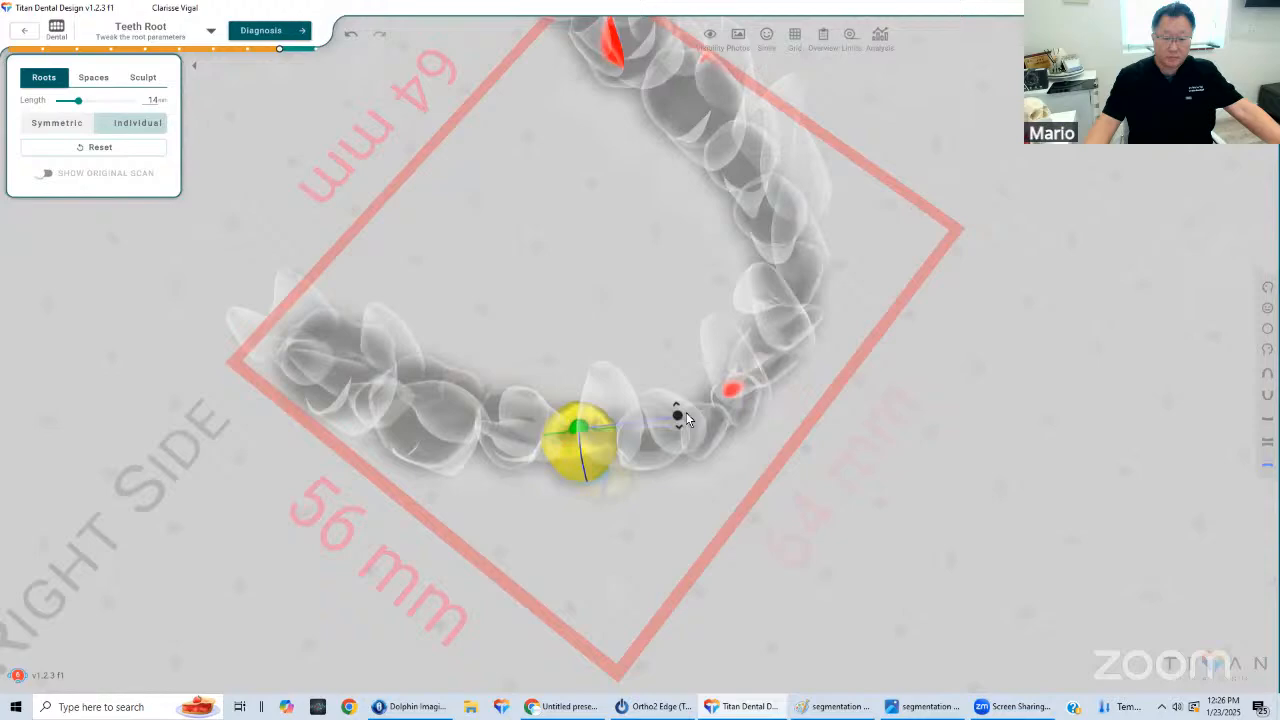
pyautogui.click(749, 511)
# Align the lower right second premolar's rotation axis from the occlusal view
pyautogui.moveTo(749, 511); pyautogui.dragTo(546, 360)
pyautogui.moveTo(768, 430); pyautogui.dragTo(705, 462)
pyautogui.click(605, 440)
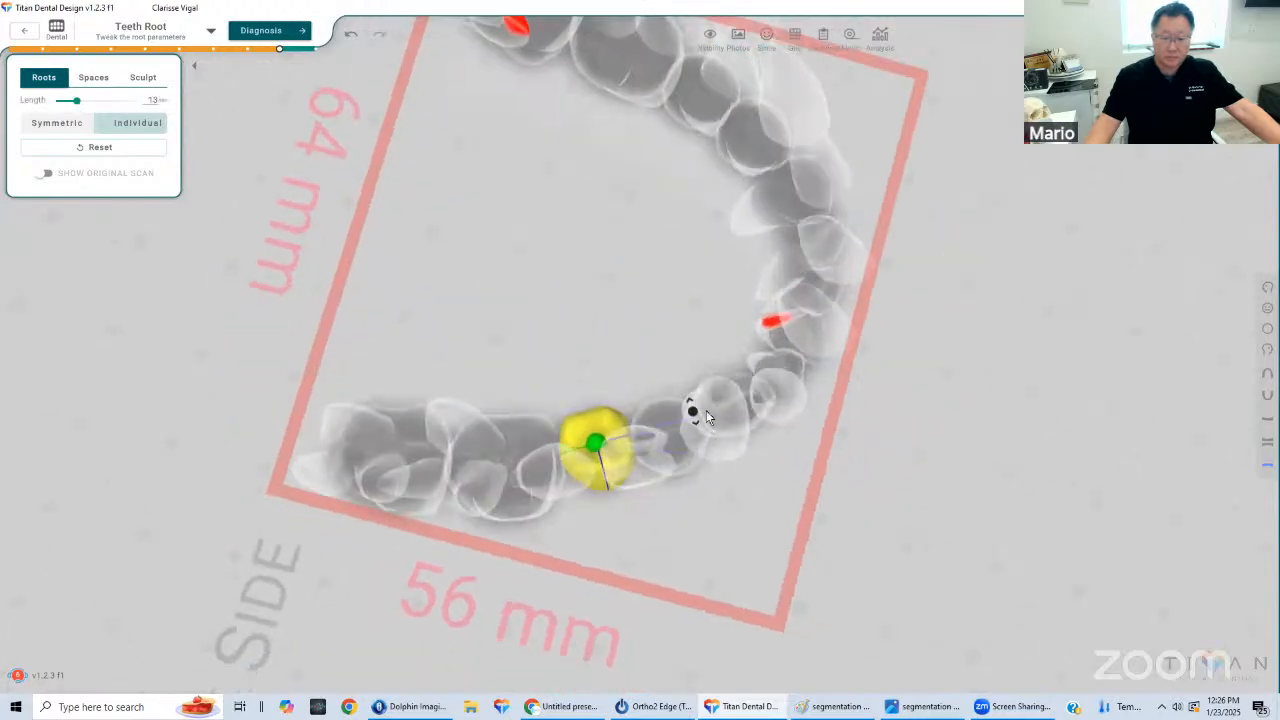
# Check the axes and roots of the lower right first and second molars
pyautogui.moveTo(714, 517); pyautogui.dragTo(700, 441)
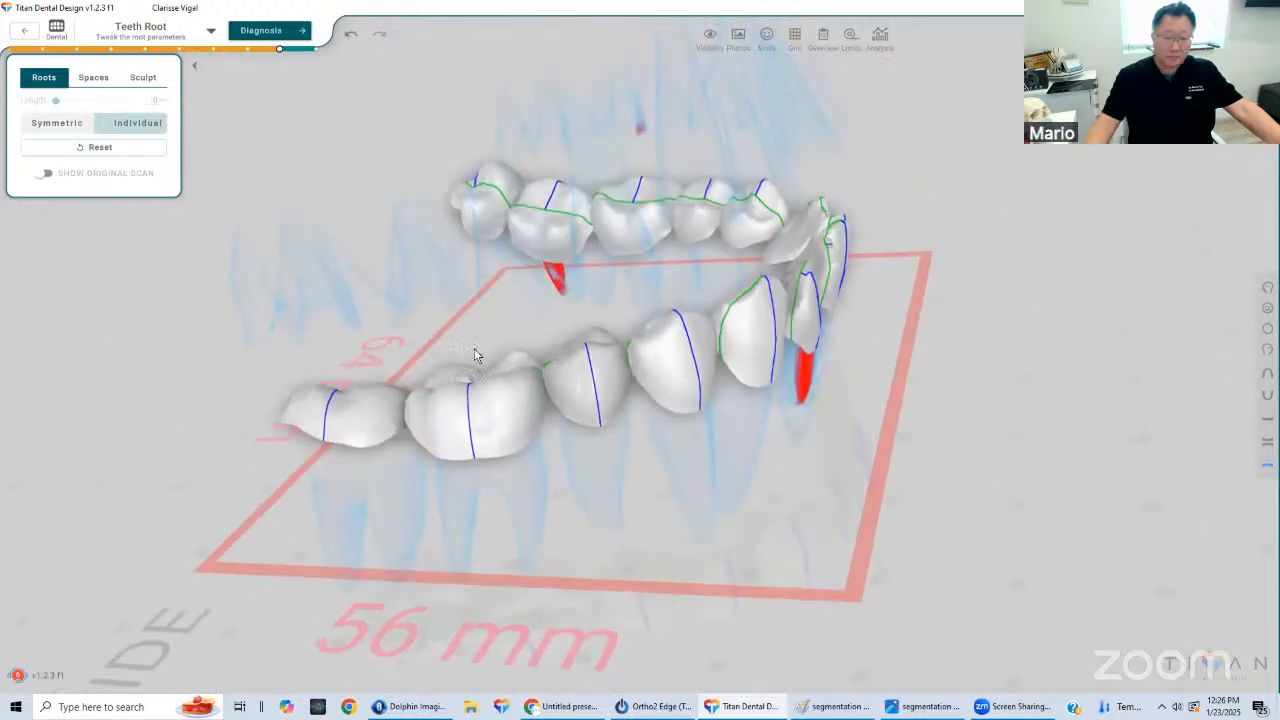
pyautogui.click(475, 358)
pyautogui.moveTo(660, 366); pyautogui.dragTo(735, 382)
pyautogui.click(369, 446)
pyautogui.moveTo(408, 396); pyautogui.dragTo(796, 354)
pyautogui.moveTo(1012, 292); pyautogui.dragTo(874, 425)
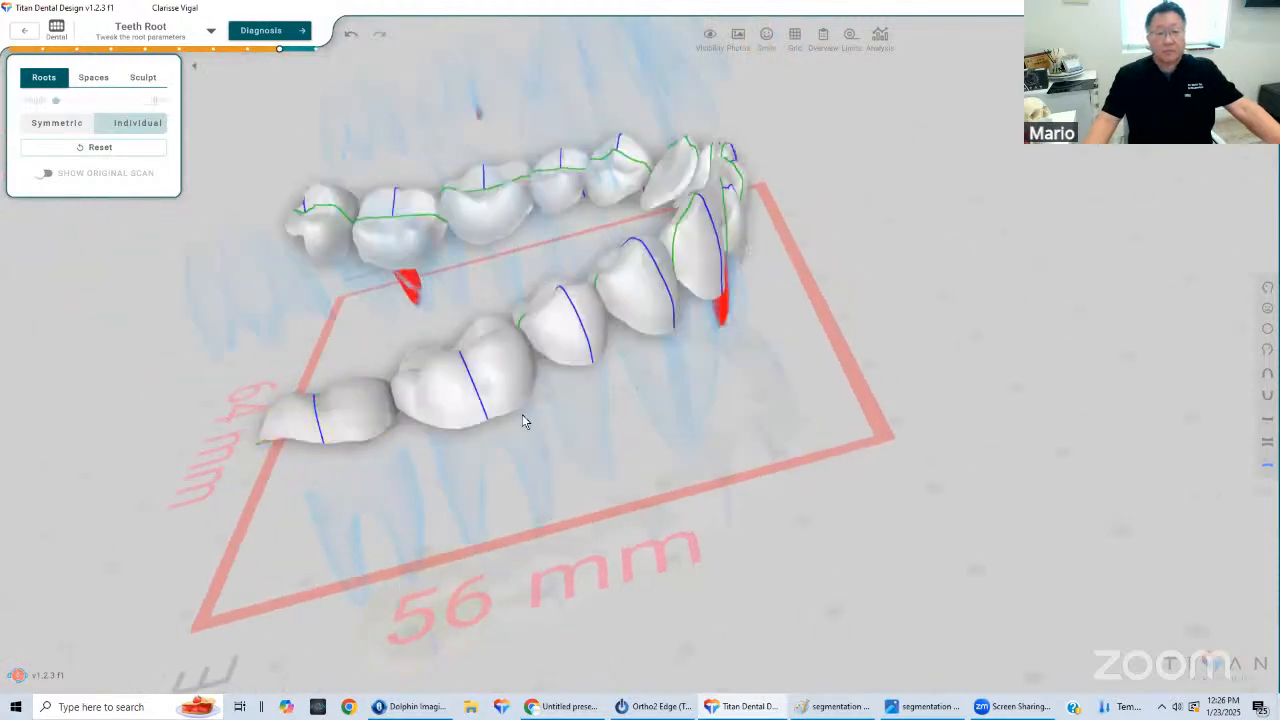
# Examine the lower teeth's root directions and the red-marked root areas from the front
pyautogui.moveTo(523, 423); pyautogui.dragTo(553, 370)
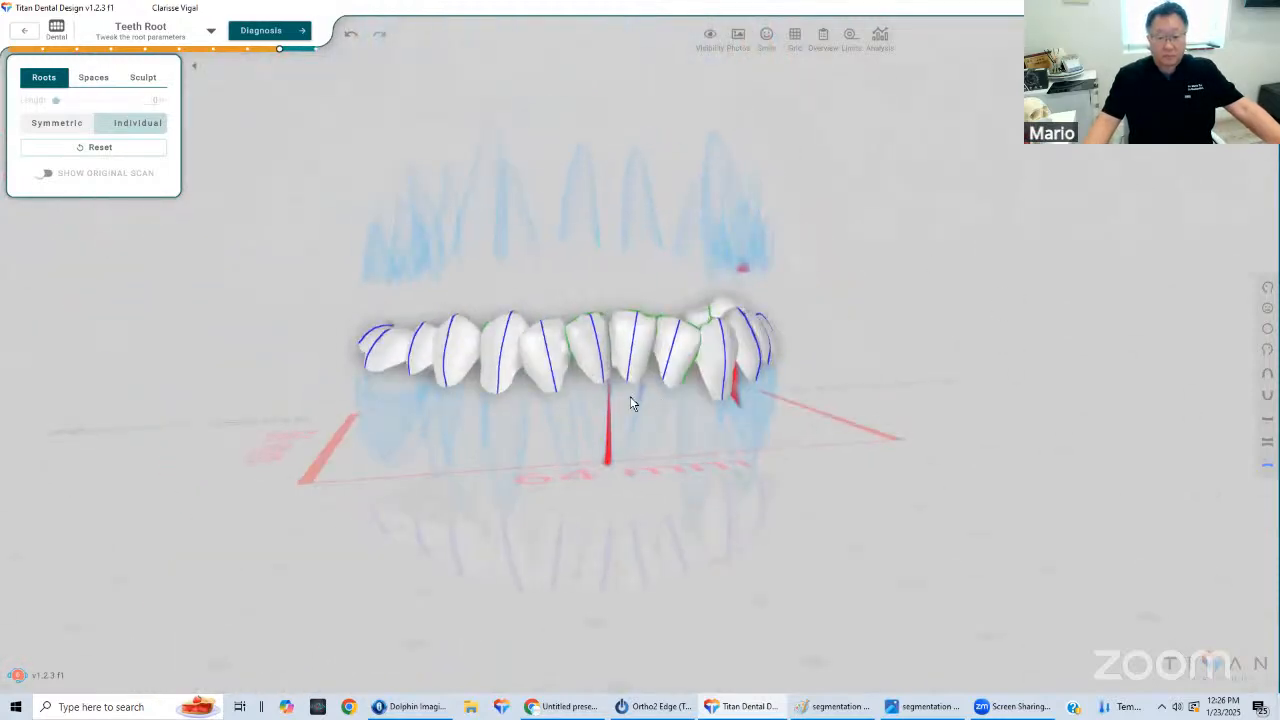
pyautogui.scroll(3, 577, 333)
pyautogui.moveTo(576, 328)
pyautogui.mouseDown()
pyautogui.moveTo(634, 371)
pyautogui.moveTo(566, 446)
pyautogui.mouseUp()
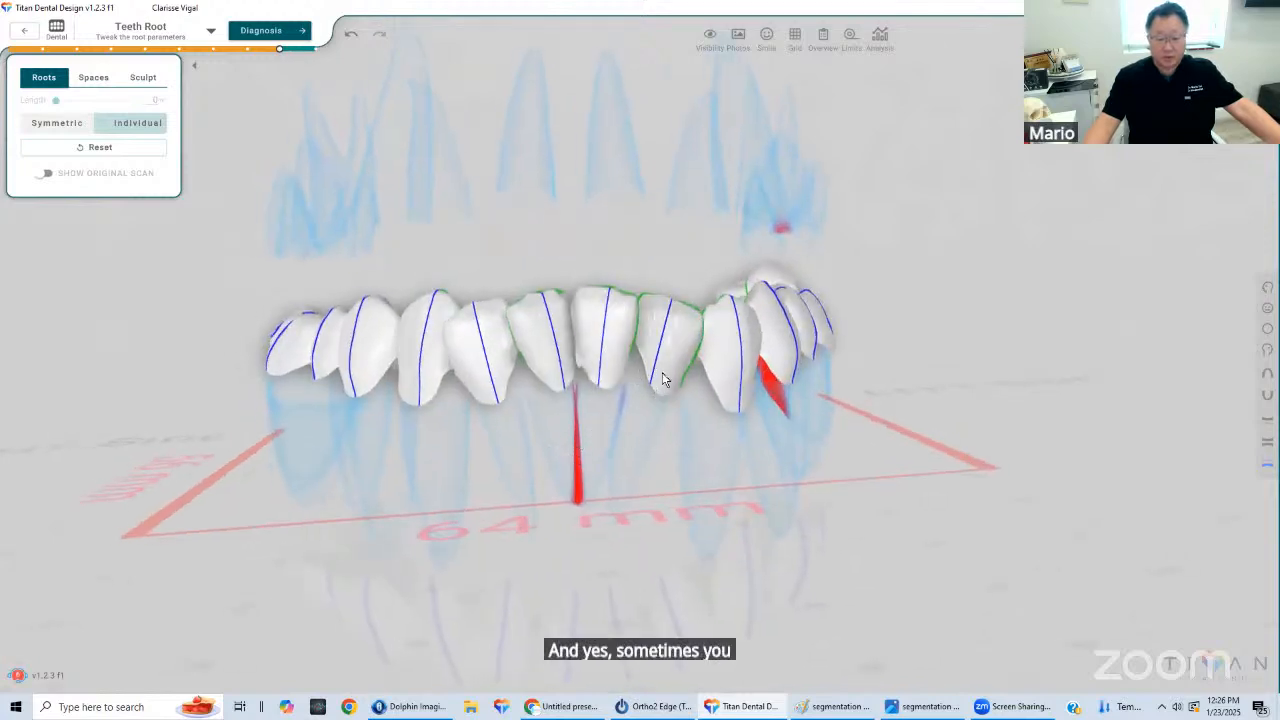
pyautogui.moveTo(662, 372); pyautogui.dragTo(830, 375)
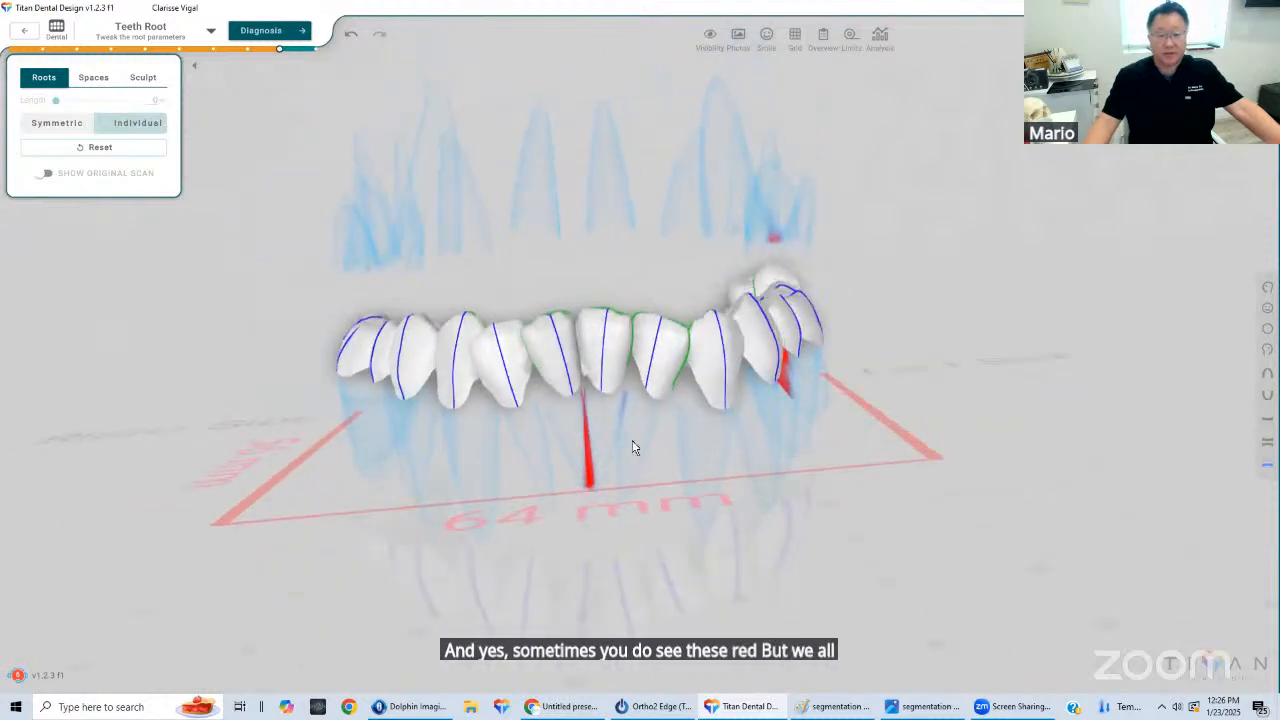
pyautogui.moveTo(629, 438); pyautogui.dragTo(604, 430)
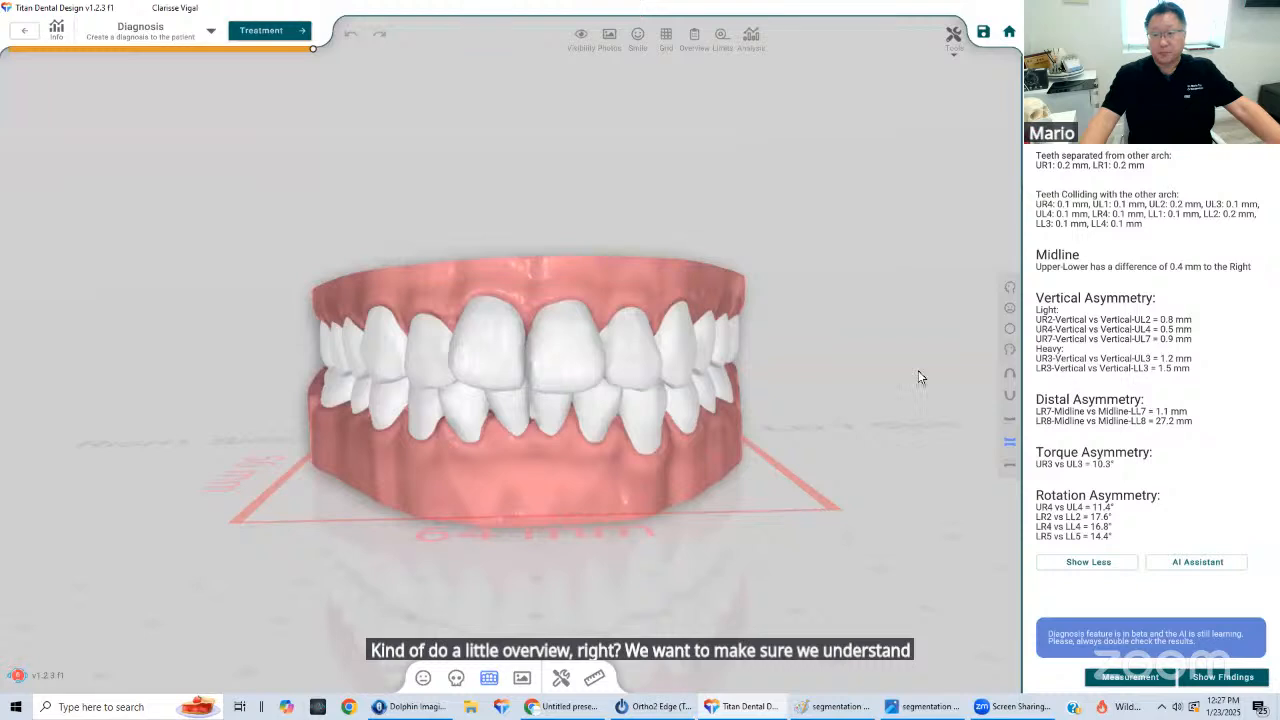
# Examine the spacing and crowding of the upper arch, the lower arch and the bite with both arches shown together
pyautogui.moveTo(698, 380); pyautogui.dragTo(694, 366, button='middle')
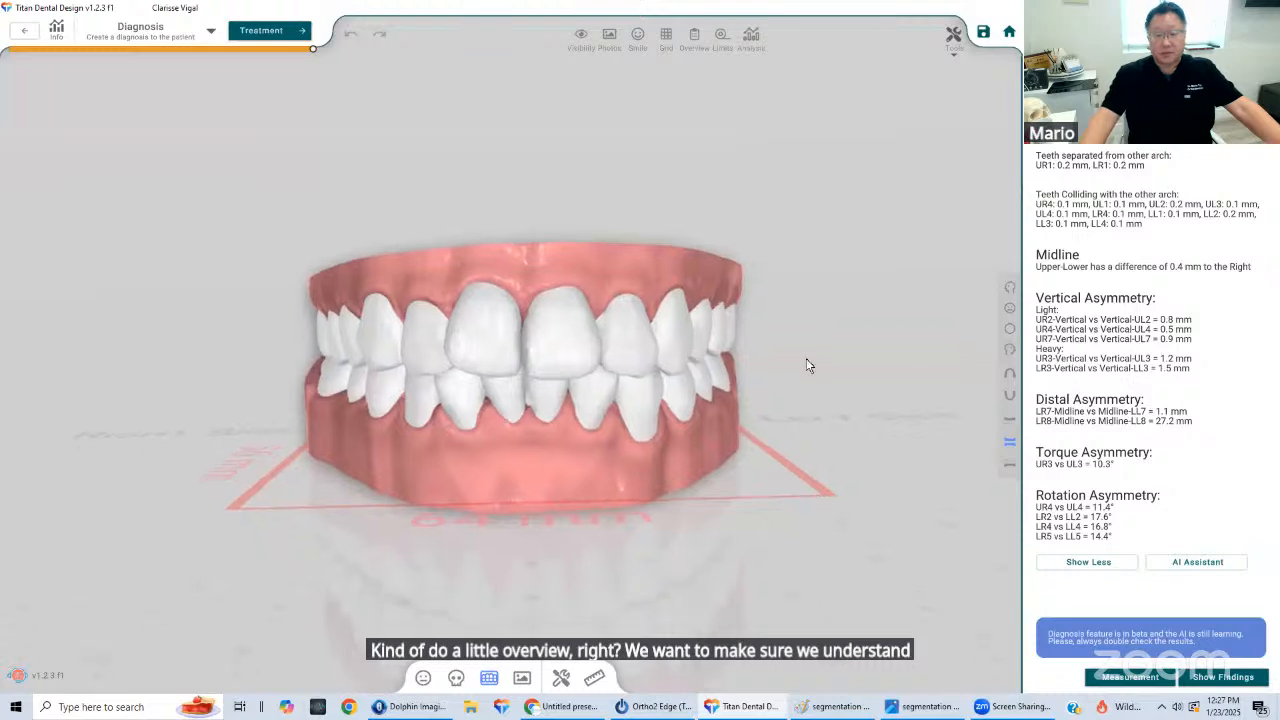
pyautogui.click(1009, 378)
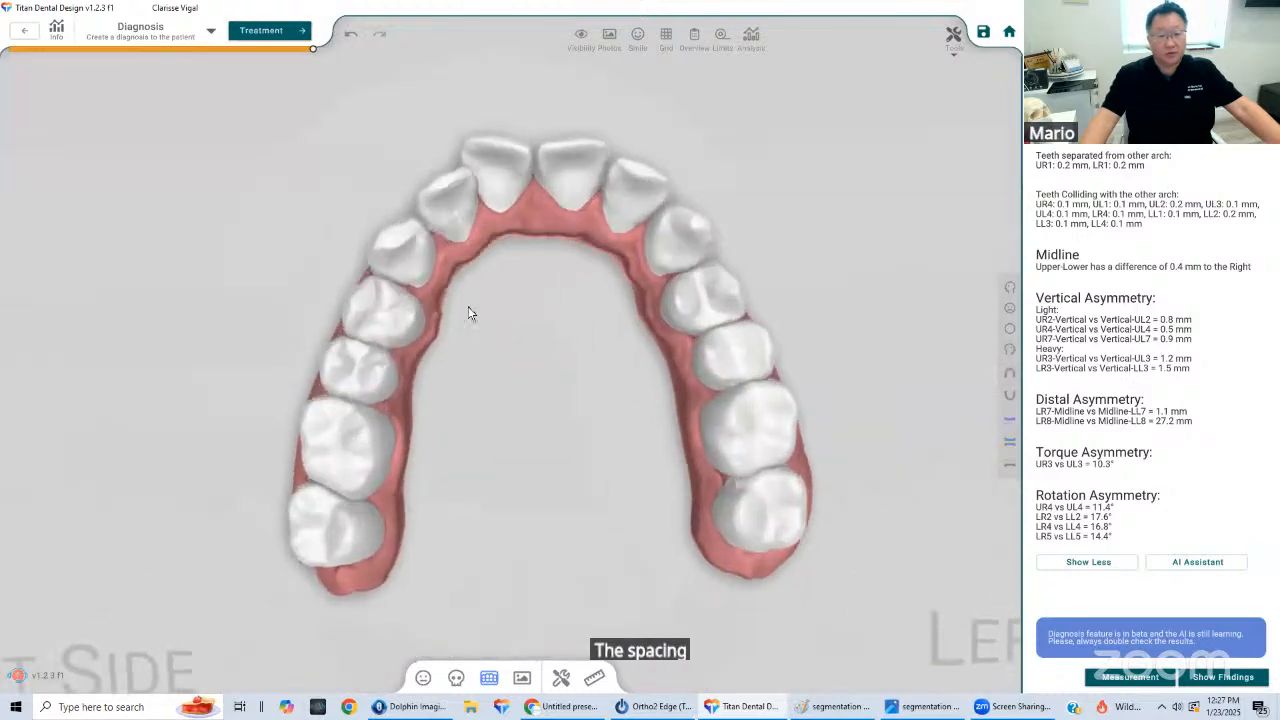
pyautogui.moveTo(554, 224); pyautogui.dragTo(692, 312, button='middle')
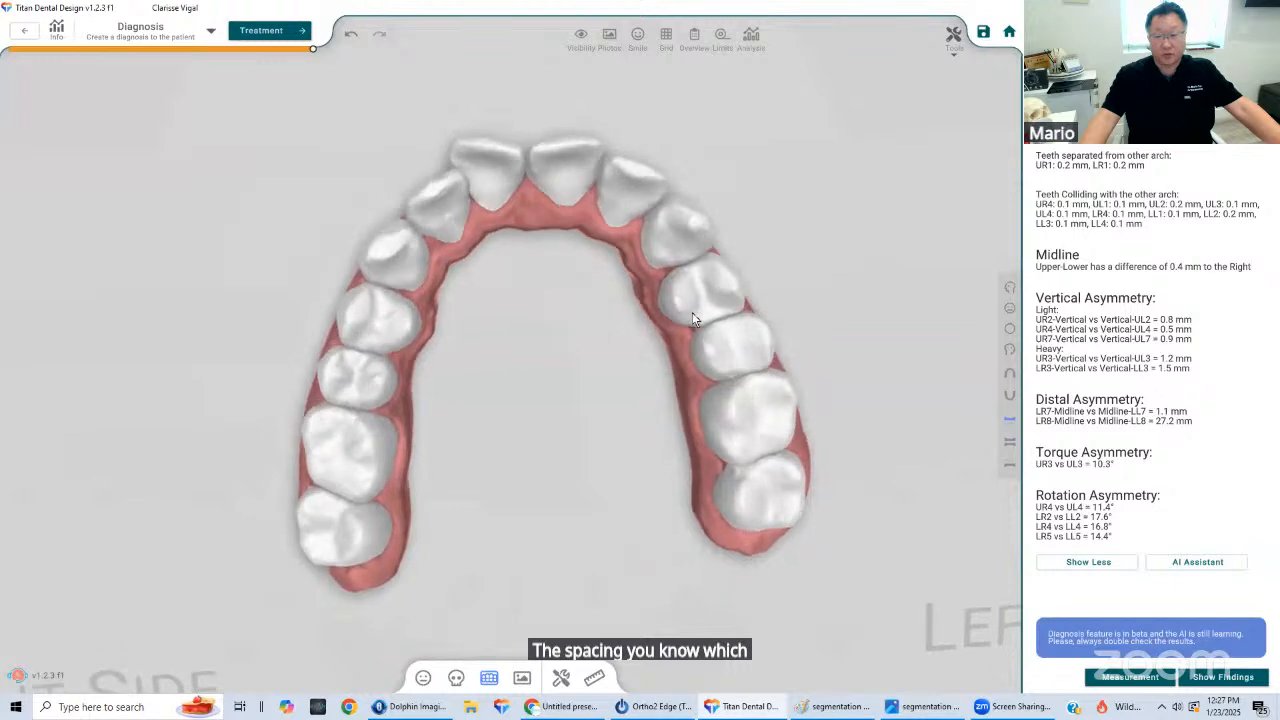
pyautogui.click(1010, 398)
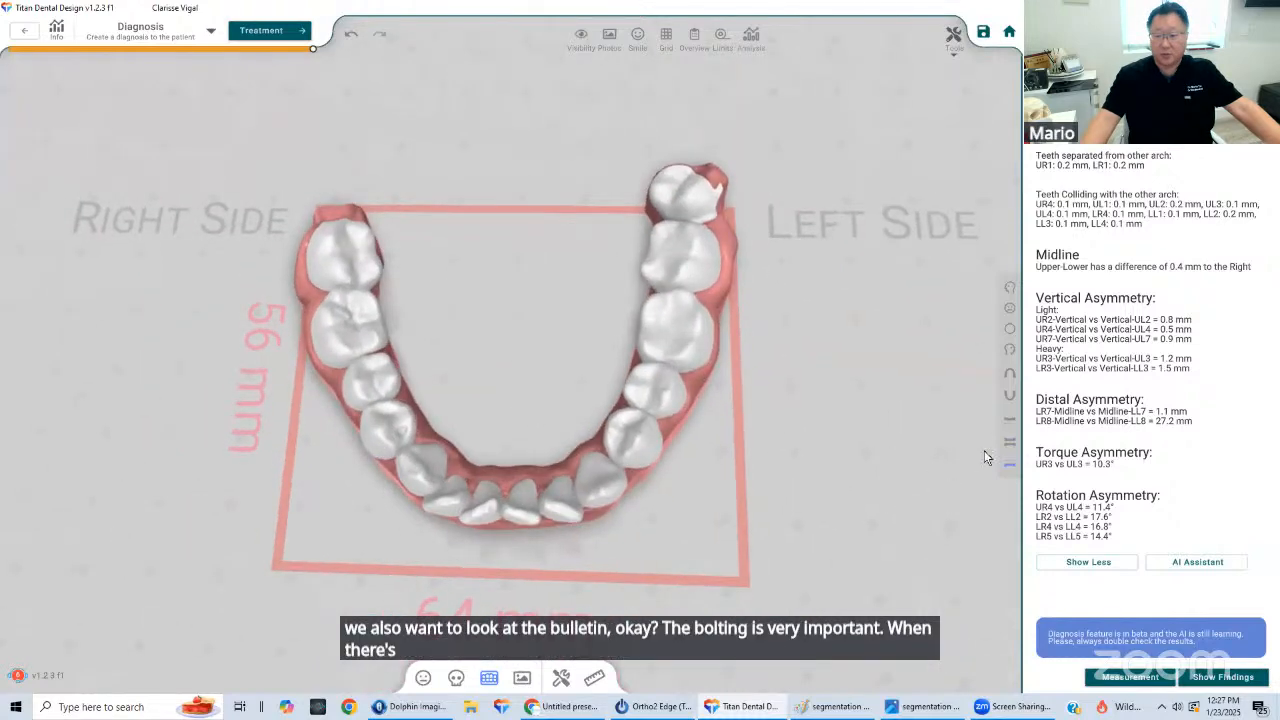
pyautogui.click(1010, 441)
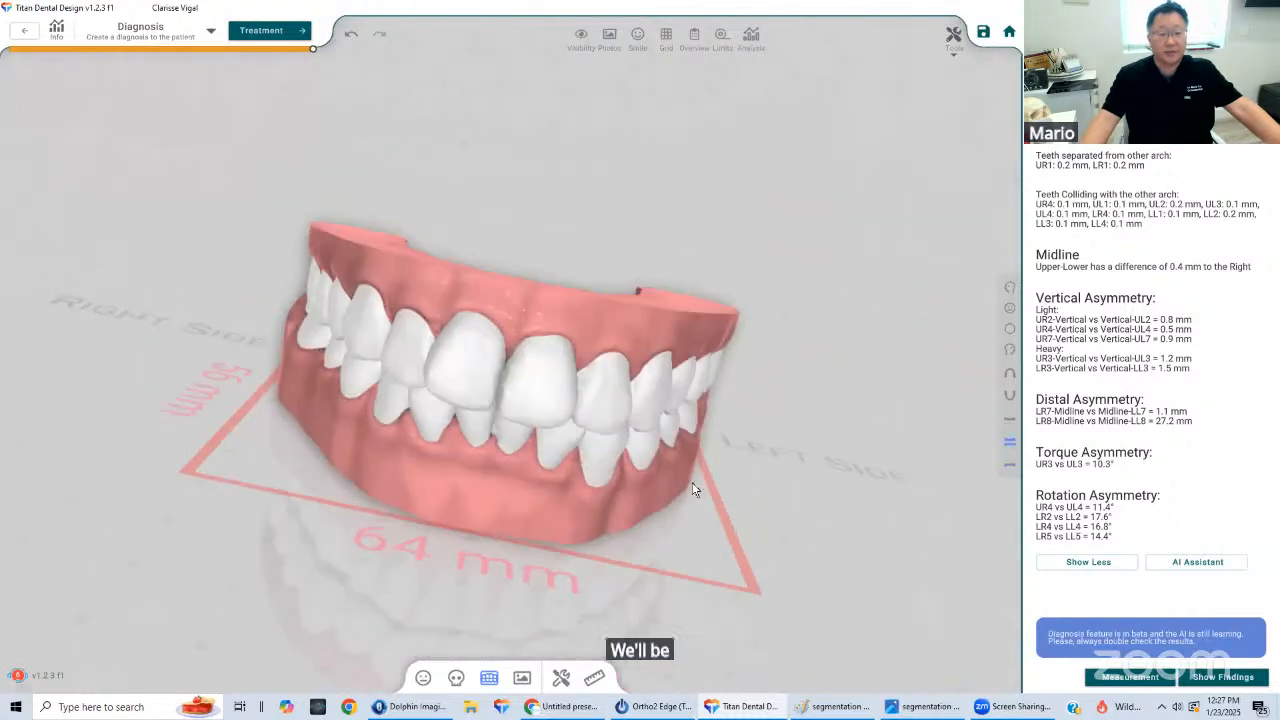
pyautogui.moveTo(808, 384); pyautogui.dragTo(492, 389)
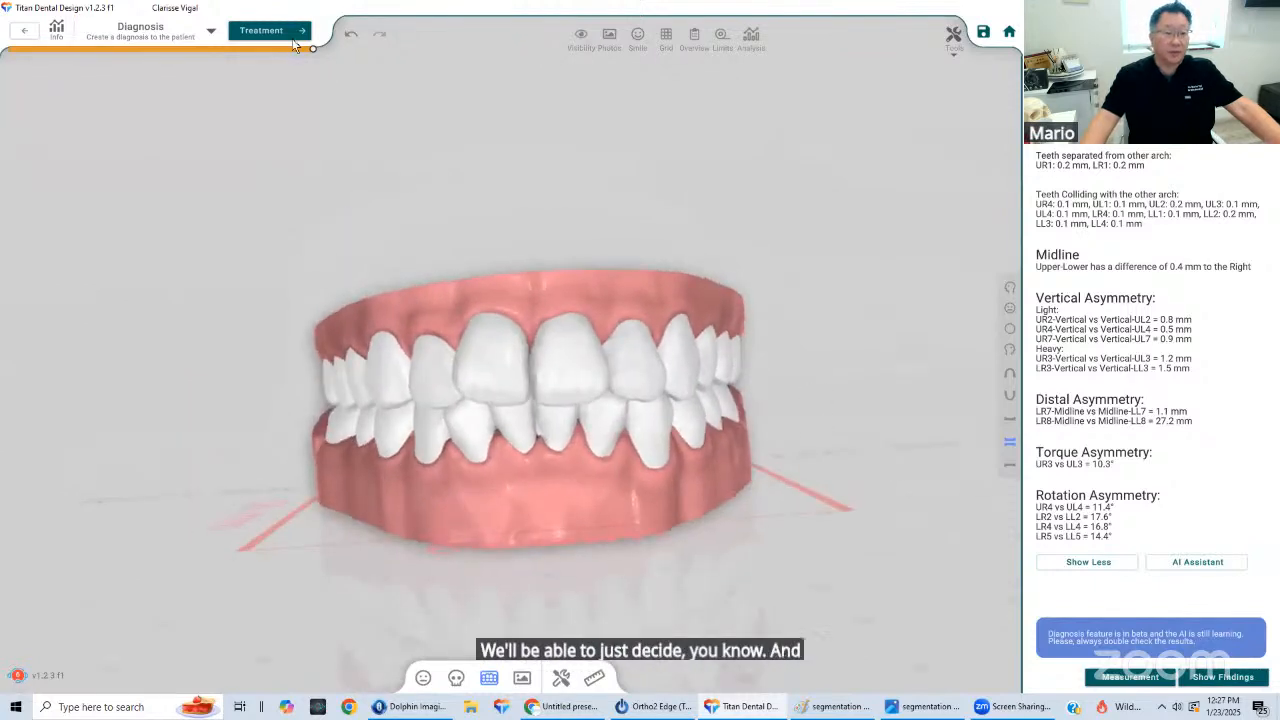
# Proceed to the treatment setup and inspect the upper arch form and the lower incisors' crowding from the front and occlusal views
pyautogui.click(265, 30)
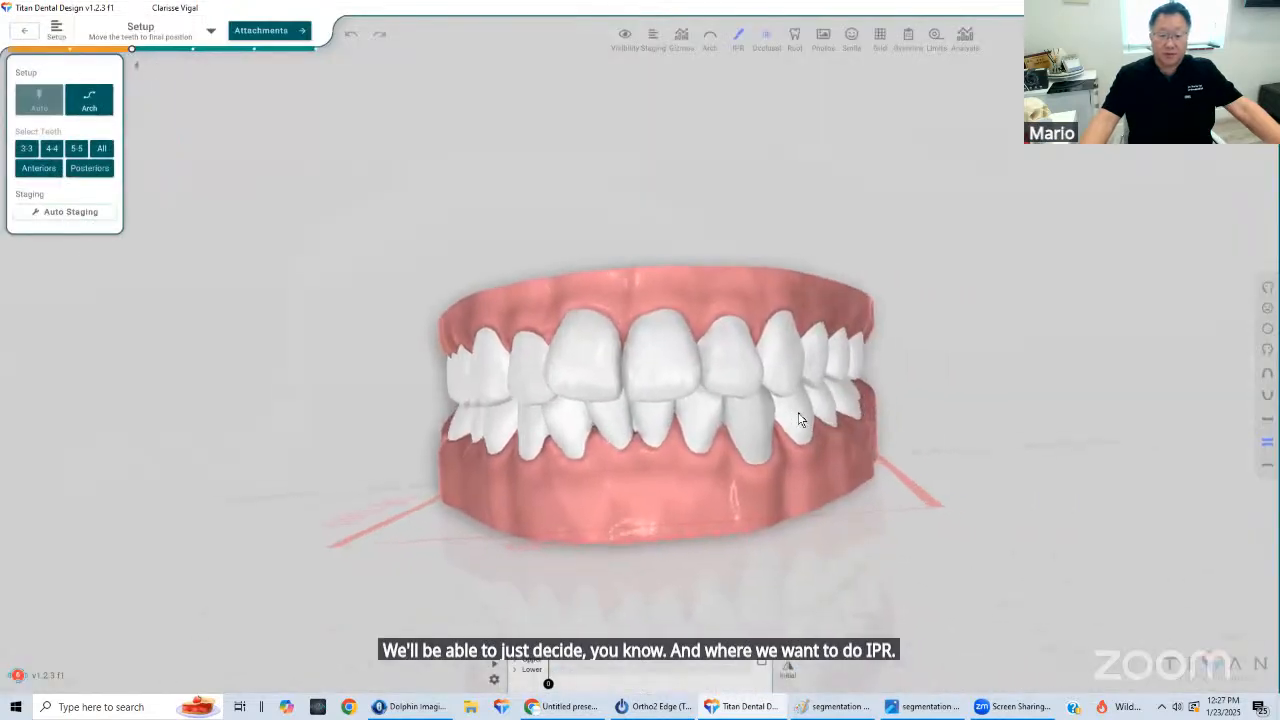
pyautogui.click(596, 398)
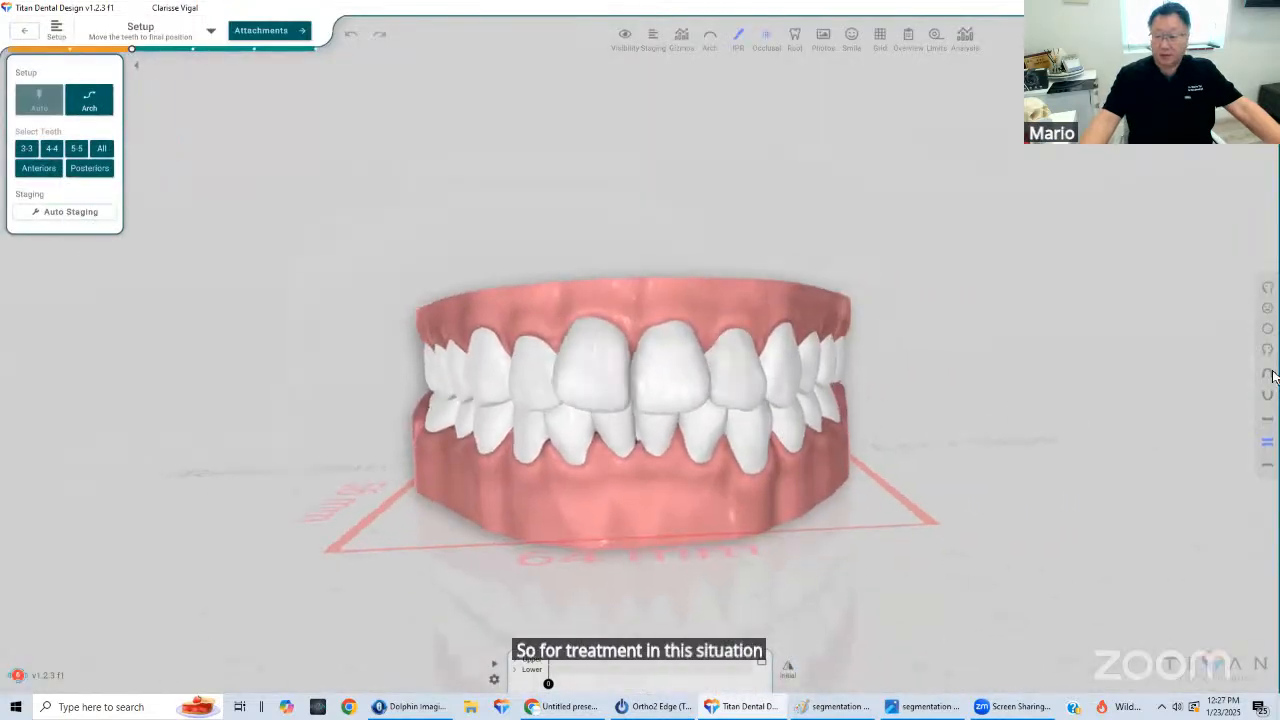
pyautogui.click(1267, 373)
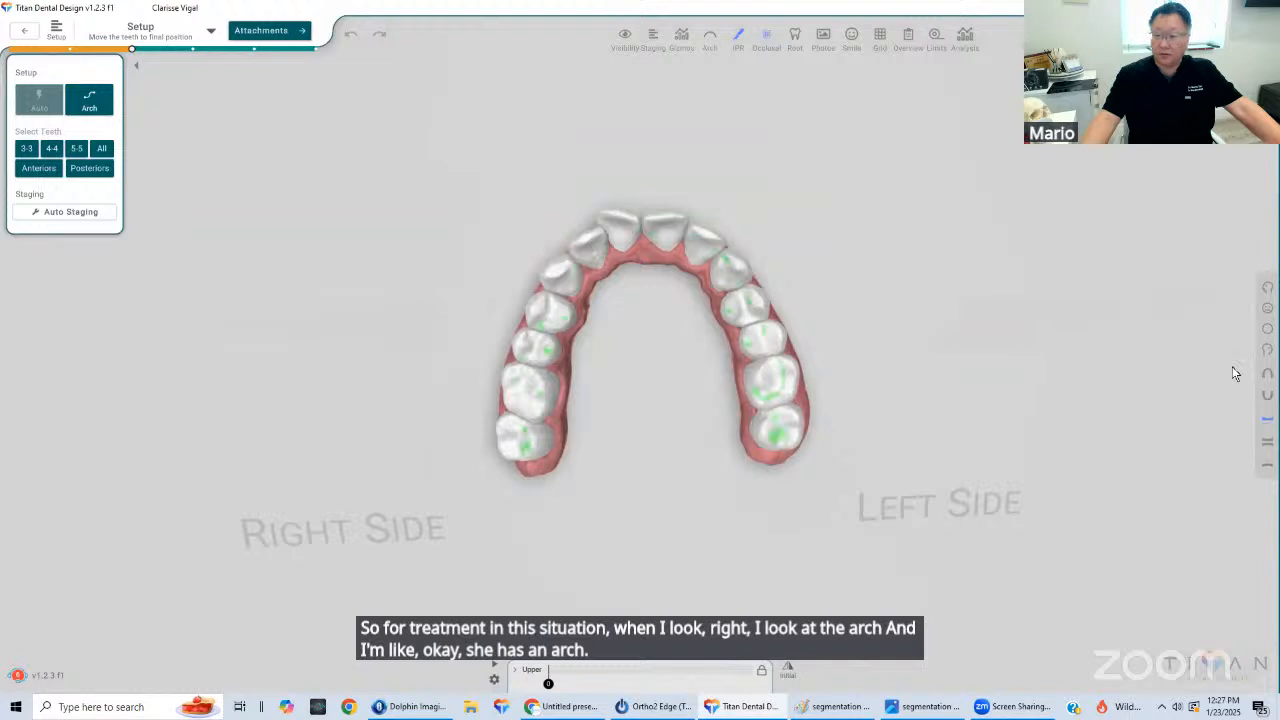
pyautogui.click(1267, 395)
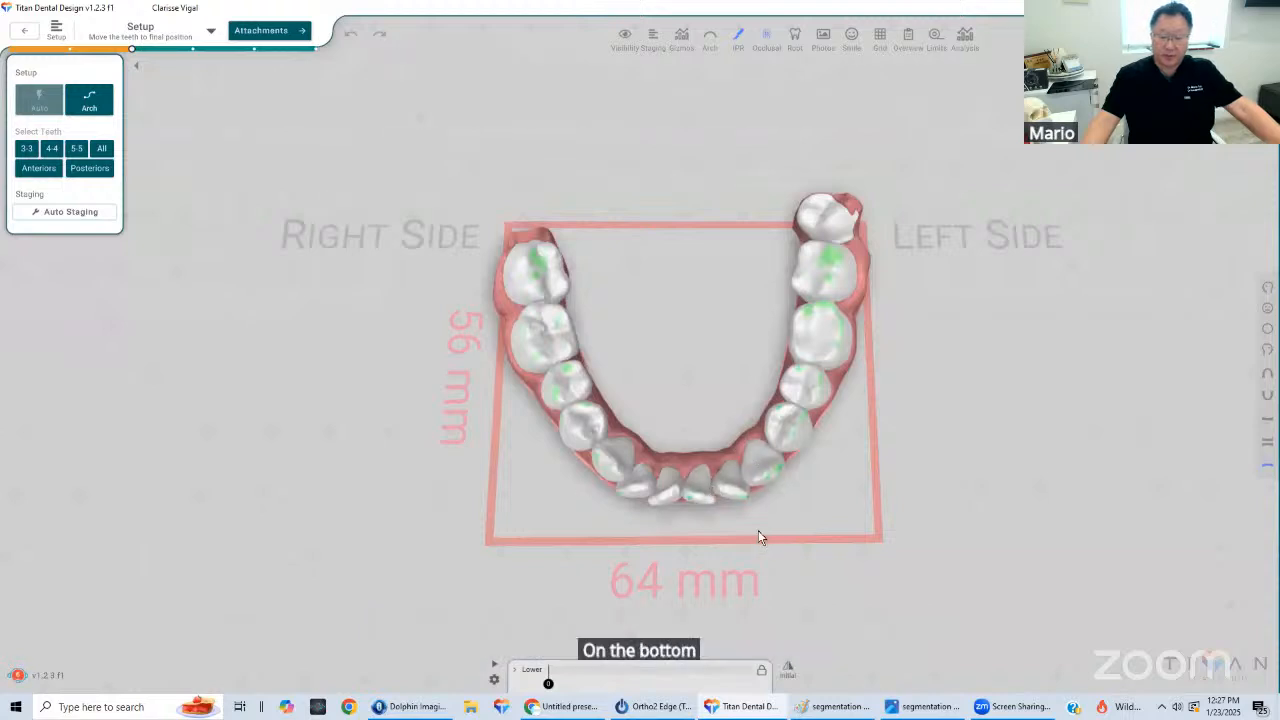
pyautogui.moveTo(708, 396); pyautogui.dragTo(740, 436)
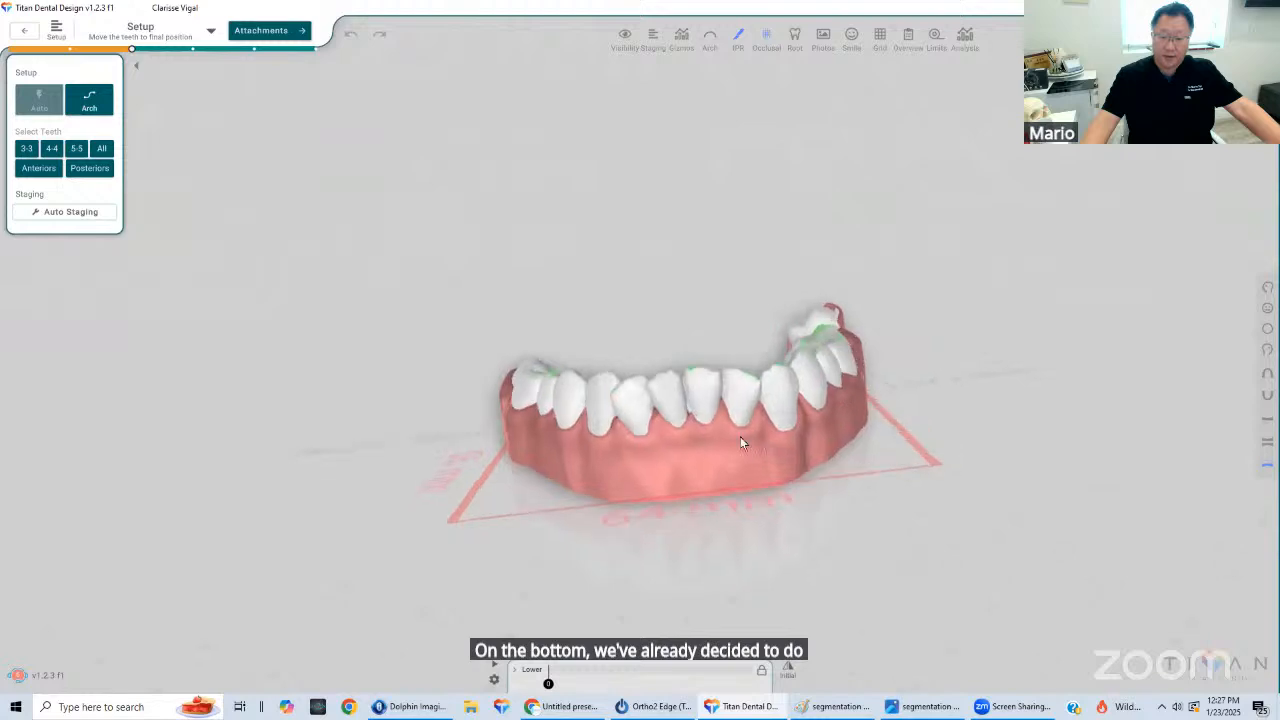
pyautogui.scroll(4, 736, 436)
pyautogui.moveTo(664, 406); pyautogui.dragTo(806, 360)
pyautogui.moveTo(884, 358); pyautogui.dragTo(692, 494)
pyautogui.scroll(2, 678, 442)
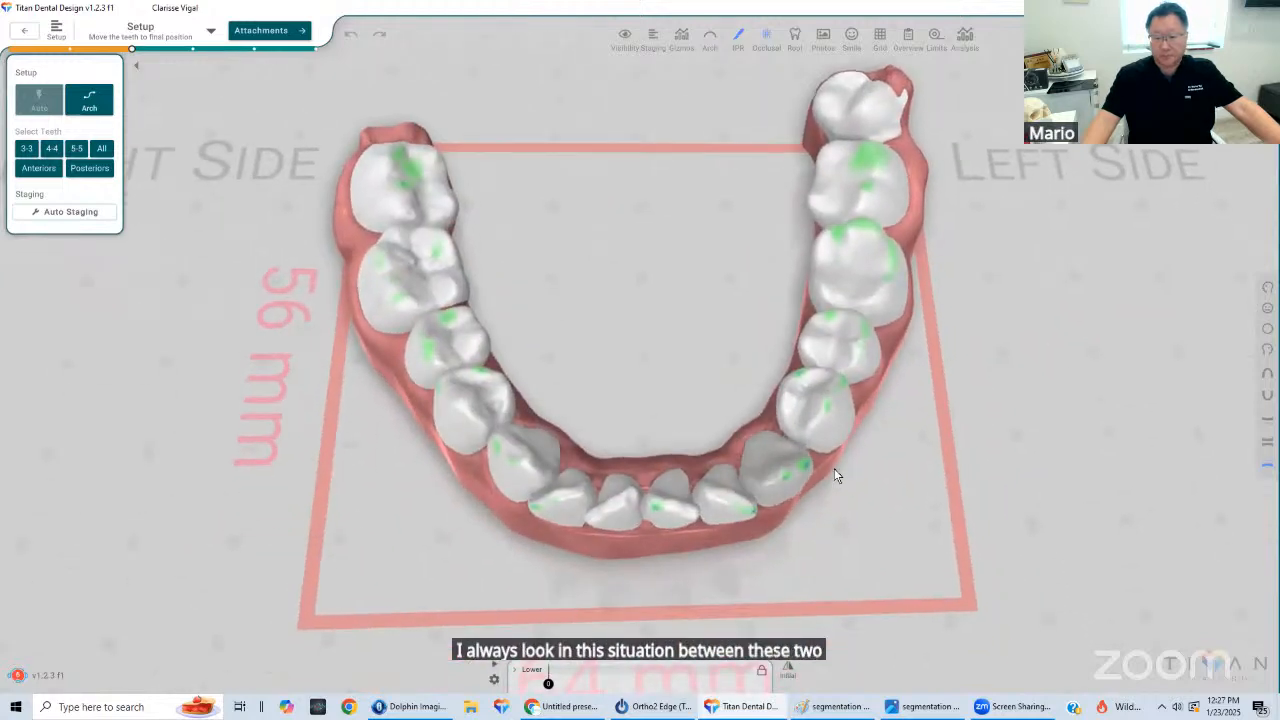
# Extract the lower left central incisor from the setup
pyautogui.click(672, 506)
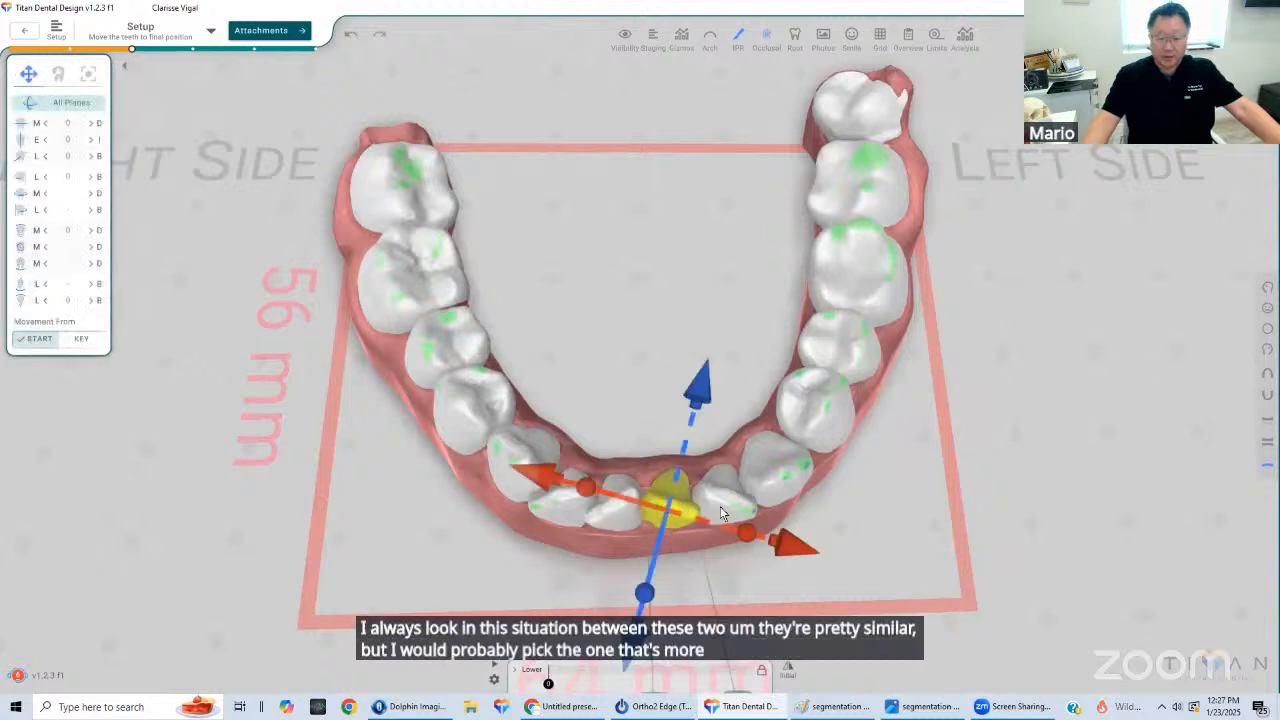
pyautogui.moveTo(832, 574); pyautogui.dragTo(816, 562, button='middle')
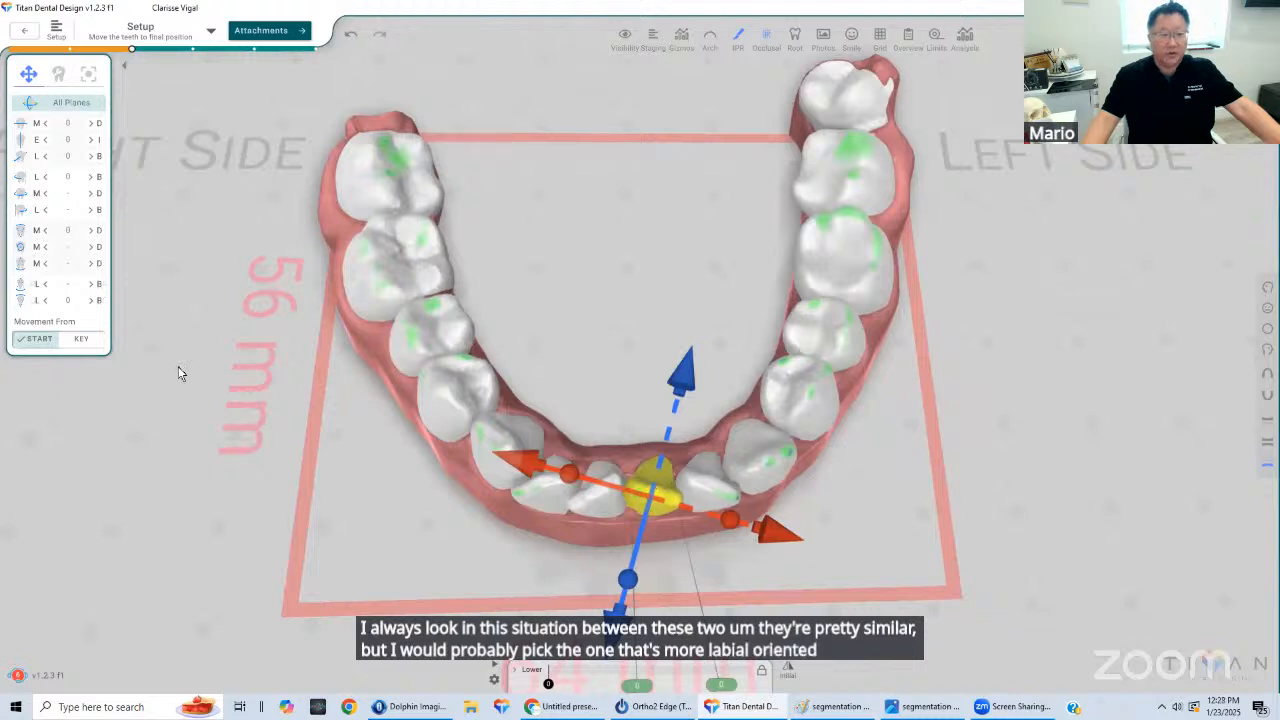
pyautogui.click(88, 73)
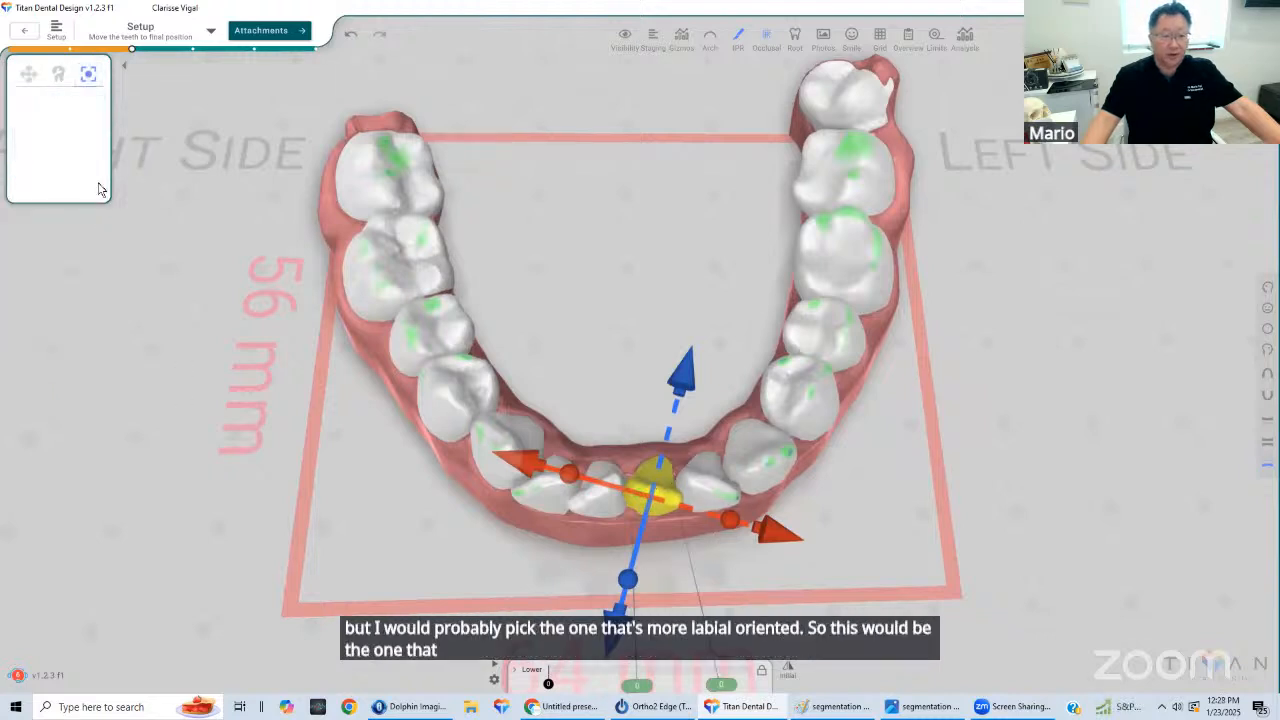
pyautogui.click(604, 390)
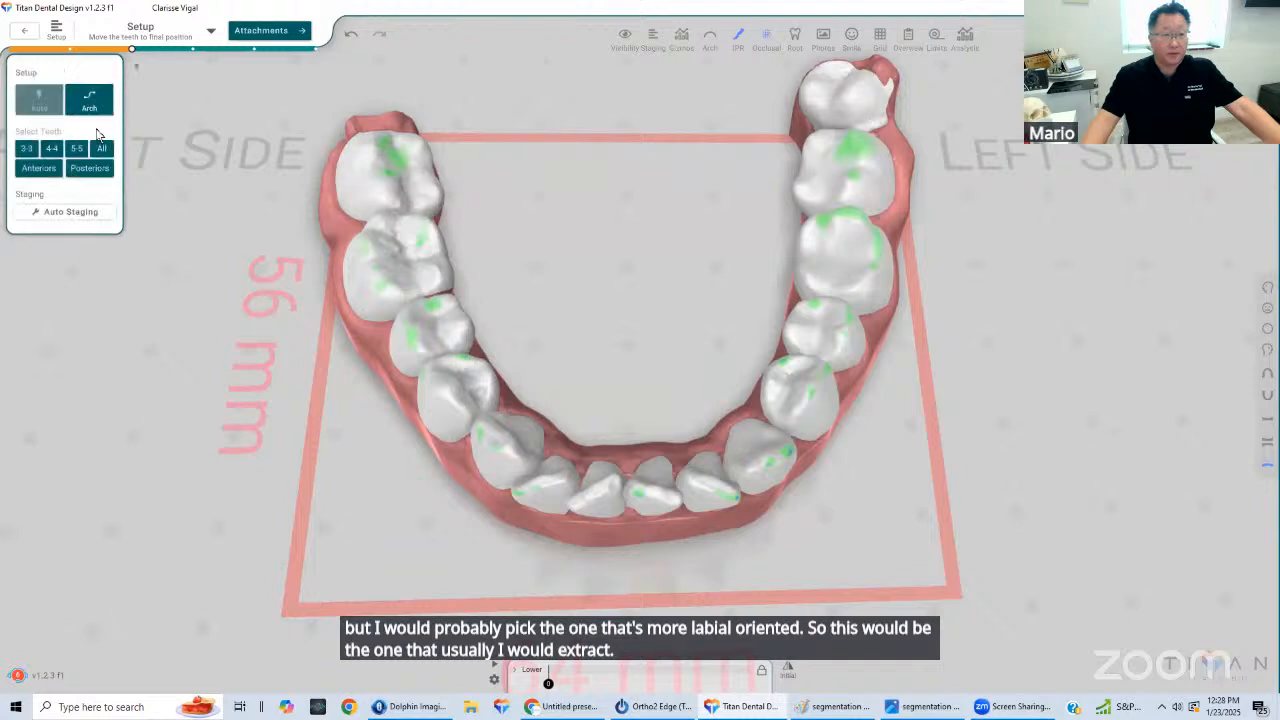
pyautogui.click(666, 460)
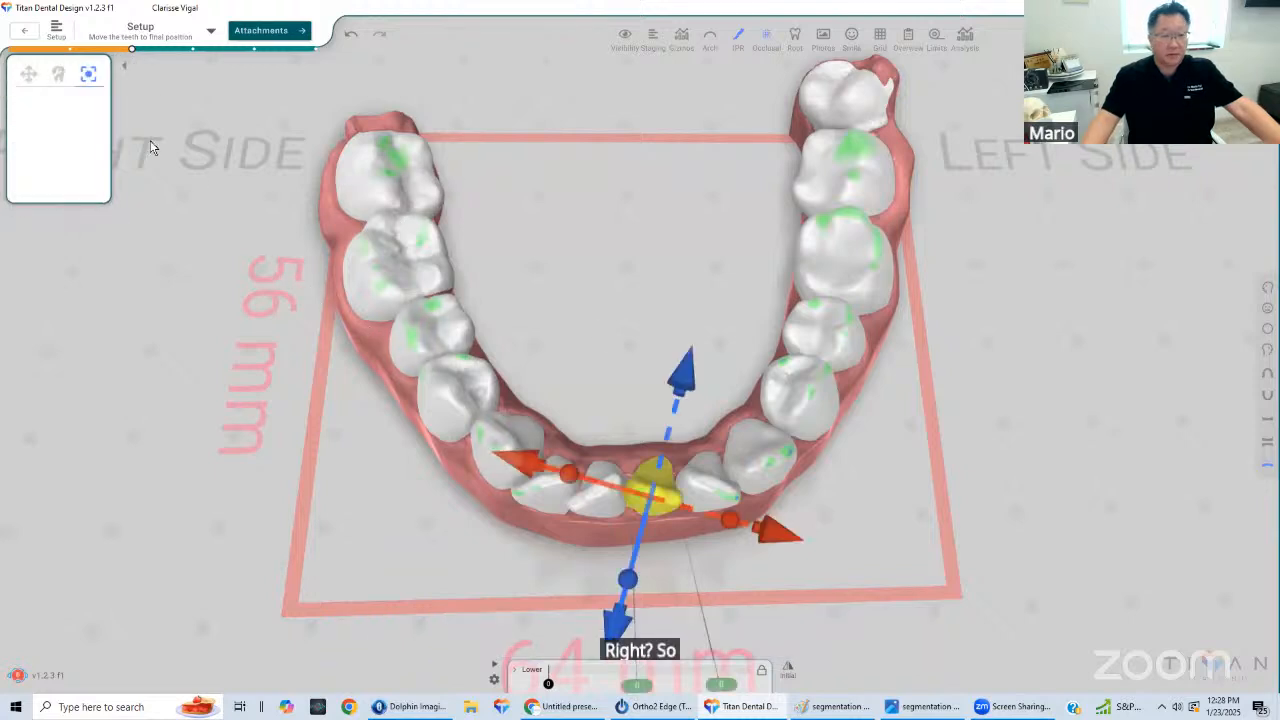
pyautogui.click(59, 74)
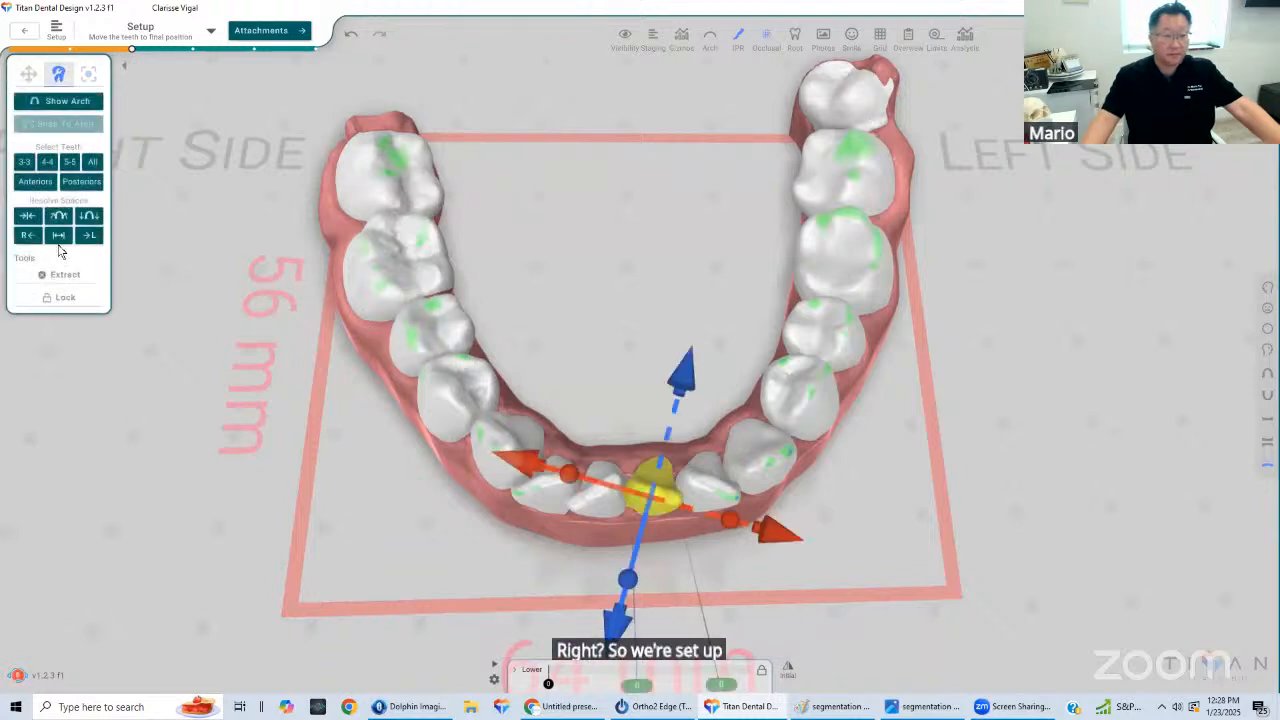
pyautogui.click(62, 274)
pyautogui.click(642, 337)
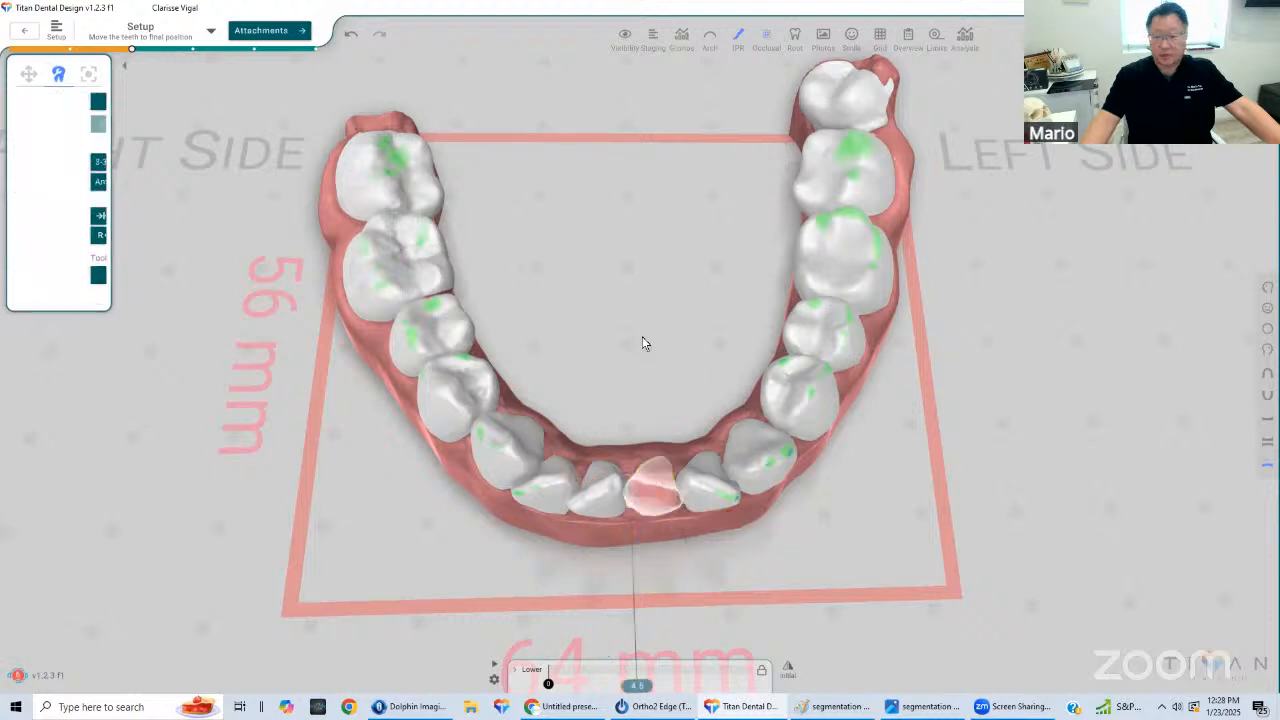
# Compare the remaining lower right central incisor's position with the upper midline, viewing both arches and the lower arch alone
pyautogui.click(1266, 441)
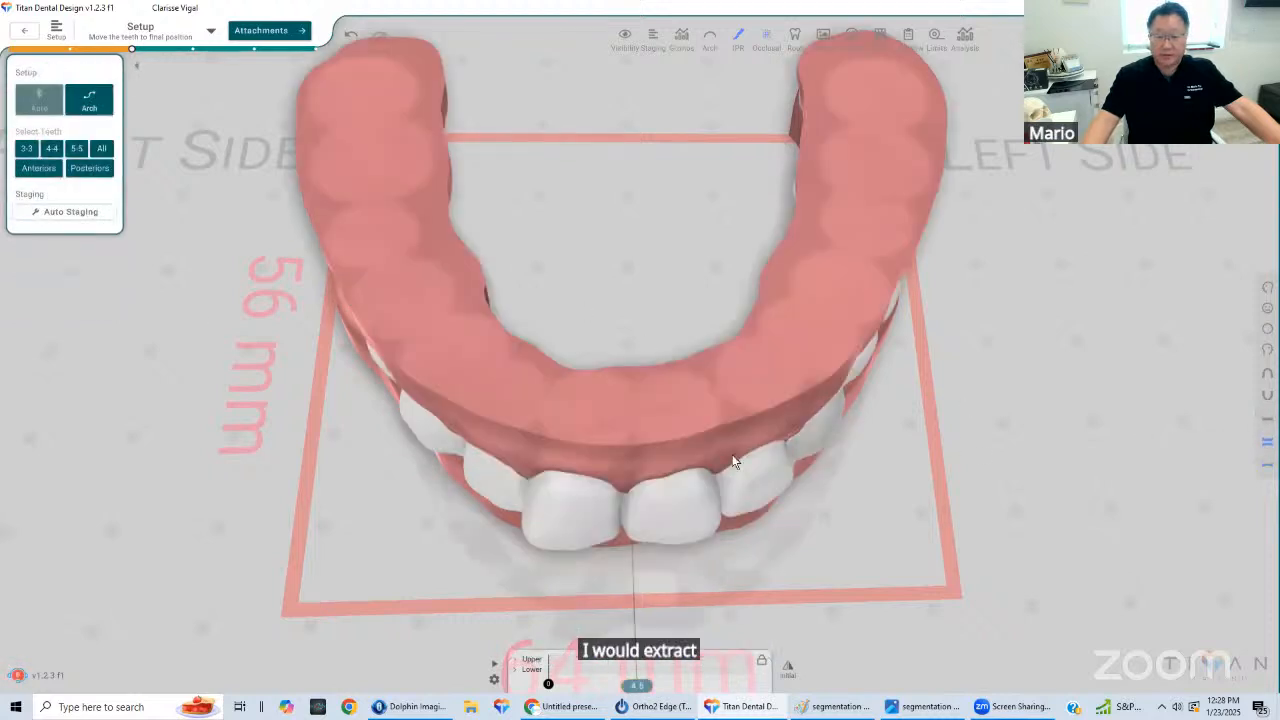
pyautogui.moveTo(646, 328); pyautogui.dragTo(614, 288)
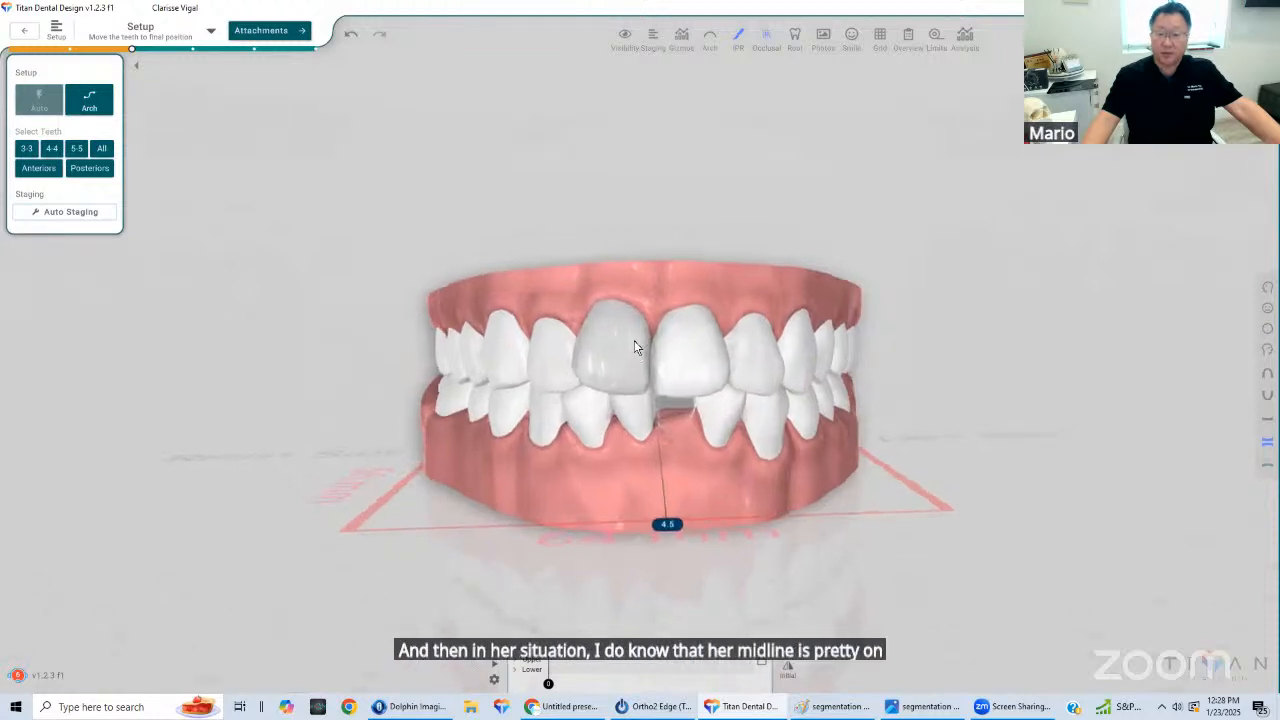
pyautogui.moveTo(662, 359)
pyautogui.mouseDown()
pyautogui.moveTo(658, 382)
pyautogui.moveTo(656, 362)
pyautogui.mouseUp()
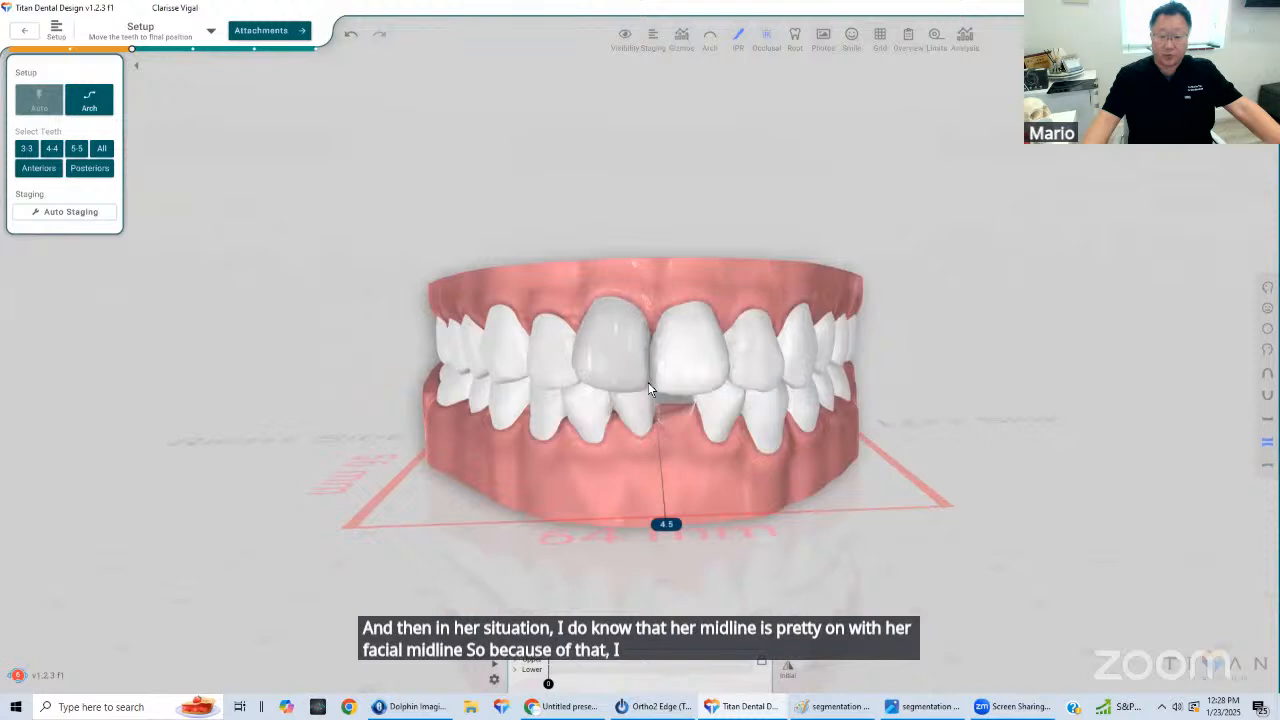
pyautogui.click(636, 408)
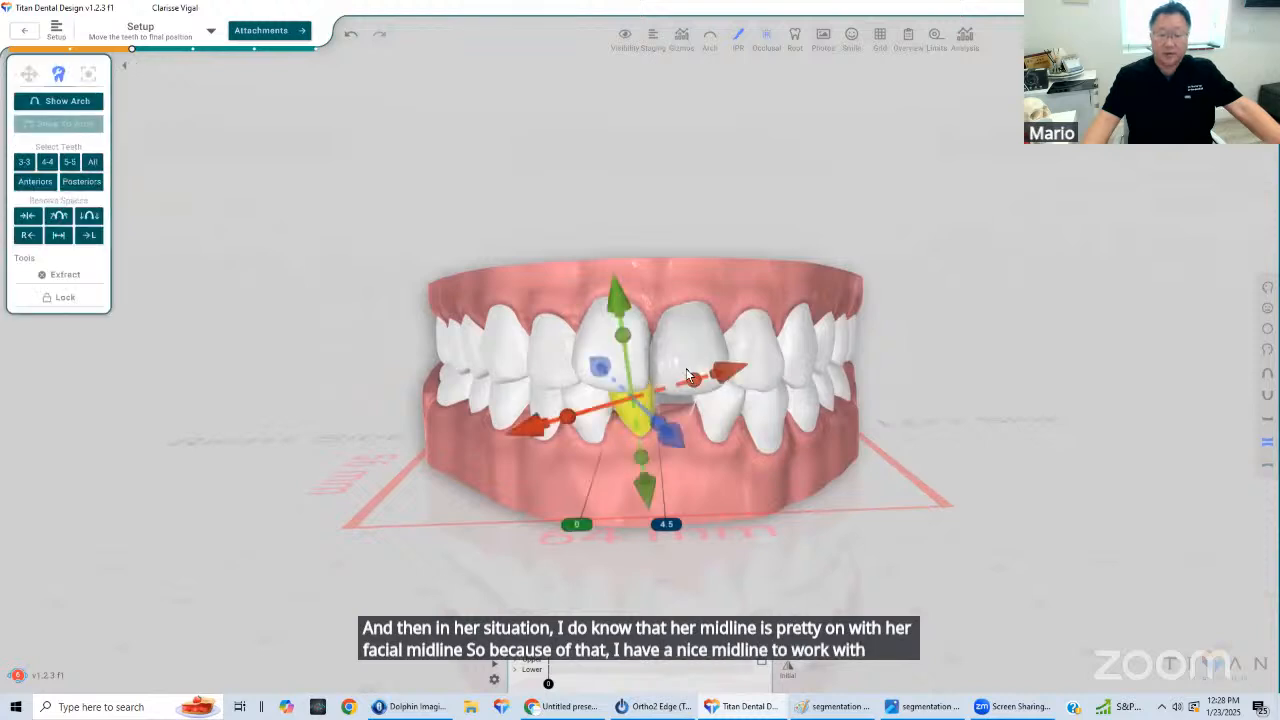
pyautogui.click(1266, 396)
pyautogui.moveTo(680, 486); pyautogui.dragTo(646, 330)
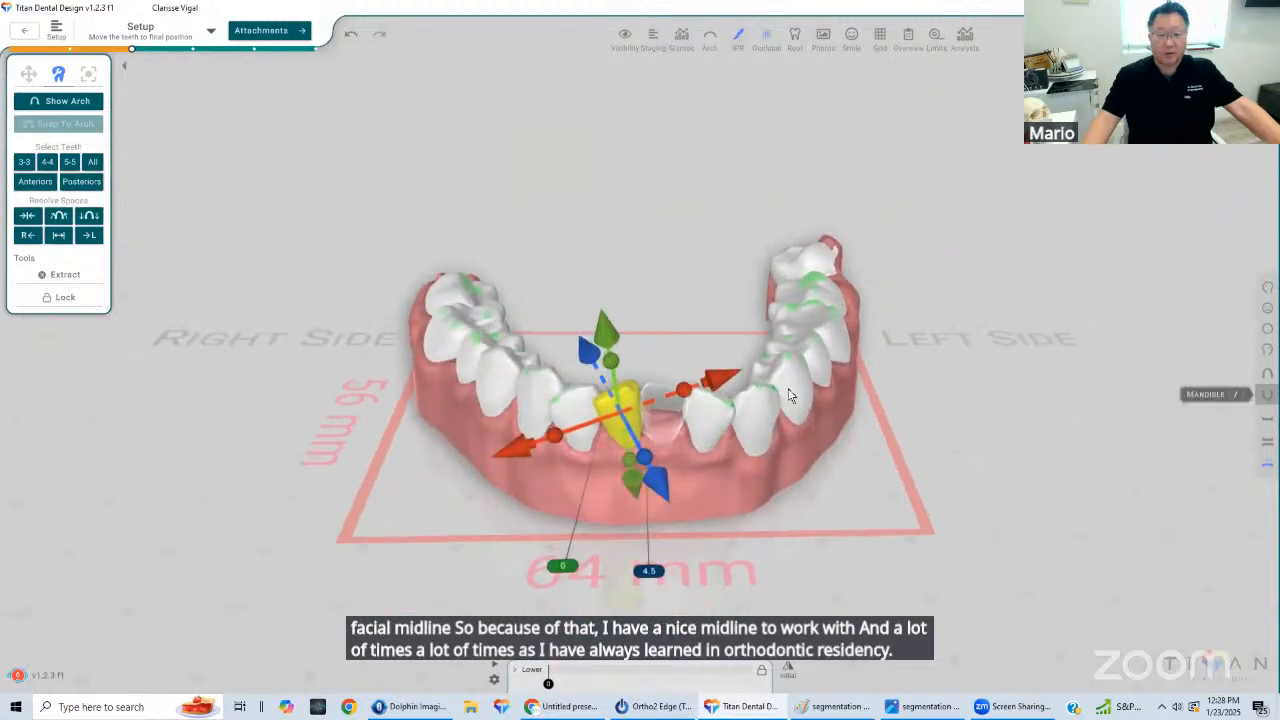
pyautogui.click(1265, 397)
pyautogui.click(1265, 447)
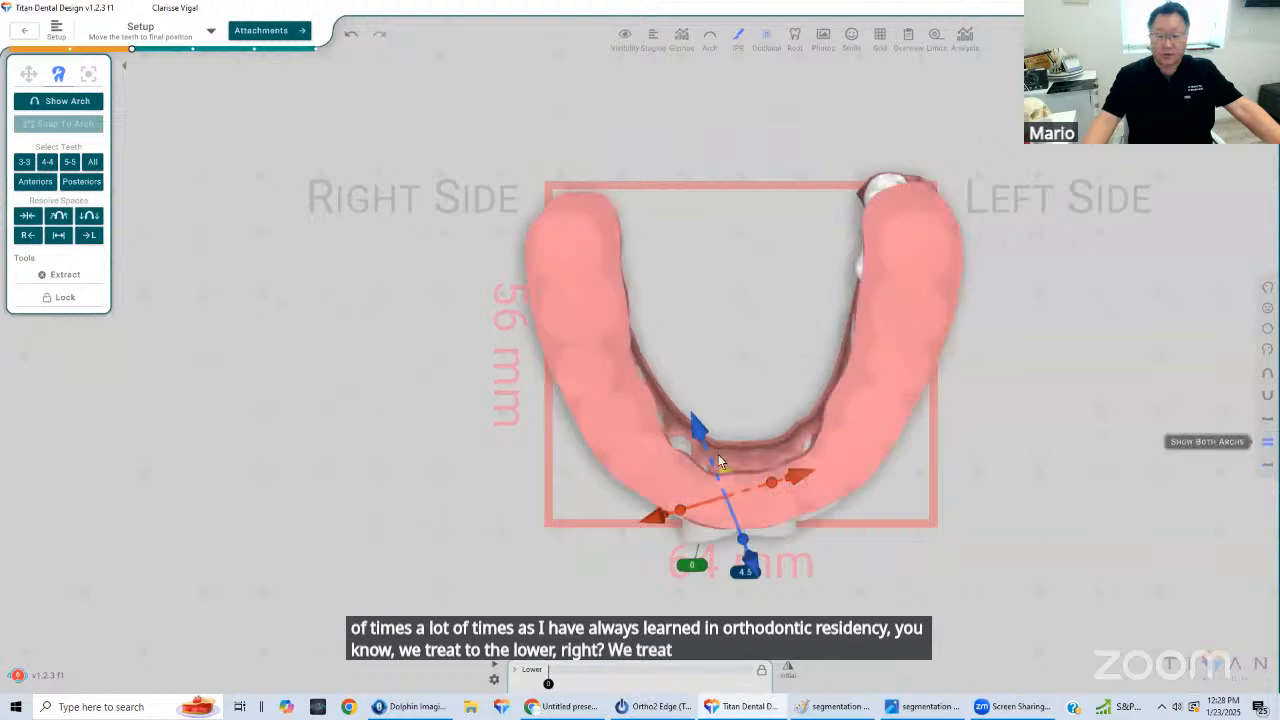
pyautogui.moveTo(676, 482); pyautogui.dragTo(644, 462)
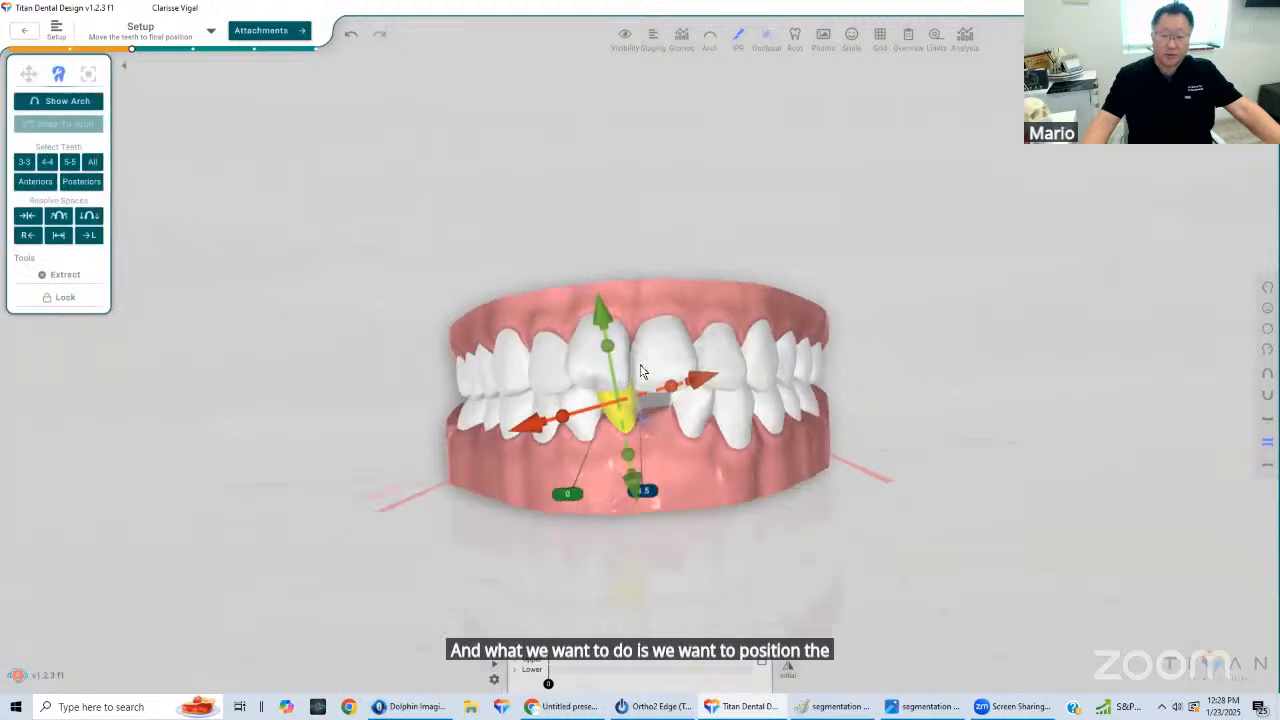
# Upright the lower right central incisor under the upper midline, leaving gaps of about 1.2 mm and 3 mm beside it
pyautogui.moveTo(608, 344); pyautogui.dragTo(636, 347)
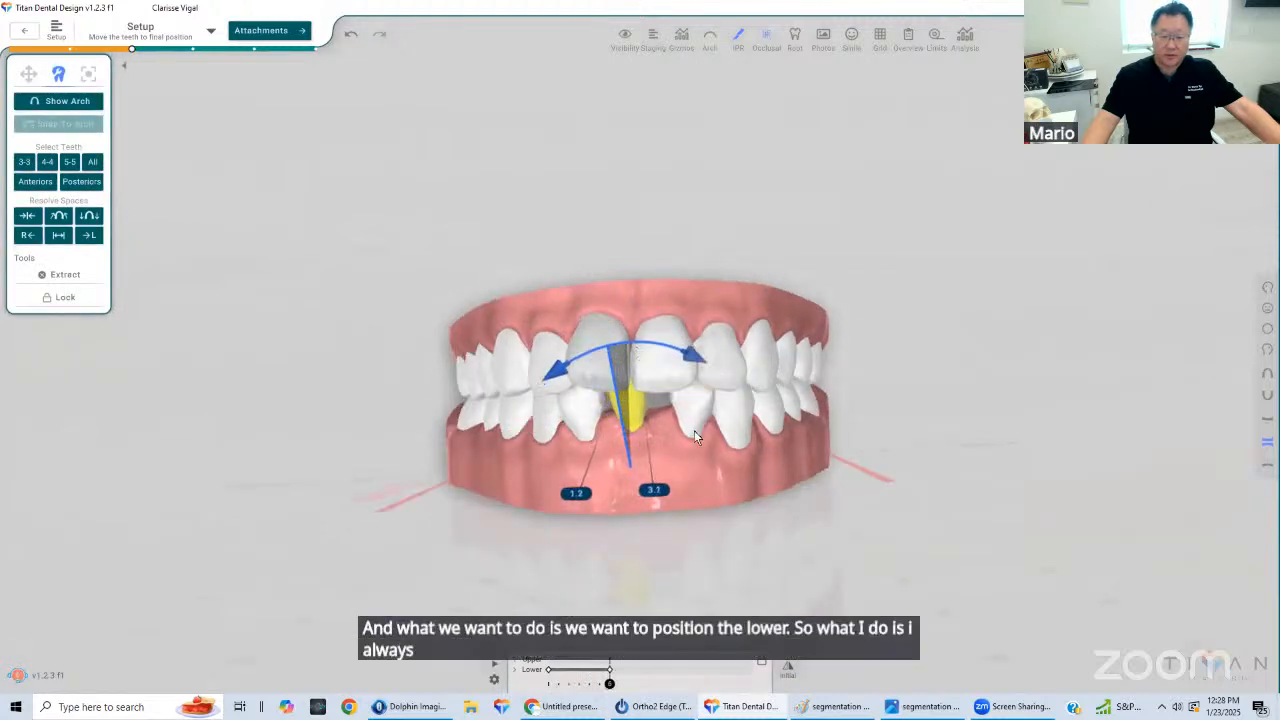
pyautogui.click(704, 482)
pyautogui.moveTo(706, 478); pyautogui.dragTo(694, 360)
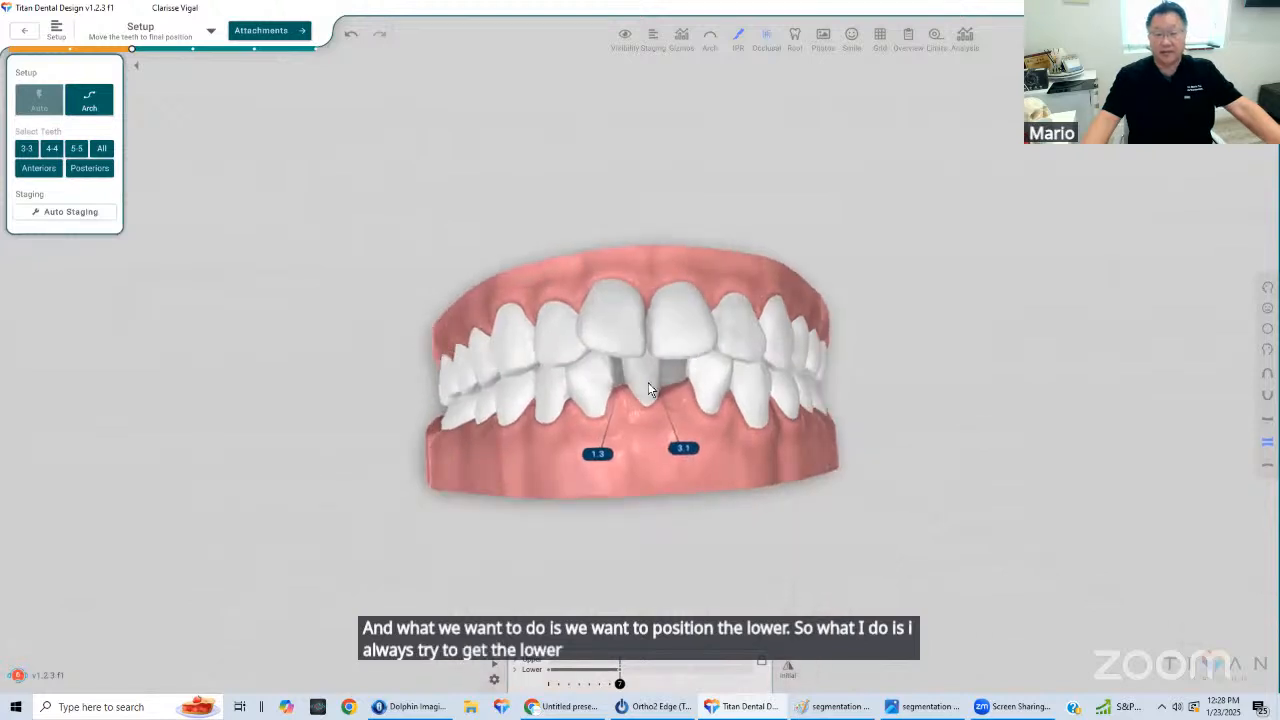
pyautogui.moveTo(678, 360); pyautogui.dragTo(640, 398)
pyautogui.click(632, 372)
pyautogui.moveTo(624, 276); pyautogui.dragTo(631, 278)
pyautogui.click(1052, 401)
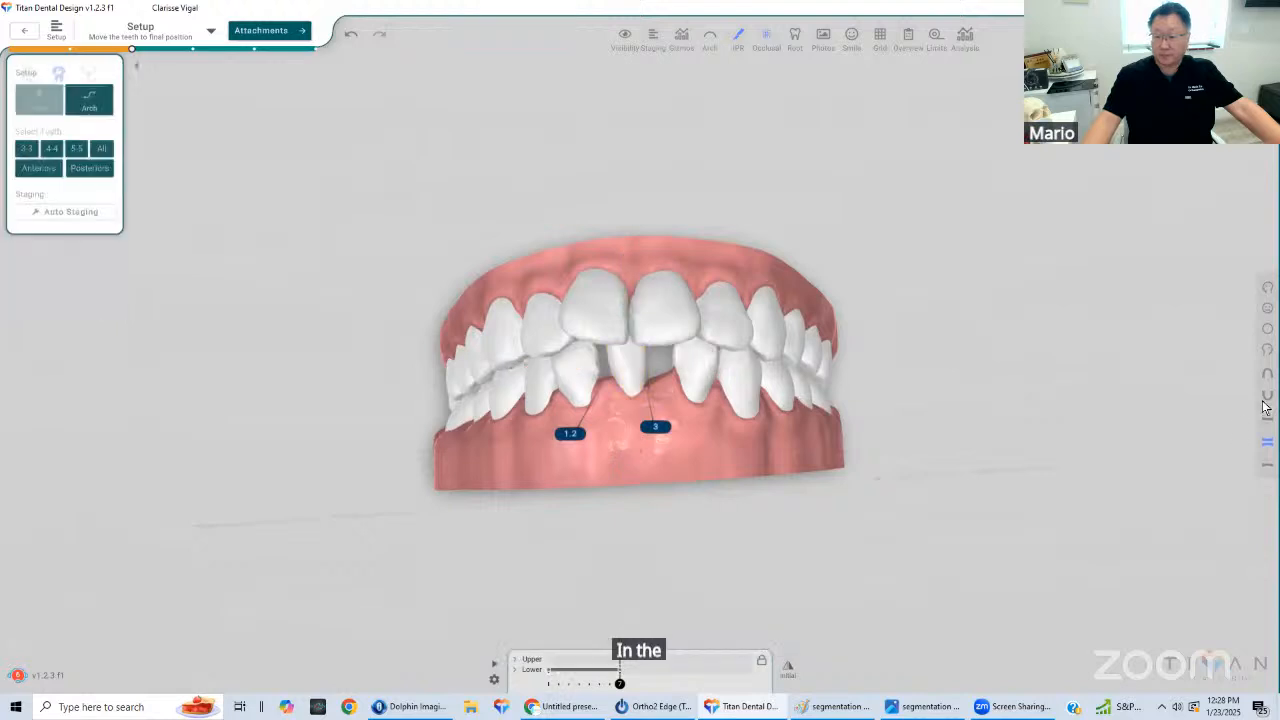
# Rotate the lower right central incisor along the arch and shift it toward the extraction space, leaving gaps of about 1.5 mm and 2.2 mm
pyautogui.scroll(3, 686, 517)
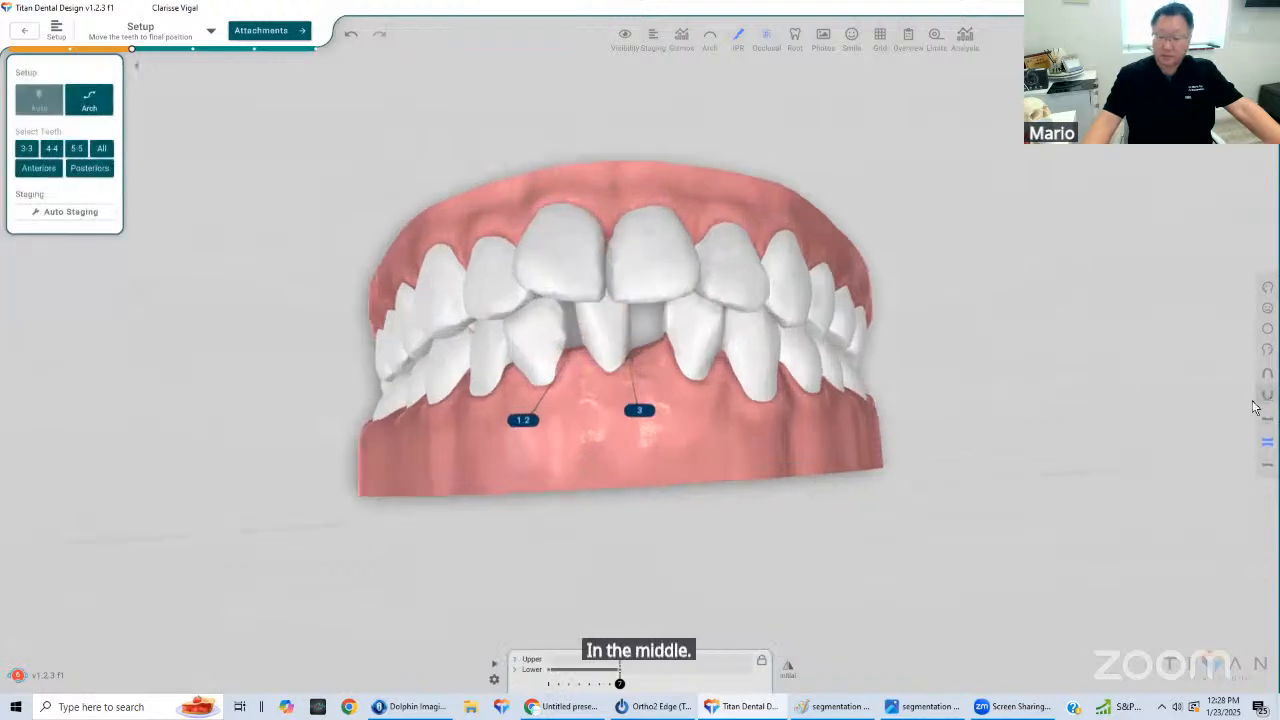
pyautogui.click(1268, 416)
pyautogui.moveTo(668, 484); pyautogui.dragTo(706, 410, button='right')
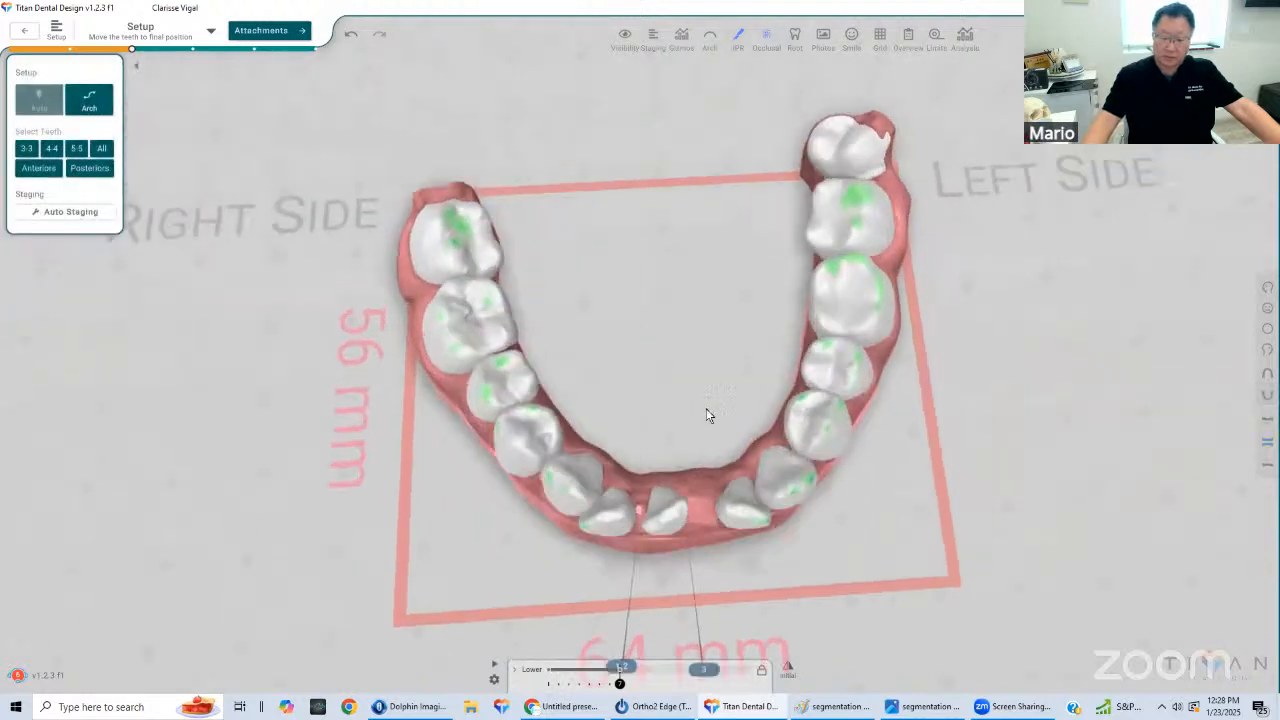
pyautogui.click(676, 508)
pyautogui.moveTo(740, 511); pyautogui.dragTo(744, 534)
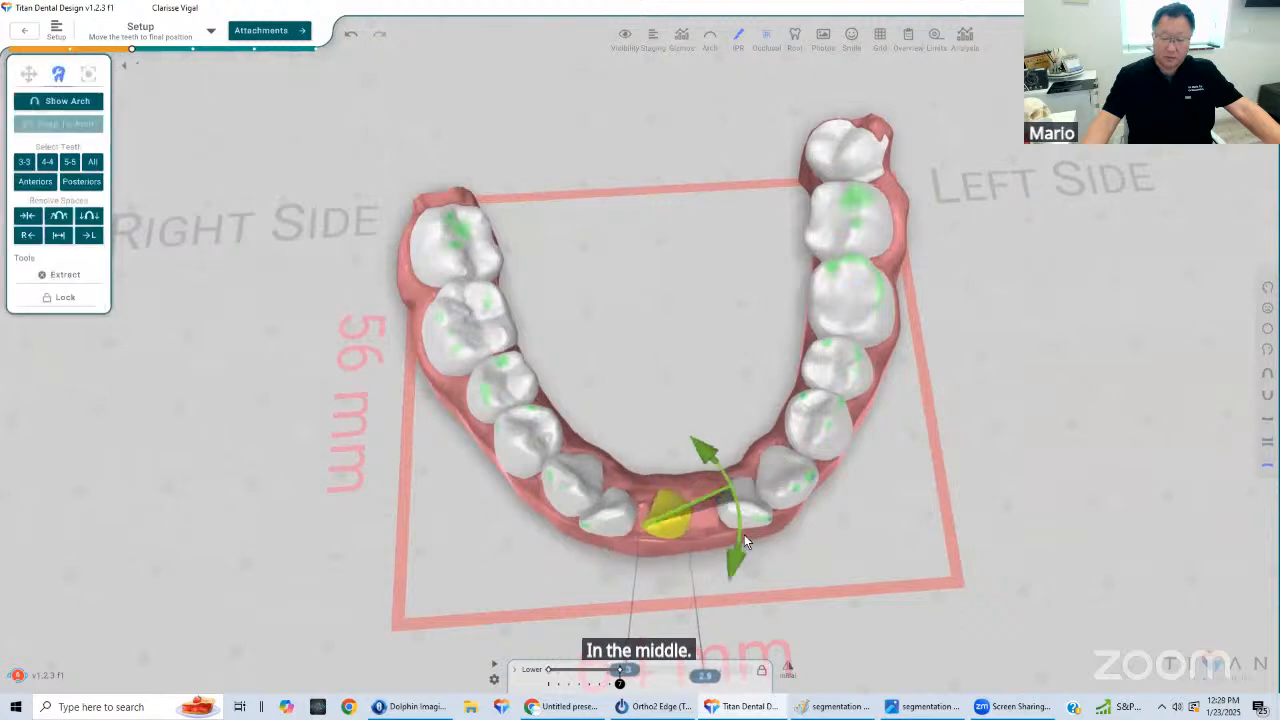
pyautogui.moveTo(597, 535); pyautogui.dragTo(686, 592)
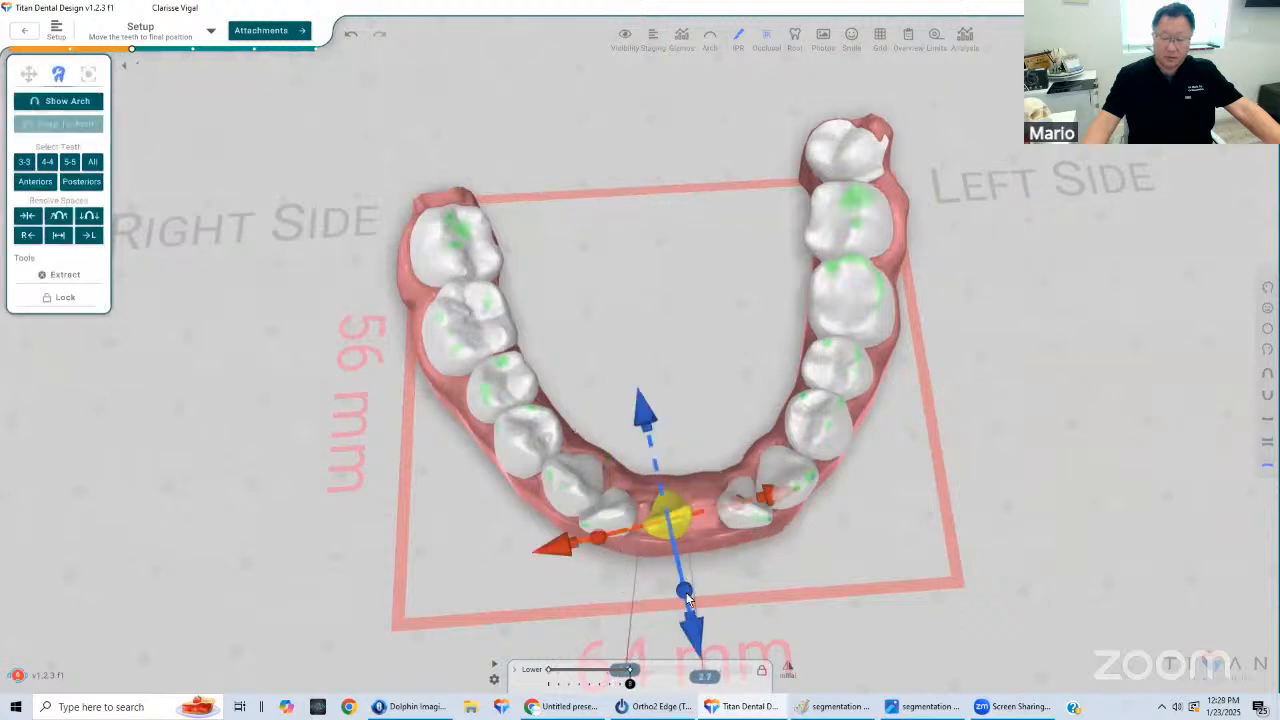
pyautogui.click(628, 426)
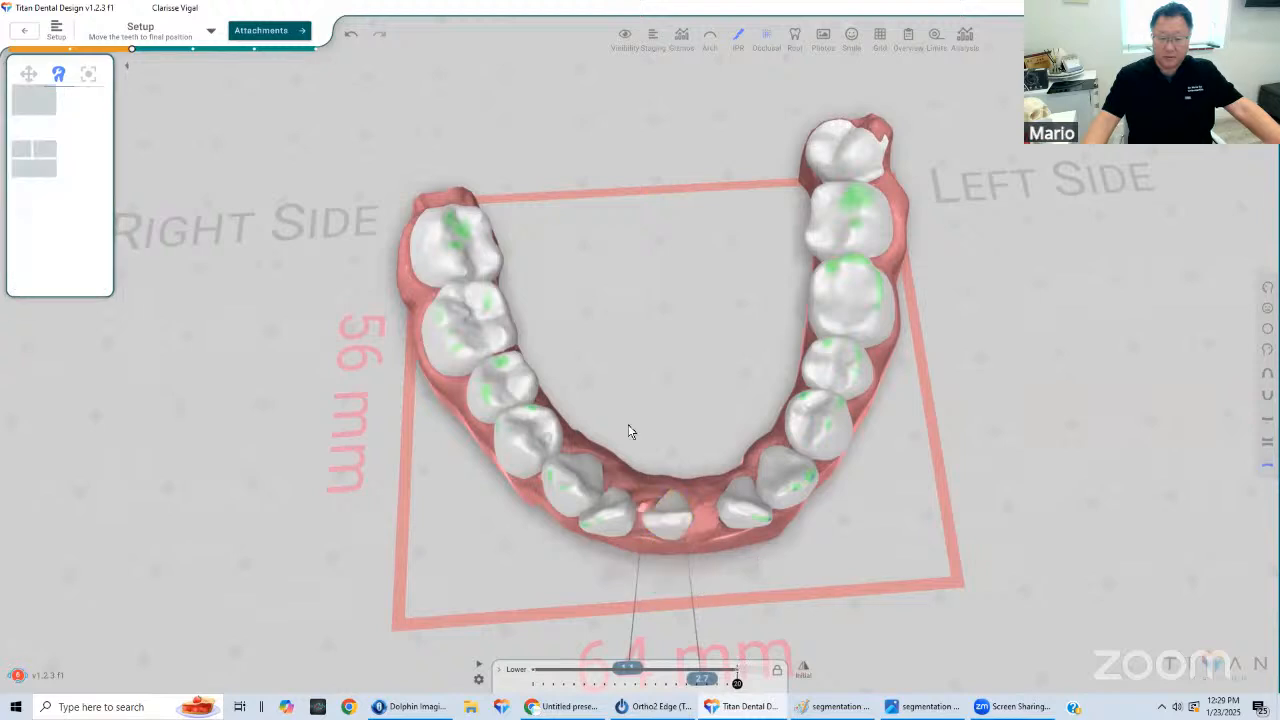
pyautogui.click(645, 470)
pyautogui.moveTo(747, 481); pyautogui.dragTo(761, 483)
pyautogui.click(1266, 441)
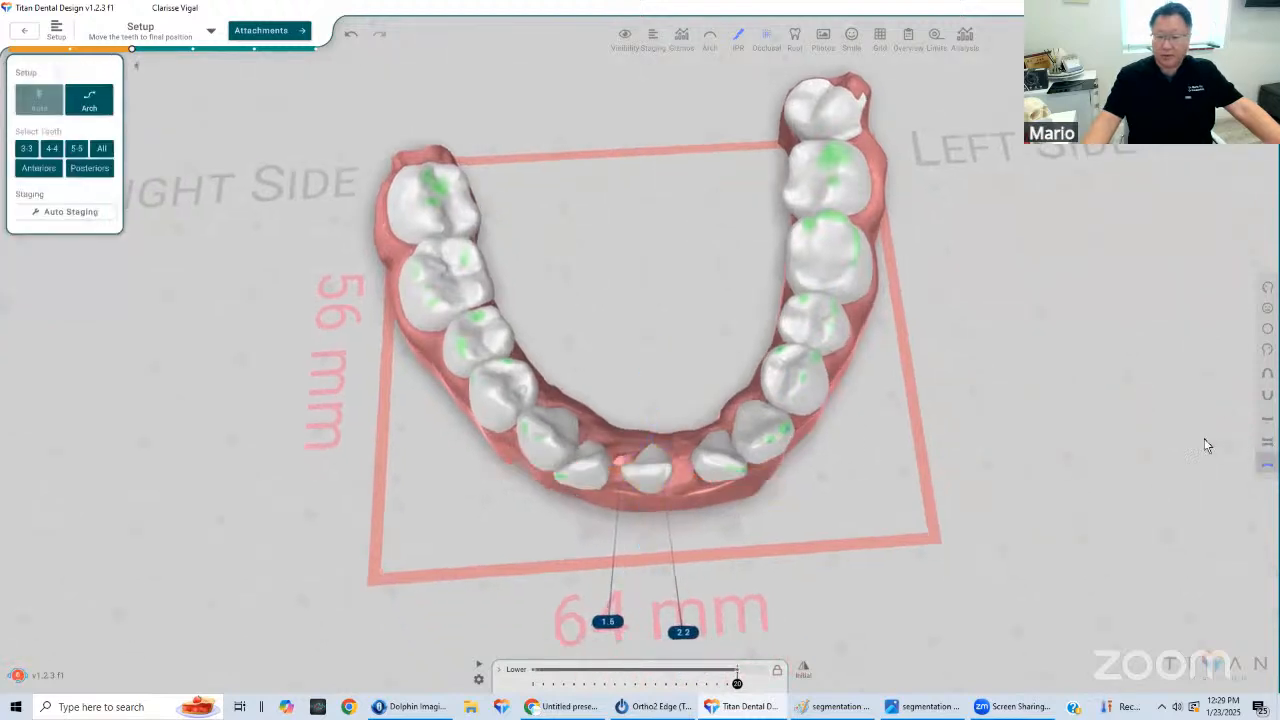
# Compare the remaining lower central incisor with the upper midline from the front, from below and with the lower arch alone
pyautogui.moveTo(648, 292); pyautogui.dragTo(648, 280, button='right')
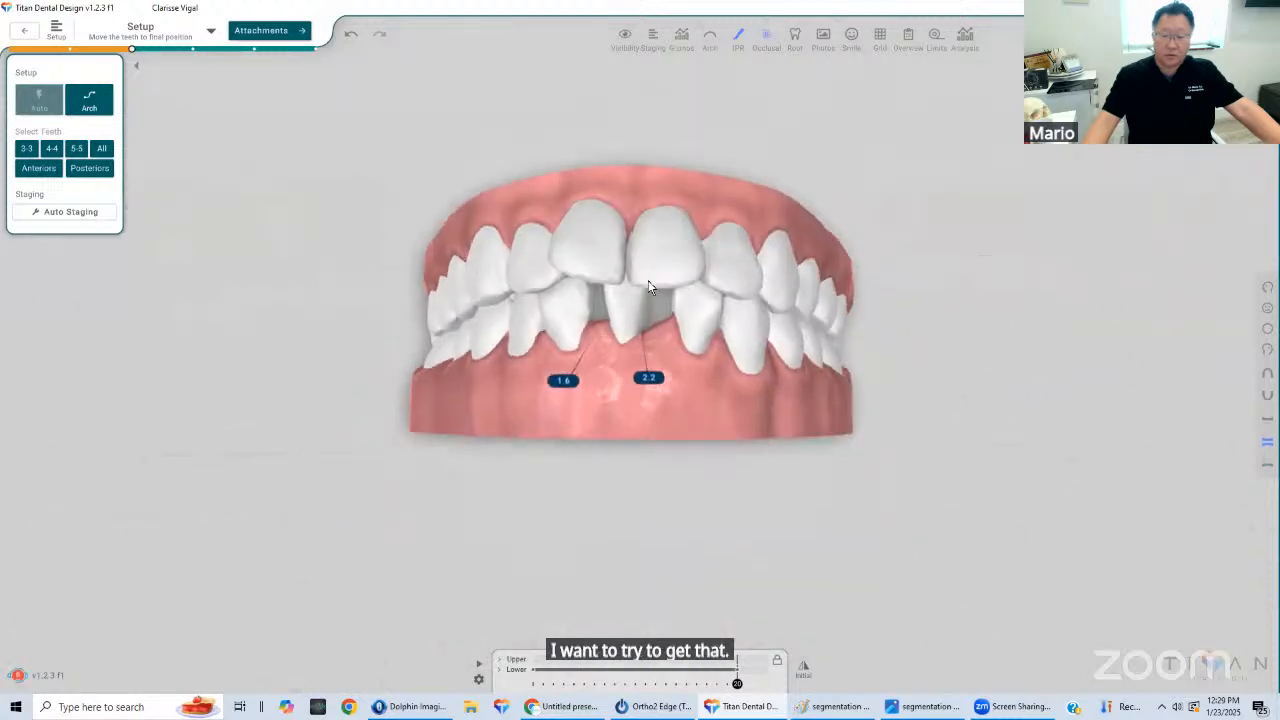
pyautogui.moveTo(648, 280); pyautogui.dragTo(648, 408, button='middle')
pyautogui.moveTo(648, 408); pyautogui.dragTo(652, 282, button='right')
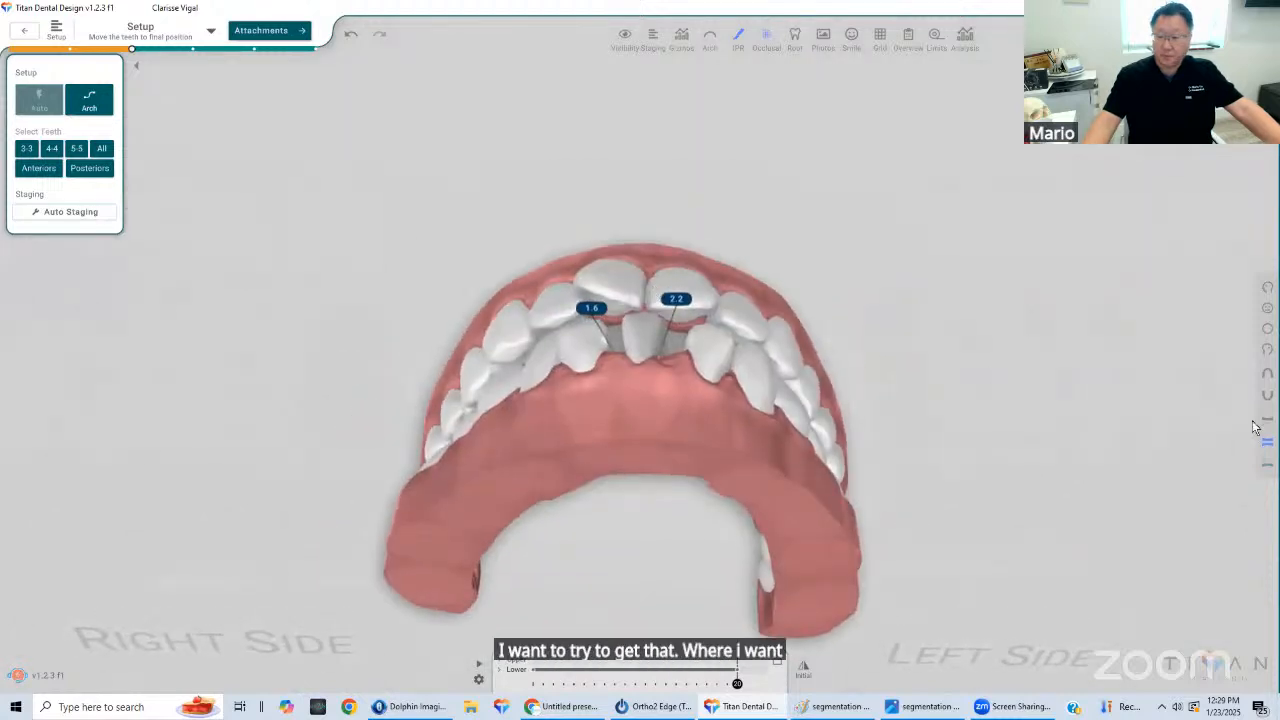
pyautogui.click(1266, 398)
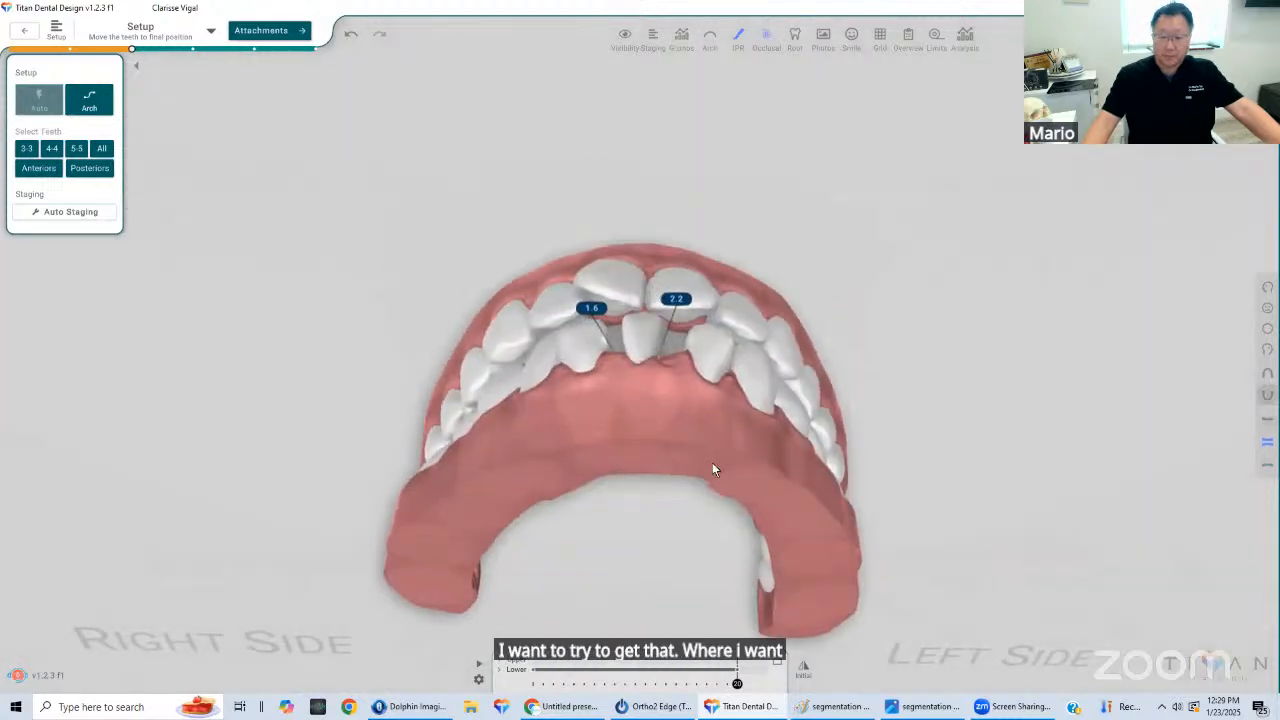
pyautogui.click(1266, 398)
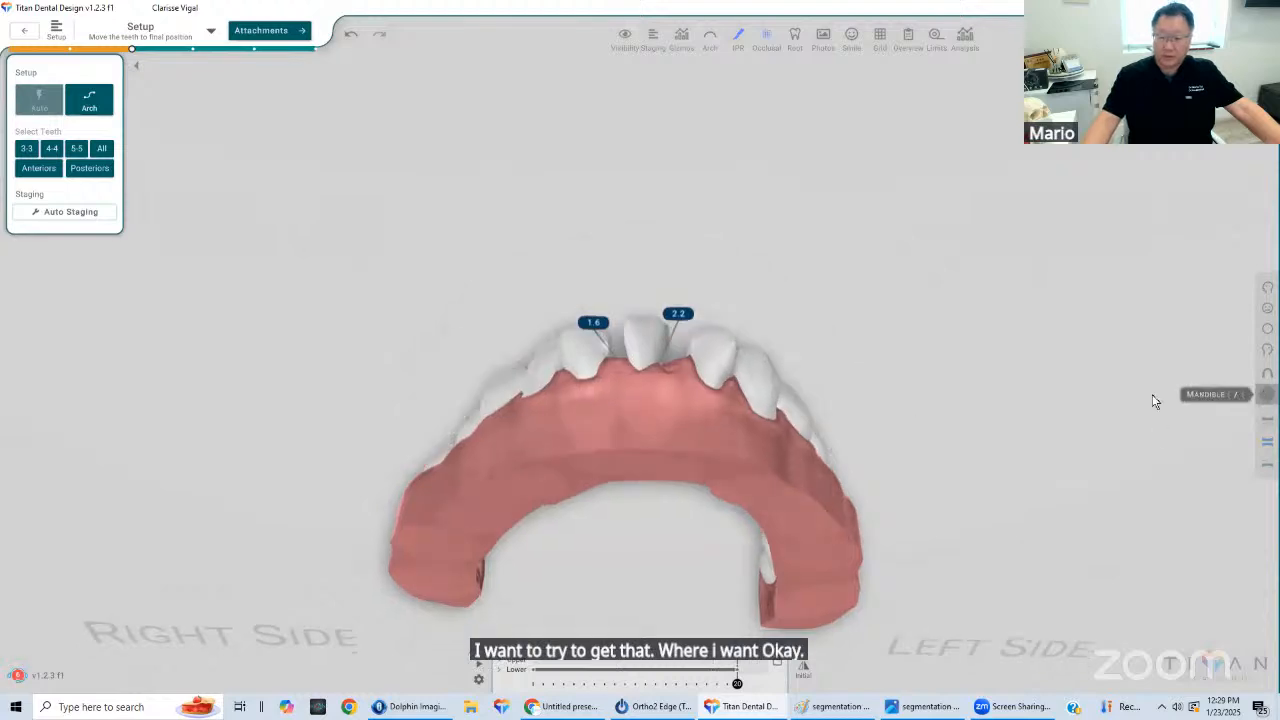
pyautogui.moveTo(678, 388); pyautogui.dragTo(712, 330, button='right')
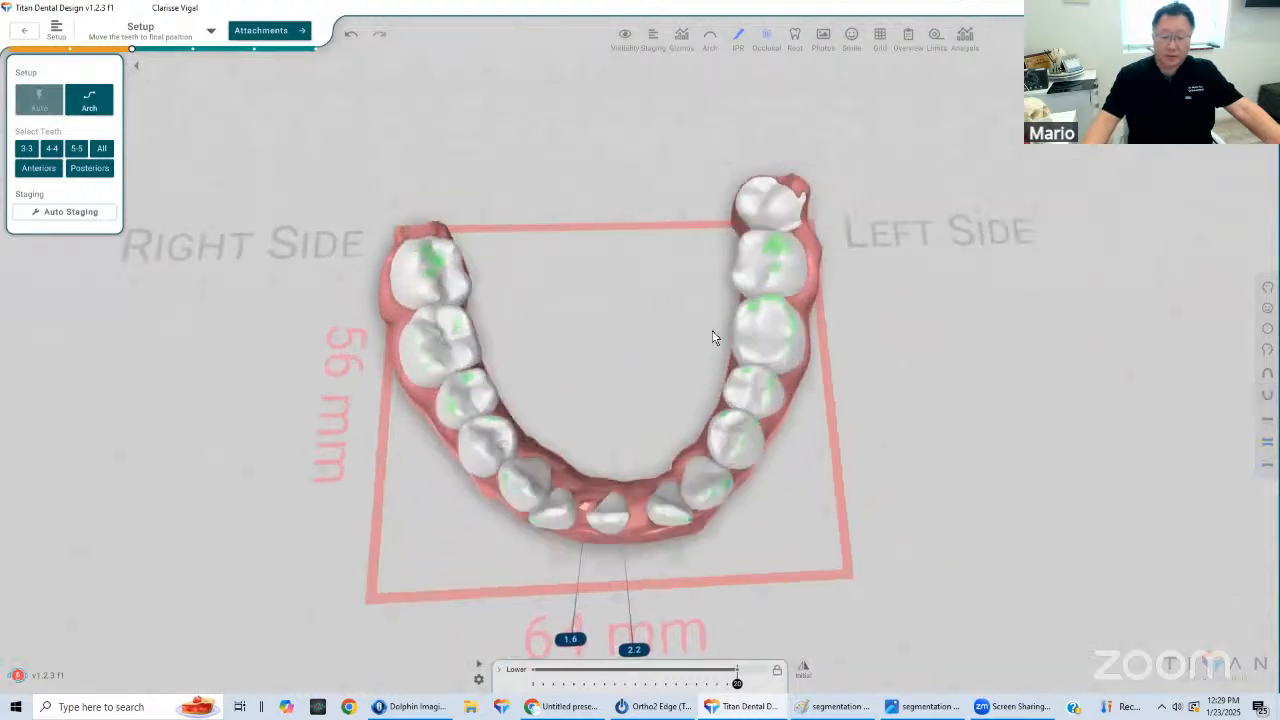
# Unlock the lower arch's staging timeline for manual staging
pyautogui.moveTo(736, 684); pyautogui.dragTo(533, 684)
pyautogui.press('space')
pyautogui.moveTo(600, 516); pyautogui.dragTo(624, 502, button='middle')
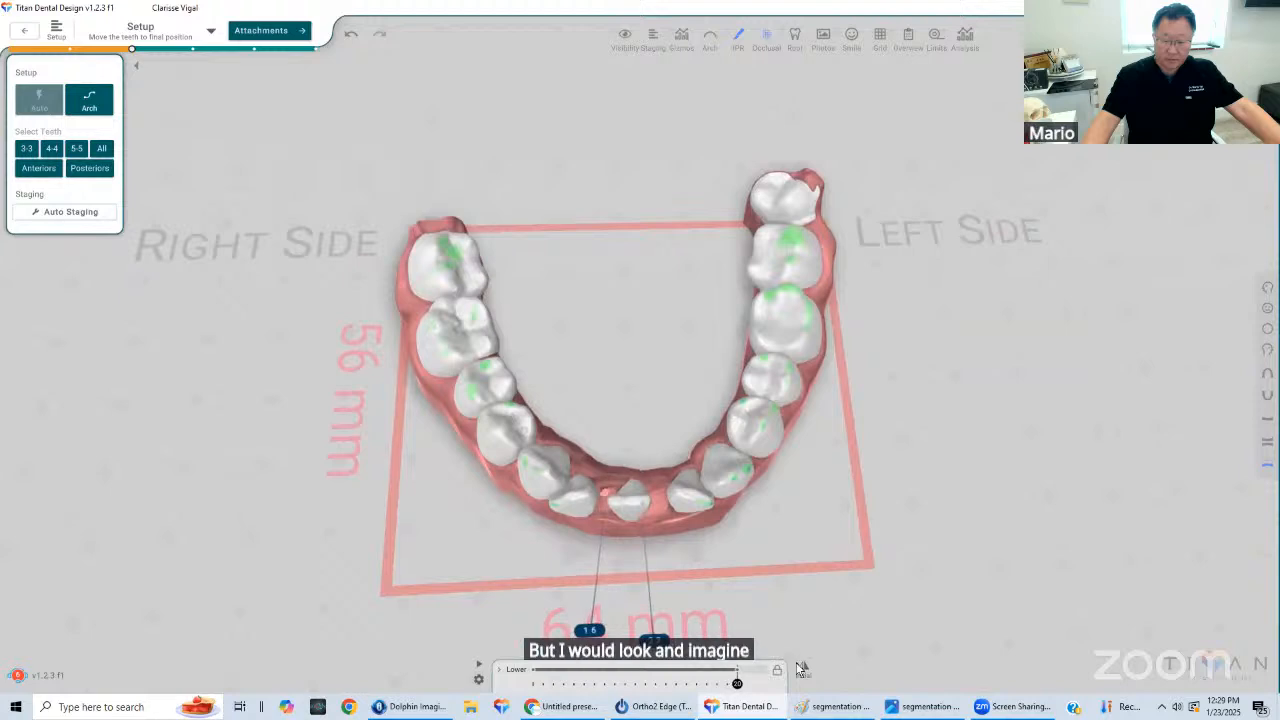
pyautogui.moveTo(684, 472); pyautogui.dragTo(698, 440, button='middle')
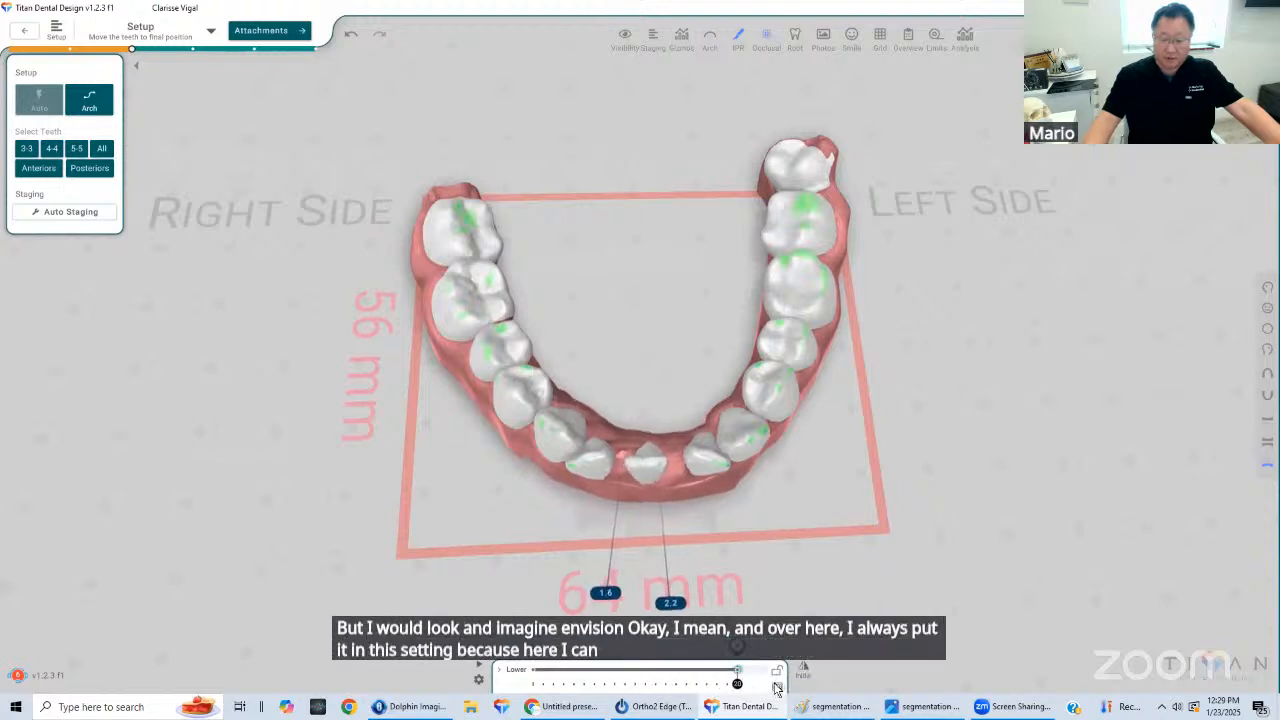
pyautogui.moveTo(738, 685); pyautogui.dragTo(786, 681)
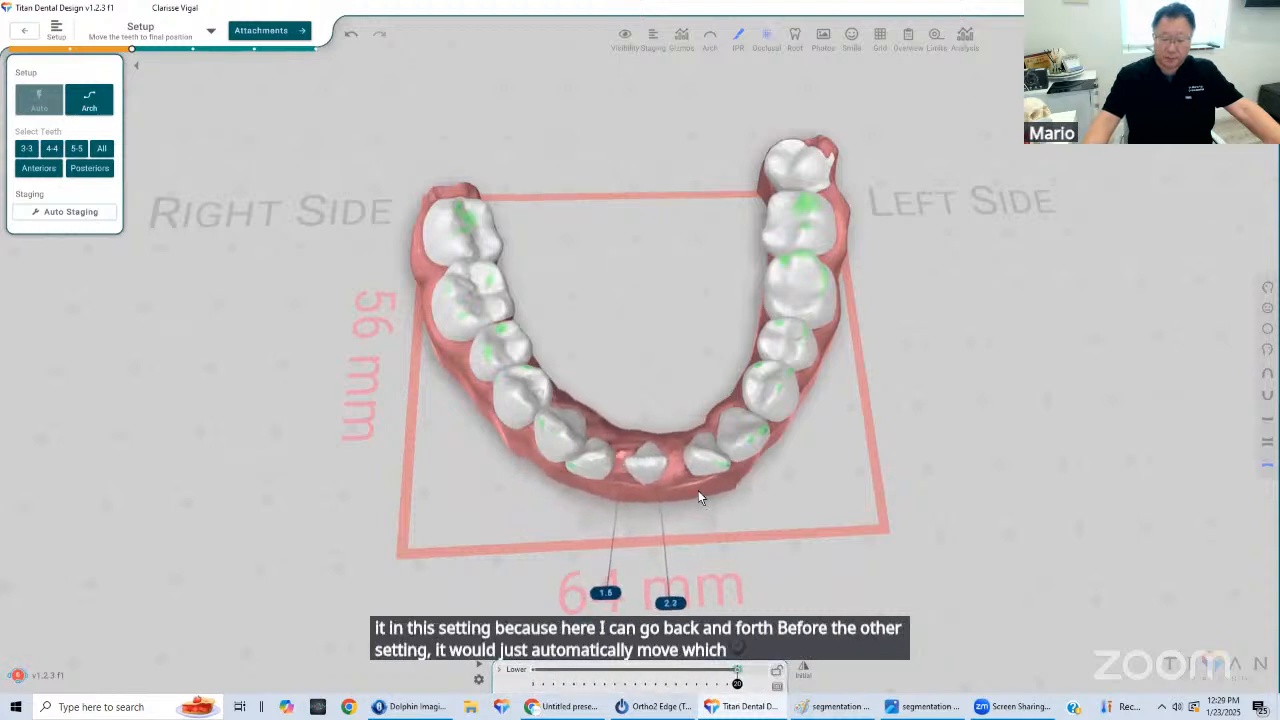
pyautogui.moveTo(698, 492); pyautogui.dragTo(524, 400)
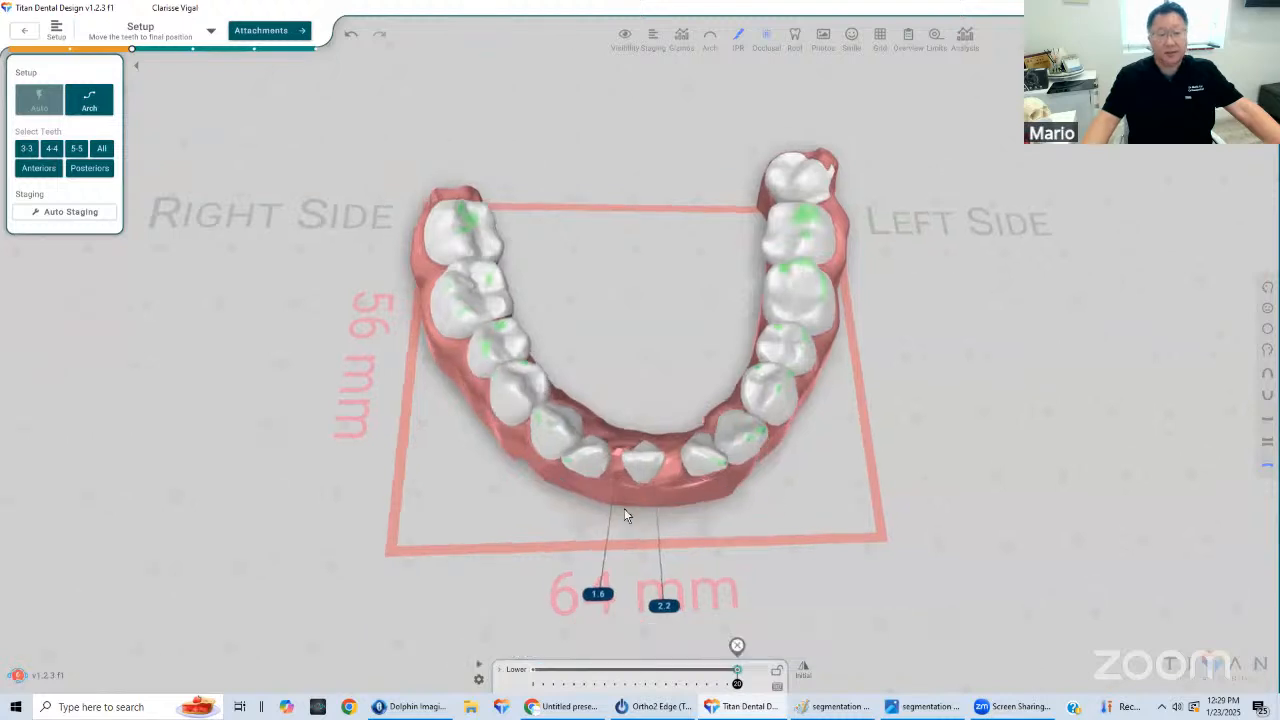
pyautogui.moveTo(662, 522); pyautogui.dragTo(636, 524)
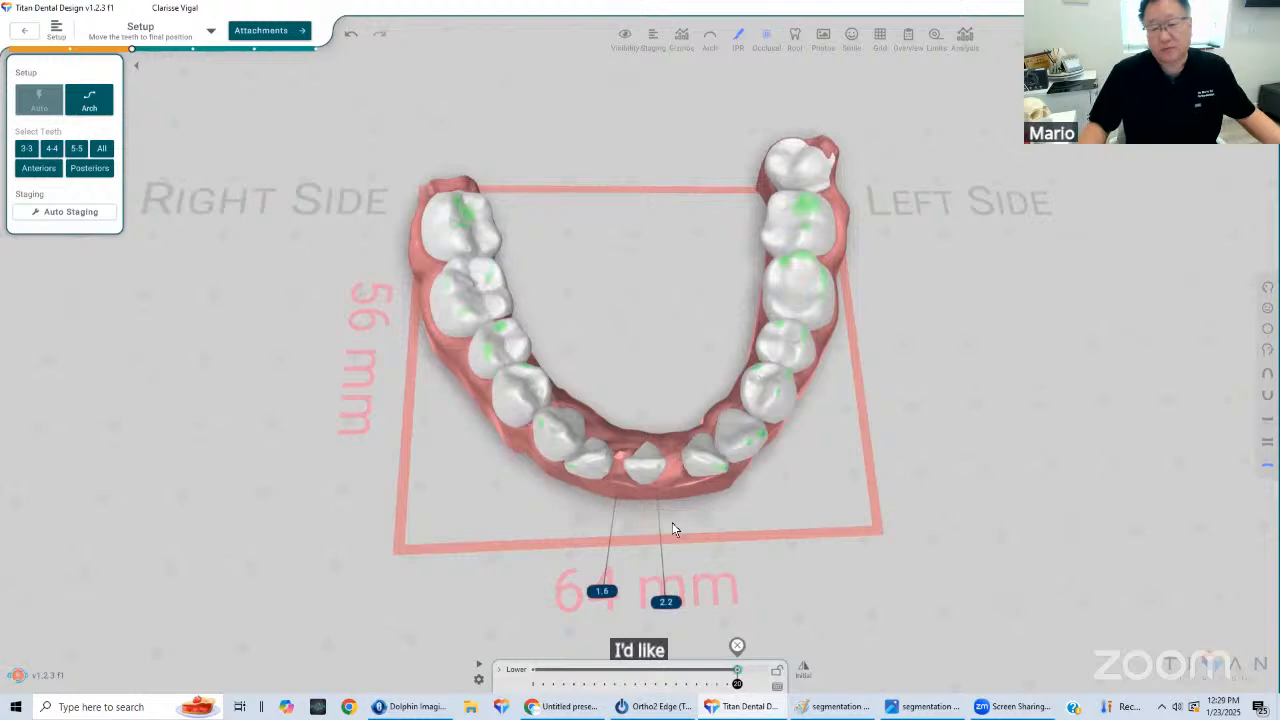
pyautogui.scroll(2, 670, 514)
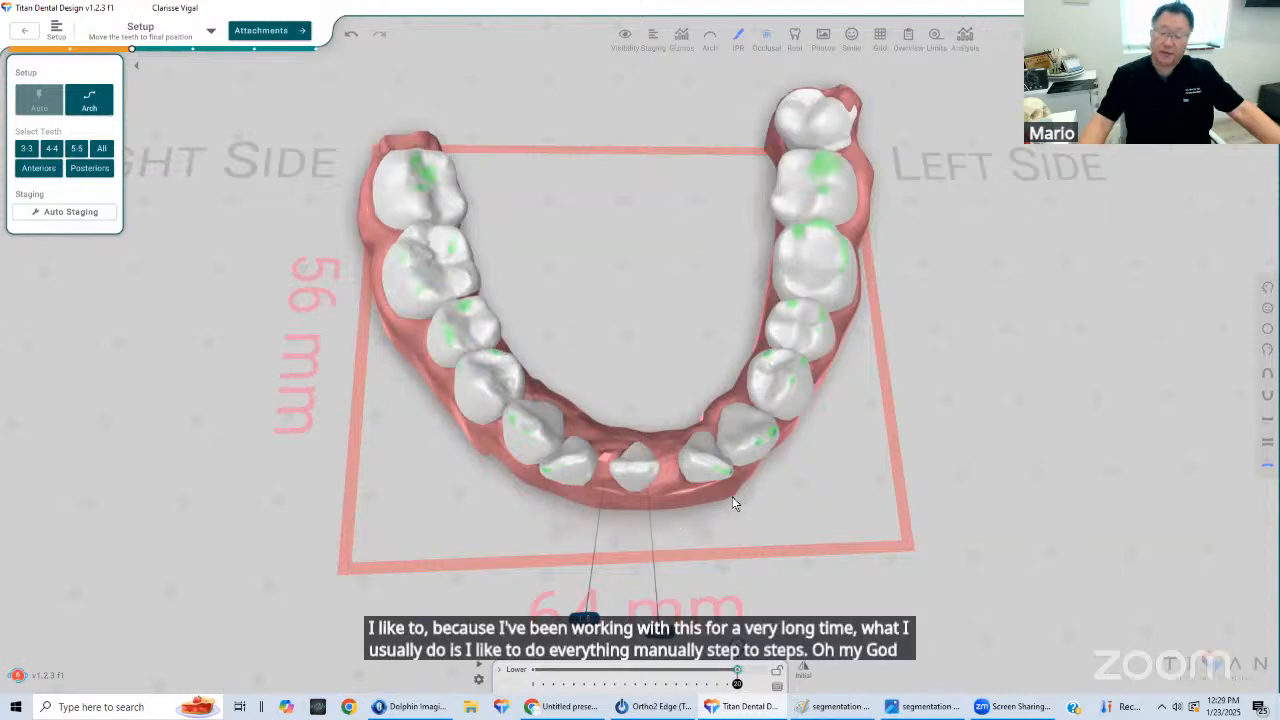
pyautogui.moveTo(675, 509); pyautogui.dragTo(678, 512, button='middle')
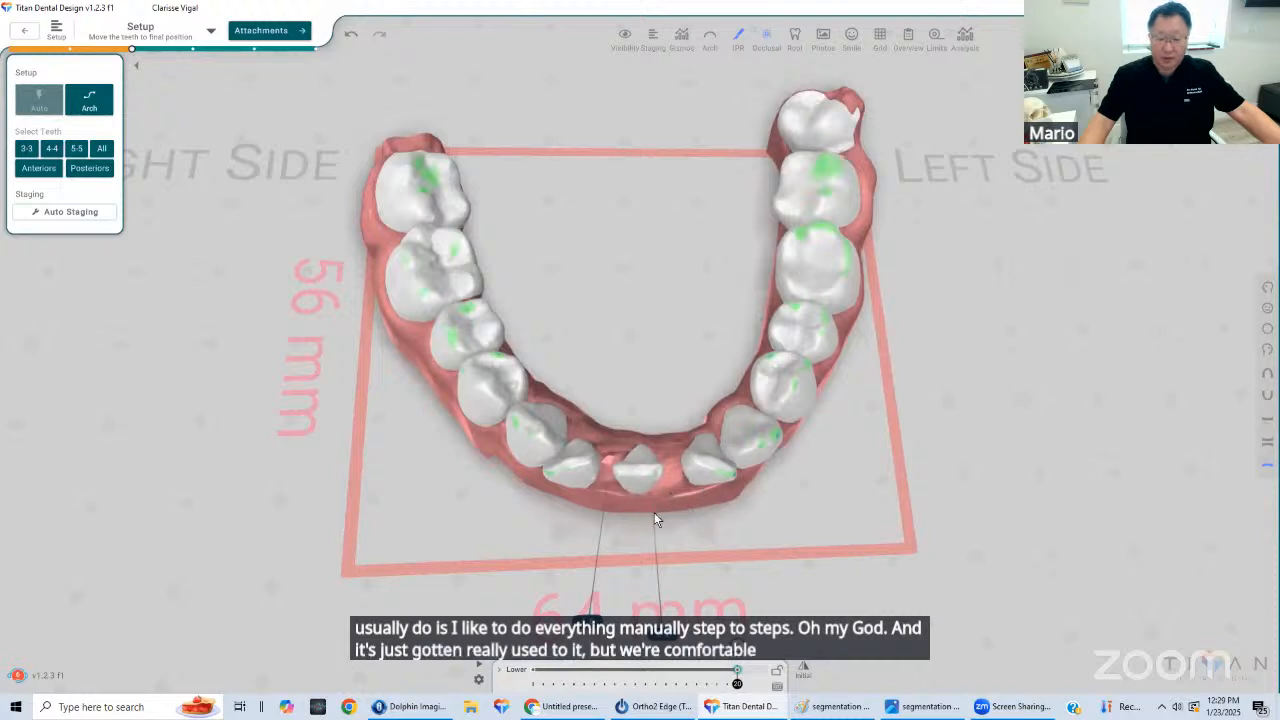
pyautogui.moveTo(654, 512); pyautogui.dragTo(636, 476, button='middle')
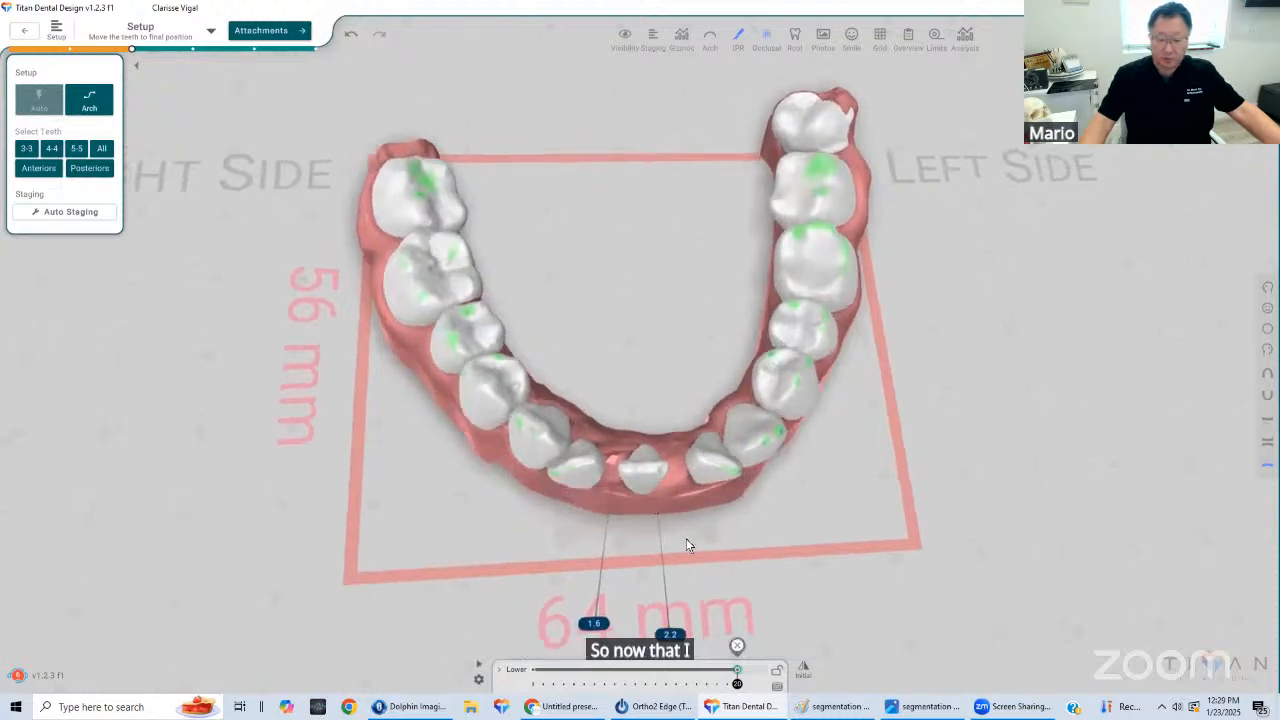
pyautogui.moveTo(737, 685); pyautogui.dragTo(793, 650)
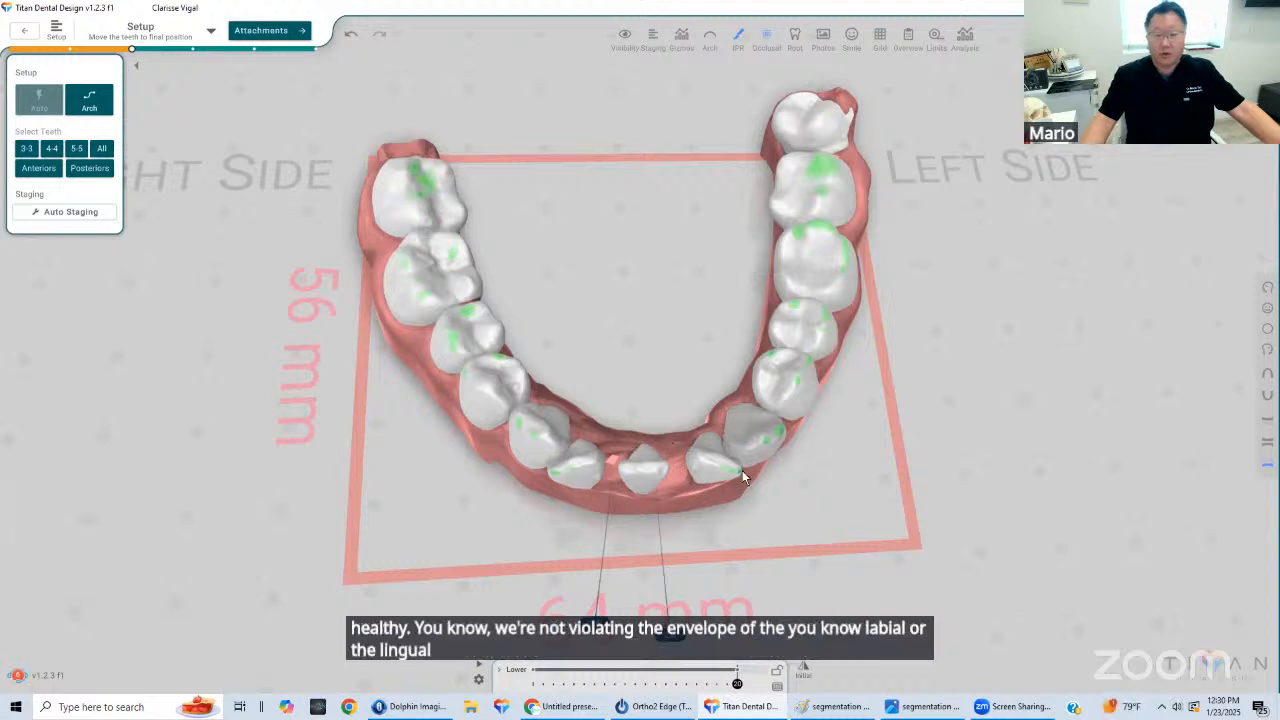
pyautogui.moveTo(688, 518); pyautogui.dragTo(696, 502)
# Shift the lower right lateral incisor toward the central incisor without rotation, leaving gaps of about 0.7 mm and 0.2 mm beside it
pyautogui.click(757, 432)
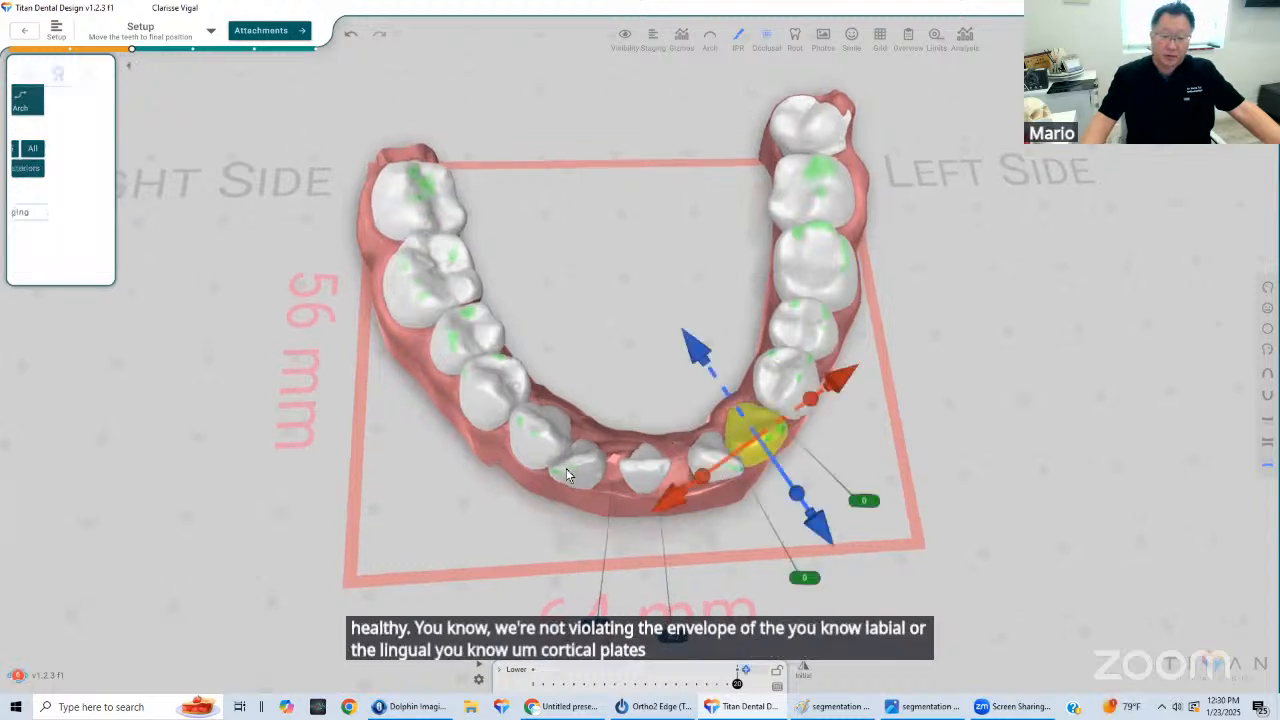
pyautogui.click(572, 465)
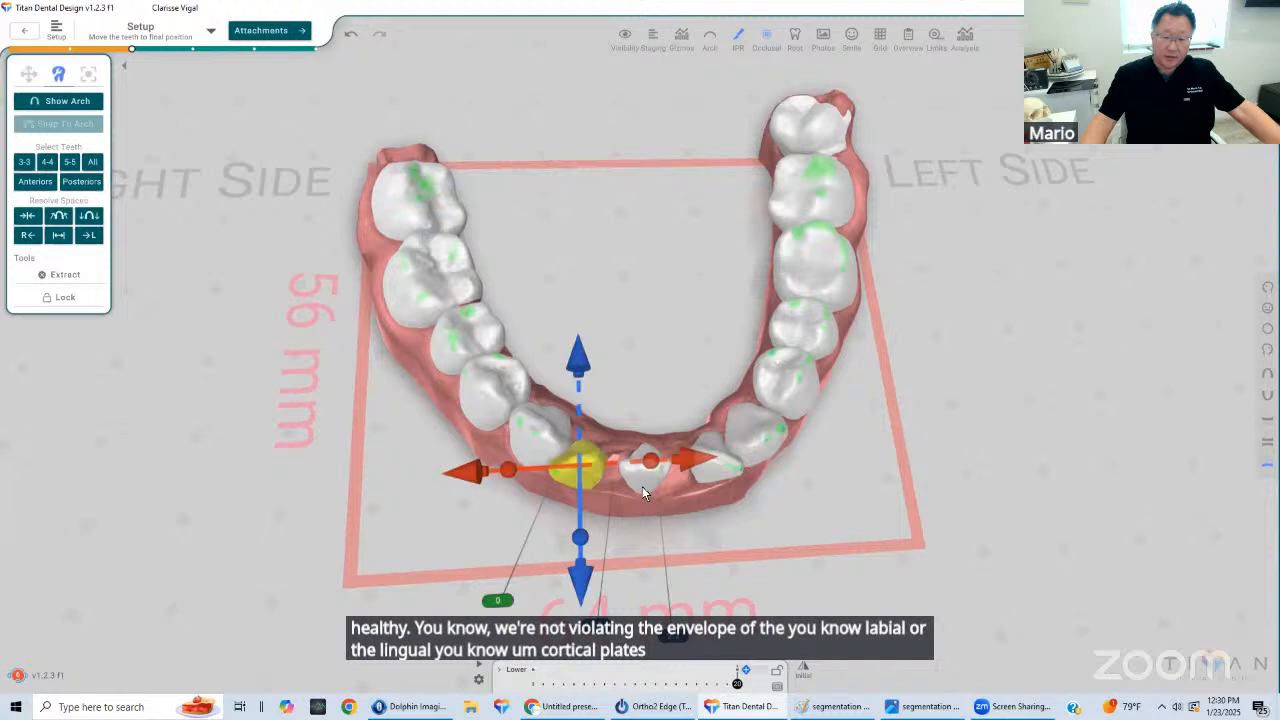
pyautogui.click(746, 544)
pyautogui.click(570, 470)
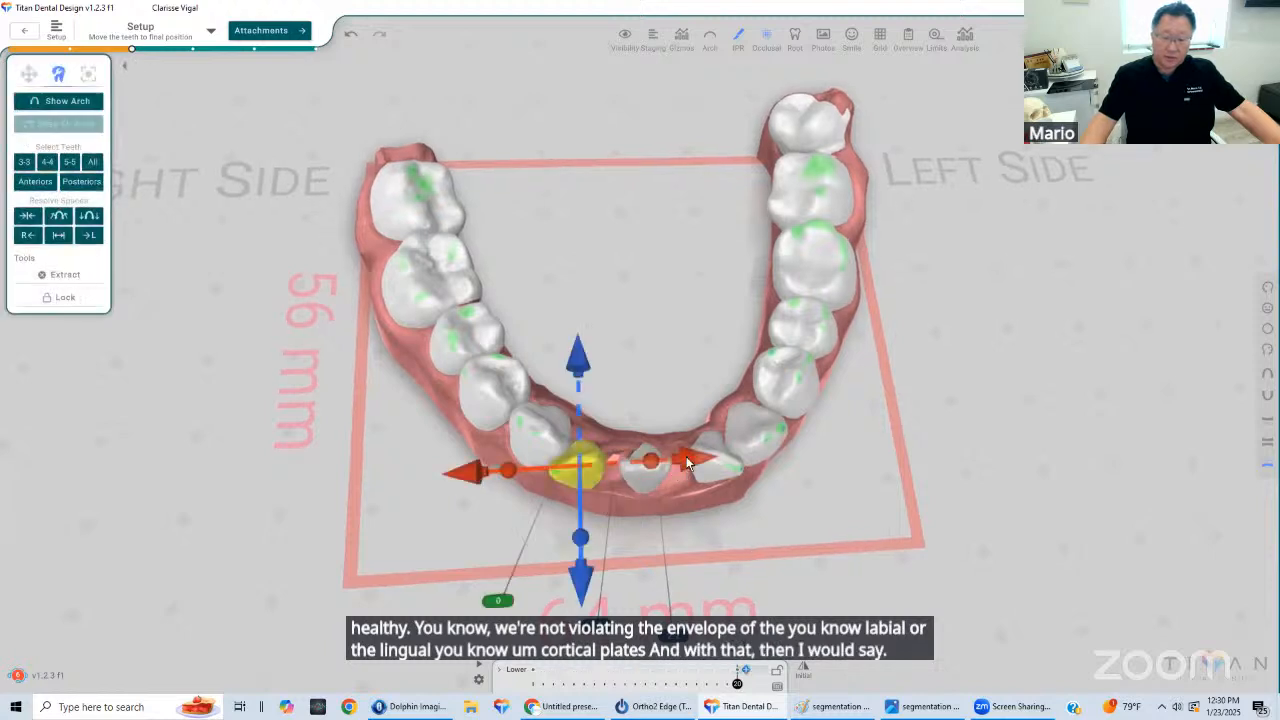
pyautogui.moveTo(686, 459); pyautogui.dragTo(702, 463)
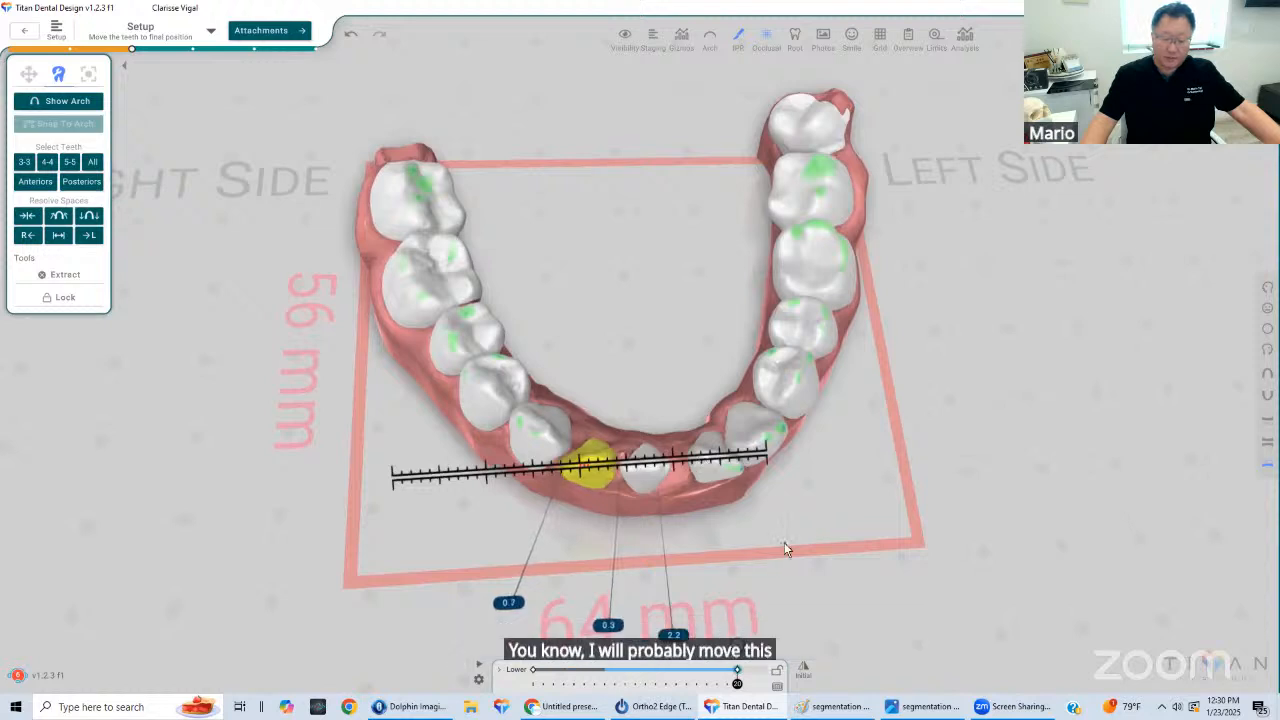
pyautogui.moveTo(784, 548); pyautogui.dragTo(814, 510)
pyautogui.click(814, 510)
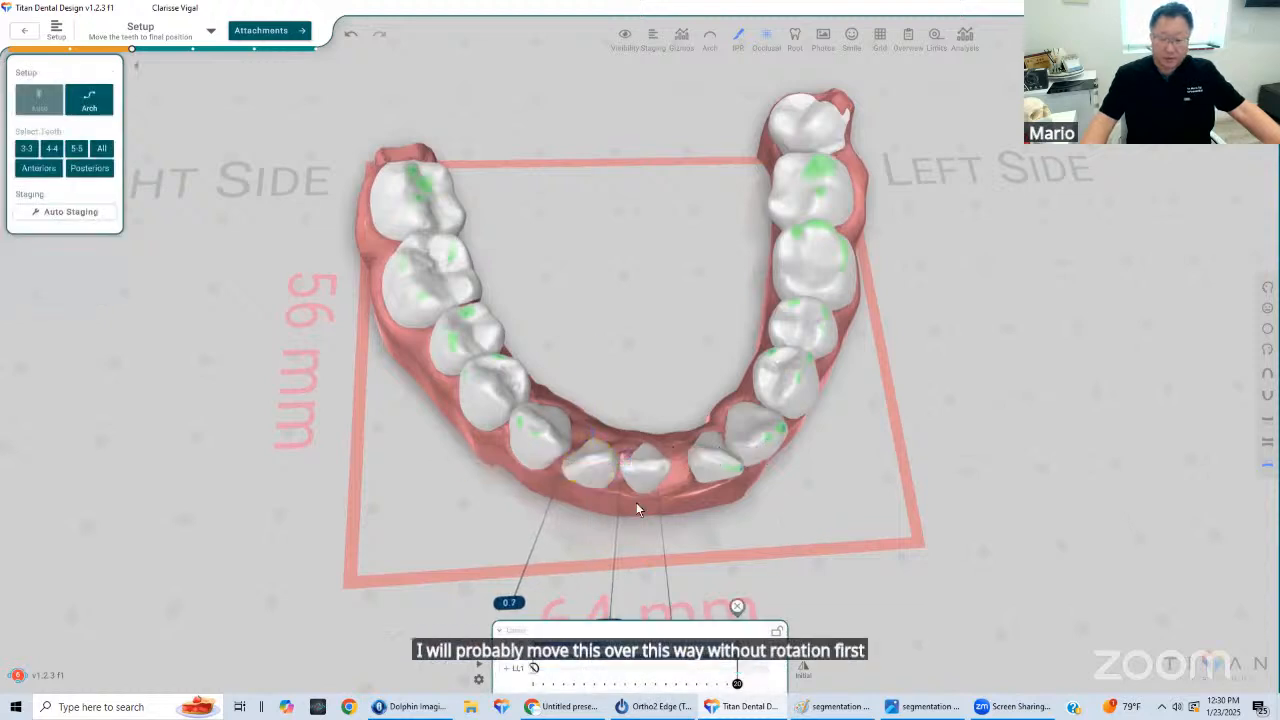
# Shorten the staging of the lower right lateral incisor so that its movement ends at stage 7
pyautogui.moveTo(636, 503); pyautogui.dragTo(646, 478, button='middle')
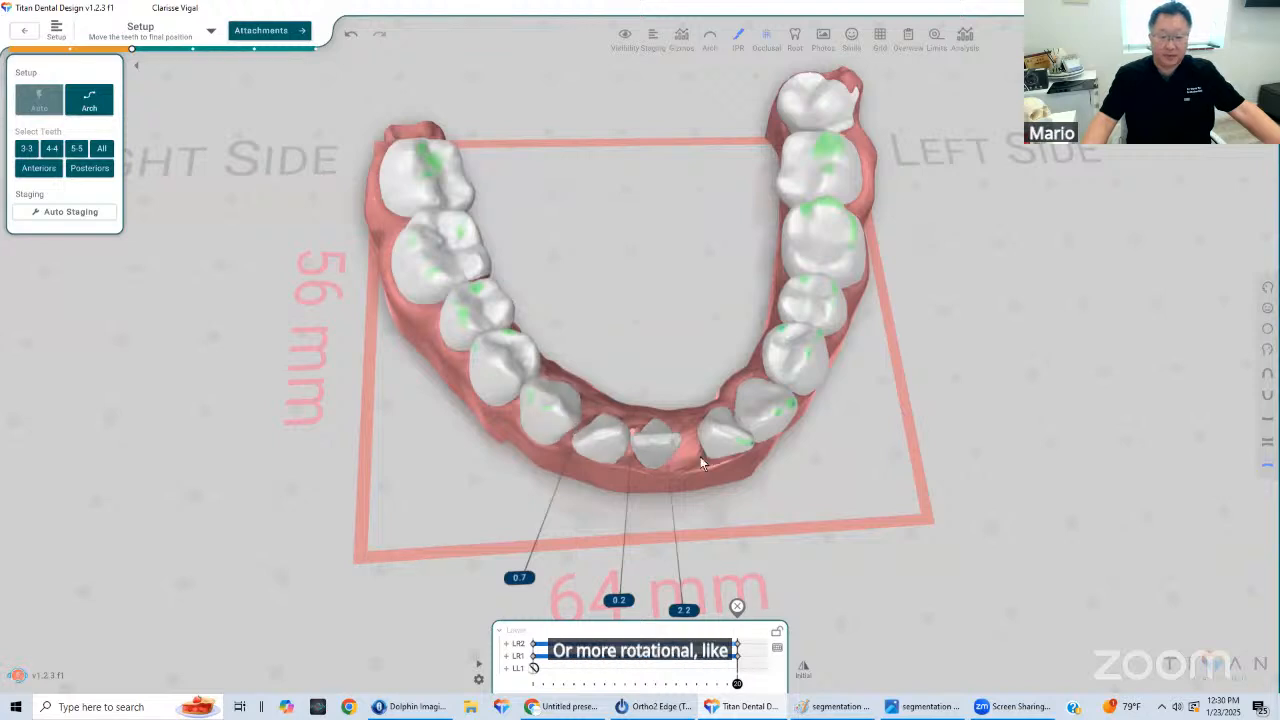
pyautogui.moveTo(696, 464); pyautogui.dragTo(711, 497, button='right')
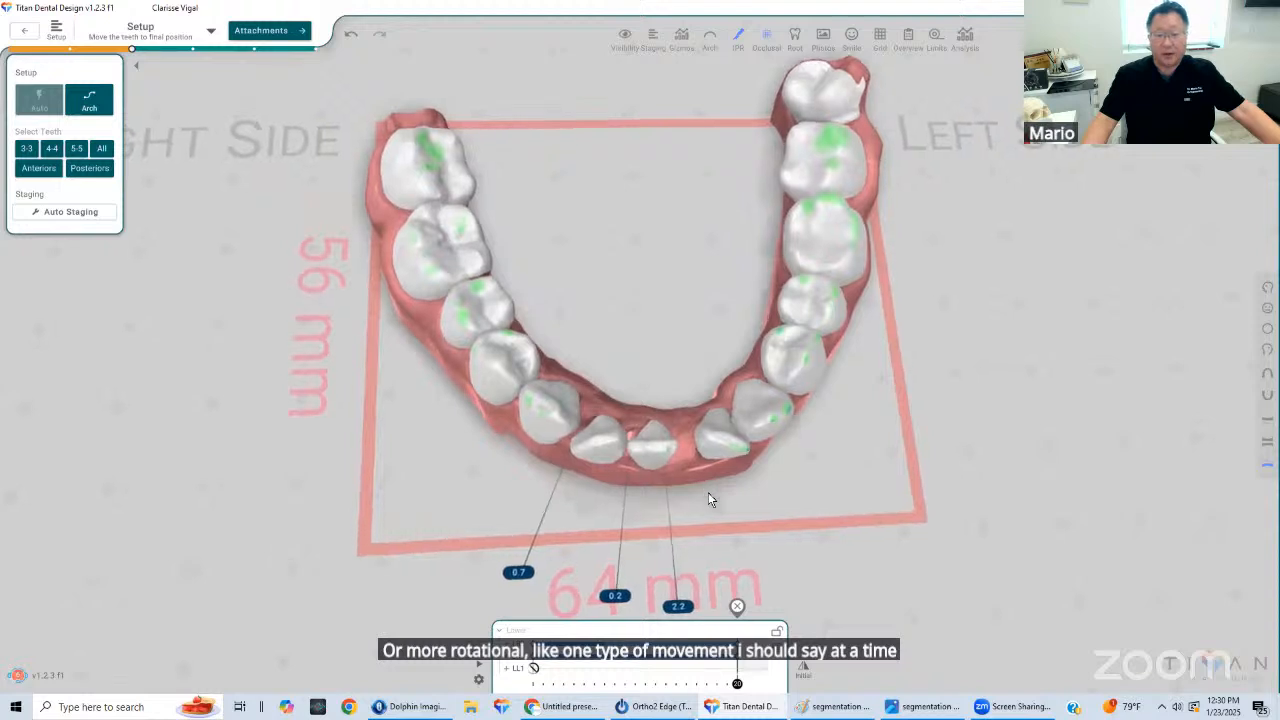
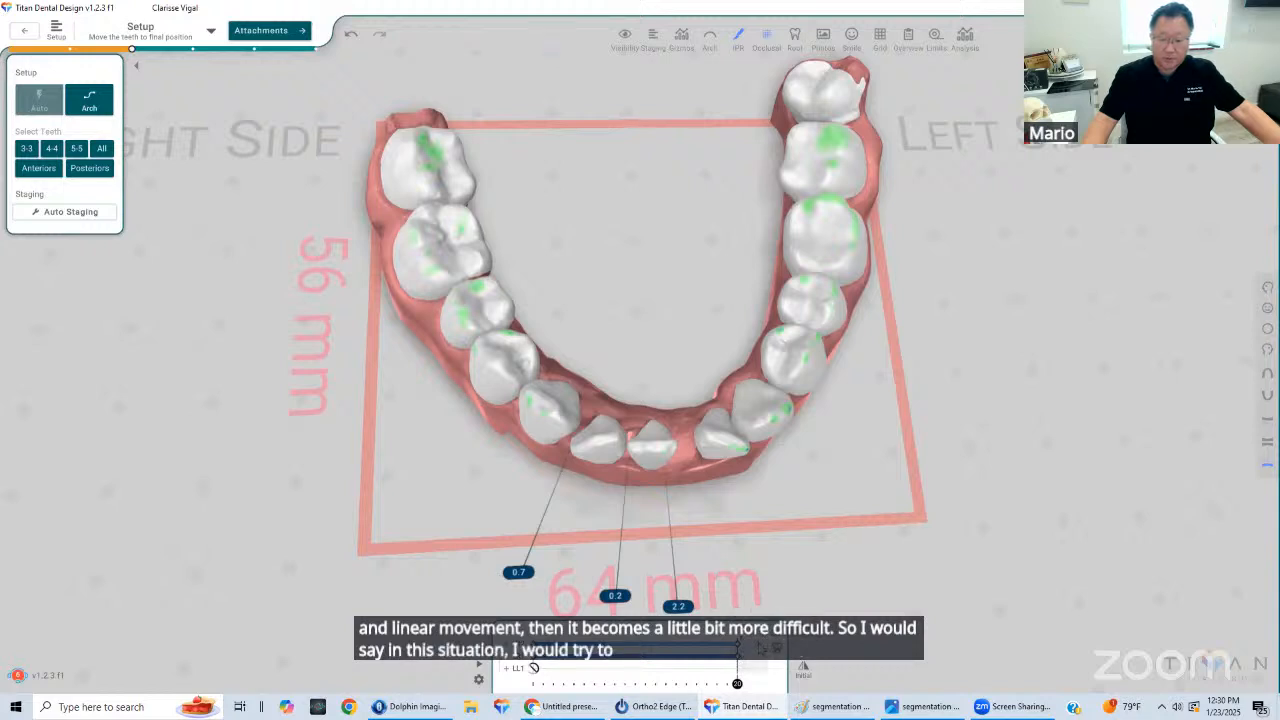
pyautogui.moveTo(683, 648); pyautogui.dragTo(603, 661)
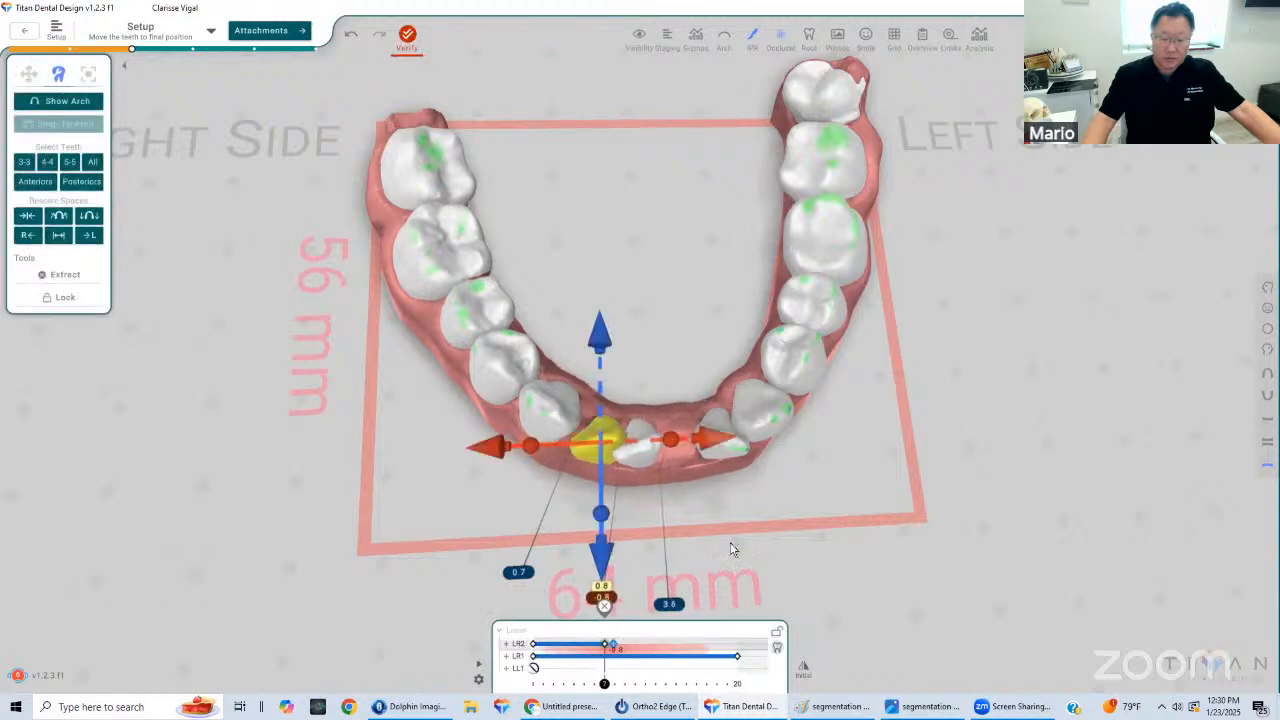
pyautogui.click(614, 468)
pyautogui.click(595, 456)
pyautogui.click(668, 530)
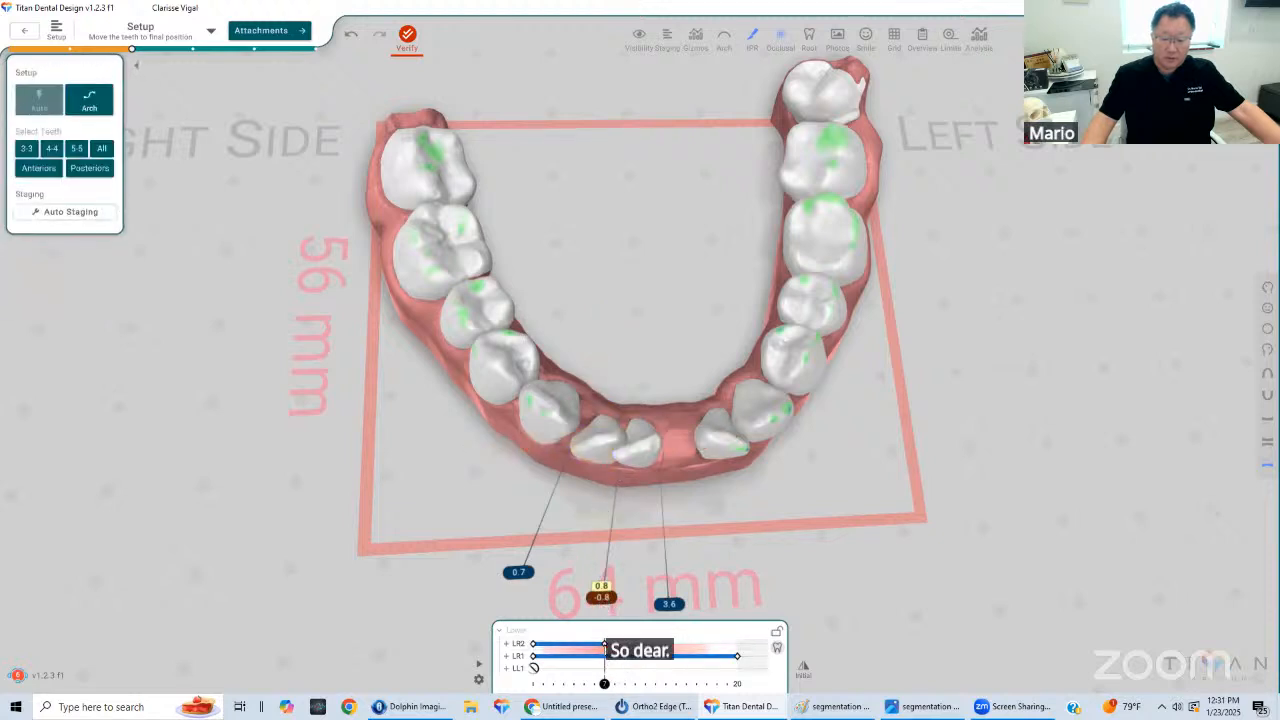
# Try to add a lateral incisor (LR2) keyframe at stage 8 and move it to stage 20
pyautogui.click(604, 645)
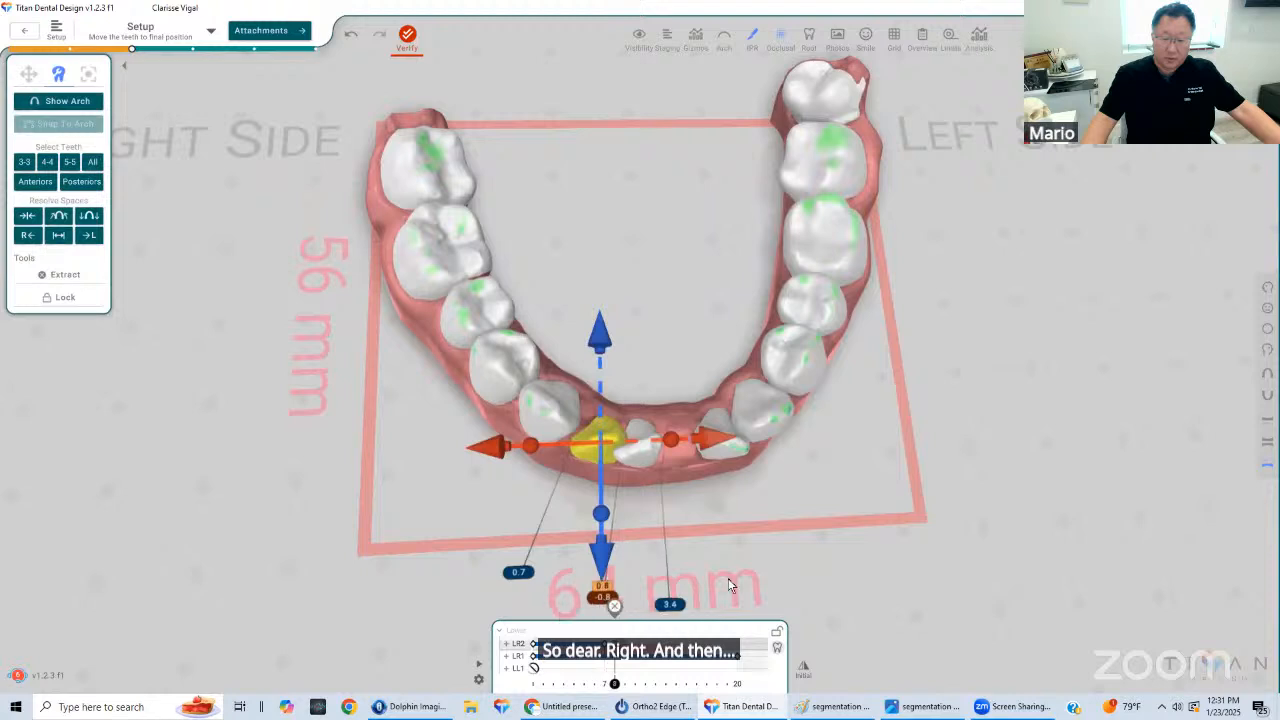
pyautogui.click(736, 663)
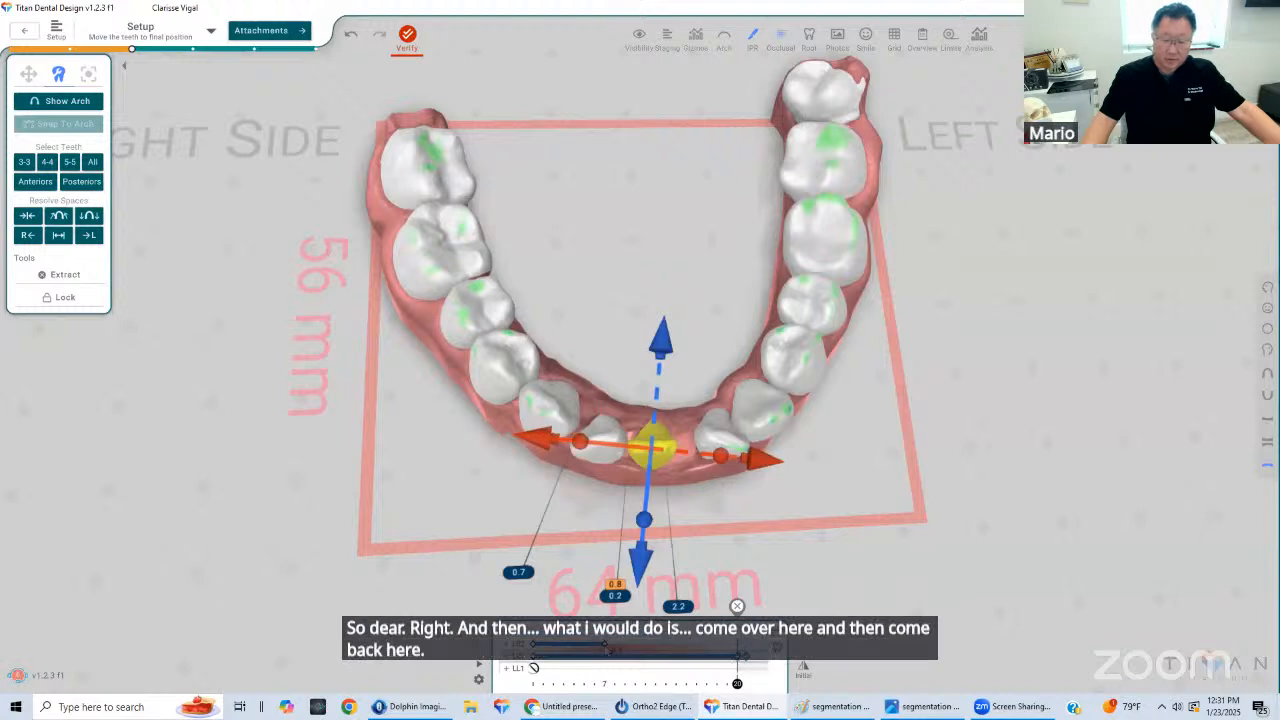
pyautogui.click(614, 683)
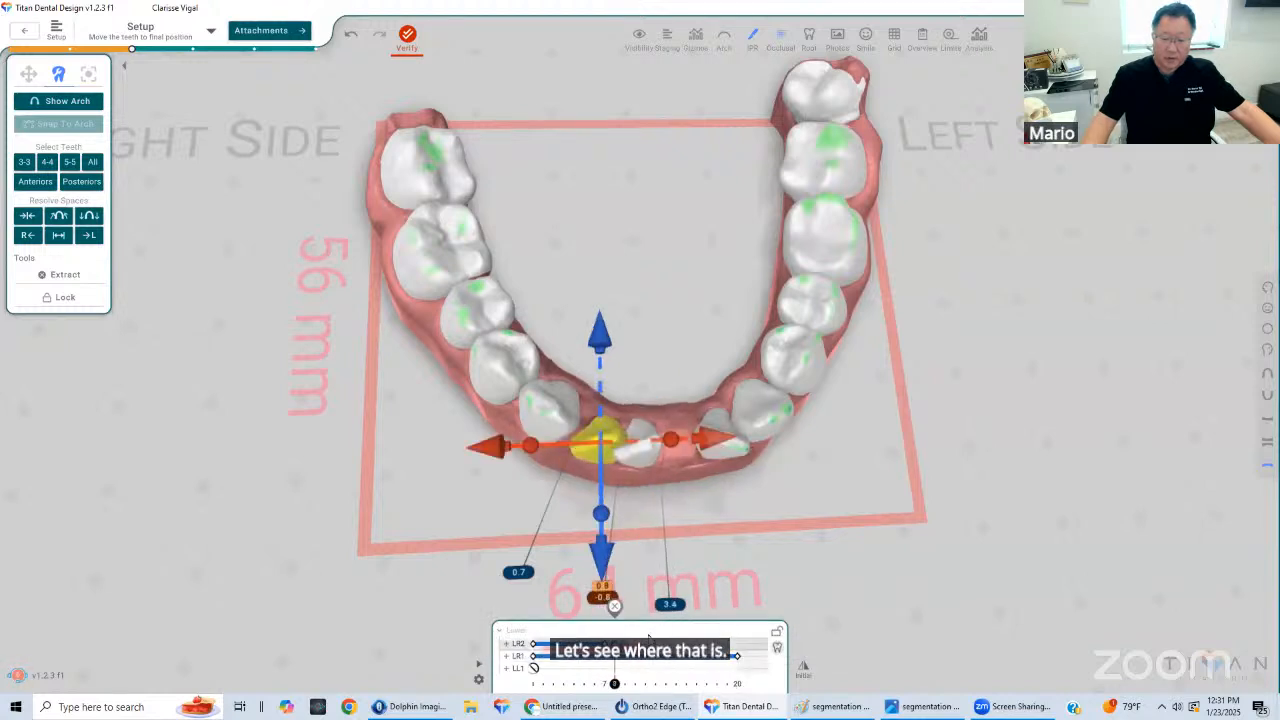
pyautogui.moveTo(614, 683); pyautogui.dragTo(737, 683)
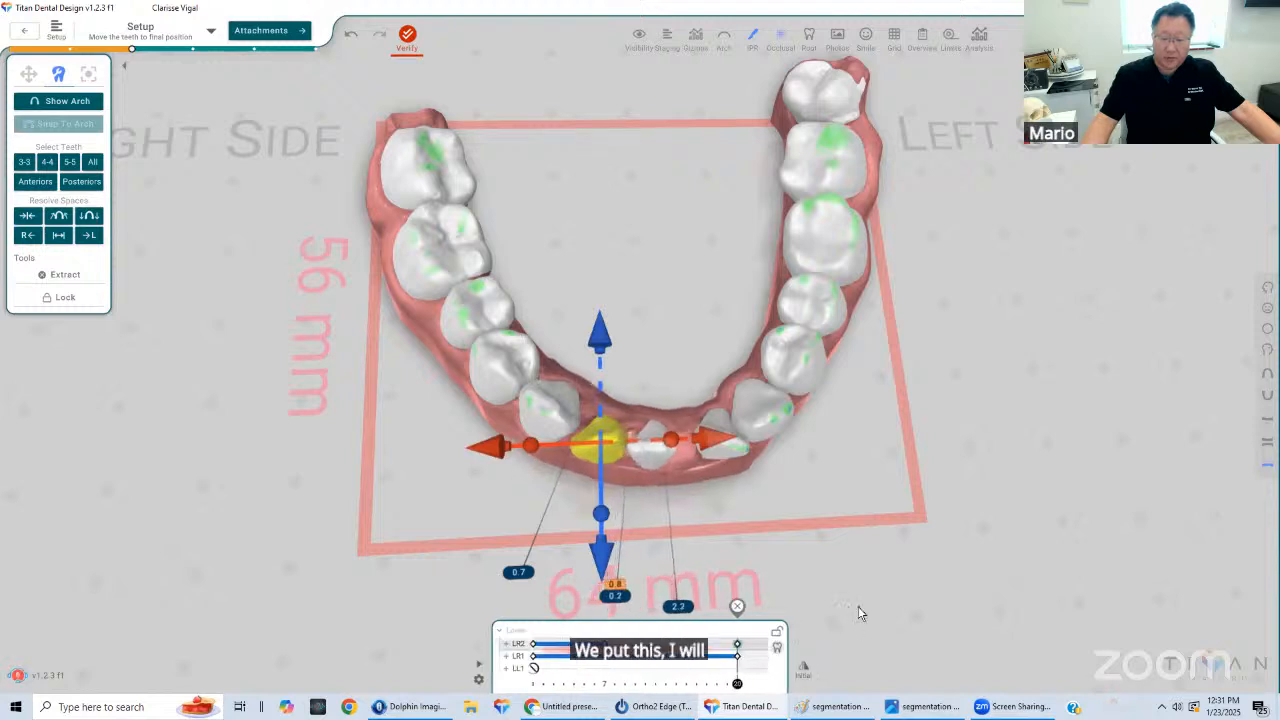
pyautogui.click(804, 542)
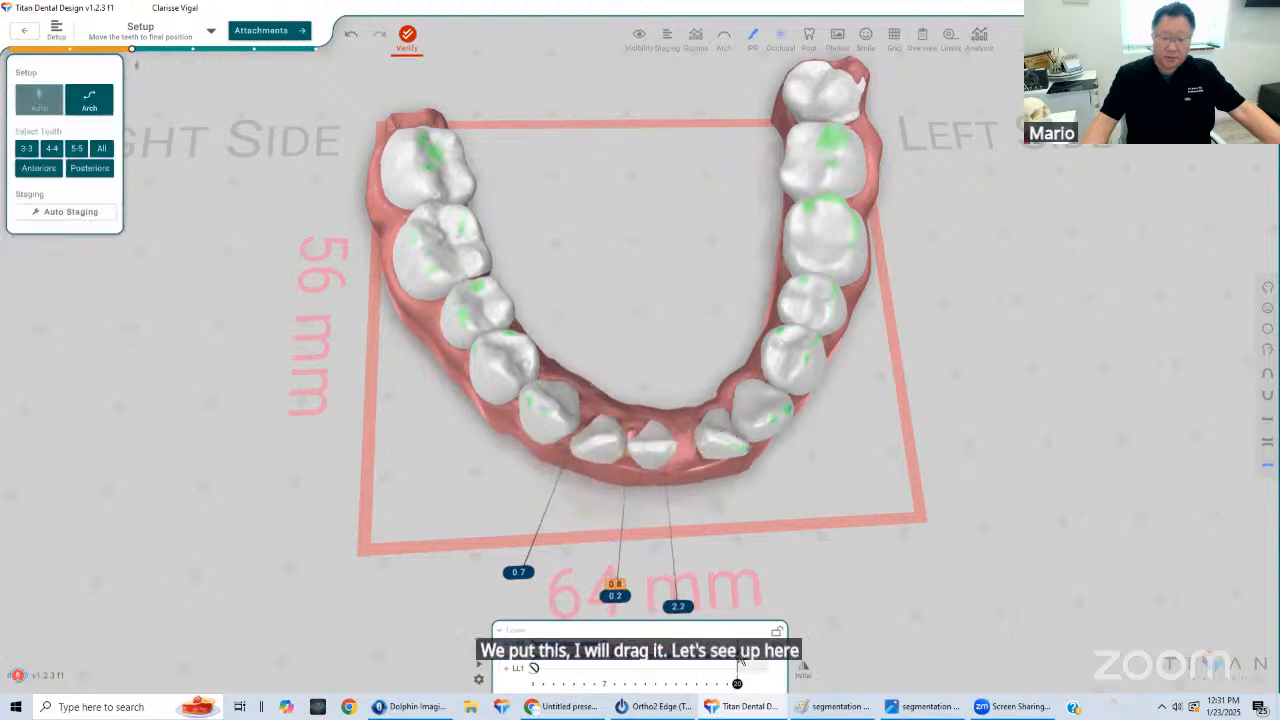
# Add LR2 keyframes at stages 8 and 9, and move the stage 9 keyframe to stage 20
pyautogui.click(612, 595)
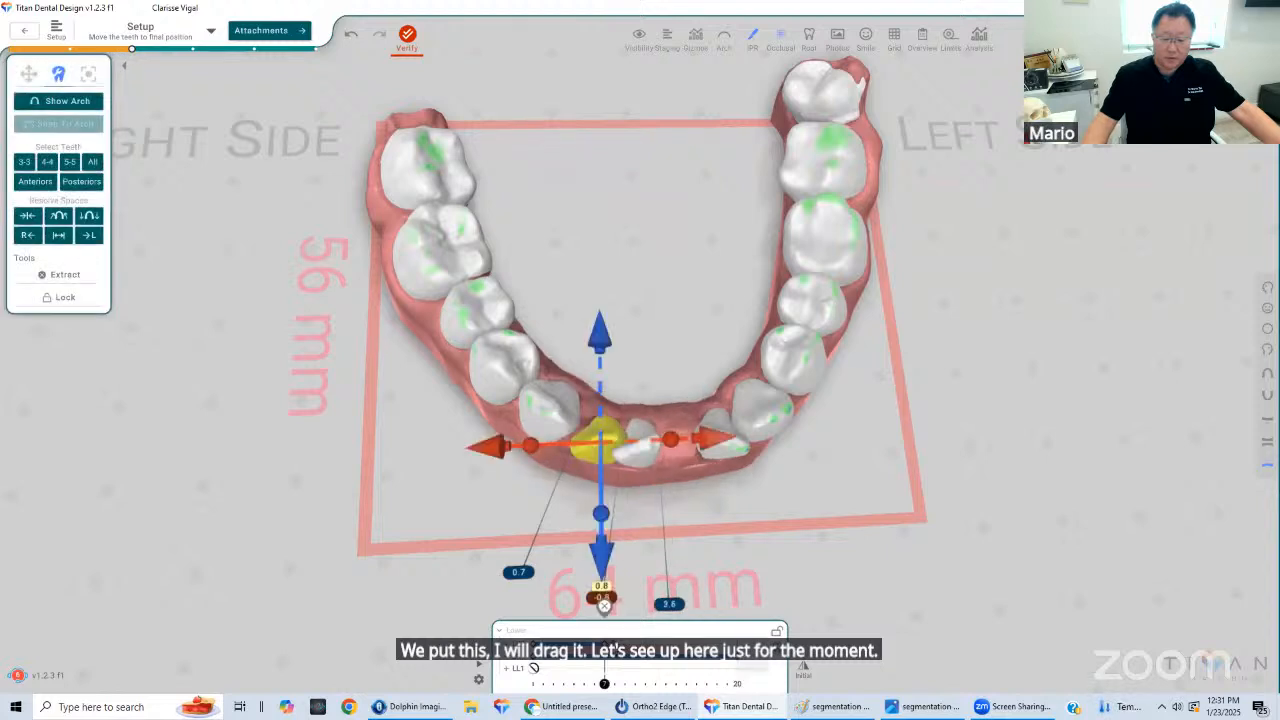
pyautogui.click(625, 646)
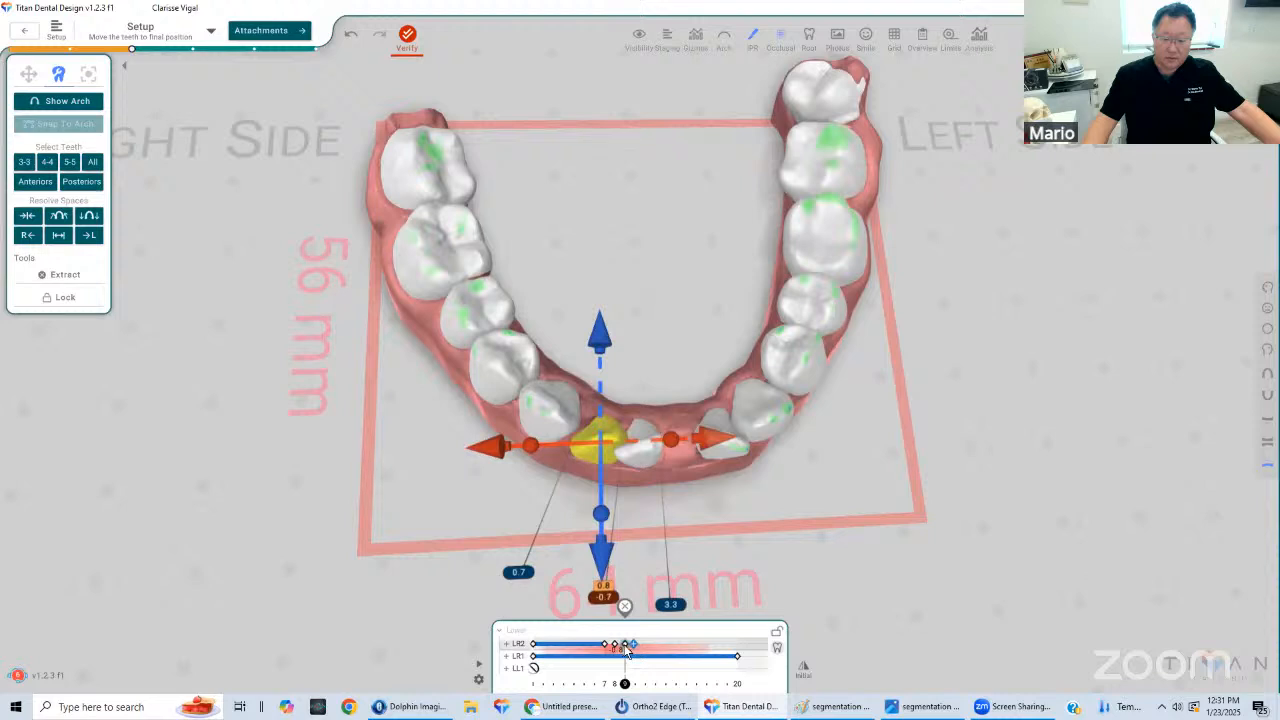
pyautogui.moveTo(625, 646); pyautogui.dragTo(737, 645)
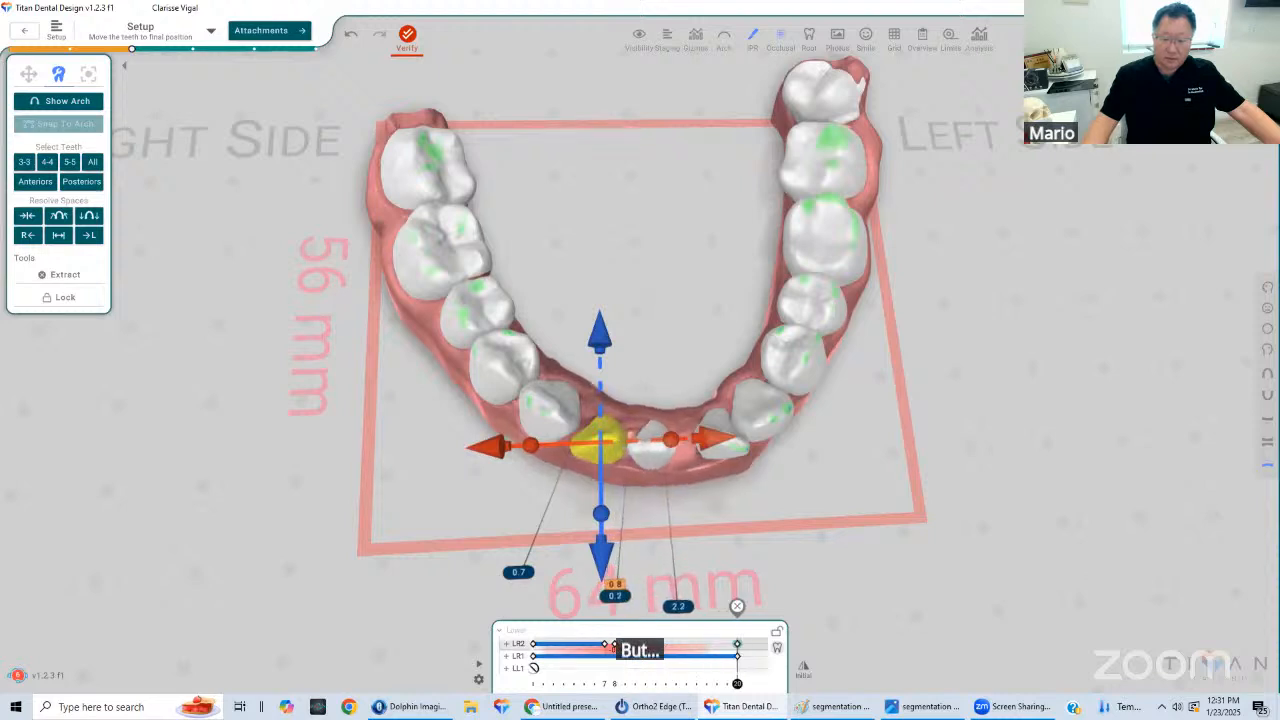
# Delete the lower right lateral incisor (LR2) keyframe at stage 8, and add LR2 keyframes again at stages 8 and 9
pyautogui.click(614, 644)
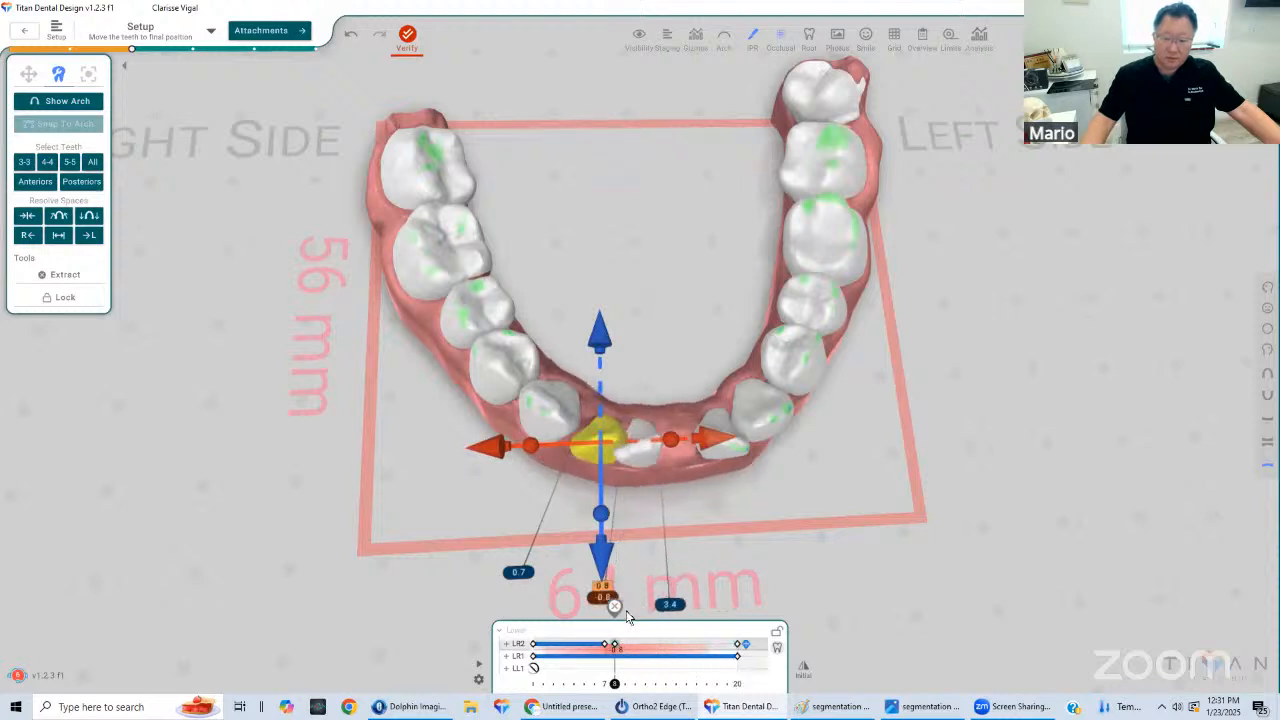
pyautogui.click(614, 606)
pyautogui.click(766, 383)
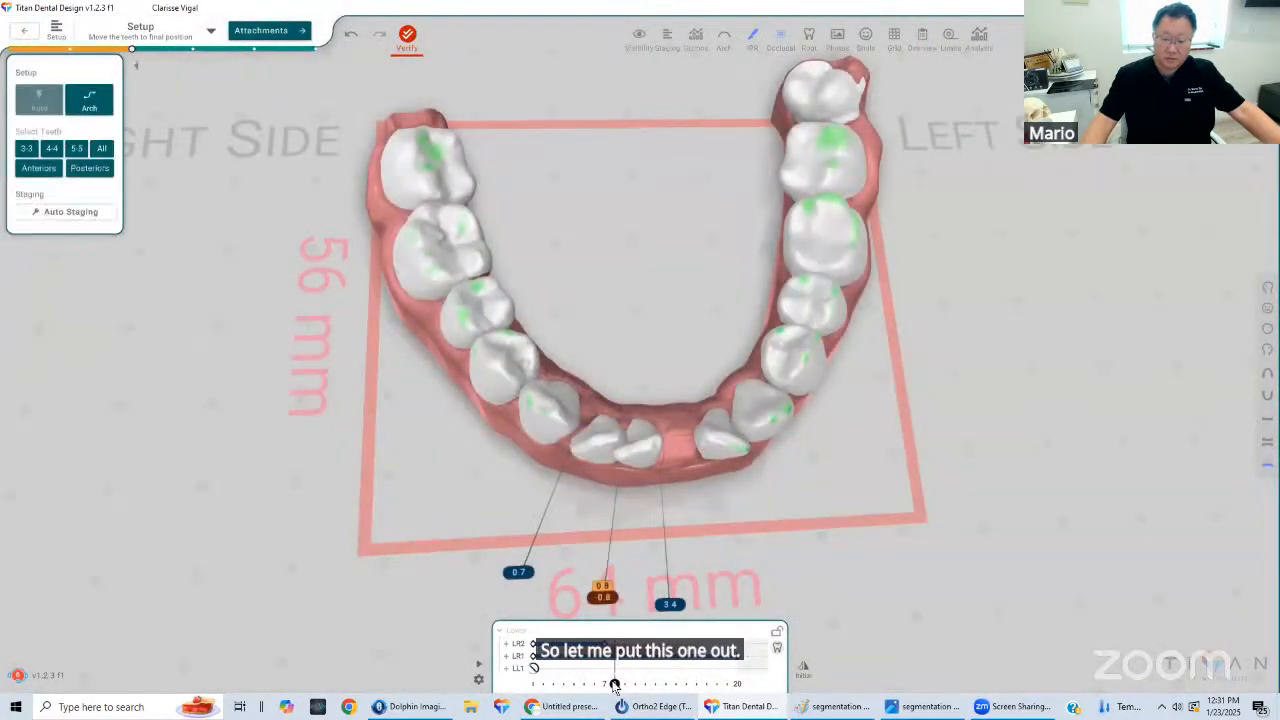
pyautogui.click(608, 652)
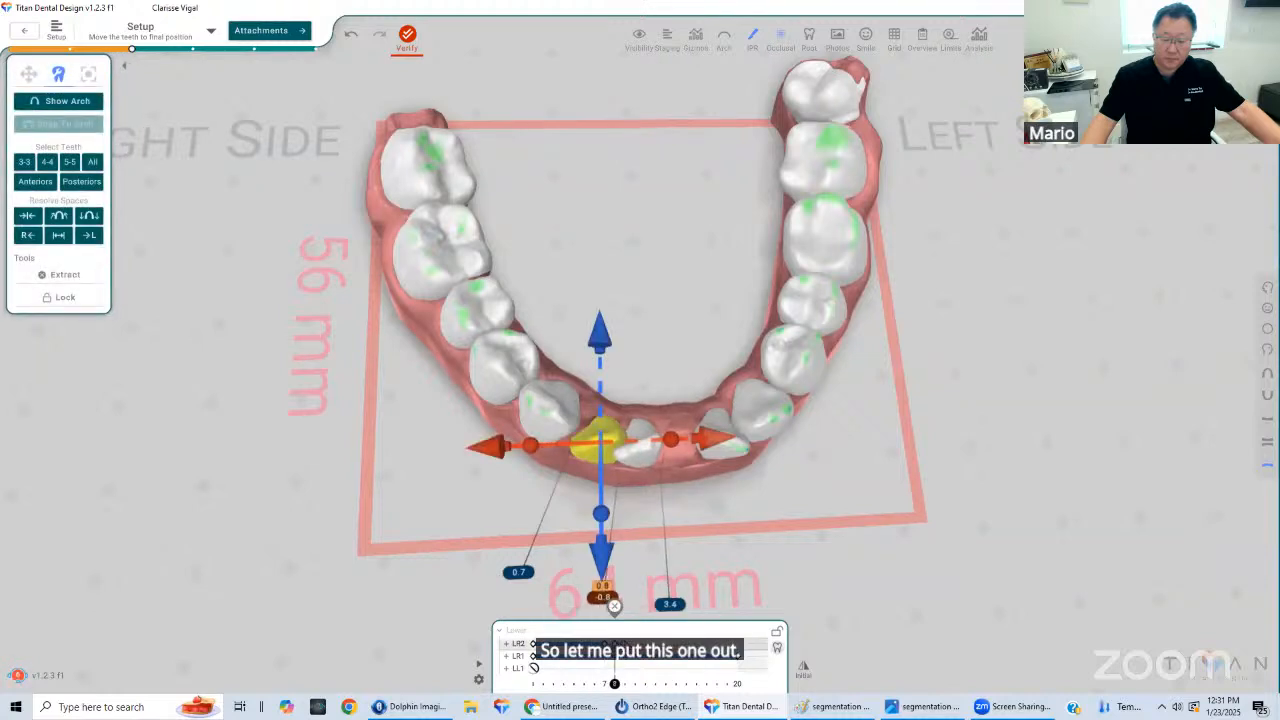
pyautogui.click(622, 641)
pyautogui.click(770, 500)
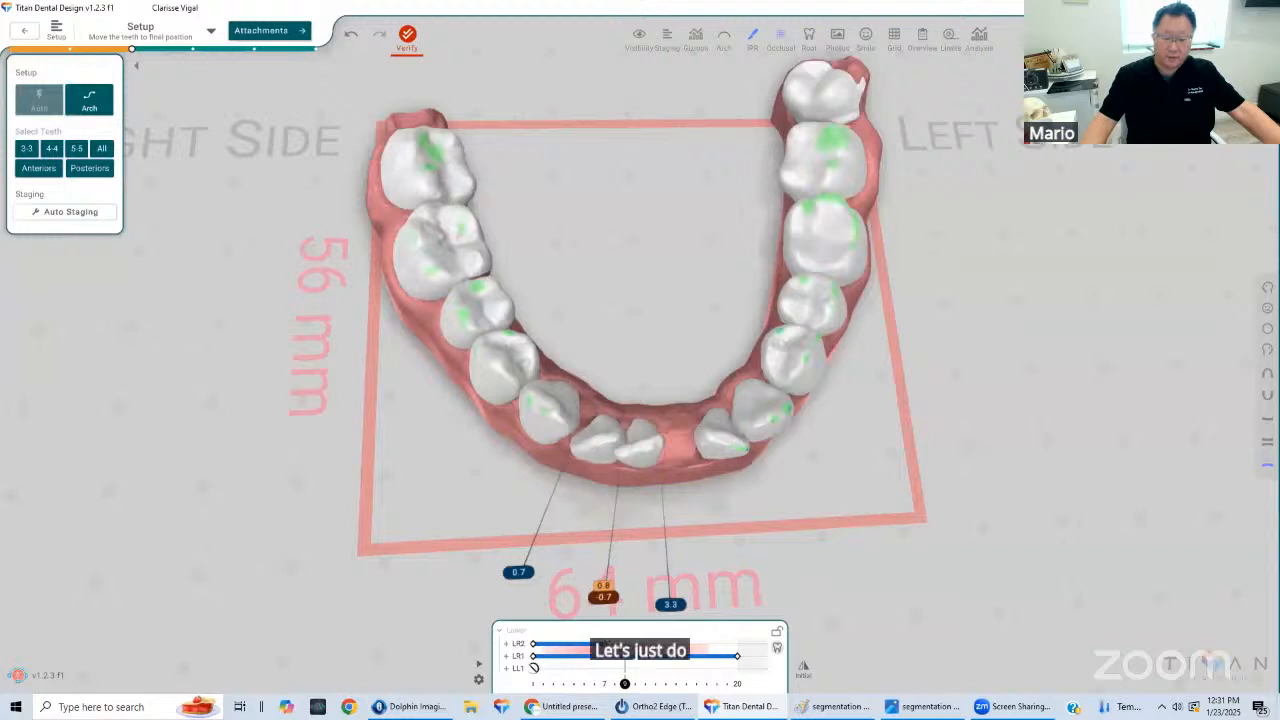
pyautogui.click(610, 652)
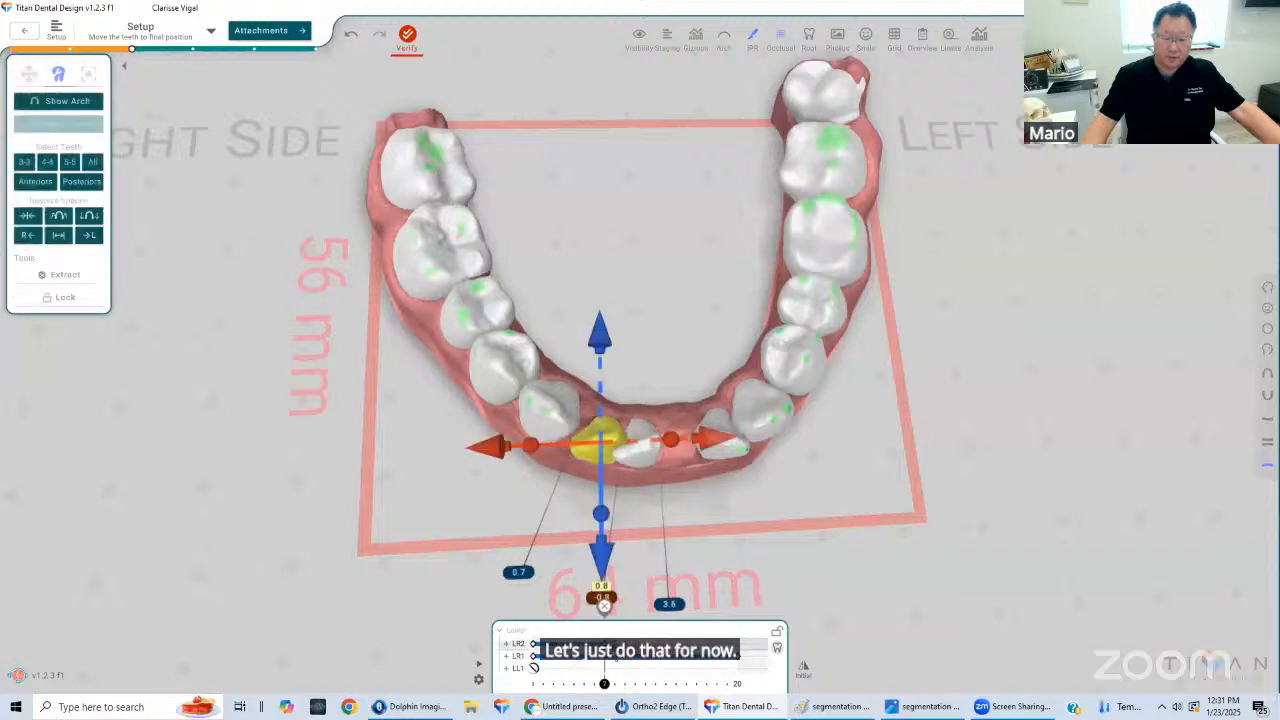
pyautogui.click(624, 644)
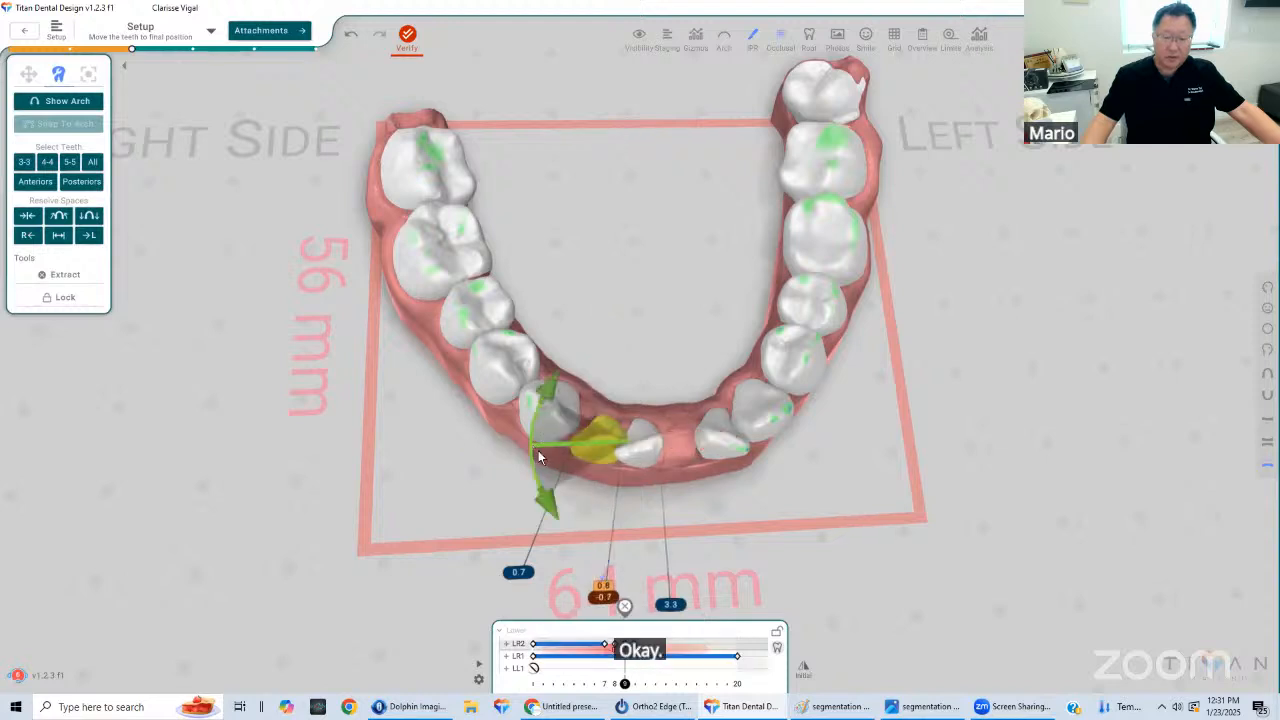
# Rotate and tip the lower right lateral incisor from its stage 9 keyframe, bringing the spaces beside it to about -0.2 mm and 0 mm
pyautogui.moveTo(600, 520); pyautogui.dragTo(624, 446)
pyautogui.moveTo(684, 454); pyautogui.dragTo(648, 388, button='right')
pyautogui.click(606, 410)
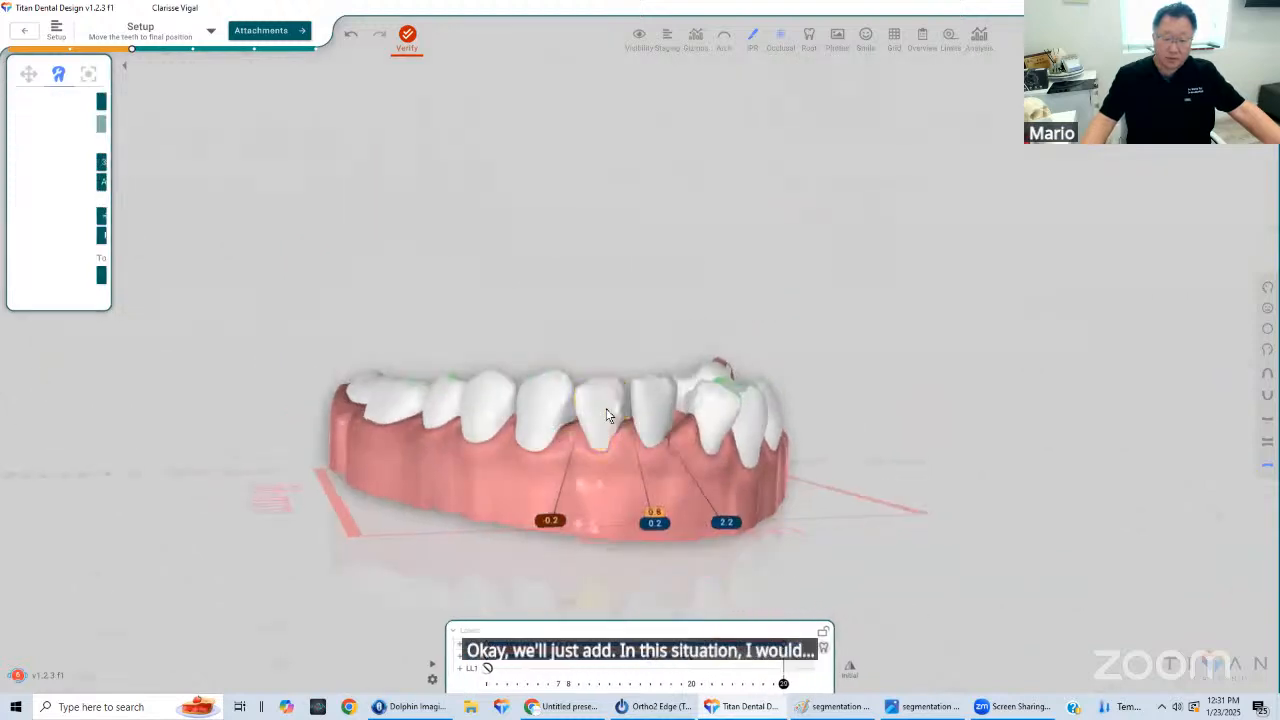
pyautogui.click(606, 410)
pyautogui.moveTo(541, 394); pyautogui.dragTo(539, 404, button='right')
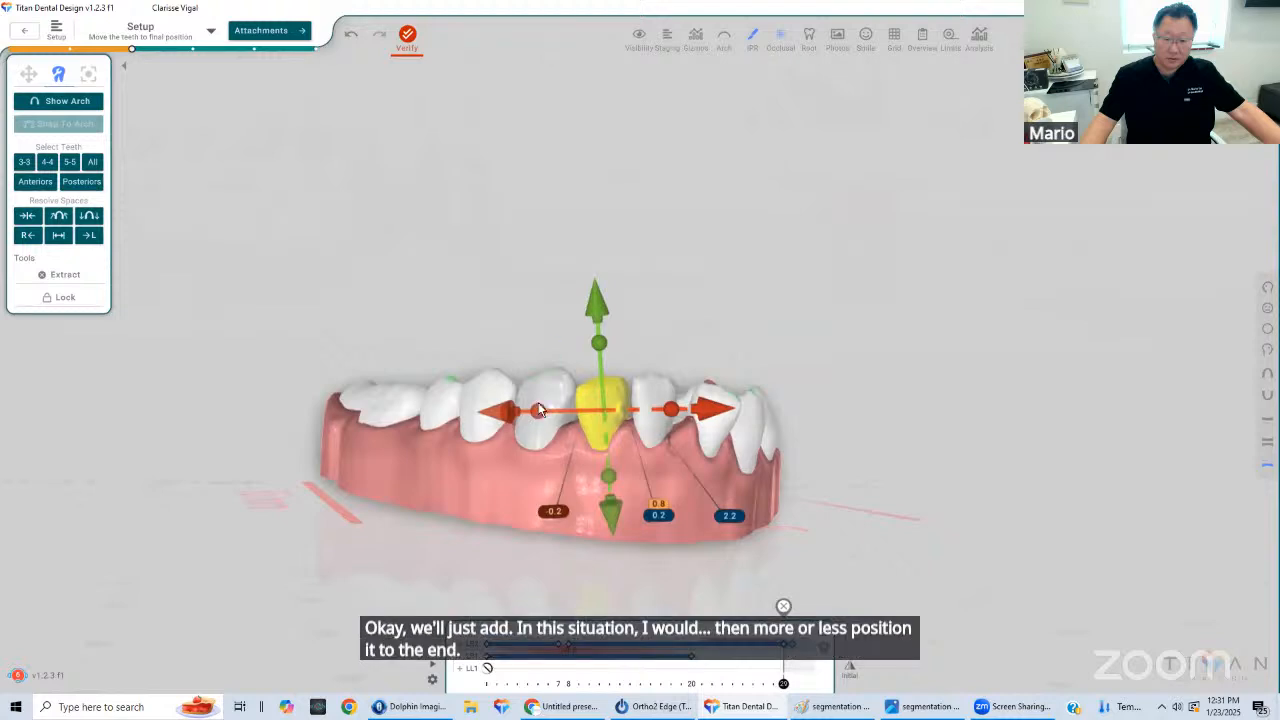
pyautogui.moveTo(539, 404); pyautogui.dragTo(546, 393)
pyautogui.moveTo(646, 430); pyautogui.dragTo(702, 484, button='right')
# Try to adjust the torque of the lower right central incisor at the final stage, and undo the change
pyautogui.click(614, 452)
pyautogui.click(614, 452)
pyautogui.click(655, 435)
pyautogui.moveTo(786, 388); pyautogui.dragTo(706, 410, button='right')
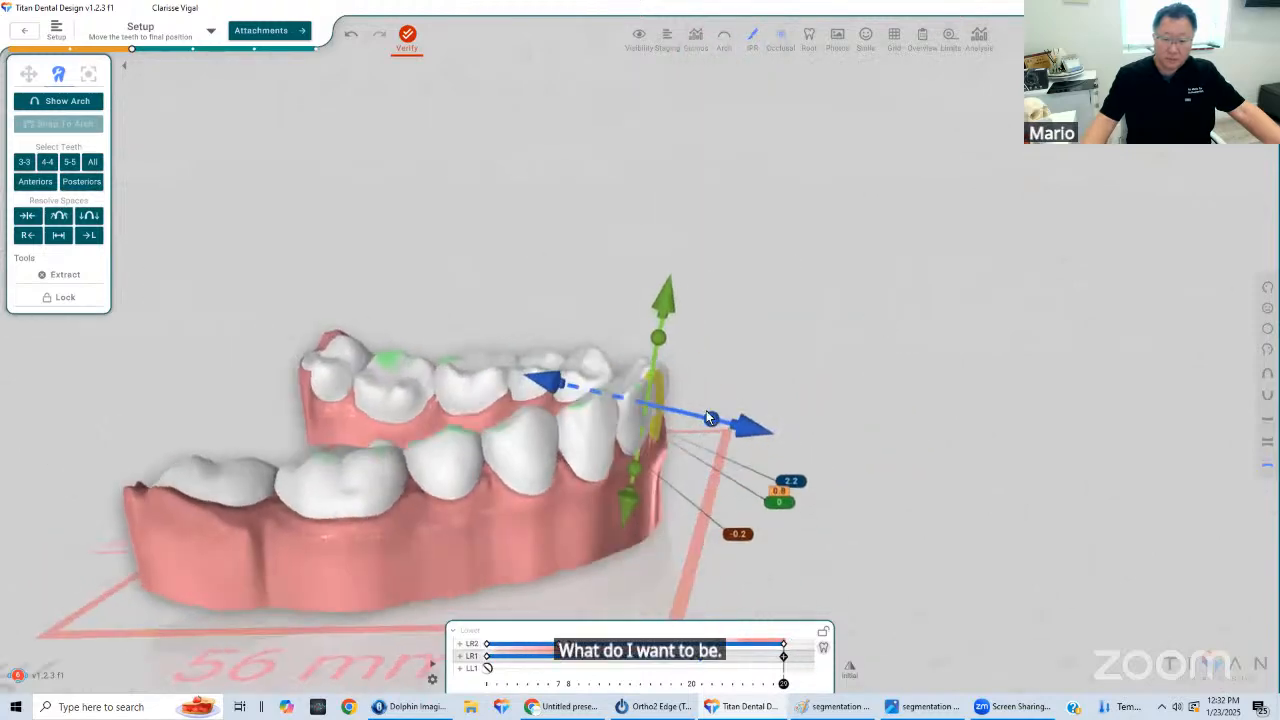
pyautogui.moveTo(704, 409); pyautogui.dragTo(704, 412)
pyautogui.click(652, 405)
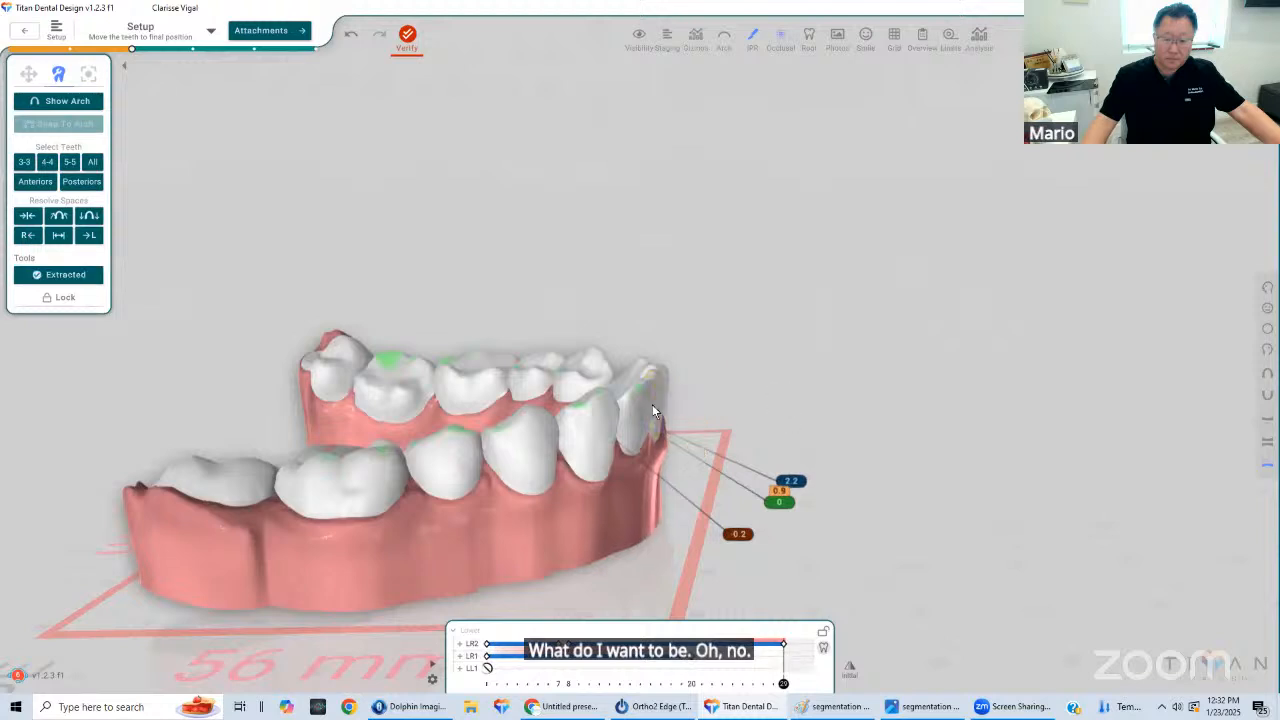
pyautogui.click(351, 35)
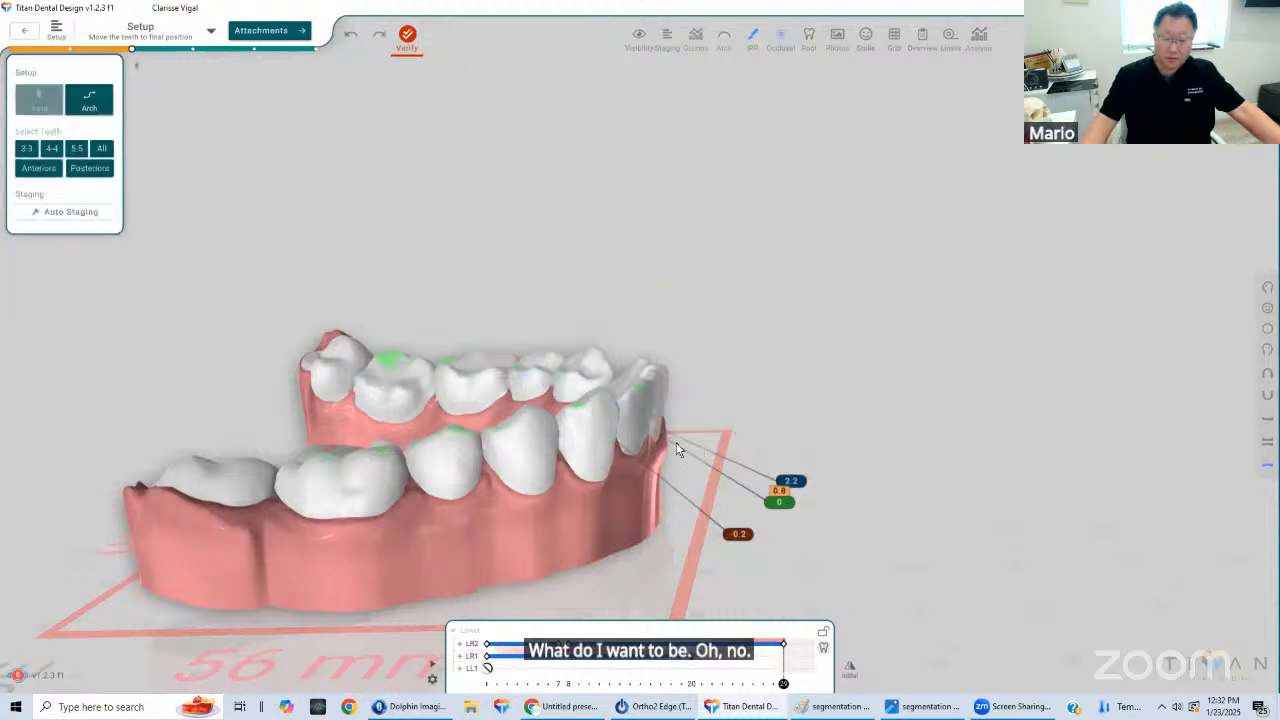
# Tip the lower right lateral incisor slightly at its final stage, with about -0.1 mm of space on both sides
pyautogui.click(640, 420)
pyautogui.moveTo(682, 428); pyautogui.dragTo(682, 426)
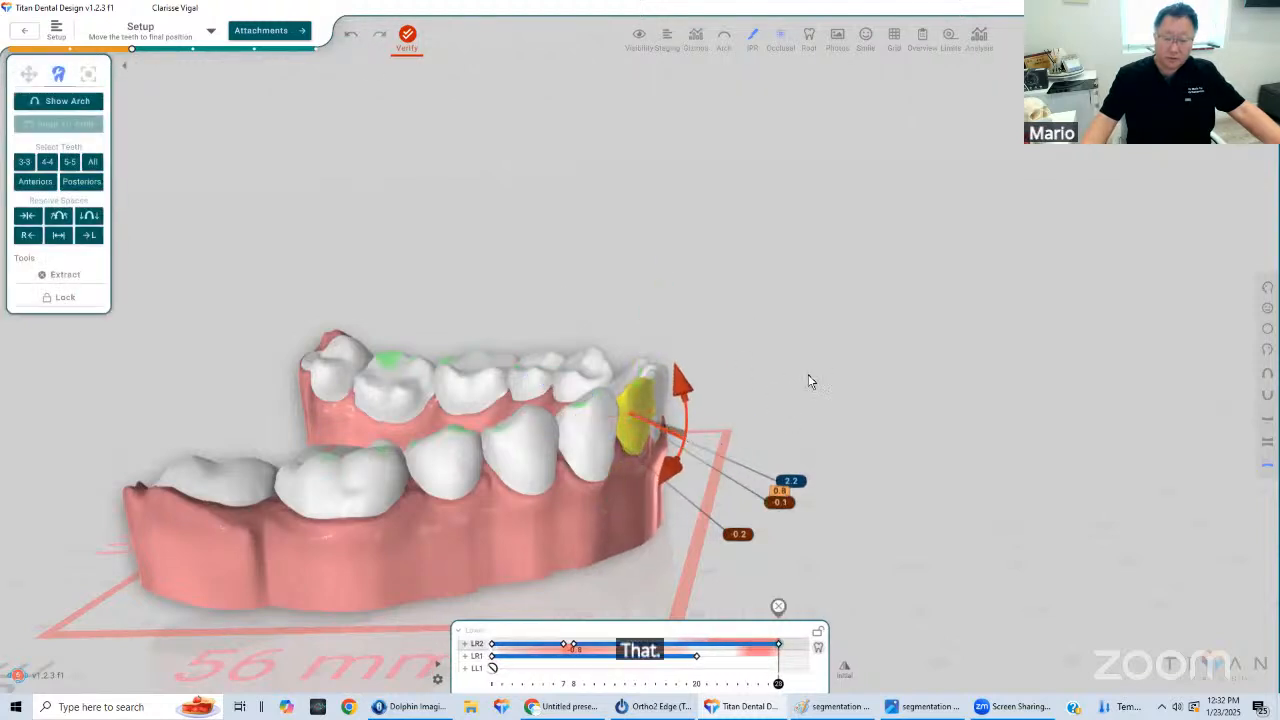
pyautogui.moveTo(563, 434); pyautogui.dragTo(844, 481, button='right')
pyautogui.click(734, 428)
pyautogui.click(680, 412)
pyautogui.click(620, 512)
pyautogui.click(748, 550)
pyautogui.moveTo(714, 495); pyautogui.dragTo(802, 617, button='right')
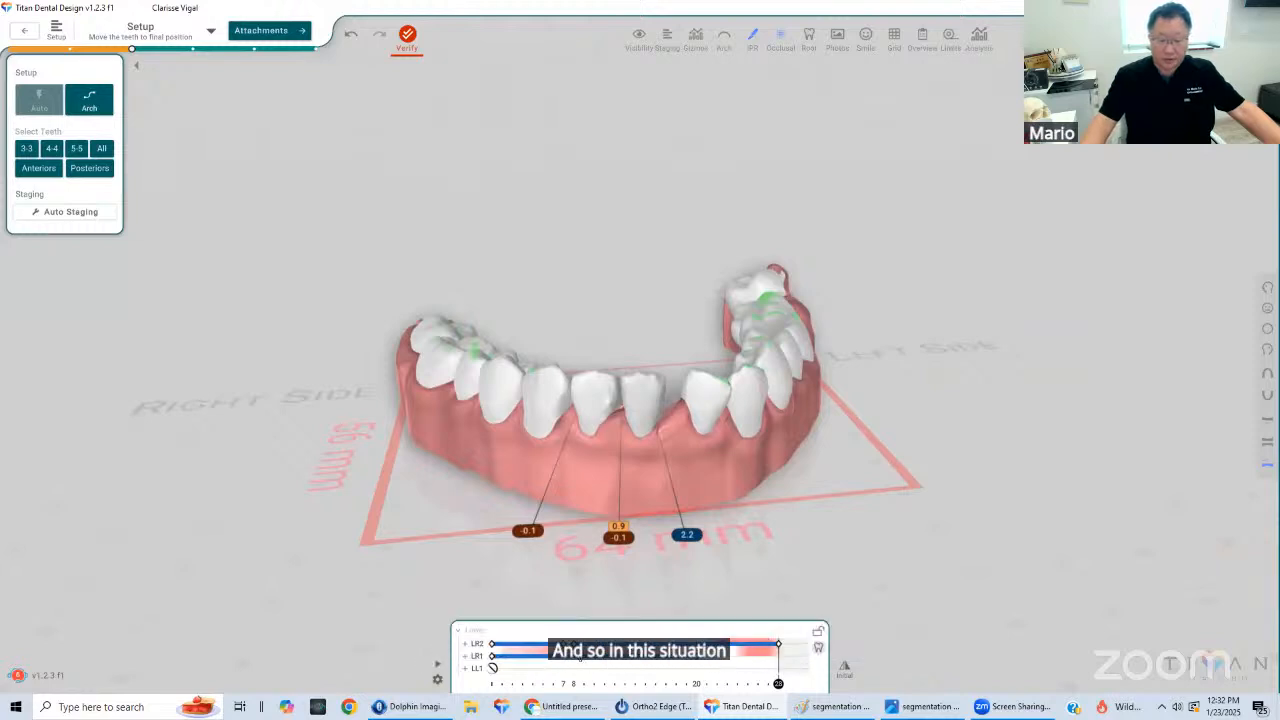
# Delete the LR2 keyframe at stage 8 so the movements on either side of it connect
pyautogui.click(576, 656)
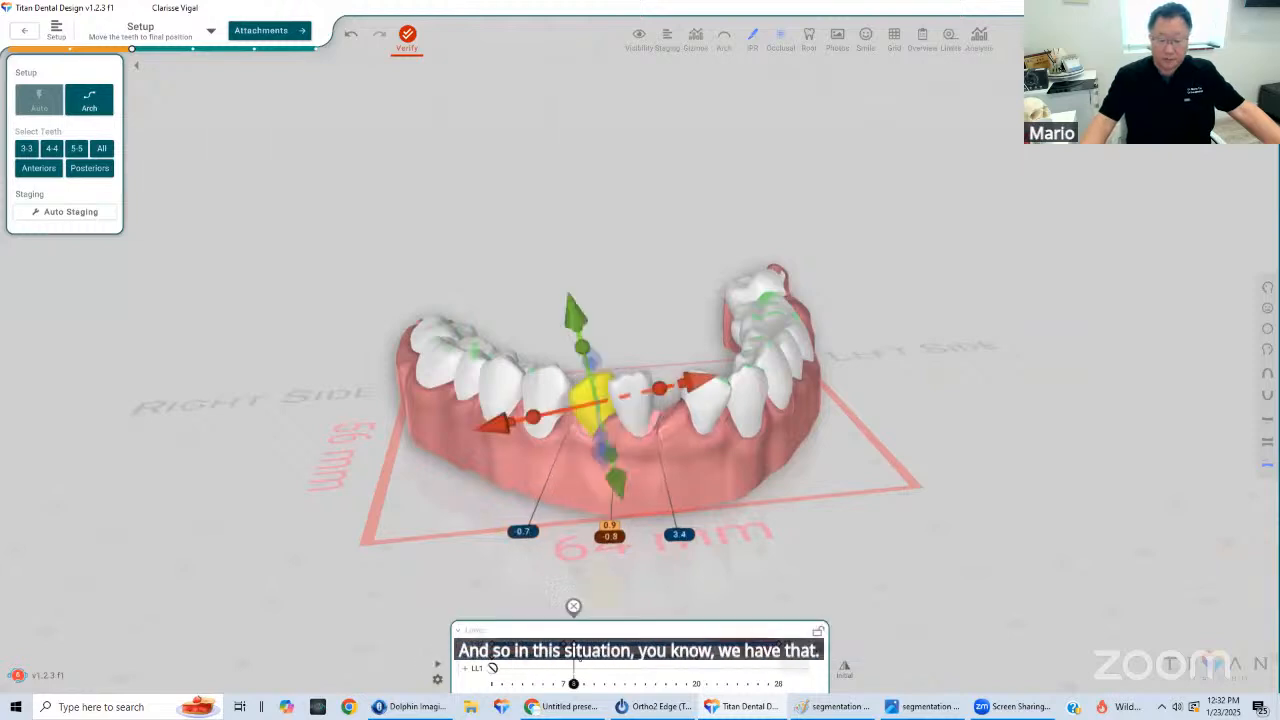
pyautogui.click(574, 606)
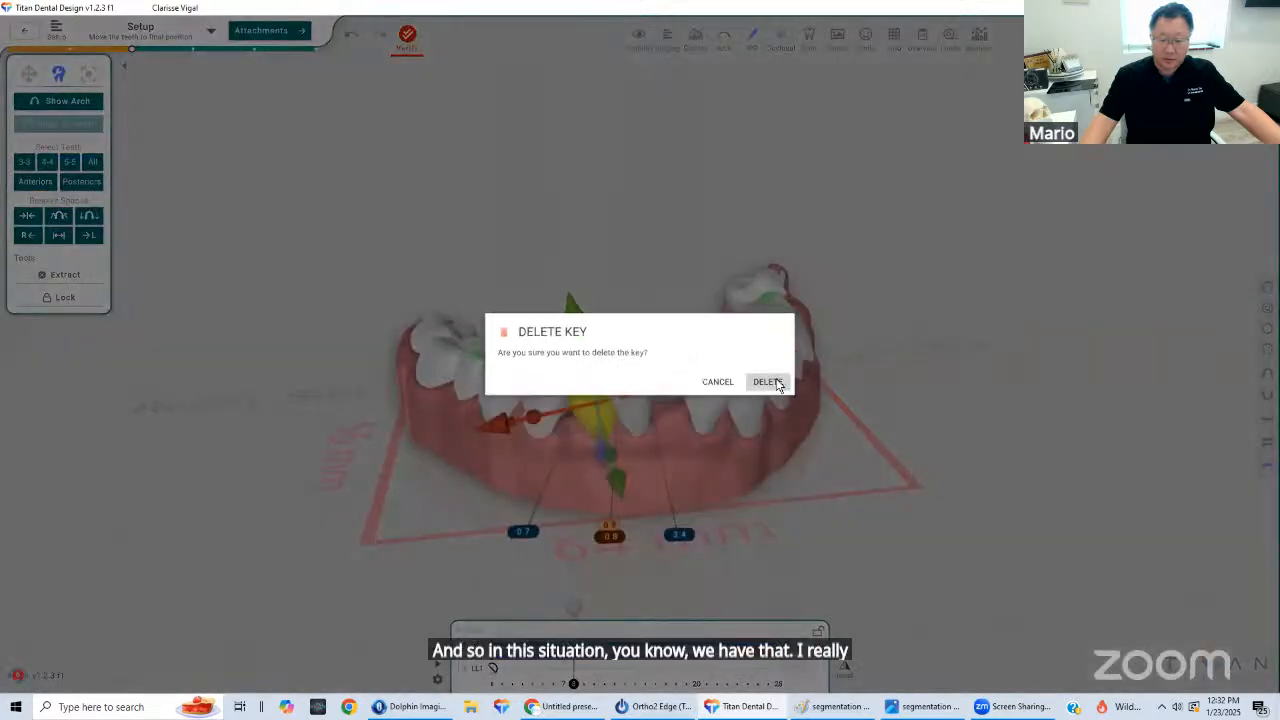
pyautogui.click(766, 385)
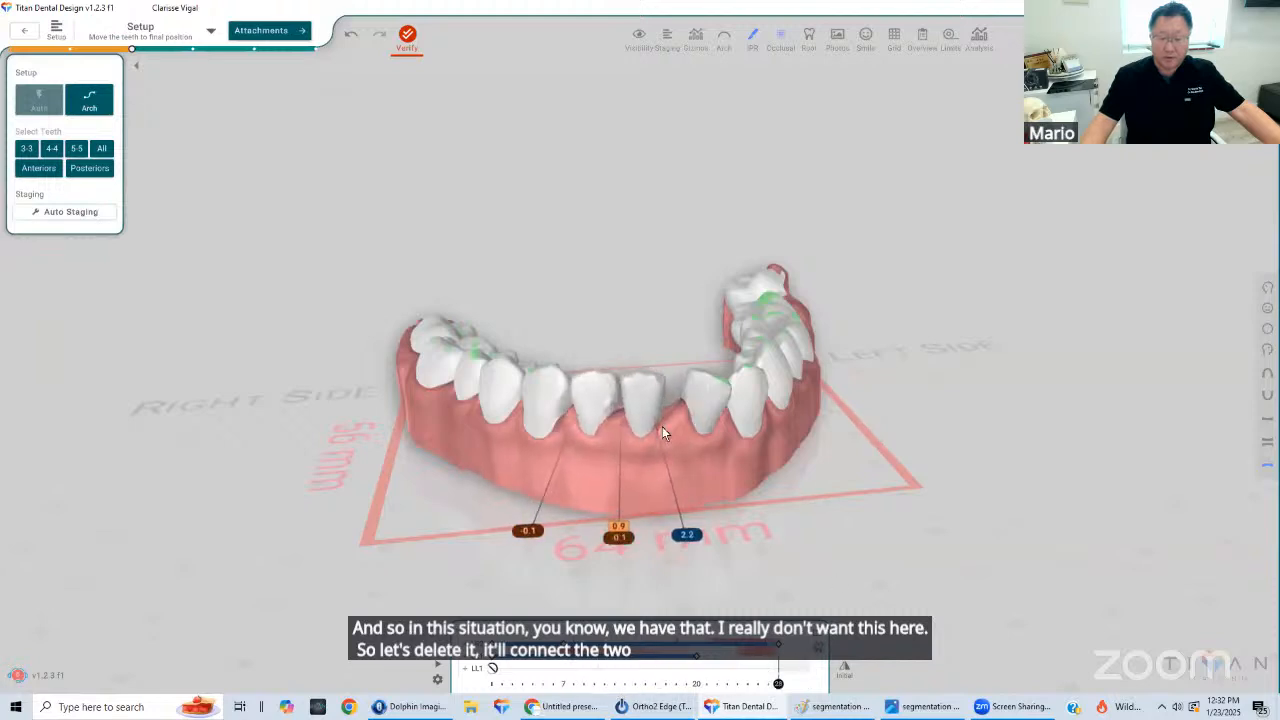
# Move the lower left lateral incisor (LL2) toward the midline at stage 28, leaving gaps of about 0.8 mm and 1.6 mm beside it
pyautogui.click(698, 404)
pyautogui.moveTo(704, 406); pyautogui.dragTo(670, 514, button='right')
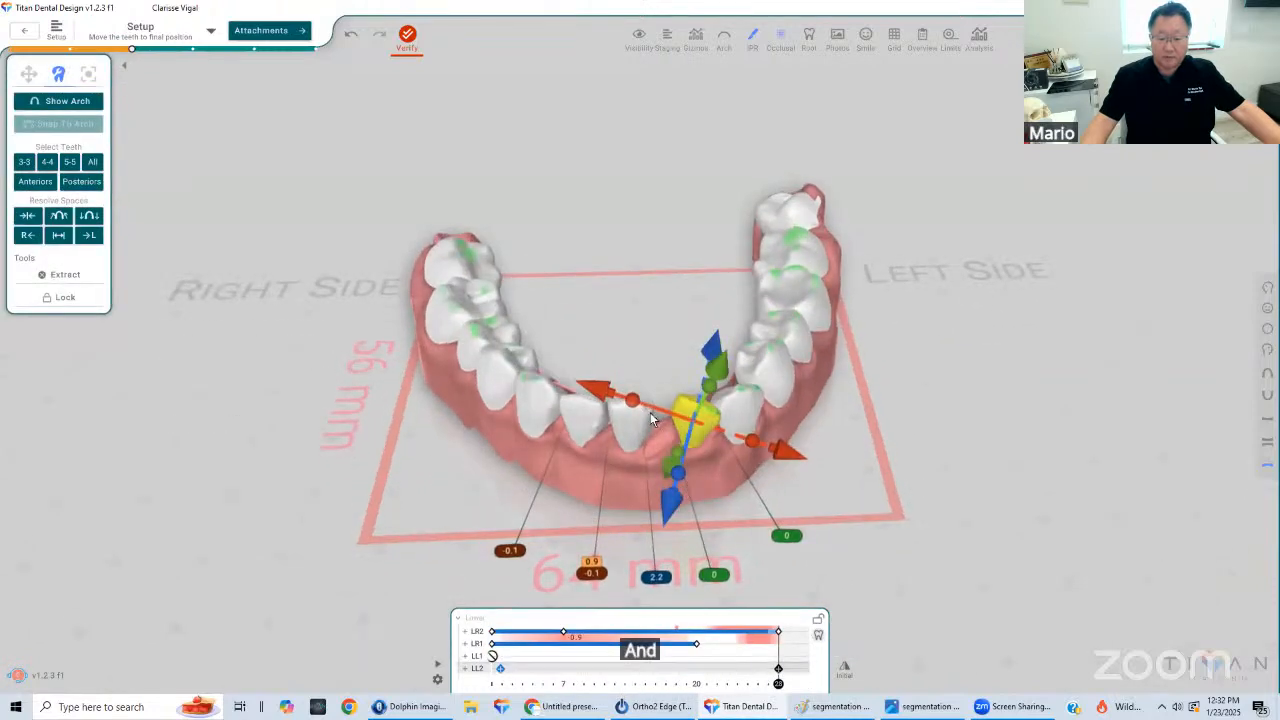
pyautogui.moveTo(650, 412); pyautogui.dragTo(776, 490, button='right')
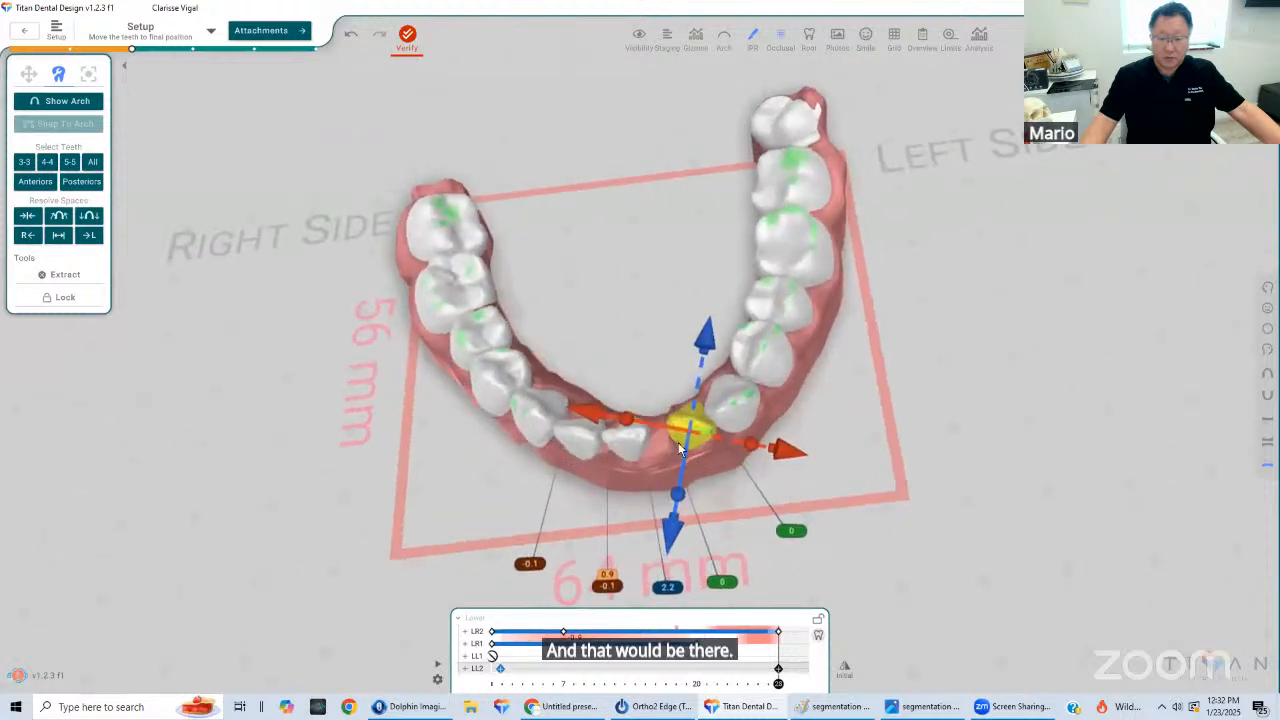
pyautogui.moveTo(590, 408); pyautogui.dragTo(586, 410)
pyautogui.moveTo(659, 533); pyautogui.dragTo(755, 507)
pyautogui.click(755, 507)
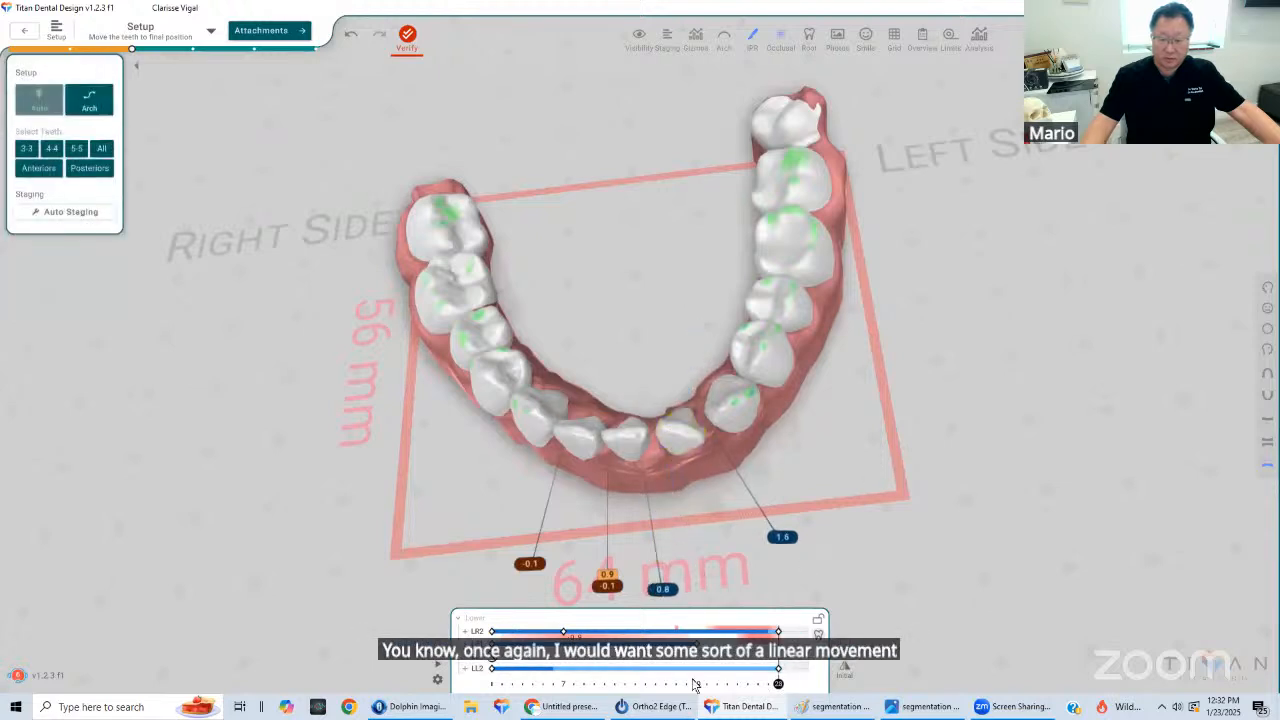
pyautogui.moveTo(696, 685)
pyautogui.mouseDown()
pyautogui.moveTo(494, 685)
pyautogui.moveTo(778, 685)
pyautogui.mouseUp()
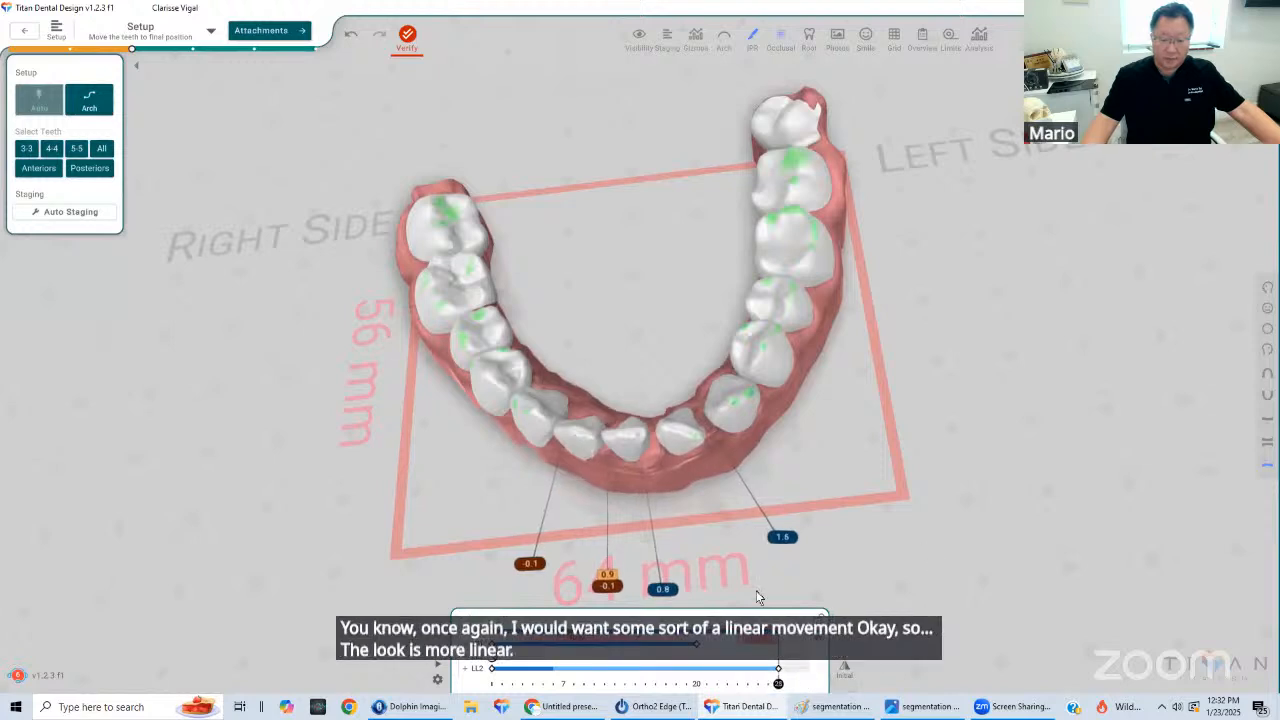
# Shorten the LL2 movement to end at stage 6 and try adding another LL2 keyframe at stage 7
pyautogui.click(672, 432)
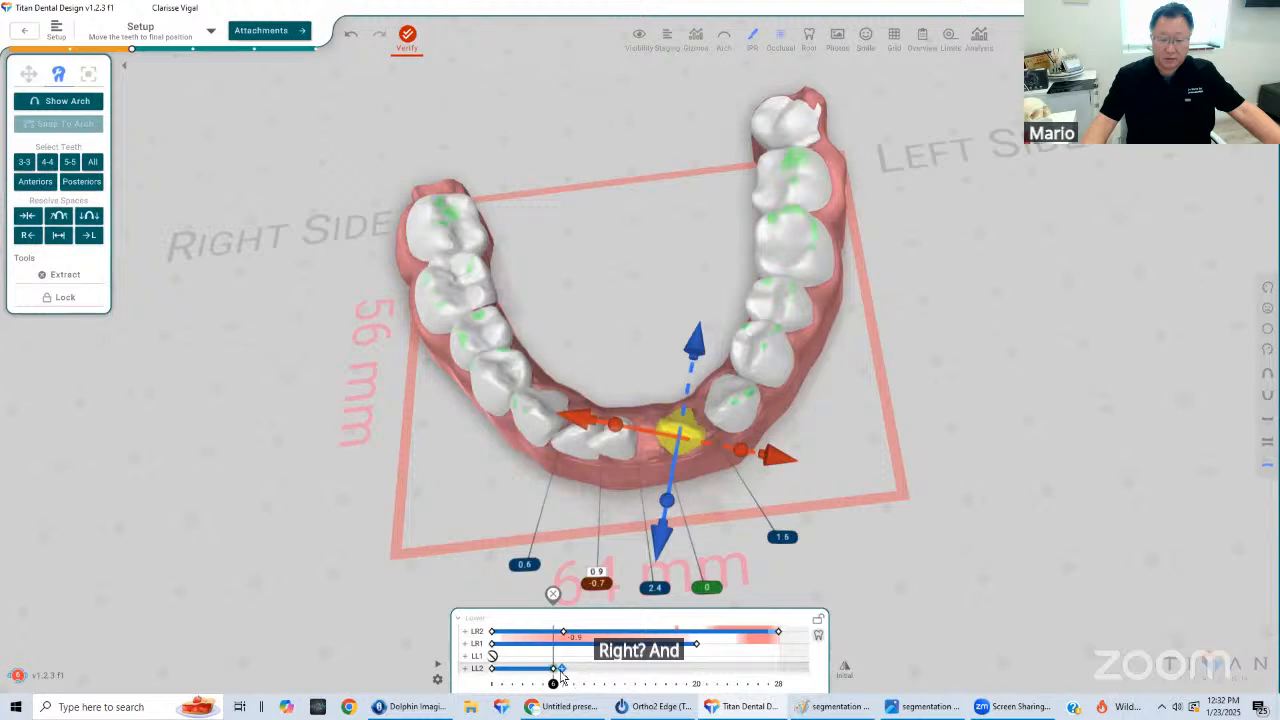
pyautogui.click(562, 669)
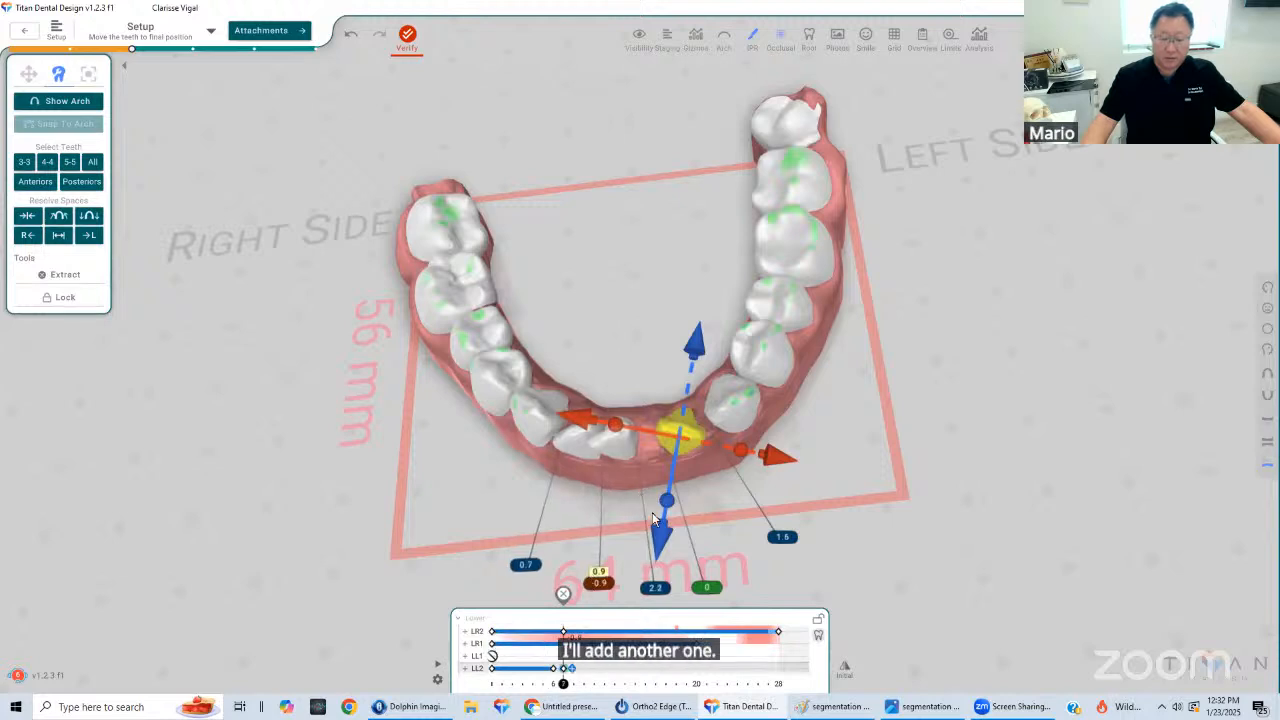
pyautogui.click(672, 420)
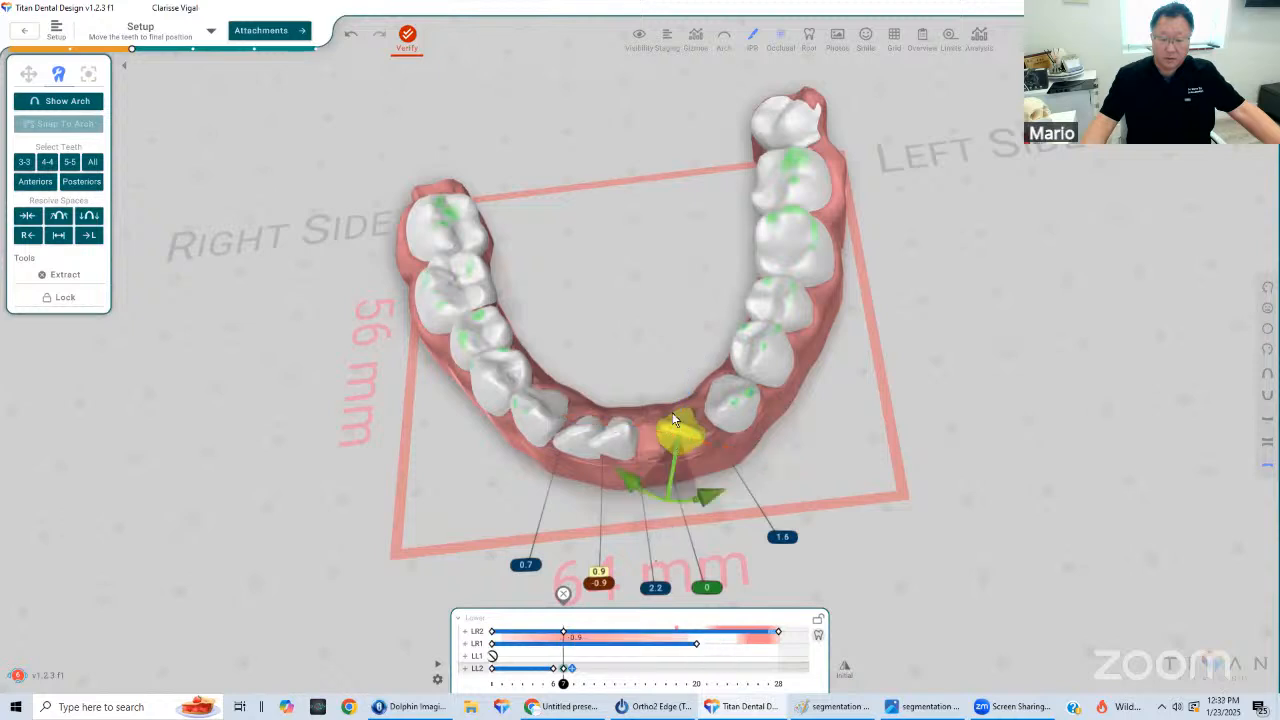
pyautogui.moveTo(873, 415); pyautogui.dragTo(886, 444)
pyautogui.click(886, 444)
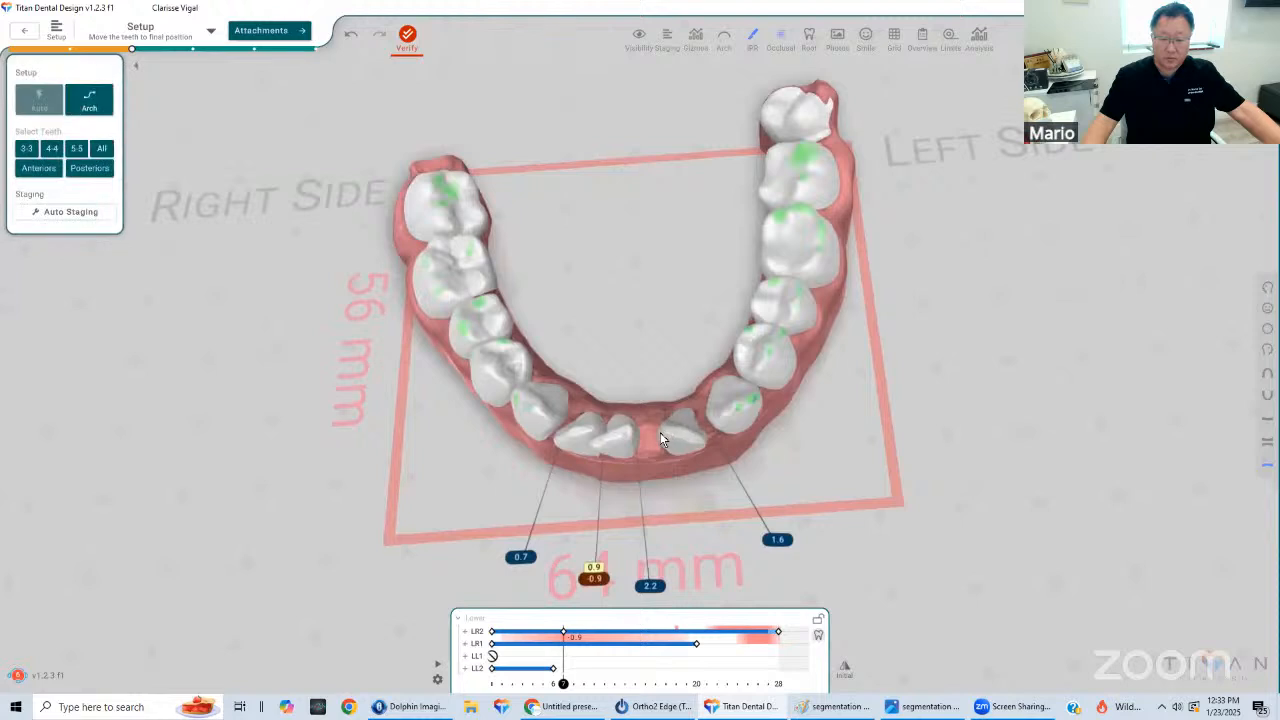
# Shift the lower left lateral incisor farther toward the midline, extending its movement to stage 13 and leaving about 3 mm beside the canine
pyautogui.click(662, 432)
pyautogui.moveTo(584, 418)
pyautogui.mouseDown()
pyautogui.moveTo(572, 422)
pyautogui.moveTo(584, 440)
pyautogui.mouseUp()
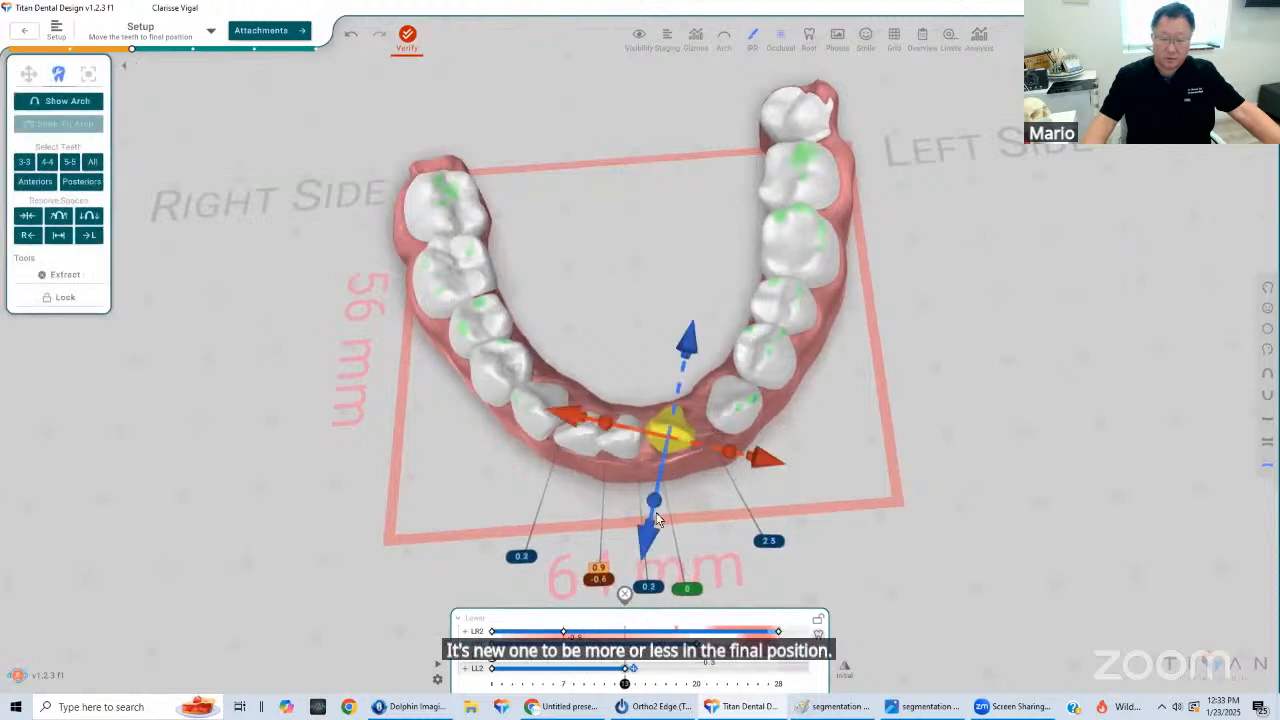
pyautogui.moveTo(646, 532); pyautogui.dragTo(676, 466)
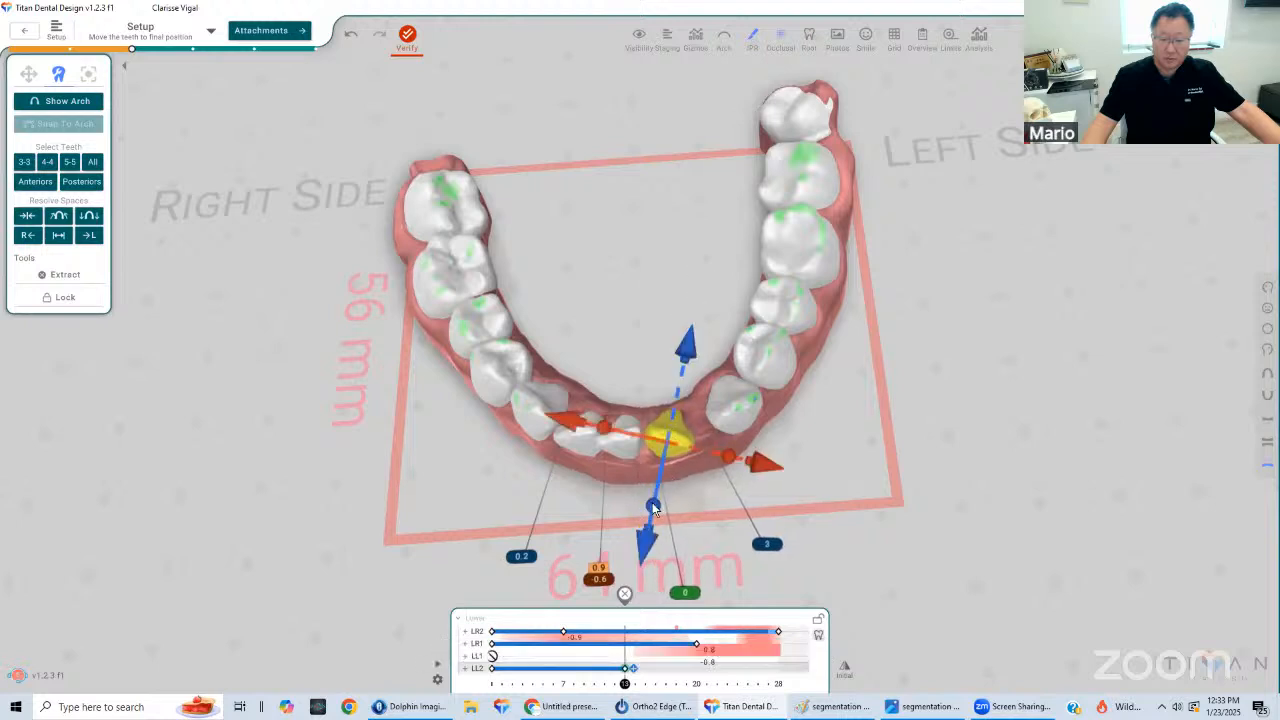
pyautogui.moveTo(652, 502); pyautogui.dragTo(682, 502, button='right')
# Try rotating the lower left lateral incisor and shifting it back toward the canine, leaving about 1.8 mm beside the canine
pyautogui.moveTo(668, 503); pyautogui.dragTo(674, 369)
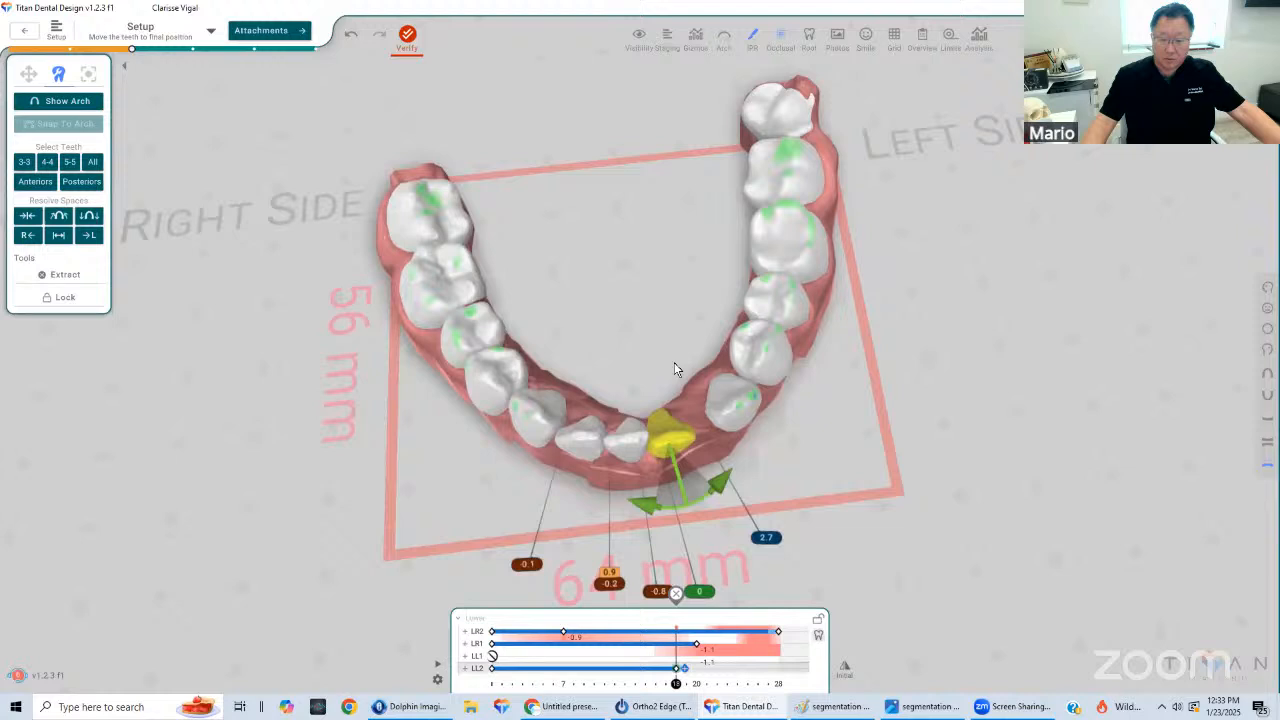
pyautogui.moveTo(792, 477); pyautogui.dragTo(838, 472, button='right')
pyautogui.click(666, 438)
pyautogui.moveTo(770, 418); pyautogui.dragTo(775, 418)
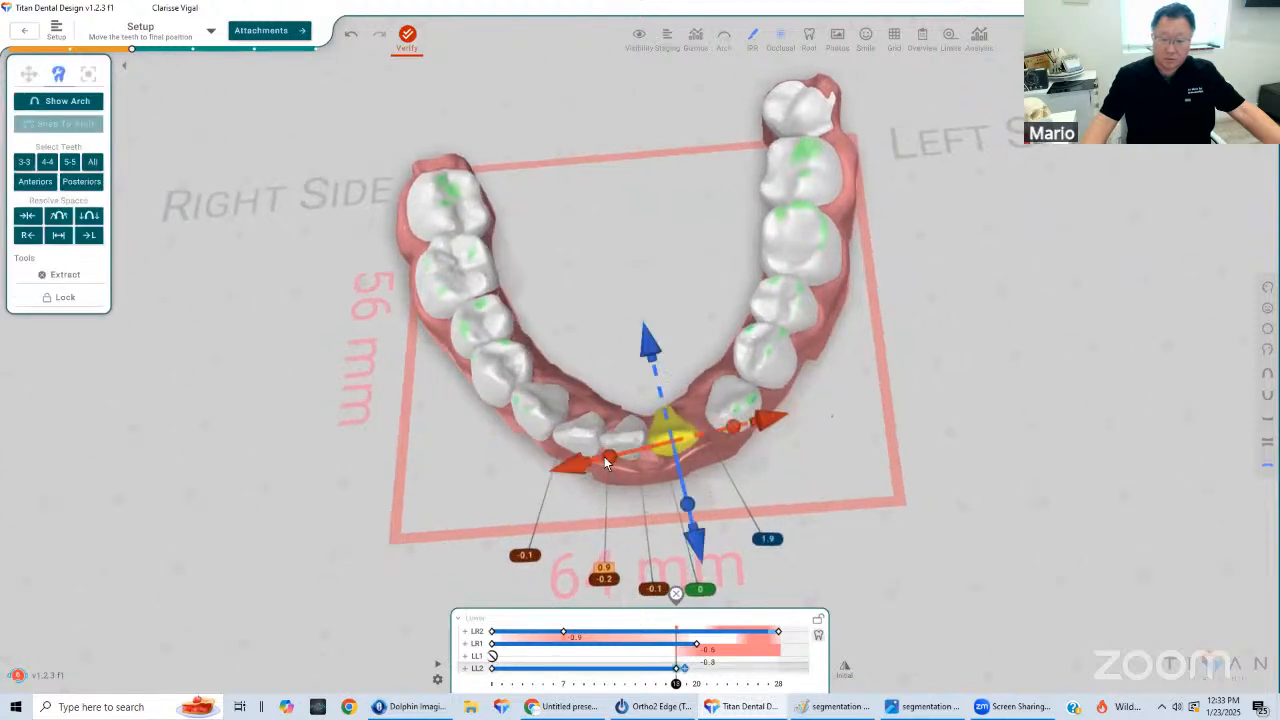
pyautogui.click(606, 446)
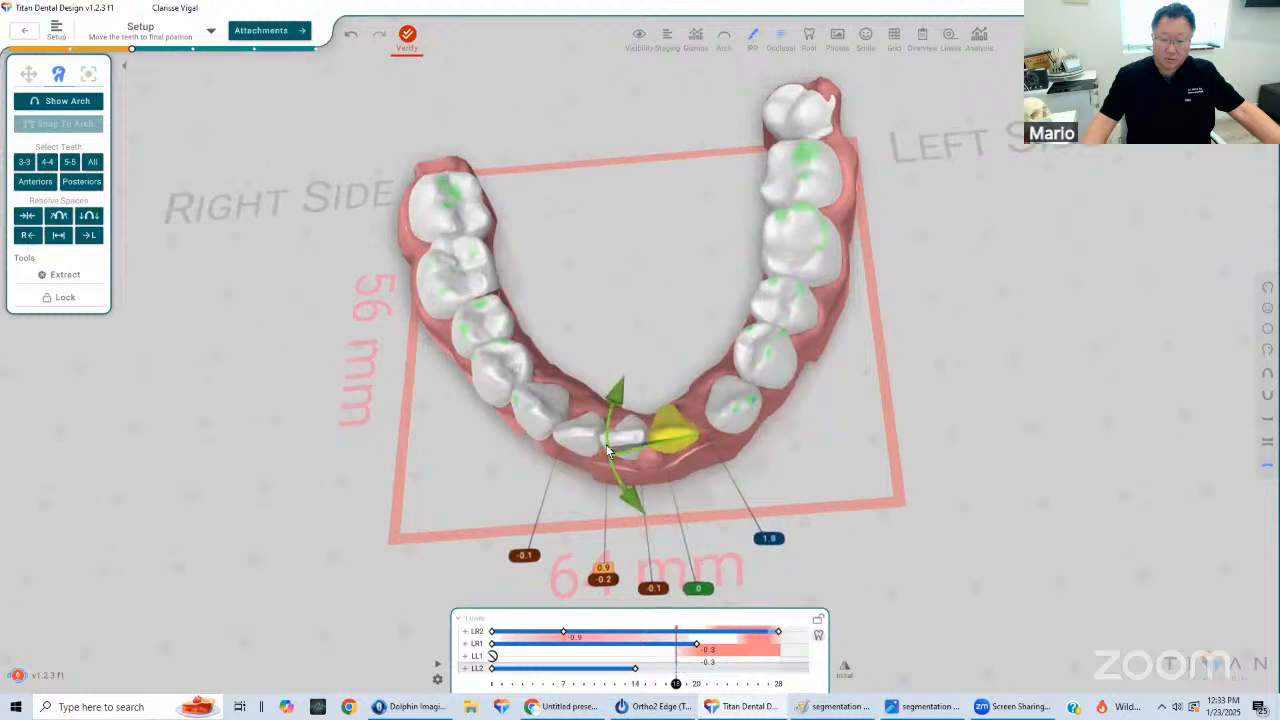
pyautogui.click(735, 578)
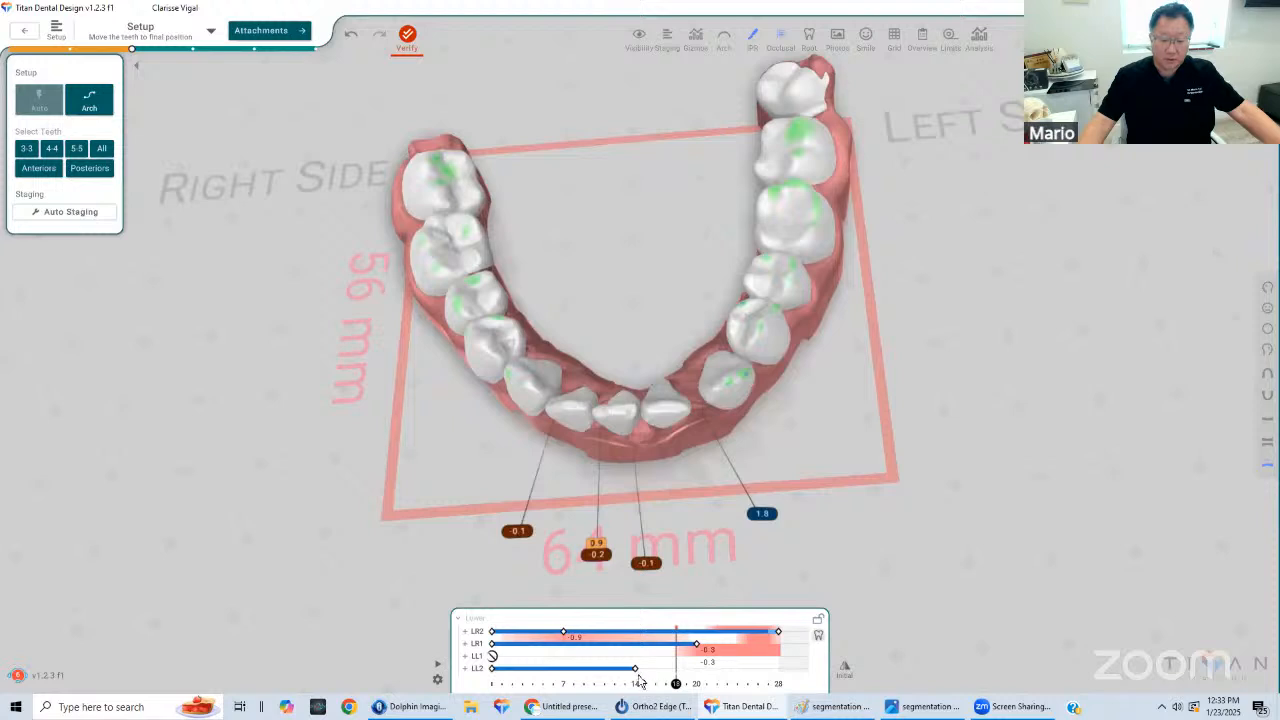
# Undo the recent LL2 position and staging changes, back to the LL2 movement ending at stage 6
pyautogui.moveTo(633, 668); pyautogui.dragTo(520, 668)
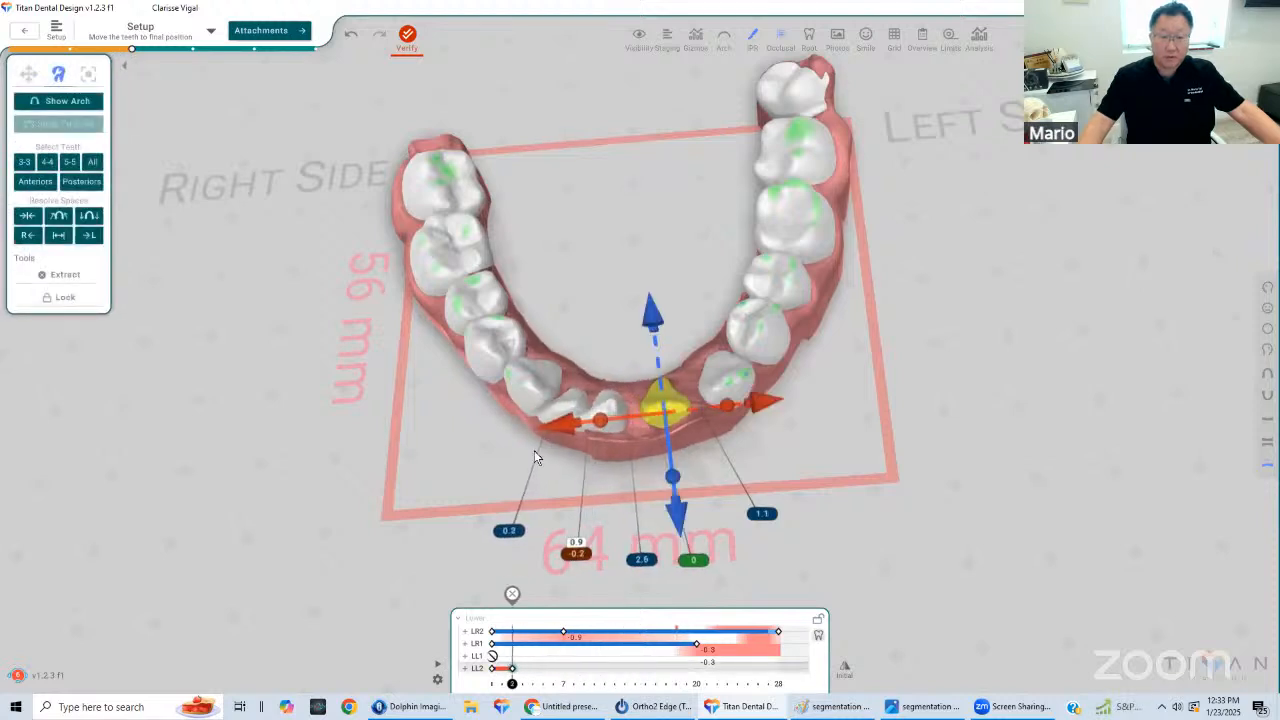
pyautogui.click(350, 37)
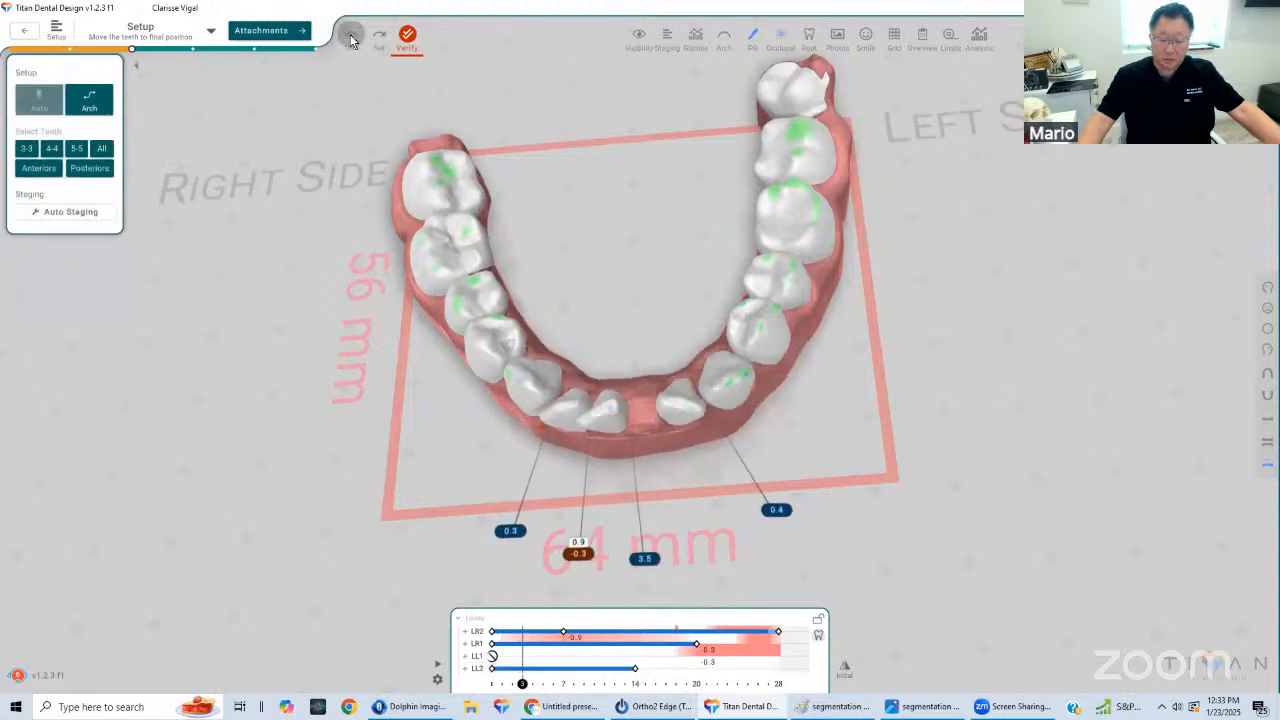
pyautogui.click(350, 37)
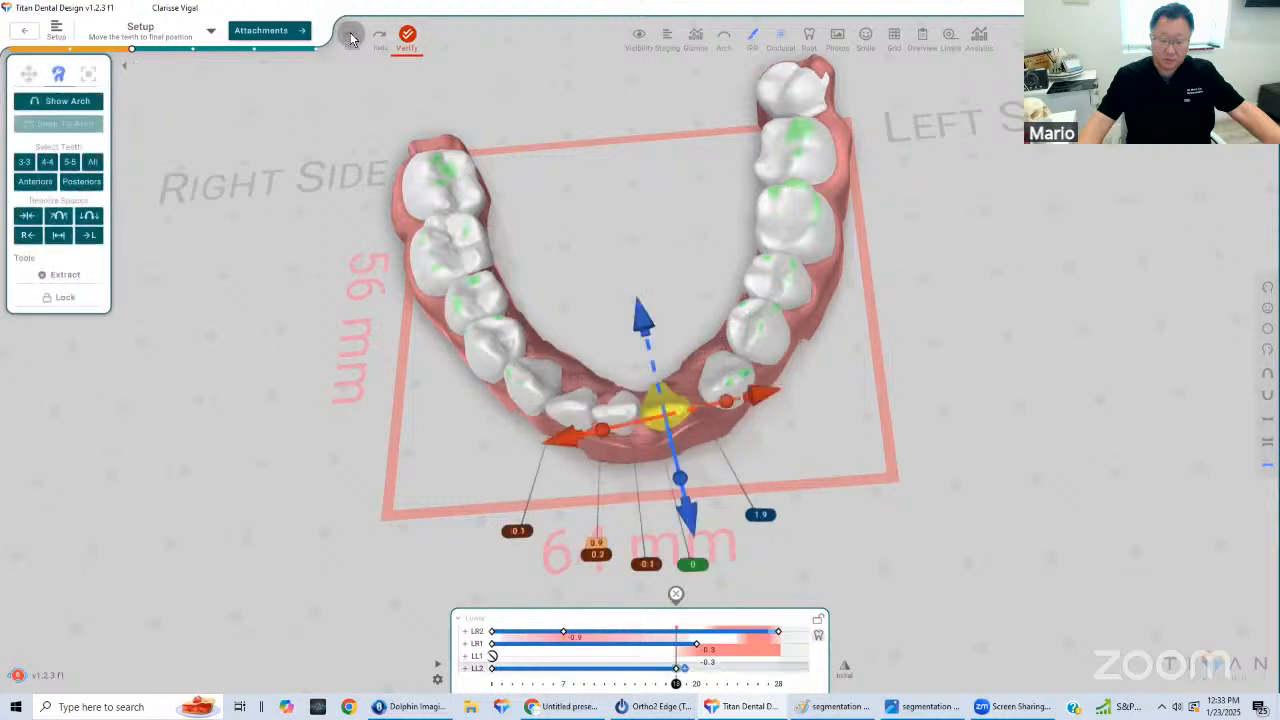
pyautogui.click(350, 37)
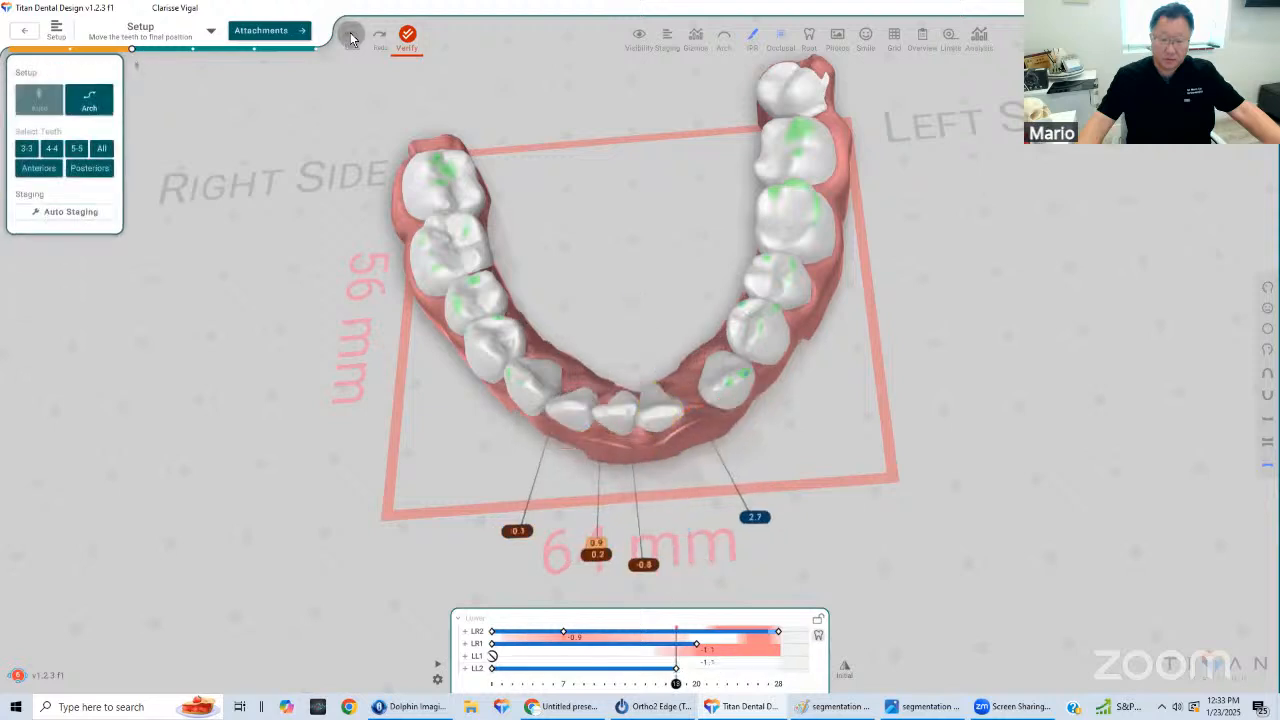
pyautogui.click(350, 37)
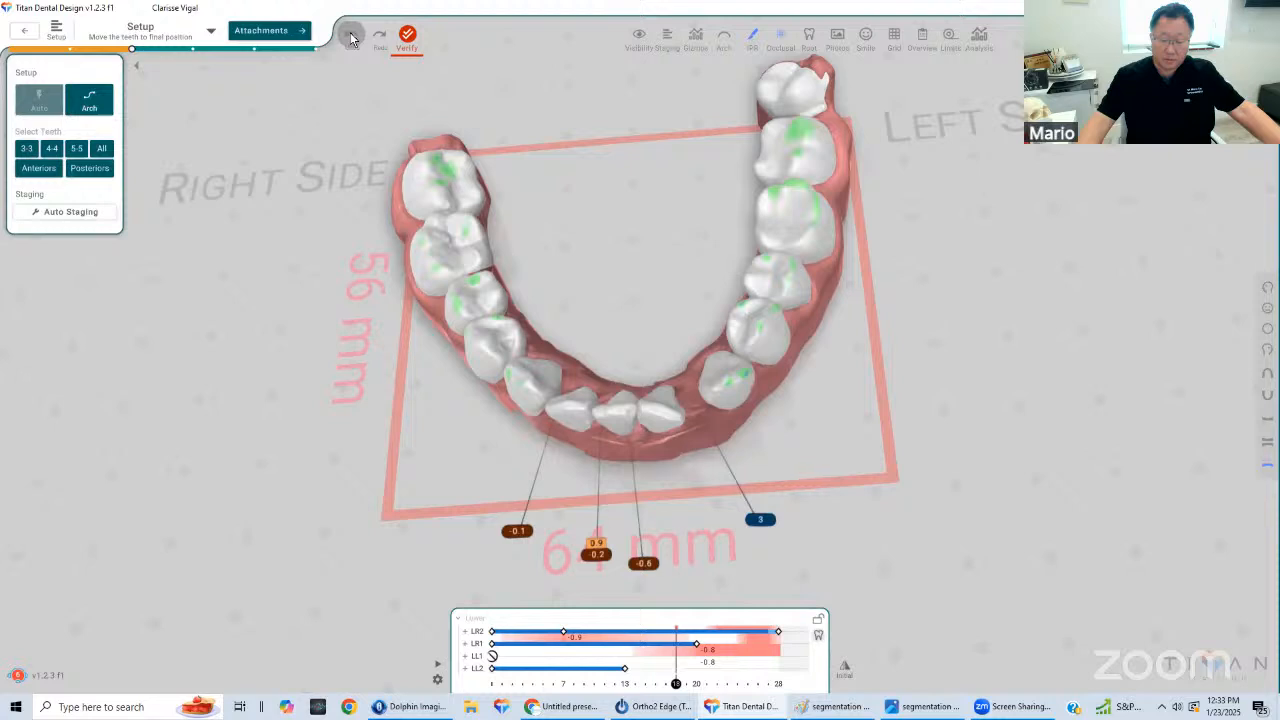
pyautogui.click(350, 37)
pyautogui.click(350, 37)
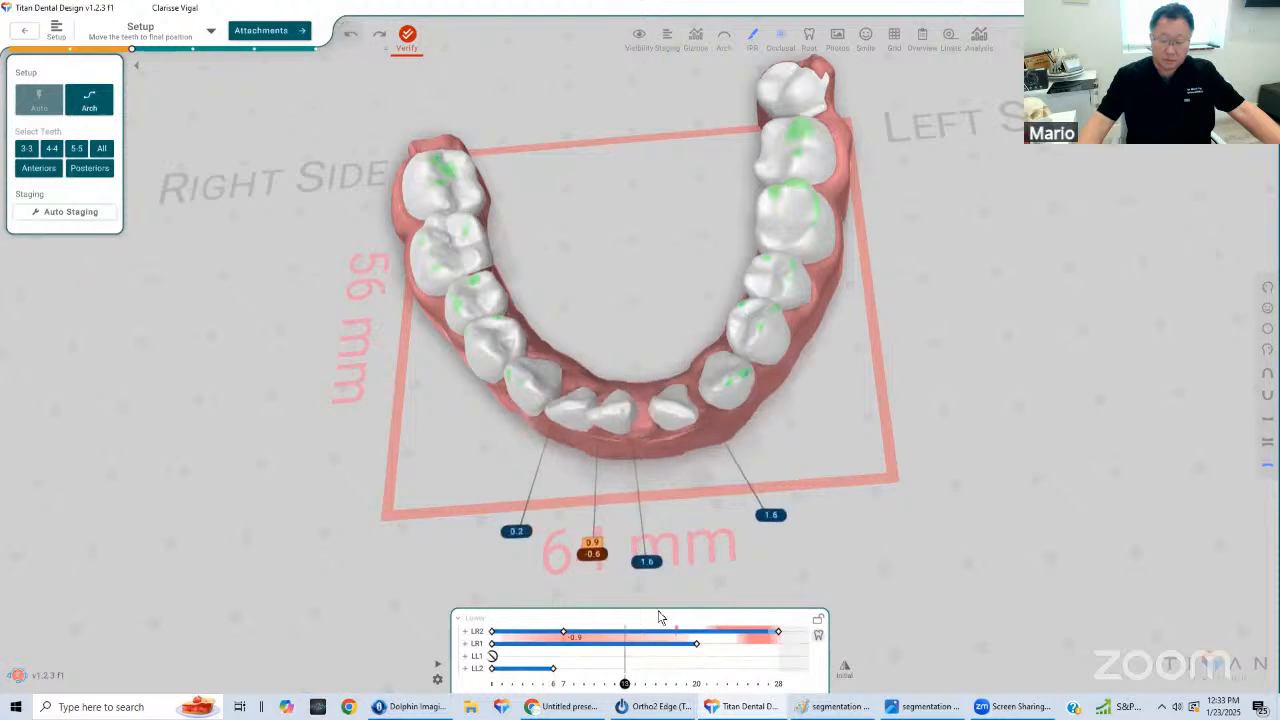
# Add an LL2 keyframe at stage 7 and shift and rotate the tooth toward the midline, leaving about 2.5 mm beside the canine
pyautogui.click(553, 669)
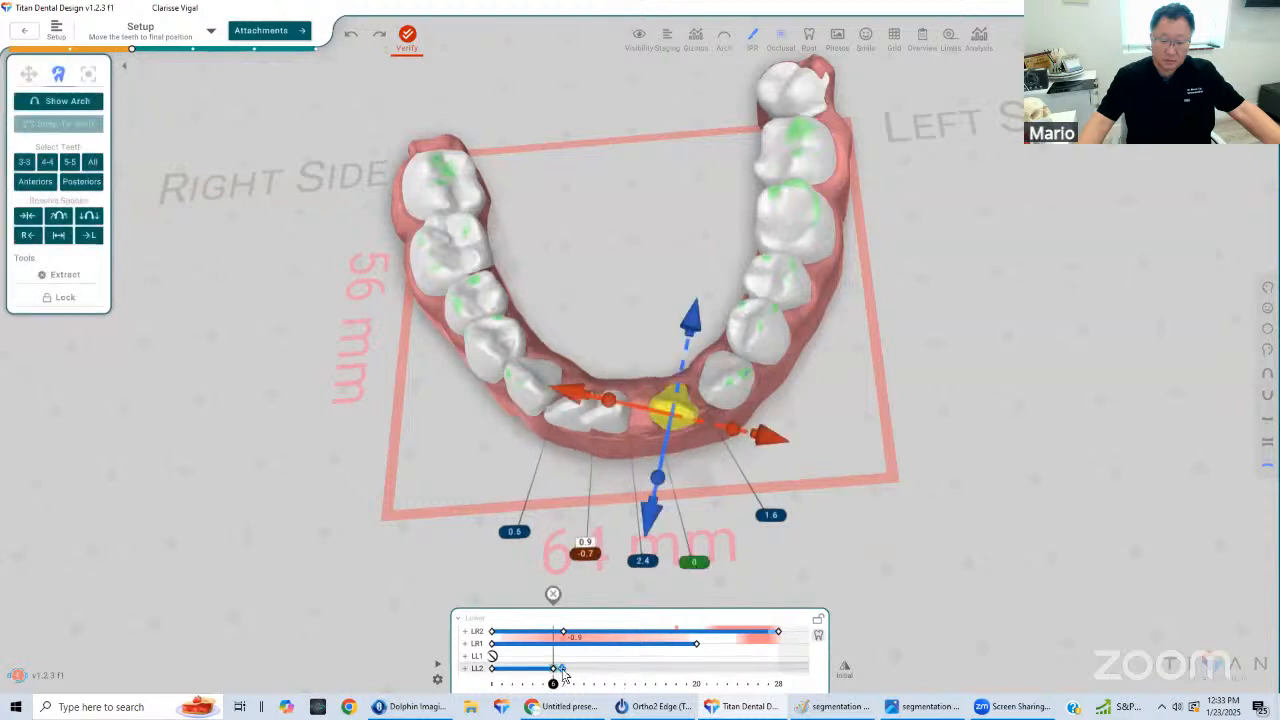
pyautogui.click(563, 670)
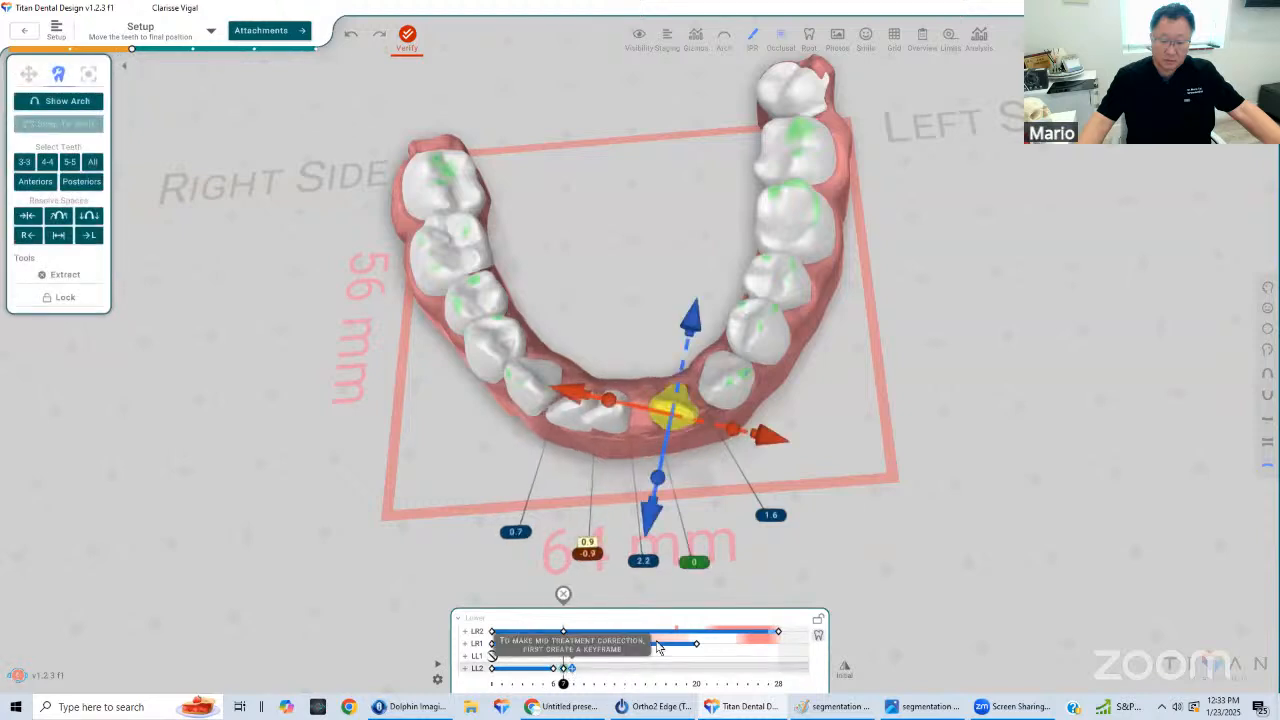
pyautogui.click(572, 668)
pyautogui.moveTo(576, 397); pyautogui.dragTo(605, 434)
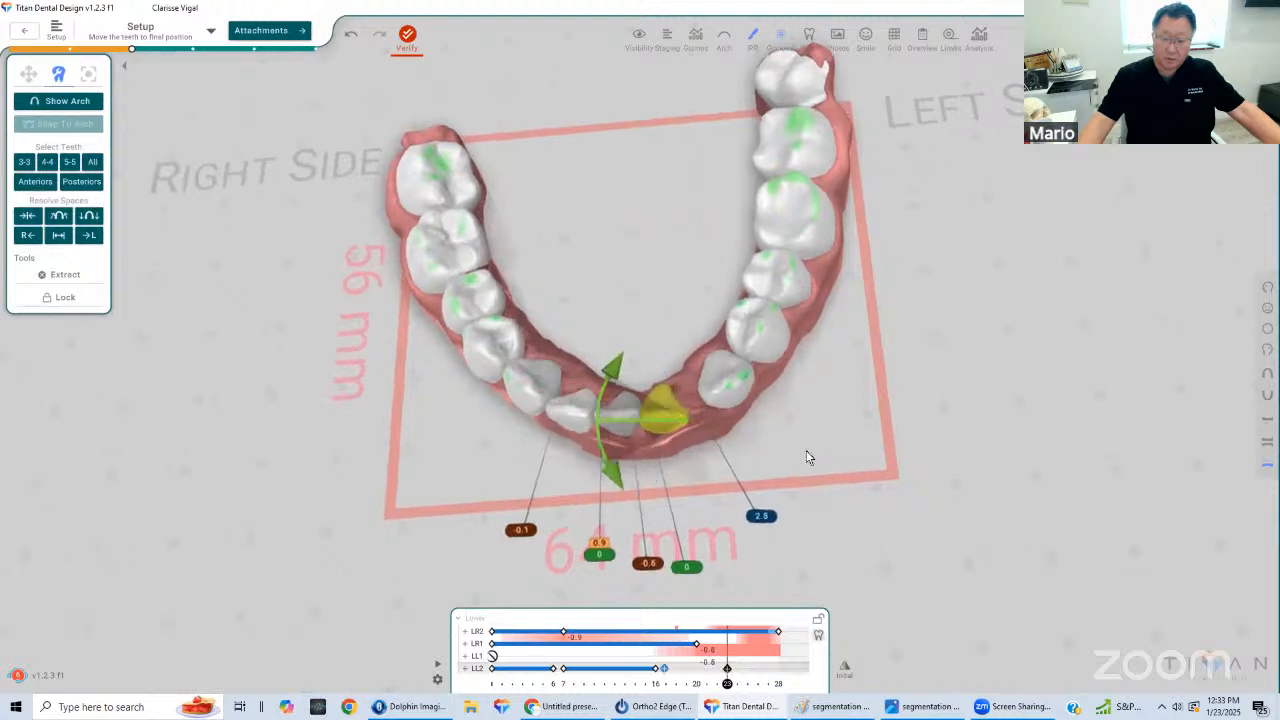
# Extend the second LL2 movement to stage 28 and the LR1 movement to stage 29
pyautogui.click(664, 416)
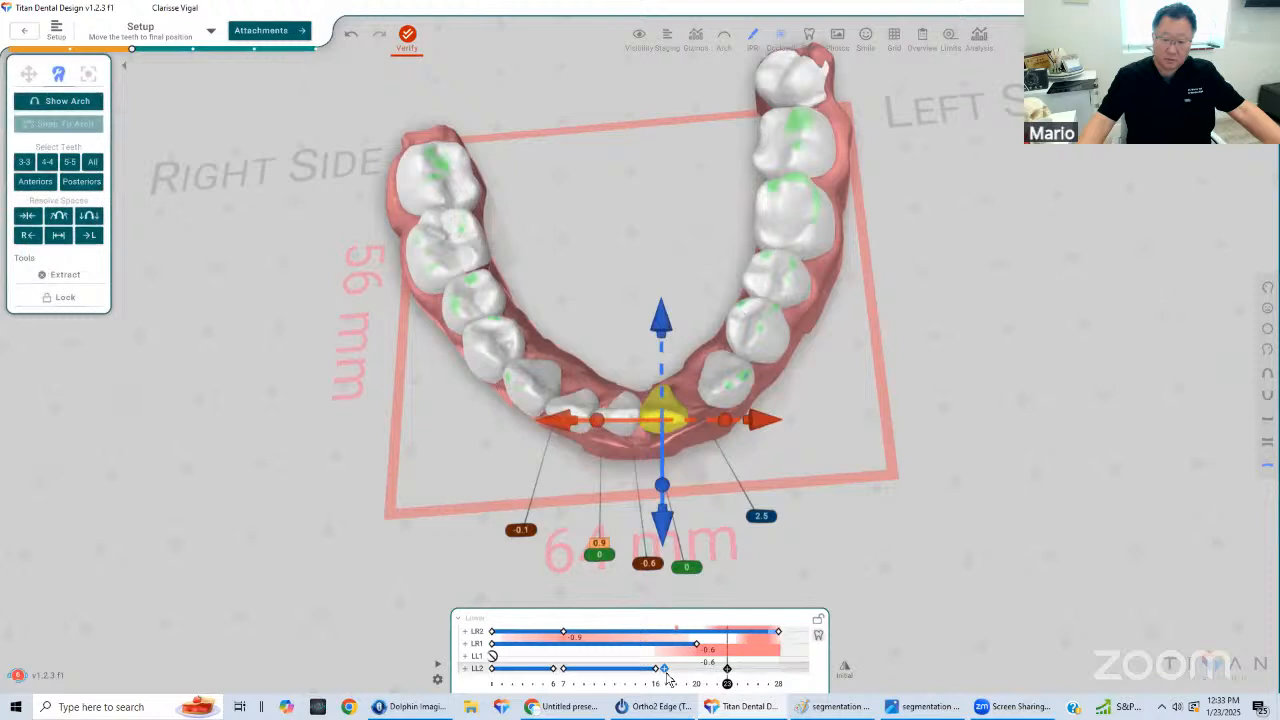
pyautogui.moveTo(656, 668)
pyautogui.mouseDown()
pyautogui.moveTo(777, 696)
pyautogui.moveTo(787, 668)
pyautogui.moveTo(775, 666)
pyautogui.mouseUp()
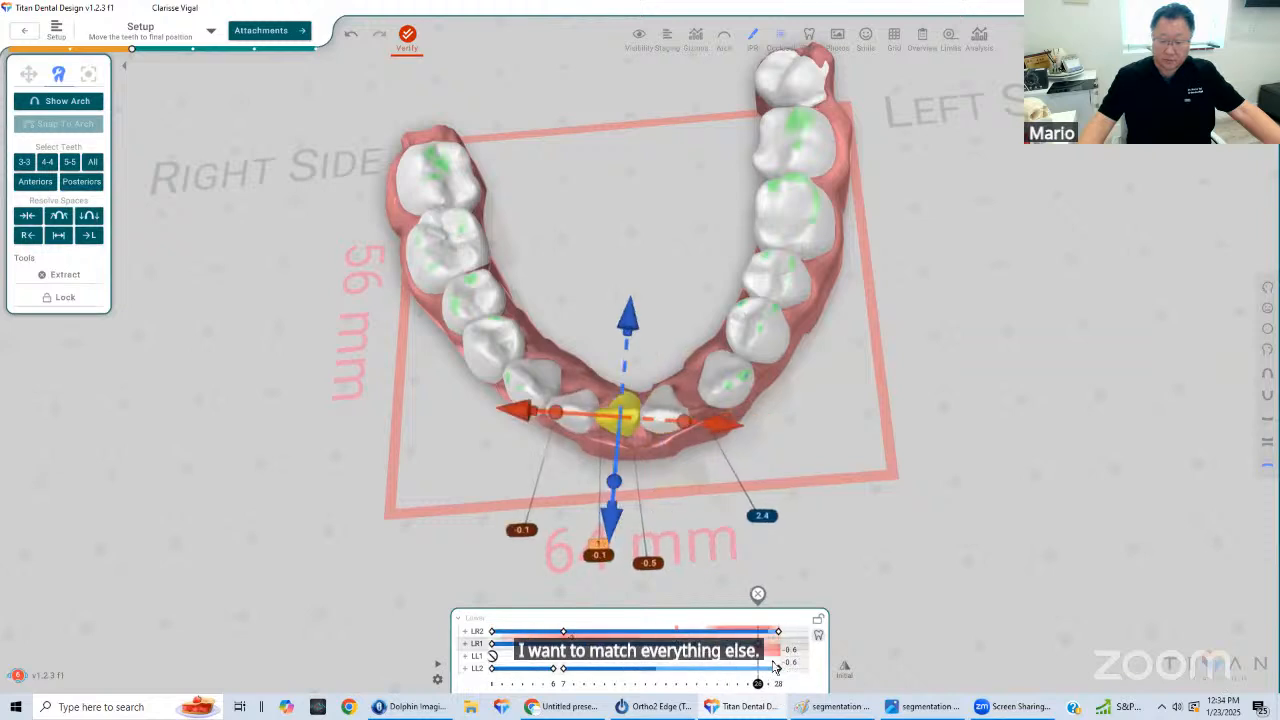
pyautogui.click(616, 442)
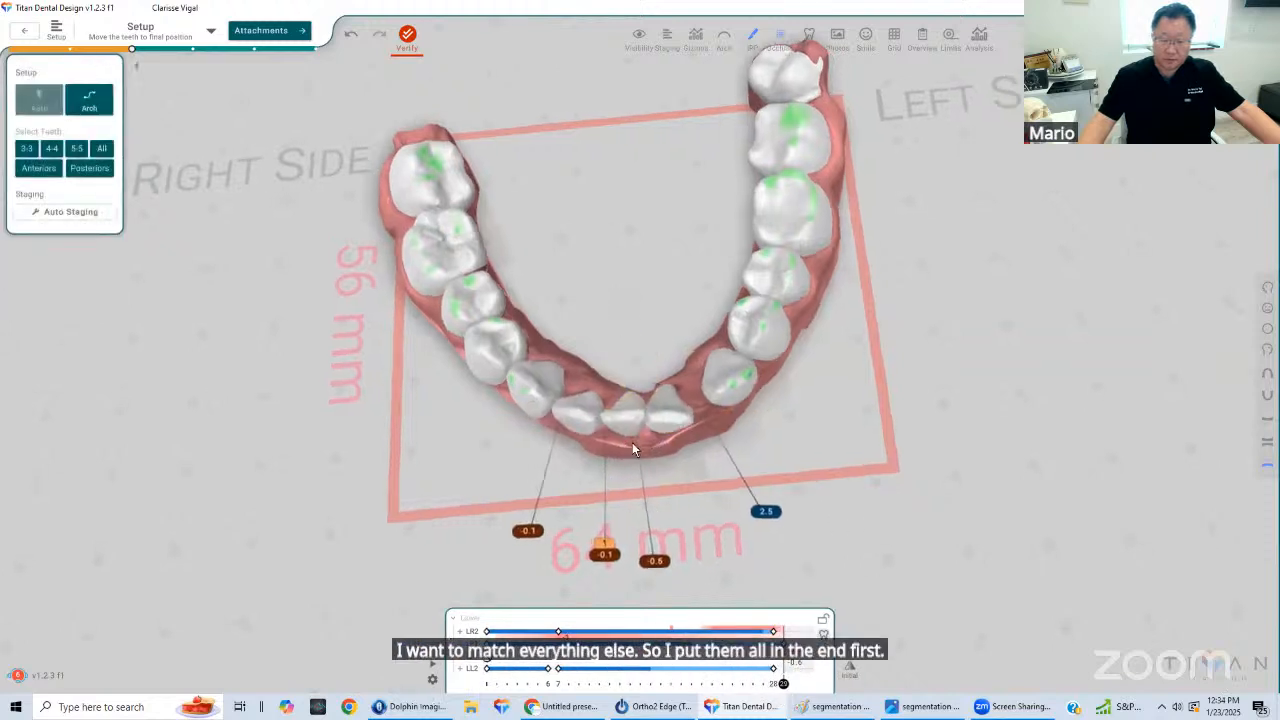
# Tip the lower left lateral incisor (LL2) in the frontal view, leaving about 2 mm beside the canine
pyautogui.click(656, 422)
pyautogui.moveTo(602, 322); pyautogui.dragTo(590, 172)
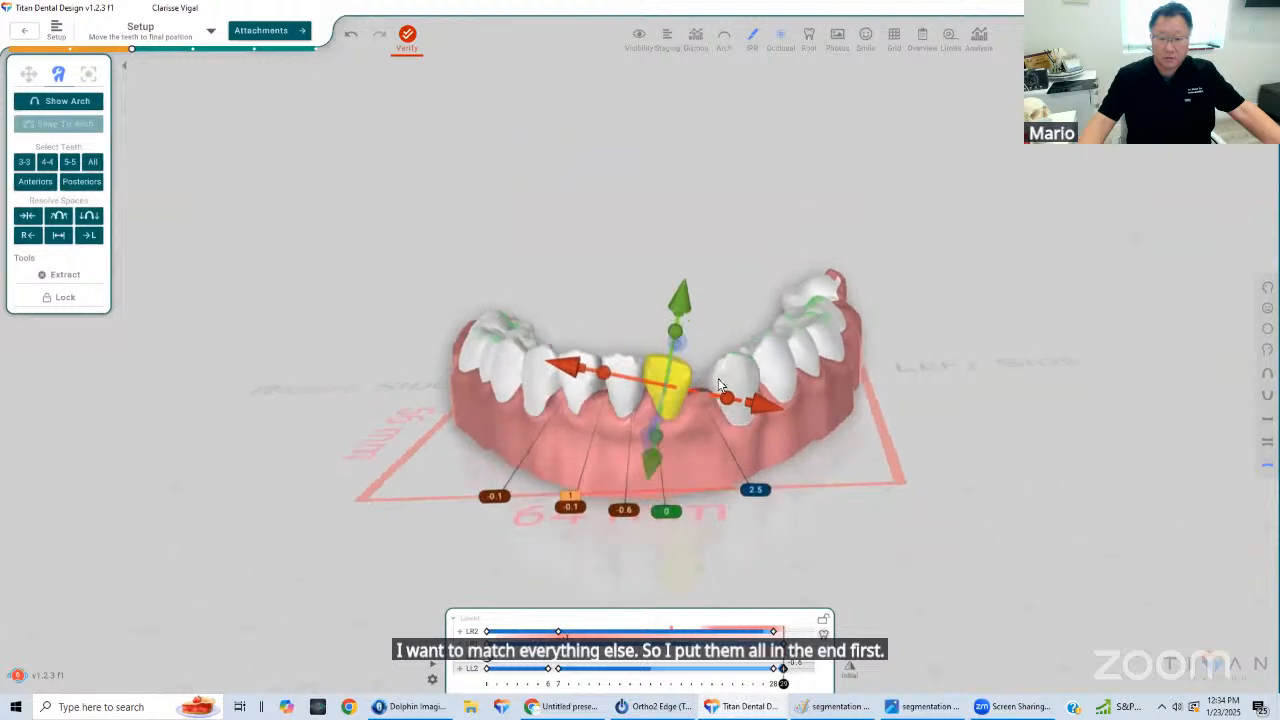
pyautogui.moveTo(646, 422); pyautogui.dragTo(820, 492)
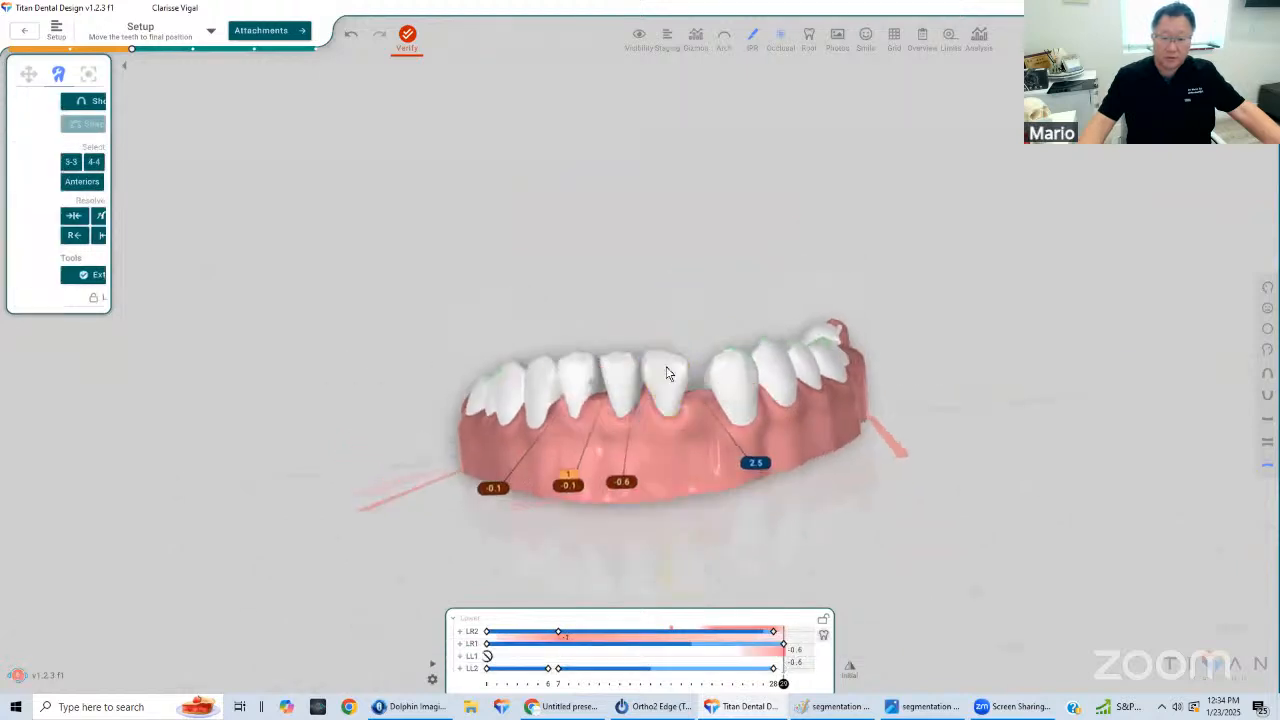
pyautogui.moveTo(686, 418); pyautogui.dragTo(691, 453)
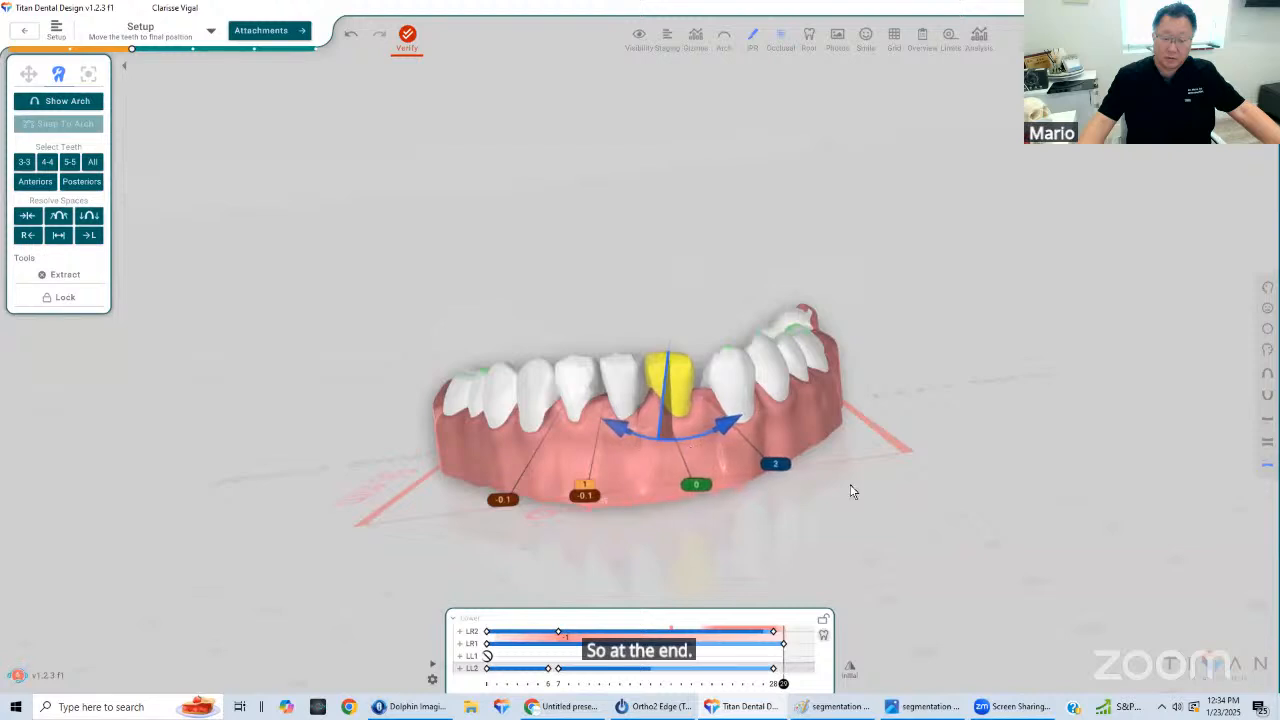
# Rotate the lower left lateral incisor about its vertical axis, leaving about 1.9 mm beside the canine
pyautogui.moveTo(630, 358); pyautogui.dragTo(692, 479)
pyautogui.click(696, 504)
pyautogui.click(718, 543)
pyautogui.moveTo(812, 513); pyautogui.dragTo(848, 525)
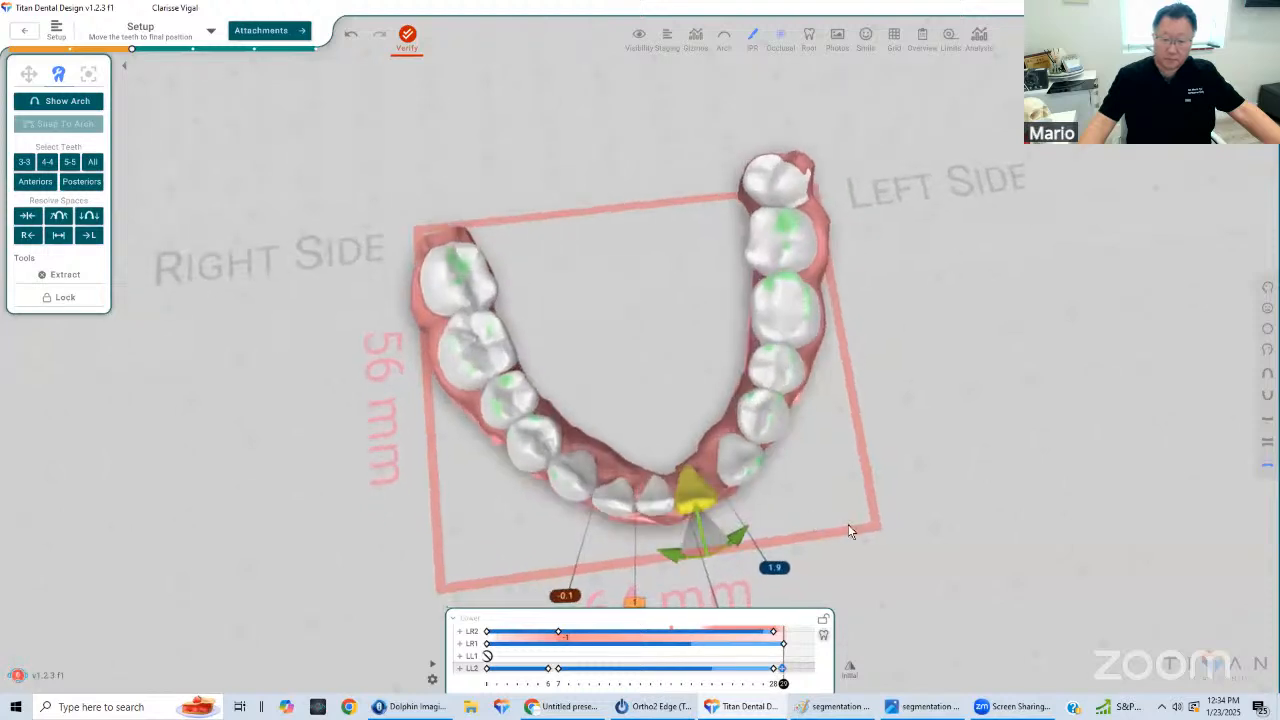
pyautogui.click(848, 525)
# Fine-tune the lower left lateral incisor's labiolingual position at stage 29, leaving about 1.5 mm beside the canine
pyautogui.click(684, 498)
pyautogui.scroll(3, 662, 456)
pyautogui.moveTo(780, 492); pyautogui.dragTo(735, 455, button='middle')
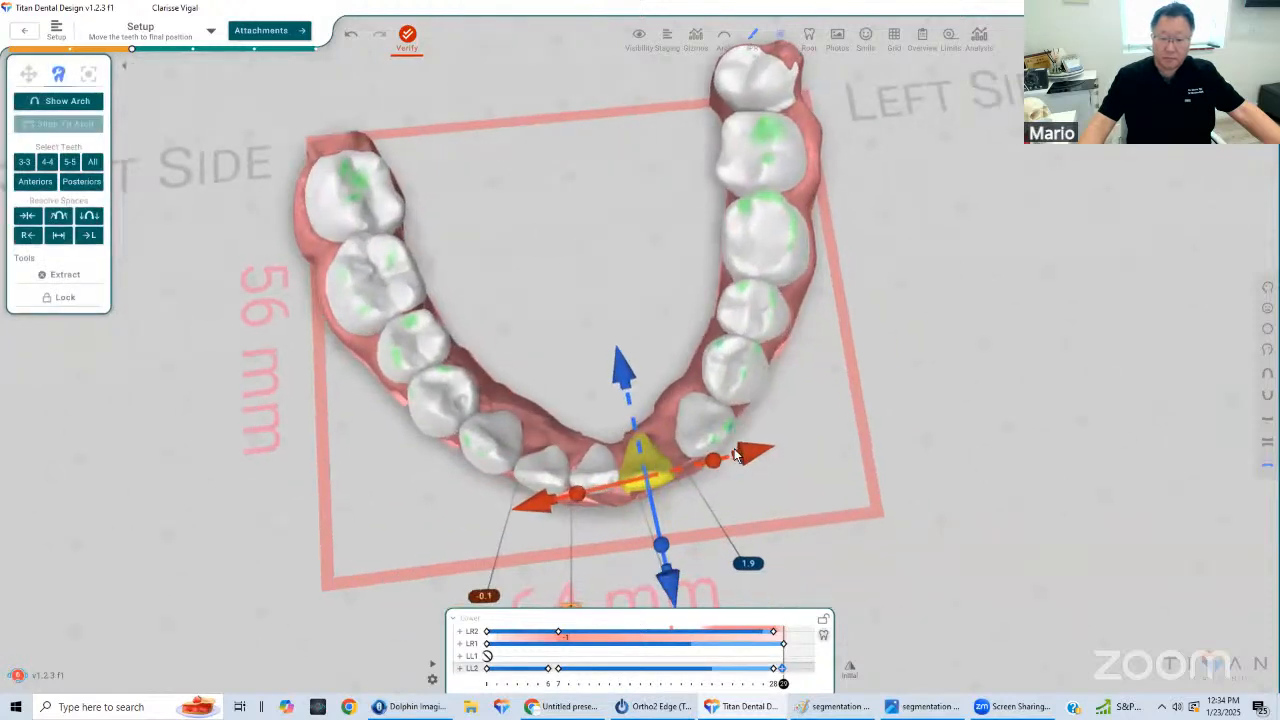
pyautogui.click(644, 404)
pyautogui.click(636, 446)
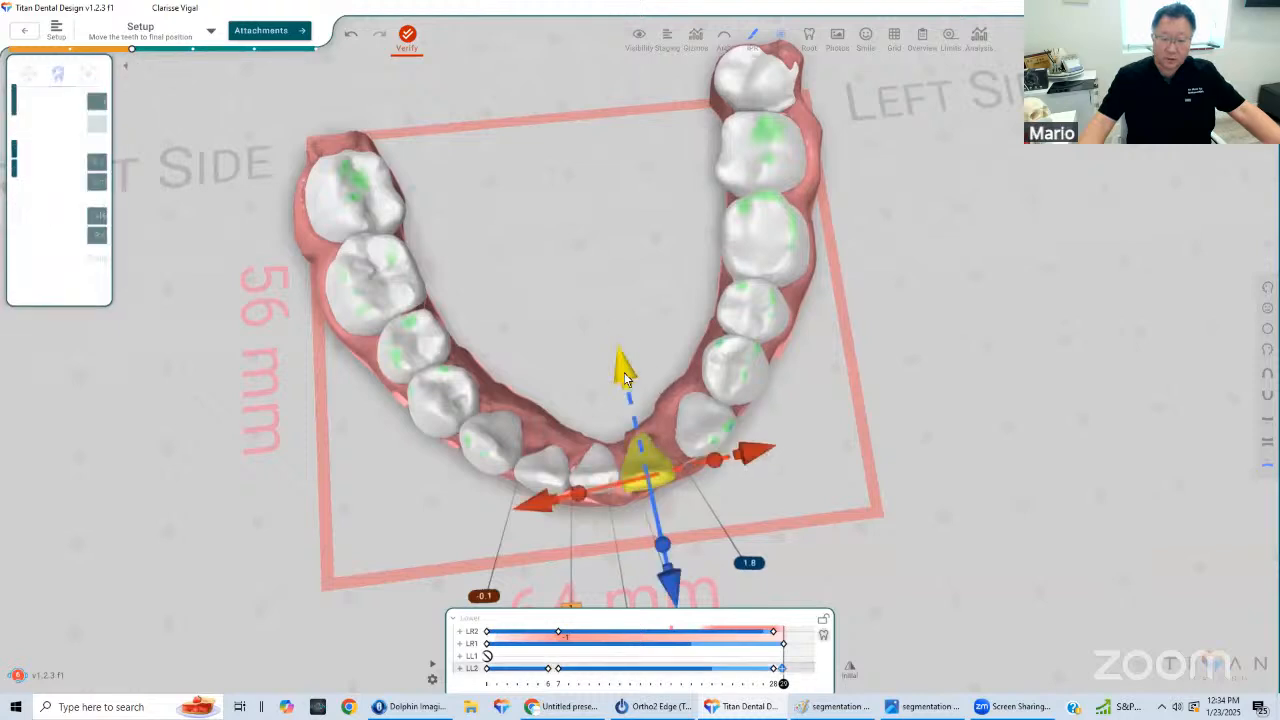
pyautogui.moveTo(624, 372); pyautogui.dragTo(626, 378)
pyautogui.click(820, 448)
# Adjust the root torque of the lower left lateral incisor as seen from the left side of the arch
pyautogui.click(535, 464)
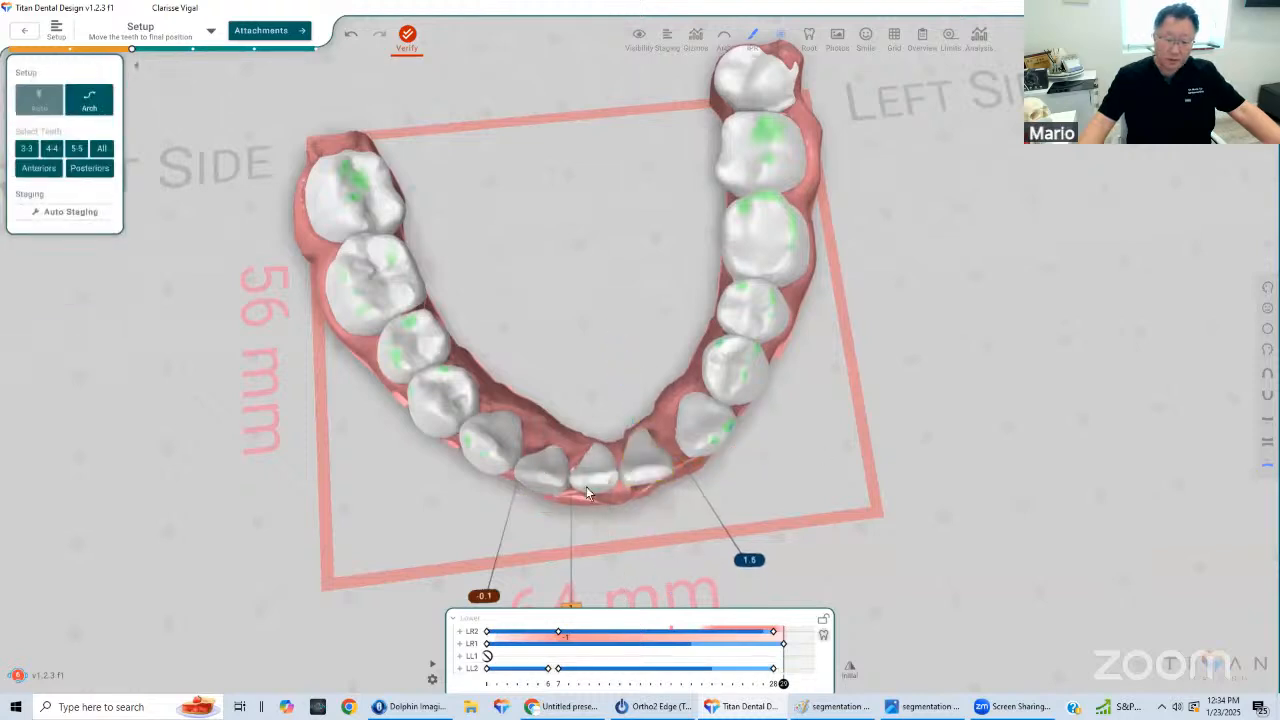
pyautogui.click(586, 478)
pyautogui.click(648, 460)
pyautogui.moveTo(572, 462); pyautogui.dragTo(465, 436, button='right')
pyautogui.moveTo(682, 498); pyautogui.dragTo(642, 438, button='right')
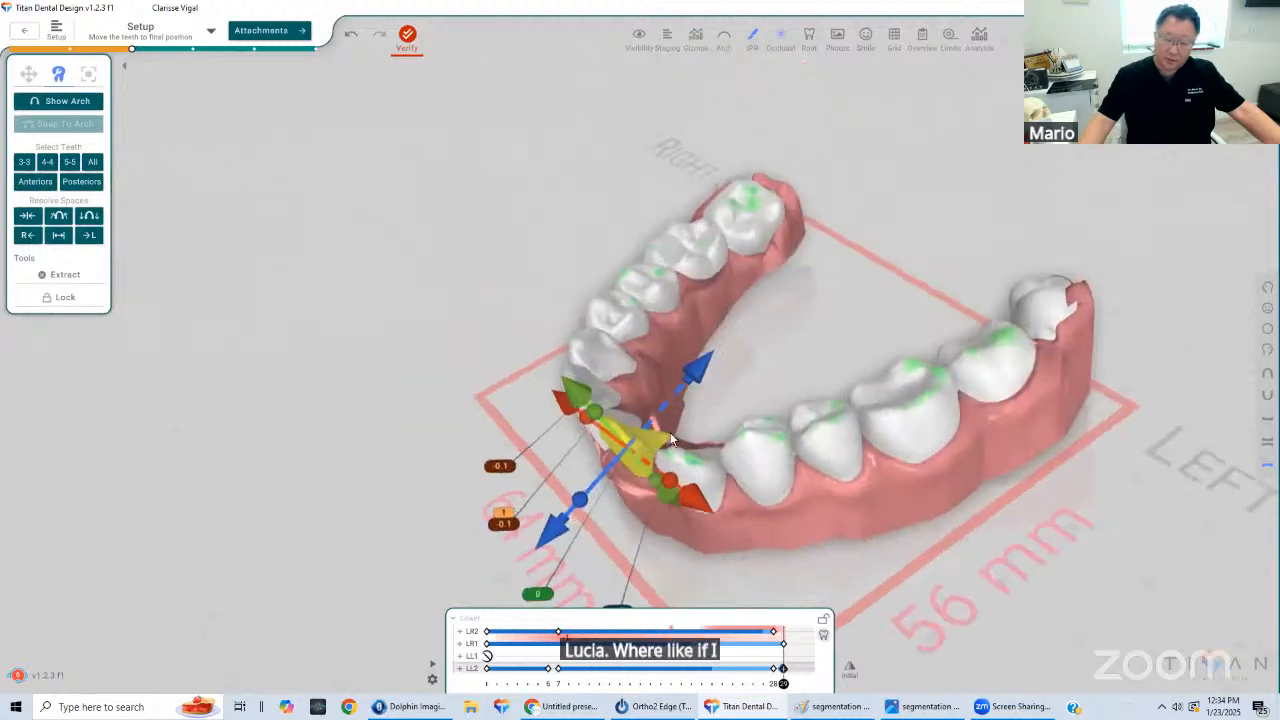
pyautogui.moveTo(718, 478); pyautogui.dragTo(712, 480, button='right')
pyautogui.click(738, 392)
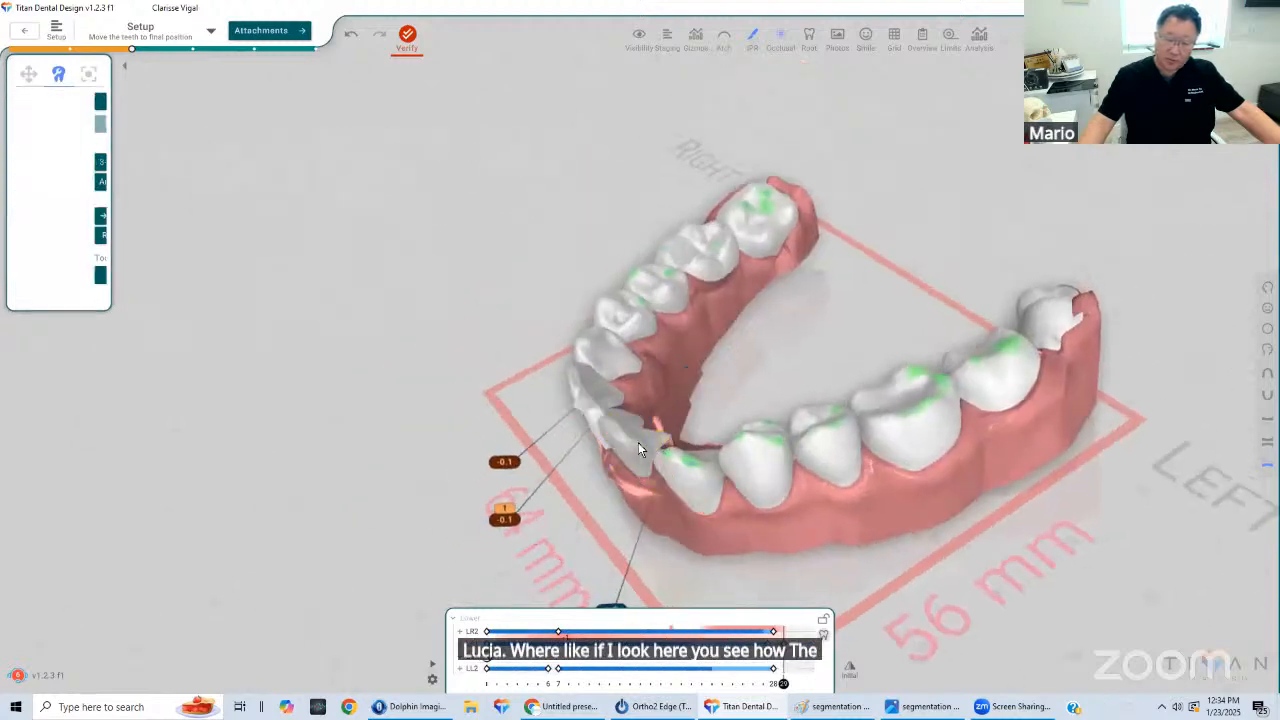
pyautogui.click(638, 442)
pyautogui.moveTo(752, 418); pyautogui.dragTo(690, 490, button='right')
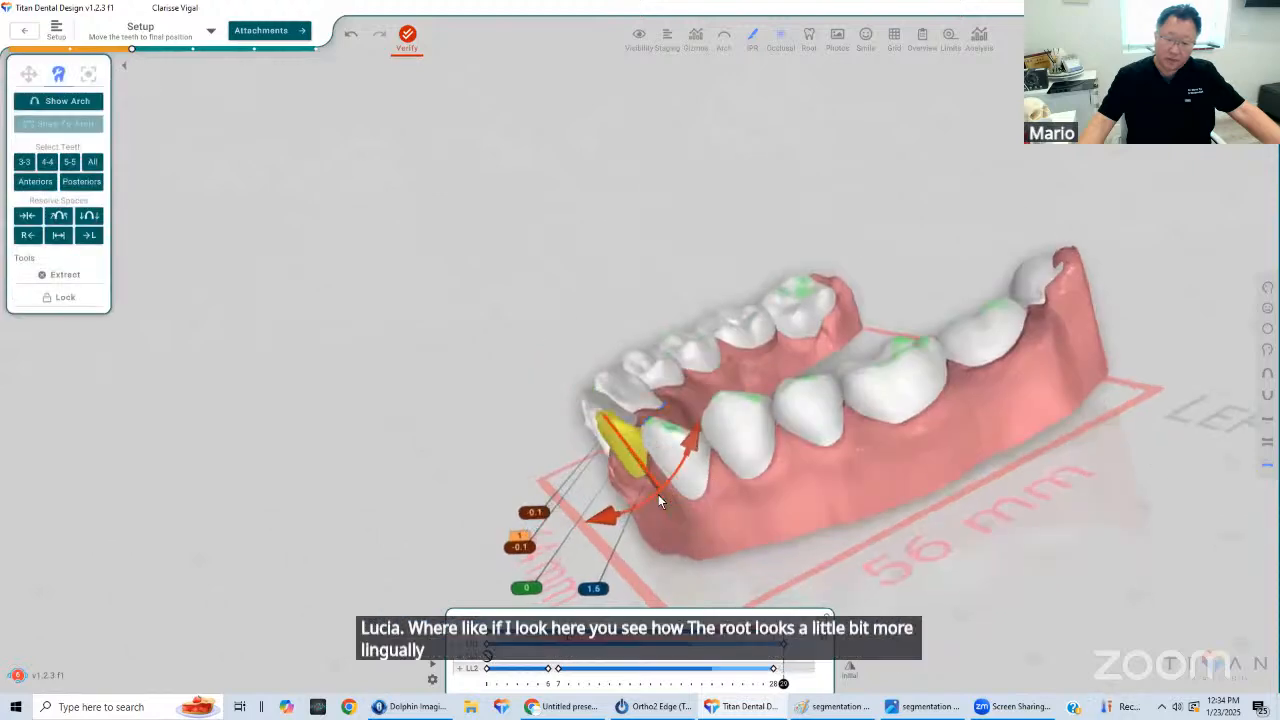
pyautogui.click(710, 488)
# Fine-tune the lower left lateral incisor's rotation in the occlusal view to follow the arch, keeping about 1.6 mm beside the canine
pyautogui.moveTo(808, 400); pyautogui.dragTo(830, 440, button='right')
pyautogui.moveTo(830, 470); pyautogui.dragTo(740, 462, button='middle')
pyautogui.moveTo(660, 514); pyautogui.dragTo(730, 498, button='right')
pyautogui.click(733, 496)
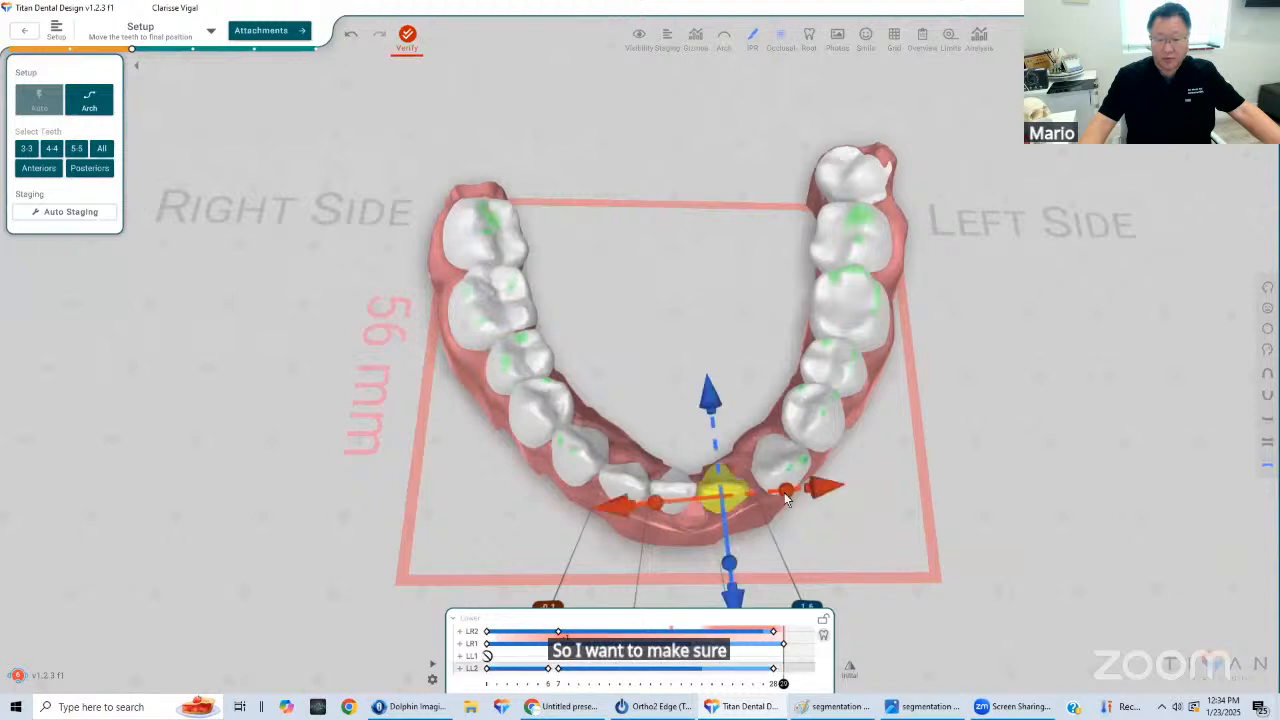
pyautogui.moveTo(785, 492); pyautogui.dragTo(782, 478)
pyautogui.click(666, 470)
pyautogui.moveTo(666, 470); pyautogui.dragTo(642, 494, button='right')
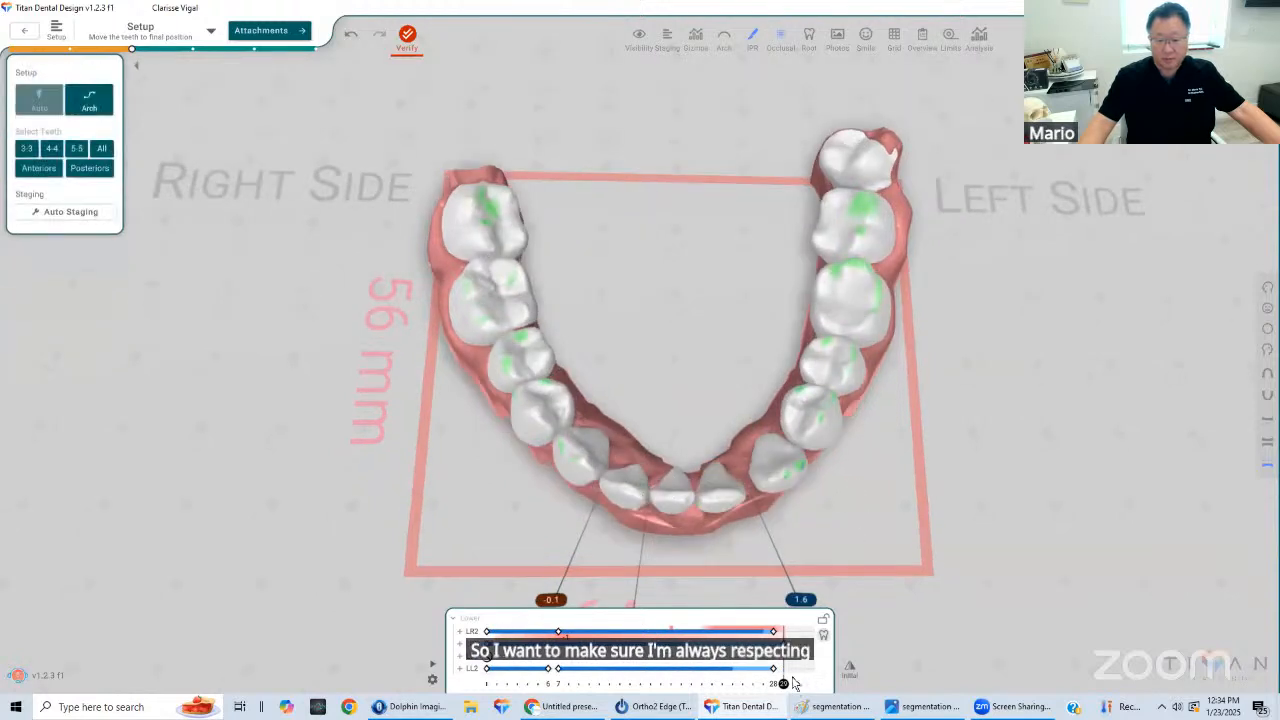
# Scrub the lower arch through its treatment stages, from the initial position to stage 29, and check the incisors against the gum ridge
pyautogui.moveTo(785, 683); pyautogui.dragTo(530, 683)
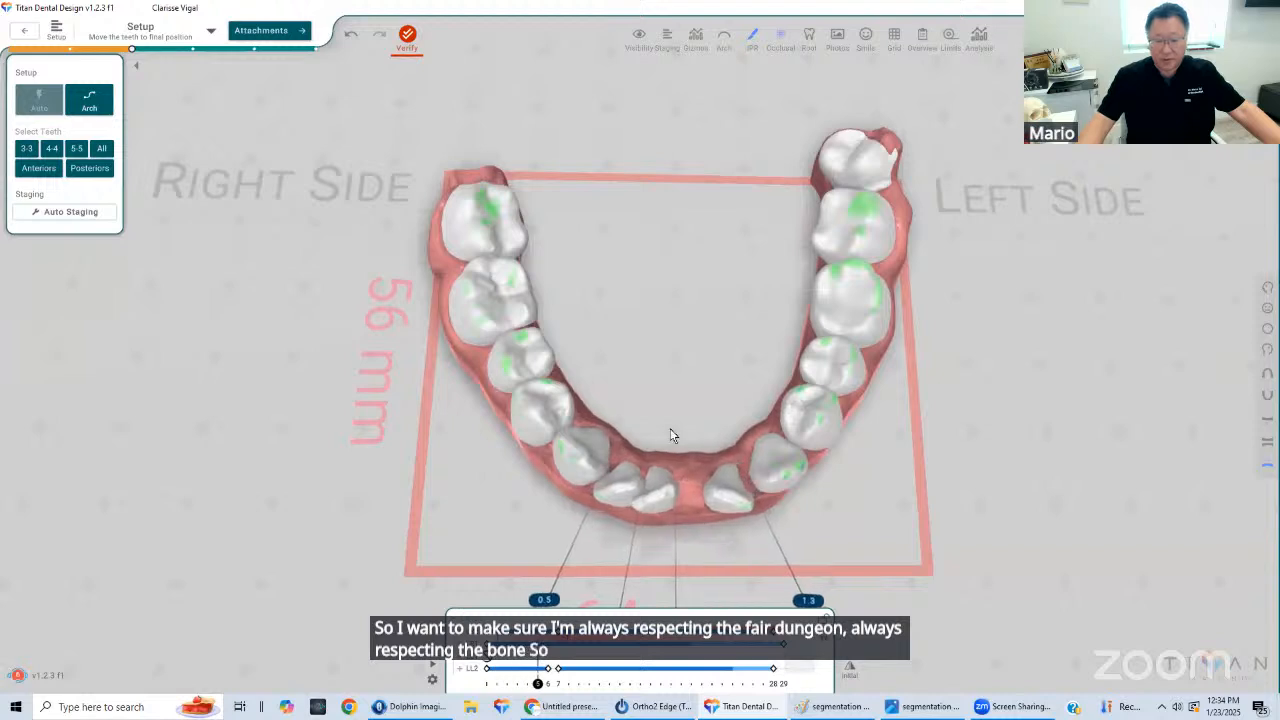
pyautogui.moveTo(671, 435); pyautogui.dragTo(674, 498, button='middle')
pyautogui.scroll(-2, 673, 496)
pyautogui.scroll(1, 670, 494)
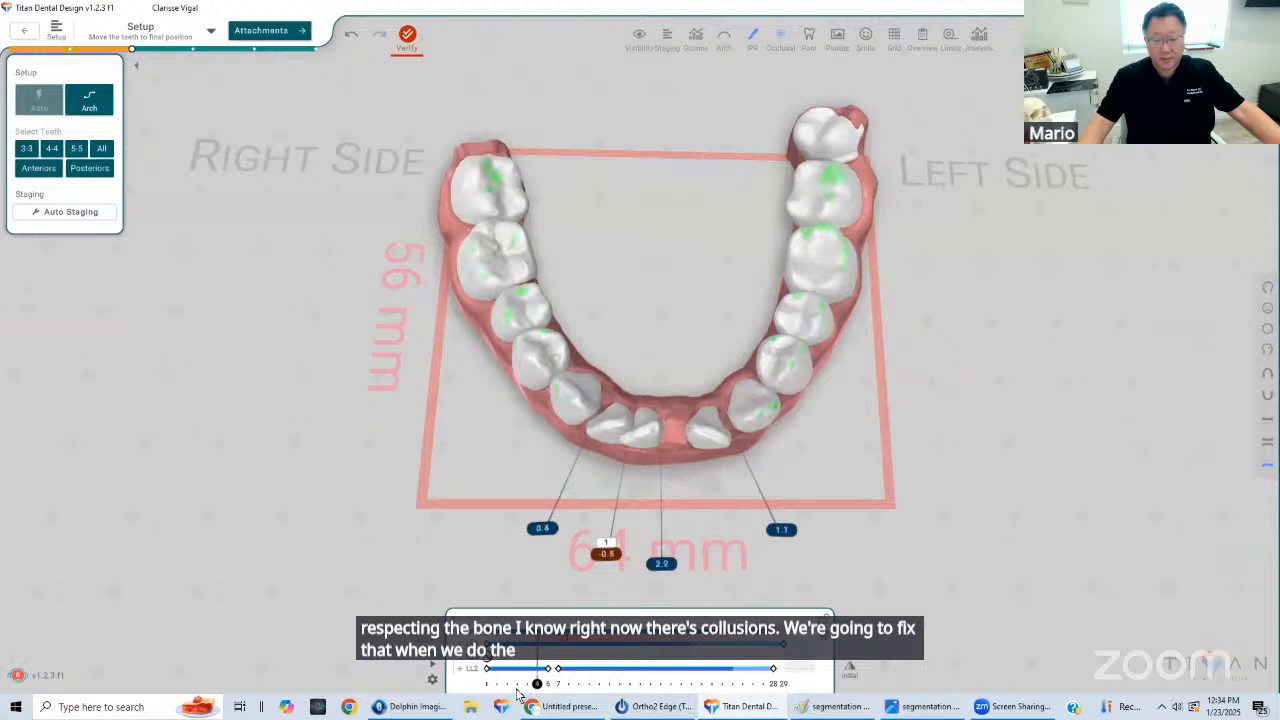
pyautogui.moveTo(518, 690); pyautogui.dragTo(478, 684)
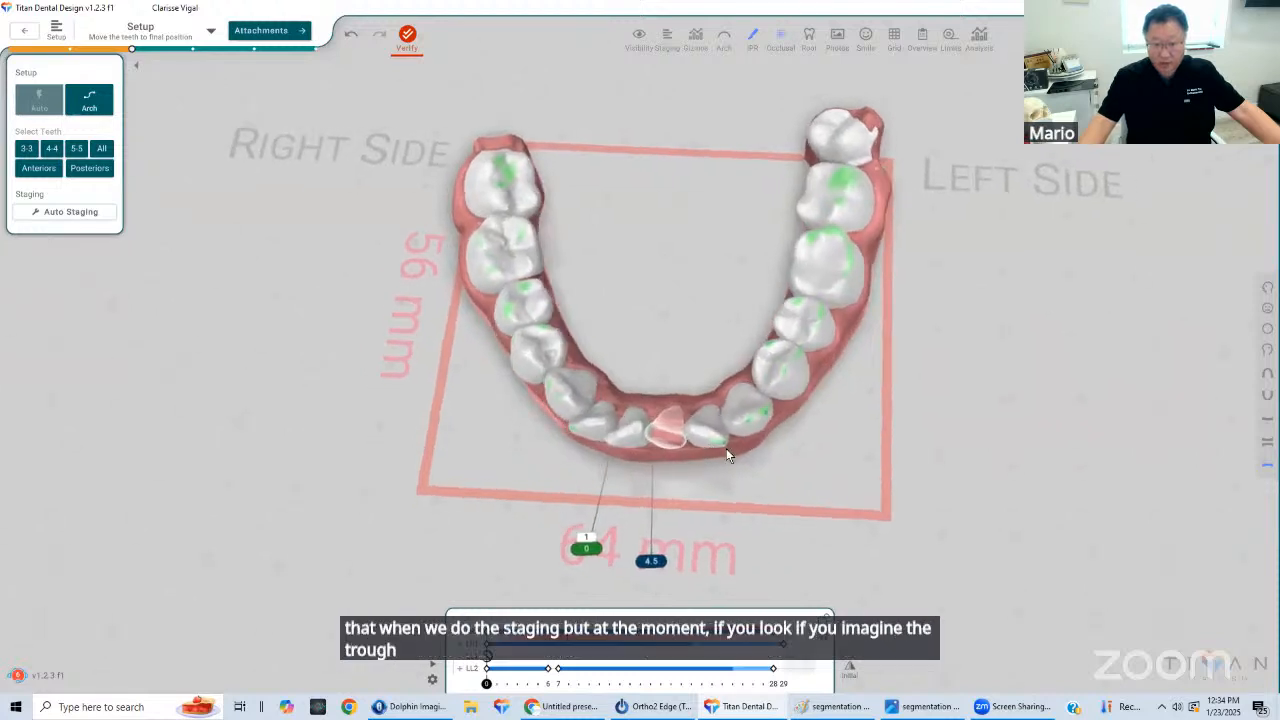
pyautogui.moveTo(487, 686); pyautogui.dragTo(814, 690)
pyautogui.moveTo(940, 587); pyautogui.dragTo(783, 547)
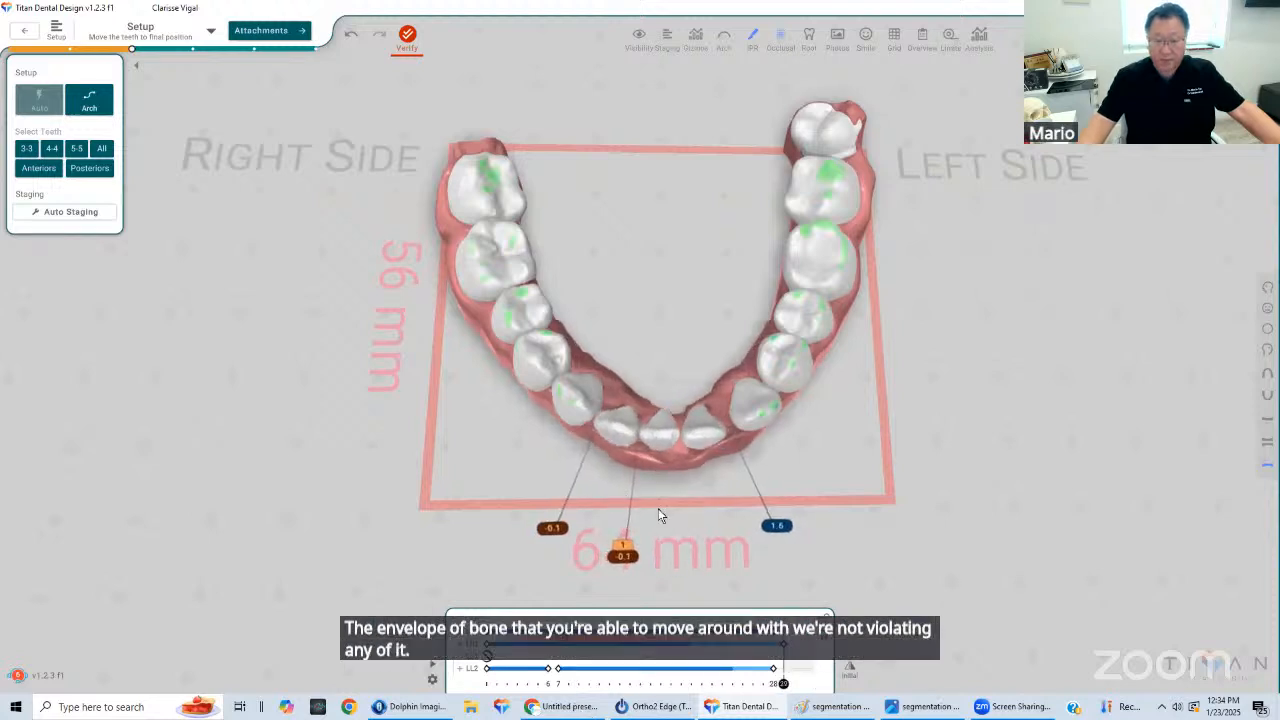
pyautogui.moveTo(681, 376); pyautogui.dragTo(660, 385, button='middle')
pyautogui.moveTo(660, 385); pyautogui.dragTo(696, 481, button='right')
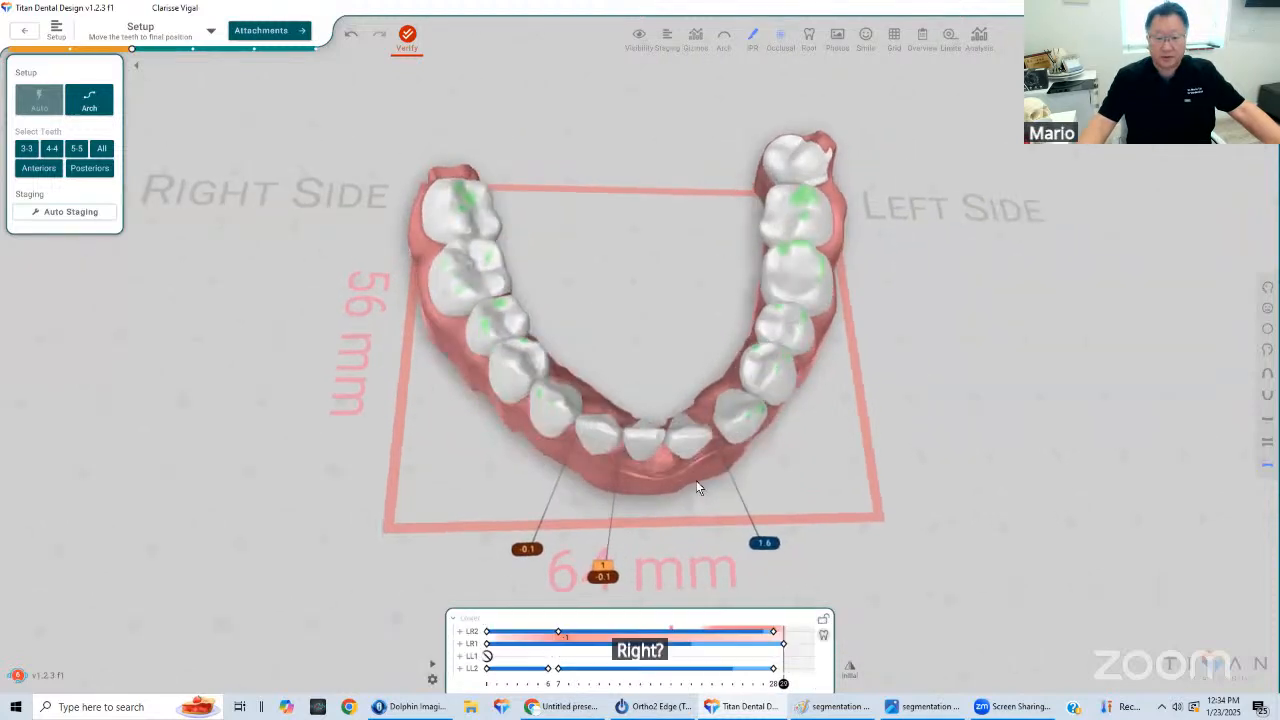
# Nudge the lower right central and lateral incisors slightly toward the patient's left at the final stage
pyautogui.click(652, 446)
pyautogui.moveTo(608, 380); pyautogui.dragTo(708, 422, button='right')
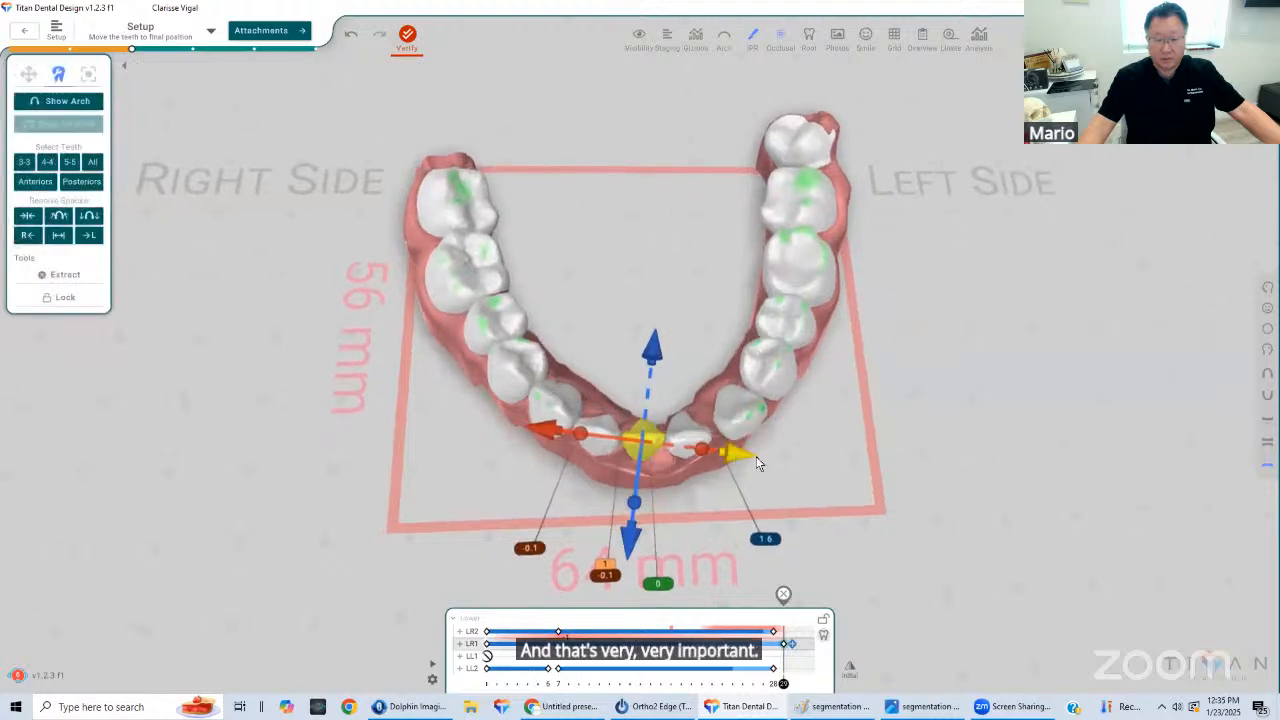
pyautogui.click(634, 444)
pyautogui.click(600, 436)
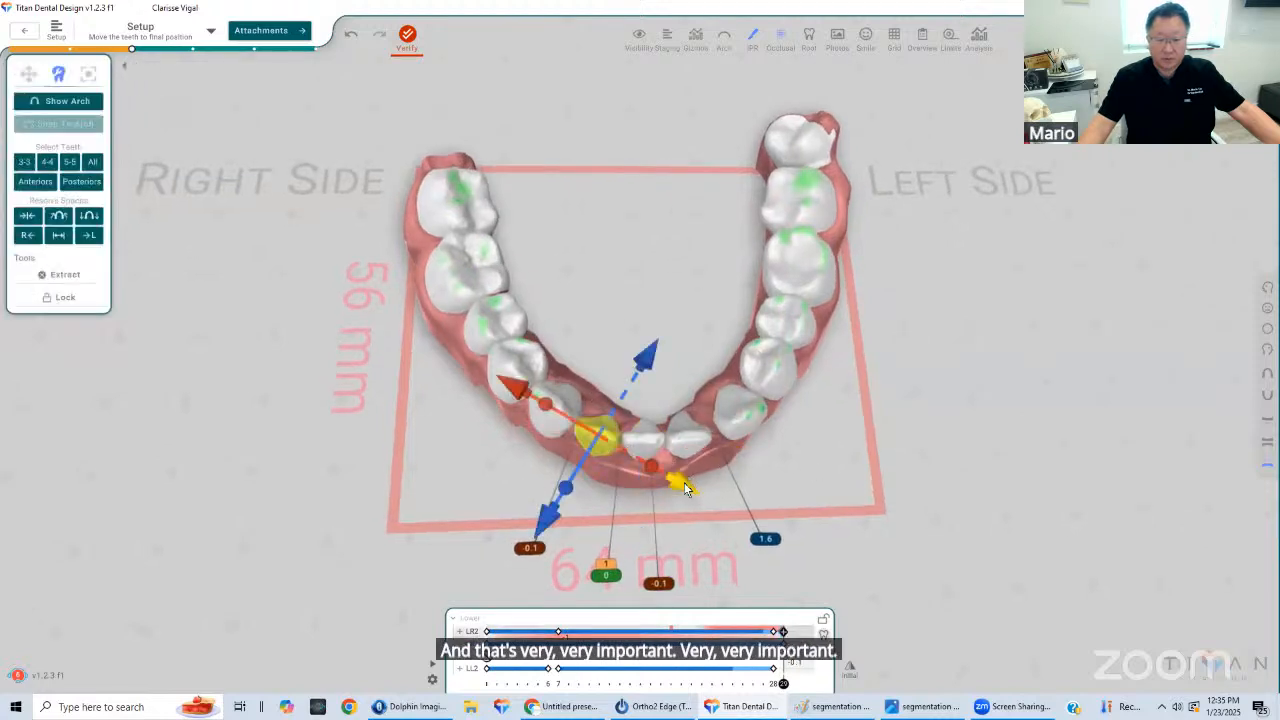
pyautogui.click(756, 488)
pyautogui.moveTo(624, 464); pyautogui.dragTo(842, 470, button='right')
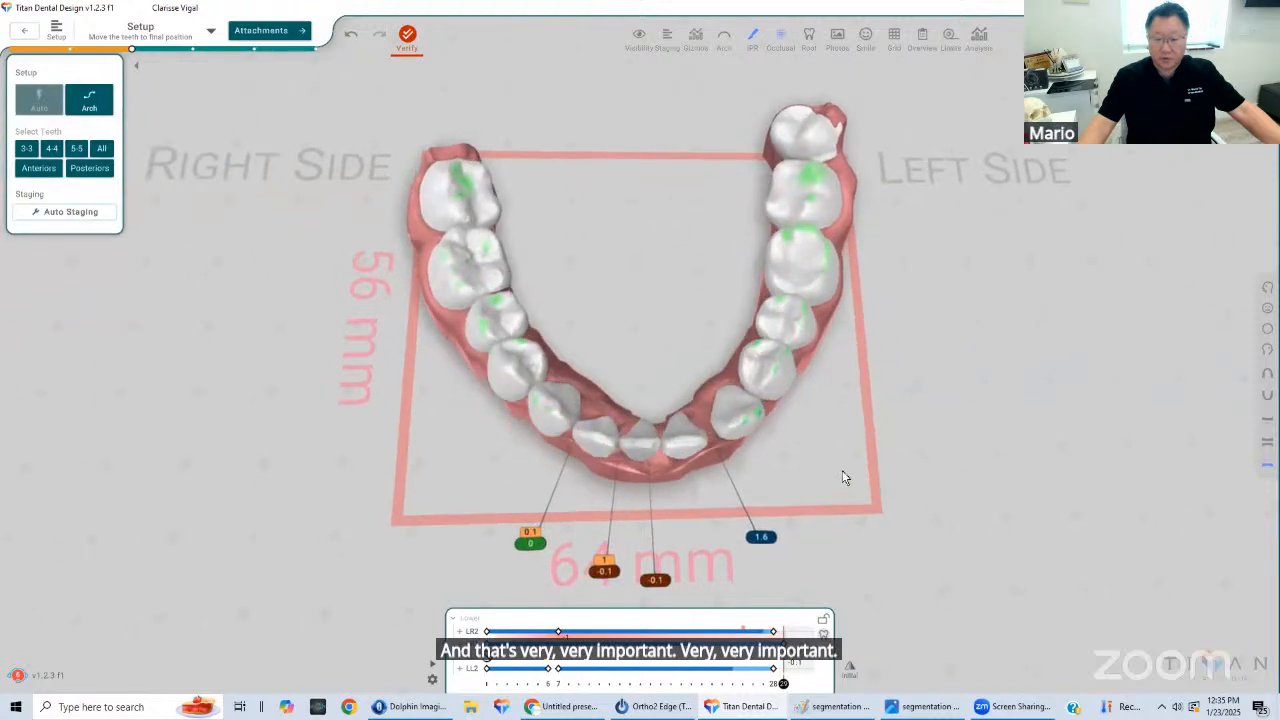
pyautogui.click(688, 440)
pyautogui.click(718, 470)
pyautogui.click(686, 443)
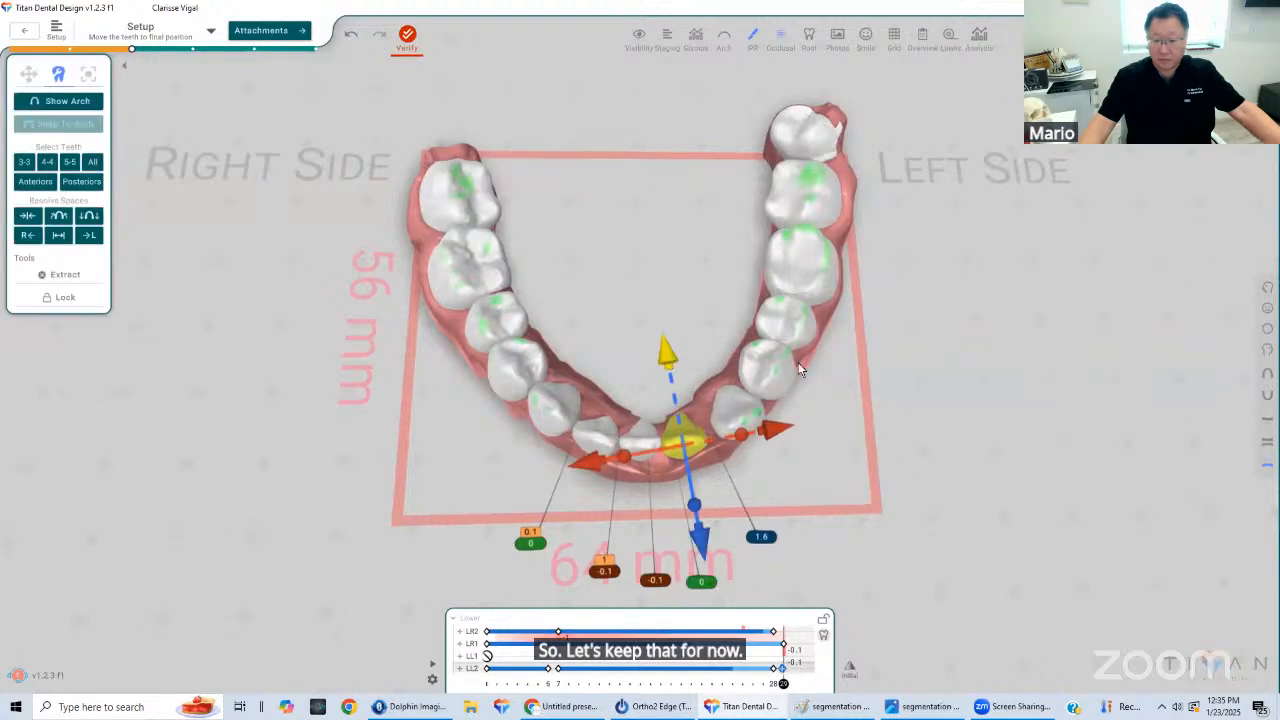
# Display both arches together and examine how the lower incisors meet the upper front teeth from the front and from below
pyautogui.moveTo(798, 368); pyautogui.dragTo(880, 443, button='right')
pyautogui.moveTo(638, 266); pyautogui.dragTo(640, 120, button='right')
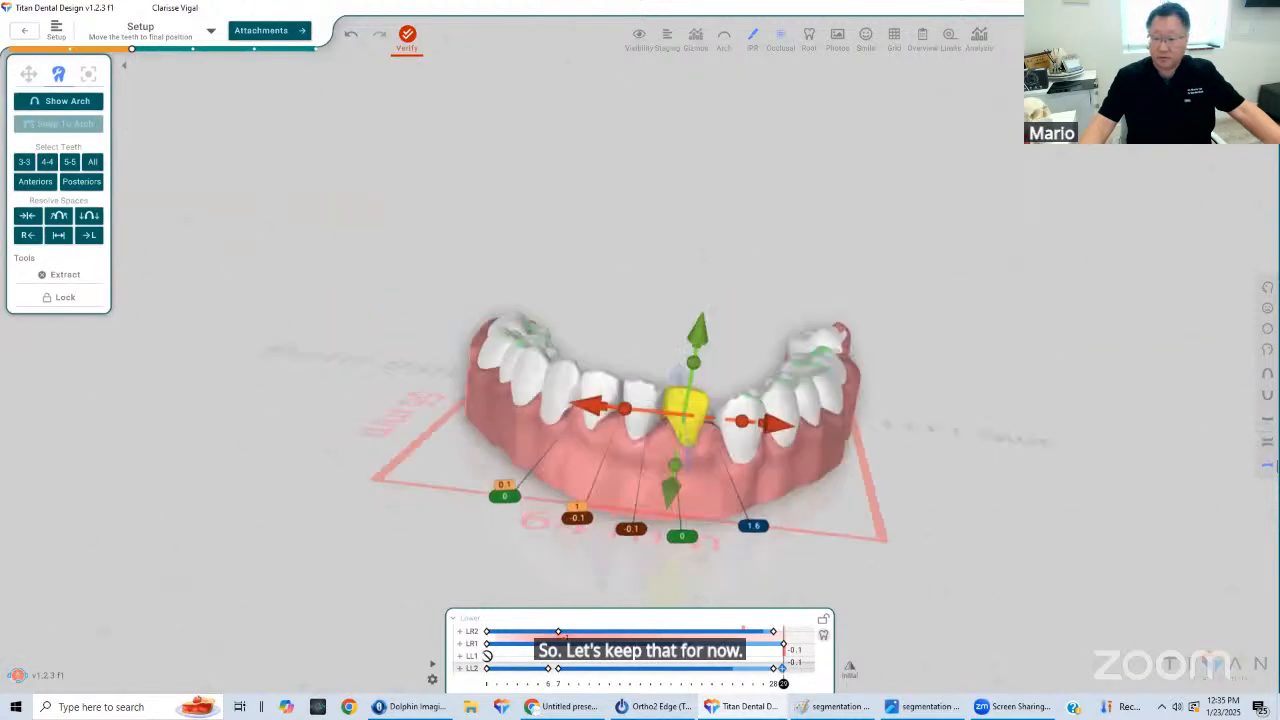
pyautogui.click(1266, 443)
pyautogui.scroll(3, 743, 436)
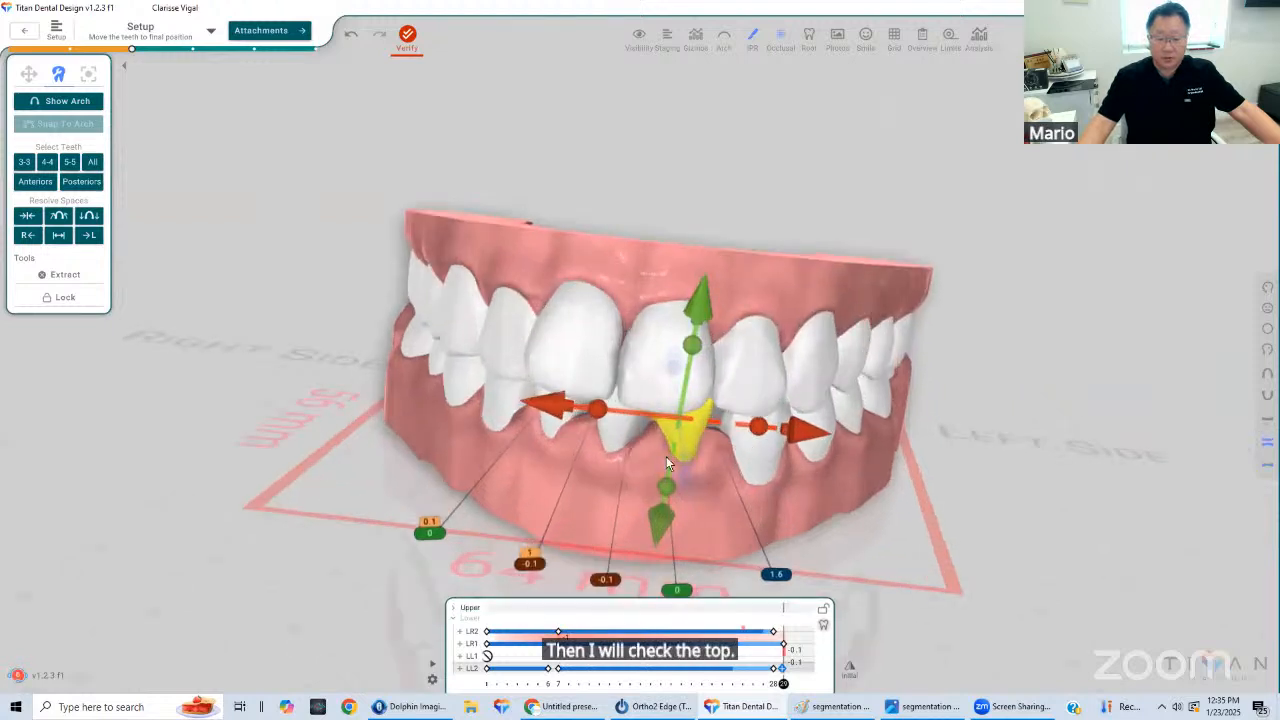
pyautogui.moveTo(666, 456); pyautogui.dragTo(716, 450, button='right')
pyautogui.moveTo(820, 436); pyautogui.dragTo(662, 422, button='right')
pyautogui.click(690, 510)
pyautogui.moveTo(690, 510); pyautogui.dragTo(644, 442, button='right')
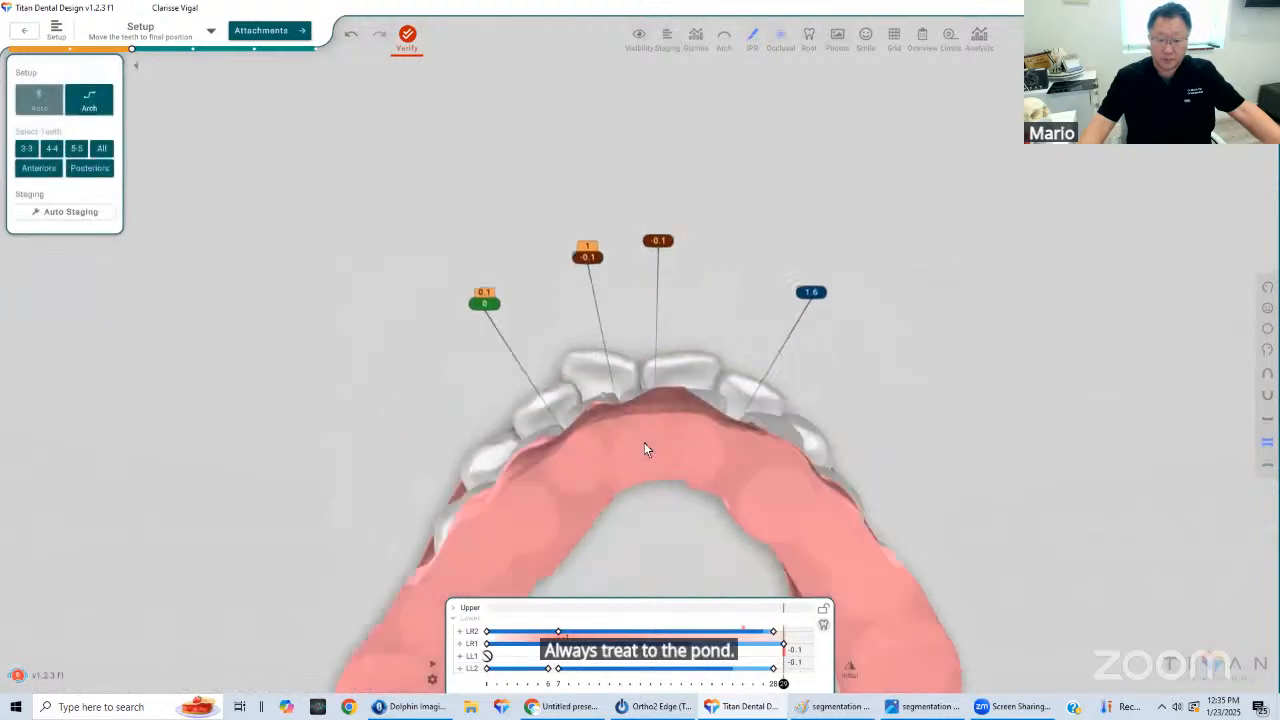
pyautogui.moveTo(674, 491); pyautogui.dragTo(666, 450, button='right')
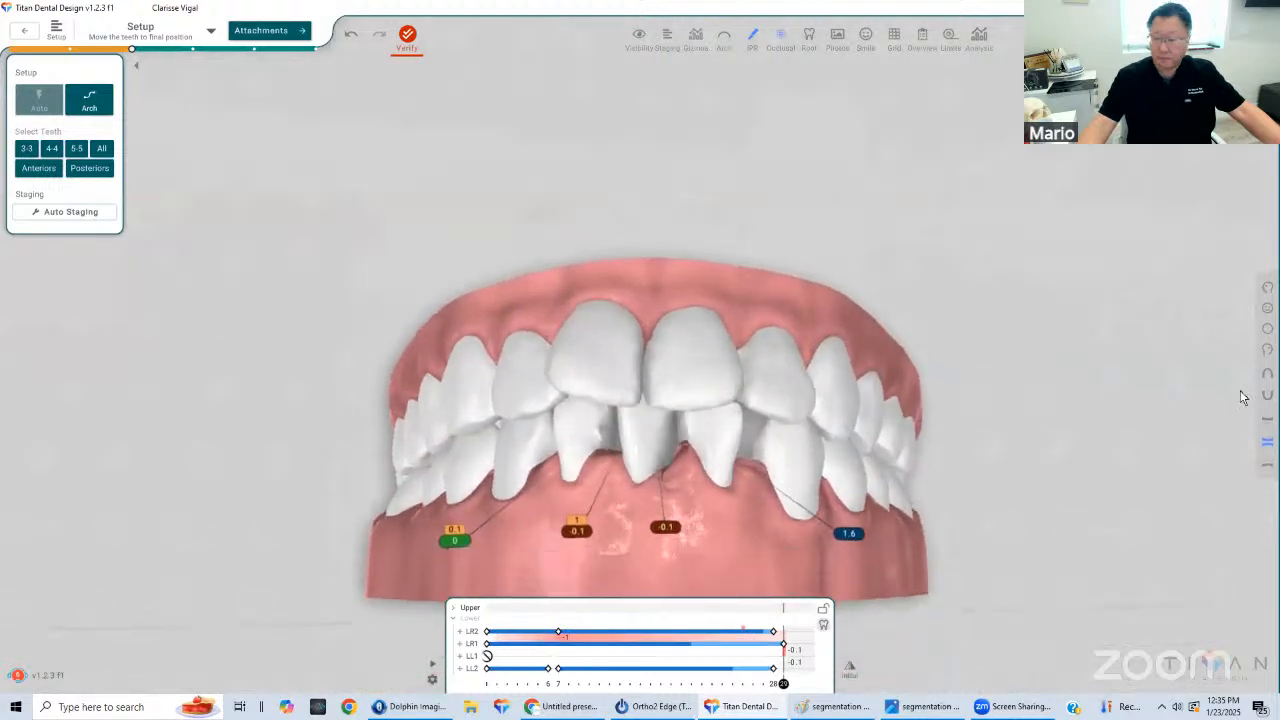
# Return to the lower occlusal view and delete the lower left lateral incisor's movement key at stage 7
pyautogui.click(1267, 394)
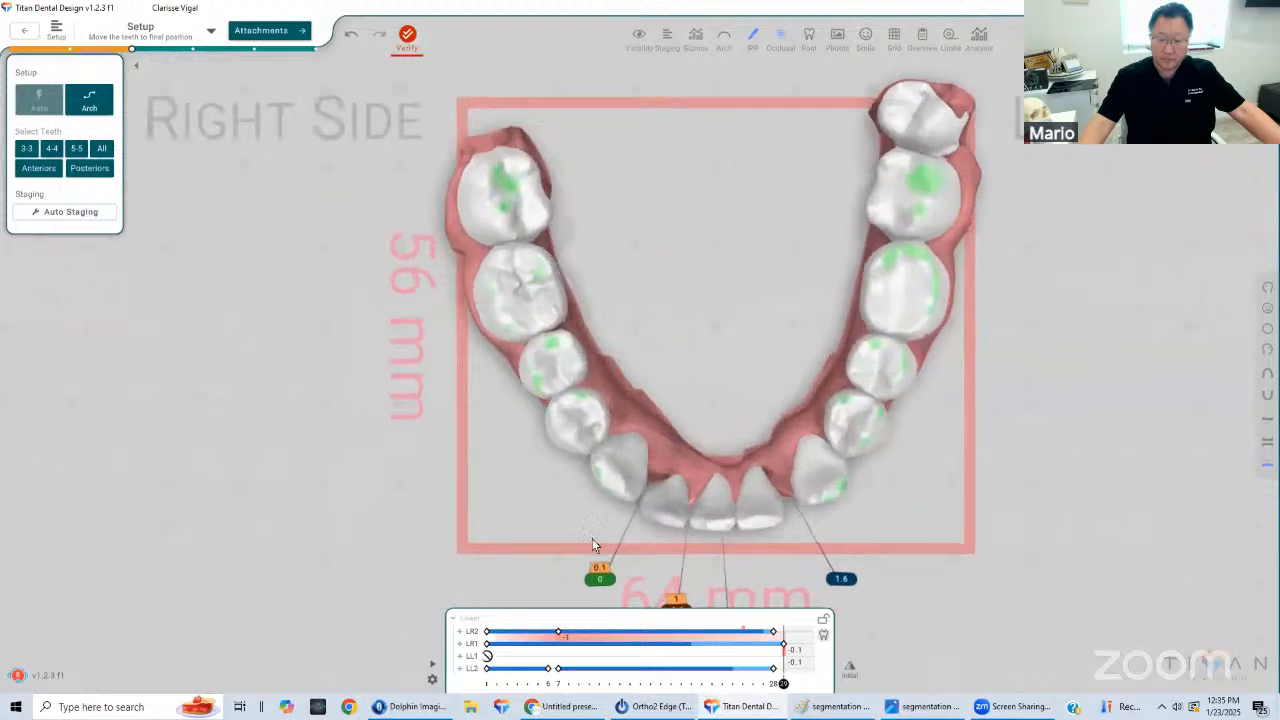
pyautogui.click(768, 512)
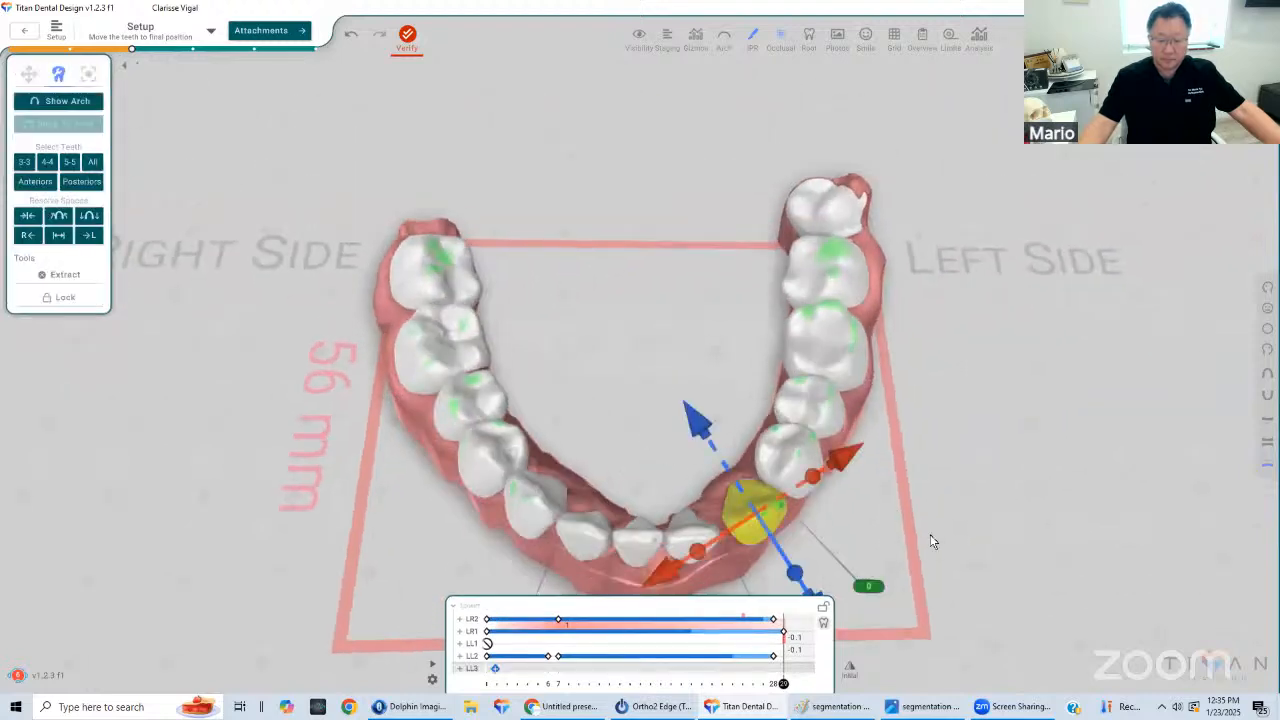
pyautogui.moveTo(954, 513); pyautogui.dragTo(918, 592)
pyautogui.click(918, 592)
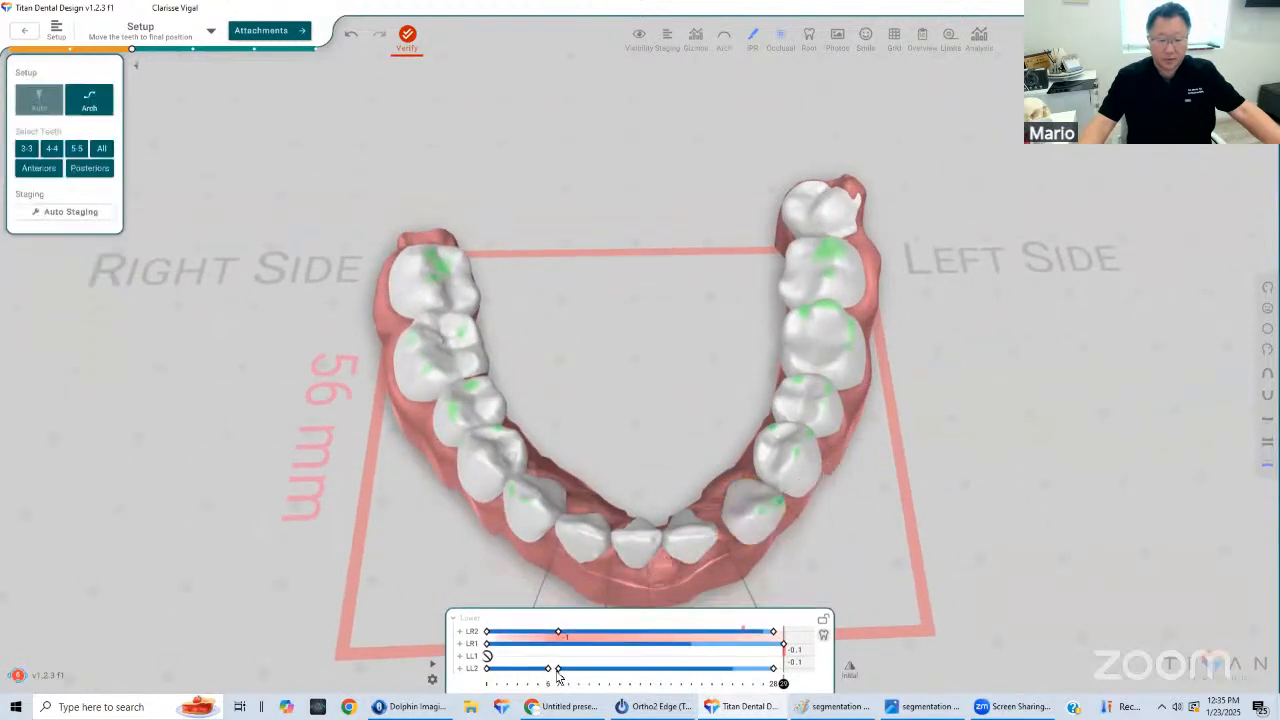
pyautogui.click(559, 670)
pyautogui.press('Delete')
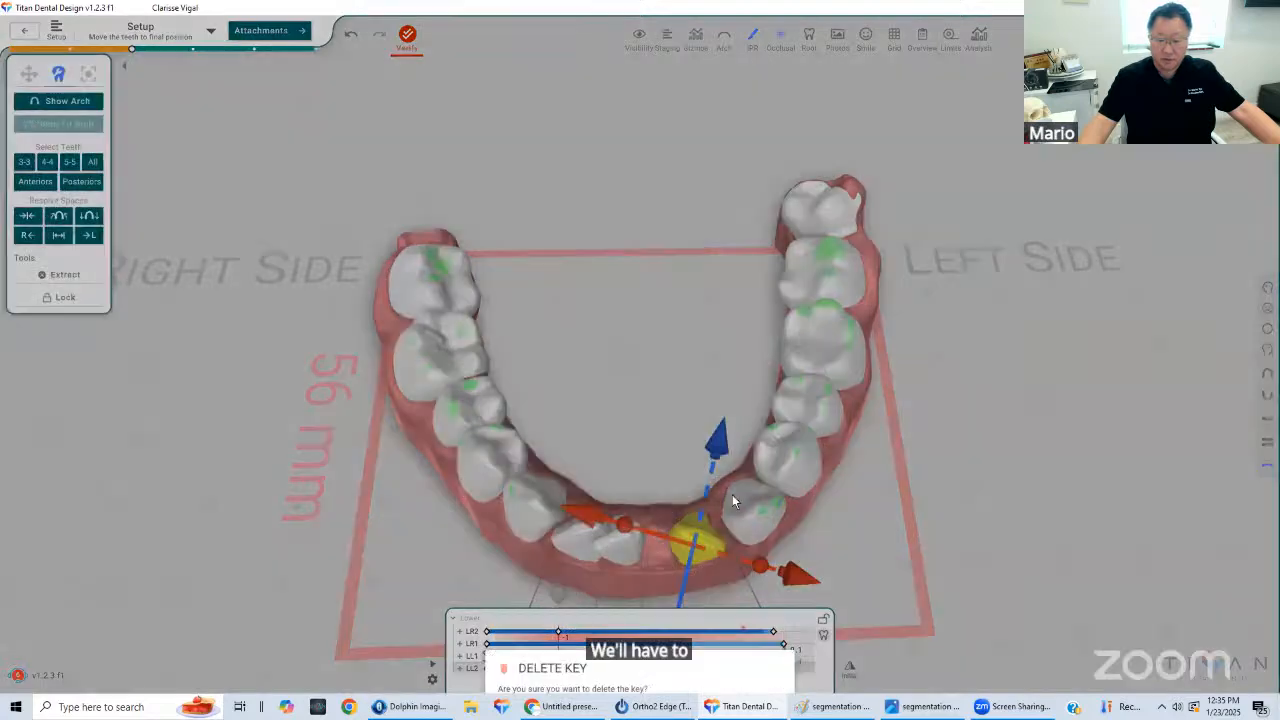
pyautogui.click(768, 382)
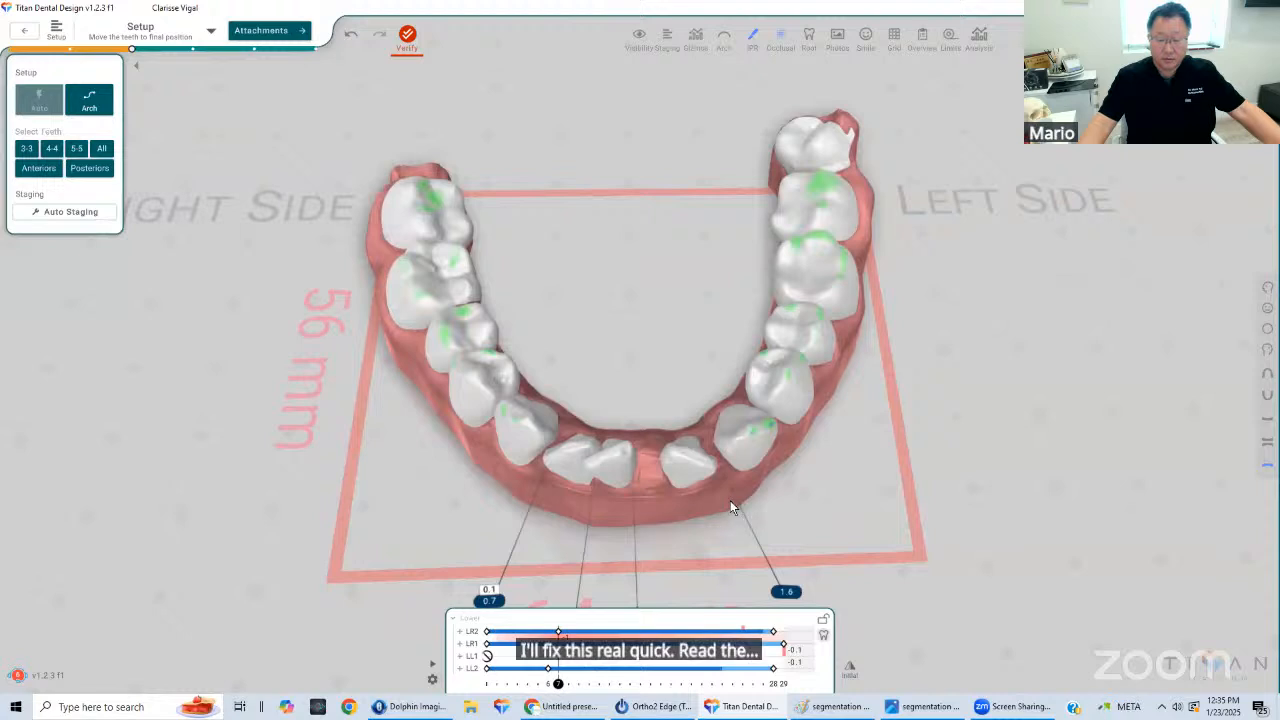
# At stage 29, move the lower left canine forward toward the lateral incisor, leaving about 1 mm of space behind it
pyautogui.moveTo(562, 687); pyautogui.dragTo(822, 692)
pyautogui.click(742, 430)
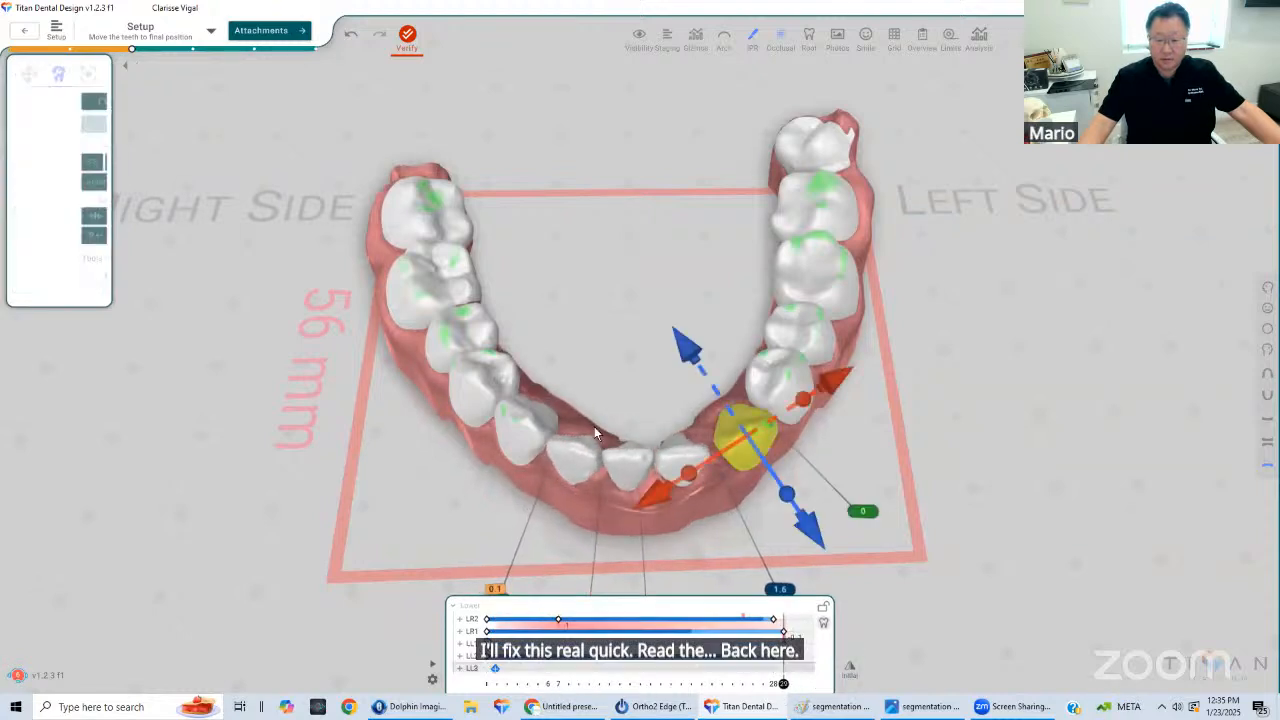
pyautogui.moveTo(438, 221); pyautogui.dragTo(480, 221)
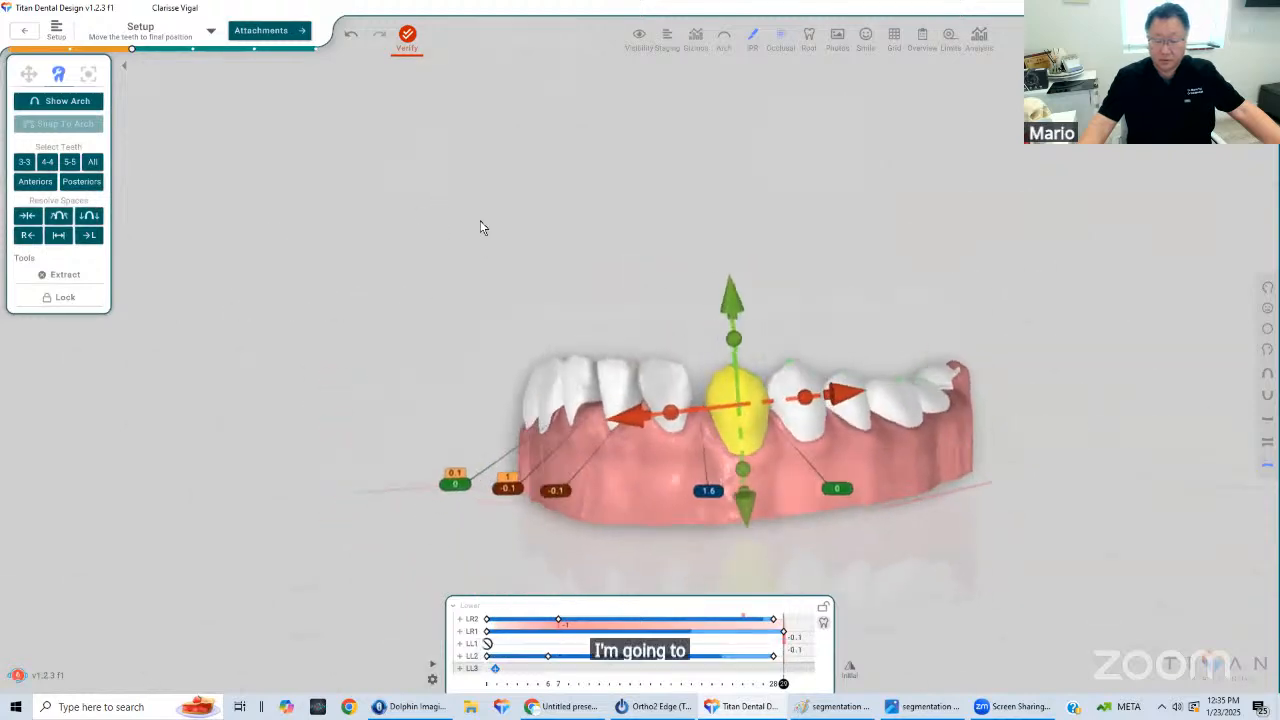
pyautogui.moveTo(743, 405); pyautogui.dragTo(709, 416, button='right')
pyautogui.scroll(1, 756, 457)
pyautogui.click(756, 456)
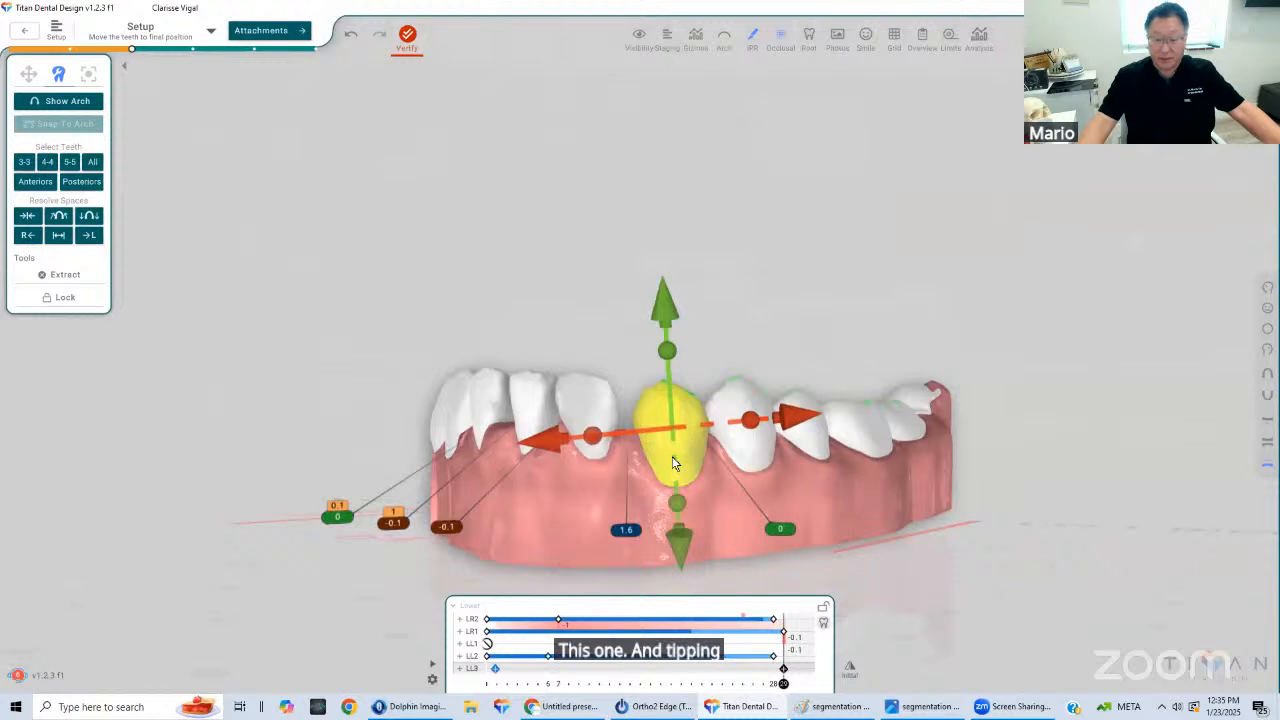
pyautogui.click(663, 429)
pyautogui.click(663, 429)
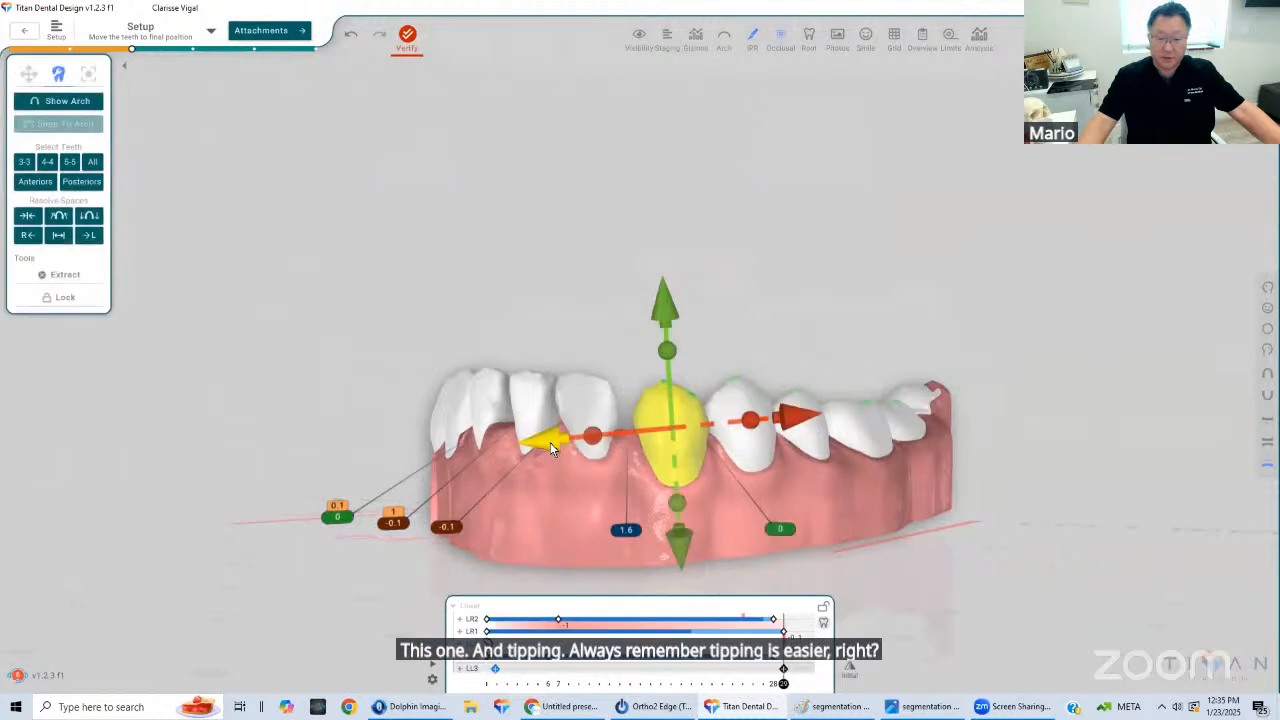
pyautogui.moveTo(549, 442); pyautogui.dragTo(536, 442)
pyautogui.moveTo(645, 426); pyautogui.dragTo(737, 530, button='right')
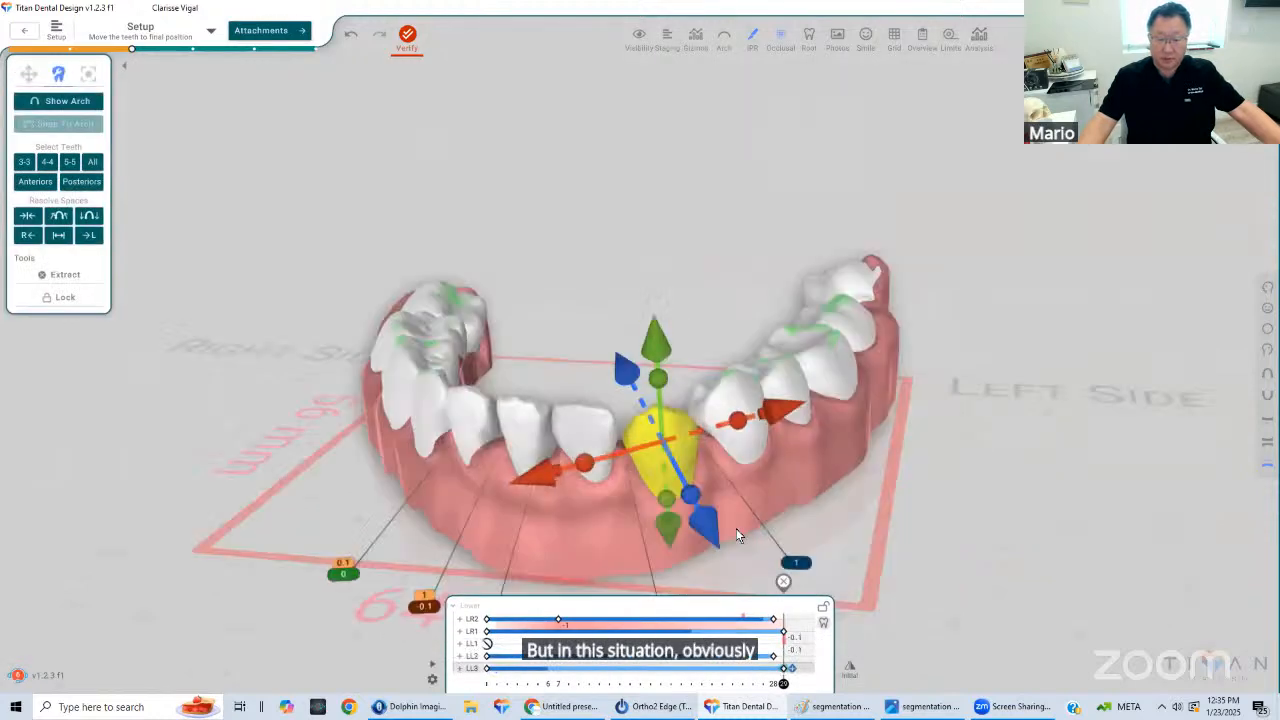
# Fine-tune the lower left canine and lateral incisor, leaving about 0.4 mm between them and 0.9 mm behind the canine
pyautogui.moveTo(632, 340); pyautogui.dragTo(633, 430, button='right')
pyautogui.click(666, 478)
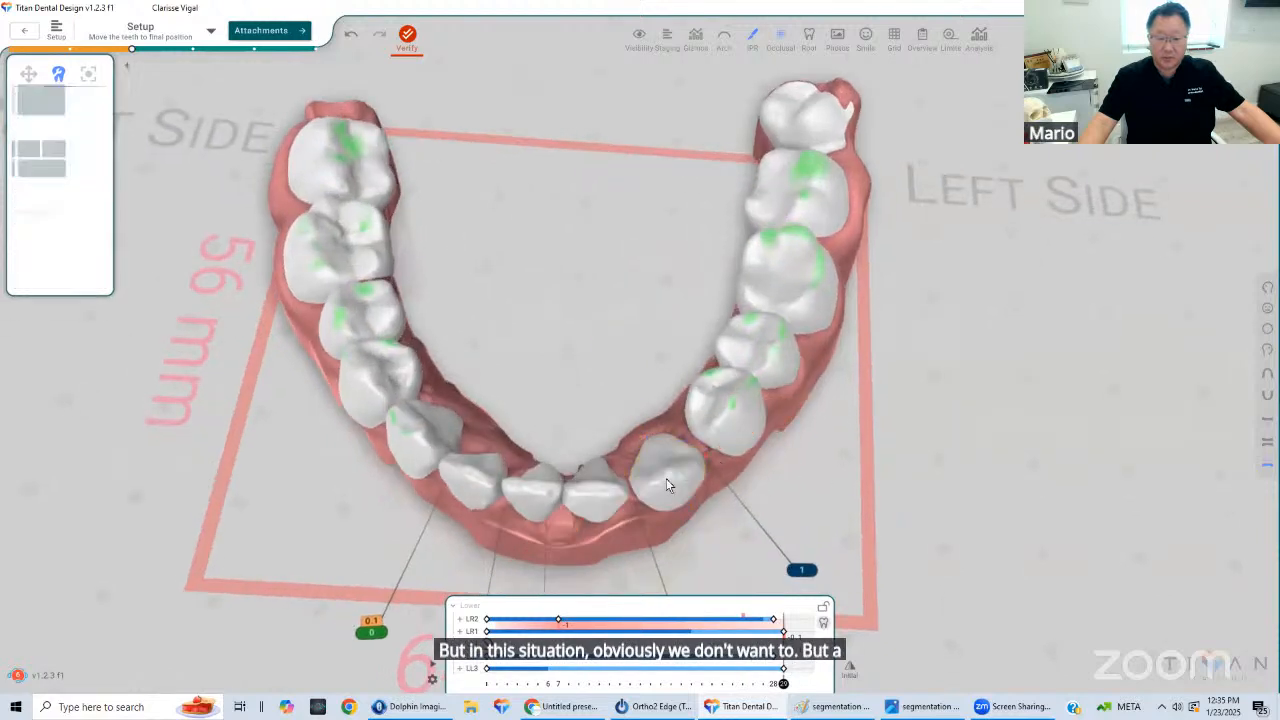
pyautogui.click(666, 478)
pyautogui.moveTo(740, 434); pyautogui.dragTo(668, 478)
pyautogui.moveTo(597, 518); pyautogui.dragTo(662, 524)
pyautogui.click(650, 502)
pyautogui.click(618, 490)
pyautogui.moveTo(694, 470); pyautogui.dragTo(746, 290, button='middle')
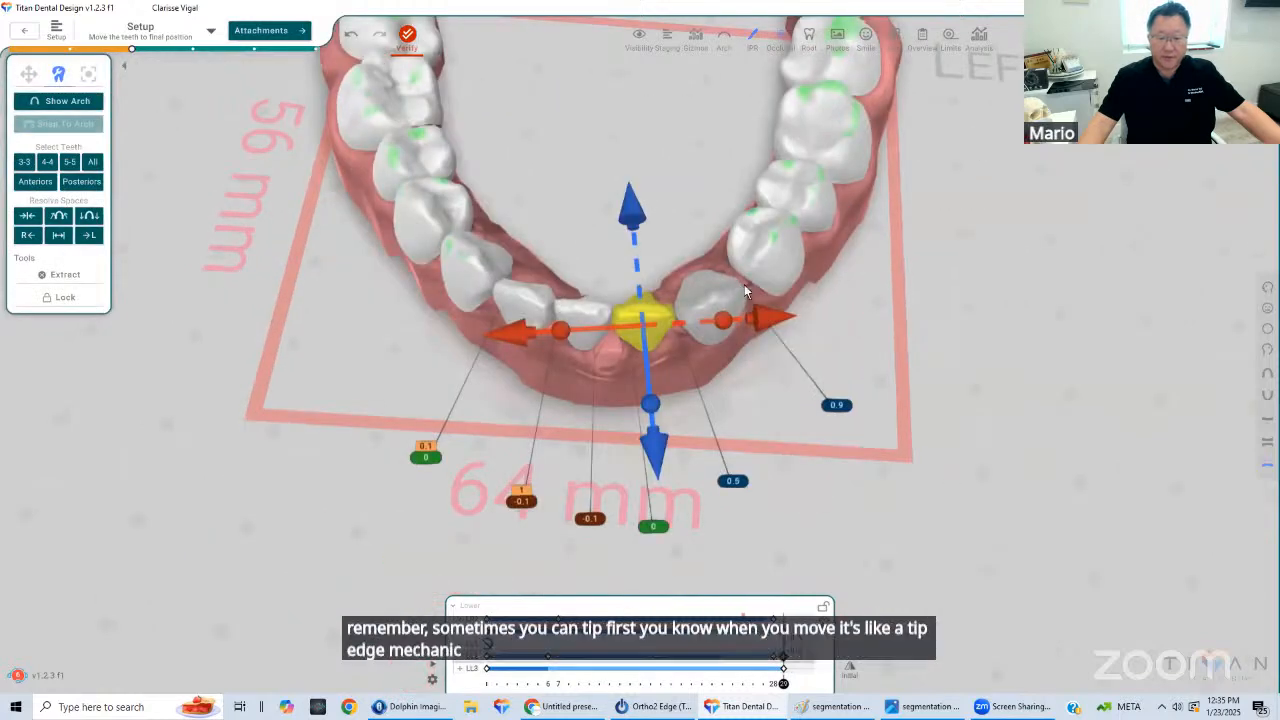
pyautogui.click(832, 338)
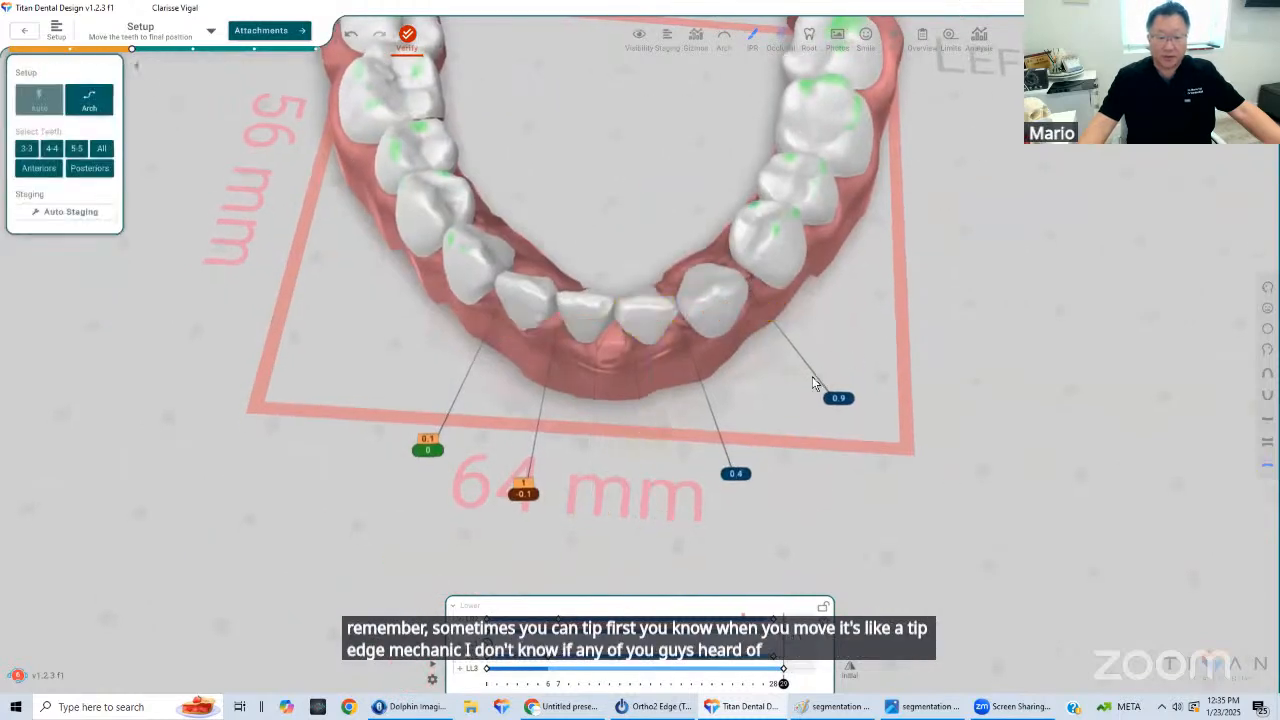
# Nudge the lower left canine further forward against the lateral incisor, leaving about 1.1 mm of space behind it
pyautogui.click(742, 314)
pyautogui.moveTo(764, 388); pyautogui.dragTo(826, 384, button='middle')
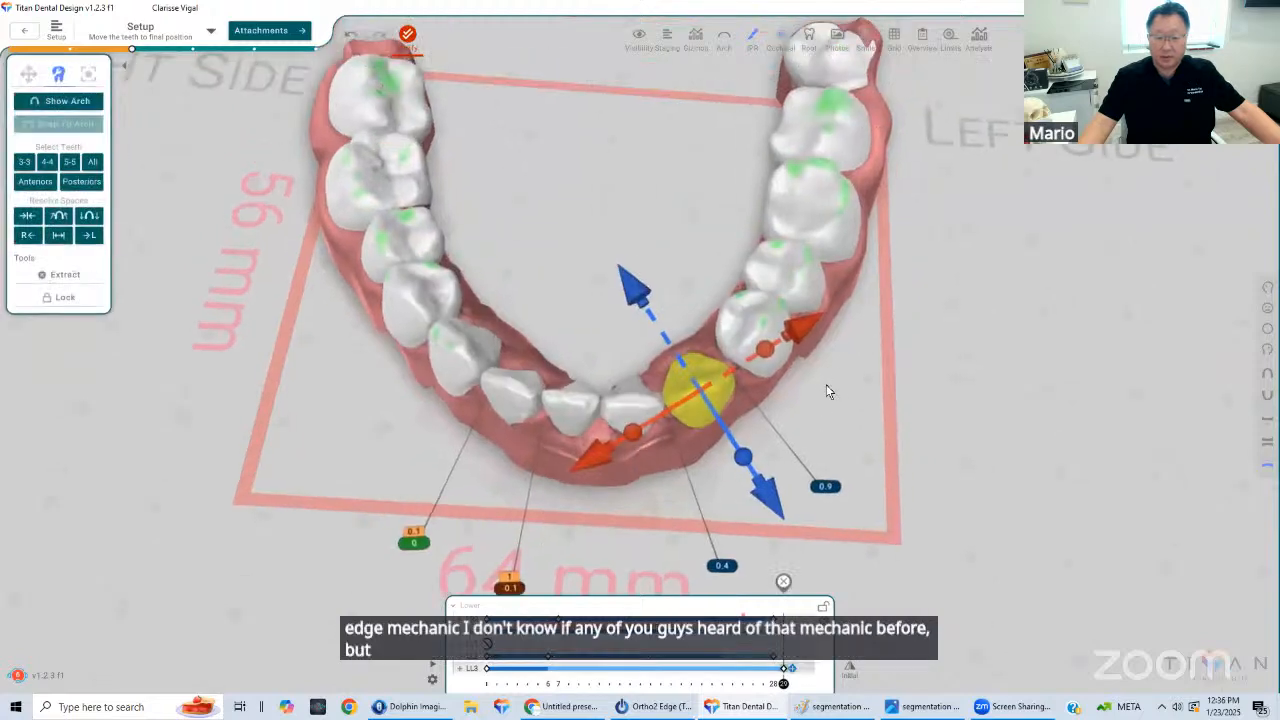
pyautogui.click(782, 394)
pyautogui.click(692, 396)
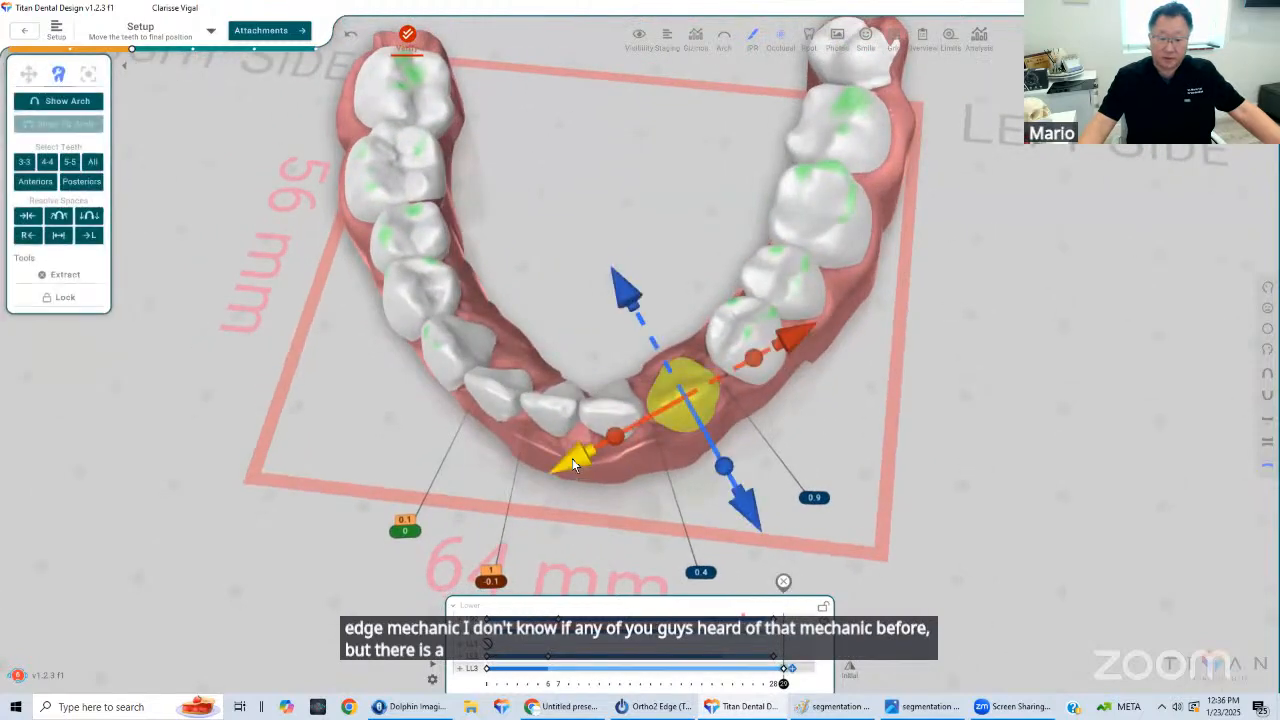
pyautogui.click(571, 459)
pyautogui.click(571, 459)
pyautogui.click(660, 430)
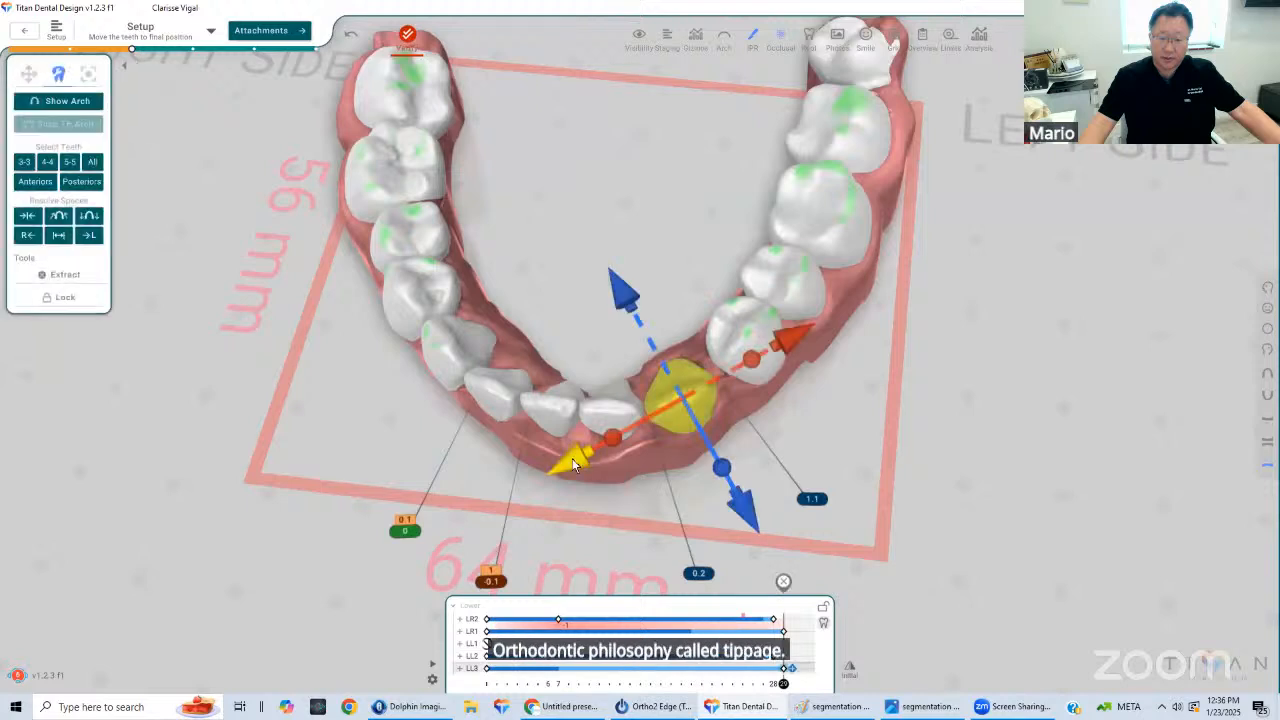
pyautogui.click(572, 458)
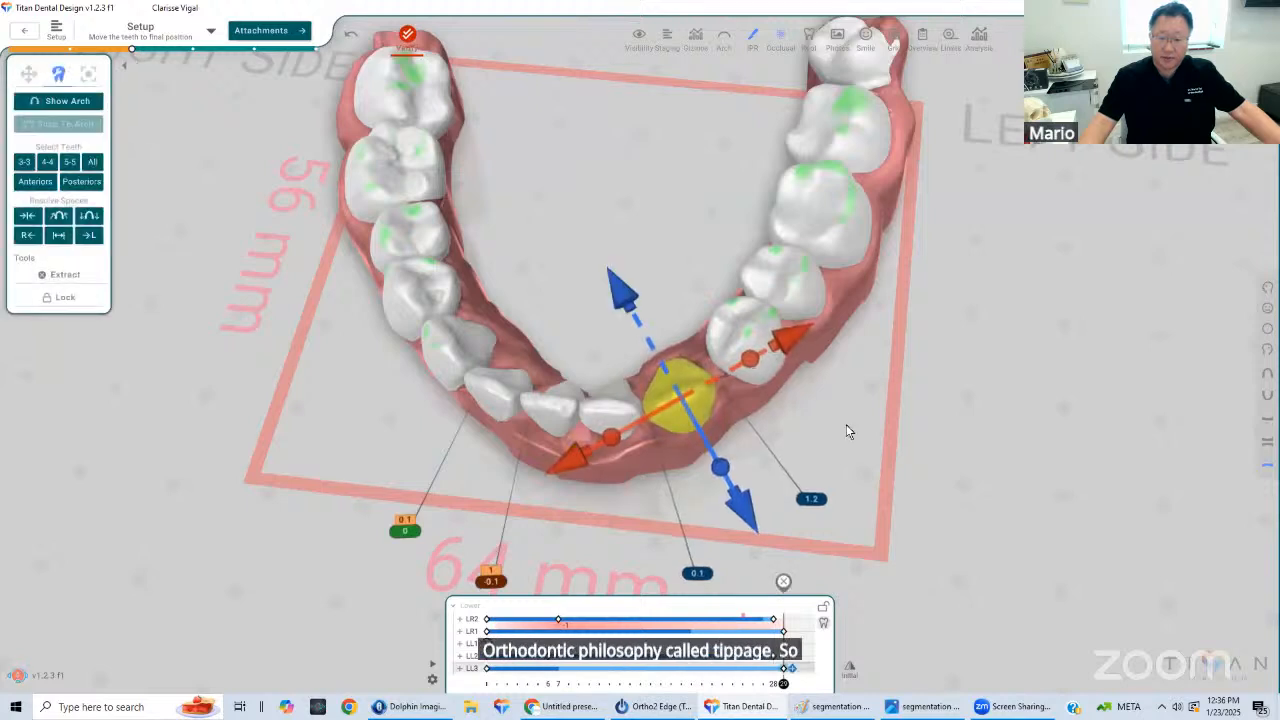
pyautogui.doubleClick(694, 404)
pyautogui.click(628, 304)
pyautogui.click(800, 437)
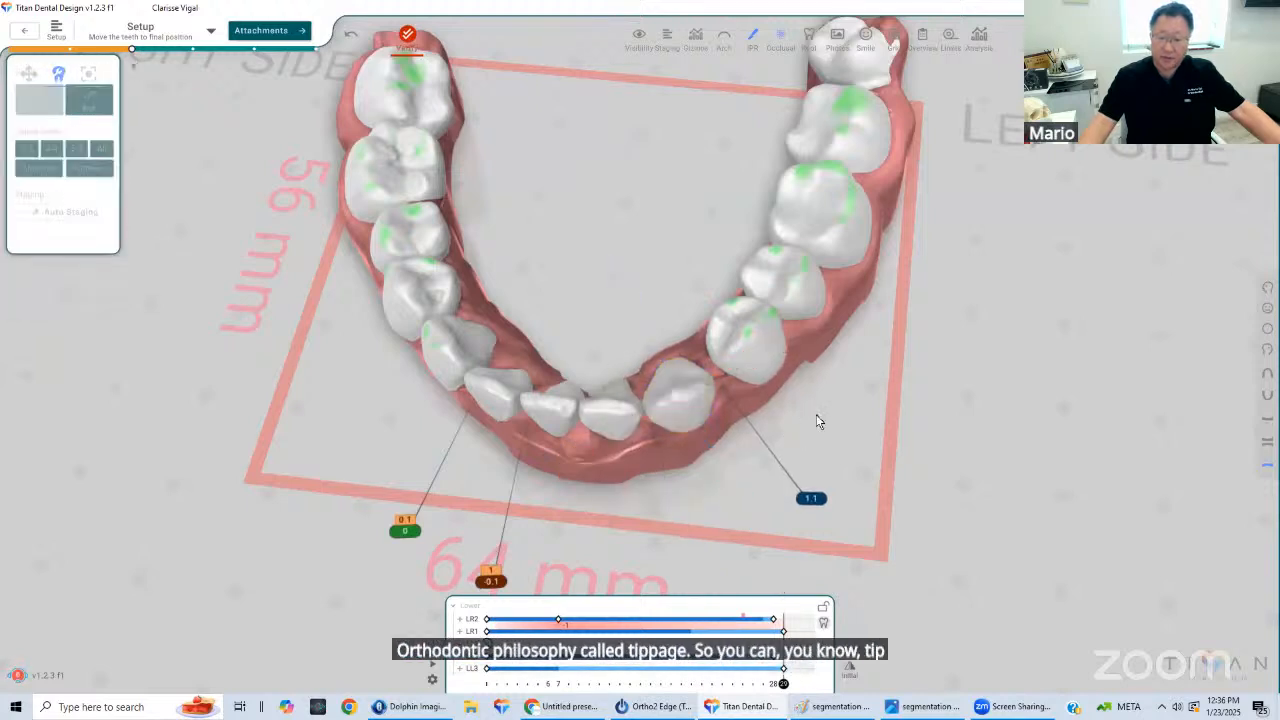
# Move the lower left first premolar forward about 0.6 mm toward the canine, leaving about 0.5 mm between them
pyautogui.click(765, 352)
pyautogui.moveTo(822, 386); pyautogui.dragTo(708, 445, button='right')
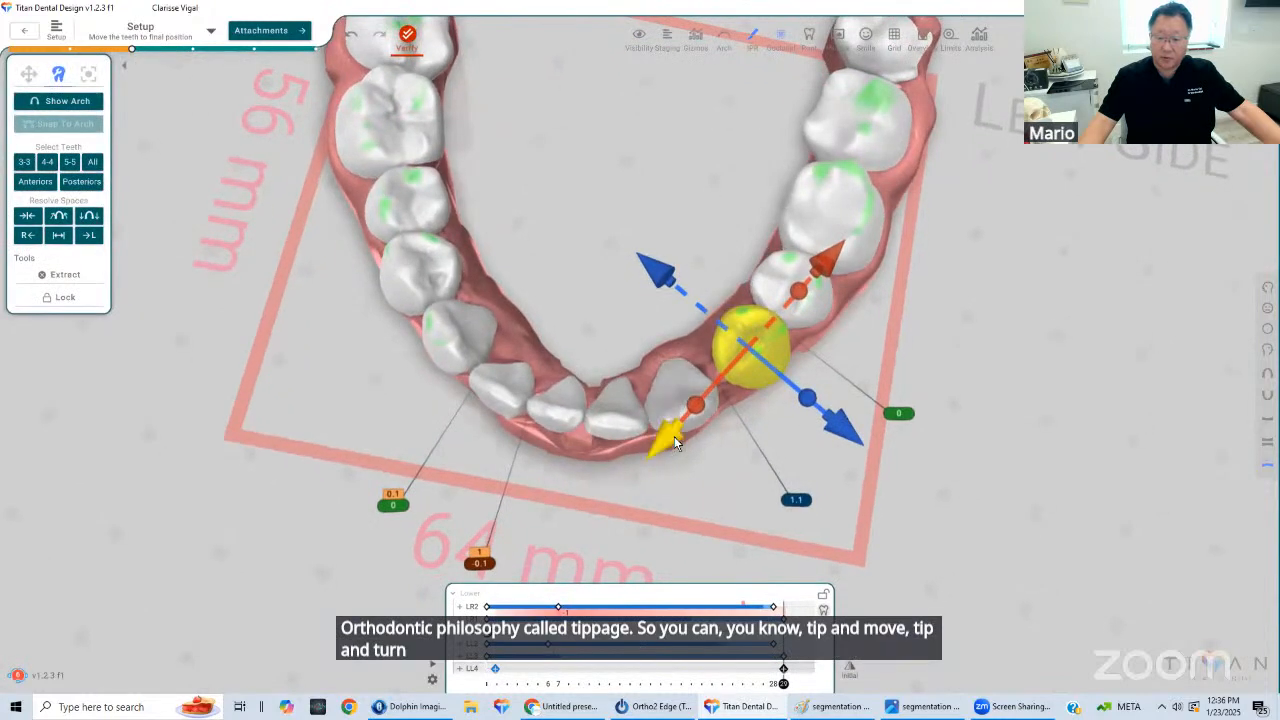
pyautogui.moveTo(675, 438); pyautogui.dragTo(666, 449)
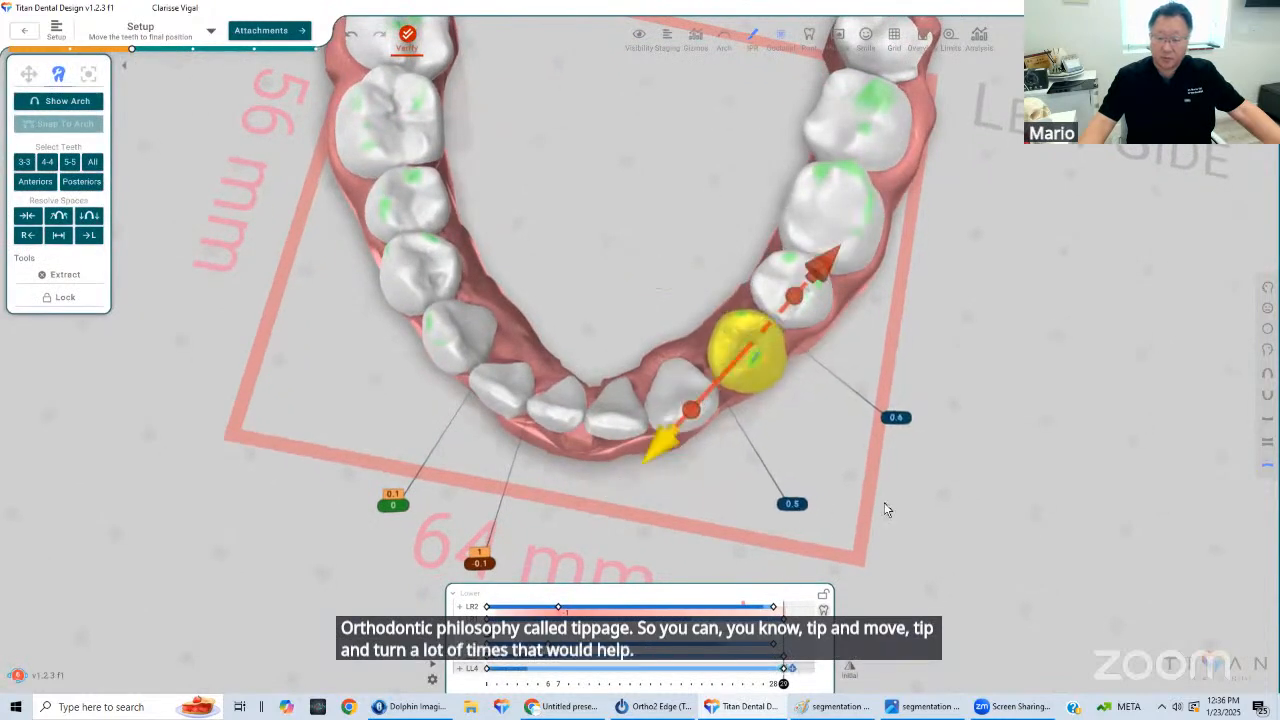
pyautogui.moveTo(884, 502); pyautogui.dragTo(500, 270, button='right')
pyautogui.moveTo(864, 426); pyautogui.dragTo(740, 326, button='right')
pyautogui.moveTo(811, 307); pyautogui.dragTo(826, 332)
pyautogui.moveTo(790, 390); pyautogui.dragTo(646, 341, button='right')
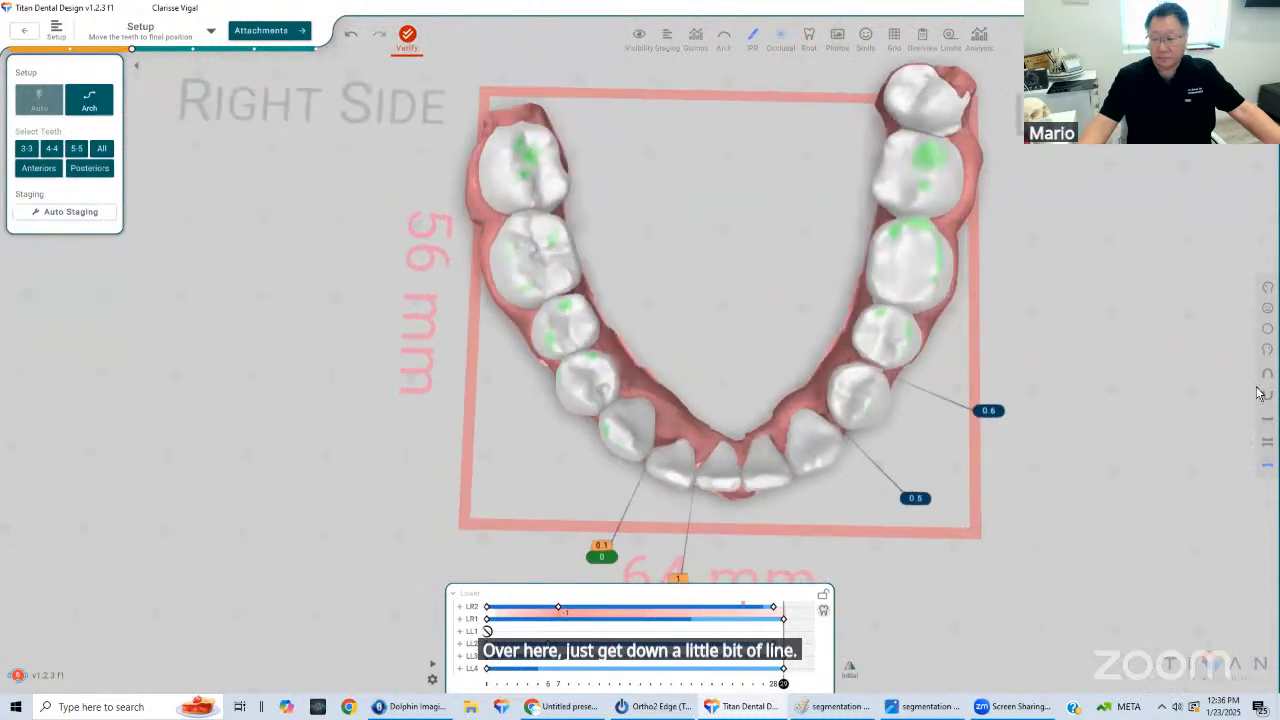
pyautogui.scroll(-3, 768, 418)
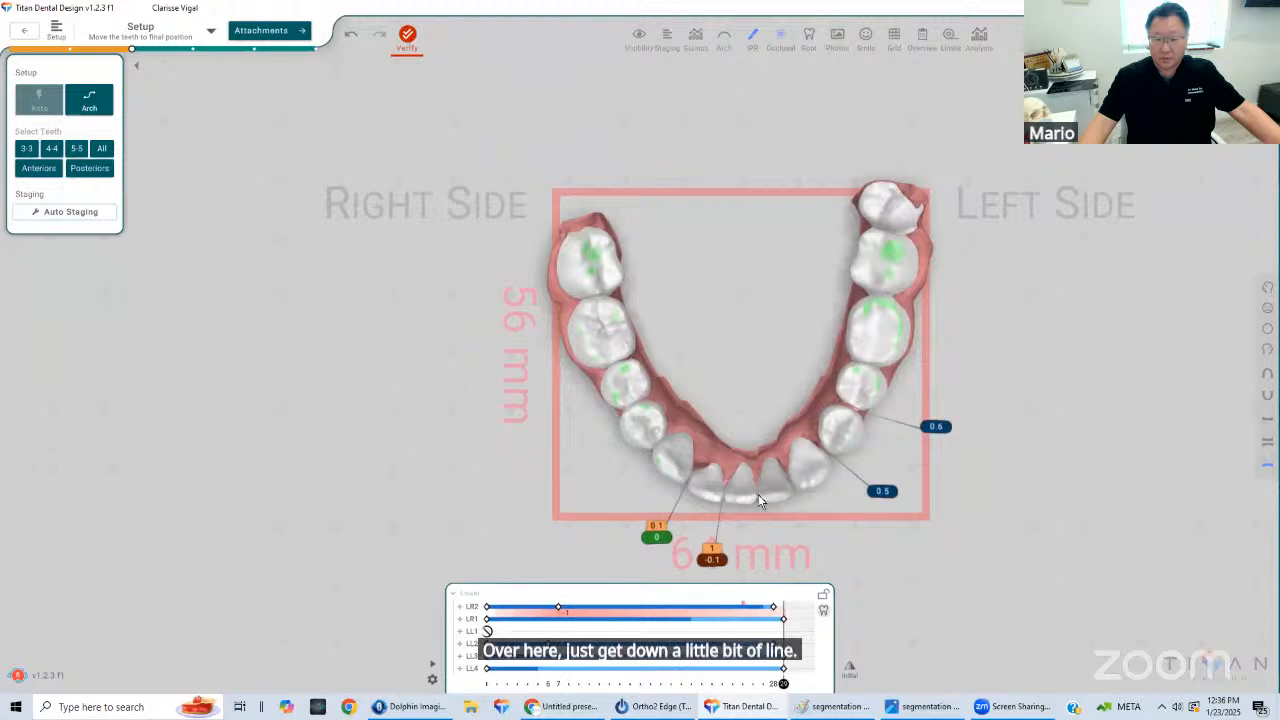
# Rotate the lower left canine slightly into better alignment with the arch
pyautogui.moveTo(758, 494); pyautogui.dragTo(688, 494, button='middle')
pyautogui.moveTo(692, 506); pyautogui.dragTo(732, 484, button='right')
pyautogui.moveTo(694, 412); pyautogui.dragTo(662, 442, button='right')
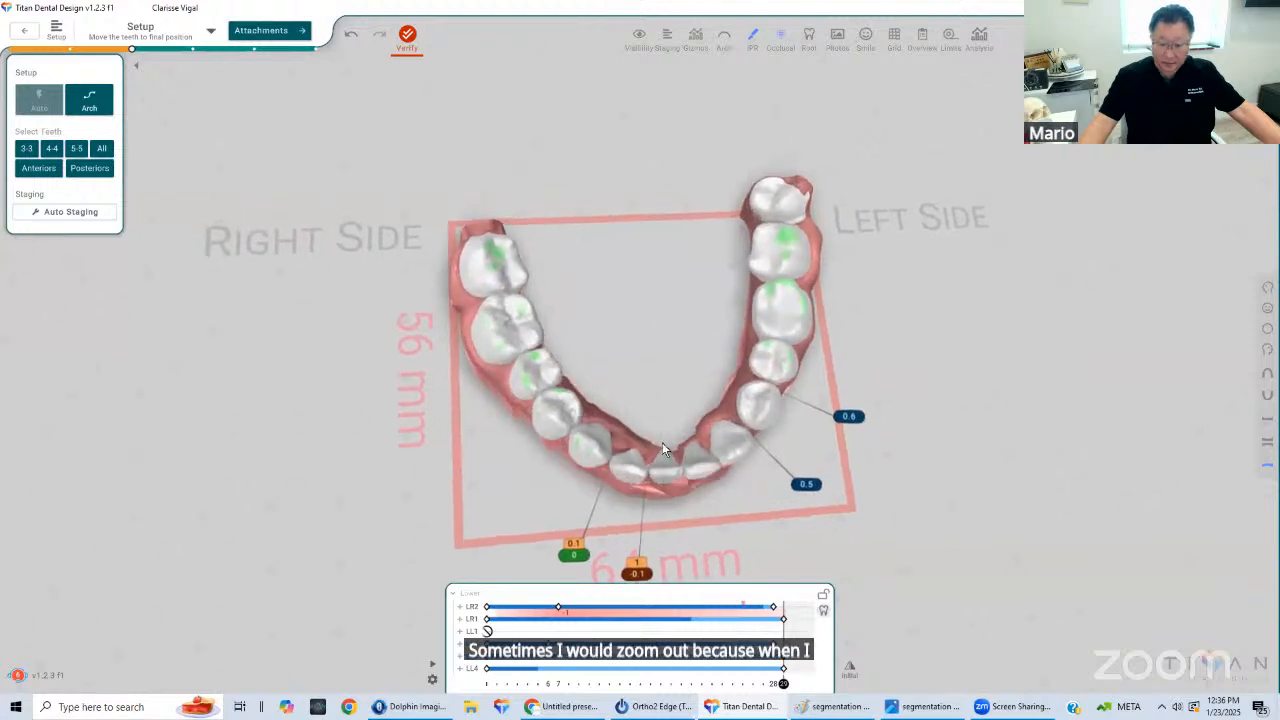
pyautogui.moveTo(652, 304); pyautogui.dragTo(662, 362, button='right')
pyautogui.click(700, 385)
pyautogui.moveTo(658, 510); pyautogui.dragTo(718, 440, button='right')
pyautogui.click(720, 402)
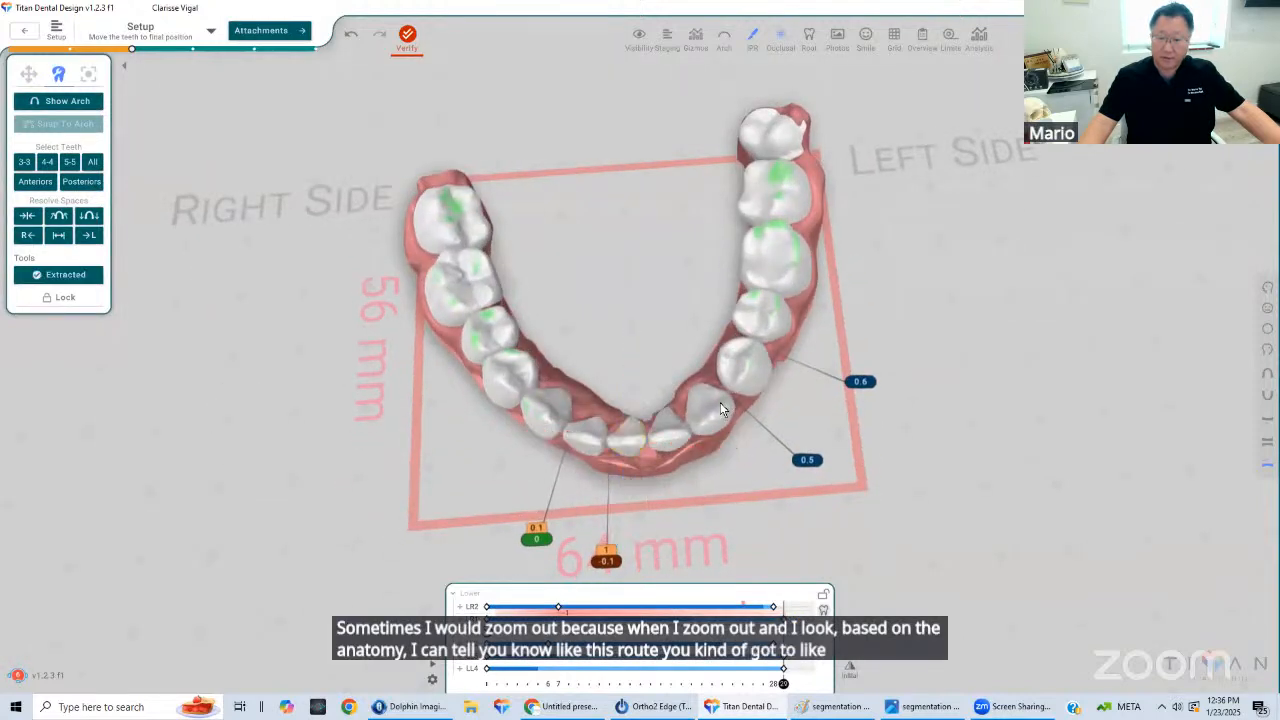
pyautogui.moveTo(750, 364); pyautogui.dragTo(850, 406)
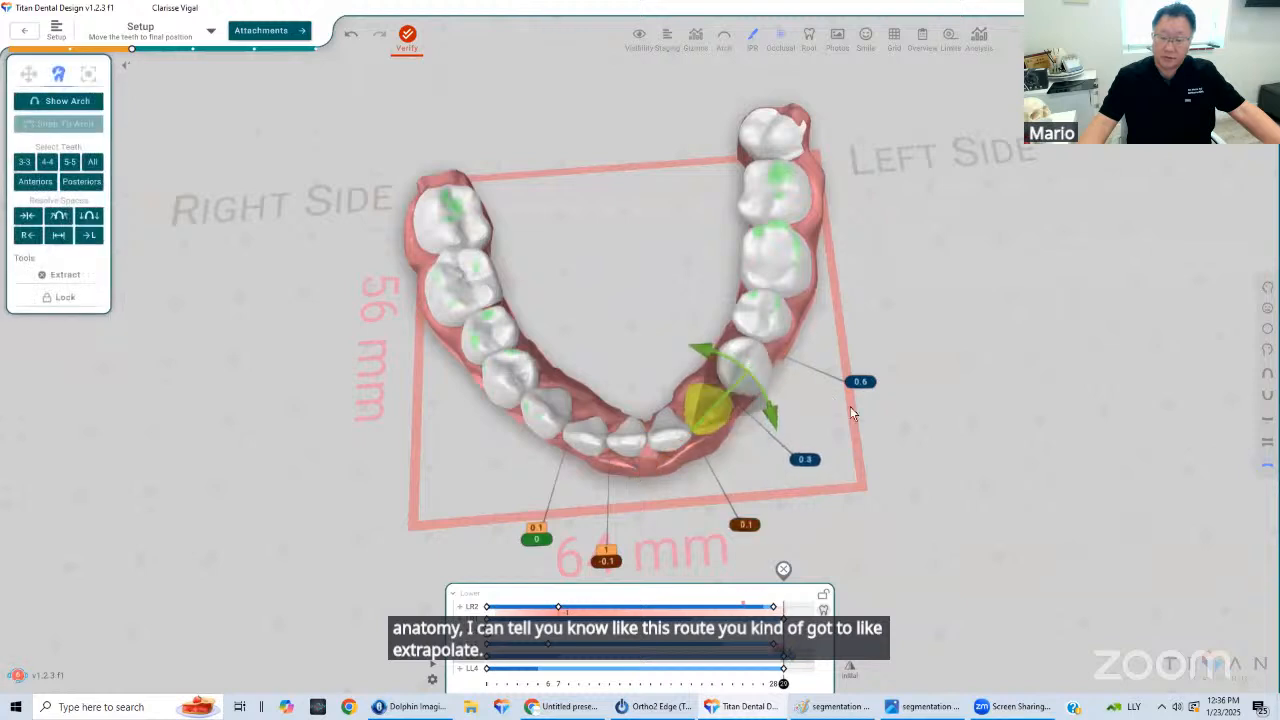
pyautogui.click(818, 432)
# Move the lower left canine back against the first premolar, leaving about 0.2 mm between the canine and the lateral incisor
pyautogui.click(718, 398)
pyautogui.moveTo(772, 350); pyautogui.dragTo(836, 354)
pyautogui.click(780, 390)
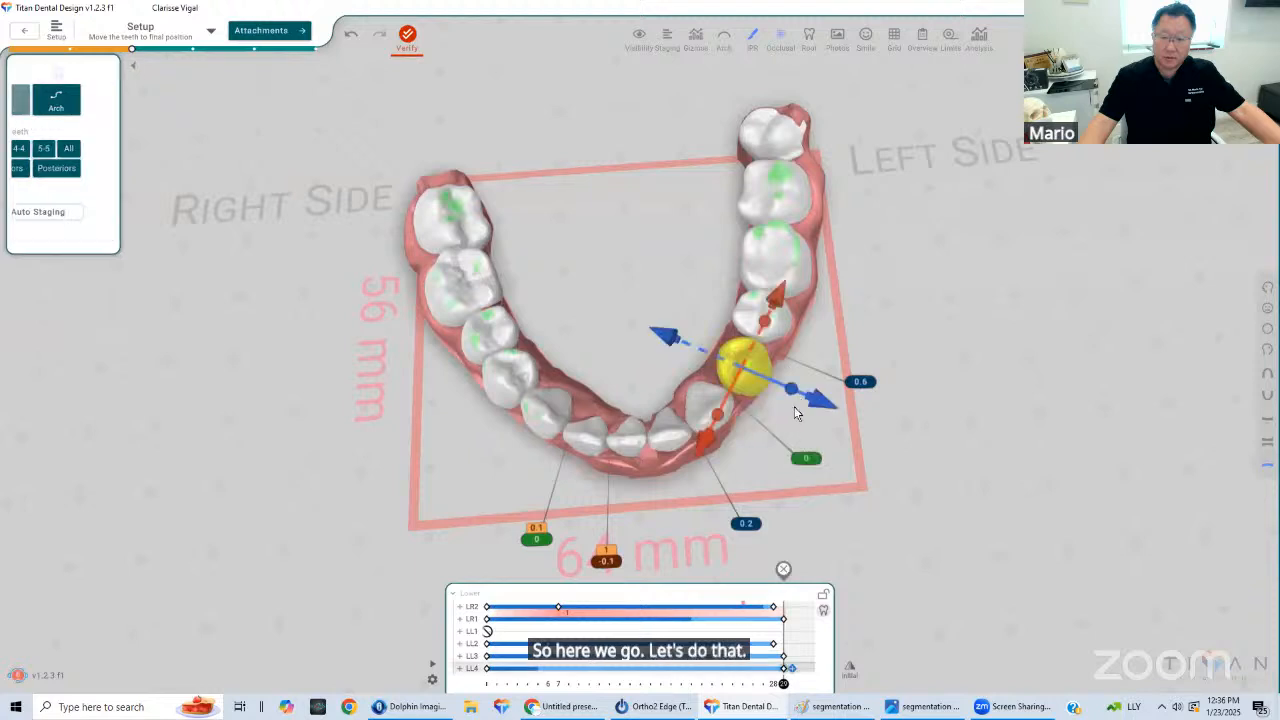
pyautogui.moveTo(795, 410); pyautogui.dragTo(782, 448)
pyautogui.click(708, 418)
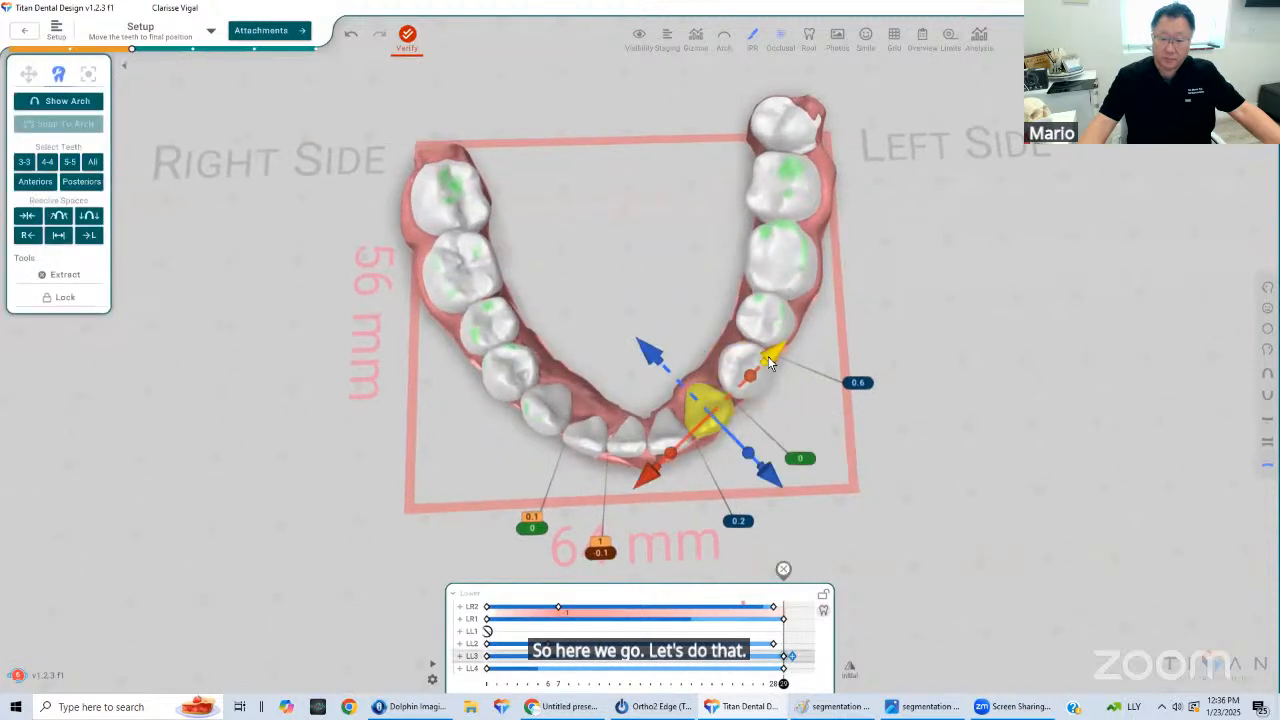
pyautogui.click(771, 354)
# Move the lower left first premolar back against the second premolar, leaving about 0.5 mm between it and the canine
pyautogui.click(734, 366)
pyautogui.click(783, 305)
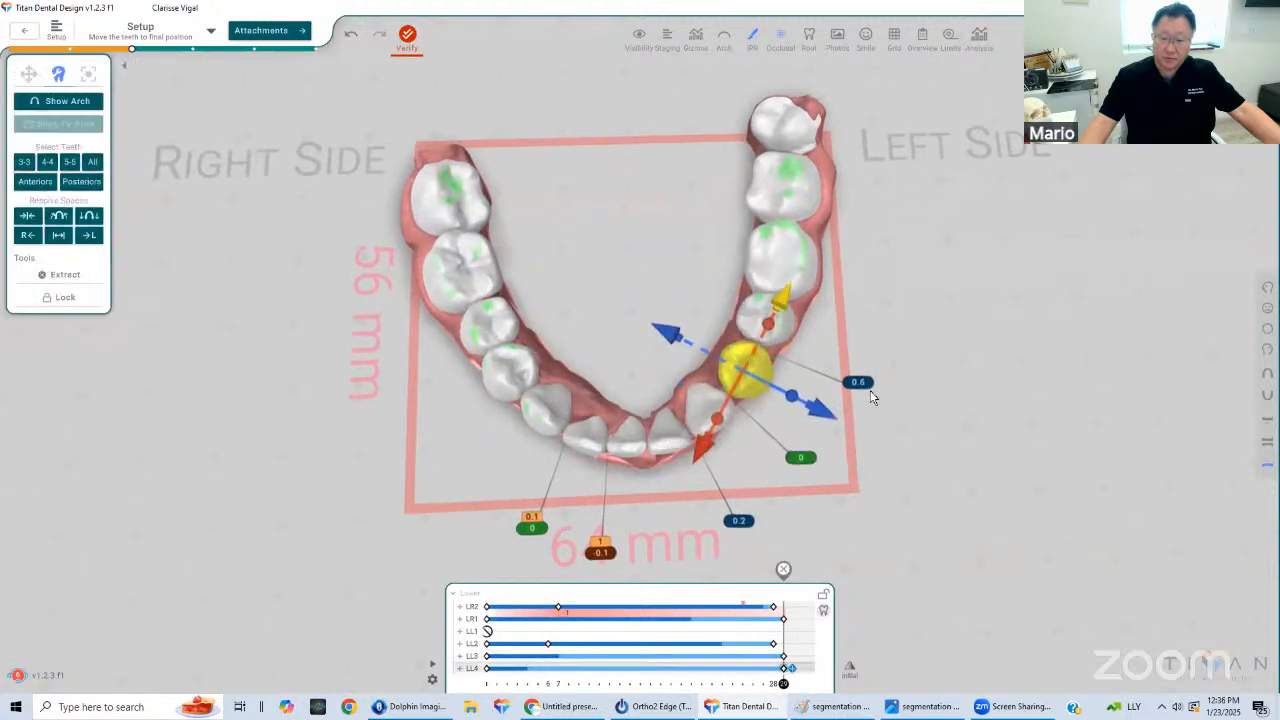
pyautogui.click(870, 390)
pyautogui.click(742, 358)
pyautogui.click(779, 300)
pyautogui.click(779, 300)
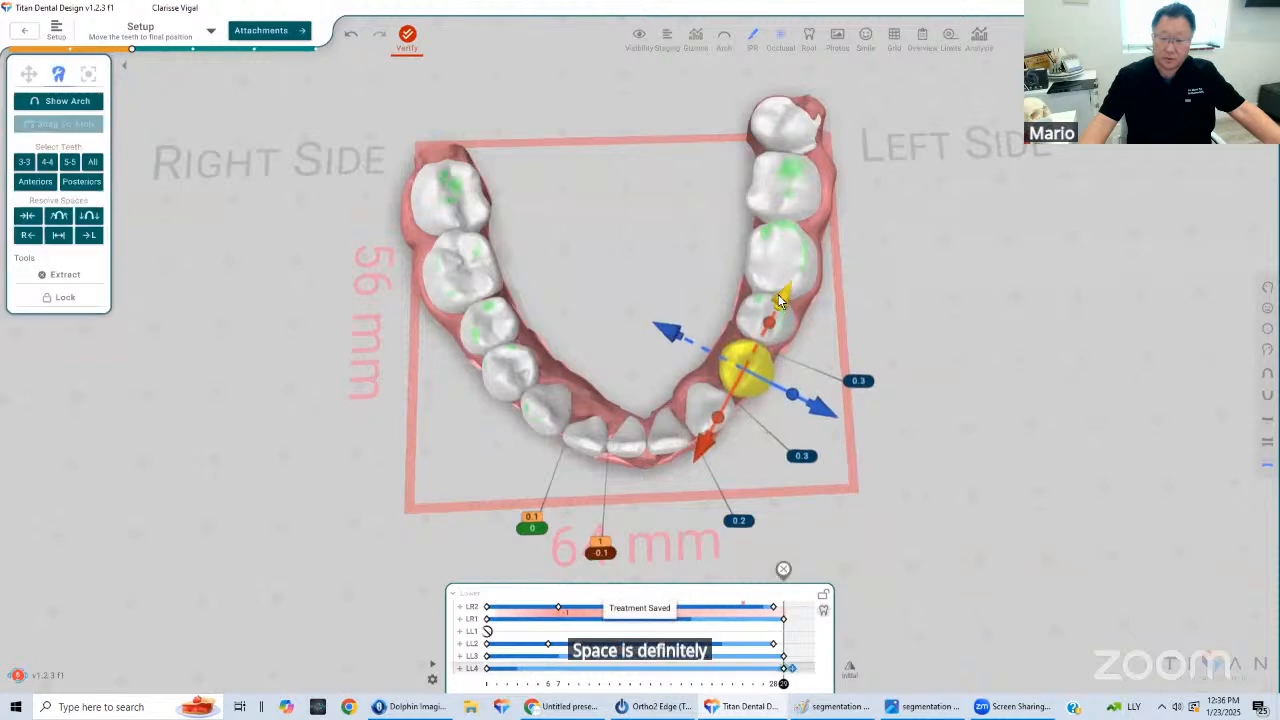
pyautogui.click(779, 300)
pyautogui.click(779, 300)
pyautogui.click(758, 367)
pyautogui.click(758, 362)
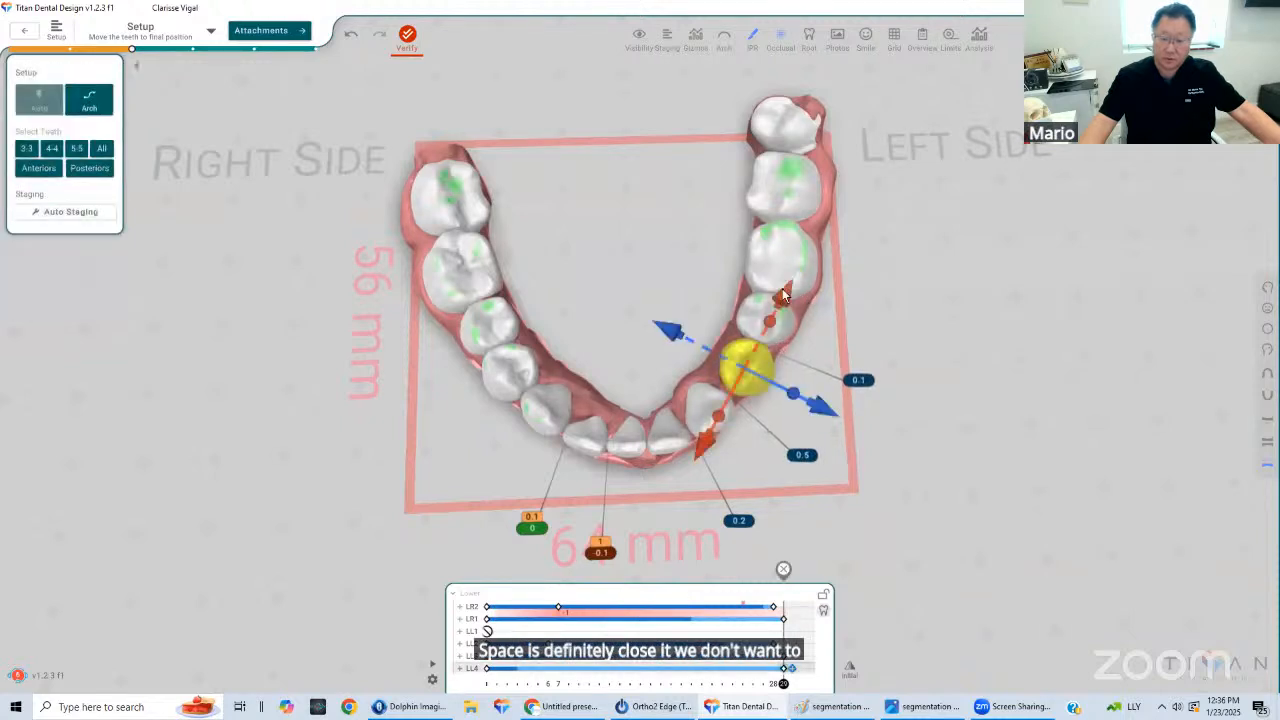
pyautogui.click(780, 298)
pyautogui.click(834, 360)
# Move the lower left canine back against the first premolar and slightly inward, leaving about 0.7 mm in front of it
pyautogui.click(724, 408)
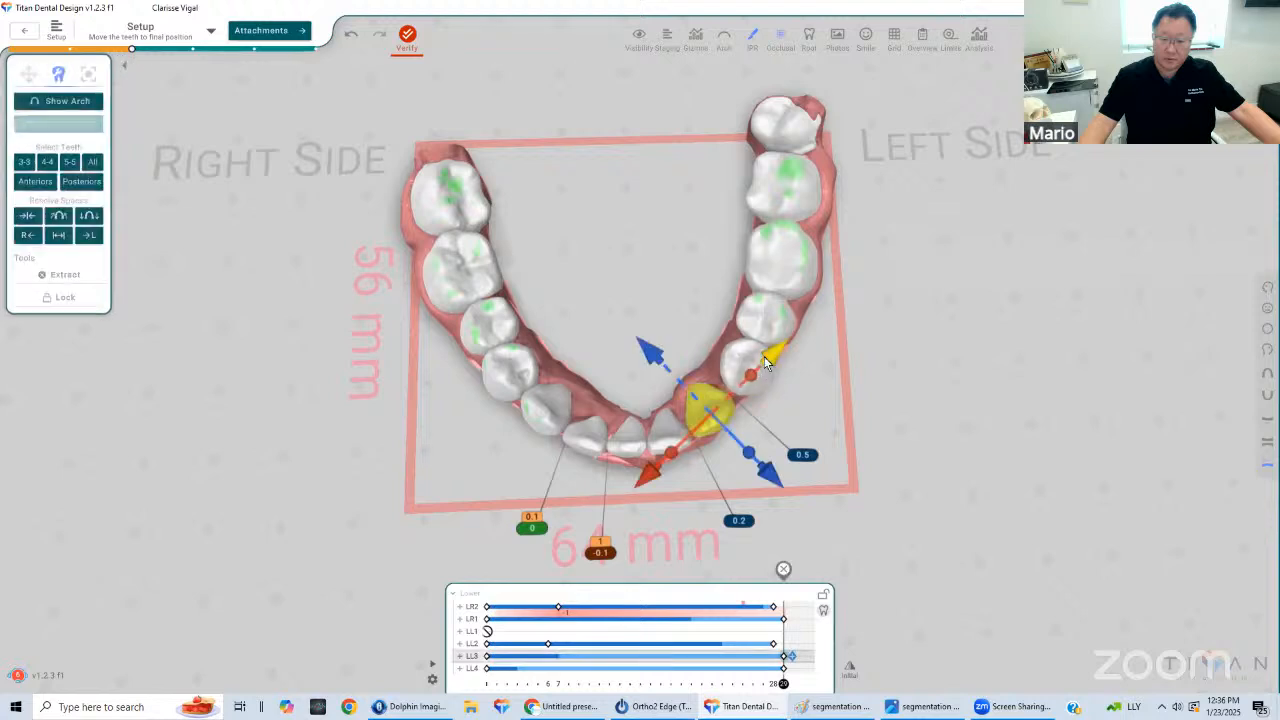
pyautogui.click(774, 351)
pyautogui.click(774, 351)
pyautogui.click(774, 351)
pyautogui.click(774, 351)
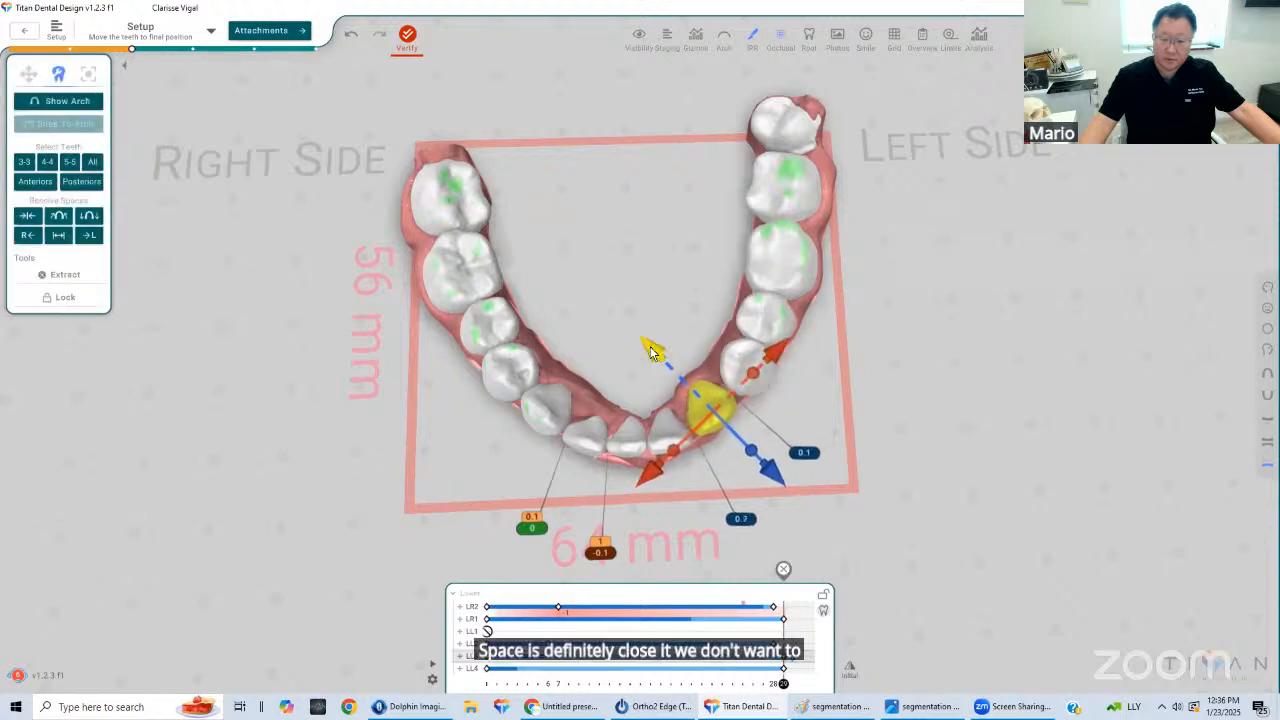
pyautogui.click(654, 351)
pyautogui.click(834, 376)
# Shift the lower left lateral incisor inward and back against the canine, leaving about 0.3 mm on its midline side
pyautogui.click(693, 440)
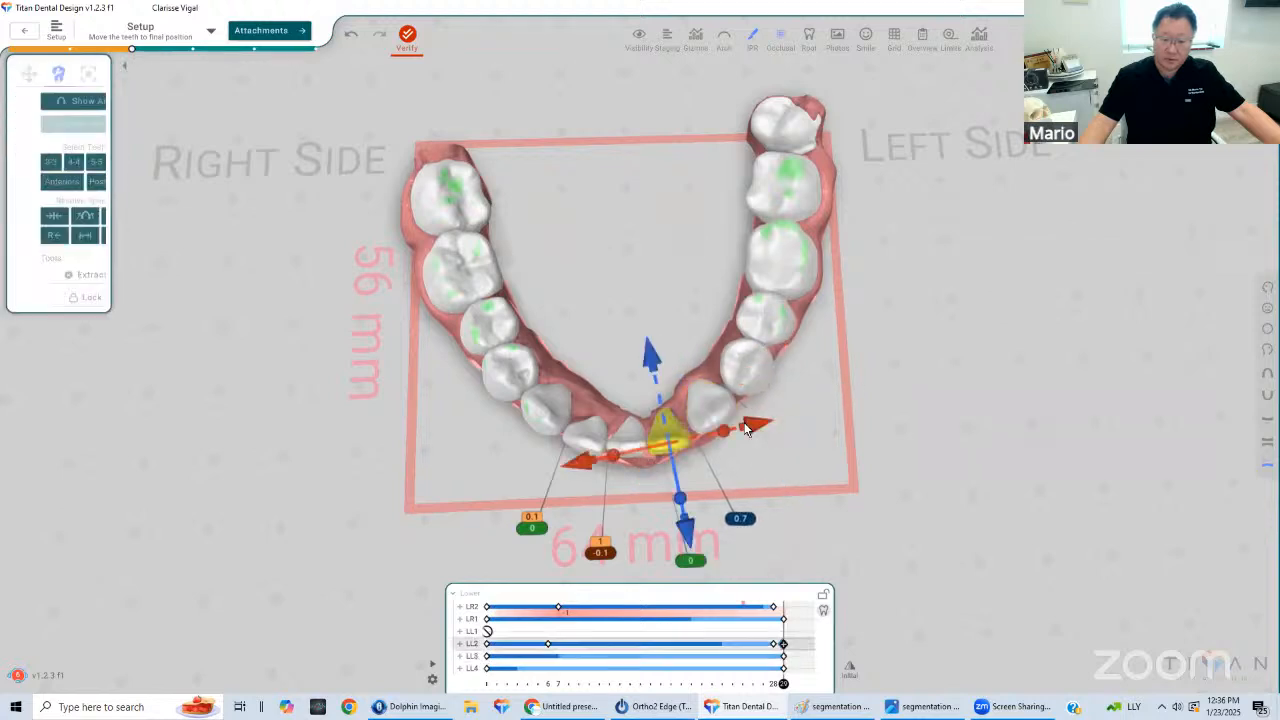
pyautogui.click(653, 358)
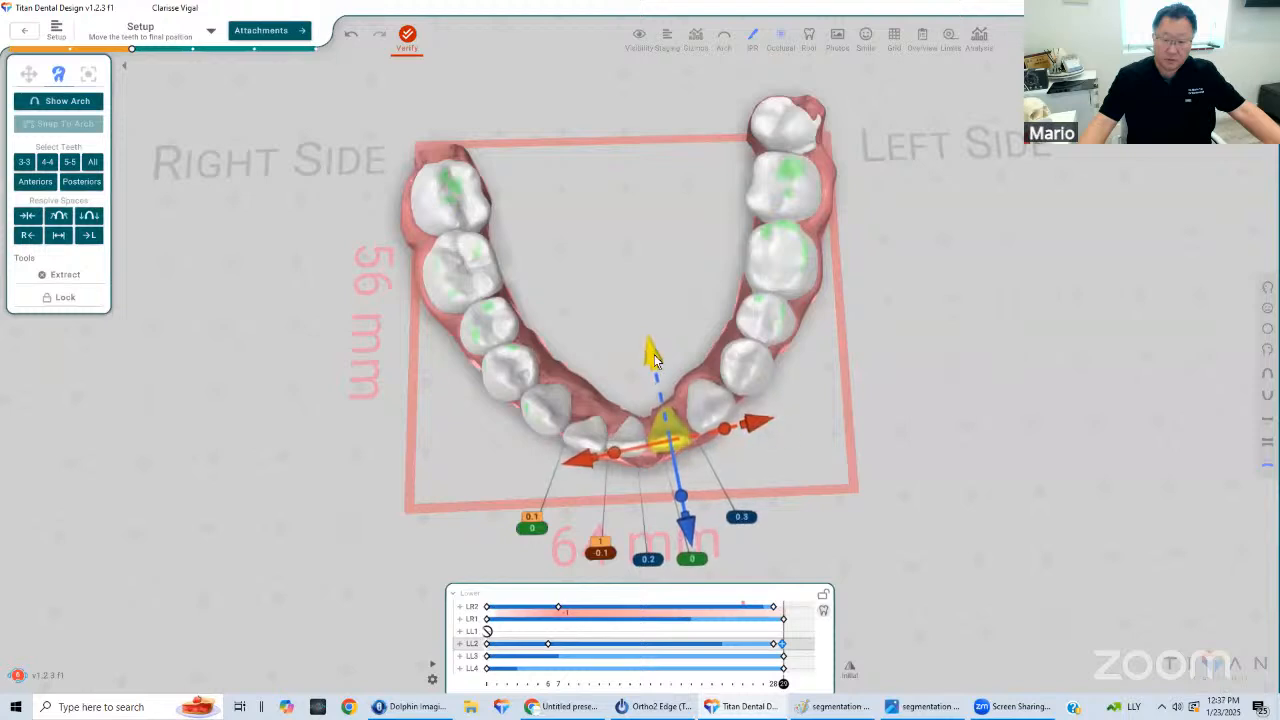
pyautogui.click(744, 431)
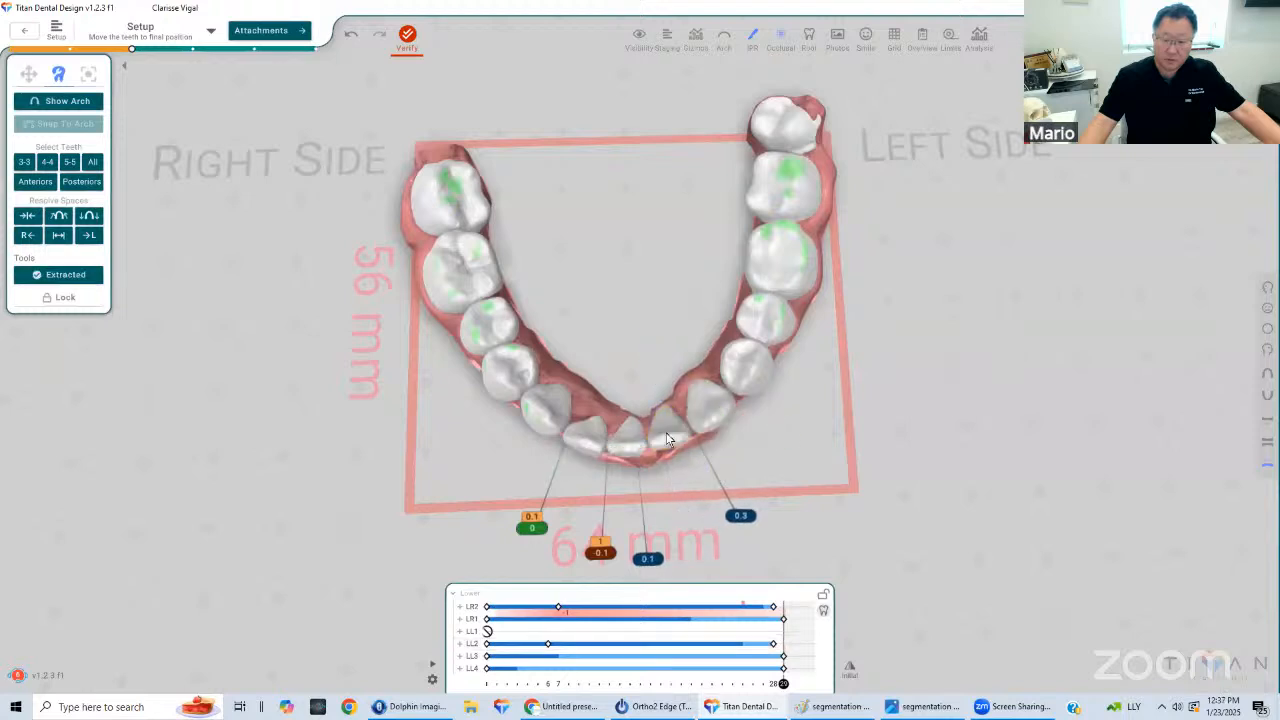
pyautogui.click(666, 434)
pyautogui.click(749, 417)
pyautogui.click(744, 466)
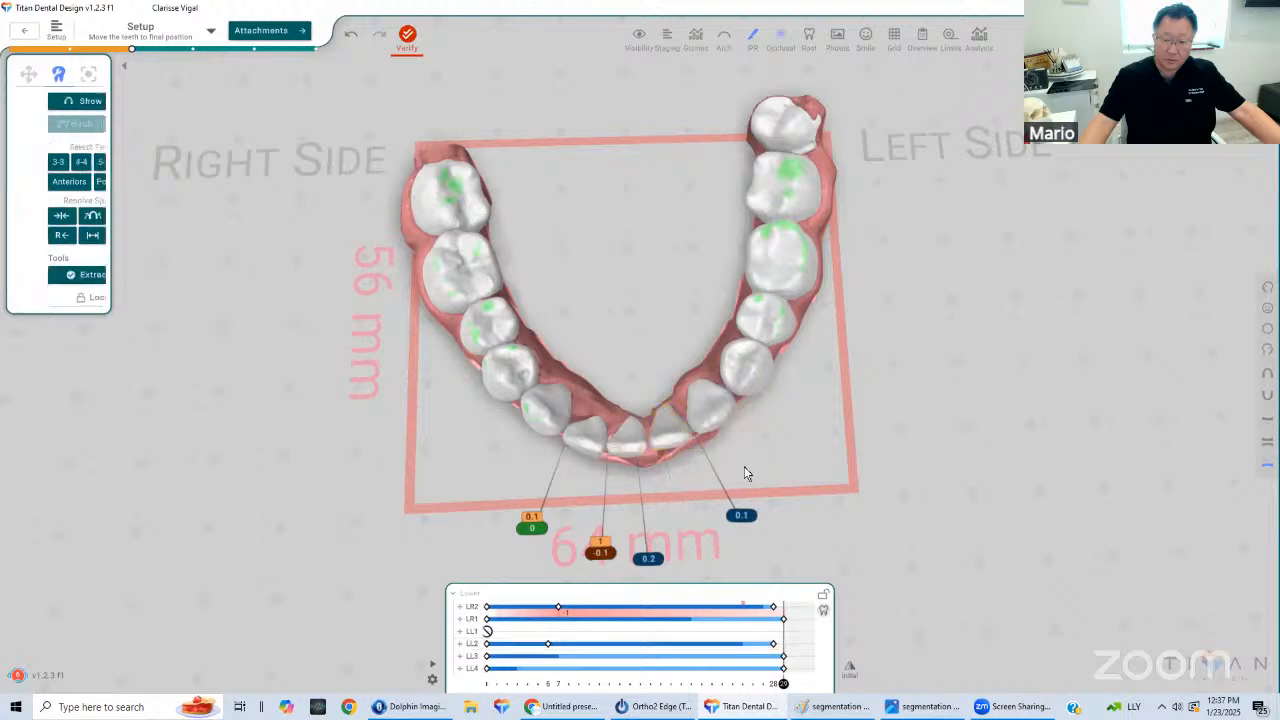
pyautogui.click(668, 432)
pyautogui.click(786, 456)
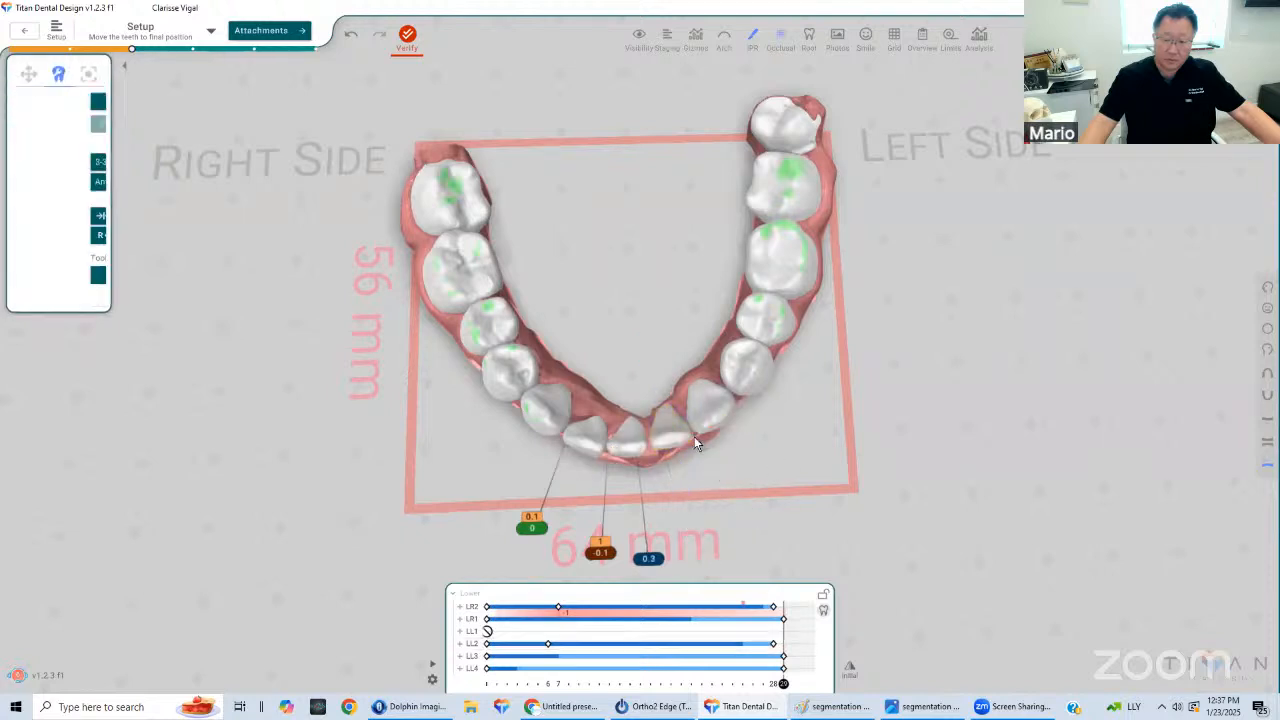
# Move the lower right central incisor against the left lateral incisor and adjust its rotation, leaving about 0.3 mm beside the right lateral incisor
pyautogui.moveTo(694, 438); pyautogui.dragTo(702, 464)
pyautogui.click(630, 440)
pyautogui.click(718, 453)
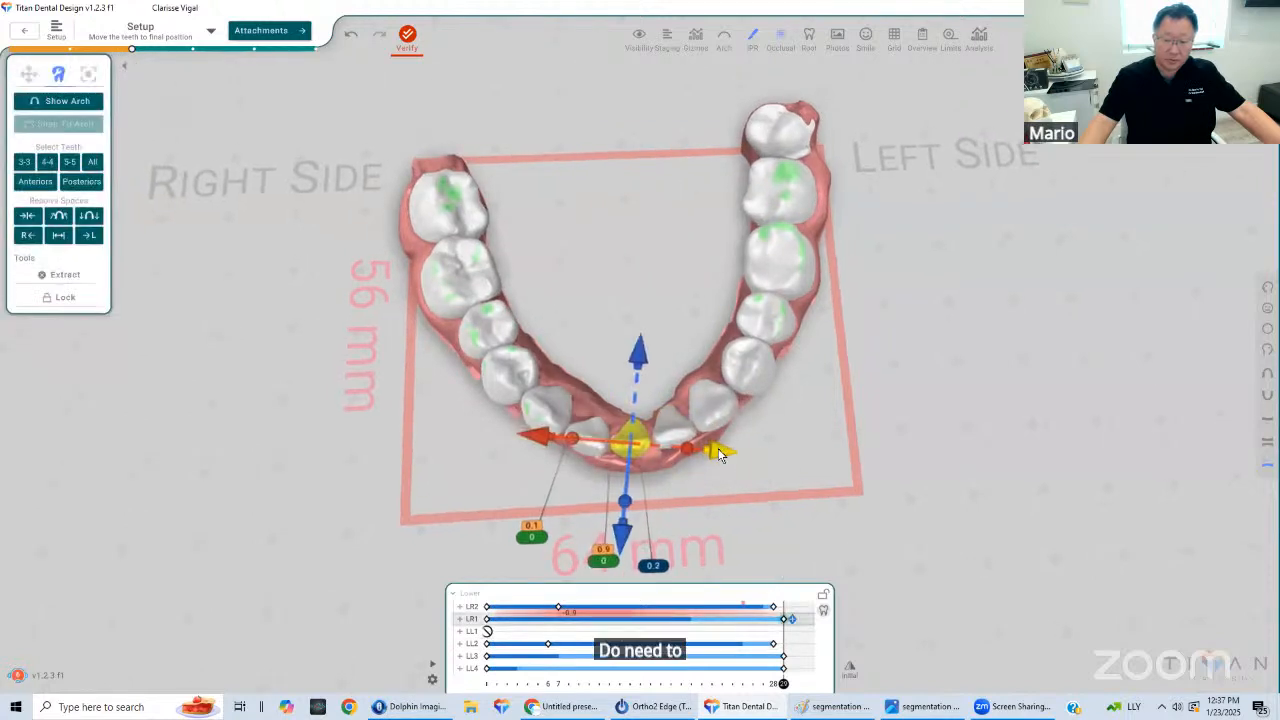
pyautogui.click(718, 453)
pyautogui.click(718, 453)
pyautogui.moveTo(688, 446); pyautogui.dragTo(692, 443)
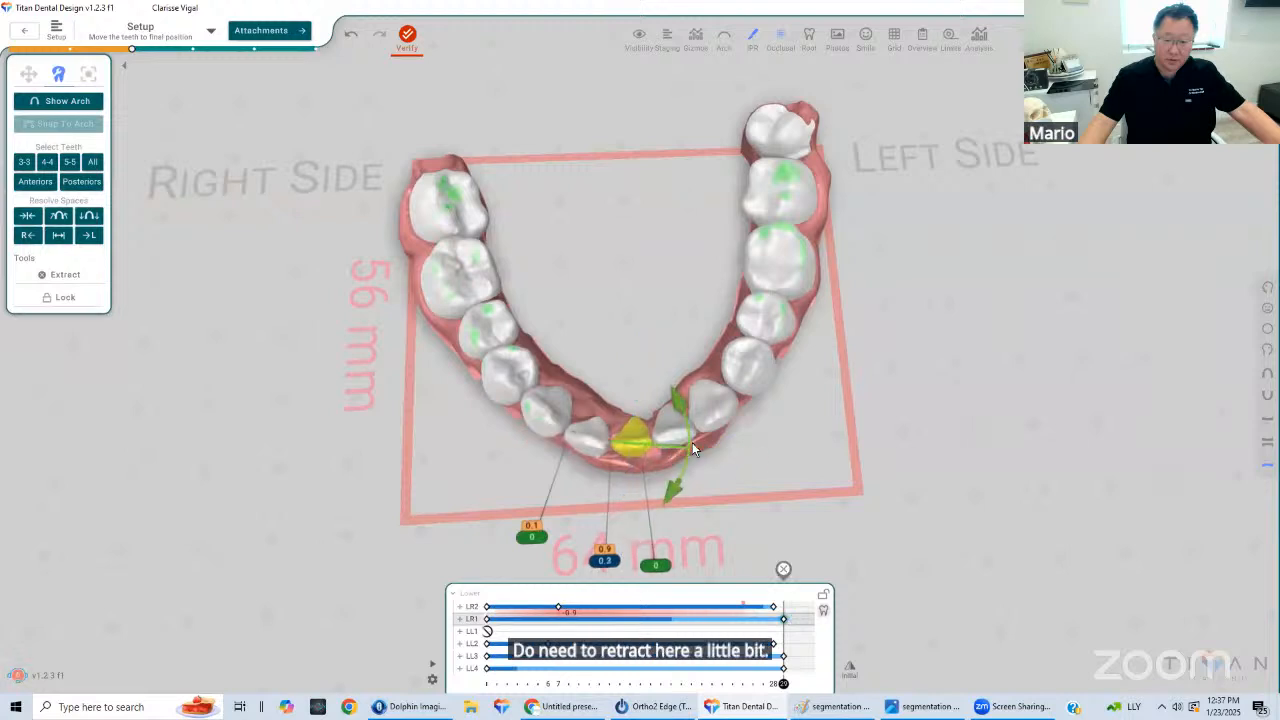
pyautogui.click(756, 454)
# Move the lower right lateral incisor inward, leaving about 0.1 mm between it and the central incisor
pyautogui.moveTo(616, 384); pyautogui.dragTo(604, 392)
pyautogui.click(596, 434)
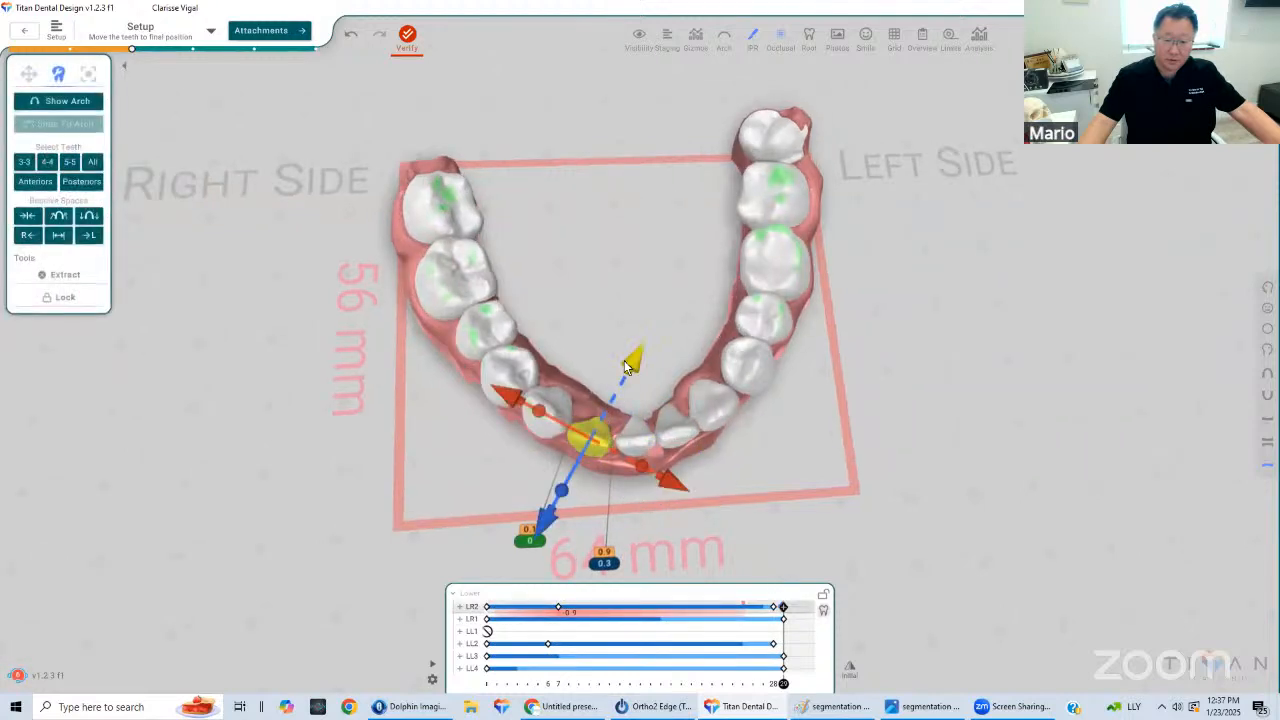
pyautogui.click(630, 362)
pyautogui.click(630, 362)
pyautogui.click(630, 362)
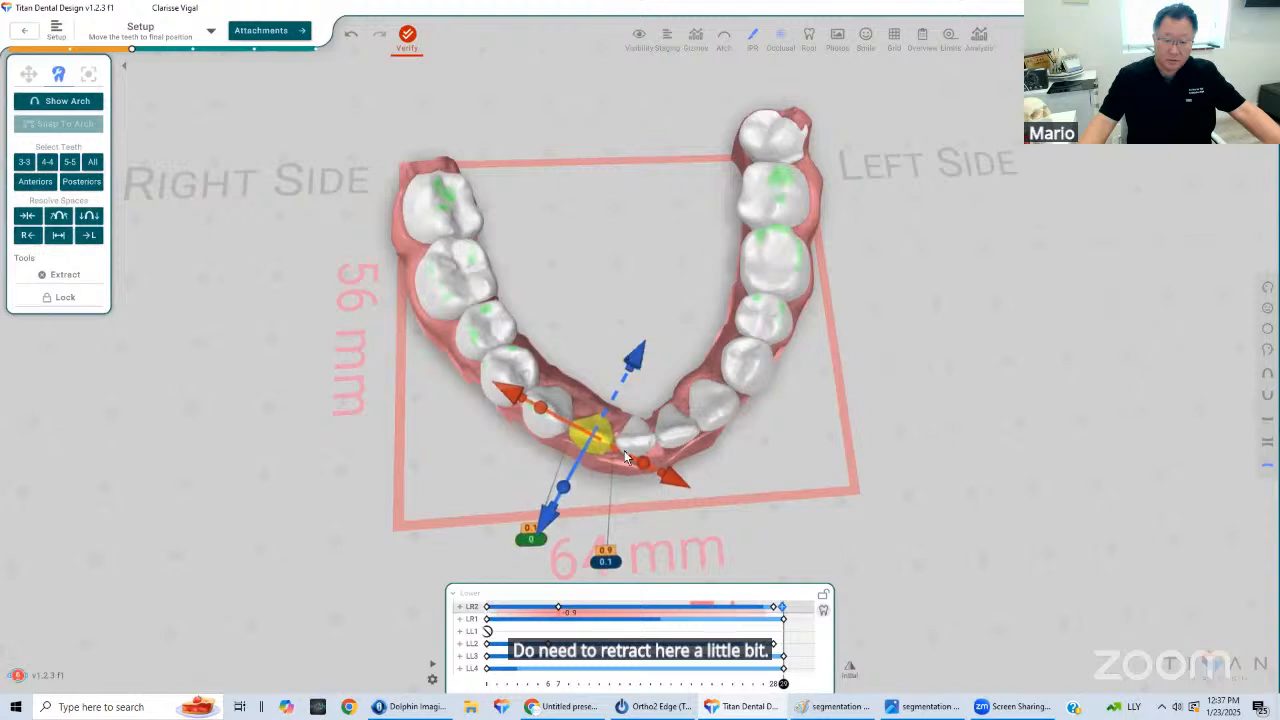
pyautogui.click(645, 460)
pyautogui.moveTo(640, 397); pyautogui.dragTo(644, 400)
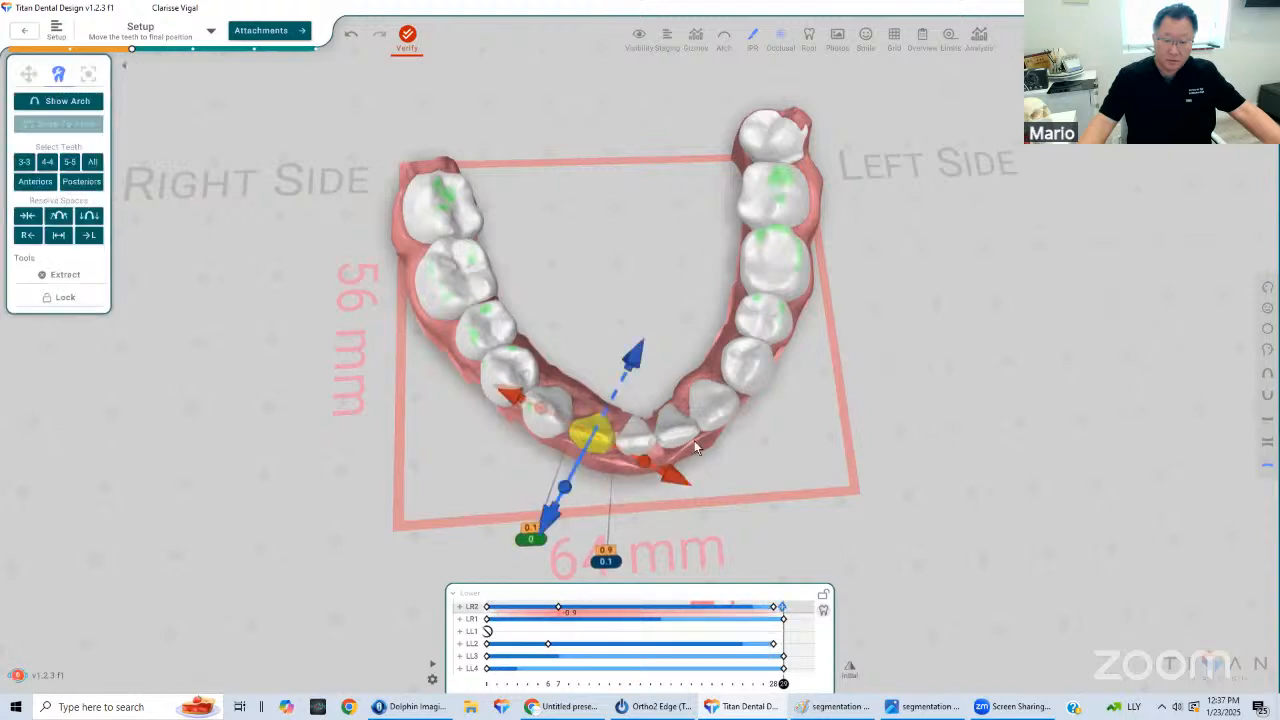
# Rotate the lower right central incisor slightly to close the remaining spaces on both of its sides
pyautogui.click(630, 450)
pyautogui.moveTo(632, 497); pyautogui.dragTo(626, 501)
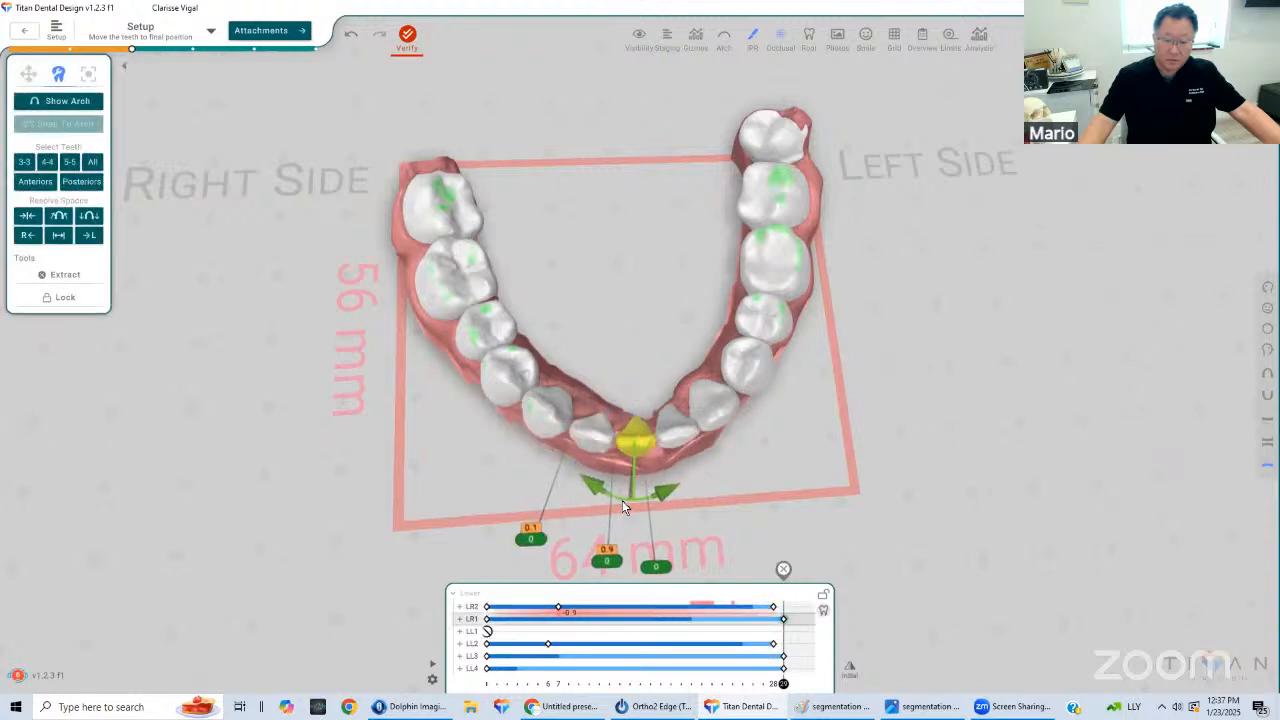
pyautogui.click(622, 444)
pyautogui.click(674, 506)
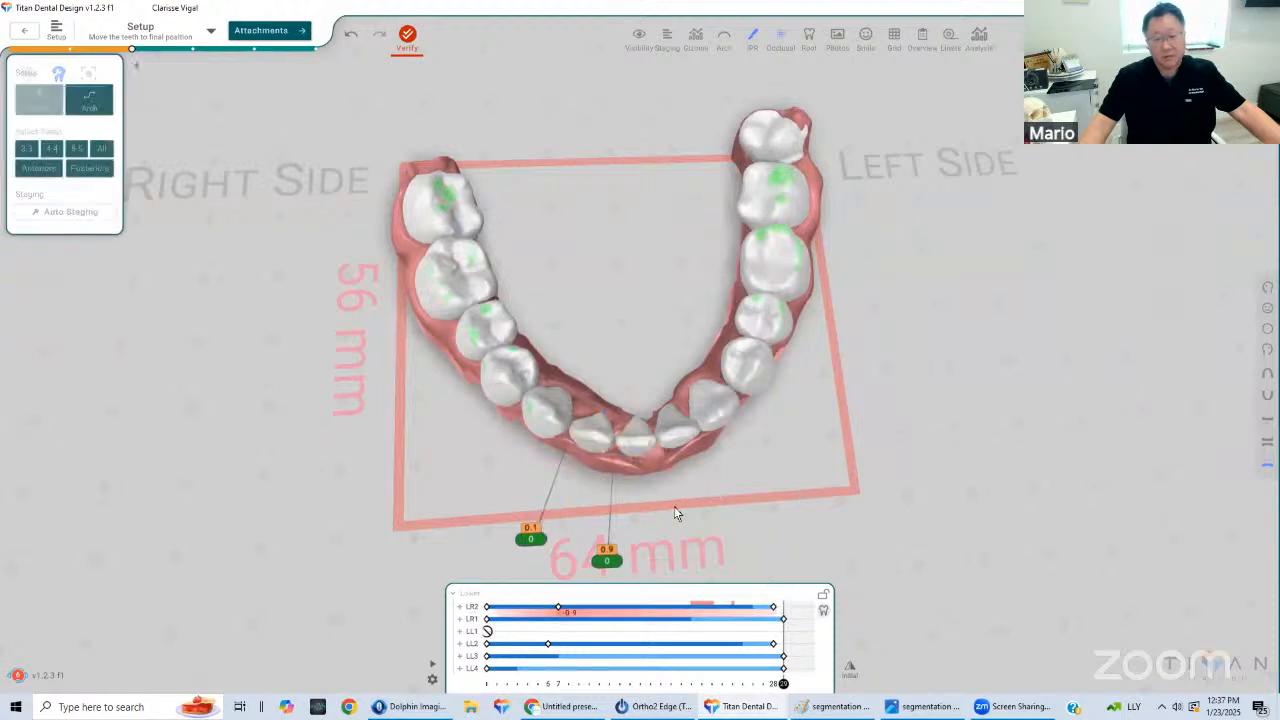
# Fine-tune the lower right lateral incisor, leaving about 0.1 mm between it and the canine
pyautogui.moveTo(624, 492); pyautogui.dragTo(596, 486)
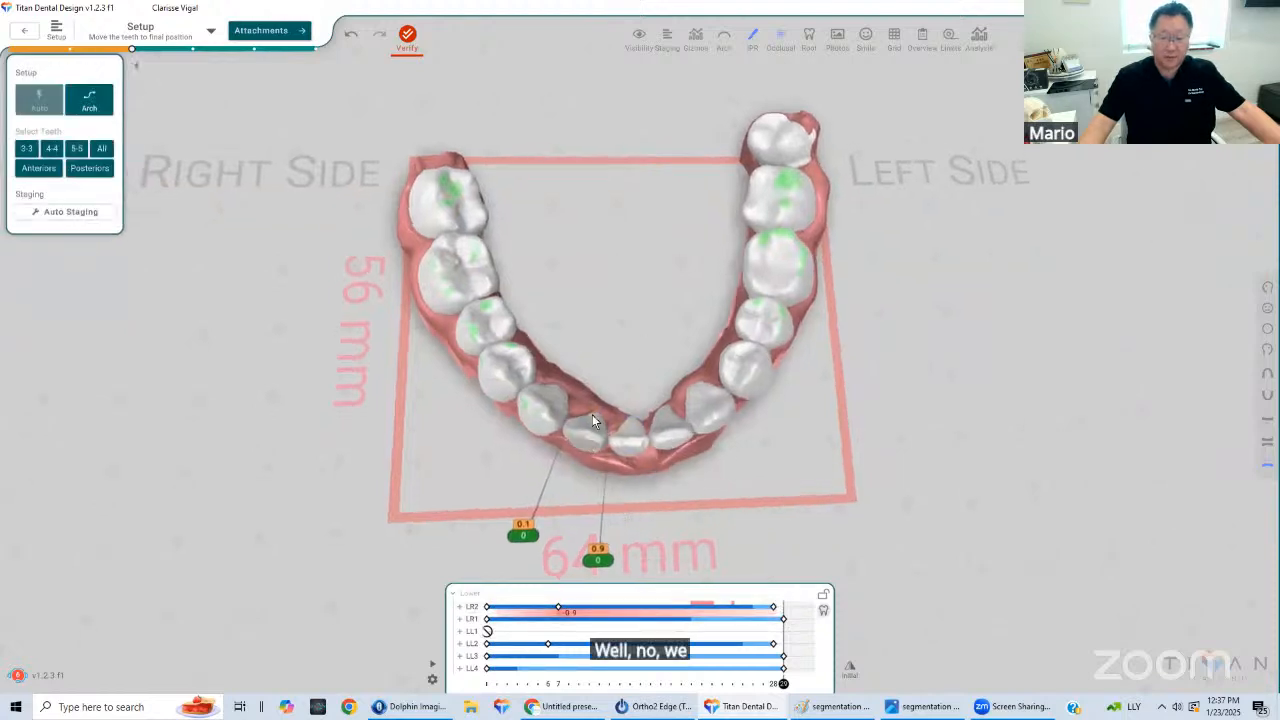
pyautogui.click(592, 420)
pyautogui.click(664, 520)
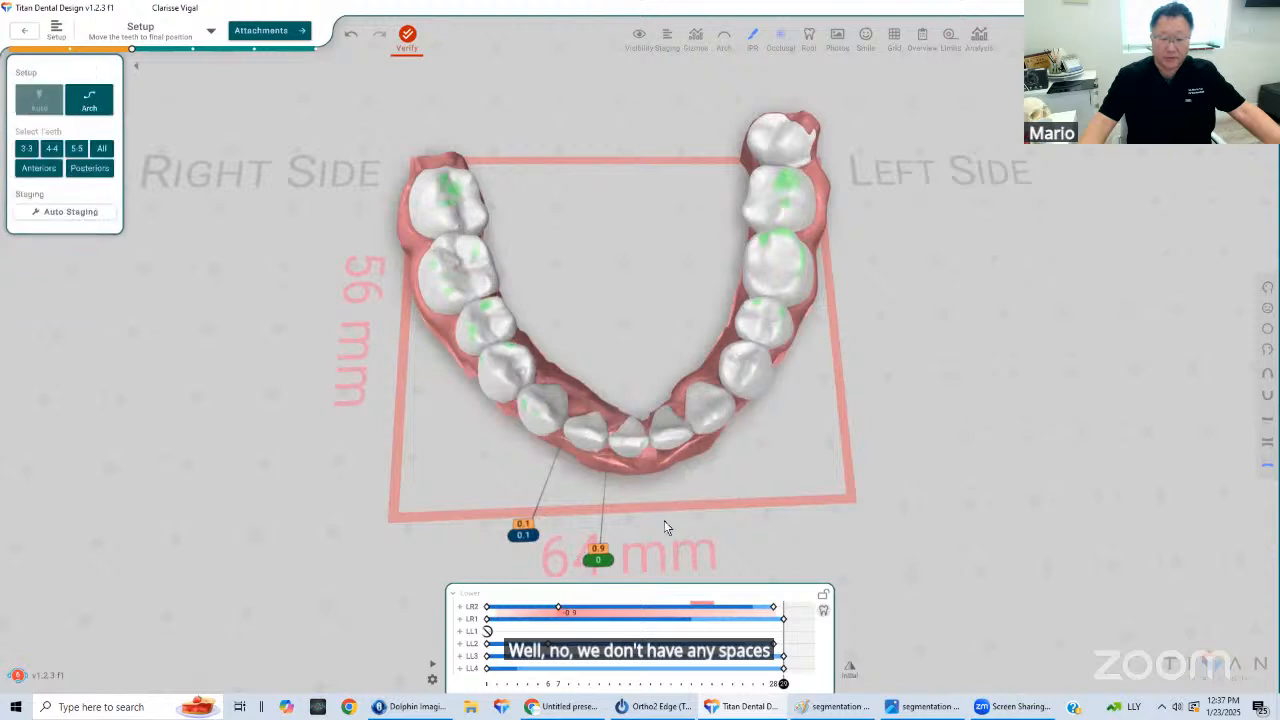
# Show both arches together and examine the contacts between the upper and lower front teeth from below and from the front
pyautogui.moveTo(664, 520); pyautogui.dragTo(771, 509)
pyautogui.click(1267, 442)
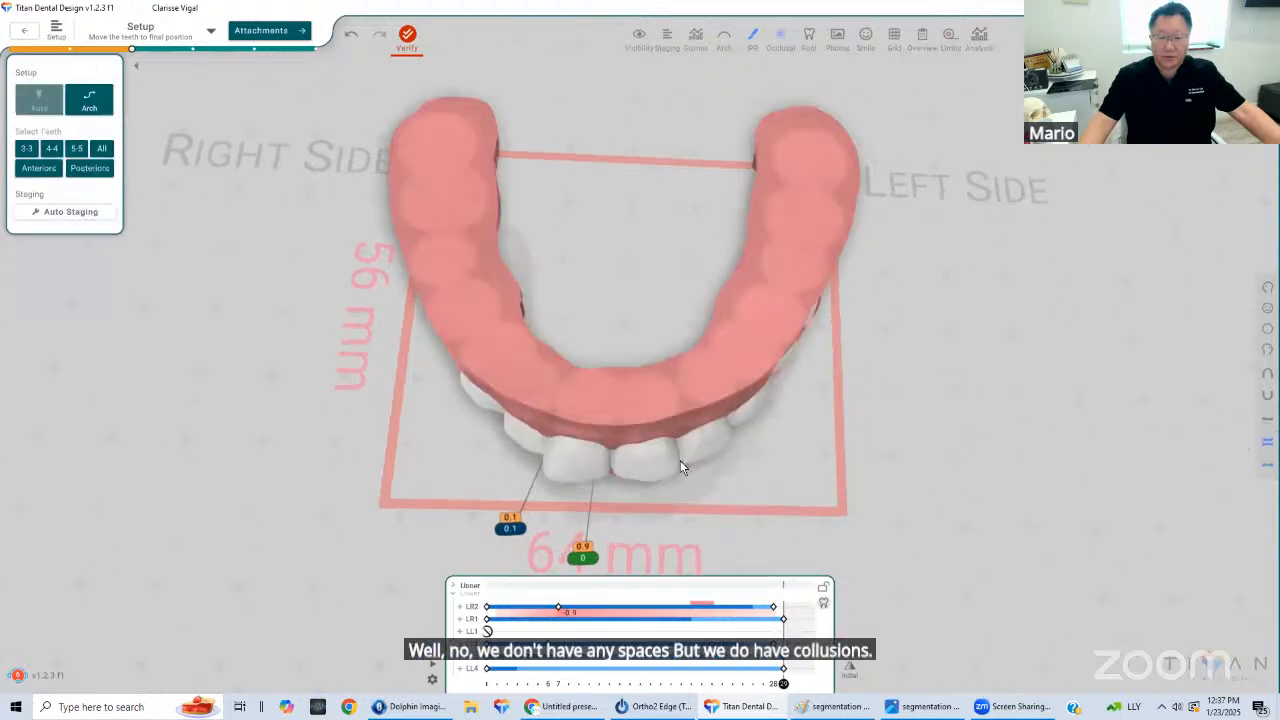
pyautogui.moveTo(646, 494); pyautogui.dragTo(708, 408)
pyautogui.click(648, 362)
pyautogui.click(730, 445)
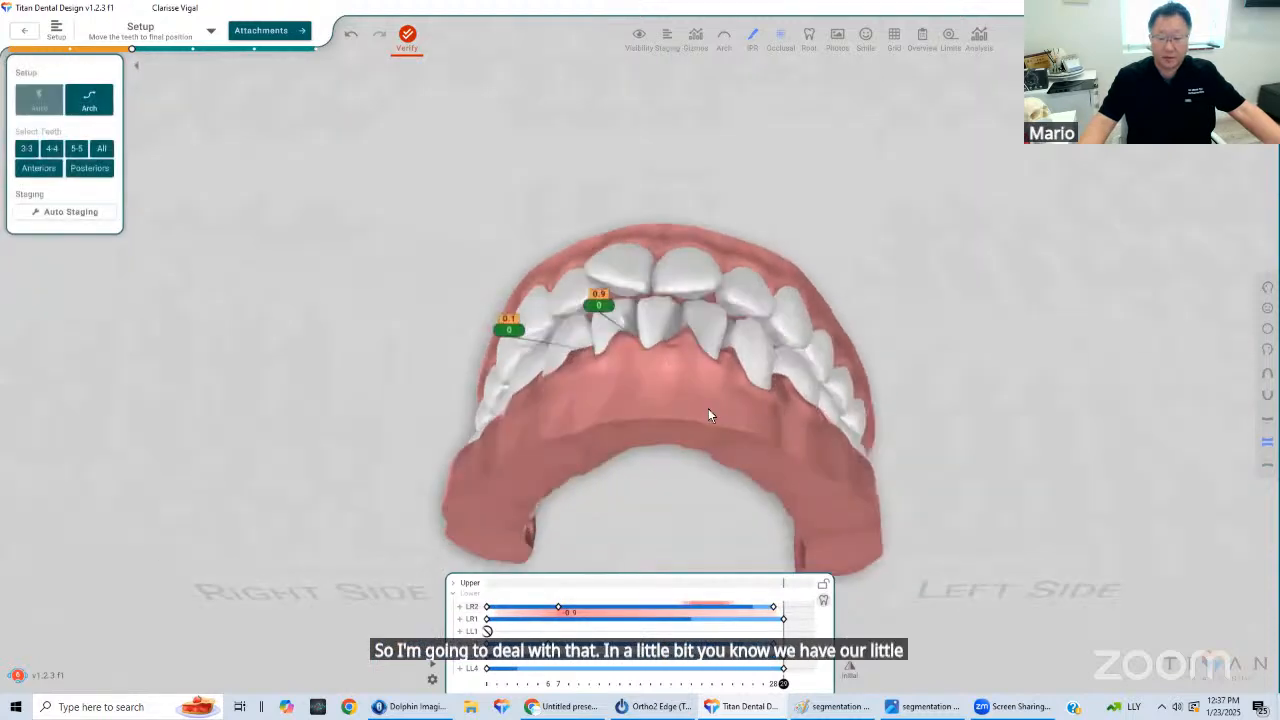
pyautogui.moveTo(700, 354); pyautogui.dragTo(610, 384)
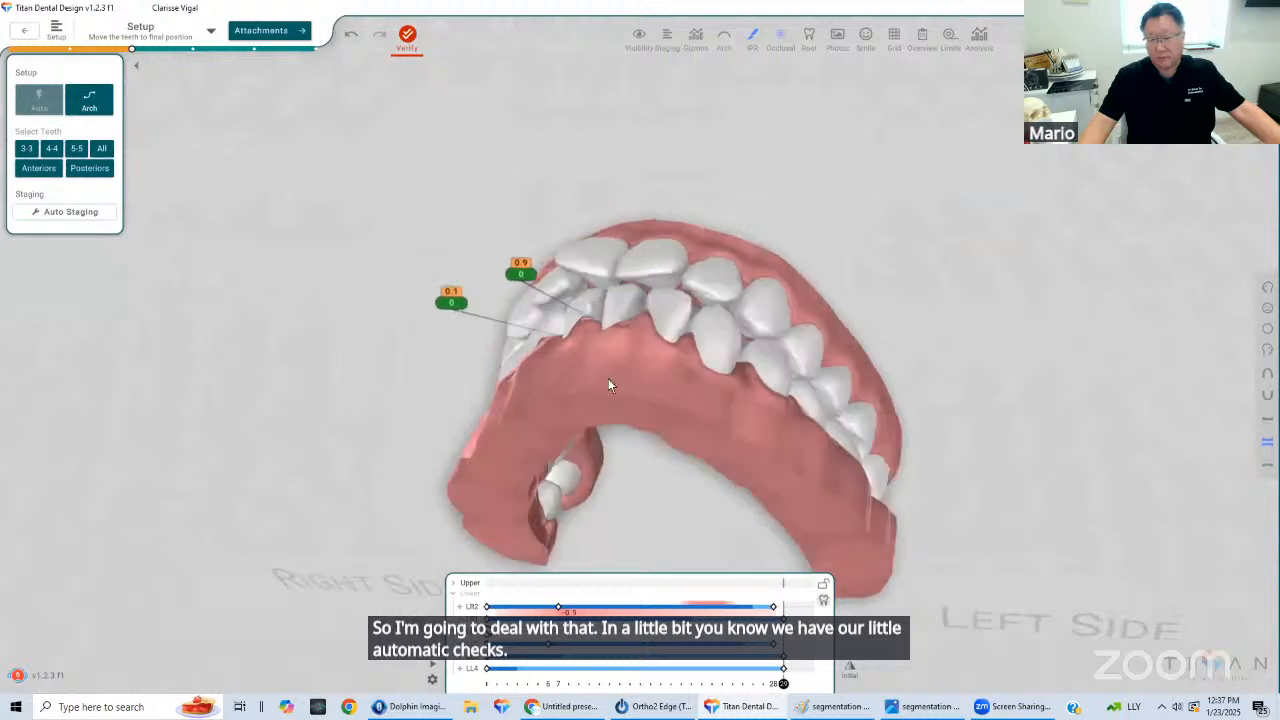
pyautogui.moveTo(740, 358); pyautogui.dragTo(672, 300)
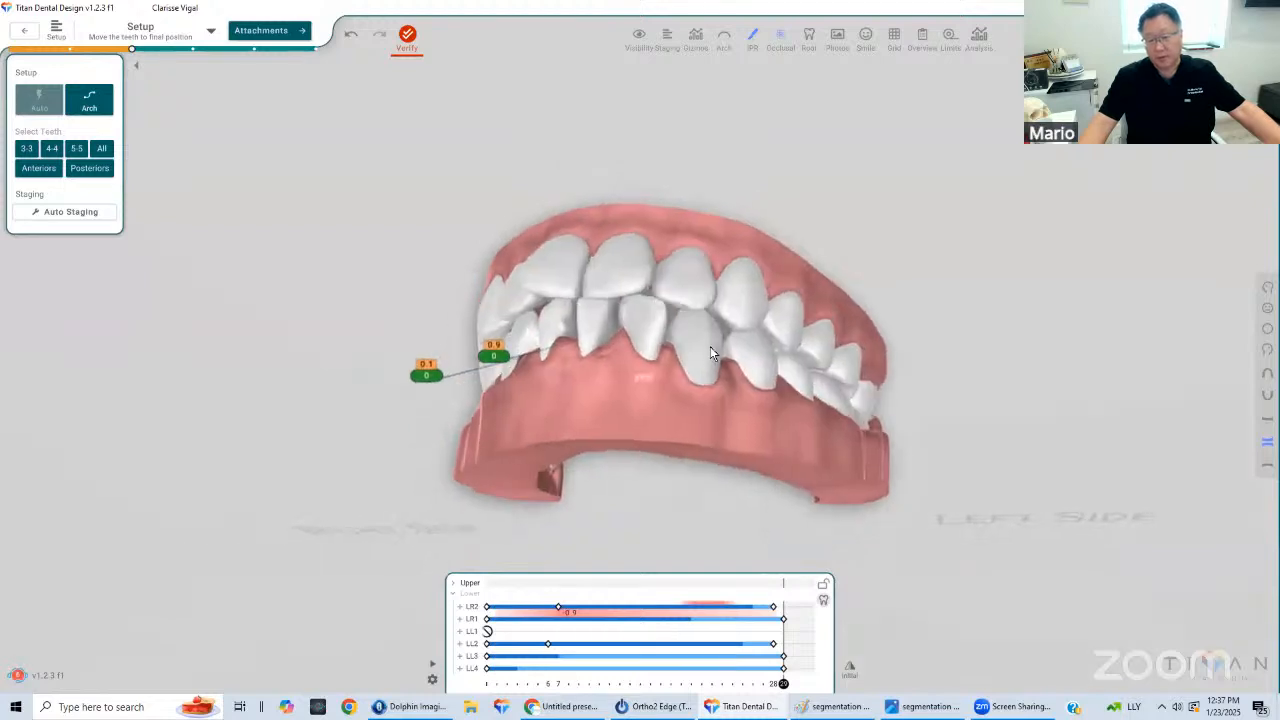
pyautogui.moveTo(643, 341); pyautogui.dragTo(774, 364)
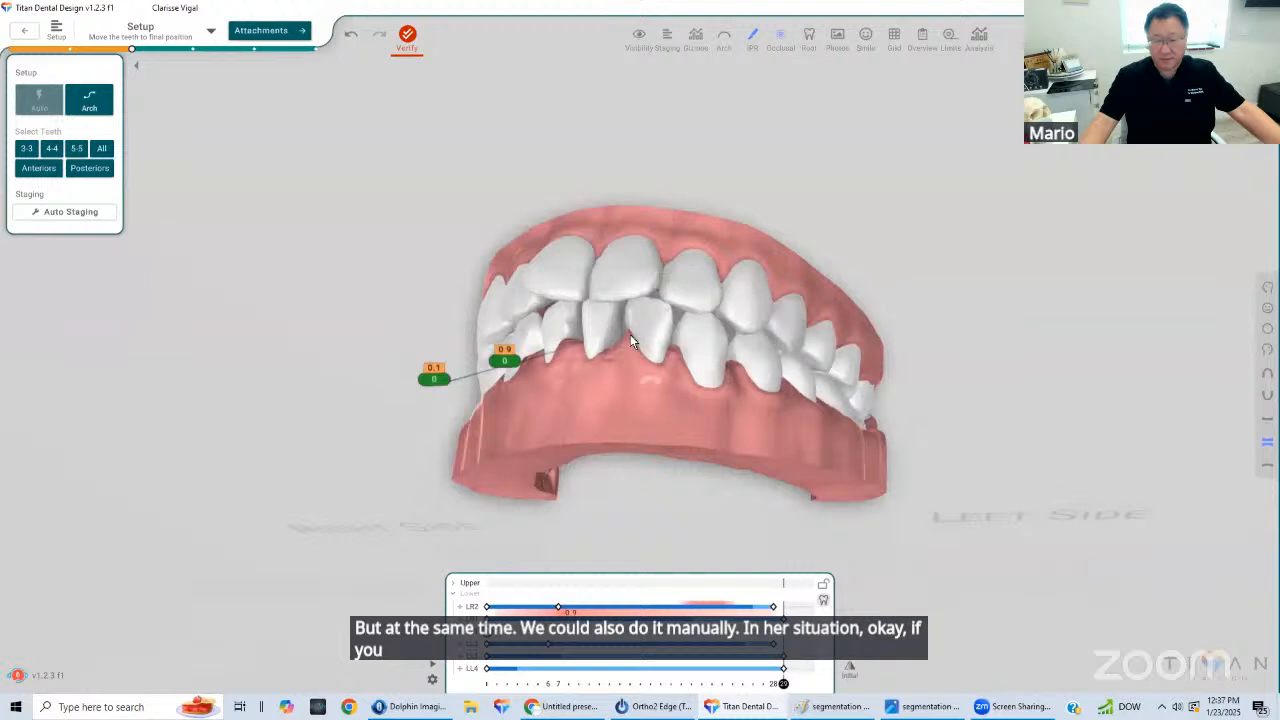
pyautogui.moveTo(655, 322); pyautogui.dragTo(714, 304)
pyautogui.moveTo(638, 328); pyautogui.dragTo(657, 380)
# Inspect the upper arch alone and both arches together at the end of treatment, checking the front teeth relative to the gums
pyautogui.click(1267, 373)
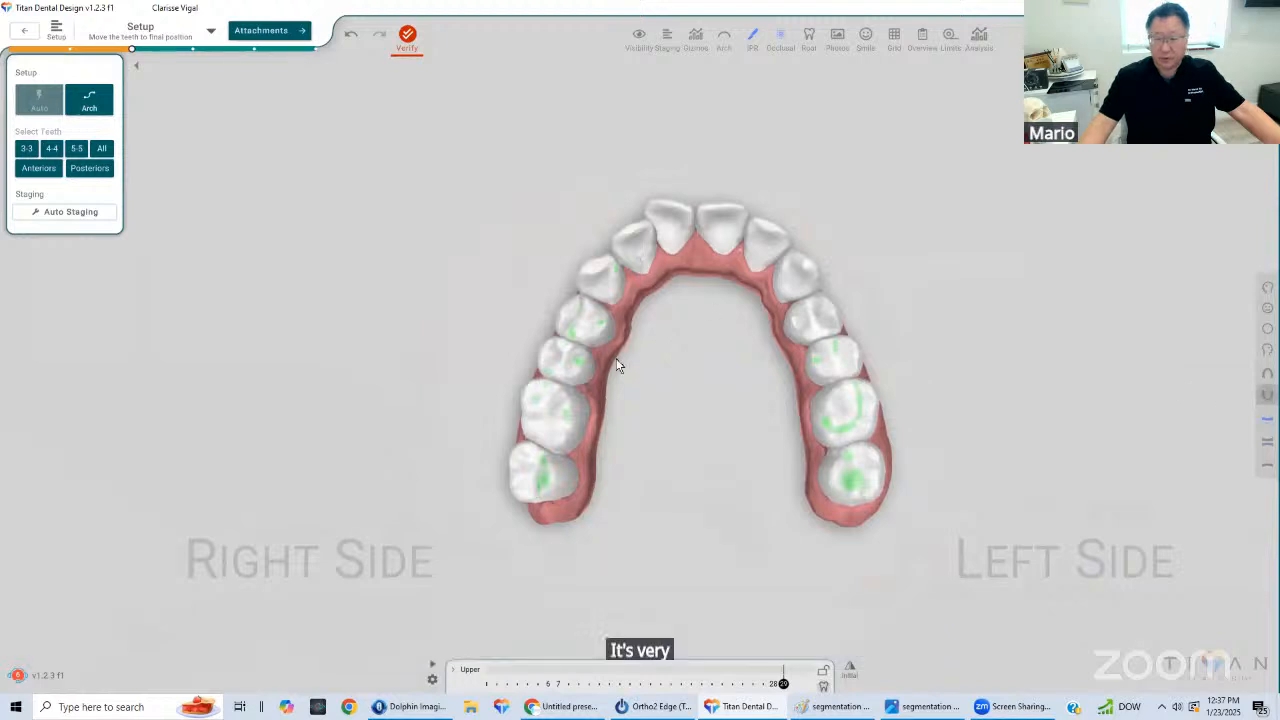
pyautogui.moveTo(616, 358); pyautogui.dragTo(666, 294)
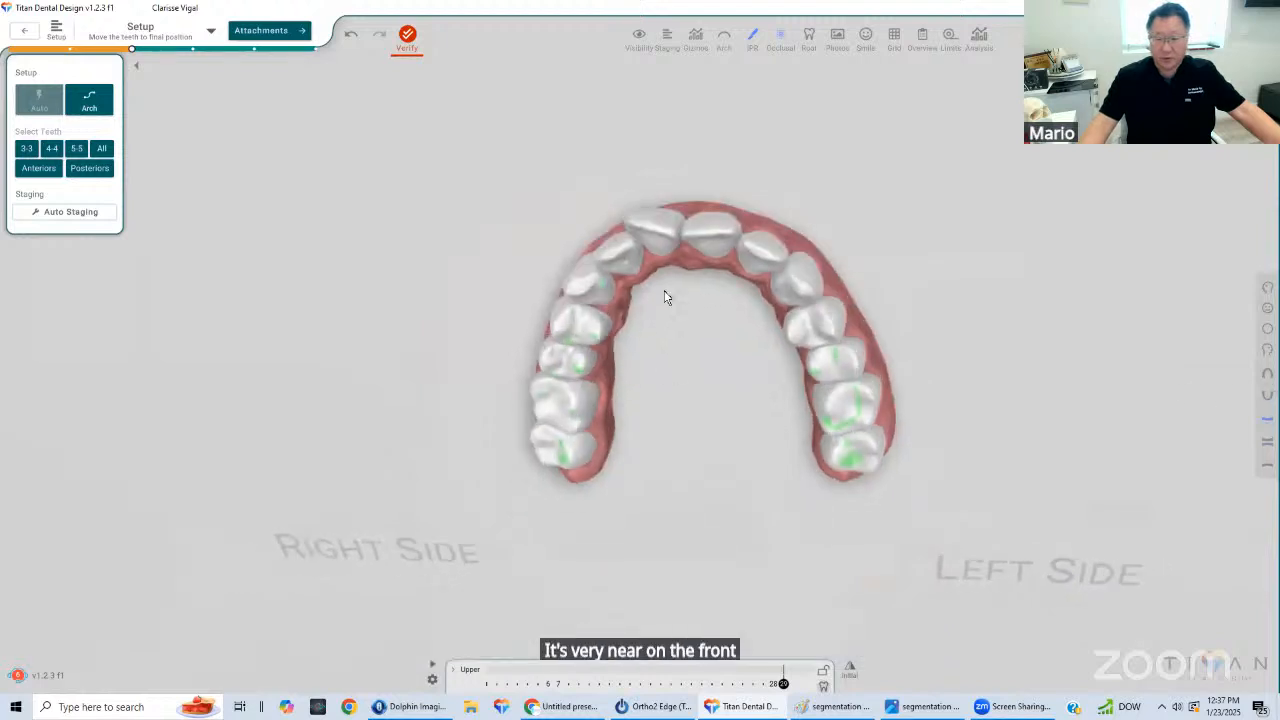
pyautogui.click(1267, 440)
pyautogui.moveTo(716, 365); pyautogui.dragTo(756, 350)
pyautogui.click(830, 376)
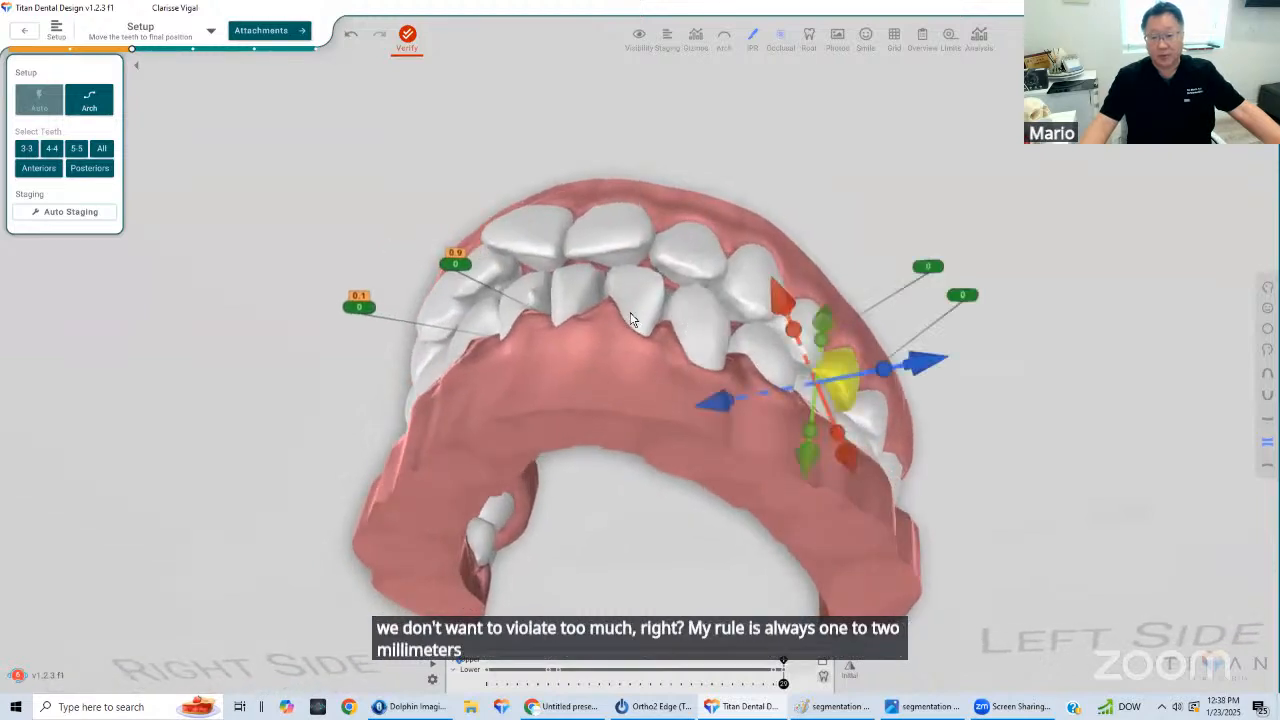
pyautogui.moveTo(630, 312); pyautogui.dragTo(663, 326)
pyautogui.click(788, 534)
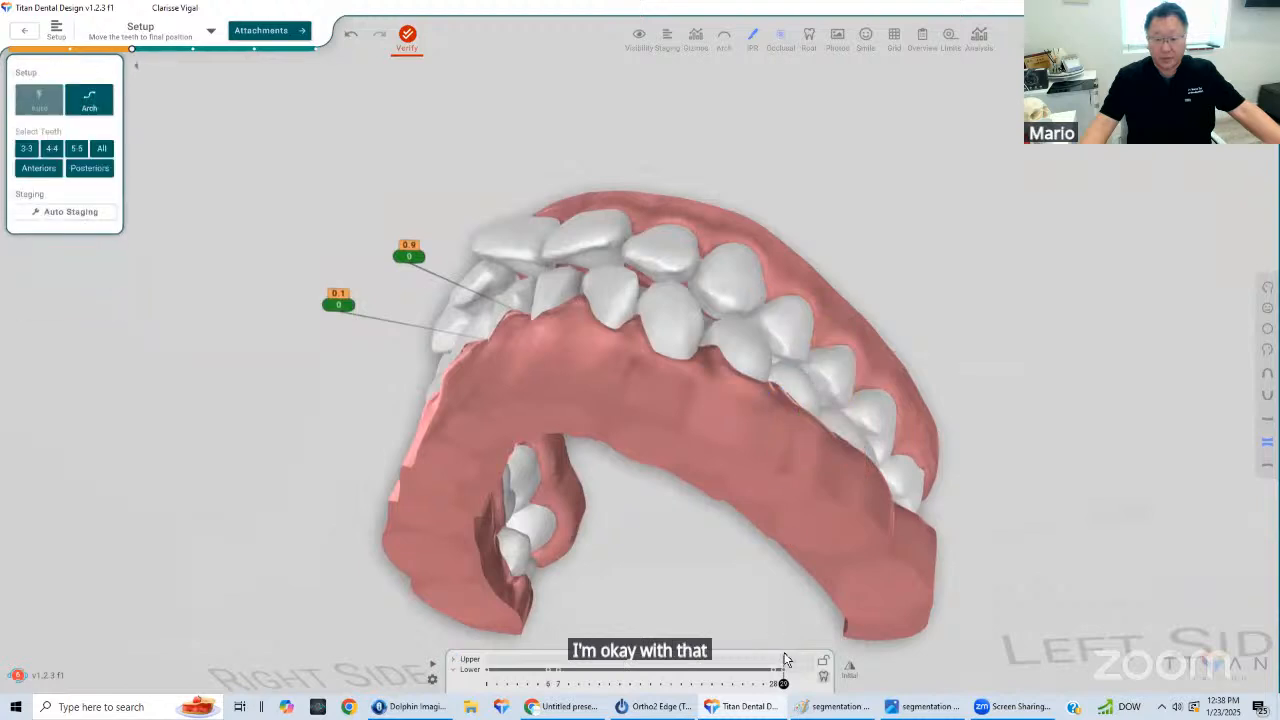
pyautogui.moveTo(784, 683); pyautogui.dragTo(1060, 567)
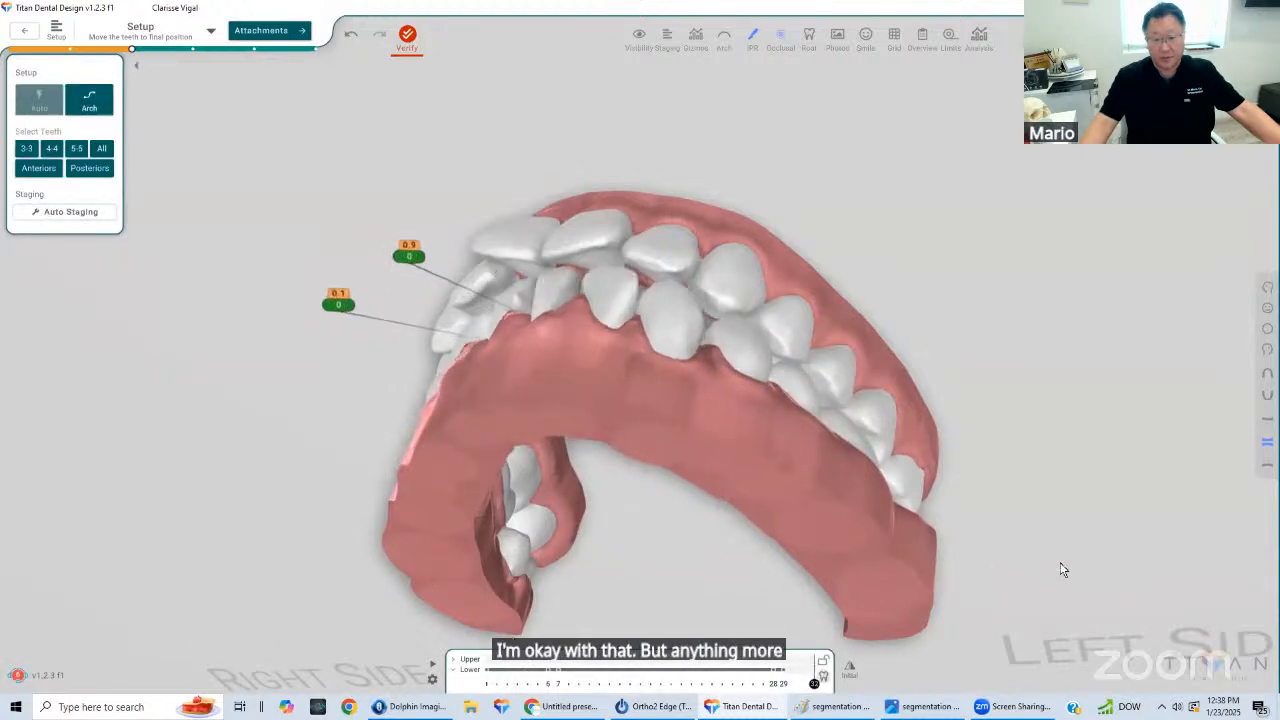
pyautogui.moveTo(537, 328); pyautogui.dragTo(672, 336)
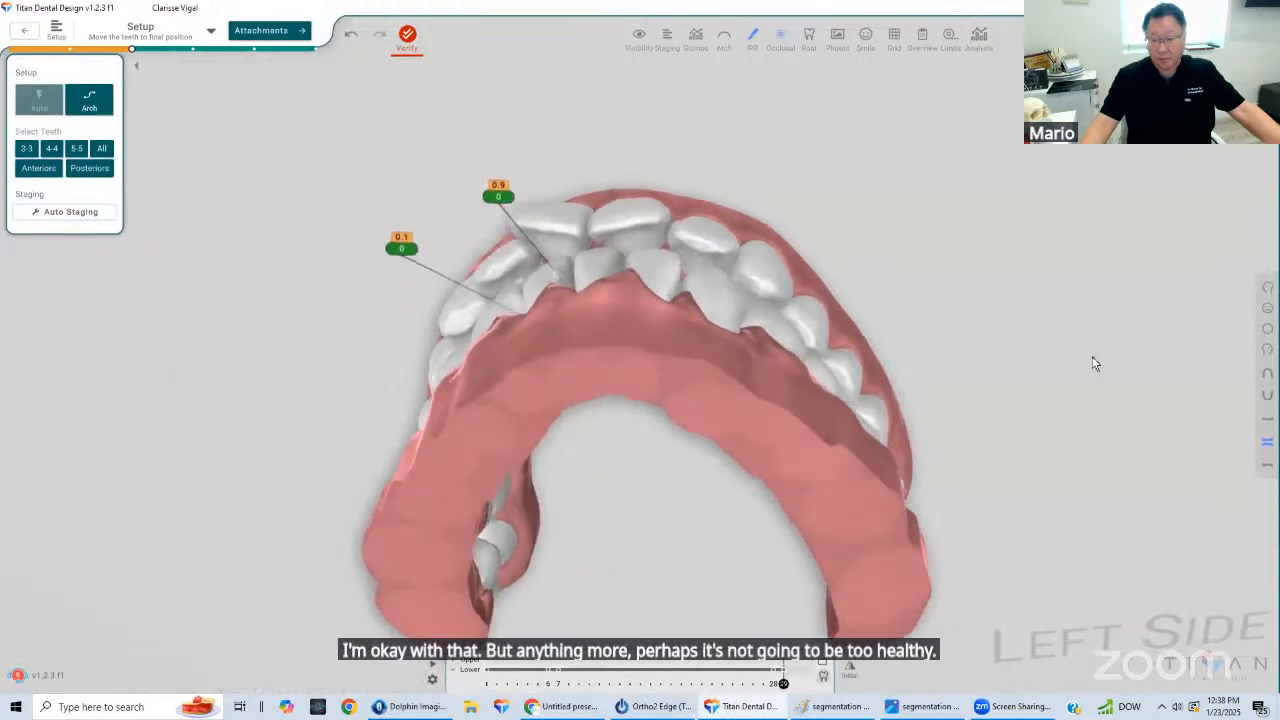
# Show the upper arch alone and examine the mesial surface of the upper left first premolar next to the canine
pyautogui.click(1267, 373)
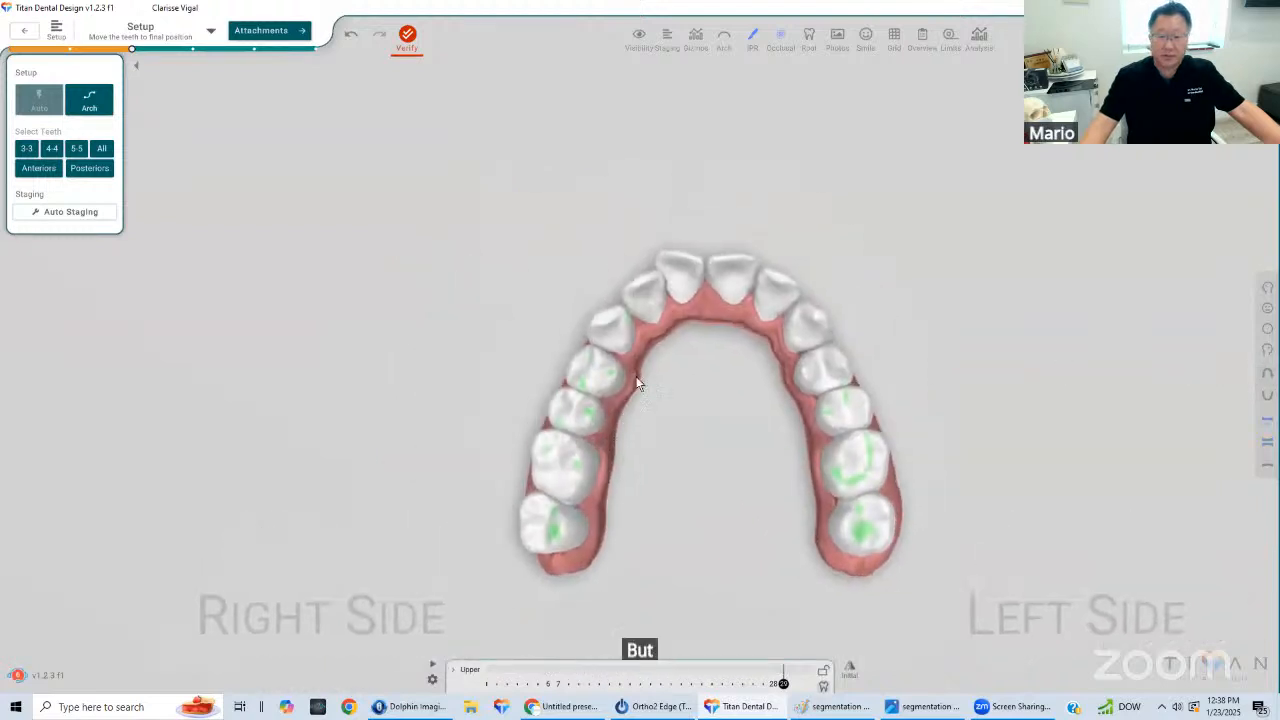
pyautogui.scroll(3, 666, 379)
pyautogui.moveTo(668, 379); pyautogui.dragTo(737, 401)
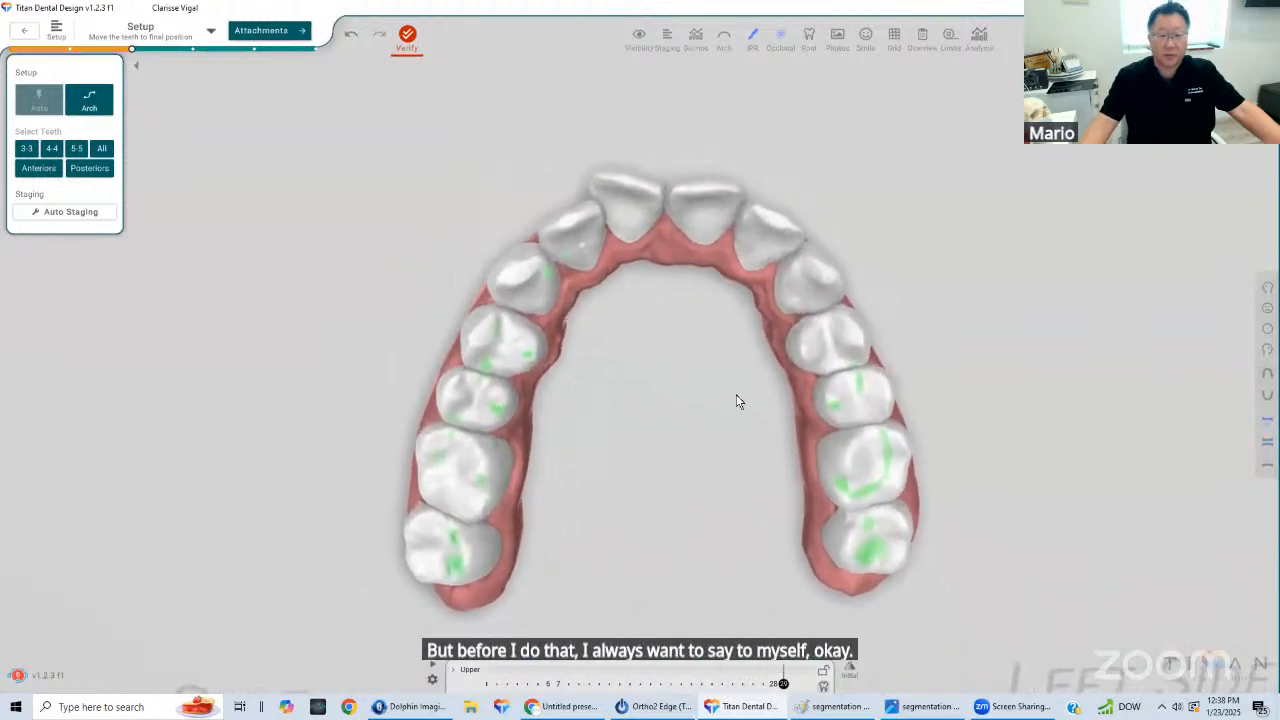
pyautogui.click(832, 346)
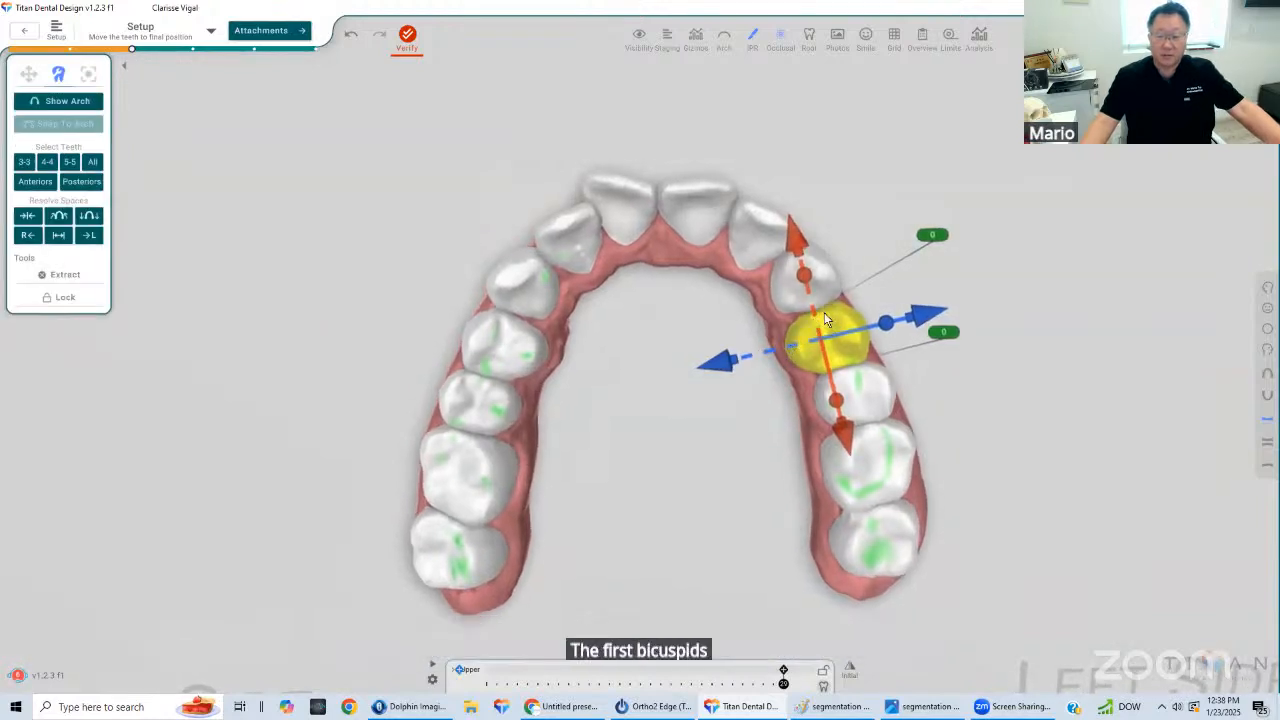
pyautogui.scroll(3, 830, 314)
pyautogui.moveTo(794, 324); pyautogui.dragTo(854, 294, button='right')
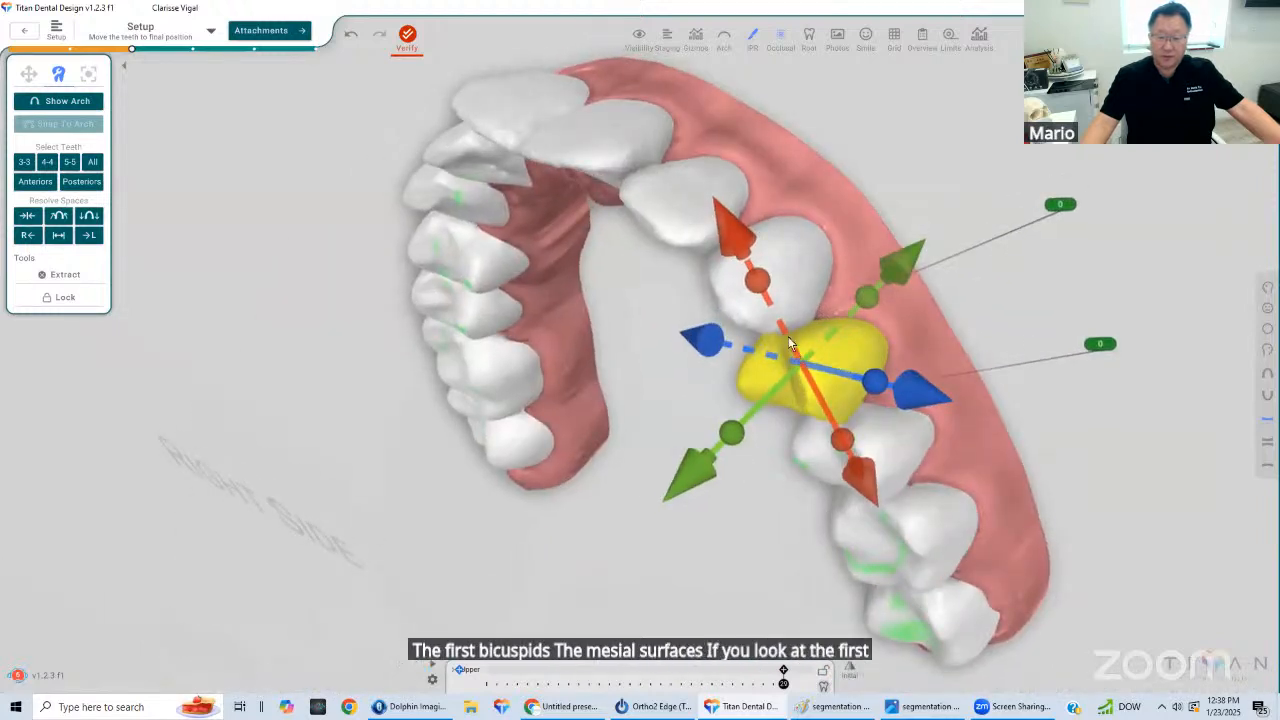
pyautogui.moveTo(788, 336); pyautogui.dragTo(790, 322, button='right')
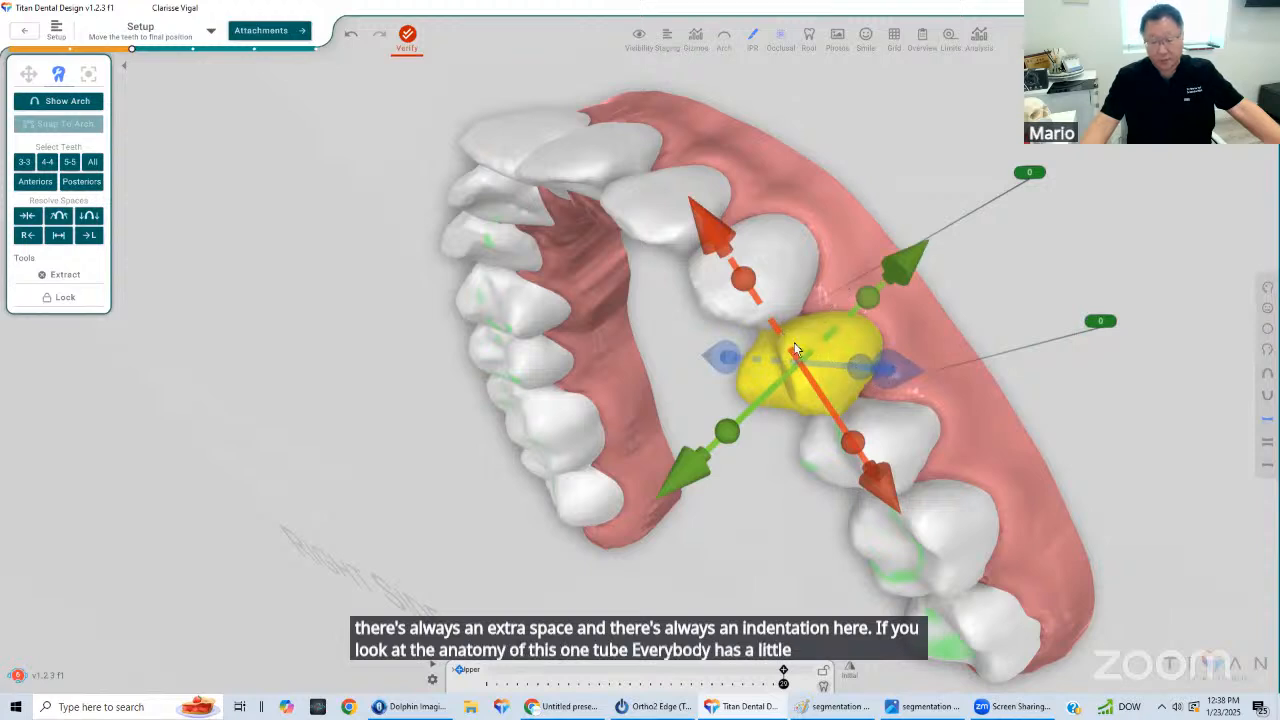
pyautogui.moveTo(860, 320); pyautogui.dragTo(686, 390, button='right')
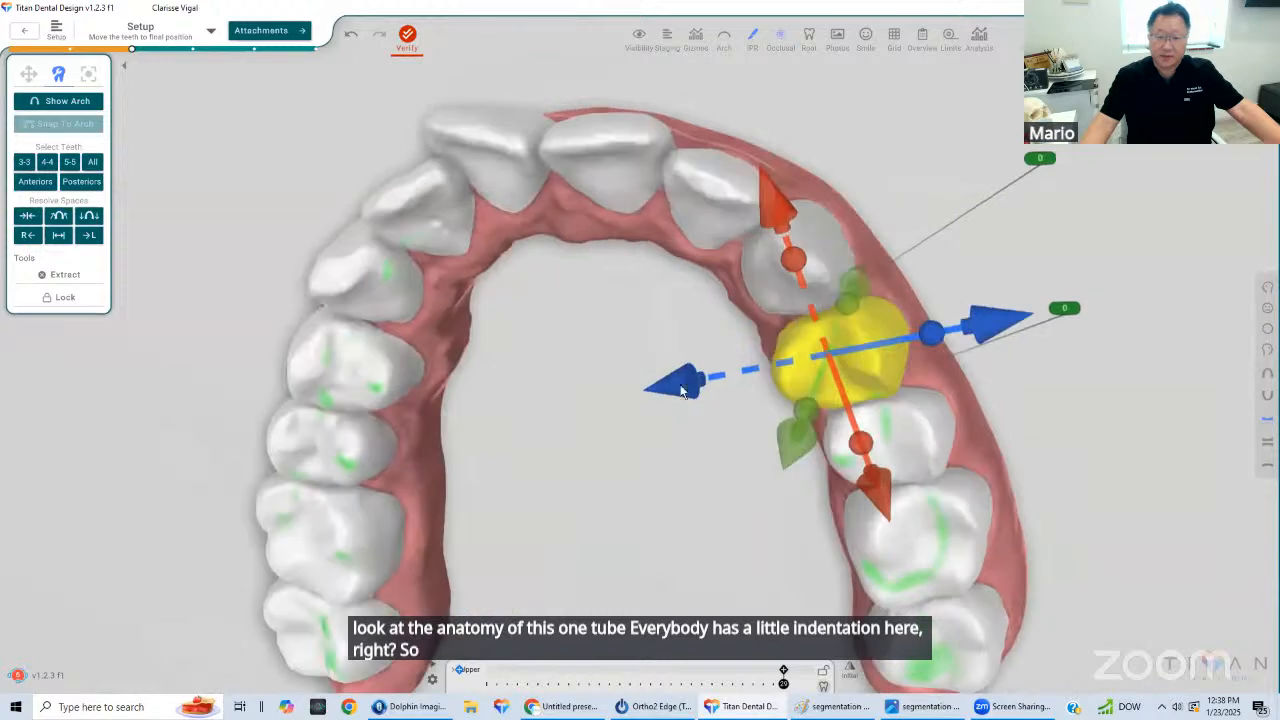
pyautogui.scroll(-3, 668, 398)
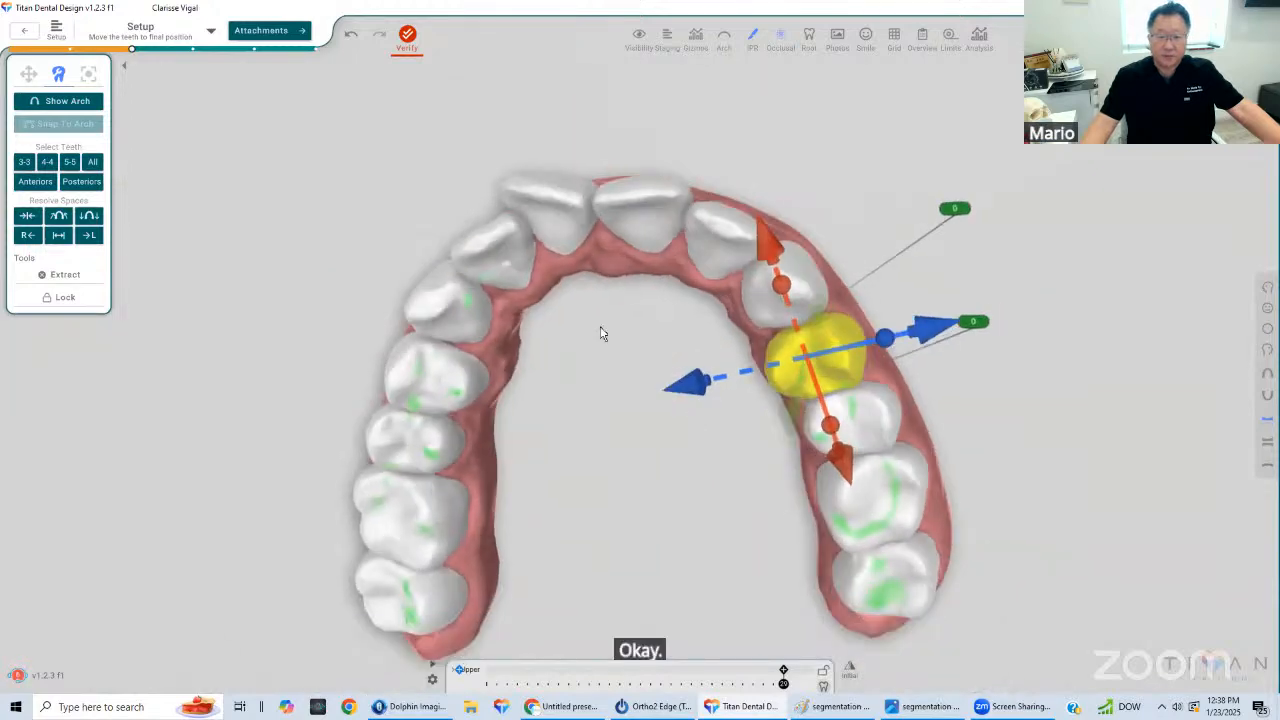
pyautogui.click(632, 315)
# Rotate the upper left canine slightly and shift it to create about 0.2 mm of overlap on both of its sides
pyautogui.click(786, 300)
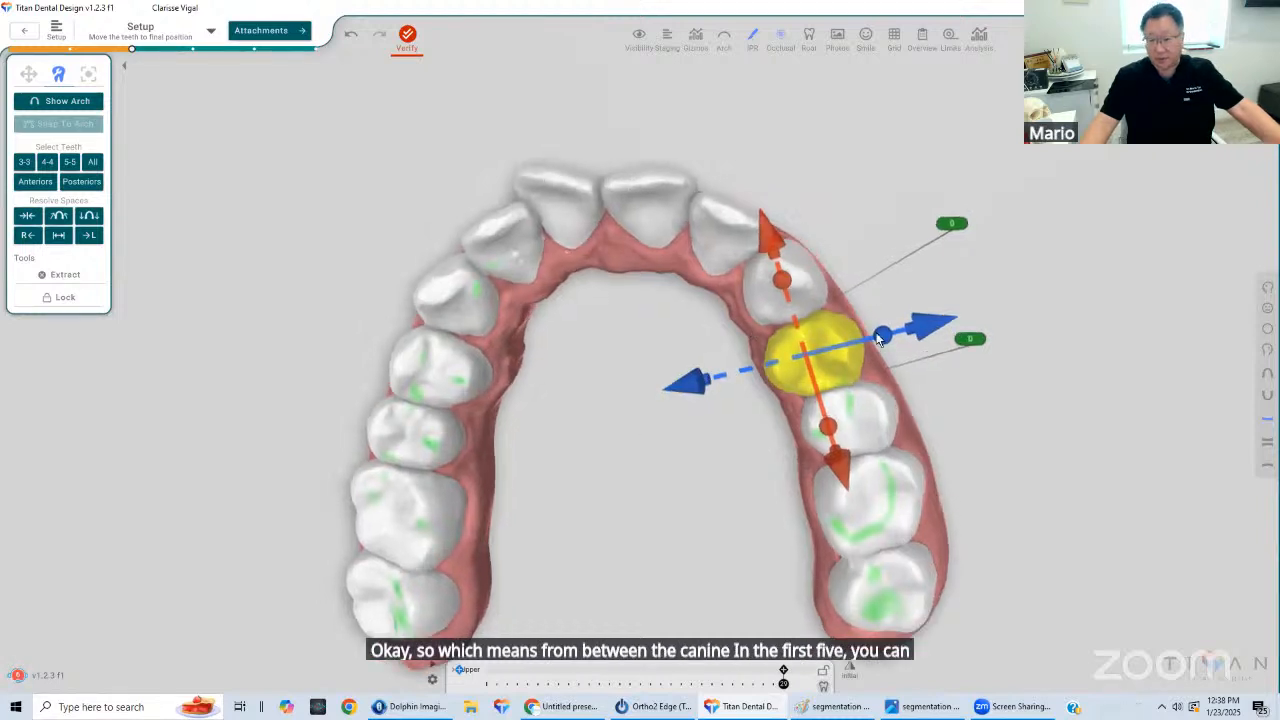
pyautogui.moveTo(885, 337); pyautogui.dragTo(926, 356)
pyautogui.click(786, 292)
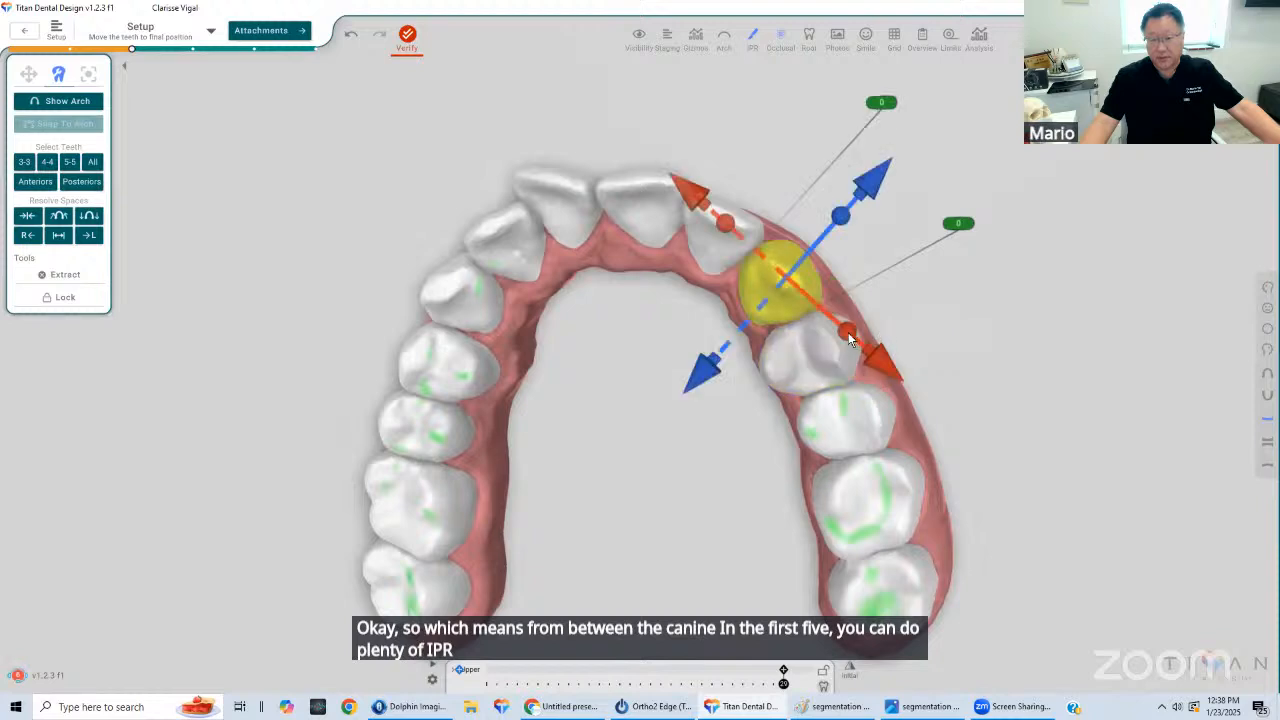
pyautogui.moveTo(848, 332); pyautogui.dragTo(740, 274)
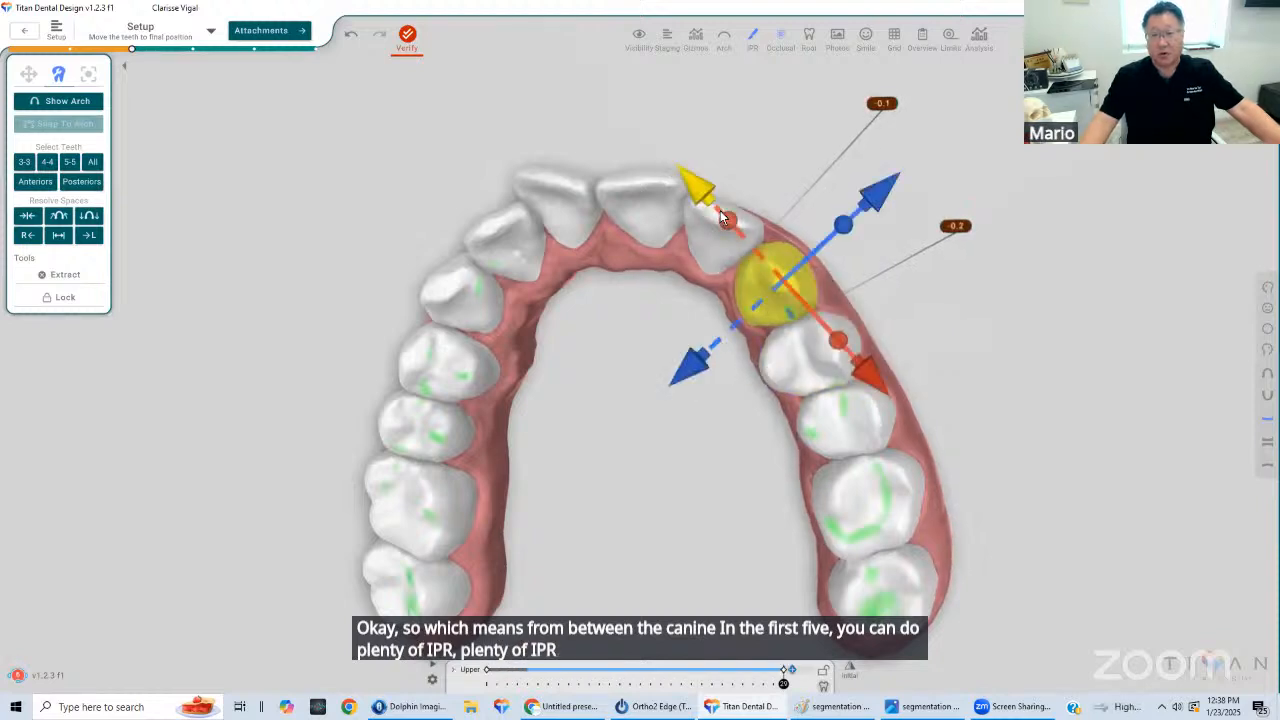
pyautogui.click(930, 252)
# Move the upper left canine back to a 0.6 mm overlap with the first premolar, opening 0.3 mm beside the lateral incisor
pyautogui.click(798, 278)
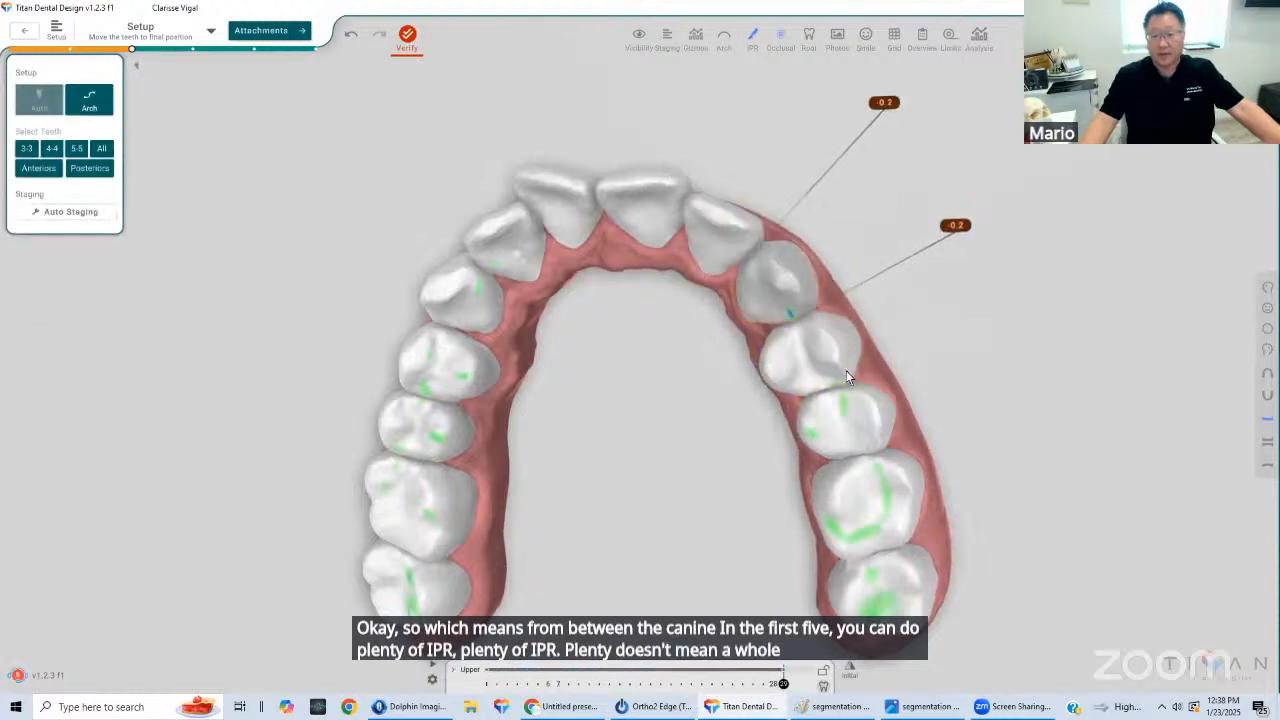
pyautogui.click(862, 379)
pyautogui.click(862, 379)
pyautogui.click(863, 379)
pyautogui.click(864, 379)
pyautogui.click(864, 379)
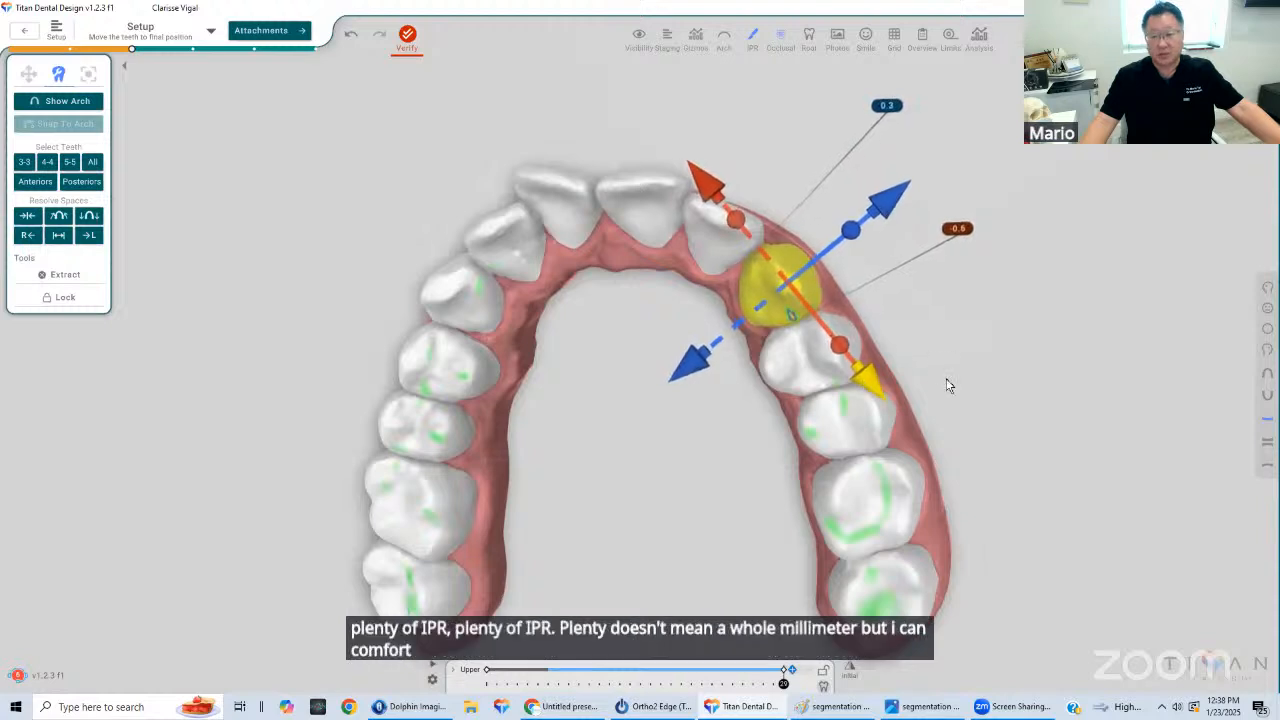
pyautogui.click(946, 379)
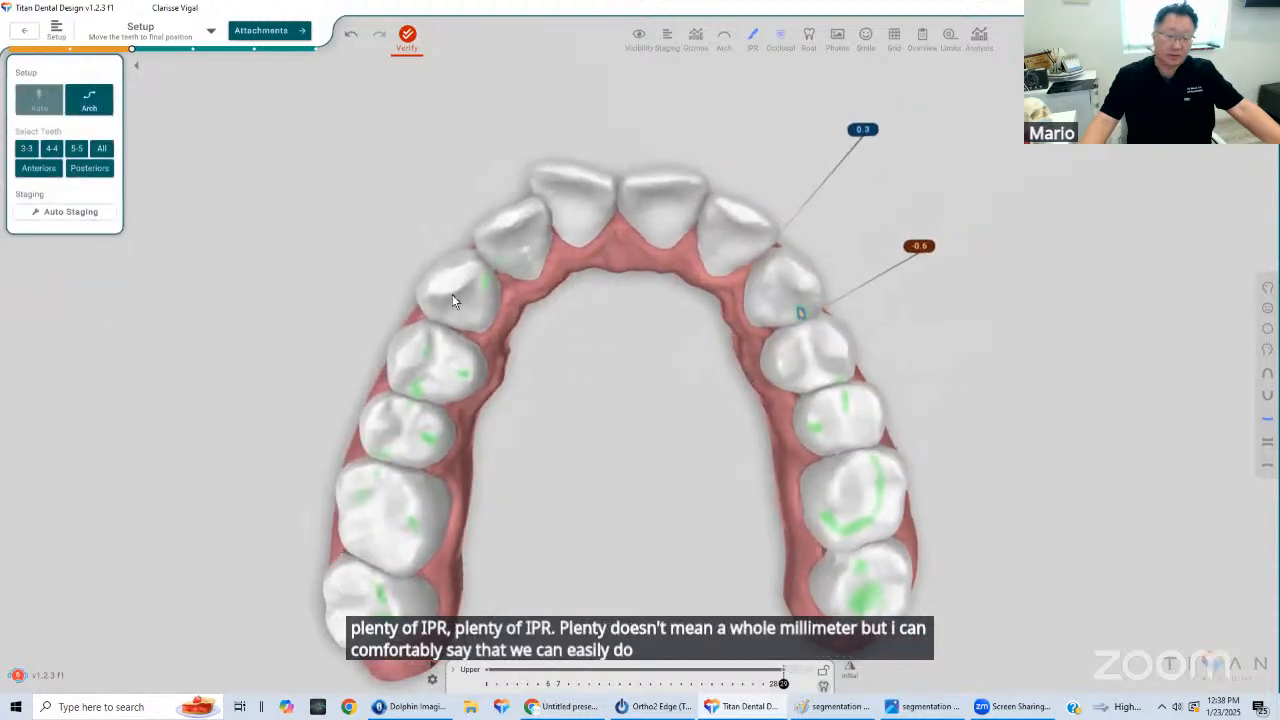
# Rotate the upper right canine slightly, creating about 0.2 mm of overlap with the lateral incisor and 0.1 mm with the first premolar
pyautogui.click(452, 294)
pyautogui.moveTo(349, 241); pyautogui.dragTo(397, 229, button='right')
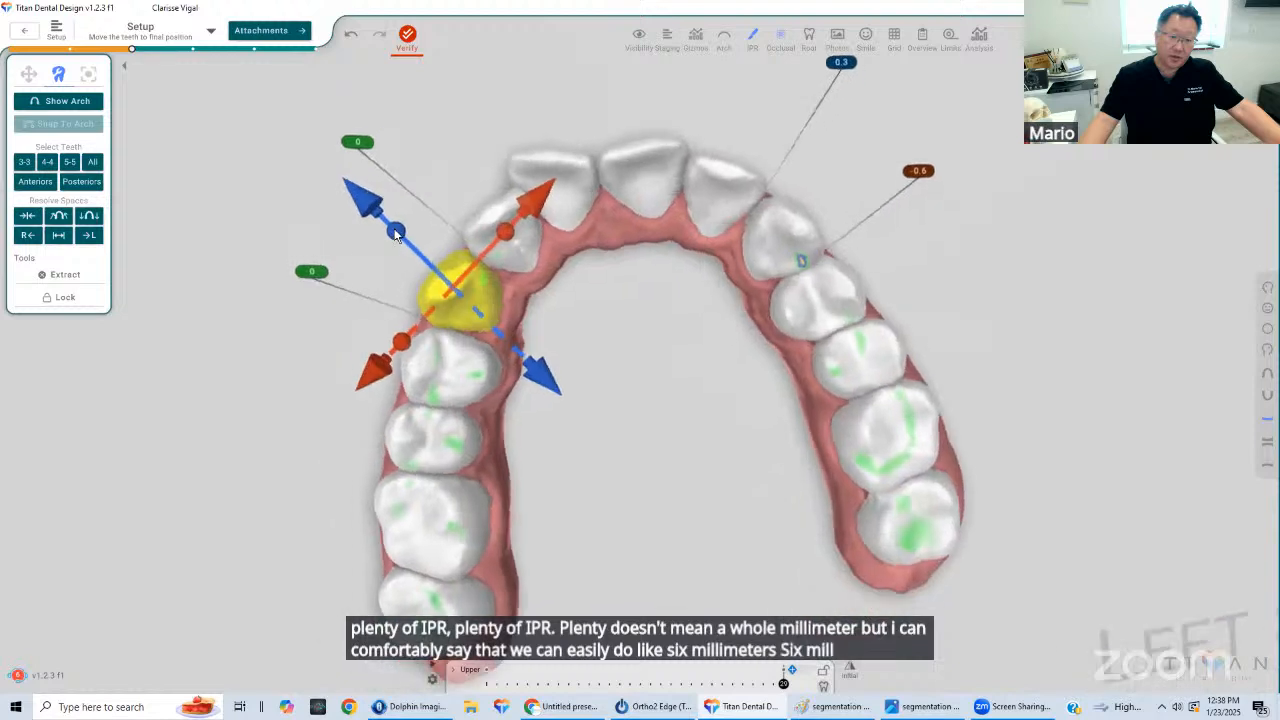
pyautogui.moveTo(399, 228); pyautogui.dragTo(486, 267)
pyautogui.moveTo(486, 261); pyautogui.dragTo(566, 290, button='right')
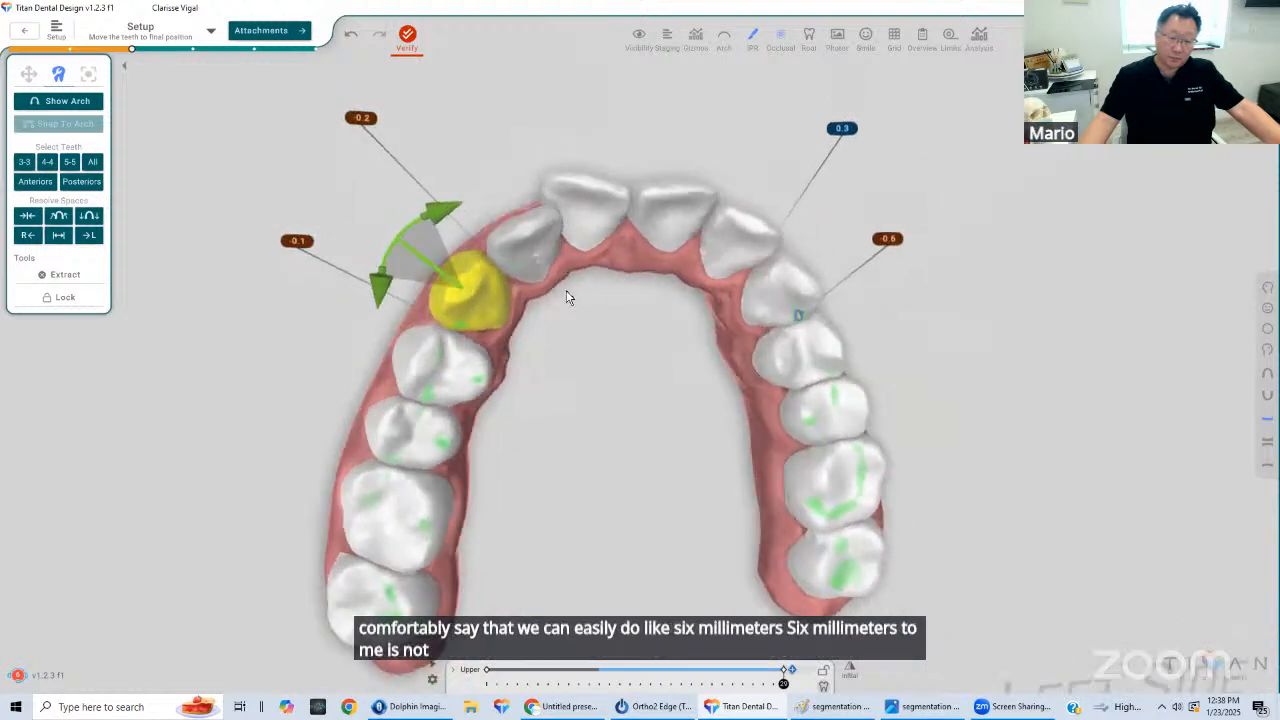
pyautogui.click(448, 292)
pyautogui.click(448, 292)
# Move the upper right canine back to a 0.6 mm overlap with the first premolar, opening 0.3 mm beside the lateral incisor
pyautogui.click(388, 380)
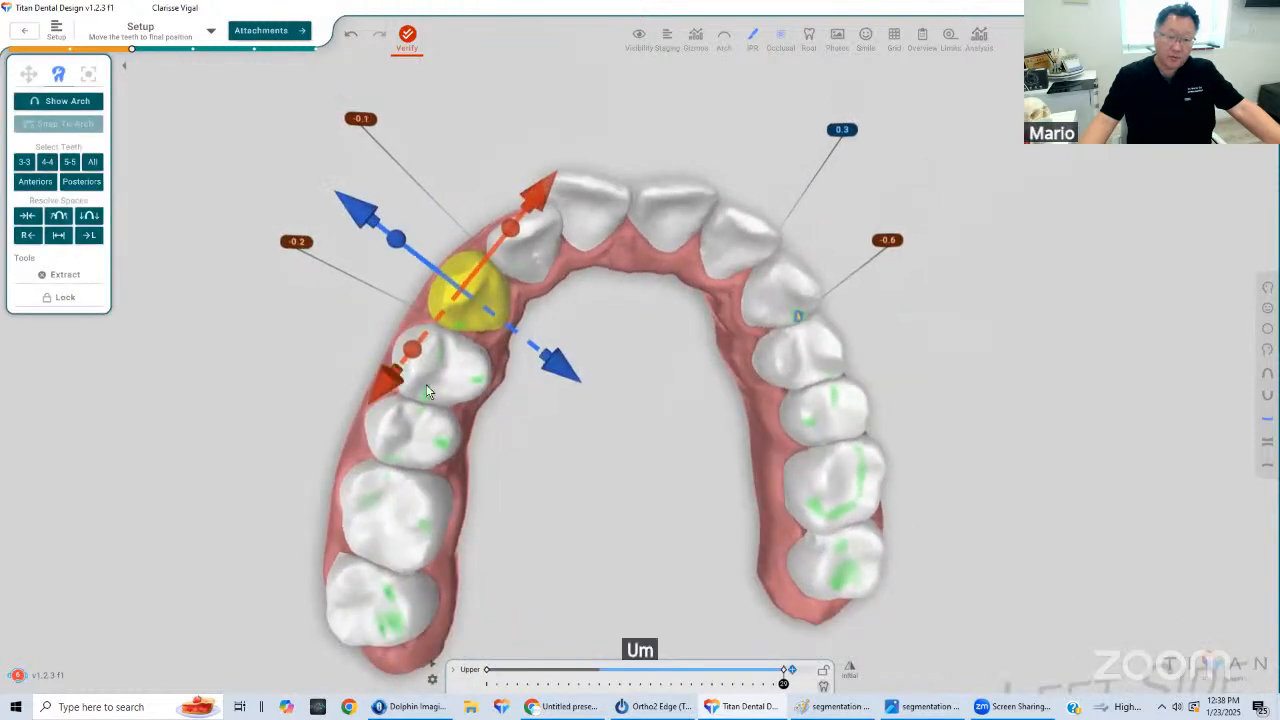
pyautogui.click(380, 376)
pyautogui.click(380, 376)
pyautogui.click(381, 378)
pyautogui.click(381, 379)
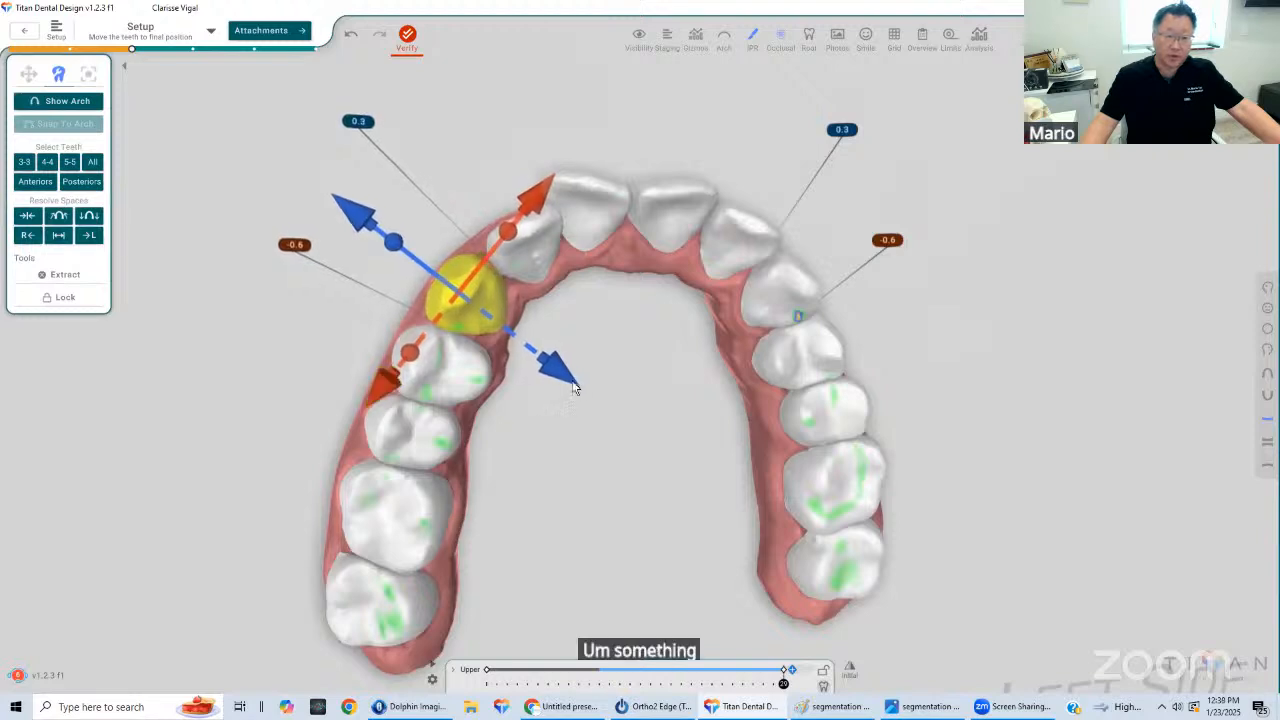
pyautogui.click(564, 384)
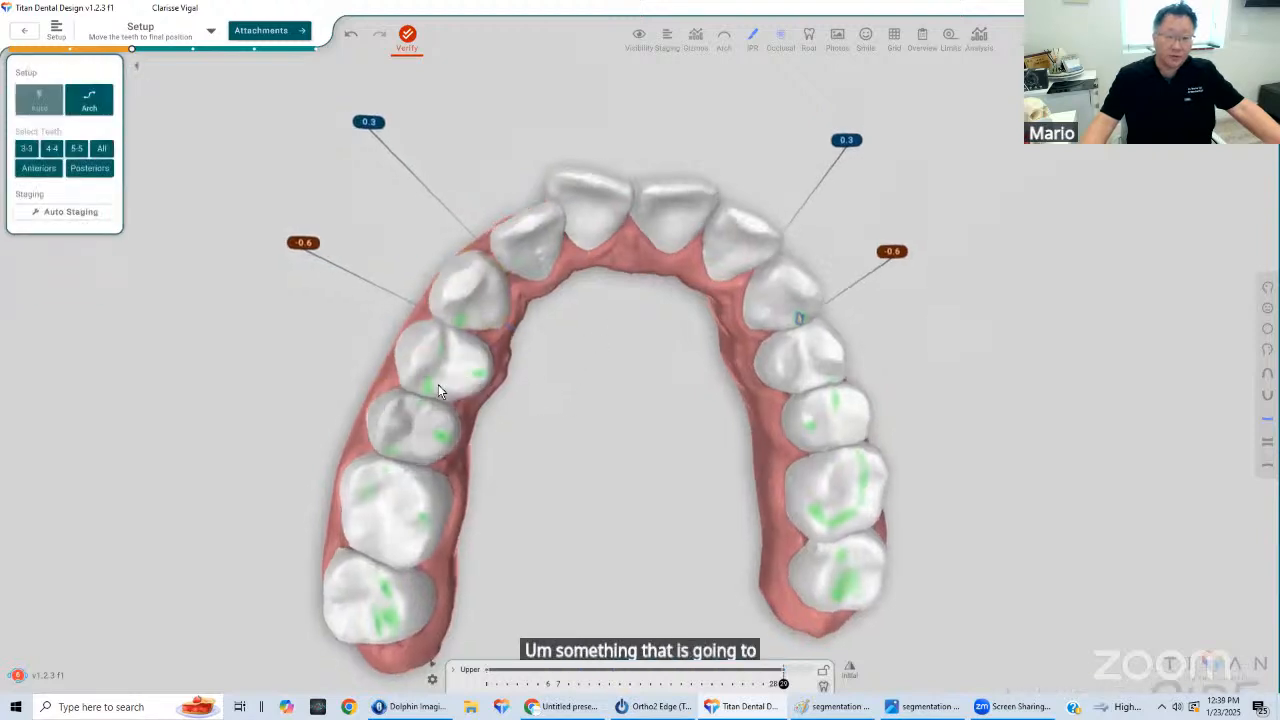
# Move the upper right first premolar slightly outward, with 0.7 mm of overlap at the canine and 0.1 mm of space behind it
pyautogui.moveTo(546, 383); pyautogui.dragTo(703, 391, button='right')
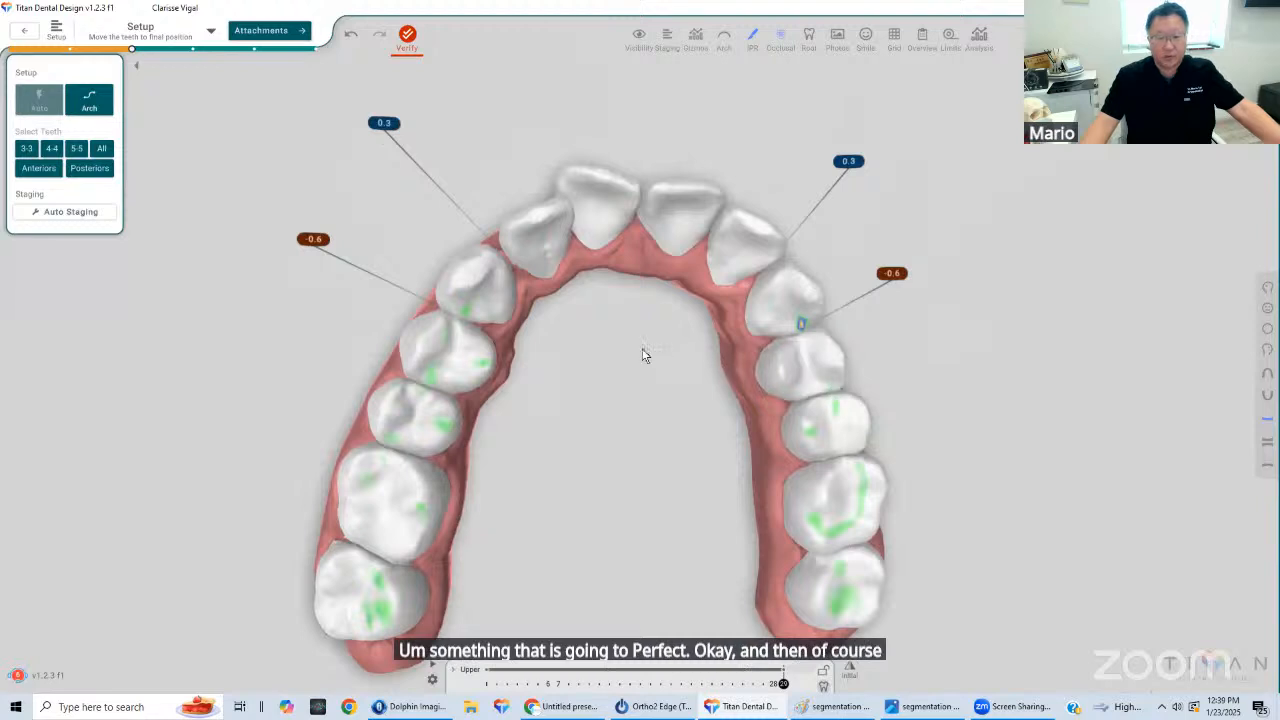
pyautogui.moveTo(643, 352)
pyautogui.mouseDown()
pyautogui.moveTo(645, 333)
pyautogui.moveTo(559, 339)
pyautogui.moveTo(811, 365)
pyautogui.moveTo(554, 376)
pyautogui.moveTo(662, 378)
pyautogui.moveTo(632, 366)
pyautogui.mouseUp()
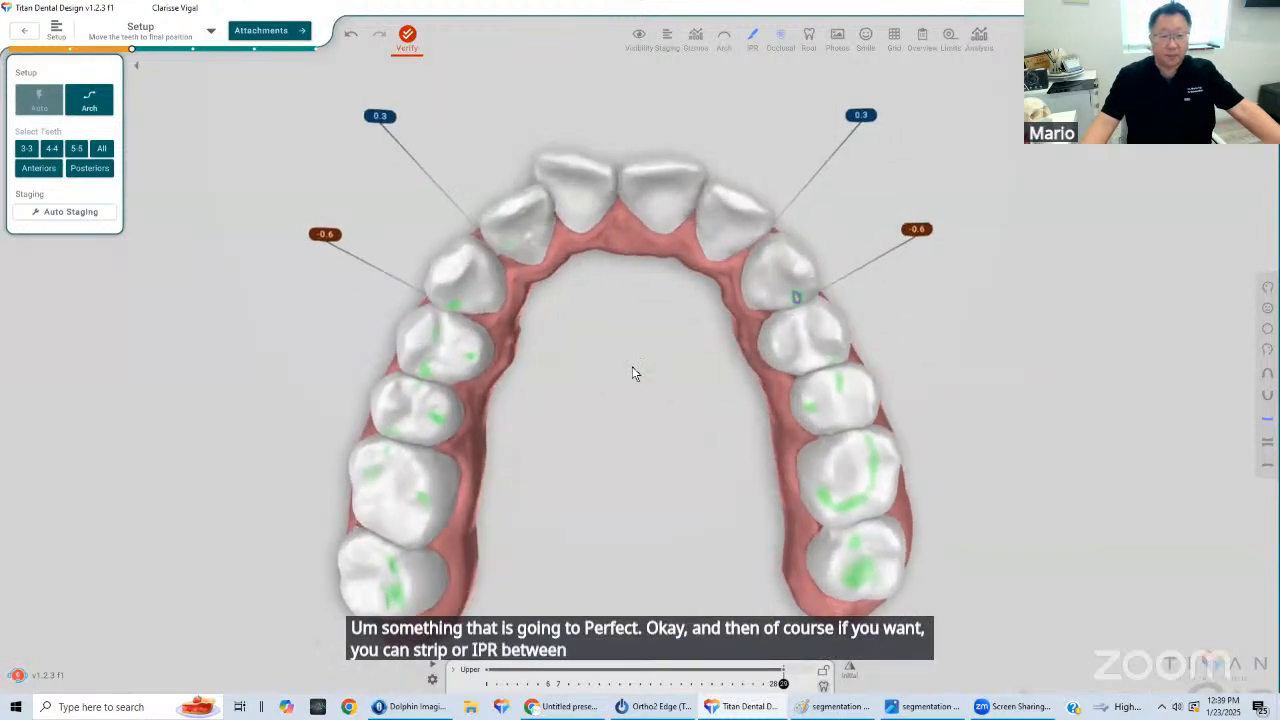
pyautogui.click(426, 350)
pyautogui.moveTo(476, 316); pyautogui.dragTo(546, 363)
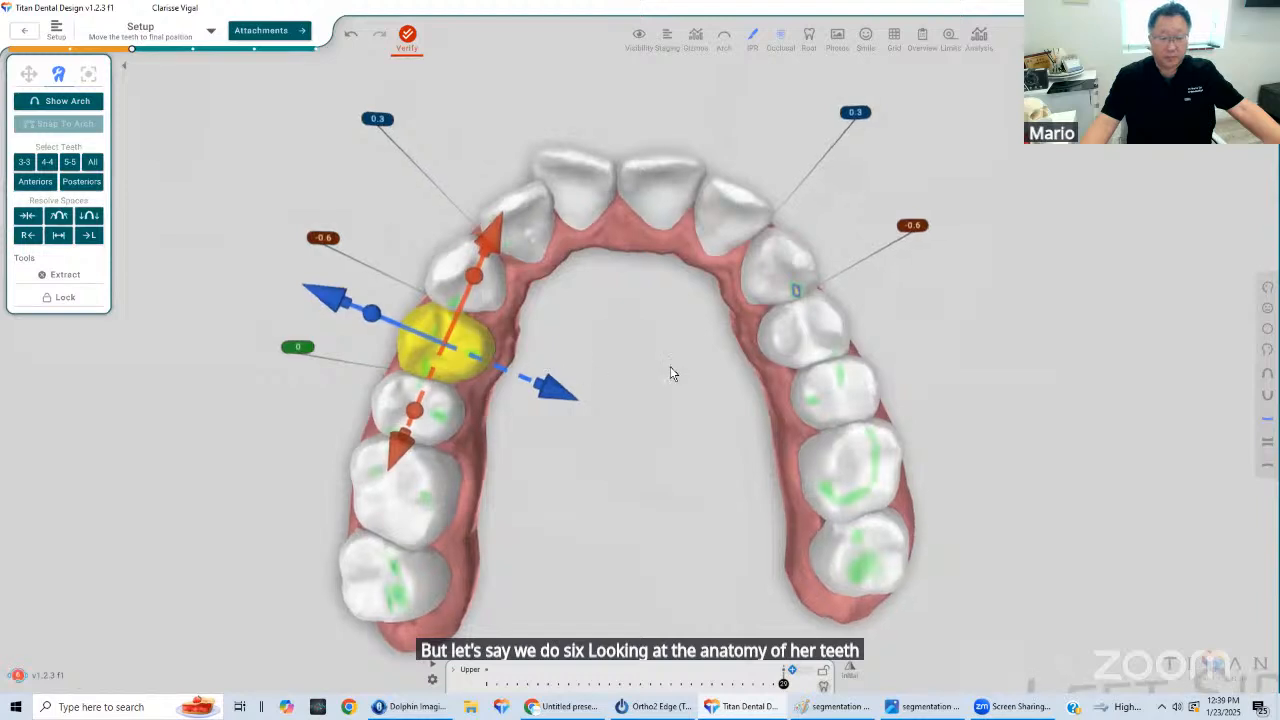
pyautogui.click(448, 348)
pyautogui.click(436, 332)
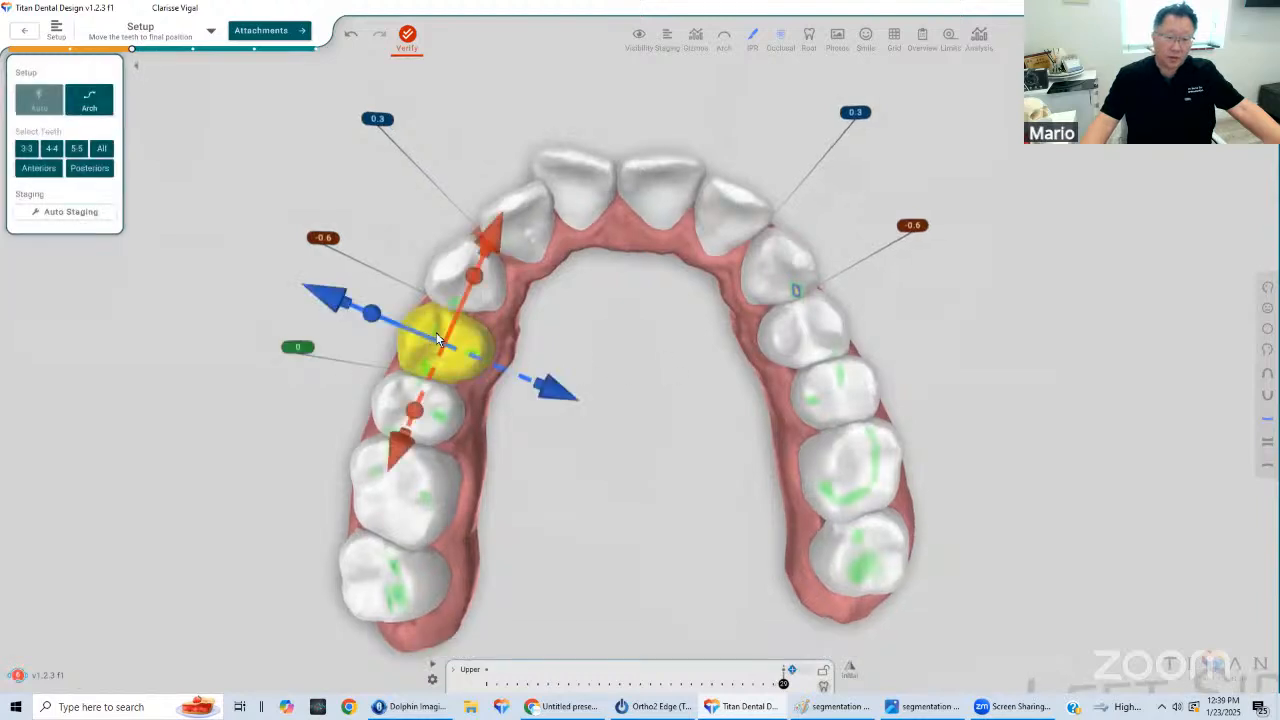
pyautogui.click(337, 302)
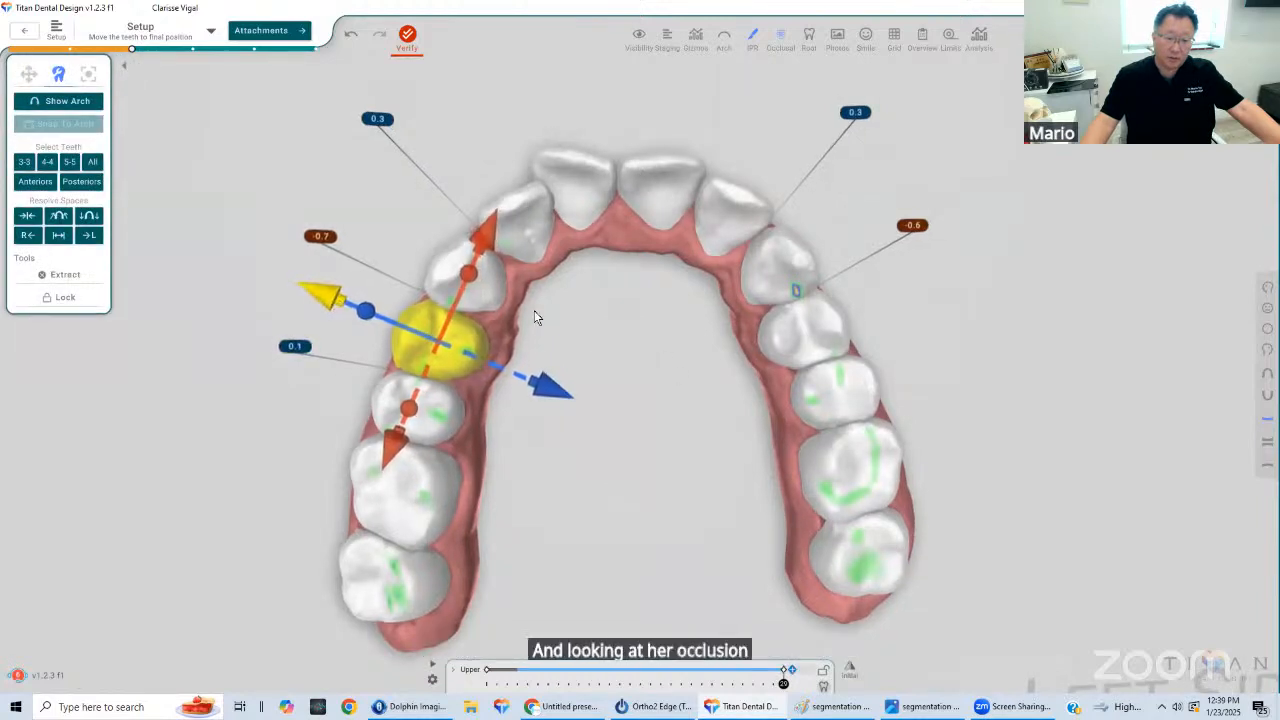
pyautogui.click(400, 401)
pyautogui.click(300, 384)
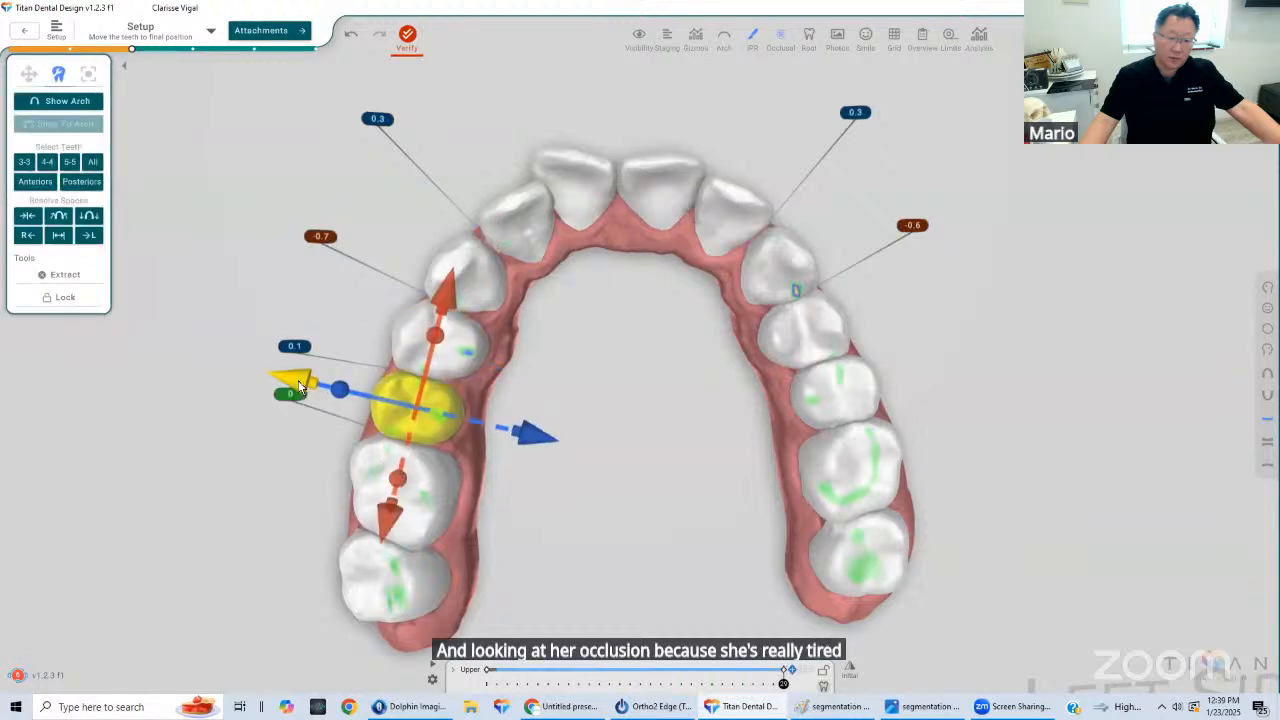
# Move the upper left first premolar slightly outward, with 0.4 mm of overlap at the canine and 0.1 mm at the second premolar
pyautogui.click(848, 395)
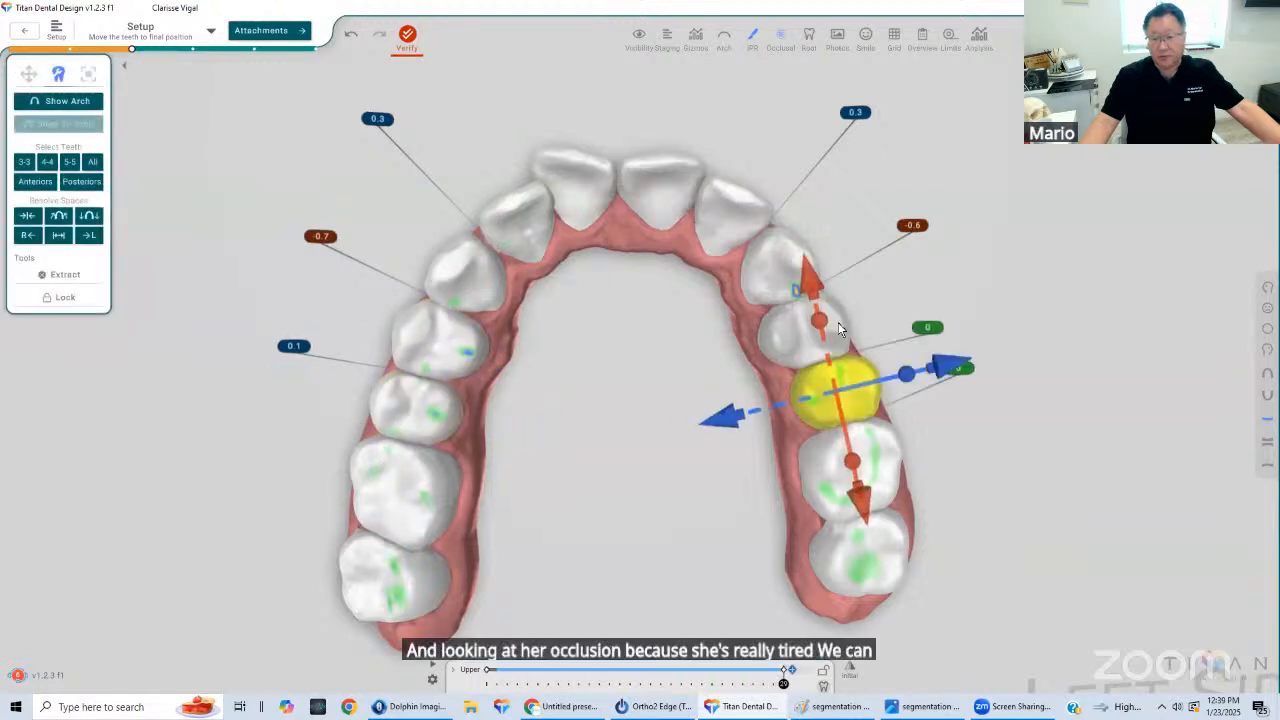
pyautogui.click(830, 325)
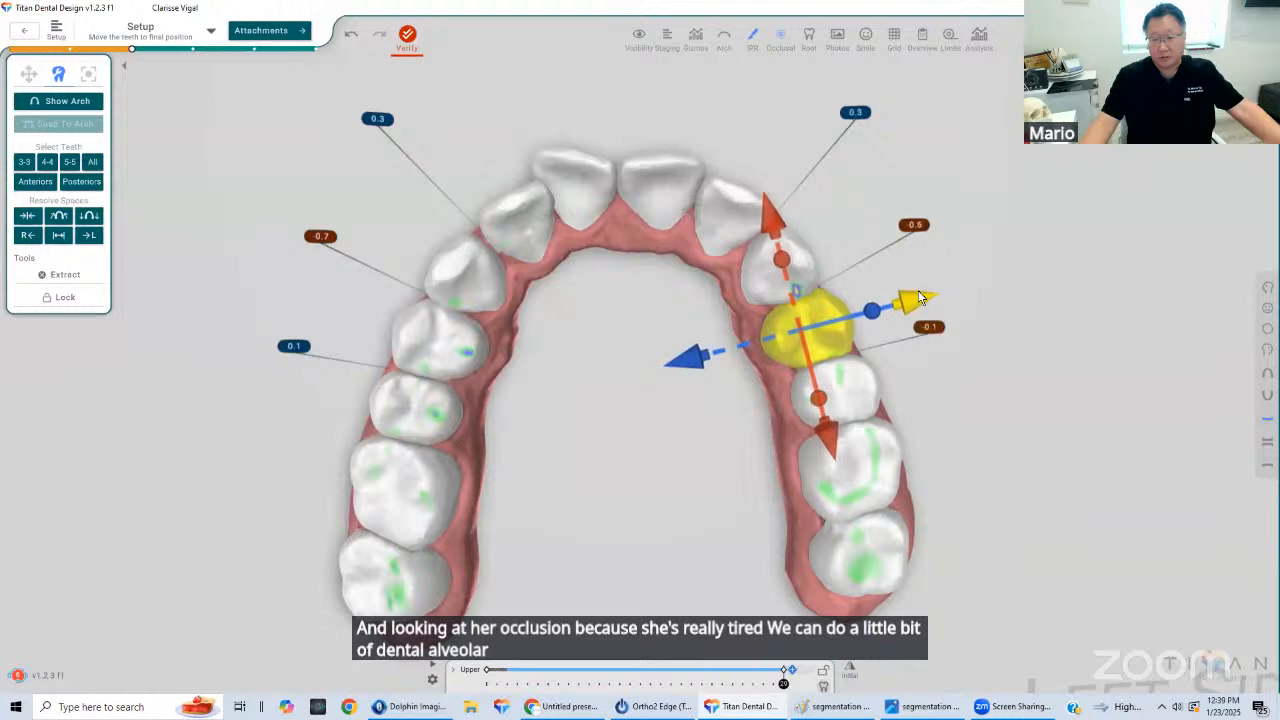
pyautogui.moveTo(918, 290); pyautogui.dragTo(960, 334)
pyautogui.click(660, 420)
pyautogui.moveTo(660, 420); pyautogui.dragTo(640, 424)
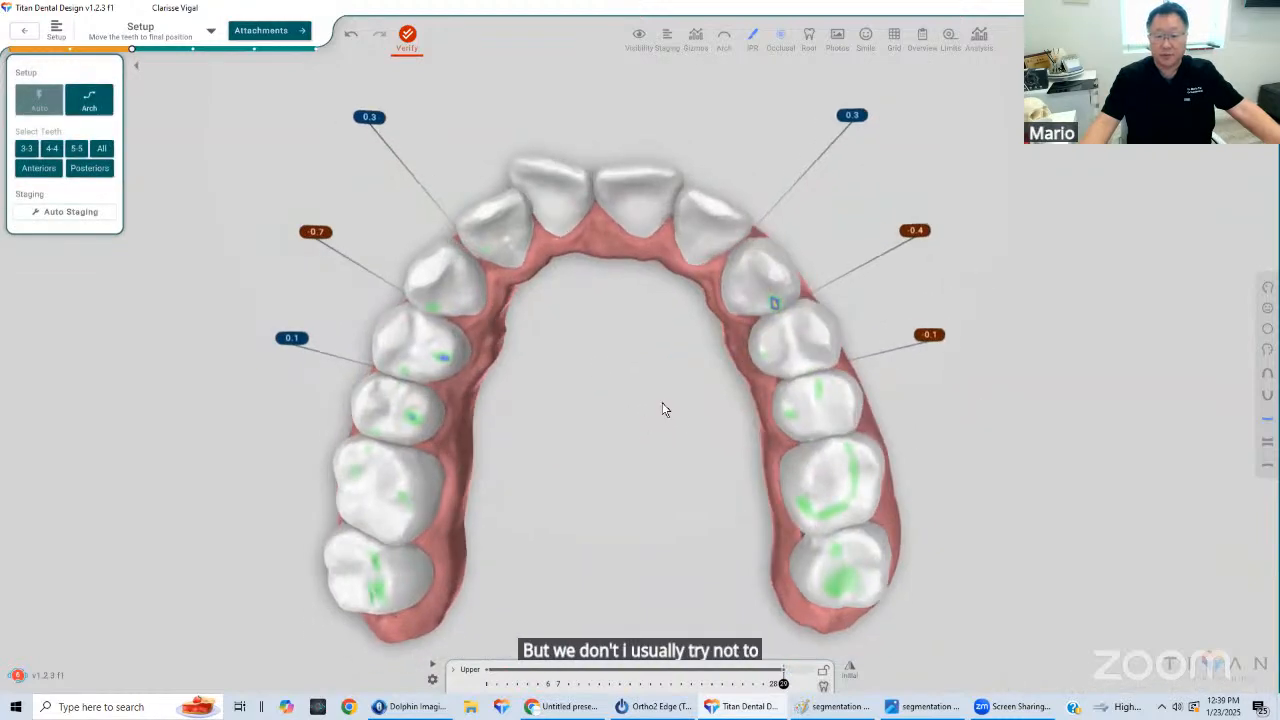
# Move the upper right first premolar back, leaving about 0.5 mm of overlap with the canine and 0.1 mm with the second premolar
pyautogui.click(400, 366)
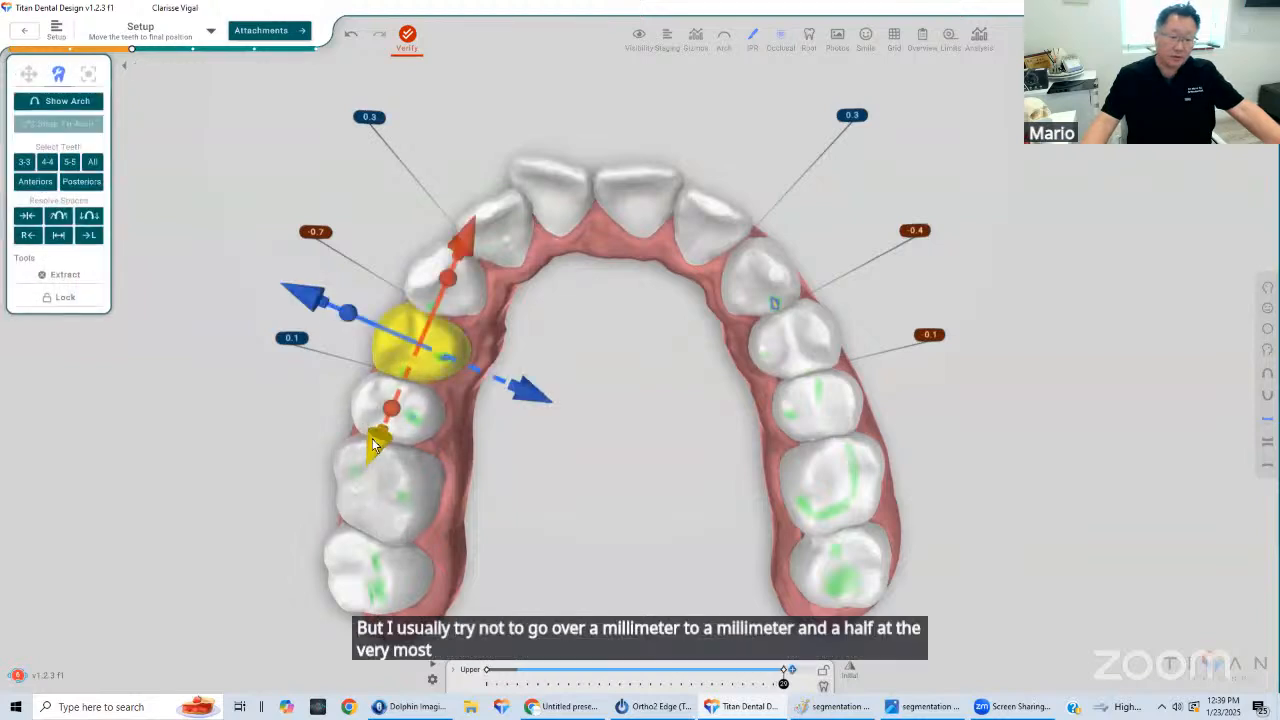
pyautogui.click(374, 443)
pyautogui.click(374, 443)
pyautogui.click(374, 443)
pyautogui.moveTo(470, 380); pyautogui.dragTo(497, 367)
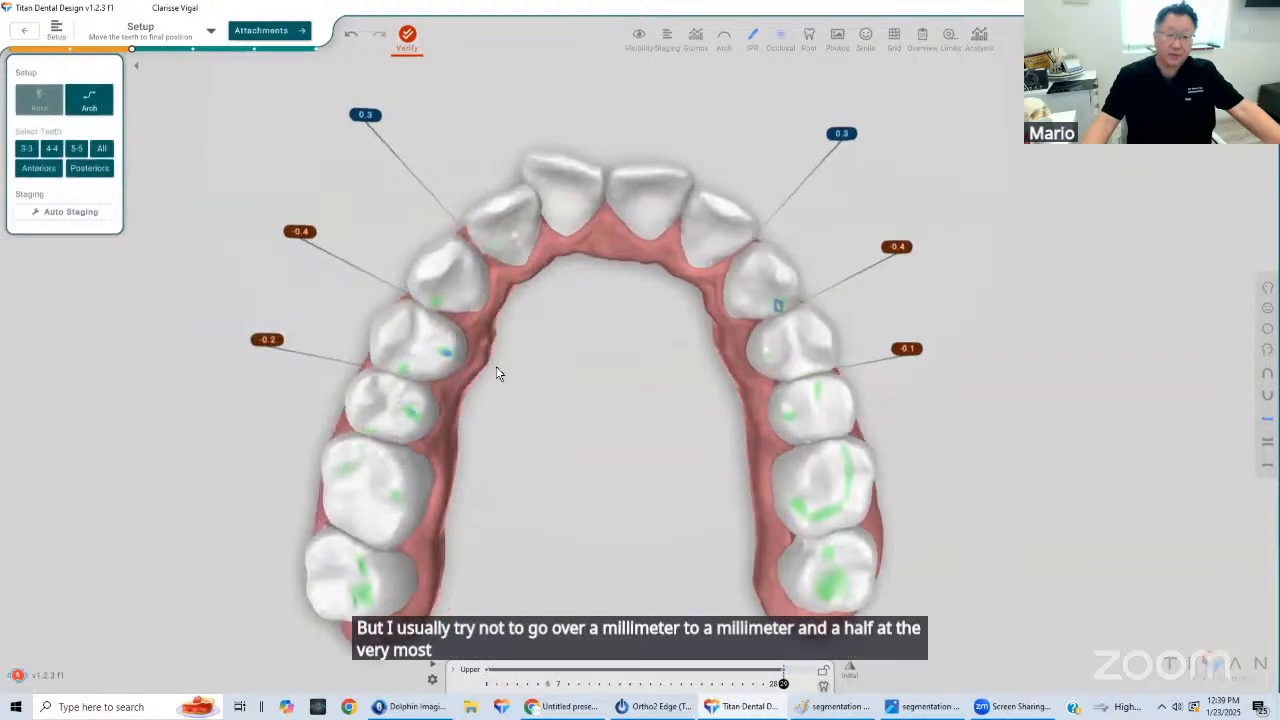
pyautogui.click(436, 314)
pyautogui.click(465, 236)
pyautogui.click(383, 327)
# Move the upper right canine further back to a 0.7 mm overlap with the first premolar and a 0.5 mm space beside the lateral incisor
pyautogui.click(437, 283)
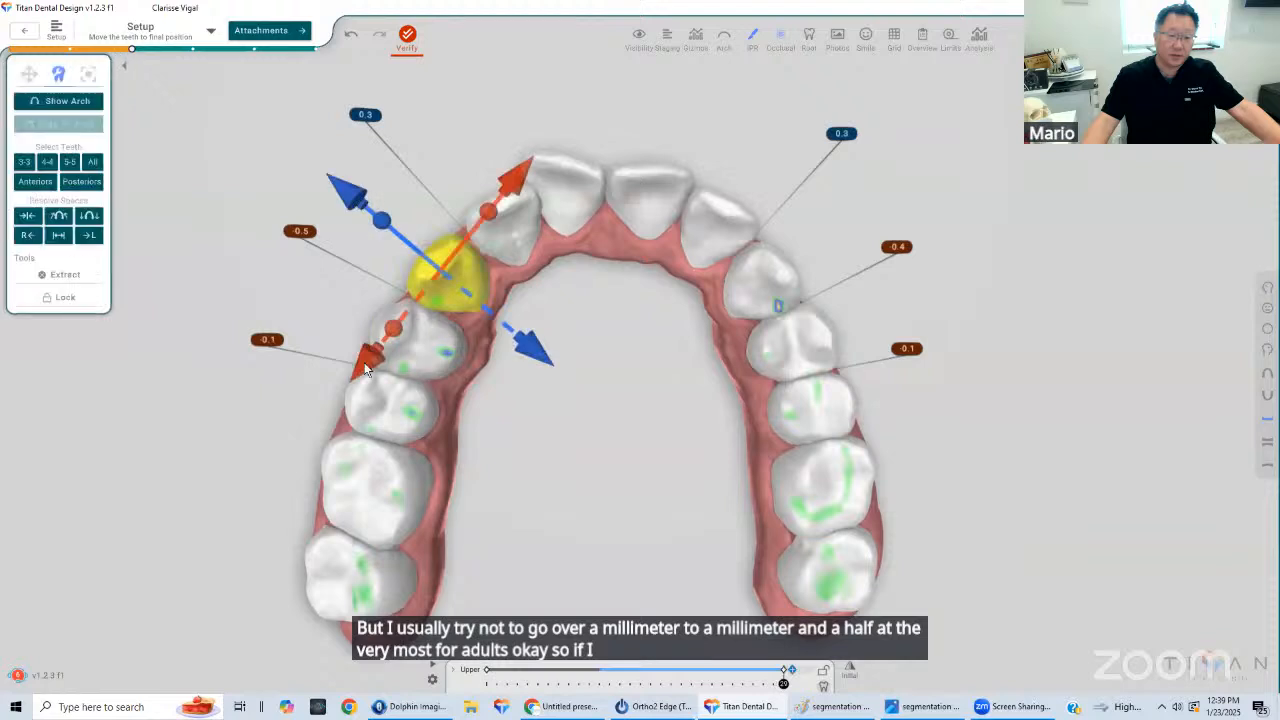
pyautogui.click(371, 360)
pyautogui.click(371, 360)
pyautogui.click(446, 284)
pyautogui.click(410, 270)
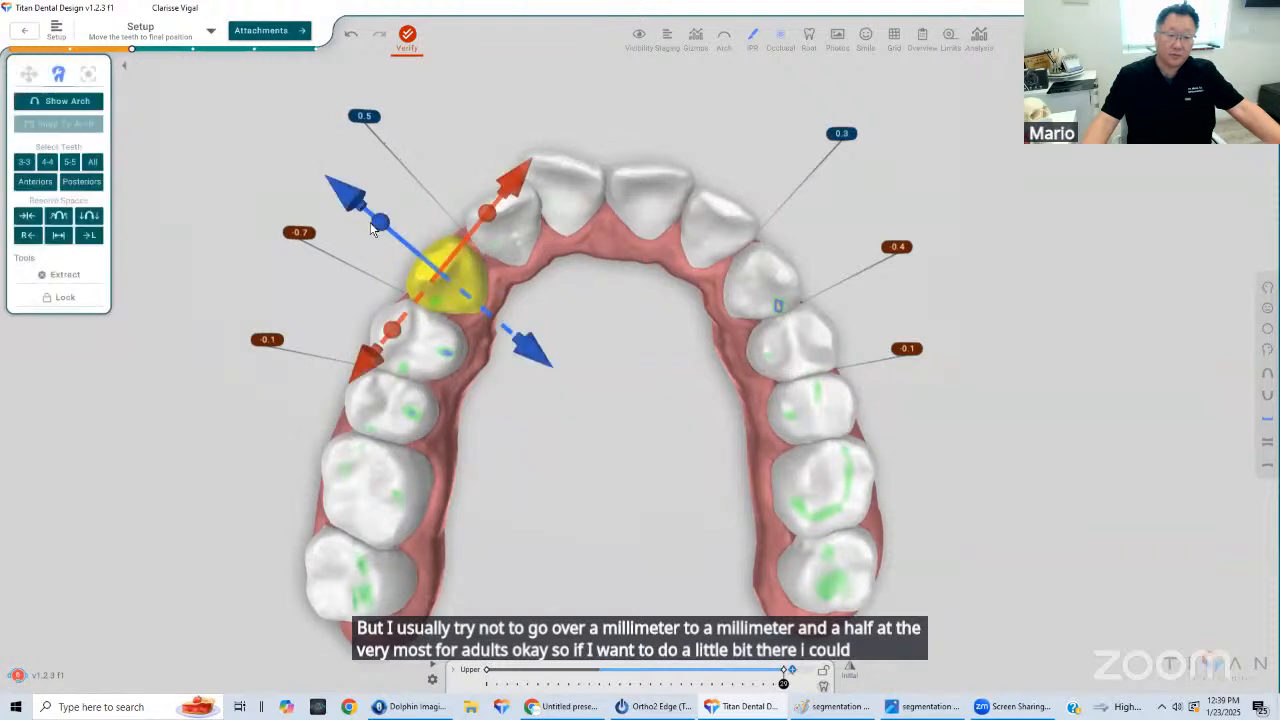
pyautogui.click(552, 286)
# Examine the upper right lateral incisor and its neighbouring front teeth up close from the front and right side
pyautogui.click(512, 218)
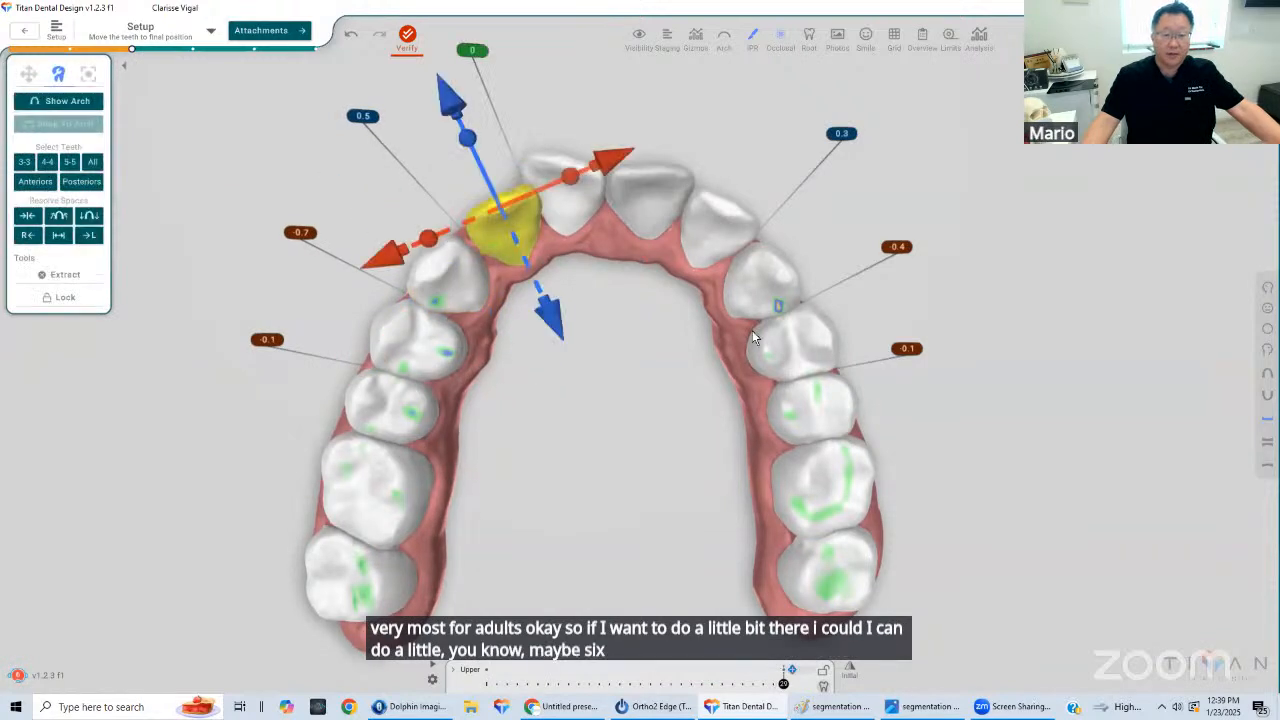
pyautogui.moveTo(752, 330); pyautogui.dragTo(658, 448, button='right')
pyautogui.moveTo(640, 318); pyautogui.dragTo(699, 419, button='middle')
pyautogui.scroll(-1, 698, 419)
pyautogui.moveTo(698, 419); pyautogui.dragTo(674, 455, button='right')
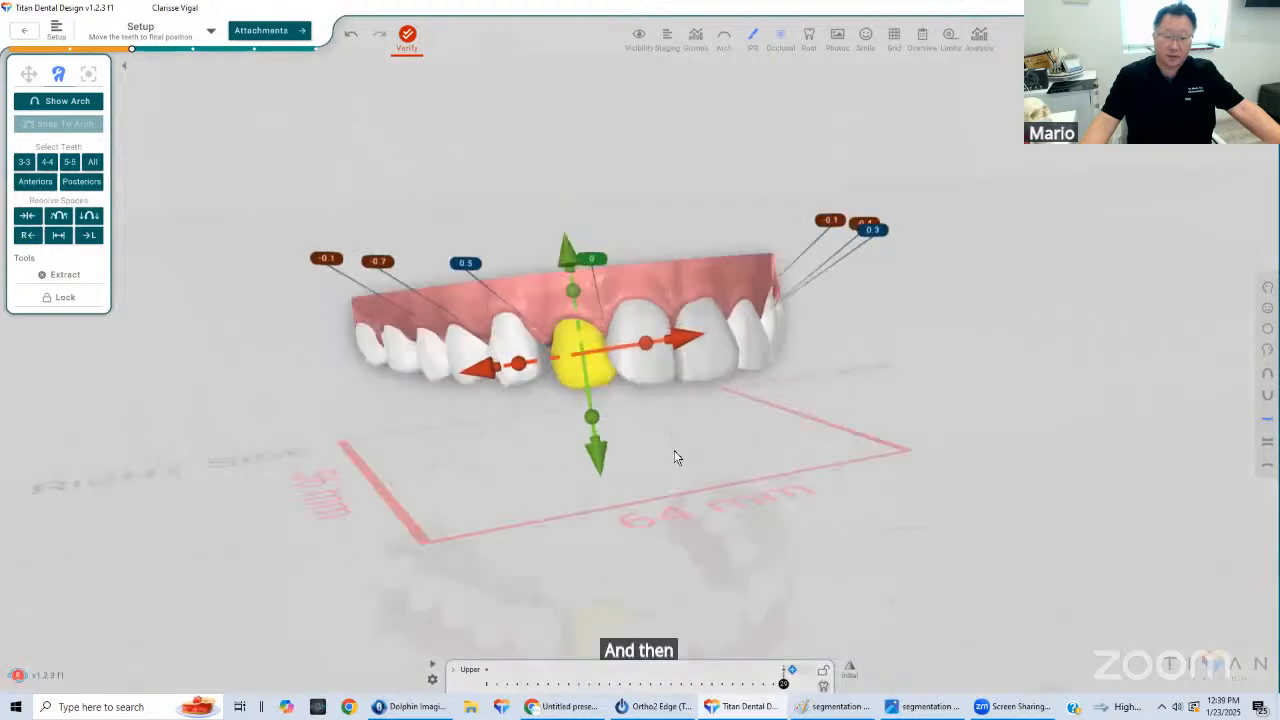
pyautogui.moveTo(640, 358); pyautogui.dragTo(694, 367, button='right')
pyautogui.scroll(1, 690, 367)
pyautogui.scroll(2, 626, 362)
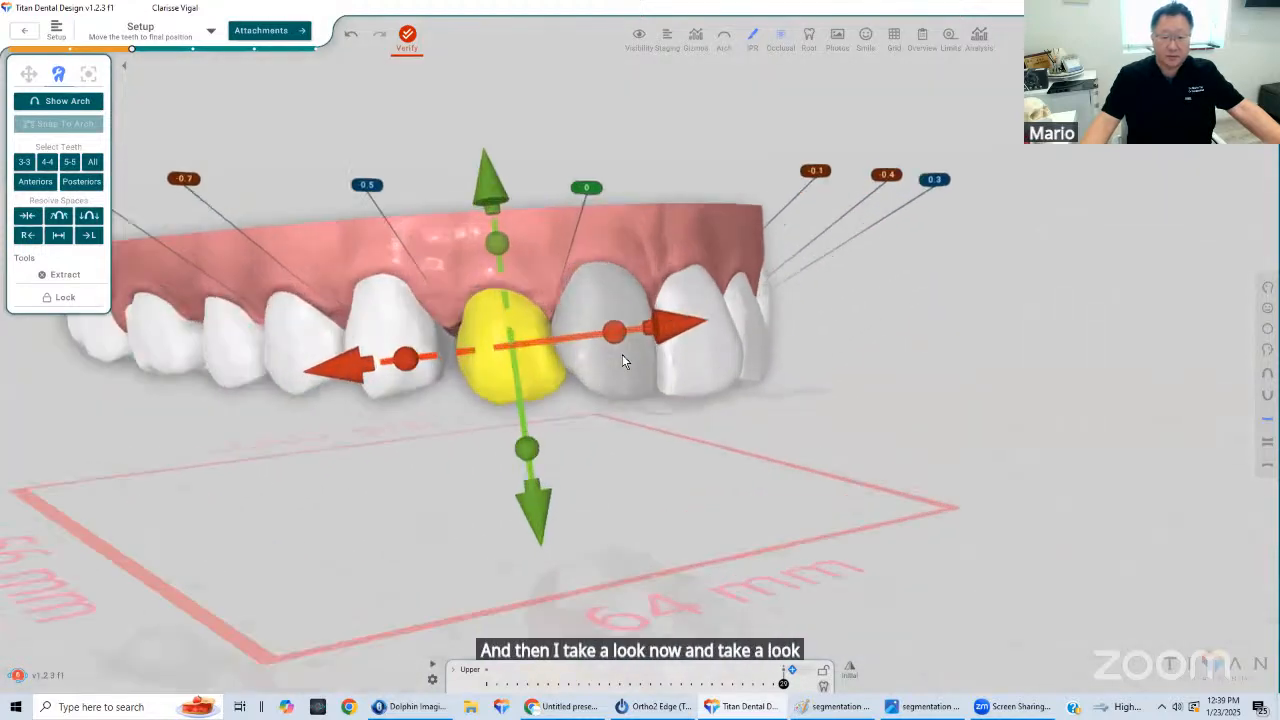
pyautogui.moveTo(622, 354); pyautogui.dragTo(668, 360, button='middle')
pyautogui.moveTo(664, 400); pyautogui.dragTo(688, 396, button='right')
pyautogui.click(672, 441)
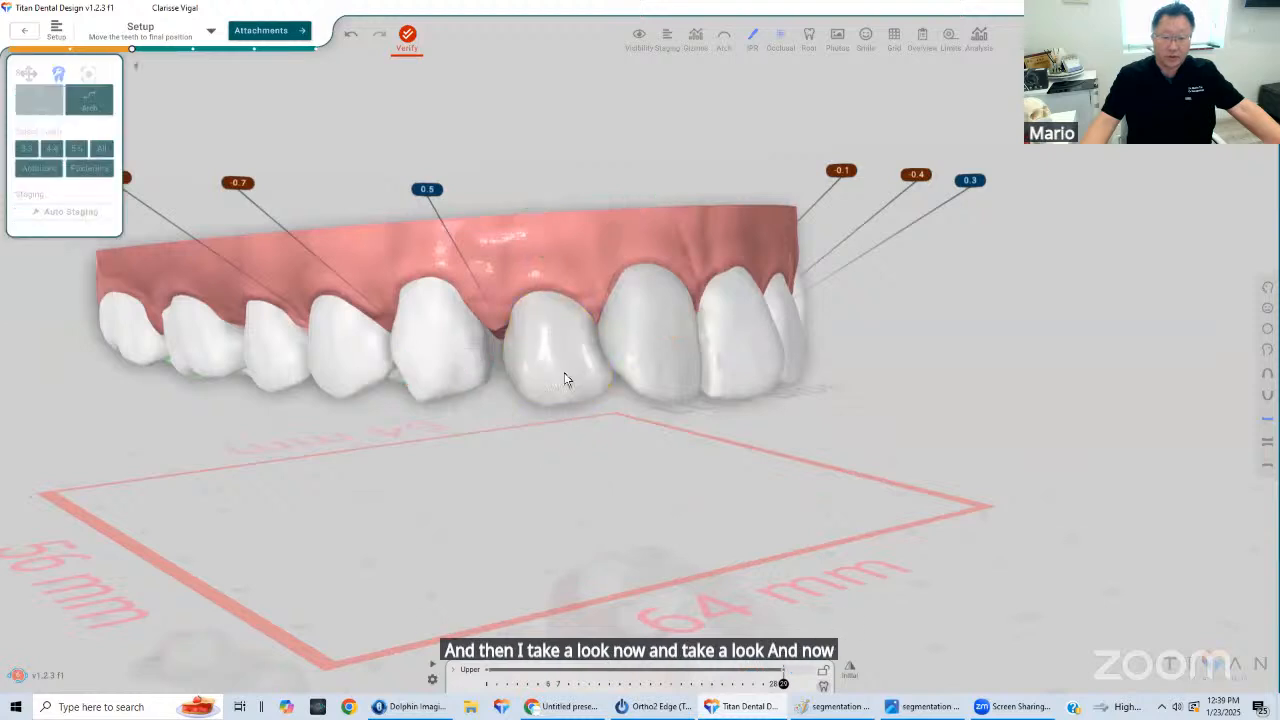
# Tip the upper right lateral incisor back toward the canine, to 0.2 mm of overlap there and a 0.8 mm space beside the central incisor
pyautogui.click(572, 392)
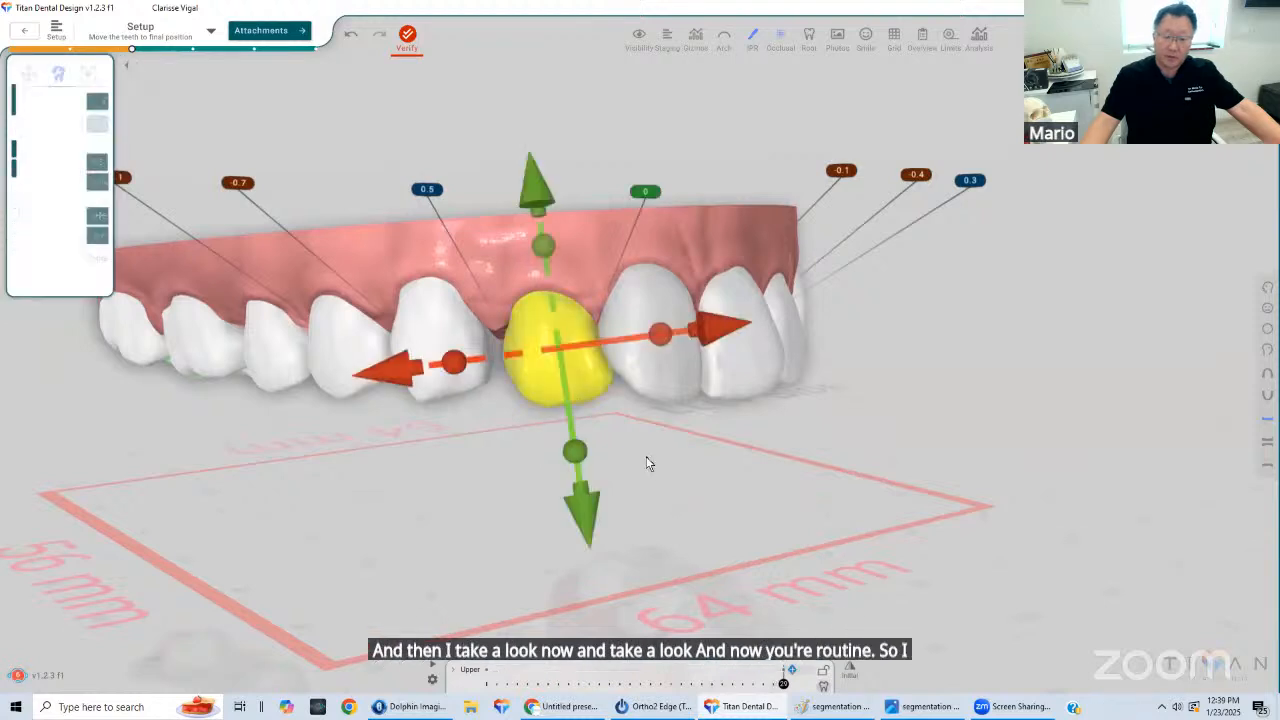
pyautogui.click(572, 455)
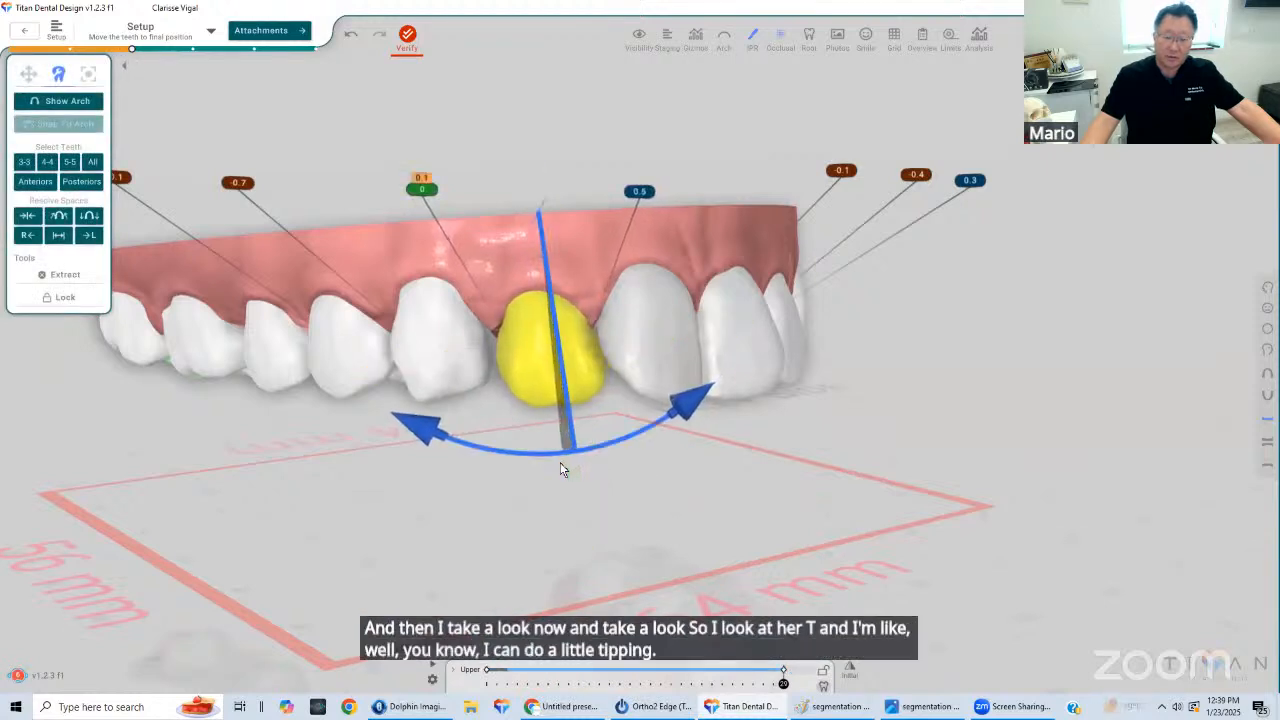
pyautogui.click(556, 358)
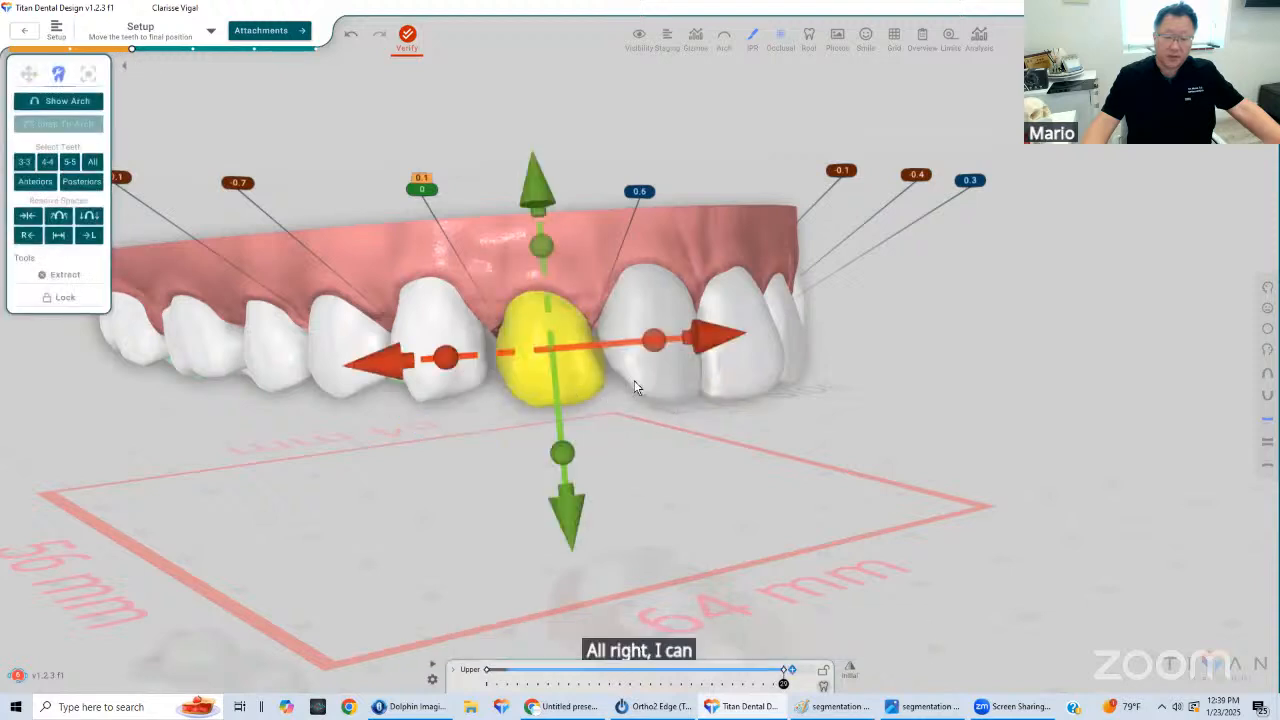
pyautogui.click(446, 358)
pyautogui.click(560, 366)
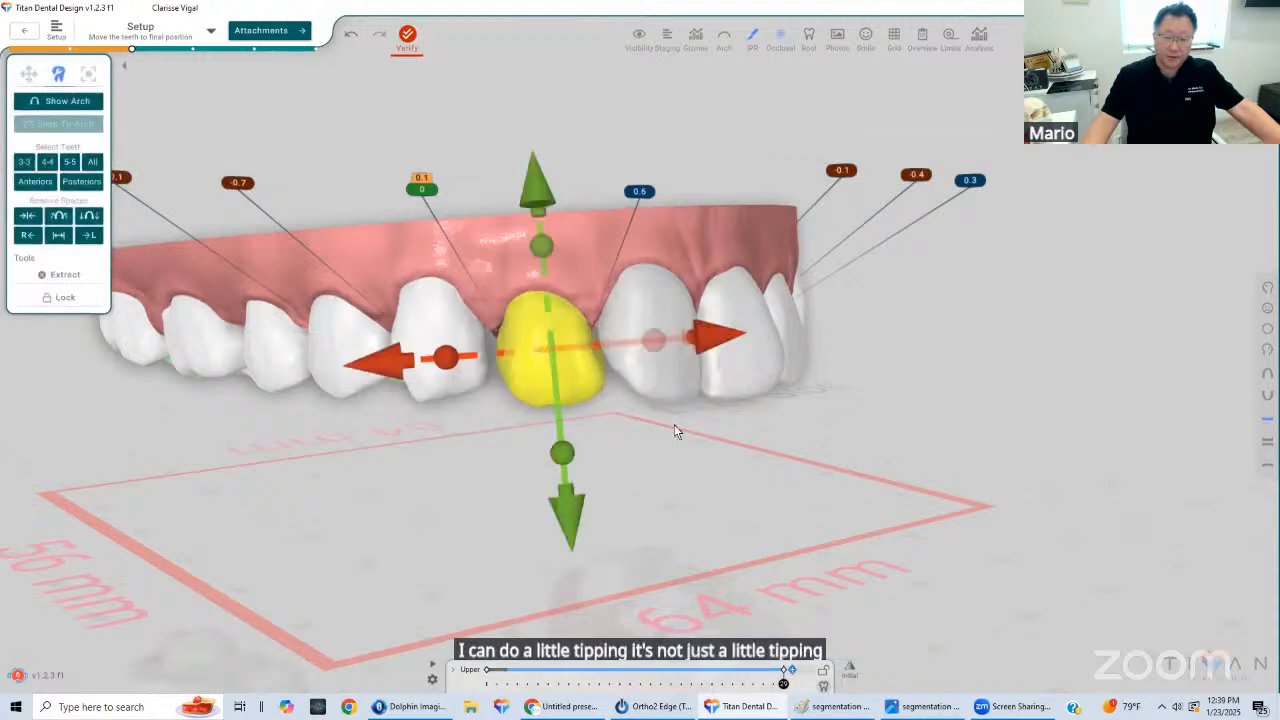
pyautogui.click(558, 460)
pyautogui.moveTo(554, 458)
pyautogui.mouseDown()
pyautogui.moveTo(626, 398)
pyautogui.moveTo(610, 398)
pyautogui.mouseUp()
pyautogui.click(702, 434)
pyautogui.click(610, 398)
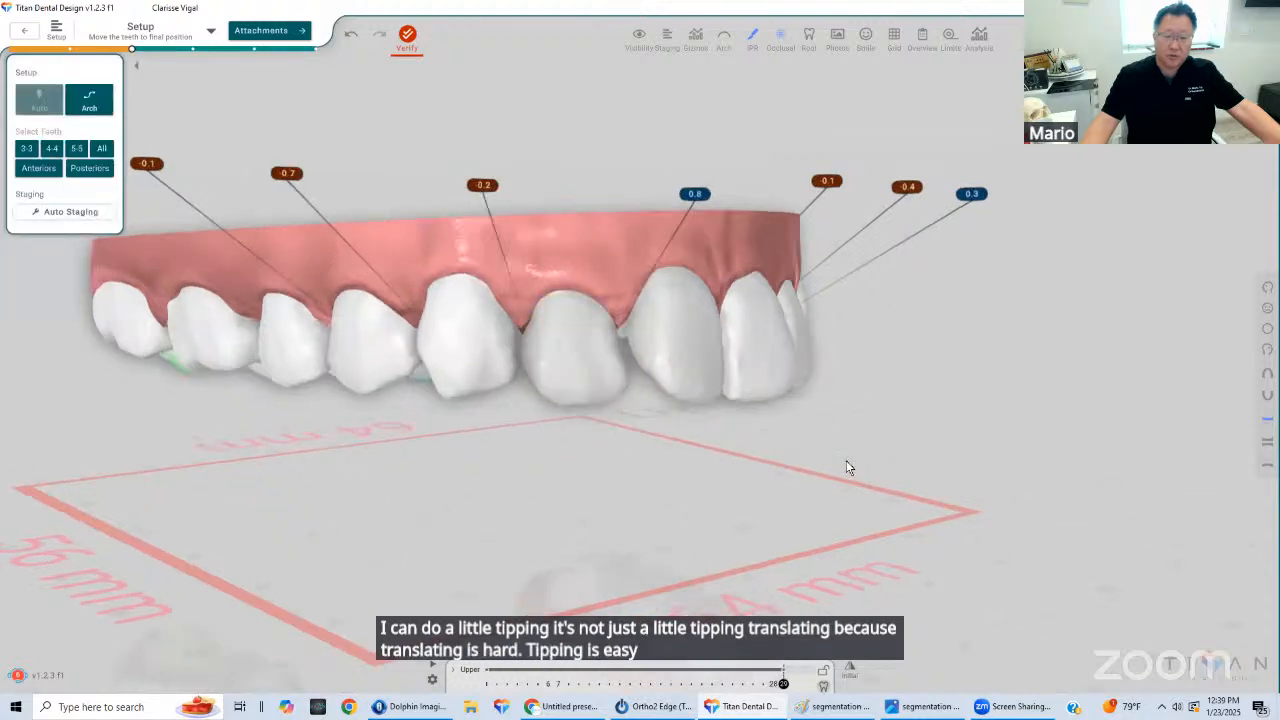
# Shift the upper right lateral incisor slightly outward, to 0.3 mm canine overlap and a 0.4 mm space at the central incisor, and display both arches
pyautogui.moveTo(846, 460); pyautogui.dragTo(600, 222)
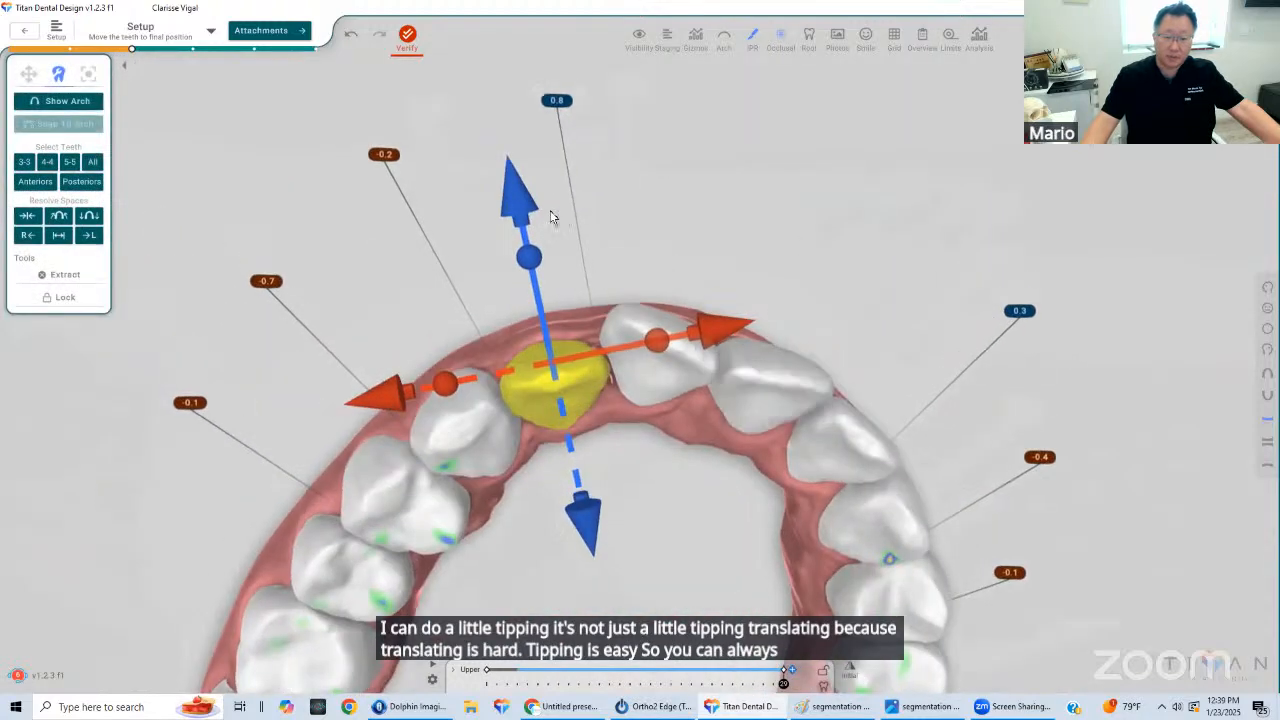
pyautogui.moveTo(524, 200); pyautogui.dragTo(518, 186)
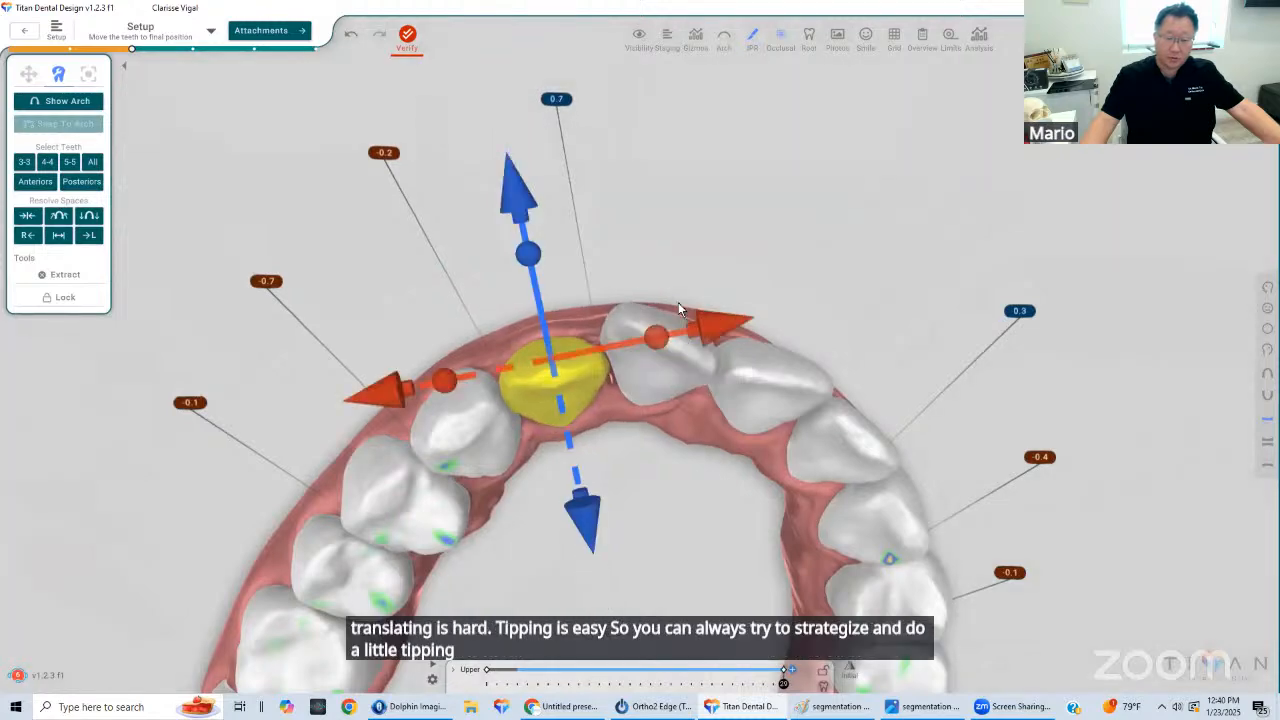
pyautogui.moveTo(678, 302); pyautogui.dragTo(538, 190)
pyautogui.click(1266, 440)
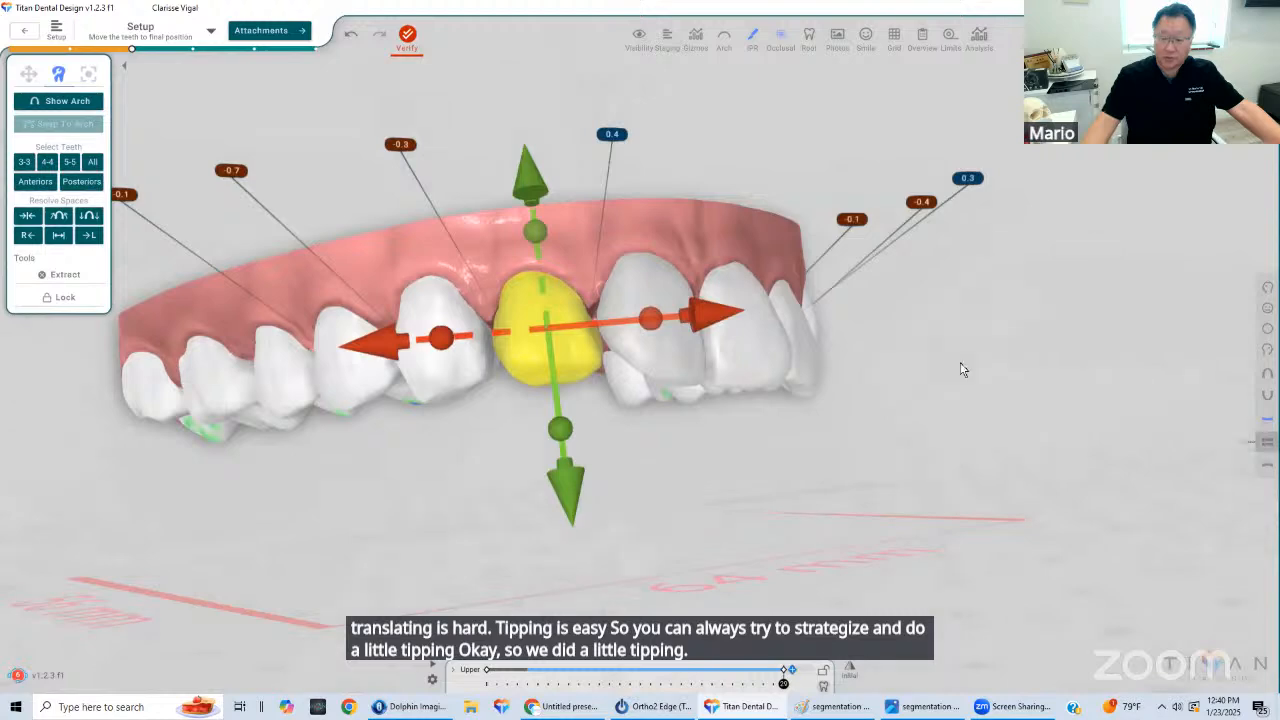
# Retract the upper right lateral incisor inward, to 0.4 mm of overlap with the canine and a 0.6 mm space beside the central incisor
pyautogui.click(662, 349)
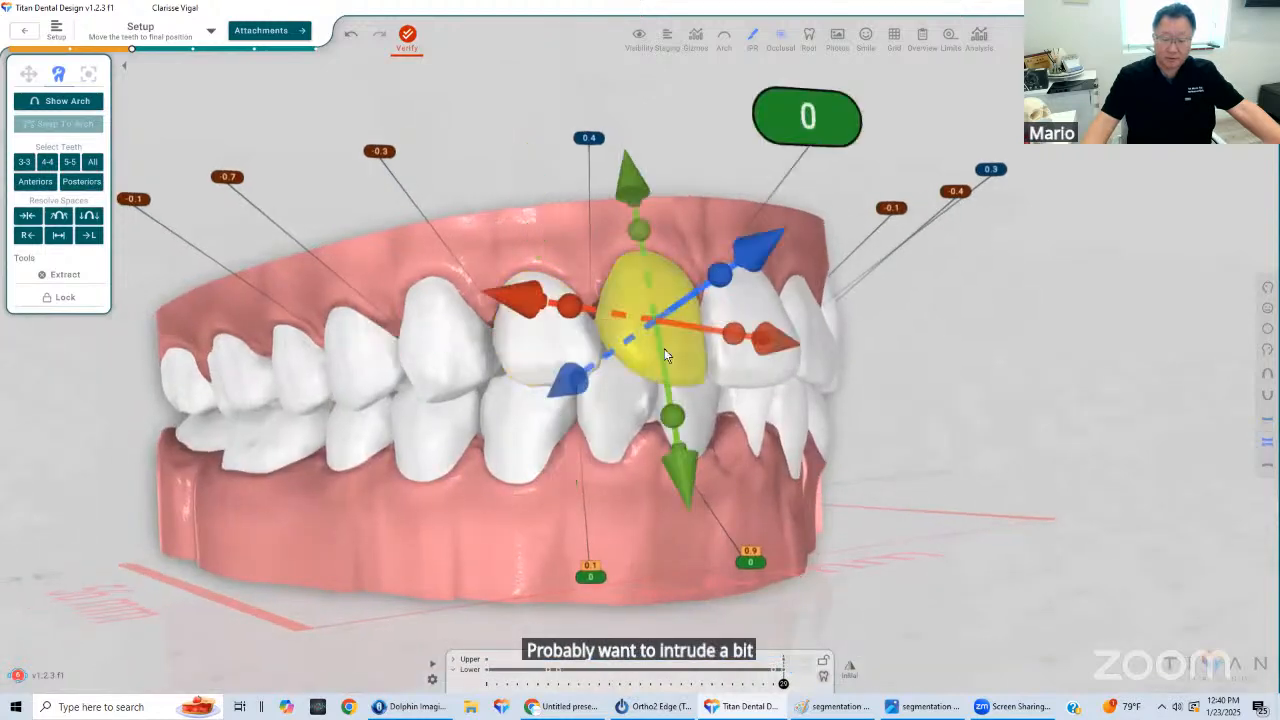
pyautogui.moveTo(662, 188); pyautogui.dragTo(754, 296)
pyautogui.moveTo(702, 208); pyautogui.dragTo(576, 290)
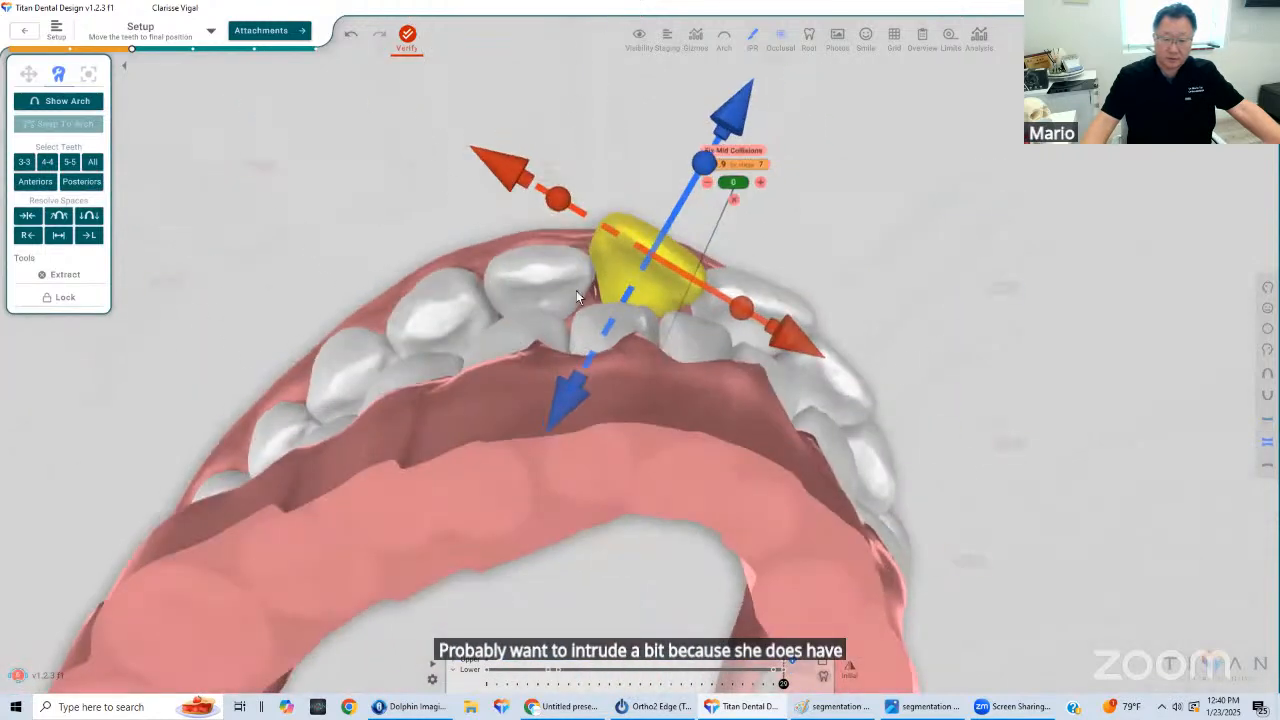
pyautogui.moveTo(671, 323); pyautogui.dragTo(696, 326, button='middle')
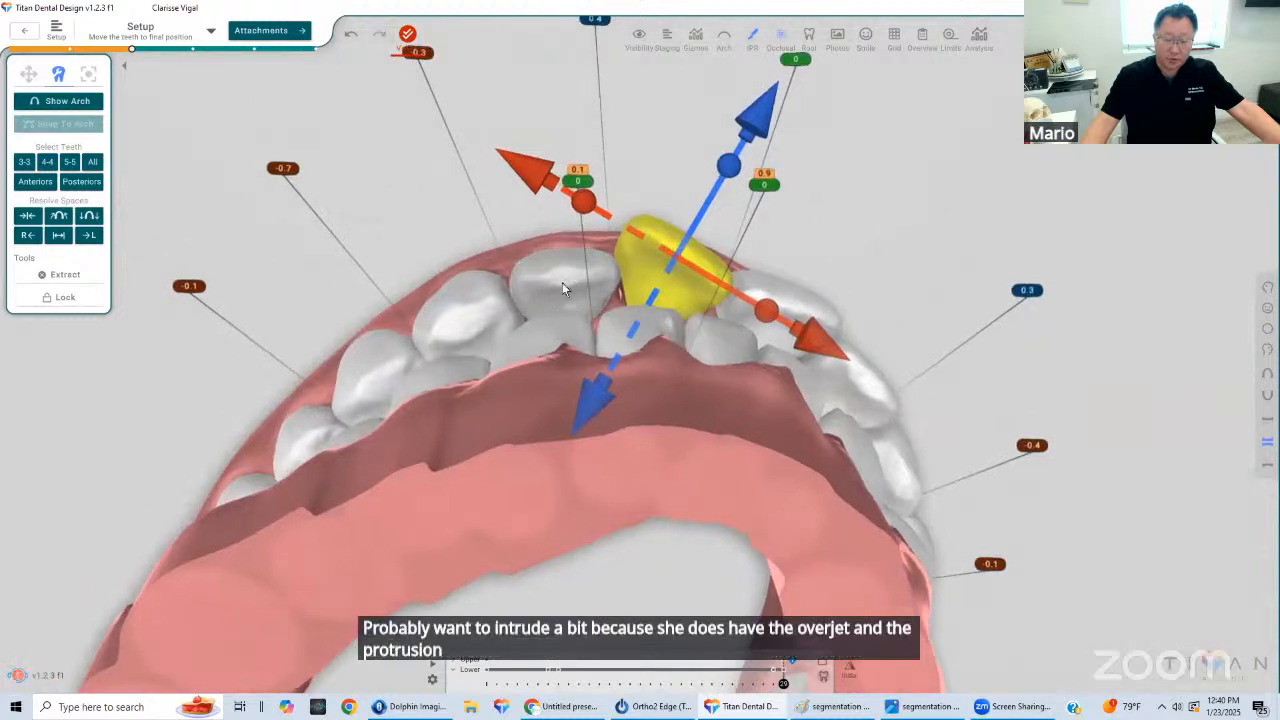
pyautogui.moveTo(566, 290); pyautogui.dragTo(566, 370)
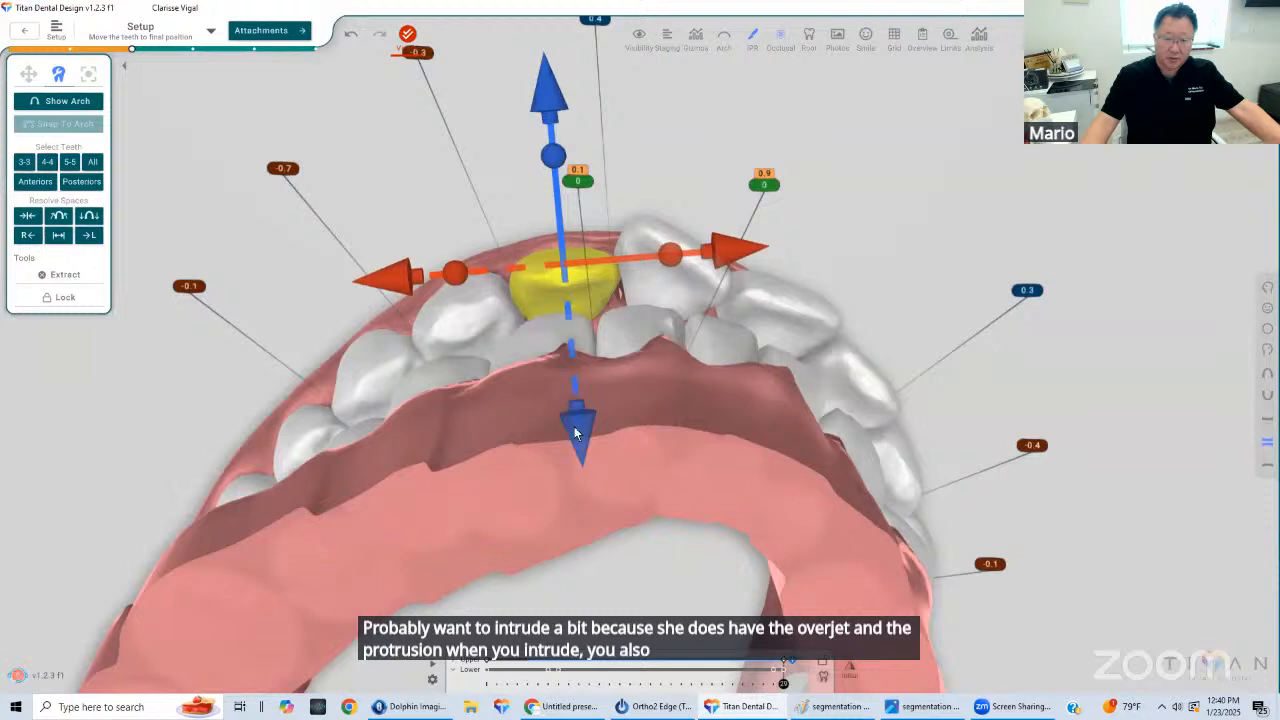
pyautogui.moveTo(572, 430); pyautogui.dragTo(578, 444)
pyautogui.click(620, 249)
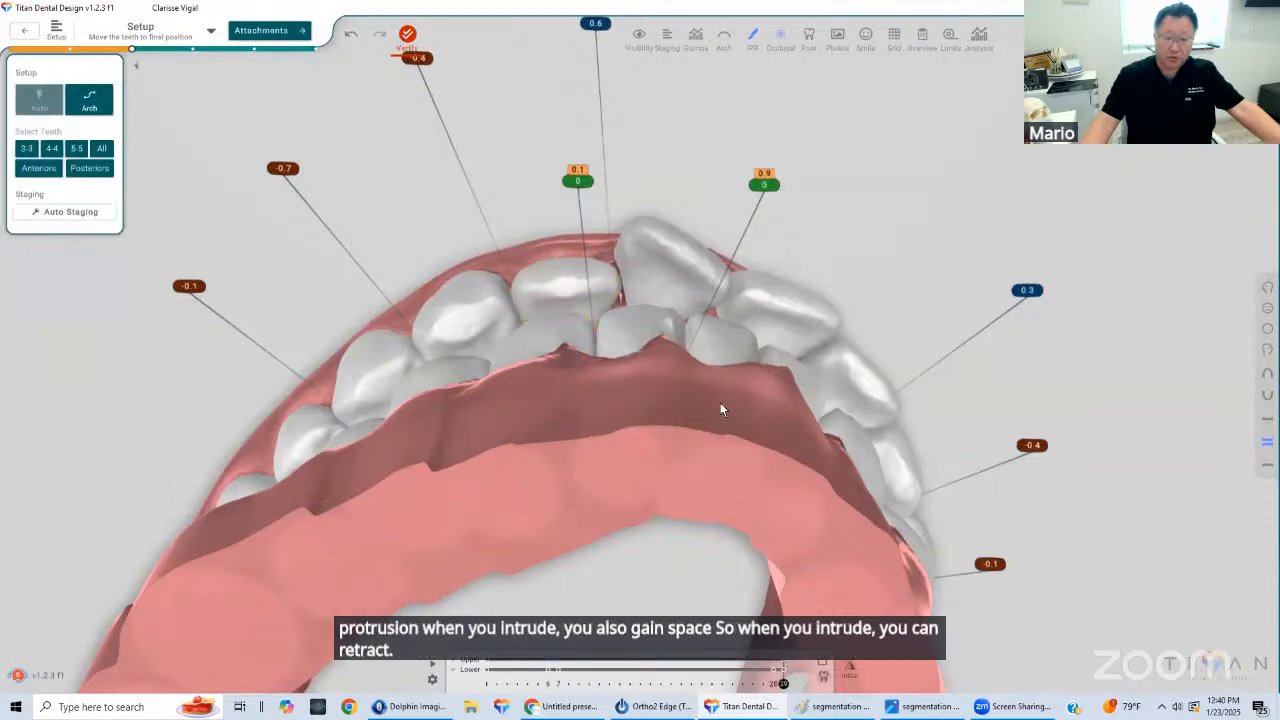
# Adjust the upper right canine to 0.6 mm of overlap with the first premolar and 0.5 mm with the lateral incisor
pyautogui.moveTo(720, 403); pyautogui.dragTo(1200, 353)
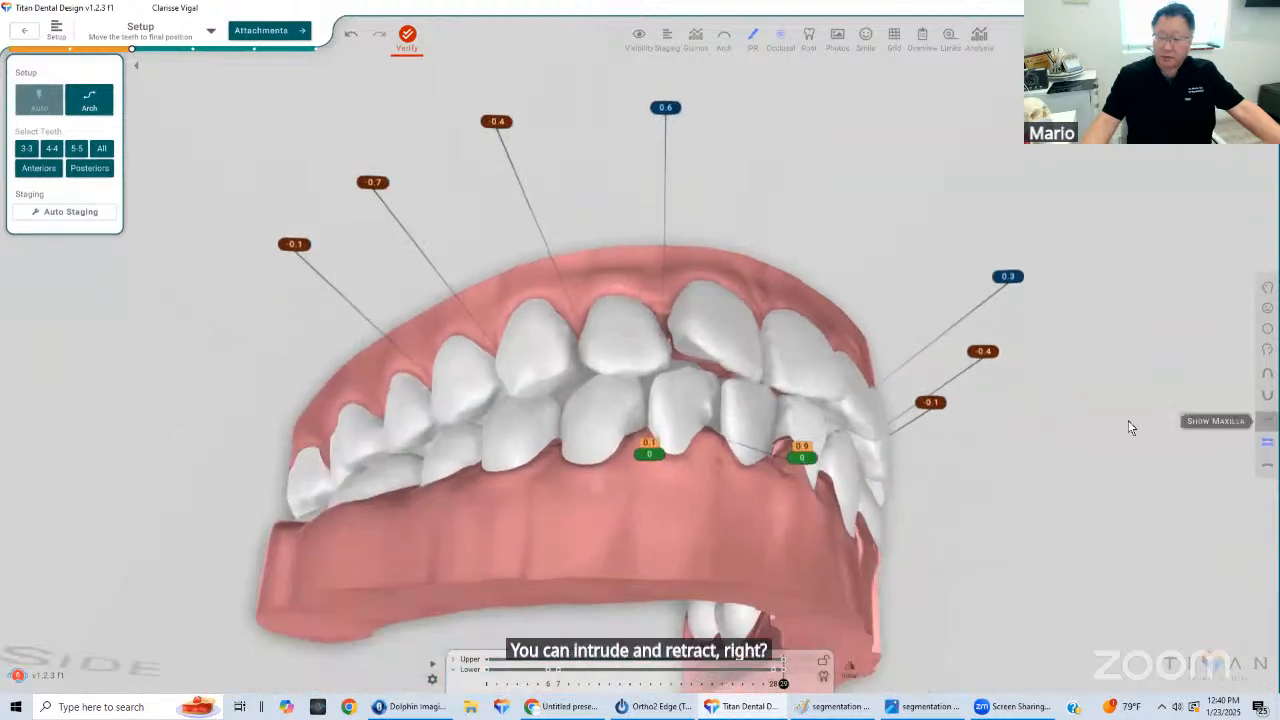
pyautogui.moveTo(617, 293); pyautogui.dragTo(614, 378)
pyautogui.click(636, 288)
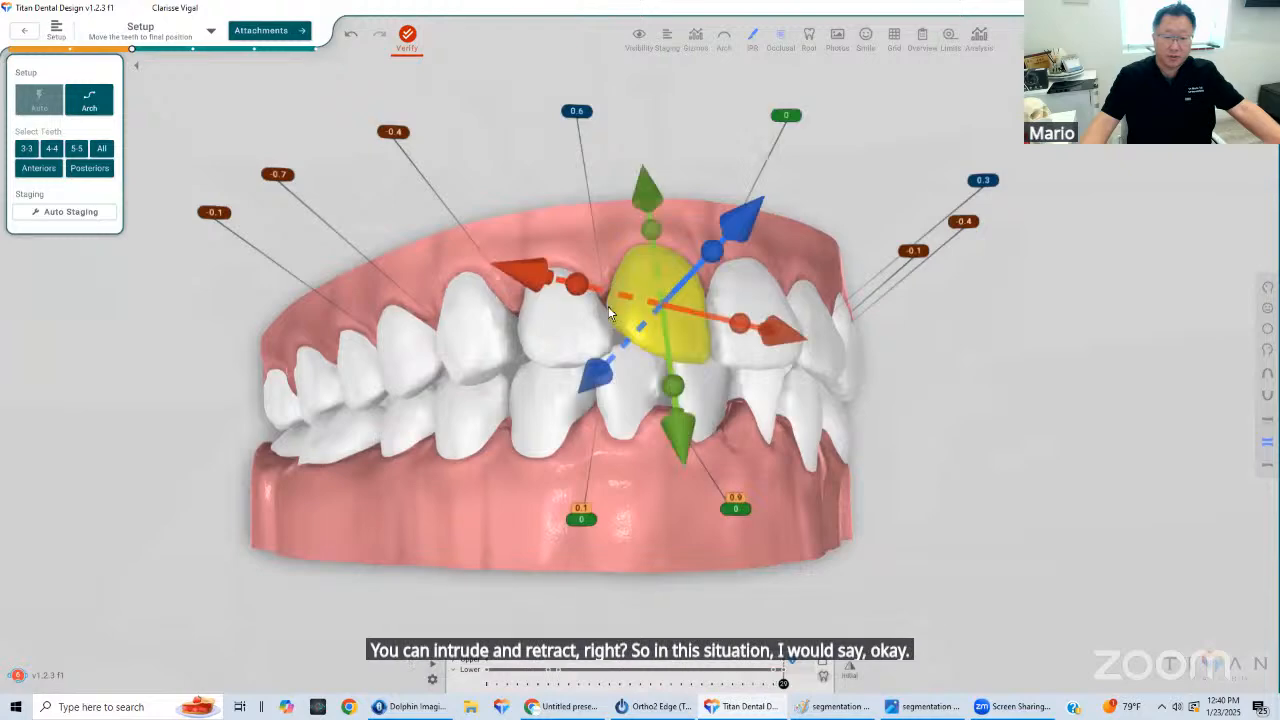
pyautogui.moveTo(520, 320); pyautogui.dragTo(745, 326)
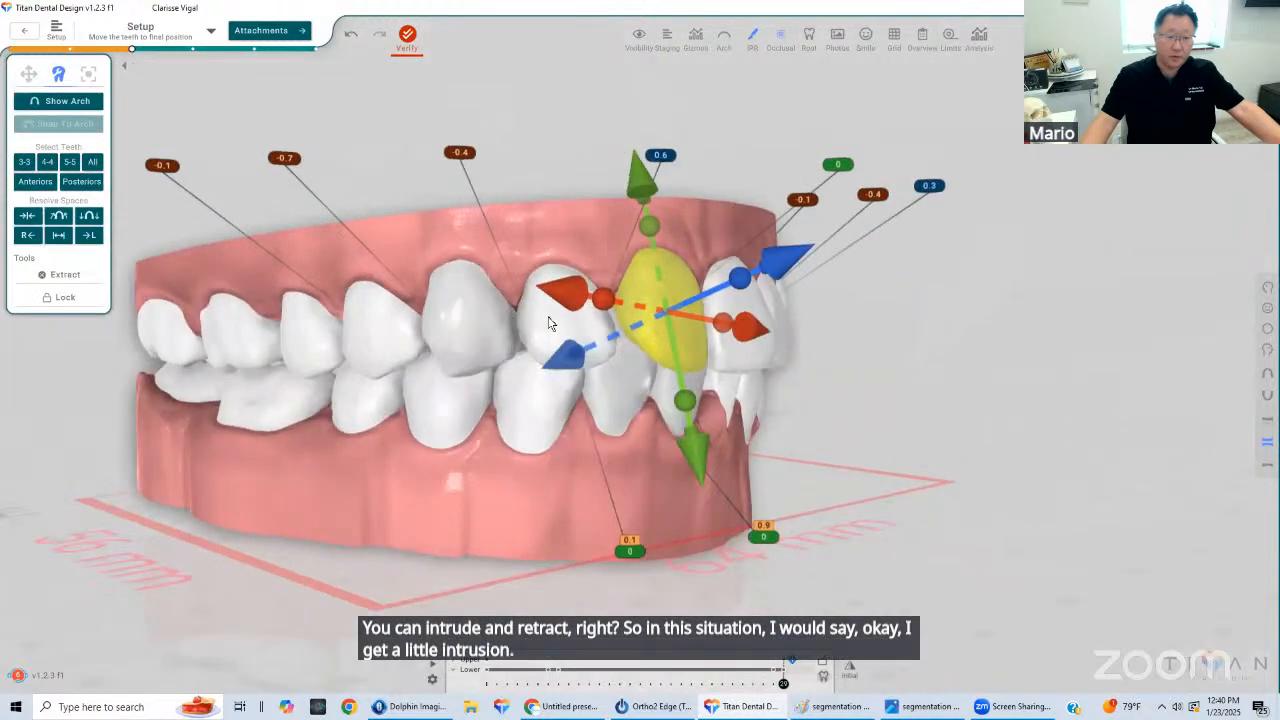
pyautogui.click(480, 320)
pyautogui.click(484, 190)
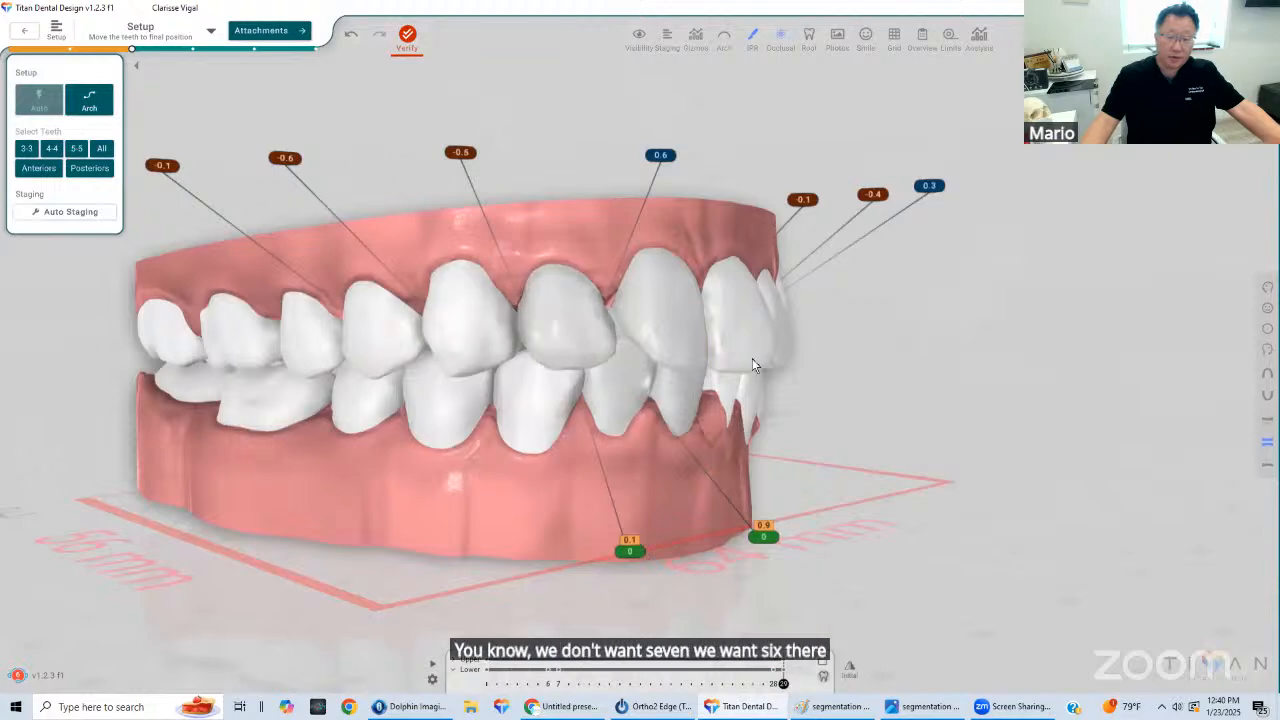
# Move the upper left canine back, to a 0.6 mm overlap with the first premolar and a 0.5 mm space beside the lateral incisor
pyautogui.moveTo(566, 318); pyautogui.dragTo(506, 217)
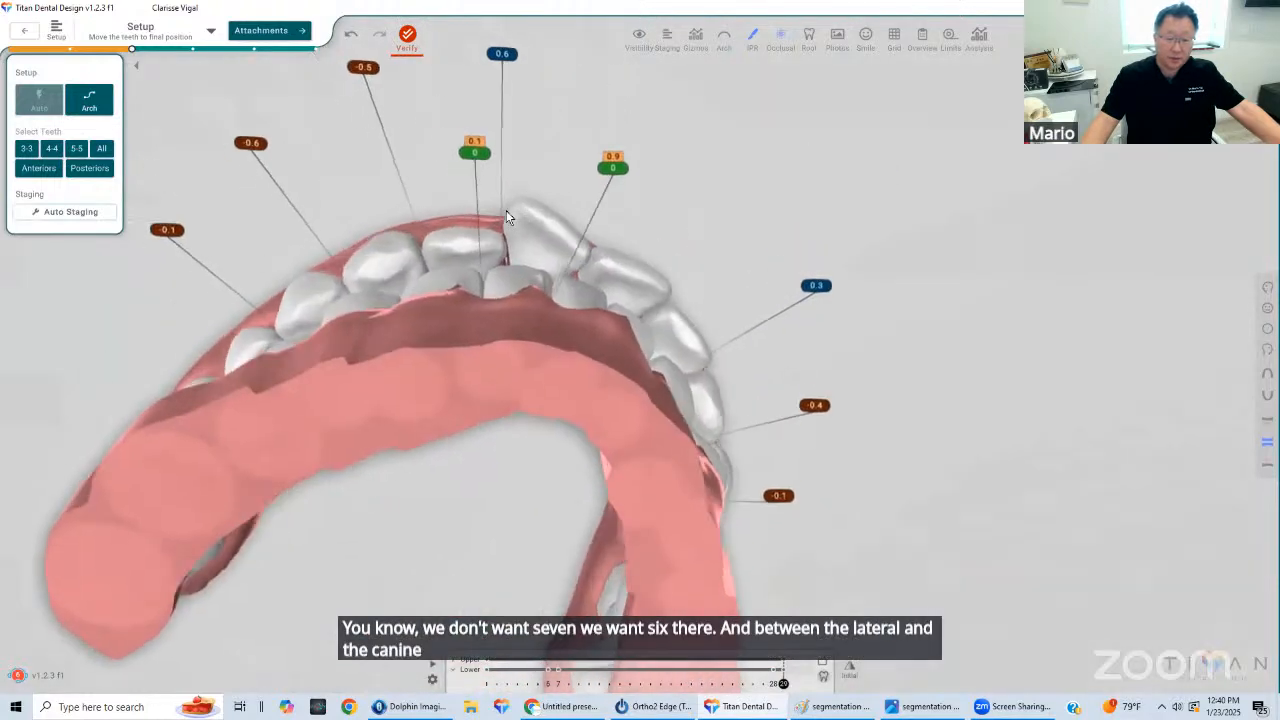
pyautogui.click(468, 248)
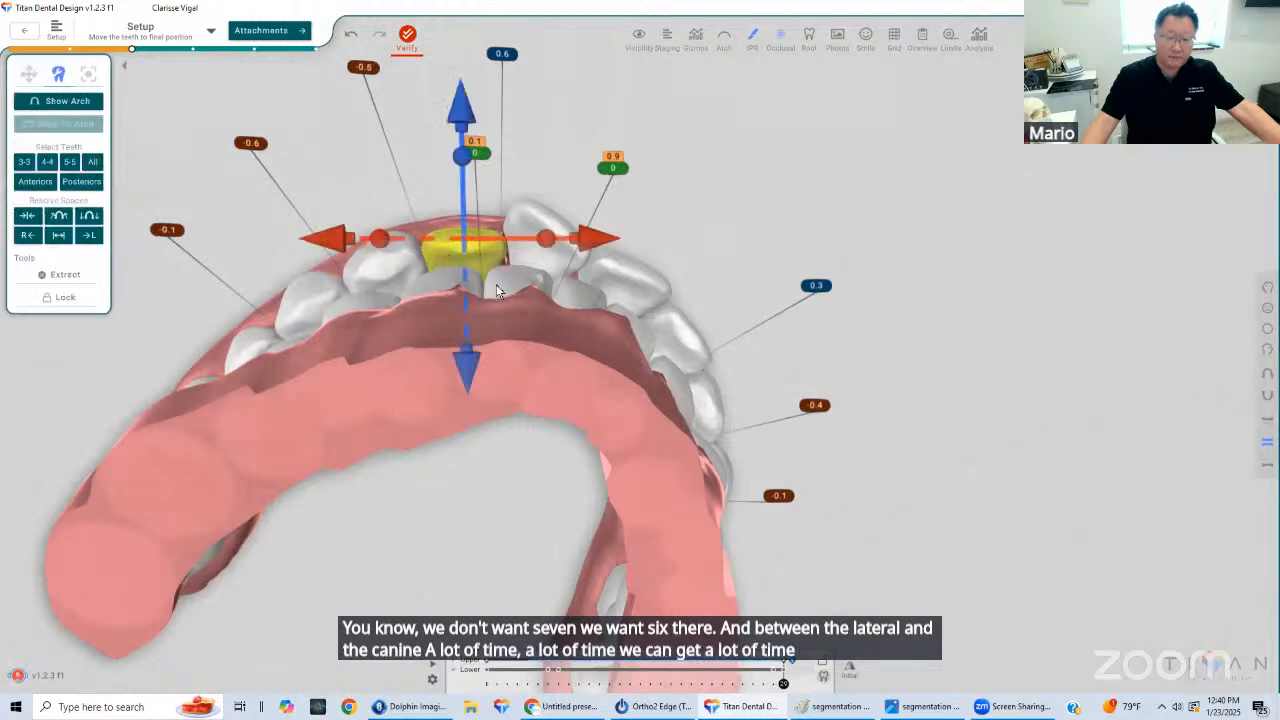
pyautogui.moveTo(568, 270); pyautogui.dragTo(666, 256)
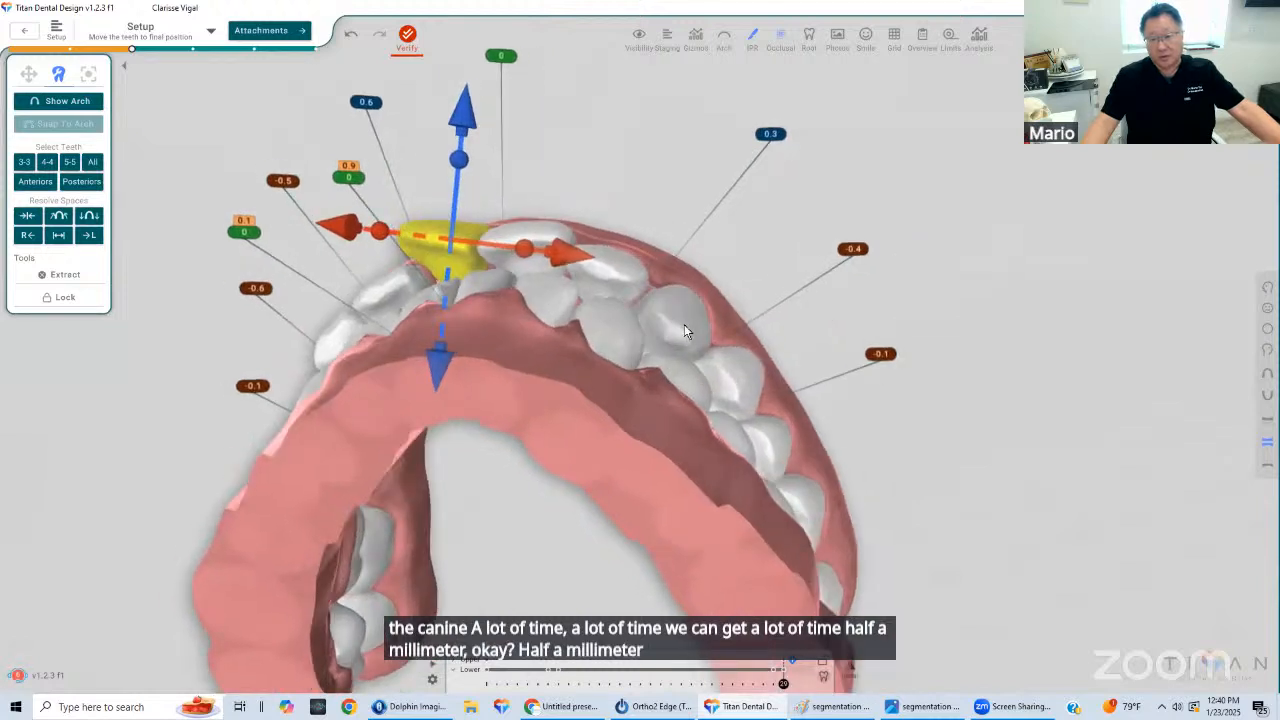
pyautogui.click(684, 324)
pyautogui.click(760, 418)
pyautogui.click(760, 418)
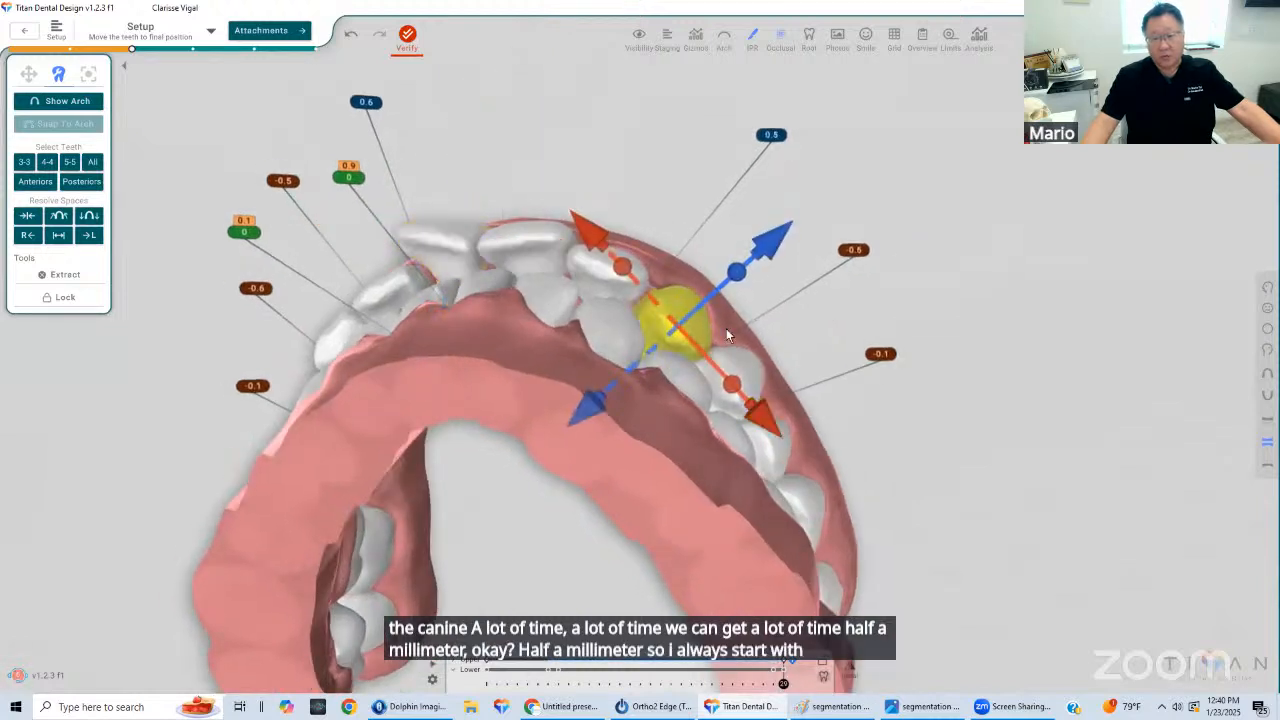
# Move the upper left lateral incisor back to contact the canine, opening a 0.5 mm space beside the central incisor
pyautogui.click(586, 278)
pyautogui.moveTo(616, 236); pyautogui.dragTo(560, 520)
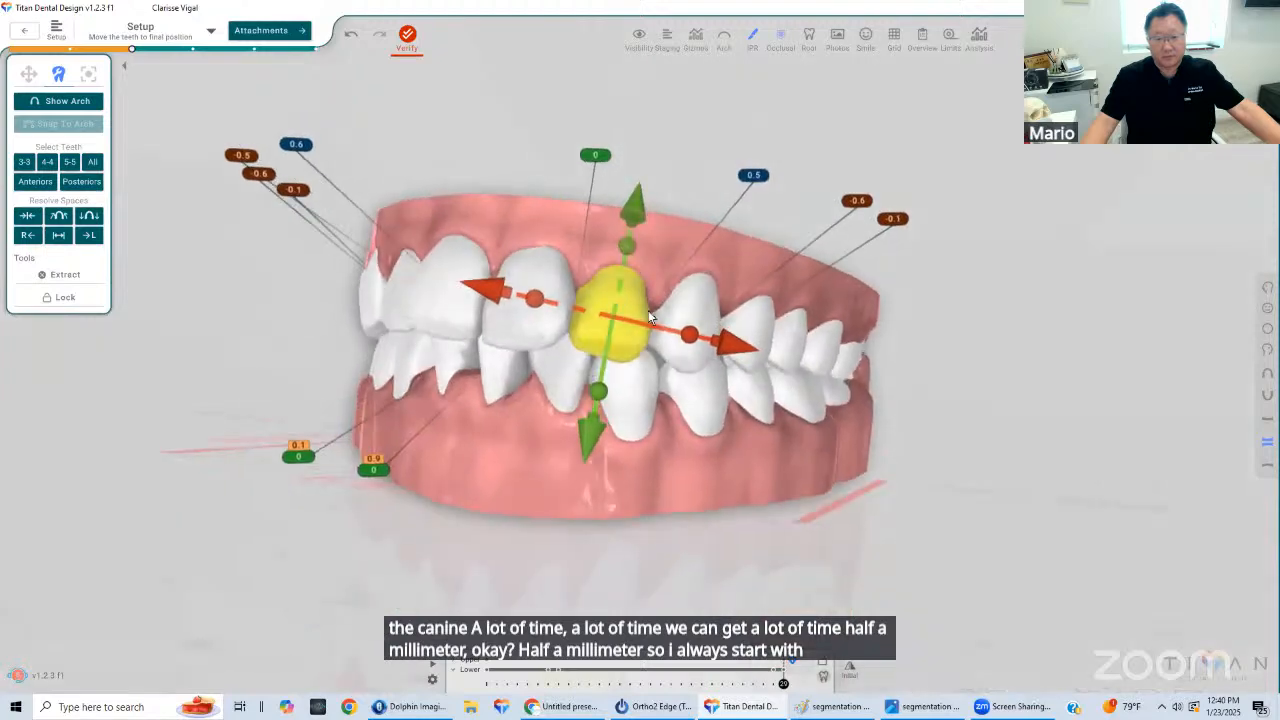
pyautogui.moveTo(513, 306); pyautogui.dragTo(450, 312)
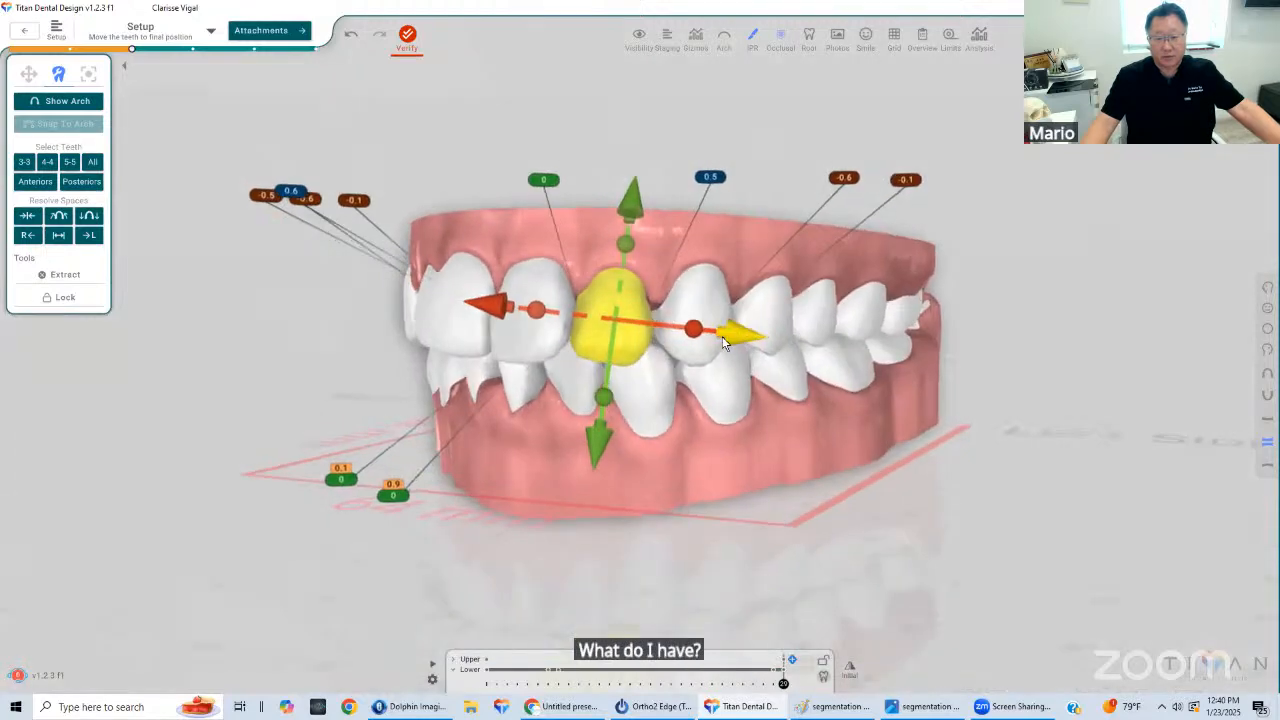
pyautogui.click(722, 336)
pyautogui.moveTo(600, 395); pyautogui.dragTo(614, 396)
pyautogui.click(636, 288)
pyautogui.click(636, 290)
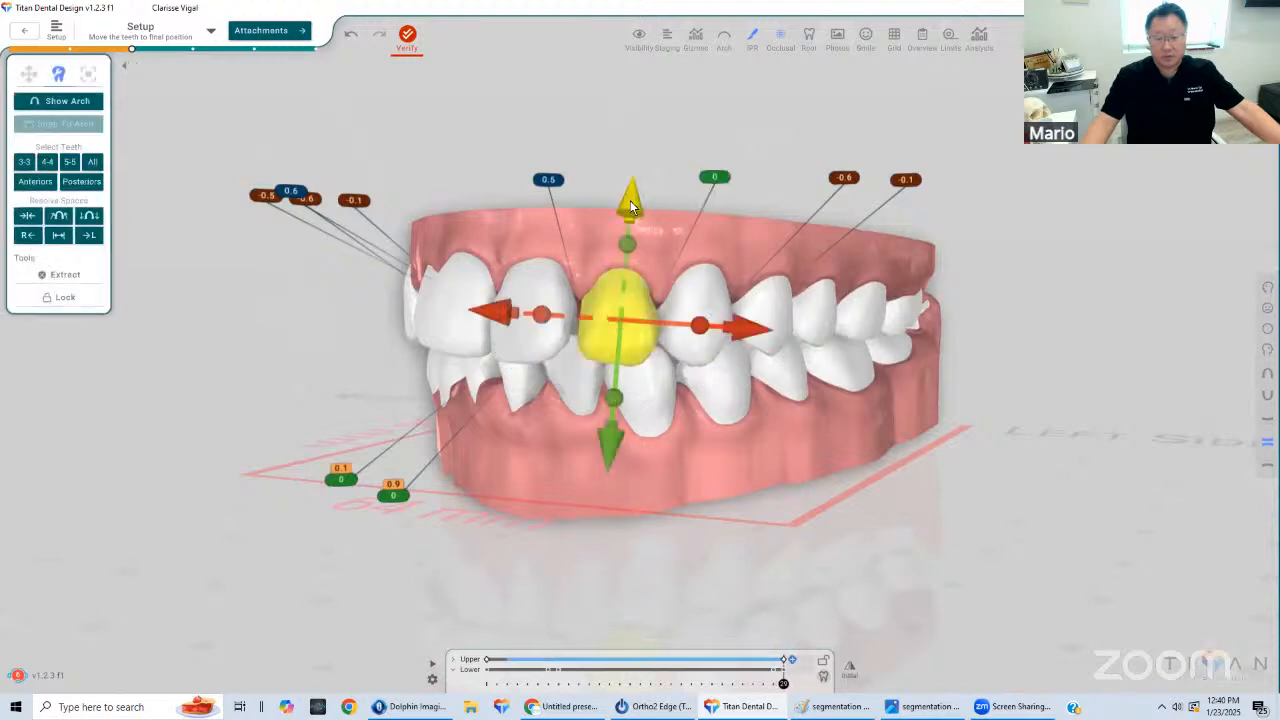
# Intrude and retract the upper left lateral incisor, to 0.6 mm of overlap with the canine and a 0.5 mm space at the central incisor
pyautogui.moveTo(630, 206); pyautogui.dragTo(630, 204)
pyautogui.moveTo(624, 147); pyautogui.dragTo(640, 296, button='right')
pyautogui.moveTo(562, 398); pyautogui.dragTo(574, 399)
pyautogui.click(720, 255)
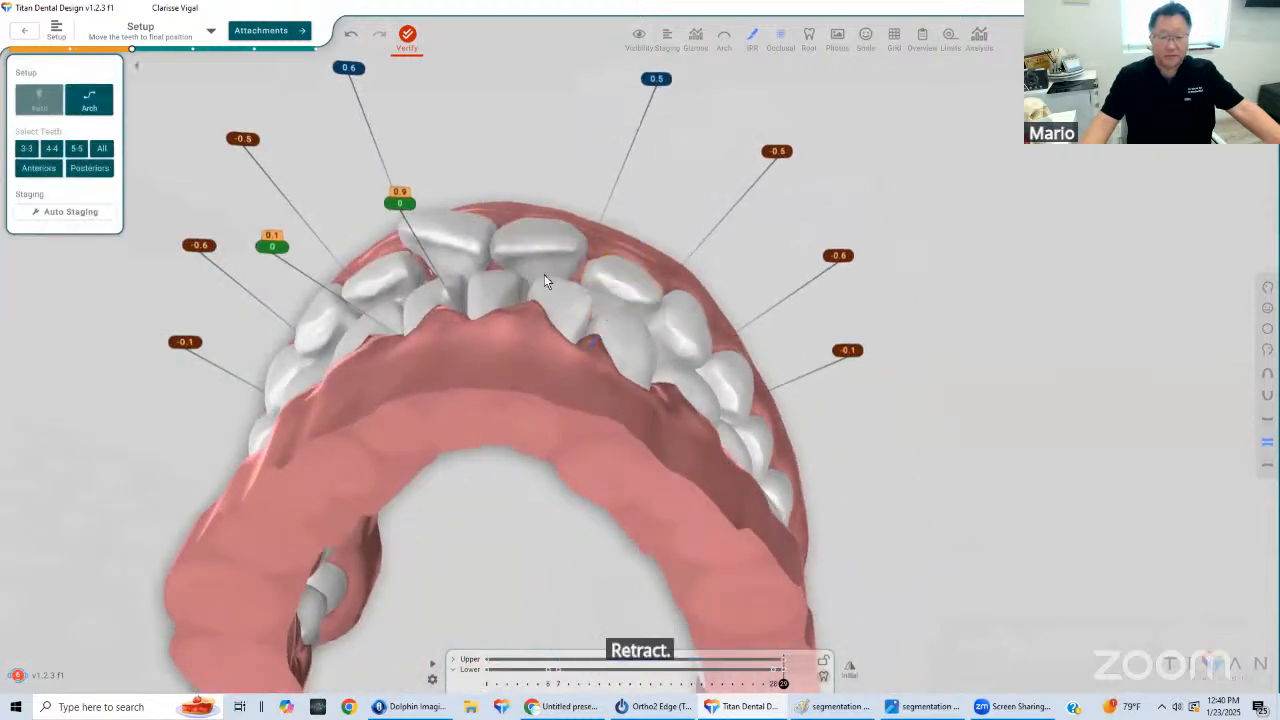
# Examine the upper central incisors and the spaces beside them from below the arch
pyautogui.click(546, 268)
pyautogui.click(632, 236)
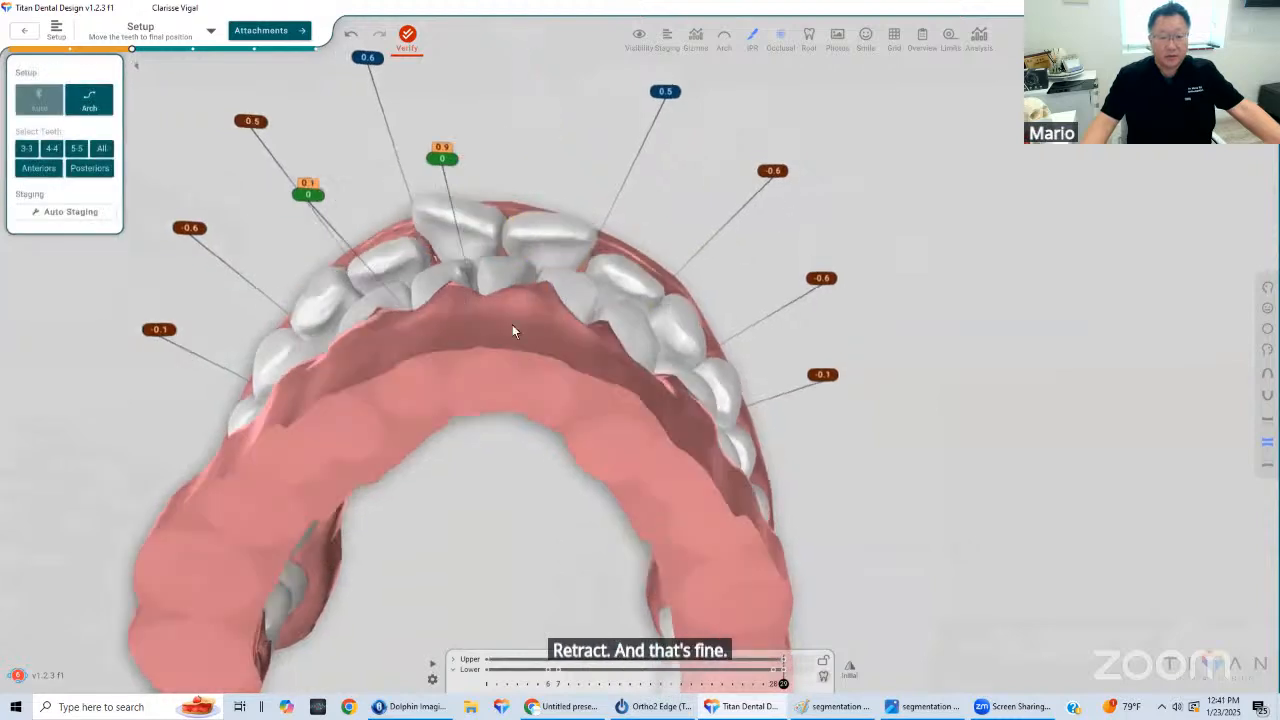
pyautogui.moveTo(512, 324); pyautogui.dragTo(598, 224, button='right')
pyautogui.click(554, 242)
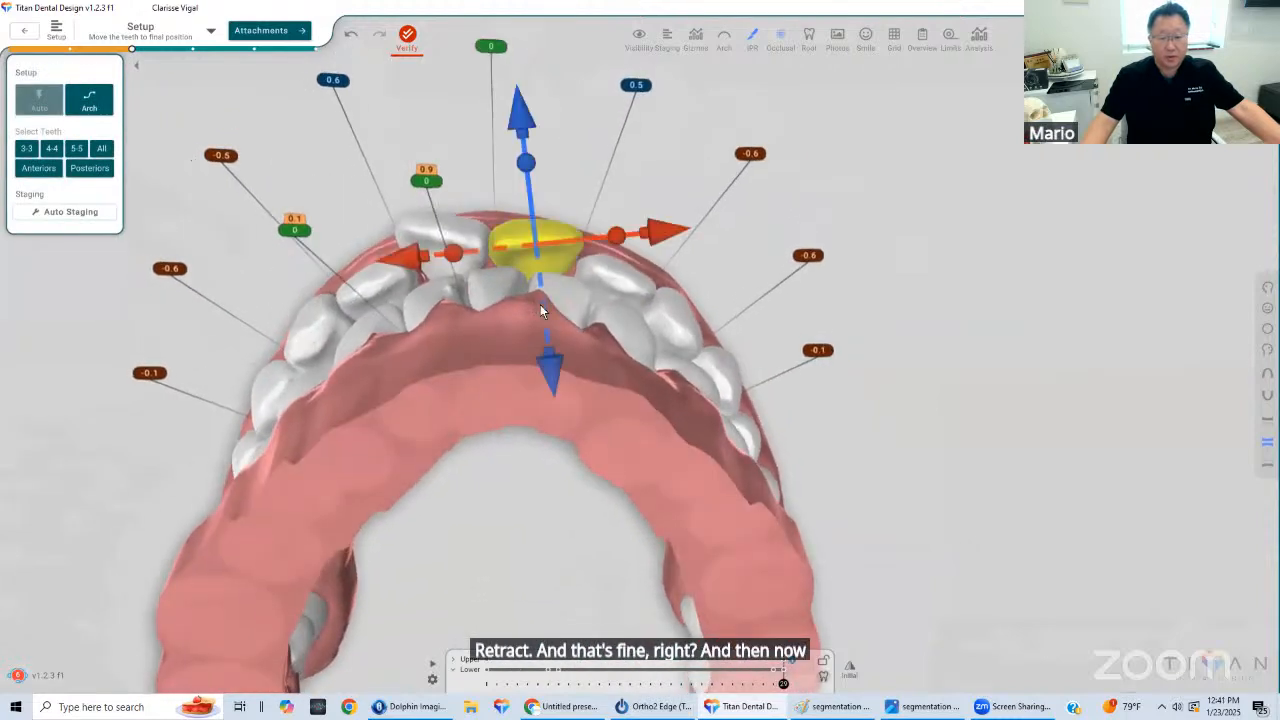
pyautogui.click(696, 252)
pyautogui.click(560, 244)
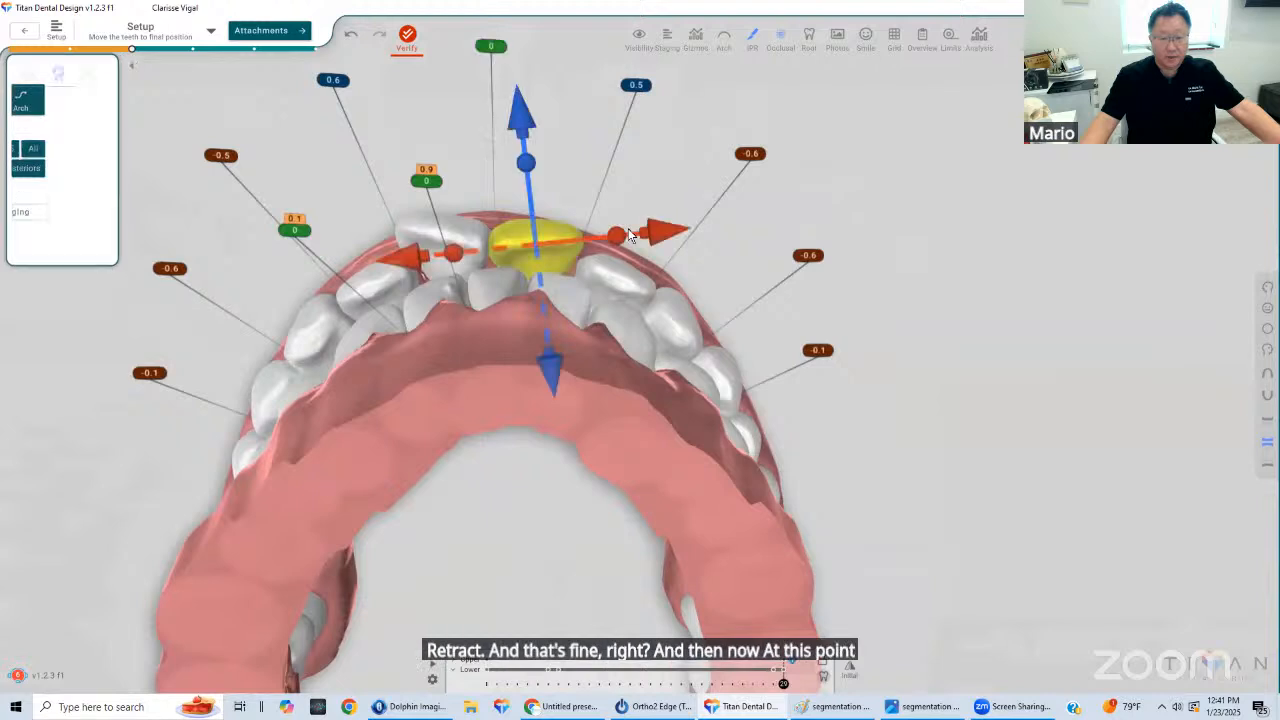
pyautogui.click(716, 212)
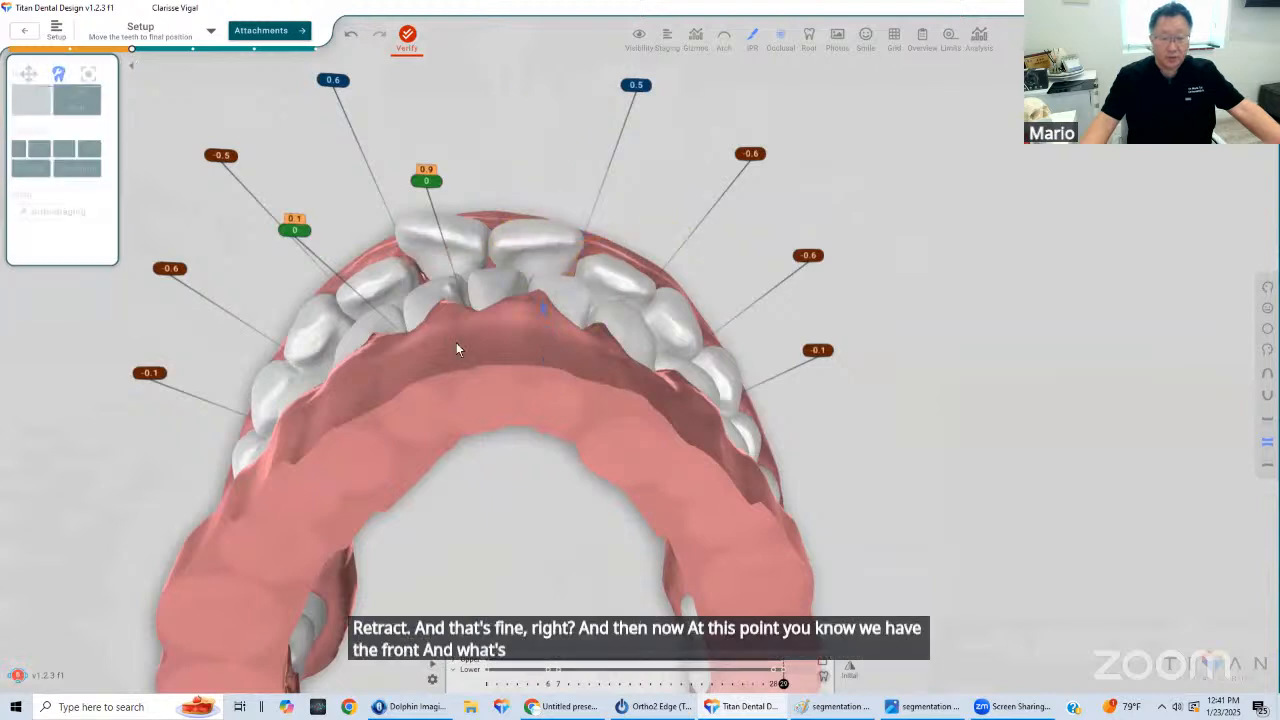
# Rotate the upper left central incisor so its outer edge turns inward and closes the space to the lateral incisor
pyautogui.click(532, 250)
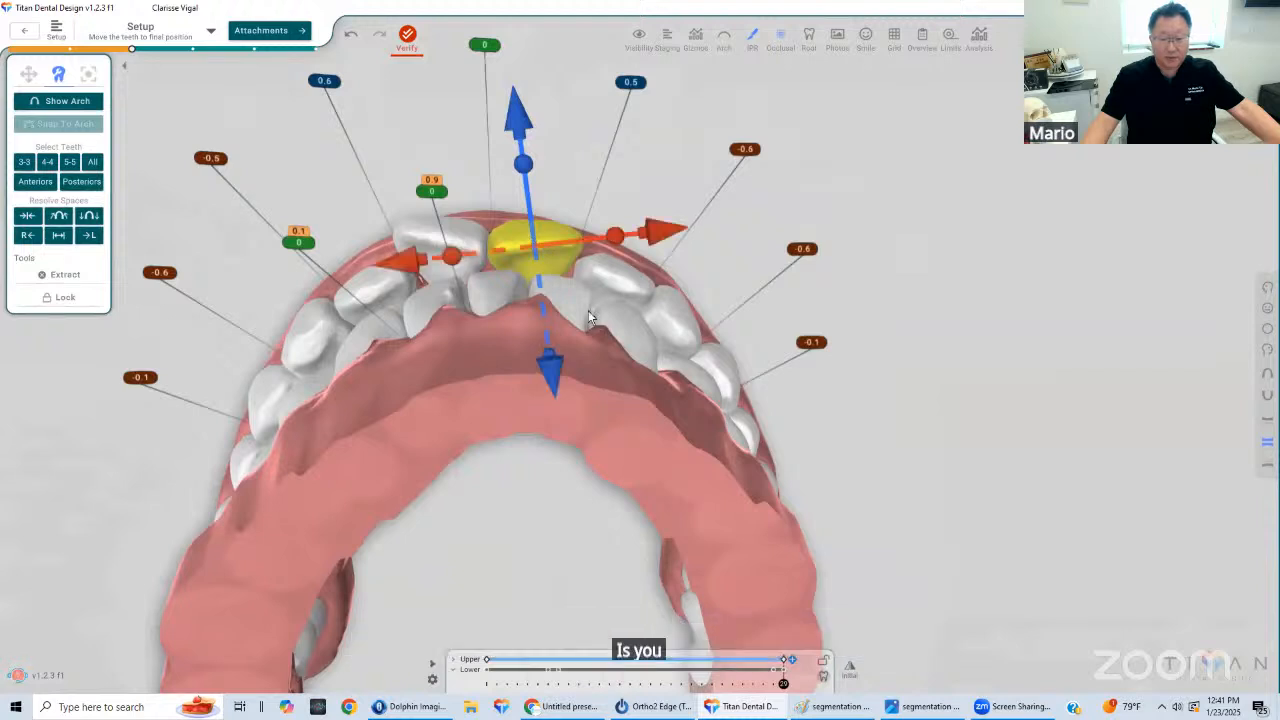
pyautogui.moveTo(616, 243); pyautogui.dragTo(618, 264)
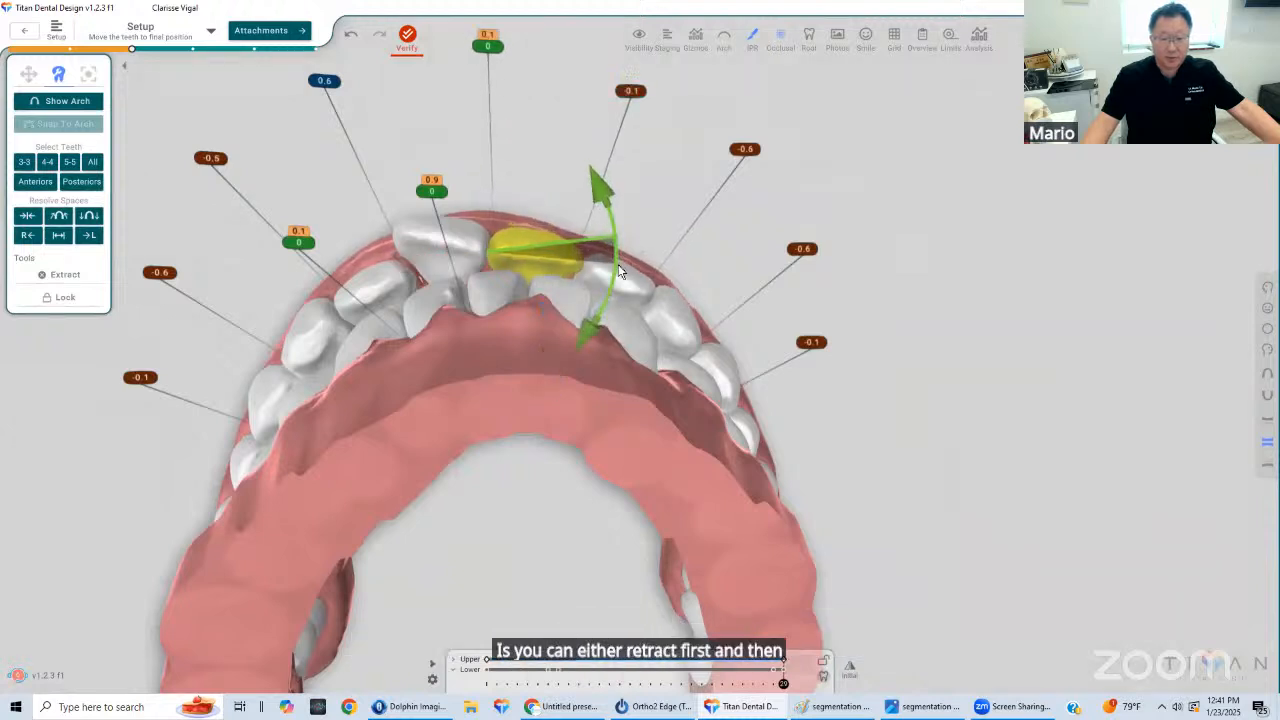
pyautogui.click(734, 254)
# Rotate the upper right central incisor into the arch, with 0.9 mm of overlap at the lateral incisor and 0.6 mm between the central incisors
pyautogui.click(432, 246)
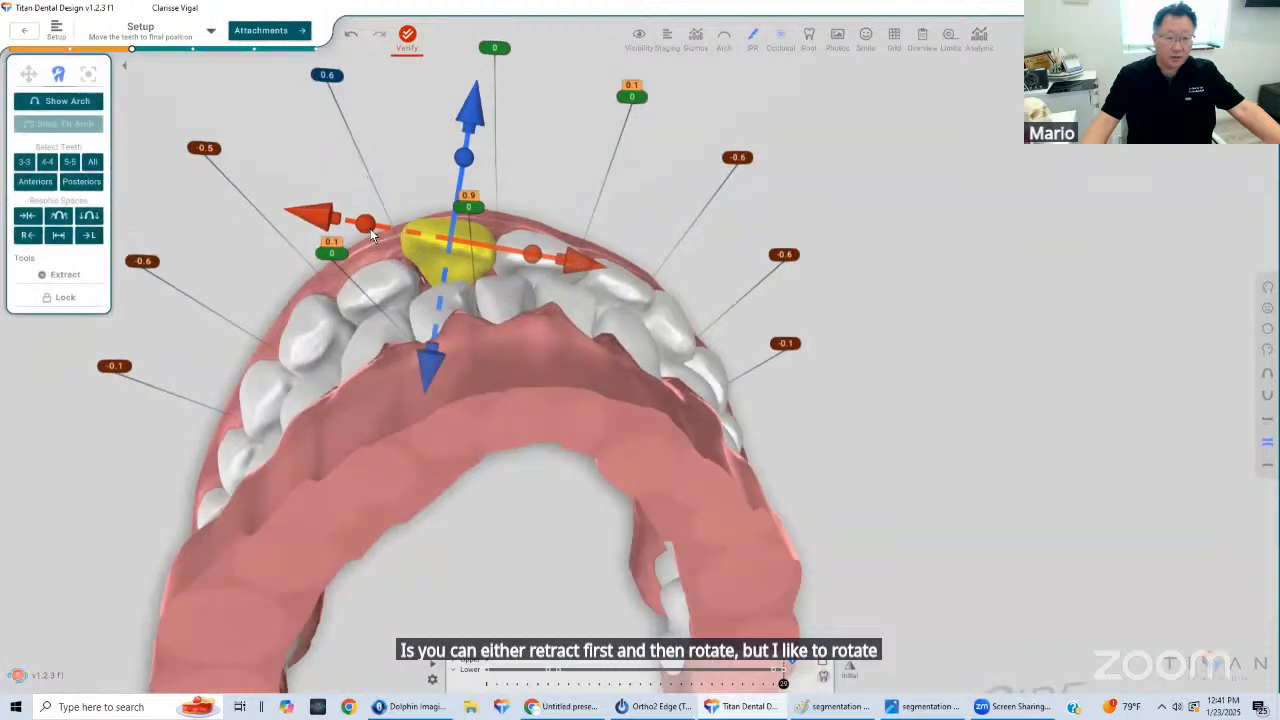
pyautogui.moveTo(368, 232); pyautogui.dragTo(386, 284)
pyautogui.moveTo(584, 394); pyautogui.dragTo(558, 440)
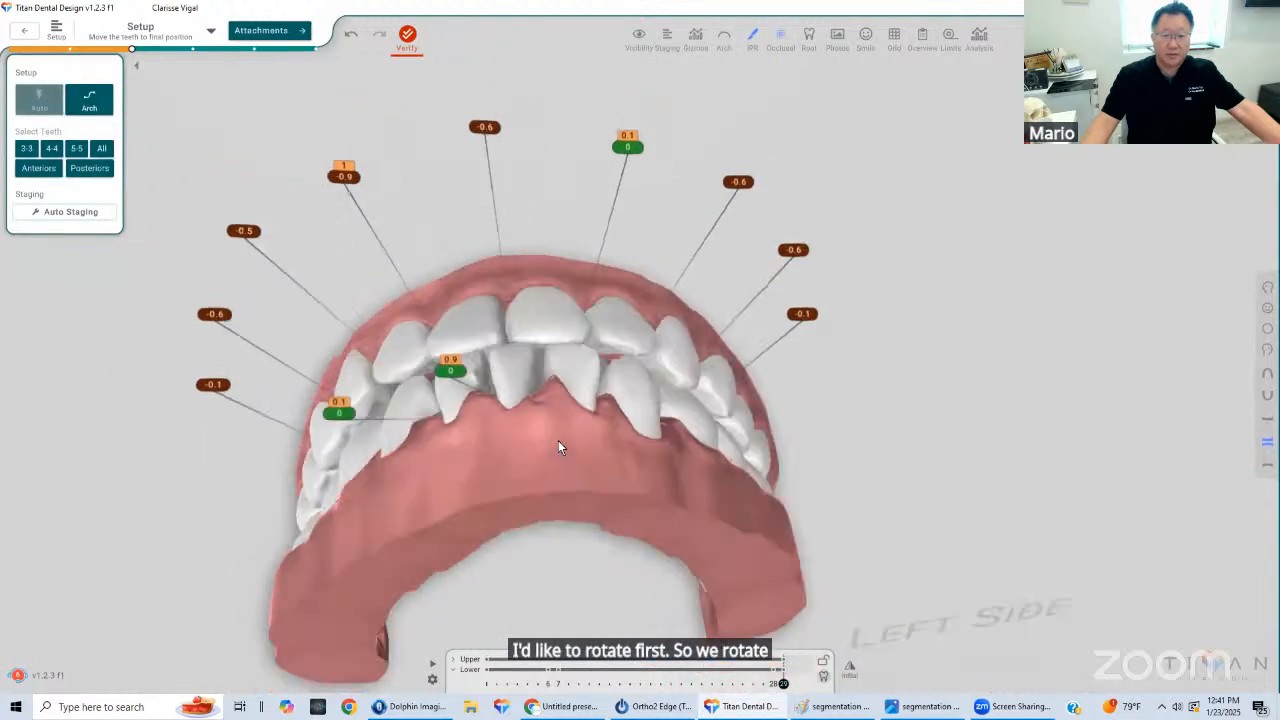
# Adjust the torque of the upper left lateral incisor while viewing the arches from the right side
pyautogui.click(624, 328)
pyautogui.moveTo(628, 256); pyautogui.dragTo(674, 296, button='right')
pyautogui.click(668, 287)
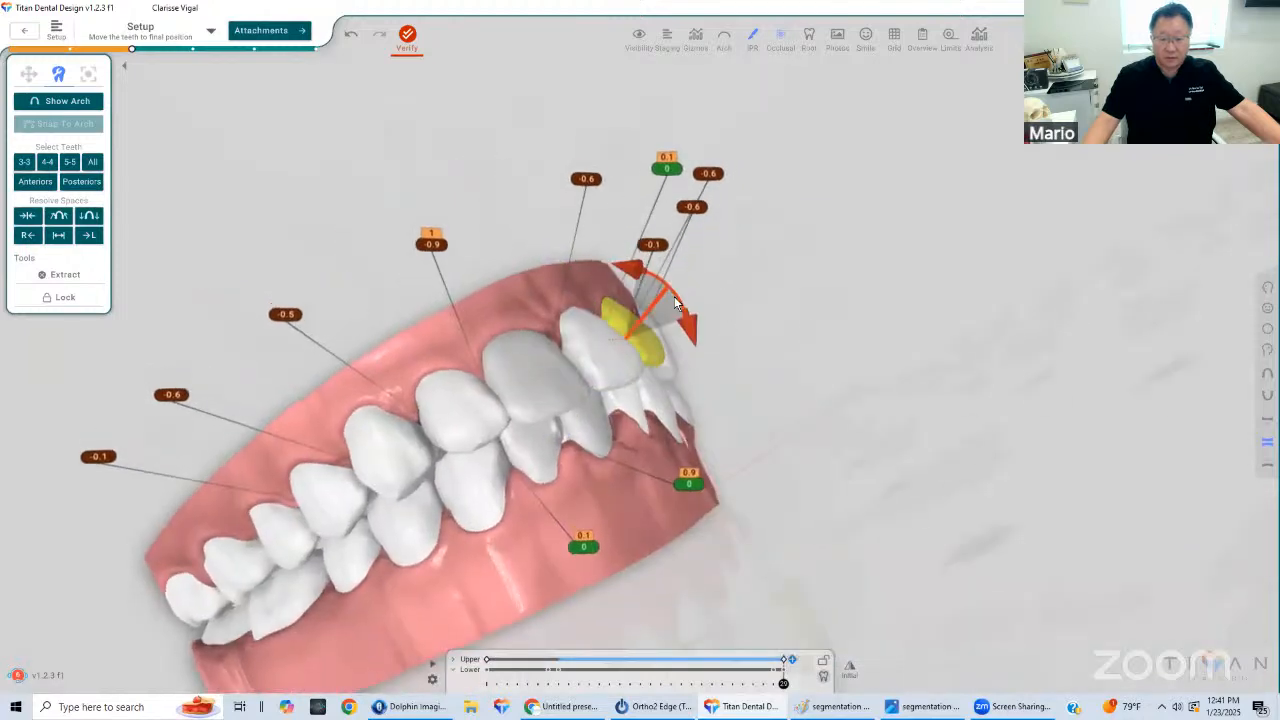
pyautogui.click(750, 390)
# Move the upper left central incisor away from the midline until it overlaps each neighbouring tooth by 0.3 mm
pyautogui.moveTo(632, 424); pyautogui.dragTo(670, 320, button='right')
pyautogui.click(585, 270)
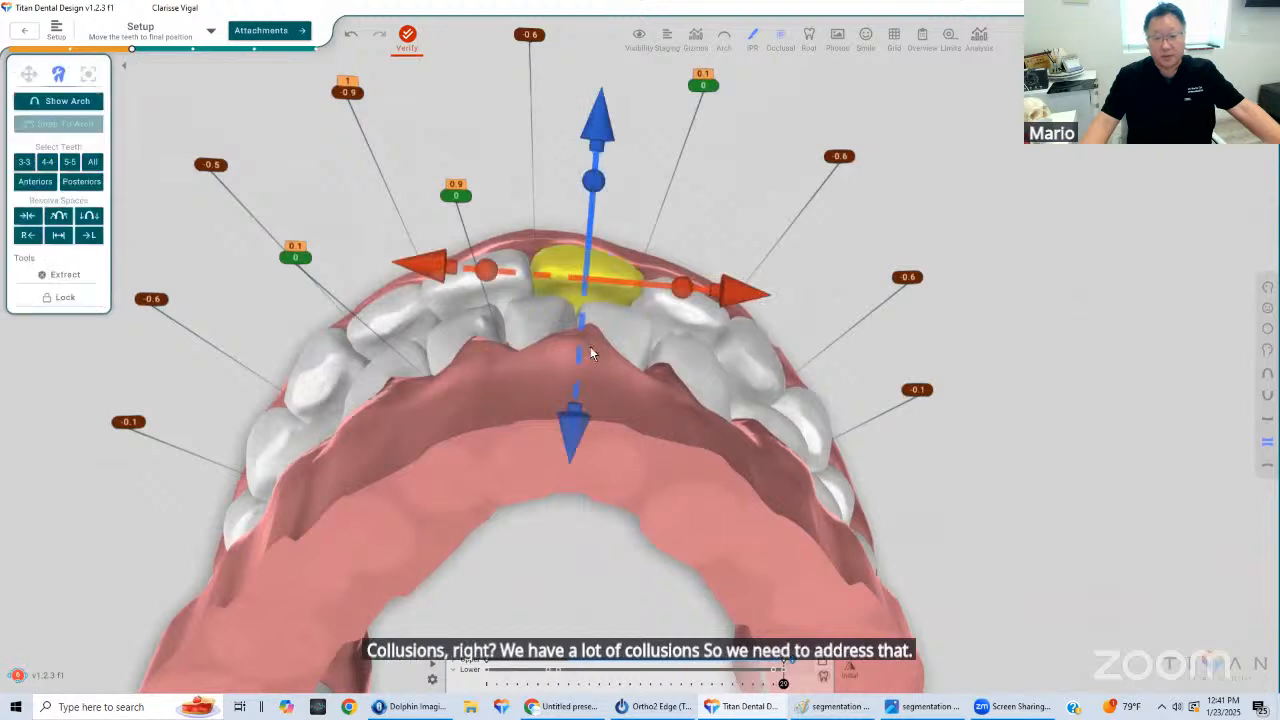
pyautogui.click(736, 281)
pyautogui.click(736, 281)
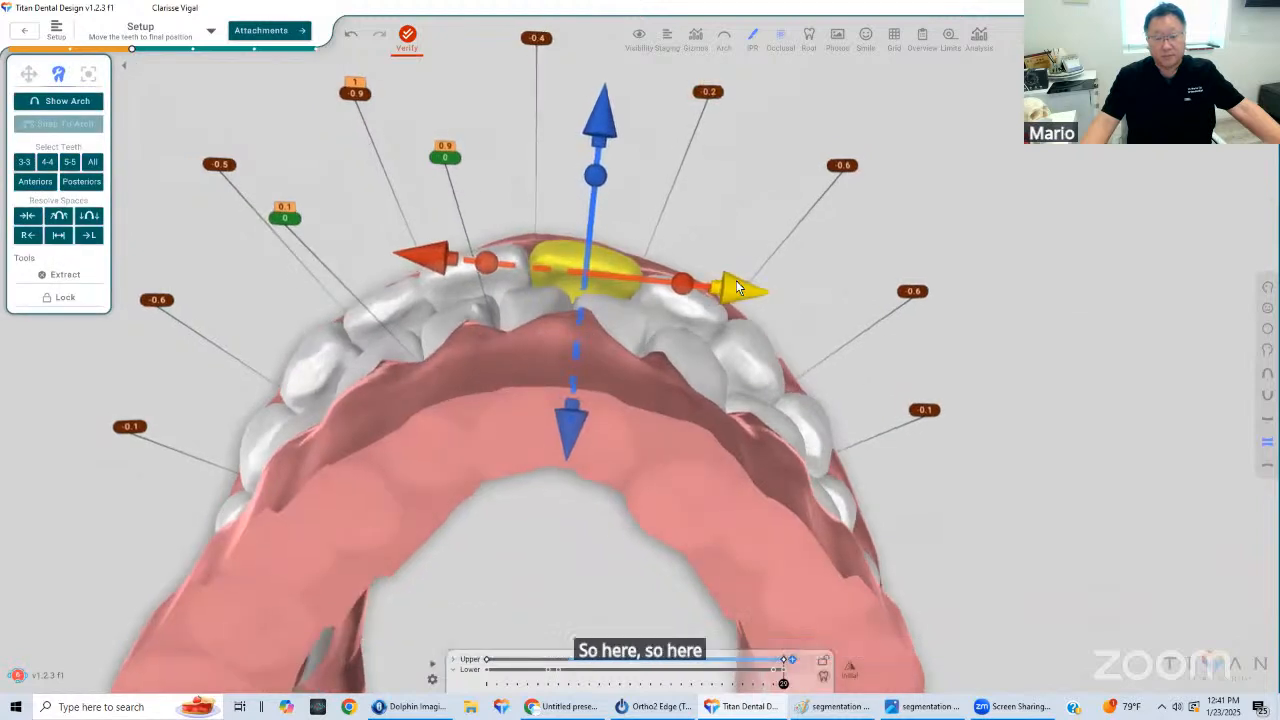
pyautogui.click(729, 287)
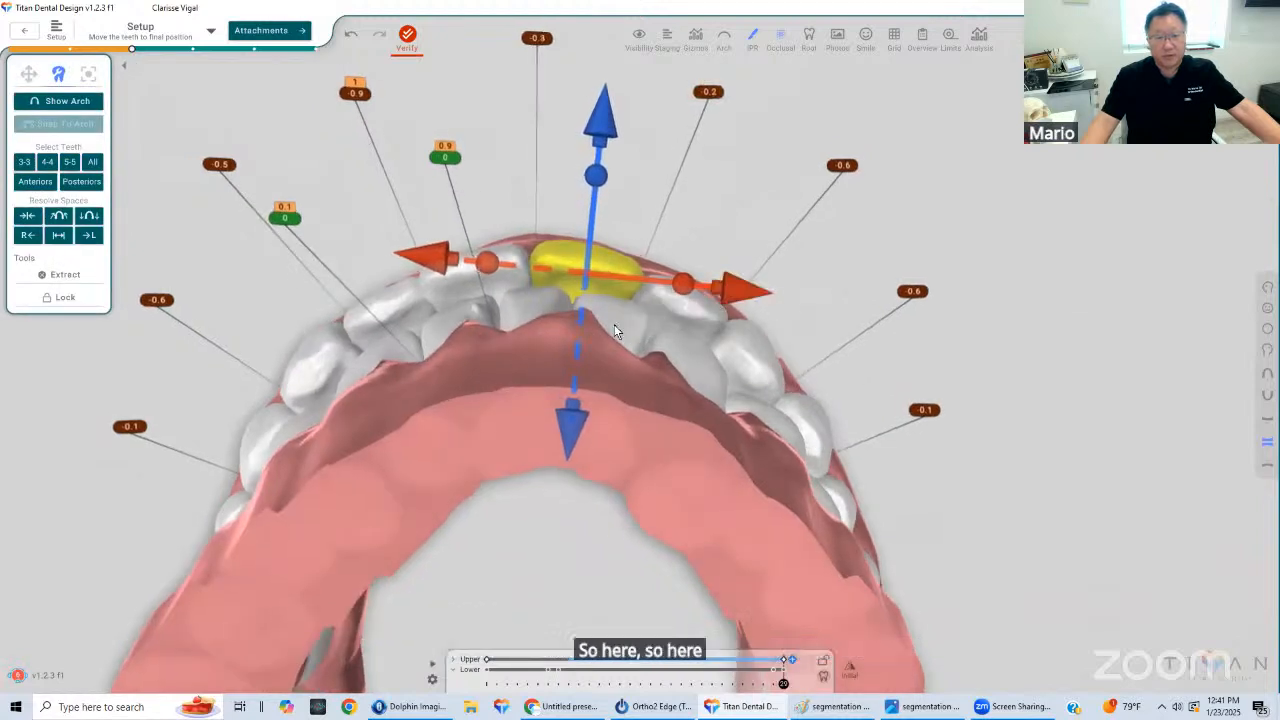
pyautogui.click(614, 324)
pyautogui.click(578, 346)
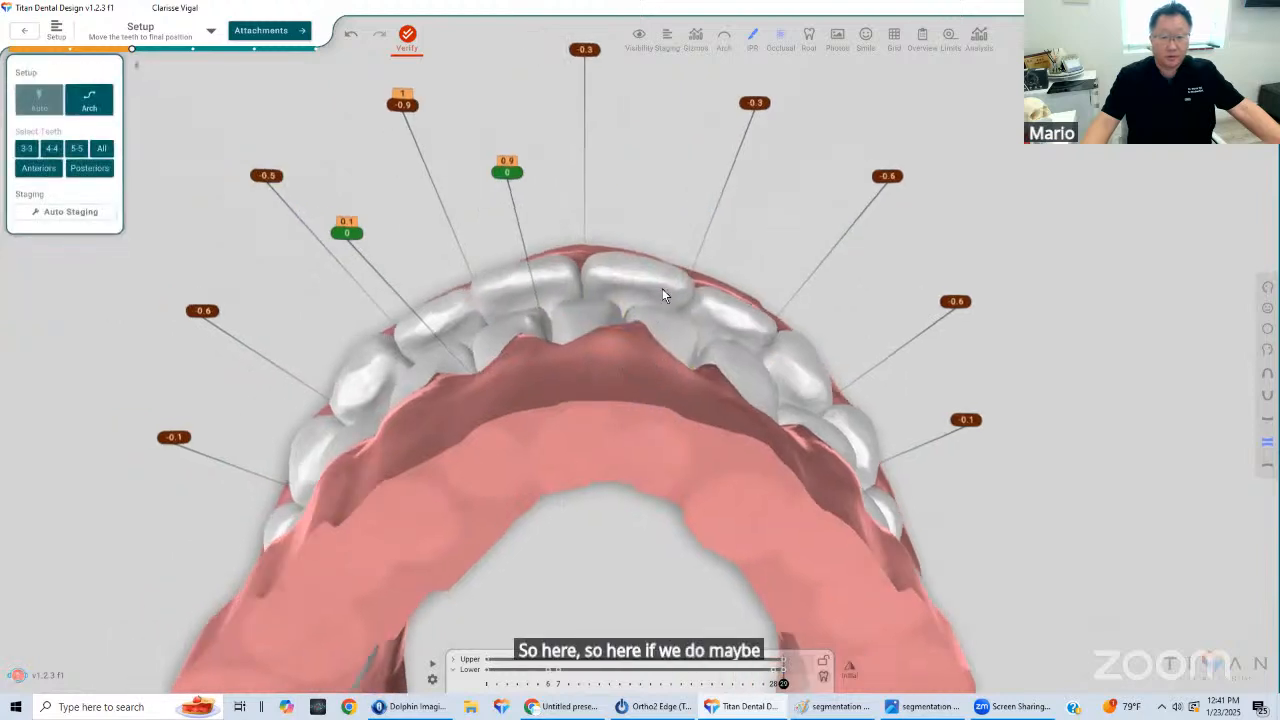
# Rotate both upper central incisors slightly to round off the front of the arch
pyautogui.click(569, 371)
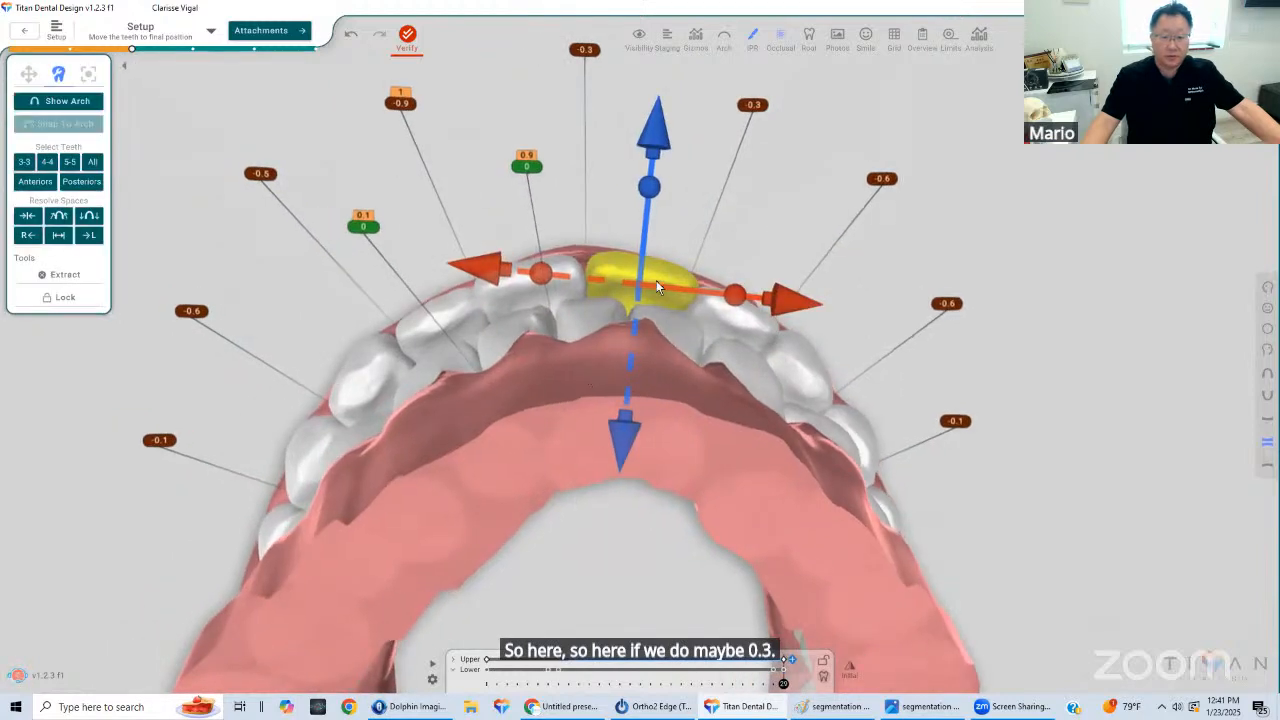
pyautogui.moveTo(650, 190); pyautogui.dragTo(598, 312)
pyautogui.click(510, 260)
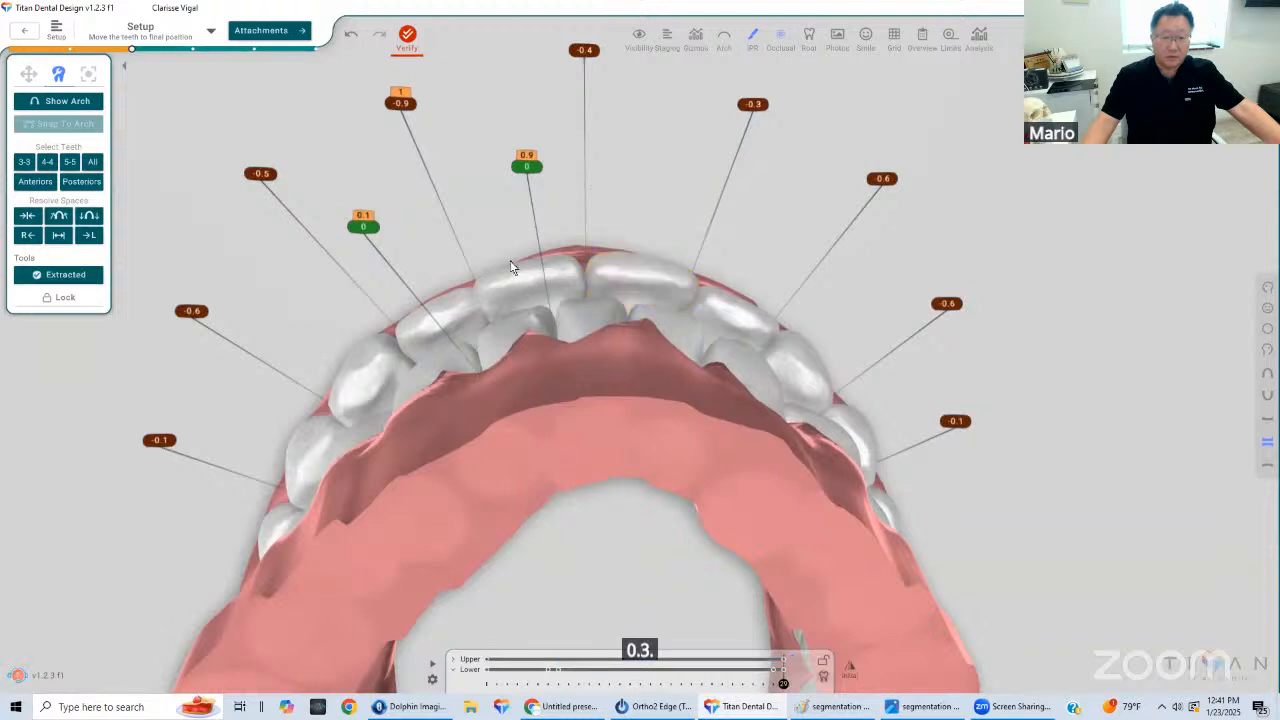
pyautogui.moveTo(508, 192); pyautogui.dragTo(696, 372)
# Shift the upper right lateral incisor slightly outward to follow the curve of the arch
pyautogui.click(446, 314)
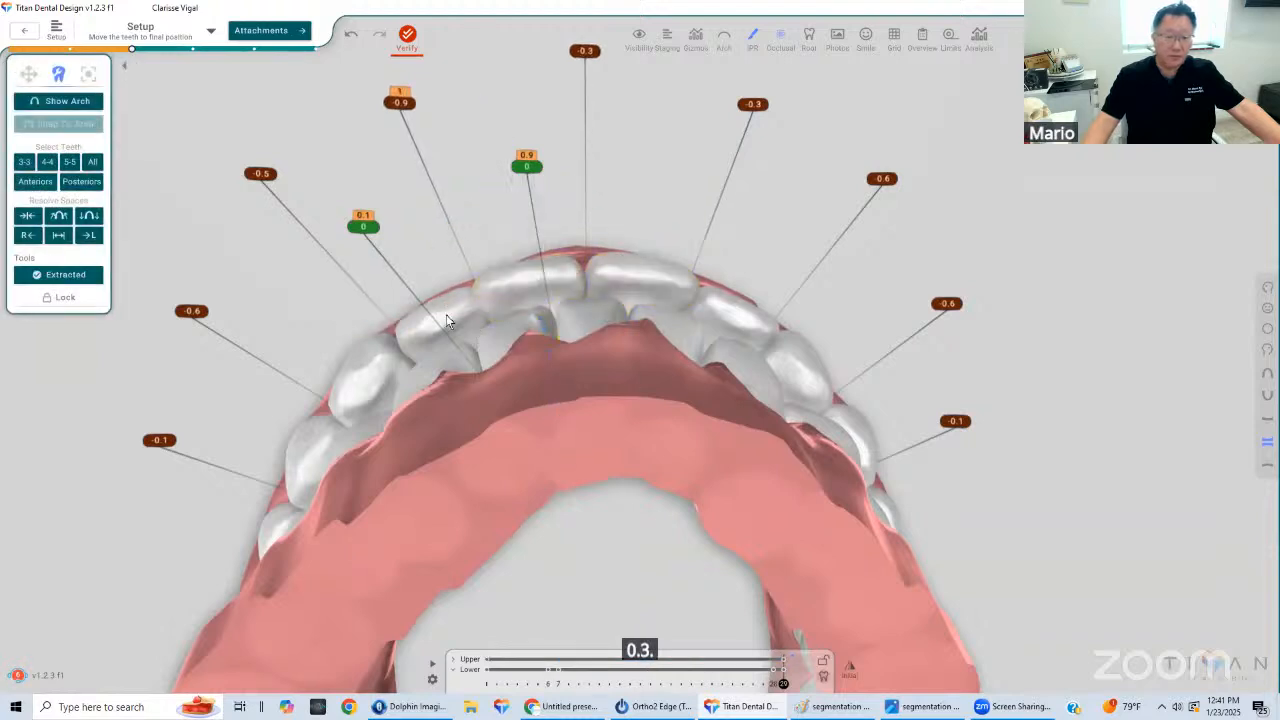
pyautogui.click(372, 170)
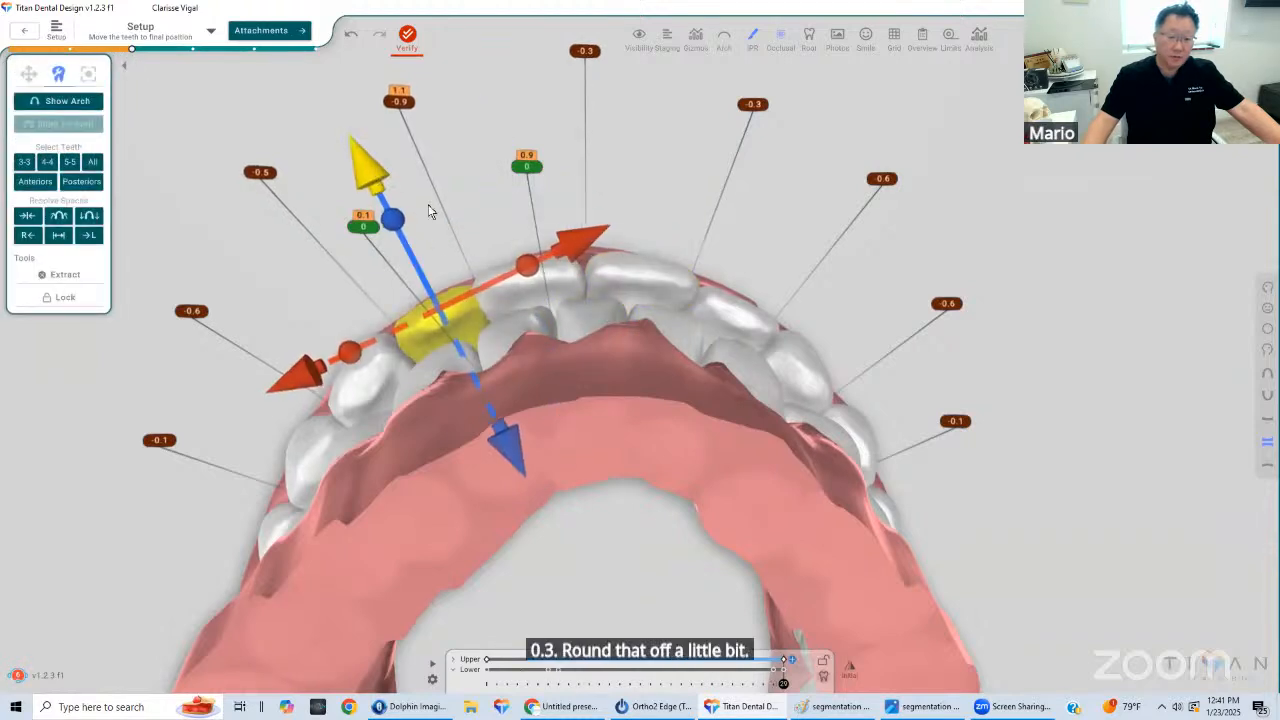
pyautogui.moveTo(480, 222); pyautogui.dragTo(488, 224, button='right')
pyautogui.moveTo(497, 440); pyautogui.dragTo(494, 440)
pyautogui.moveTo(680, 268); pyautogui.dragTo(602, 332, button='right')
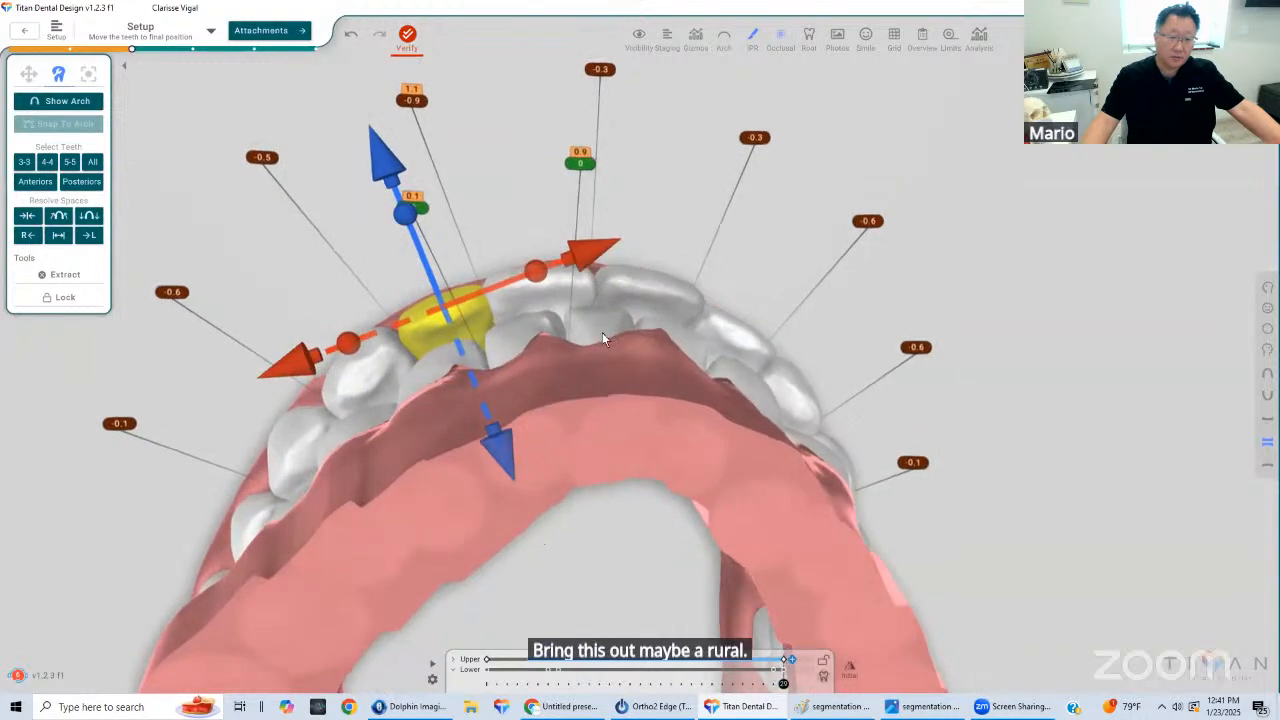
# Adjust the tip of the upper right central incisor slightly in the front view
pyautogui.click(630, 304)
pyautogui.moveTo(688, 382); pyautogui.dragTo(743, 360, button='right')
pyautogui.click(690, 471)
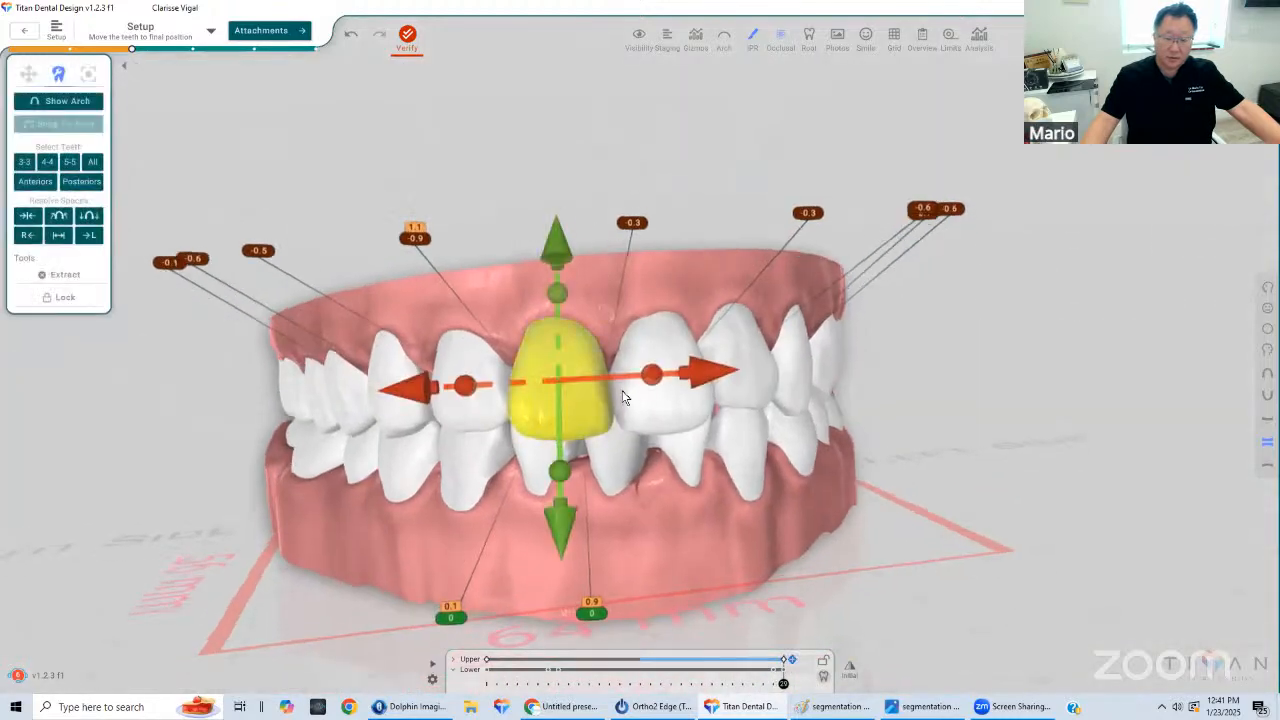
pyautogui.click(558, 470)
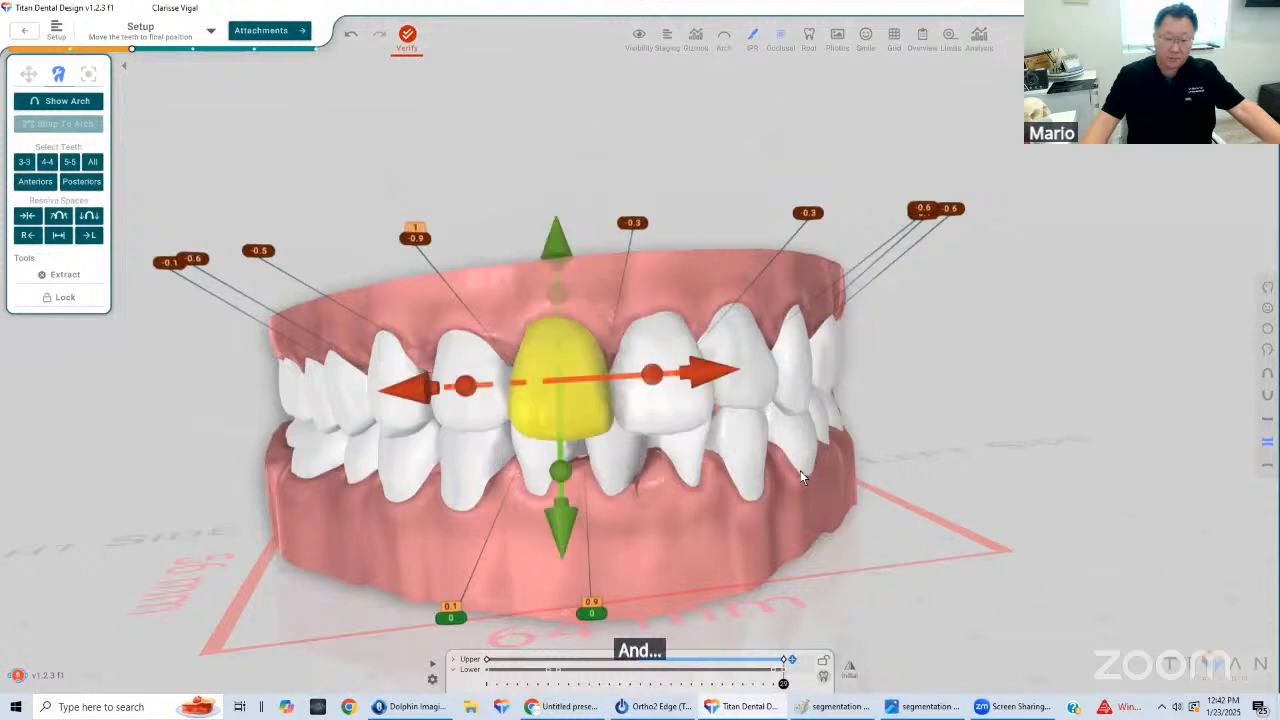
pyautogui.moveTo(800, 471); pyautogui.dragTo(803, 471, button='right')
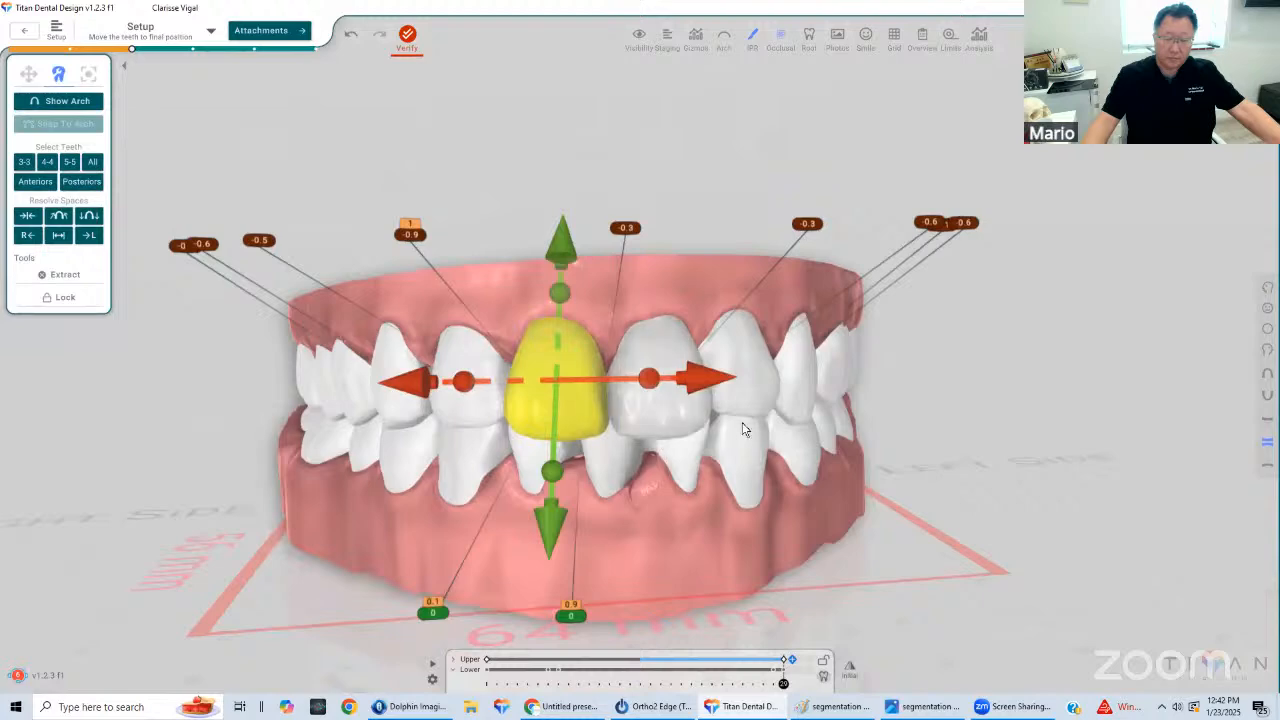
pyautogui.moveTo(743, 428); pyautogui.dragTo(598, 356, button='right')
# Intrude the upper left and right central incisors slightly
pyautogui.click(832, 382)
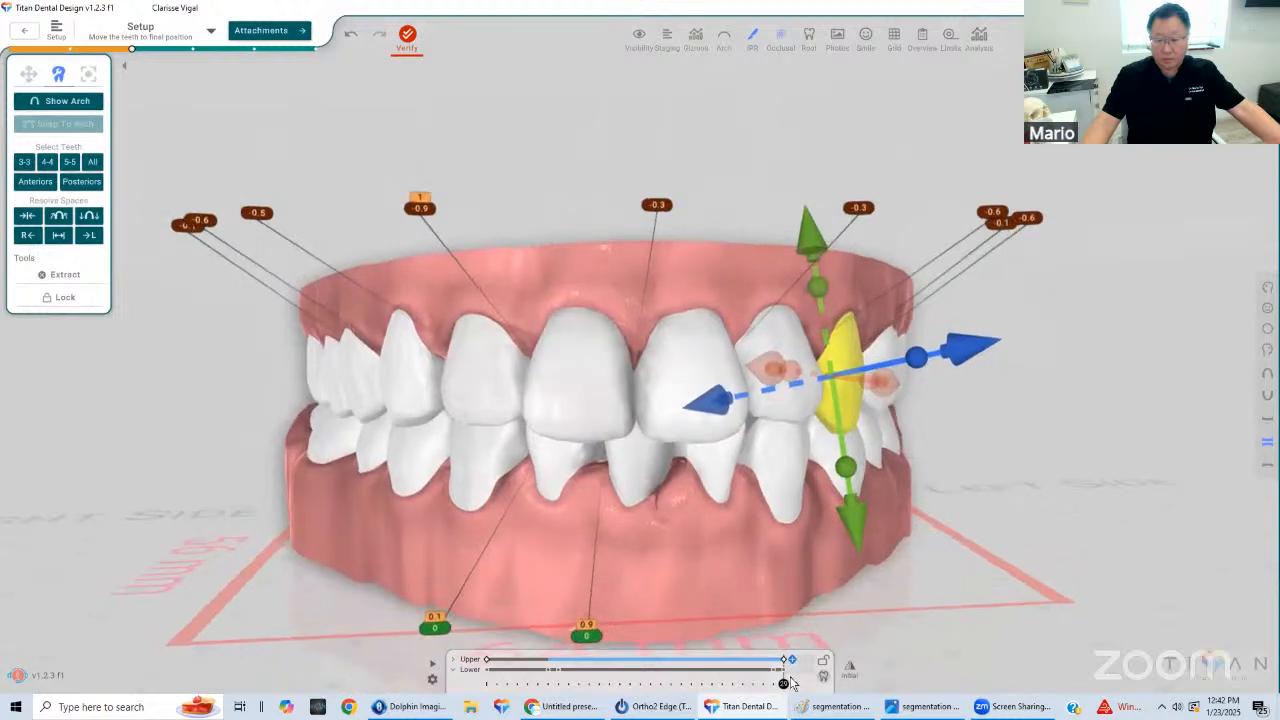
pyautogui.moveTo(784, 683); pyautogui.dragTo(1008, 576)
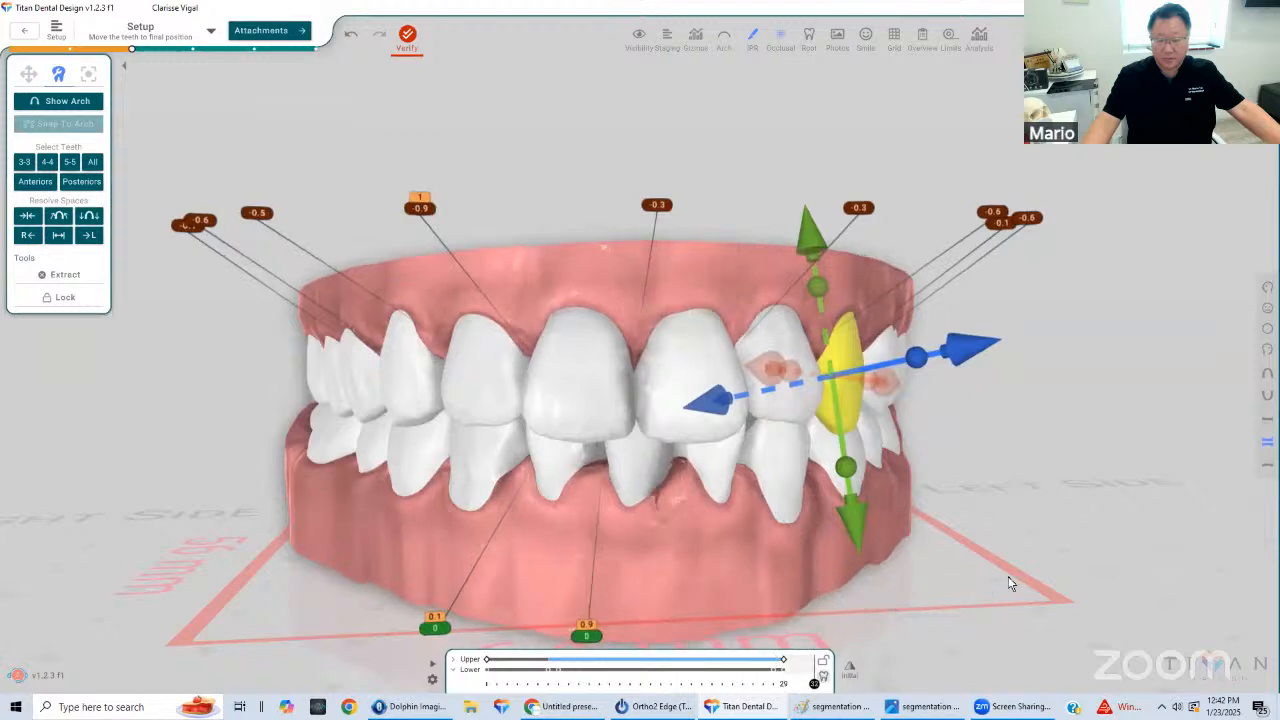
pyautogui.click(662, 480)
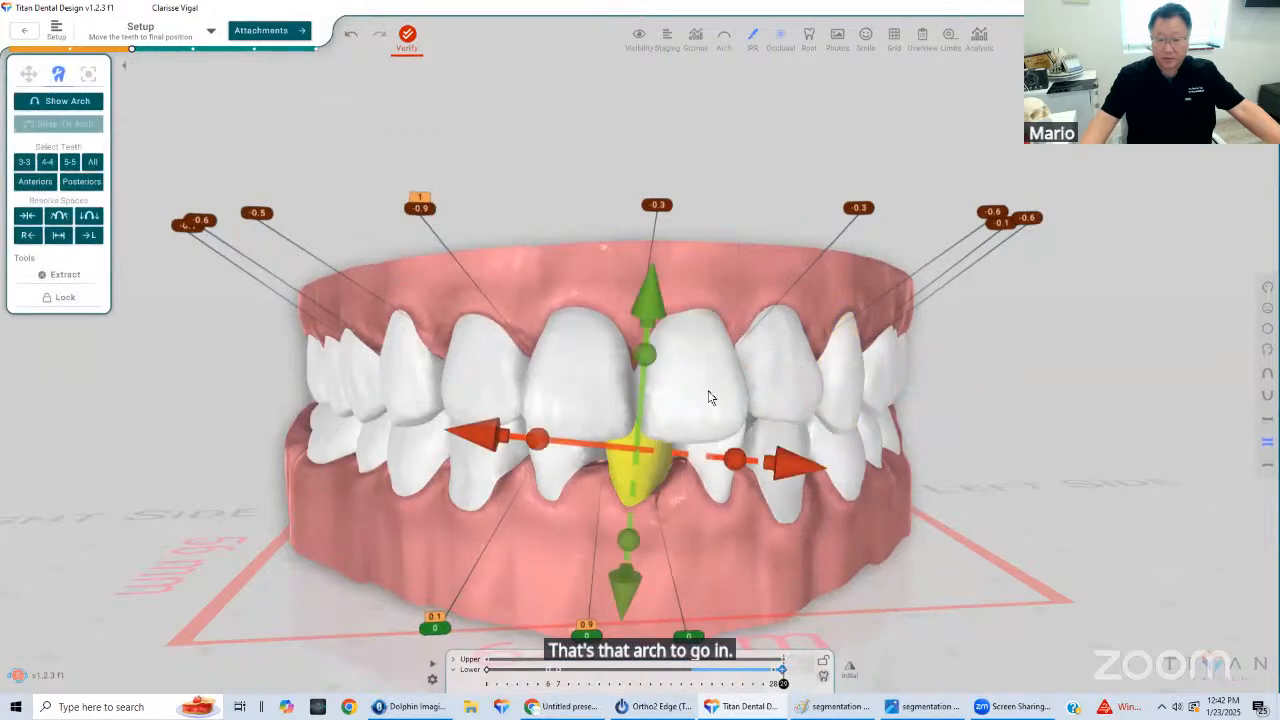
pyautogui.click(685, 320)
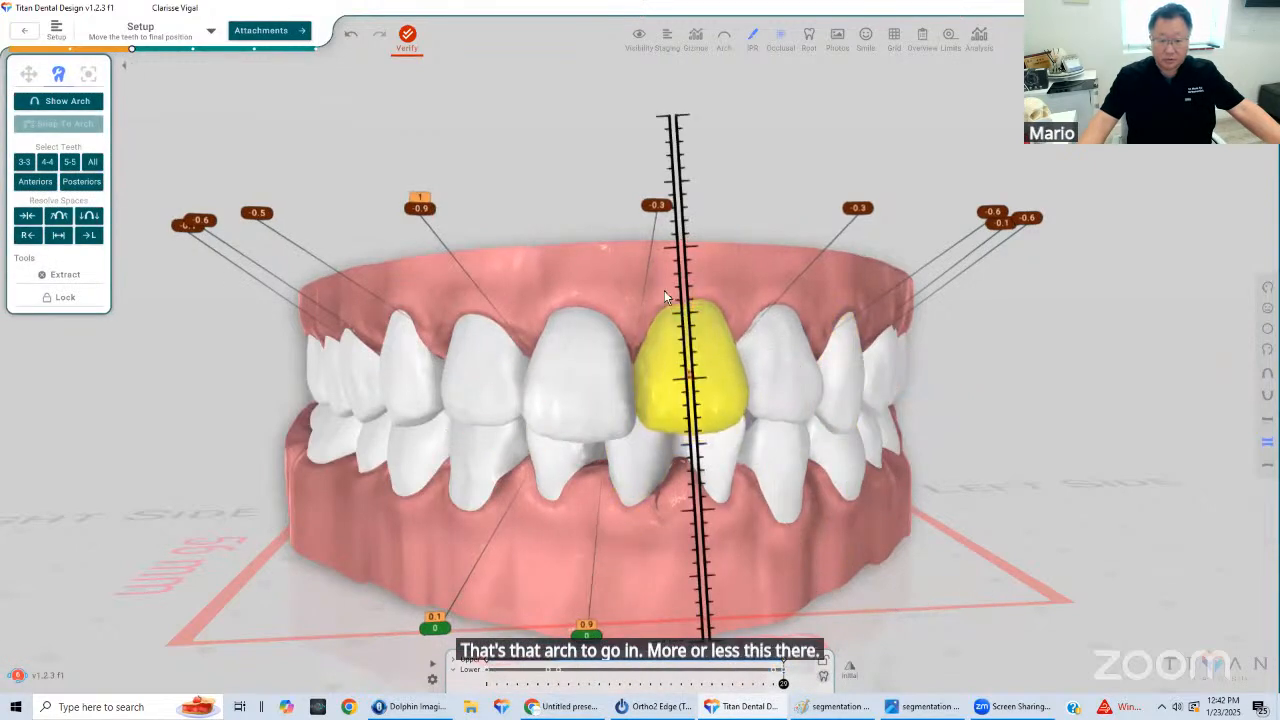
pyautogui.click(592, 366)
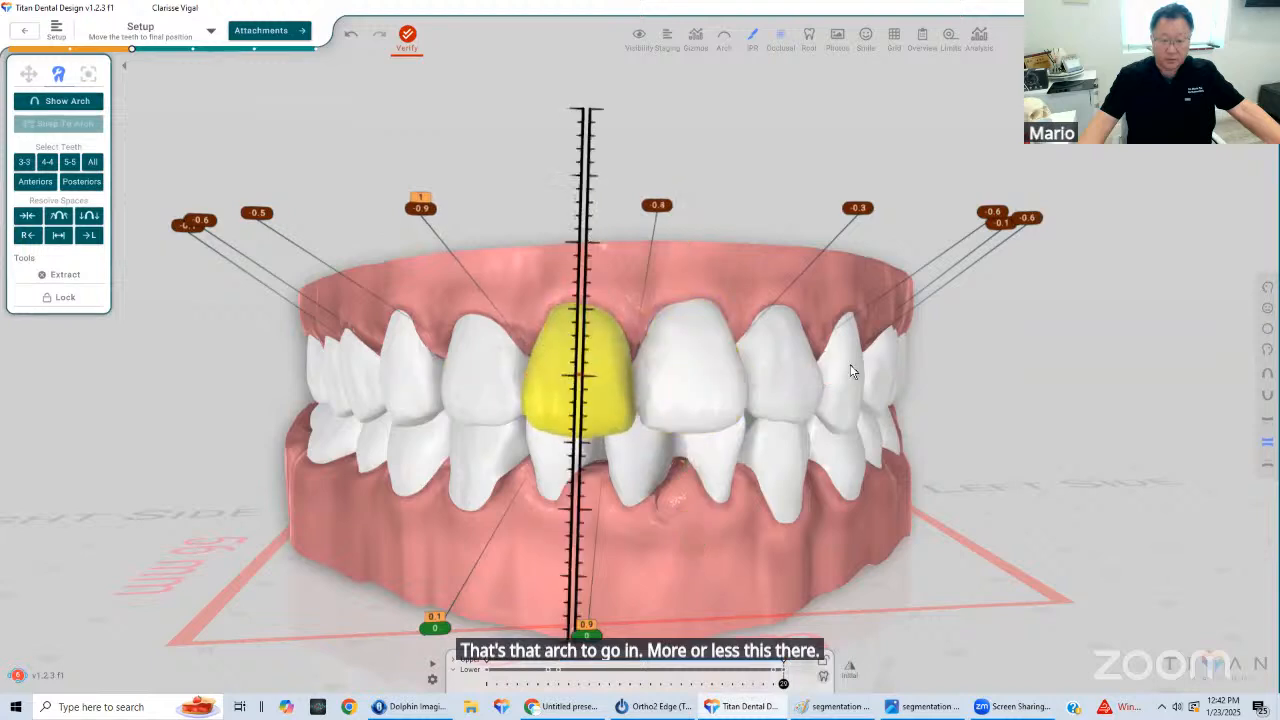
# Tip the roots of both upper central incisors outward, away from the midline
pyautogui.click(614, 384)
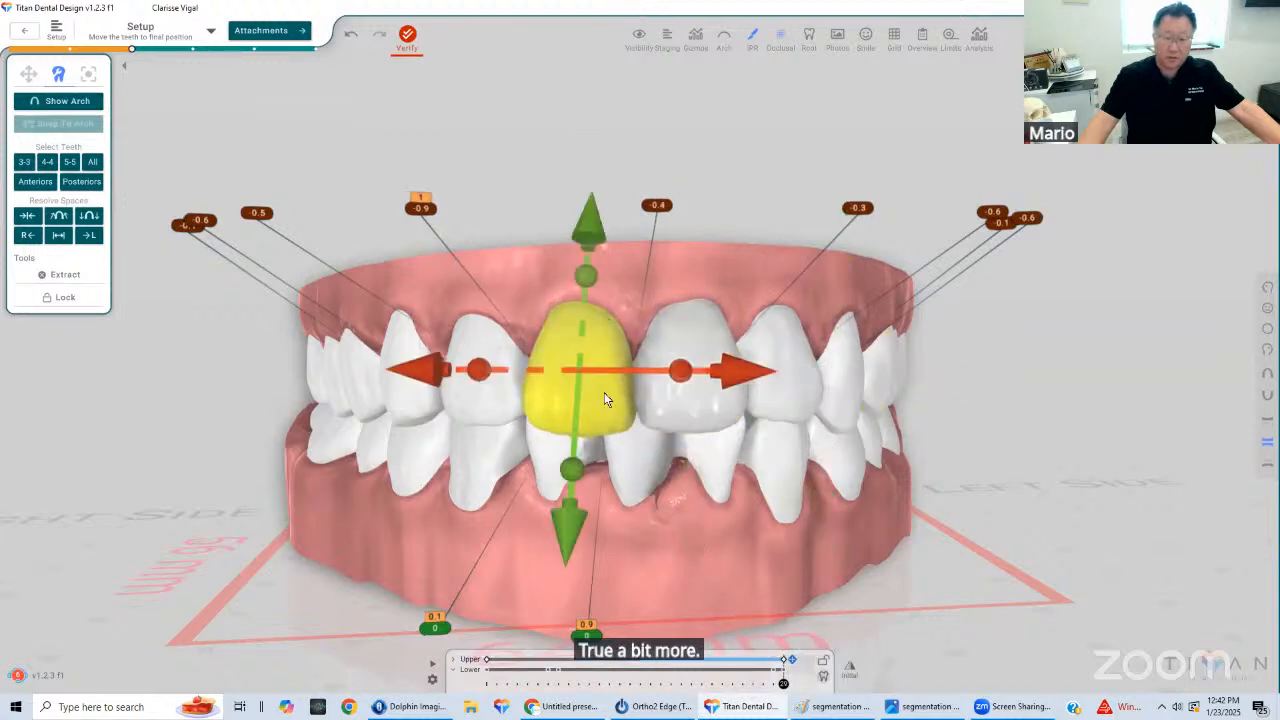
pyautogui.click(585, 271)
pyautogui.moveTo(585, 270); pyautogui.dragTo(568, 260)
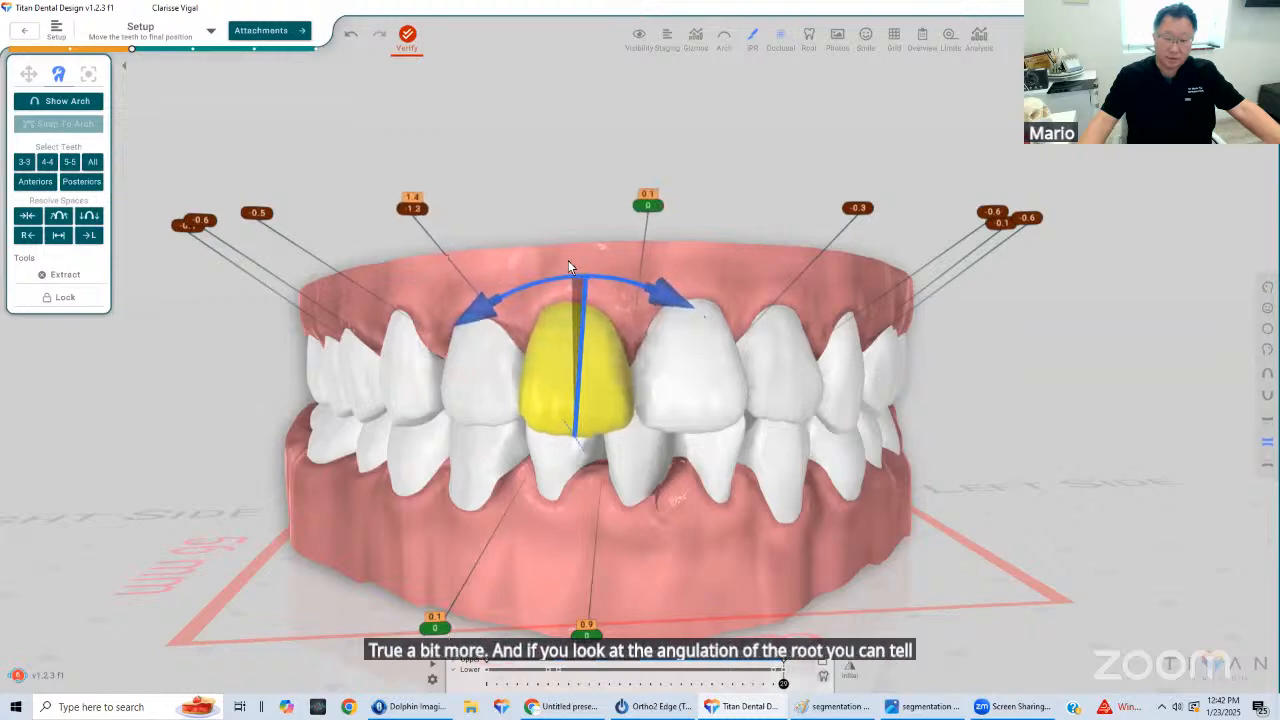
pyautogui.click(828, 377)
pyautogui.click(690, 365)
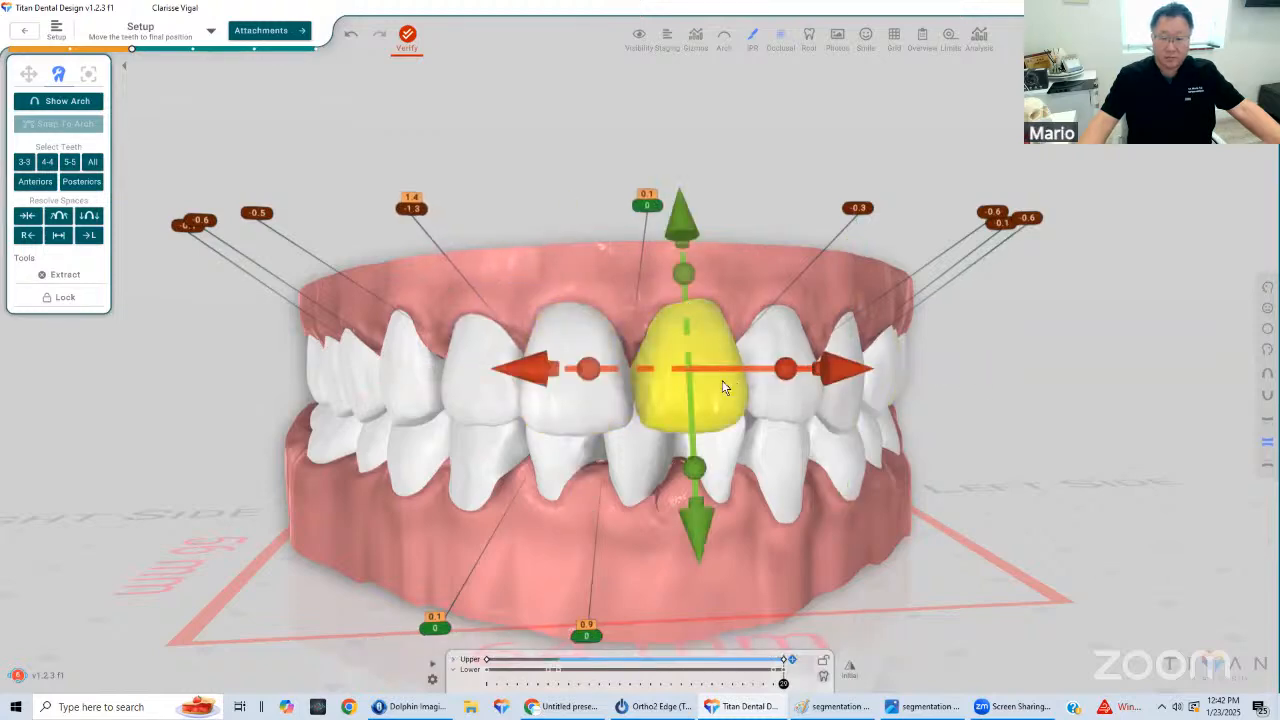
pyautogui.moveTo(692, 270)
pyautogui.moveTo(696, 270); pyautogui.dragTo(698, 270)
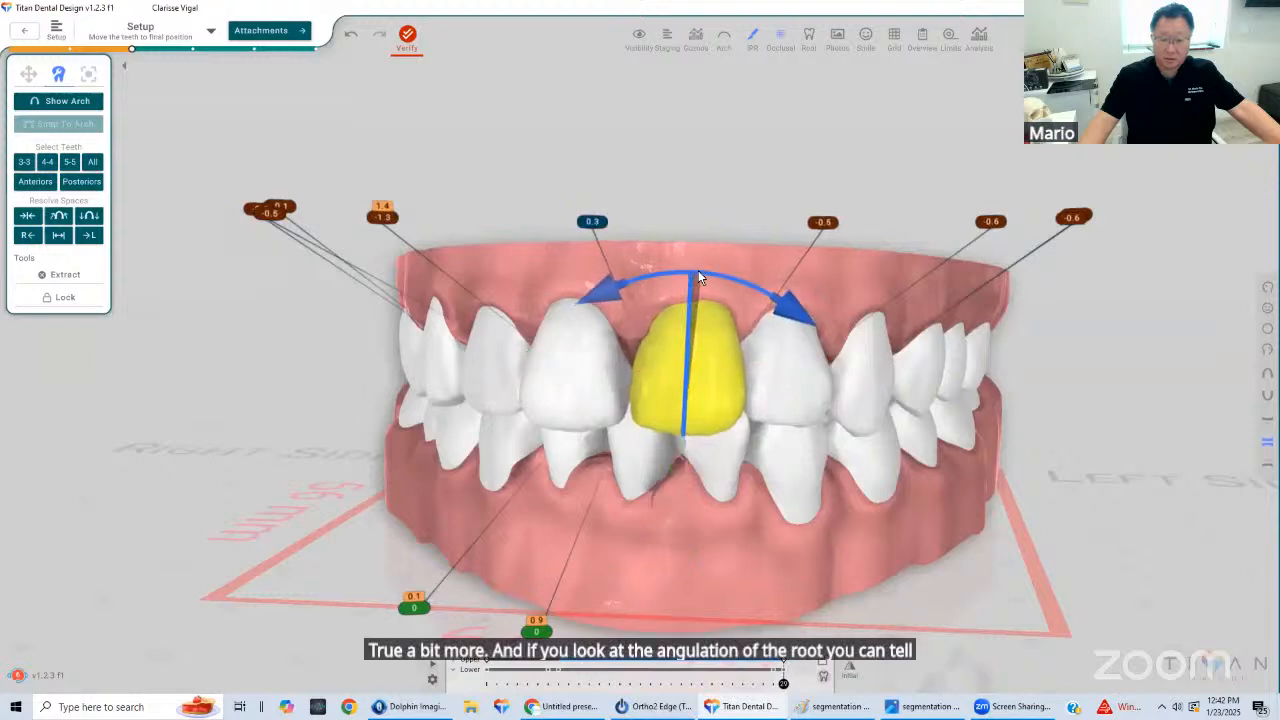
pyautogui.click(694, 394)
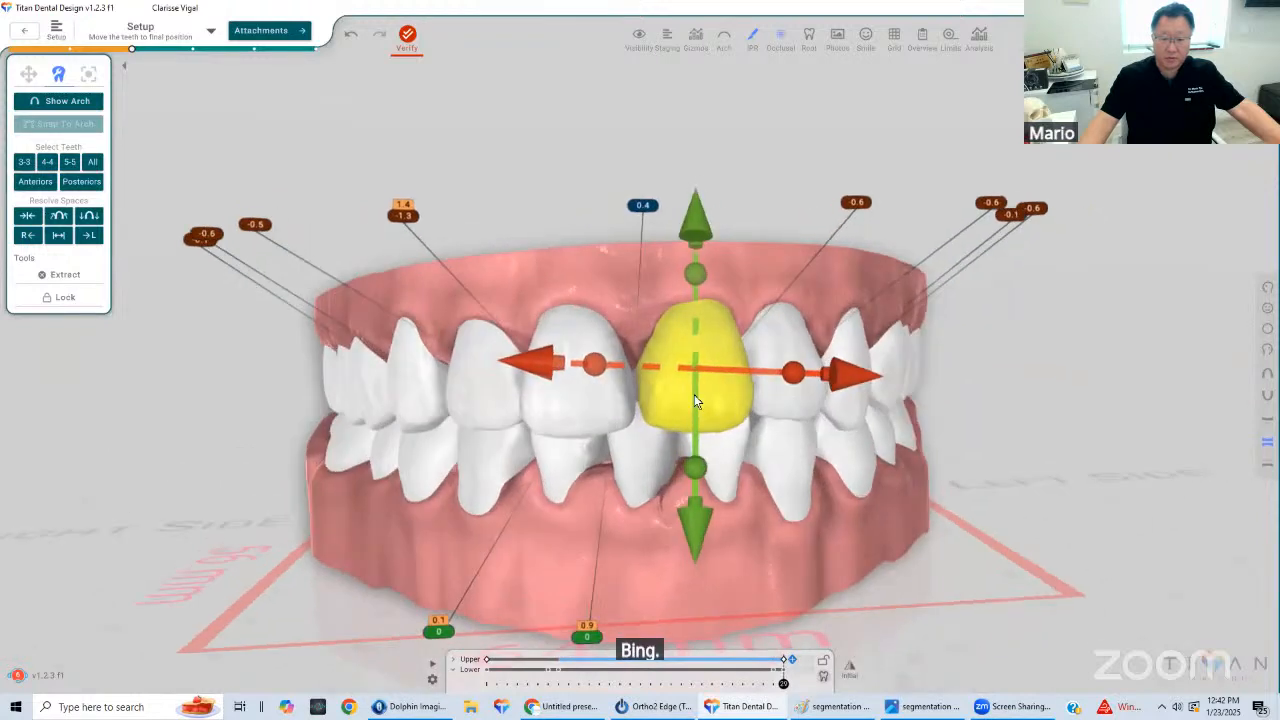
# Move both upper central incisors toward the midline, reducing the space between them to 0.1 mm
pyautogui.click(540, 360)
pyautogui.click(540, 360)
pyautogui.click(590, 390)
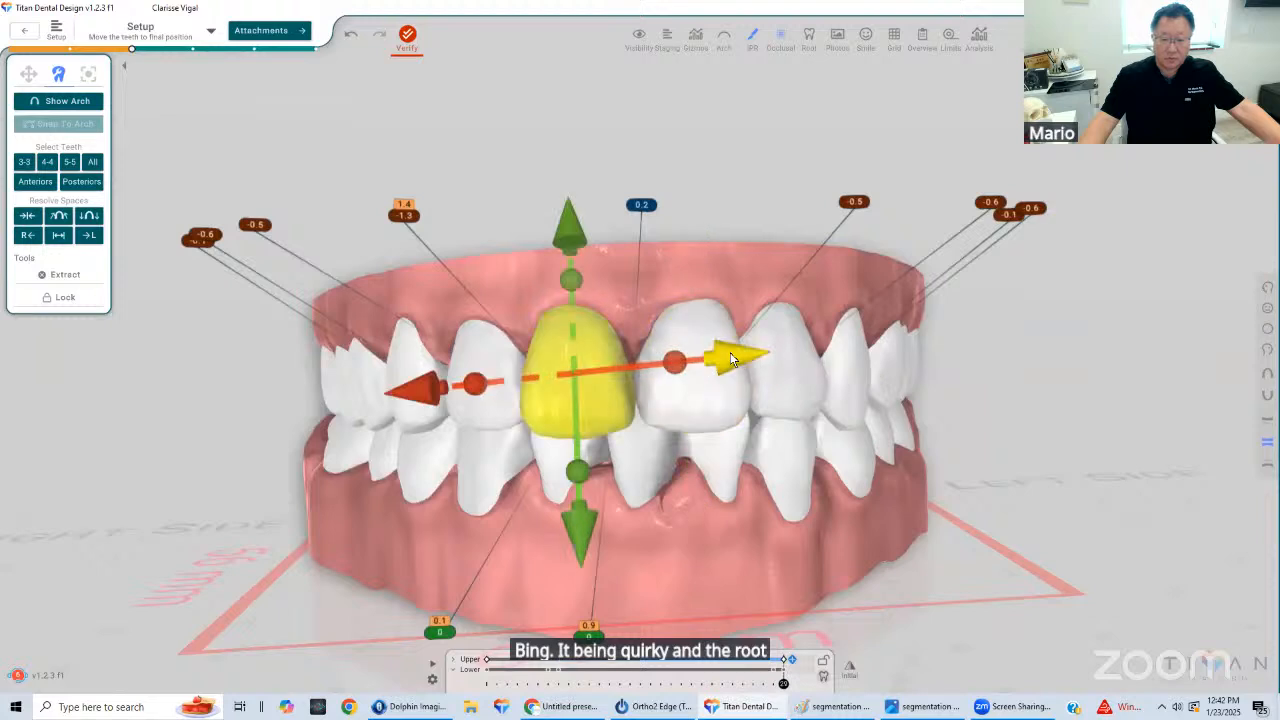
pyautogui.click(730, 352)
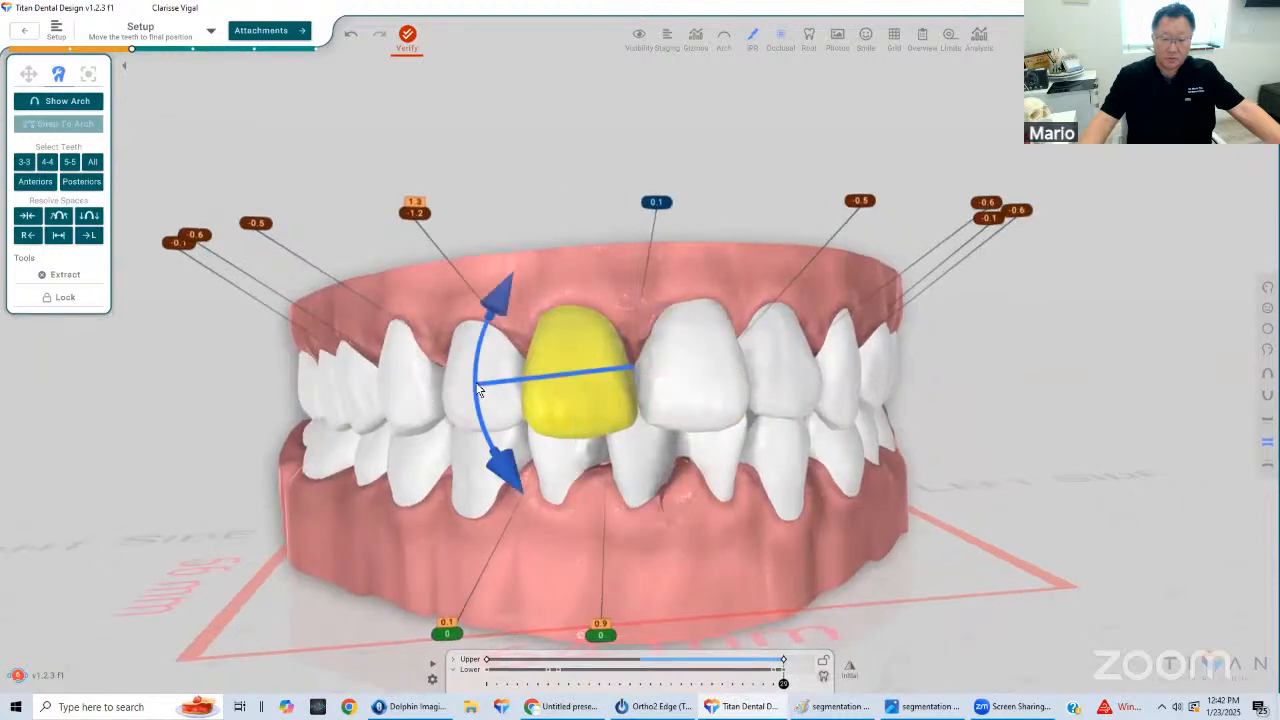
# Level the upper right central incisor and intrude both upper central incisors a little further to overcorrect
pyautogui.click(475, 392)
pyautogui.click(789, 443)
pyautogui.click(578, 236)
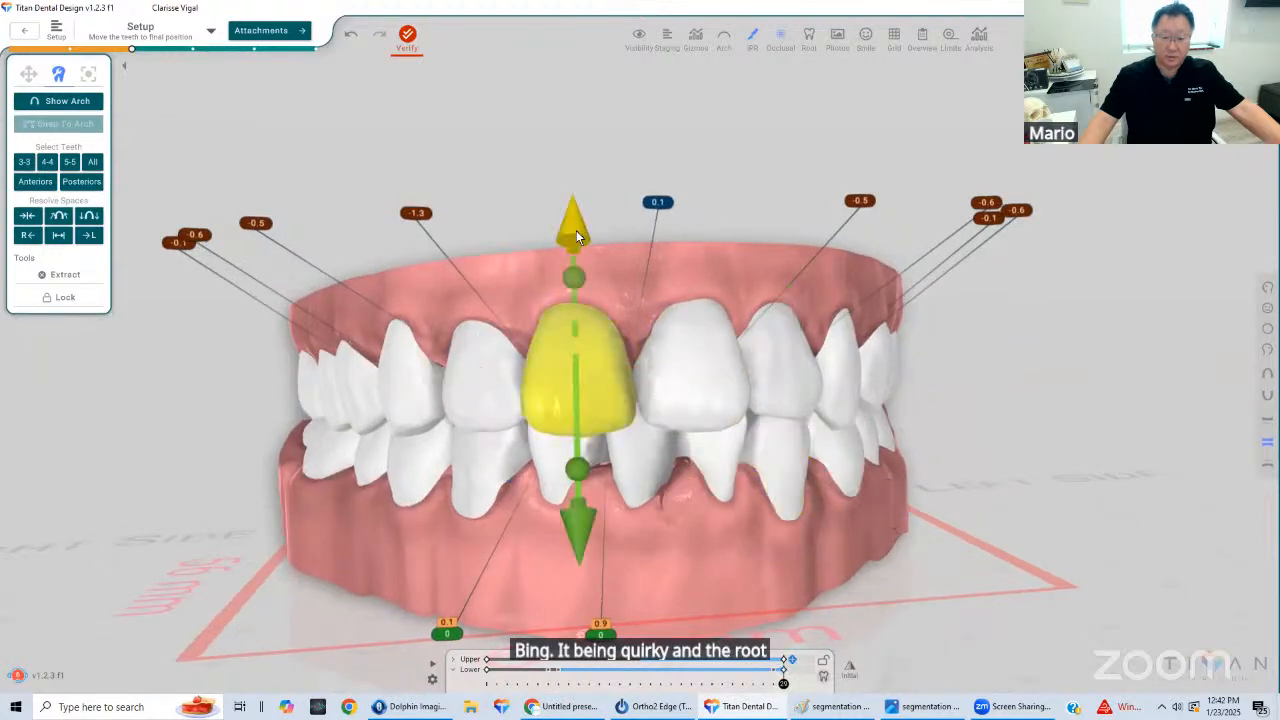
pyautogui.click(703, 400)
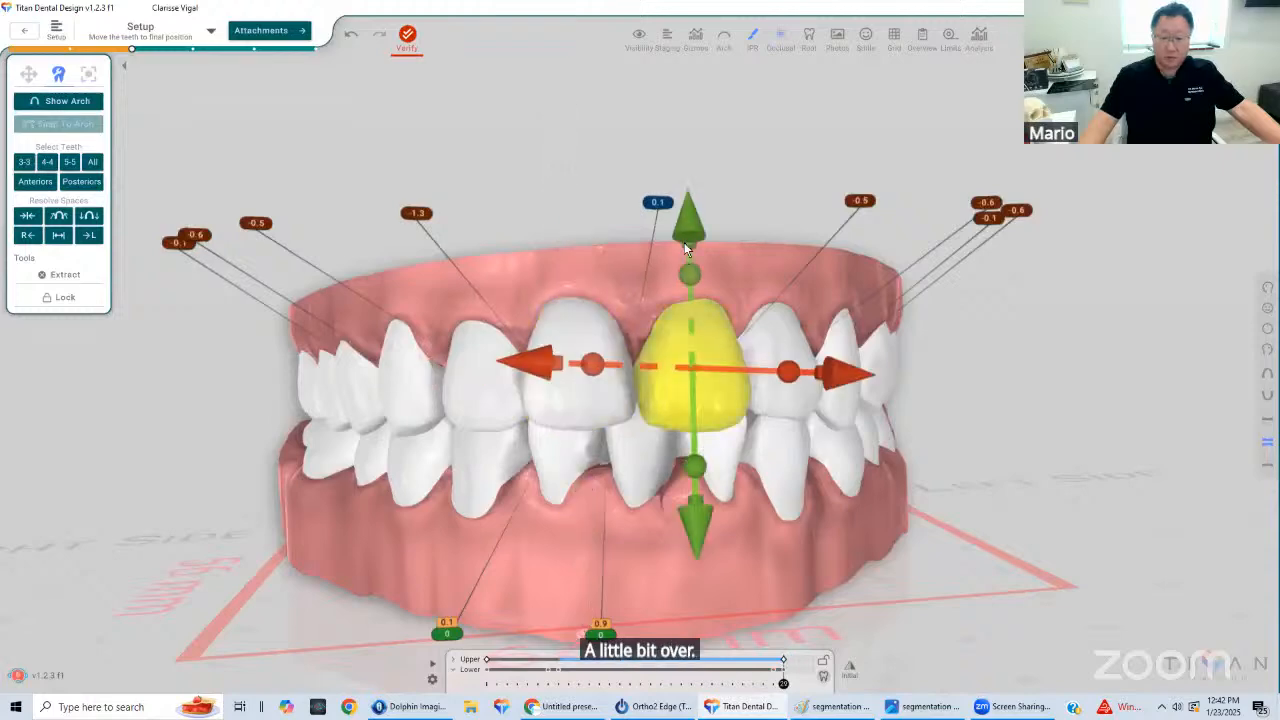
pyautogui.click(690, 412)
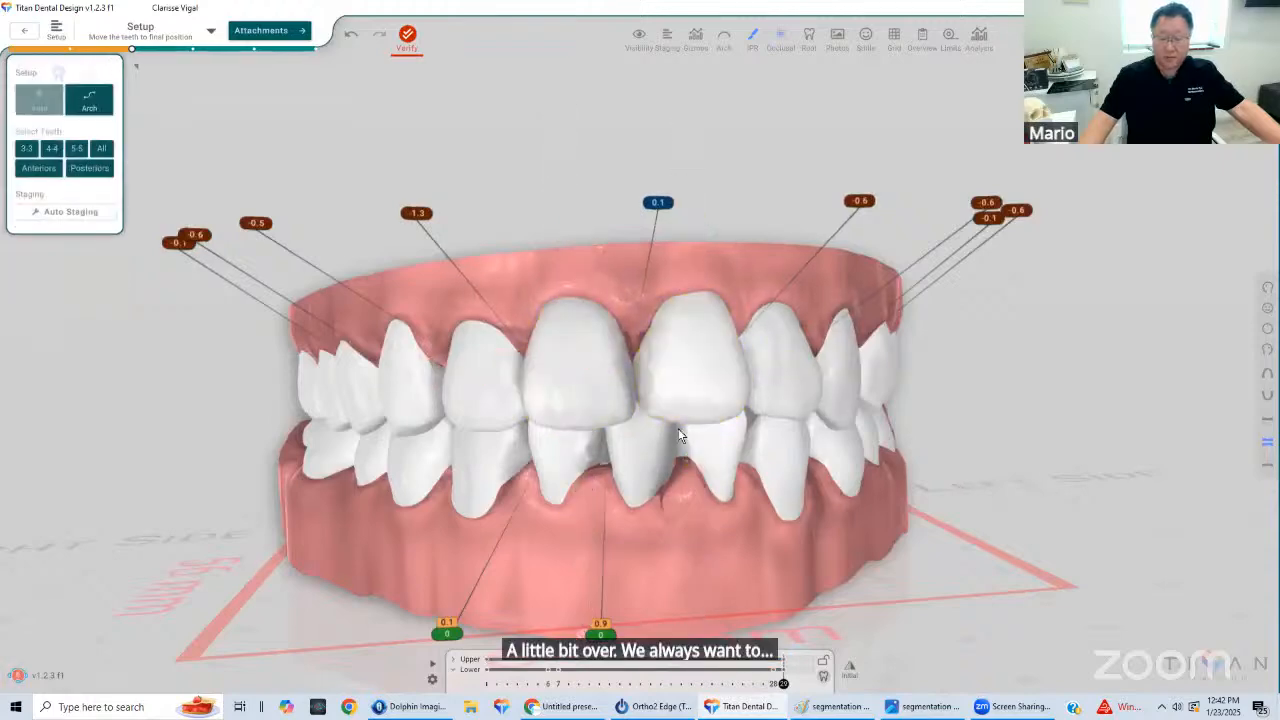
# Fine-tune the root torque of the upper left lateral incisor, checking it from the right side
pyautogui.doubleClick(790, 398)
pyautogui.moveTo(868, 326)
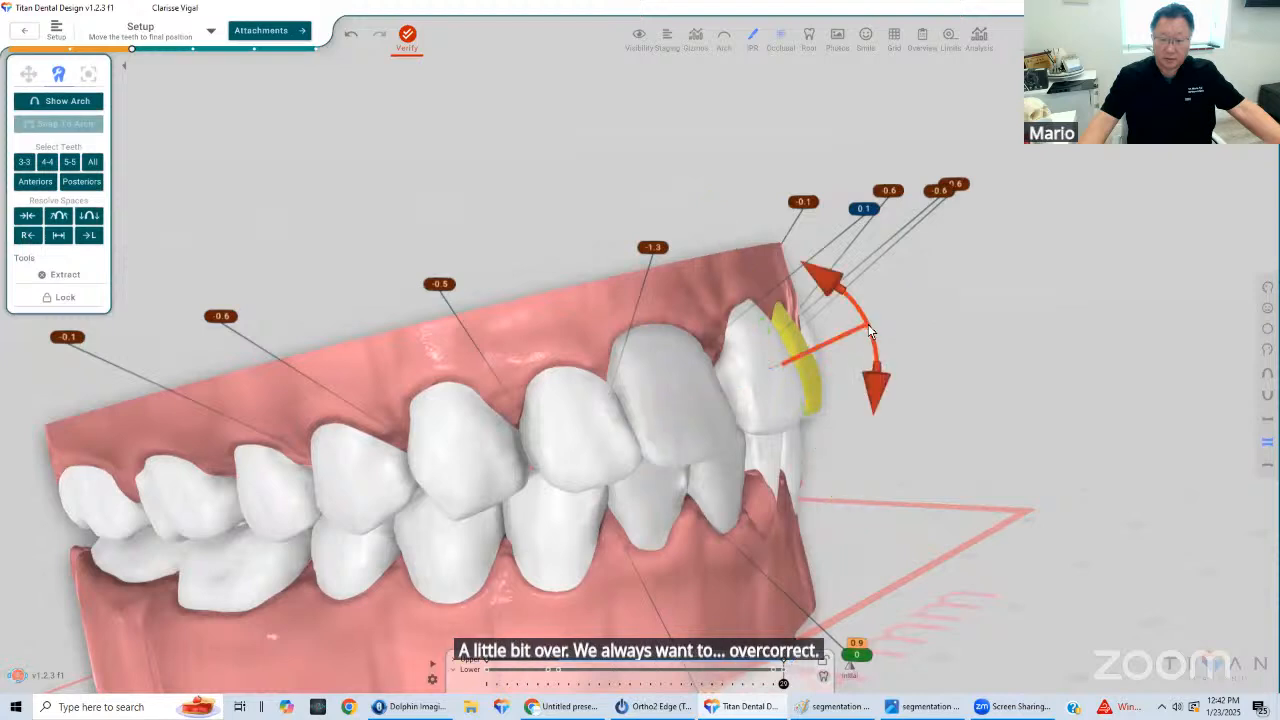
pyautogui.click(980, 400)
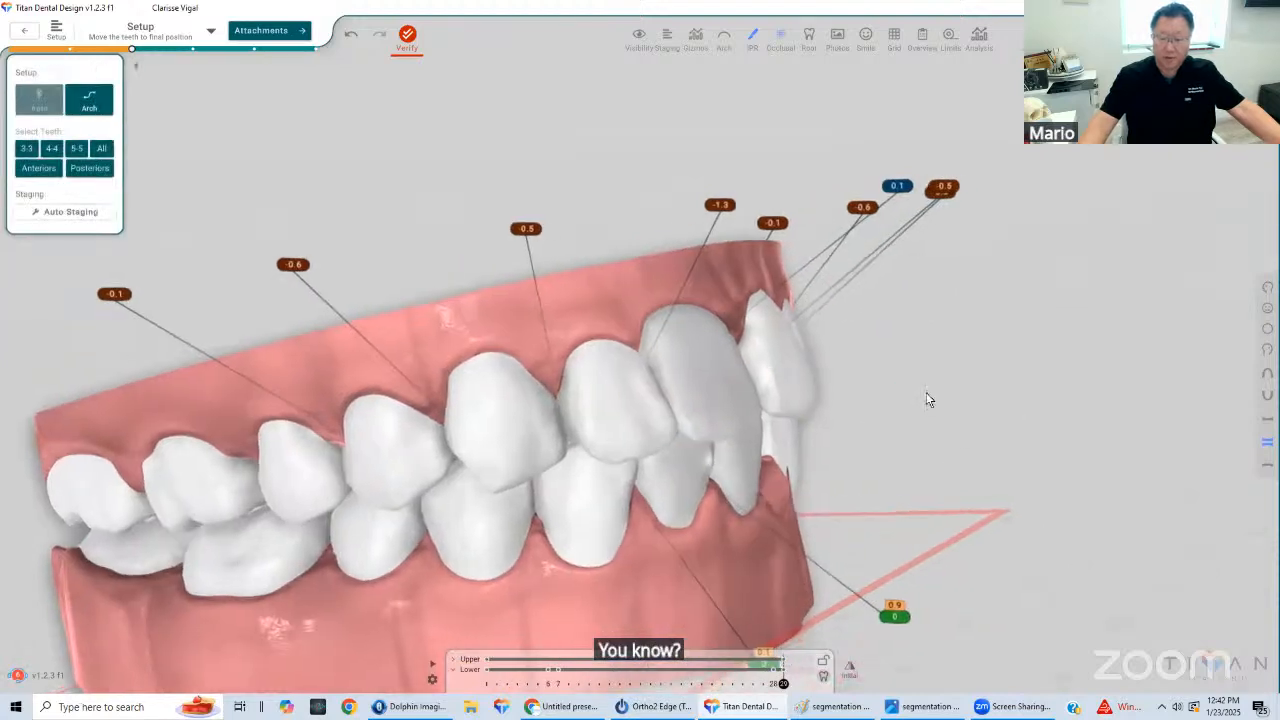
pyautogui.moveTo(928, 400); pyautogui.dragTo(868, 386)
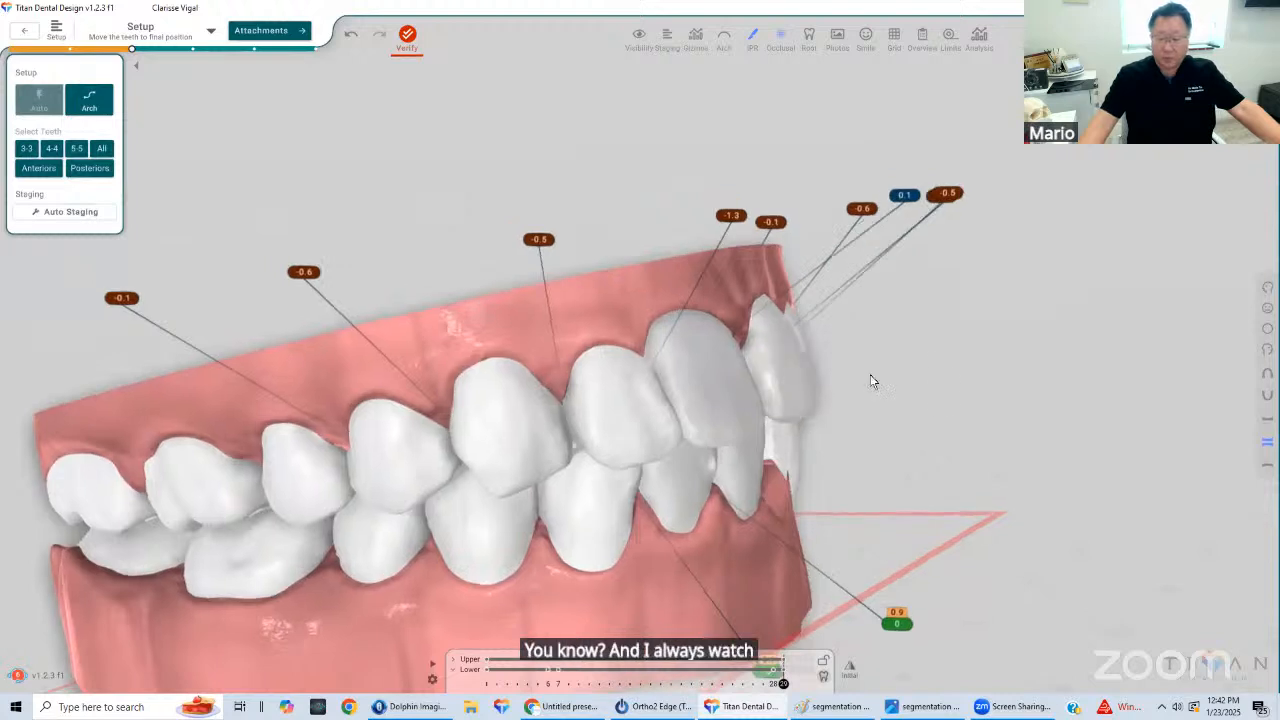
pyautogui.moveTo(971, 420); pyautogui.dragTo(830, 250)
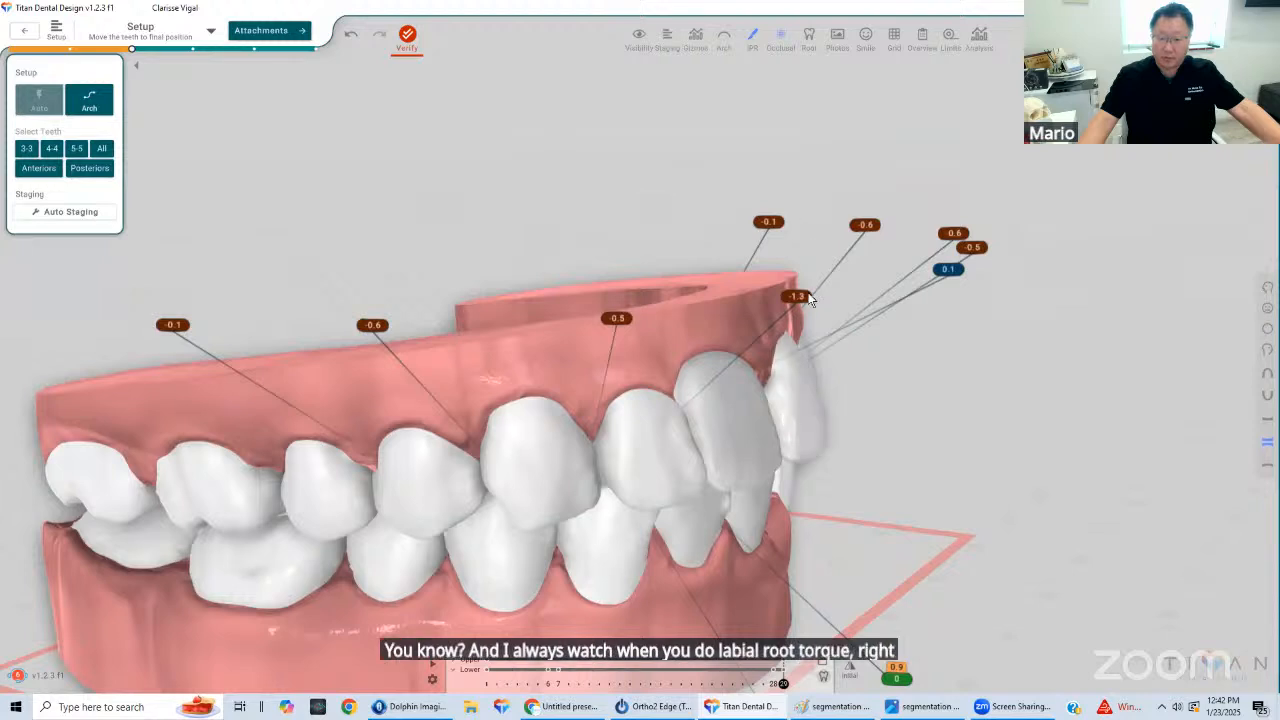
# Adjust the root torque of the upper left central incisor
pyautogui.click(802, 420)
pyautogui.click(871, 376)
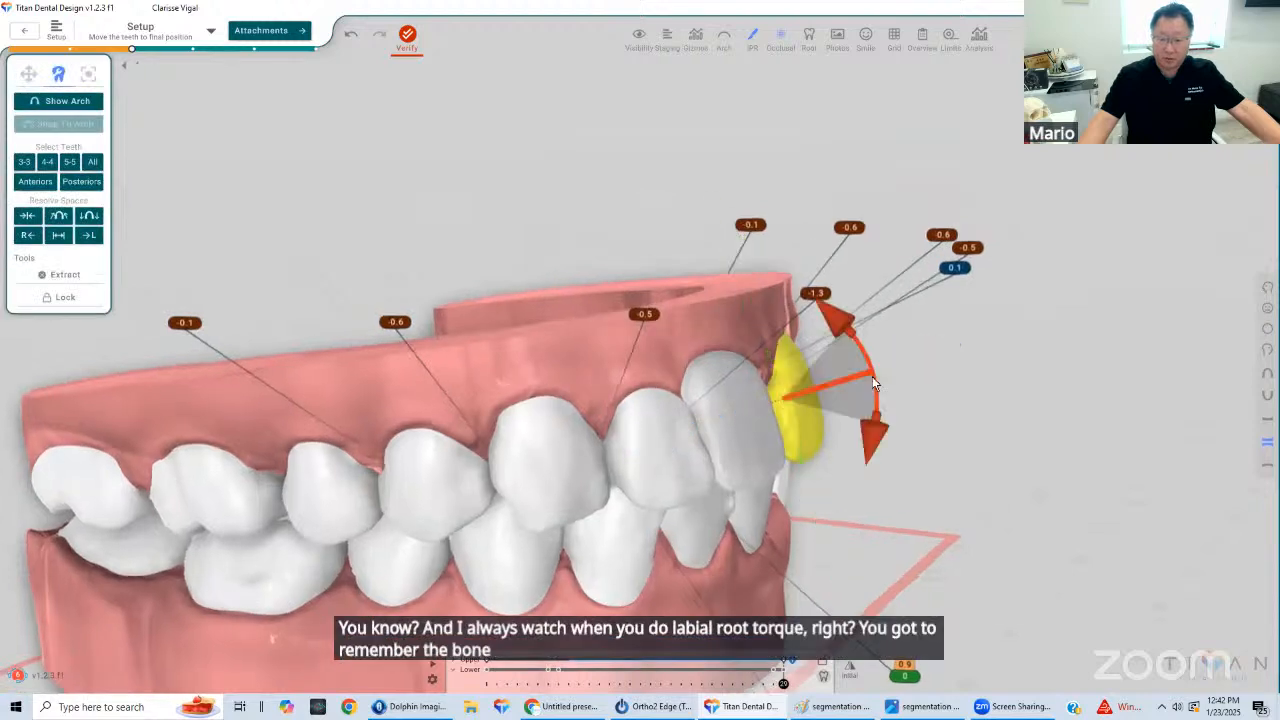
pyautogui.moveTo(855, 431); pyautogui.dragTo(856, 428)
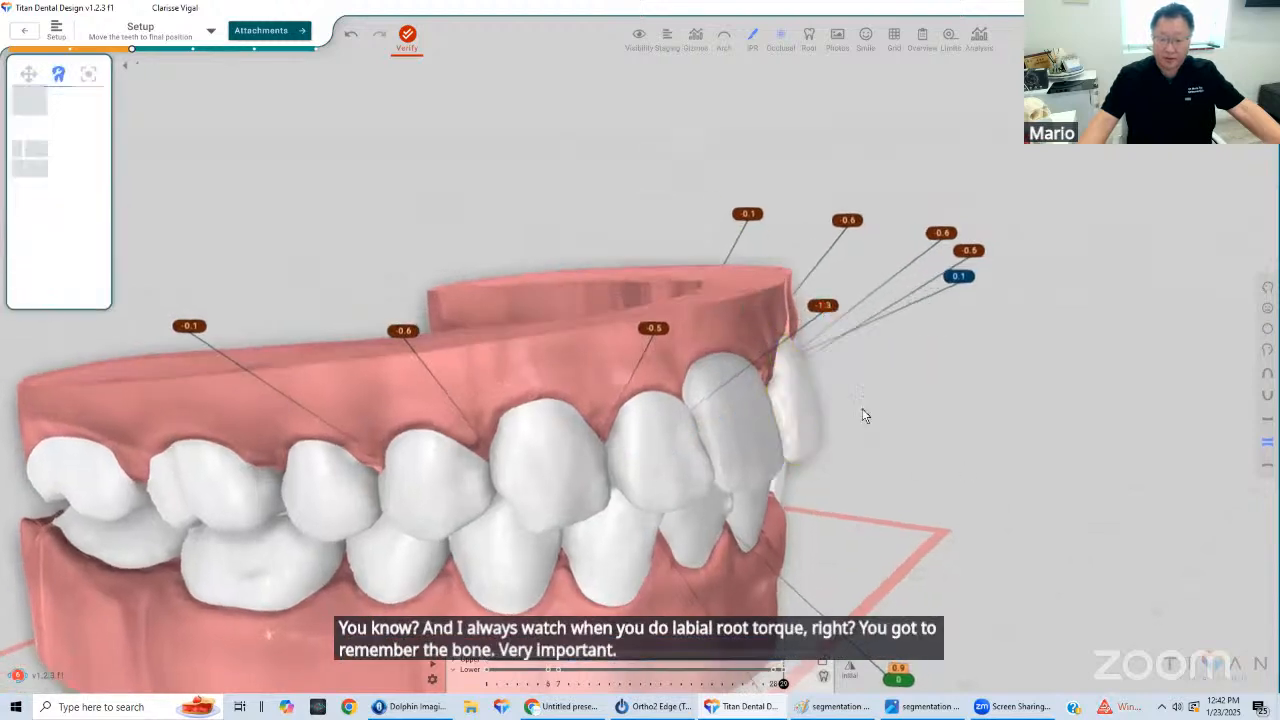
pyautogui.moveTo(872, 373); pyautogui.dragTo(840, 406)
pyautogui.click(742, 408)
pyautogui.click(778, 456)
pyautogui.click(698, 428)
pyautogui.moveTo(762, 362); pyautogui.dragTo(824, 430, button='right')
pyautogui.moveTo(810, 427); pyautogui.dragTo(840, 464)
pyautogui.click(822, 470)
pyautogui.scroll(-2, 824, 470)
# Move the upper right central incisor toward the midline until its contact with the left central incisor overlaps by 0.3 mm
pyautogui.moveTo(852, 454); pyautogui.dragTo(636, 364, button='right')
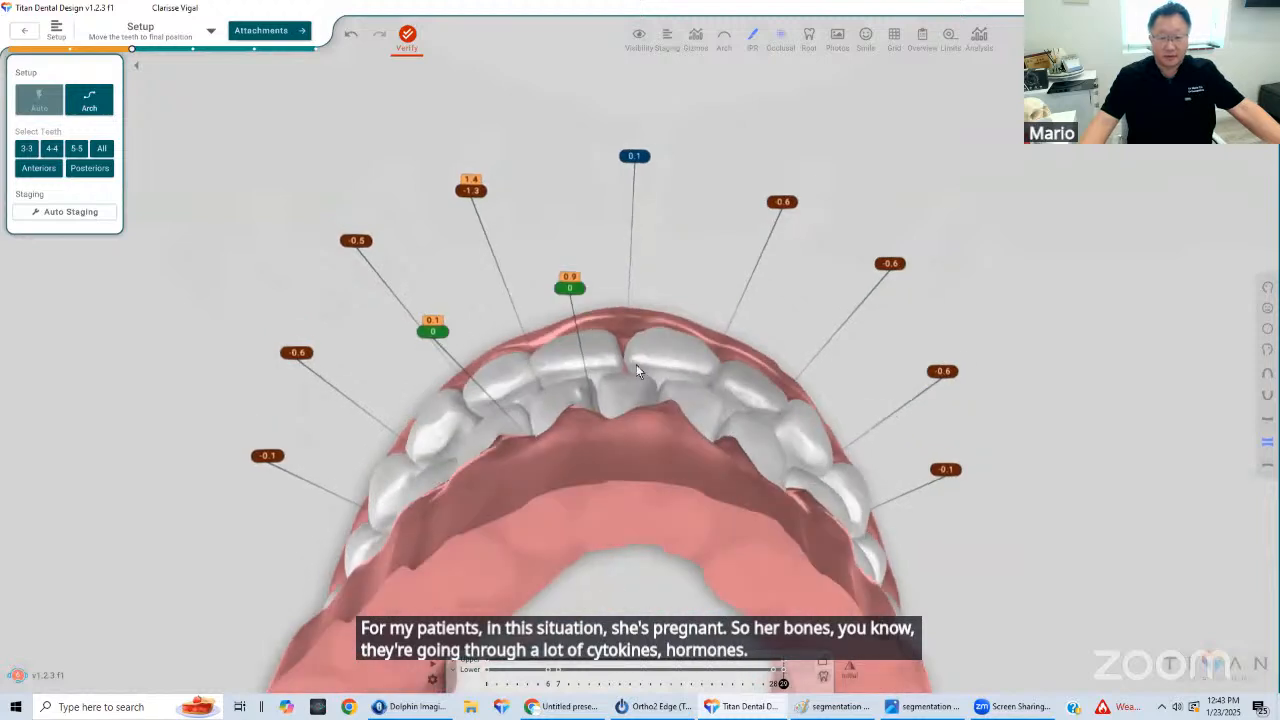
pyautogui.click(604, 352)
pyautogui.click(560, 230)
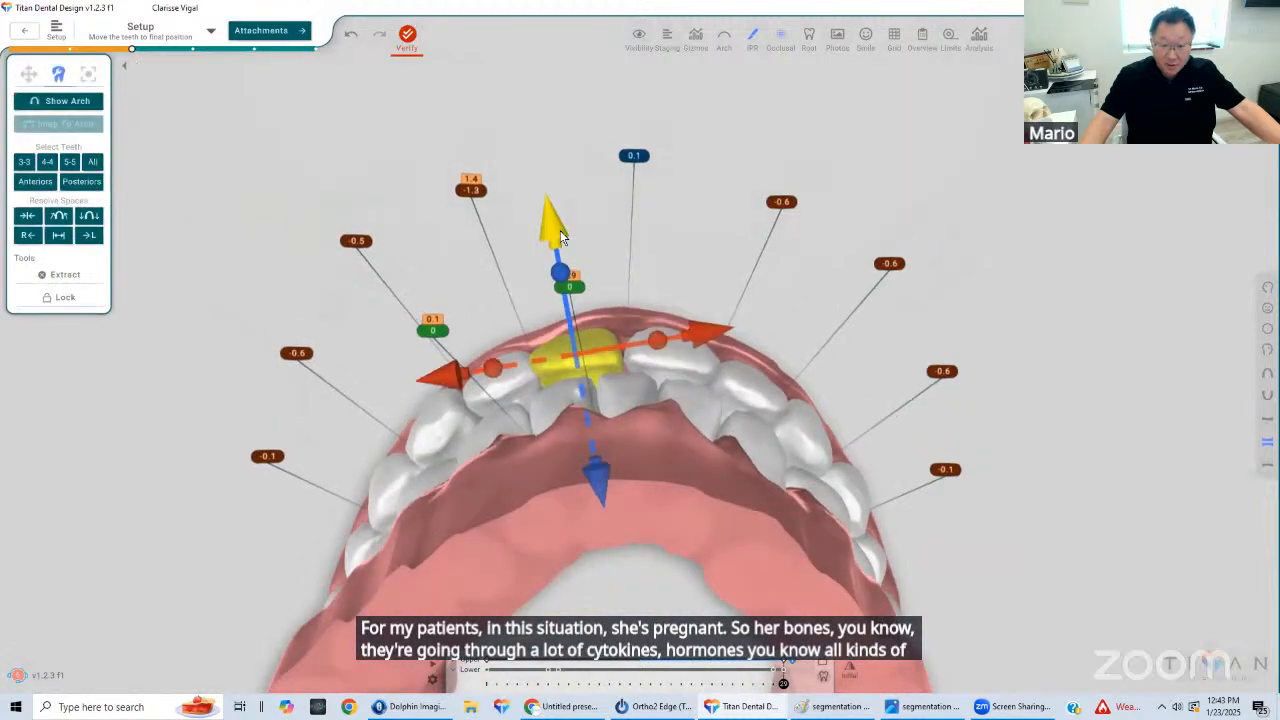
pyautogui.click(706, 332)
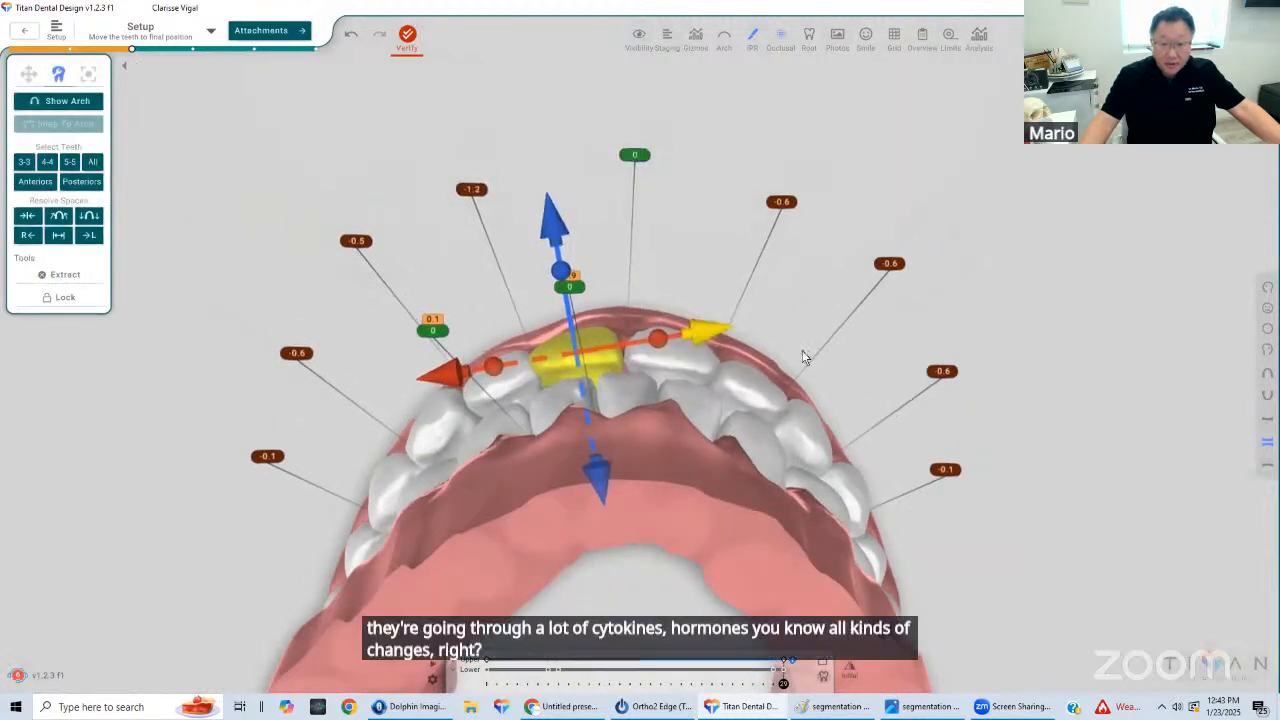
pyautogui.click(756, 487)
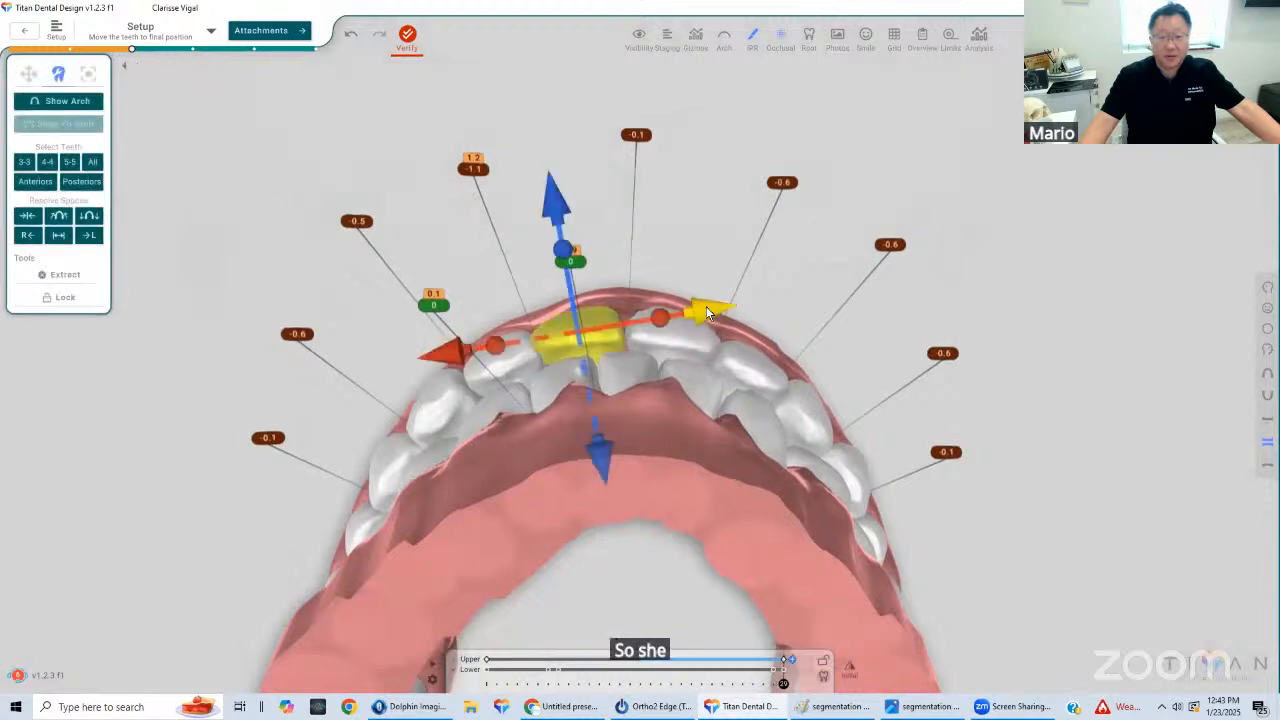
pyautogui.click(705, 306)
pyautogui.click(704, 306)
pyautogui.scroll(1, 656, 434)
pyautogui.click(656, 434)
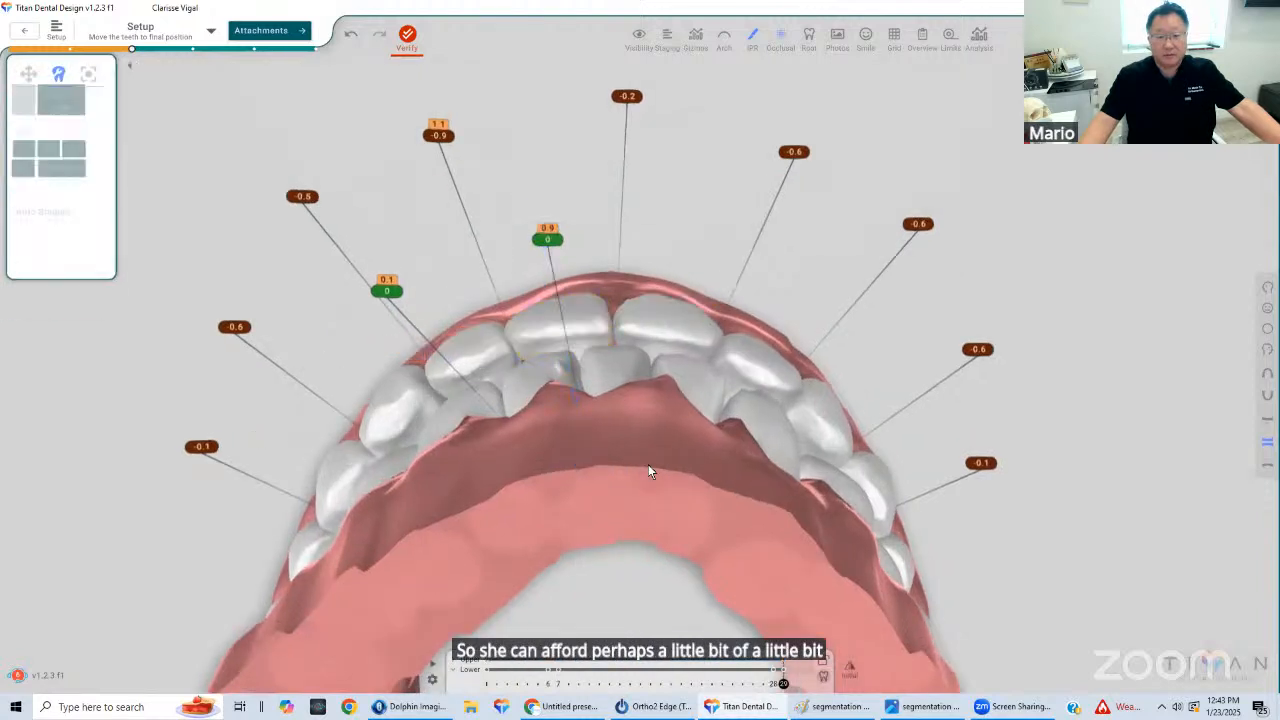
pyautogui.click(660, 323)
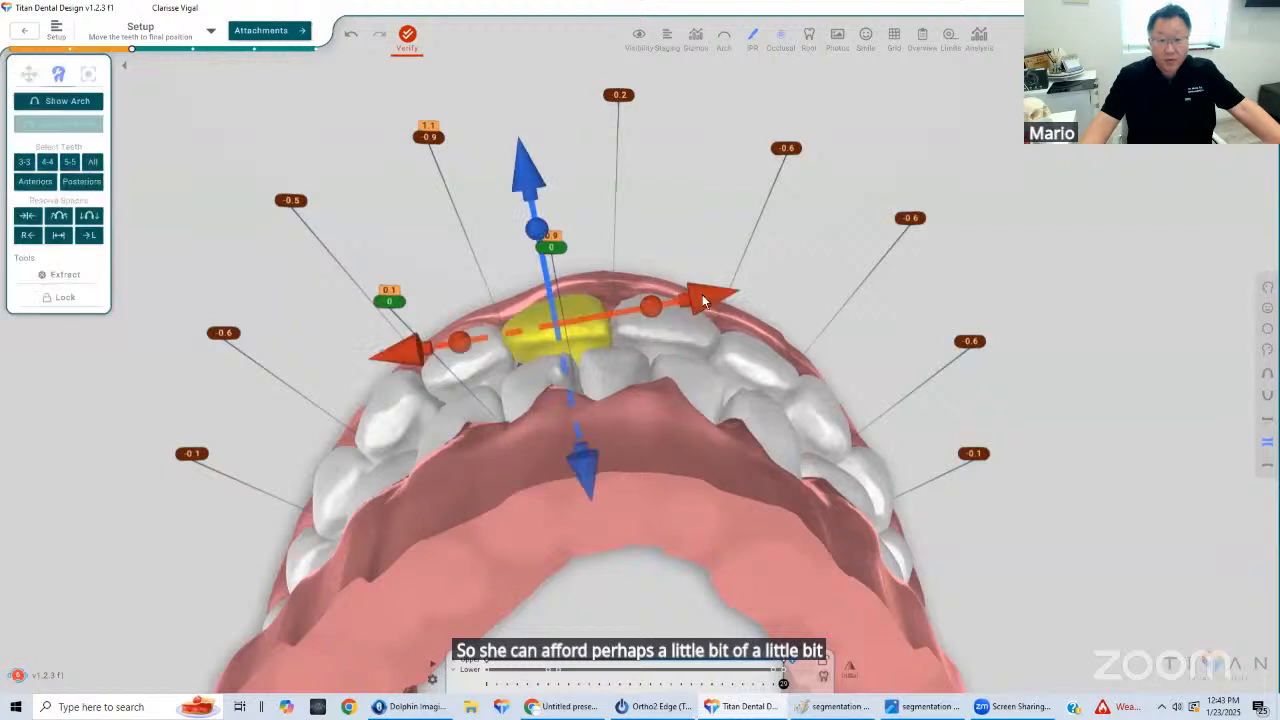
pyautogui.click(702, 294)
pyautogui.click(662, 478)
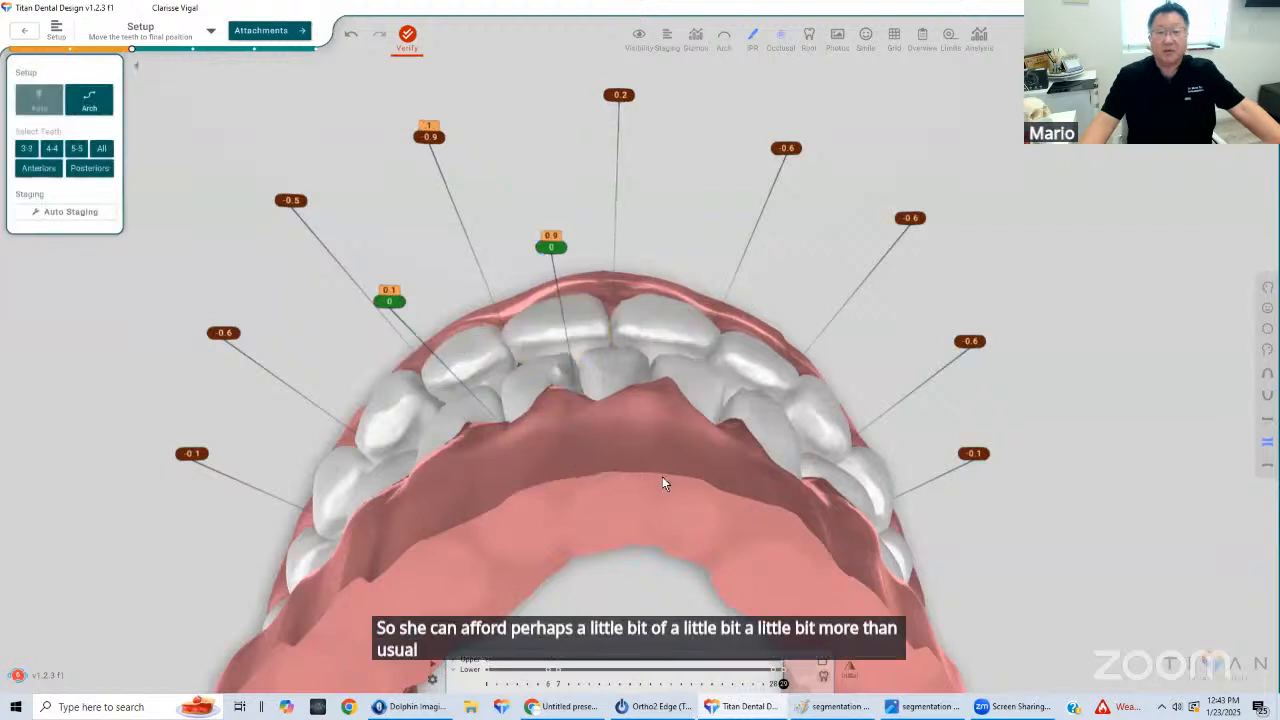
# Rotate the upper left lateral incisor slightly and move it labially to bring it into the arch line
pyautogui.moveTo(778, 342); pyautogui.dragTo(722, 324)
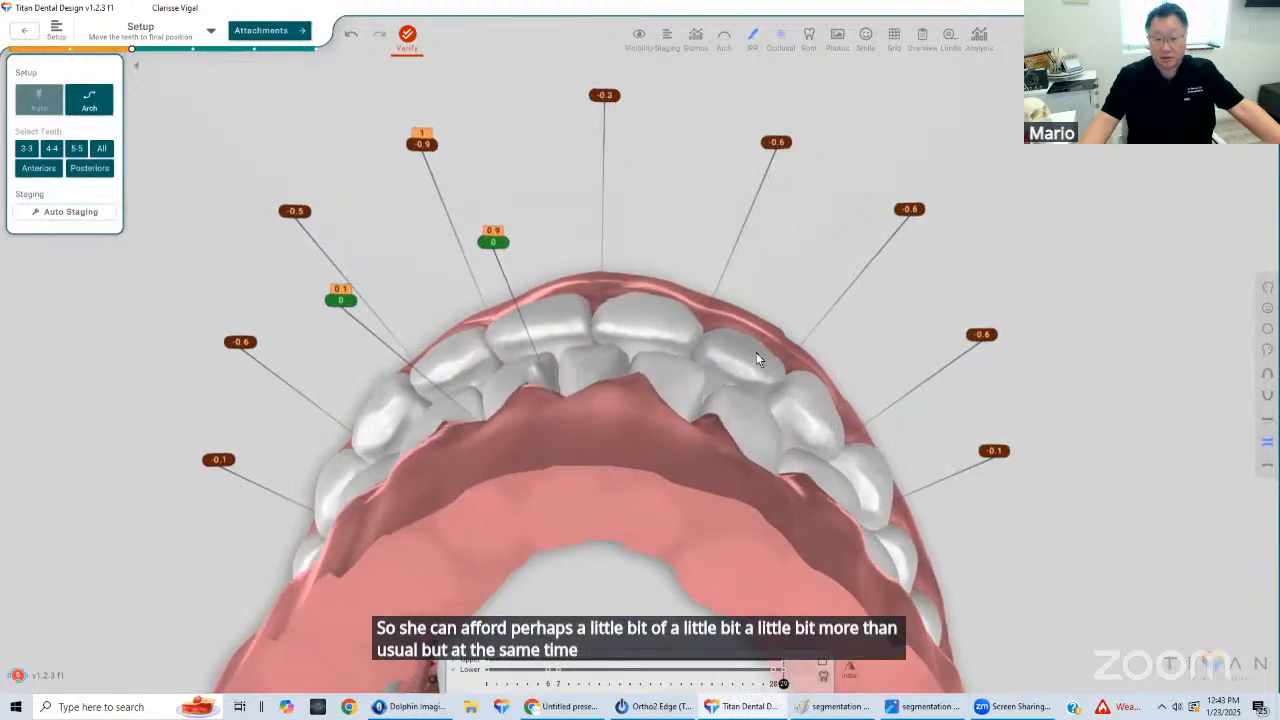
pyautogui.click(735, 345)
pyautogui.click(650, 322)
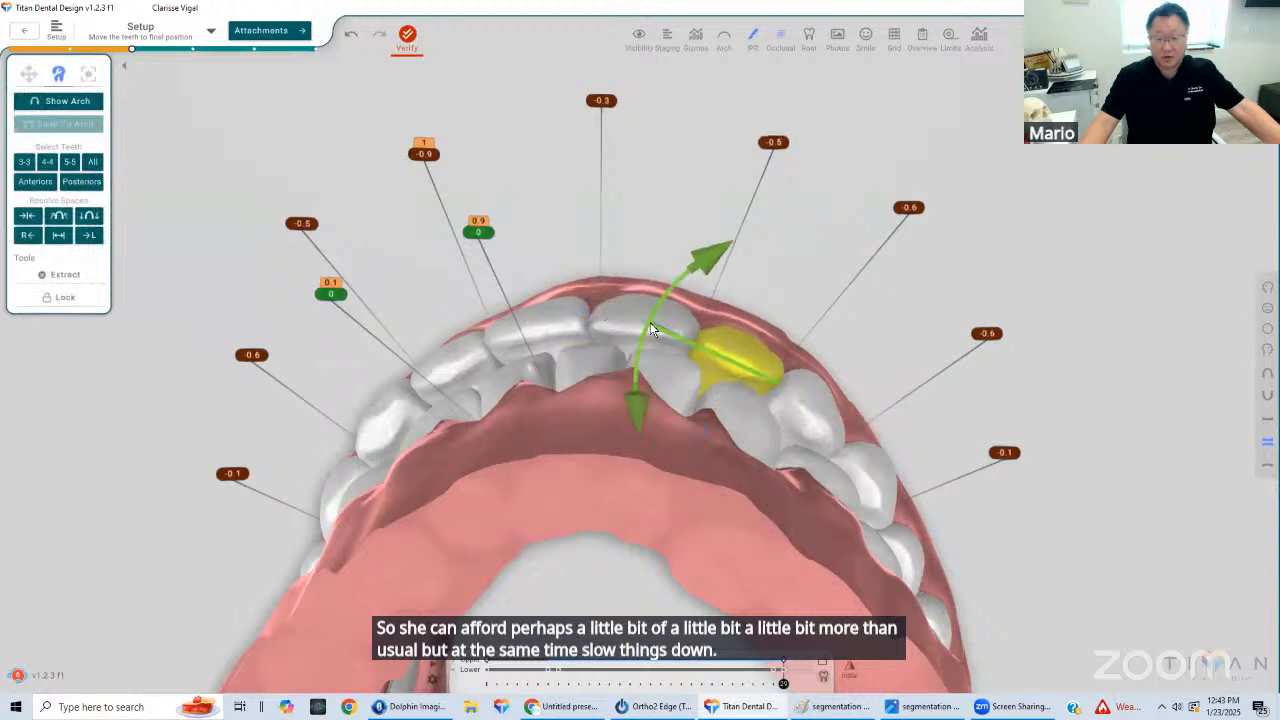
pyautogui.click(790, 233)
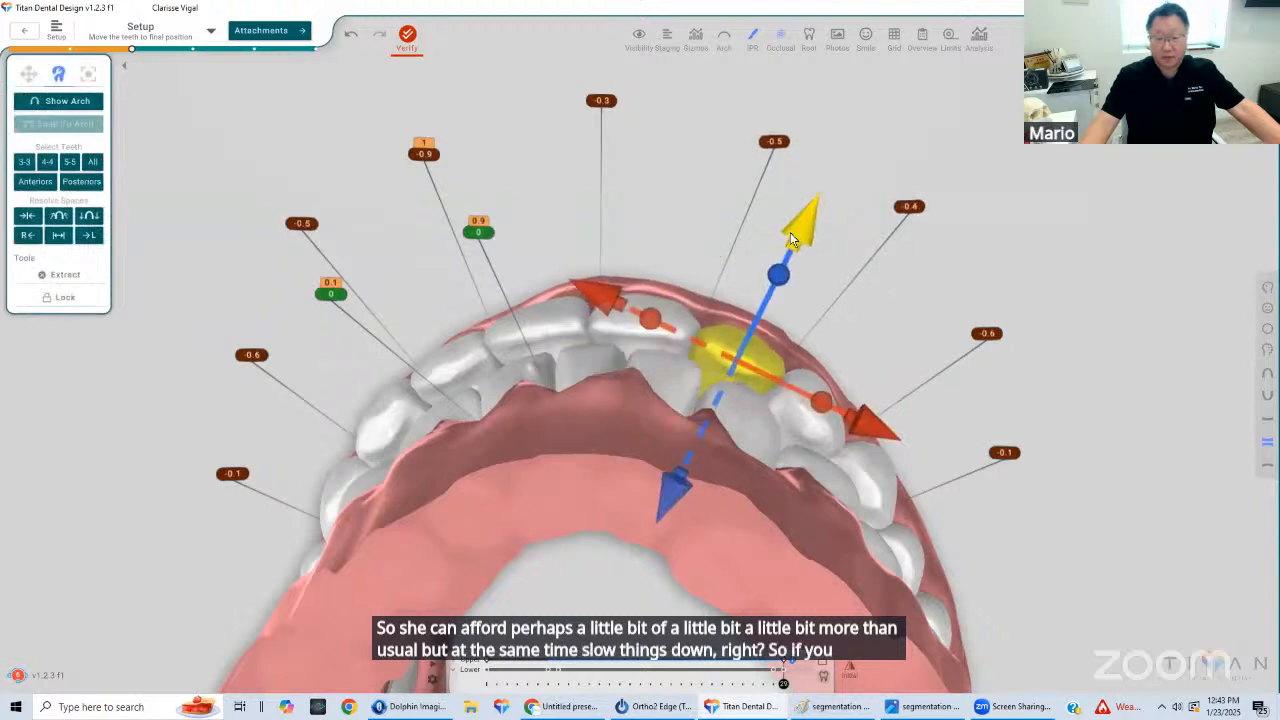
pyautogui.click(956, 282)
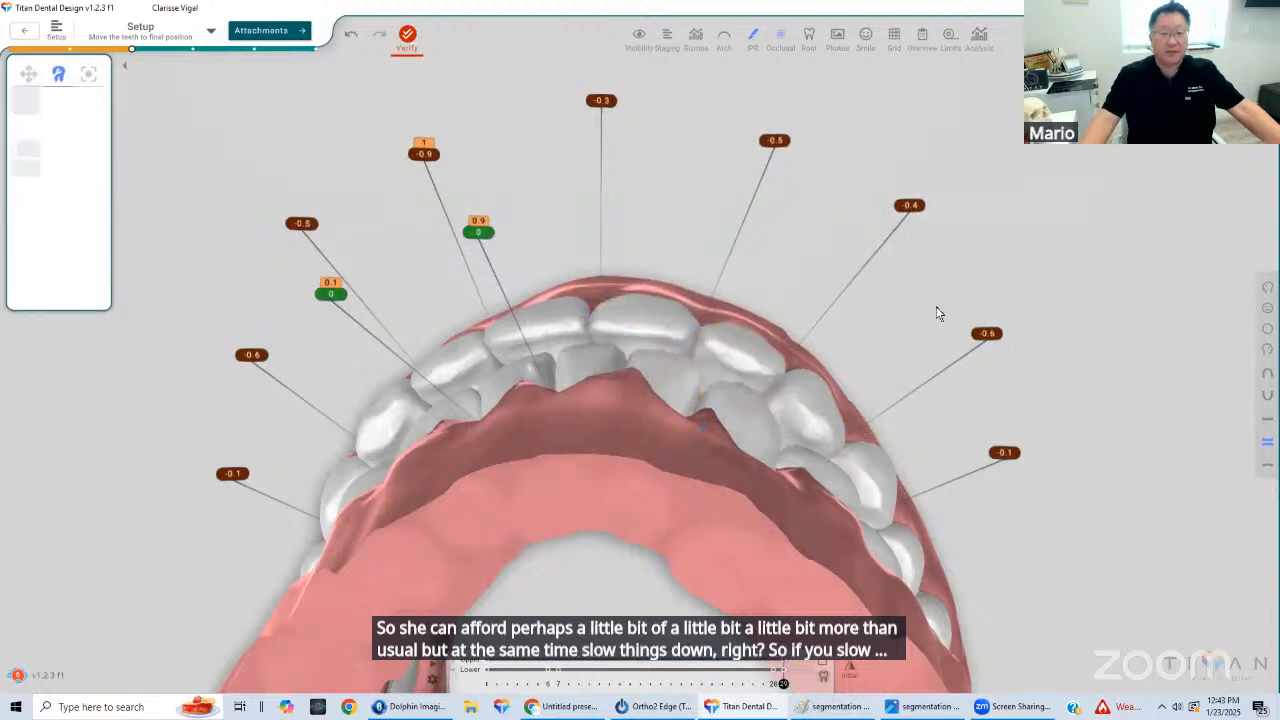
# Nudge the upper left canine's position and adjust its root torque from the front
pyautogui.click(824, 396)
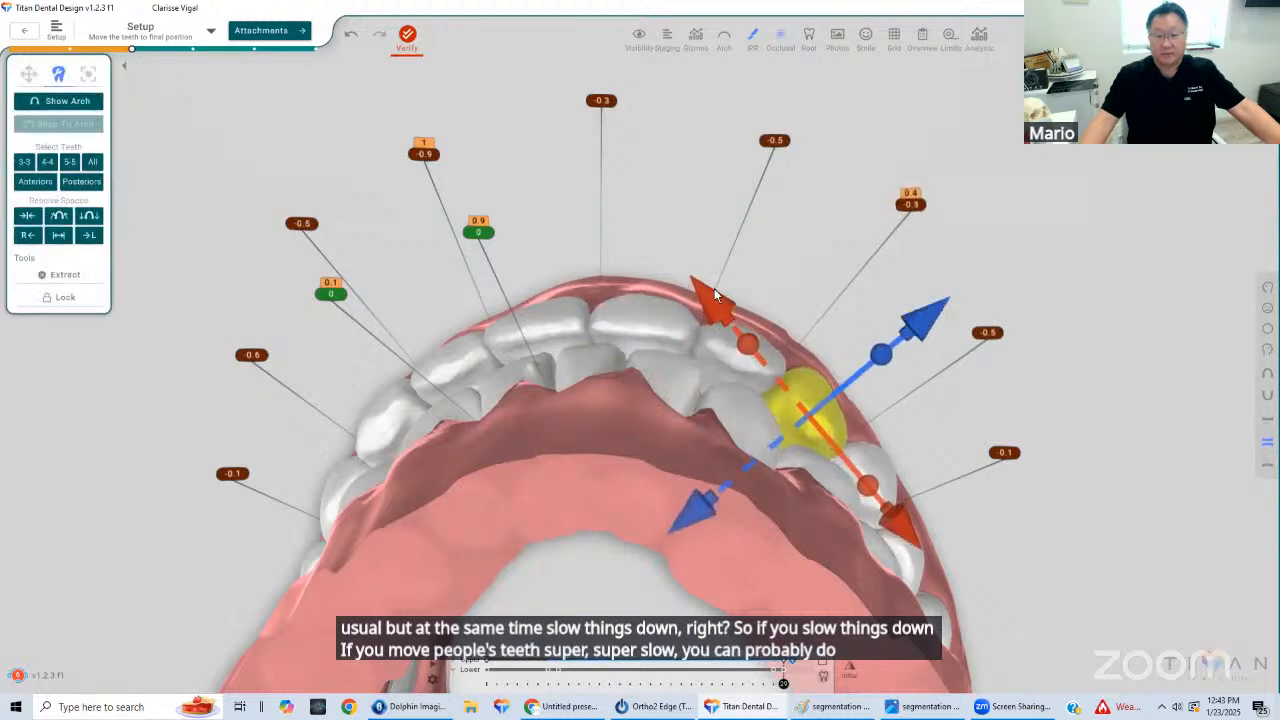
pyautogui.moveTo(714, 288); pyautogui.dragTo(690, 378)
pyautogui.moveTo(652, 280); pyautogui.dragTo(900, 378)
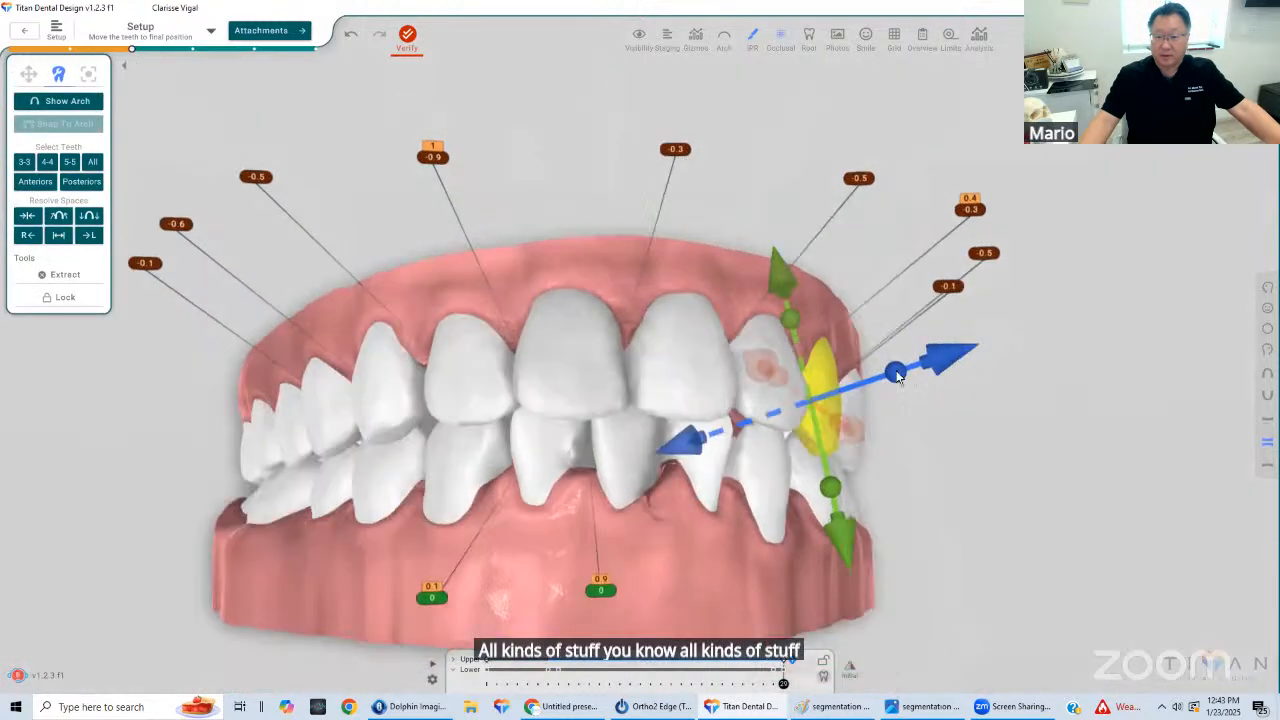
pyautogui.click(968, 412)
pyautogui.click(824, 394)
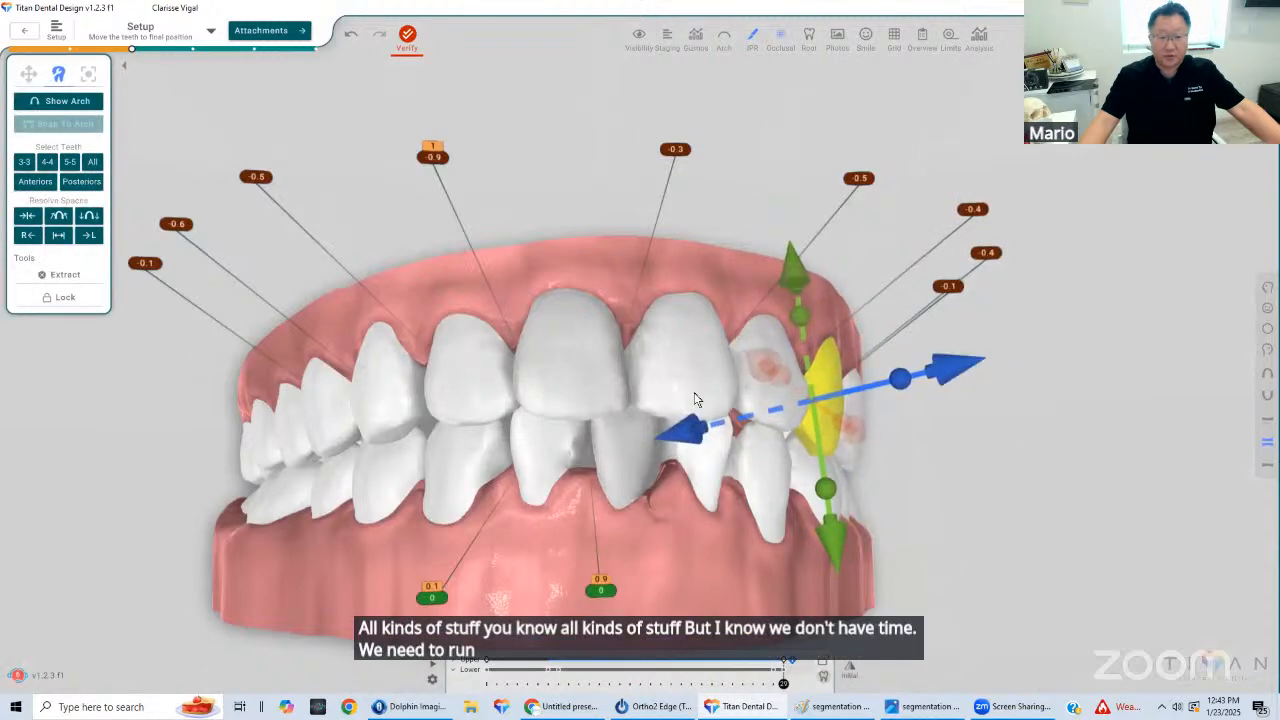
# Rotate the upper left canine slightly about its long axis and deselect it
pyautogui.moveTo(656, 446); pyautogui.dragTo(914, 384)
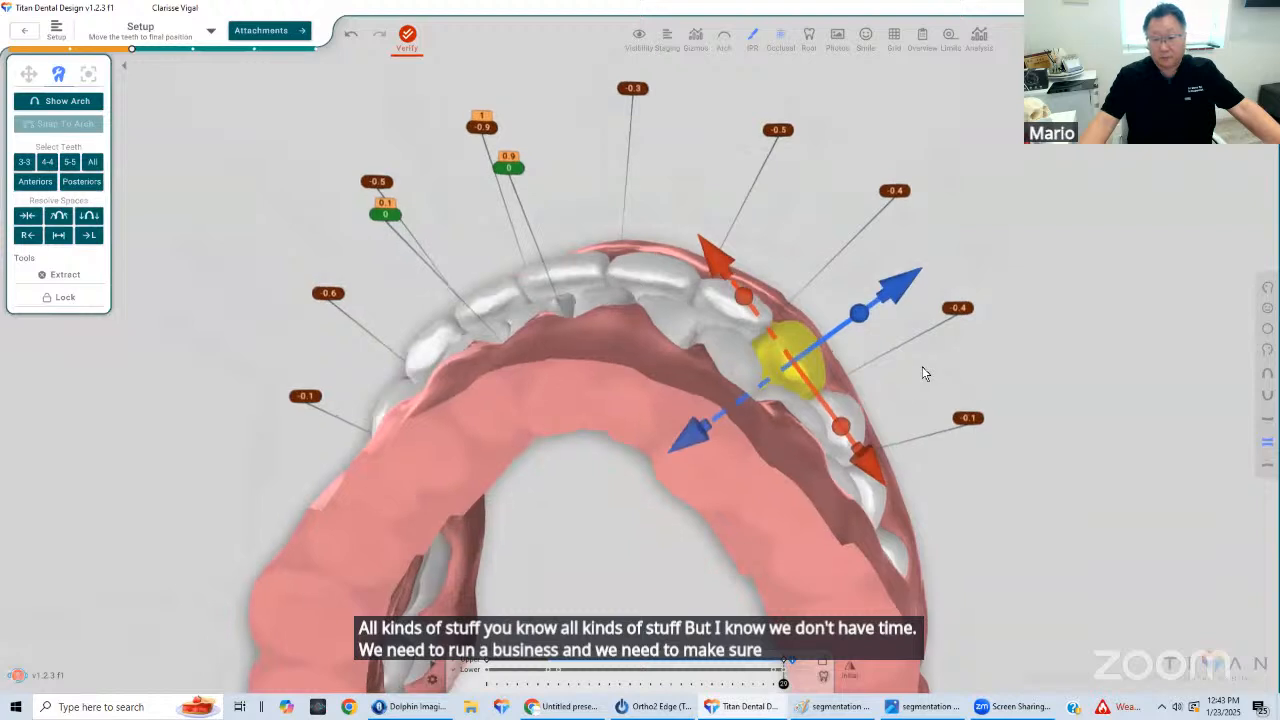
pyautogui.click(922, 366)
pyautogui.click(750, 295)
pyautogui.moveTo(744, 293); pyautogui.dragTo(920, 380)
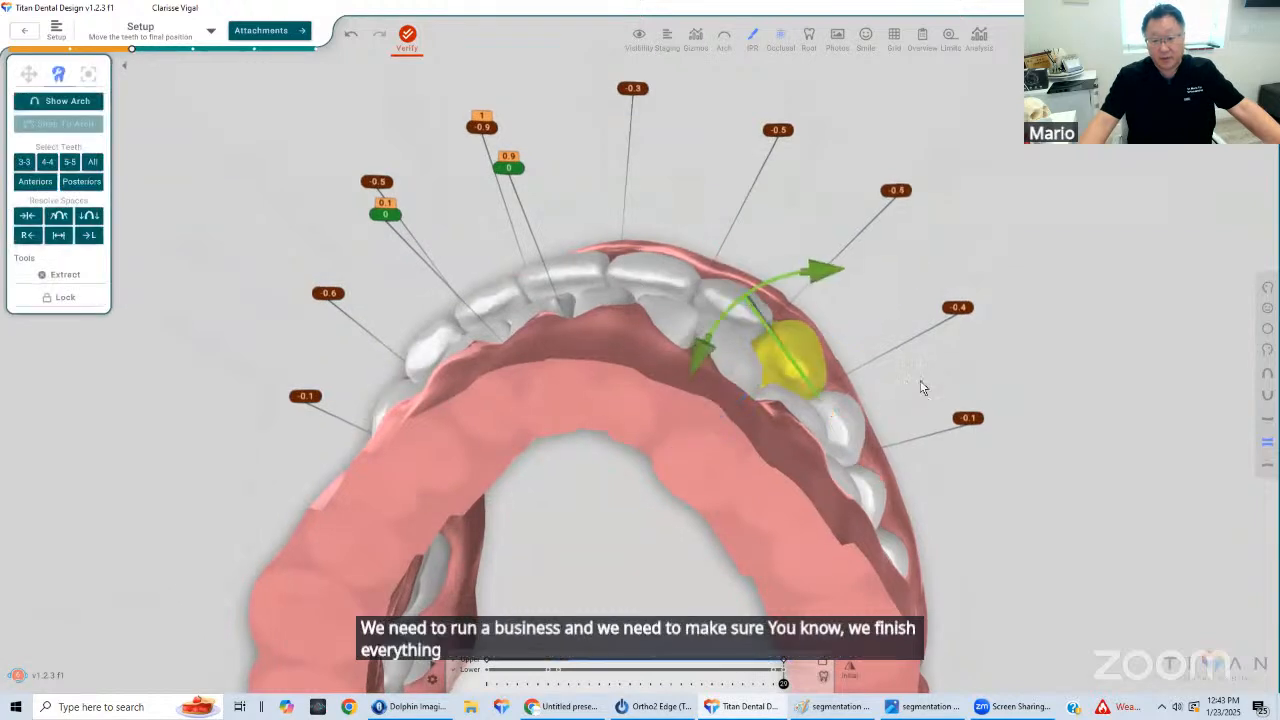
pyautogui.click(584, 406)
# Isolate the upper arch and examine its alignment and contact overlaps from the occlusal side
pyautogui.moveTo(584, 406); pyautogui.dragTo(634, 355)
pyautogui.scroll(-3, 634, 349)
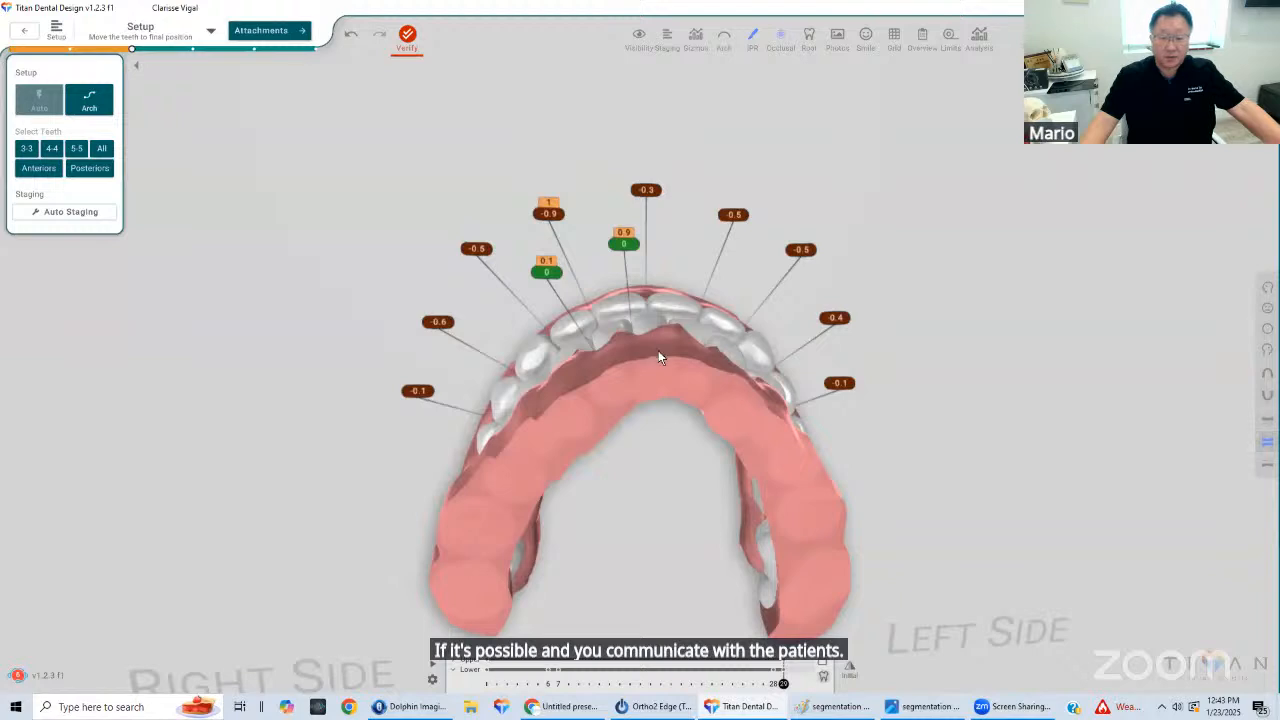
pyautogui.moveTo(658, 352); pyautogui.dragTo(1046, 443)
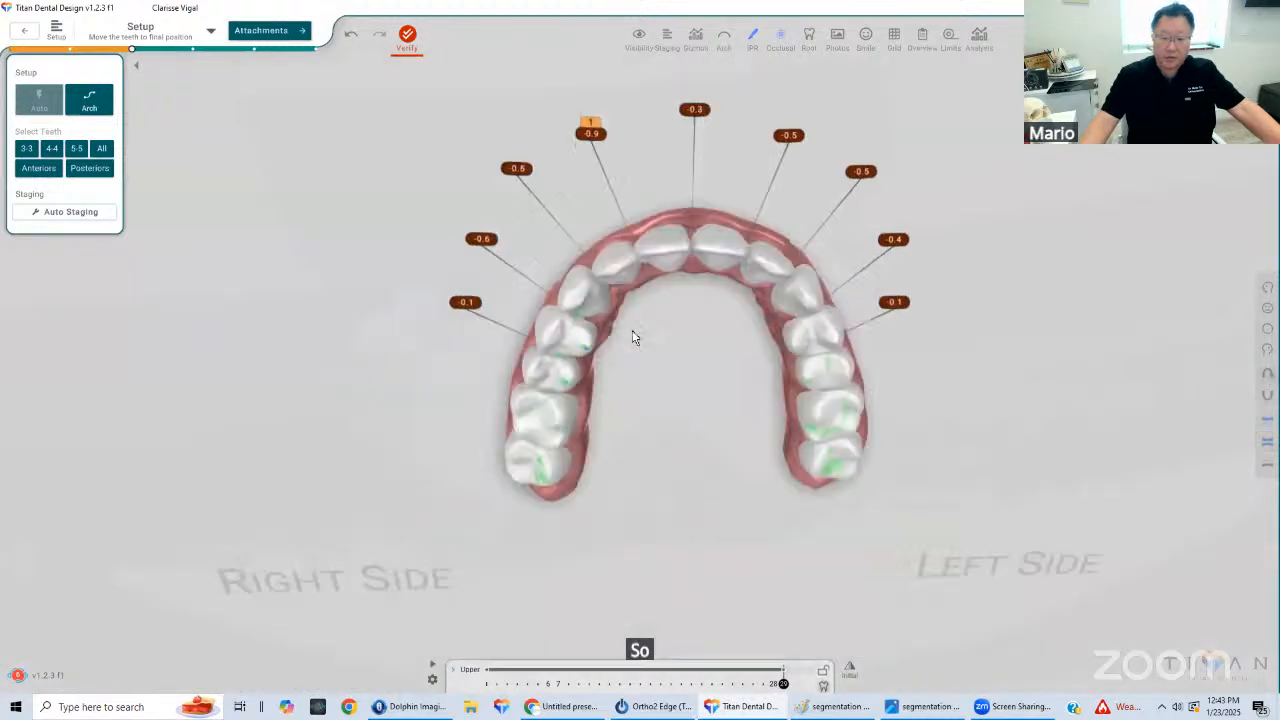
pyautogui.moveTo(632, 330); pyautogui.dragTo(498, 386, button='right')
pyautogui.scroll(2, 592, 408)
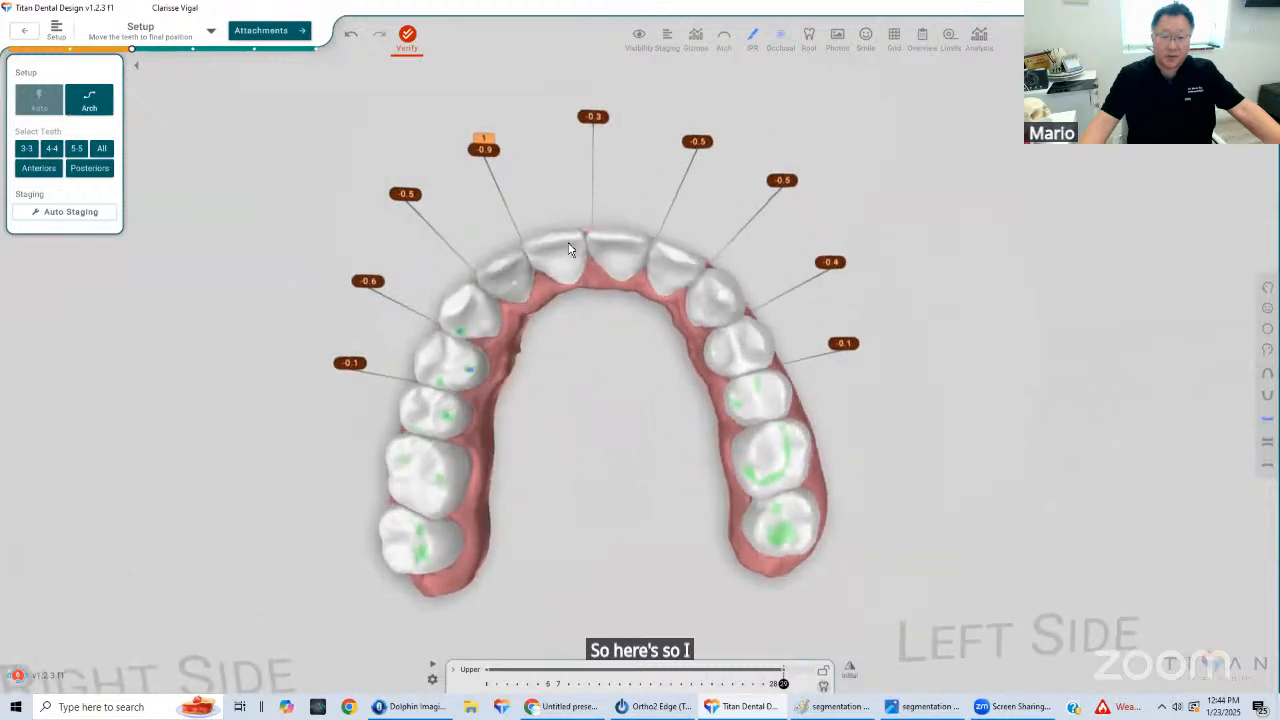
pyautogui.moveTo(606, 372); pyautogui.dragTo(623, 389)
pyautogui.moveTo(603, 400); pyautogui.dragTo(599, 408, button='right')
pyautogui.moveTo(497, 397); pyautogui.dragTo(577, 366)
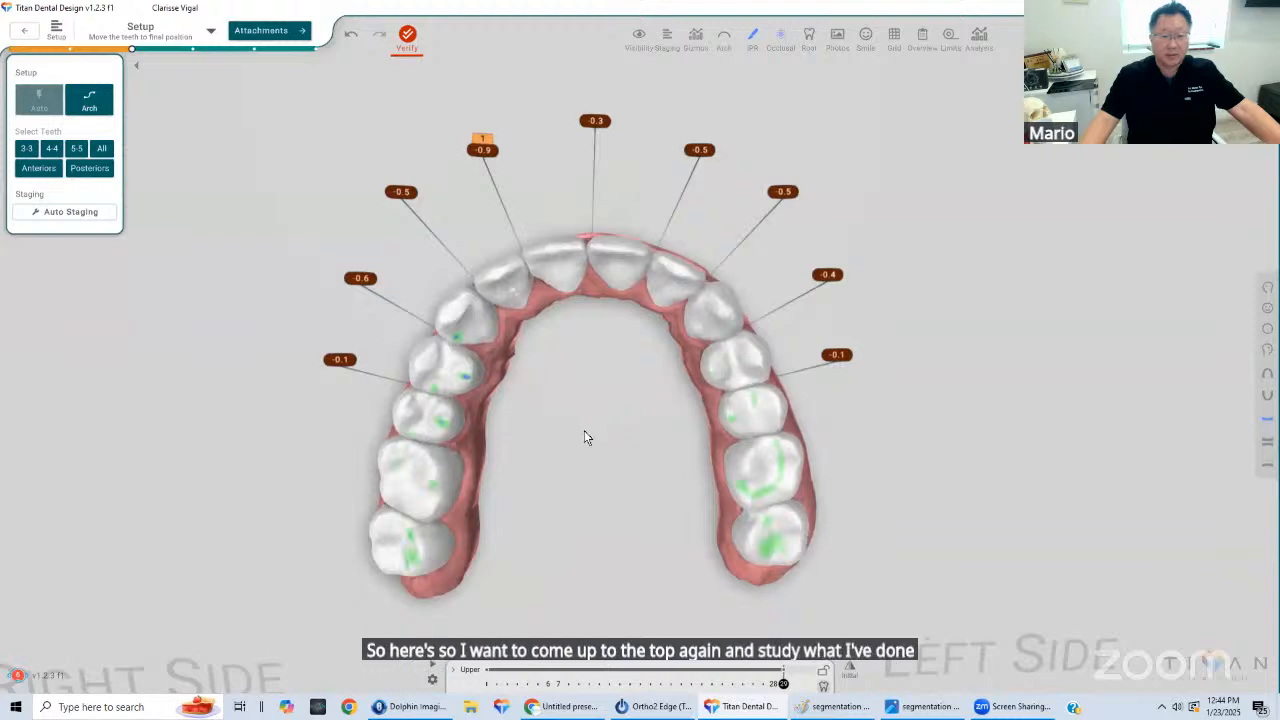
pyautogui.moveTo(584, 430); pyautogui.dragTo(606, 430)
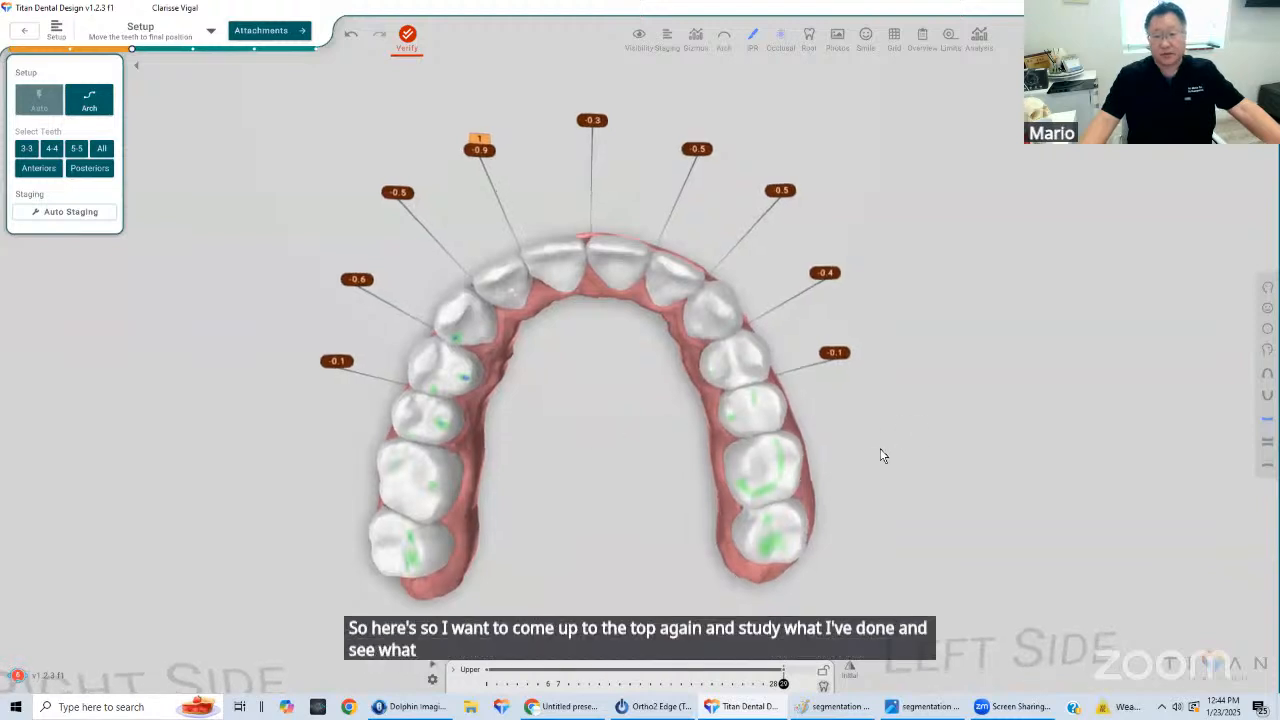
pyautogui.moveTo(746, 446); pyautogui.dragTo(756, 442)
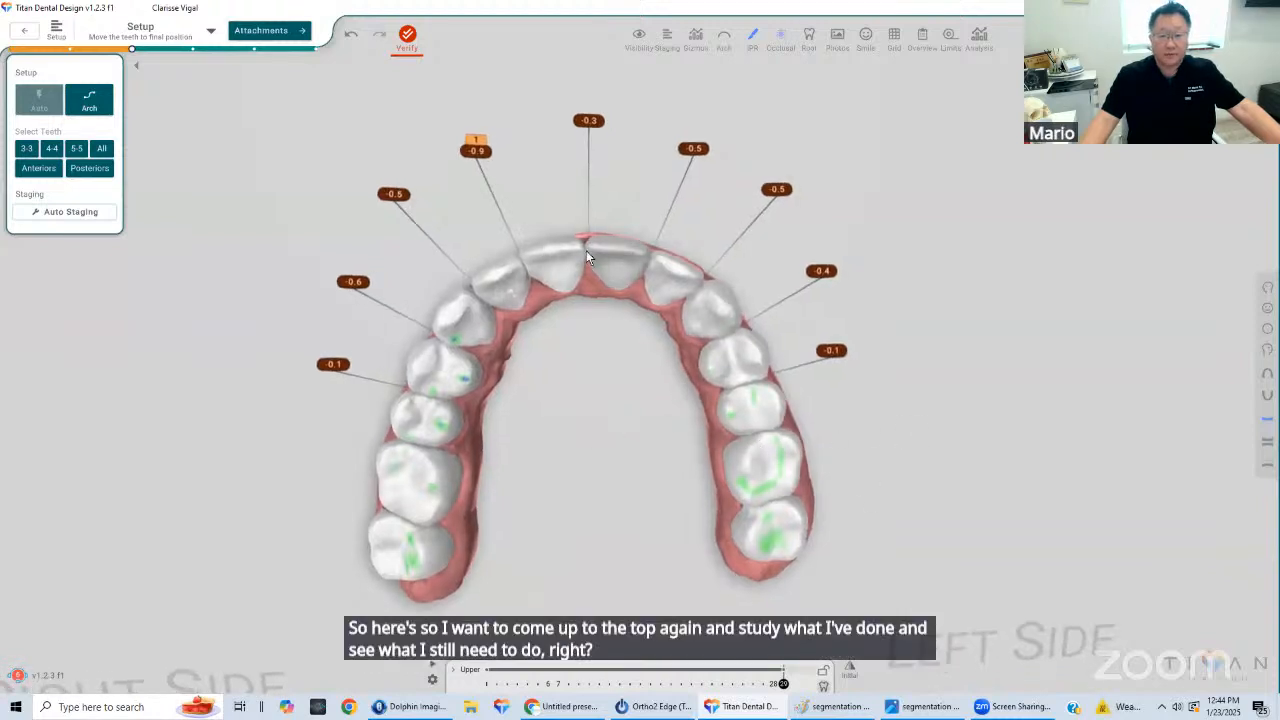
pyautogui.moveTo(608, 262); pyautogui.dragTo(590, 262)
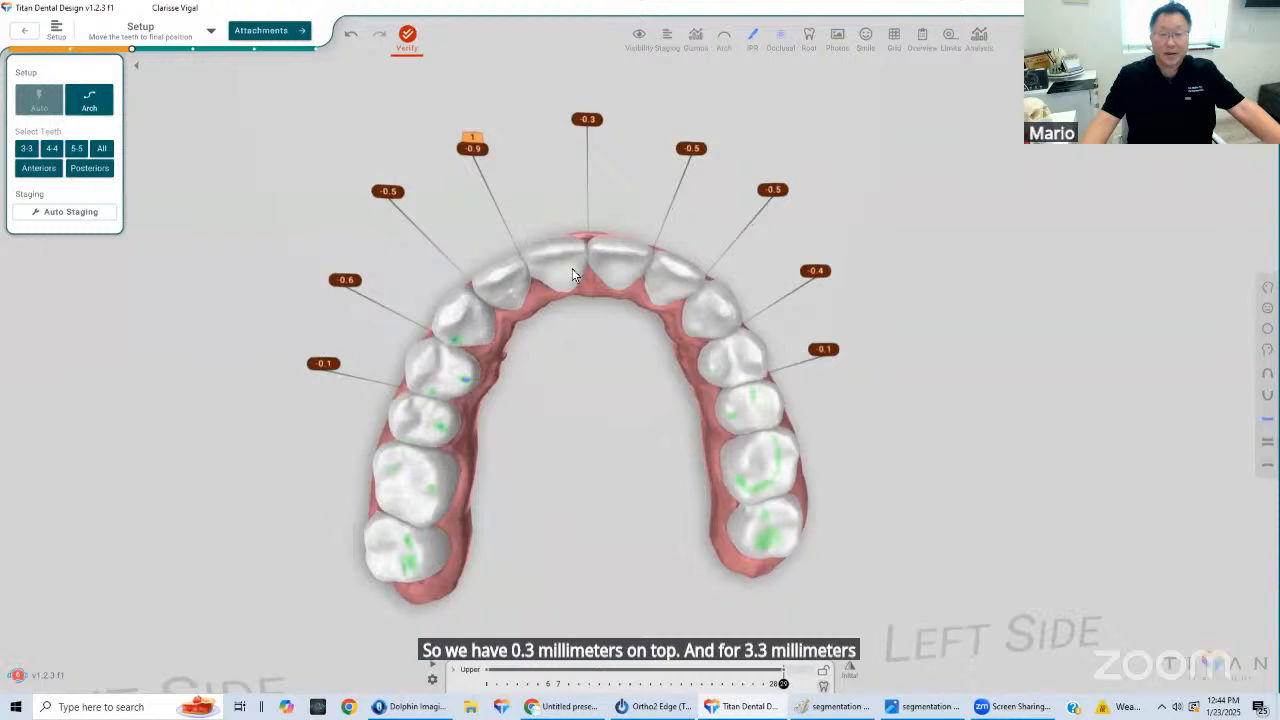
# Check the upper incisor shapes from the front and compare the overlap at each upper contact for IPR
pyautogui.moveTo(613, 285); pyautogui.dragTo(588, 383)
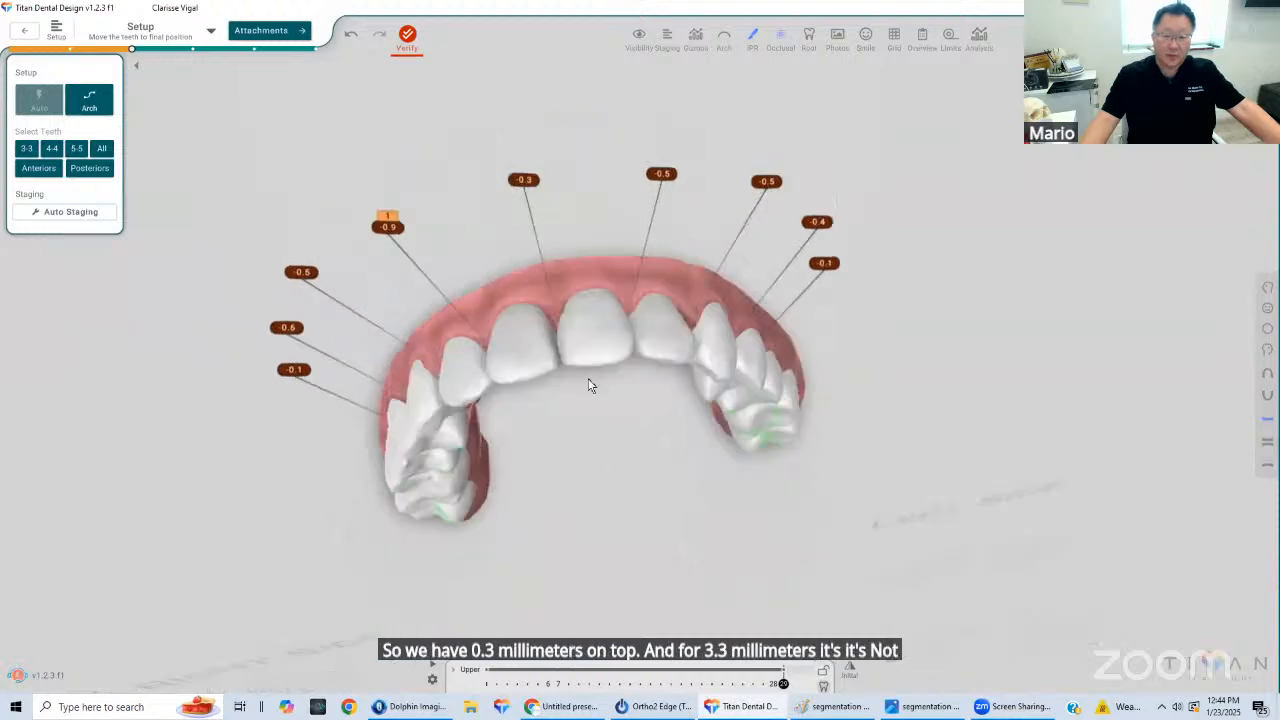
pyautogui.moveTo(640, 283); pyautogui.dragTo(634, 431)
pyautogui.moveTo(606, 274); pyautogui.dragTo(790, 328)
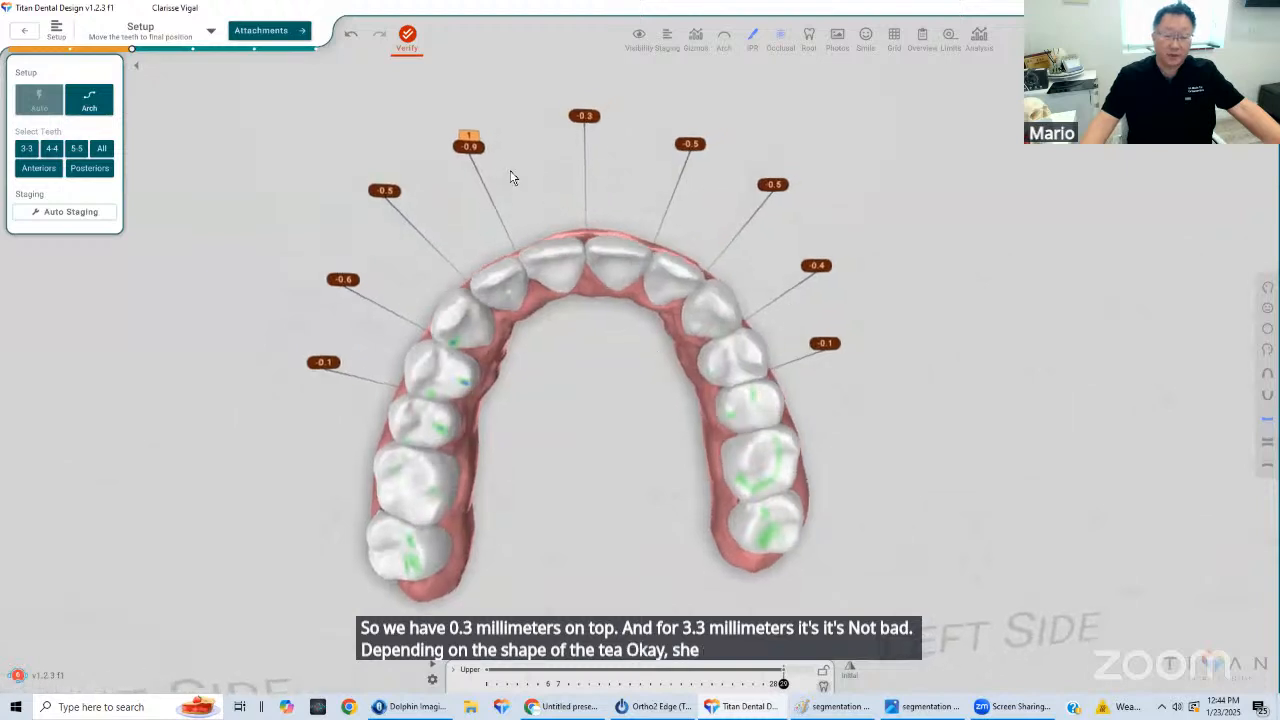
pyautogui.click(469, 147)
pyautogui.click(568, 353)
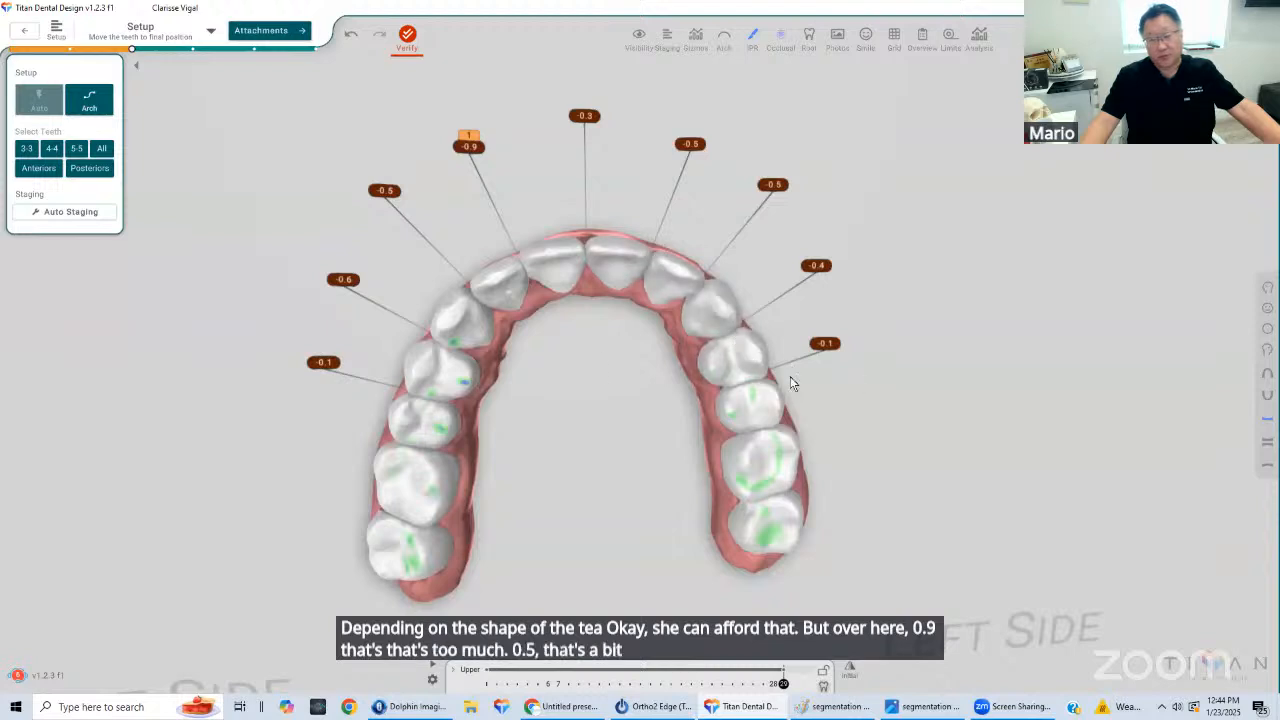
pyautogui.moveTo(569, 360); pyautogui.dragTo(677, 374)
# Move the upper left first premolar distally until its overlap with the canine is 0.1 mm
pyautogui.click(740, 370)
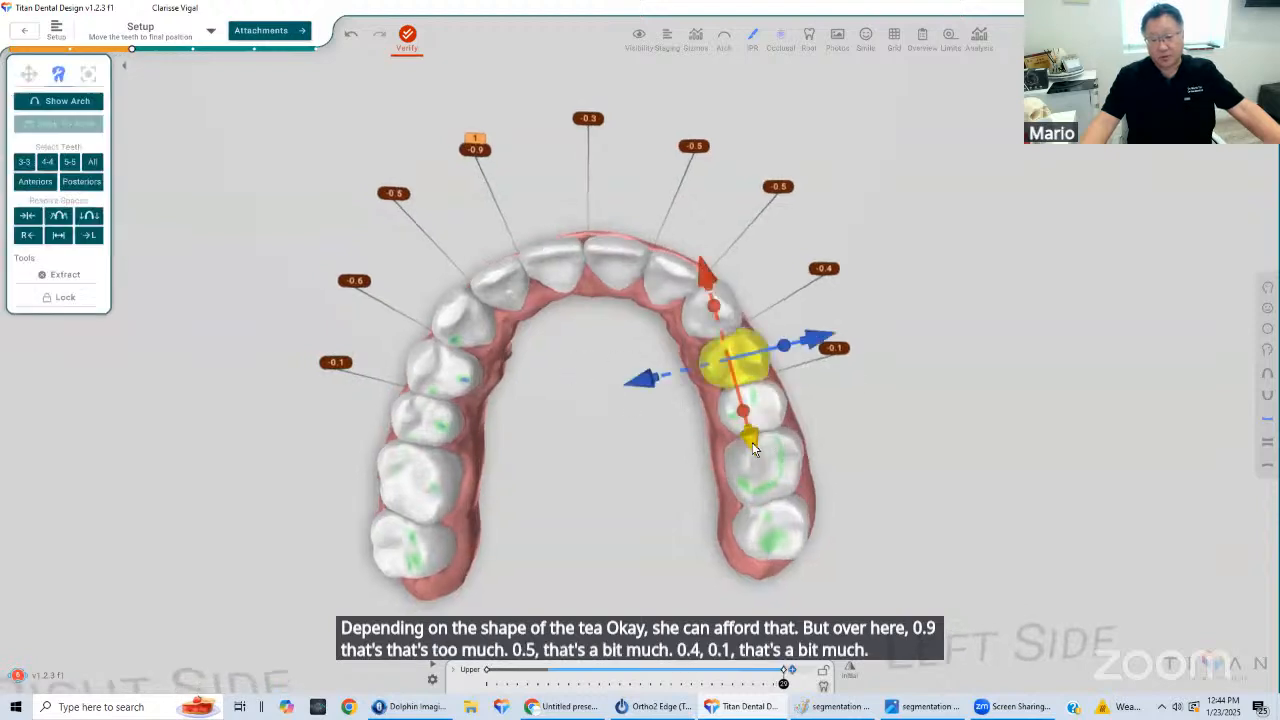
pyautogui.click(752, 444)
pyautogui.click(752, 444)
pyautogui.click(752, 444)
pyautogui.click(834, 426)
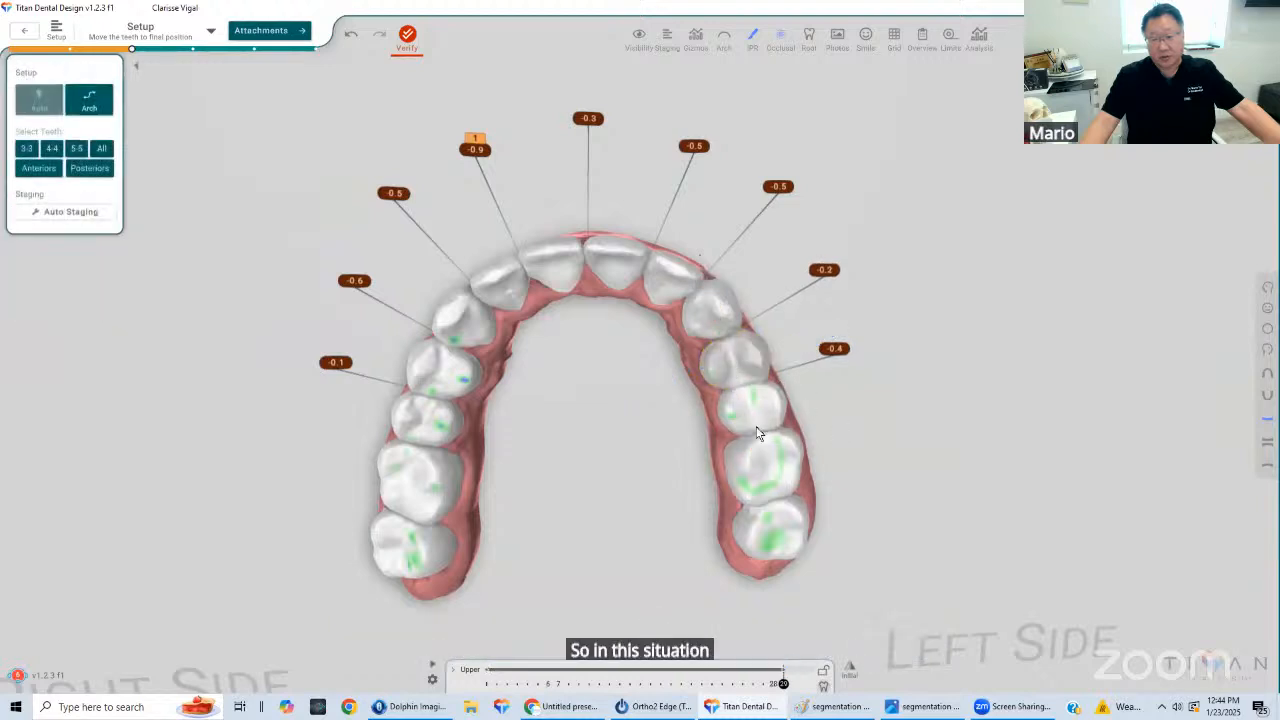
pyautogui.click(730, 370)
pyautogui.click(754, 438)
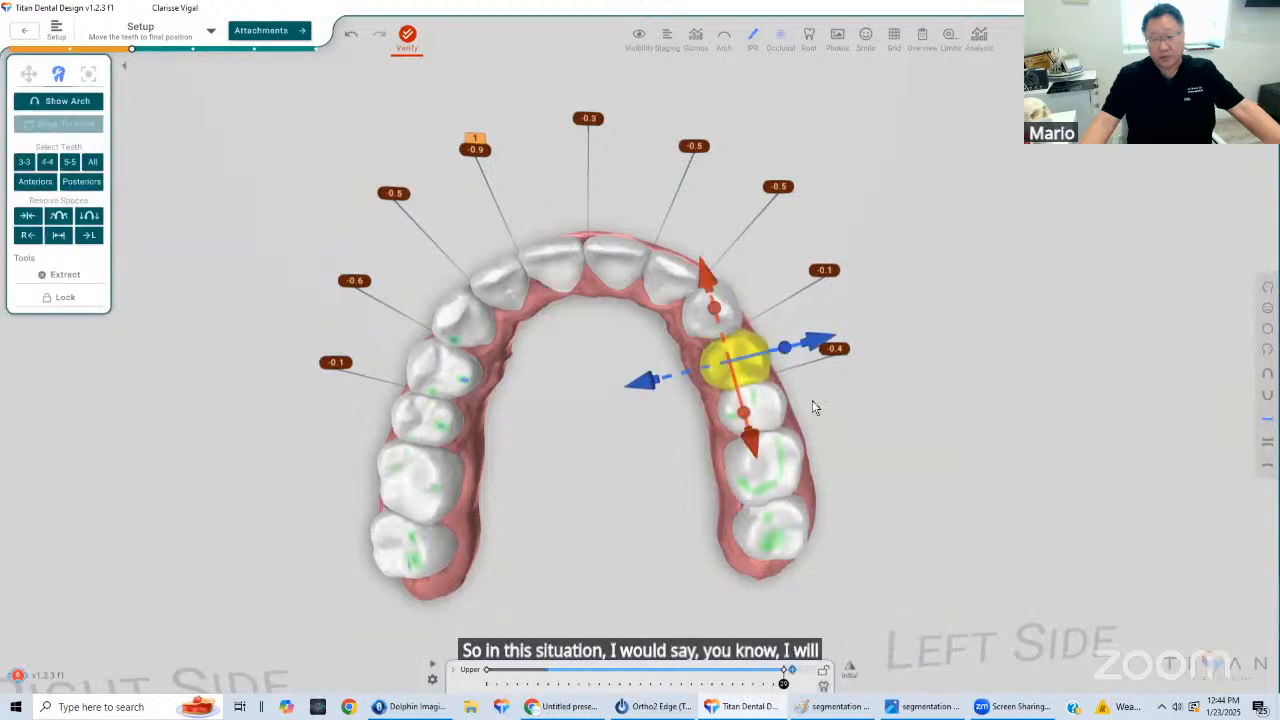
# Move the upper left canine distally until its overlap with the lateral incisor is 0 and with the first premolar 0.6 mm
pyautogui.click(728, 312)
pyautogui.click(773, 379)
pyautogui.click(773, 379)
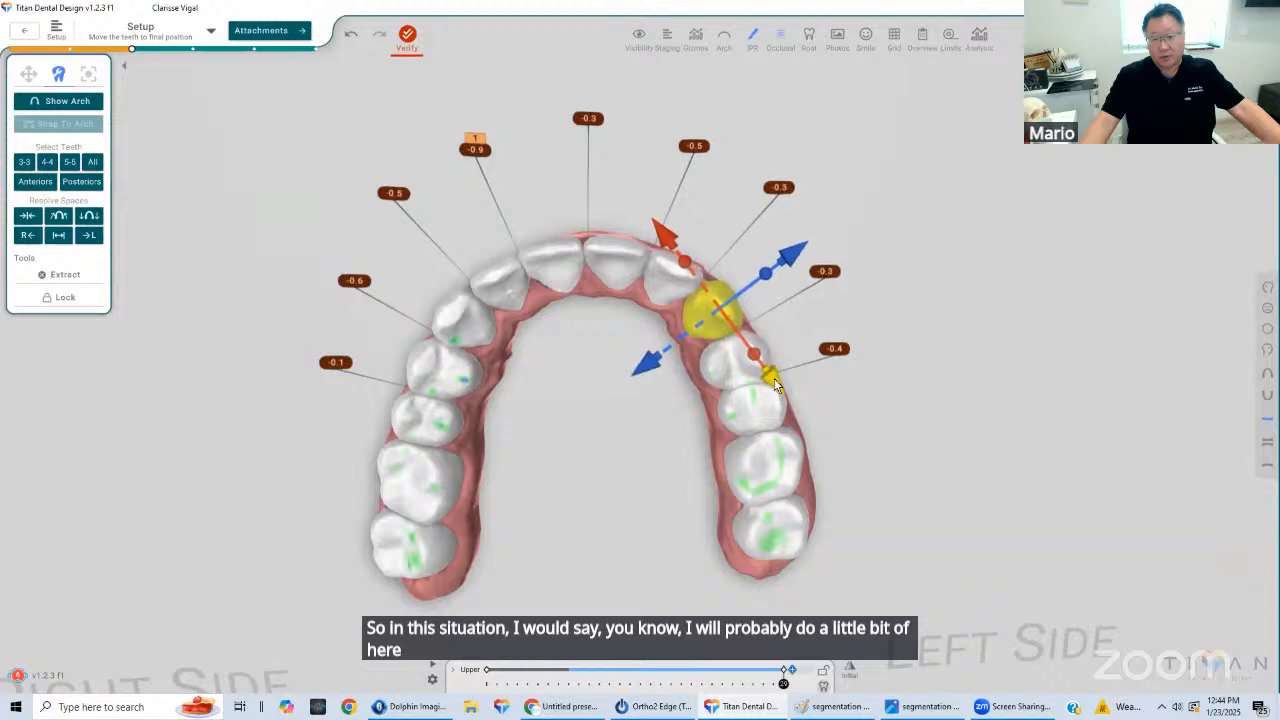
pyautogui.click(773, 379)
pyautogui.click(773, 379)
pyautogui.click(773, 379)
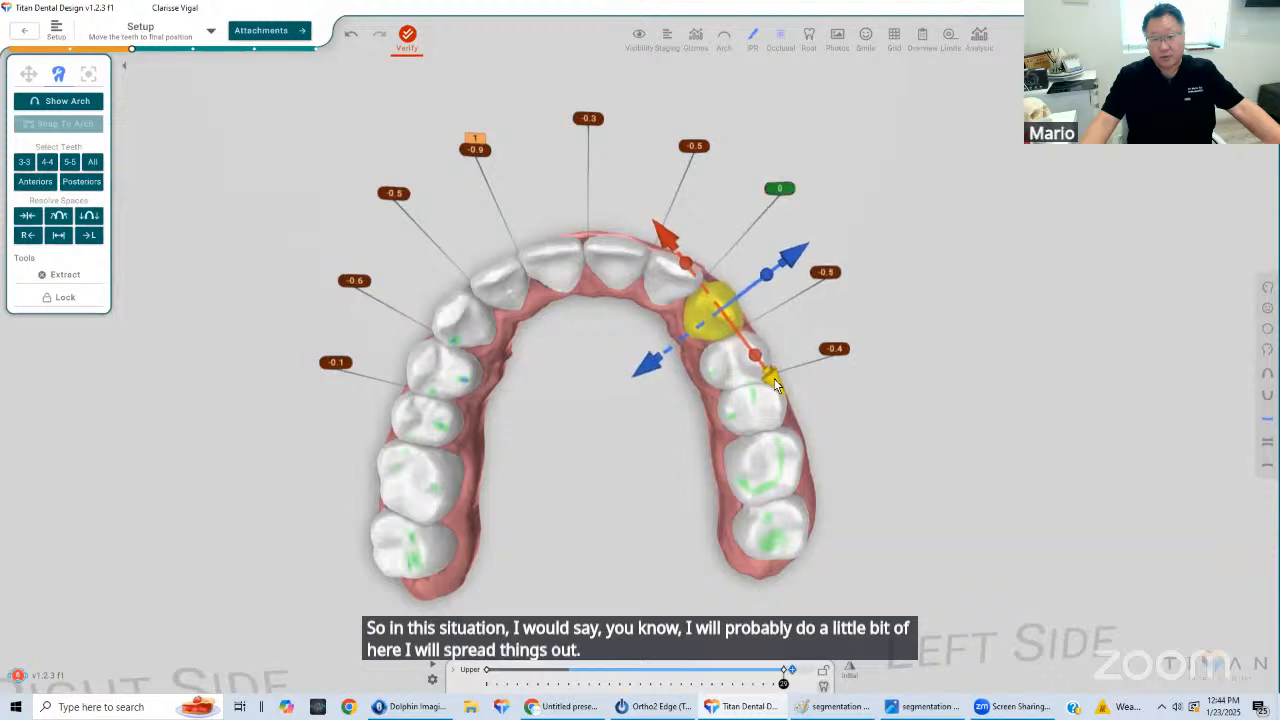
pyautogui.click(773, 379)
# Move the upper left lateral incisor distally until its overlap with the canine is 0.5 mm
pyautogui.click(682, 284)
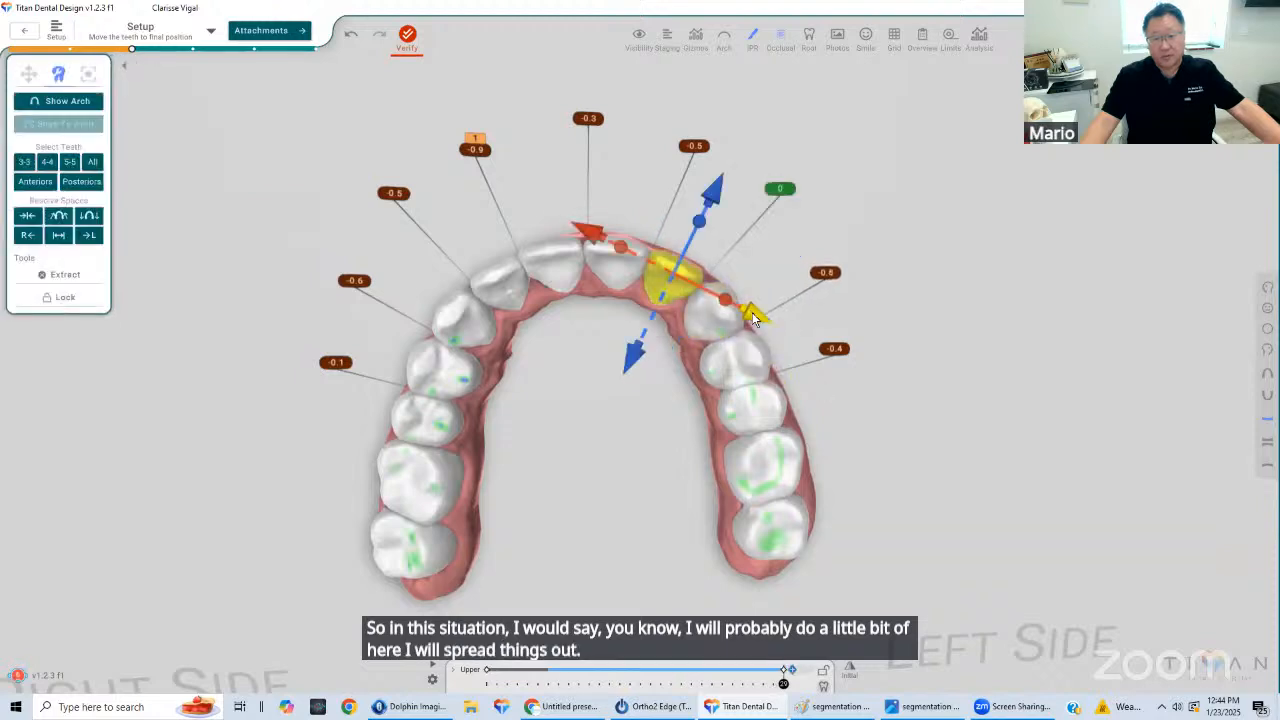
pyautogui.click(752, 312)
pyautogui.click(752, 312)
pyautogui.click(752, 312)
pyautogui.click(752, 312)
pyautogui.click(755, 318)
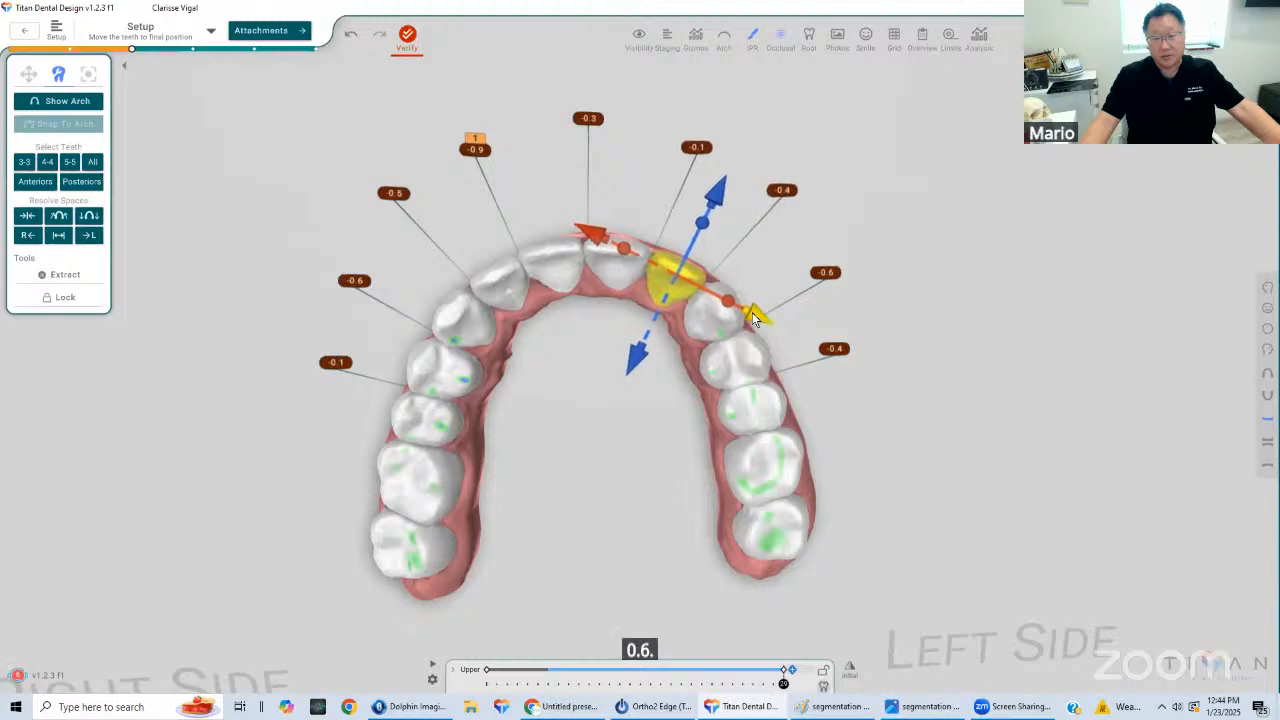
pyautogui.click(755, 318)
# Move the upper left central incisor distally until its overlap with the left lateral incisor is 0.3 mm
pyautogui.click(622, 252)
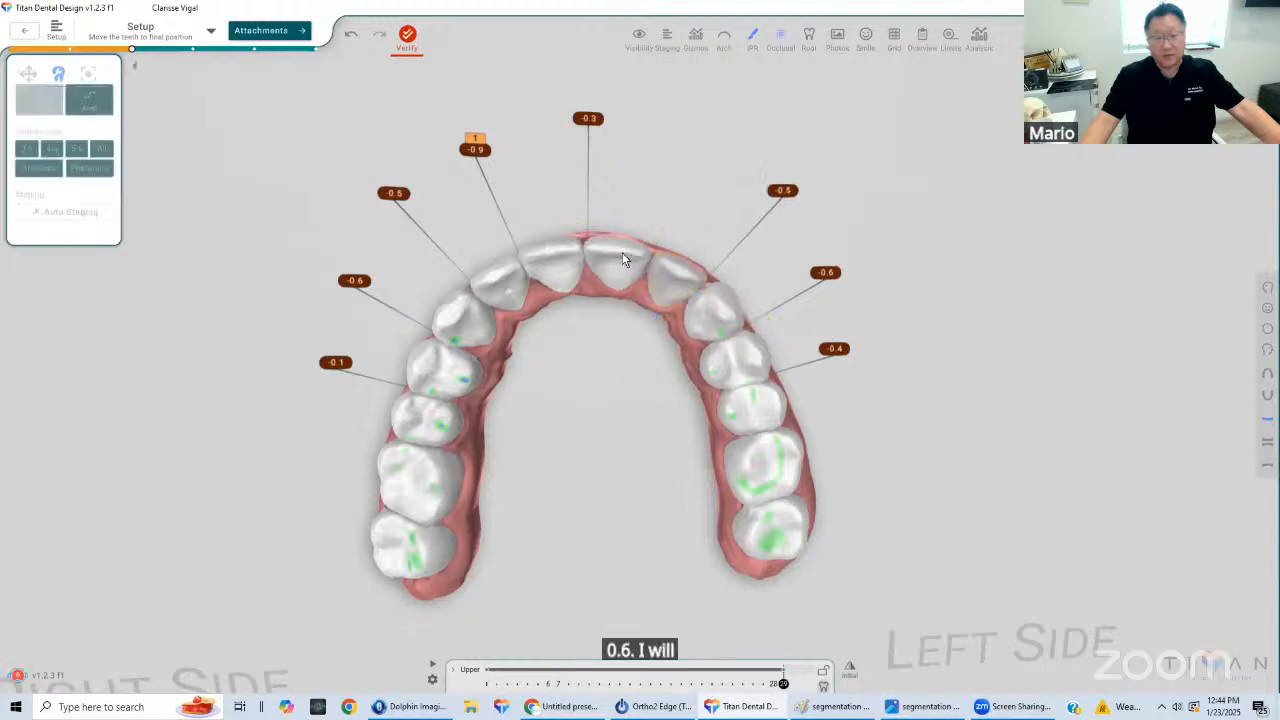
pyautogui.click(708, 265)
pyautogui.click(708, 265)
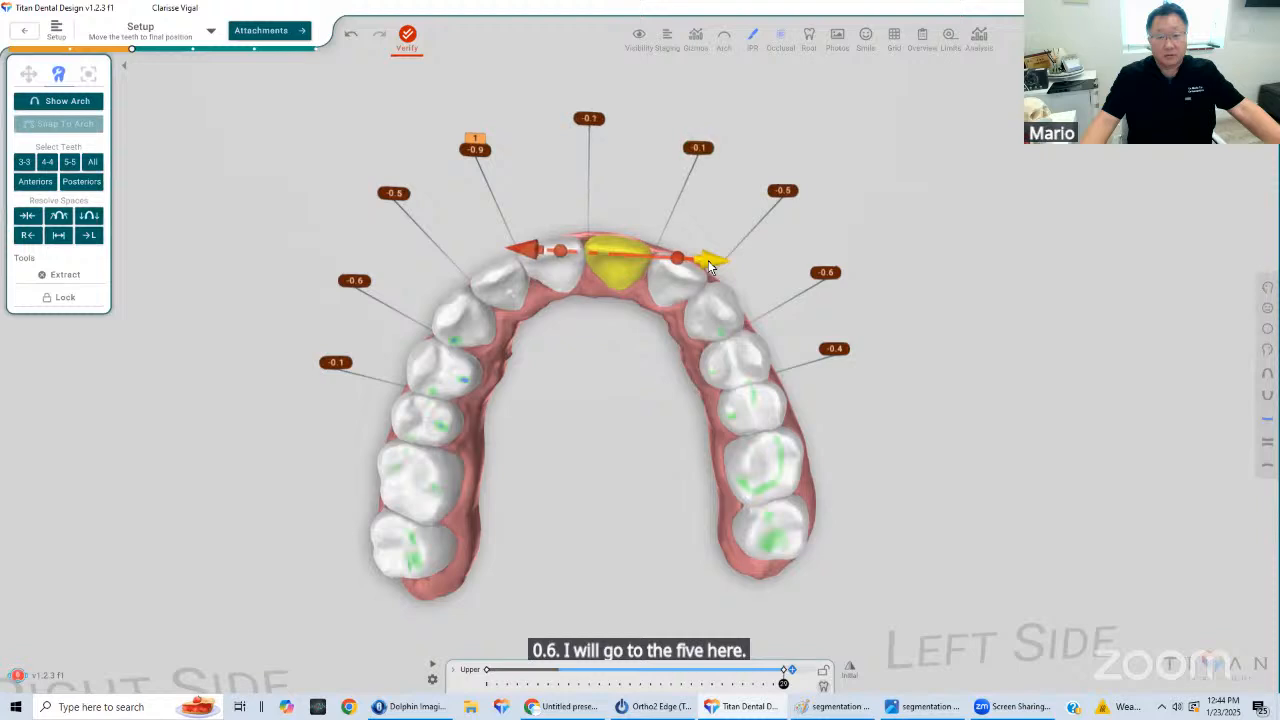
pyautogui.click(708, 265)
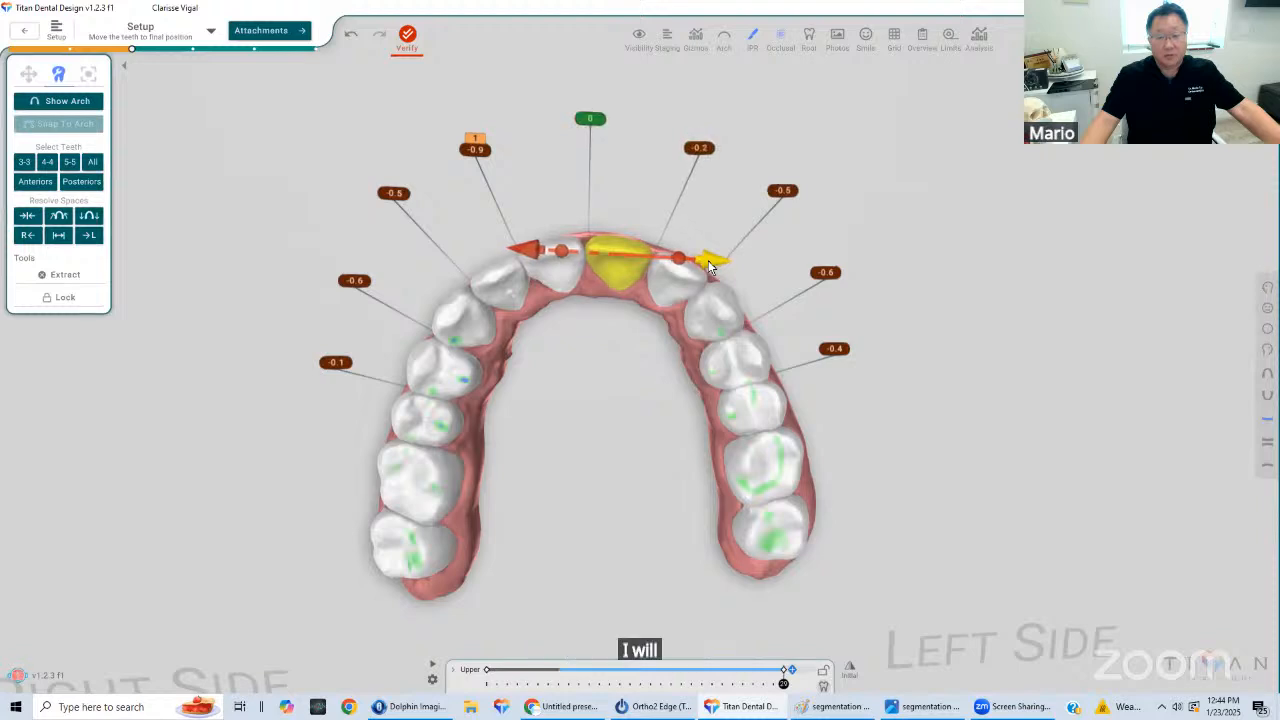
pyautogui.click(708, 265)
# Move the upper right central incisor mesially until its overlap with the left central is 0.1 mm and with the right lateral 0.7 mm
pyautogui.click(550, 246)
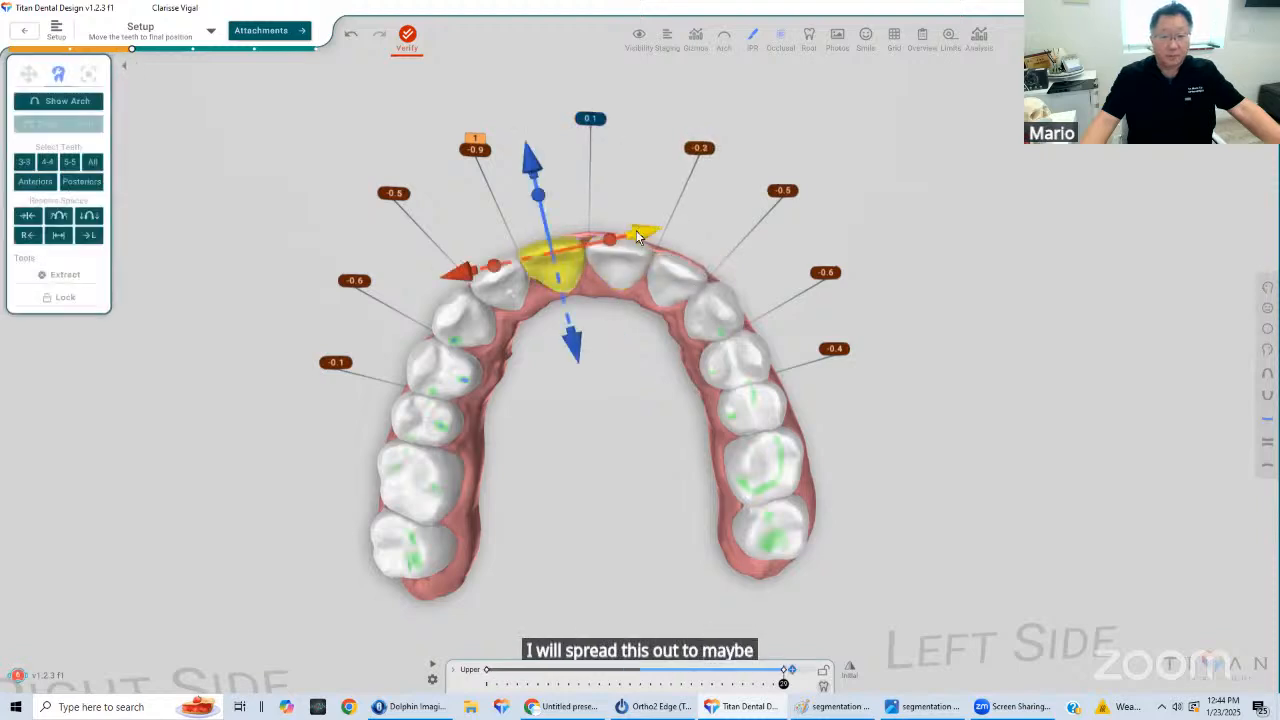
pyautogui.click(636, 230)
pyautogui.click(636, 230)
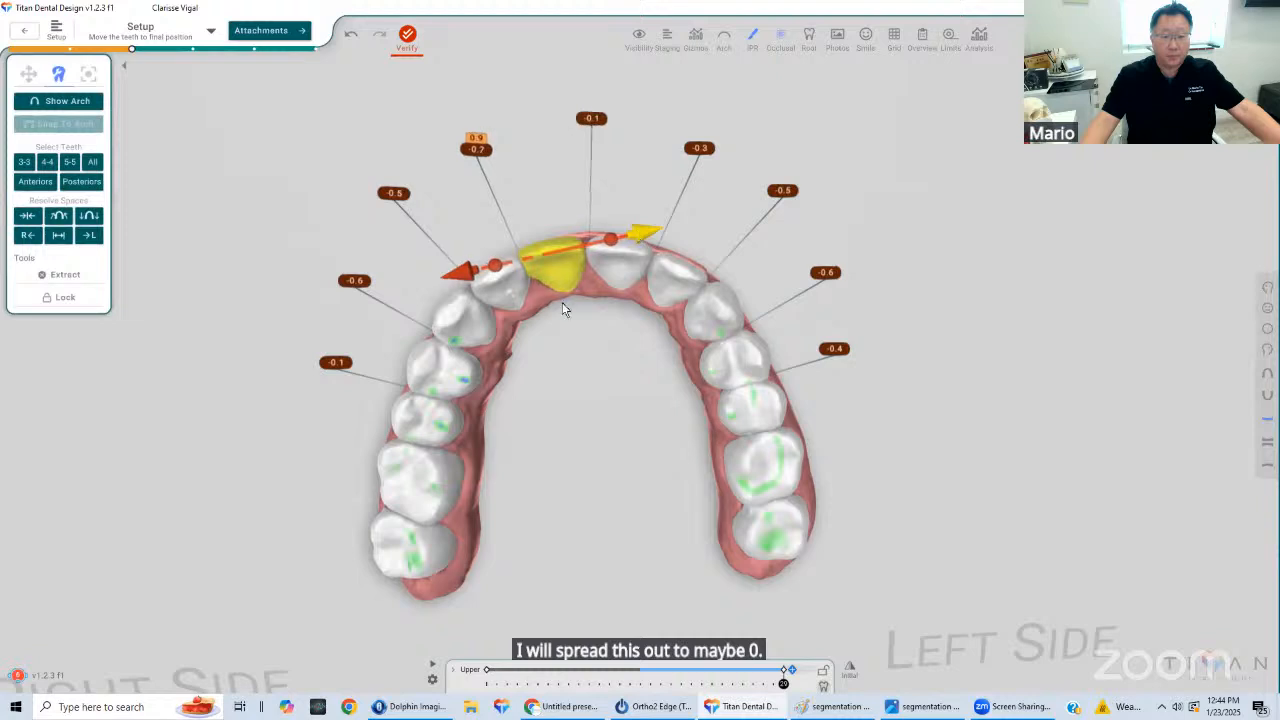
pyautogui.moveTo(548, 320); pyautogui.dragTo(608, 336)
pyautogui.click(1048, 354)
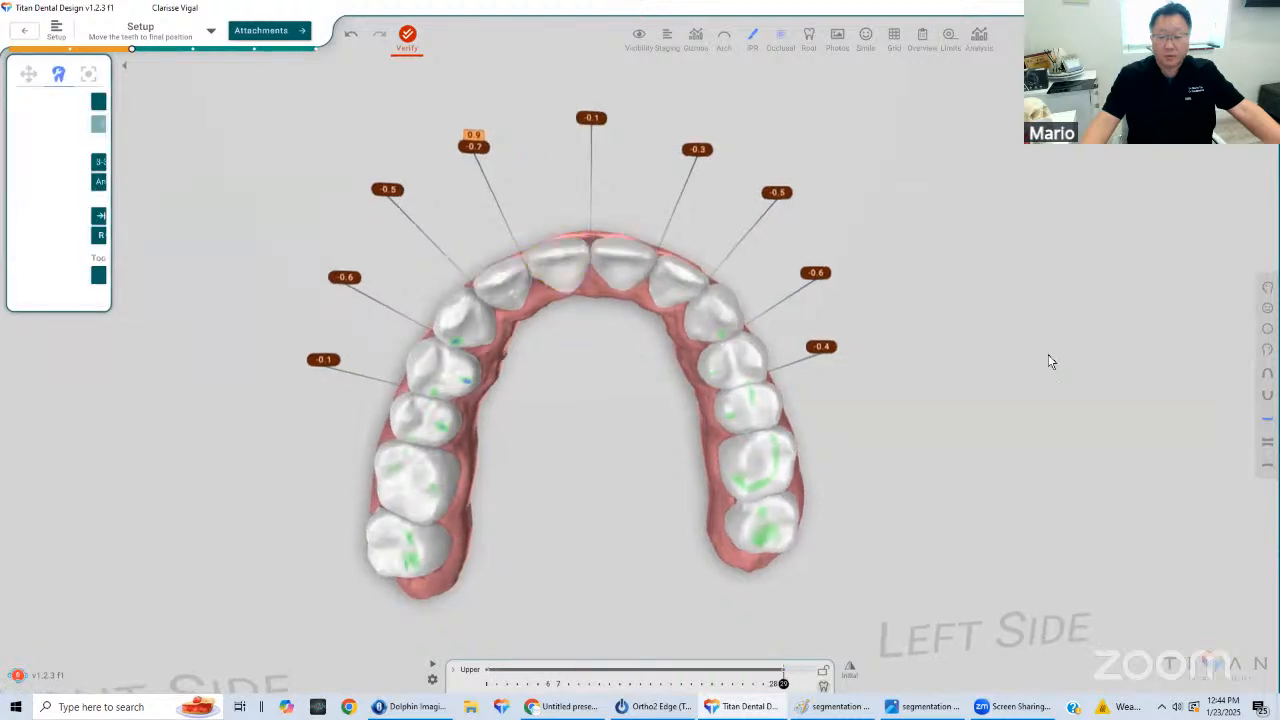
# Check the midlines and move the upper right central incisor mesially until it overlaps the left central by 0.3 mm and the right lateral by 0.5 mm
pyautogui.click(1267, 441)
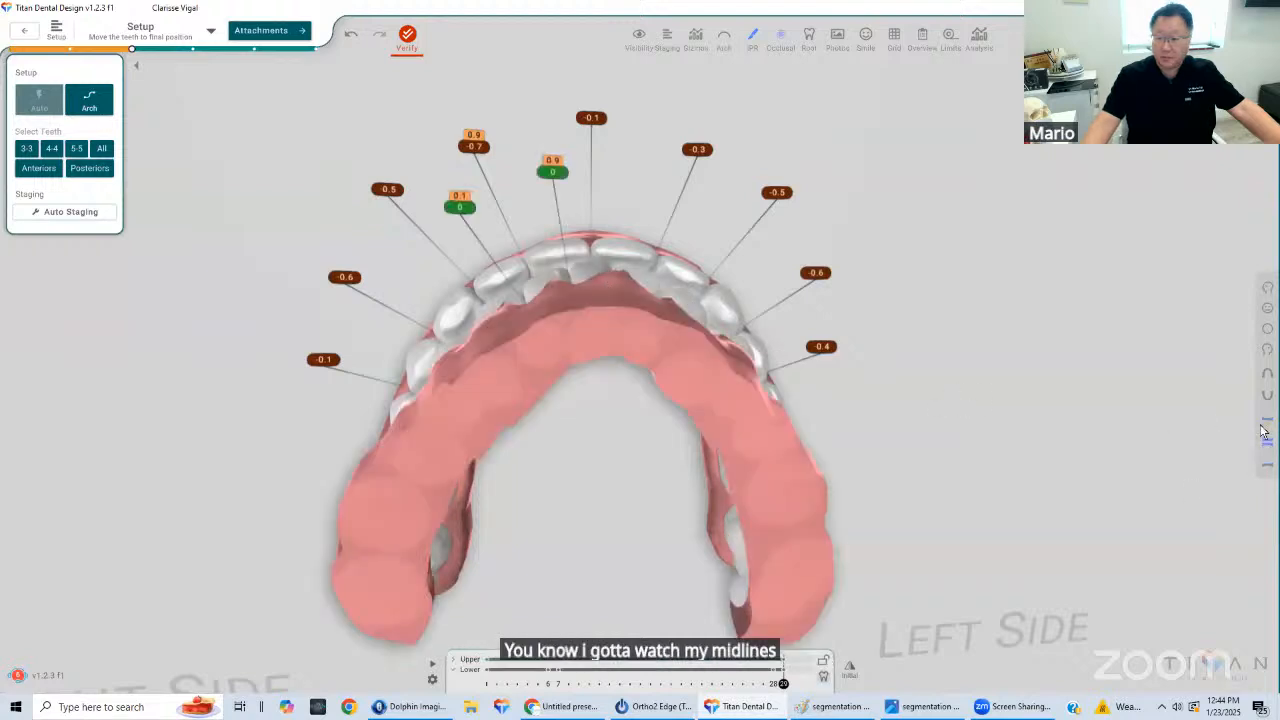
pyautogui.click(1267, 372)
pyautogui.moveTo(684, 328); pyautogui.dragTo(588, 414, button='right')
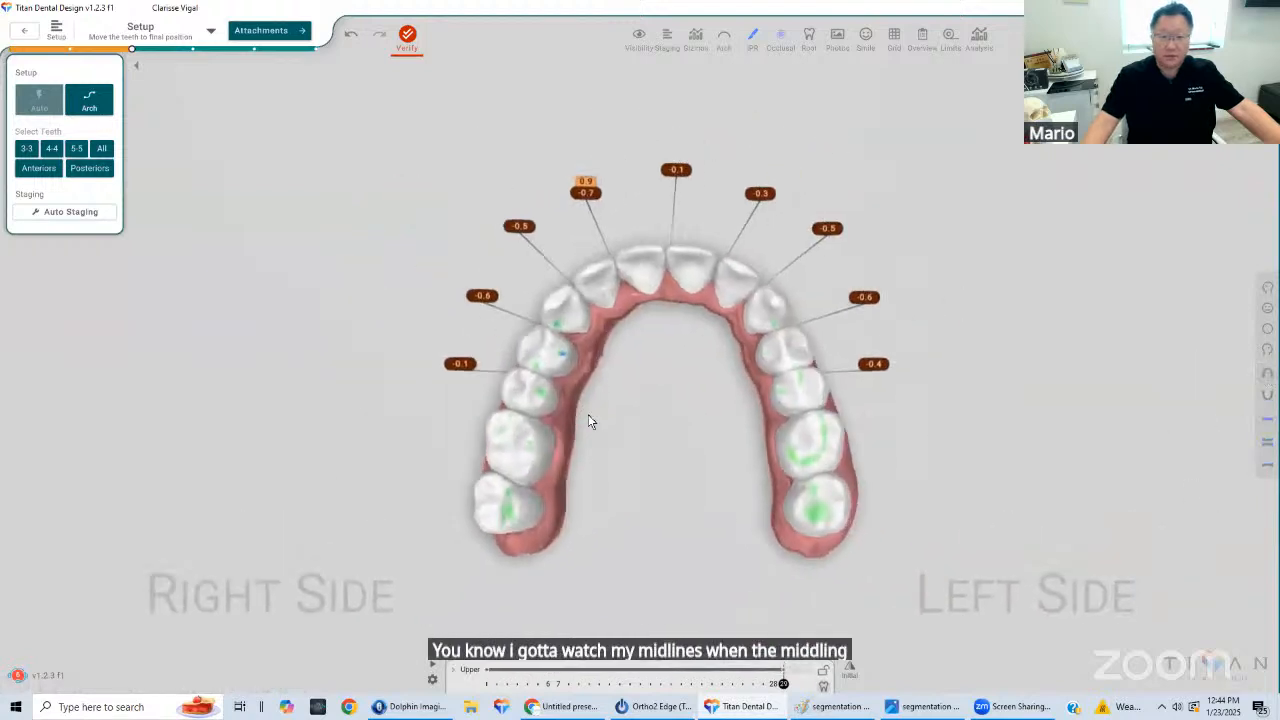
pyautogui.scroll(3, 590, 328)
pyautogui.scroll(-1, 618, 386)
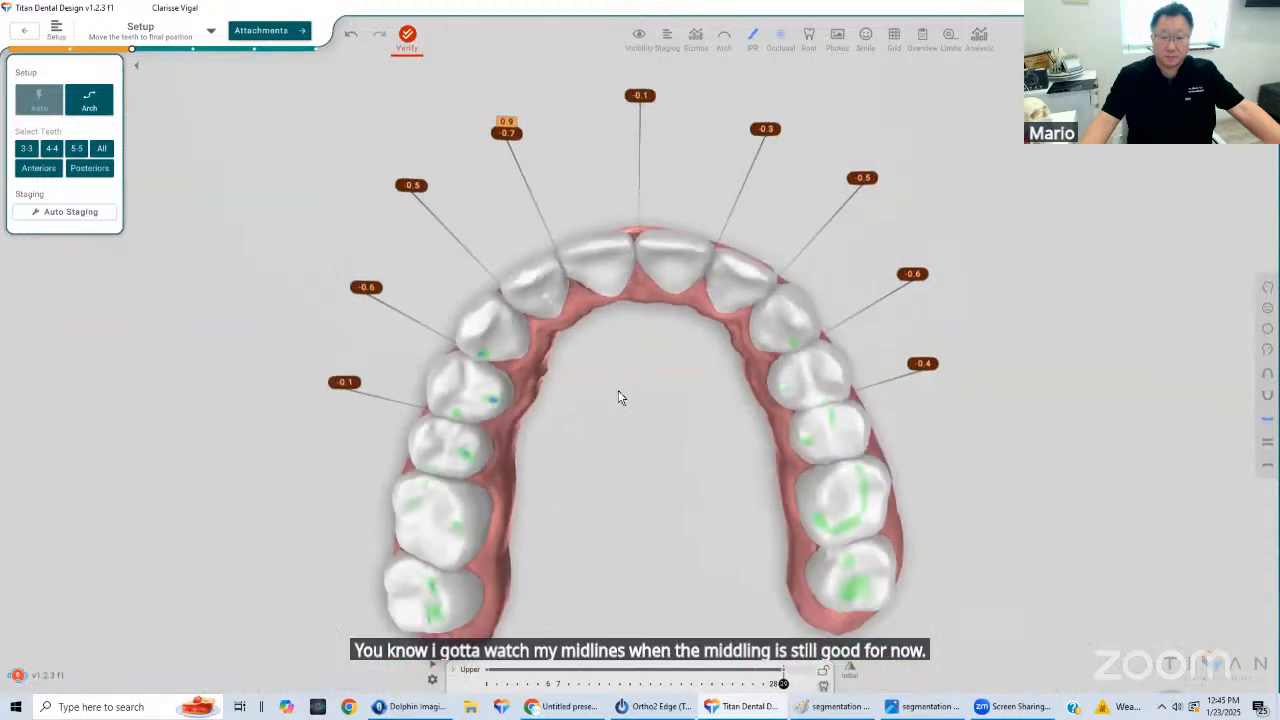
pyautogui.moveTo(624, 418); pyautogui.dragTo(628, 416, button='right')
pyautogui.click(594, 264)
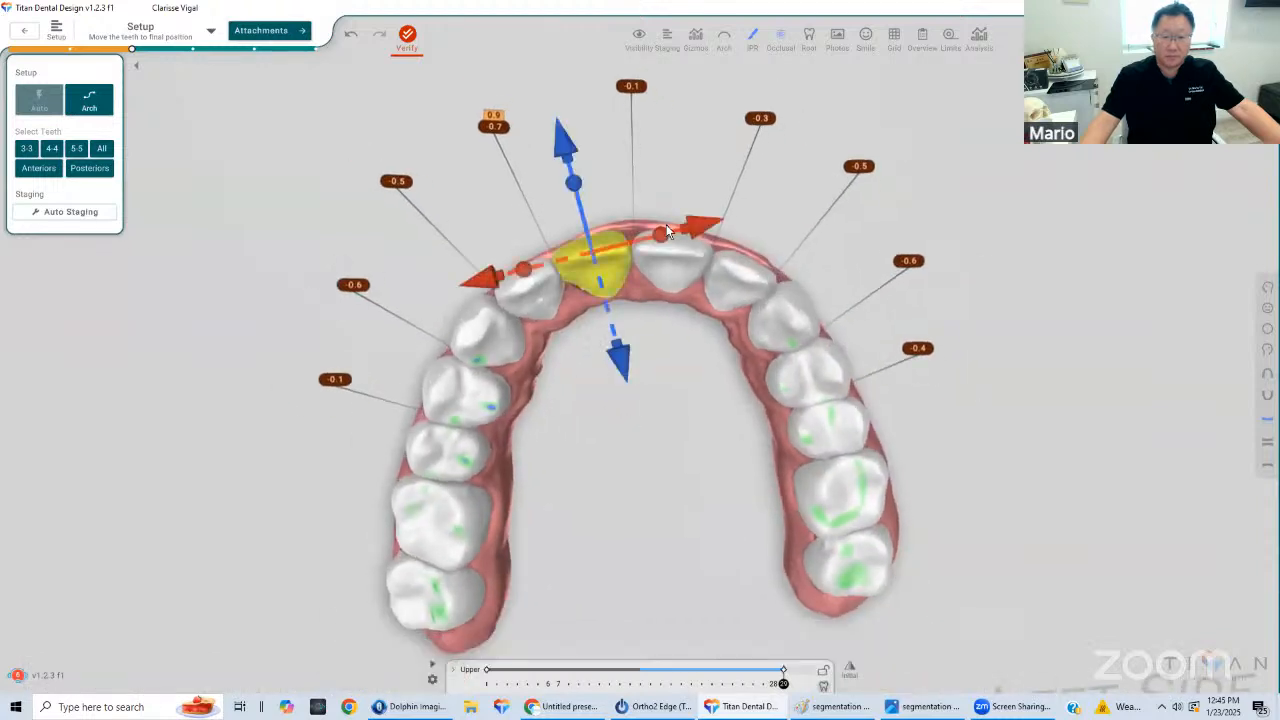
pyautogui.click(698, 222)
pyautogui.moveTo(656, 344); pyautogui.dragTo(586, 376, button='right')
pyautogui.click(586, 376)
# Move the upper right lateral incisor distally until its overlap with the central incisor is 0.3 mm and with the canine 0.7 mm
pyautogui.click(556, 296)
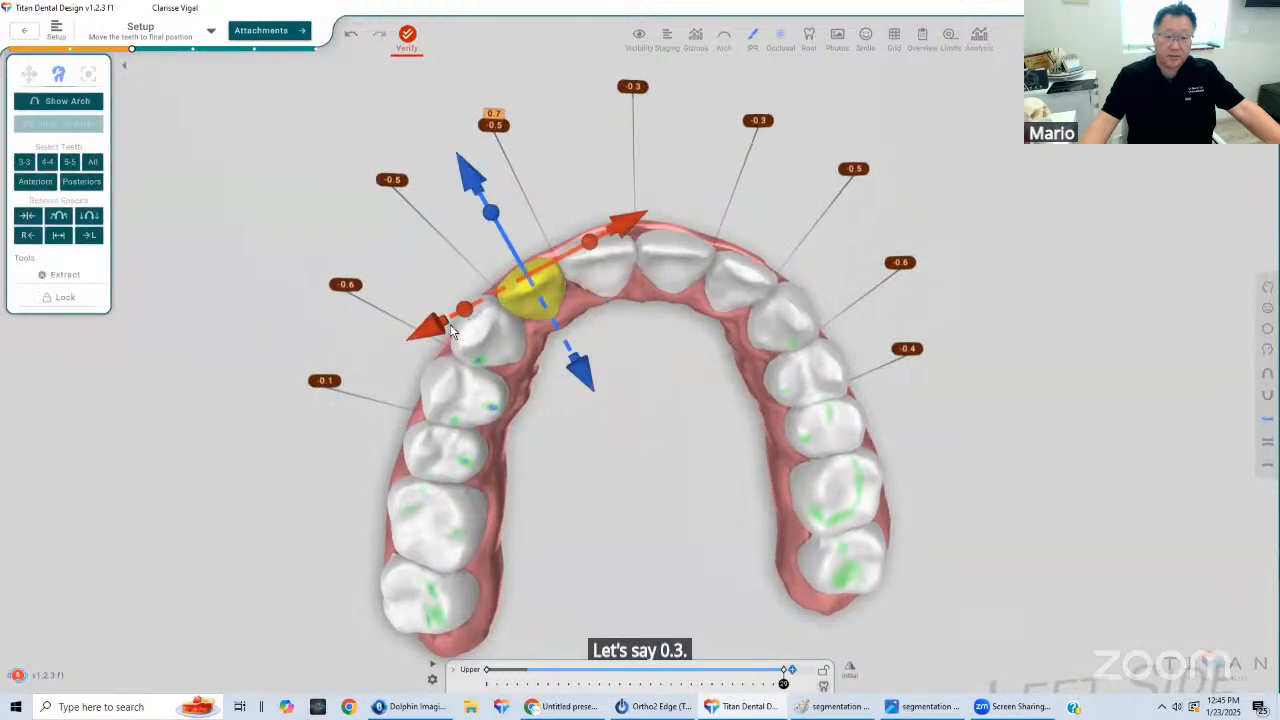
pyautogui.click(434, 328)
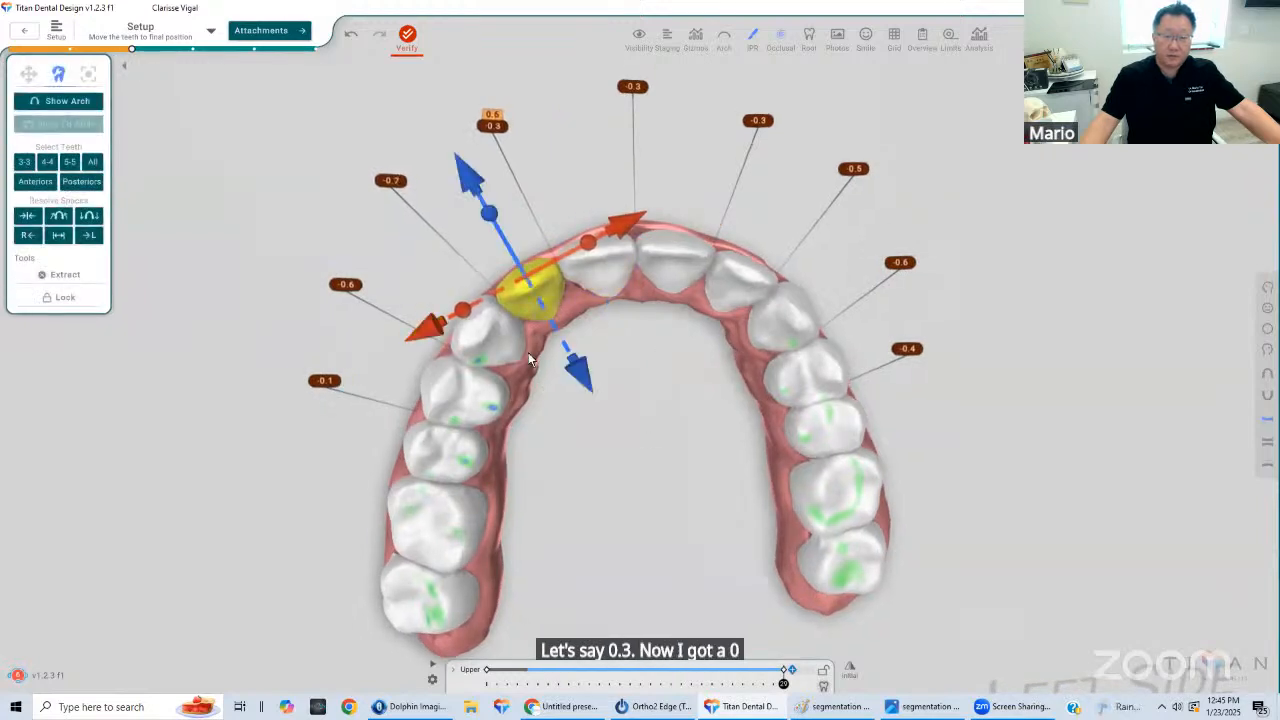
pyautogui.click(529, 356)
# Move the upper right canine distally until its overlap with the lateral incisor is 0.5 mm and with the first premolar 0.8 mm
pyautogui.click(482, 332)
pyautogui.moveTo(560, 388); pyautogui.dragTo(420, 418, button='right')
pyautogui.moveTo(420, 420); pyautogui.dragTo(496, 427)
pyautogui.click(496, 427)
# Move the upper right first premolar distally until its overlap with the canine is 0.7 mm and with the second premolar 0.2 mm
pyautogui.click(446, 395)
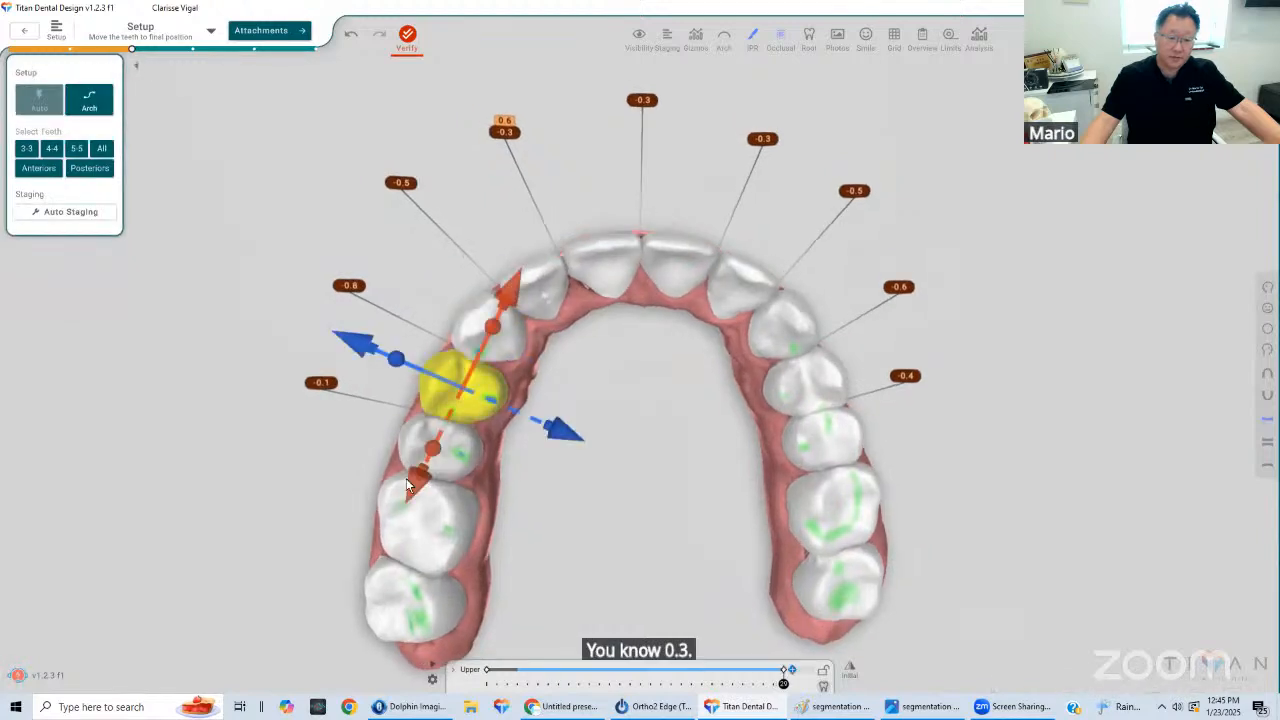
pyautogui.moveTo(408, 478); pyautogui.dragTo(510, 480)
pyautogui.click(380, 435)
# Nudge the upper right second premolar buccally for slight expansion, keeping 0.2 mm overlap with the first premolar and 0 with the molar
pyautogui.click(414, 436)
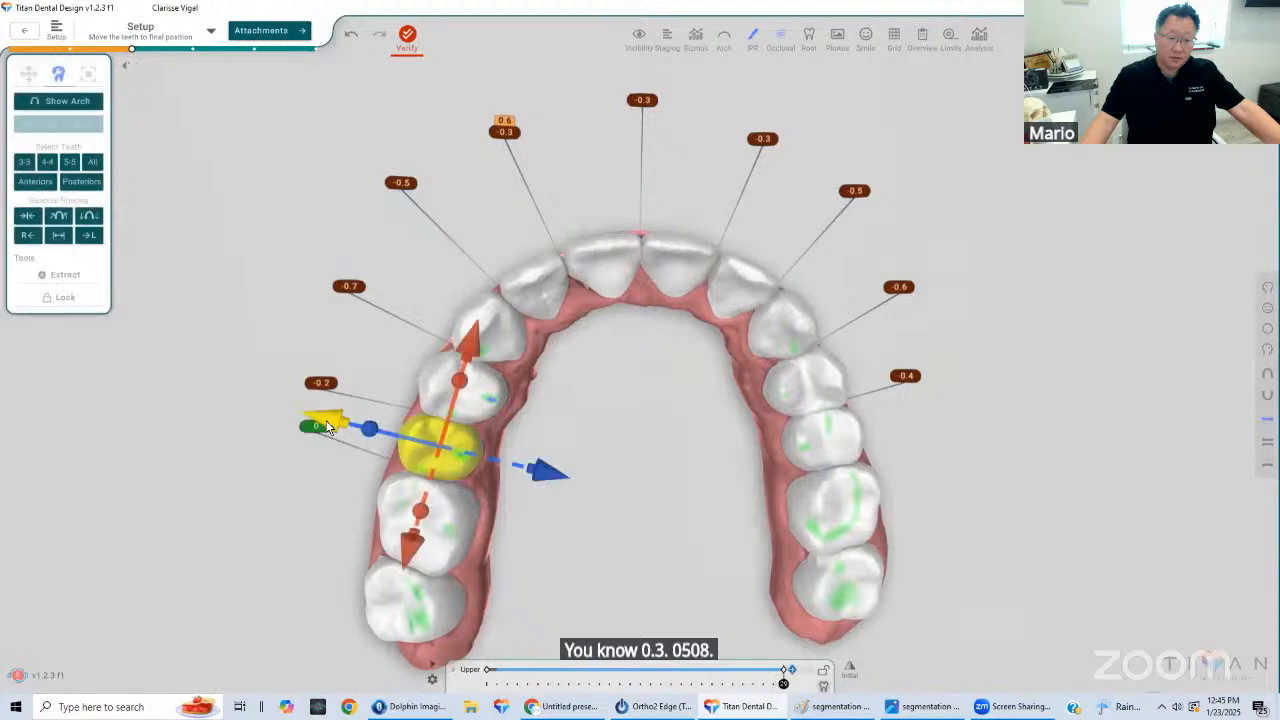
pyautogui.moveTo(326, 426); pyautogui.dragTo(315, 426)
pyautogui.click(514, 481)
pyautogui.click(442, 440)
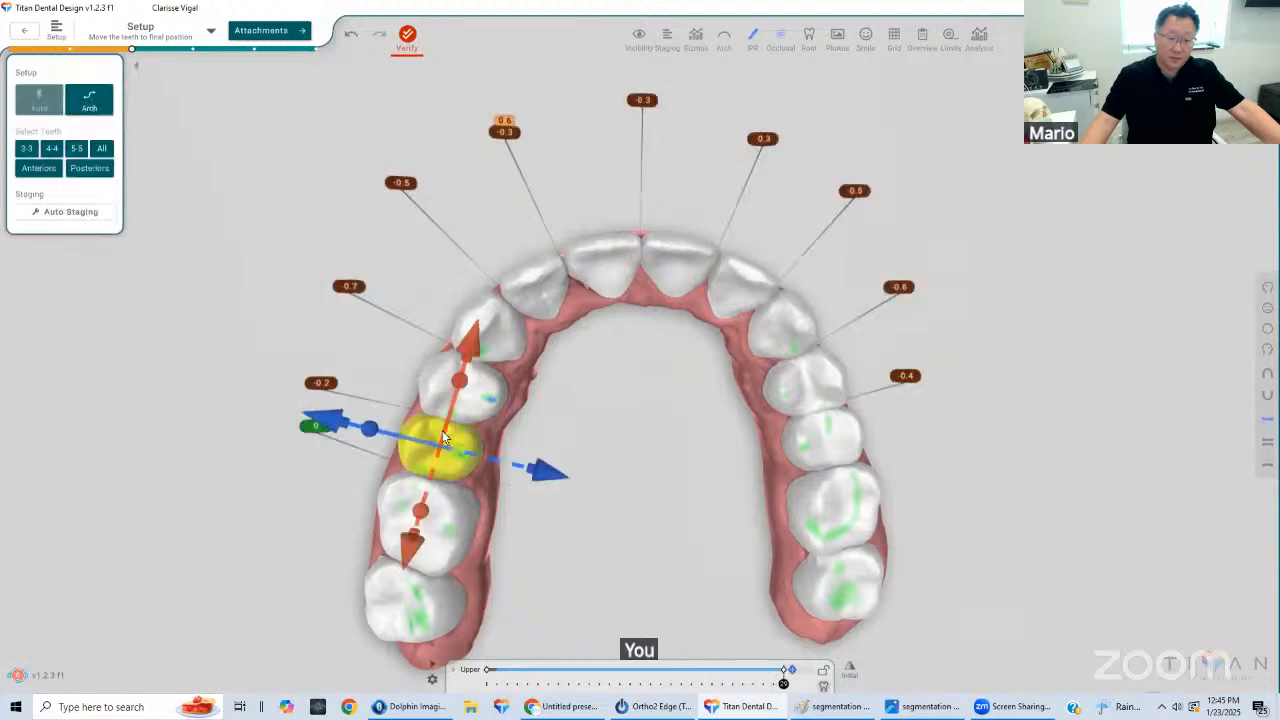
pyautogui.click(436, 443)
pyautogui.click(431, 446)
pyautogui.moveTo(332, 419); pyautogui.dragTo(368, 422)
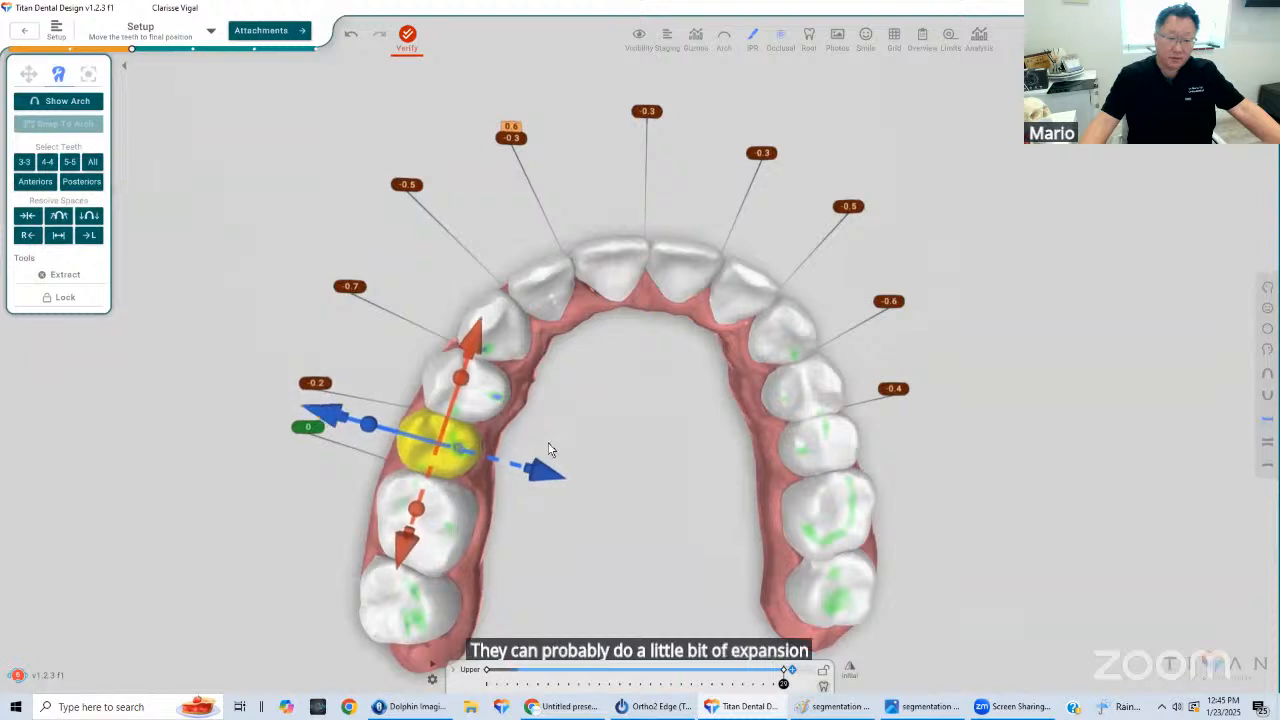
pyautogui.click(424, 432)
pyautogui.click(415, 422)
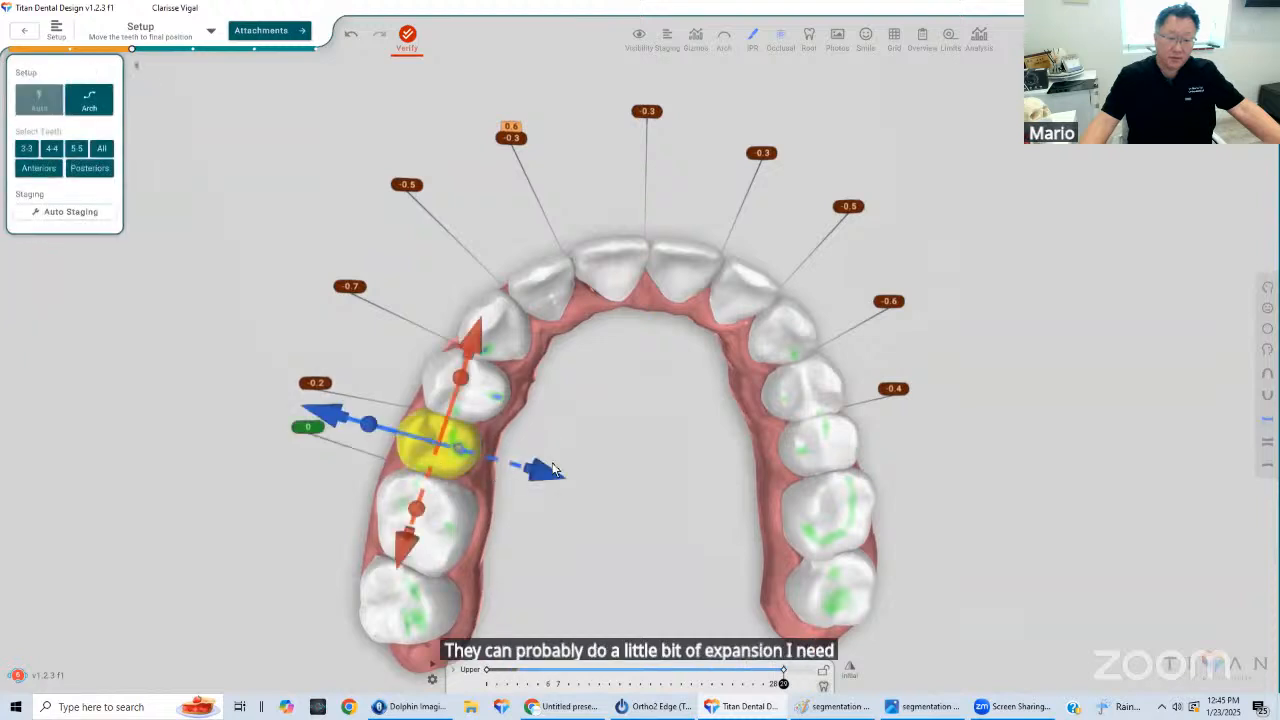
# Adjust the upper right first premolar until its overlap with the canine is 0.6 mm and with the second premolar 0.3 mm
pyautogui.click(470, 385)
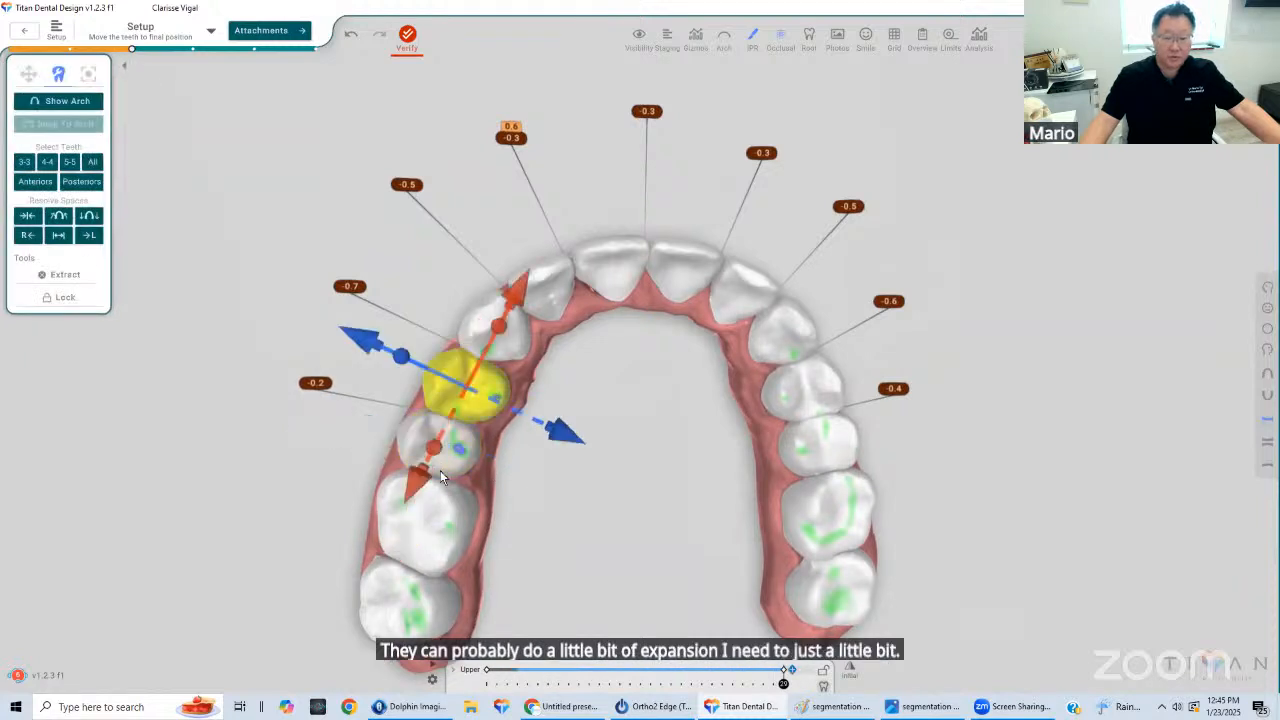
pyautogui.click(592, 419)
pyautogui.click(452, 392)
pyautogui.click(586, 460)
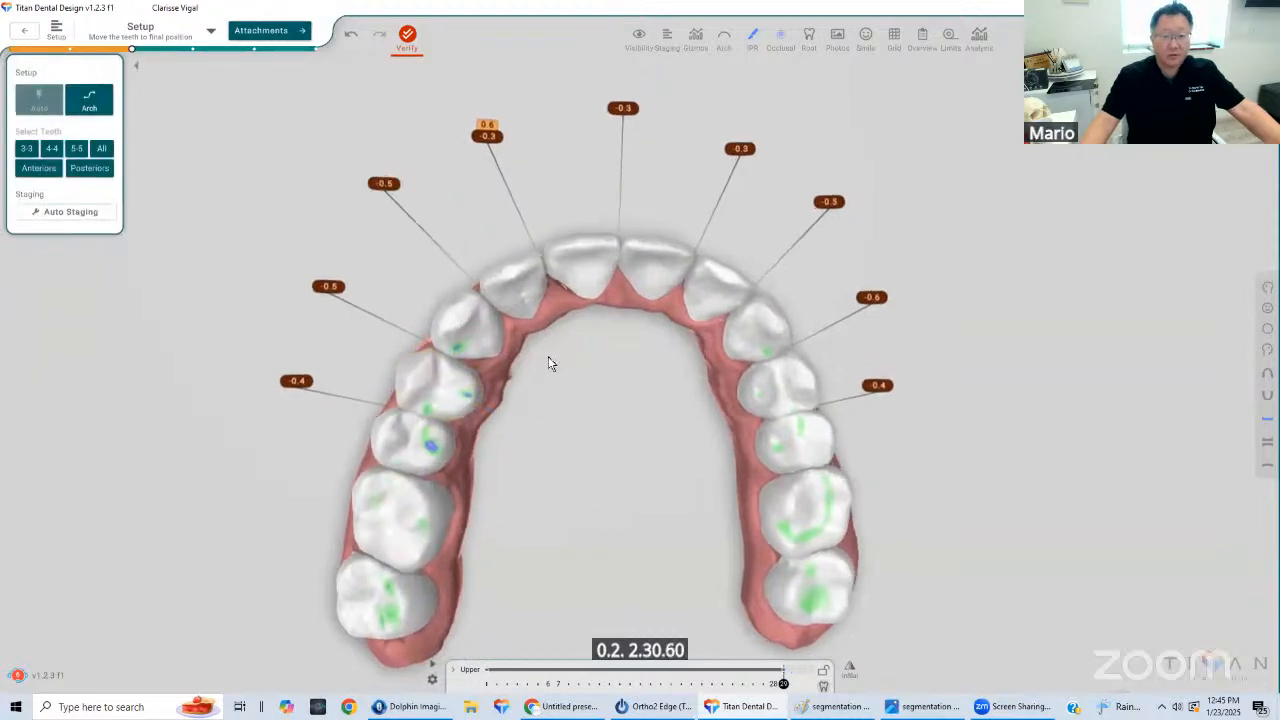
pyautogui.click(456, 352)
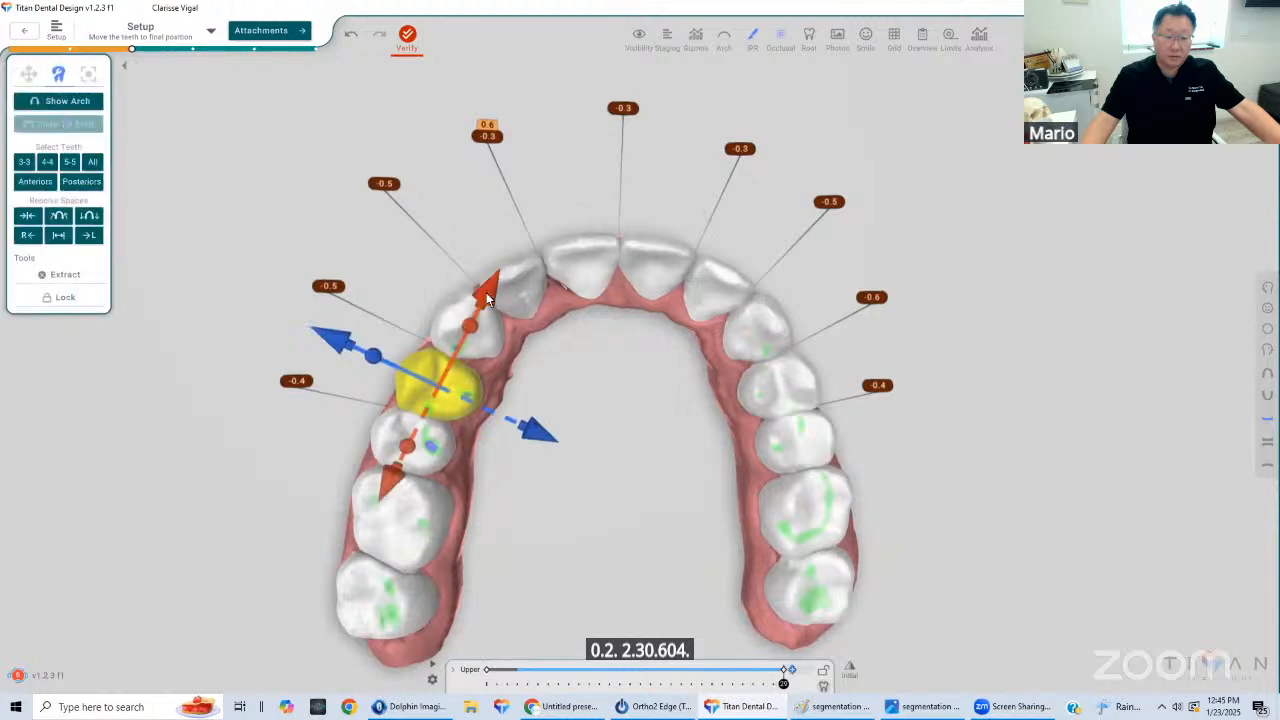
pyautogui.click(556, 374)
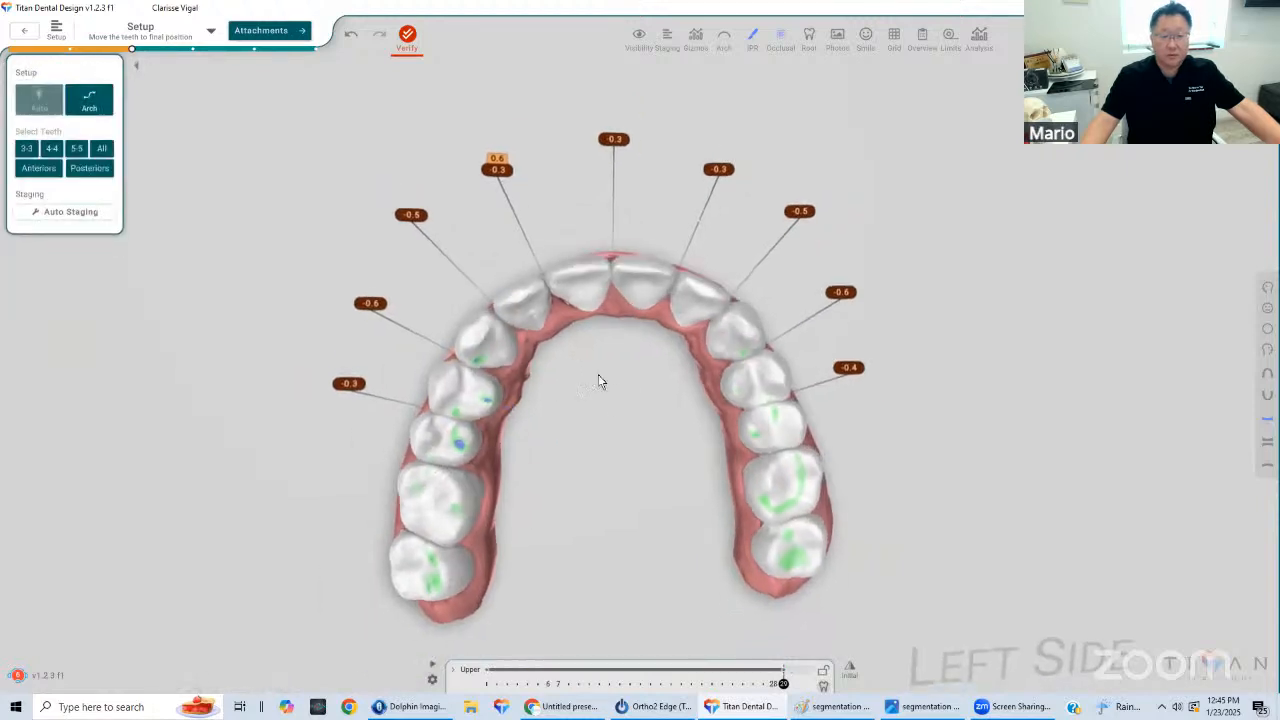
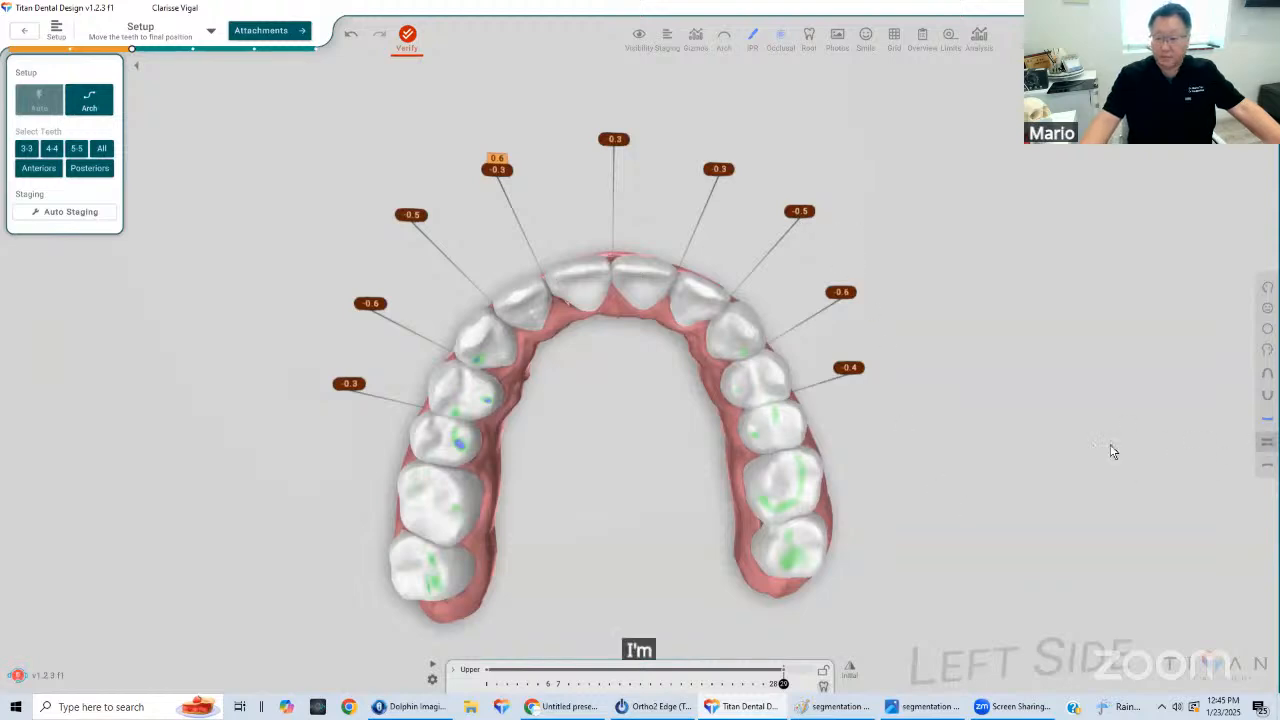
# Examine the lower arch and both arches together to judge how well the upper and lower arches are coordinated
pyautogui.click(1267, 441)
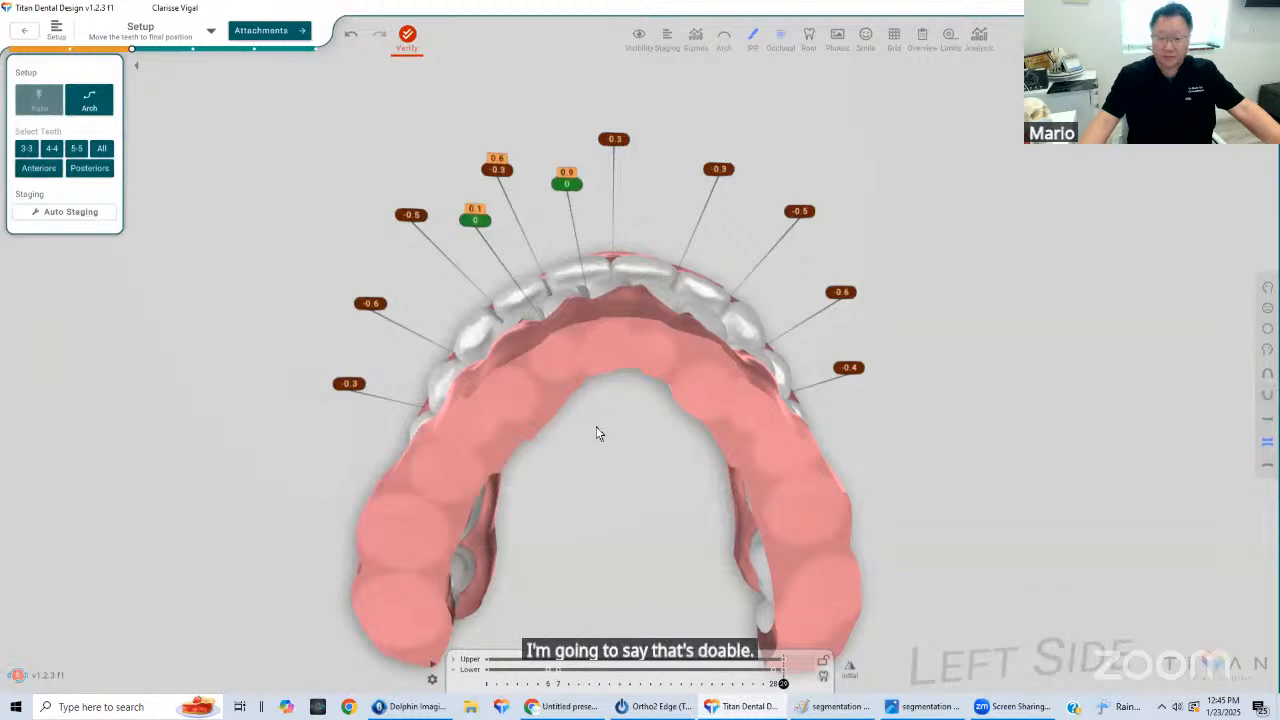
pyautogui.click(1267, 395)
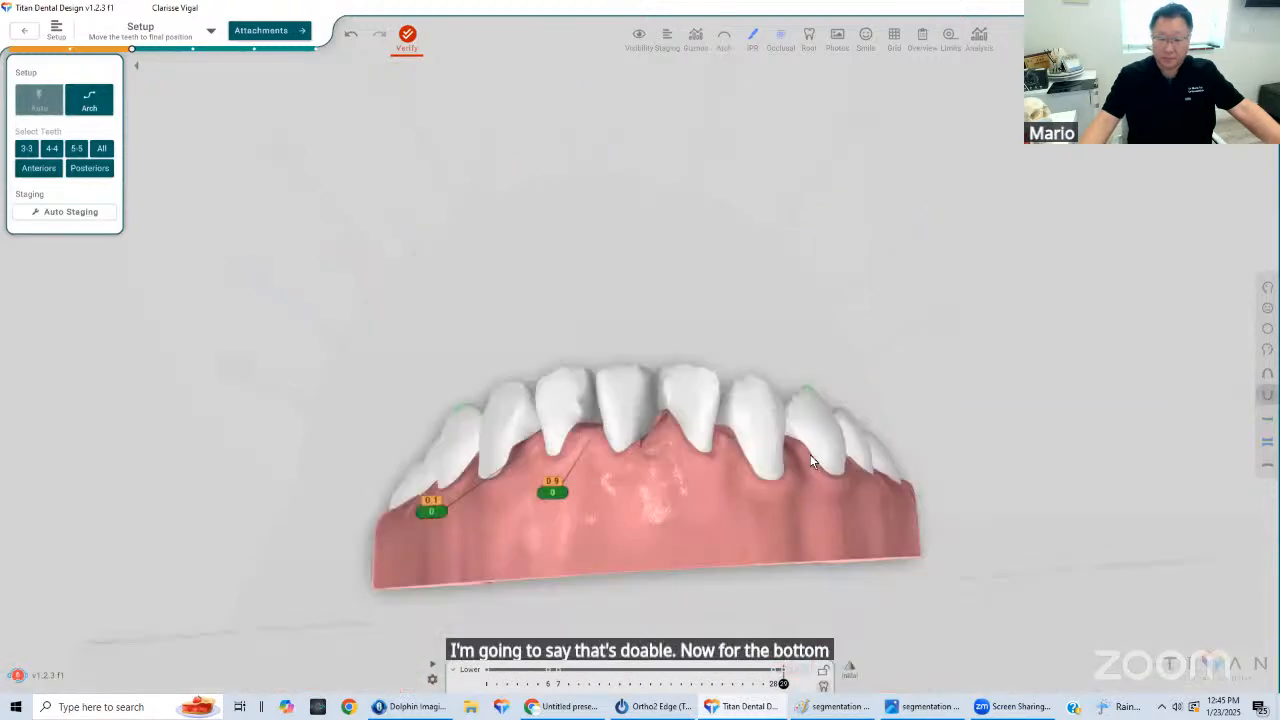
pyautogui.moveTo(616, 429); pyautogui.dragTo(640, 370)
pyautogui.click(1267, 441)
pyautogui.moveTo(704, 497); pyautogui.dragTo(663, 337)
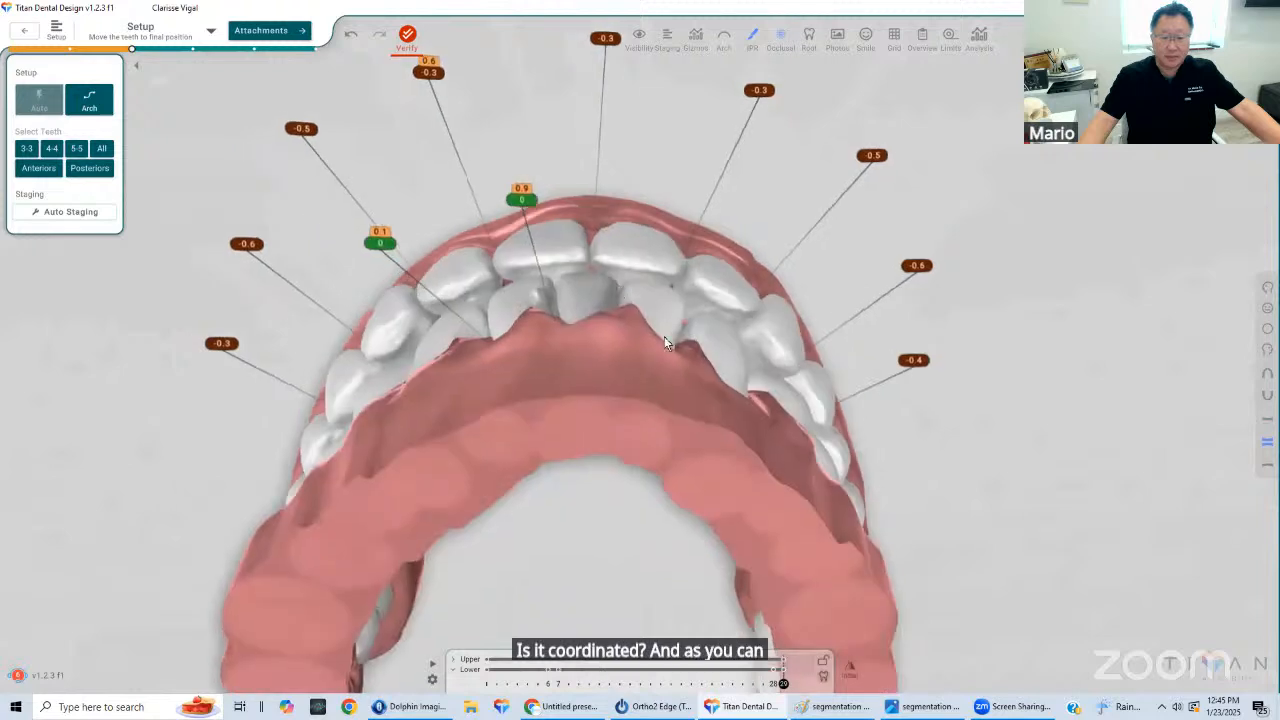
pyautogui.click(1267, 373)
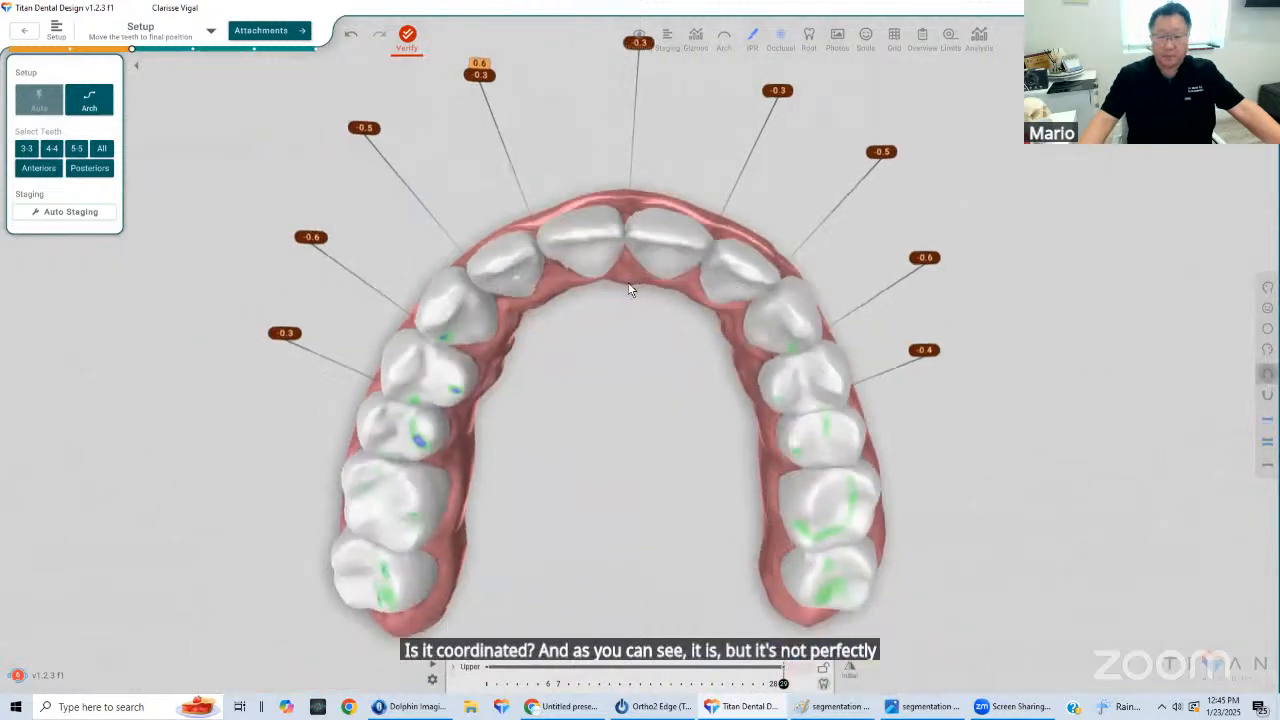
pyautogui.scroll(-3, 628, 282)
pyautogui.moveTo(706, 345); pyautogui.dragTo(642, 366, button='right')
pyautogui.moveTo(642, 366); pyautogui.dragTo(664, 364)
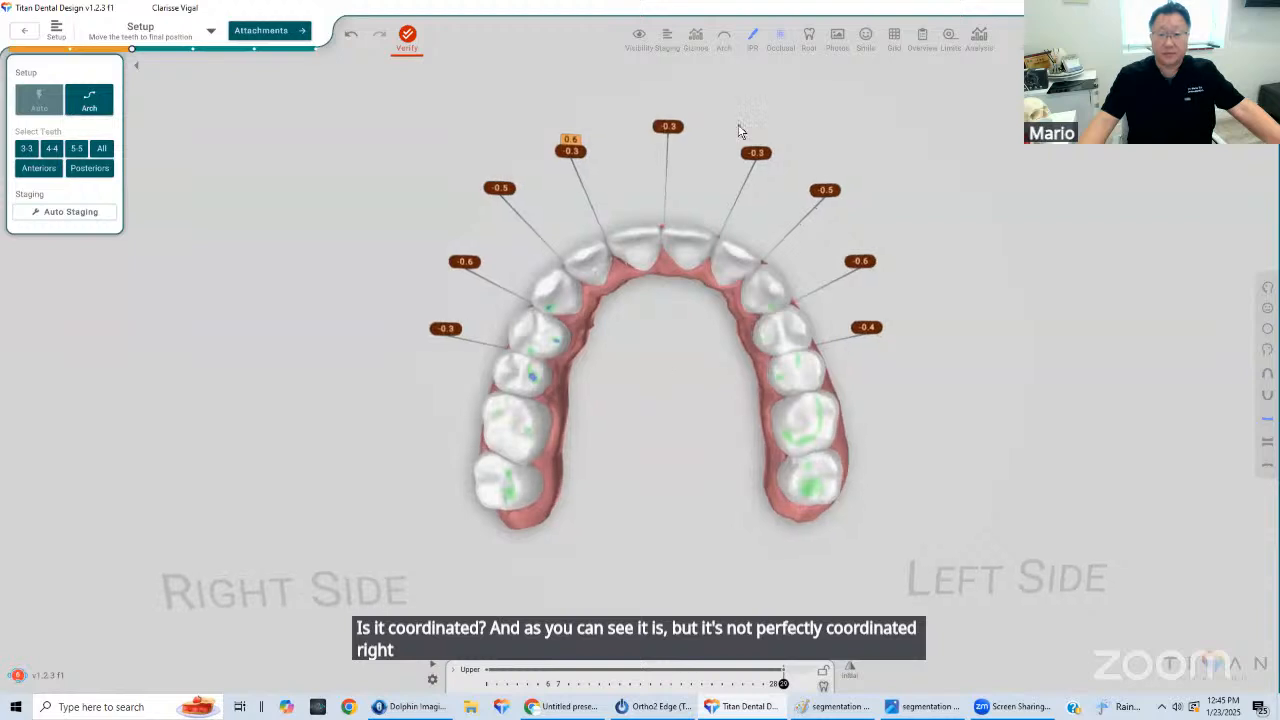
# Show the ideal arch curve over the upper teeth and set it to be always visible
pyautogui.click(724, 38)
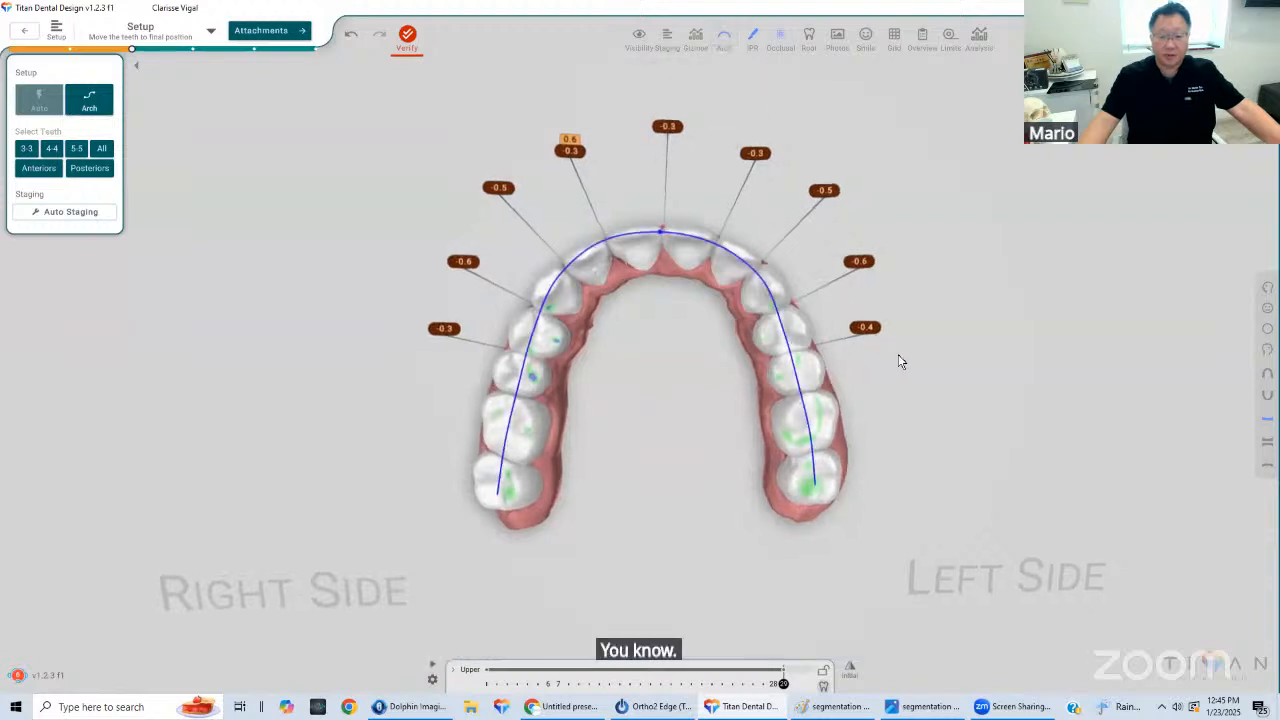
pyautogui.scroll(2, 888, 356)
pyautogui.moveTo(590, 253); pyautogui.dragTo(798, 350)
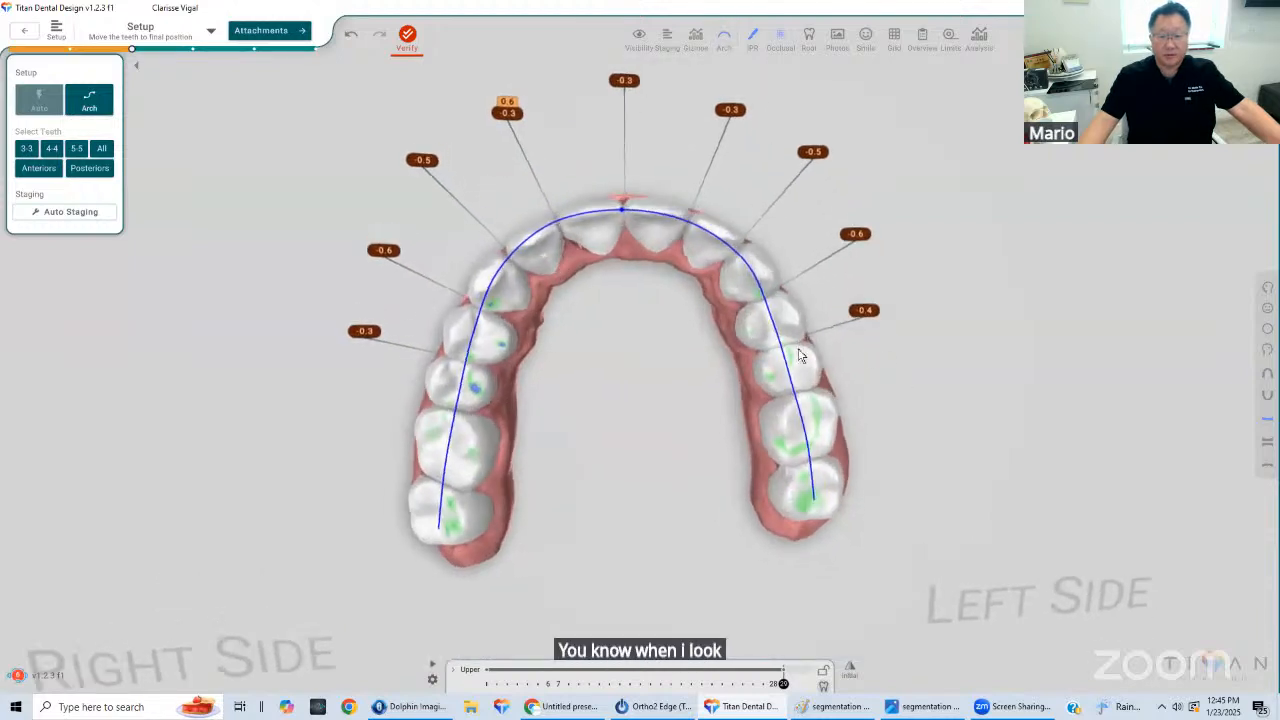
pyautogui.click(725, 40)
pyautogui.click(716, 52)
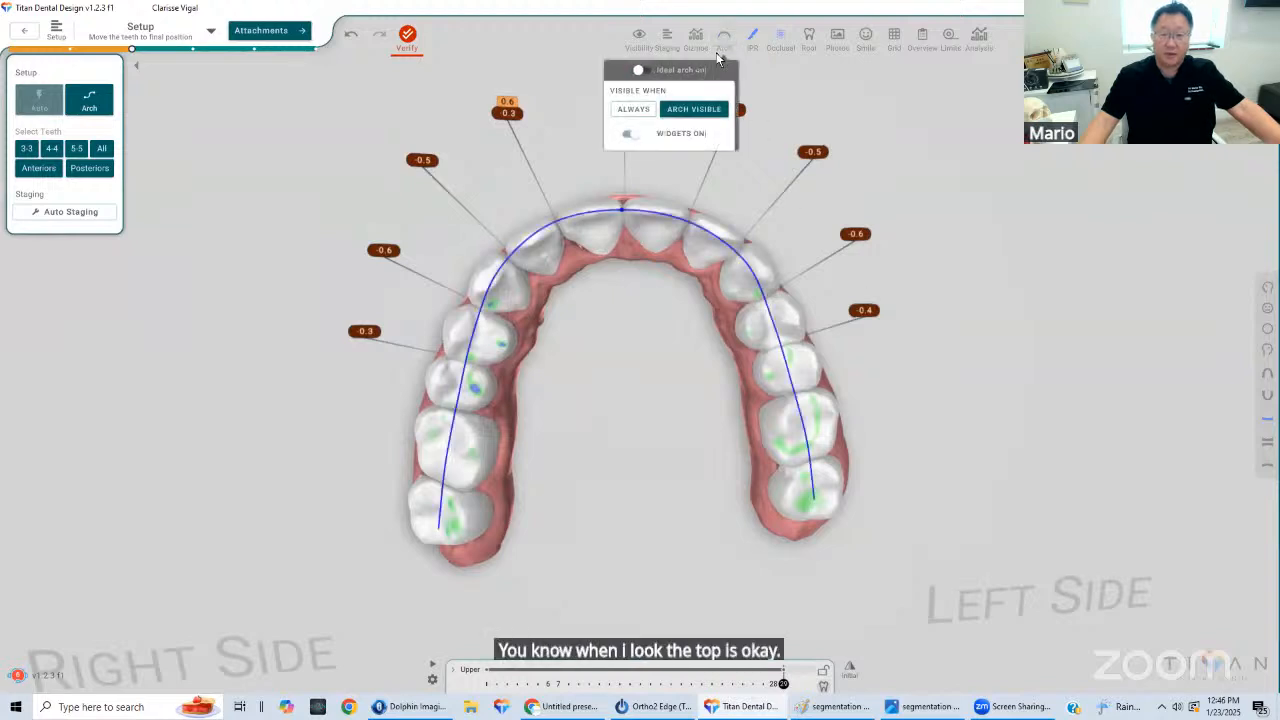
pyautogui.click(716, 52)
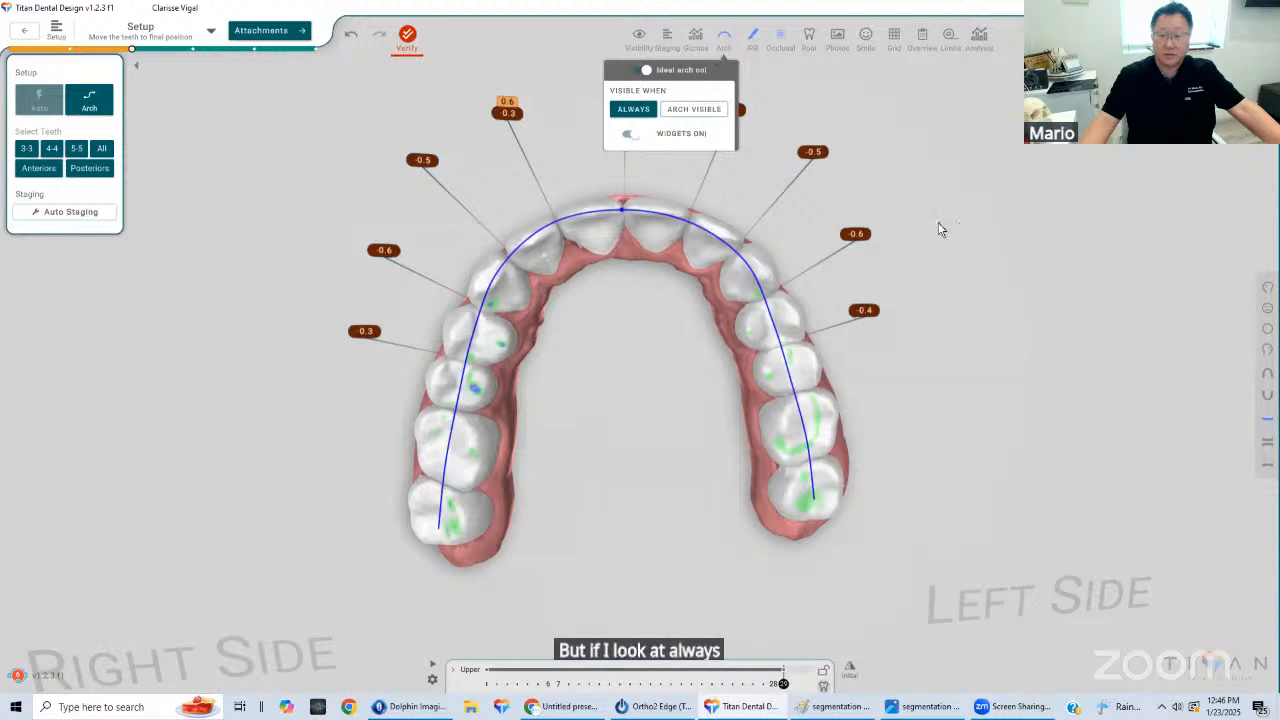
# Compare the lower teeth with the ideal arch curve, first with both arches together and then on the mandible alone
pyautogui.click(1267, 442)
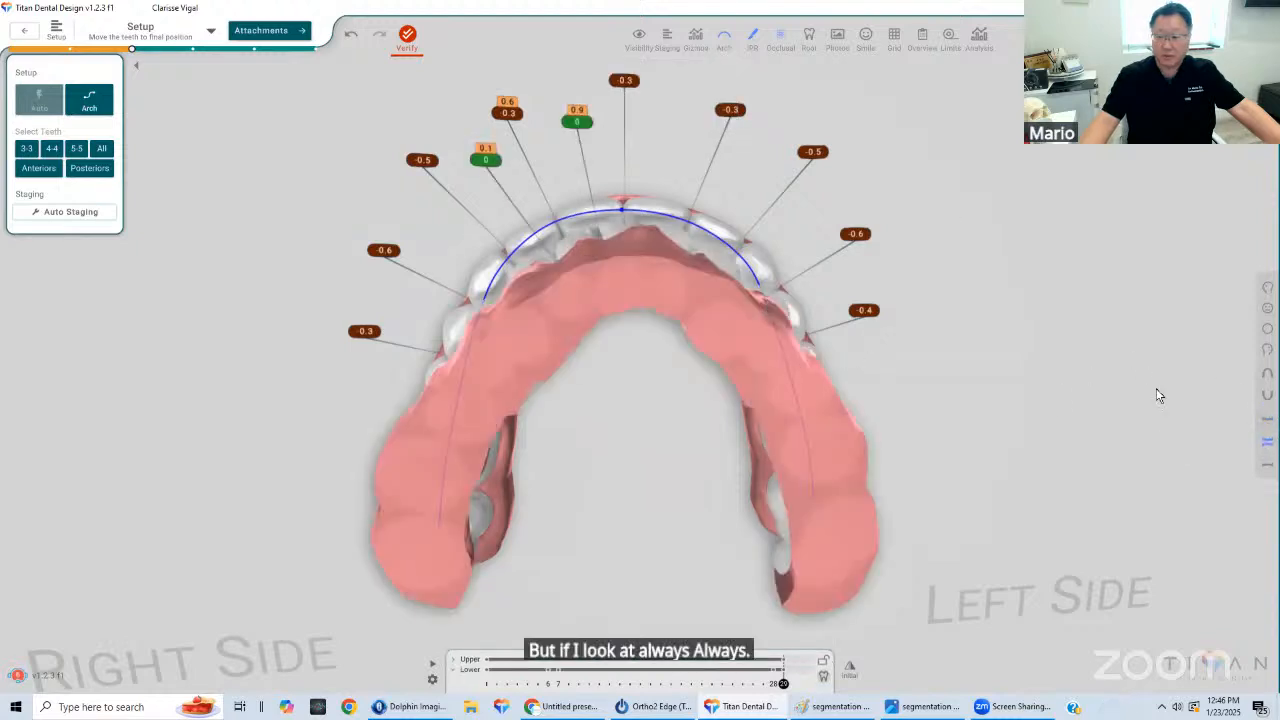
pyautogui.click(1268, 396)
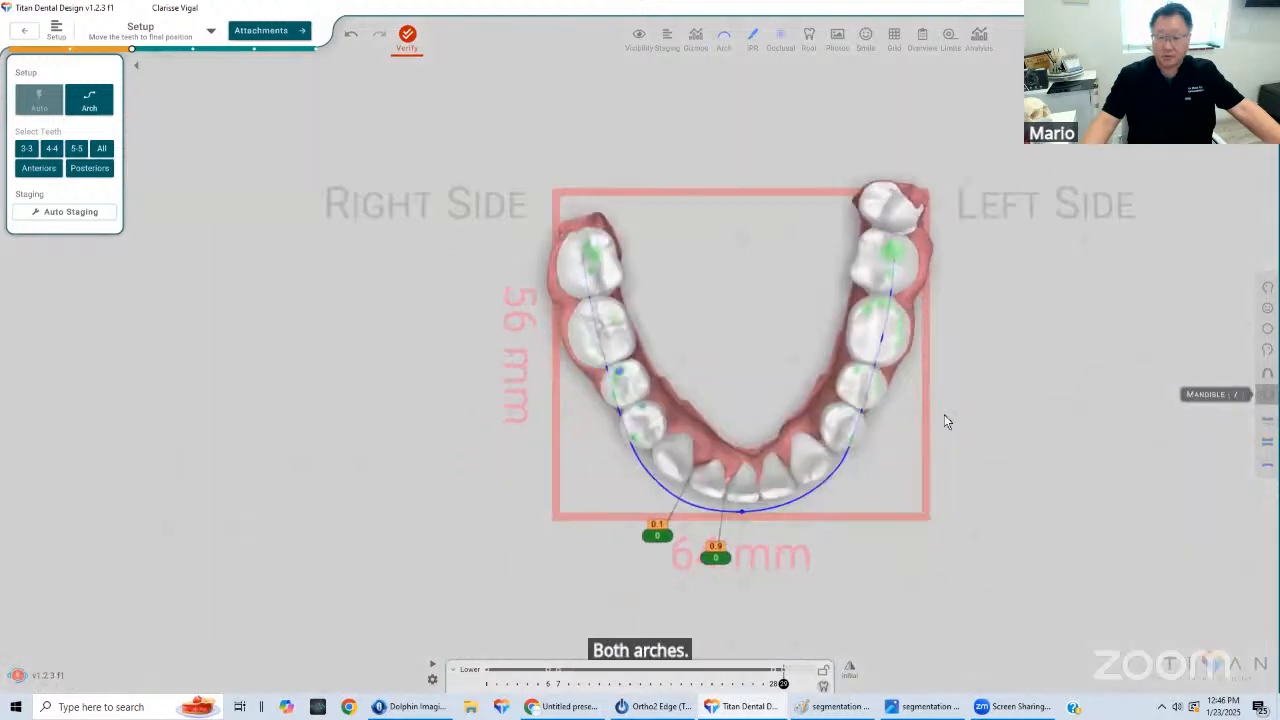
pyautogui.moveTo(798, 408); pyautogui.dragTo(734, 382, button='middle')
pyautogui.moveTo(734, 382); pyautogui.dragTo(738, 368, button='right')
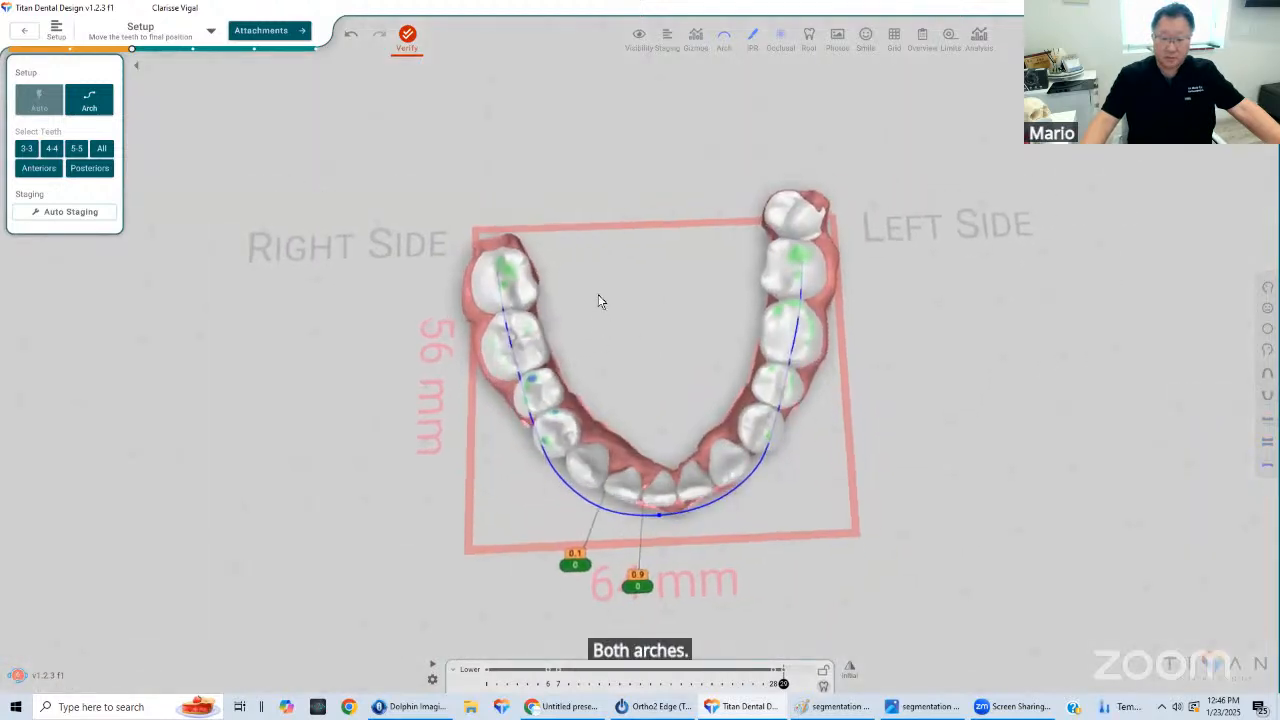
pyautogui.scroll(3, 726, 398)
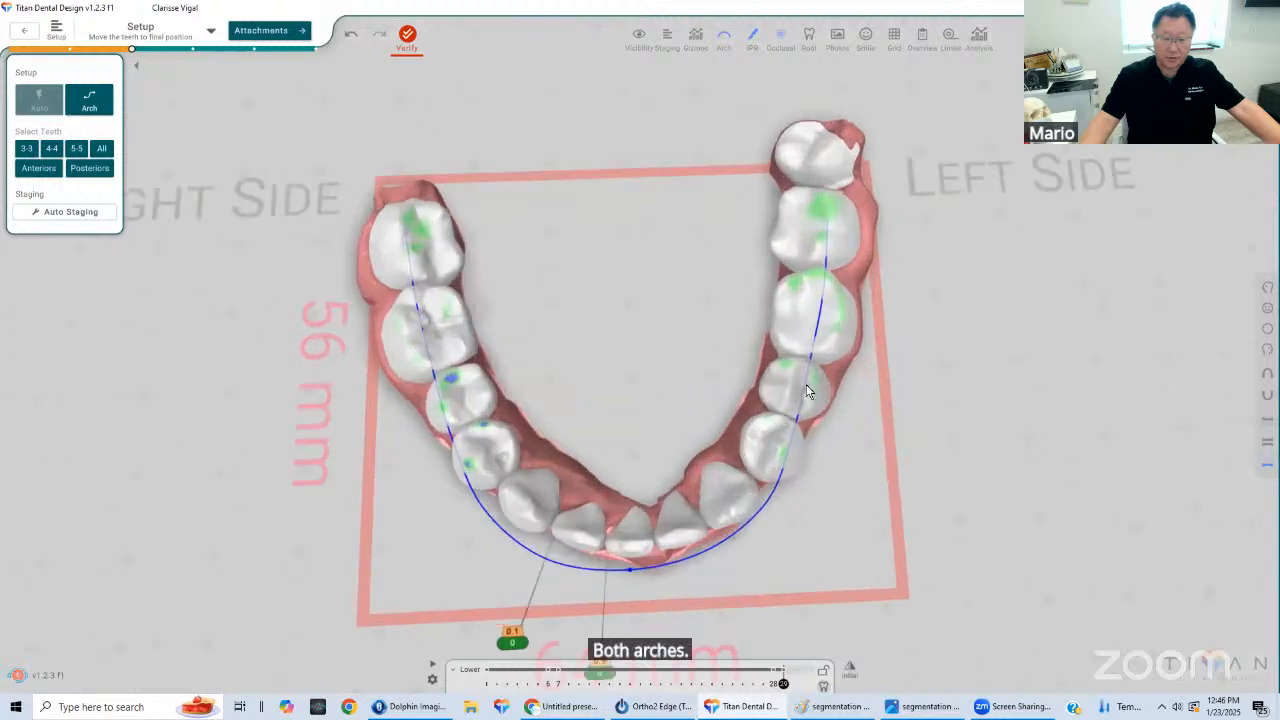
# Nudge the lower right canine until it has 0.1 mm gaps to both neighbouring teeth, and display the lower arch form
pyautogui.moveTo(636, 439); pyautogui.dragTo(627, 416, button='middle')
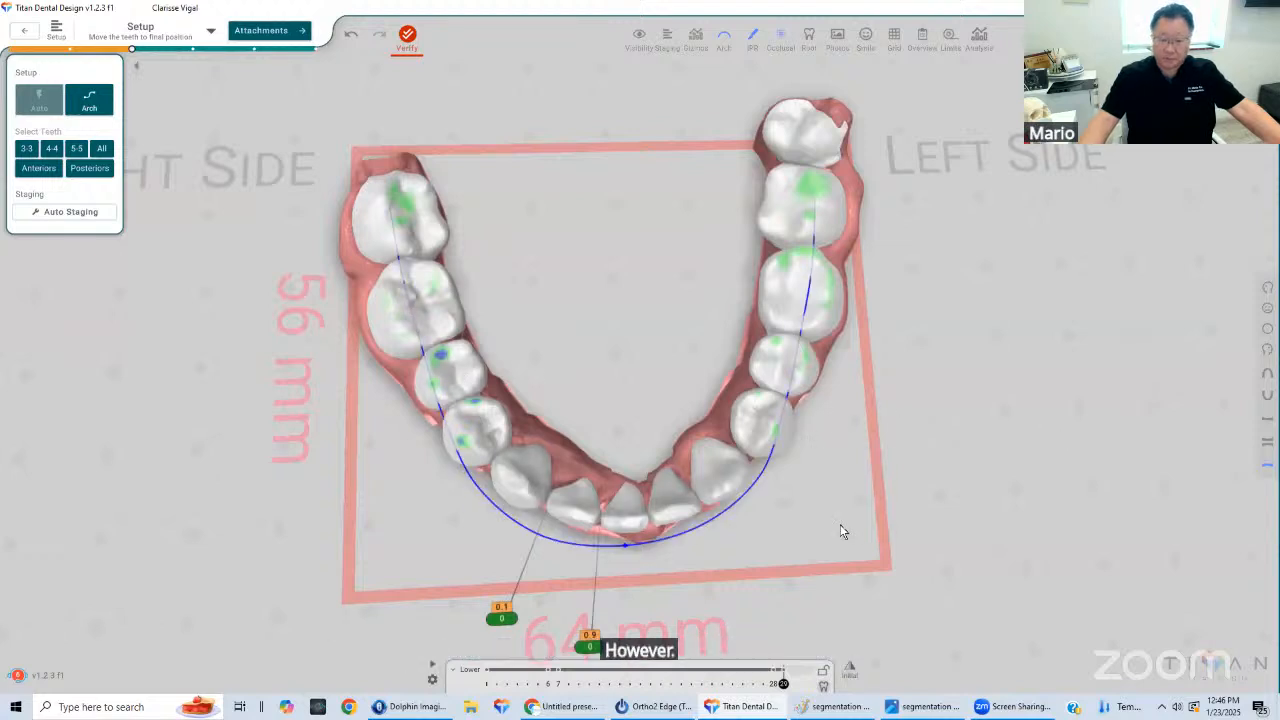
pyautogui.click(514, 484)
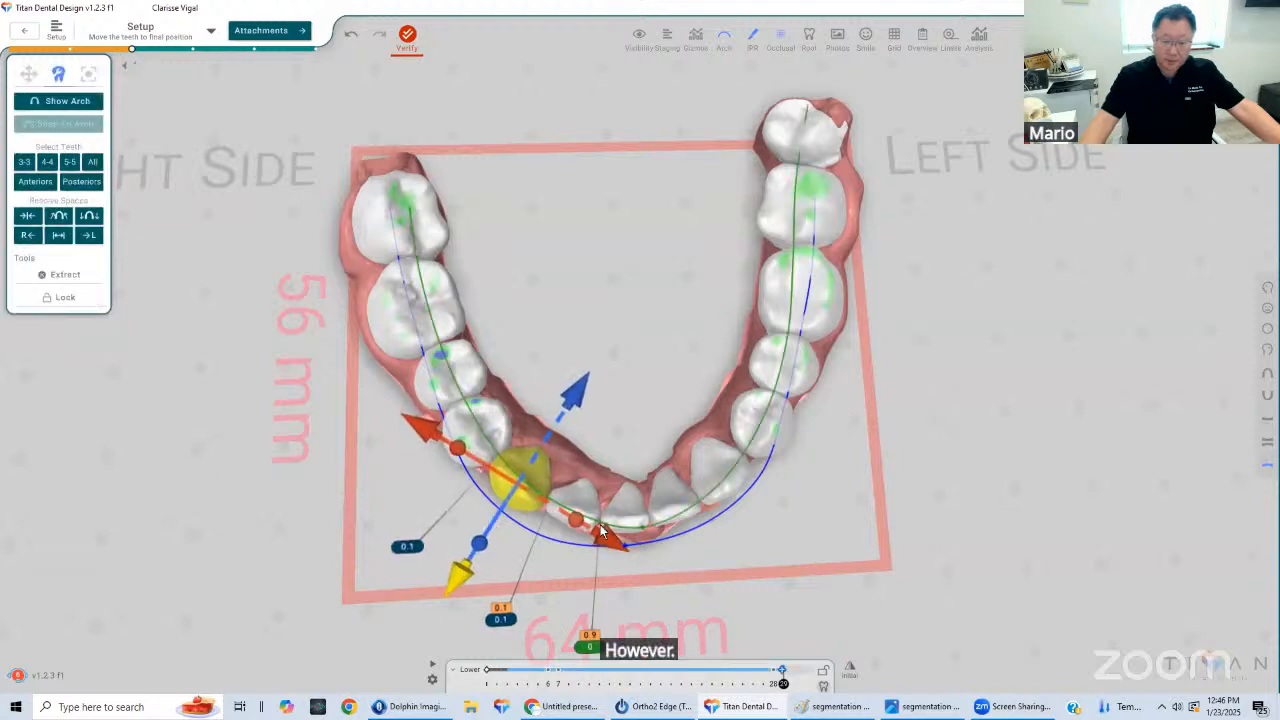
pyautogui.click(564, 515)
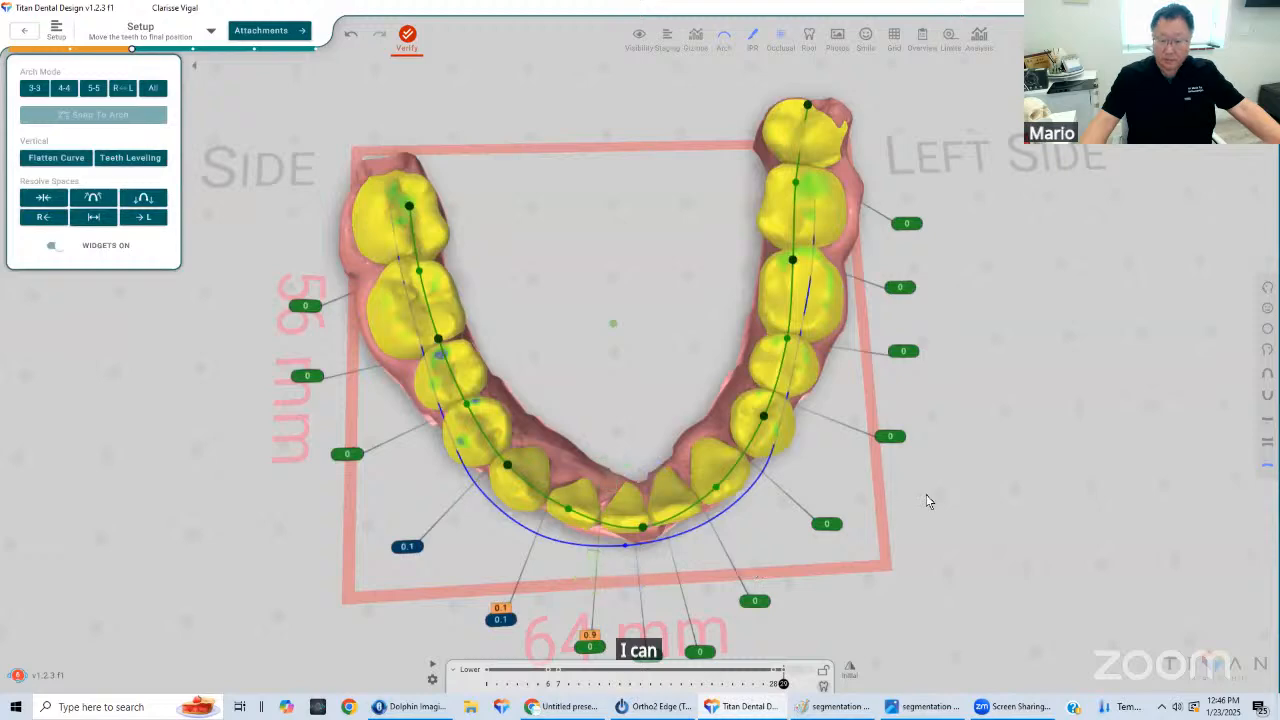
pyautogui.click(882, 458)
pyautogui.click(715, 505)
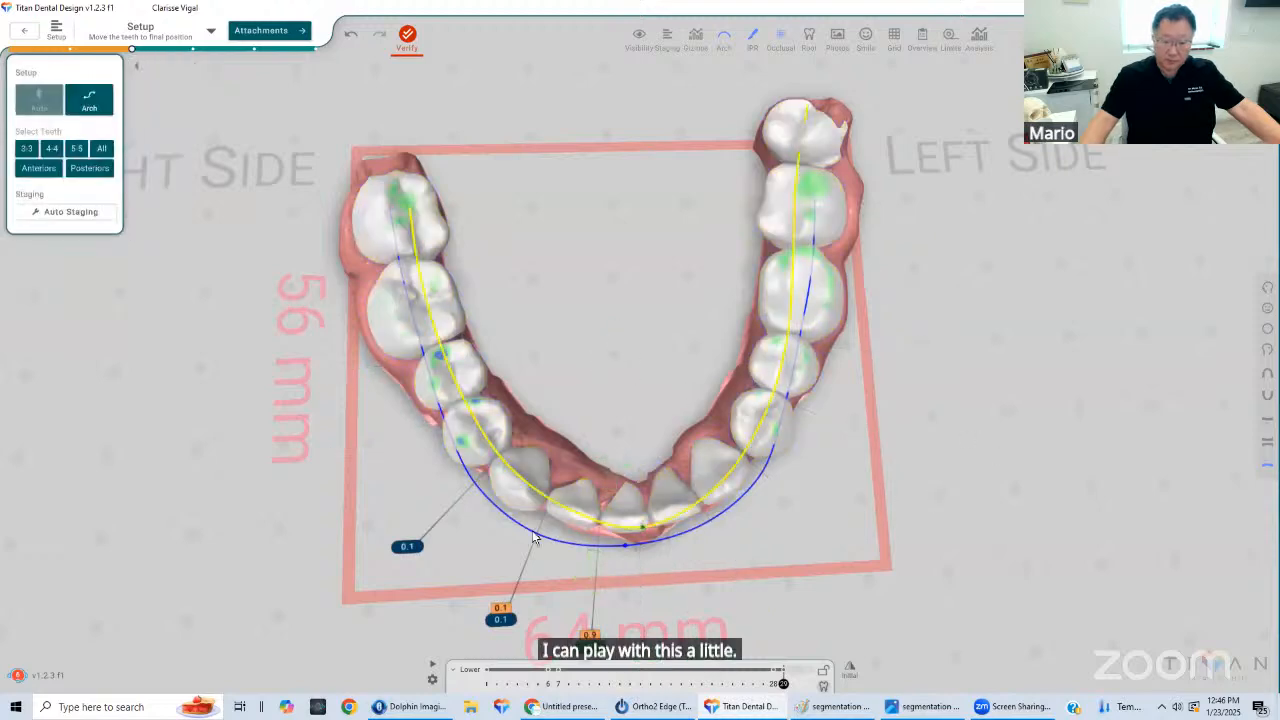
# Examine the upper teeth against the ideal arch curve and return to the mandible on its own
pyautogui.click(1262, 374)
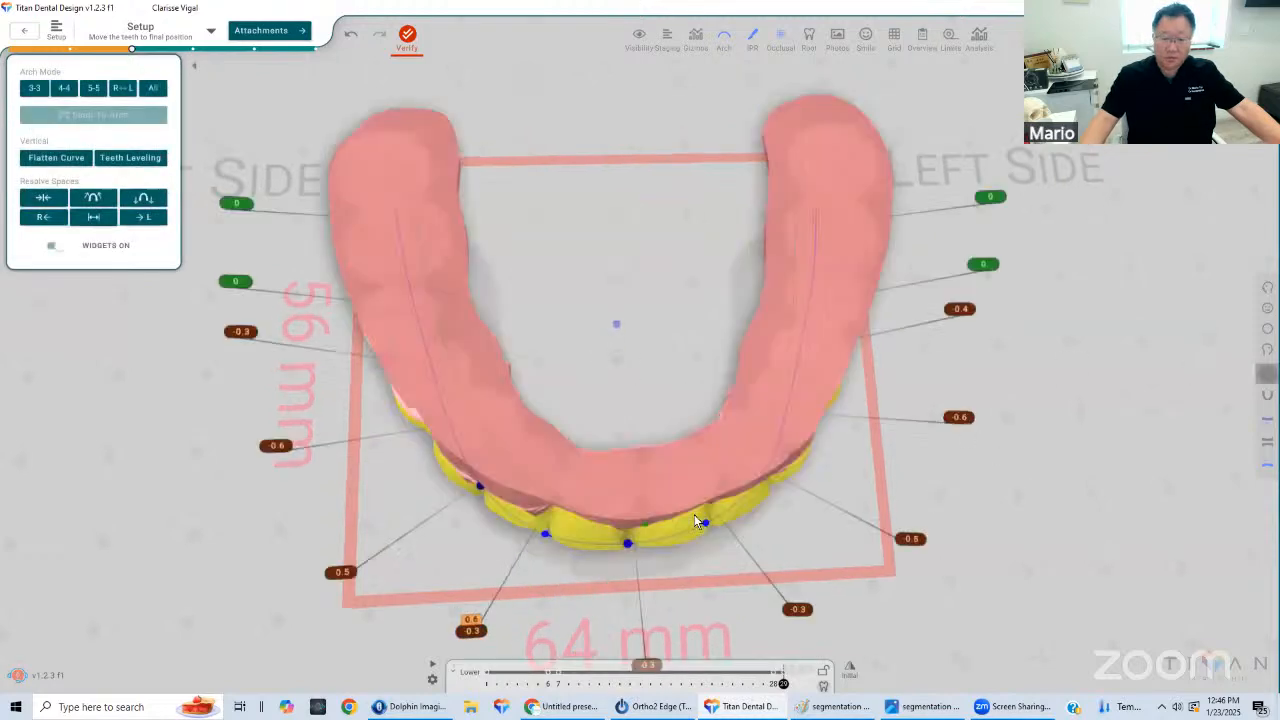
pyautogui.click(1267, 441)
pyautogui.click(1260, 370)
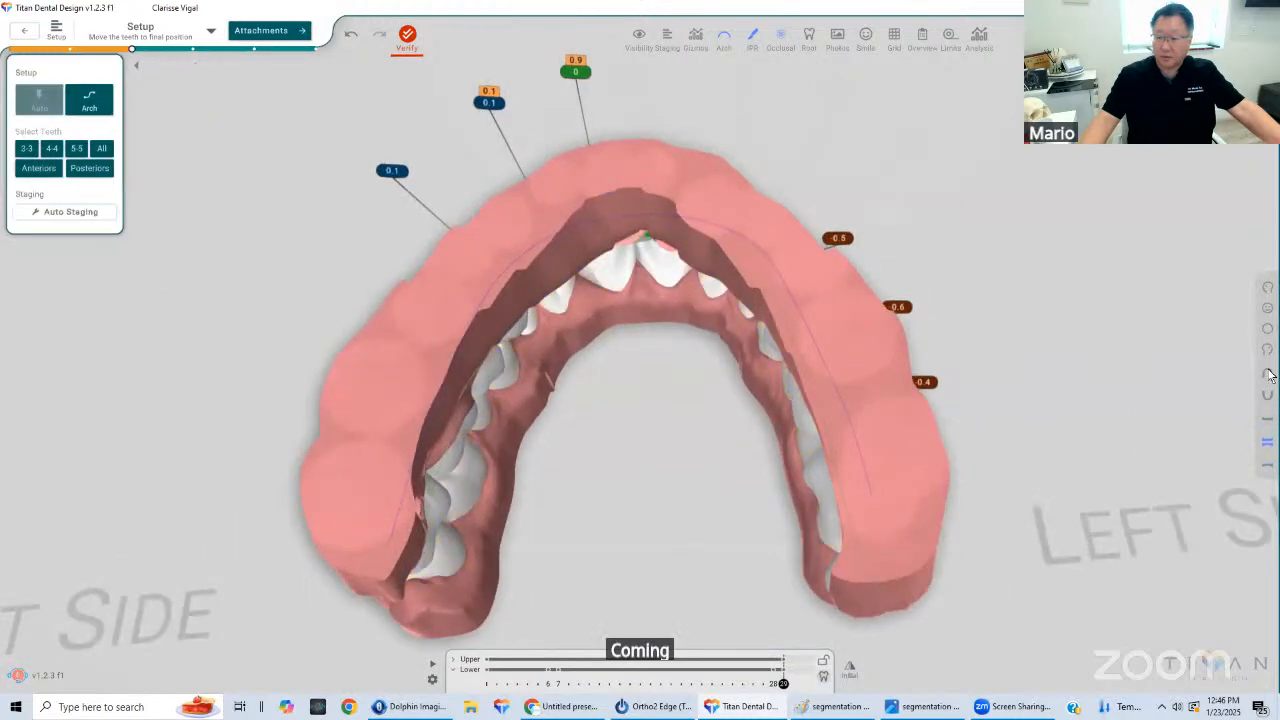
pyautogui.moveTo(717, 328); pyautogui.dragTo(562, 408, button='right')
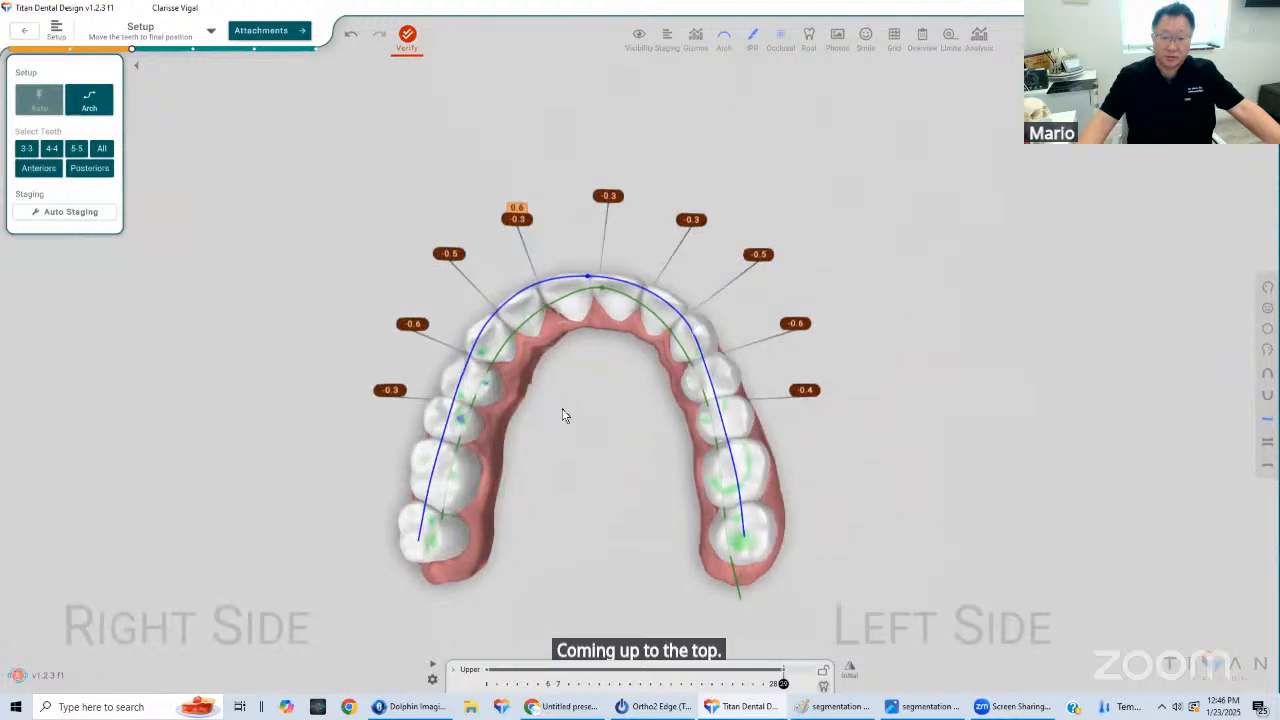
pyautogui.scroll(3, 550, 390)
pyautogui.moveTo(536, 372); pyautogui.dragTo(488, 282)
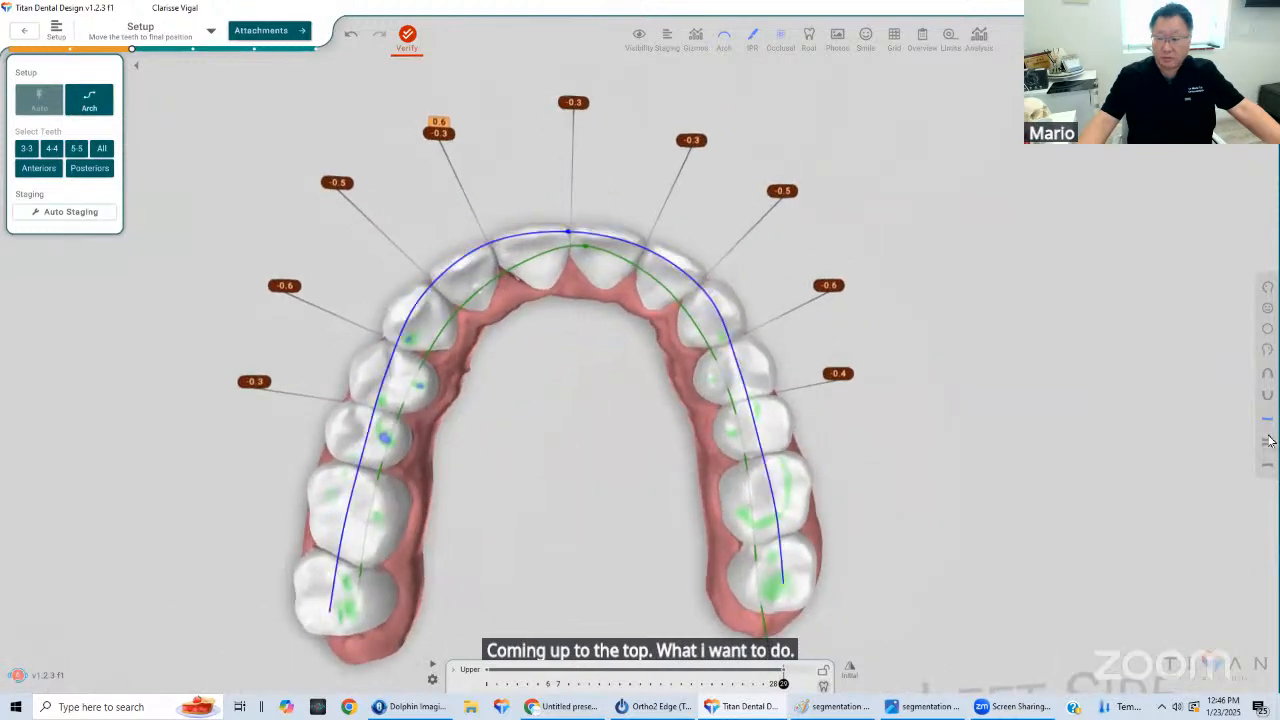
pyautogui.click(1268, 397)
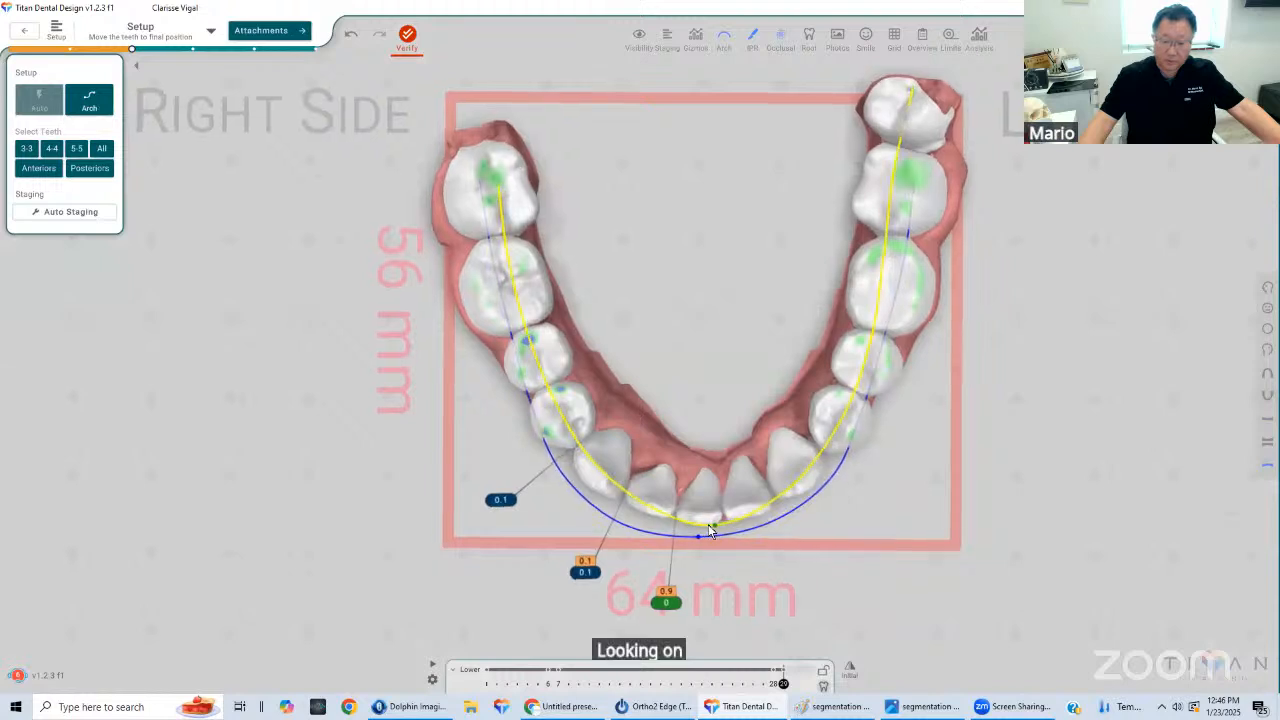
# Try to reshape the lower arch by moving the midline control point of its arch form, and undo the changes
pyautogui.click(712, 530)
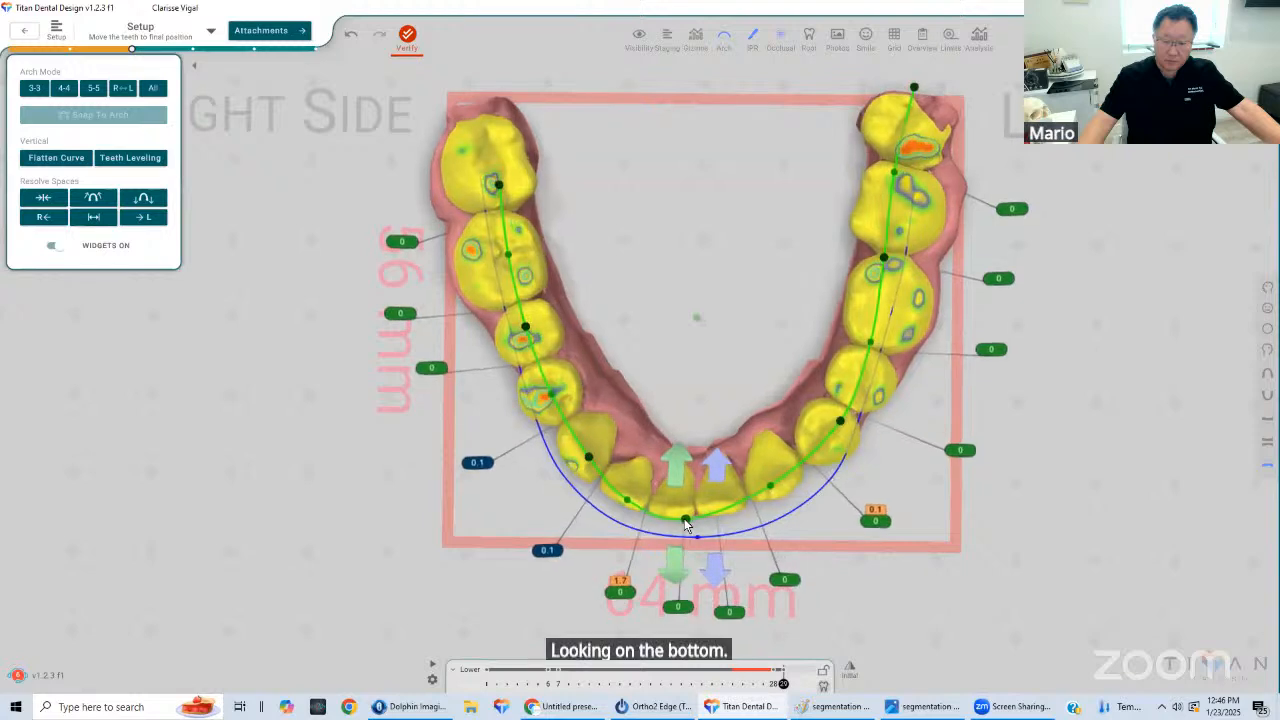
pyautogui.moveTo(748, 502); pyautogui.dragTo(782, 496, button='right')
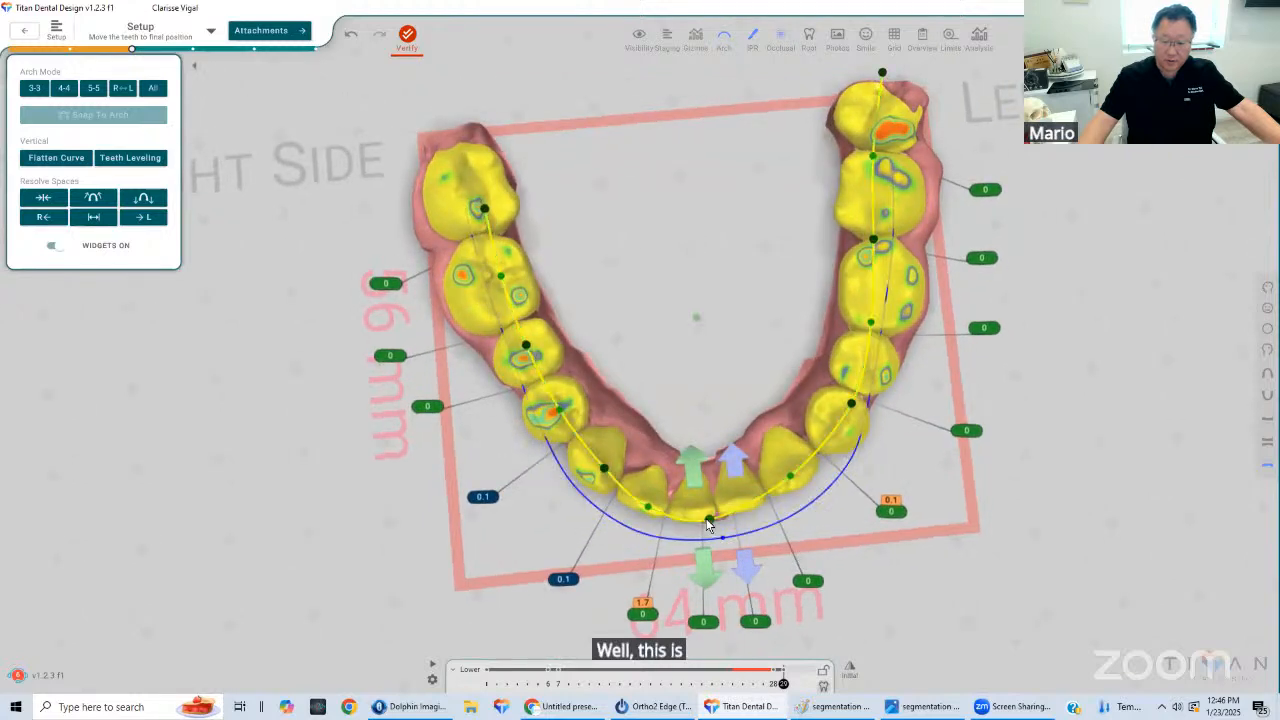
pyautogui.moveTo(706, 519); pyautogui.dragTo(710, 518)
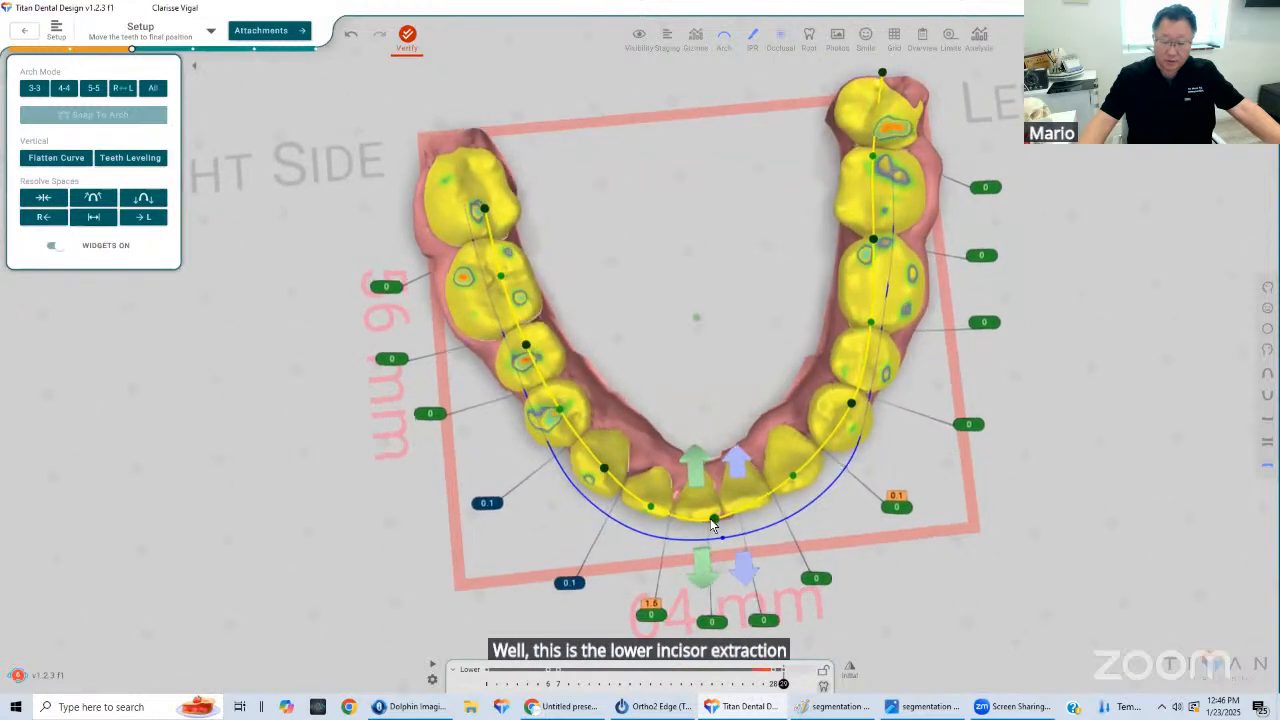
pyautogui.click(351, 35)
pyautogui.click(351, 36)
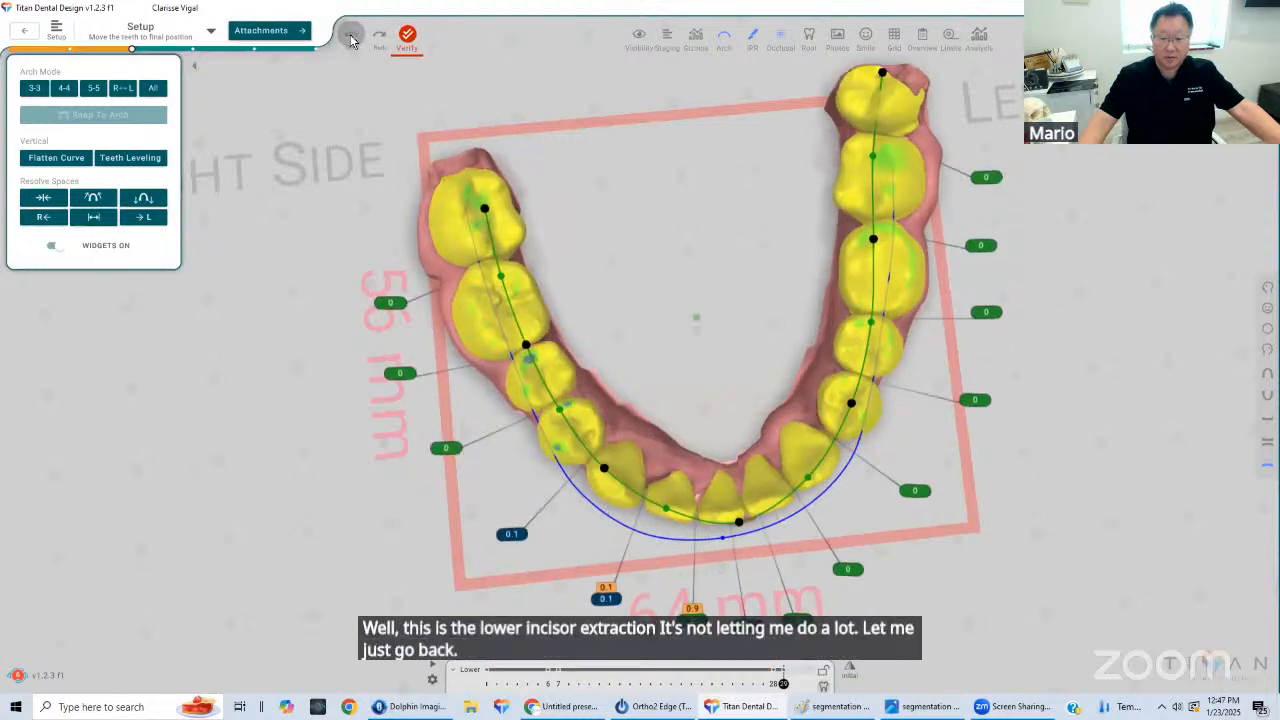
pyautogui.click(351, 36)
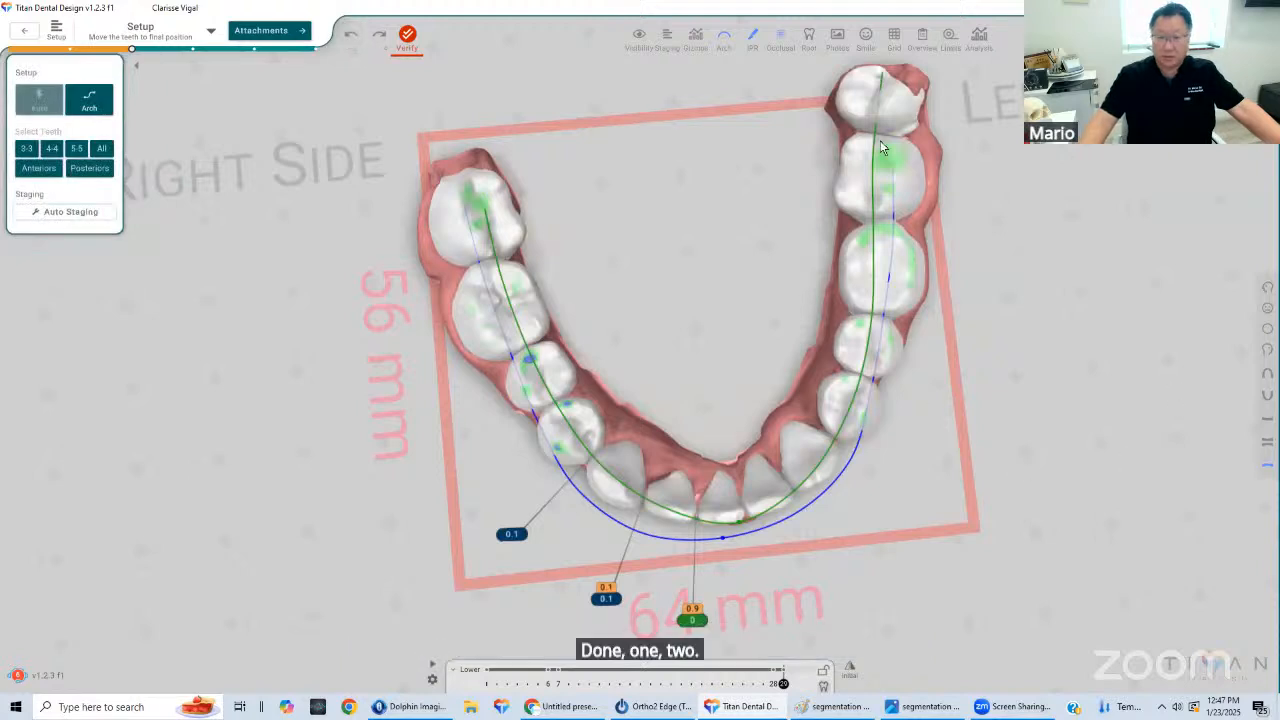
# Hide the arch curves and reposition the lower right first premolar until it is in contact with the second premolar
pyautogui.click(724, 35)
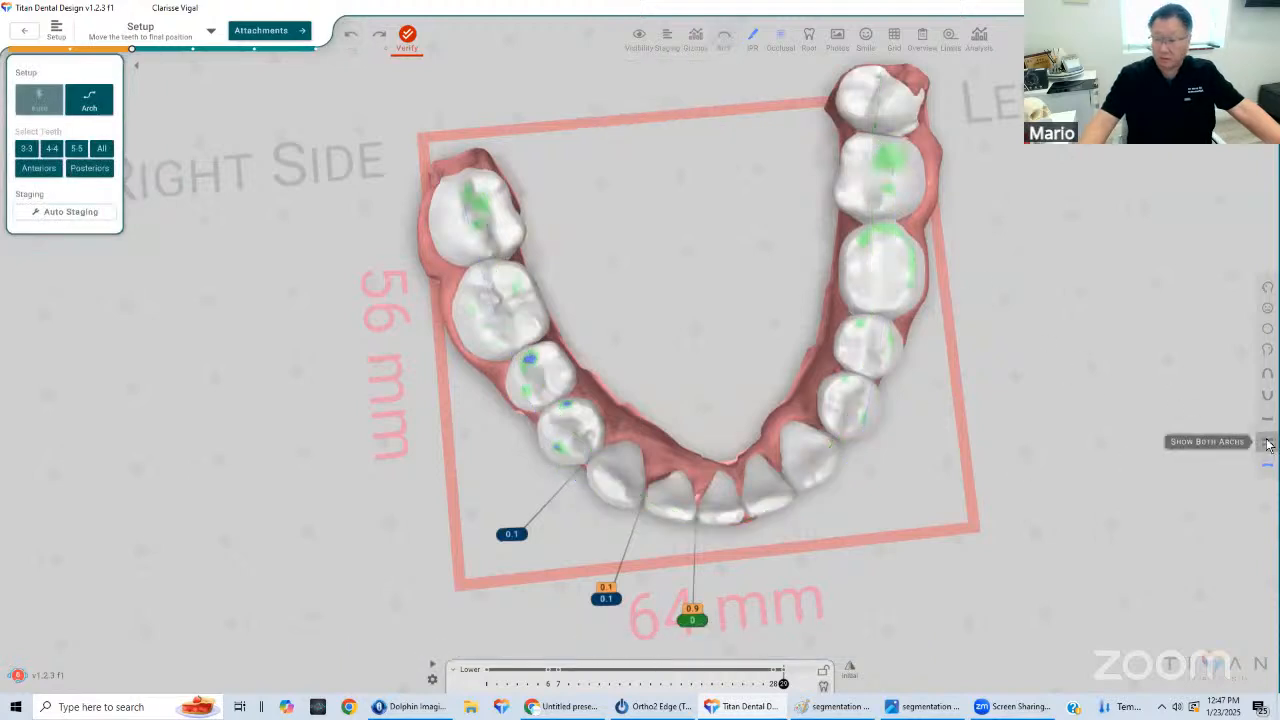
pyautogui.moveTo(836, 434); pyautogui.dragTo(802, 422, button='right')
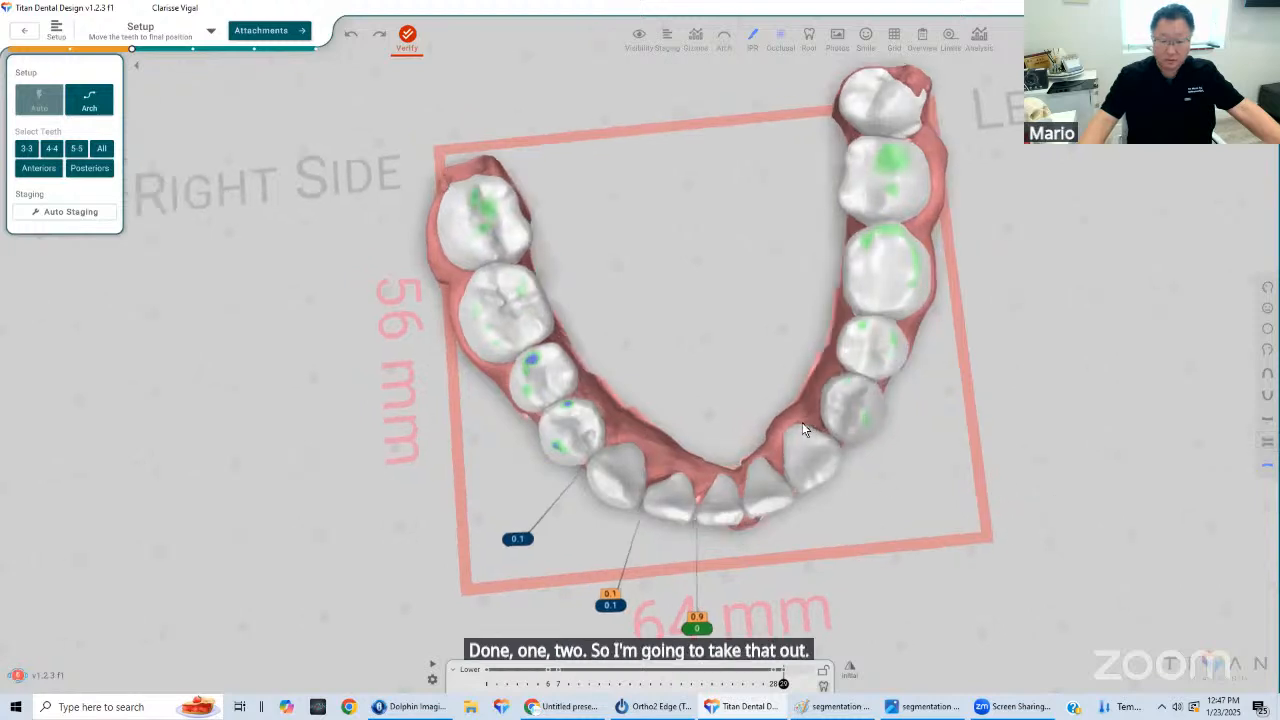
pyautogui.click(558, 434)
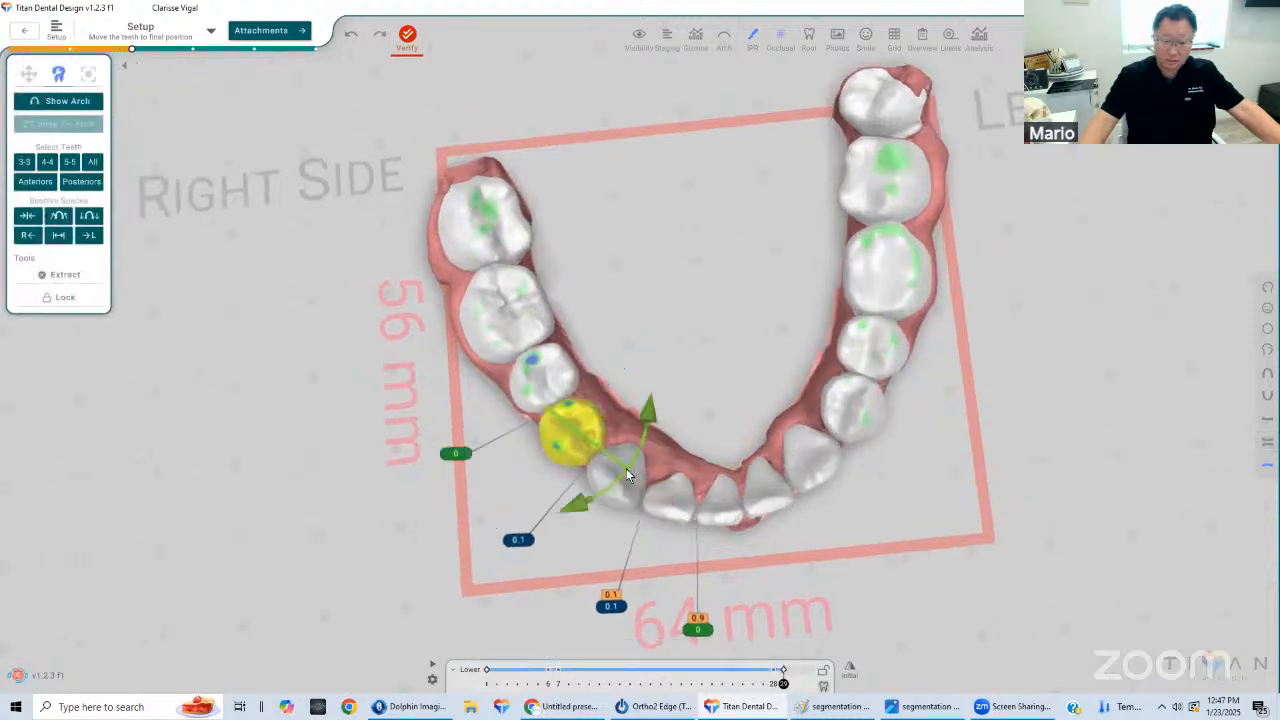
pyautogui.click(624, 390)
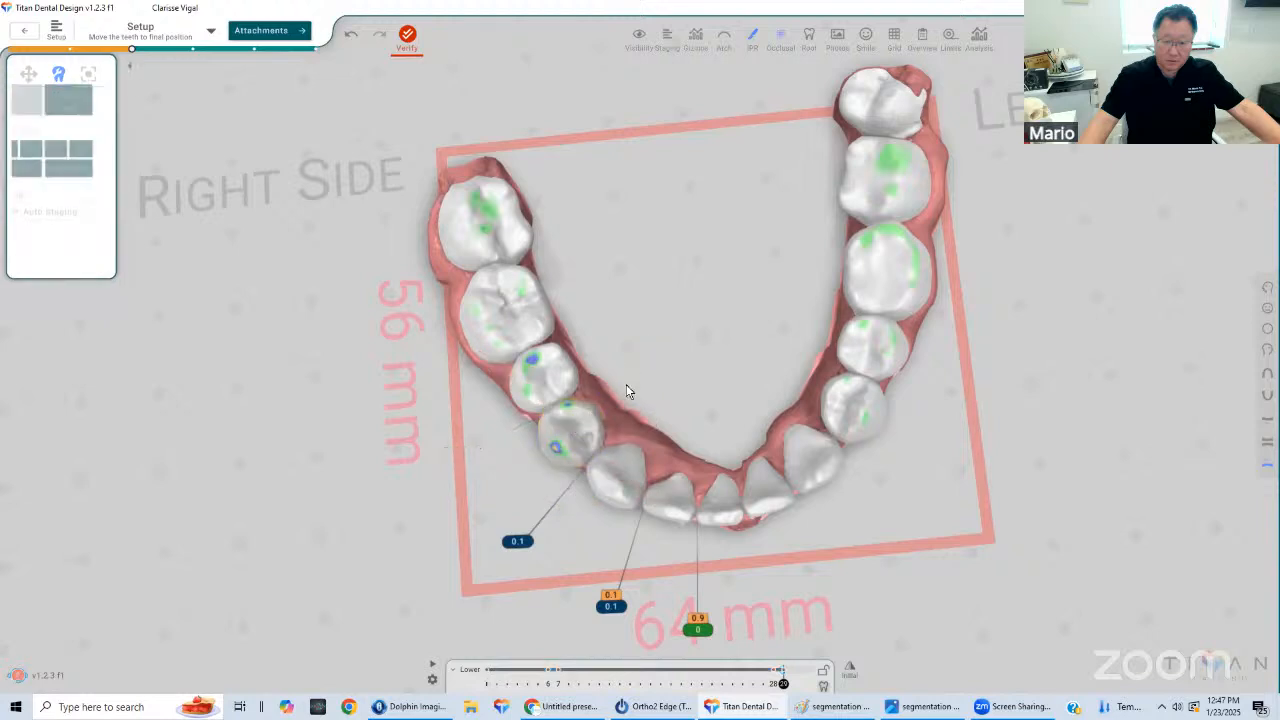
pyautogui.moveTo(638, 360); pyautogui.dragTo(664, 364)
pyautogui.click(672, 400)
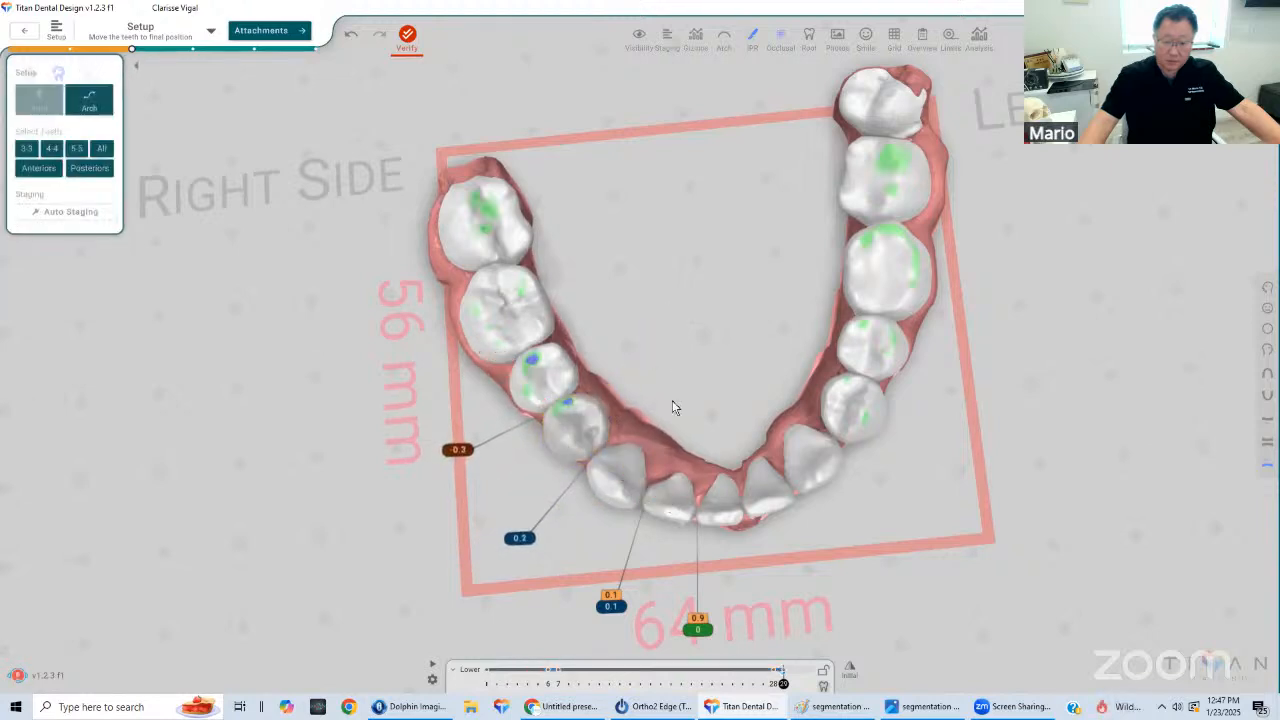
pyautogui.click(596, 438)
pyautogui.moveTo(650, 488); pyautogui.dragTo(658, 495)
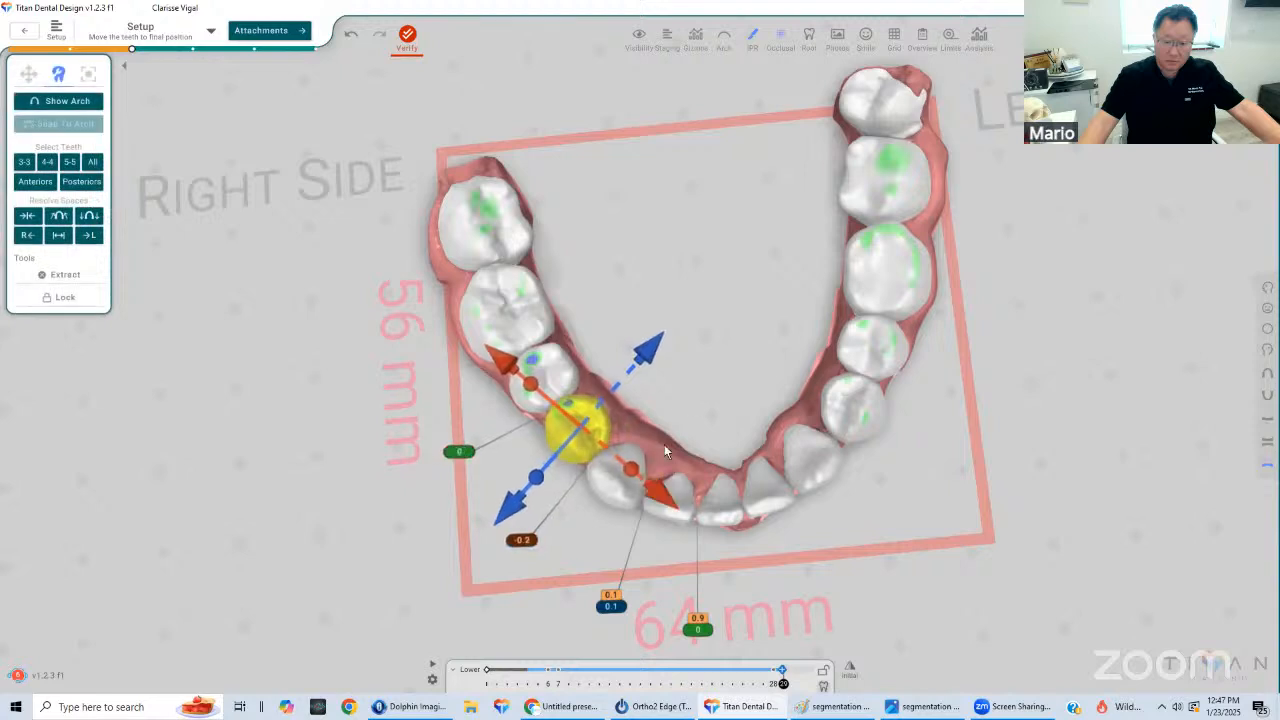
# Shift the lower right canine along the arch until its gap to the first premolar is closed to 0
pyautogui.click(614, 472)
pyautogui.moveTo(704, 530); pyautogui.dragTo(709, 536)
pyautogui.click(818, 581)
pyautogui.click(614, 488)
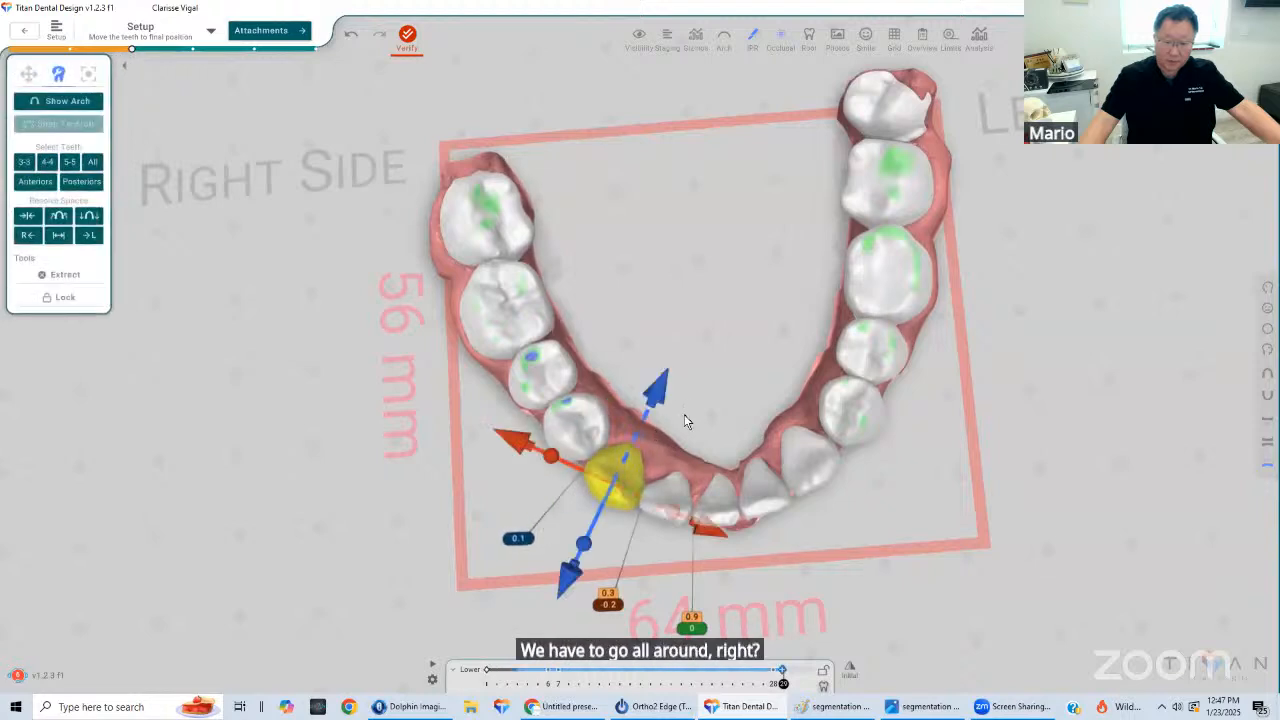
pyautogui.click(684, 414)
pyautogui.click(588, 472)
pyautogui.click(519, 442)
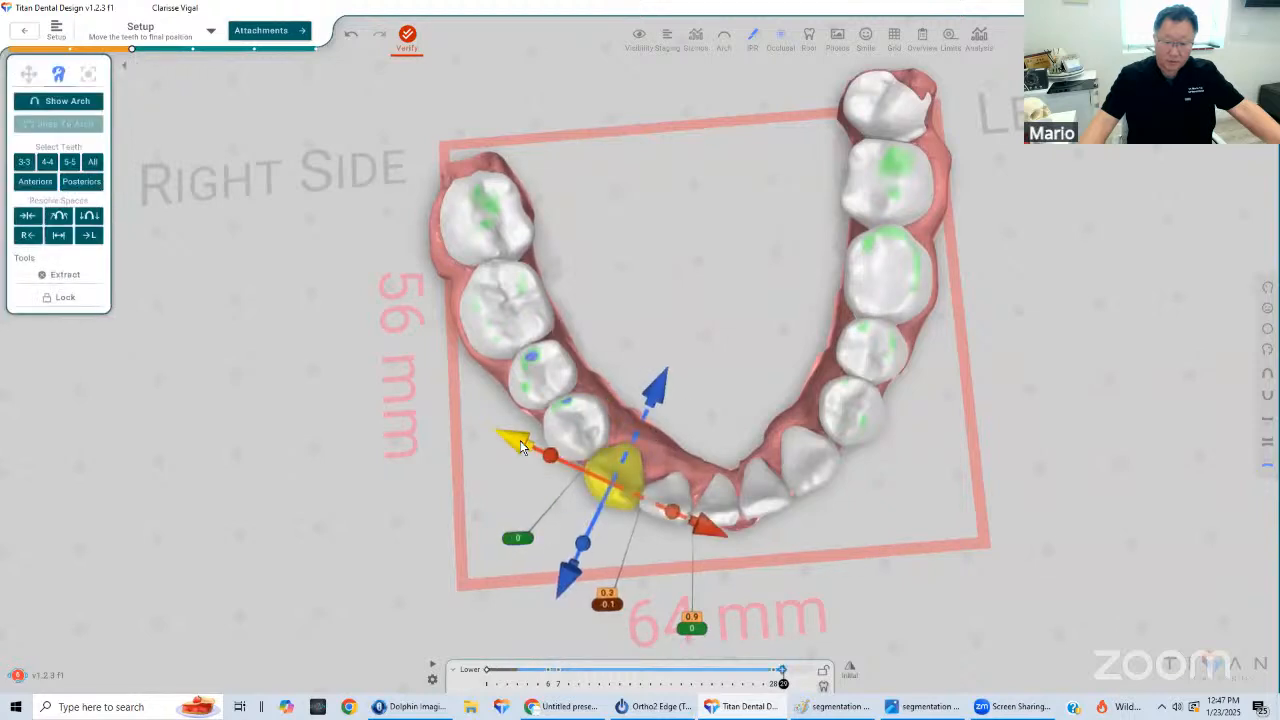
pyautogui.click(520, 440)
# Adjust the lower right lateral incisor along the arch to even out its contacts with the canine and the neighbouring incisor
pyautogui.click(670, 494)
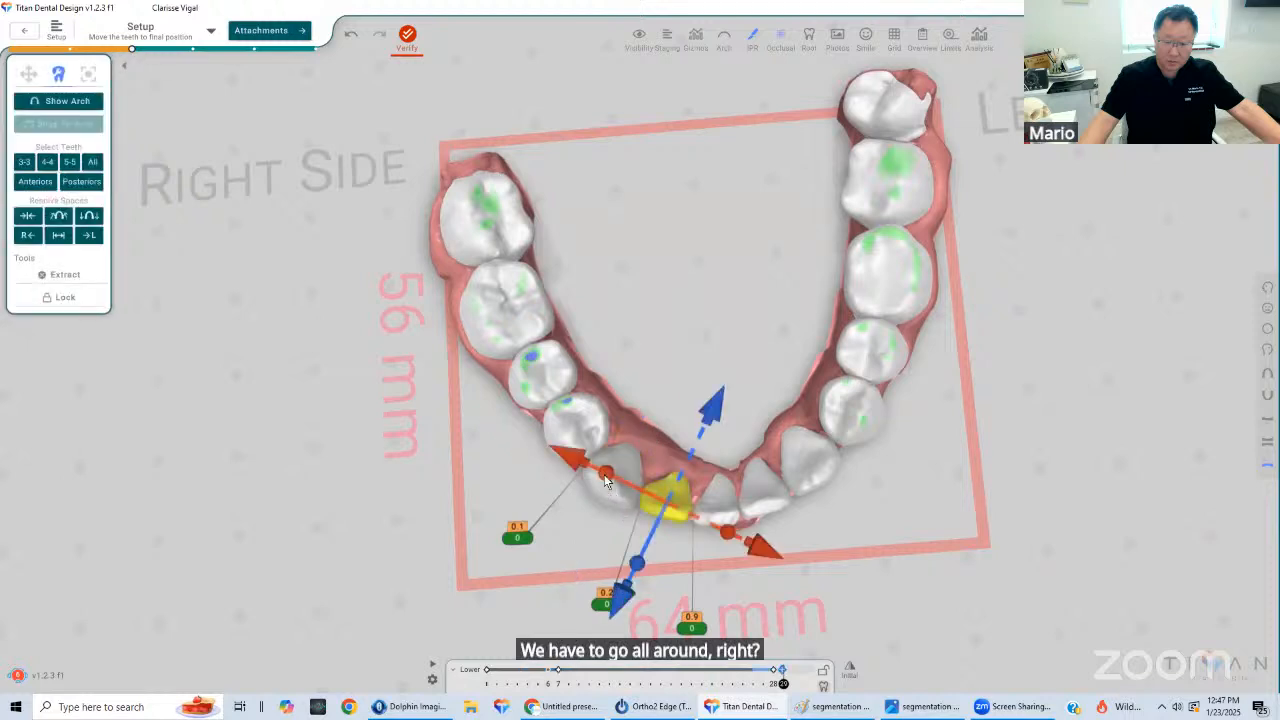
pyautogui.click(604, 476)
pyautogui.click(698, 366)
pyautogui.click(820, 502)
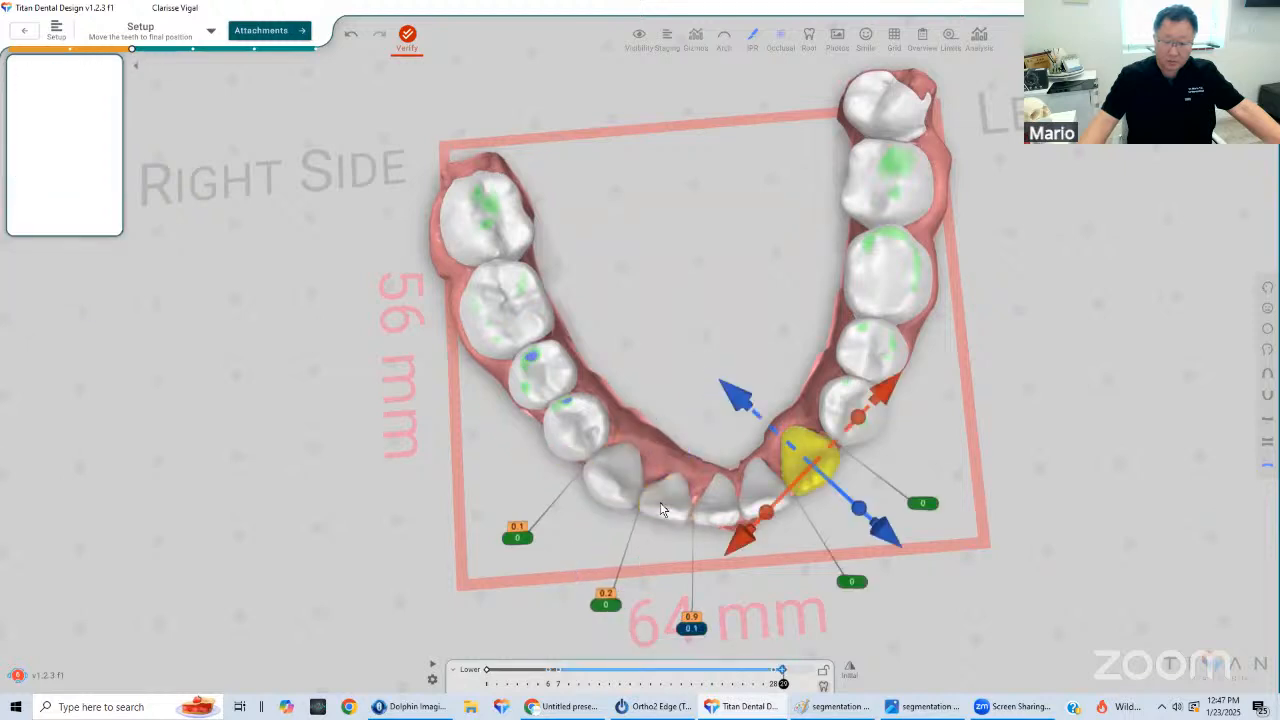
pyautogui.click(660, 508)
pyautogui.click(778, 548)
pyautogui.click(614, 362)
# Fine-tune the lower right first premolar and canine until their gaps are 0, with 0.2 mm IPR between canine and lateral incisor
pyautogui.moveTo(984, 558); pyautogui.dragTo(966, 584)
pyautogui.click(600, 468)
pyautogui.click(574, 430)
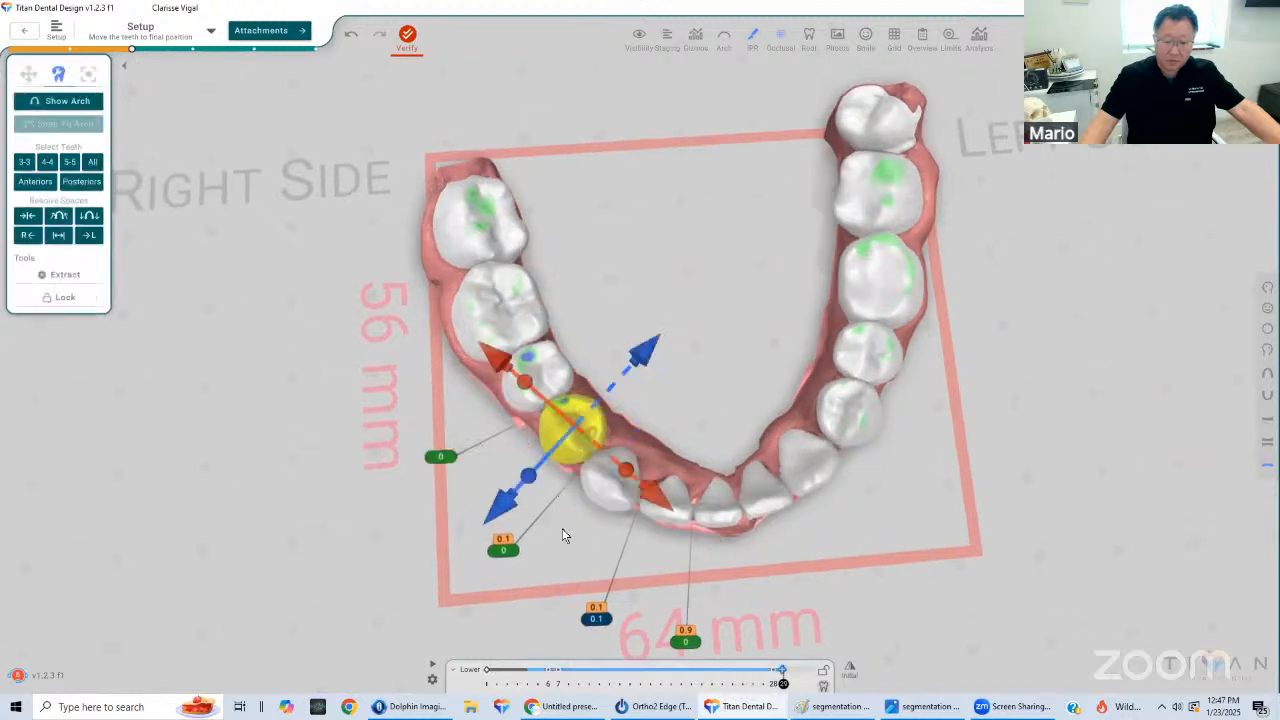
pyautogui.click(728, 580)
pyautogui.click(624, 485)
pyautogui.click(706, 525)
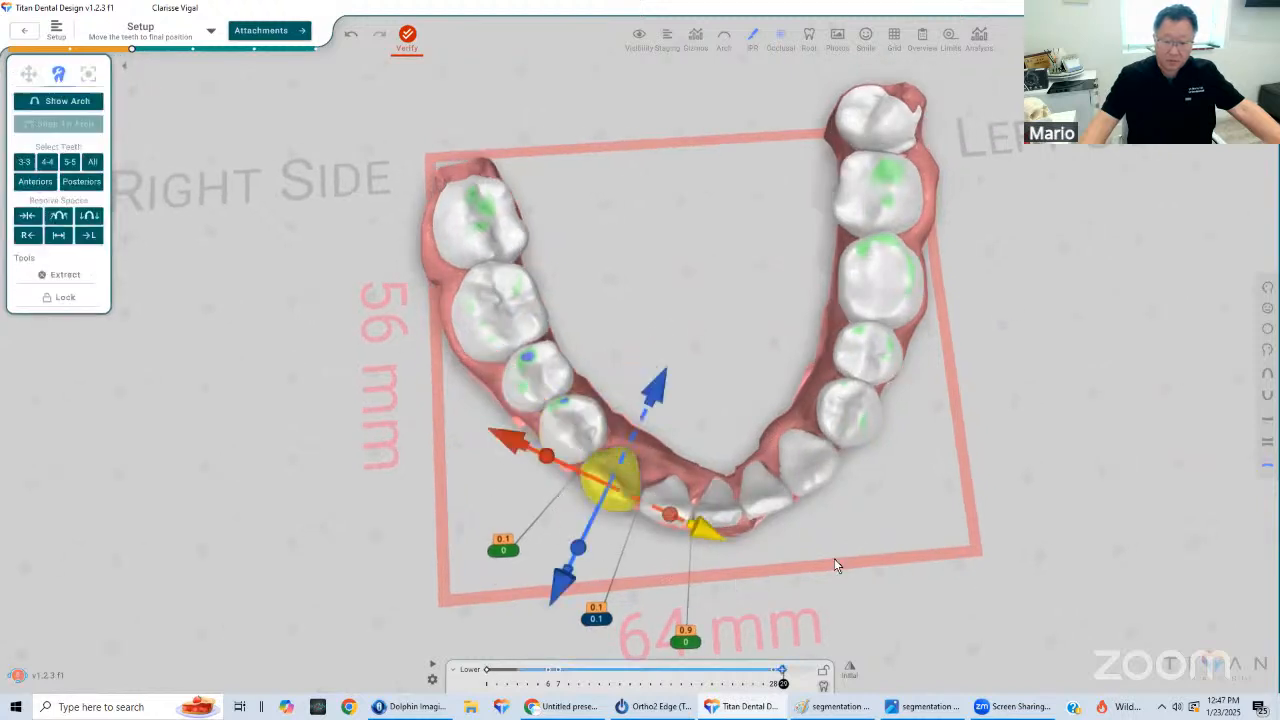
pyautogui.click(834, 558)
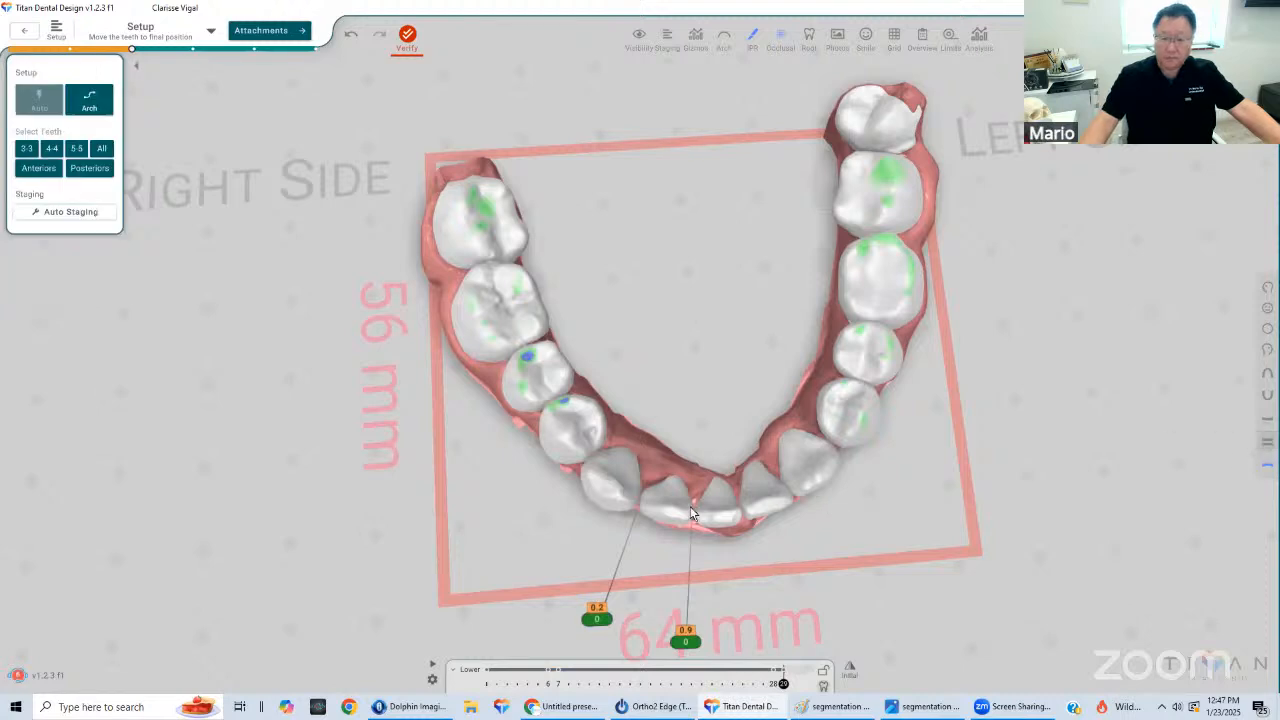
# Examine both arches together from below and from the front to judge how the upper and lower front teeth fit
pyautogui.moveTo(690, 506); pyautogui.dragTo(656, 150)
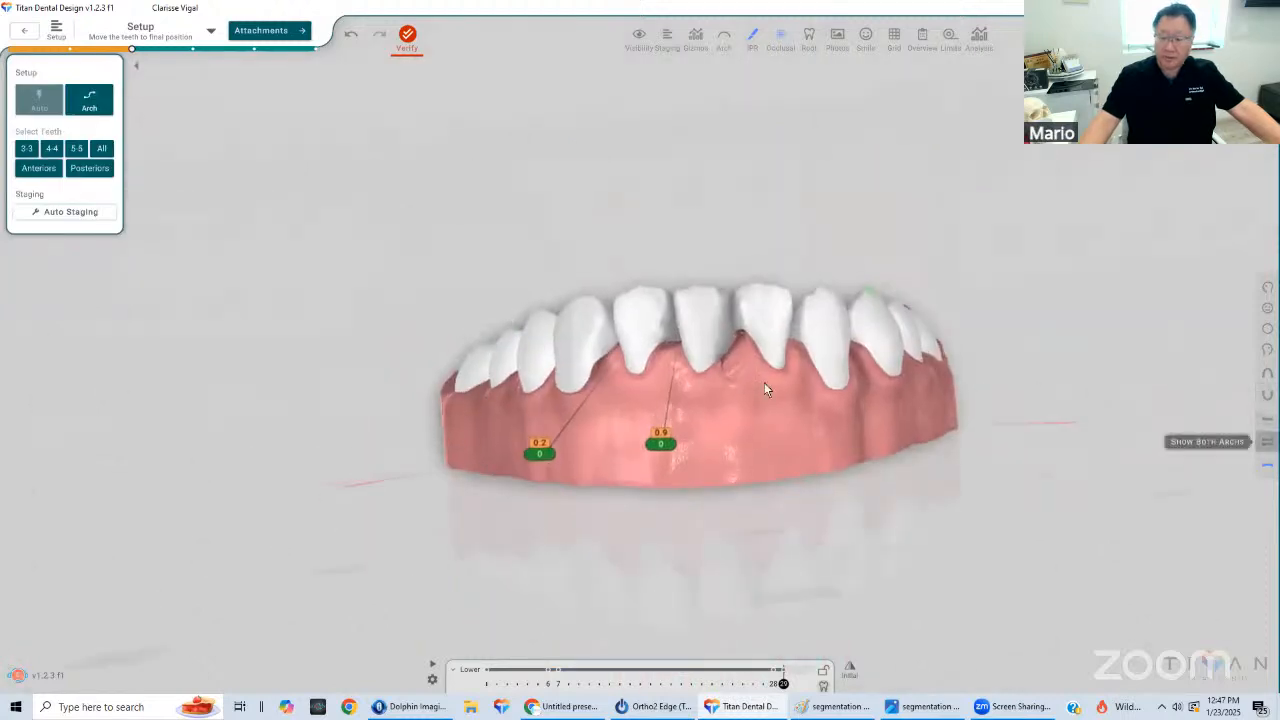
pyautogui.moveTo(764, 383); pyautogui.dragTo(688, 445, button='right')
pyautogui.moveTo(664, 432); pyautogui.dragTo(664, 170)
pyautogui.scroll(3, 668, 278)
pyautogui.moveTo(660, 236); pyautogui.dragTo(640, 324, button='right')
pyautogui.moveTo(640, 324); pyautogui.dragTo(803, 277)
pyautogui.click(760, 246)
pyautogui.click(602, 272)
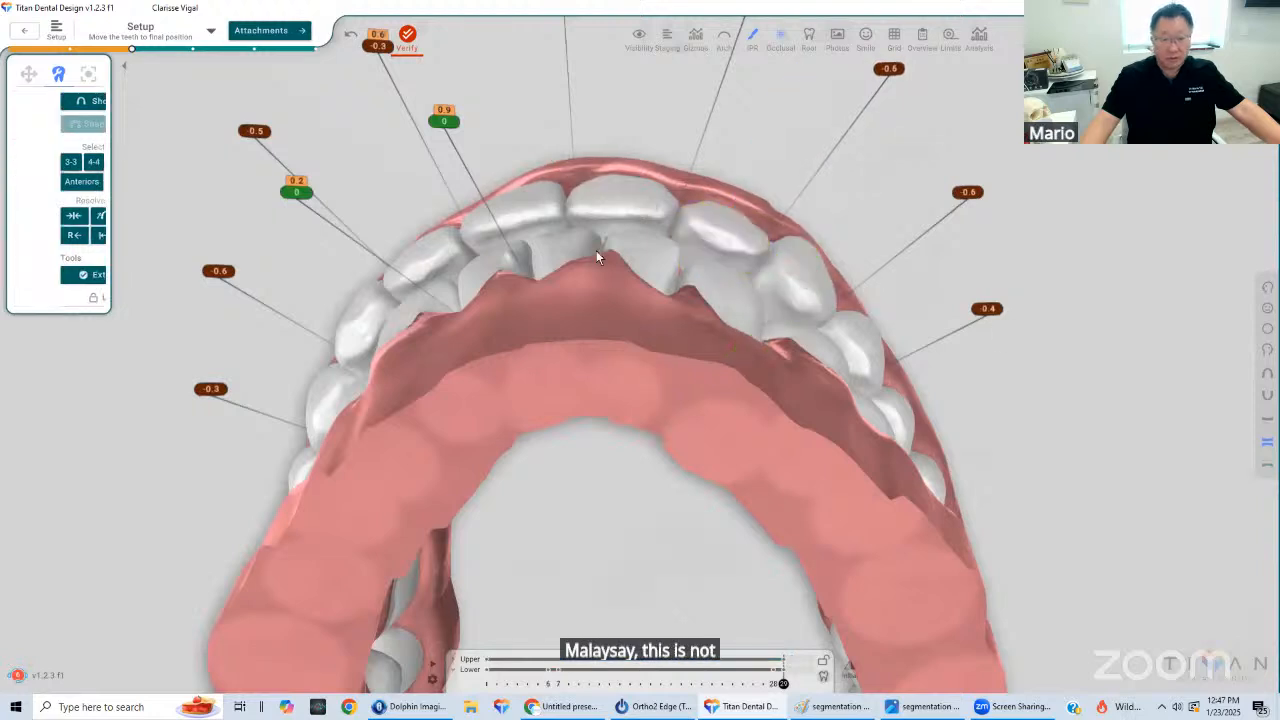
pyautogui.moveTo(596, 251); pyautogui.dragTo(928, 393)
pyautogui.moveTo(668, 306); pyautogui.dragTo(616, 404)
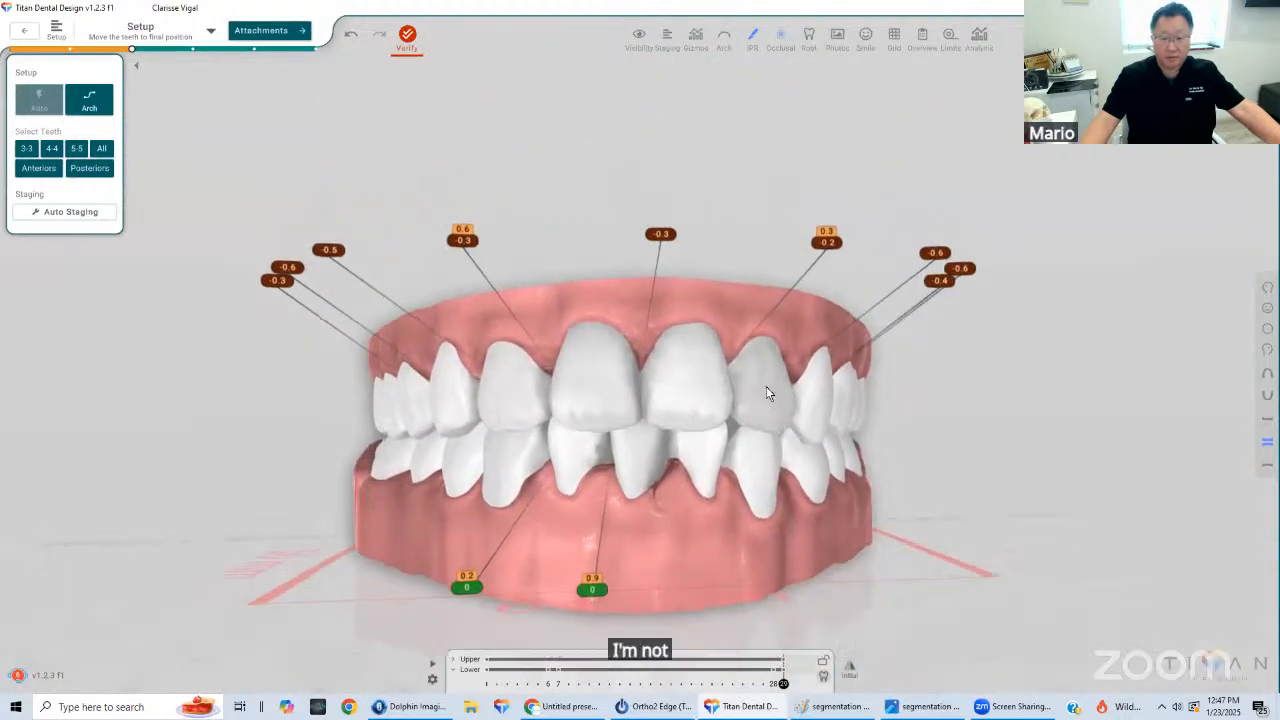
pyautogui.click(709, 406)
pyautogui.moveTo(808, 408); pyautogui.dragTo(670, 432)
pyautogui.click(656, 446)
pyautogui.click(888, 428)
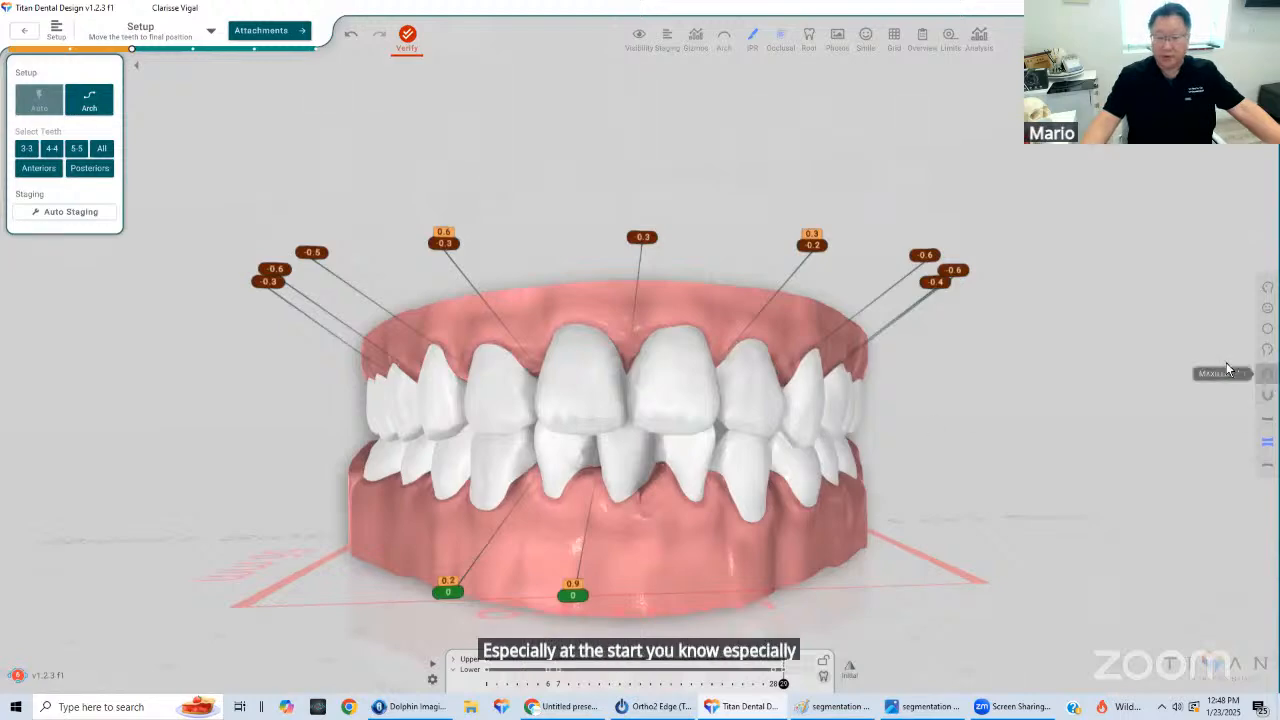
# Show the maxilla on its own, review its IPR overlaps, and expand the upper staging timeline tooth by tooth
pyautogui.click(1267, 373)
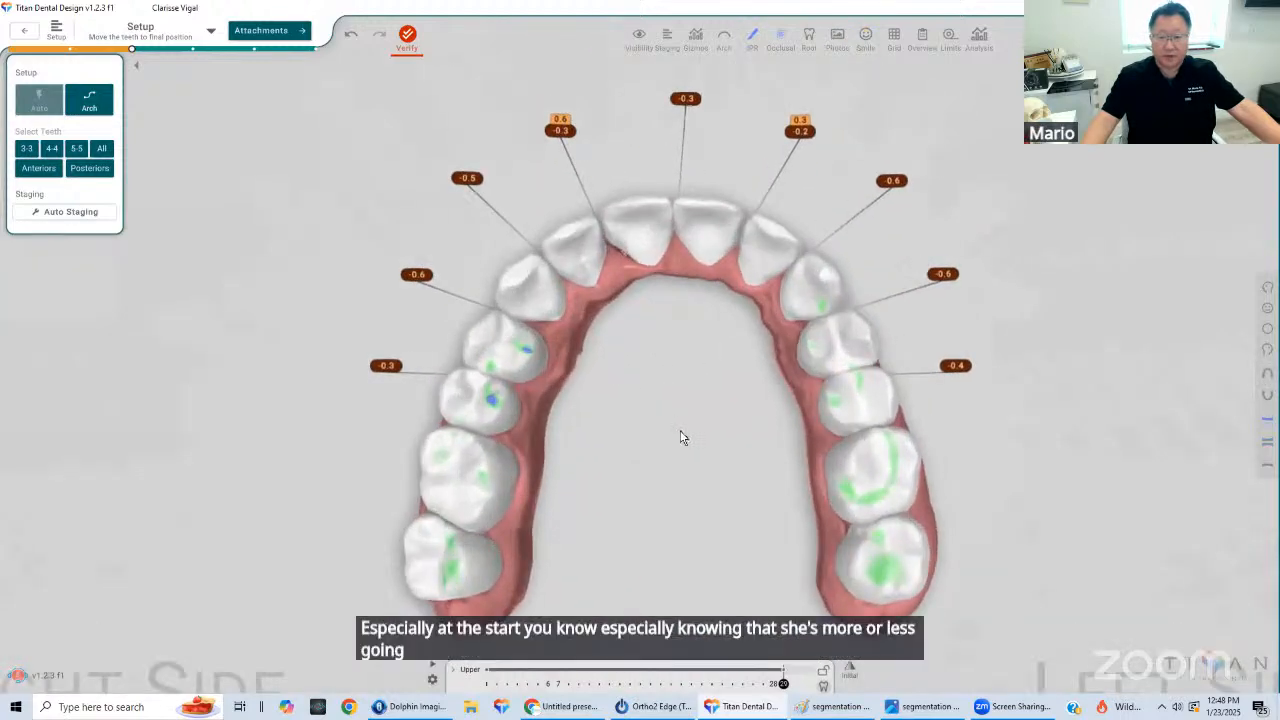
pyautogui.moveTo(782, 684); pyautogui.dragTo(854, 662)
pyautogui.scroll(-2, 645, 425)
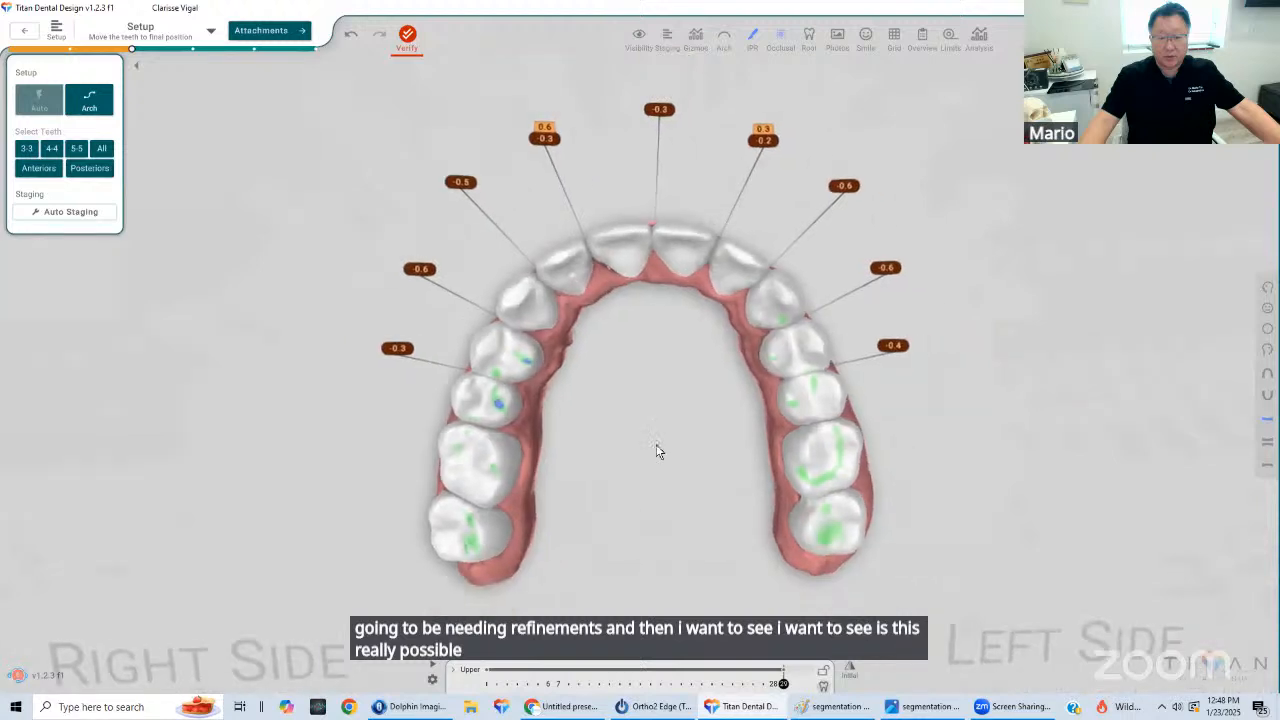
pyautogui.moveTo(782, 684); pyautogui.dragTo(814, 684)
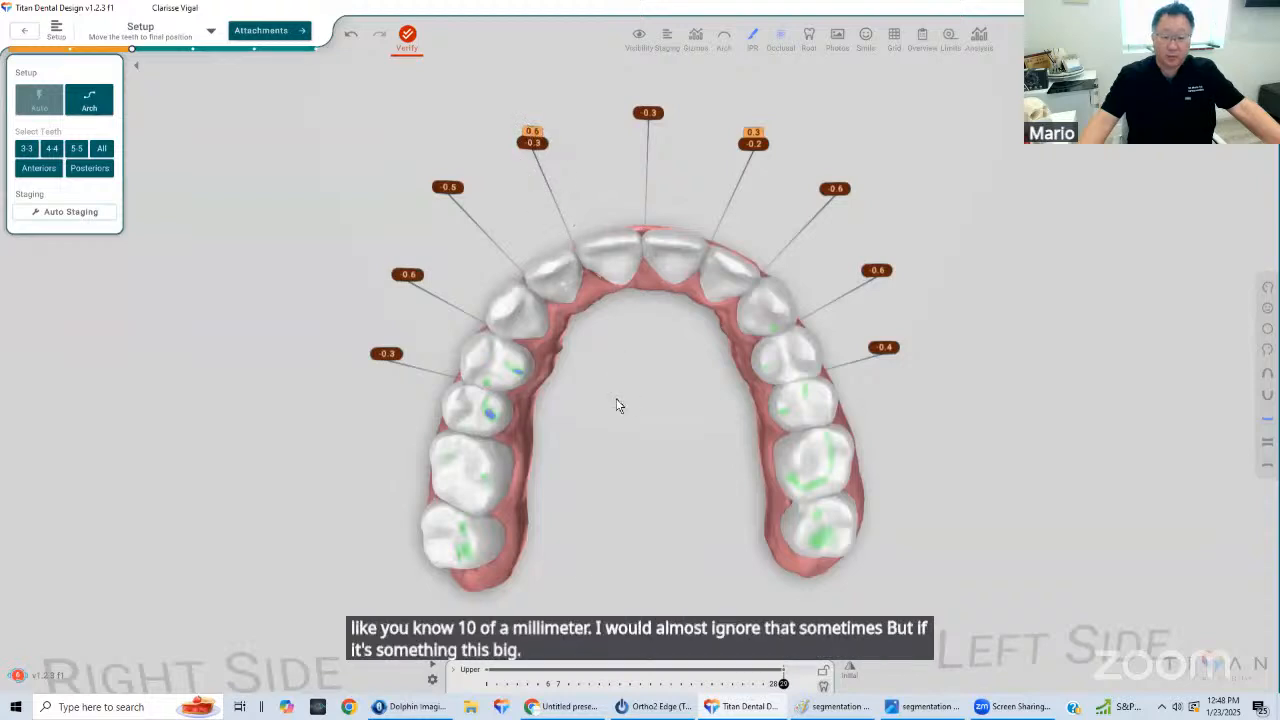
pyautogui.click(472, 668)
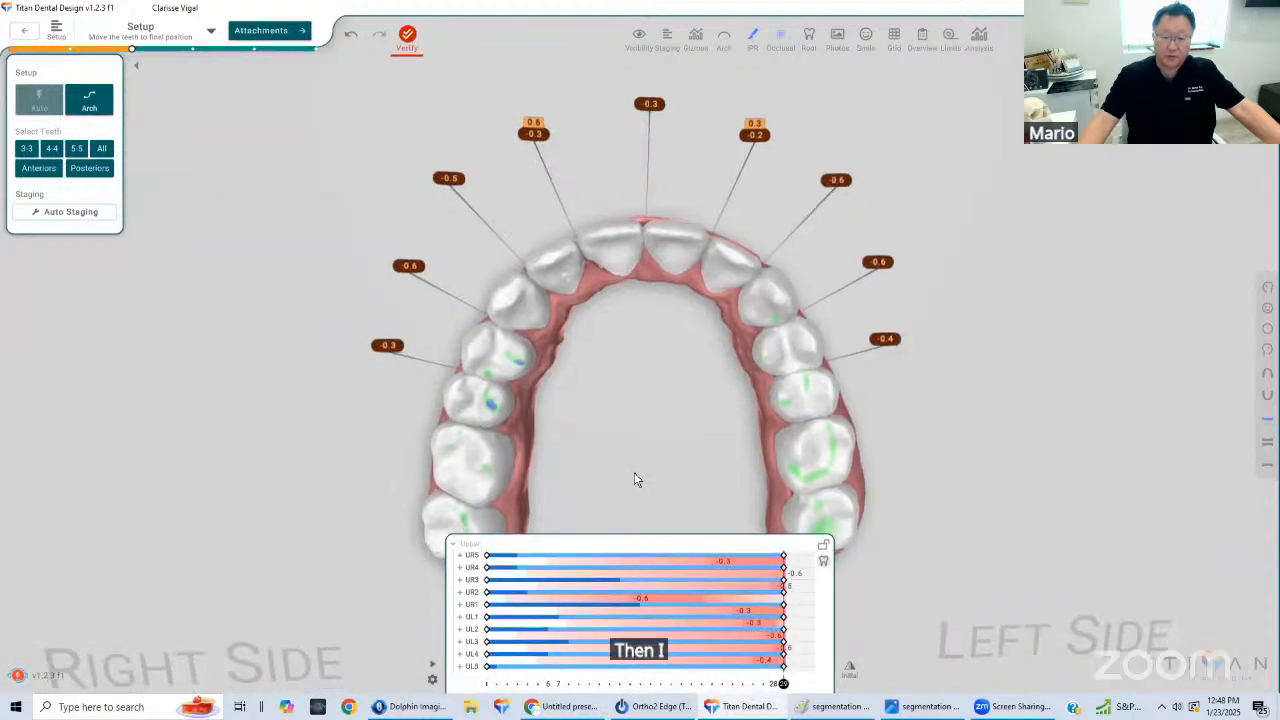
# Shorten the staging of the upper right premolars so UR5 and UR4 both finish moving at stage 7
pyautogui.scroll(-3, 637, 469)
pyautogui.moveTo(638, 462); pyautogui.dragTo(648, 410, button='right')
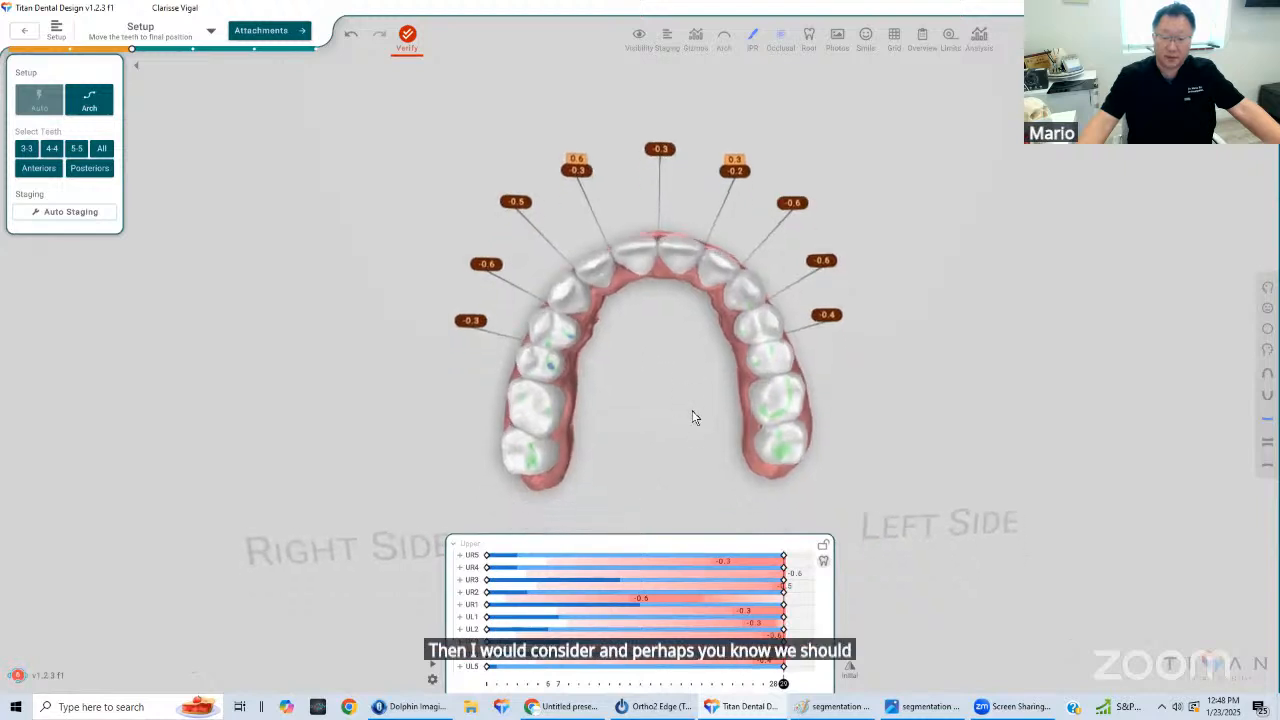
pyautogui.scroll(2, 690, 411)
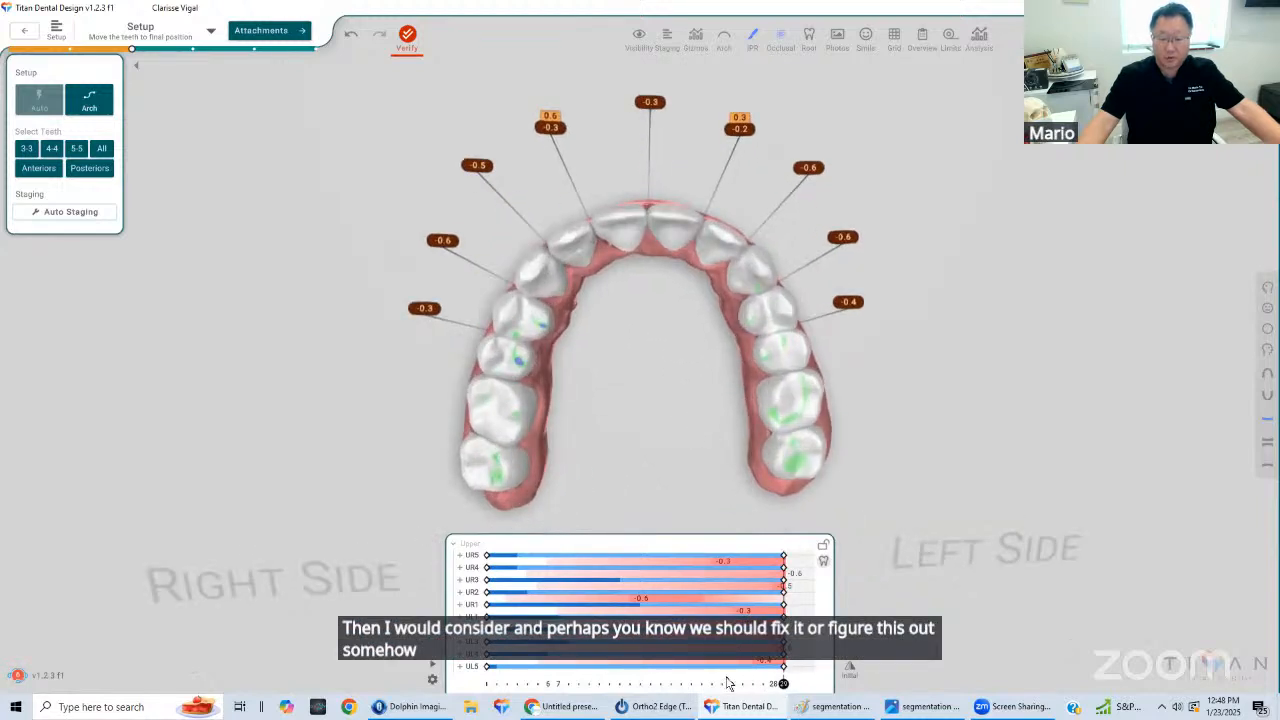
pyautogui.moveTo(727, 683); pyautogui.dragTo(784, 683)
pyautogui.moveTo(654, 460); pyautogui.dragTo(628, 456, button='middle')
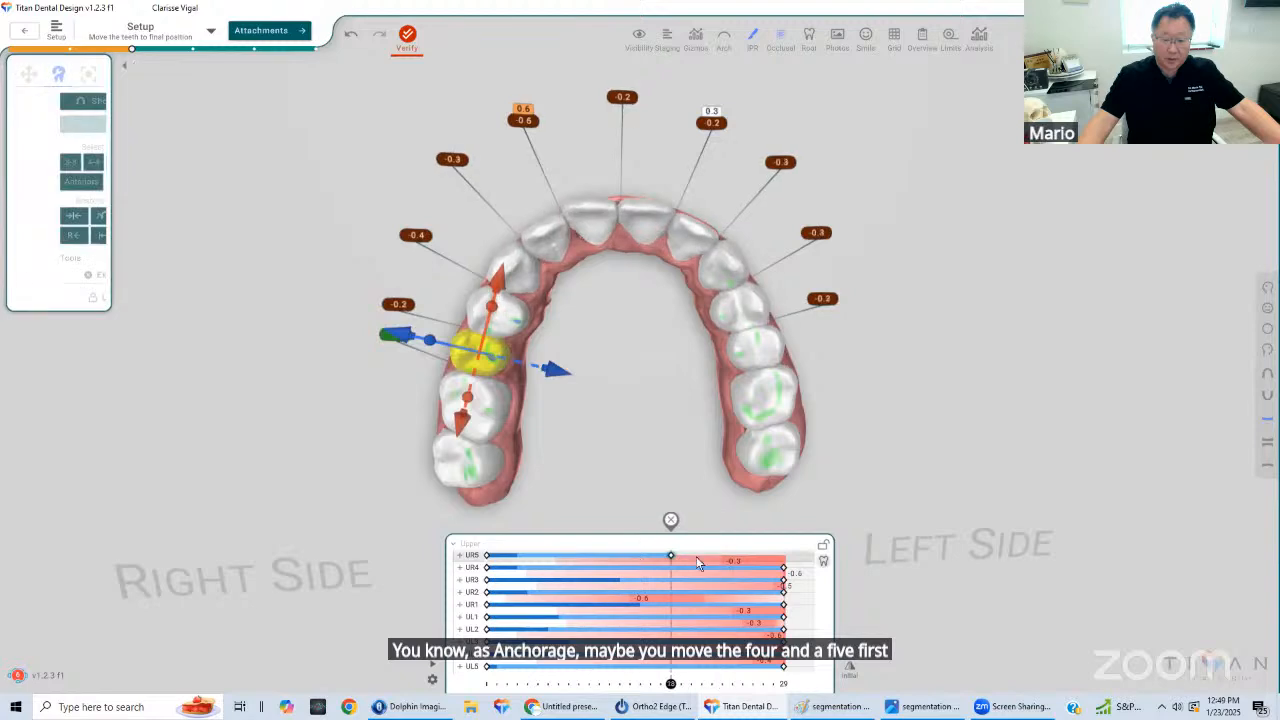
pyautogui.moveTo(657, 558); pyautogui.dragTo(562, 558)
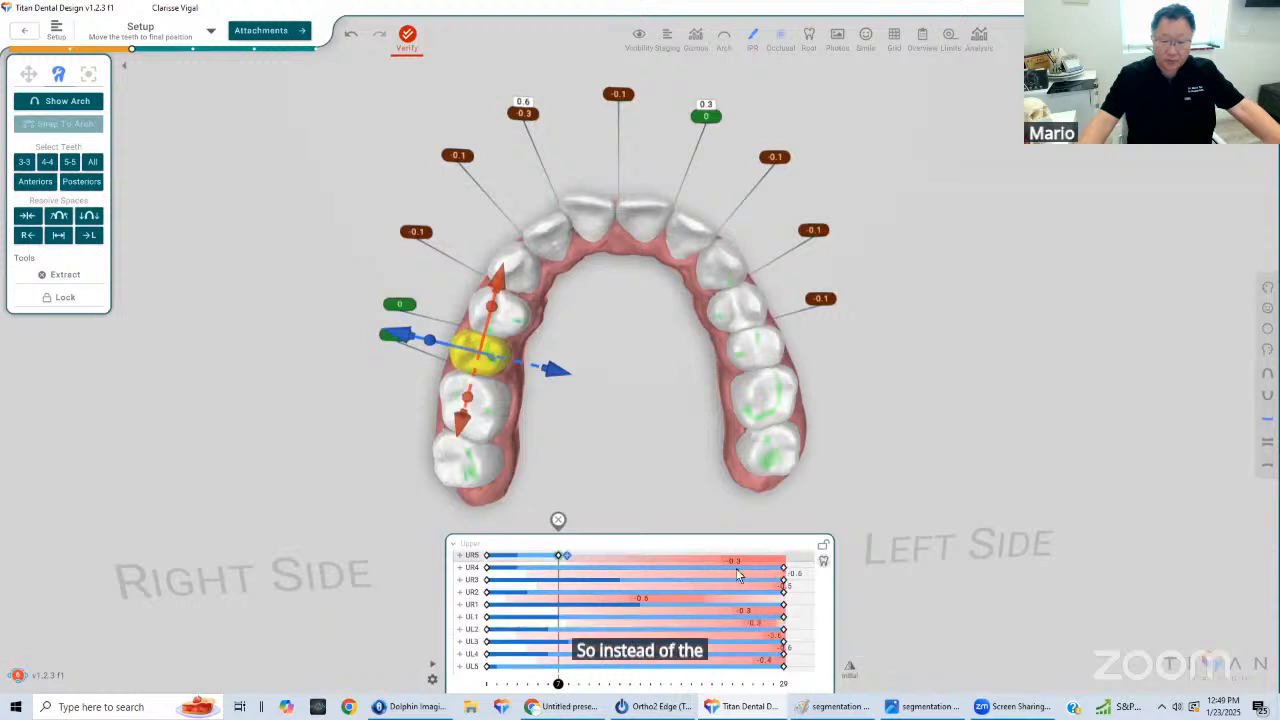
pyautogui.moveTo(783, 567); pyautogui.dragTo(557, 576)
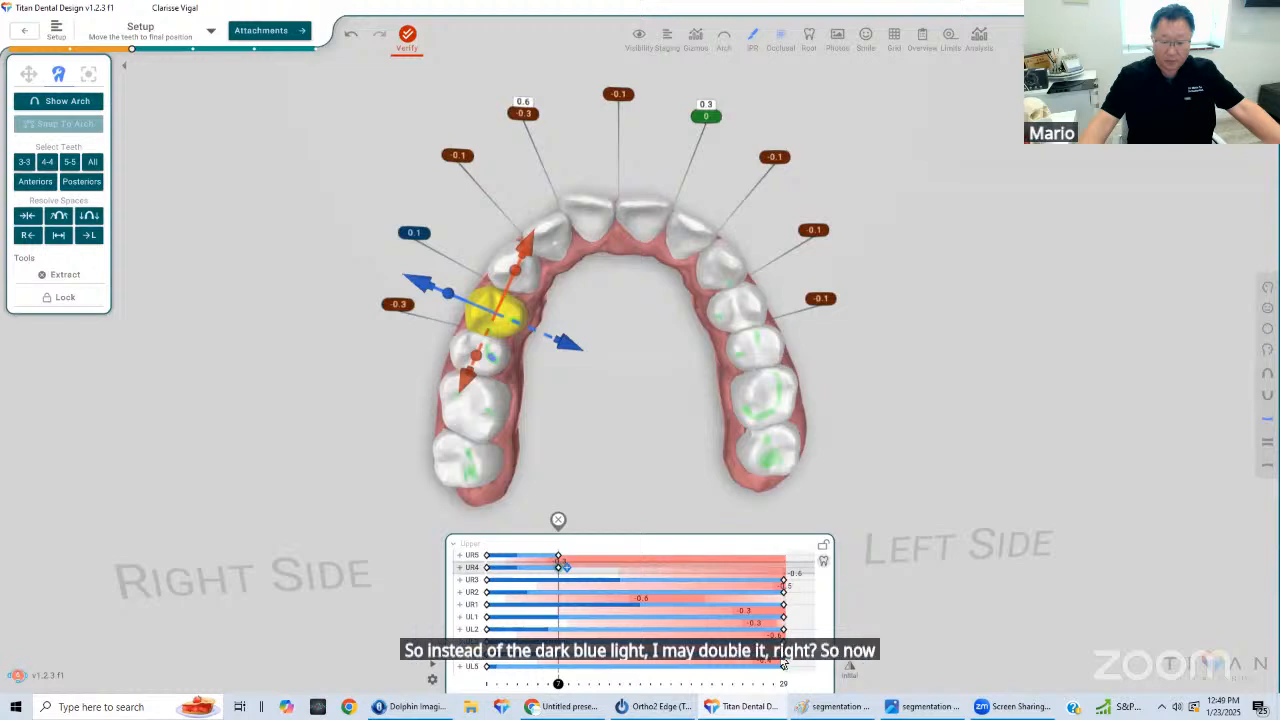
# Shorten the staging of the upper left premolars, ending UL4 at stage 11 and UL5 at stage 5
pyautogui.moveTo(784, 661)
pyautogui.mouseDown()
pyautogui.moveTo(566, 668)
pyautogui.moveTo(603, 670)
pyautogui.mouseUp()
pyautogui.moveTo(776, 674); pyautogui.dragTo(538, 684)
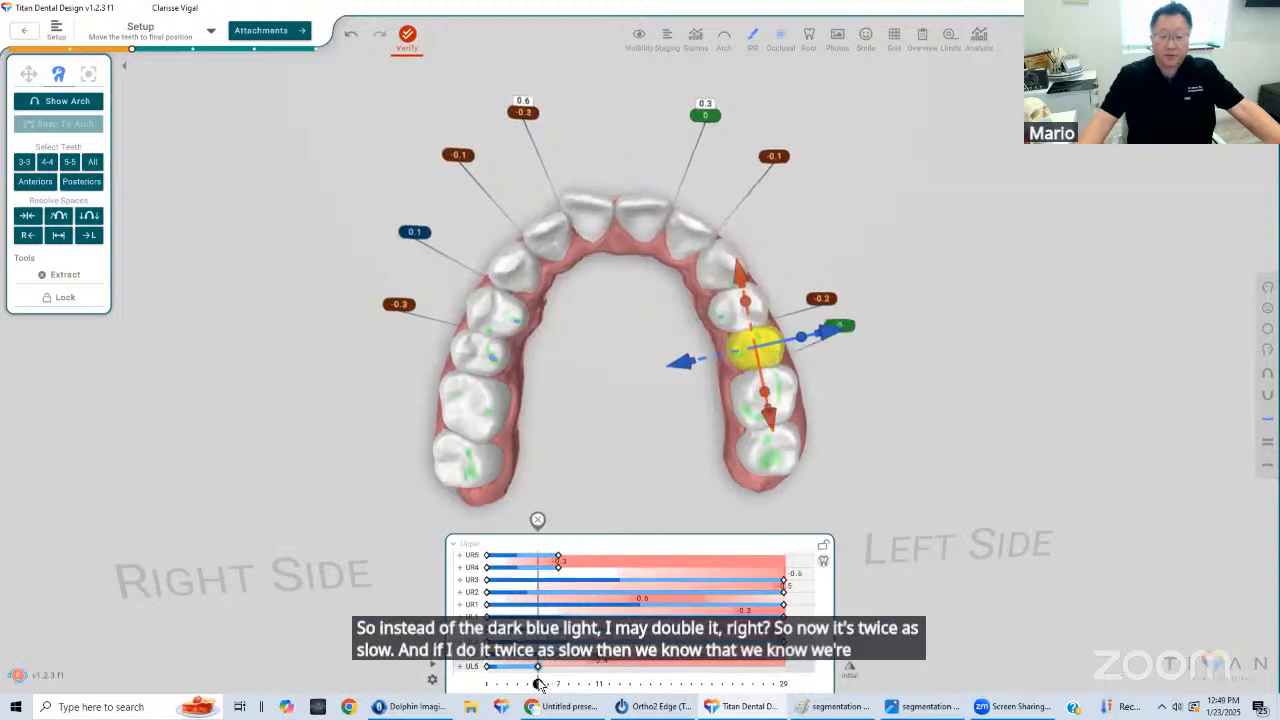
pyautogui.click(626, 480)
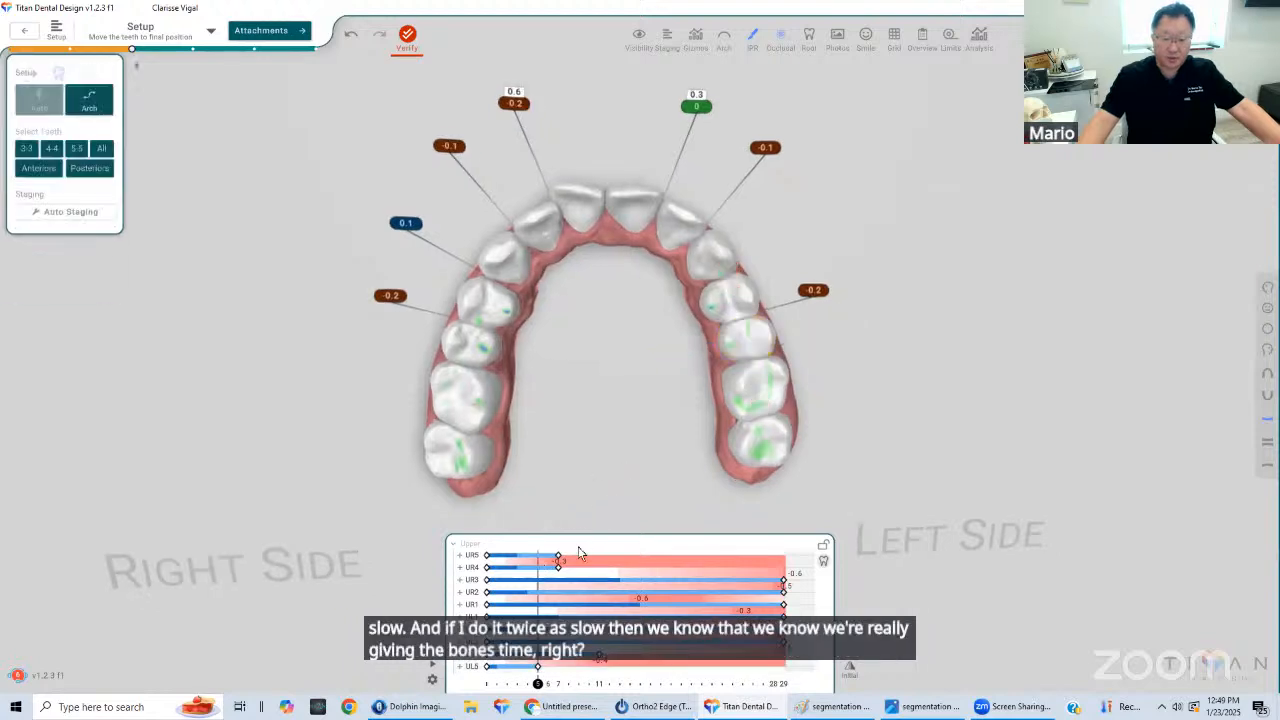
# Stage the upper canines after the premolars, moving UR3 from stage 5 to 26 and UL3 from stage 6 to 21
pyautogui.click(487, 581)
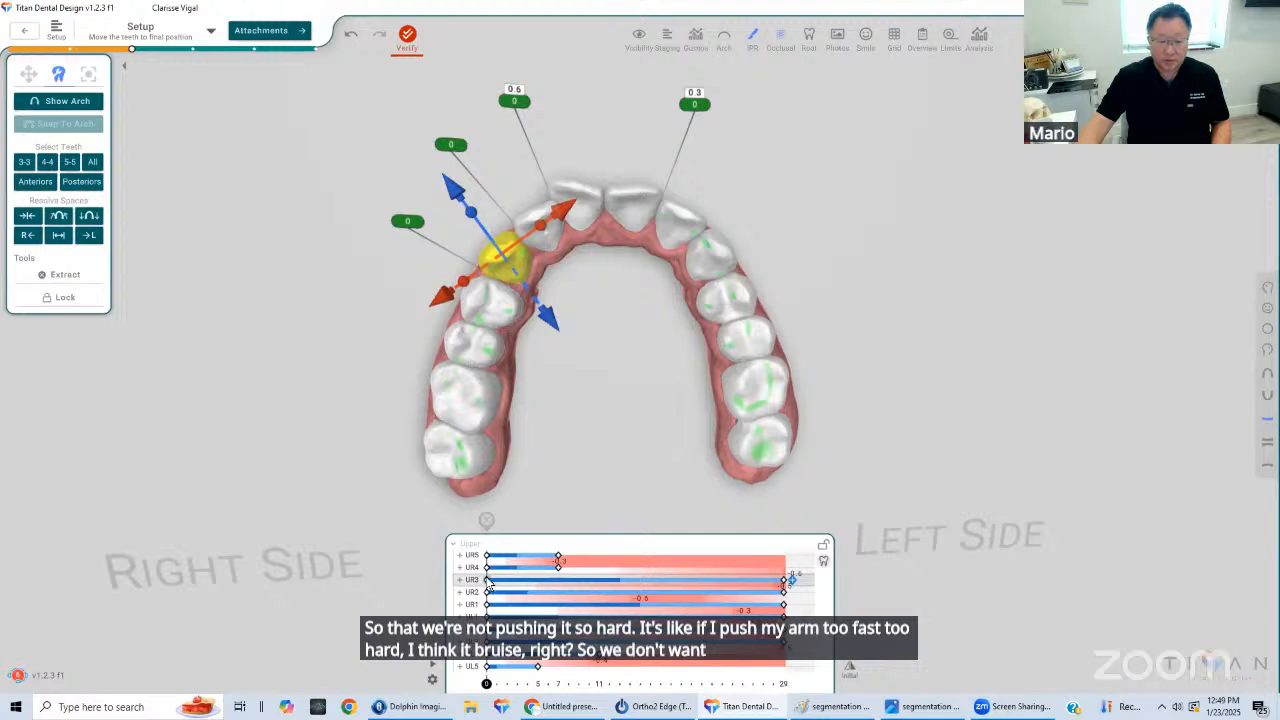
pyautogui.moveTo(487, 580)
pyautogui.mouseDown()
pyautogui.moveTo(563, 595)
pyautogui.moveTo(533, 607)
pyautogui.moveTo(508, 650)
pyautogui.moveTo(537, 660)
pyautogui.mouseUp()
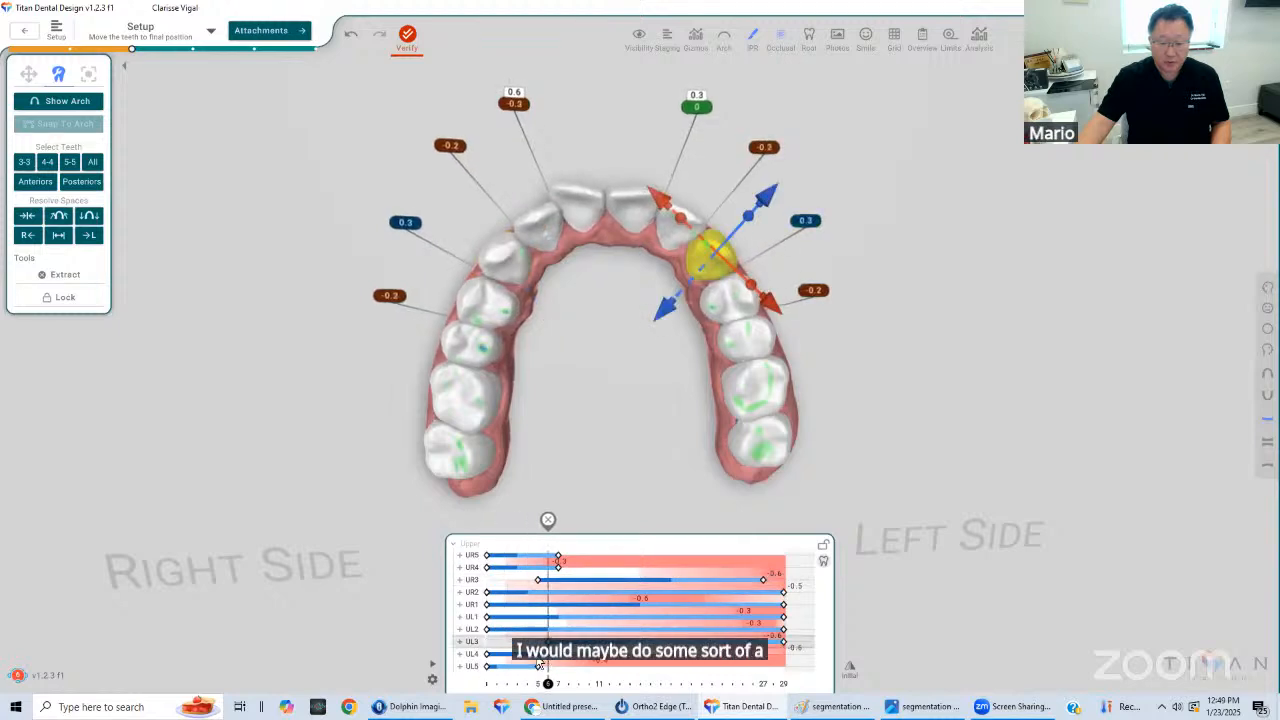
pyautogui.moveTo(773, 642); pyautogui.dragTo(681, 662)
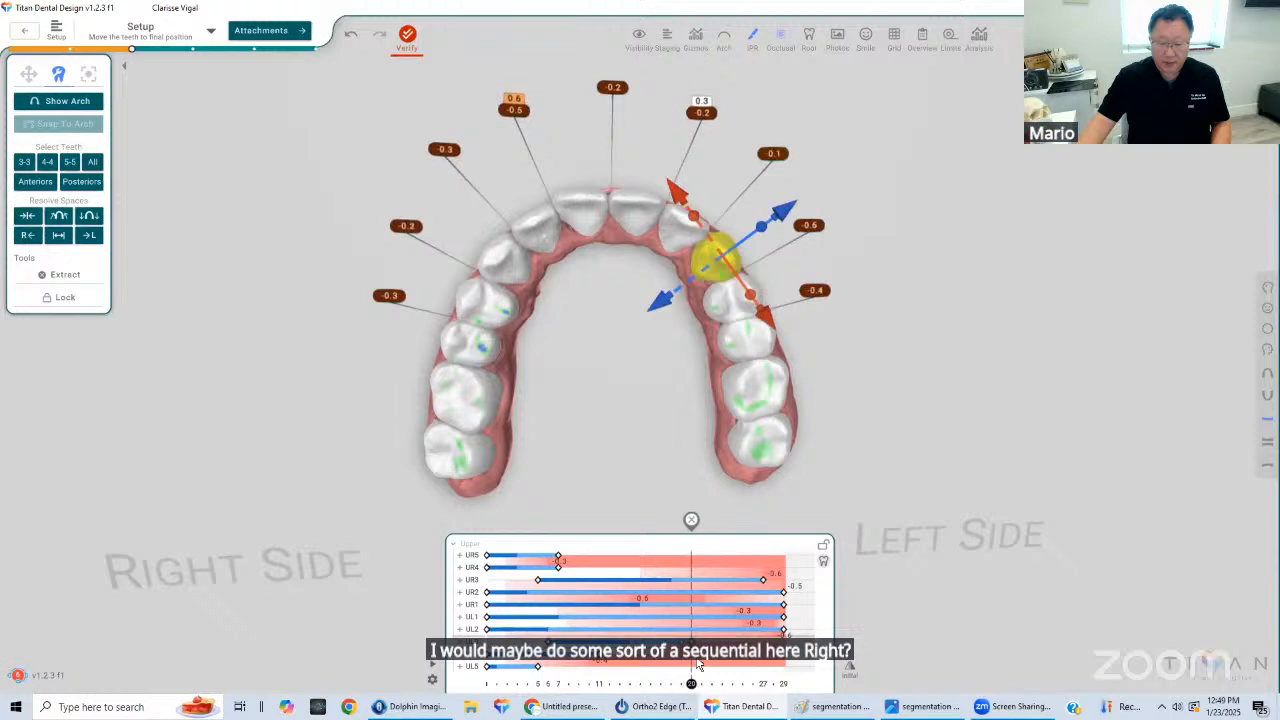
pyautogui.moveTo(756, 578); pyautogui.dragTo(744, 589)
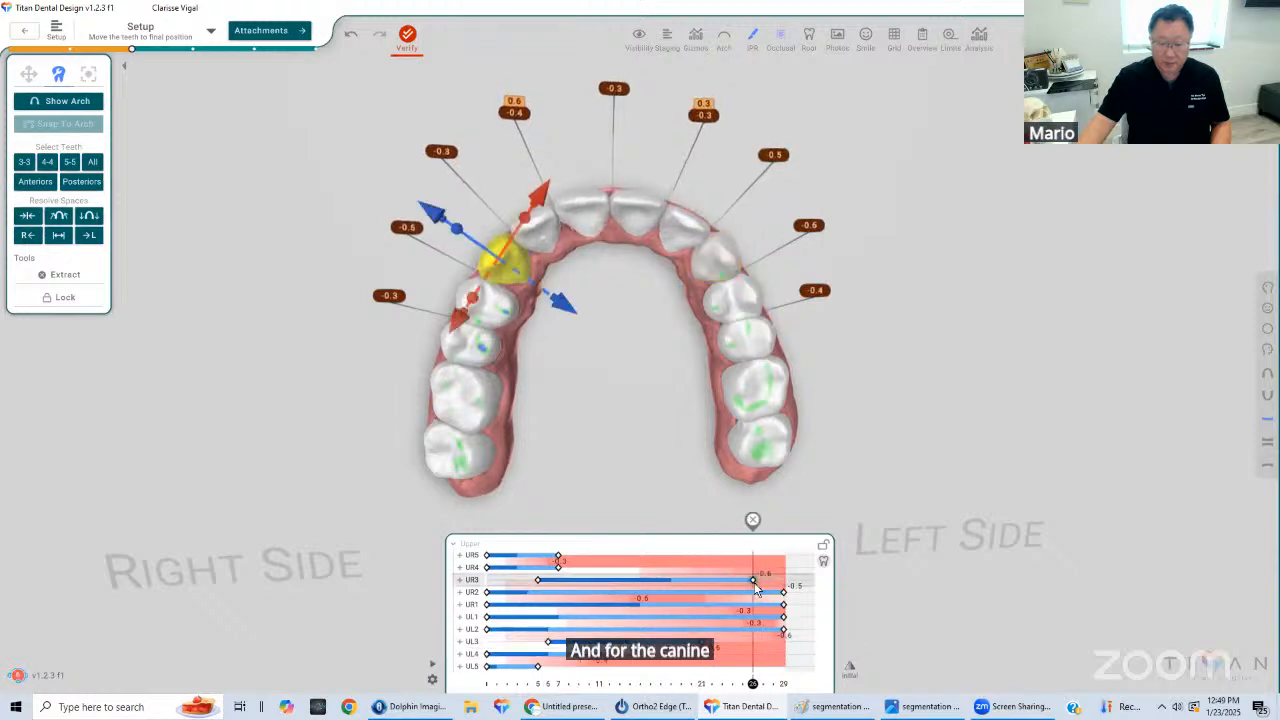
# Stage the upper lateral incisors to start at stage 10, ending UR2 at stage 20 and UL2 at stage 22
pyautogui.moveTo(487, 592); pyautogui.dragTo(589, 618)
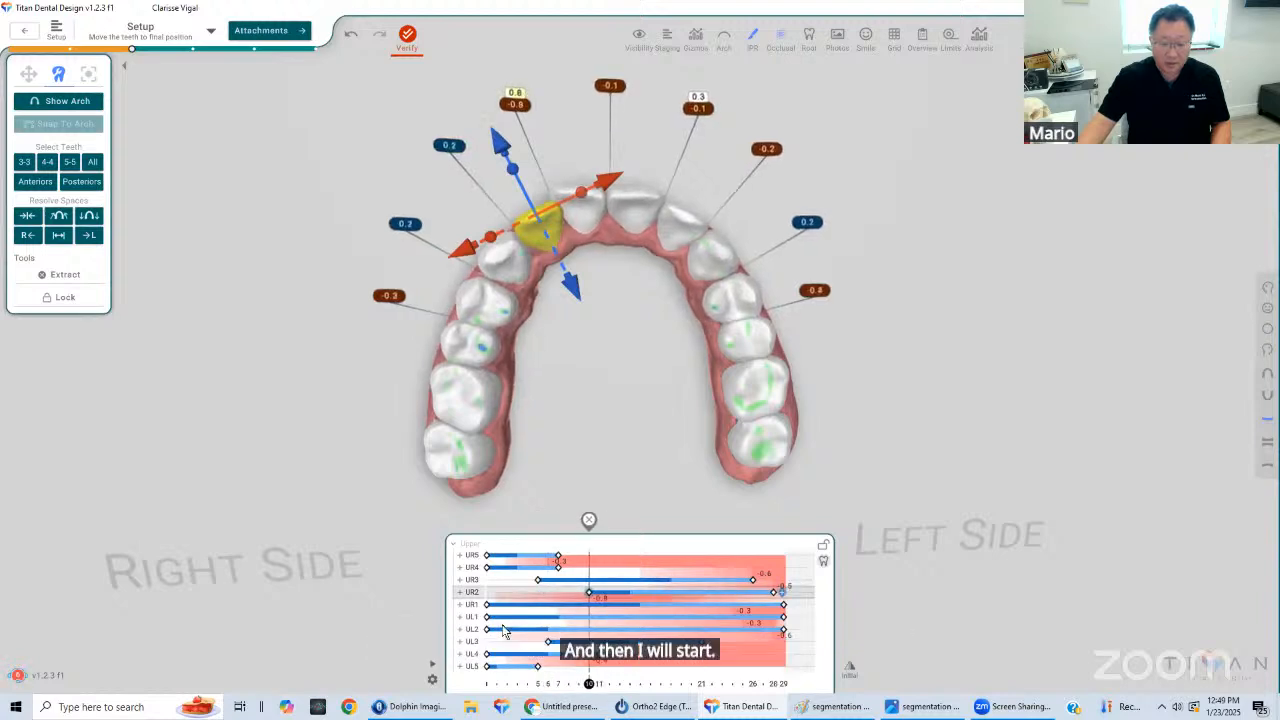
pyautogui.moveTo(487, 629); pyautogui.dragTo(589, 630)
pyautogui.moveTo(775, 632); pyautogui.dragTo(712, 630)
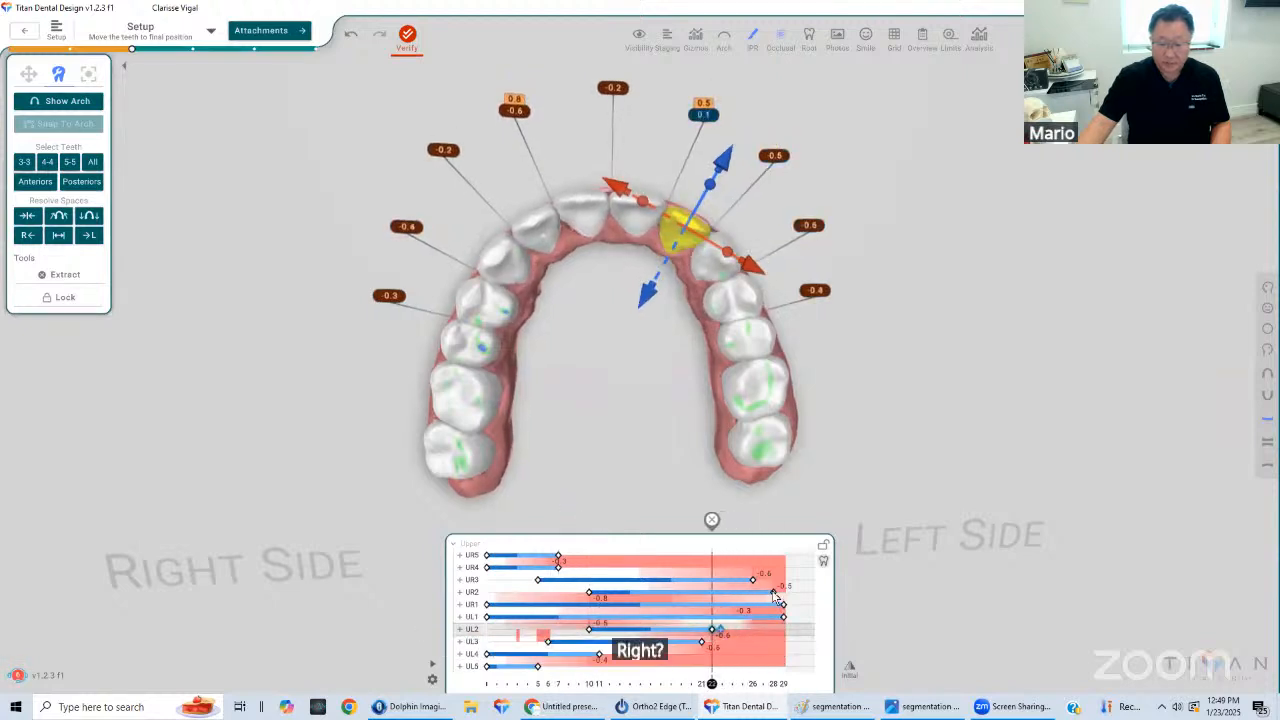
pyautogui.moveTo(775, 594); pyautogui.dragTo(701, 593)
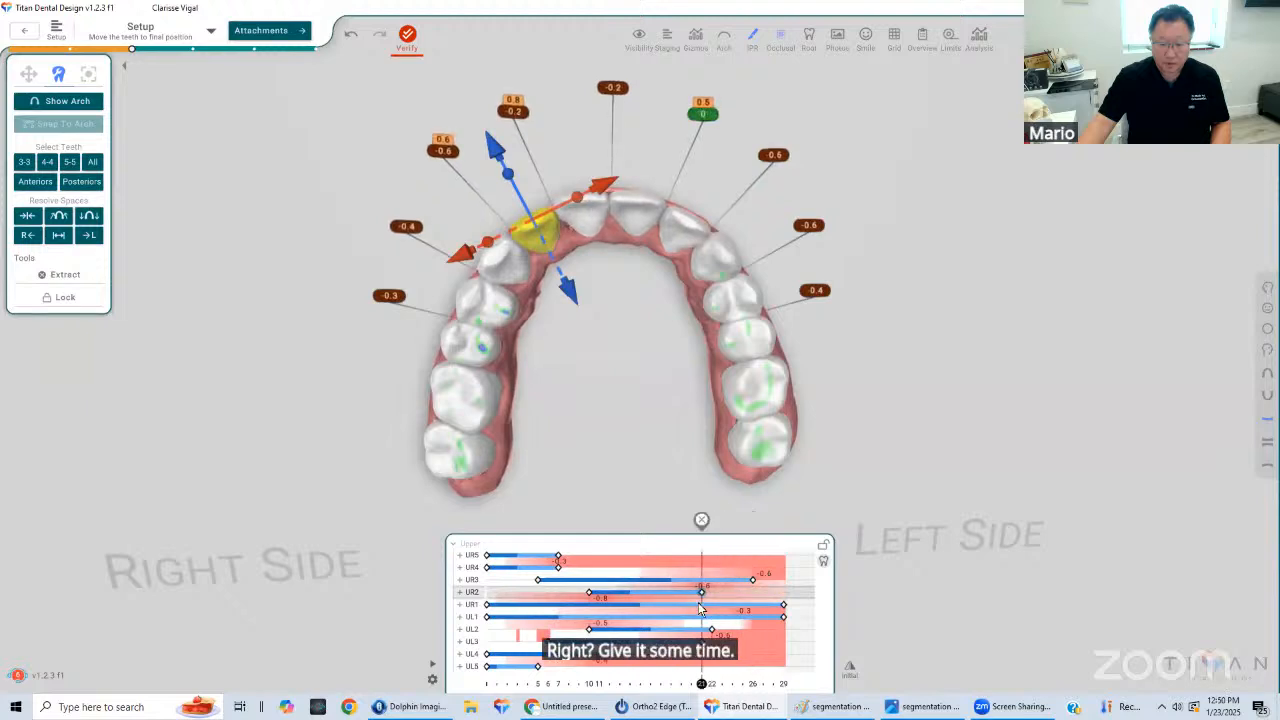
# Delay the upper central incisors, starting UR1 at stage 14 and UL1 at stage 18, and review the revised staging sequence
pyautogui.moveTo(487, 604)
pyautogui.mouseDown()
pyautogui.moveTo(609, 604)
pyautogui.moveTo(631, 630)
pyautogui.mouseUp()
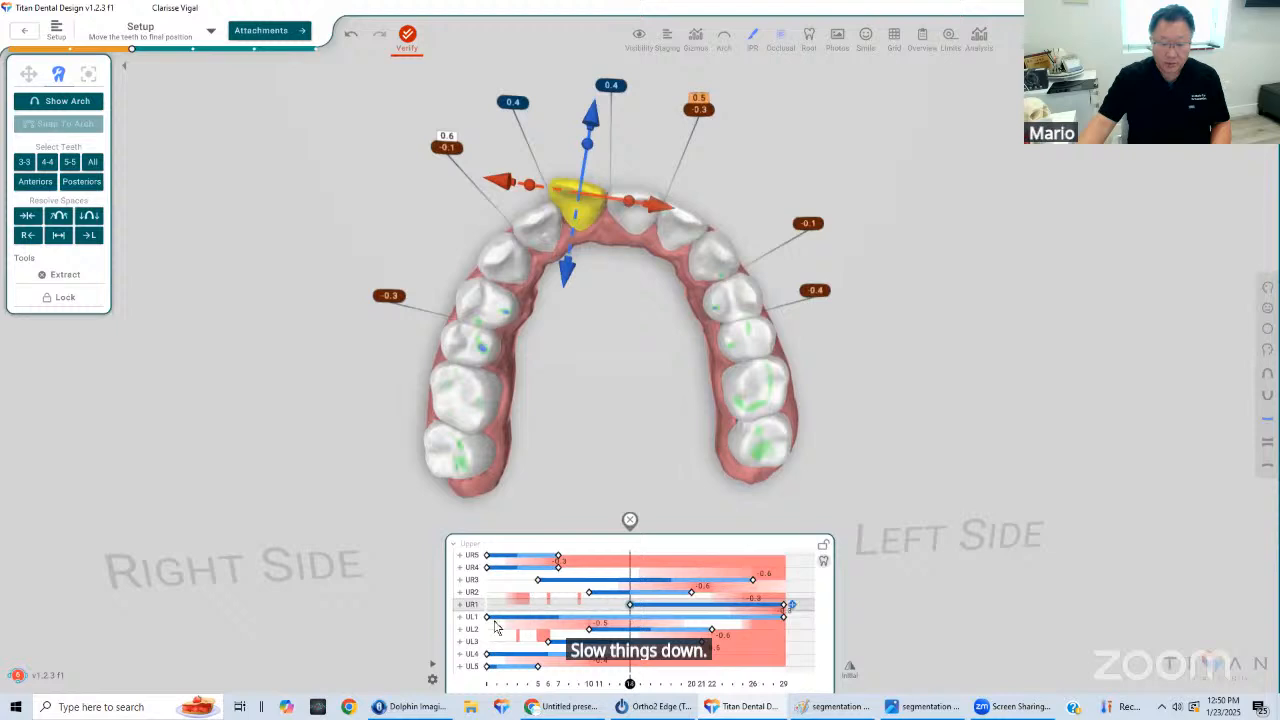
pyautogui.moveTo(487, 616); pyautogui.dragTo(670, 618)
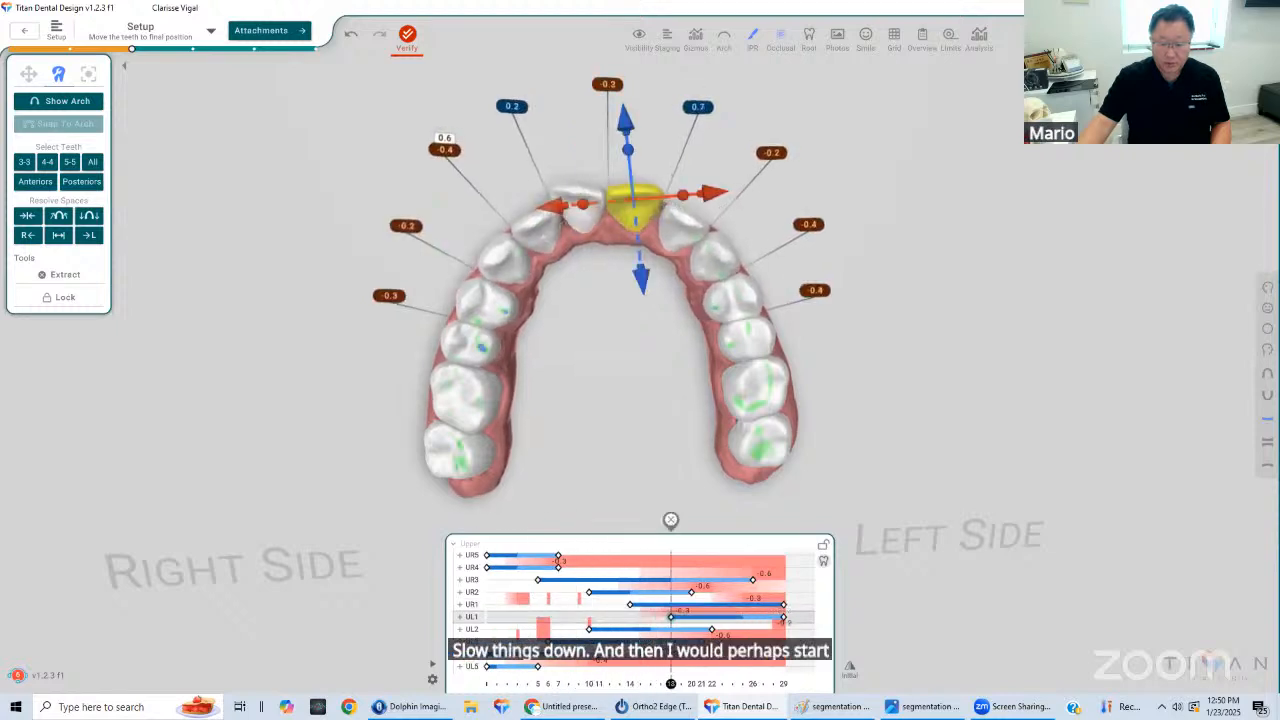
pyautogui.moveTo(671, 683); pyautogui.dragTo(487, 683)
pyautogui.moveTo(497, 640); pyautogui.dragTo(689, 682)
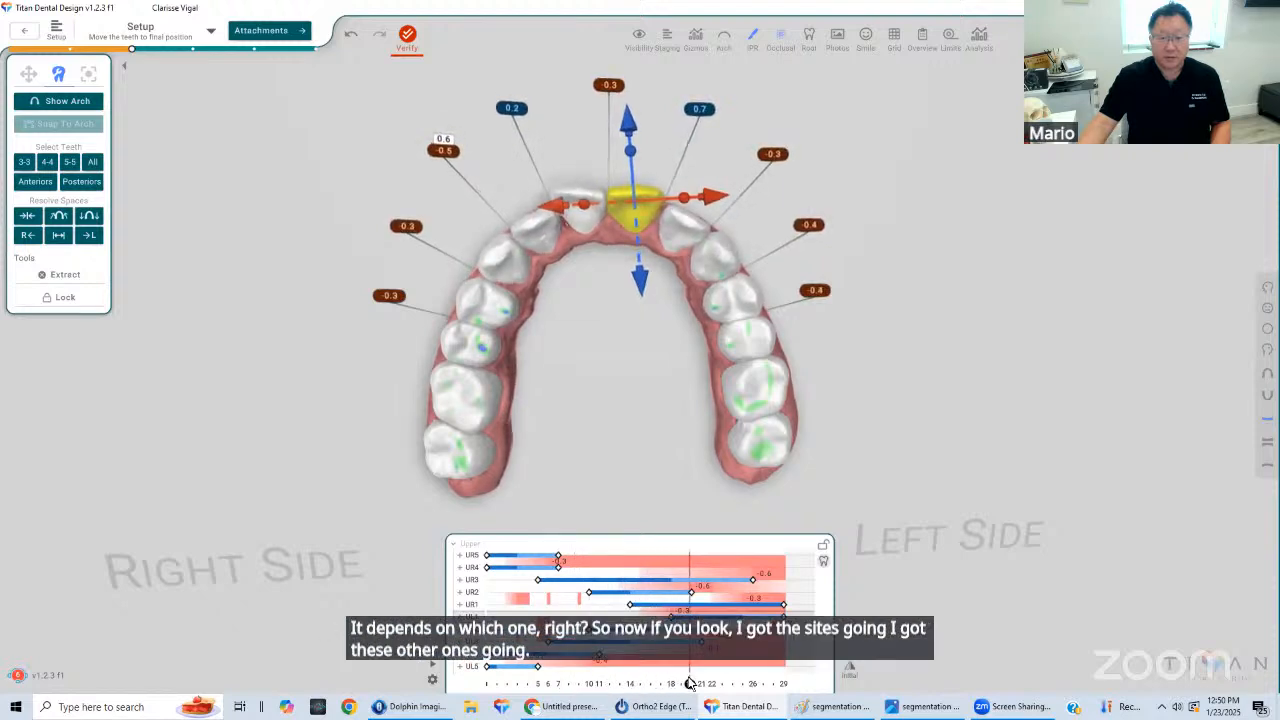
pyautogui.click(774, 330)
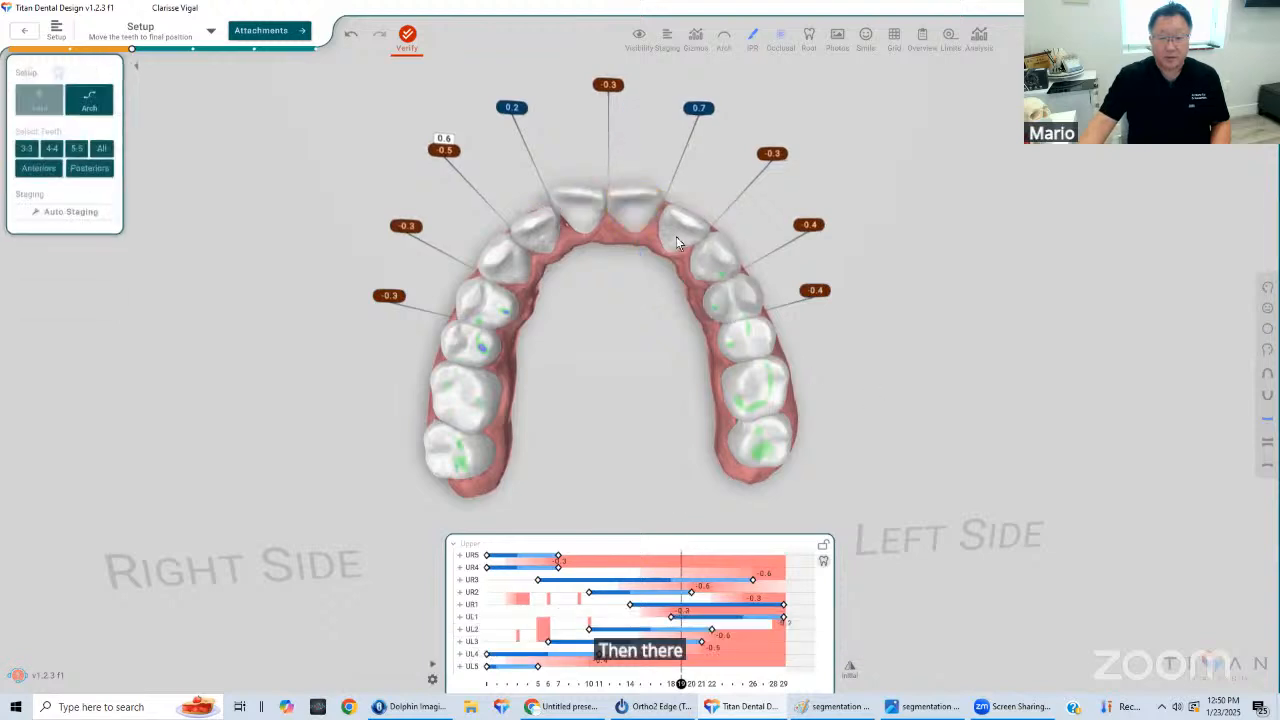
# Shift the UR1 movement in the upper staging chart to run from stage 12 to stage 27
pyautogui.moveTo(683, 683)
pyautogui.mouseDown()
pyautogui.moveTo(806, 696)
pyautogui.moveTo(500, 687)
pyautogui.moveTo(644, 676)
pyautogui.mouseUp()
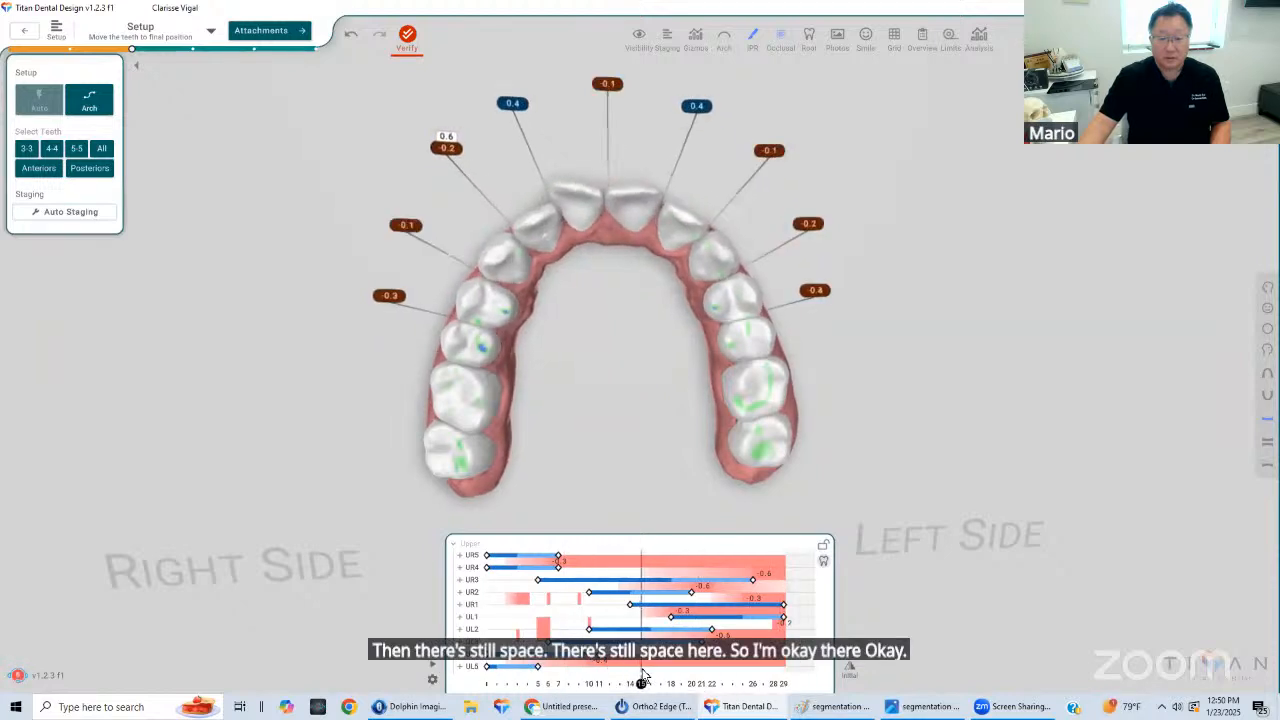
pyautogui.click(577, 194)
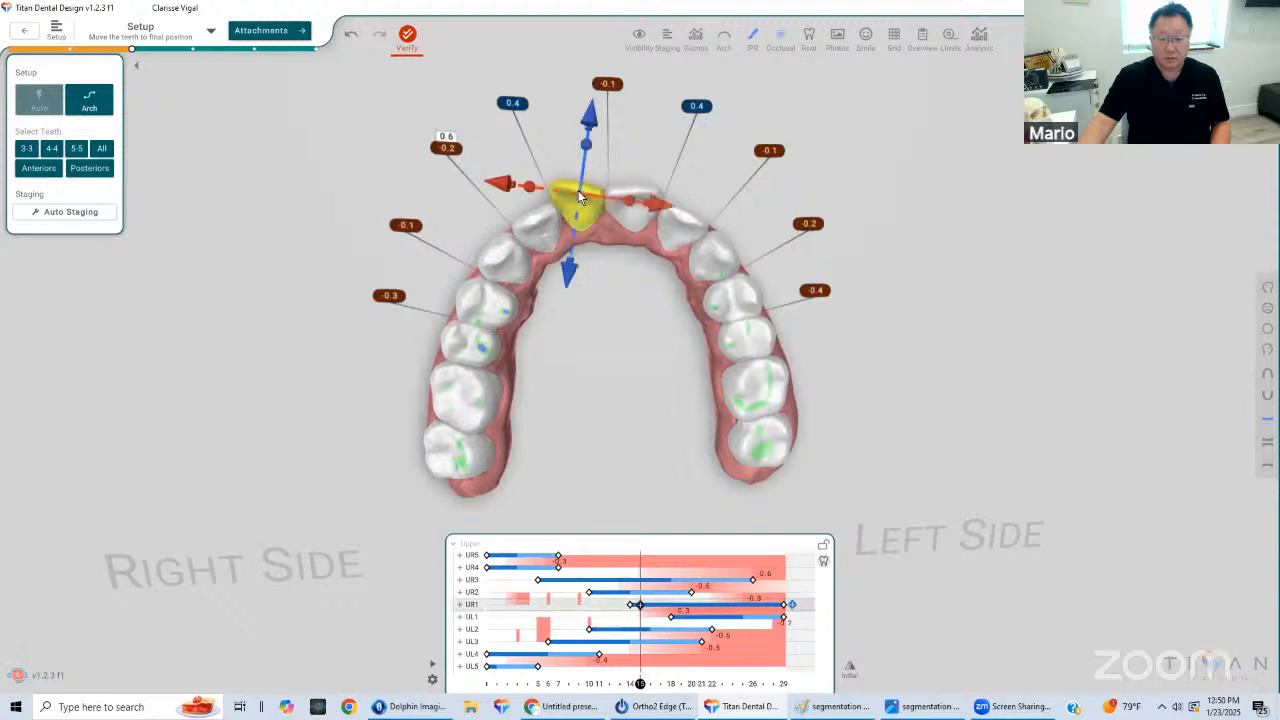
pyautogui.click(629, 605)
pyautogui.moveTo(627, 606)
pyautogui.mouseDown()
pyautogui.moveTo(597, 610)
pyautogui.moveTo(615, 614)
pyautogui.mouseUp()
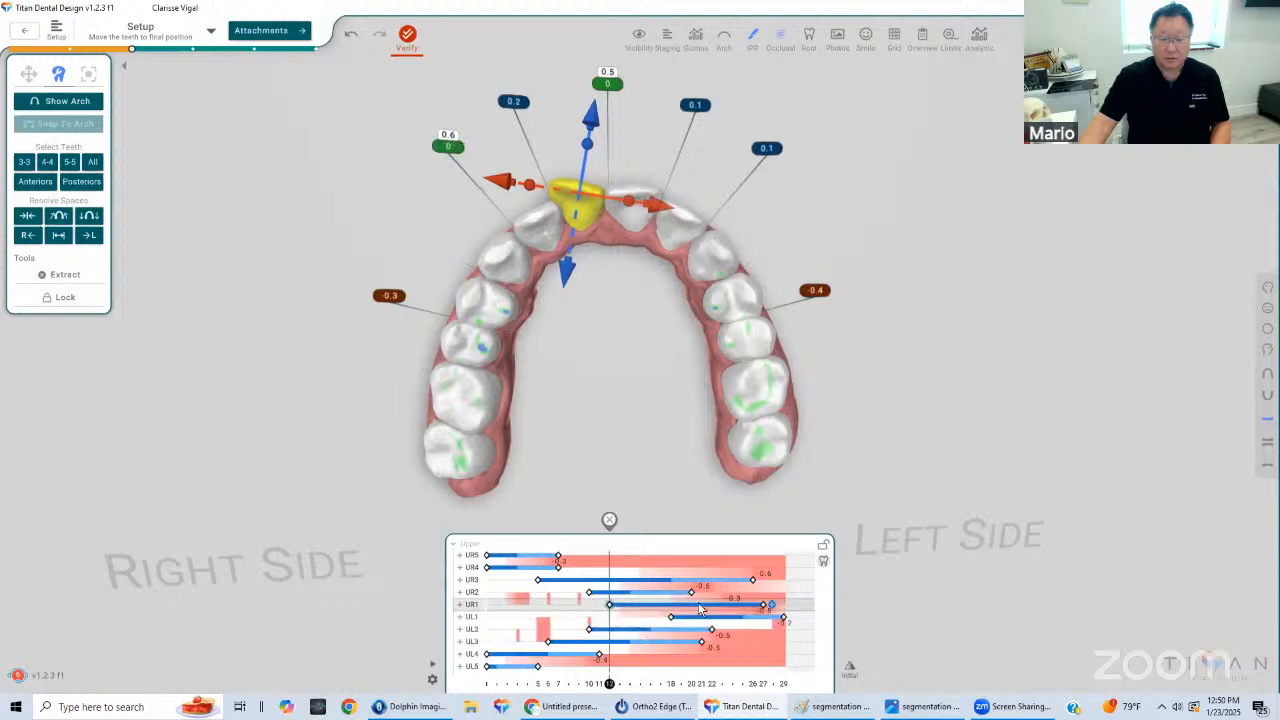
# Extend the UR2 movement to end at stage 22 and inspect the upper front gap at stage 19
pyautogui.moveTo(692, 594); pyautogui.dragTo(713, 600)
pyautogui.moveTo(713, 685)
pyautogui.mouseDown()
pyautogui.moveTo(527, 663)
pyautogui.moveTo(560, 685)
pyautogui.moveTo(681, 686)
pyautogui.mouseUp()
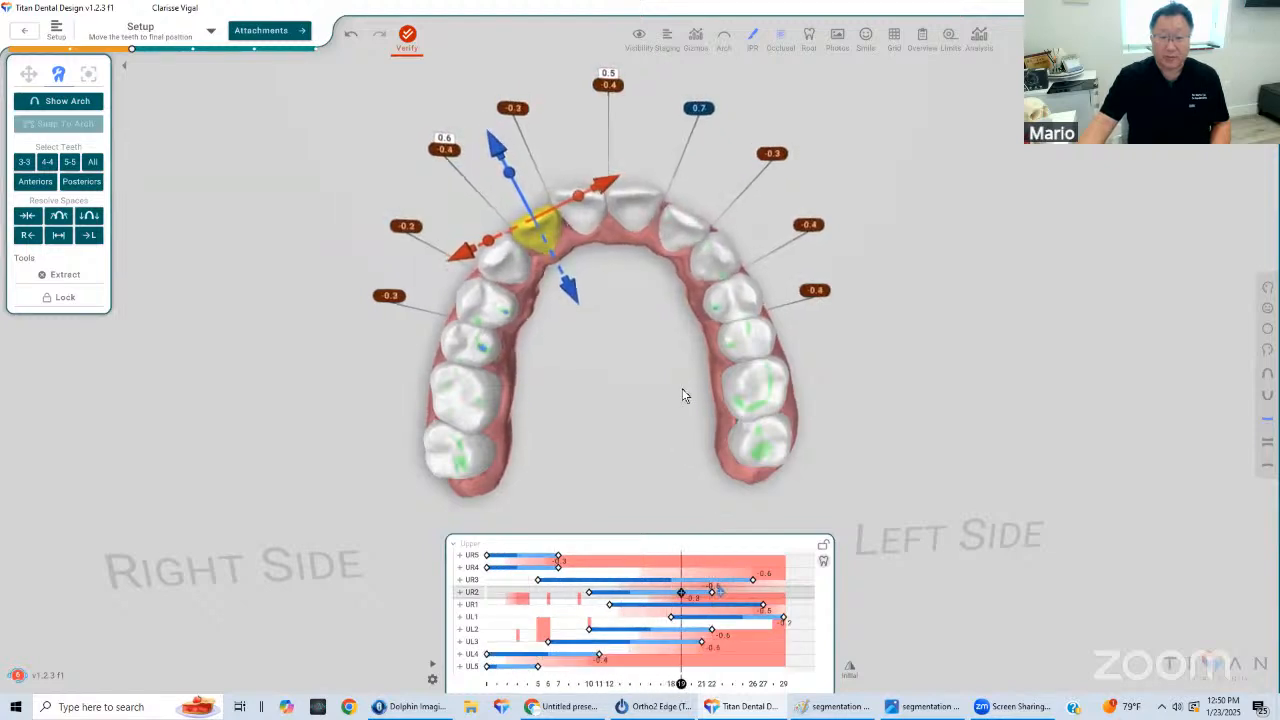
pyautogui.scroll(2, 668, 356)
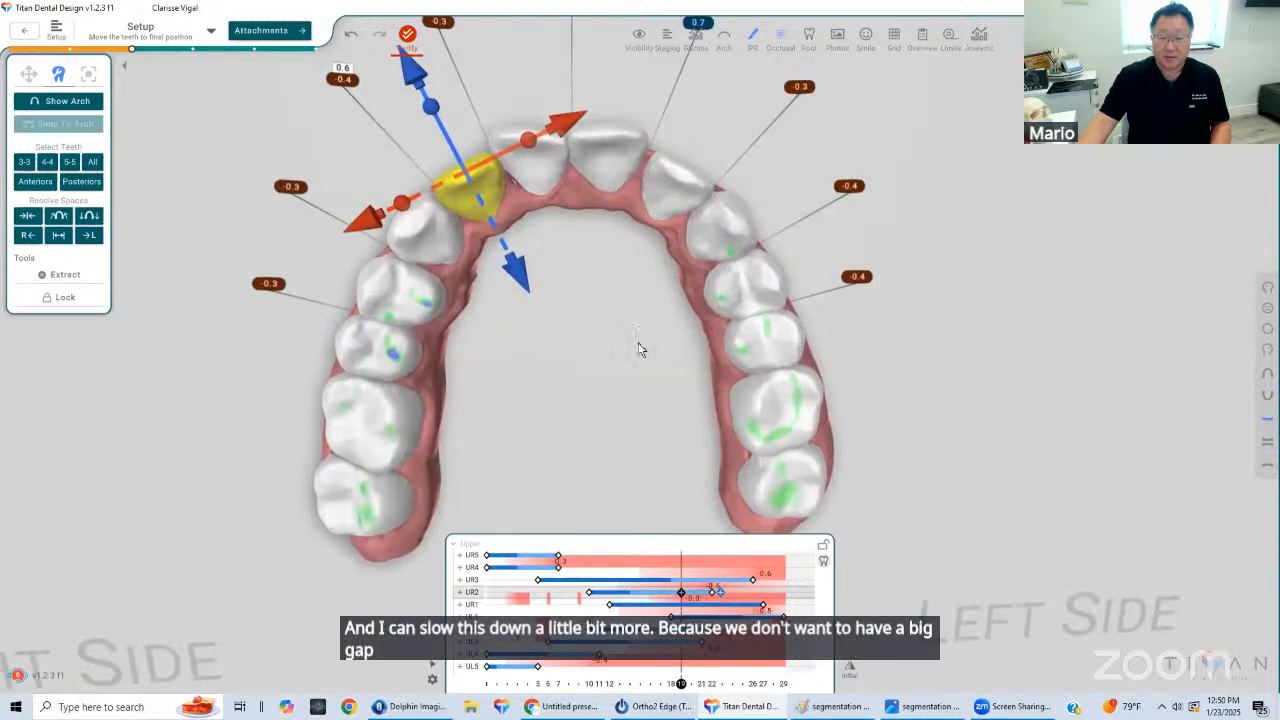
pyautogui.scroll(-2, 643, 379)
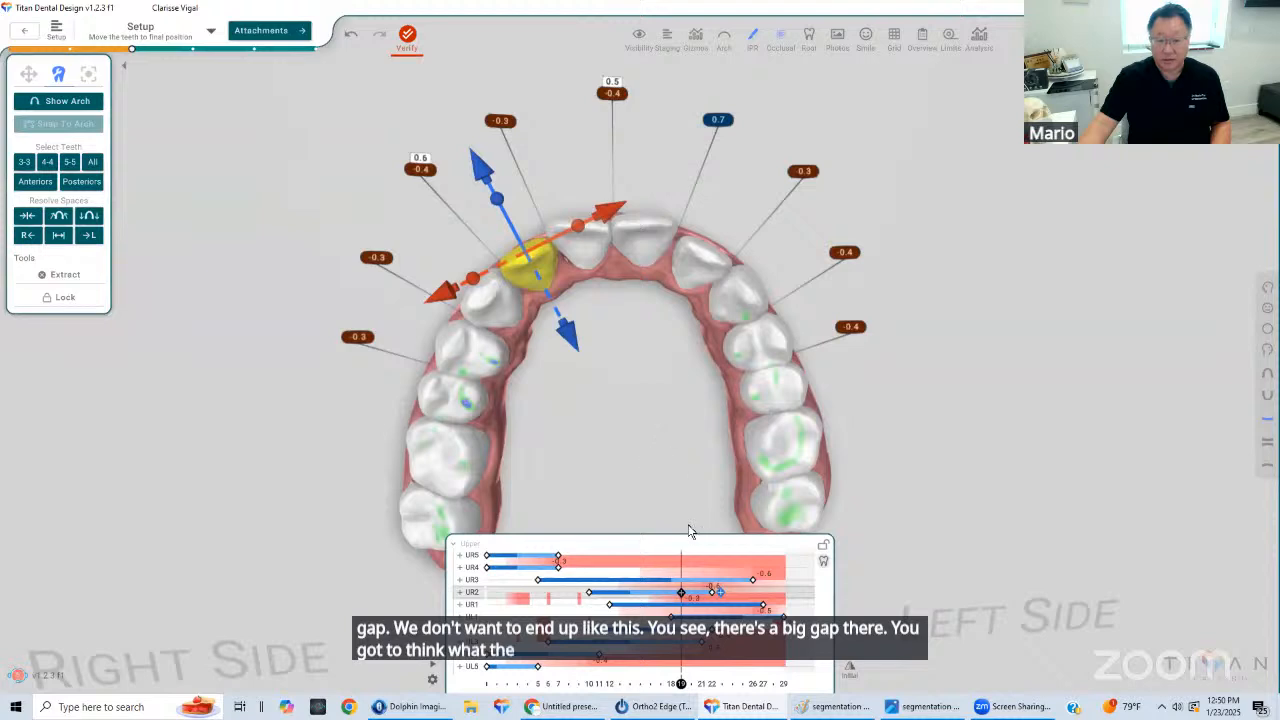
# Shift the UL1 movement to start at stage 12 and play the upper arch through to its final stage
pyautogui.click(643, 244)
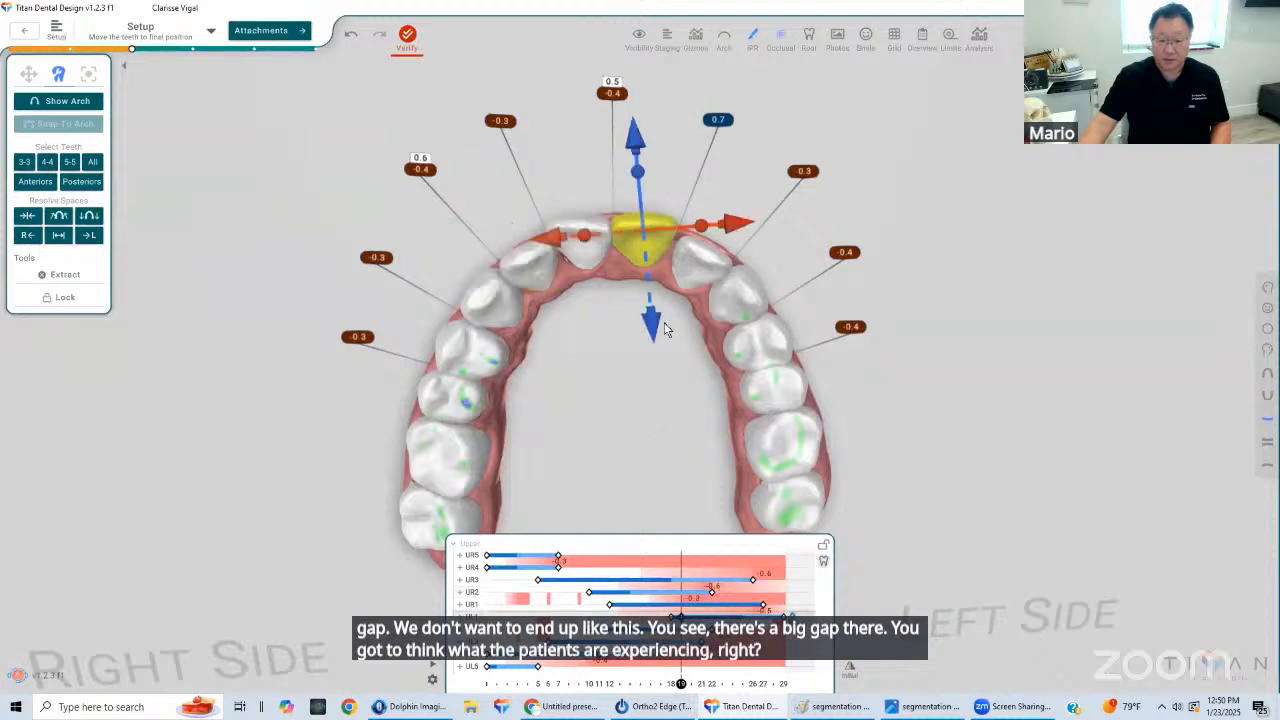
pyautogui.moveTo(681, 617); pyautogui.dragTo(620, 617)
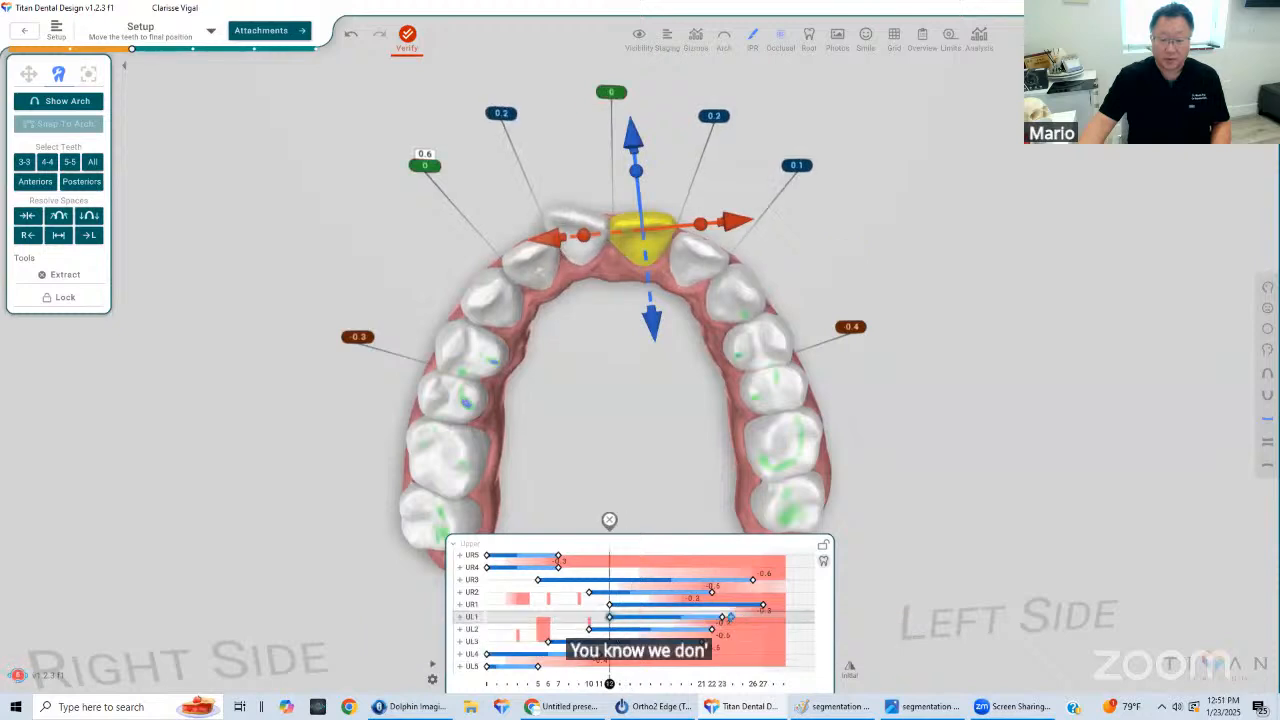
pyautogui.moveTo(614, 684); pyautogui.dragTo(964, 614)
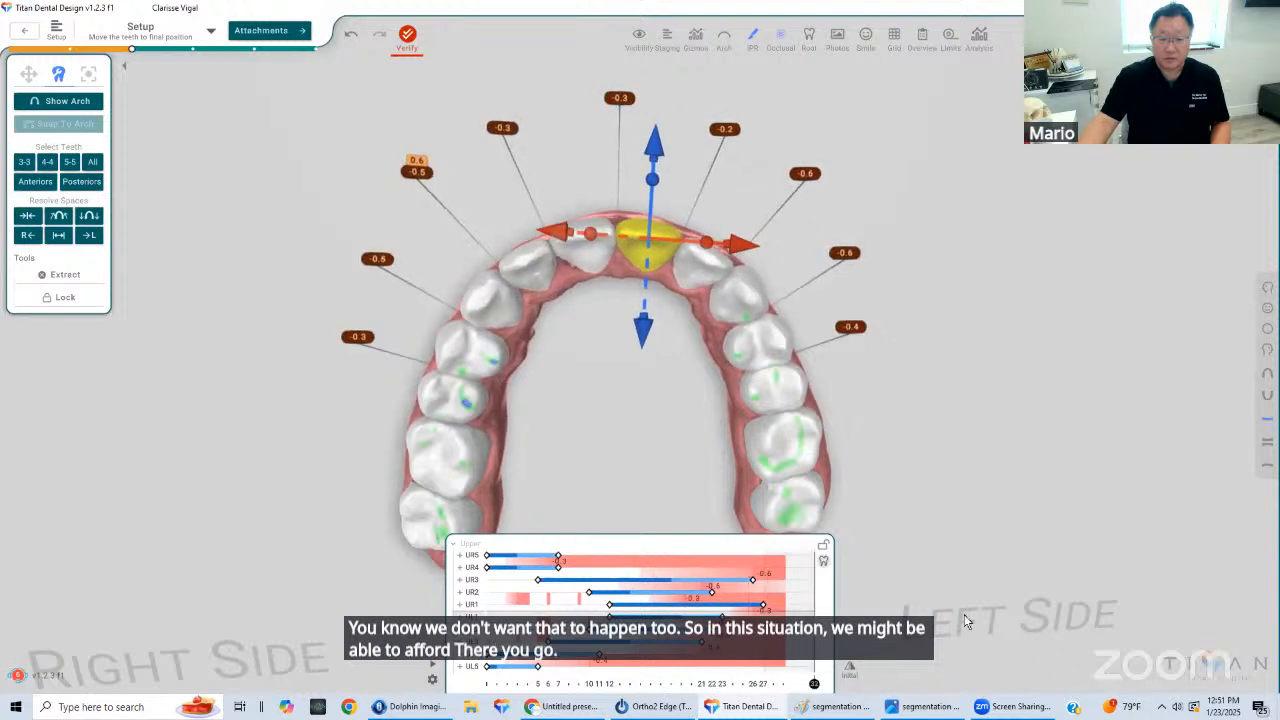
pyautogui.moveTo(688, 394); pyautogui.dragTo(693, 345, button='middle')
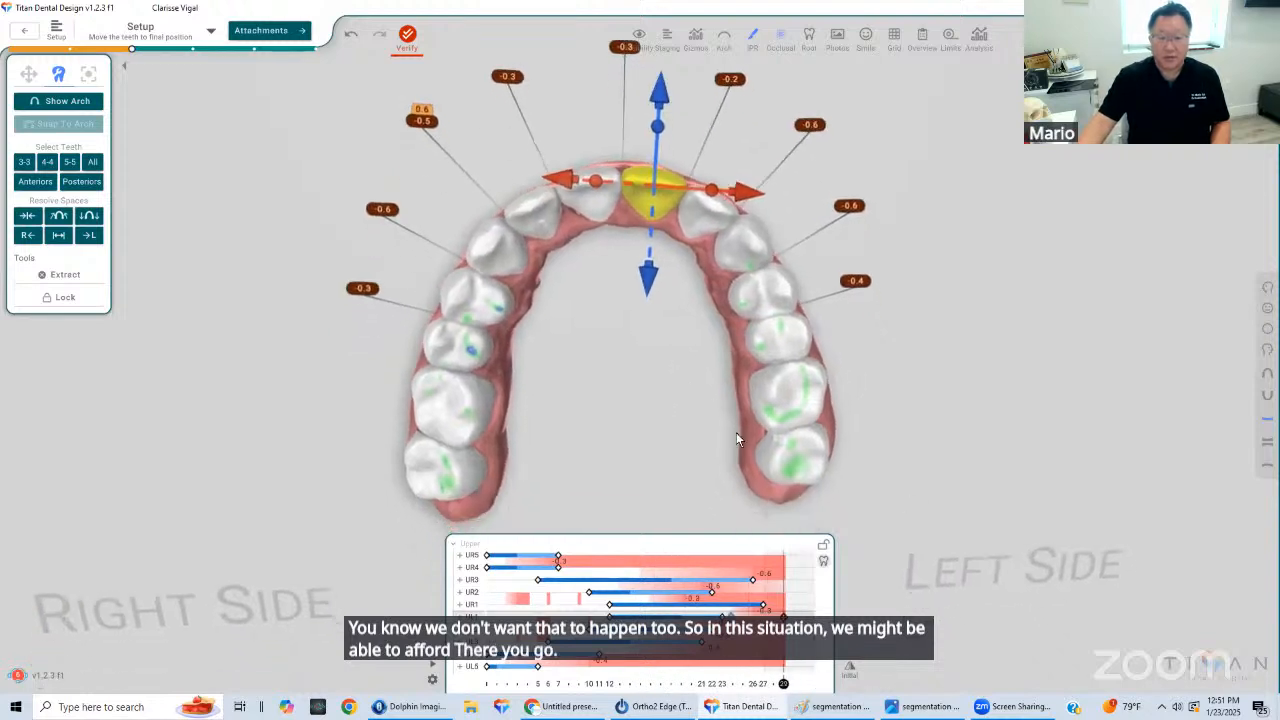
pyautogui.click(611, 409)
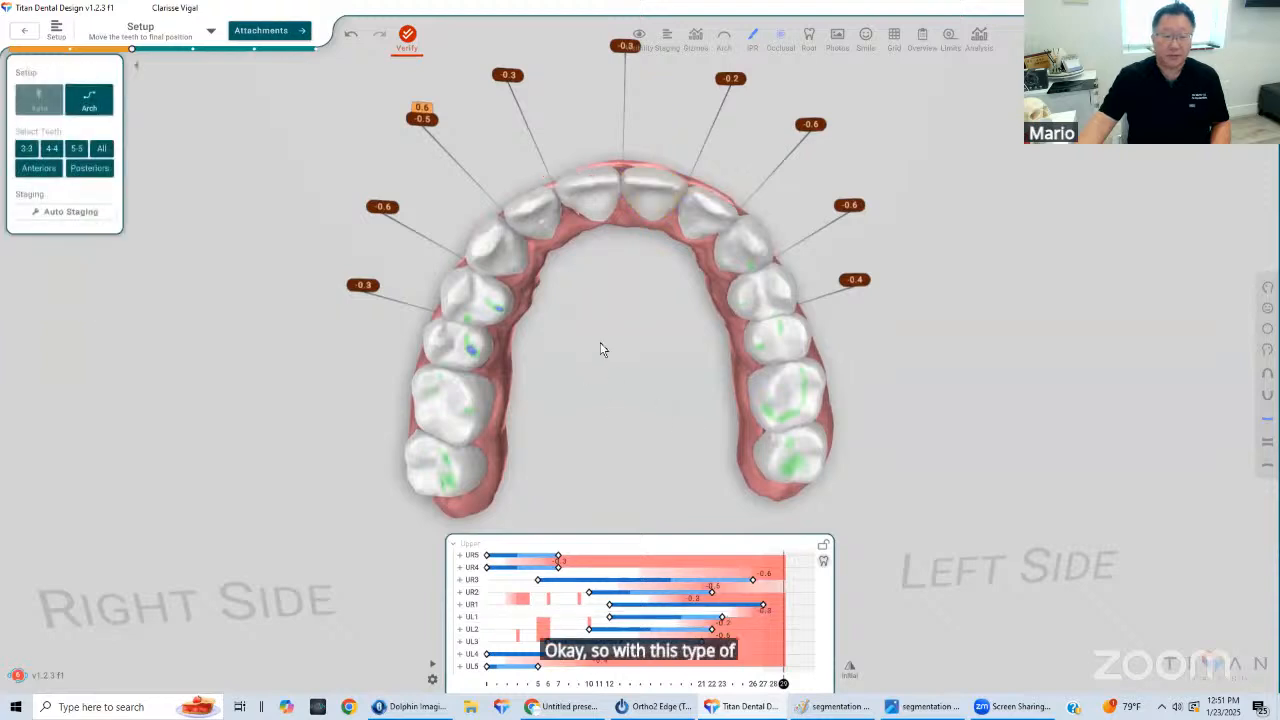
# Fix the mid-treatment collisions flagged at the contact between UR3 and UR2
pyautogui.click(538, 218)
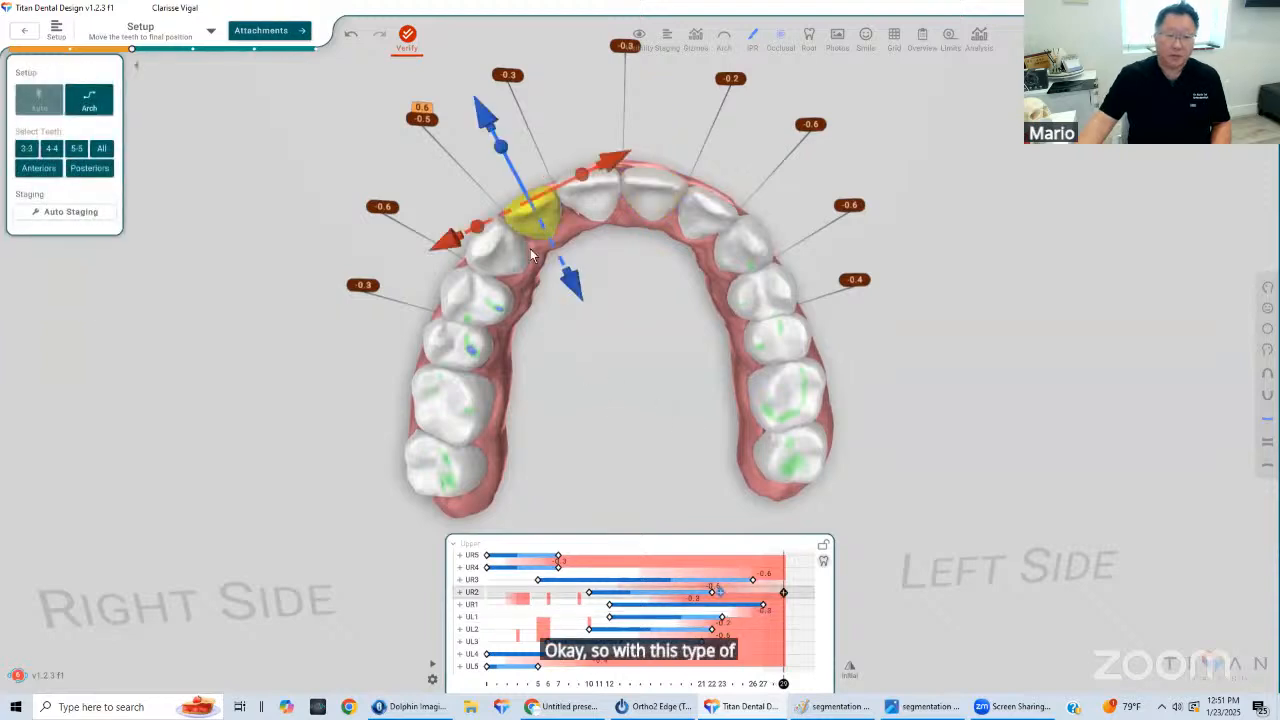
pyautogui.click(636, 345)
pyautogui.moveTo(636, 345); pyautogui.dragTo(697, 388, button='right')
pyautogui.scroll(2, 664, 279)
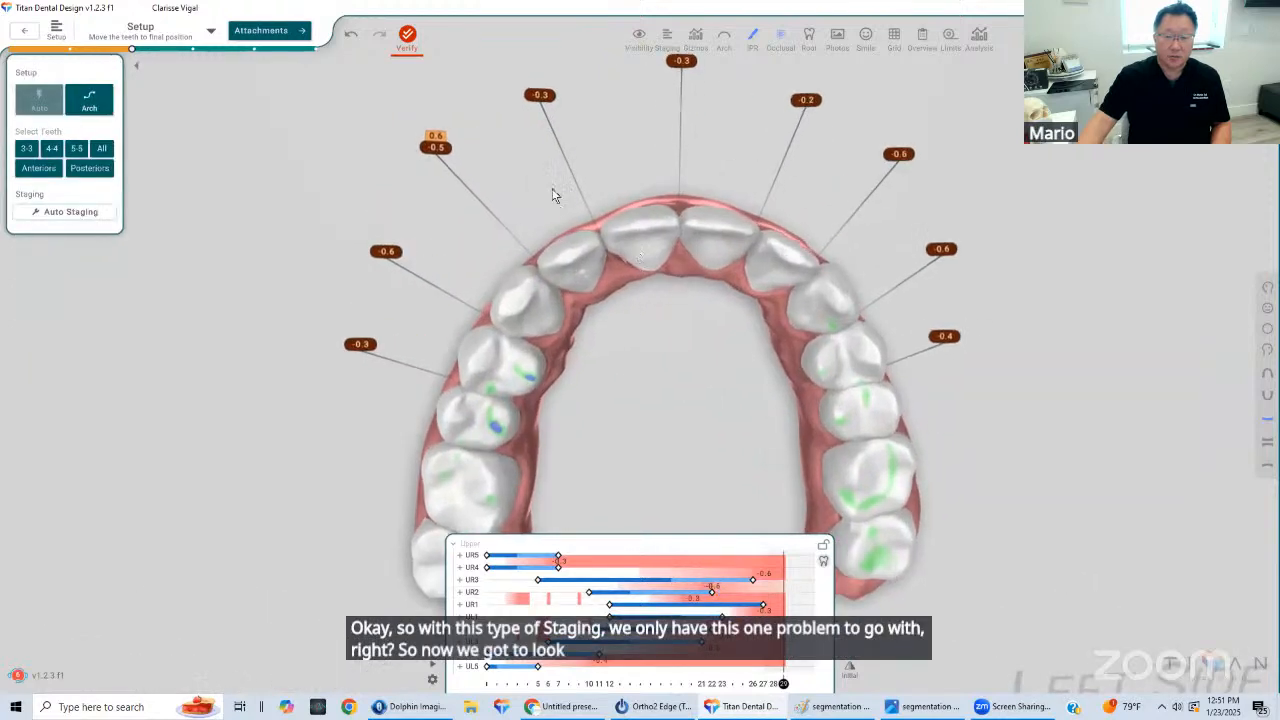
pyautogui.click(443, 140)
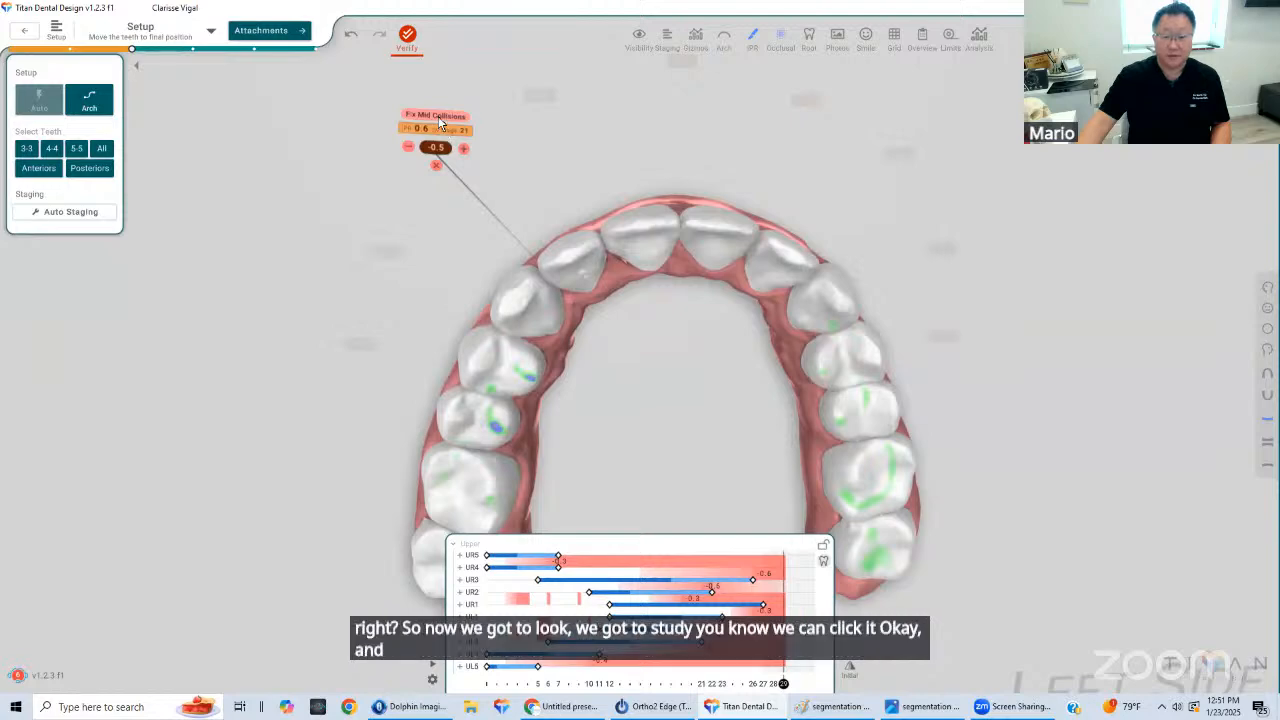
pyautogui.click(438, 116)
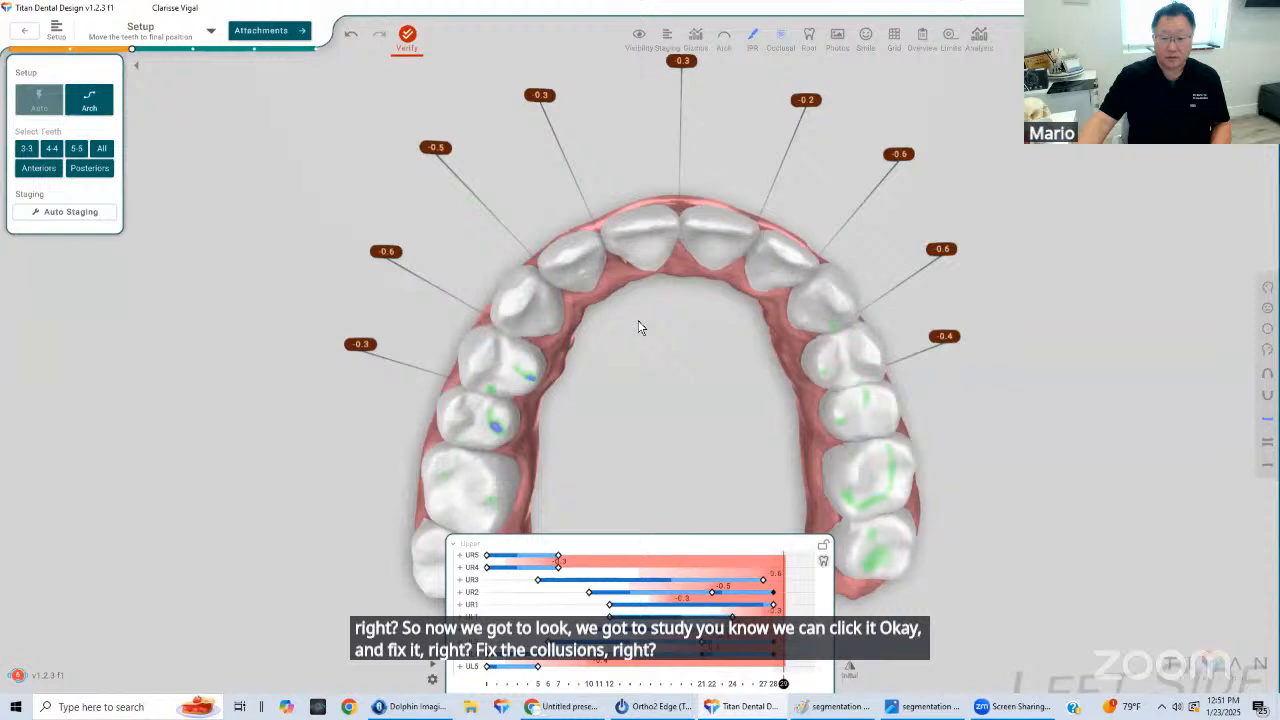
# Examine the IPR labels and tooth contacts of the upper arch at the end of treatment and at stage 28
pyautogui.moveTo(638, 320); pyautogui.dragTo(588, 340, button='middle')
pyautogui.scroll(-2, 596, 308)
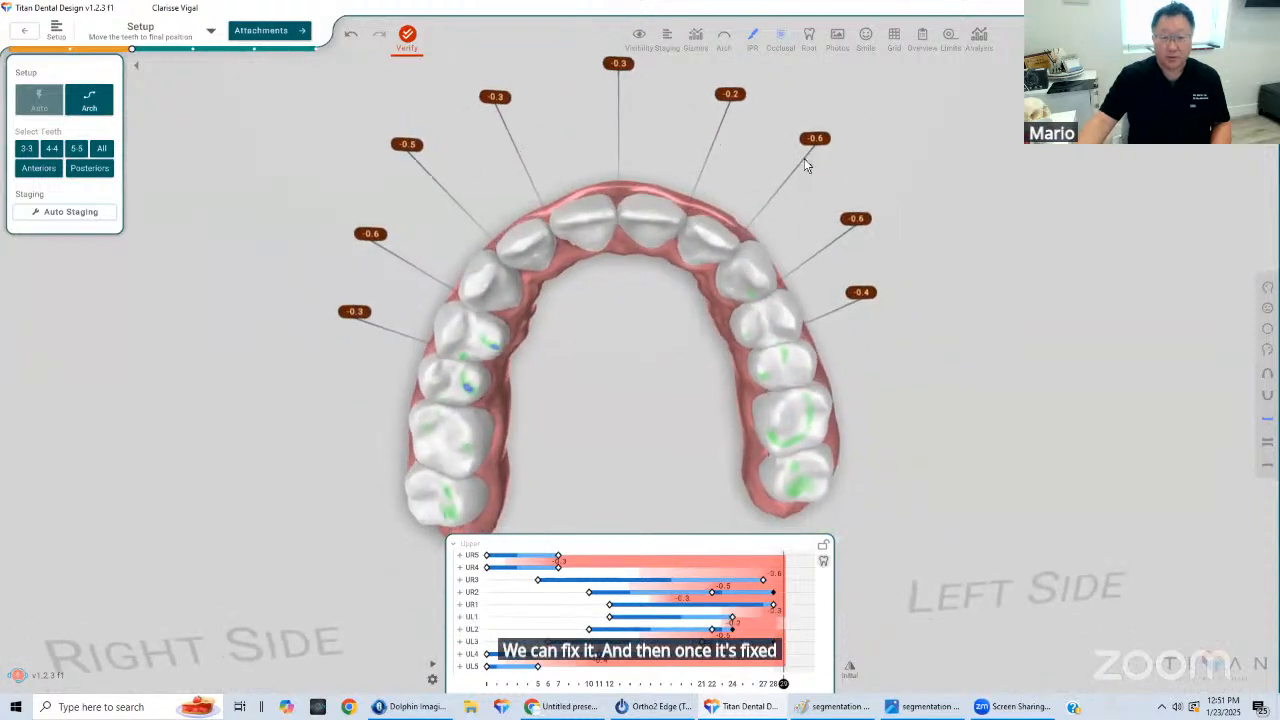
pyautogui.moveTo(784, 684); pyautogui.dragTo(841, 680)
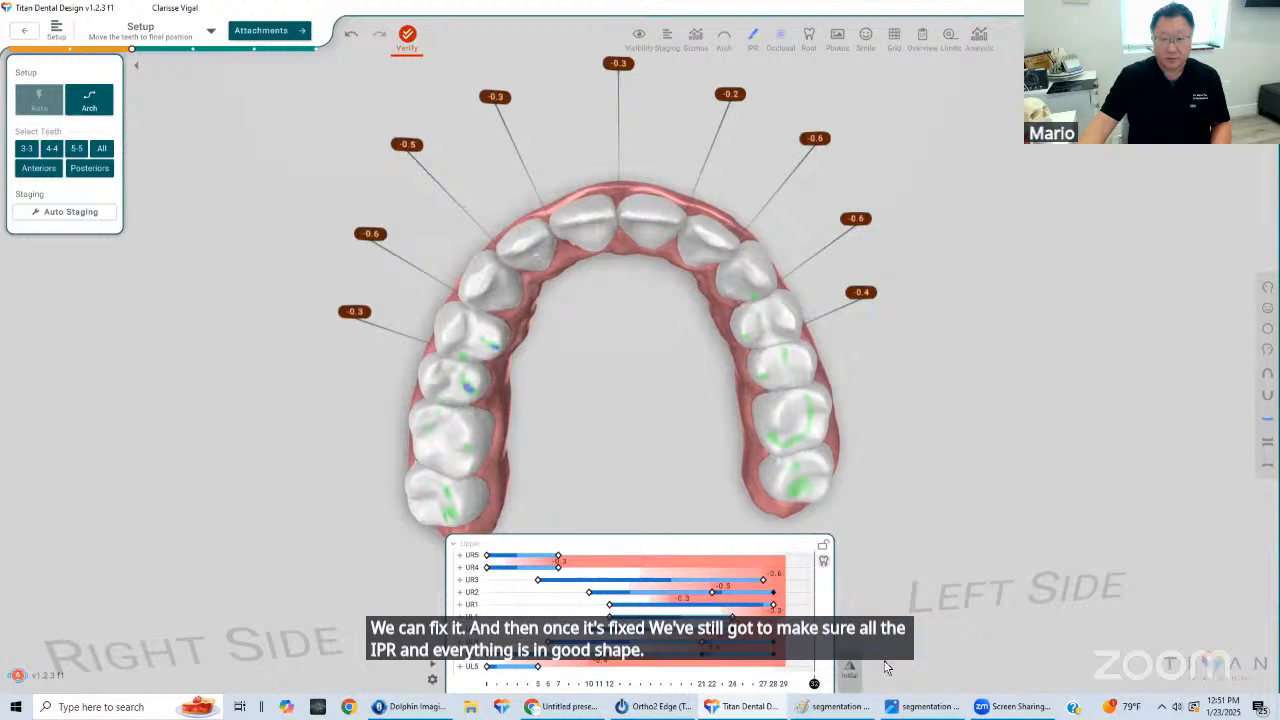
pyautogui.click(658, 210)
pyautogui.click(943, 369)
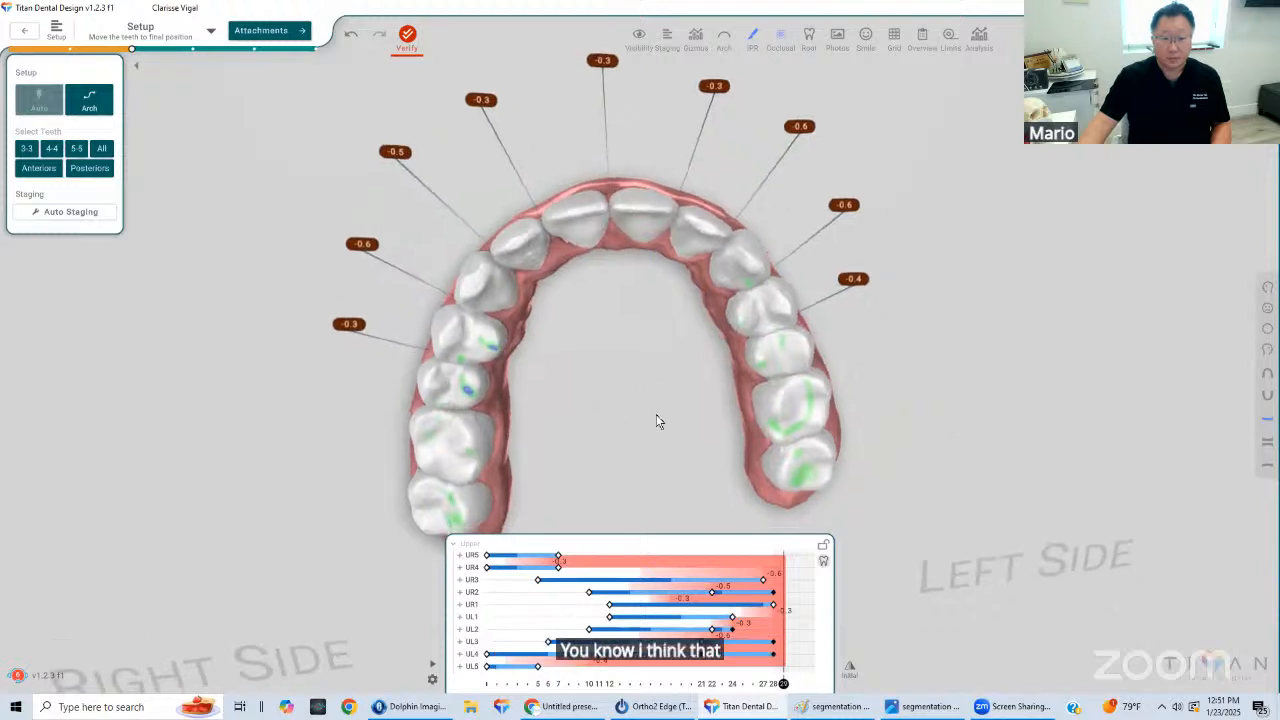
pyautogui.click(777, 685)
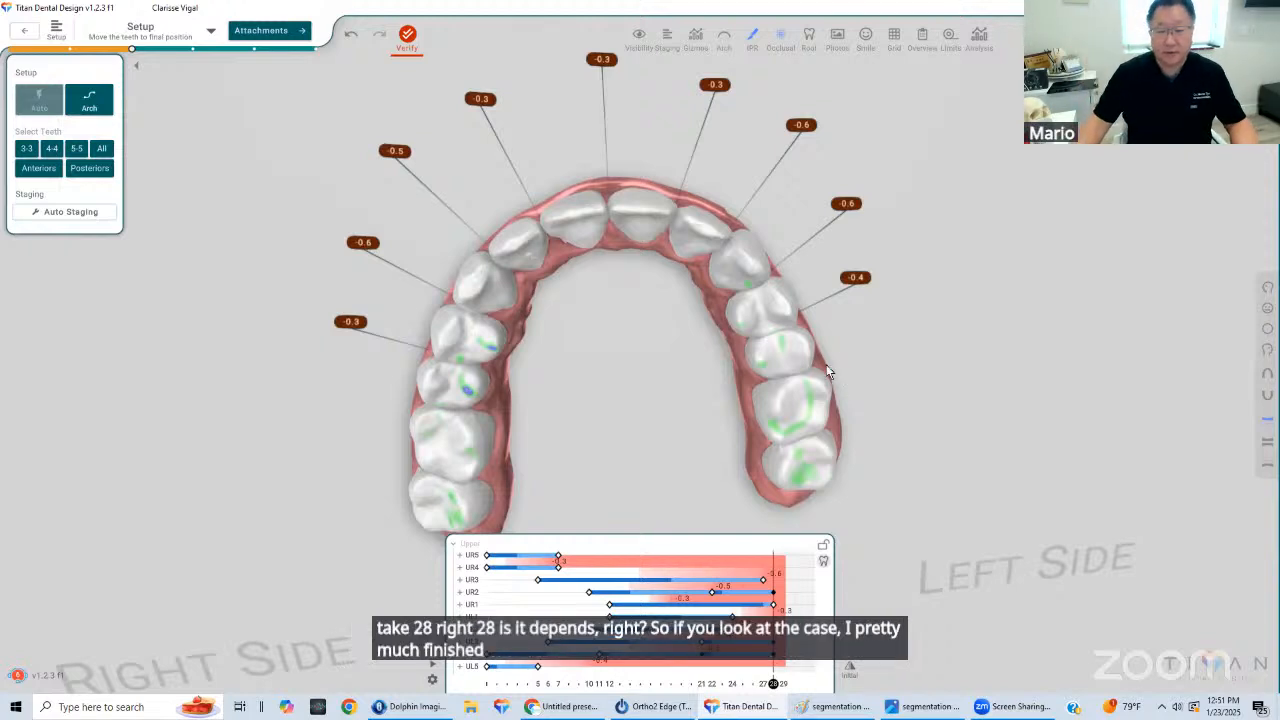
pyautogui.moveTo(580, 278); pyautogui.dragTo(590, 276)
pyautogui.scroll(-2, 590, 277)
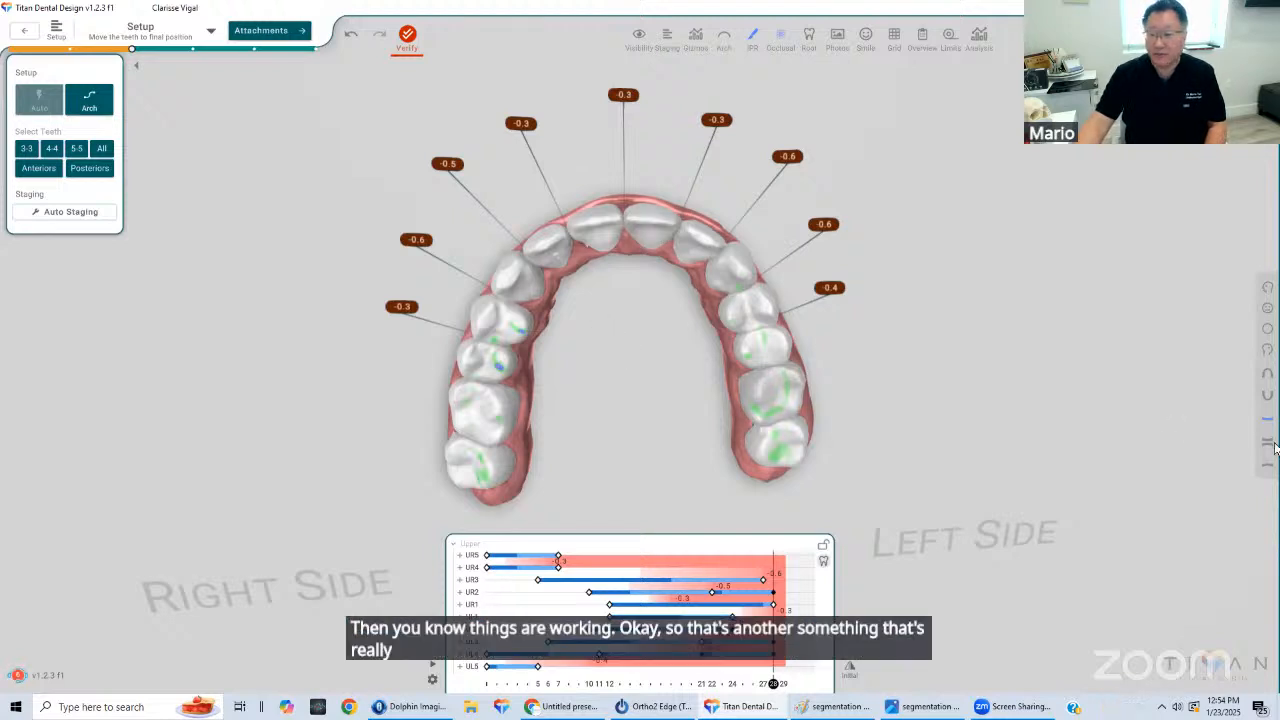
# Show the lower arch and compare its tooth positions at the final stage and at the start of treatment
pyautogui.click(1267, 396)
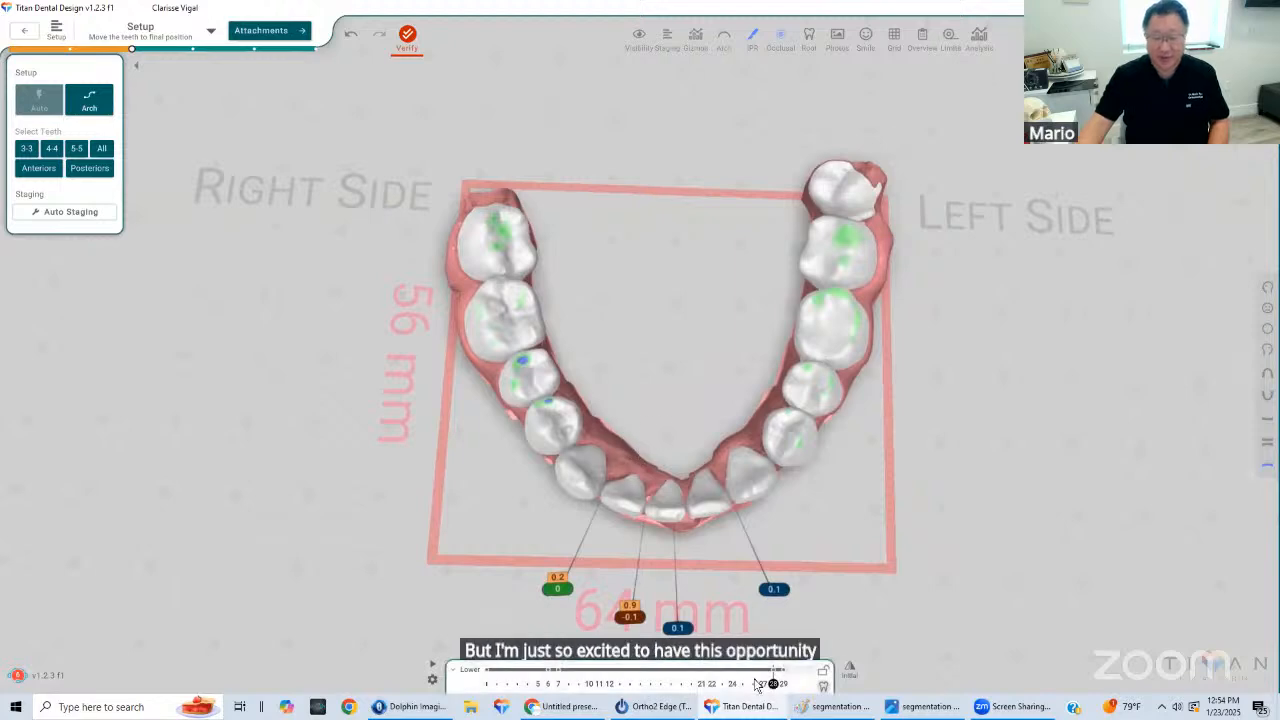
pyautogui.moveTo(774, 684); pyautogui.dragTo(684, 684)
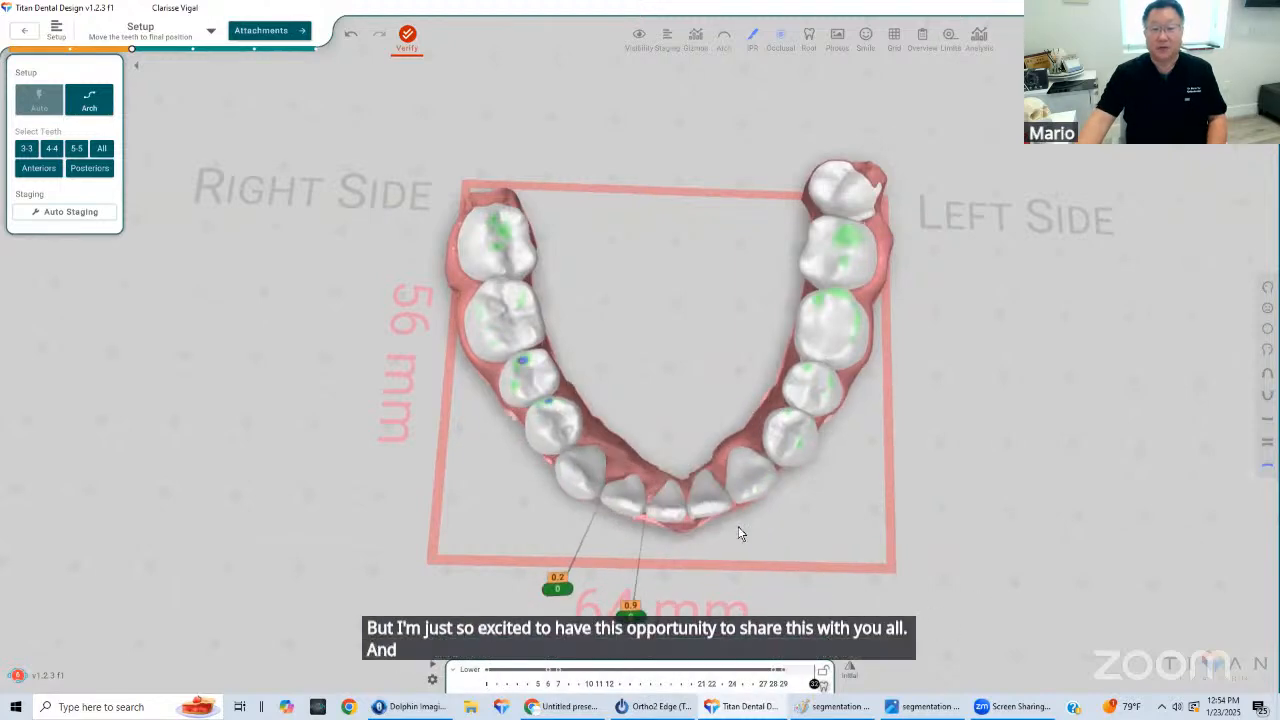
pyautogui.click(670, 507)
pyautogui.click(900, 486)
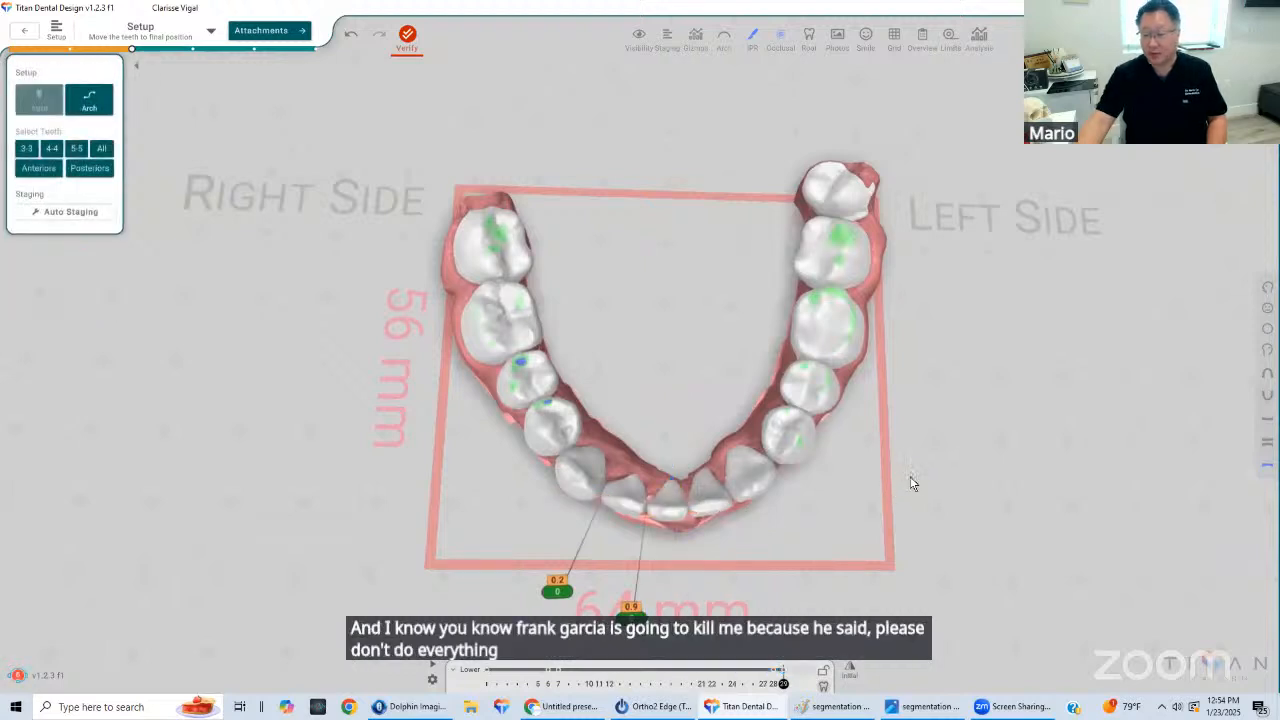
pyautogui.moveTo(866, 470); pyautogui.dragTo(848, 468, button='right')
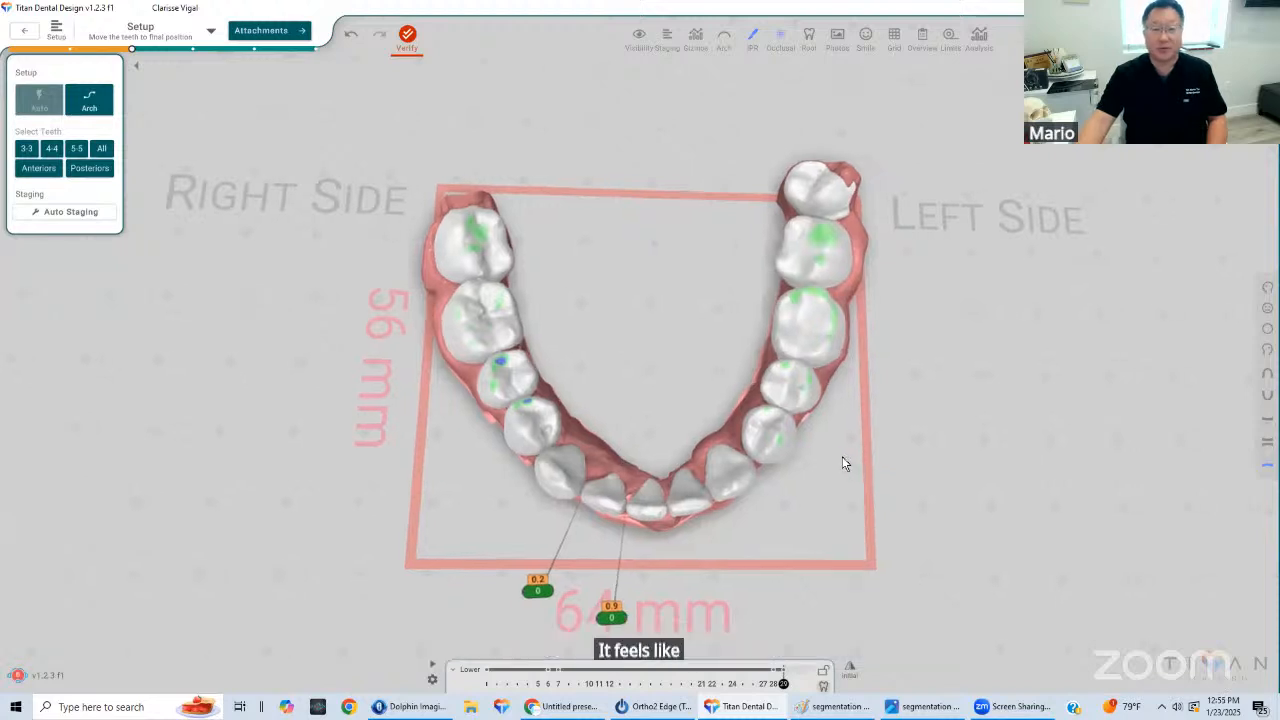
pyautogui.moveTo(636, 410); pyautogui.dragTo(644, 414)
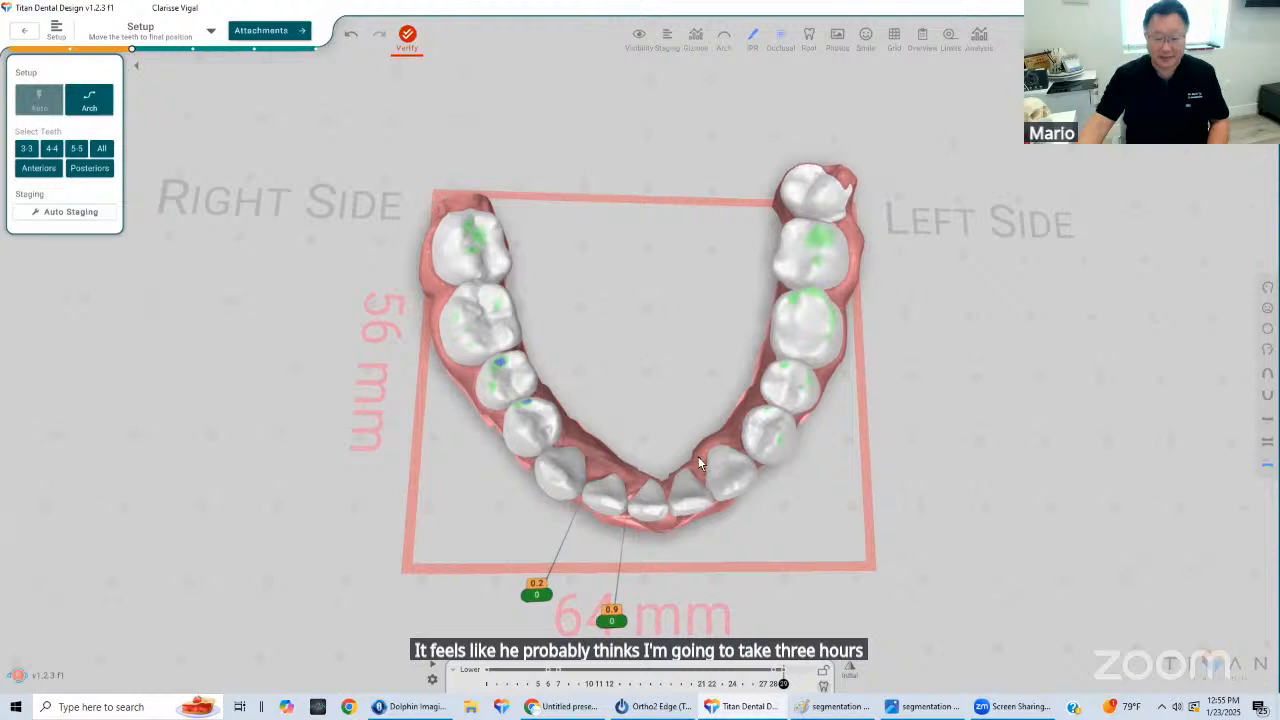
pyautogui.moveTo(783, 683); pyautogui.dragTo(486, 683)
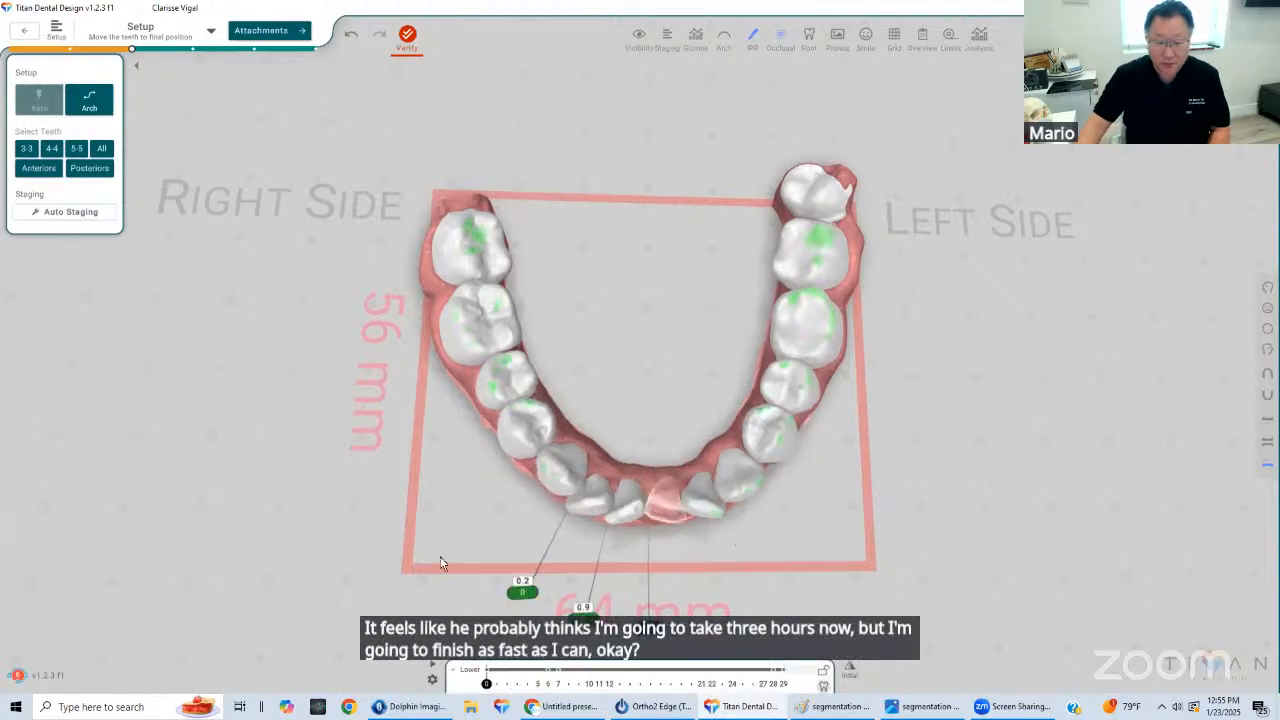
pyautogui.moveTo(624, 462); pyautogui.dragTo(628, 442)
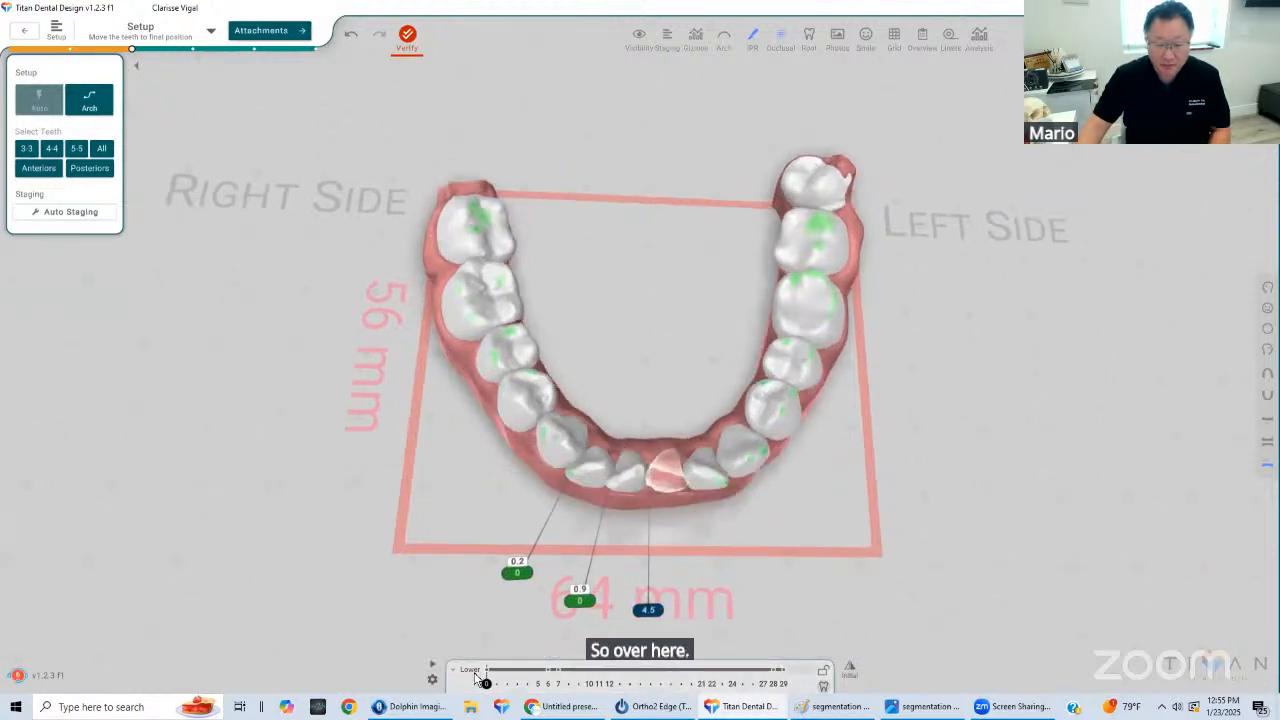
# Expand the lower arch's staging chart and examine the crowded incisors at stage 21, the final stage and the start
pyautogui.click(477, 676)
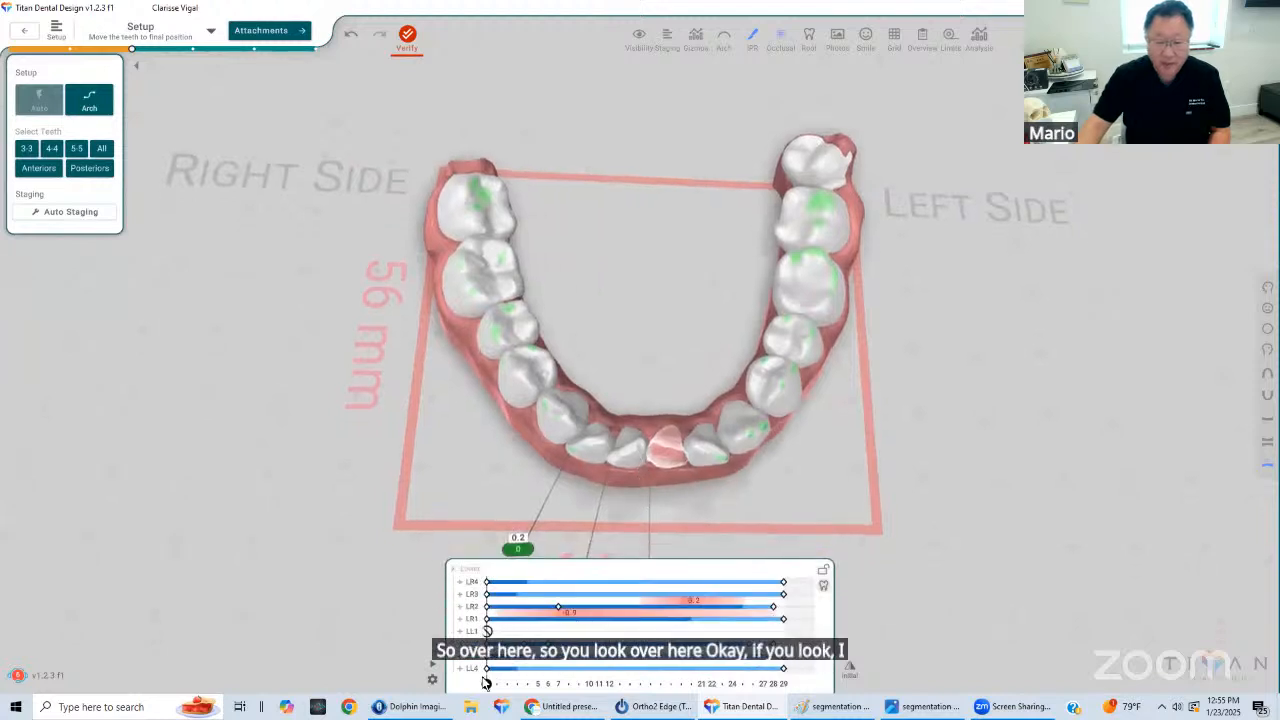
pyautogui.click(698, 683)
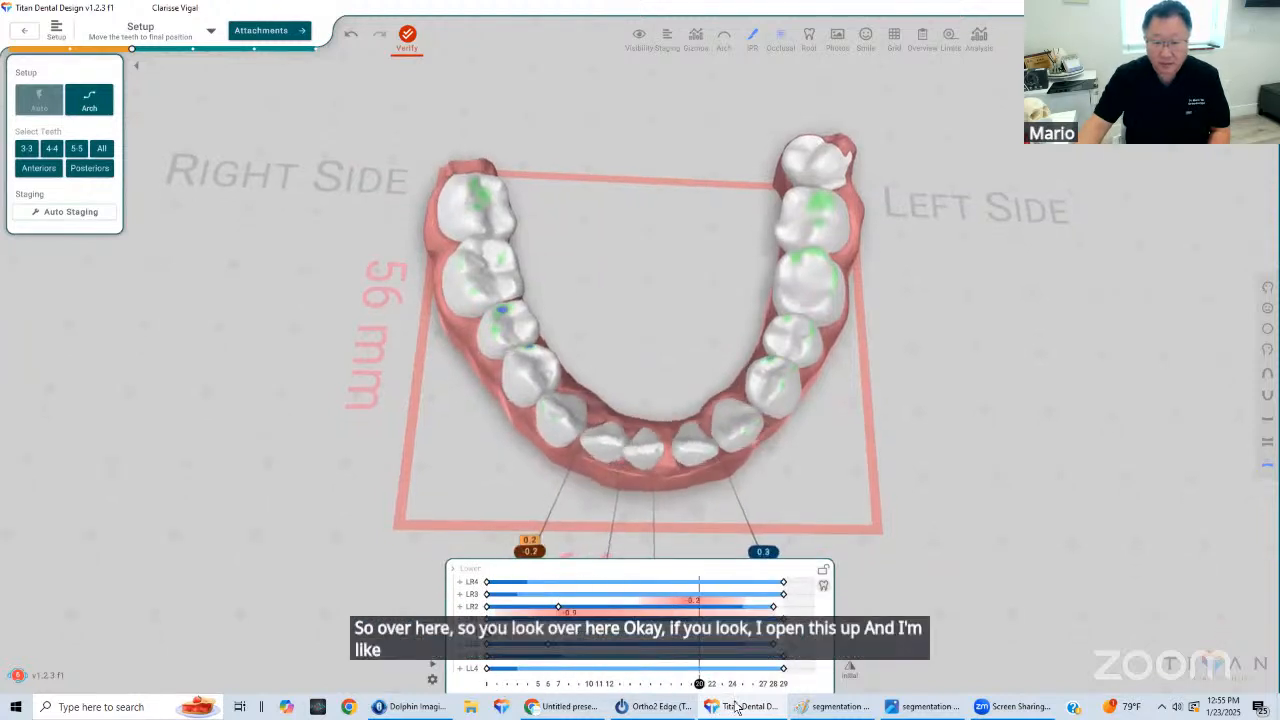
pyautogui.click(815, 684)
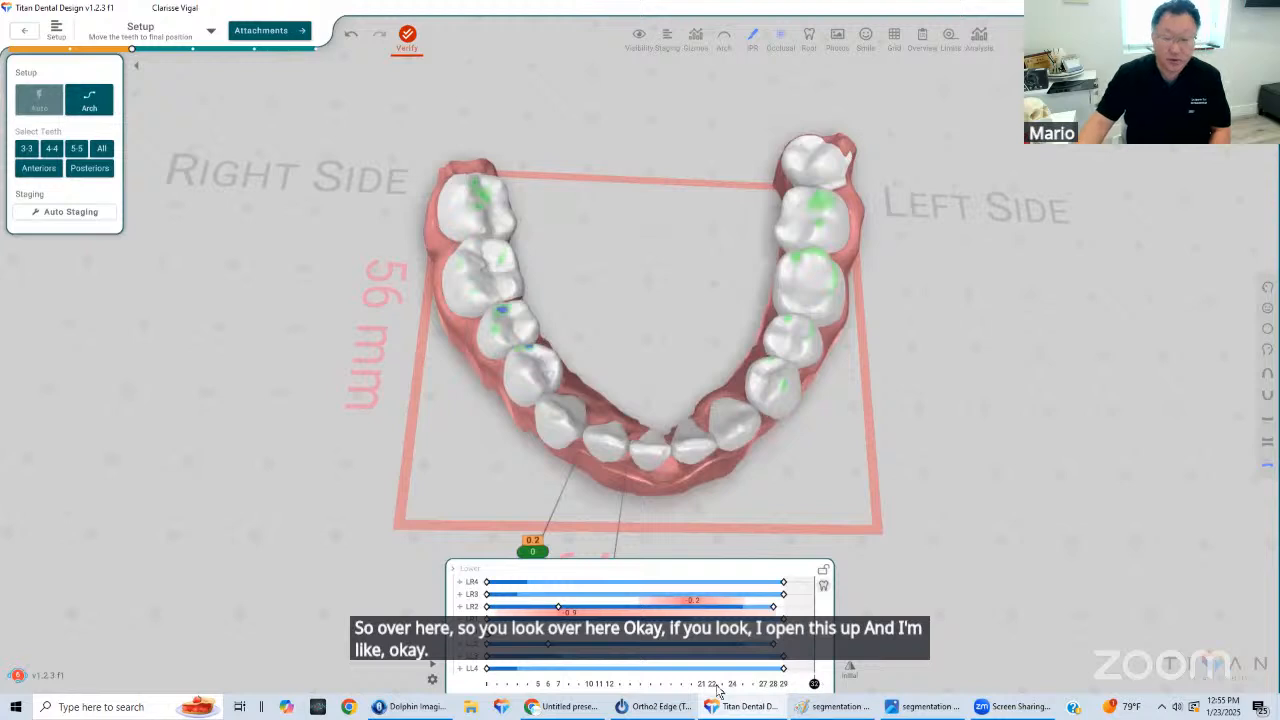
pyautogui.click(486, 683)
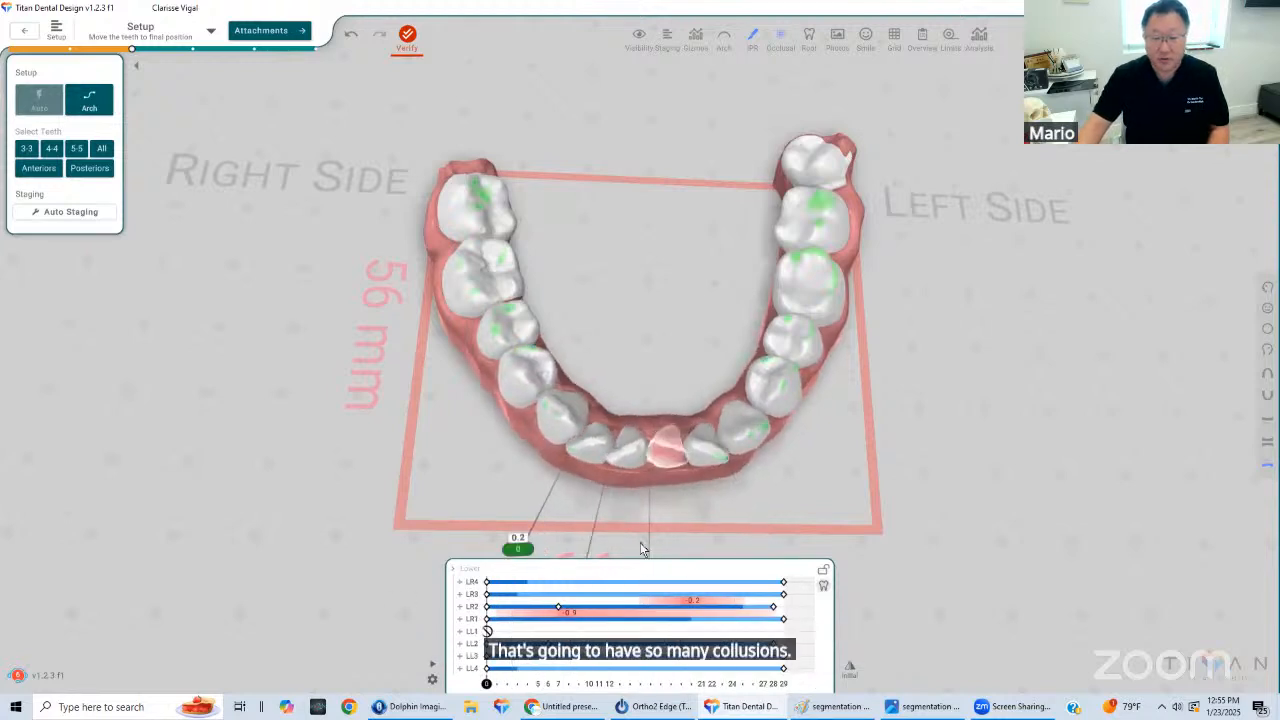
pyautogui.moveTo(668, 502); pyautogui.dragTo(656, 467, button='middle')
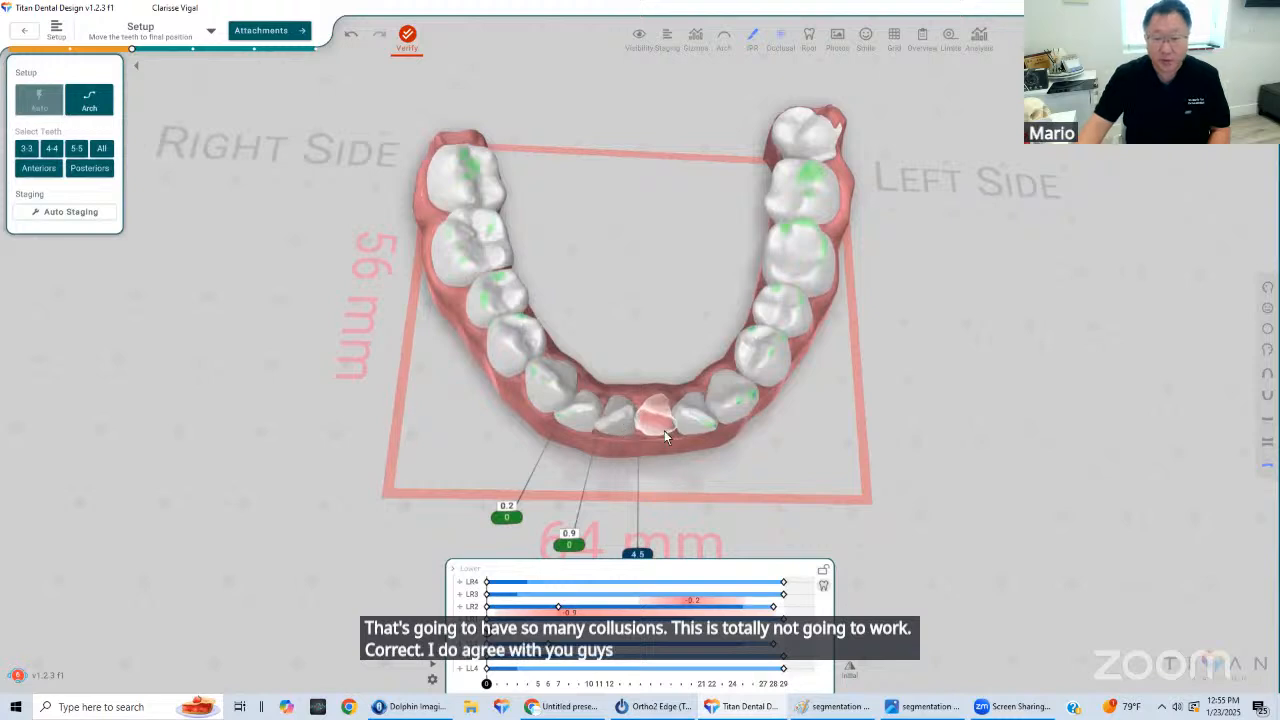
# Shorten LR1's movement in the lower staging chart so that it ends at stage 20
pyautogui.click(620, 418)
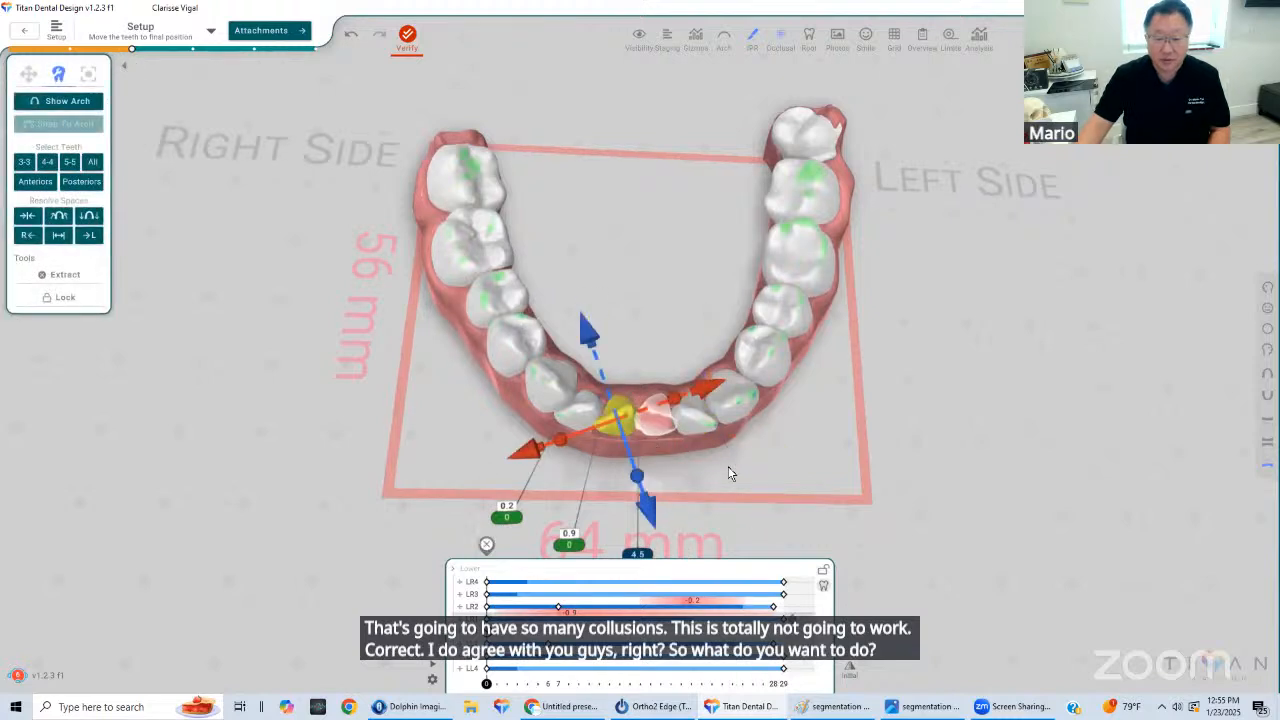
pyautogui.click(688, 420)
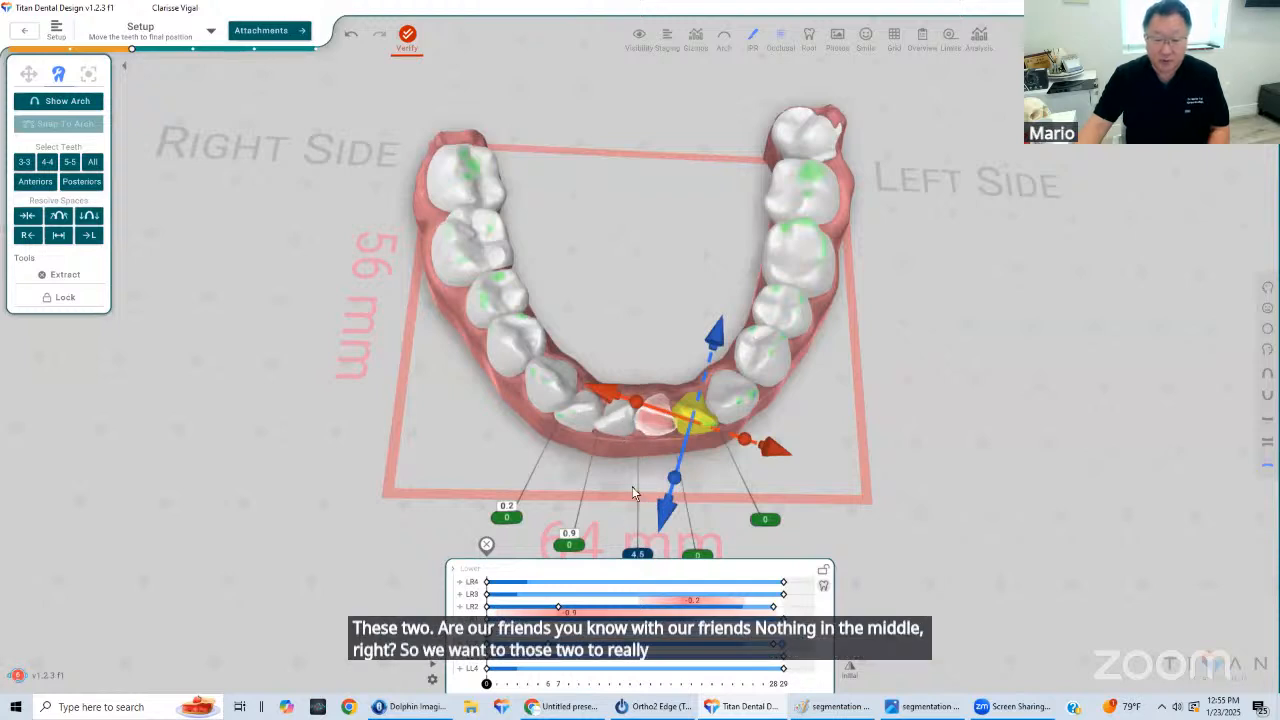
pyautogui.click(618, 425)
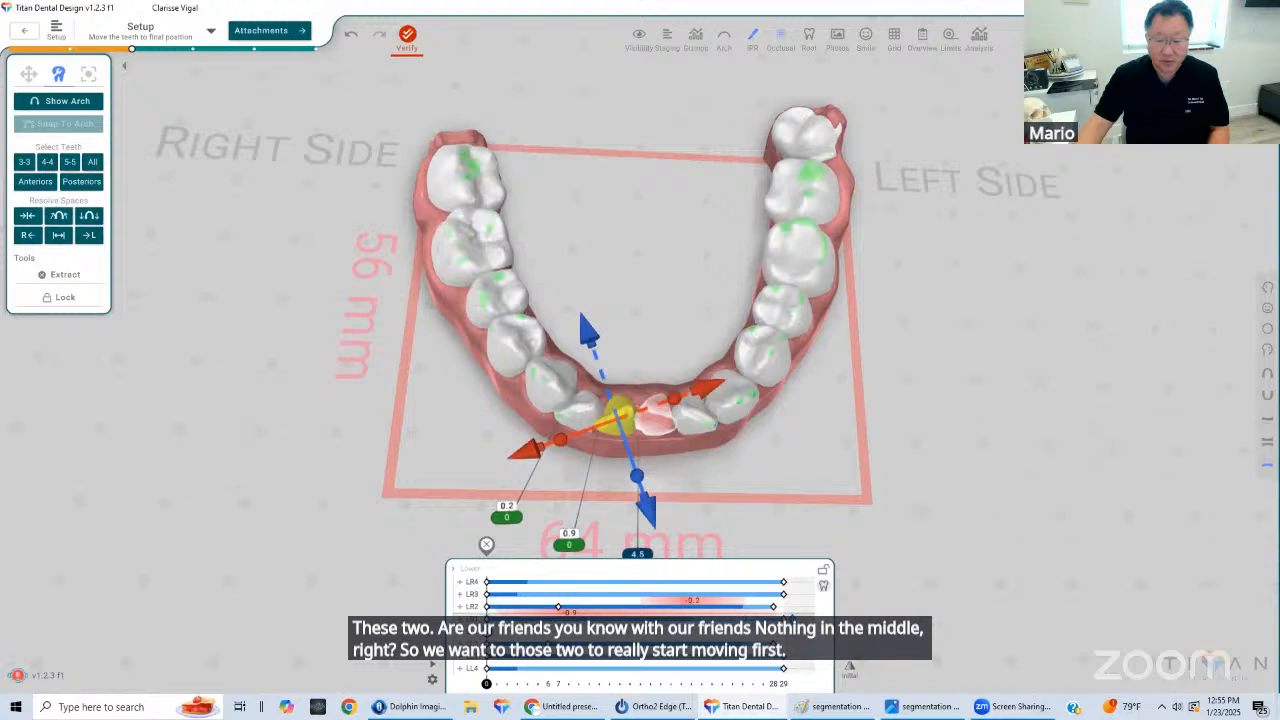
pyautogui.moveTo(789, 620); pyautogui.dragTo(690, 630)
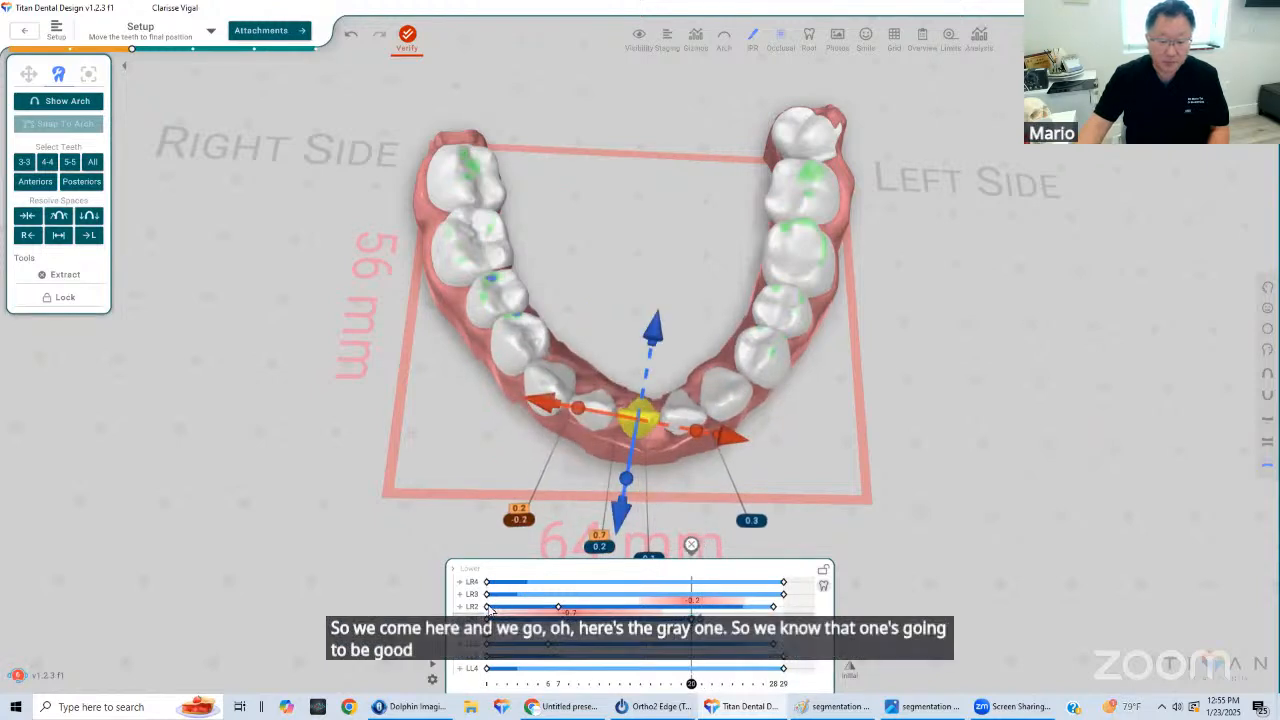
# Start LR2's movement at stage 8, run LR3 from stage 16 to 23, and start LR4 at stage 22
pyautogui.moveTo(487, 607); pyautogui.dragTo(516, 607)
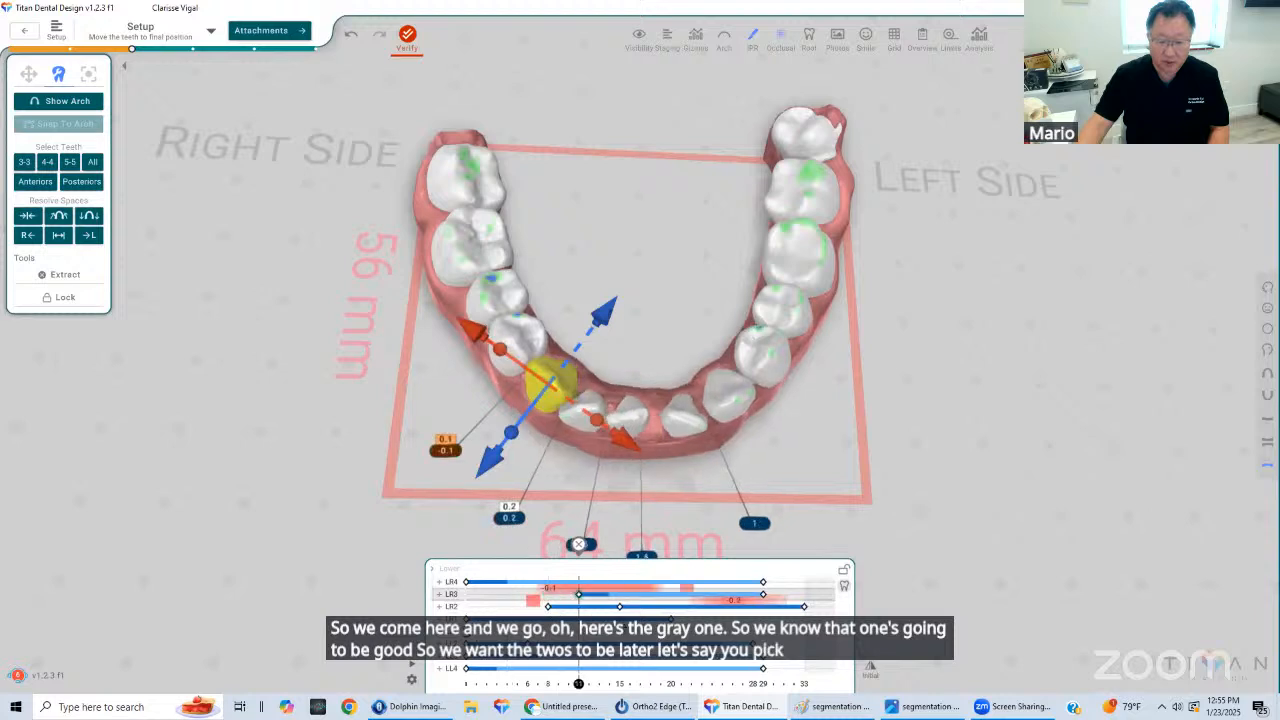
pyautogui.moveTo(465, 582); pyautogui.dragTo(701, 596)
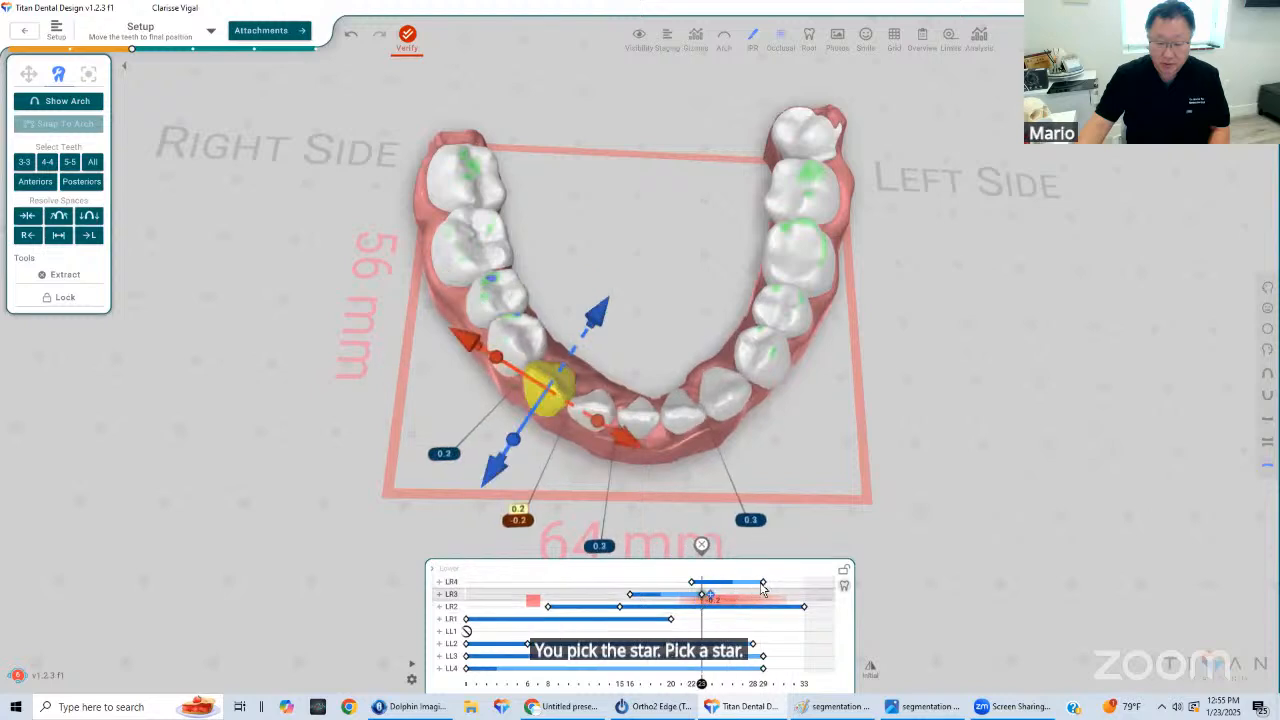
# Set the lower left staging so that LL3 moves from stage 9 to 23 and LL4 from stage 16 to 22
pyautogui.click(610, 619)
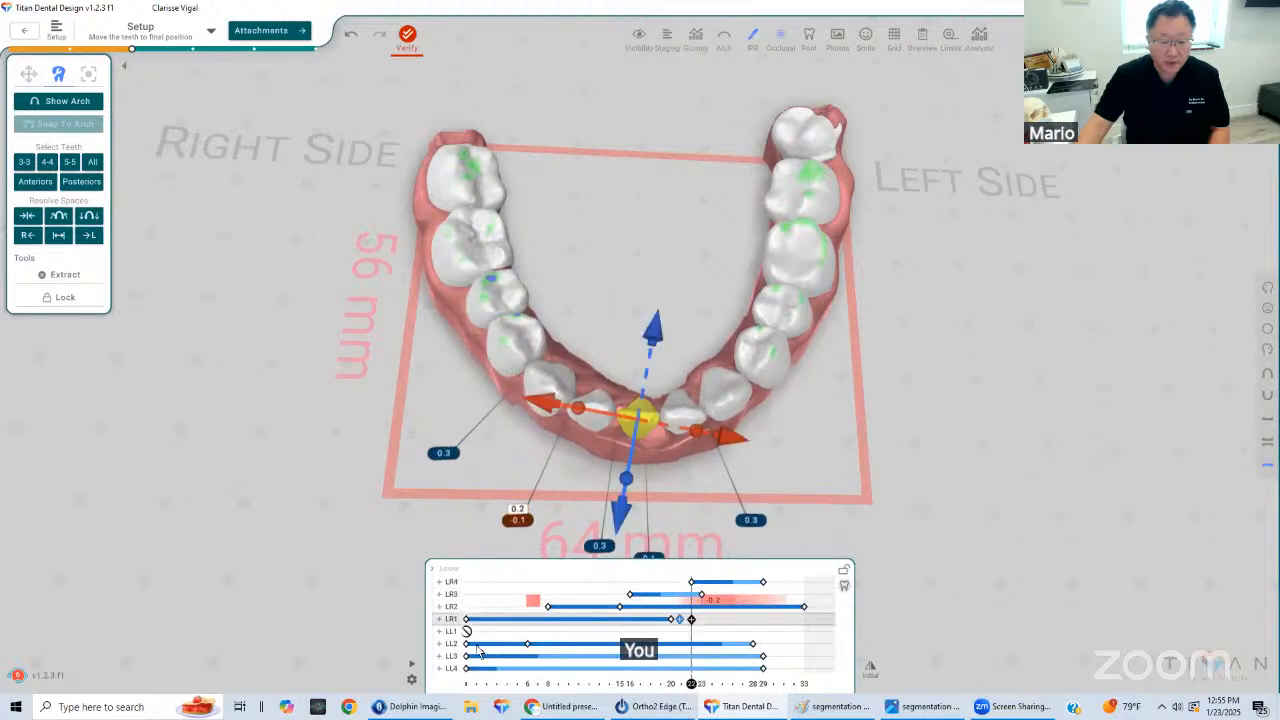
pyautogui.click(514, 643)
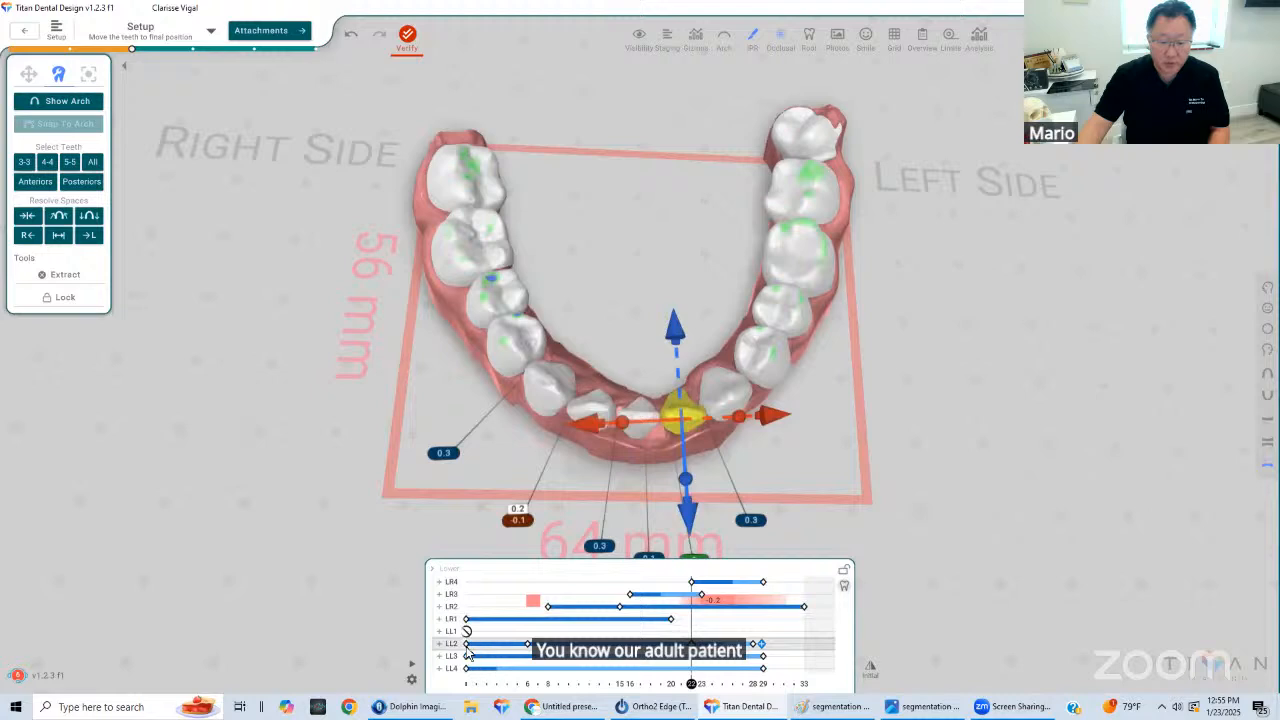
pyautogui.click(467, 645)
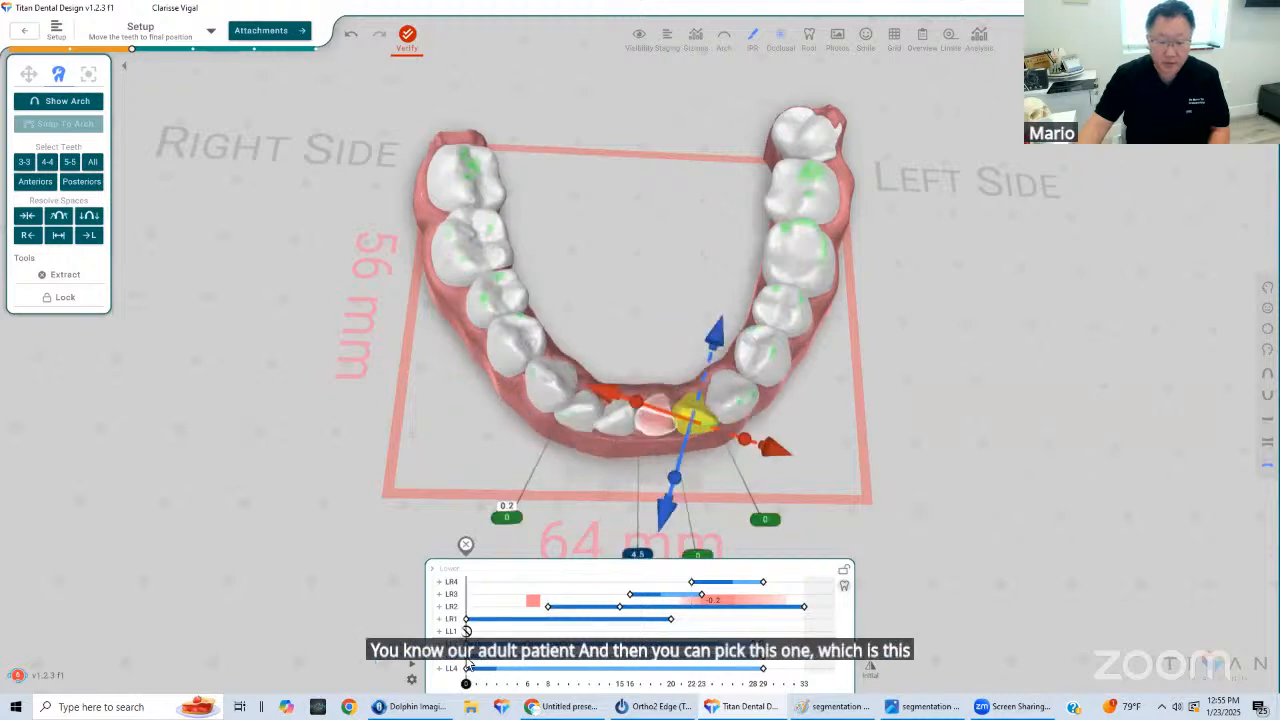
pyautogui.moveTo(469, 662); pyautogui.dragTo(621, 688)
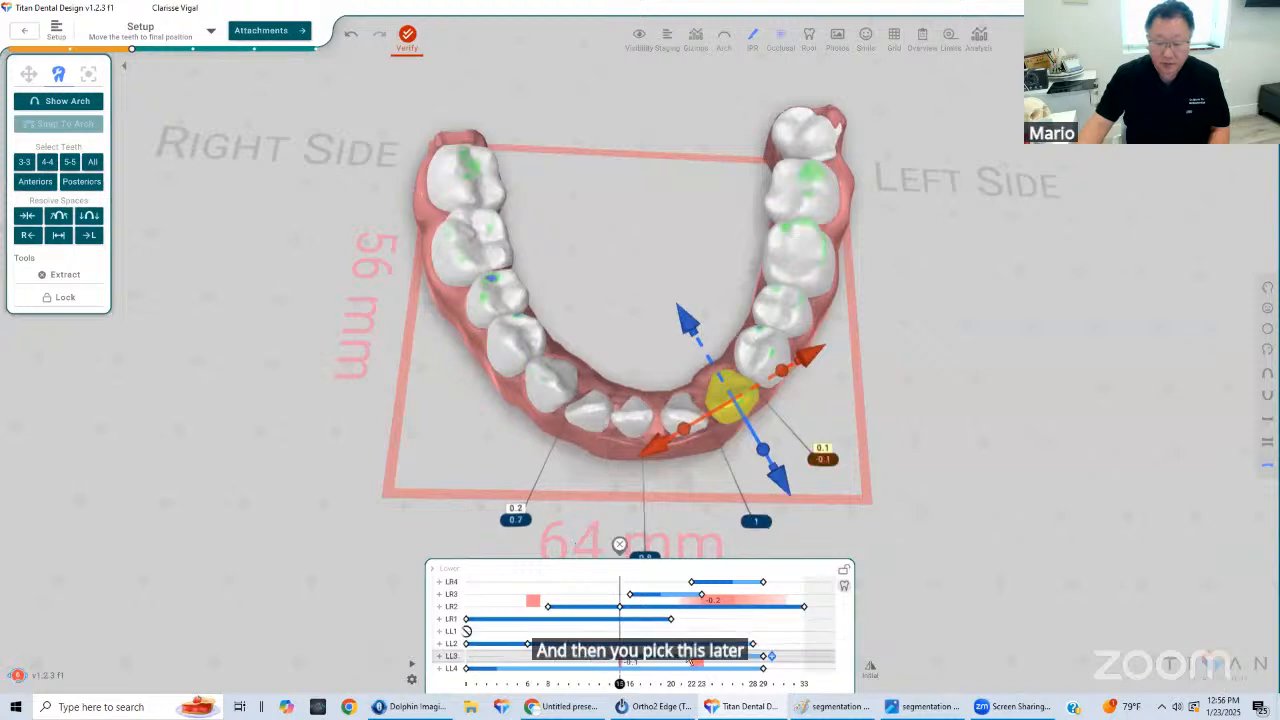
pyautogui.moveTo(467, 669); pyautogui.dragTo(702, 691)
pyautogui.moveTo(618, 658); pyautogui.dragTo(558, 660)
pyautogui.moveTo(691, 668); pyautogui.dragTo(629, 682)
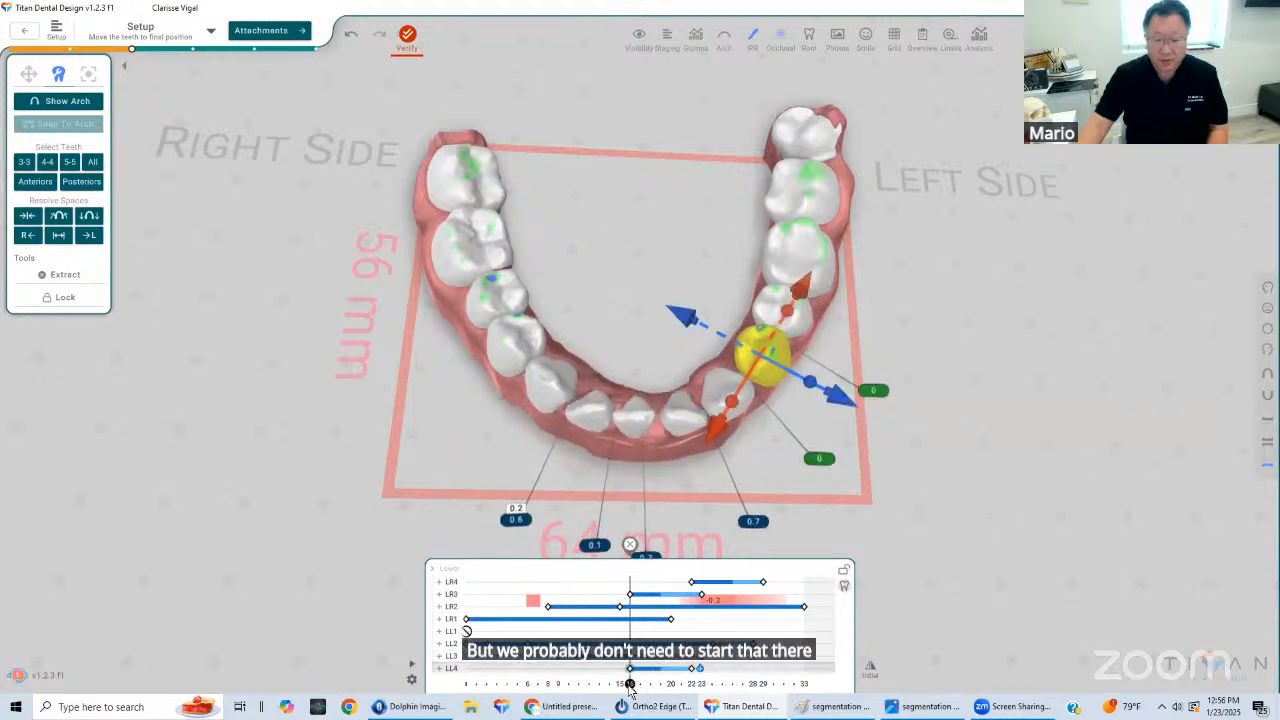
# Step through the lower arch from the start to stage 22 and examine the incisor spacing and contact values
pyautogui.moveTo(623, 684); pyautogui.dragTo(458, 668)
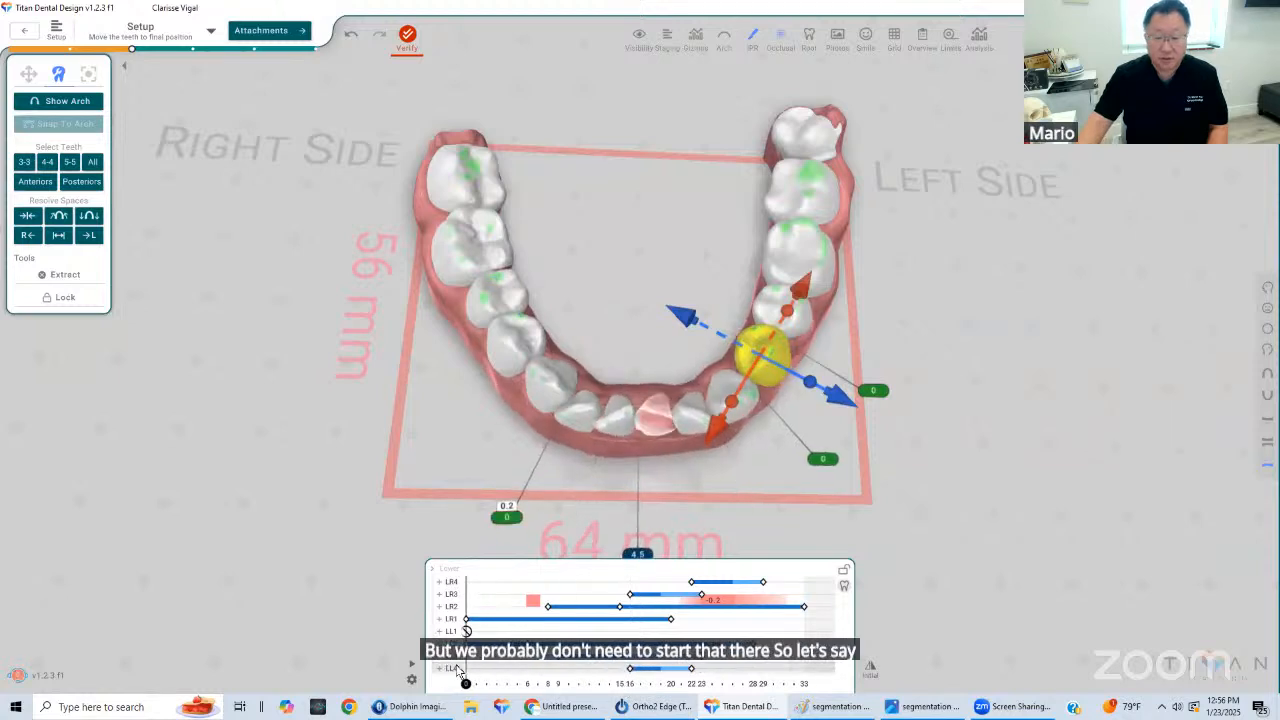
pyautogui.moveTo(562, 466); pyautogui.dragTo(546, 472, button='right')
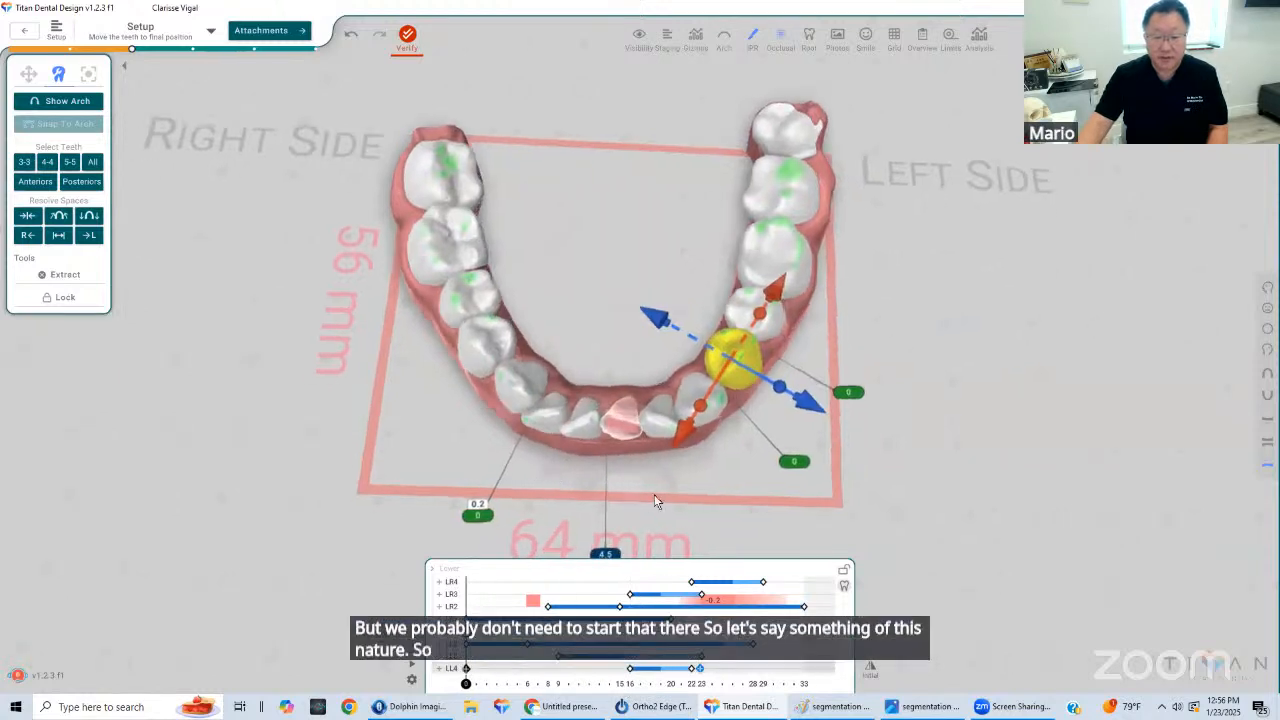
pyautogui.click(736, 520)
pyautogui.moveTo(464, 686); pyautogui.dragTo(558, 700)
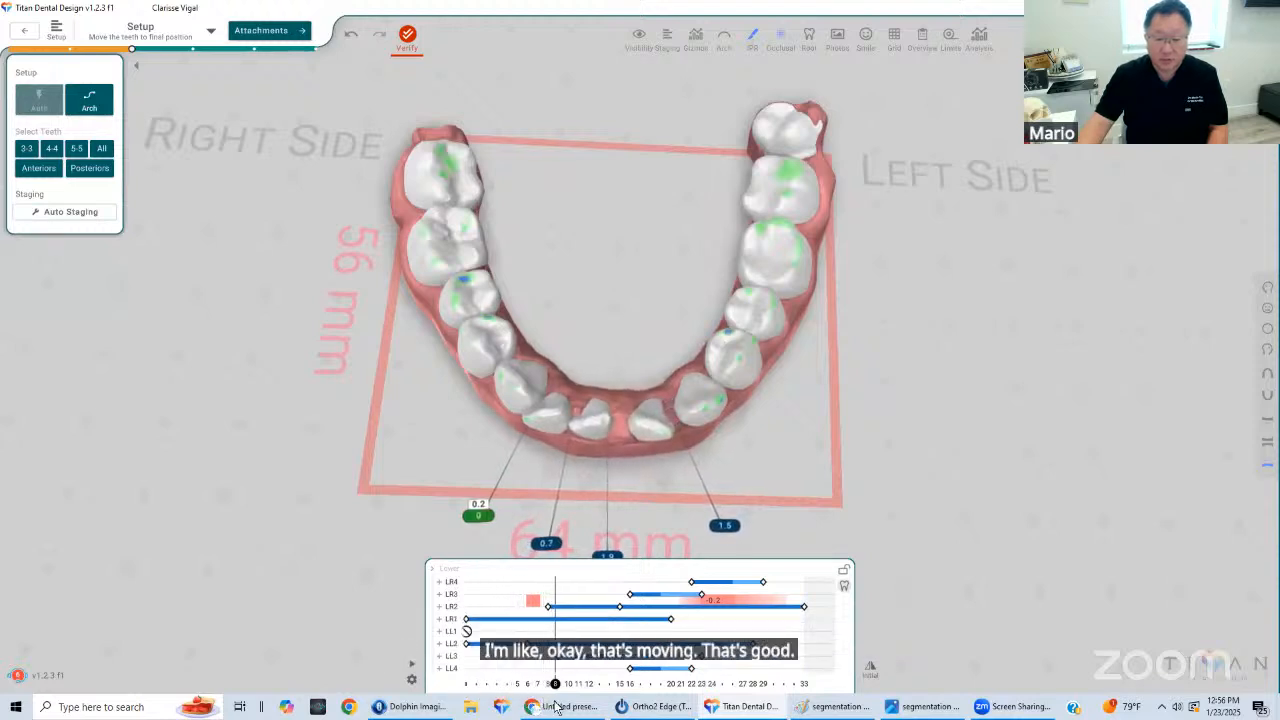
pyautogui.moveTo(616, 516); pyautogui.dragTo(580, 410)
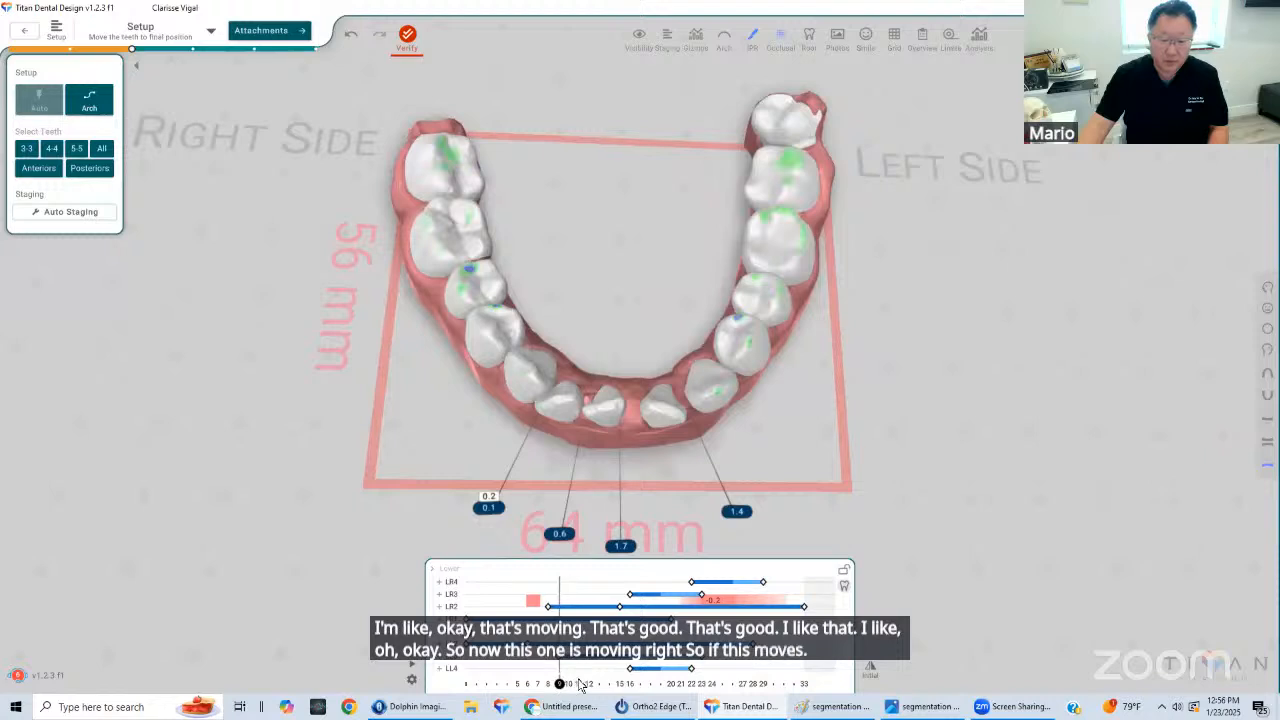
pyautogui.moveTo(580, 684); pyautogui.dragTo(690, 702)
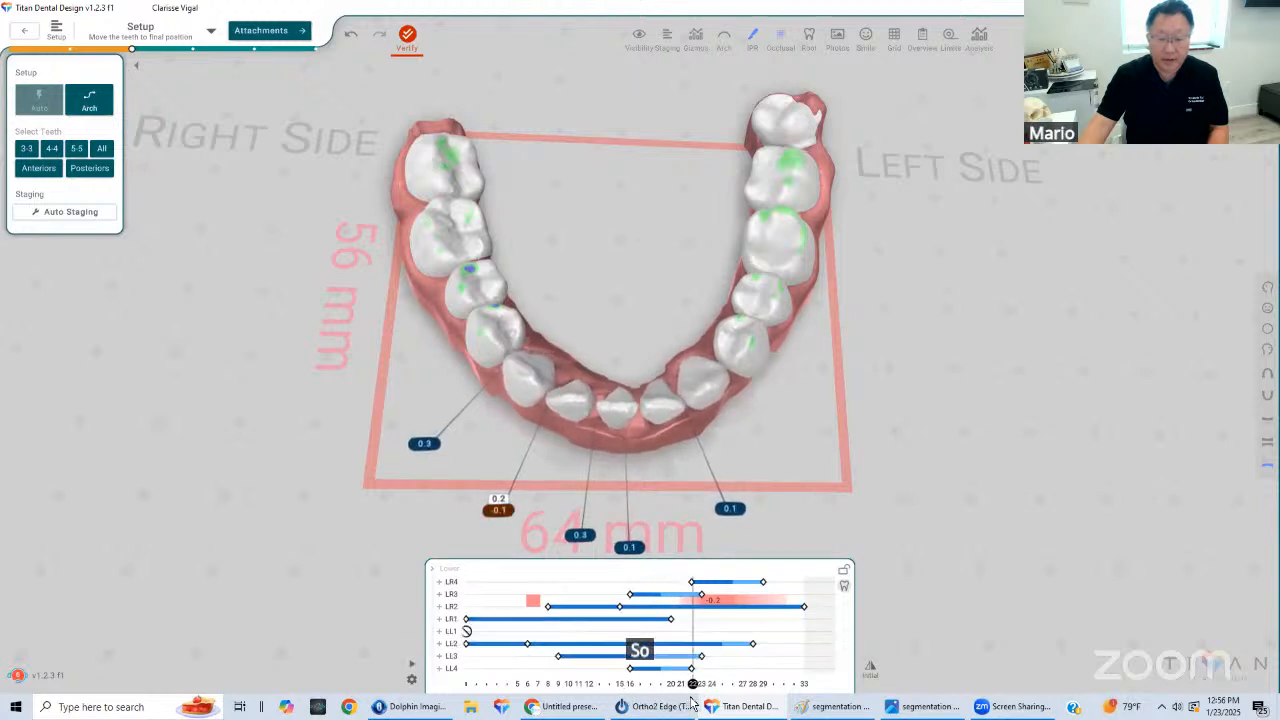
pyautogui.moveTo(705, 699); pyautogui.dragTo(679, 711)
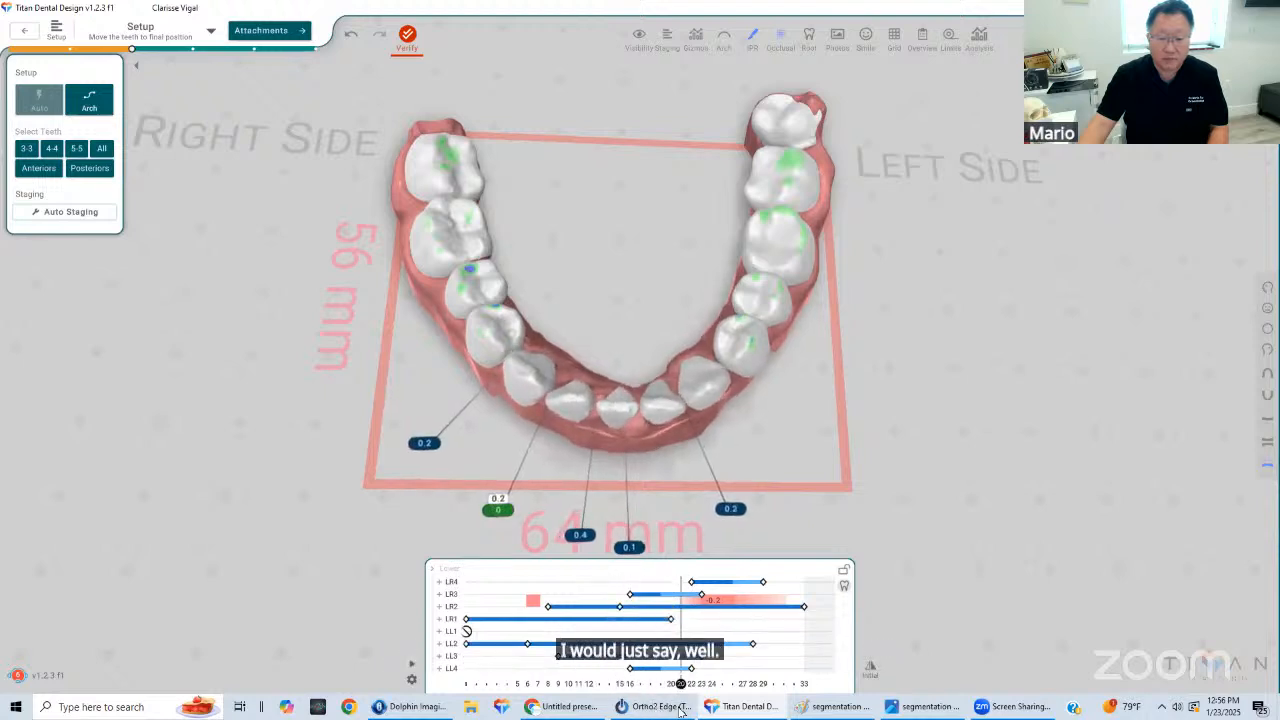
# Split LR2's movement with a new key at stage 20, keeping every movement type before and after it
pyautogui.moveTo(681, 705)
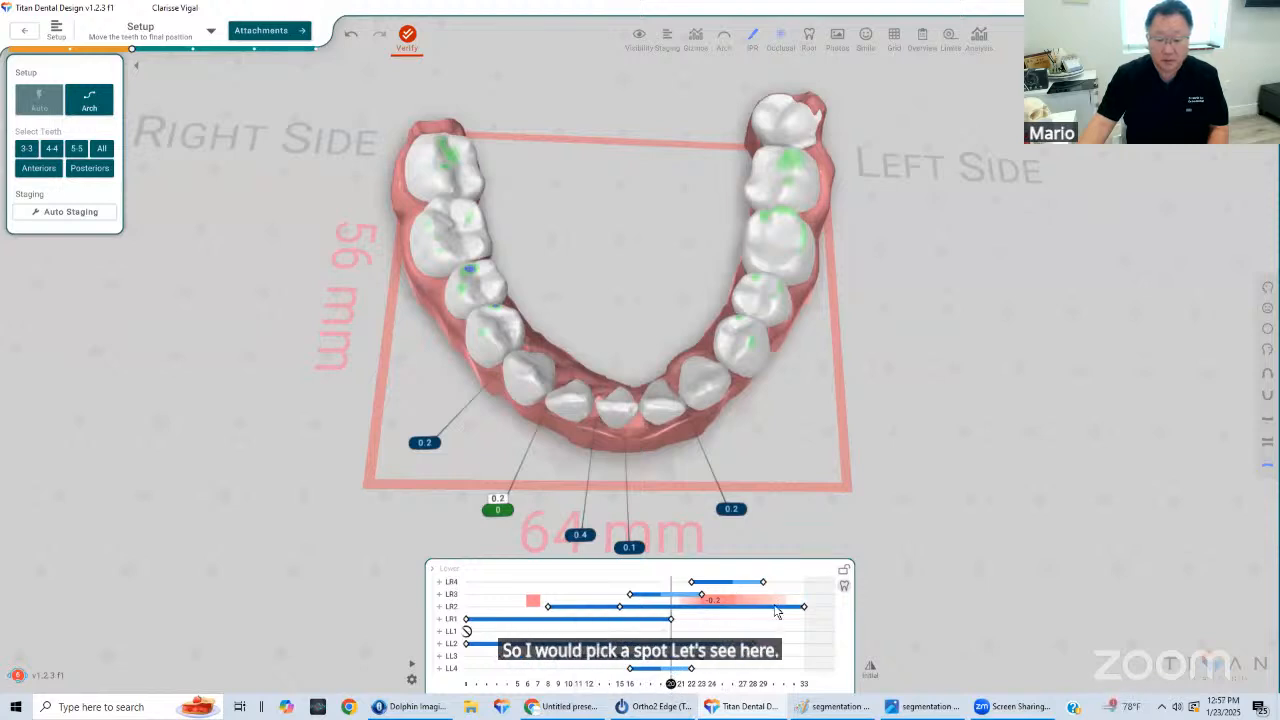
pyautogui.click(669, 610)
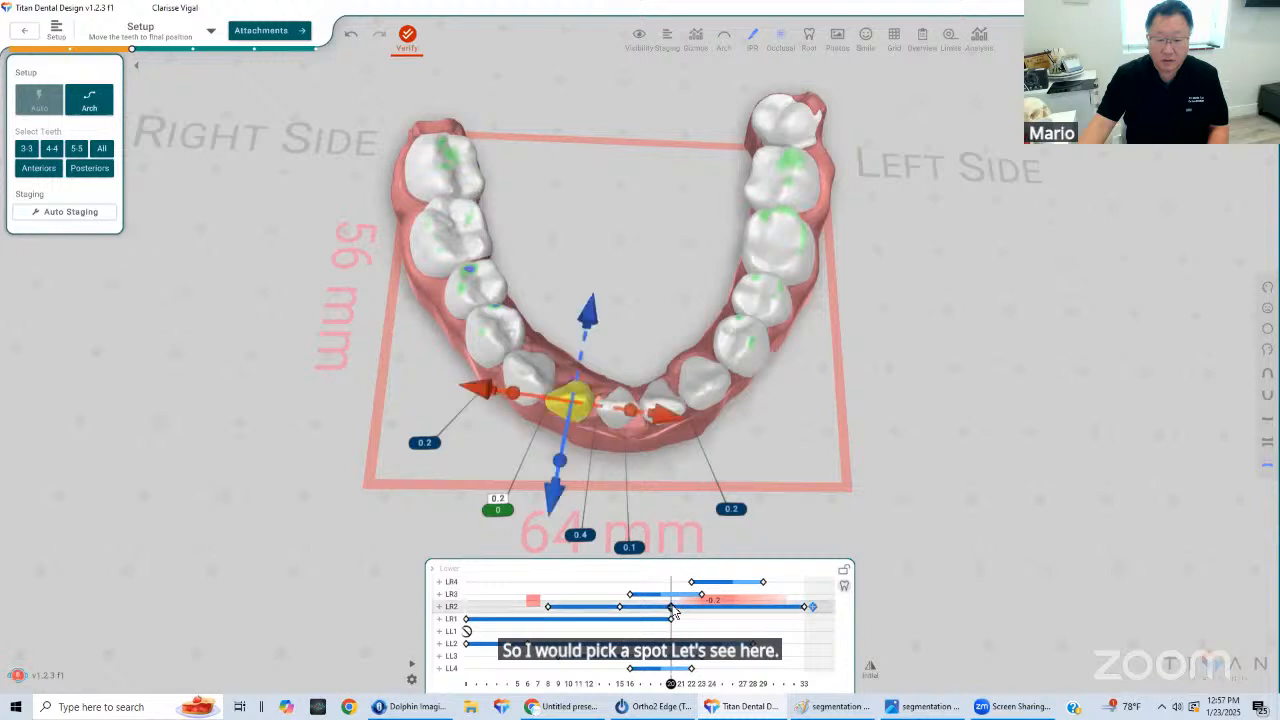
pyautogui.click(670, 607)
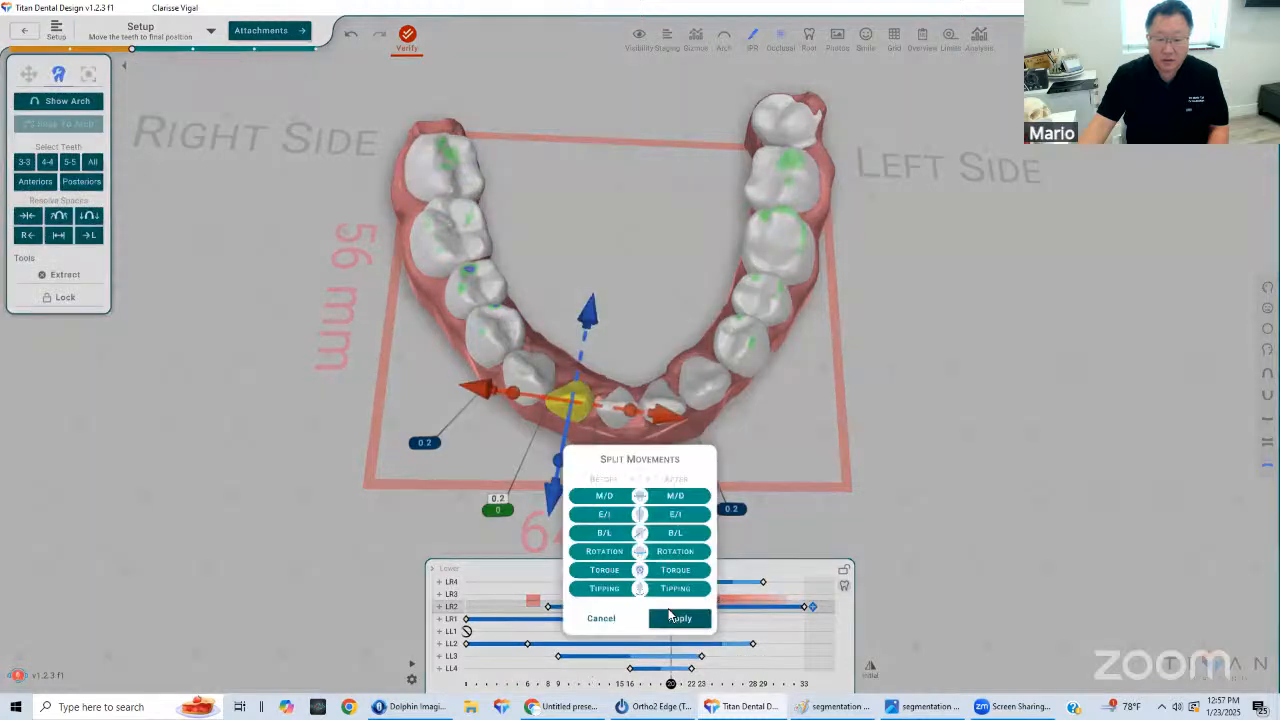
pyautogui.click(677, 618)
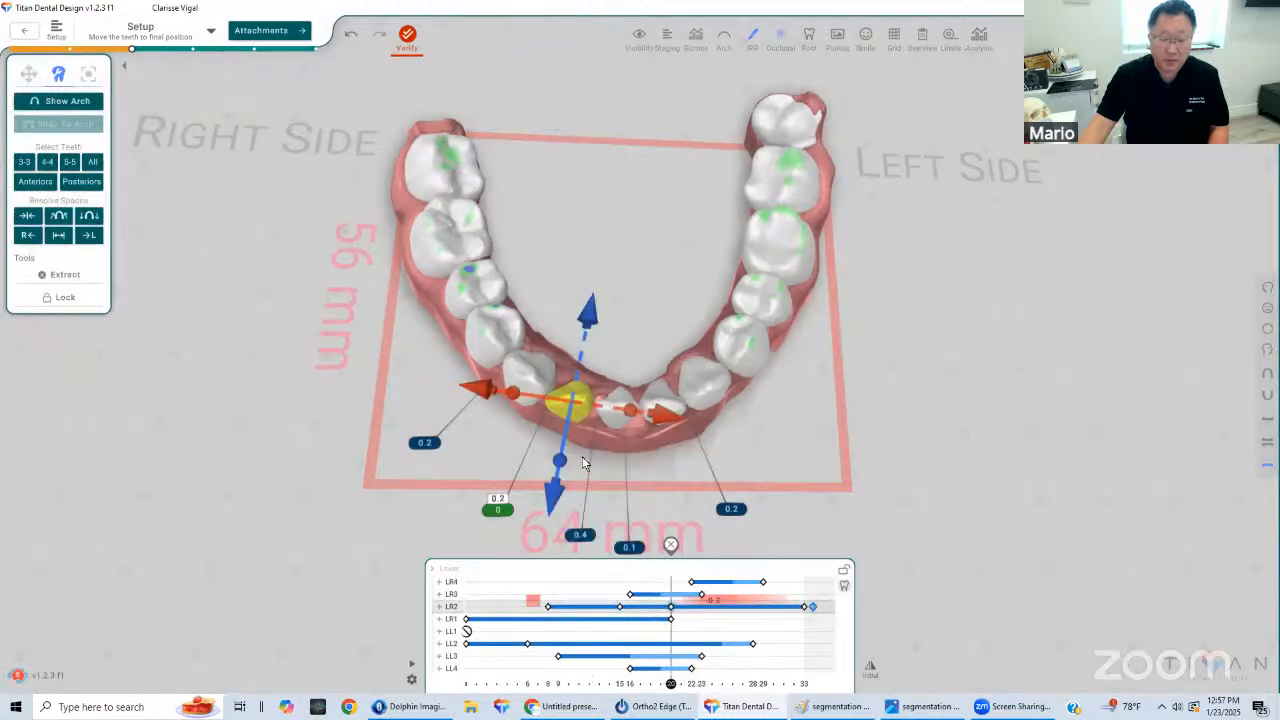
# Try to rotate LR2 at its stage 20 key
pyautogui.click(564, 458)
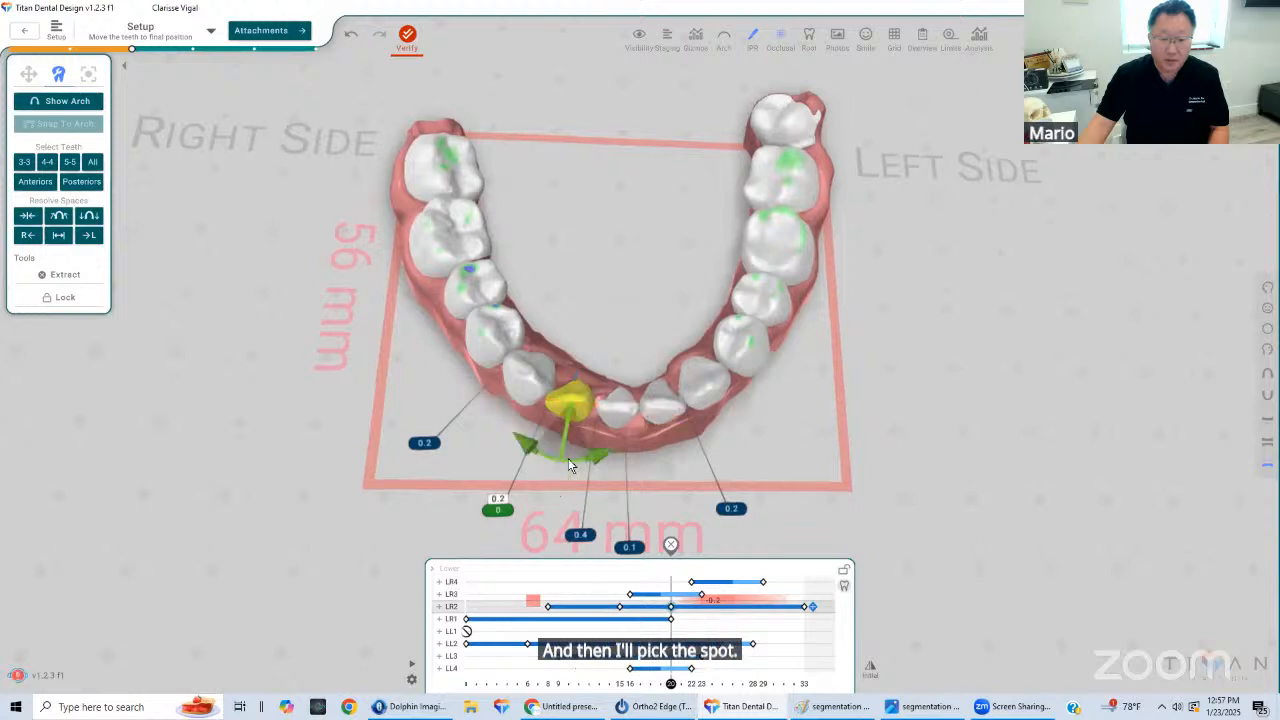
pyautogui.click(578, 412)
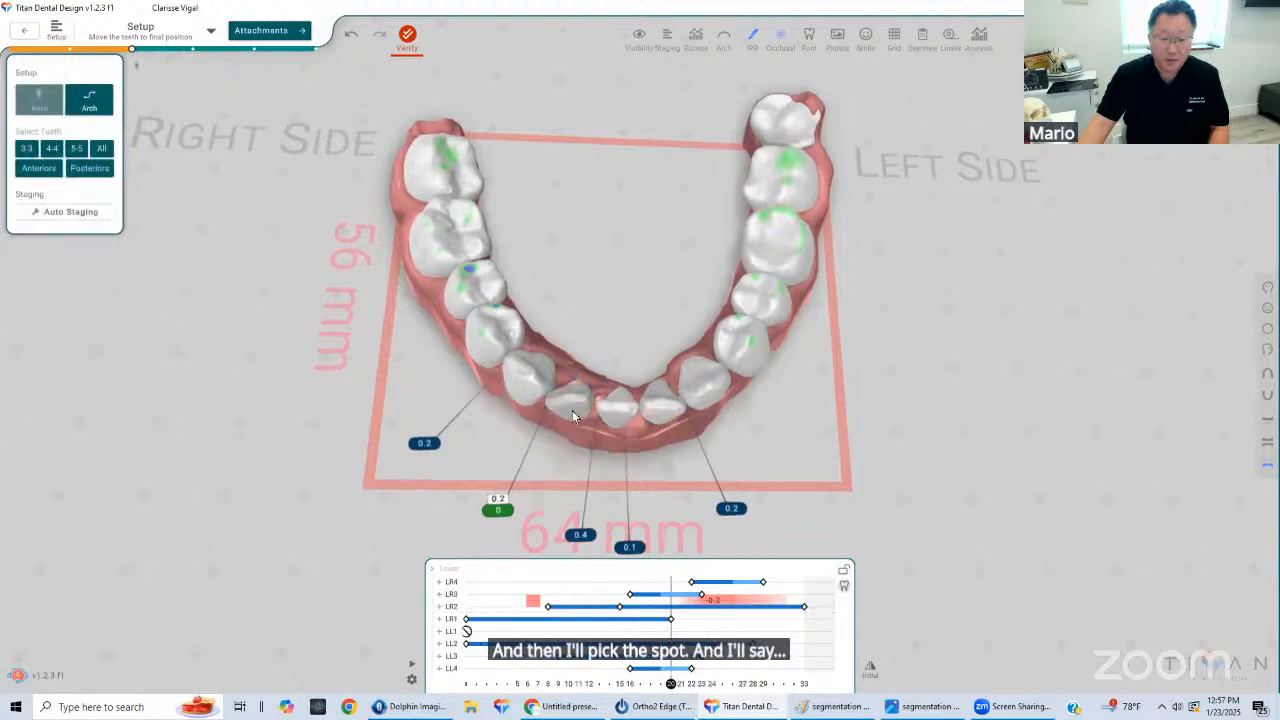
pyautogui.click(572, 410)
pyautogui.click(560, 461)
pyautogui.click(613, 516)
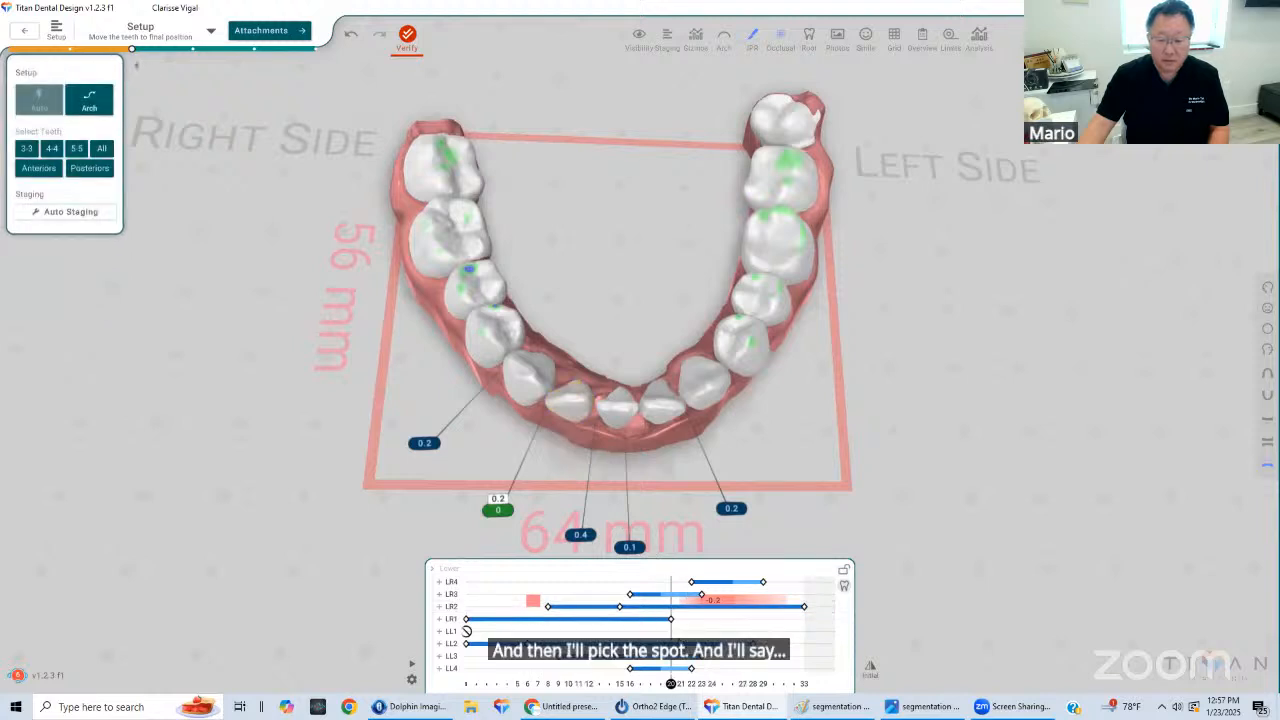
# Split LR2's movement with a new key at stage 19
pyautogui.click(668, 607)
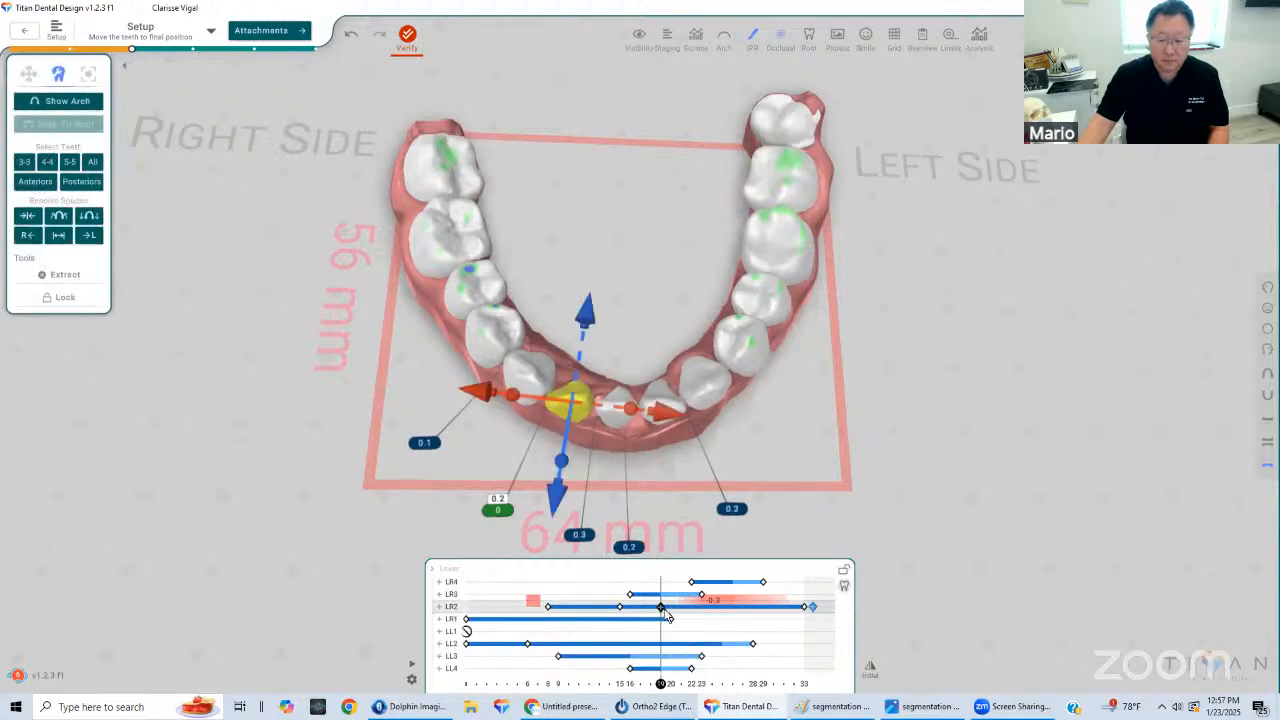
pyautogui.moveTo(660, 686); pyautogui.dragTo(668, 688)
pyautogui.moveTo(668, 639); pyautogui.dragTo(664, 611)
pyautogui.click(661, 607)
pyautogui.click(666, 619)
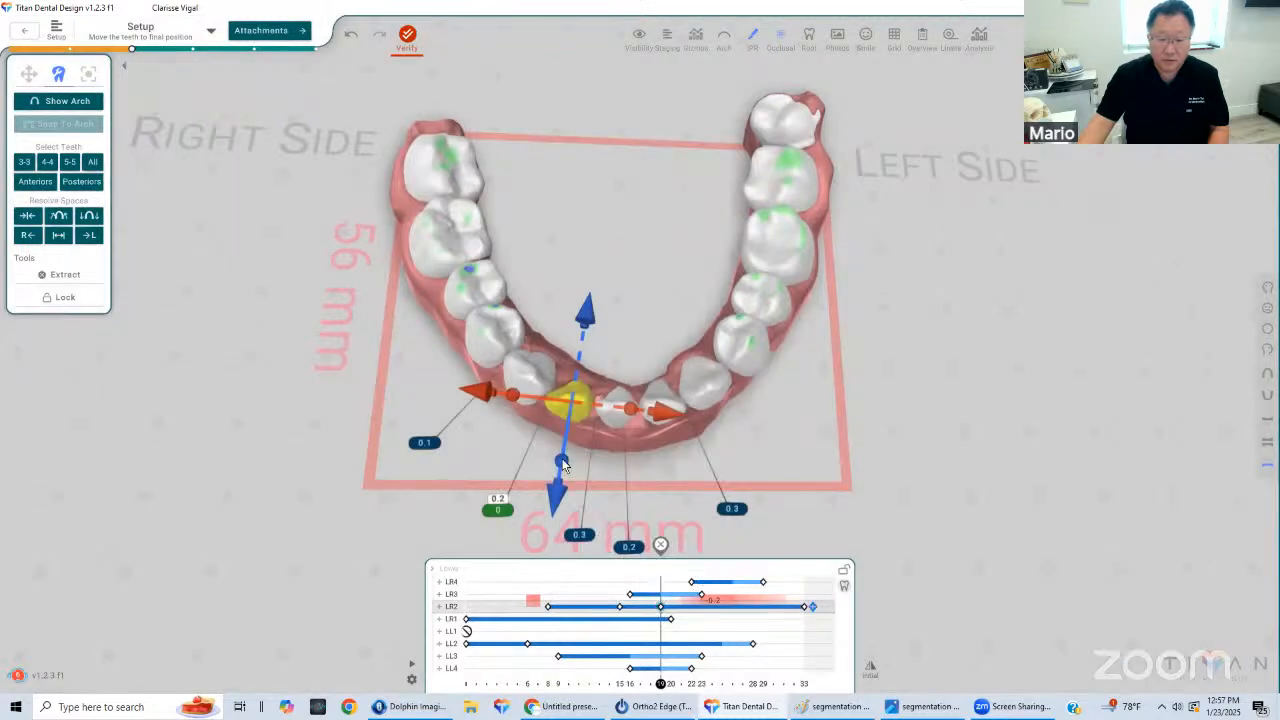
# Rotate LR2 at its new intermediate key and check the neighbouring contacts at stages 19 and 9
pyautogui.moveTo(562, 459); pyautogui.dragTo(572, 458)
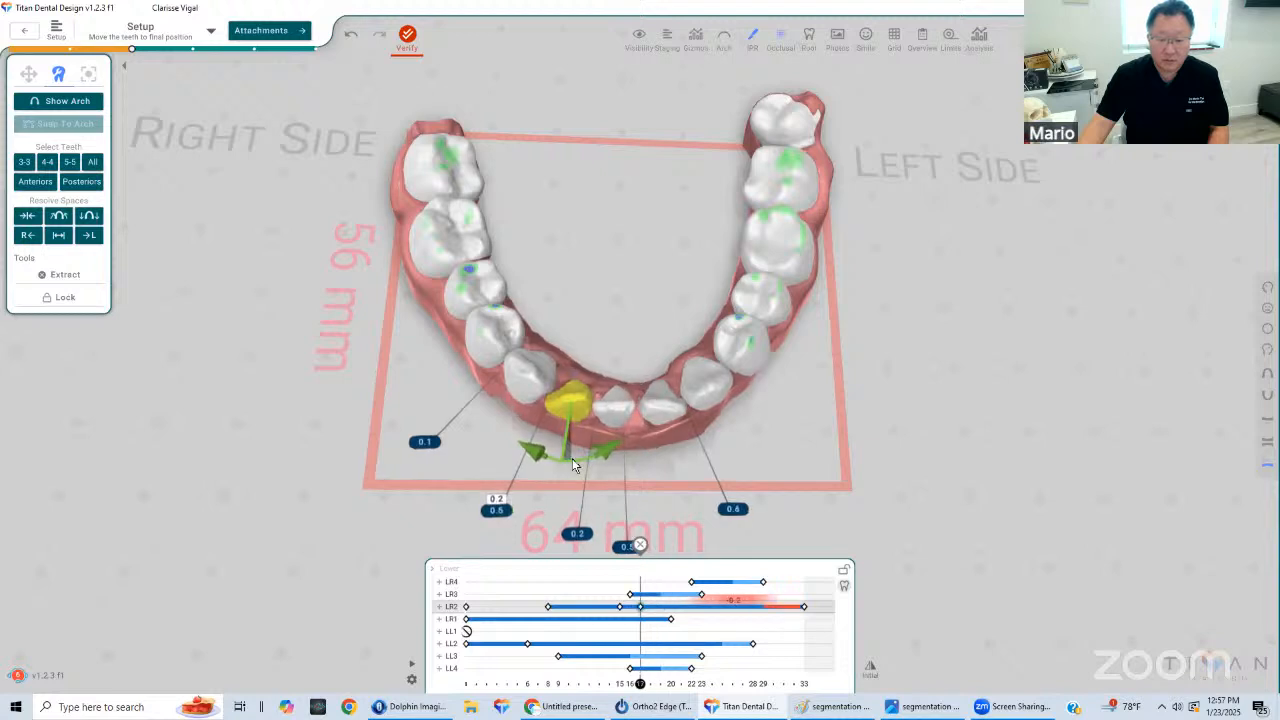
pyautogui.click(670, 470)
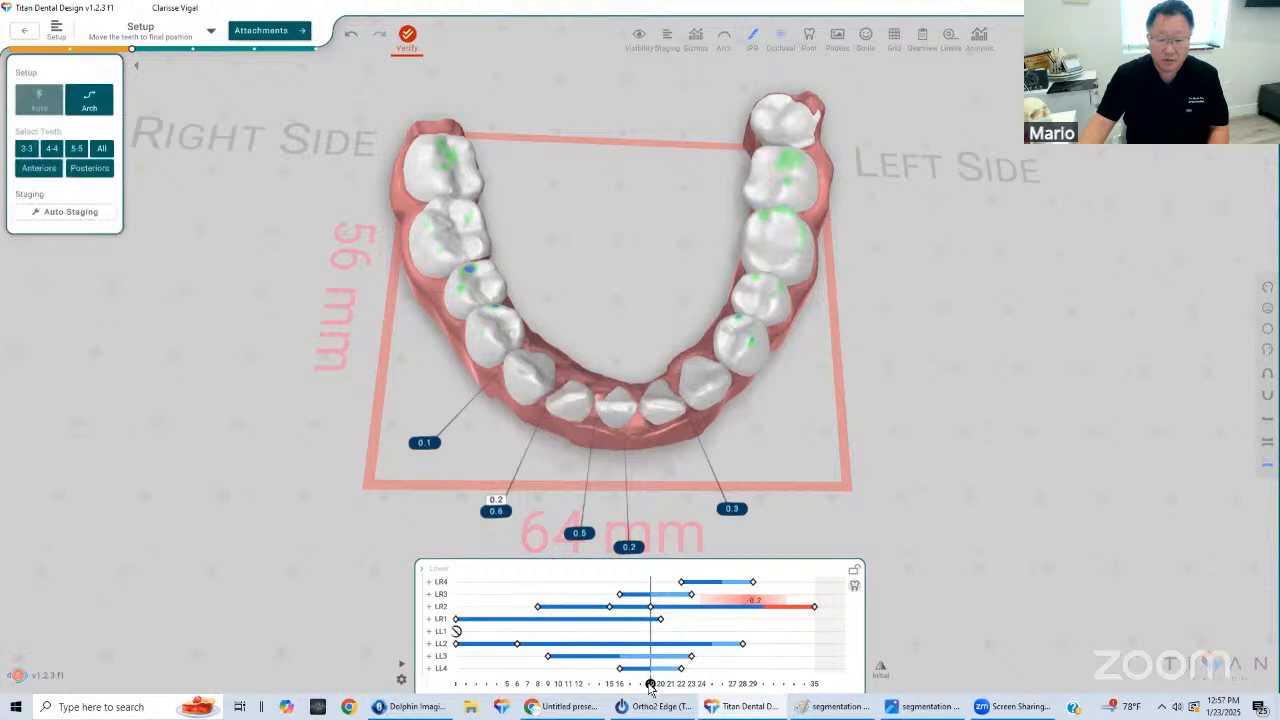
pyautogui.moveTo(531, 664); pyautogui.dragTo(548, 688)
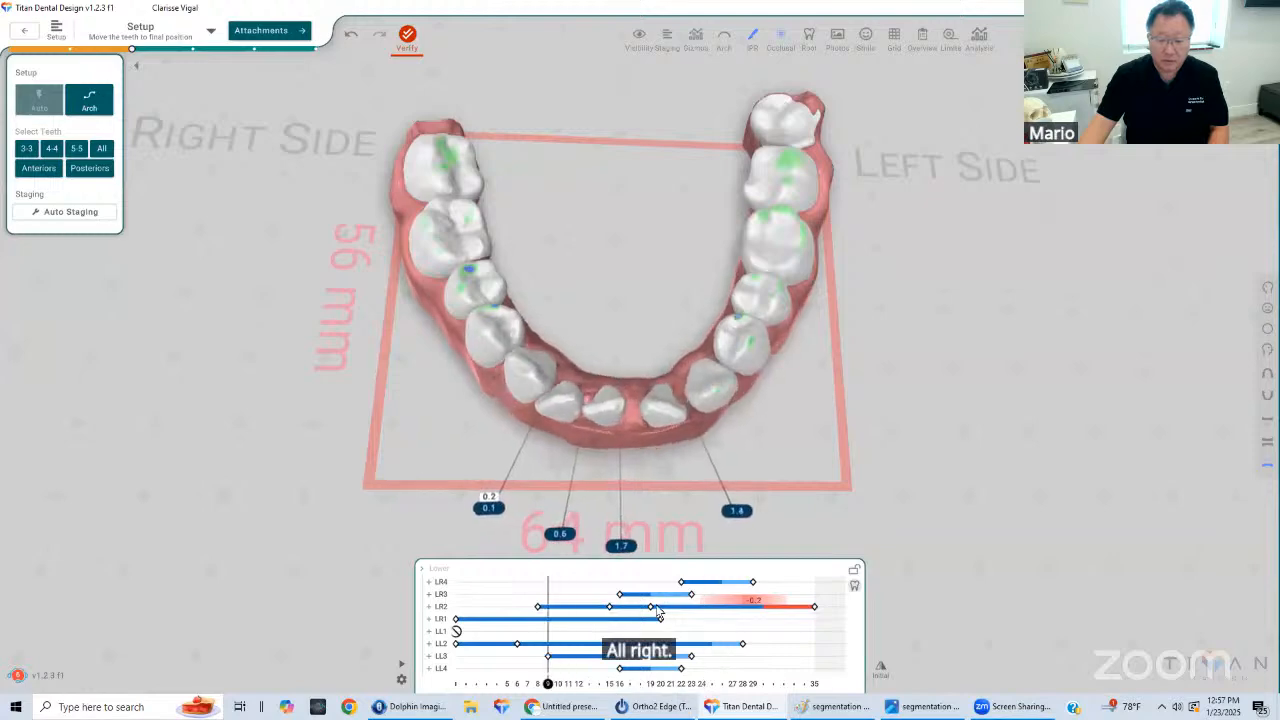
# Delete LR2's intermediate key at stage 19
pyautogui.click(651, 606)
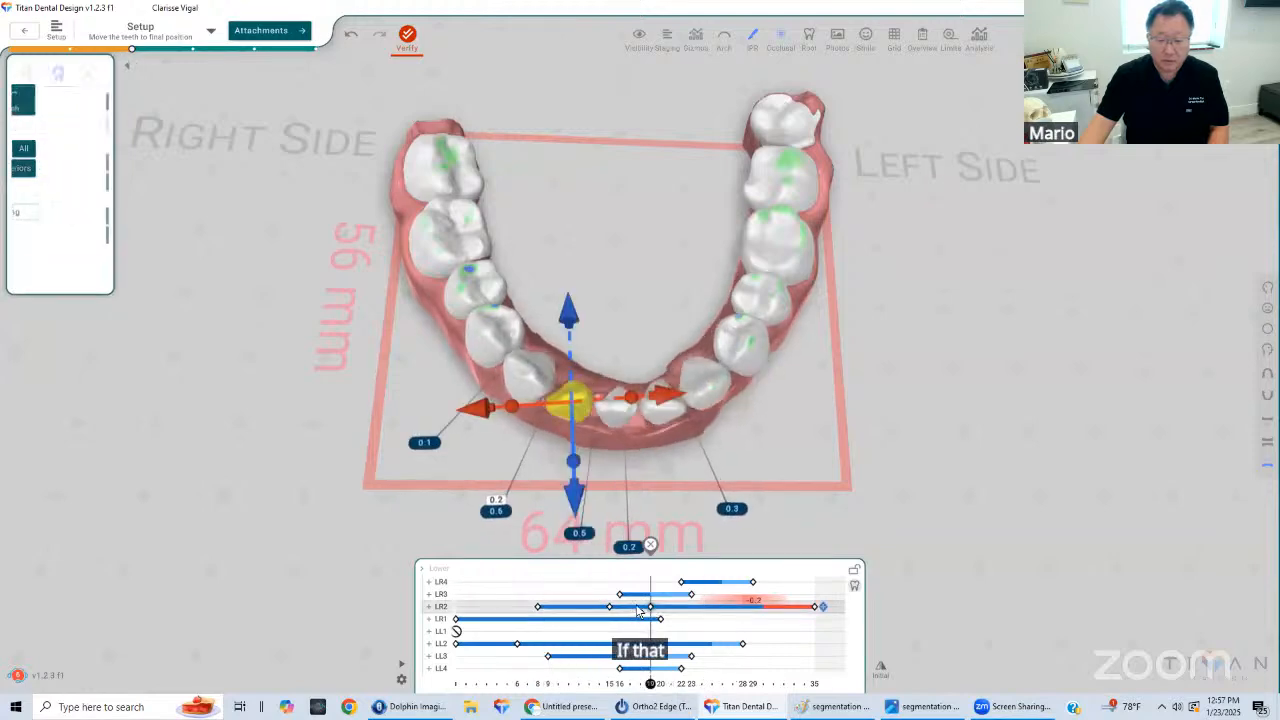
pyautogui.click(650, 546)
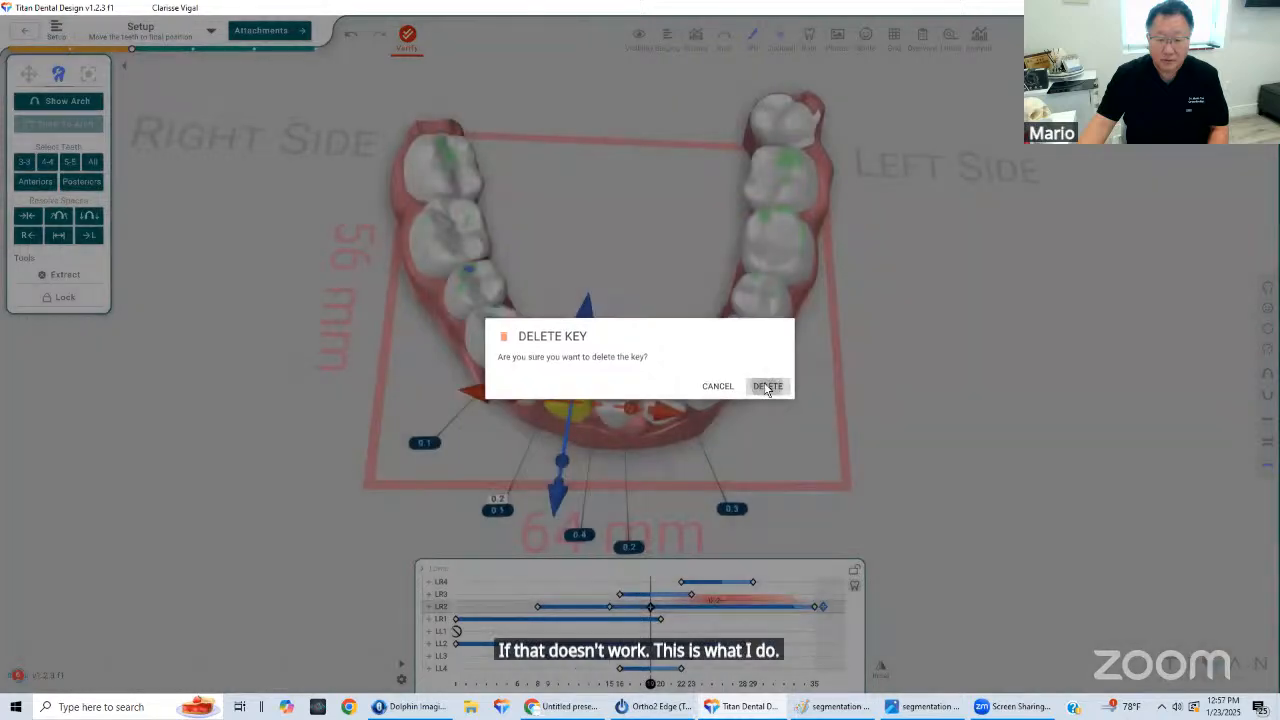
pyautogui.click(767, 387)
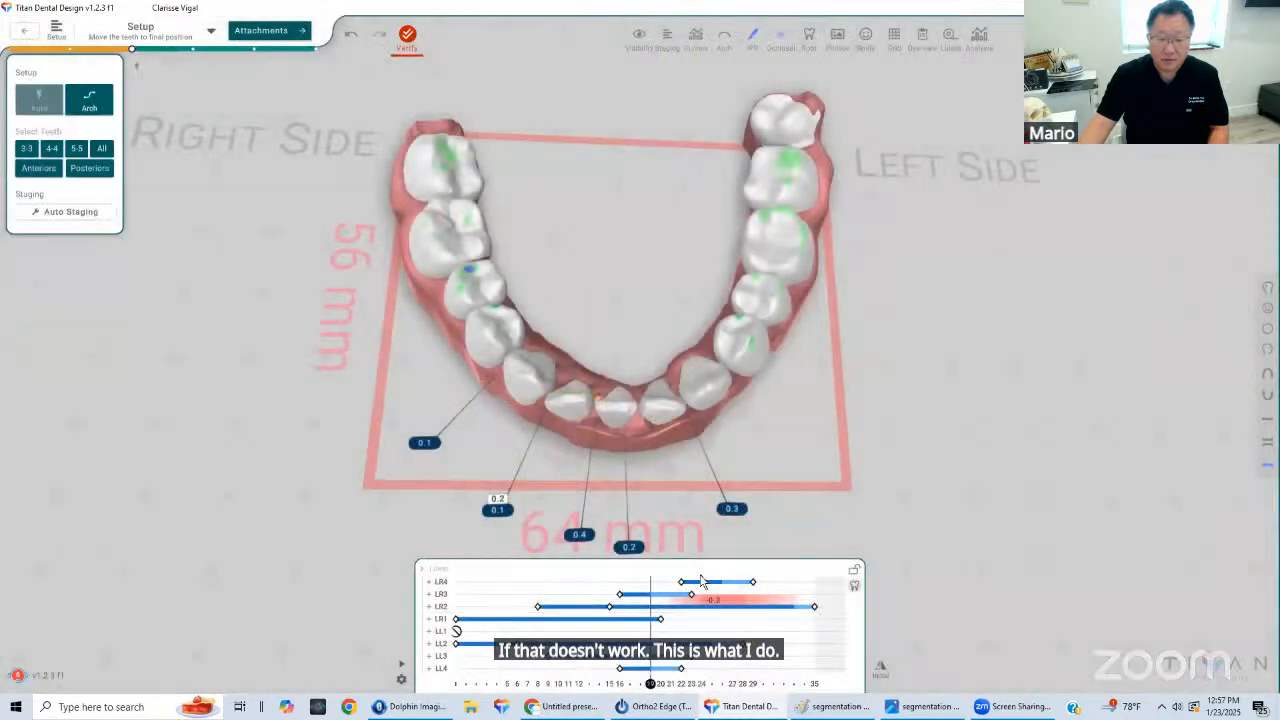
# Check the LR2 collision in the later stages and shift LR2's movement to run from stage 5 to stage 30
pyautogui.moveTo(661, 688); pyautogui.dragTo(740, 686)
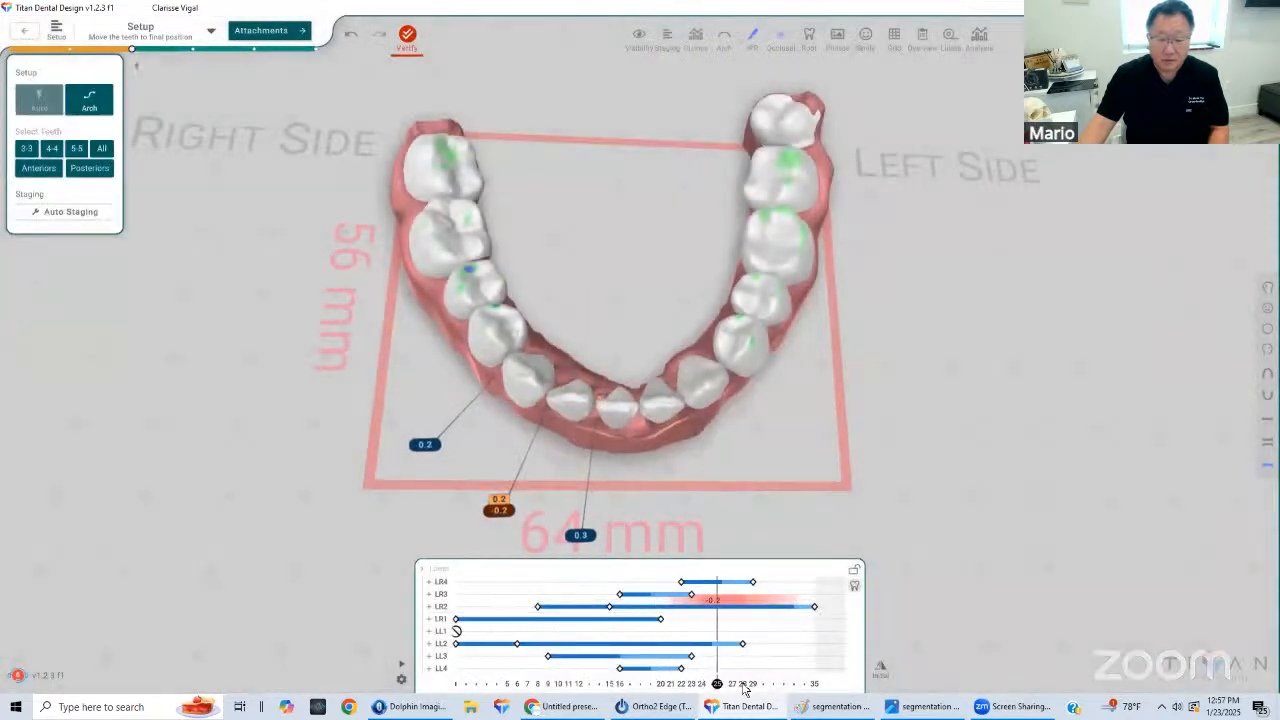
pyautogui.click(812, 612)
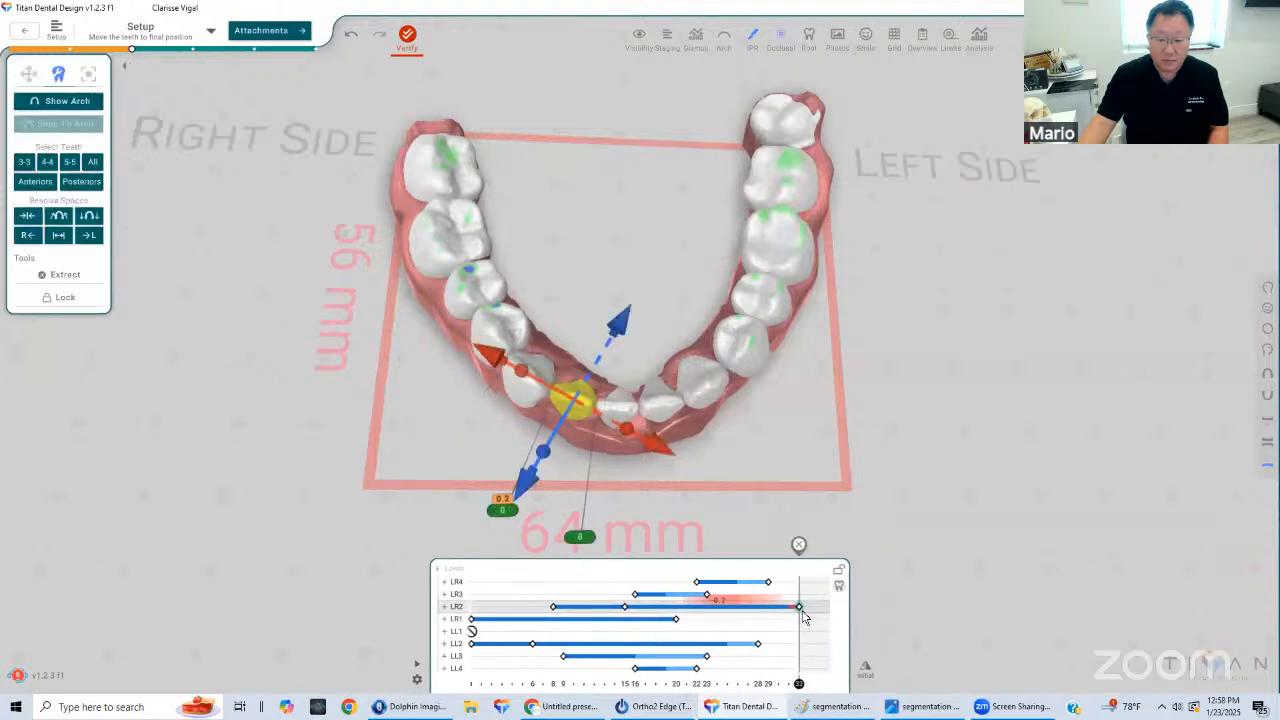
pyautogui.click(547, 609)
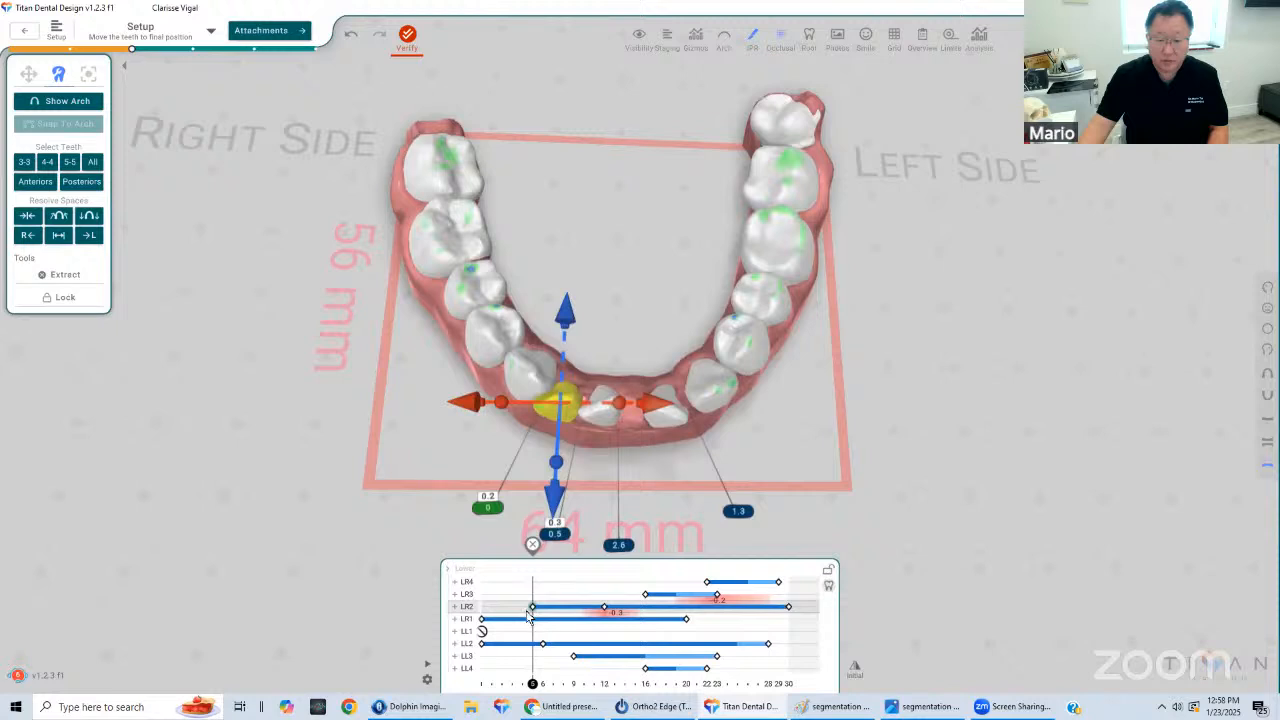
# Check the contacts at the final stage and set LR4's movement to run from stage 19 to stage 23
pyautogui.click(873, 611)
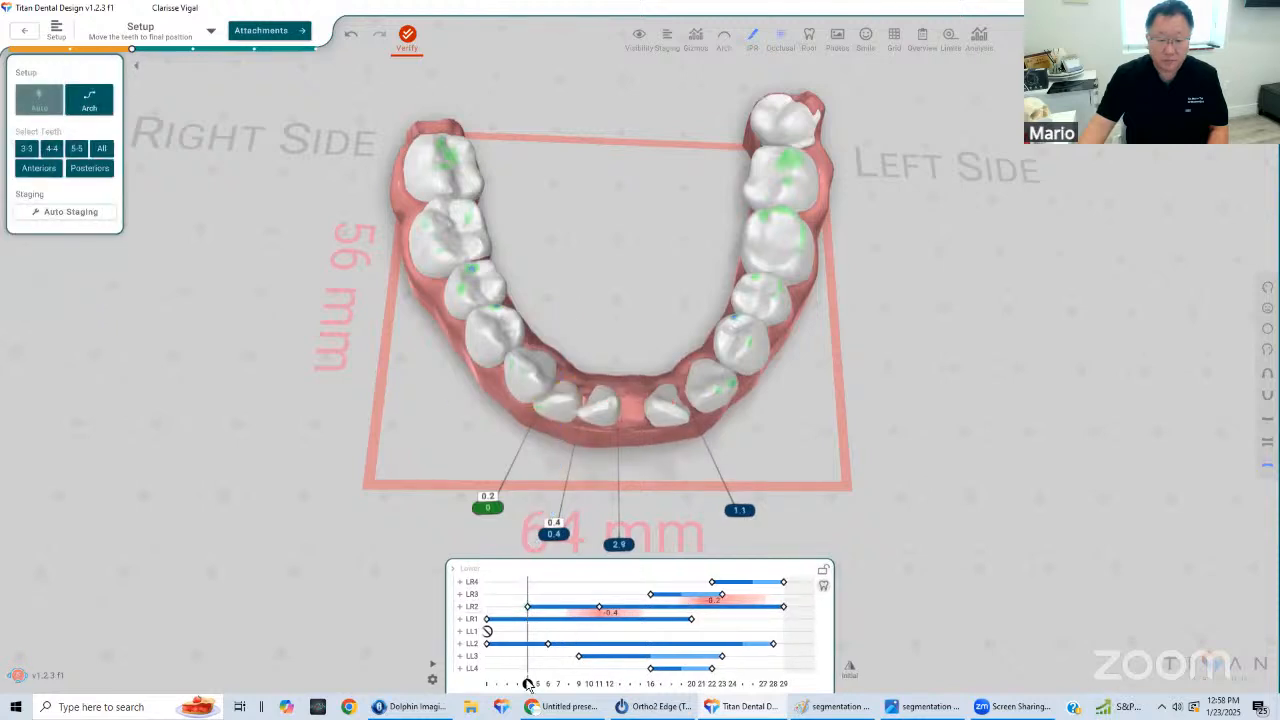
pyautogui.moveTo(527, 683); pyautogui.dragTo(902, 657)
pyautogui.moveTo(626, 408); pyautogui.dragTo(608, 370, button='middle')
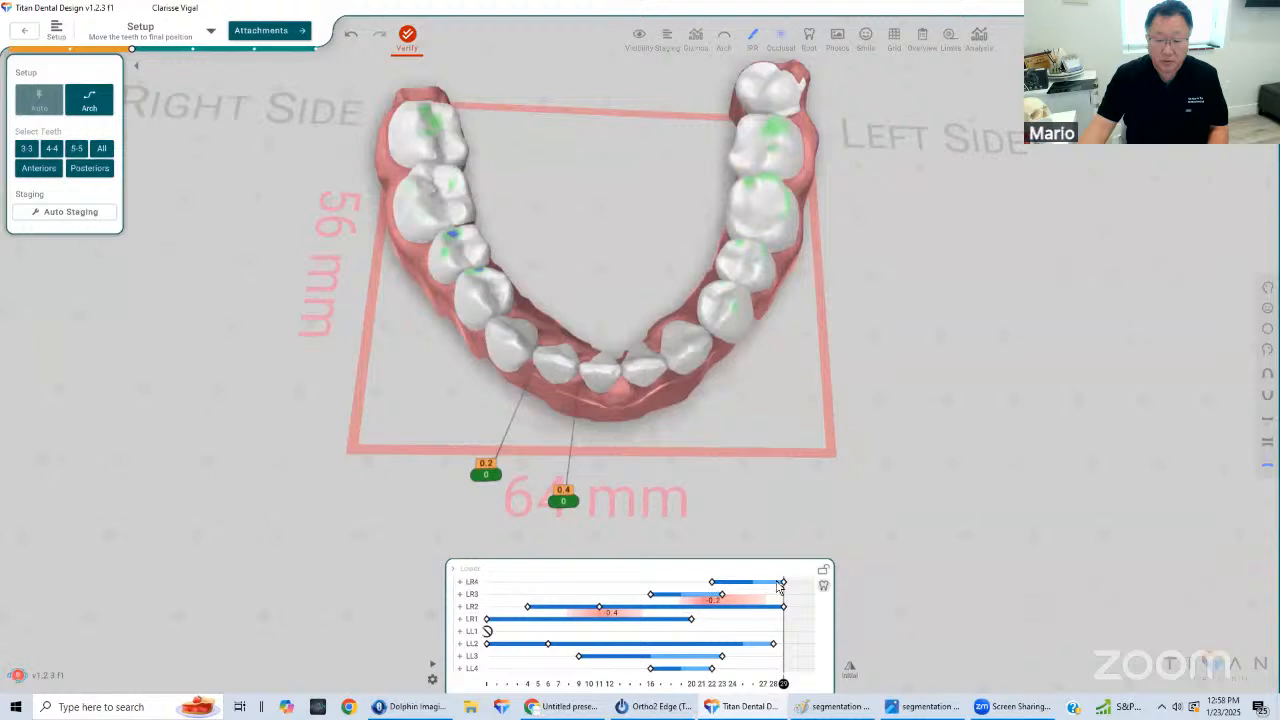
pyautogui.moveTo(781, 584); pyautogui.dragTo(679, 587)
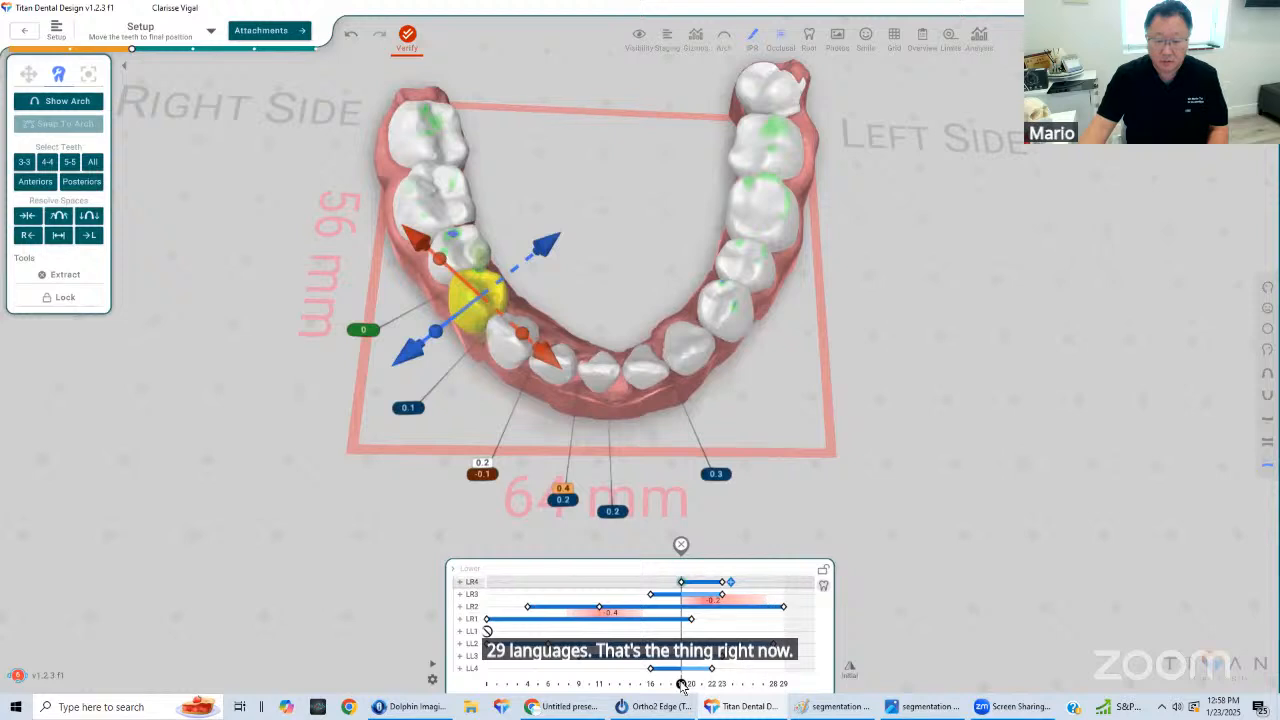
pyautogui.moveTo(681, 681); pyautogui.dragTo(621, 681)
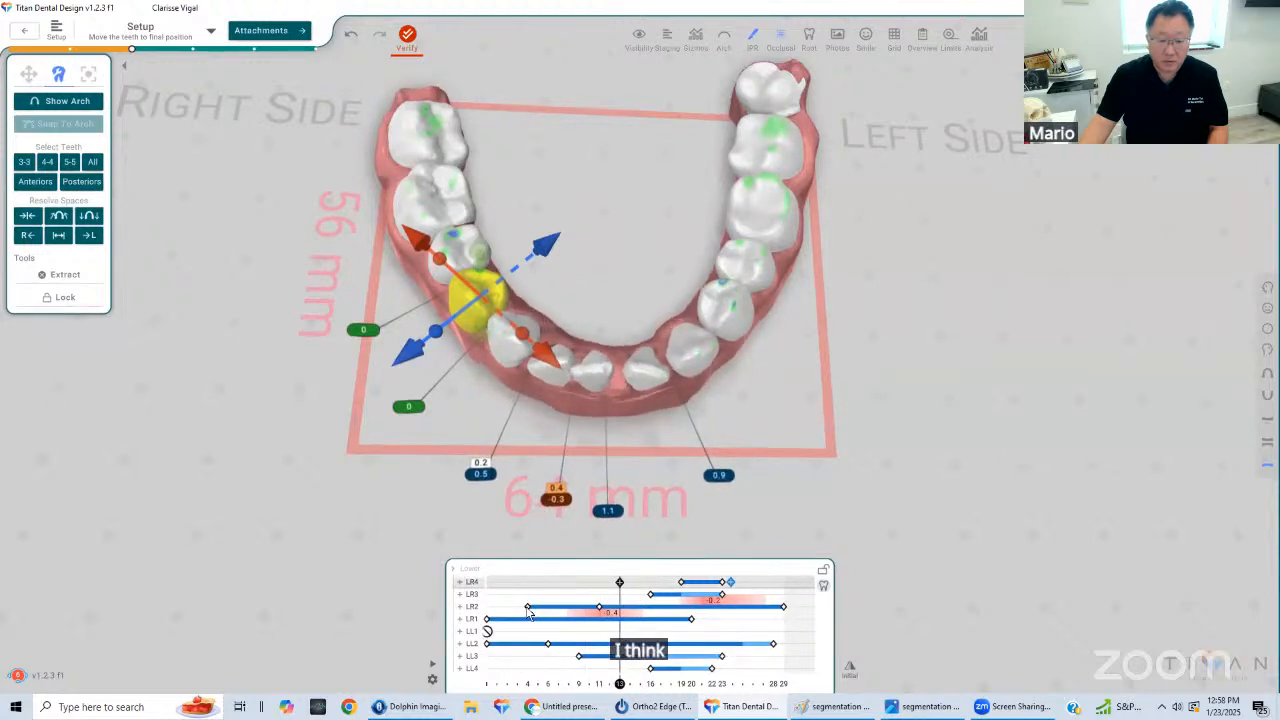
# Bring LR2's movement forward to run from stage 2 to stage 27 and end LL2's movement at stage 25
pyautogui.click(529, 608)
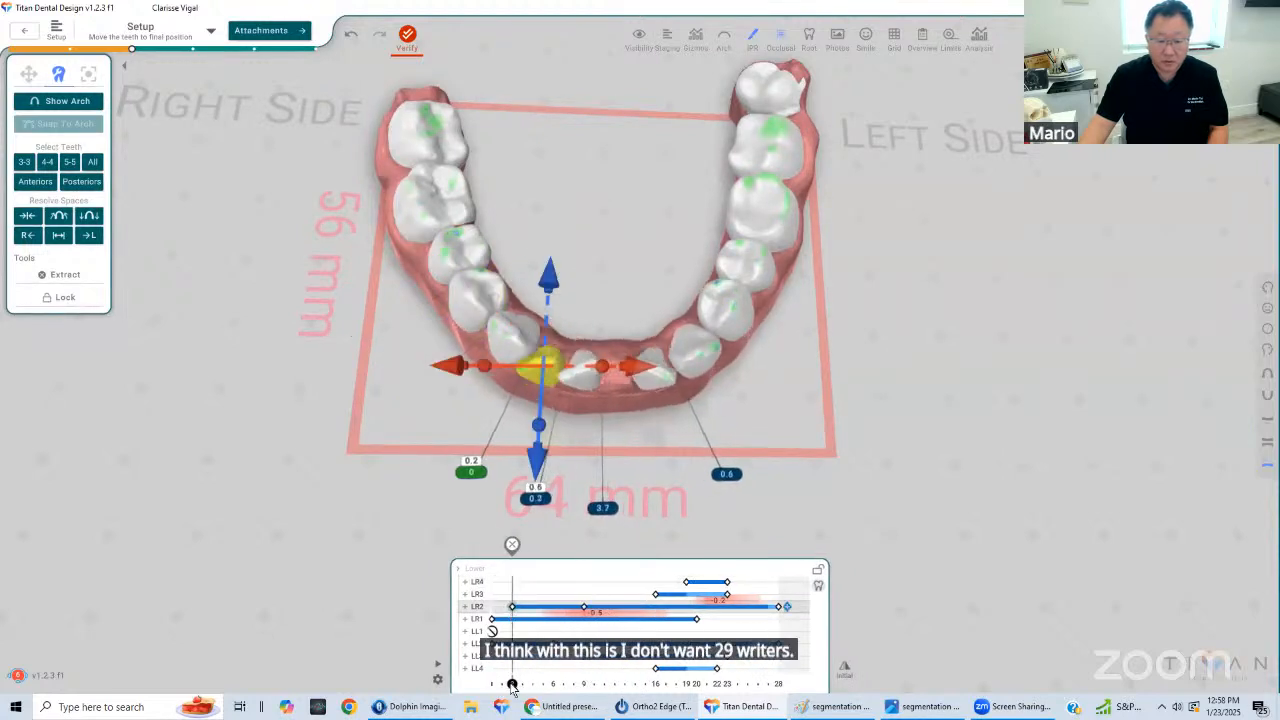
pyautogui.moveTo(511, 685); pyautogui.dragTo(589, 688)
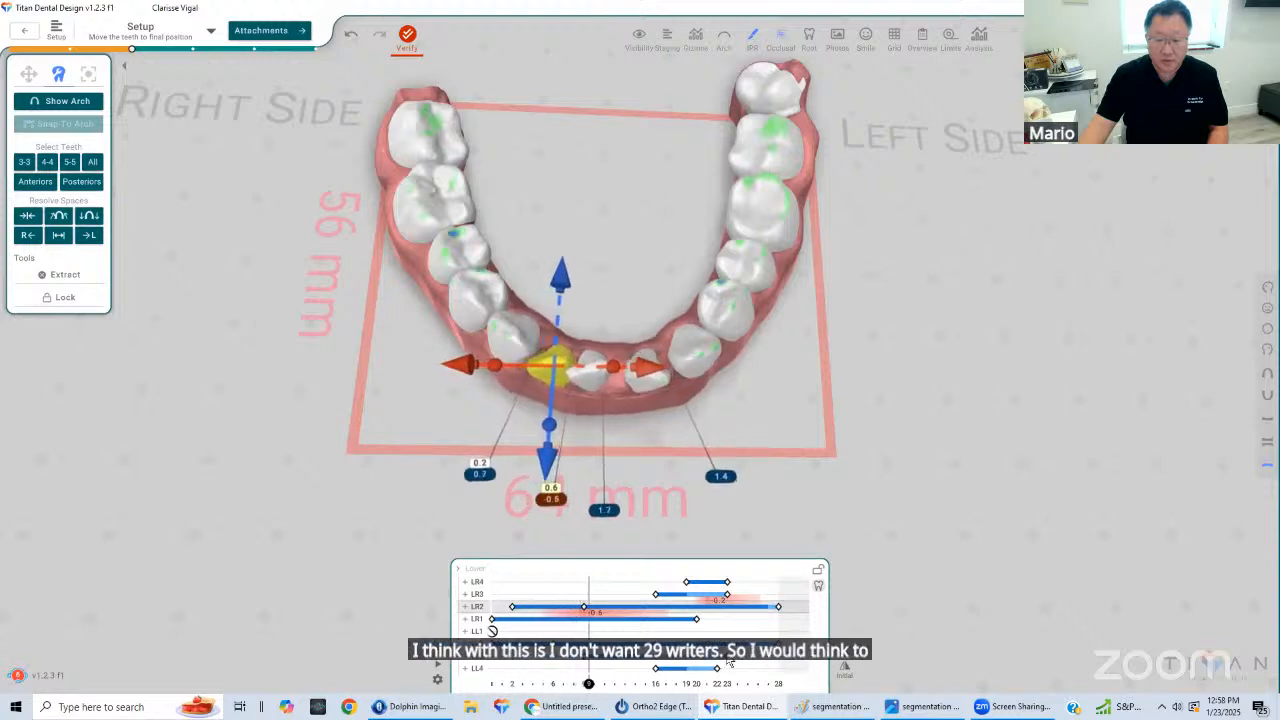
pyautogui.click(772, 612)
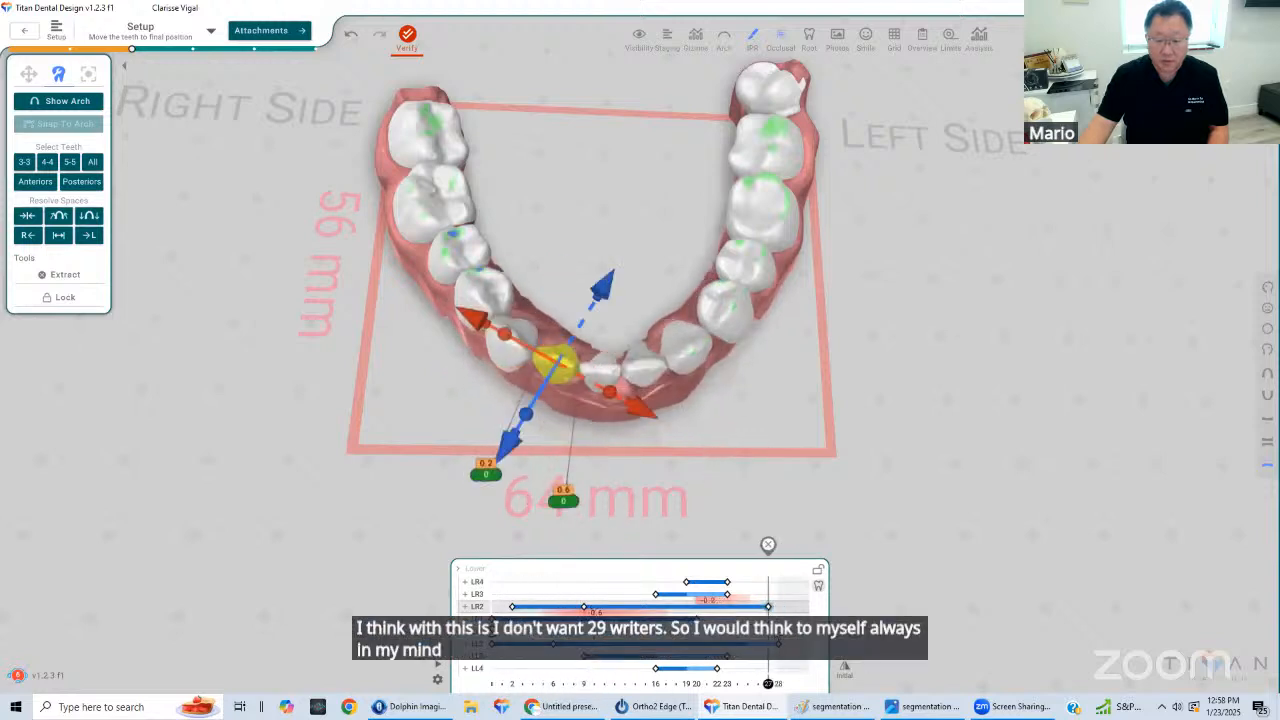
pyautogui.click(776, 646)
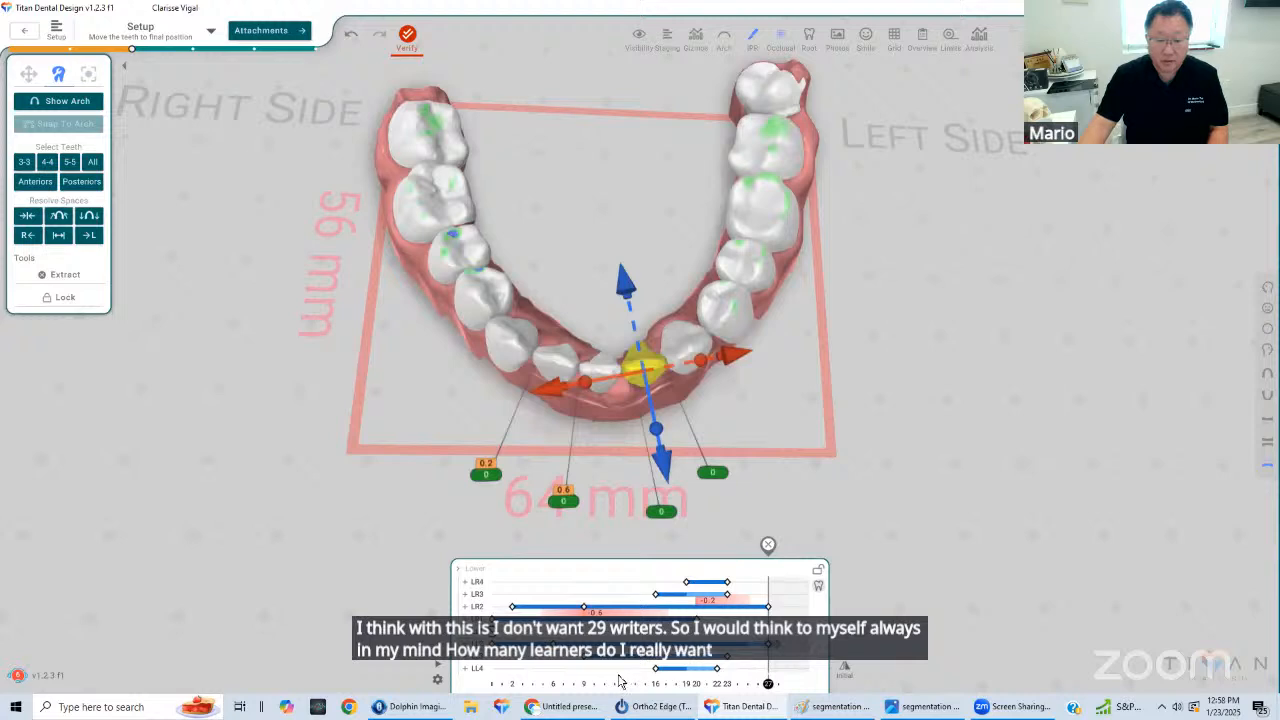
pyautogui.moveTo(768, 644); pyautogui.dragTo(736, 649)
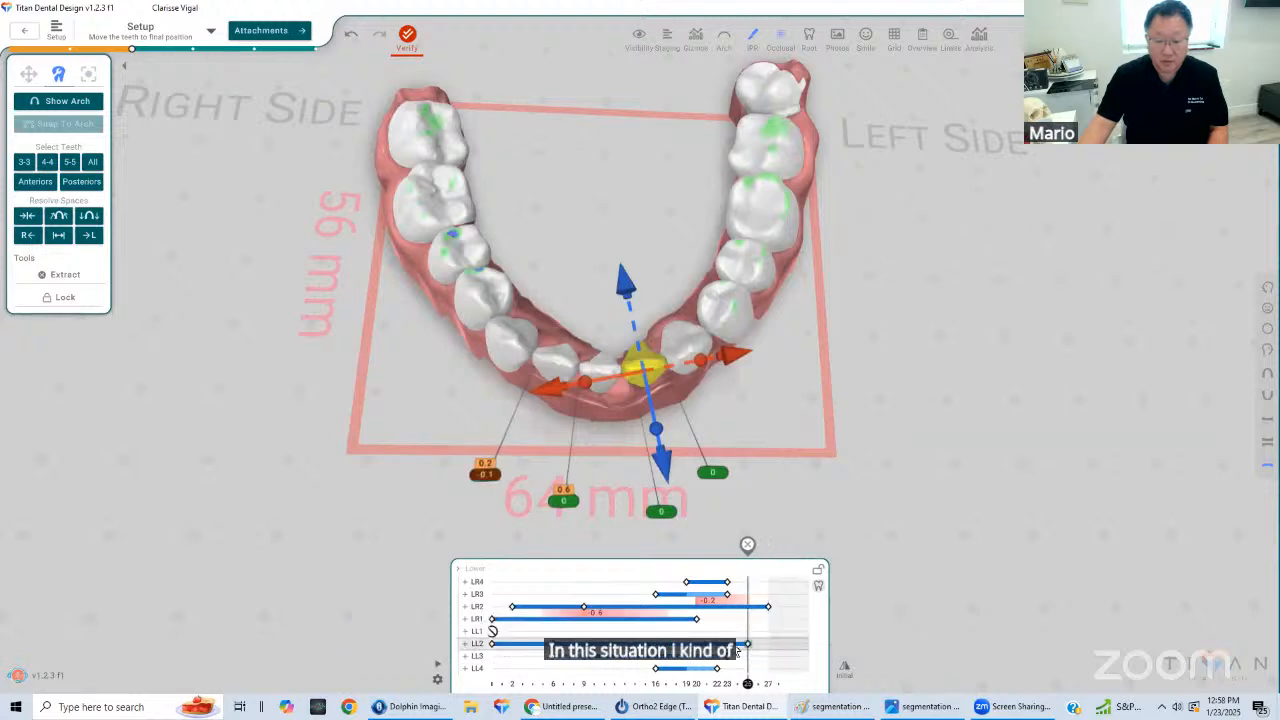
# Set LR2's movement to run from stage 0 to stage 26 and check the lower contacts across the stages
pyautogui.click(512, 608)
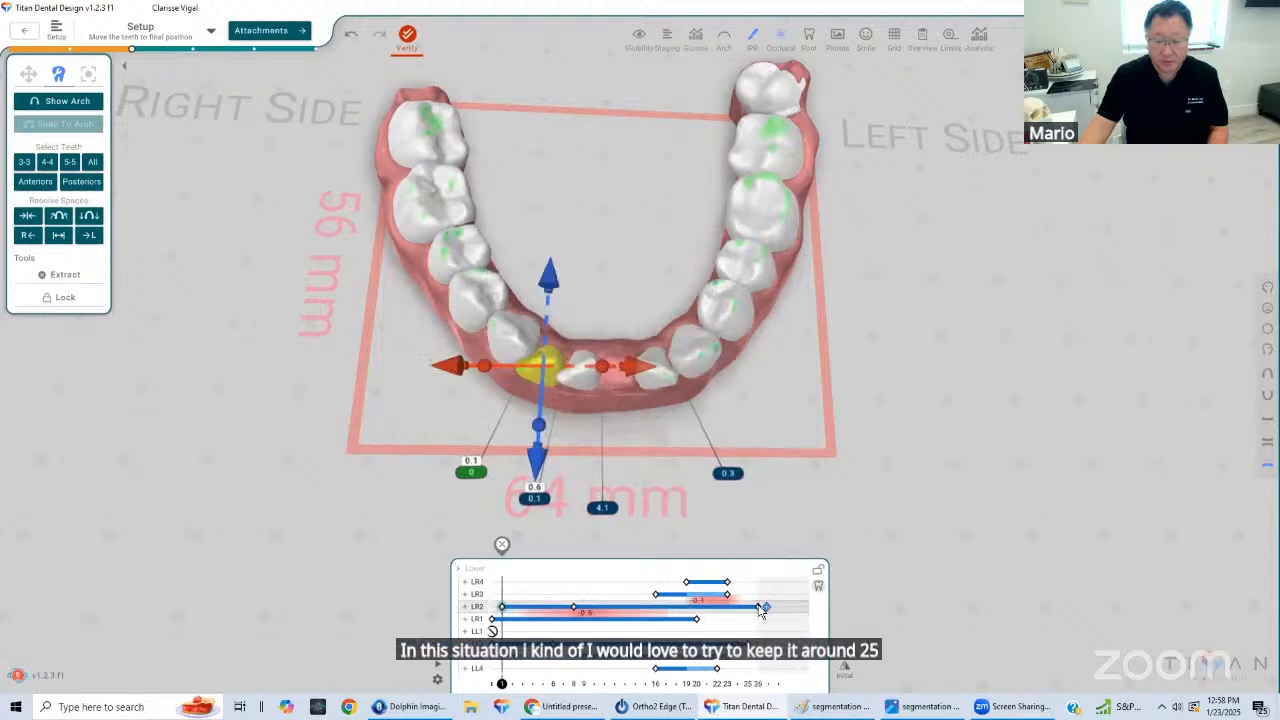
pyautogui.moveTo(760, 612); pyautogui.dragTo(753, 615)
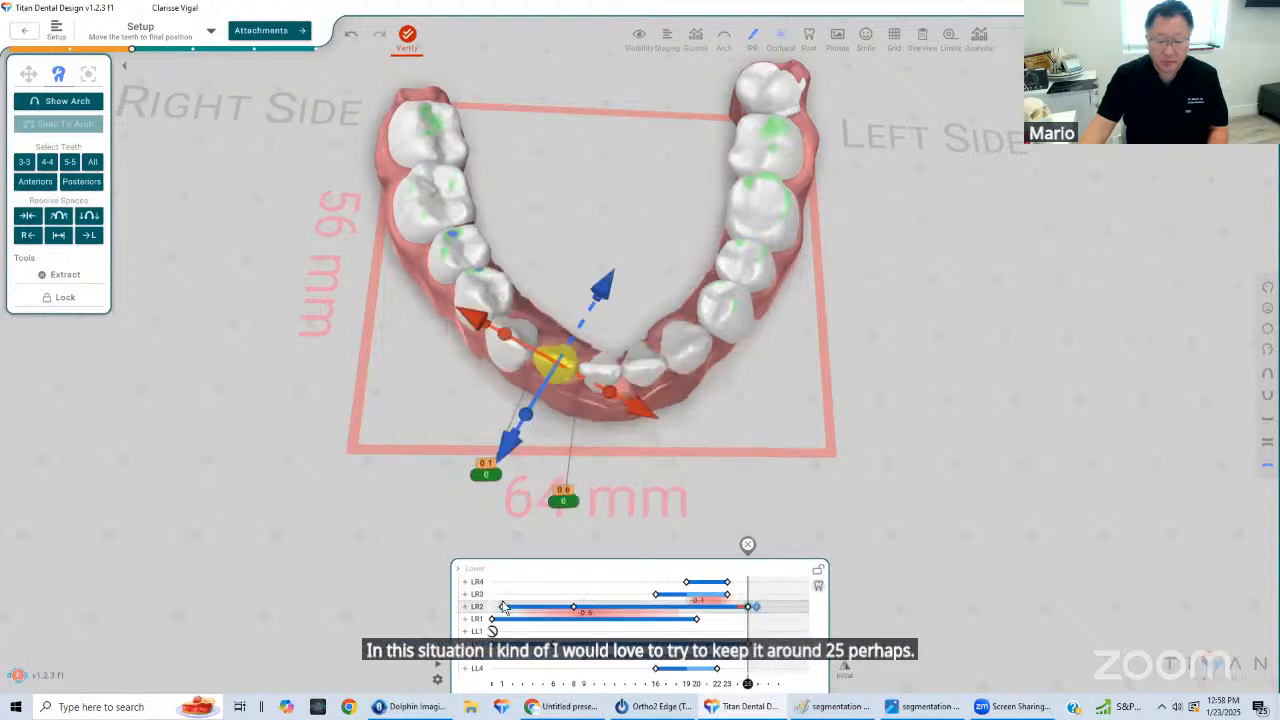
pyautogui.click(491, 684)
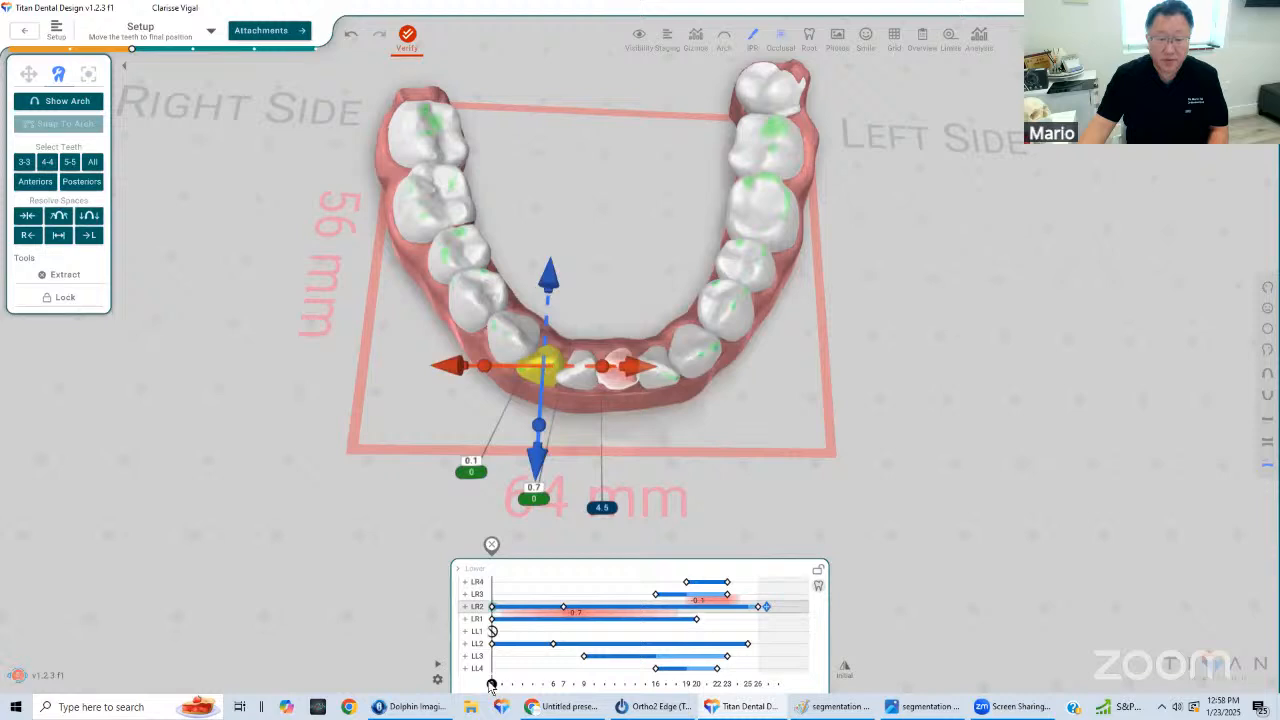
pyautogui.moveTo(491, 684); pyautogui.dragTo(712, 684)
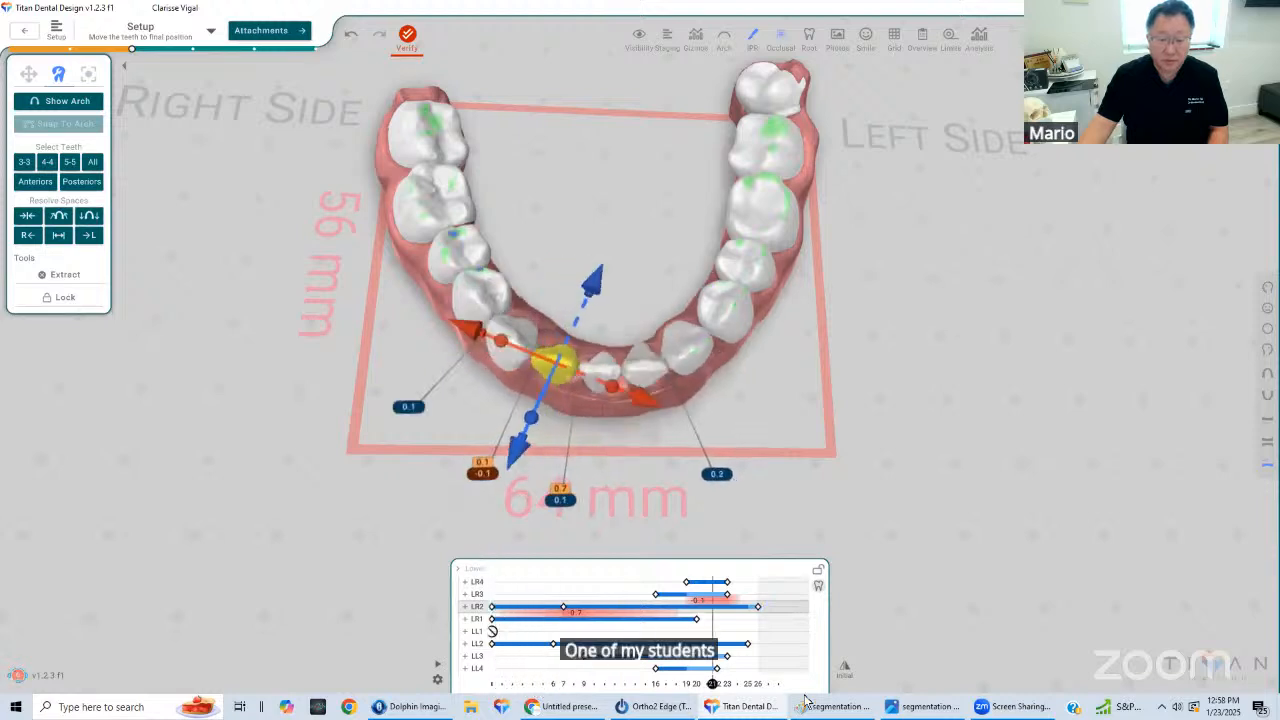
pyautogui.moveTo(804, 697); pyautogui.dragTo(467, 649)
pyautogui.click(718, 412)
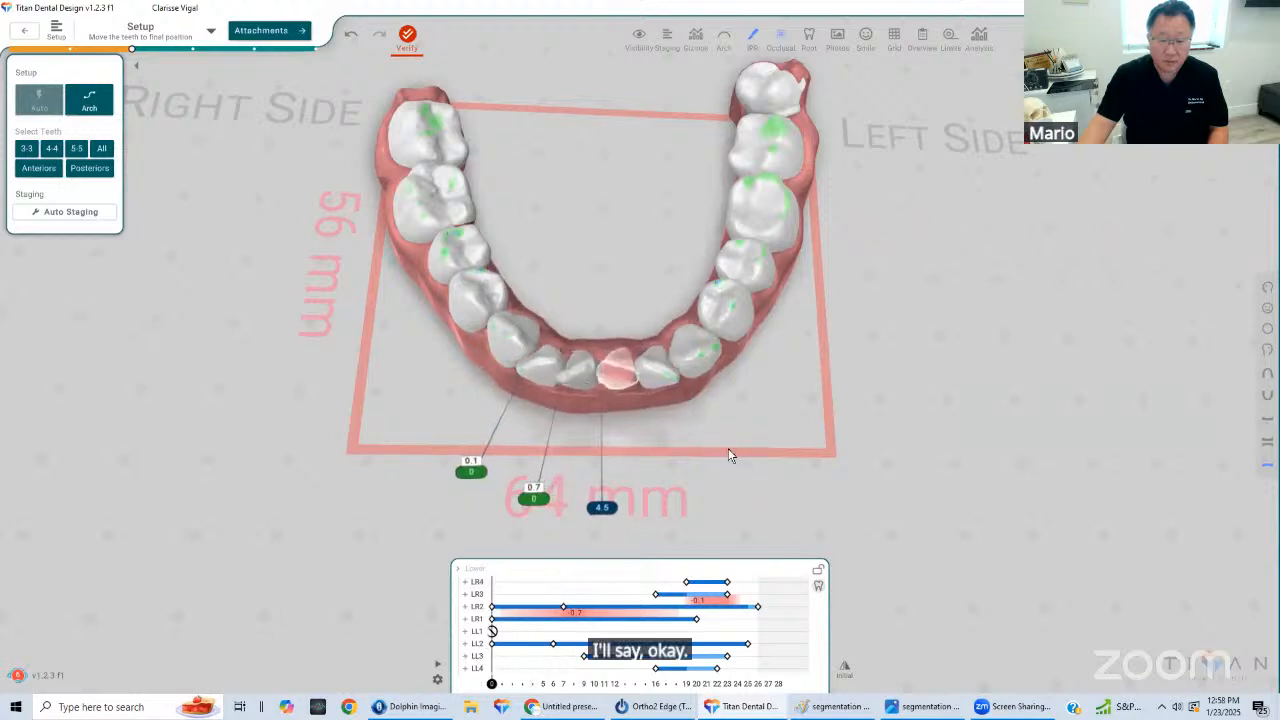
# Locate the stages where LR1 and LR2 collide and split LR1's movement with a new key at stage 8
pyautogui.click(582, 372)
pyautogui.click(536, 304)
pyautogui.moveTo(536, 304); pyautogui.dragTo(646, 473)
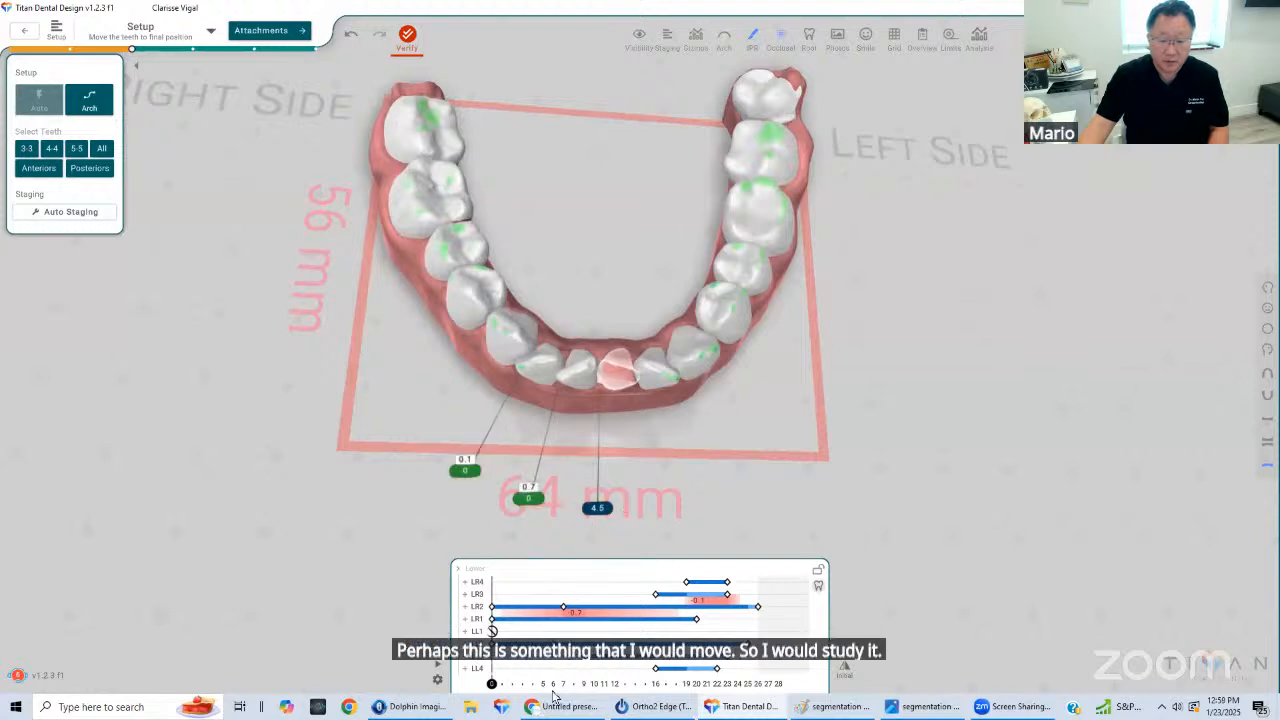
pyautogui.moveTo(491, 688); pyautogui.dragTo(598, 710)
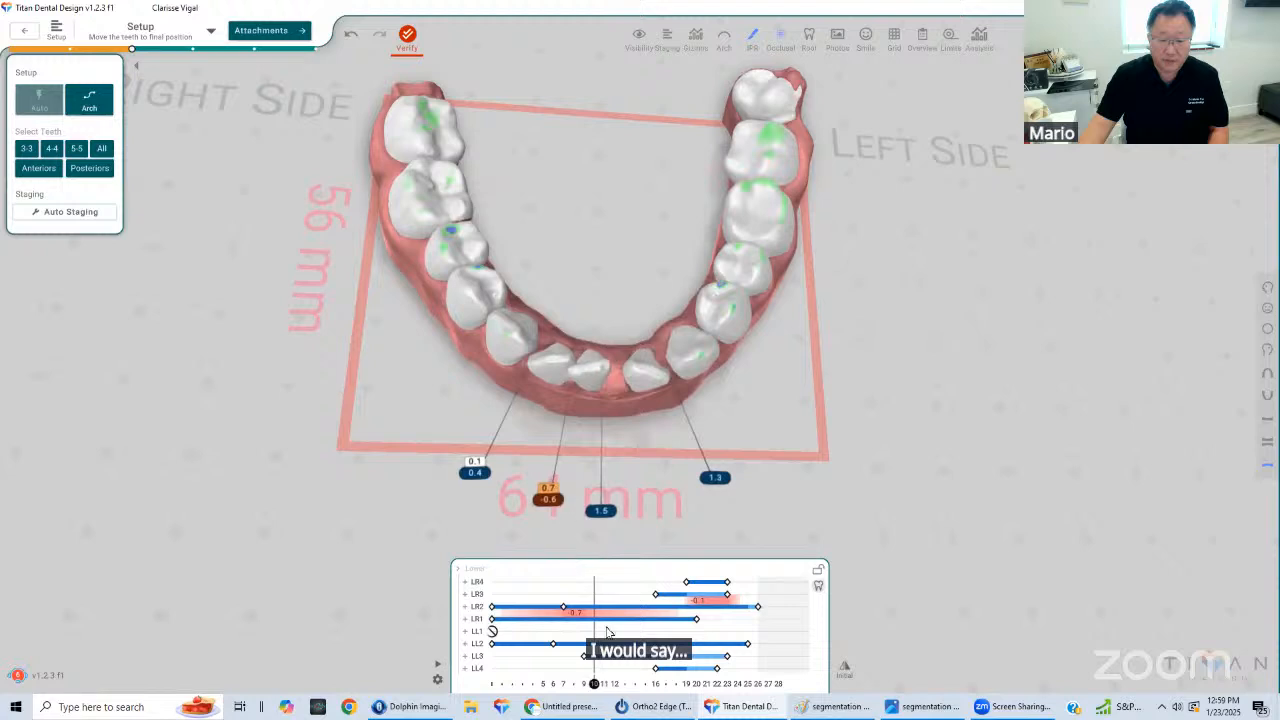
pyautogui.moveTo(594, 684); pyautogui.dragTo(584, 684)
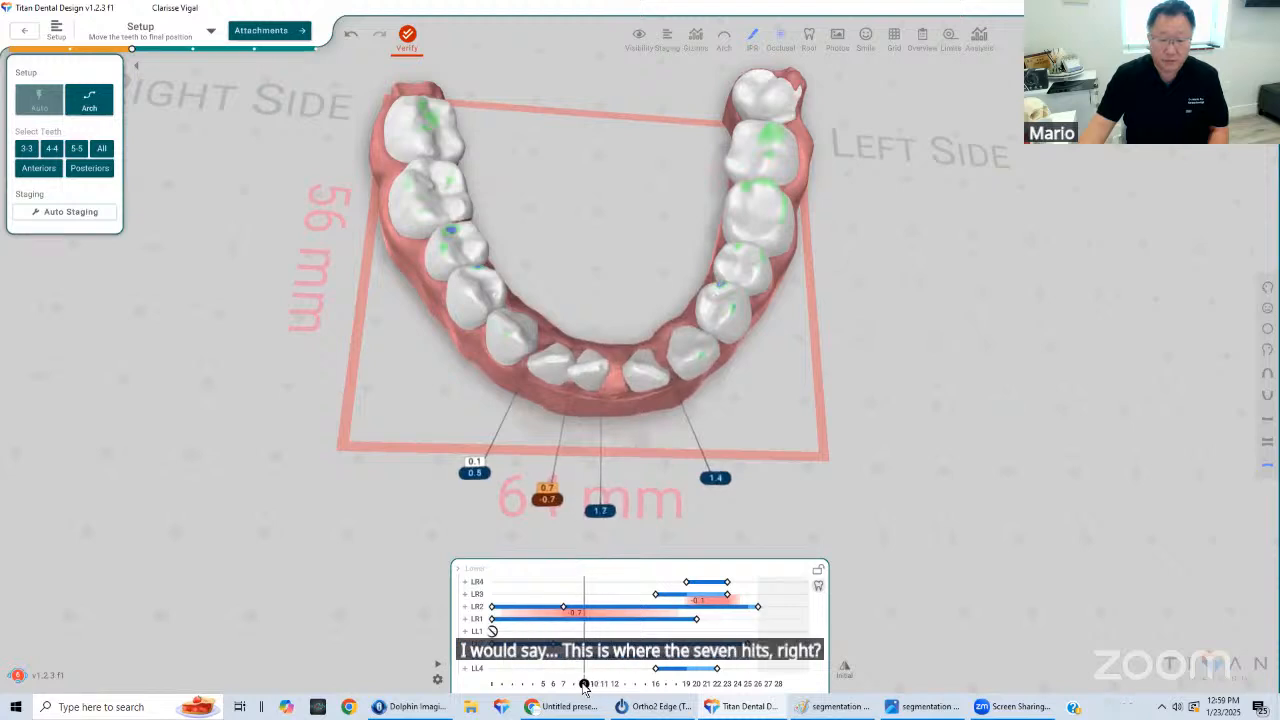
pyautogui.click(594, 370)
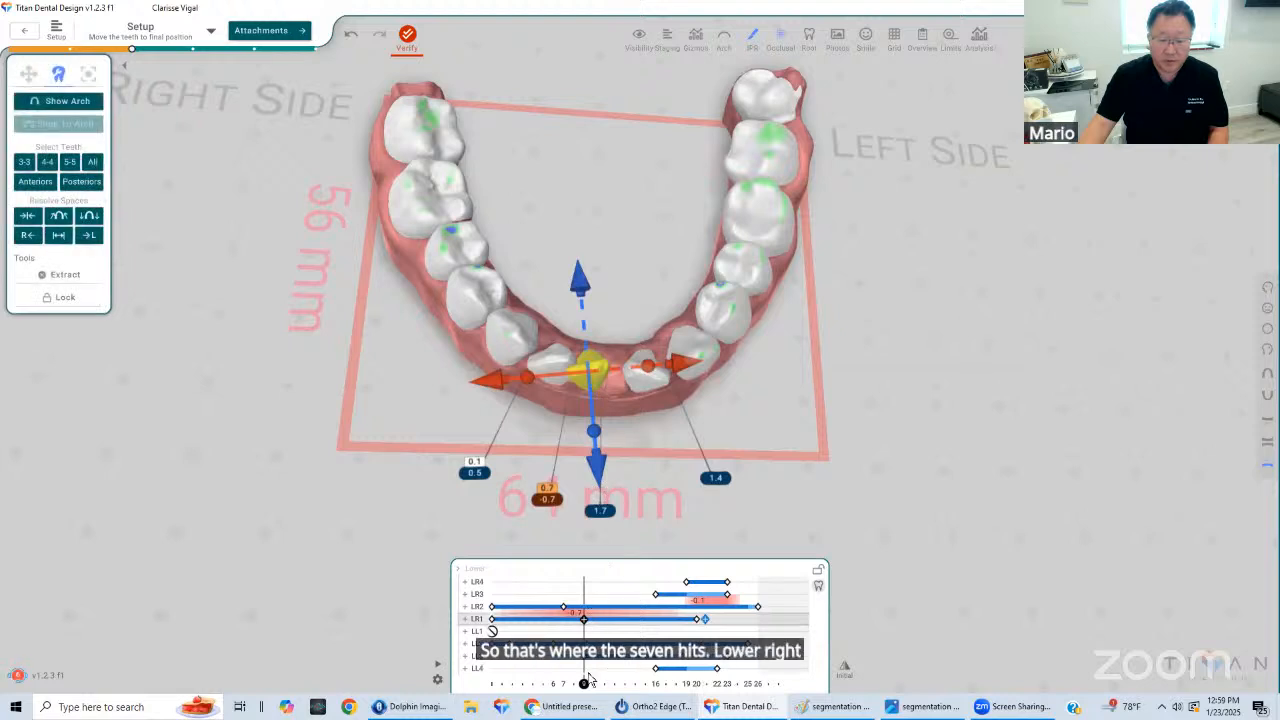
pyautogui.moveTo(584, 684)
pyautogui.mouseDown()
pyautogui.moveTo(463, 683)
pyautogui.moveTo(575, 704)
pyautogui.mouseUp()
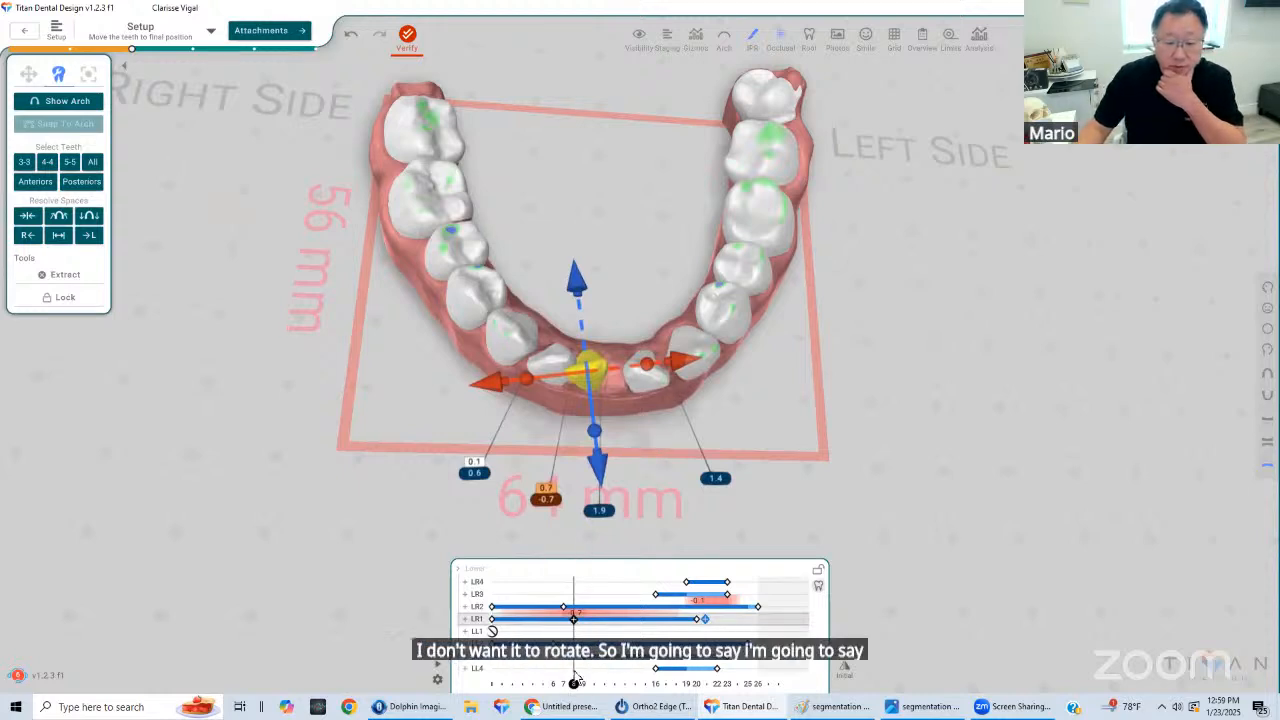
pyautogui.click(573, 621)
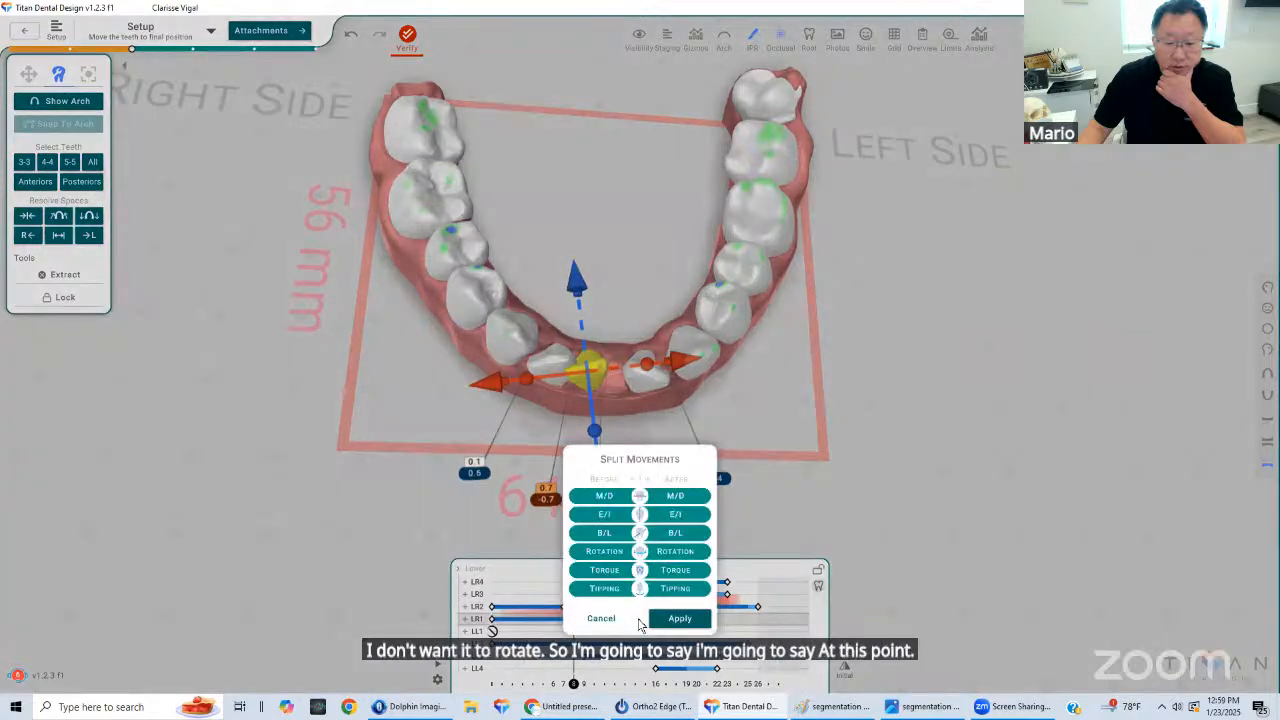
pyautogui.click(672, 619)
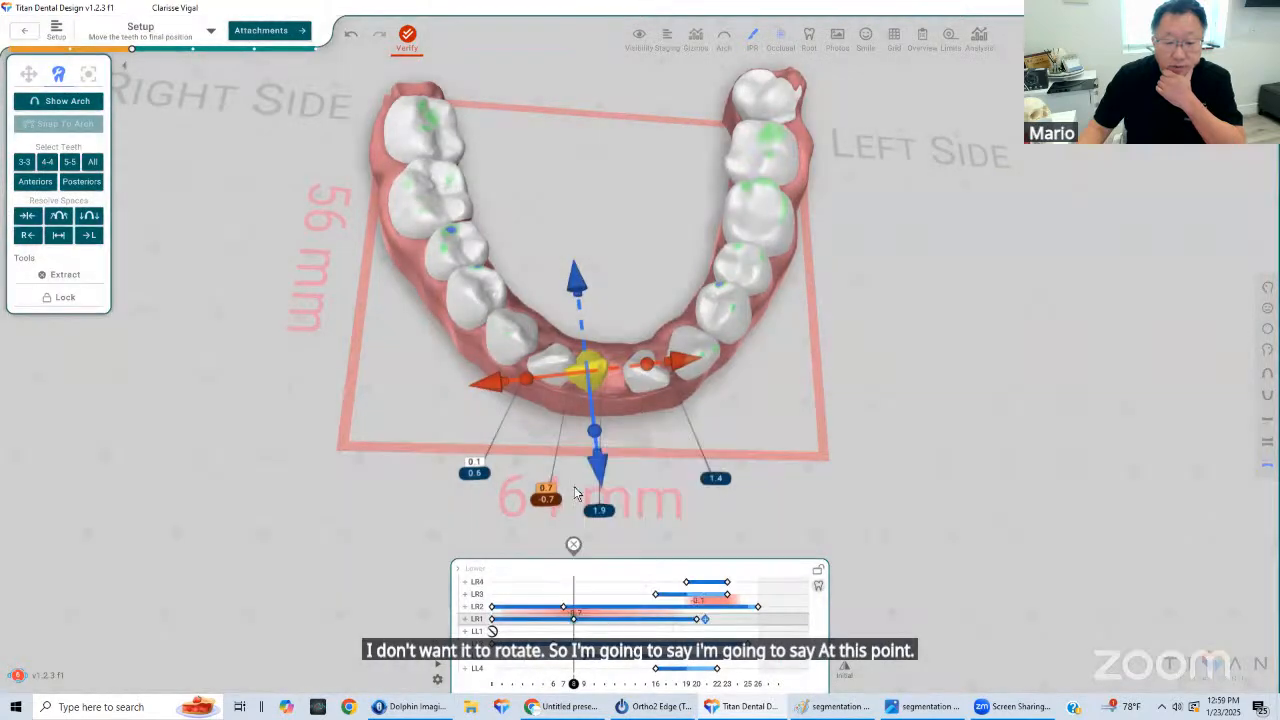
# Move LR1's intermediate key to stage 4, rotate LR1 there away from LR2, and check the contacts up to stage 16
pyautogui.moveTo(594, 430); pyautogui.dragTo(620, 416)
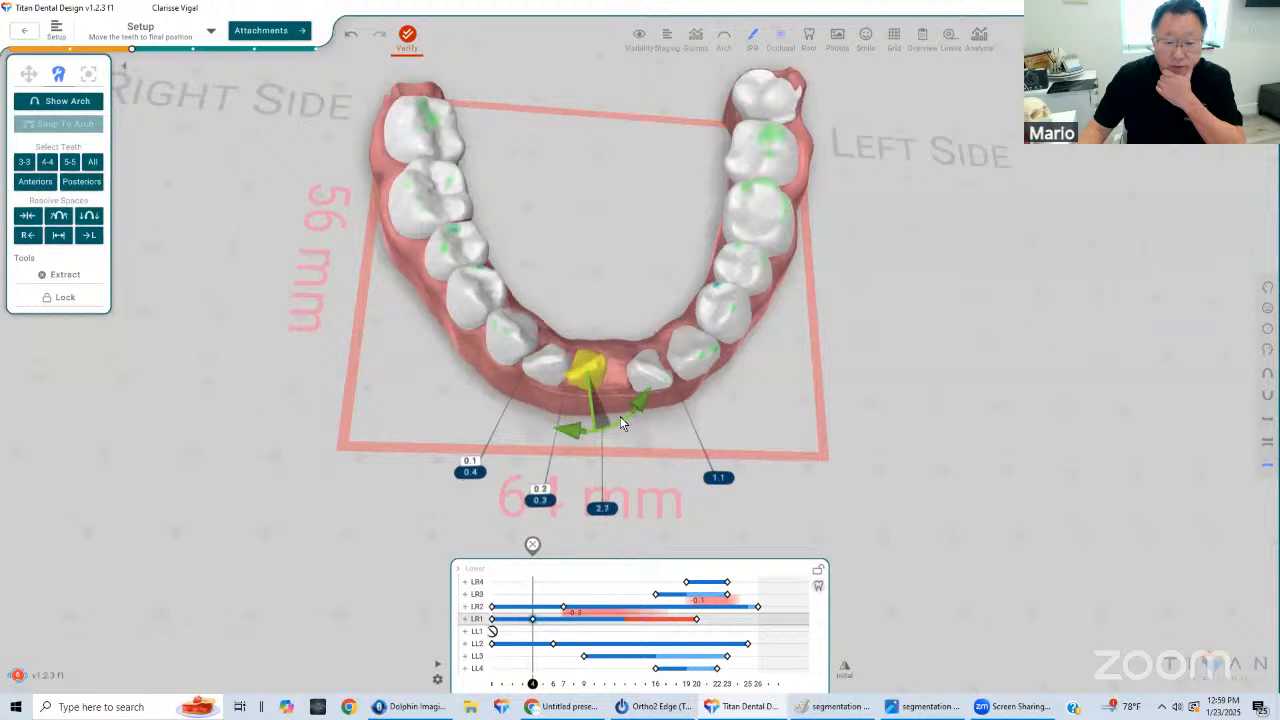
pyautogui.click(535, 685)
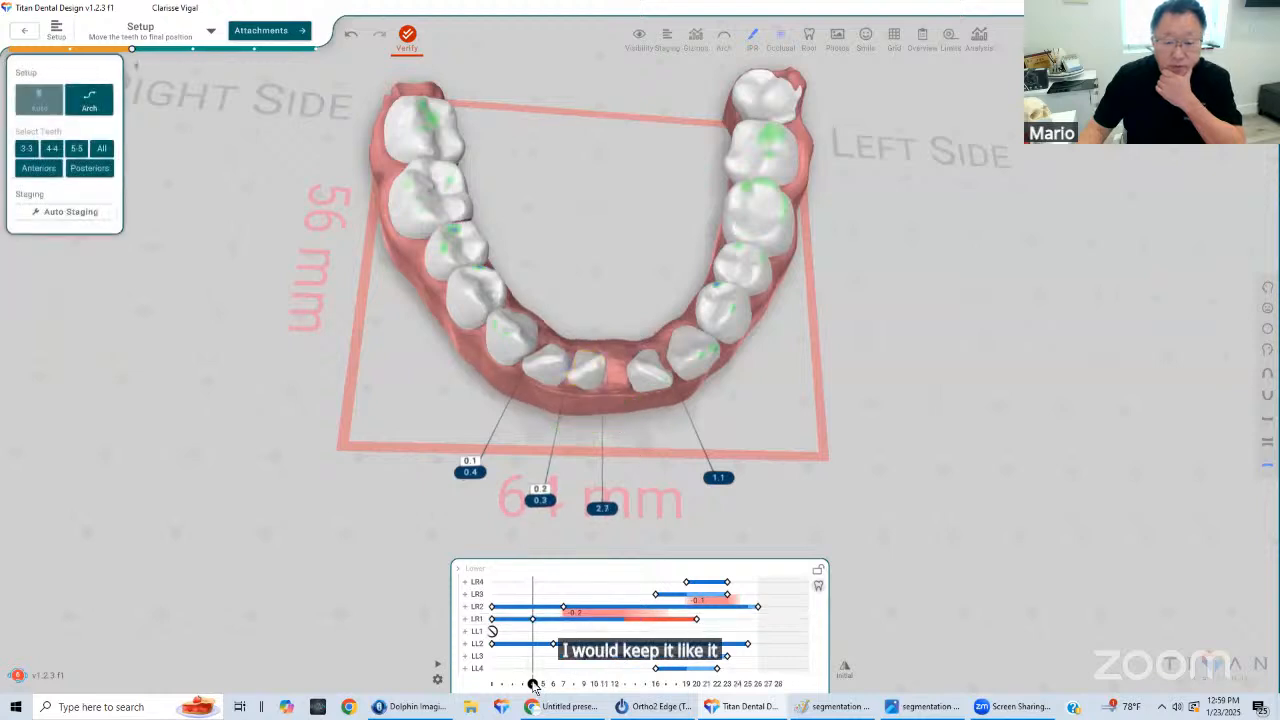
pyautogui.moveTo(535, 685); pyautogui.dragTo(661, 706)
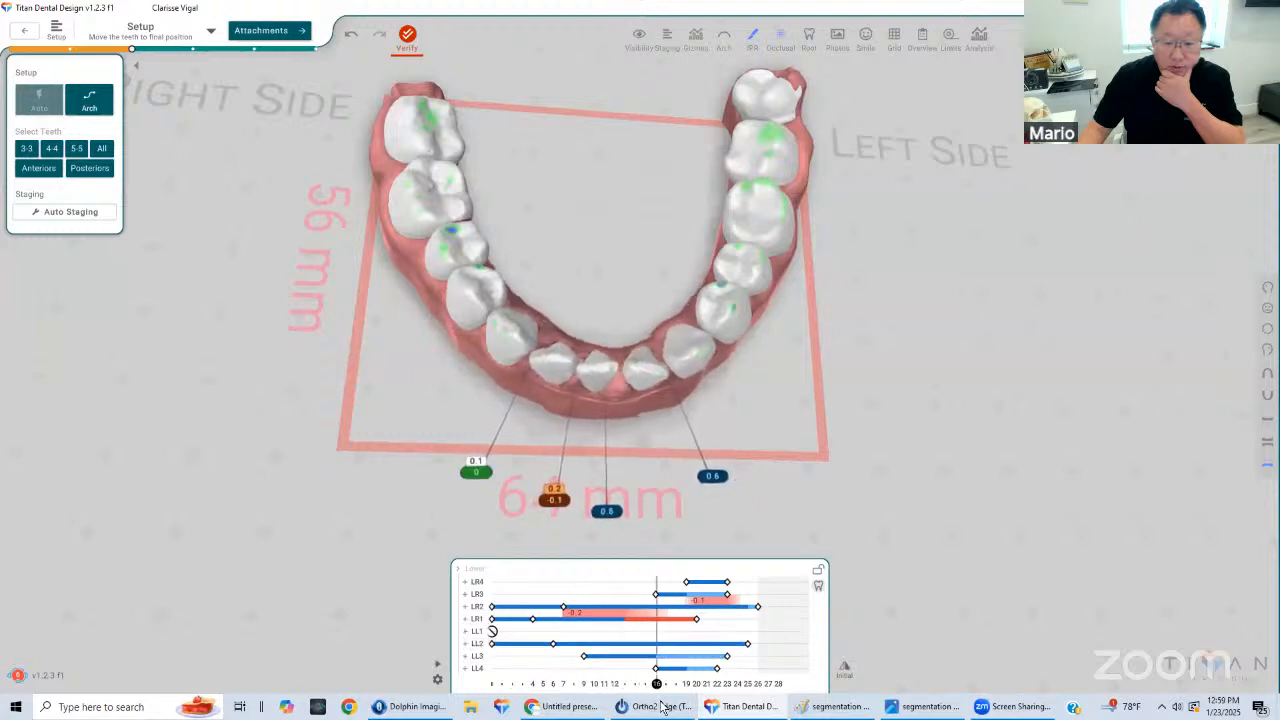
# Split LR1's movement with a second key at stage 16 and rotate LR1 there to clear LR2
pyautogui.click(604, 377)
pyautogui.click(656, 620)
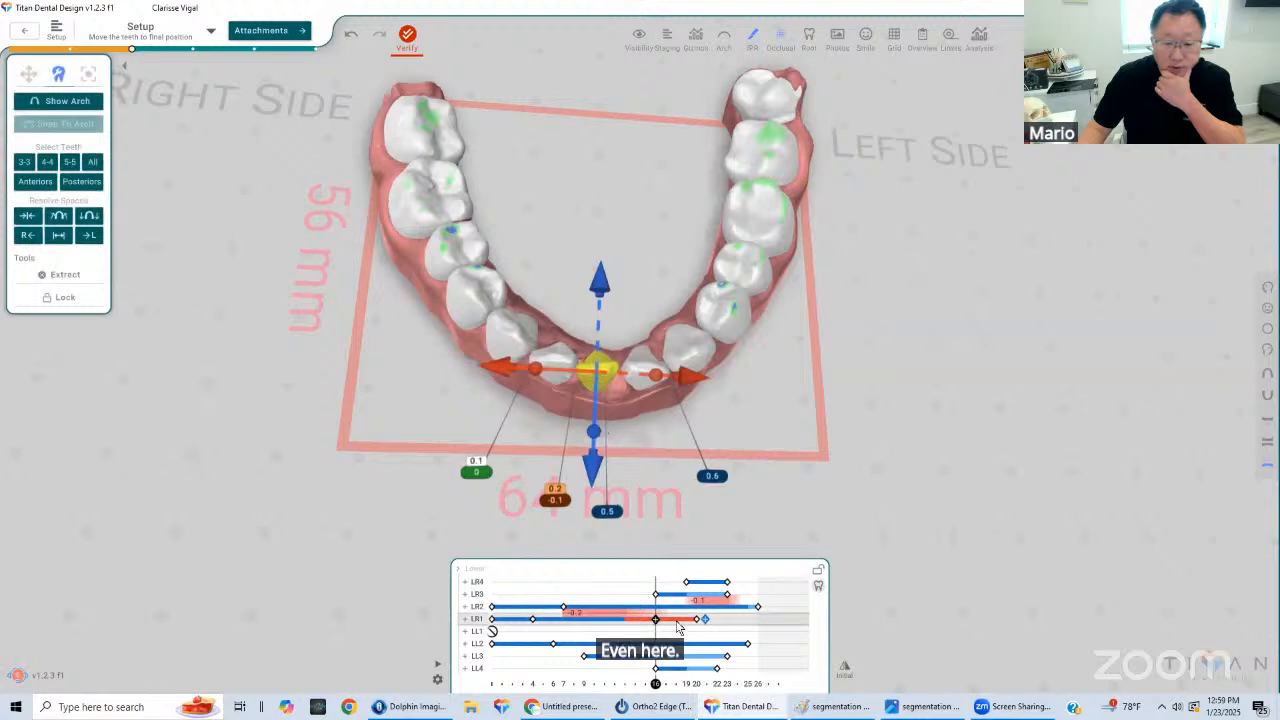
pyautogui.click(684, 615)
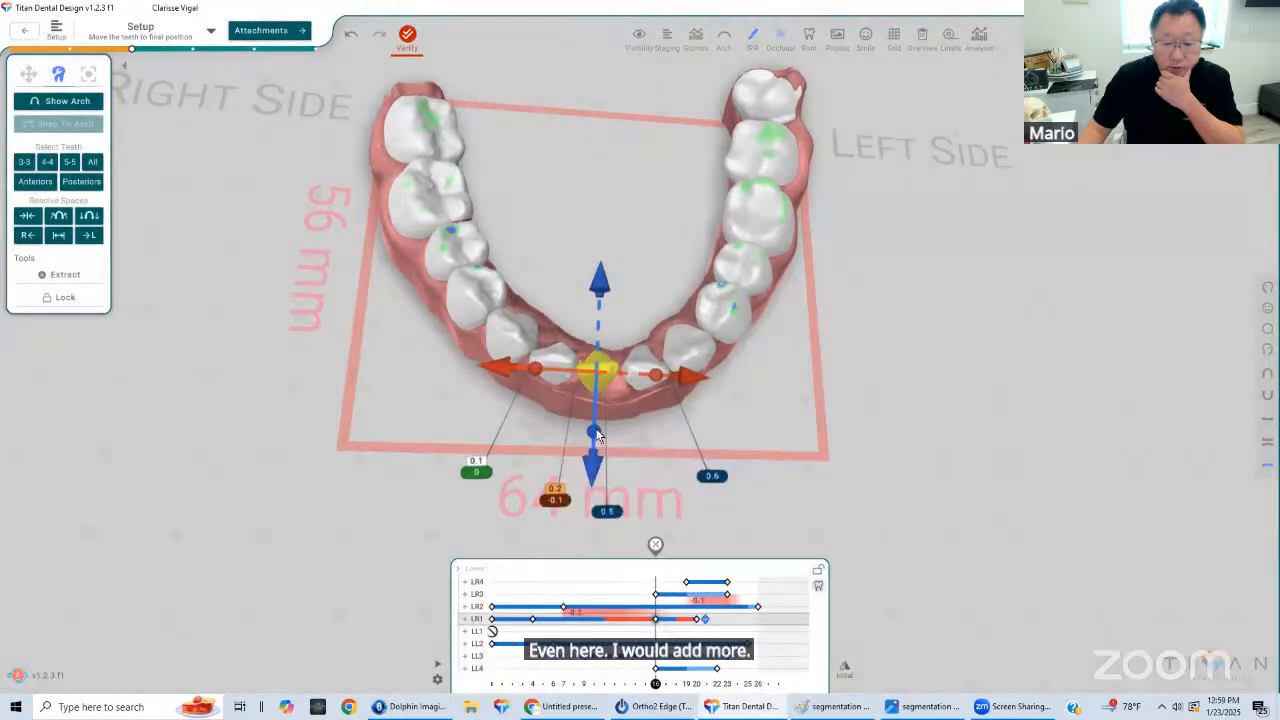
pyautogui.moveTo(595, 432); pyautogui.dragTo(622, 419)
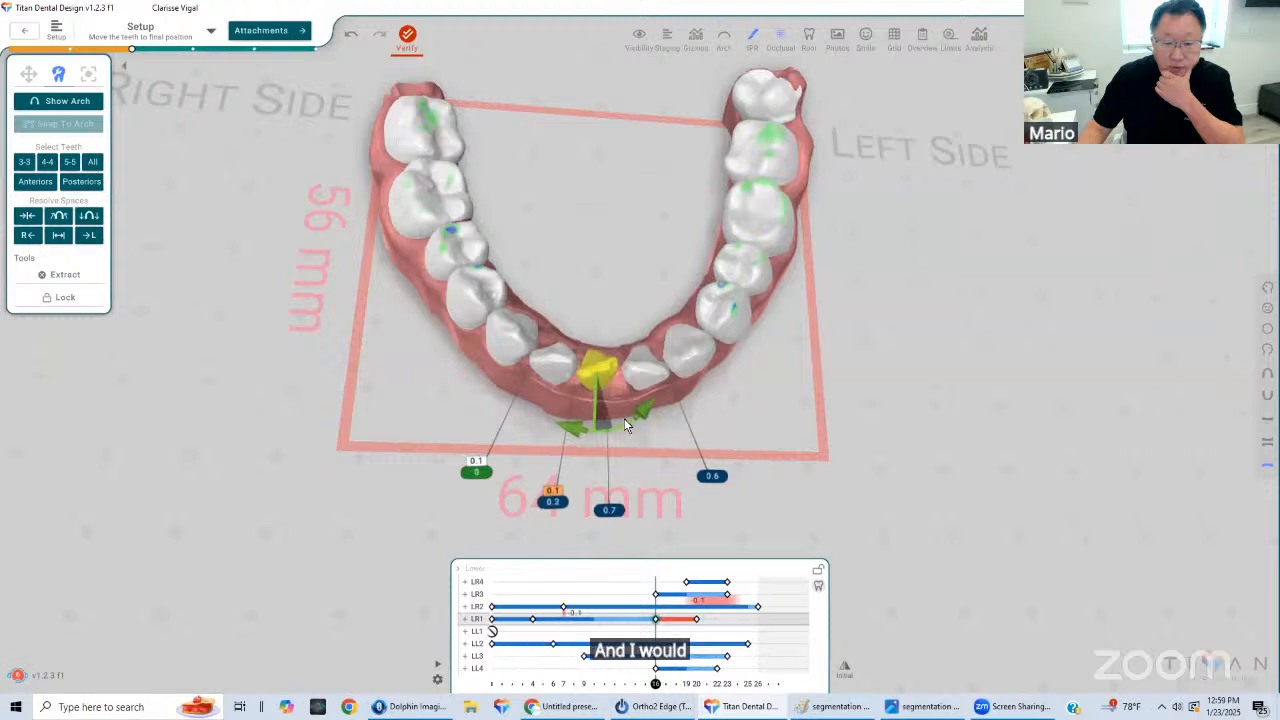
pyautogui.click(797, 455)
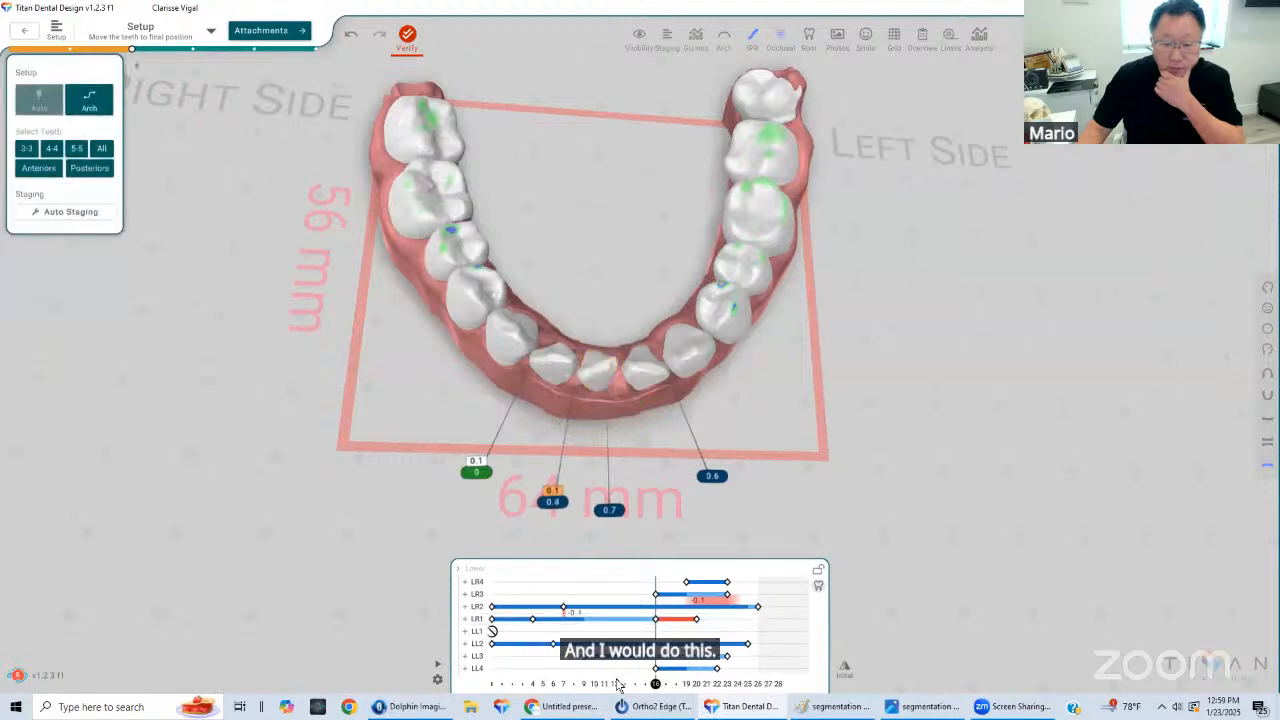
# Move LR1's second intermediate key to stage 9 and extend its movement to stage 28, checking the final alignment
pyautogui.moveTo(617, 684); pyautogui.dragTo(659, 680)
pyautogui.click(626, 622)
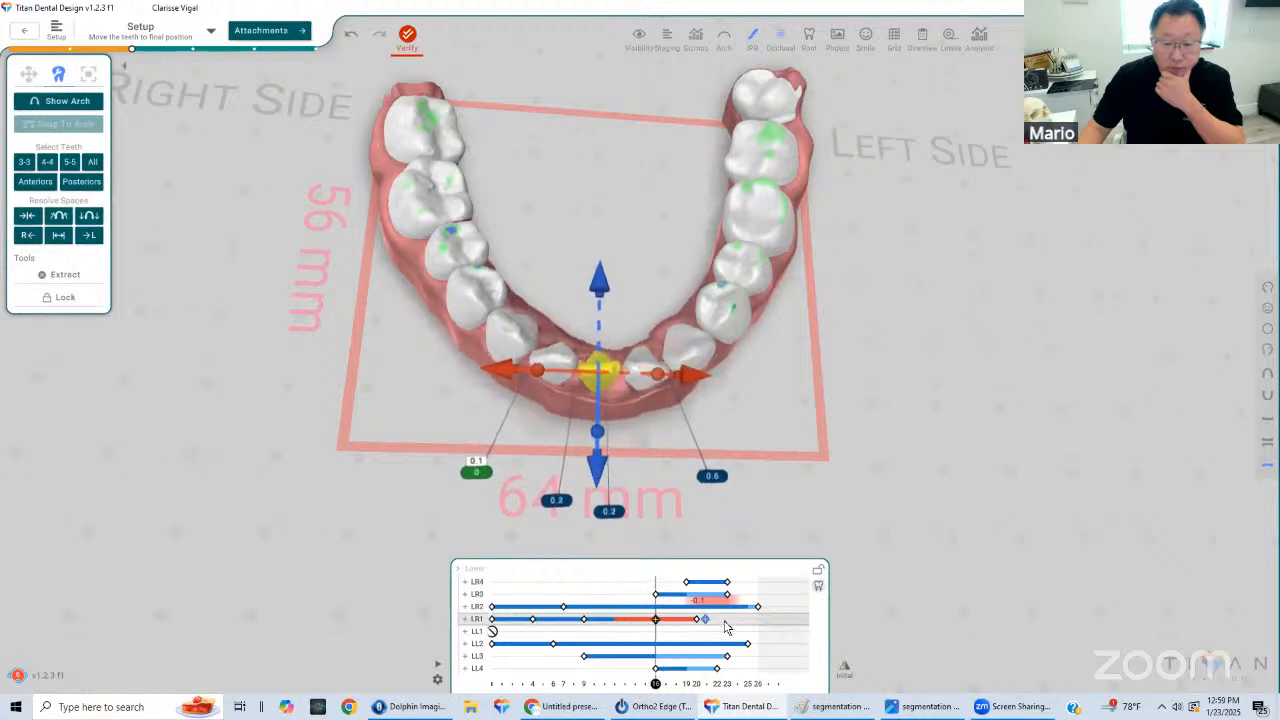
pyautogui.moveTo(727, 627); pyautogui.dragTo(779, 637)
pyautogui.moveTo(780, 688); pyautogui.dragTo(870, 656)
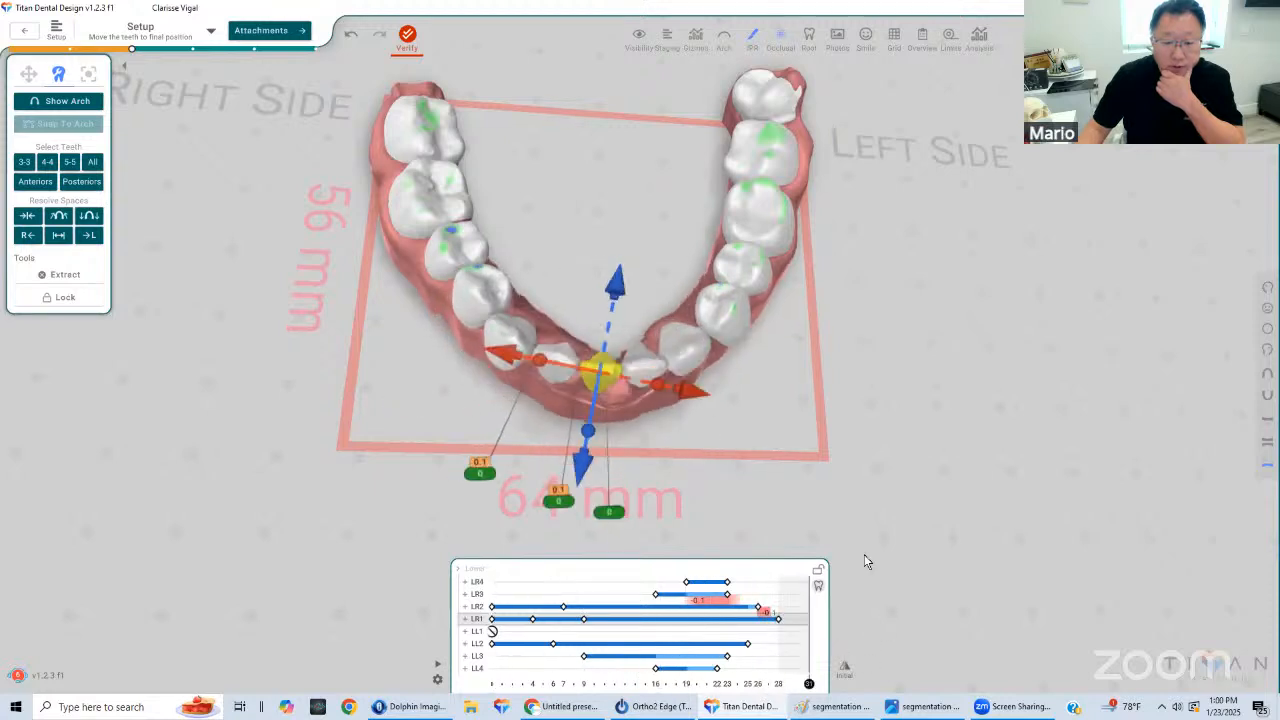
pyautogui.click(720, 464)
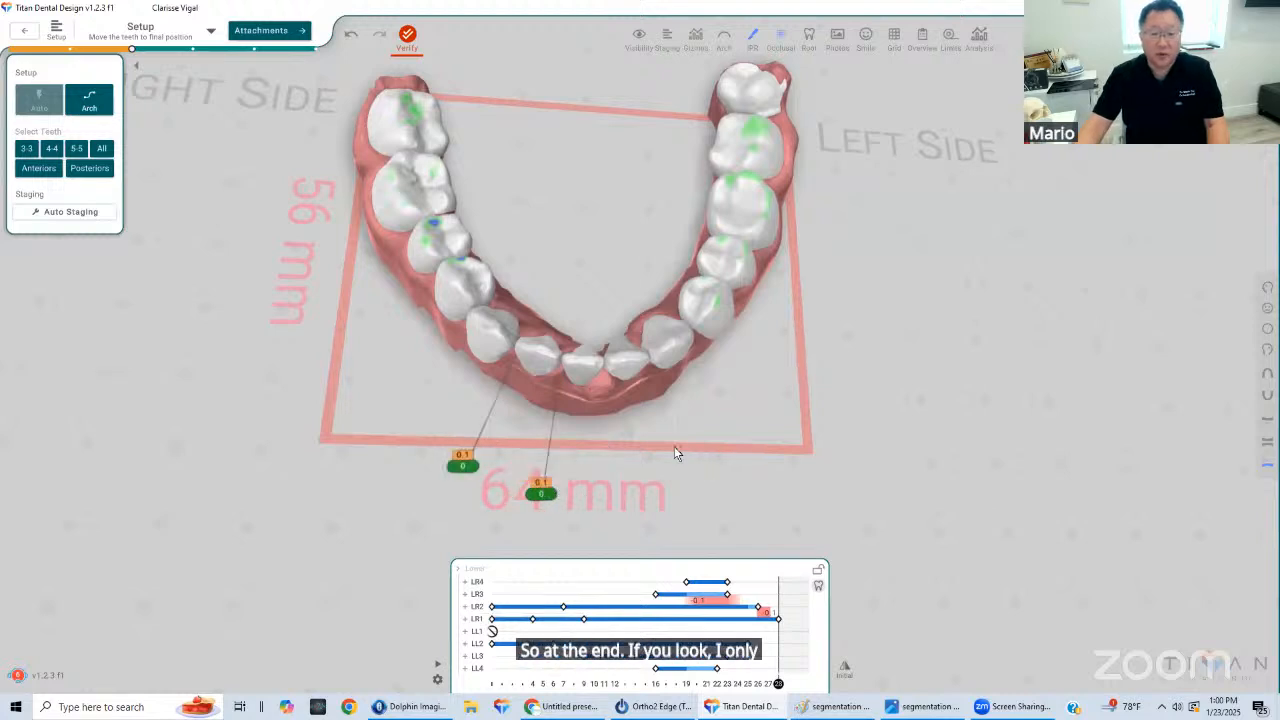
# Examine the lower arch at the last stage, and show both arches together from the front
pyautogui.moveTo(674, 446); pyautogui.dragTo(616, 404)
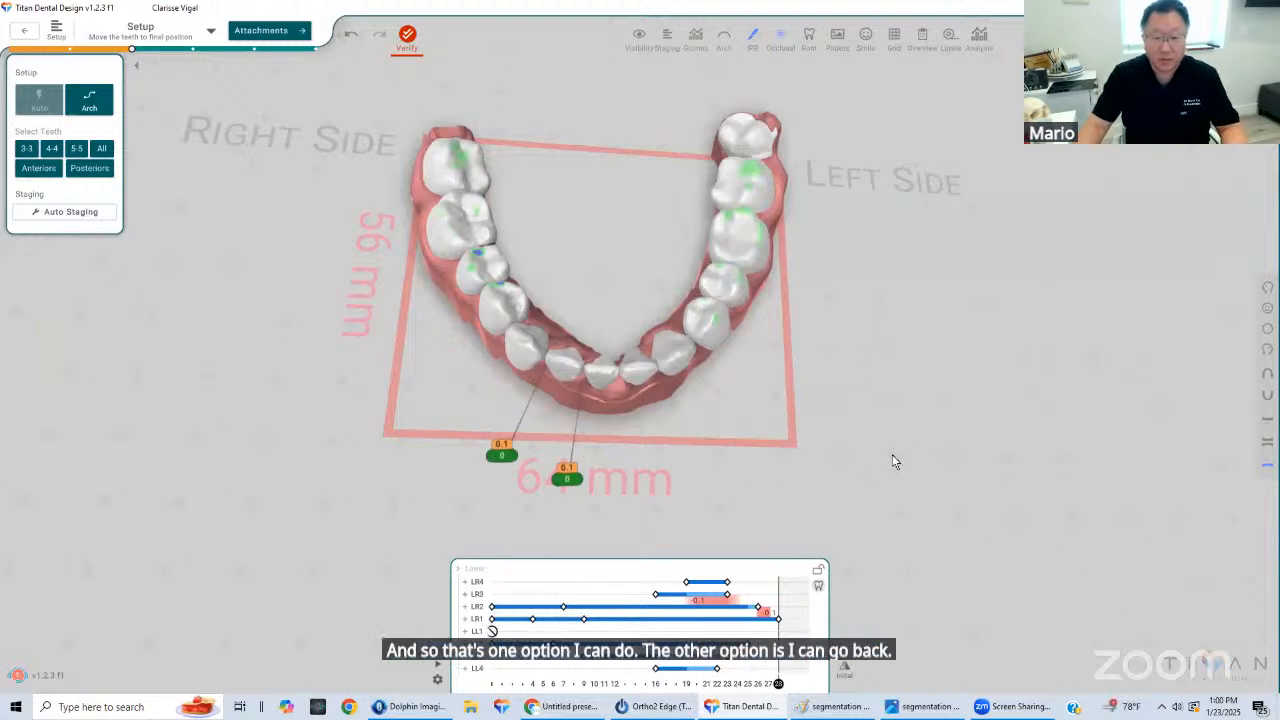
pyautogui.moveTo(600, 394); pyautogui.dragTo(718, 446)
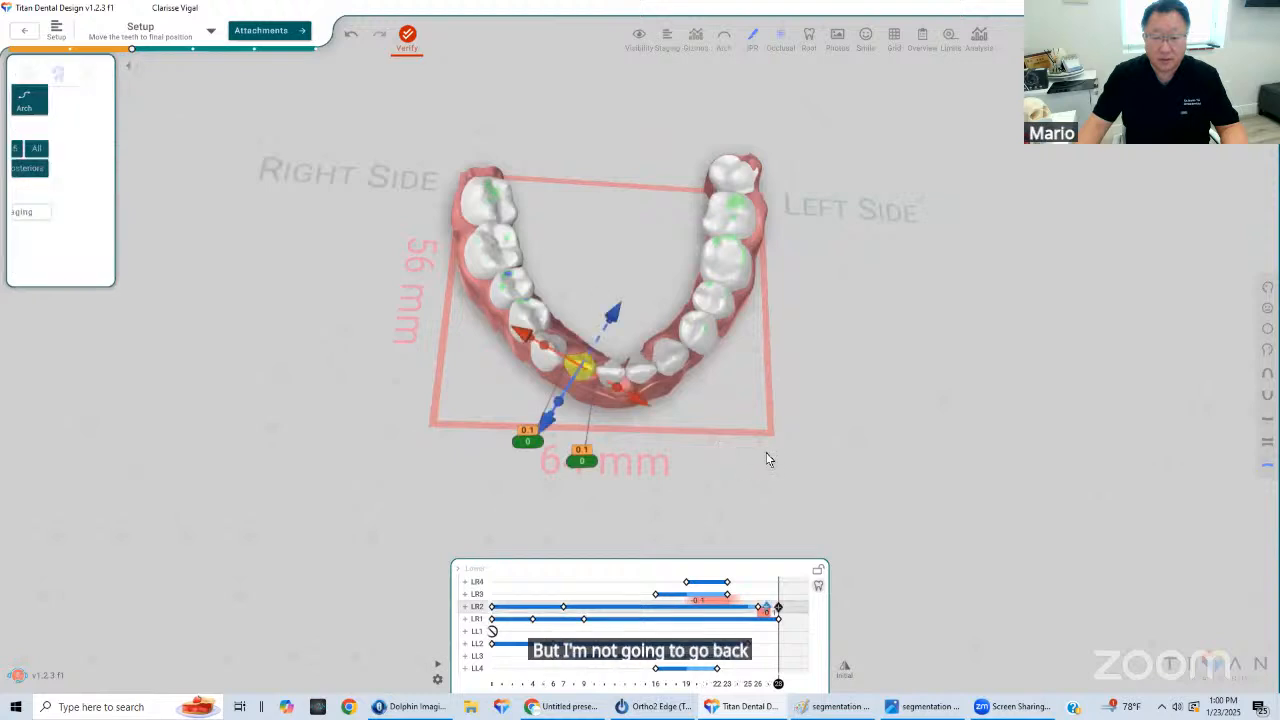
pyautogui.click(765, 453)
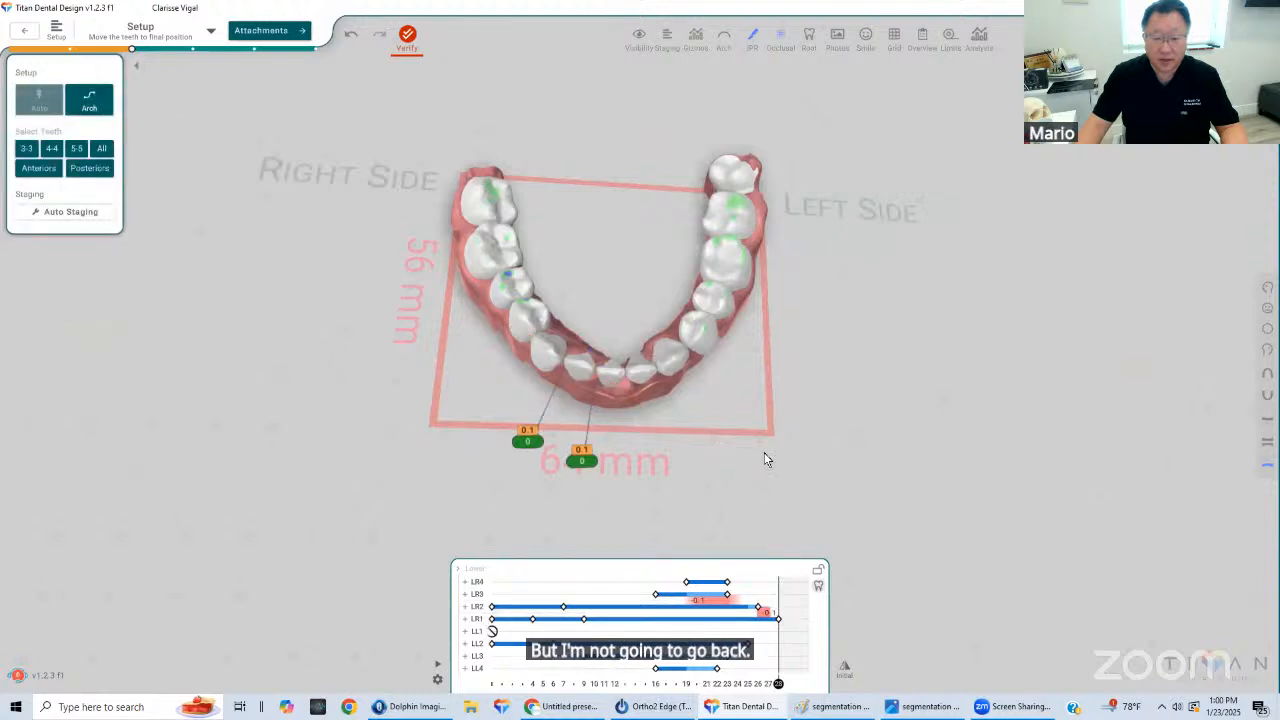
pyautogui.click(1267, 442)
pyautogui.moveTo(664, 414); pyautogui.dragTo(600, 445)
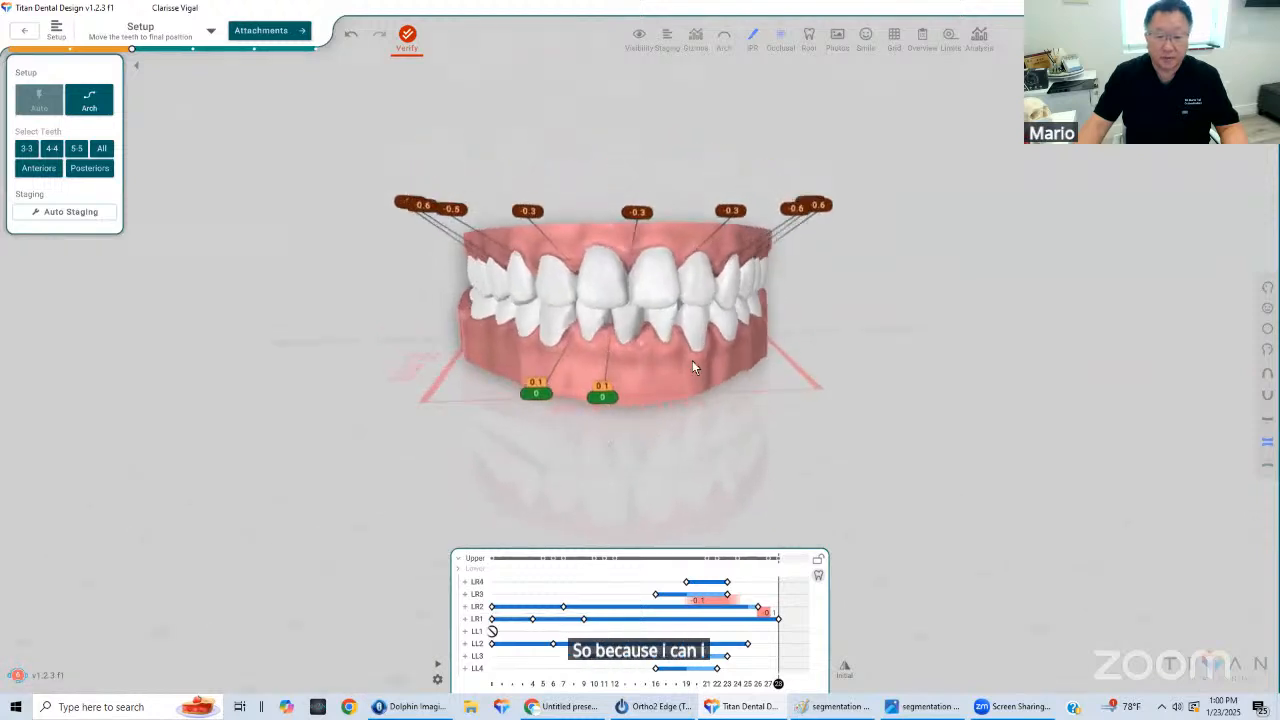
# Examine both arches from the front and from below at stages 27 and 28
pyautogui.moveTo(776, 352); pyautogui.dragTo(790, 350)
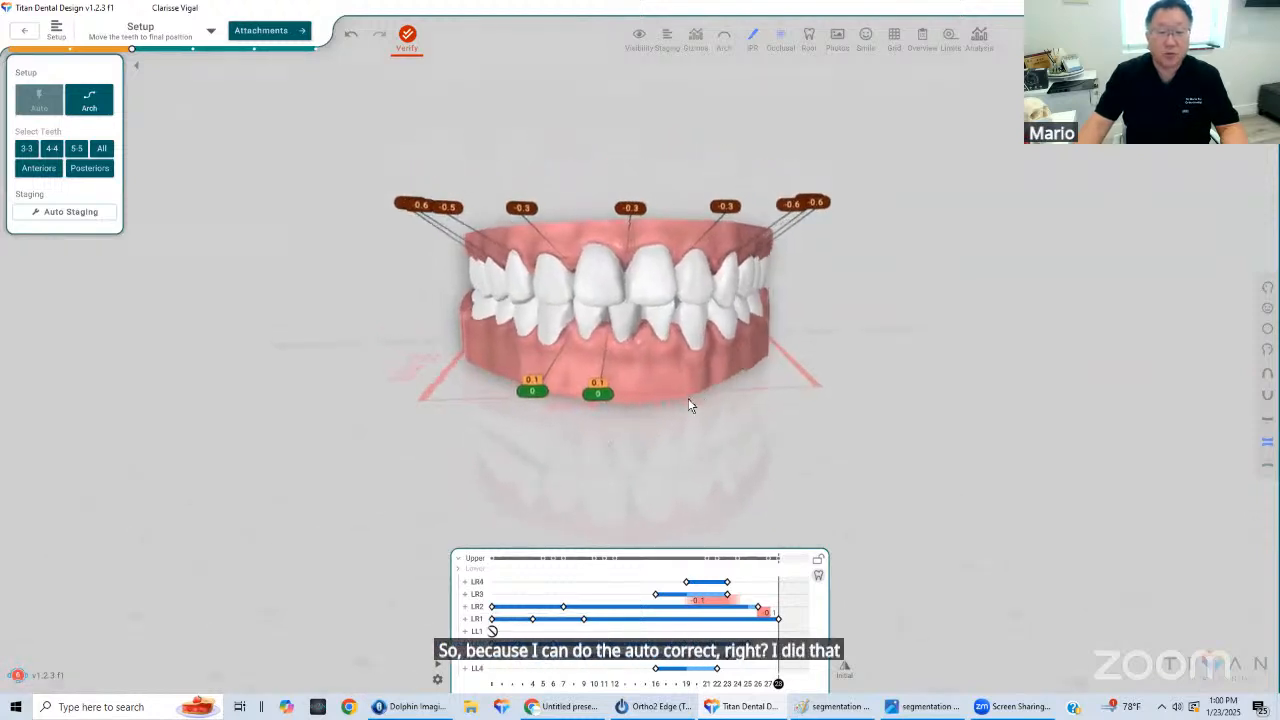
pyautogui.moveTo(650, 420); pyautogui.dragTo(674, 414)
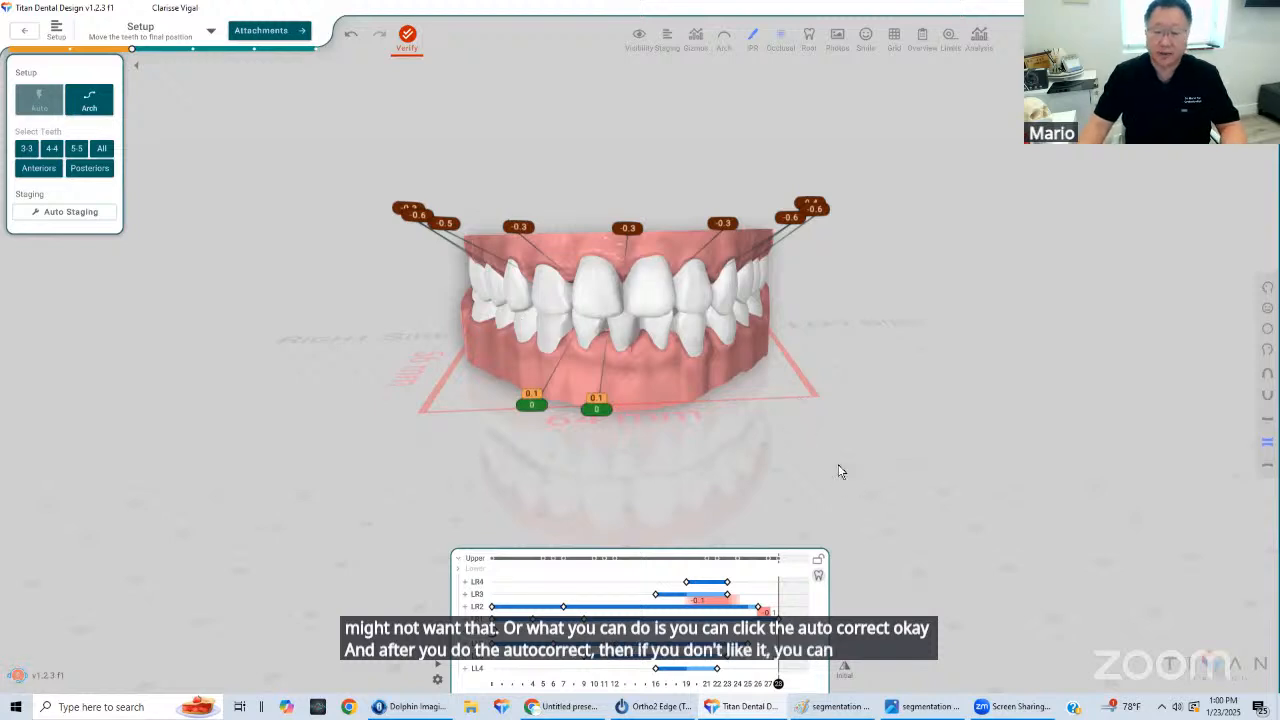
pyautogui.moveTo(778, 684)
pyautogui.mouseDown()
pyautogui.moveTo(493, 684)
pyautogui.moveTo(650, 660)
pyautogui.moveTo(791, 668)
pyautogui.moveTo(778, 671)
pyautogui.moveTo(850, 640)
pyautogui.moveTo(768, 548)
pyautogui.mouseUp()
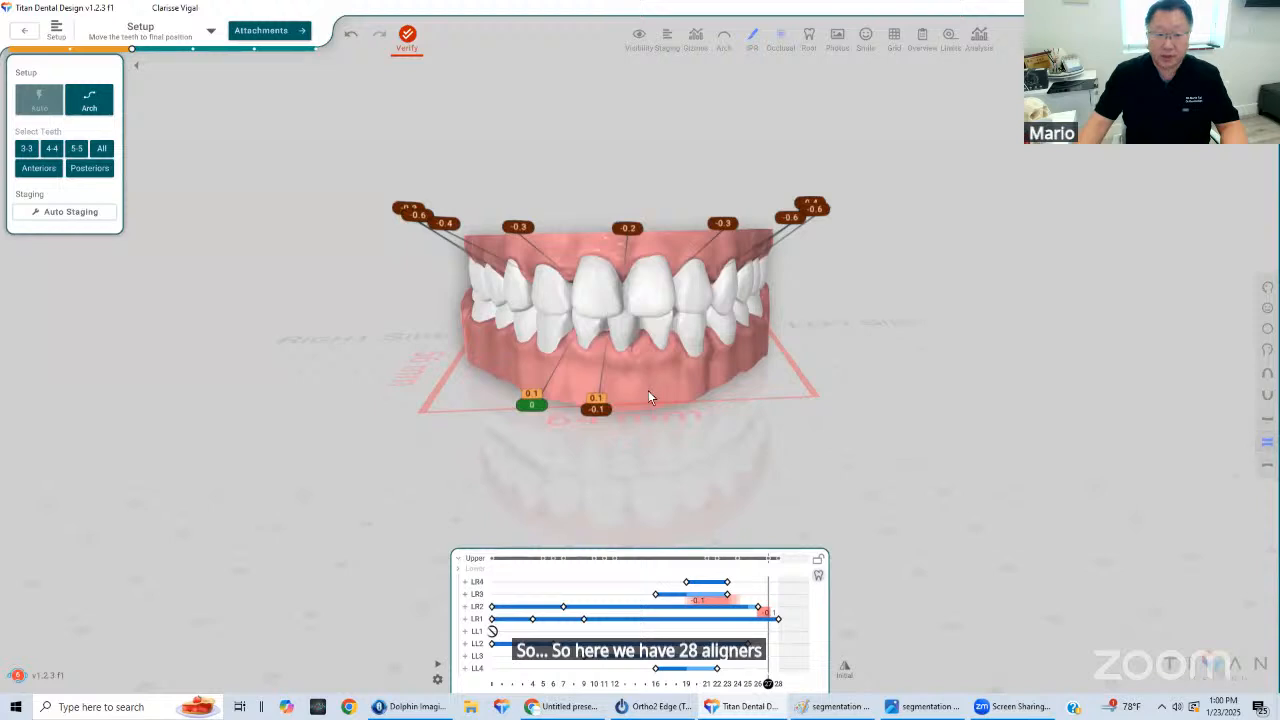
pyautogui.moveTo(651, 397); pyautogui.dragTo(634, 347)
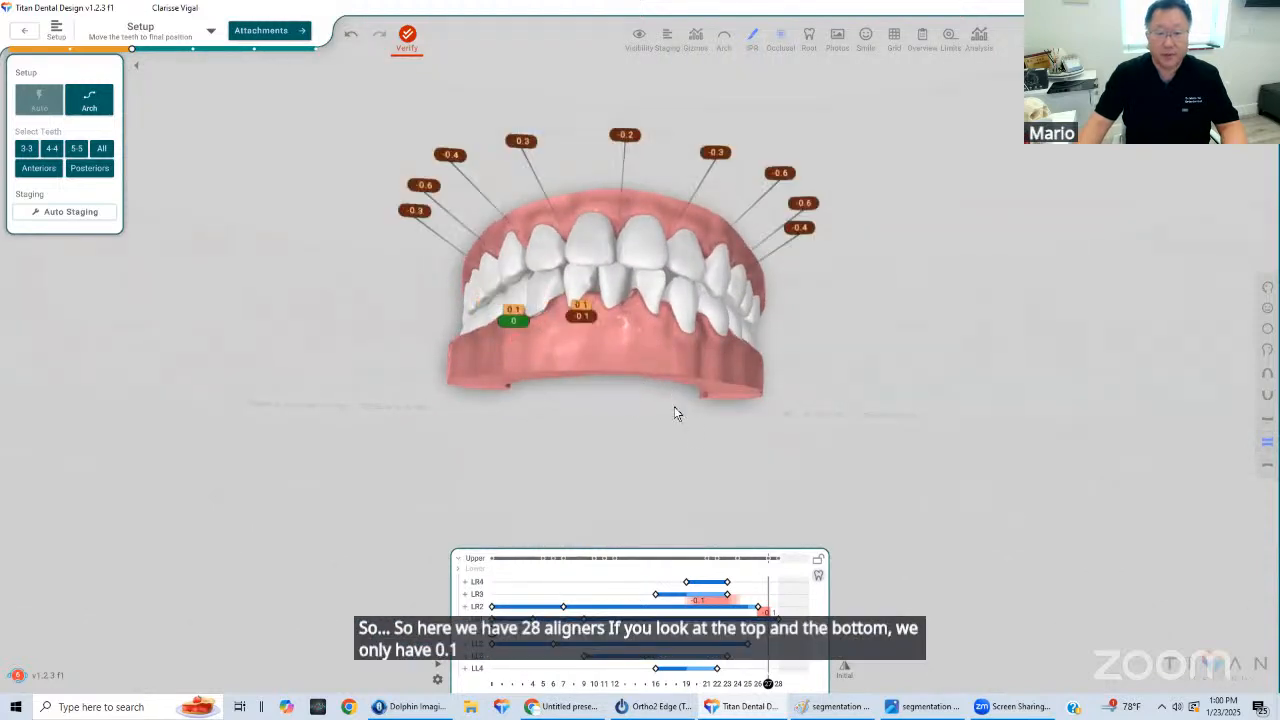
pyautogui.moveTo(674, 406); pyautogui.dragTo(680, 410)
pyautogui.moveTo(780, 228); pyautogui.dragTo(580, 298)
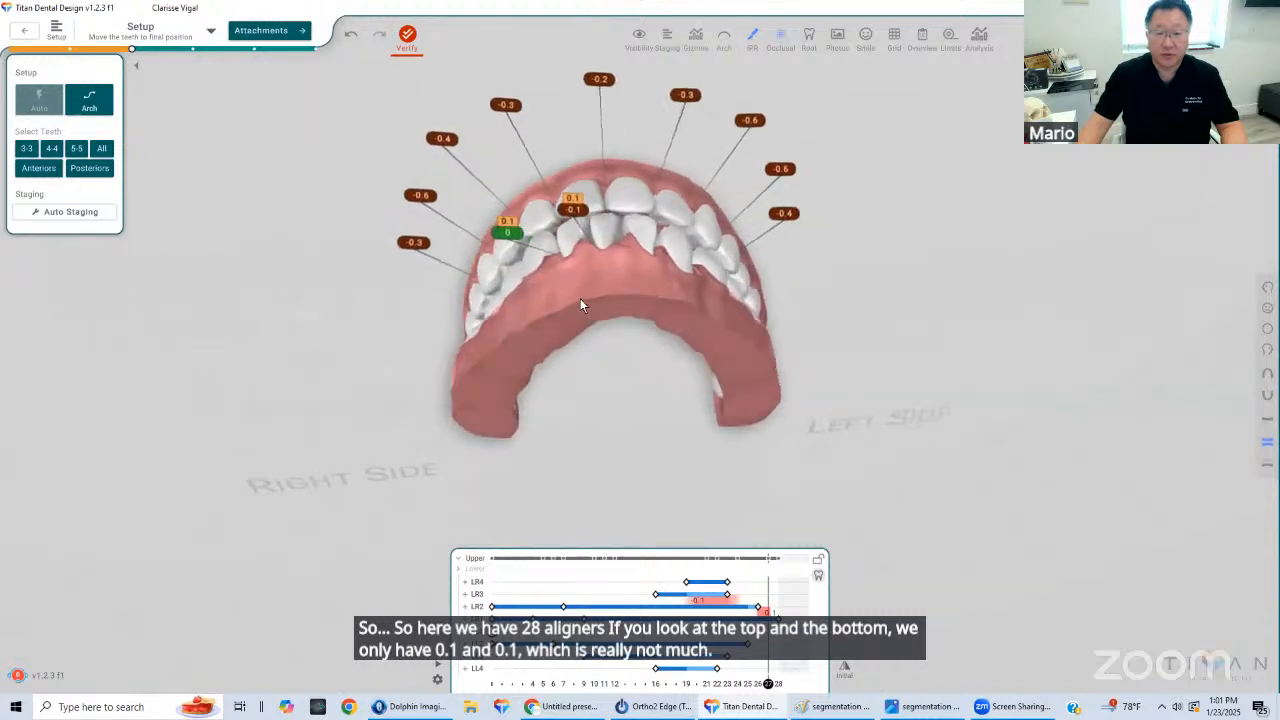
pyautogui.click(779, 686)
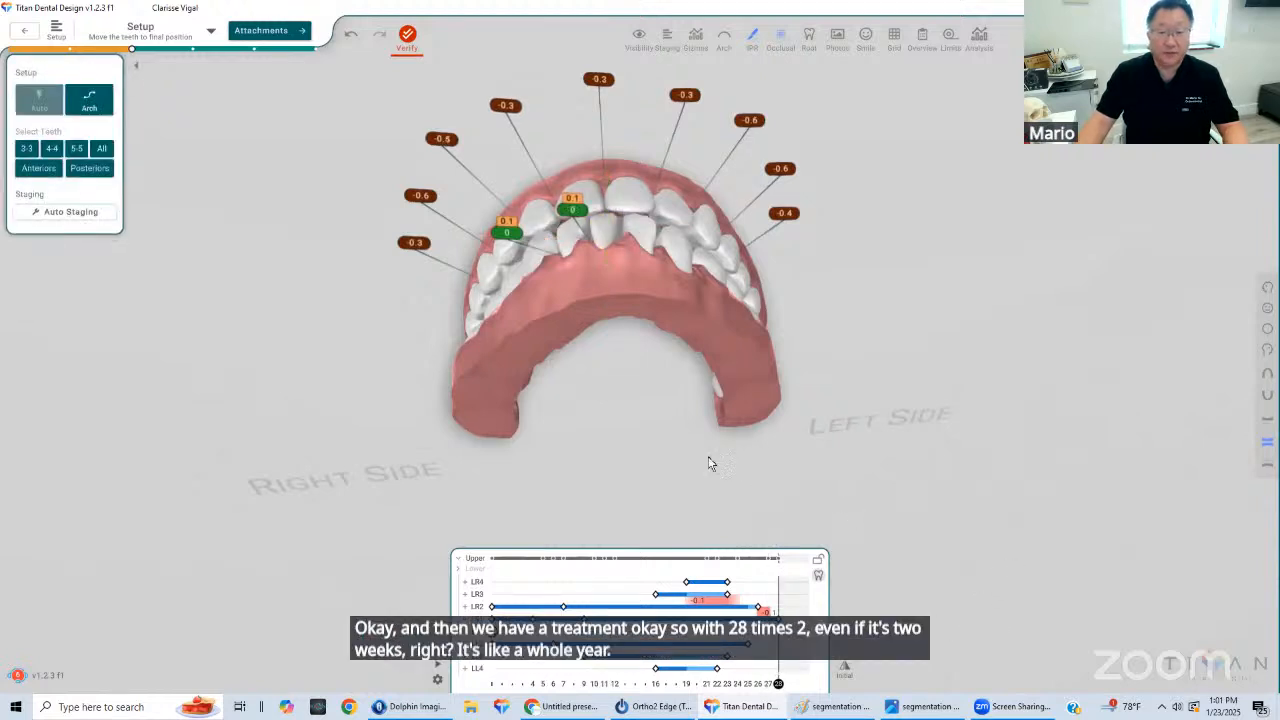
pyautogui.moveTo(708, 466); pyautogui.dragTo(608, 394)
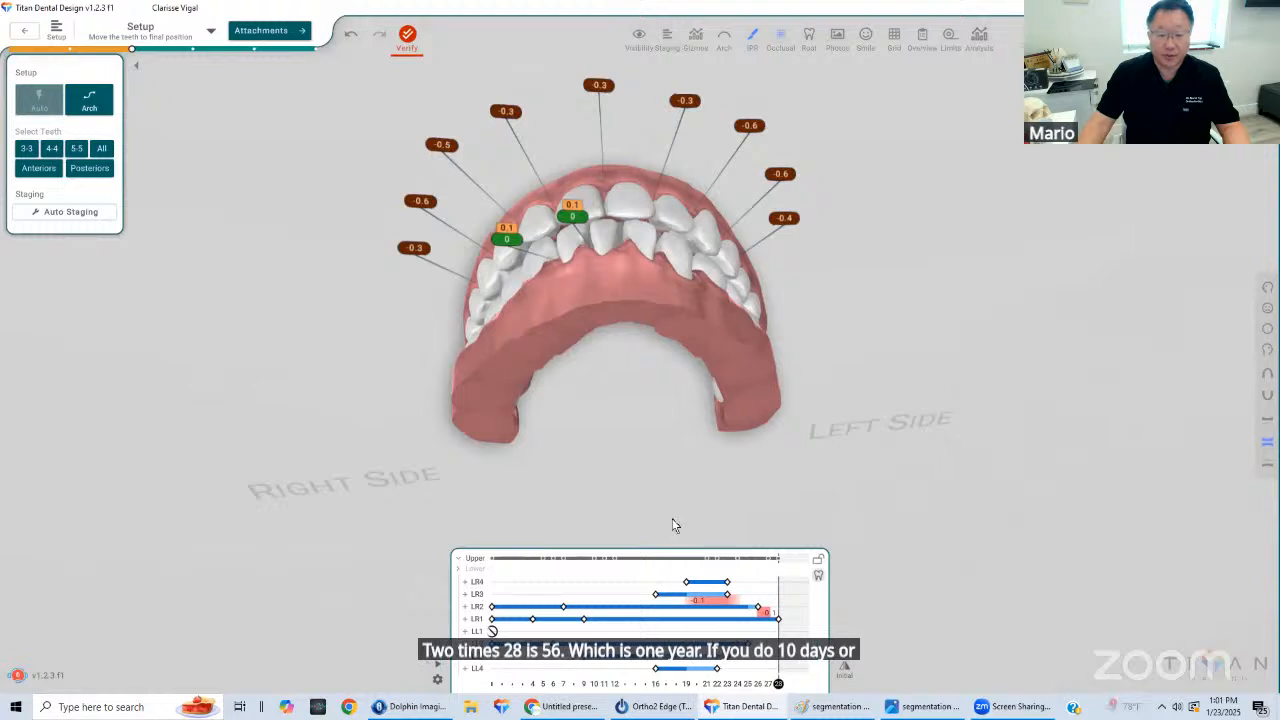
# Show the staging rows of the upper teeth, collapse the lower rows, and return both arches to a front view
pyautogui.click(474, 558)
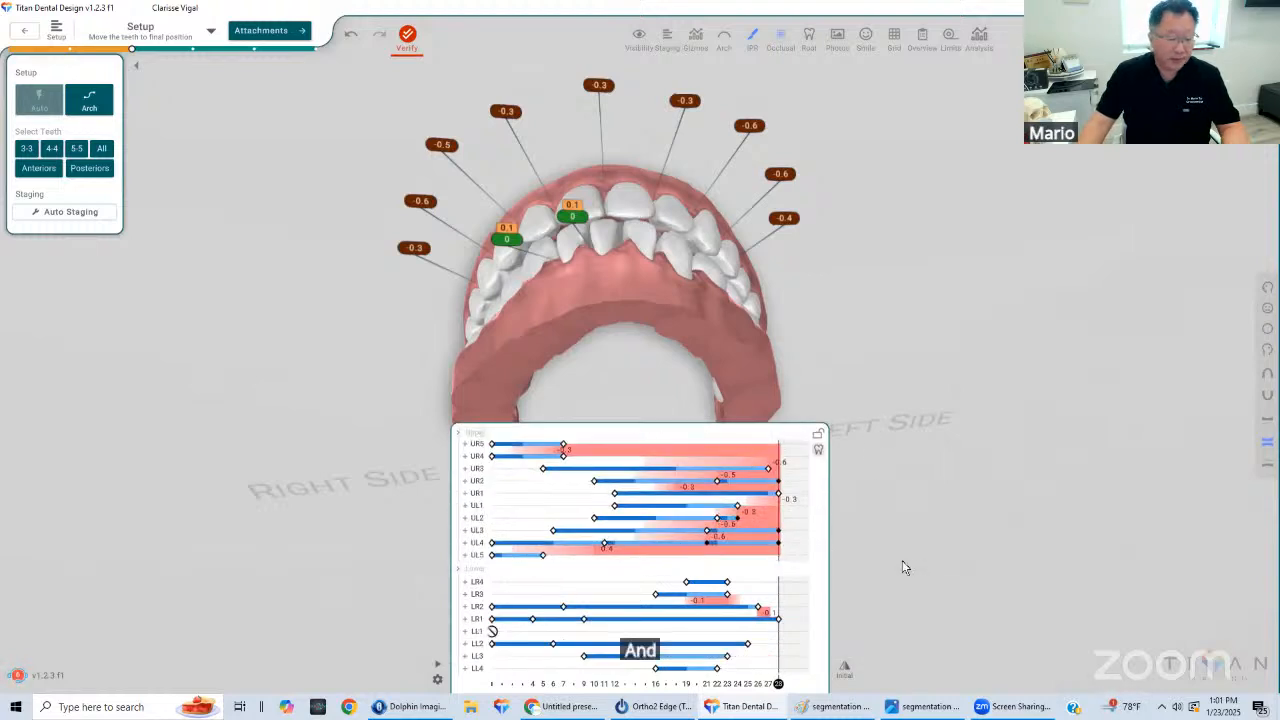
pyautogui.click(471, 568)
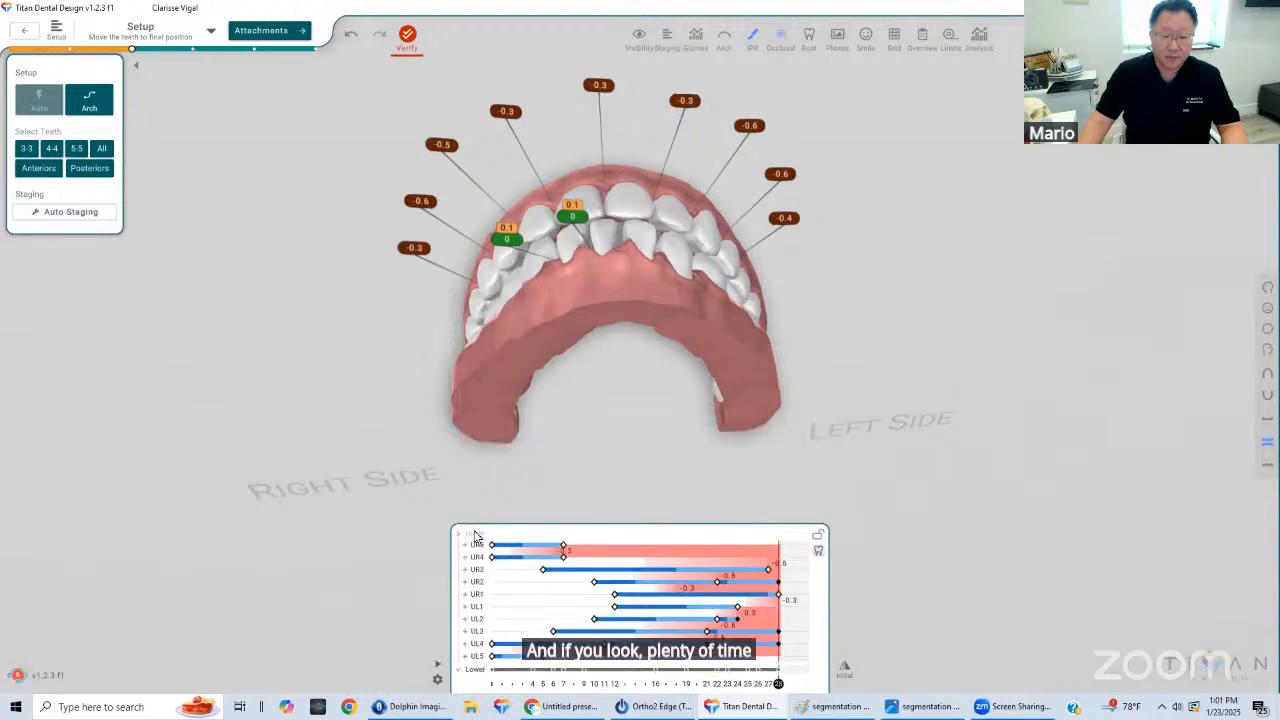
pyautogui.moveTo(586, 386); pyautogui.dragTo(710, 329)
# Proceed to the Attachments stage, ignoring the mid treatment collisions, and view both arches with the attachment analysis colours from the front
pyautogui.click(286, 30)
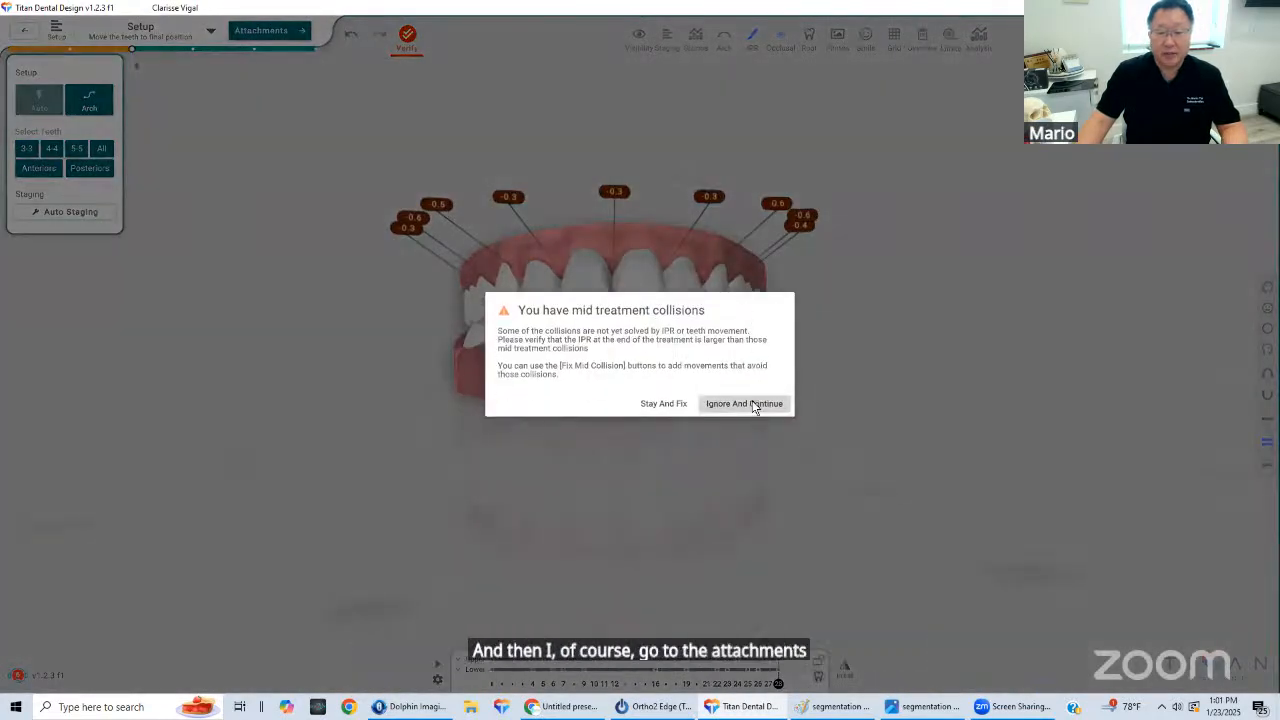
pyautogui.click(754, 406)
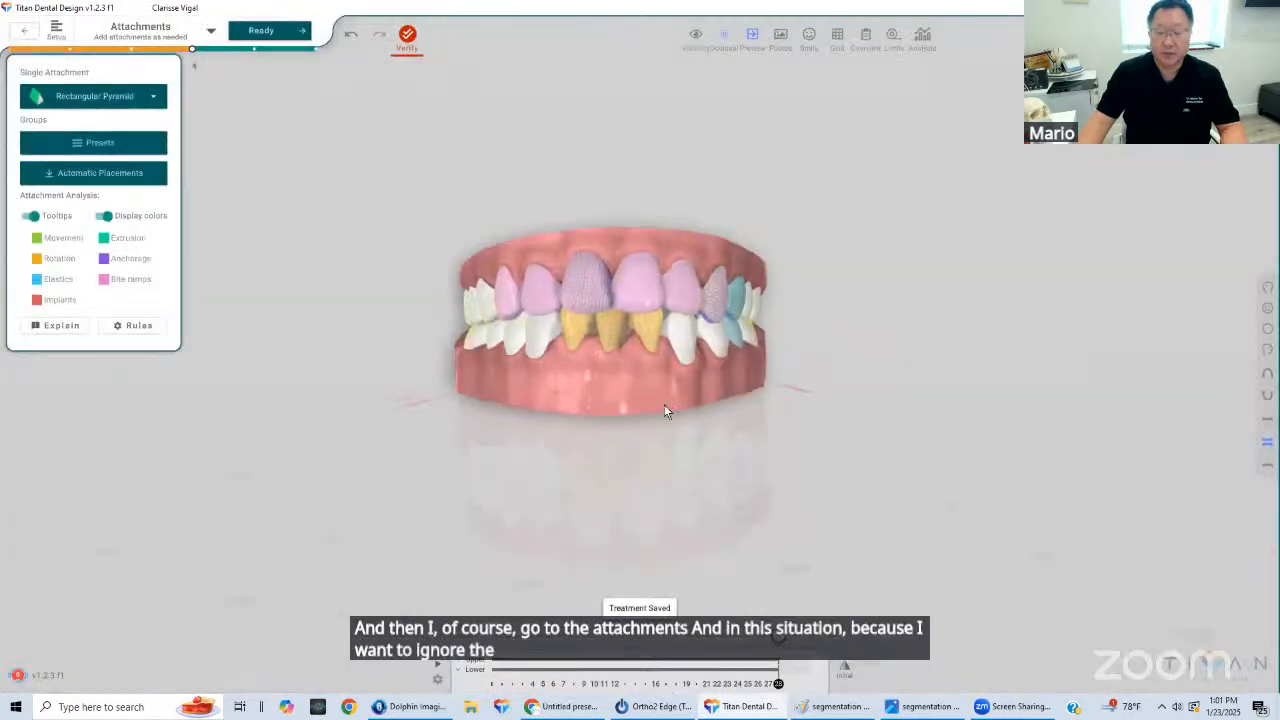
pyautogui.moveTo(683, 348); pyautogui.dragTo(892, 360)
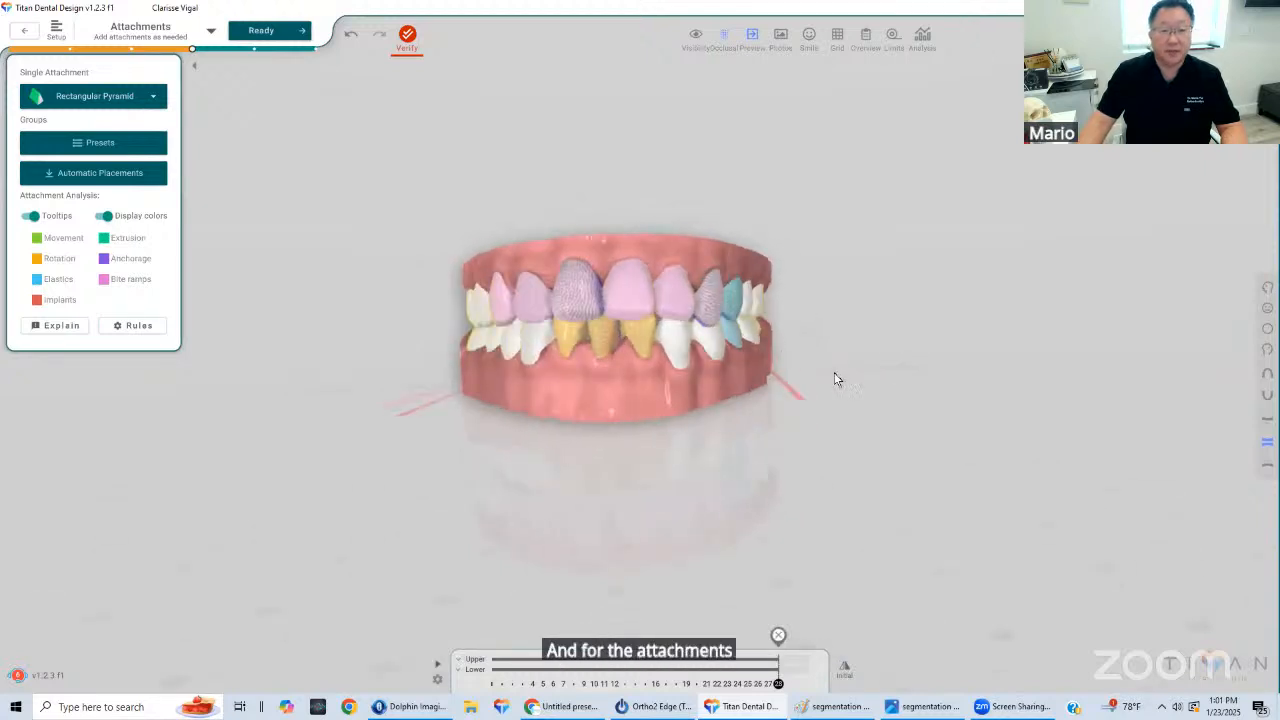
pyautogui.moveTo(666, 378); pyautogui.dragTo(852, 437)
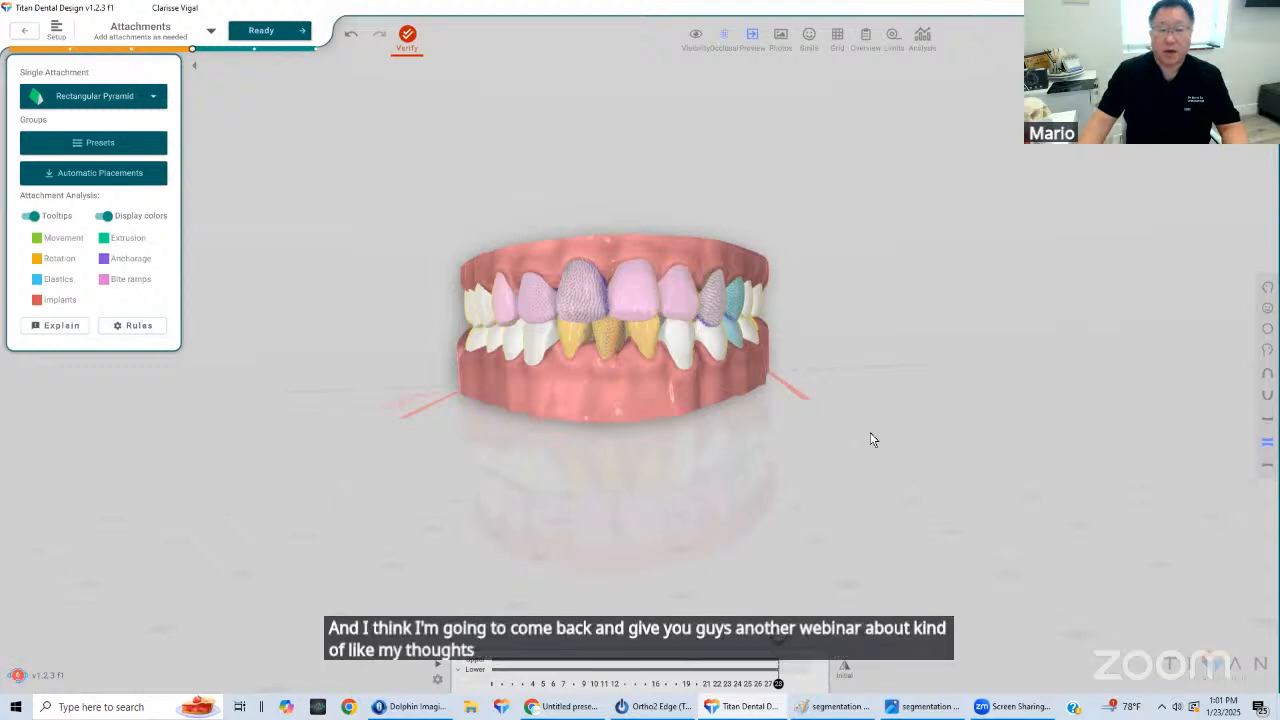
pyautogui.moveTo(708, 412); pyautogui.dragTo(736, 432, button='middle')
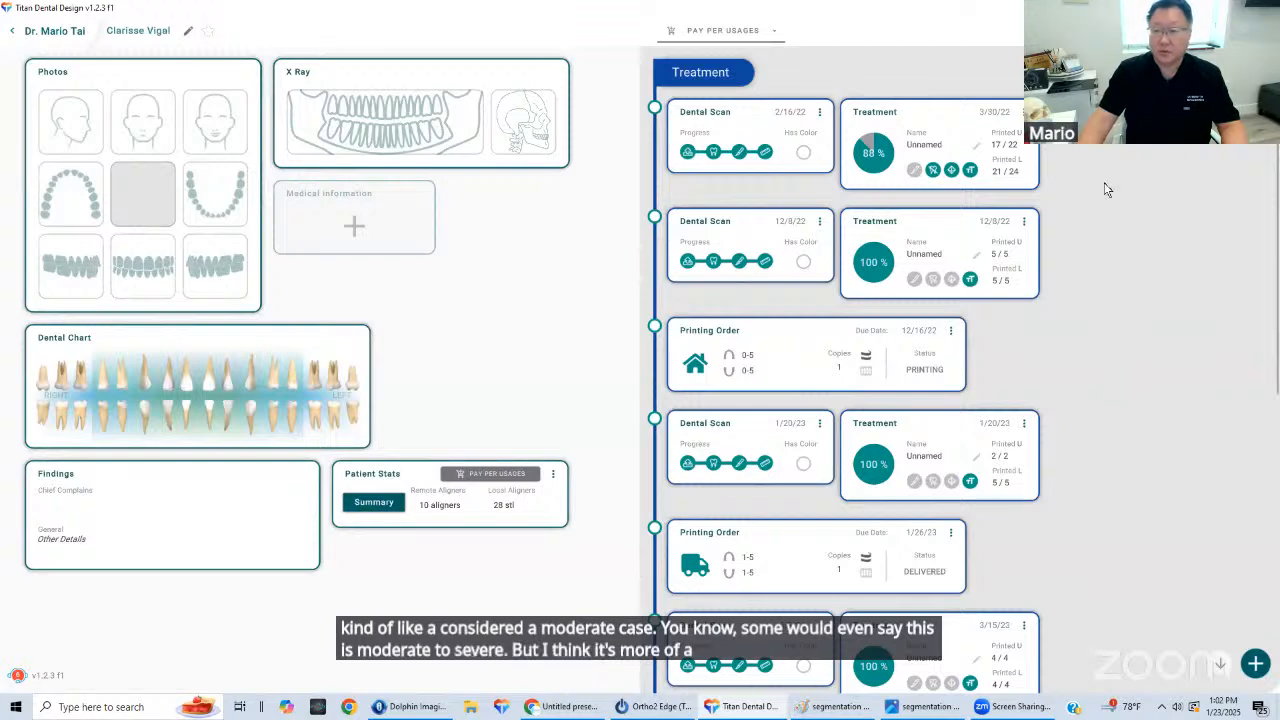
# Open the patient's earlier treatment dated 3/30/22, view both arches from the front, and go back to its Attachments stage
pyautogui.click(940, 135)
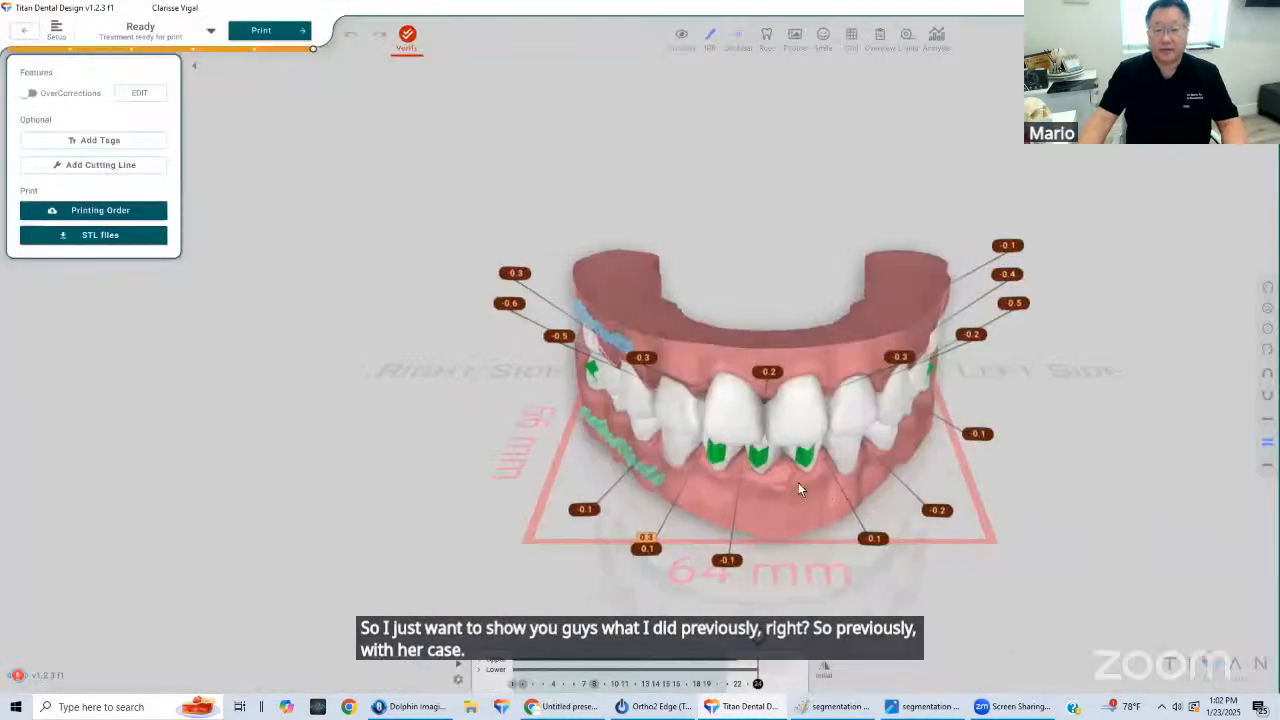
pyautogui.moveTo(728, 368); pyautogui.dragTo(690, 350)
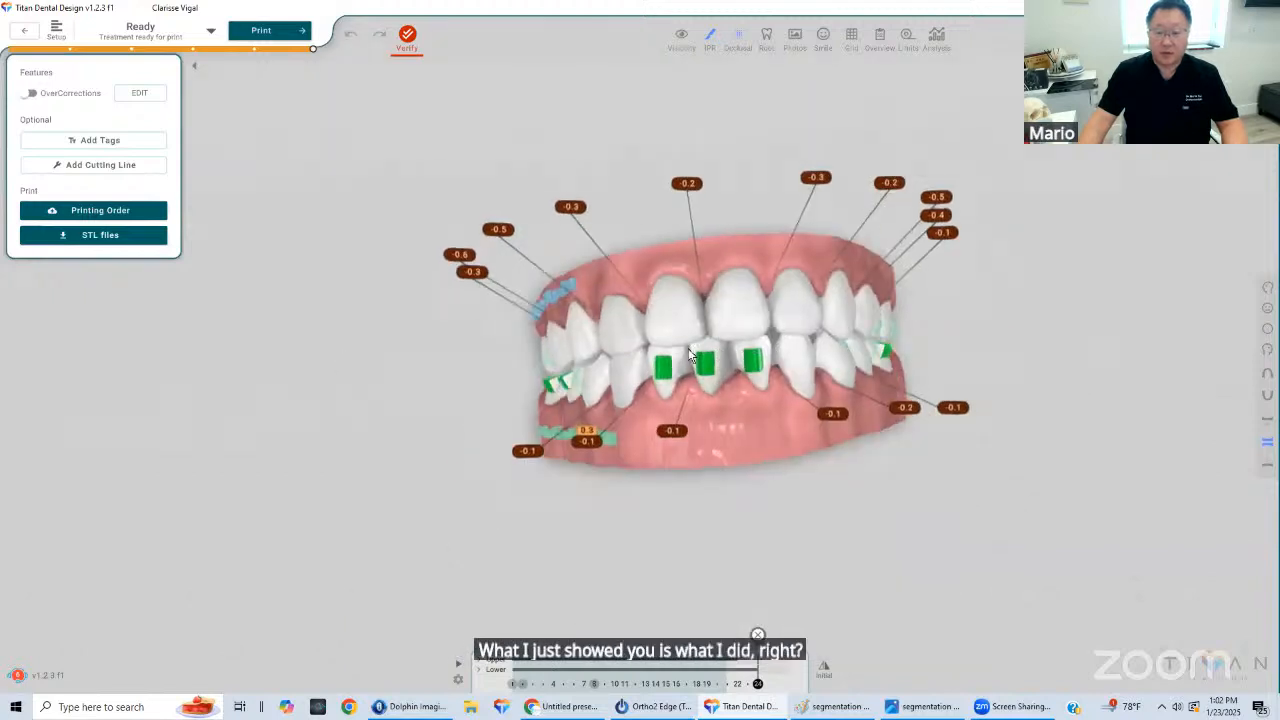
pyautogui.moveTo(905, 385); pyautogui.dragTo(646, 526)
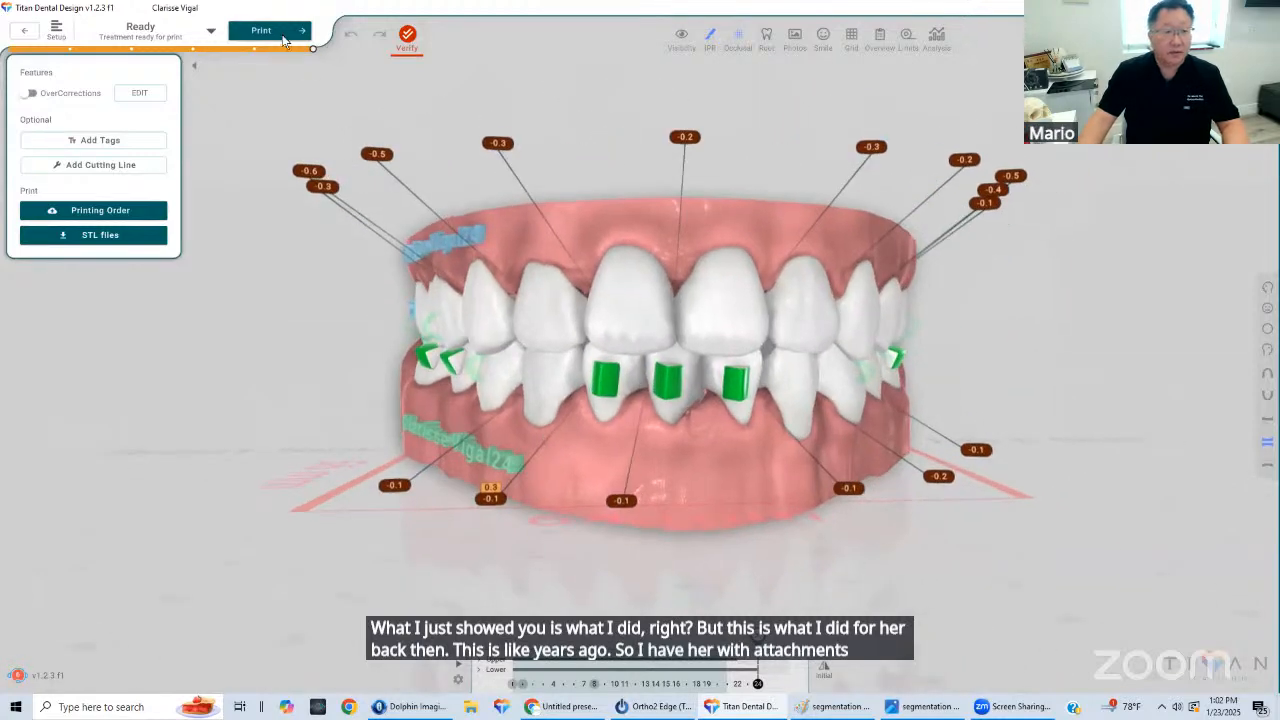
pyautogui.click(21, 31)
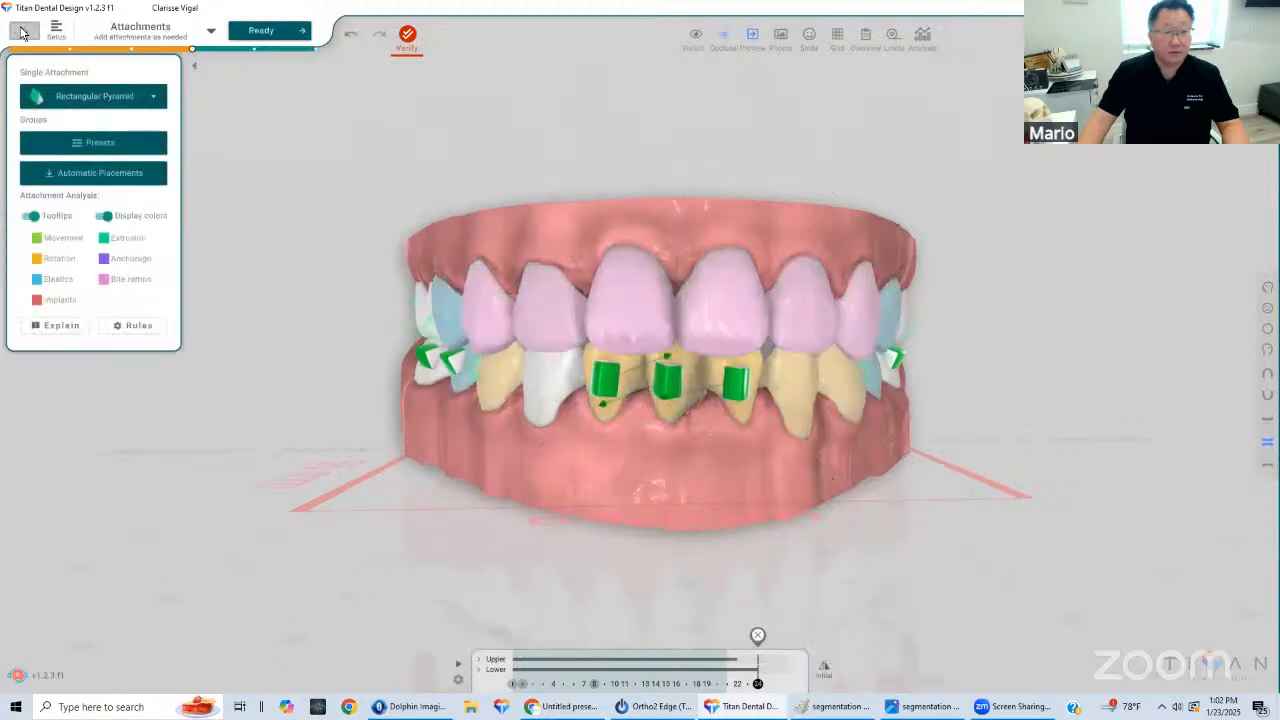
# Start the UR4 attachment at stage 0 and extend the upper attachments' ranges to stage 22
pyautogui.click(492, 666)
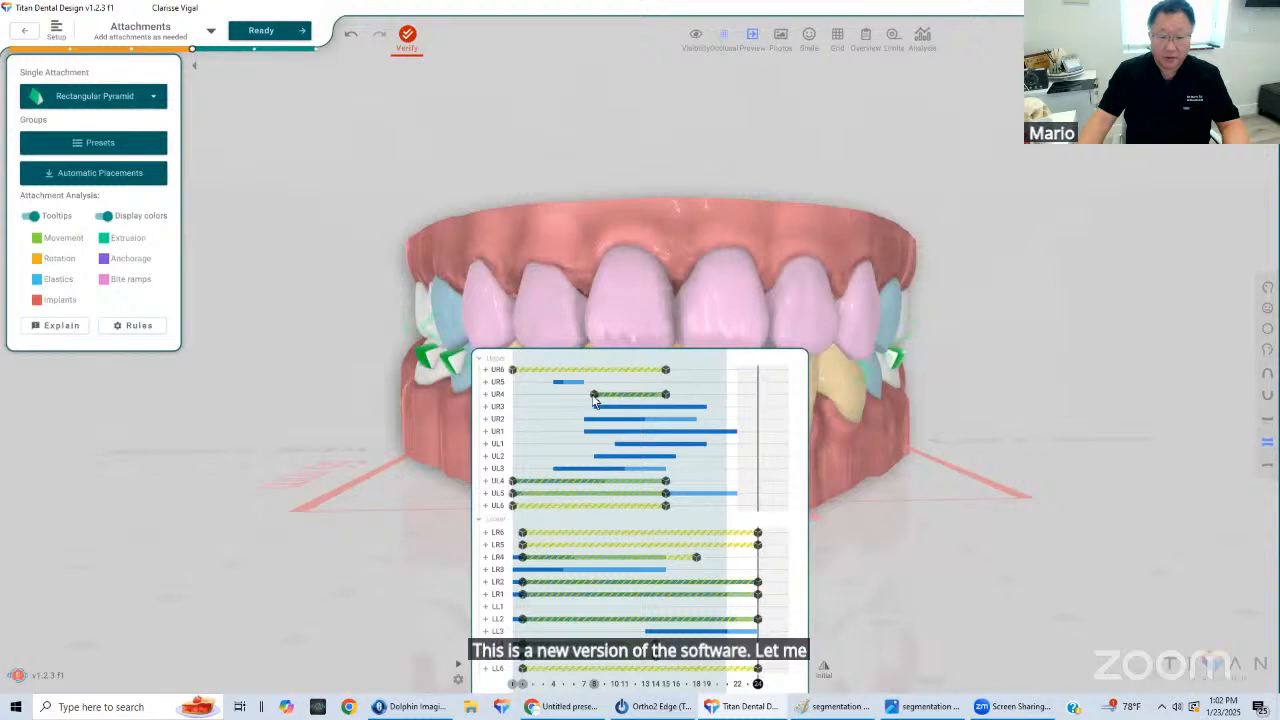
pyautogui.click(594, 396)
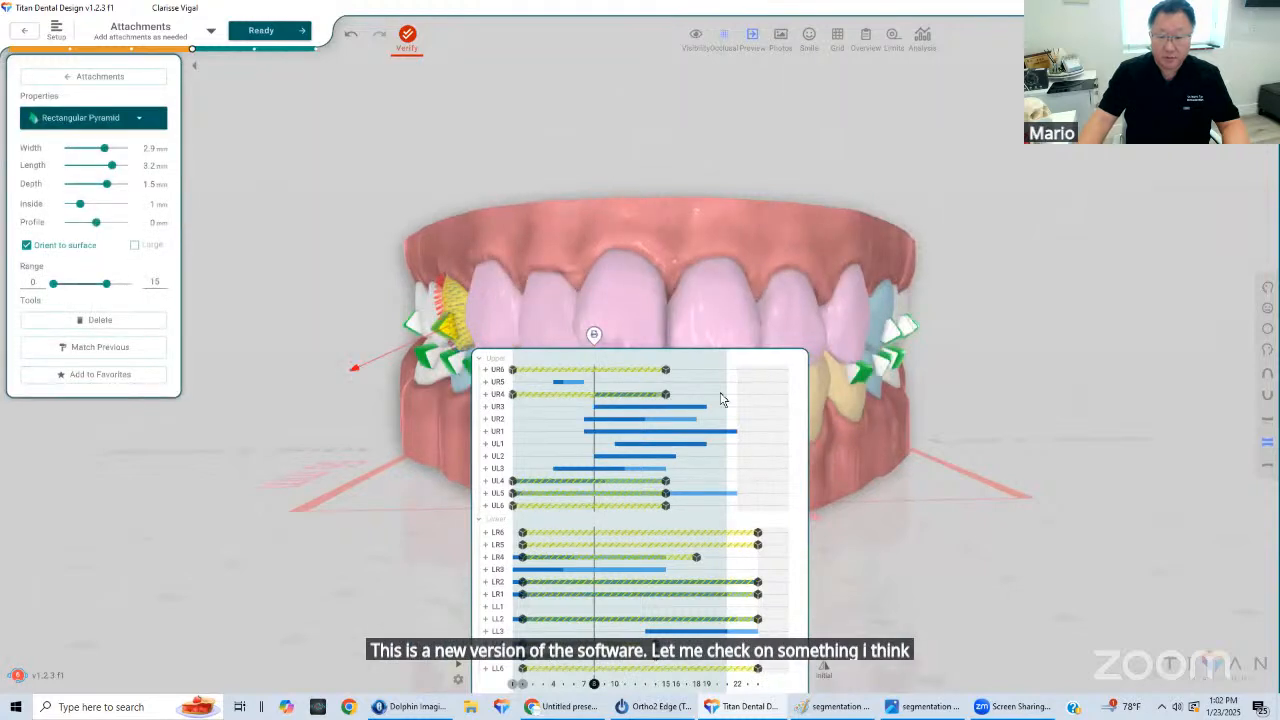
pyautogui.moveTo(721, 393); pyautogui.dragTo(734, 393)
pyautogui.moveTo(668, 369); pyautogui.dragTo(739, 372)
pyautogui.moveTo(666, 481)
pyautogui.mouseDown()
pyautogui.moveTo(735, 482)
pyautogui.moveTo(712, 502)
pyautogui.moveTo(734, 502)
pyautogui.moveTo(668, 514)
pyautogui.moveTo(735, 520)
pyautogui.mouseUp()
# Extend the ranges of the LR4, LL4 and LL5 attachments to stage 24
pyautogui.moveTo(697, 558); pyautogui.dragTo(757, 565)
pyautogui.moveTo(718, 660); pyautogui.dragTo(760, 661)
pyautogui.moveTo(722, 563); pyautogui.dragTo(752, 566)
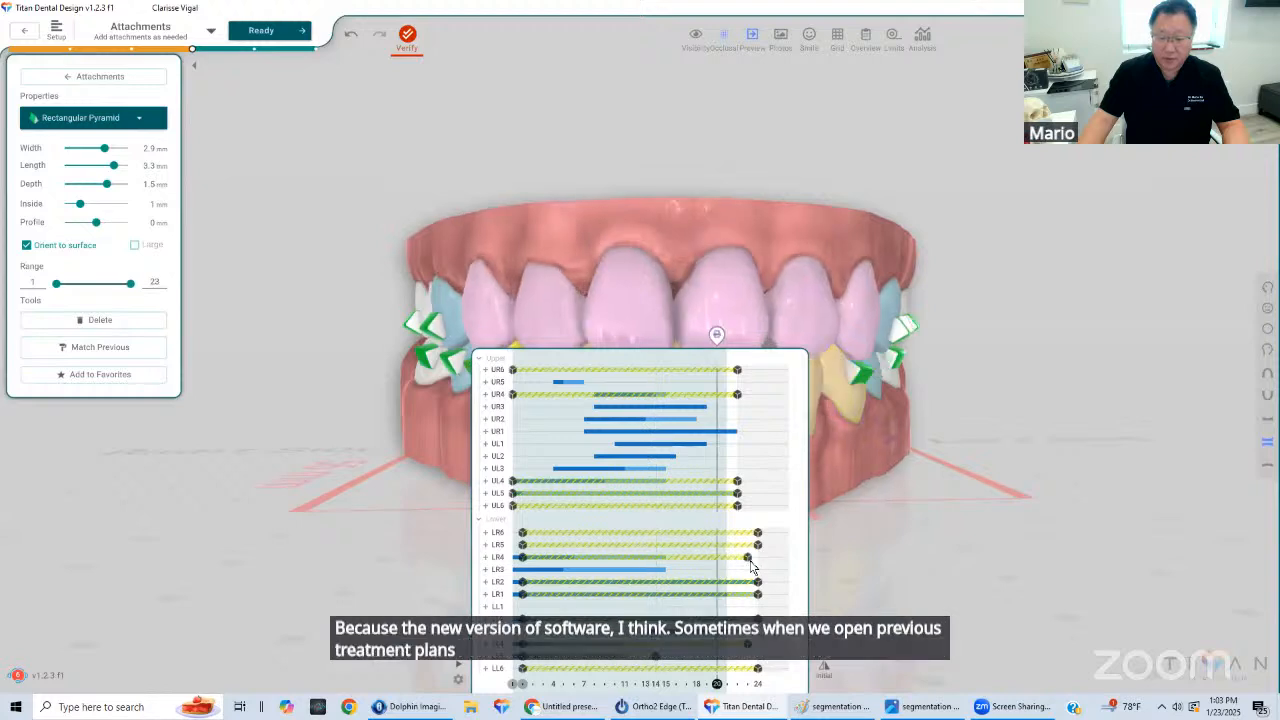
pyautogui.moveTo(656, 657); pyautogui.dragTo(758, 668)
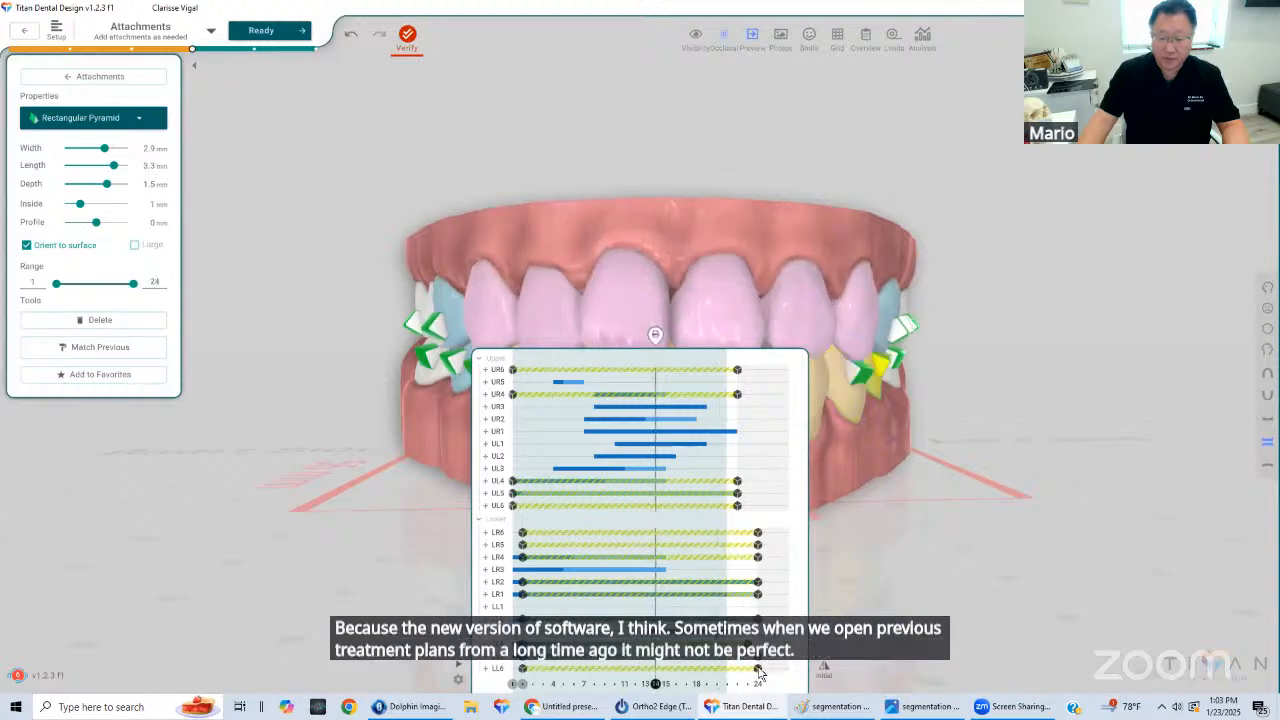
pyautogui.click(838, 606)
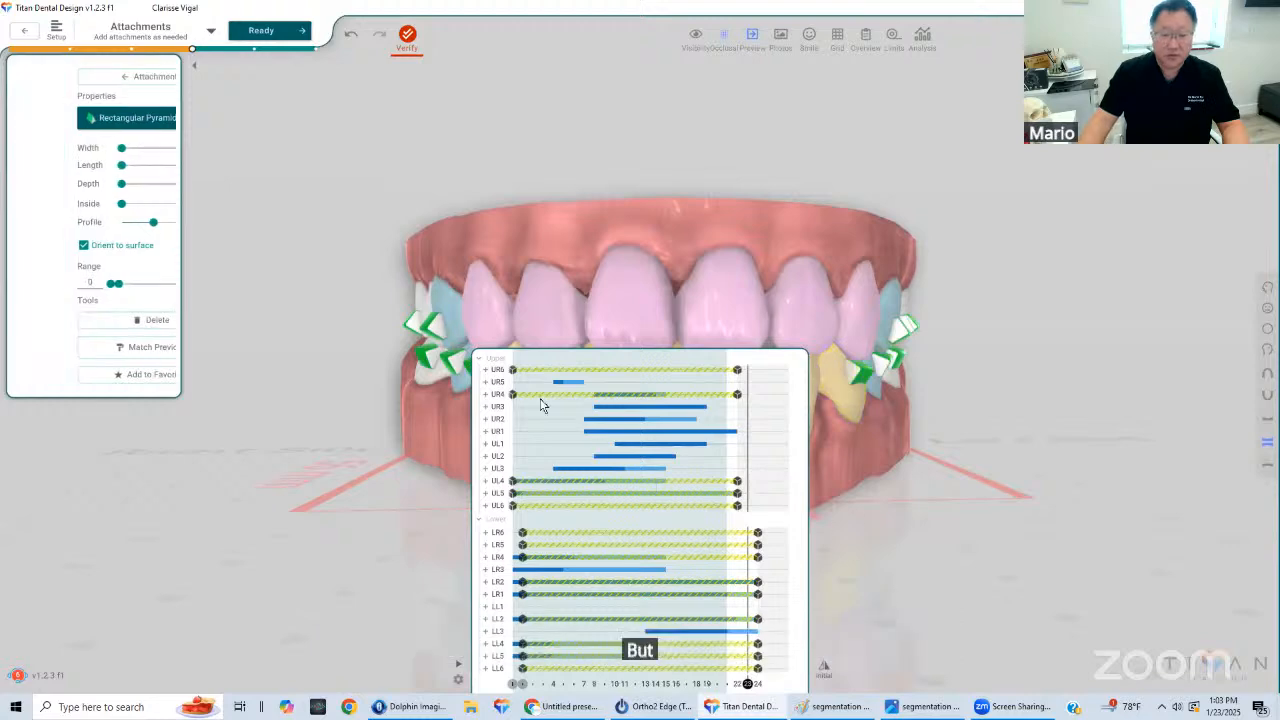
# Collapse the staging rows and run through the stages up to 24 to check the attachments on both arches
pyautogui.click(493, 361)
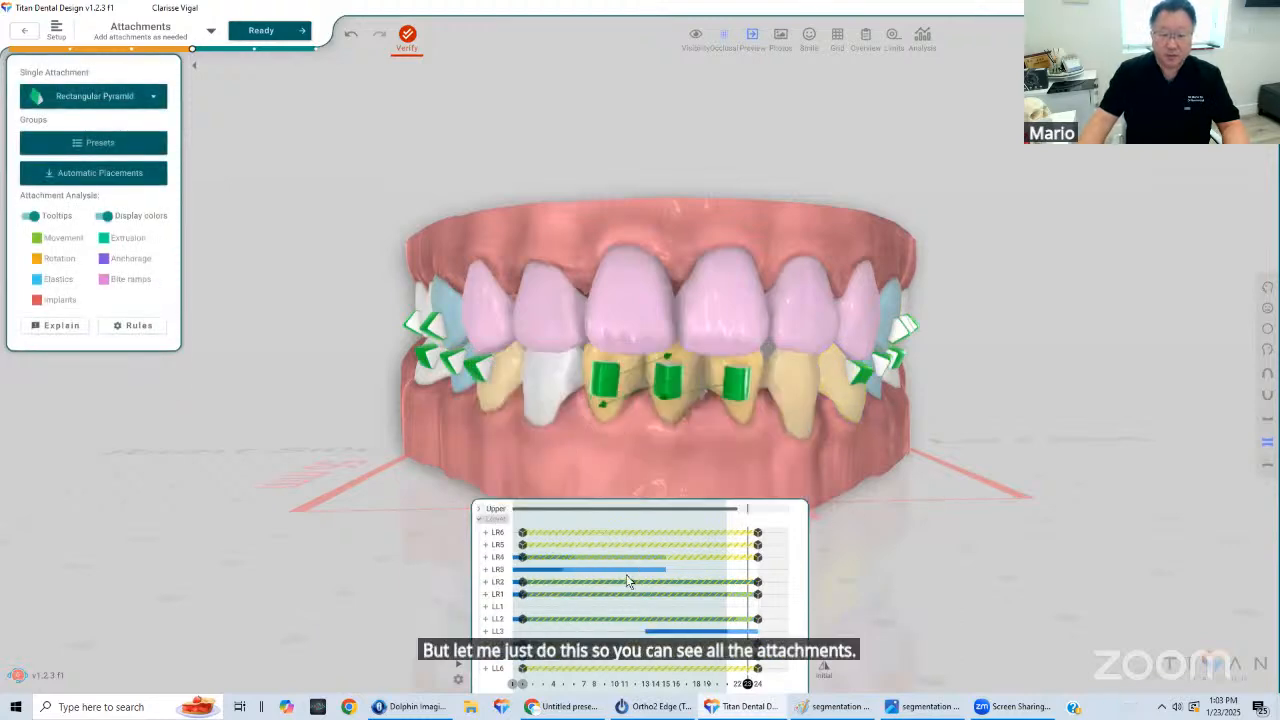
pyautogui.moveTo(748, 684)
pyautogui.mouseDown()
pyautogui.moveTo(606, 671)
pyautogui.moveTo(493, 633)
pyautogui.mouseUp()
pyautogui.moveTo(512, 683)
pyautogui.mouseDown()
pyautogui.moveTo(892, 622)
pyautogui.moveTo(972, 536)
pyautogui.mouseUp()
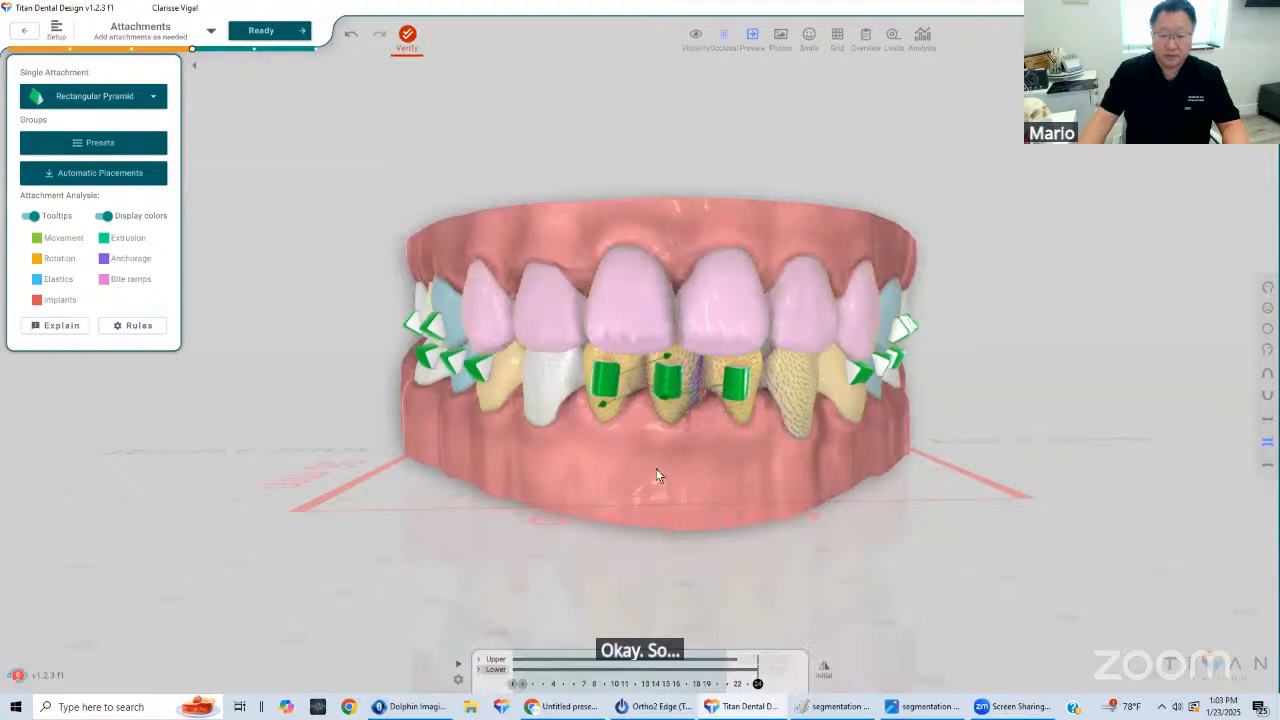
pyautogui.moveTo(656, 468); pyautogui.dragTo(646, 418, button='middle')
# Return to the Setup stage and show only the lower arch from above with its staging rows expanded
pyautogui.click(24, 30)
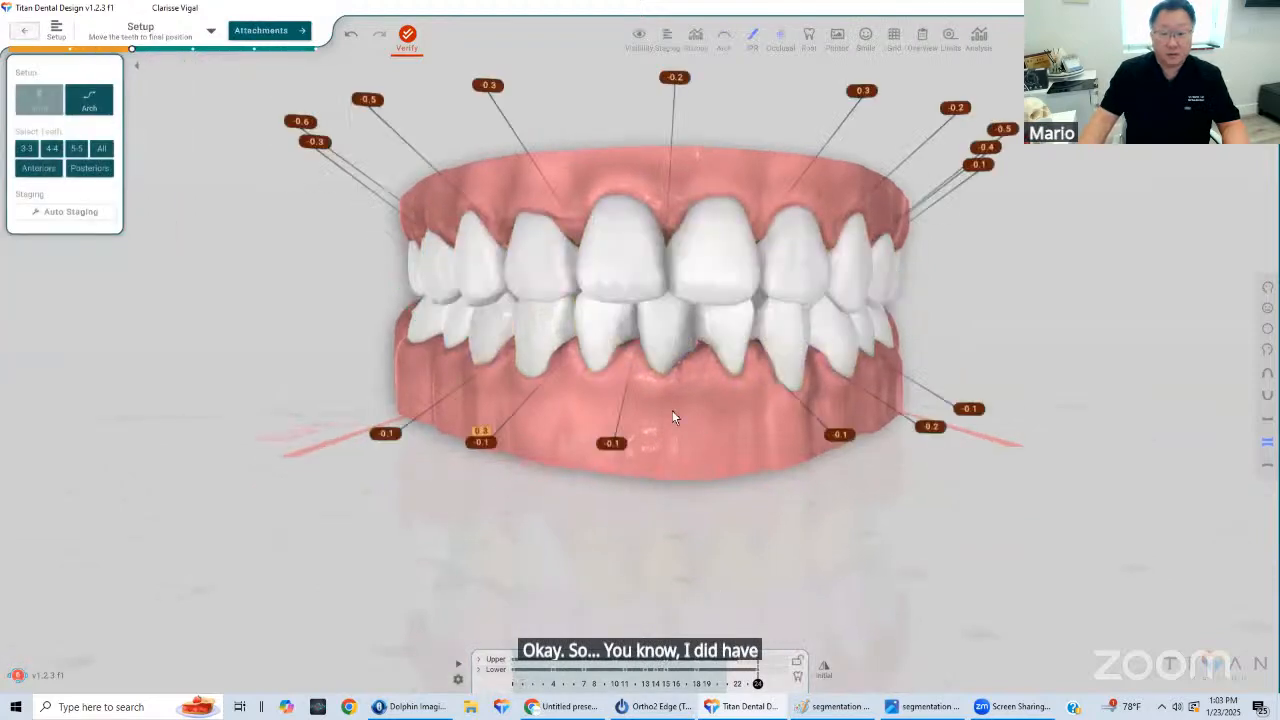
pyautogui.click(1267, 395)
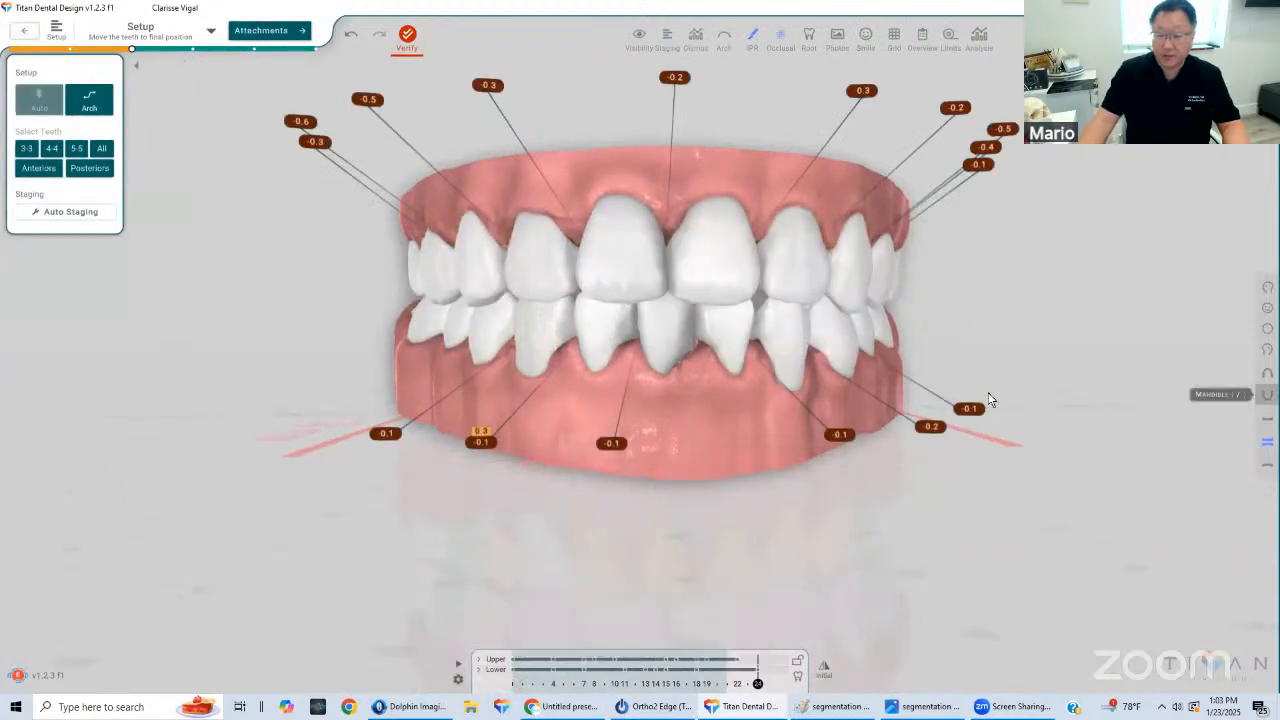
pyautogui.moveTo(632, 407); pyautogui.dragTo(540, 372)
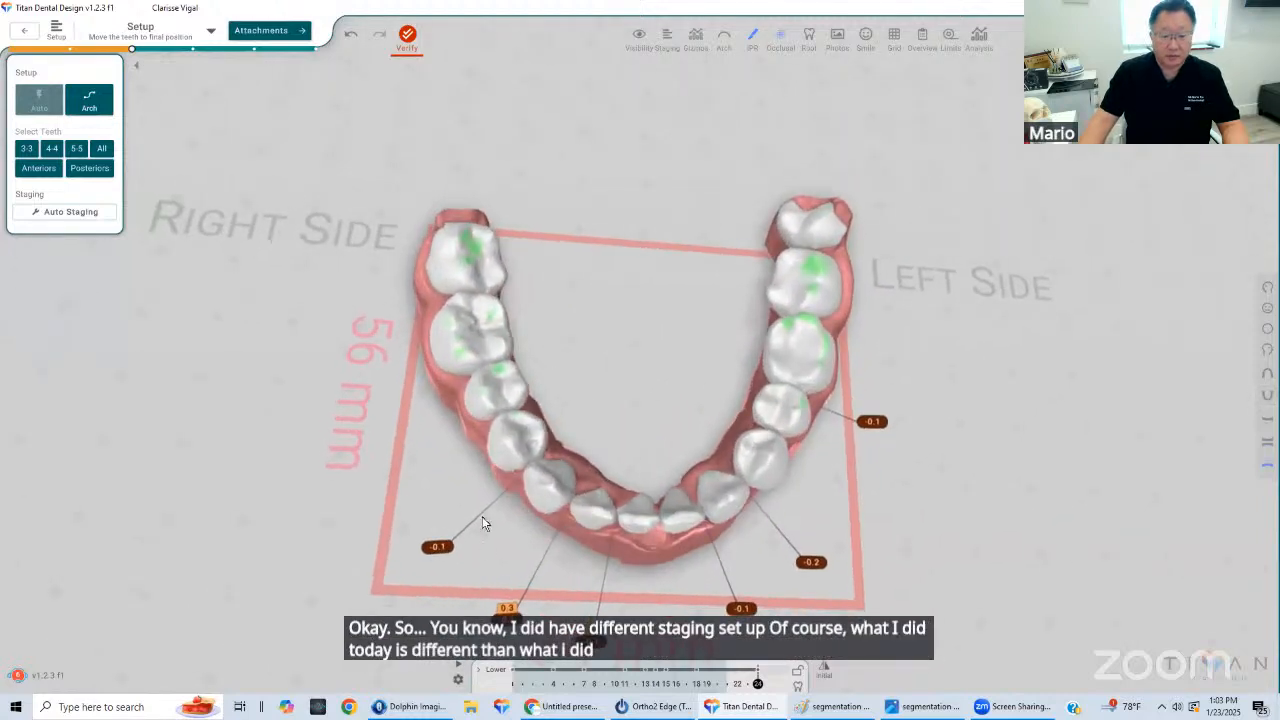
pyautogui.click(479, 670)
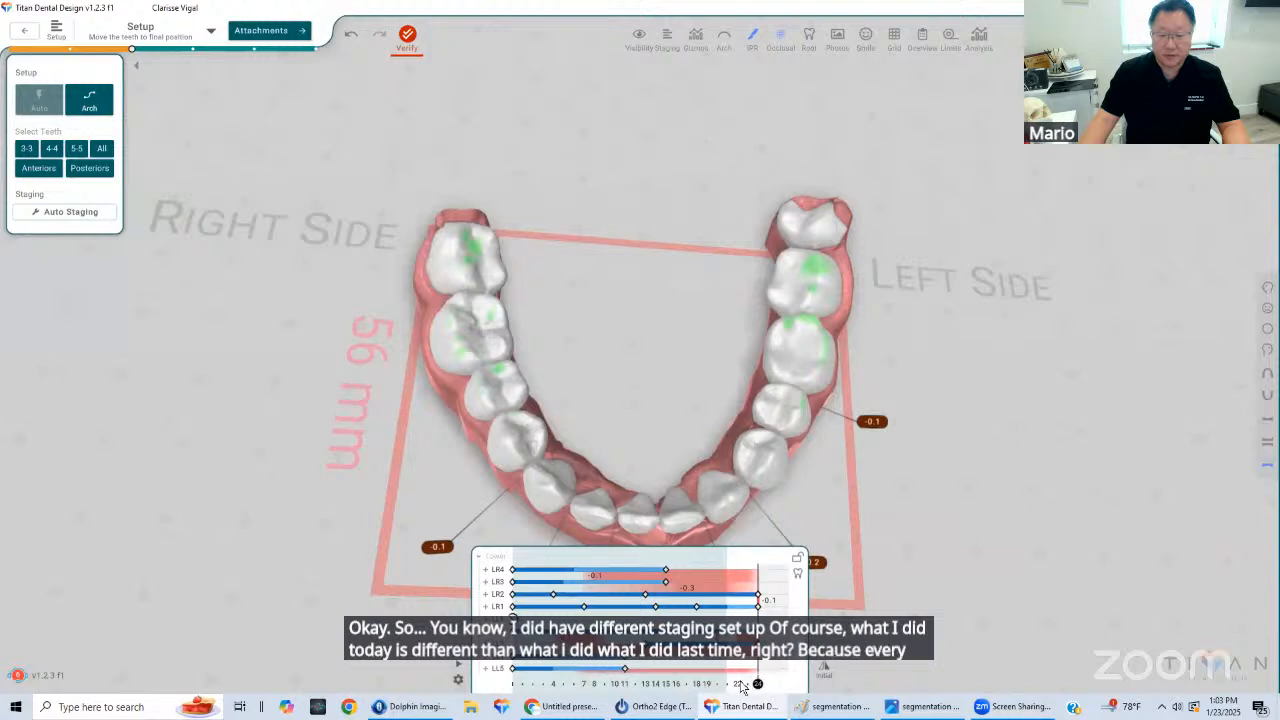
# Examine the lower arch's movements and contacts from stage 0 to stage 24, and show both arches together
pyautogui.moveTo(757, 685); pyautogui.dragTo(456, 661)
pyautogui.moveTo(654, 399); pyautogui.dragTo(651, 339, button='middle')
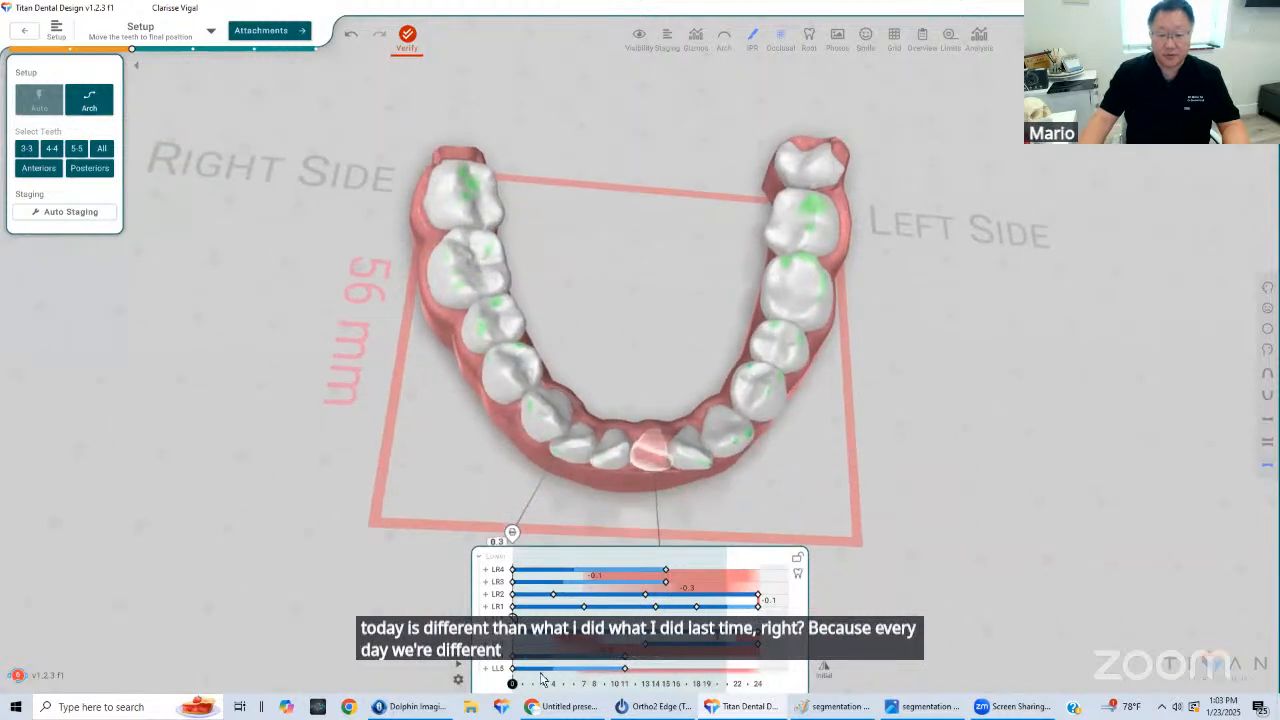
pyautogui.moveTo(512, 685)
pyautogui.mouseDown()
pyautogui.moveTo(591, 708)
pyautogui.moveTo(554, 706)
pyautogui.moveTo(573, 709)
pyautogui.moveTo(657, 615)
pyautogui.mouseUp()
pyautogui.moveTo(680, 518); pyautogui.dragTo(680, 454, button='middle')
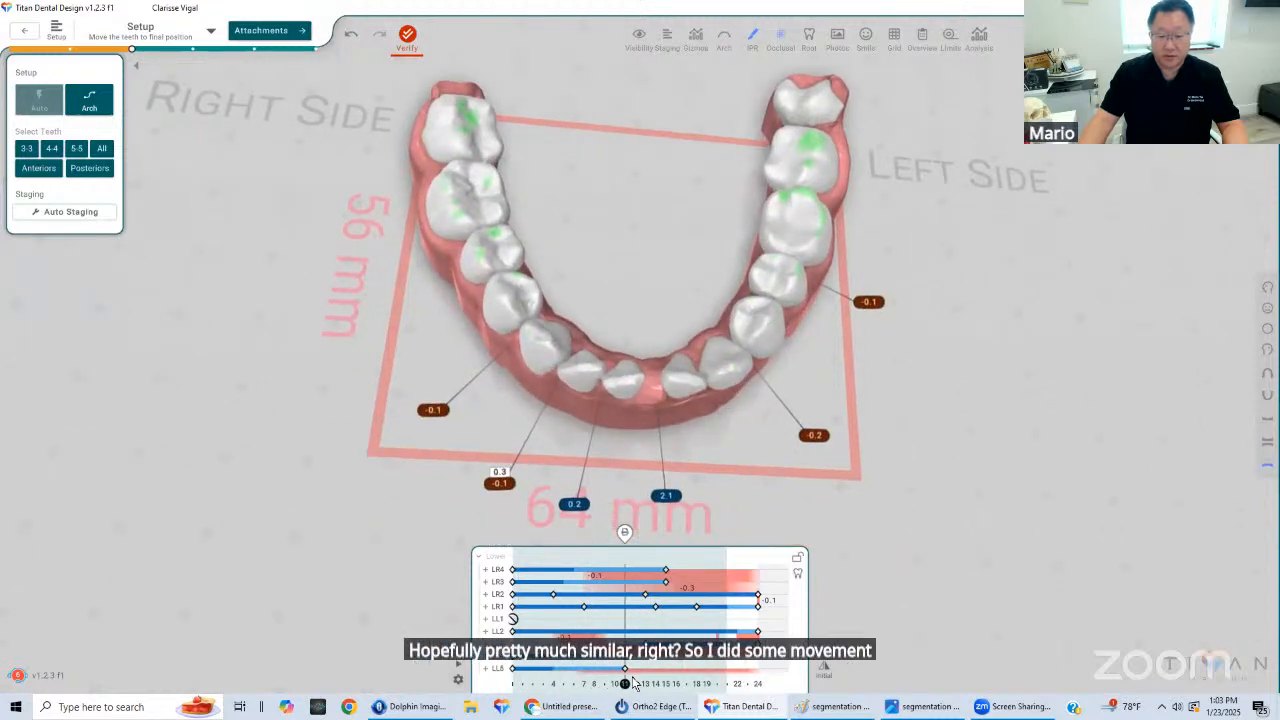
pyautogui.moveTo(628, 685)
pyautogui.mouseDown()
pyautogui.moveTo(574, 691)
pyautogui.moveTo(745, 688)
pyautogui.moveTo(832, 712)
pyautogui.mouseUp()
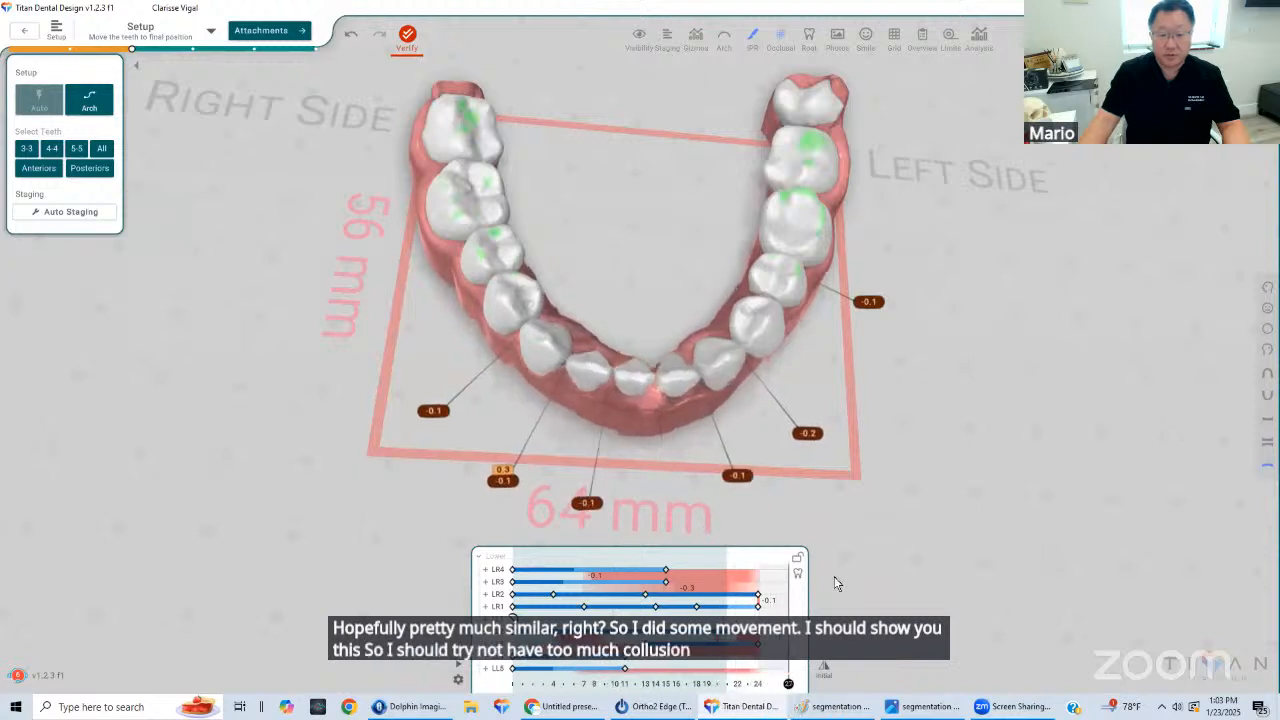
pyautogui.click(510, 482)
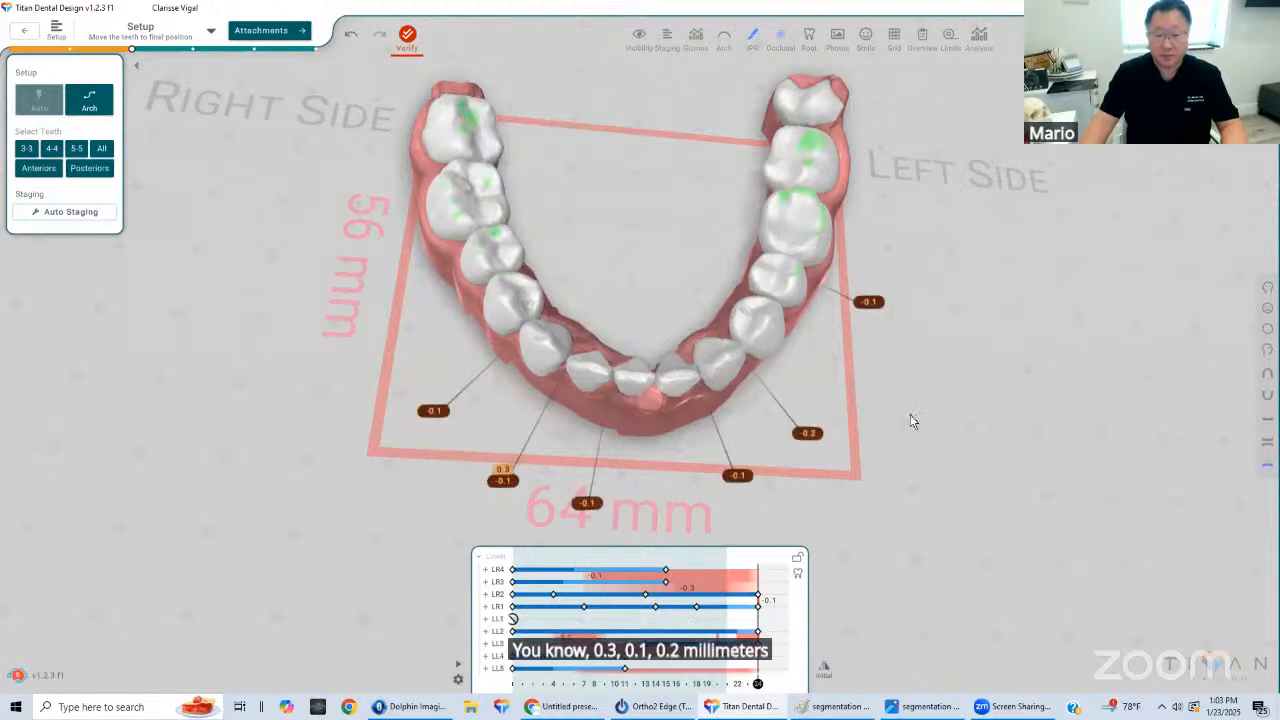
pyautogui.moveTo(757, 684)
pyautogui.mouseDown()
pyautogui.moveTo(566, 668)
pyautogui.moveTo(777, 663)
pyautogui.moveTo(1030, 568)
pyautogui.mouseUp()
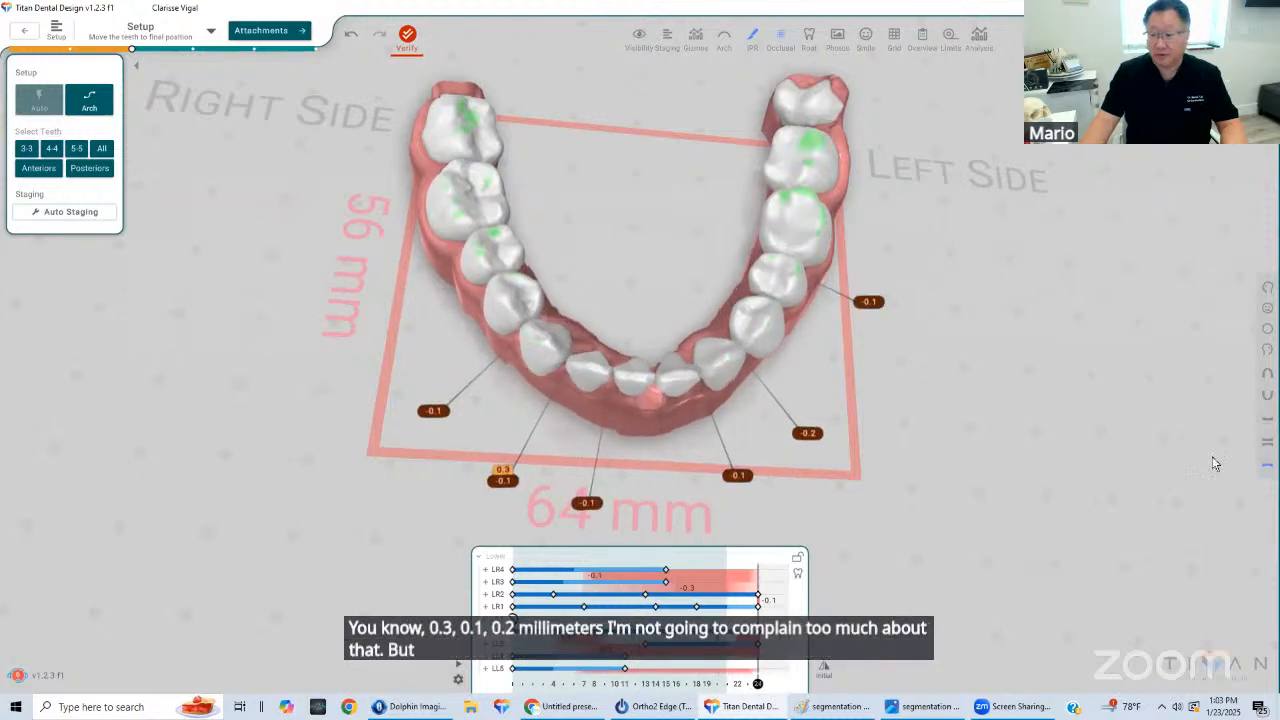
pyautogui.click(1269, 442)
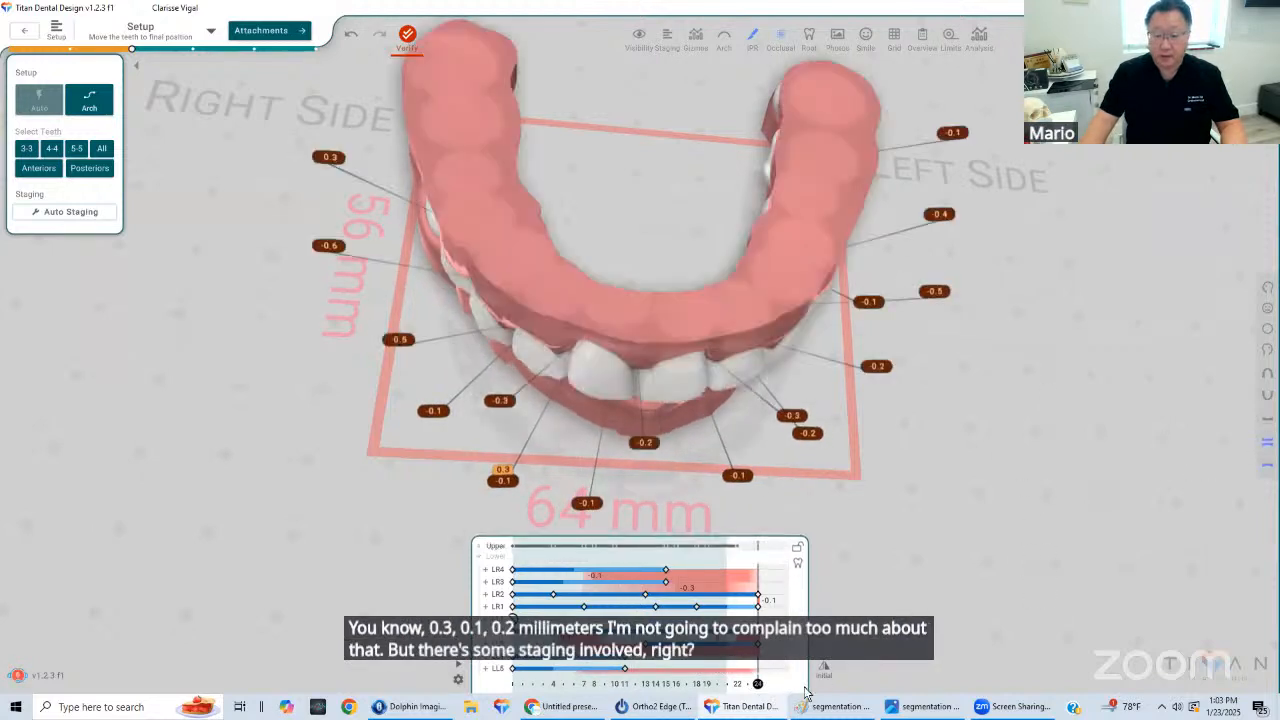
# Show only the upper arch from its biting side and run through its stages to examine the IPR amounts and tooth movements
pyautogui.click(1268, 394)
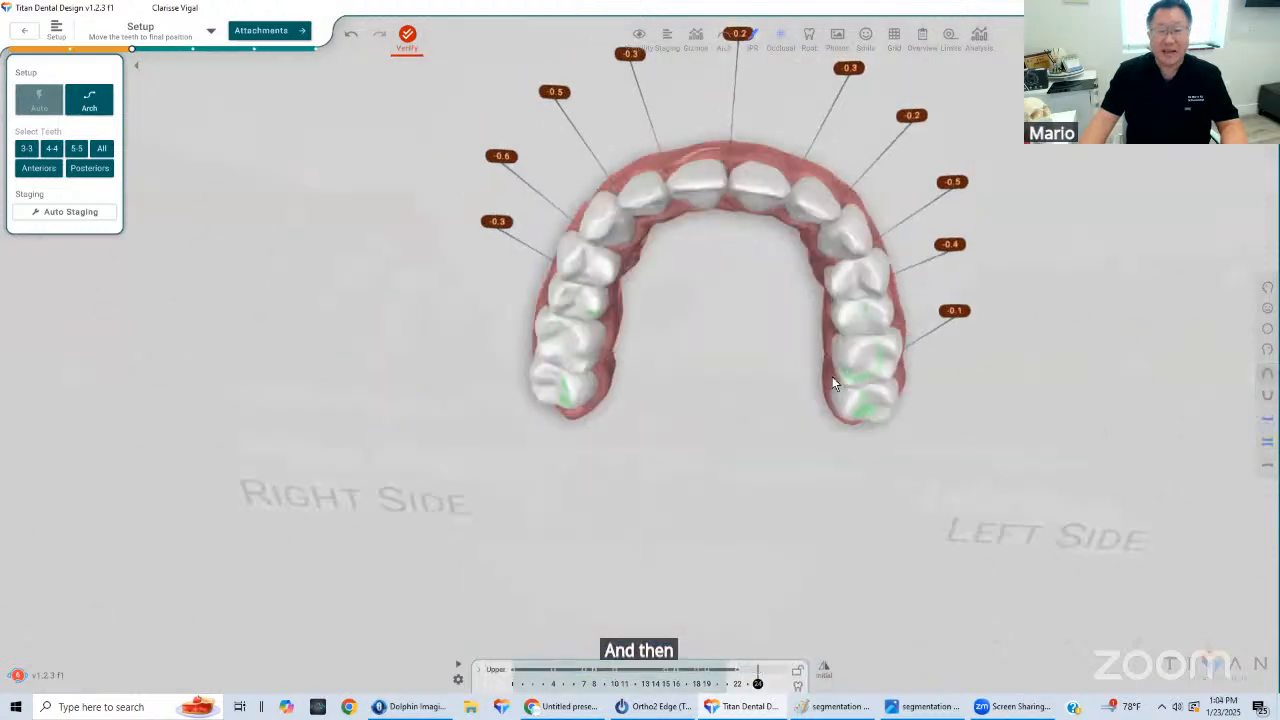
pyautogui.moveTo(750, 343); pyautogui.dragTo(620, 334)
pyautogui.click(792, 355)
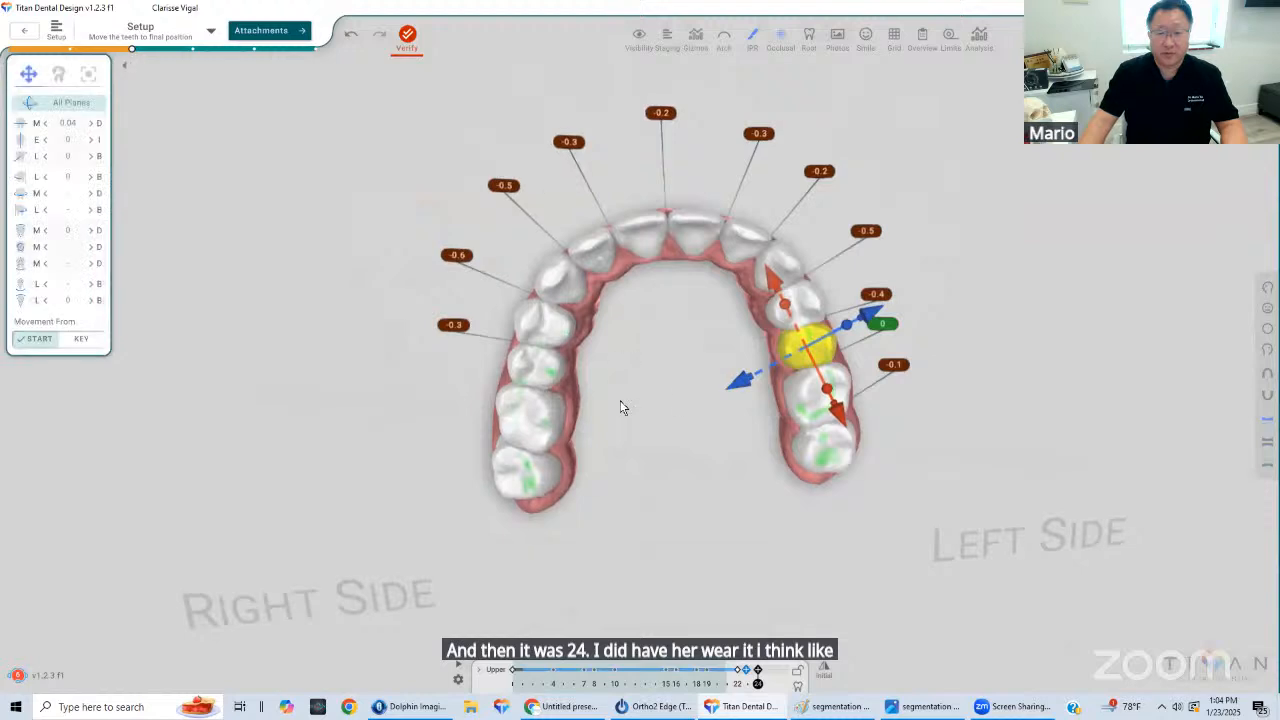
pyautogui.moveTo(623, 406); pyautogui.dragTo(742, 423)
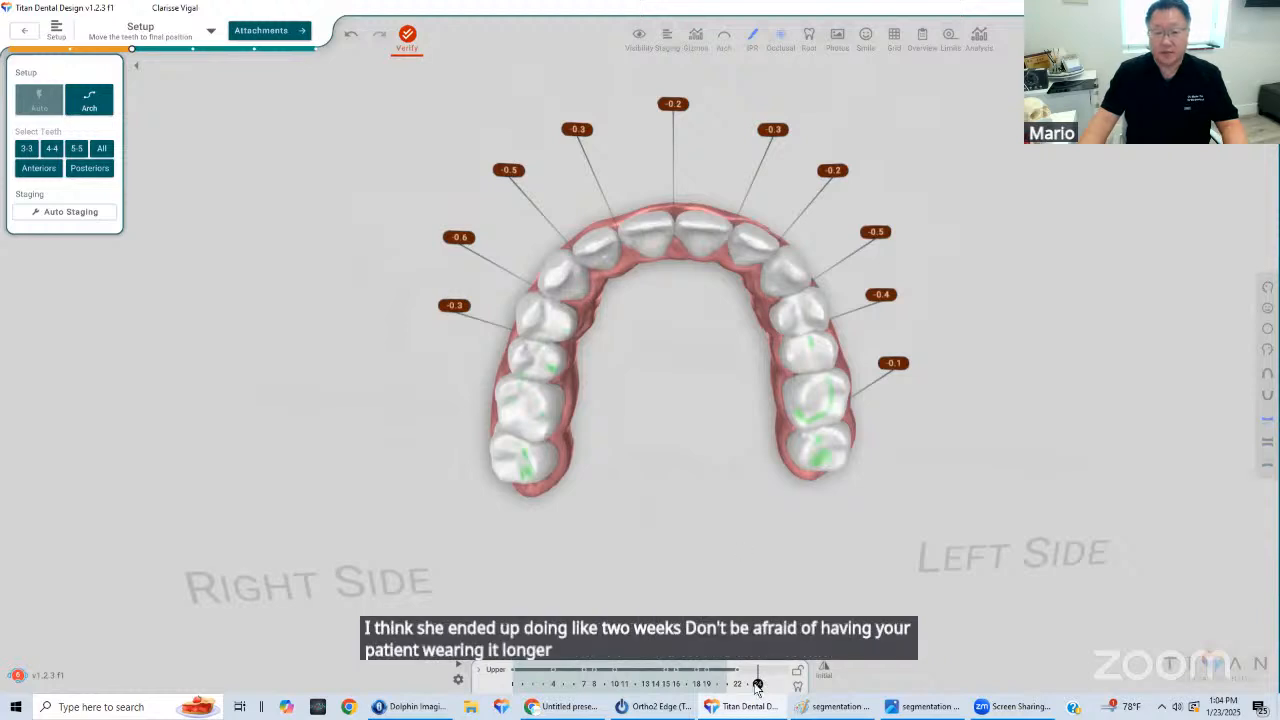
pyautogui.moveTo(758, 684); pyautogui.dragTo(846, 693)
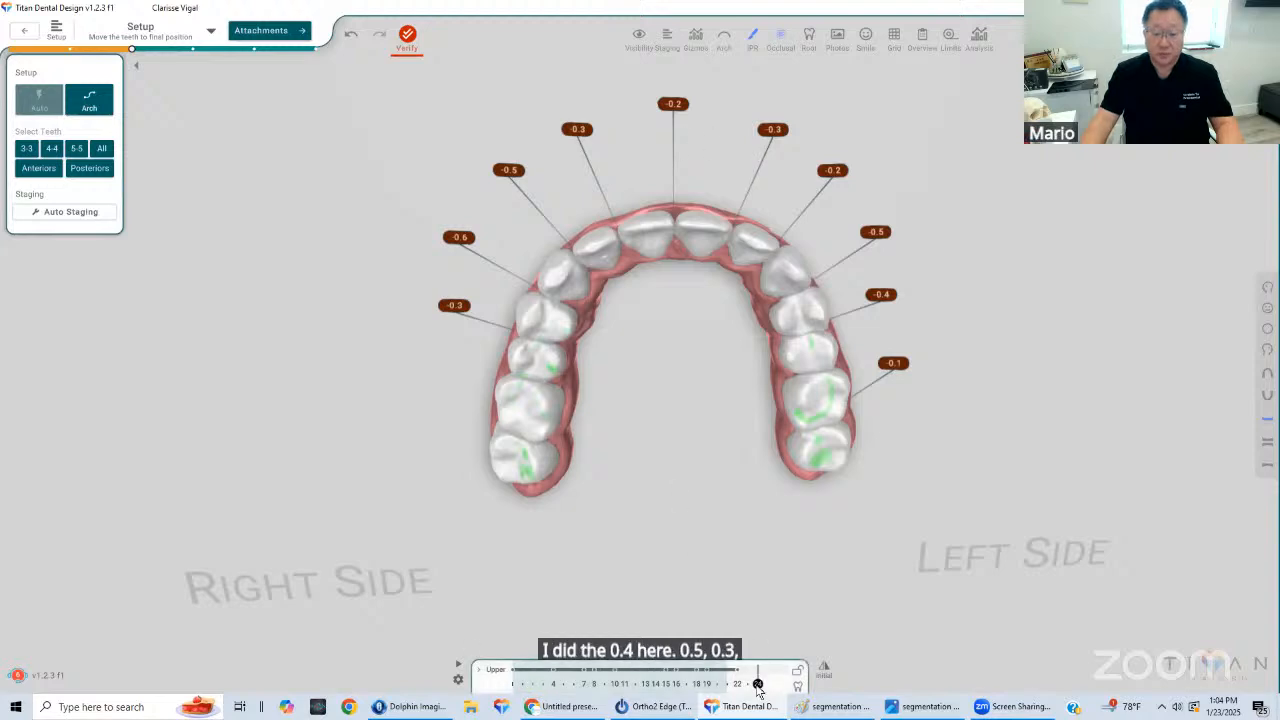
pyautogui.moveTo(758, 684); pyautogui.dragTo(512, 684)
pyautogui.moveTo(570, 621); pyautogui.dragTo(1046, 578)
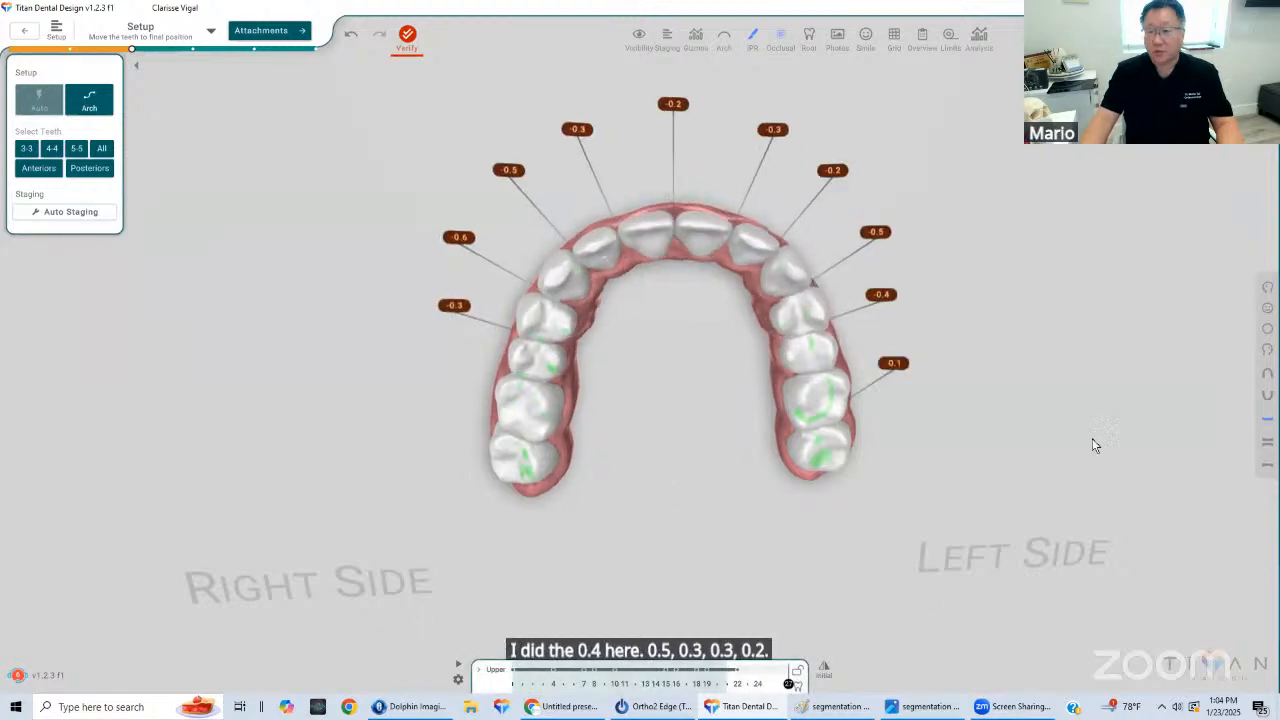
pyautogui.moveTo(750, 340); pyautogui.dragTo(880, 314)
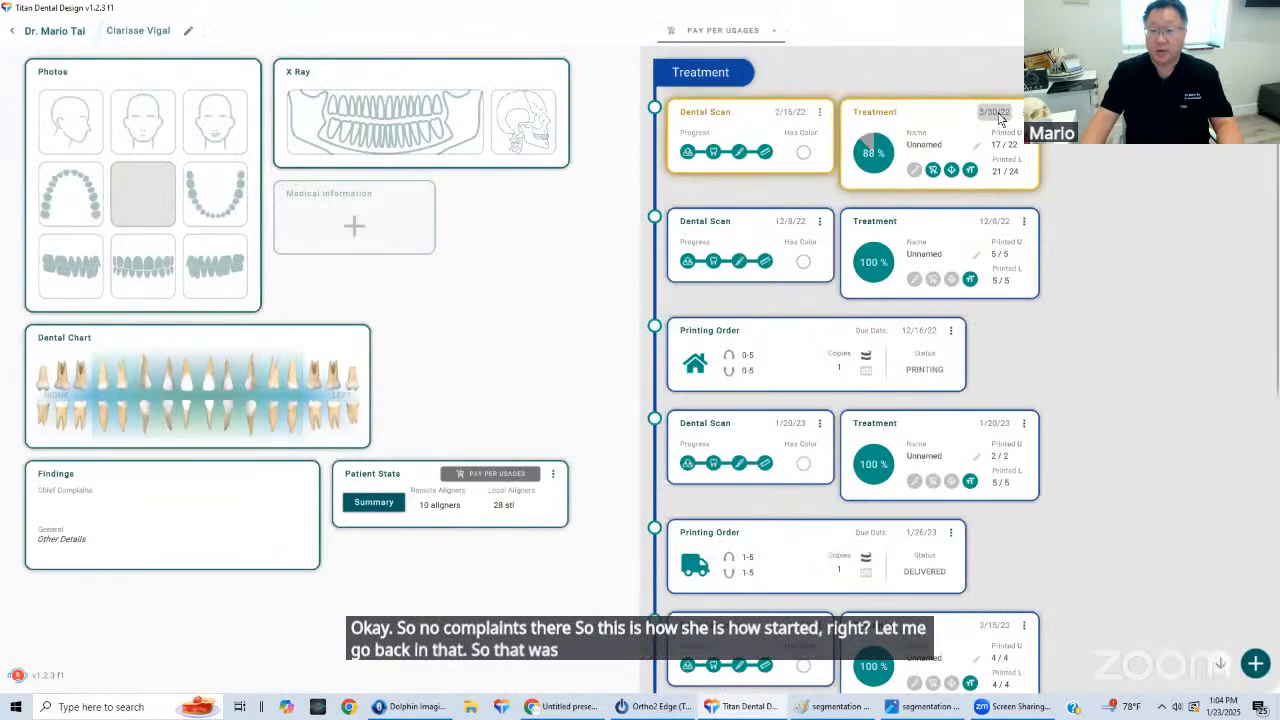
# Open the 12/8/22 treatment, and switch to Ortho2 Edge to review the patient's aligner delivery history in the treatment chart
pyautogui.click(946, 238)
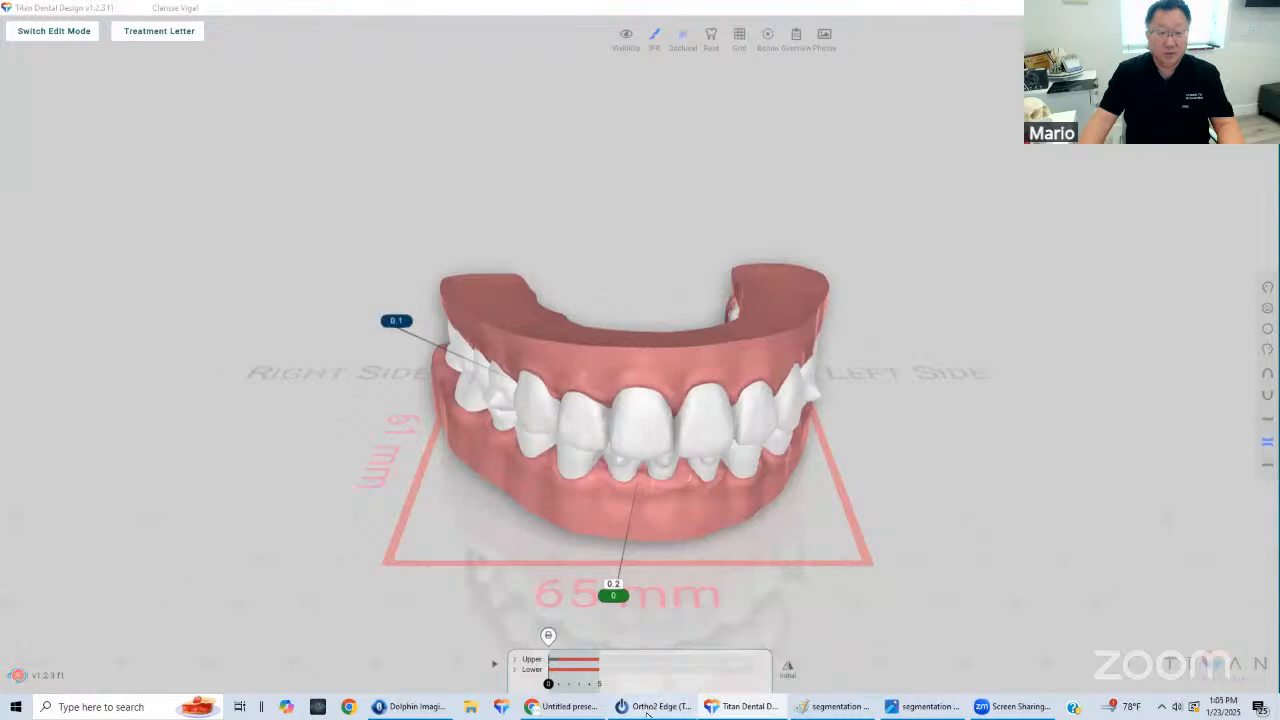
pyautogui.click(652, 706)
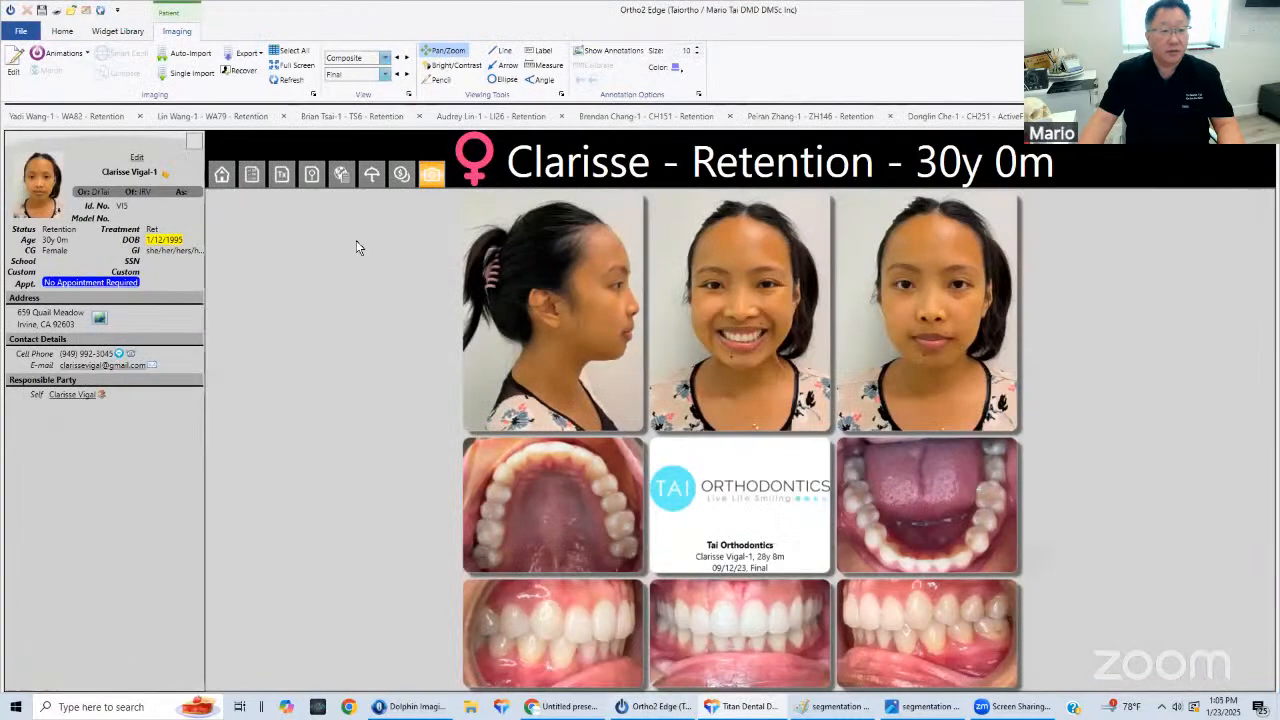
pyautogui.click(283, 178)
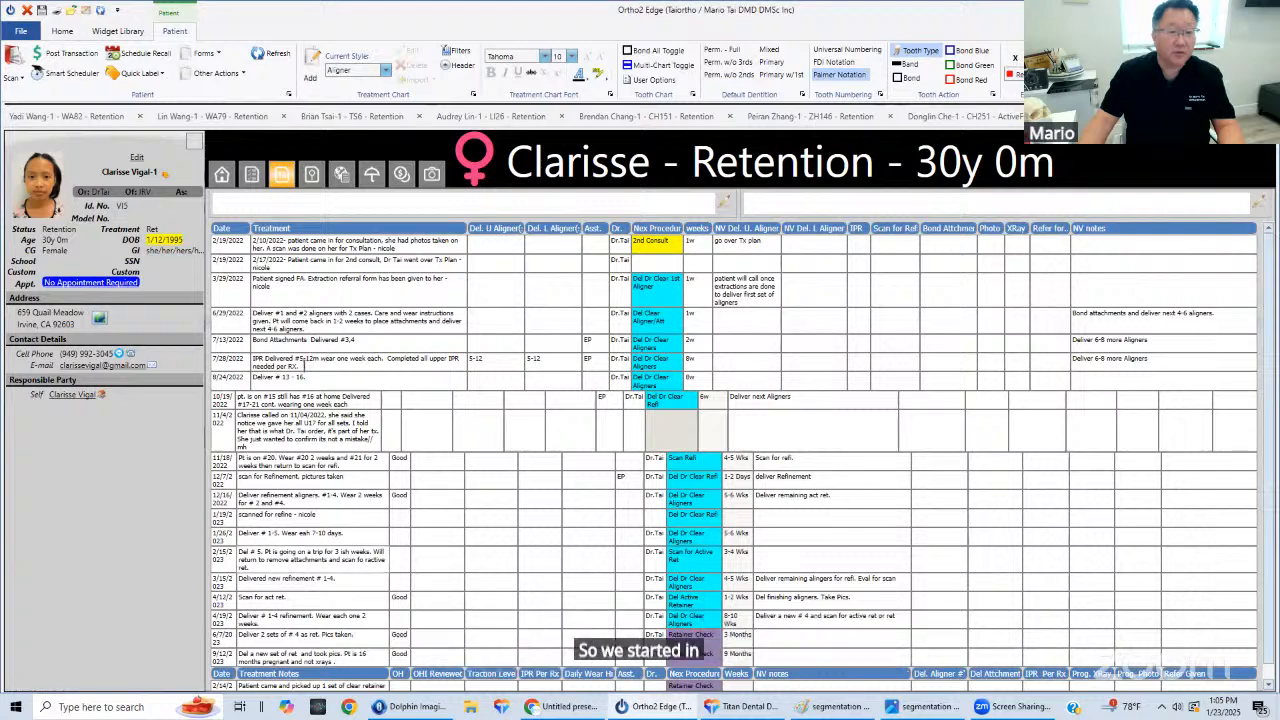
pyautogui.scroll(-1, 310, 376)
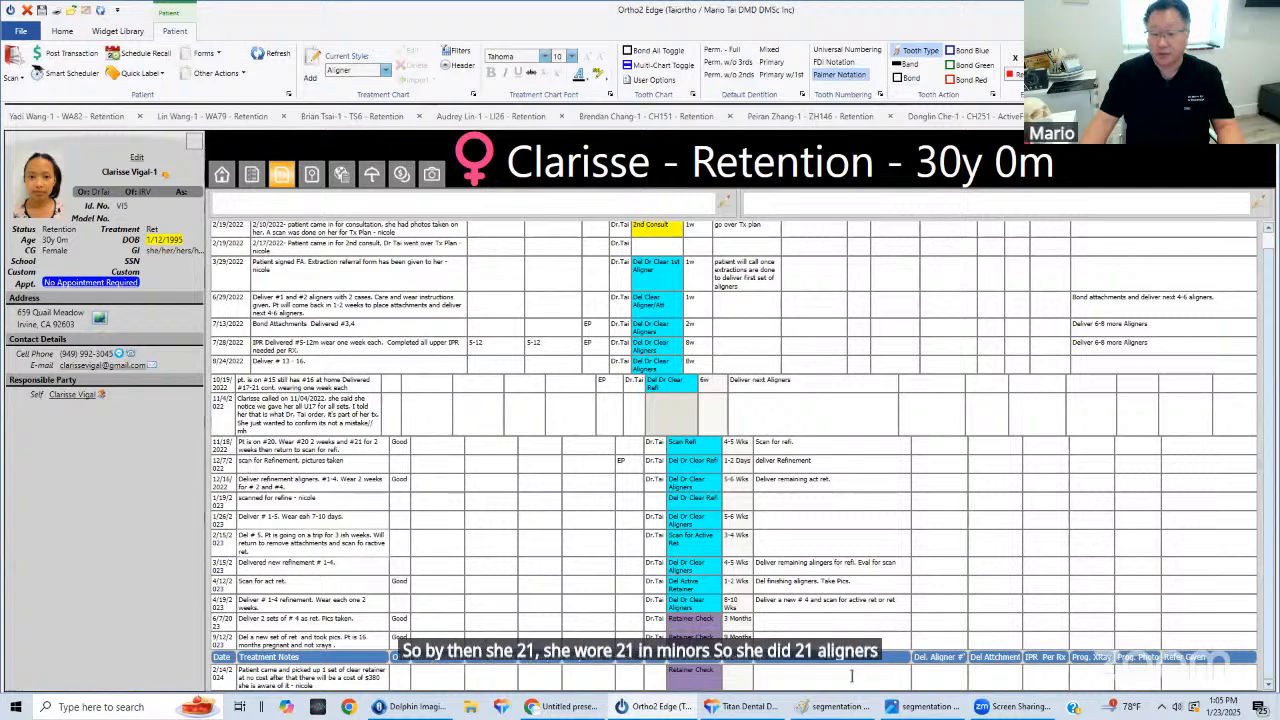
# Switch back to Titan Dental Design, reopen the 12/8/22 treatment from the patient's overview and activate its edit mode
pyautogui.click(748, 706)
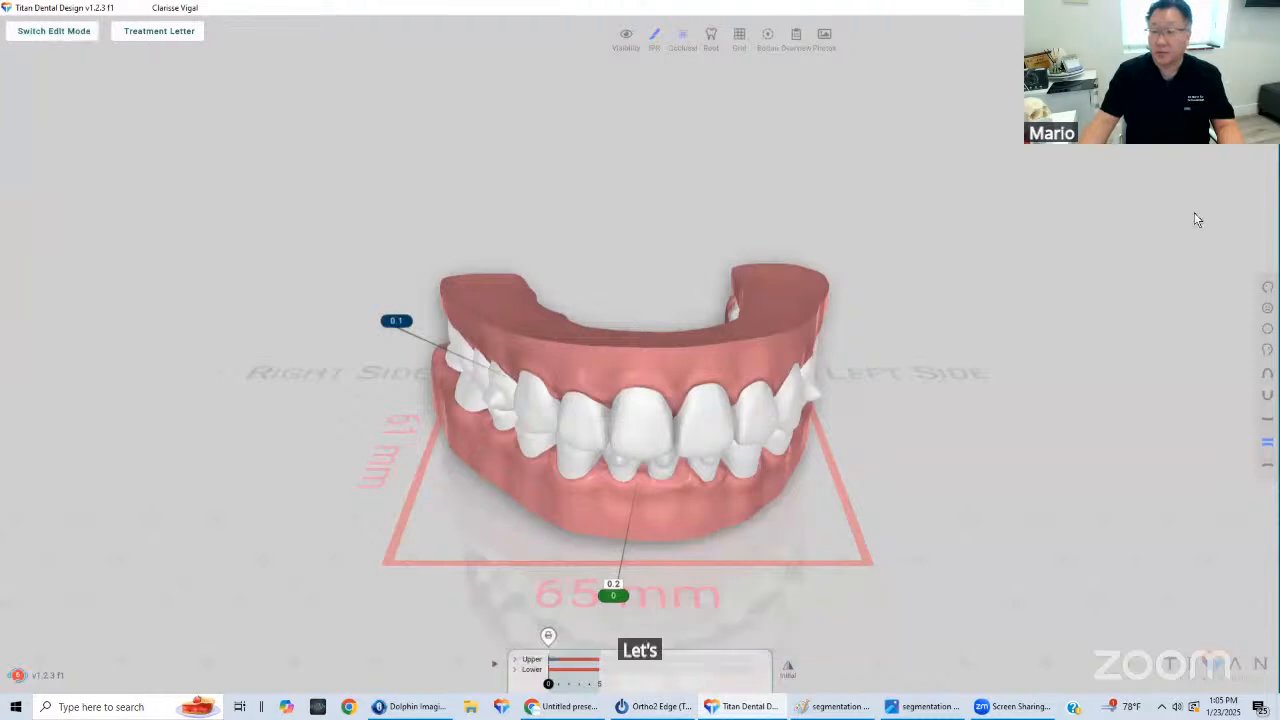
pyautogui.press('Escape')
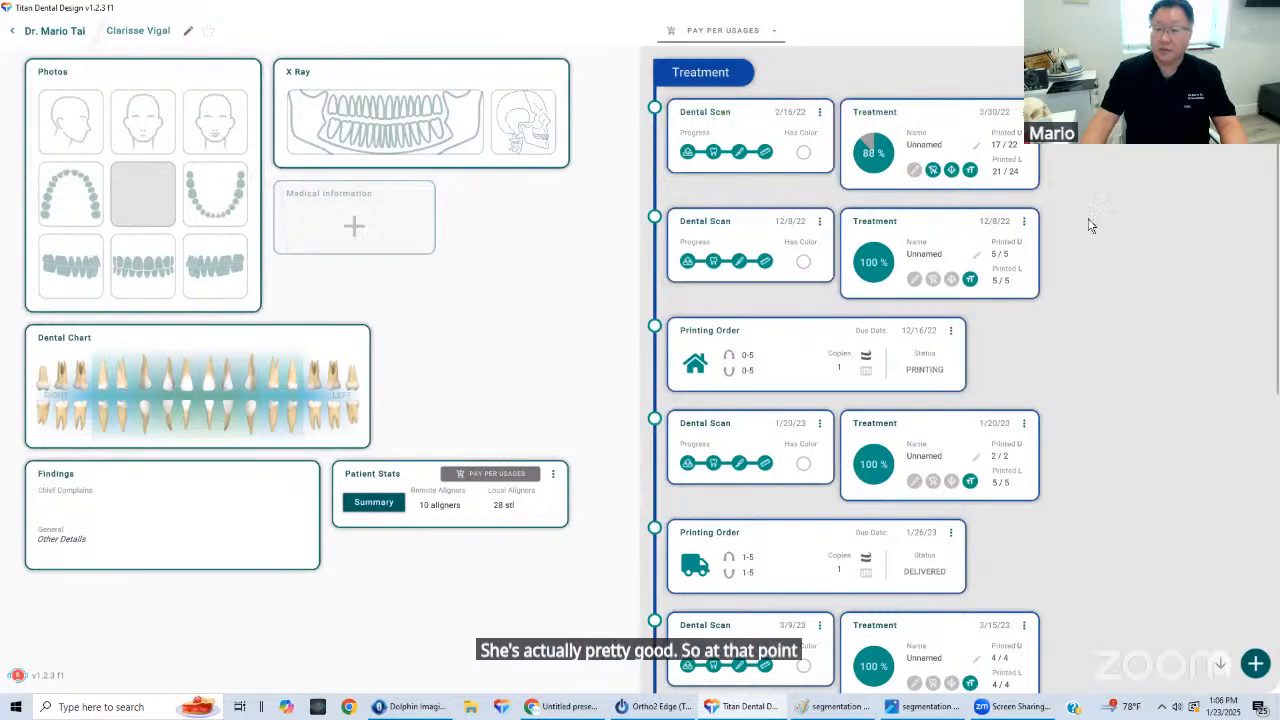
pyautogui.click(934, 221)
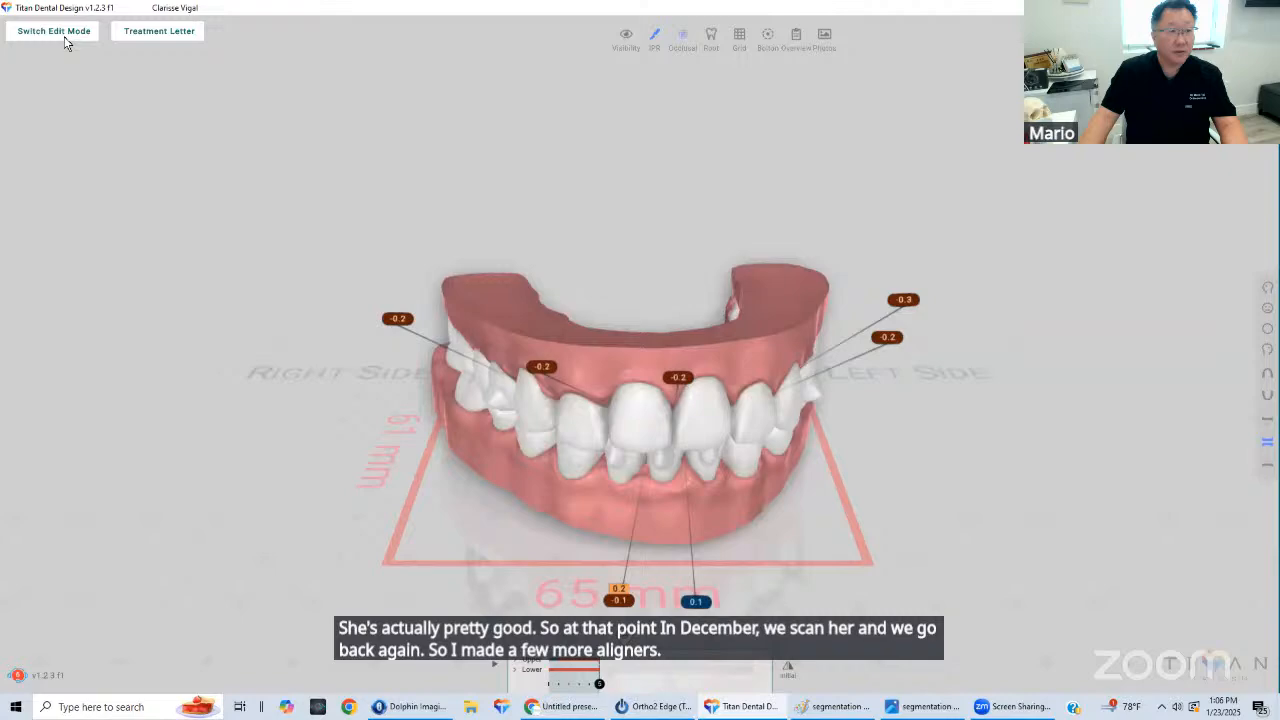
pyautogui.click(65, 37)
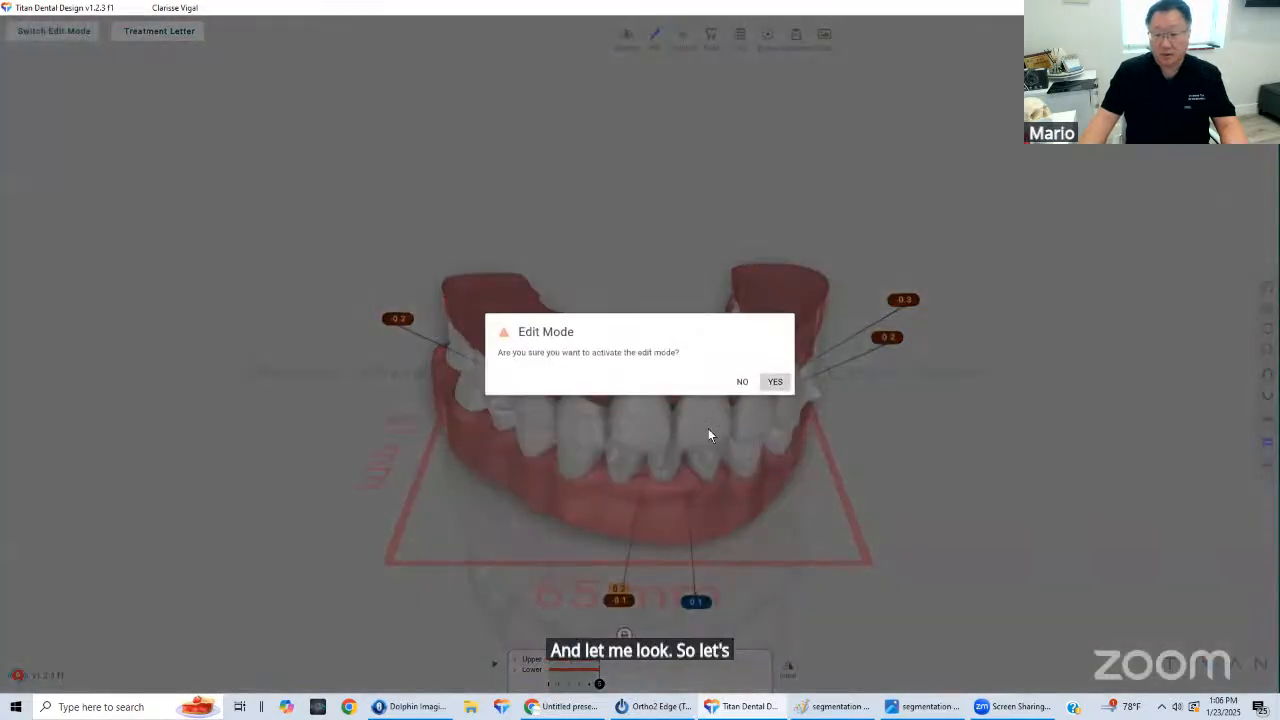
pyautogui.click(775, 381)
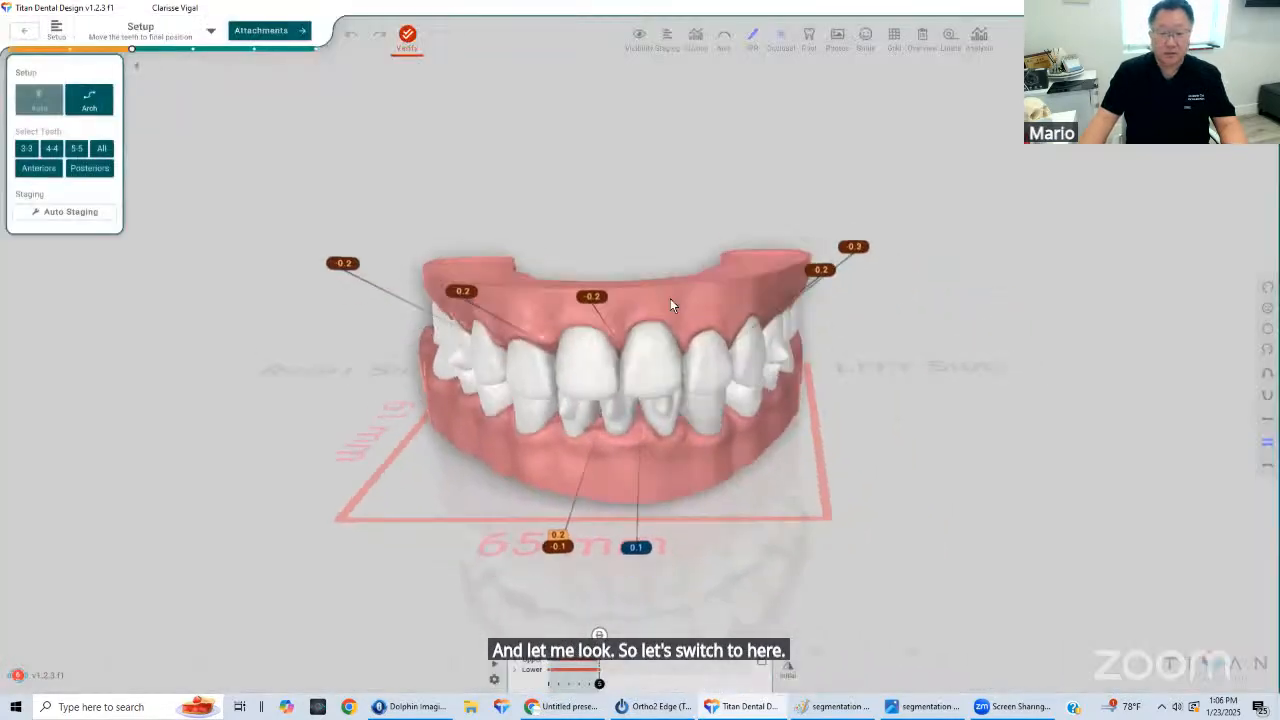
# Show only the lower arch from above and inspect the rotation of the lower right incisors
pyautogui.moveTo(670, 305); pyautogui.dragTo(594, 603)
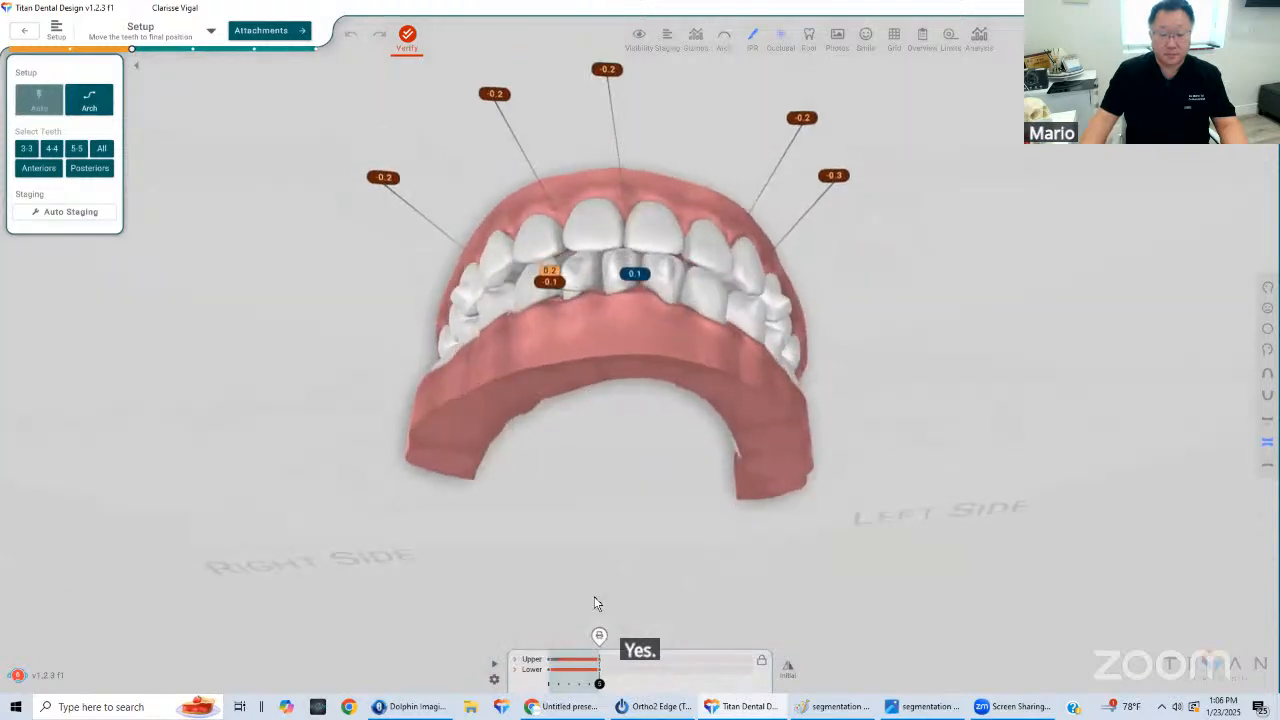
pyautogui.click(1268, 396)
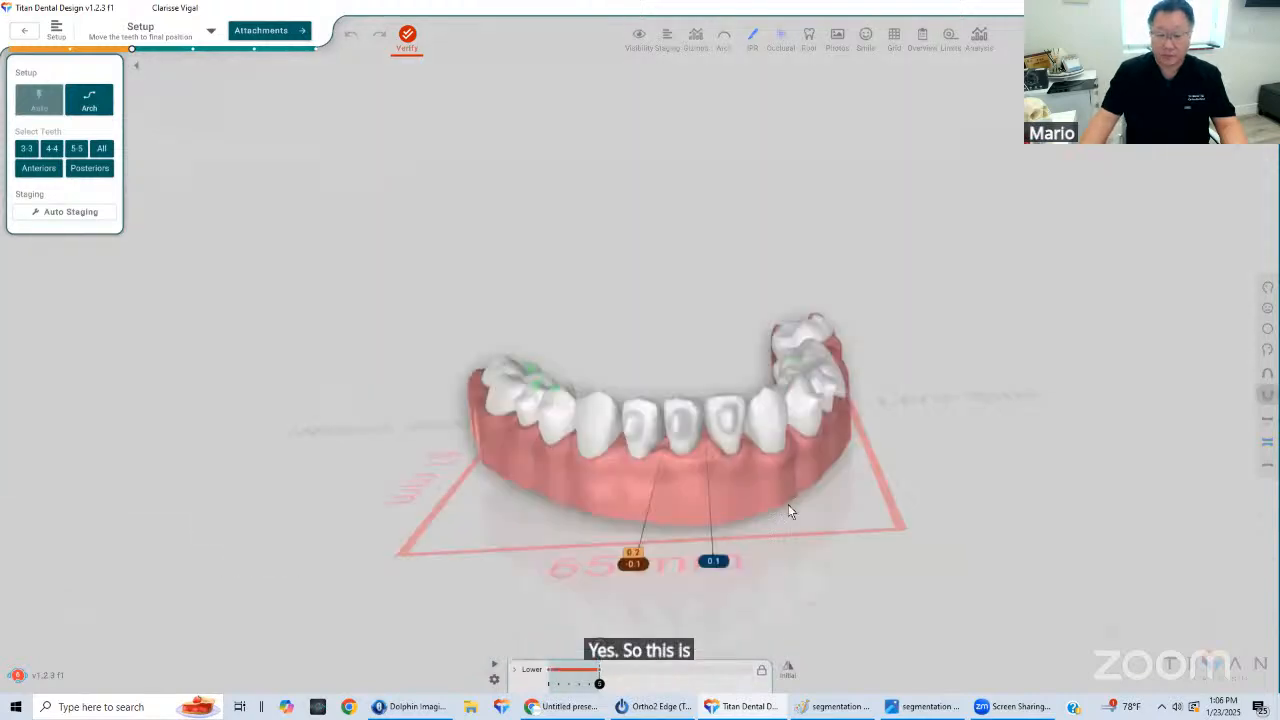
pyautogui.moveTo(540, 417); pyautogui.dragTo(682, 458)
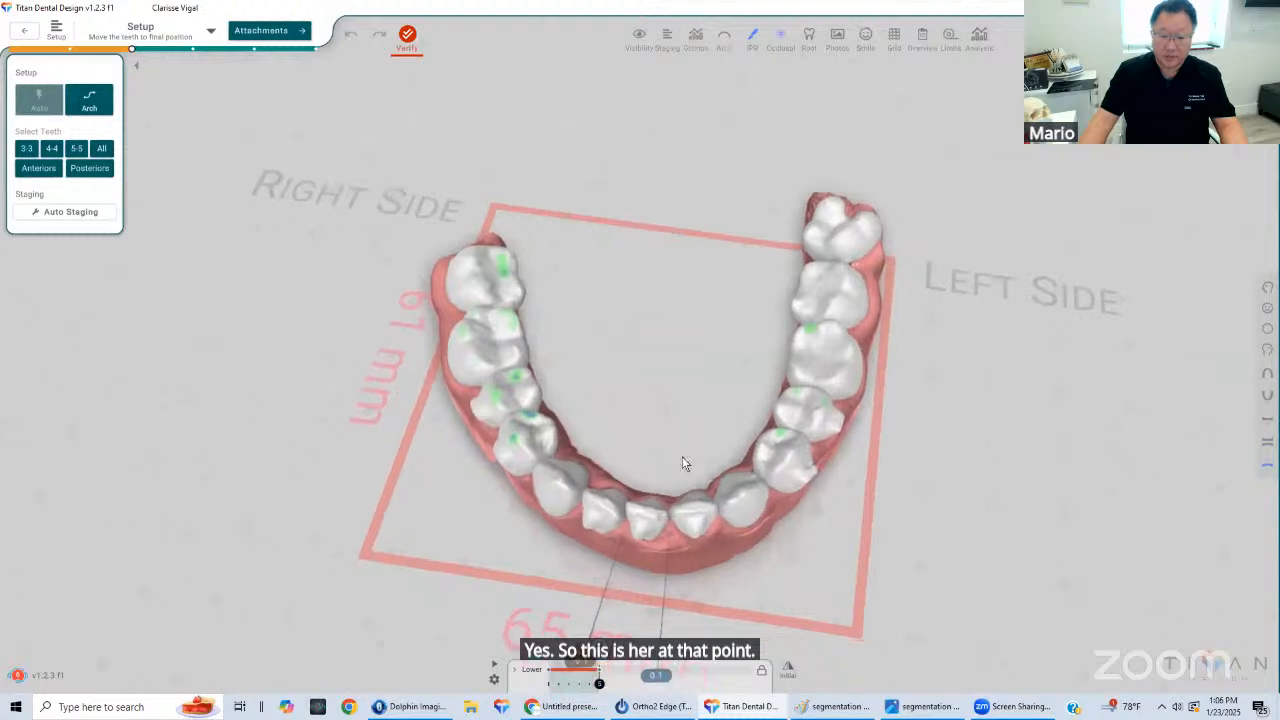
pyautogui.moveTo(664, 512); pyautogui.dragTo(606, 524)
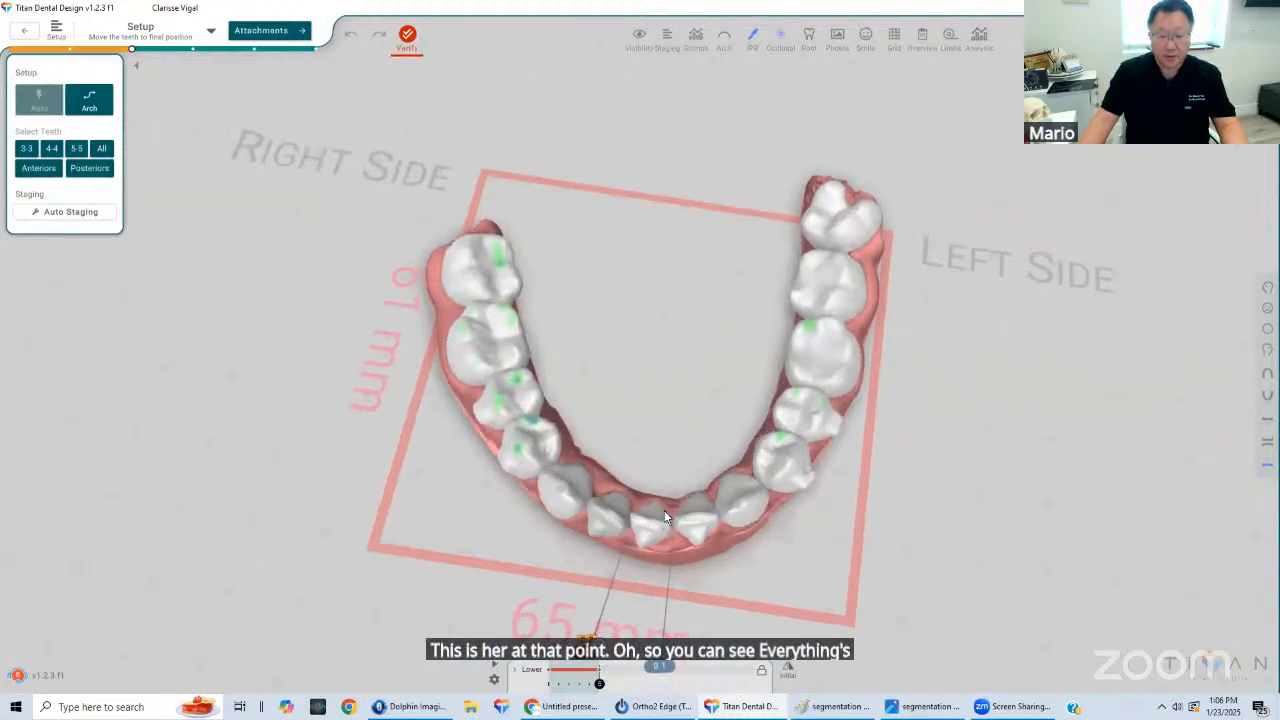
pyautogui.moveTo(664, 512); pyautogui.dragTo(628, 528)
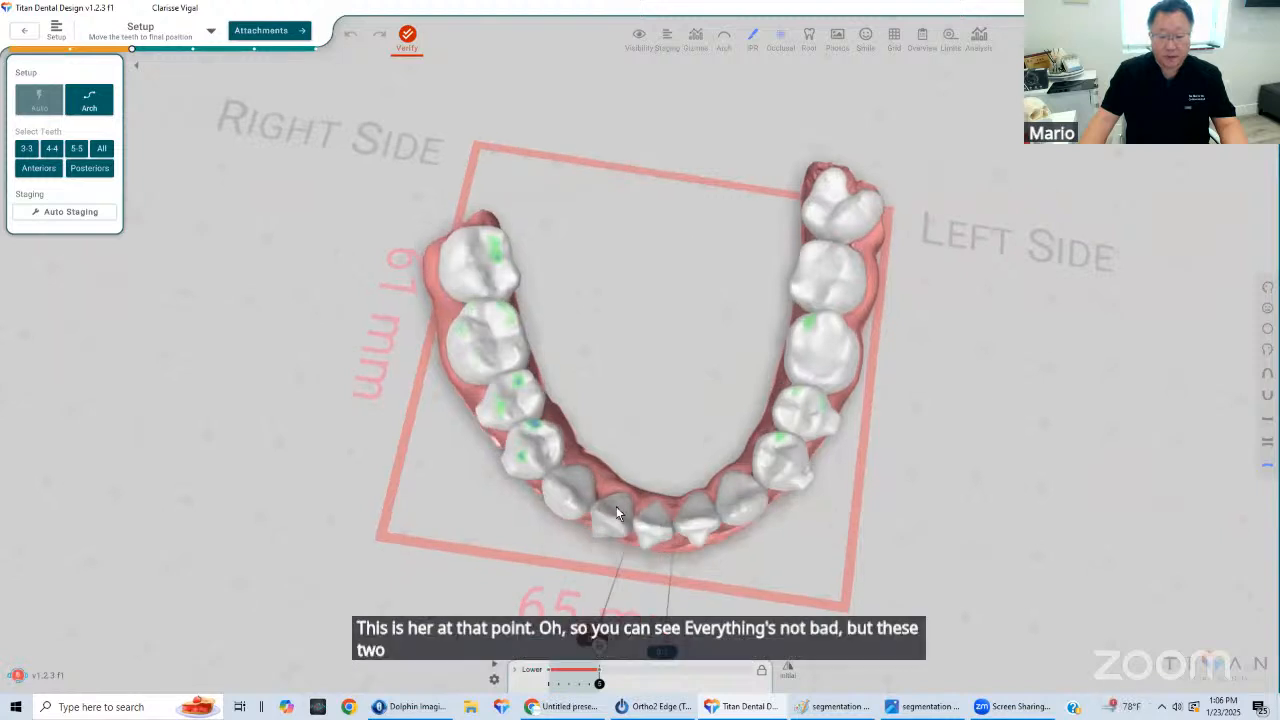
pyautogui.click(616, 508)
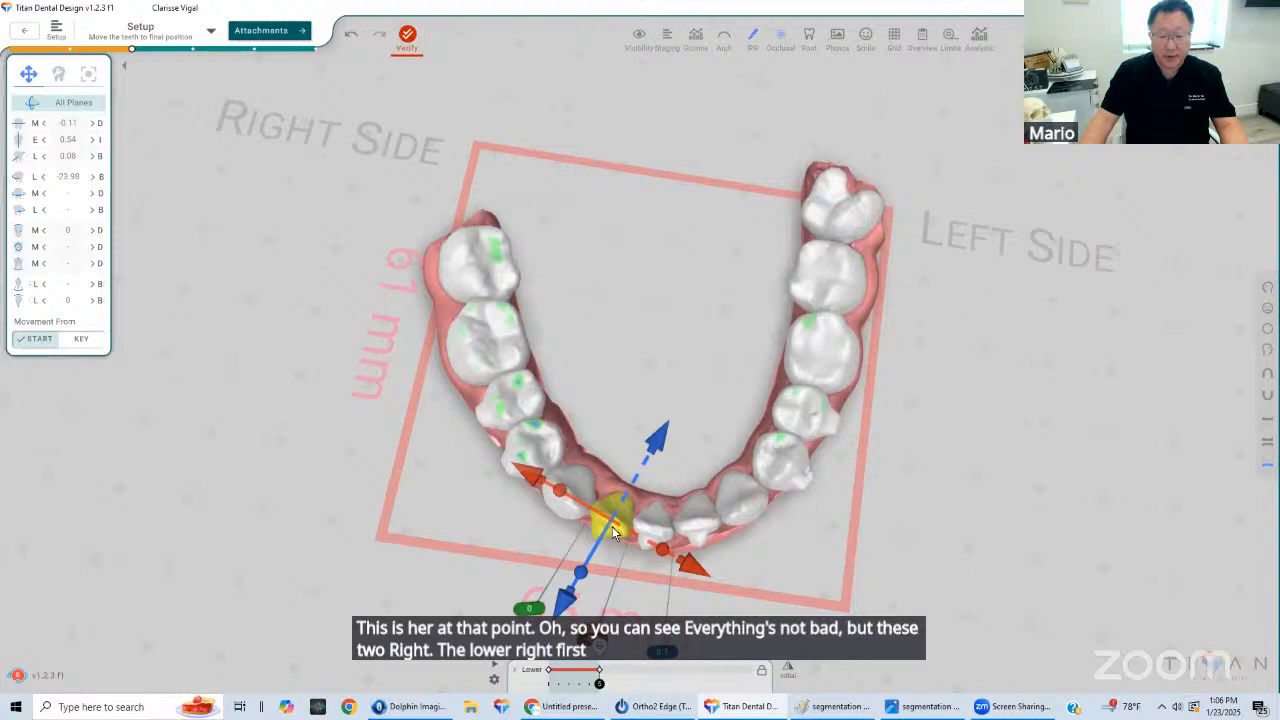
pyautogui.click(860, 556)
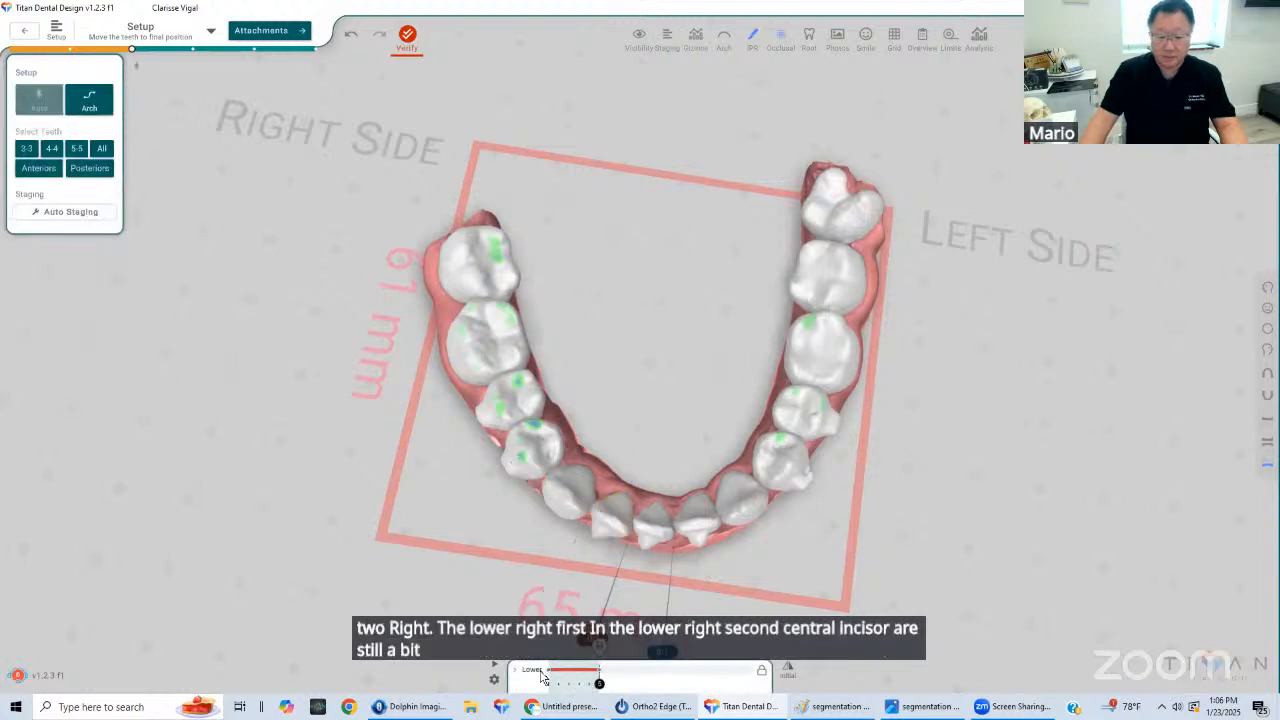
# Move repeatedly between stage 0 and stage 5 of the lower arch to examine the overcorrection of the incisors
pyautogui.moveTo(599, 684); pyautogui.dragTo(686, 677)
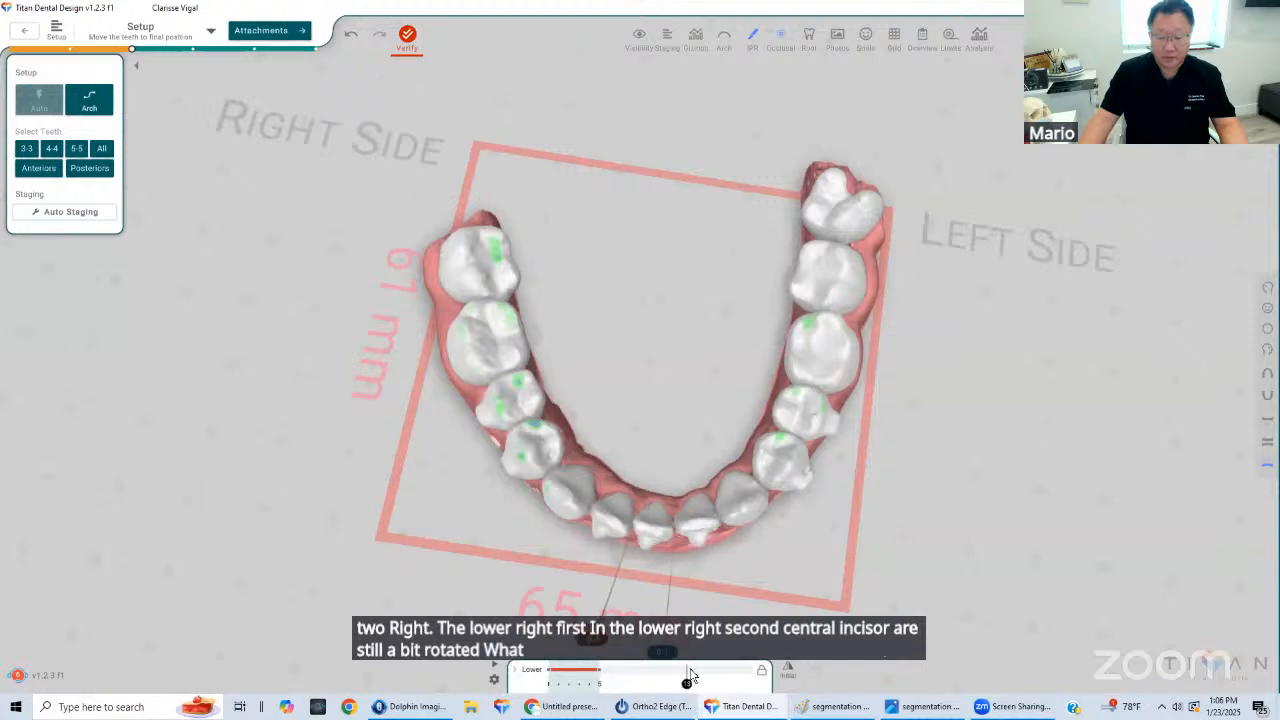
pyautogui.moveTo(726, 558); pyautogui.dragTo(724, 538, button='middle')
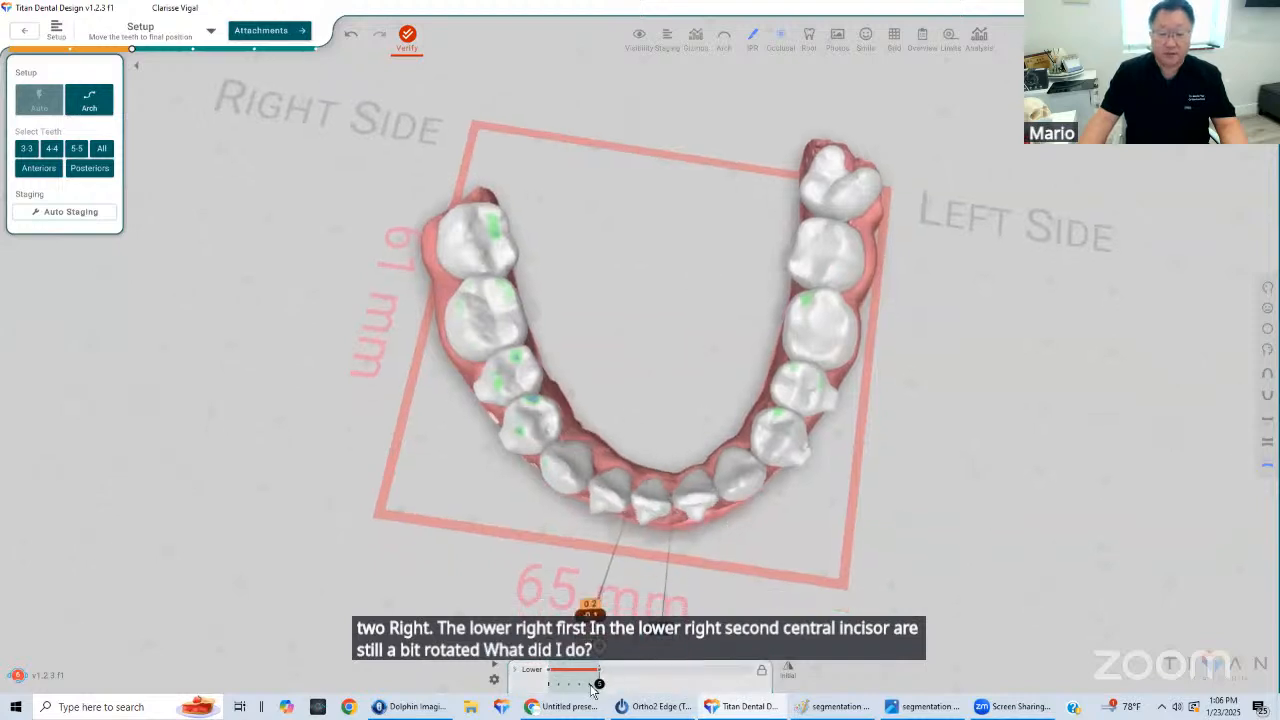
pyautogui.moveTo(599, 684); pyautogui.dragTo(506, 683)
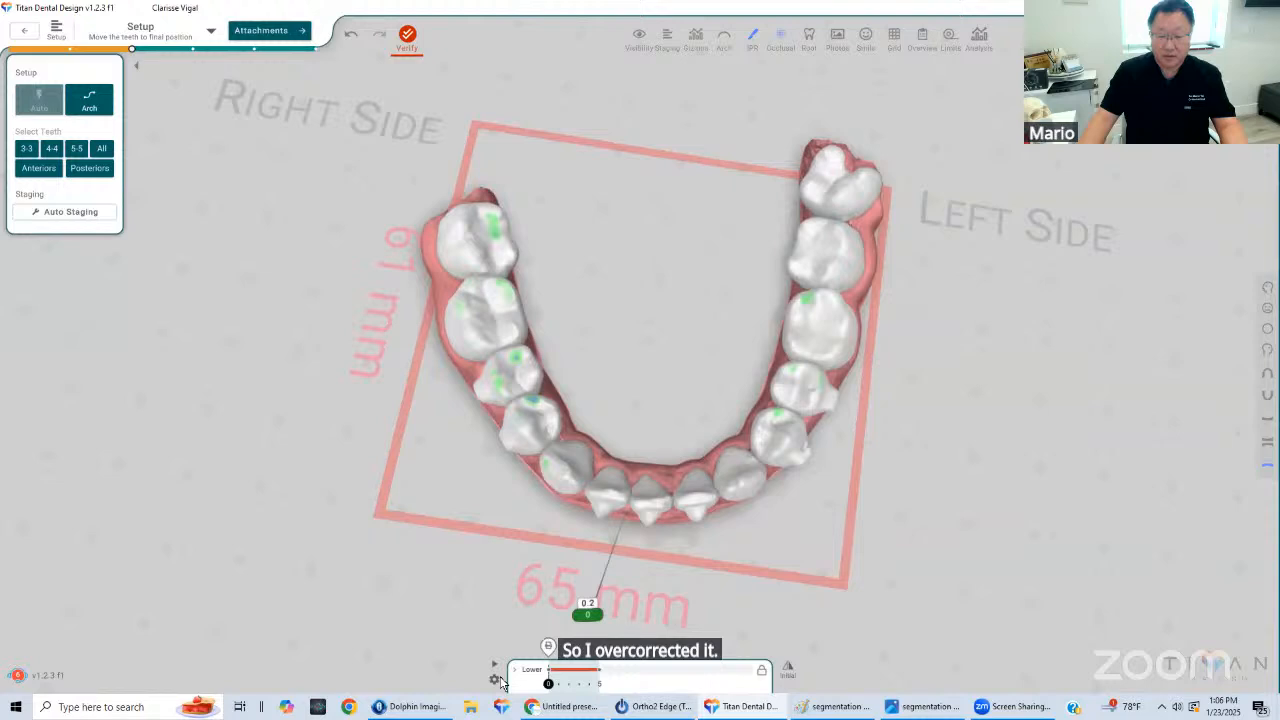
pyautogui.moveTo(548, 683); pyautogui.dragTo(737, 688)
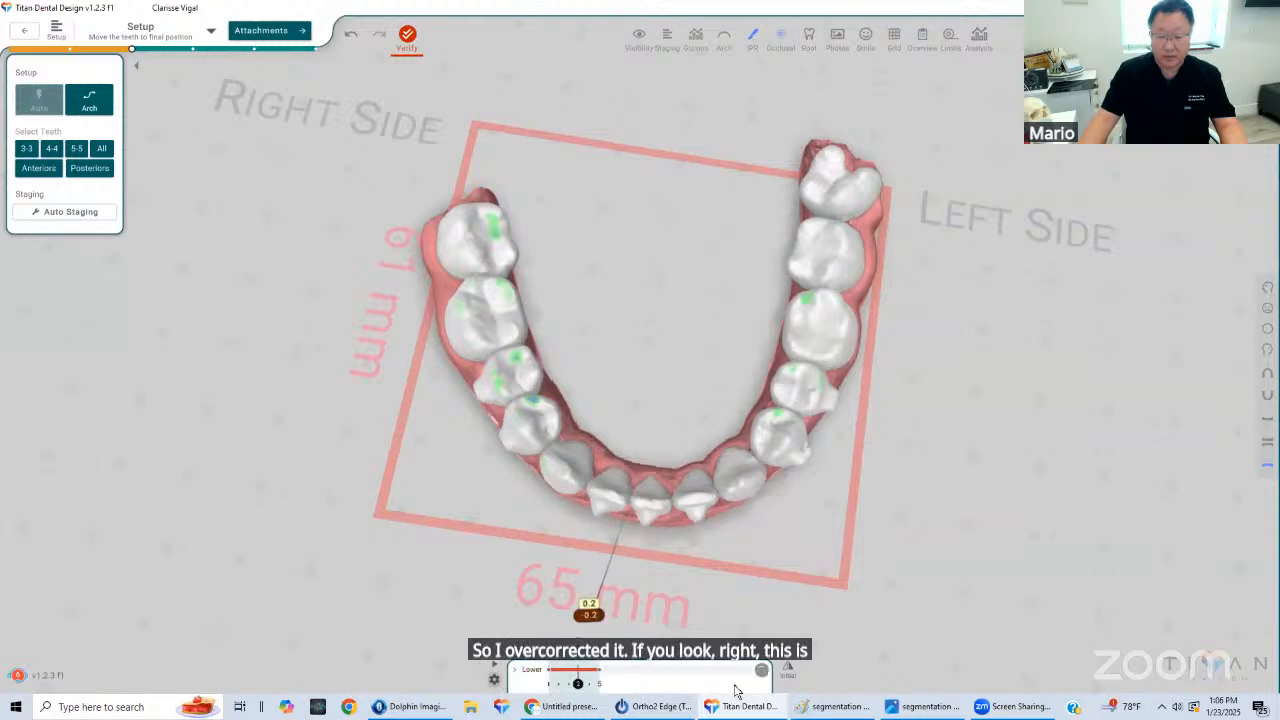
pyautogui.moveTo(600, 686); pyautogui.dragTo(548, 684)
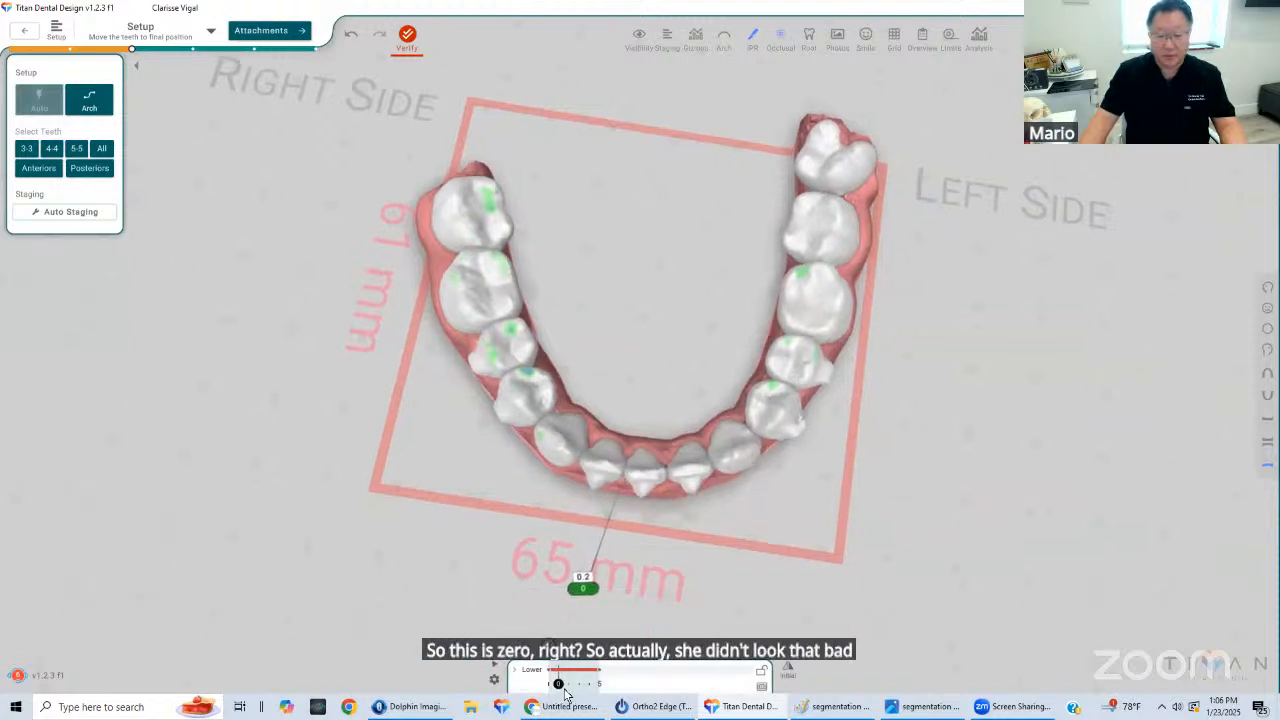
pyautogui.moveTo(551, 685); pyautogui.dragTo(716, 681)
pyautogui.click(611, 690)
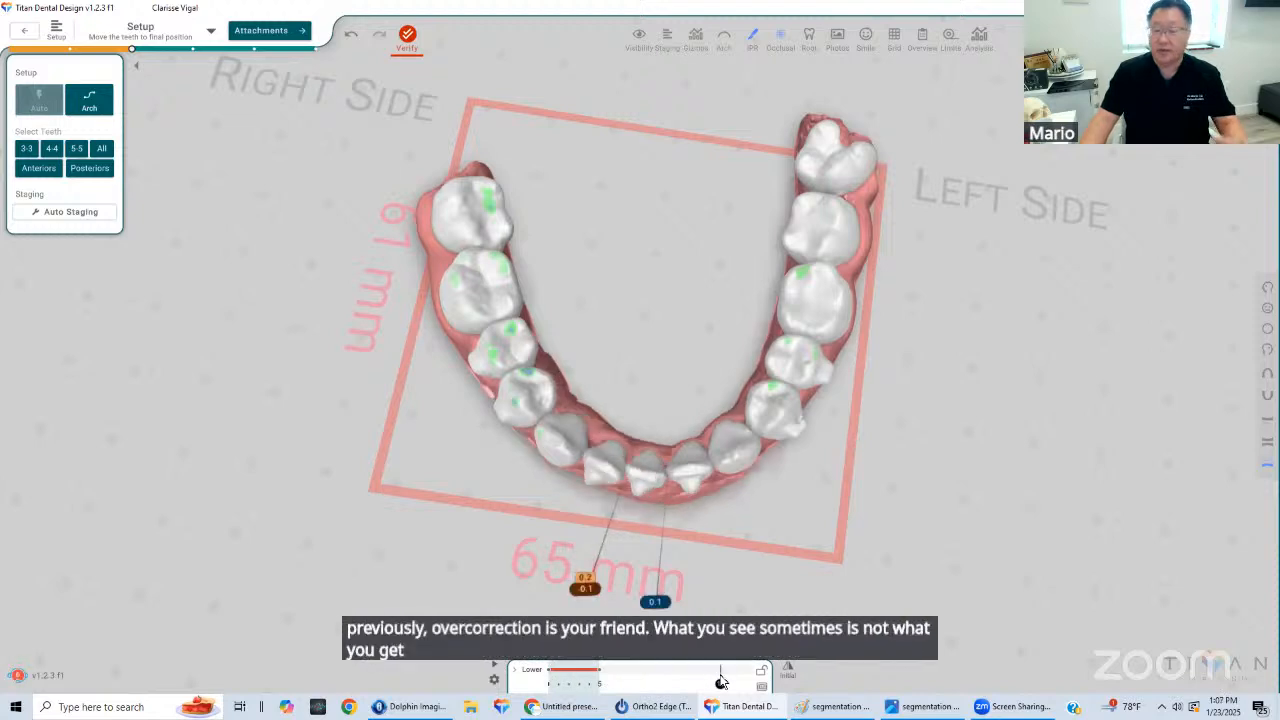
pyautogui.moveTo(593, 673); pyautogui.dragTo(548, 683)
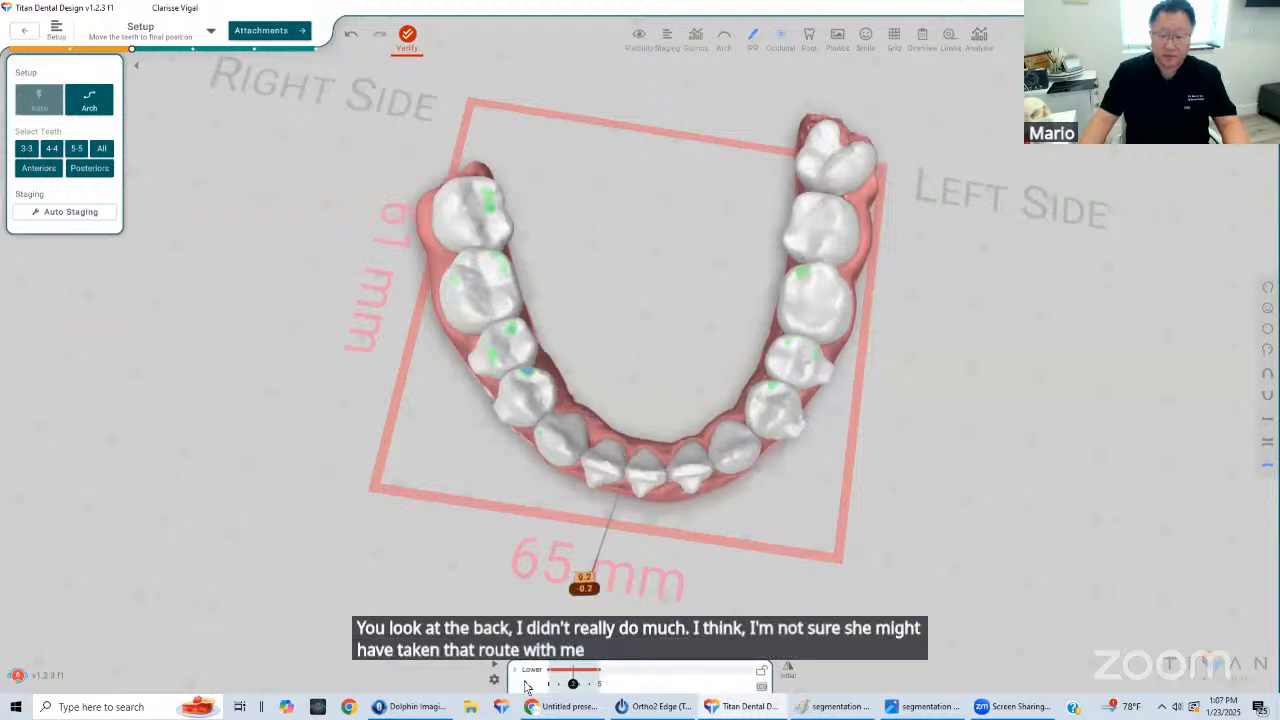
pyautogui.click(714, 682)
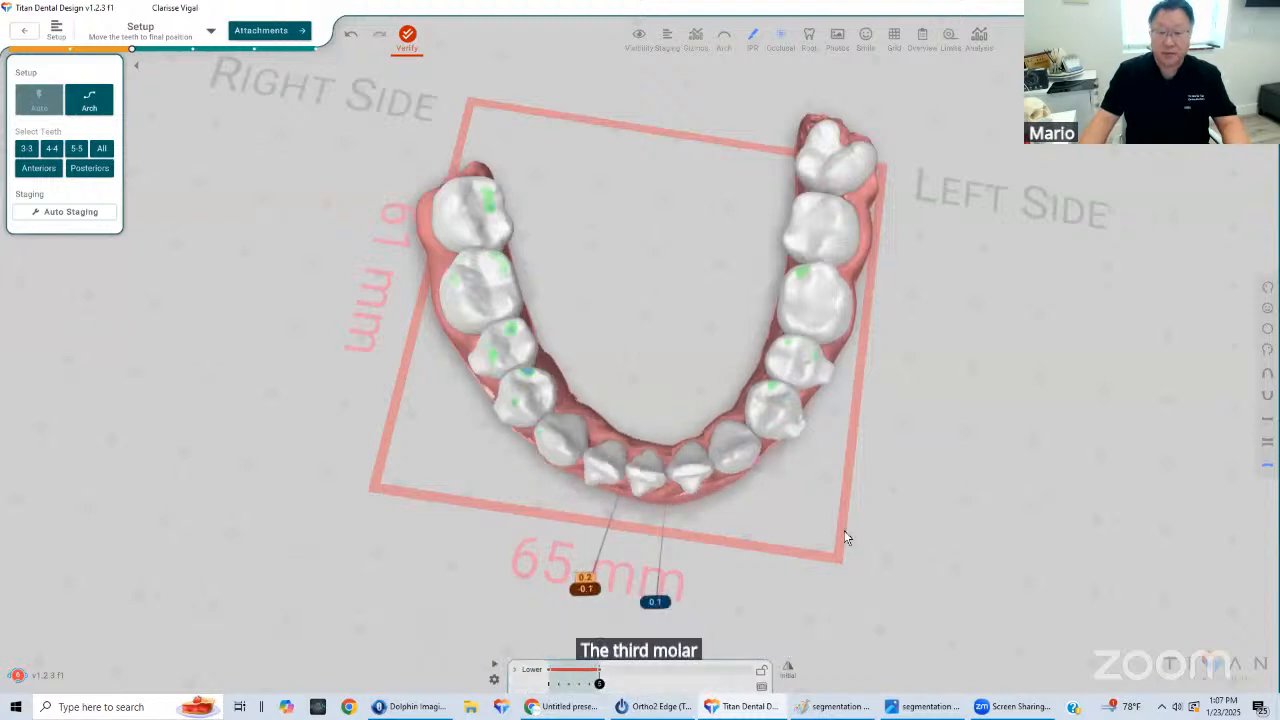
# Show only the upper arch from its biting side and compare stage 0 with stage 5, including the contacts between teeth
pyautogui.click(1267, 374)
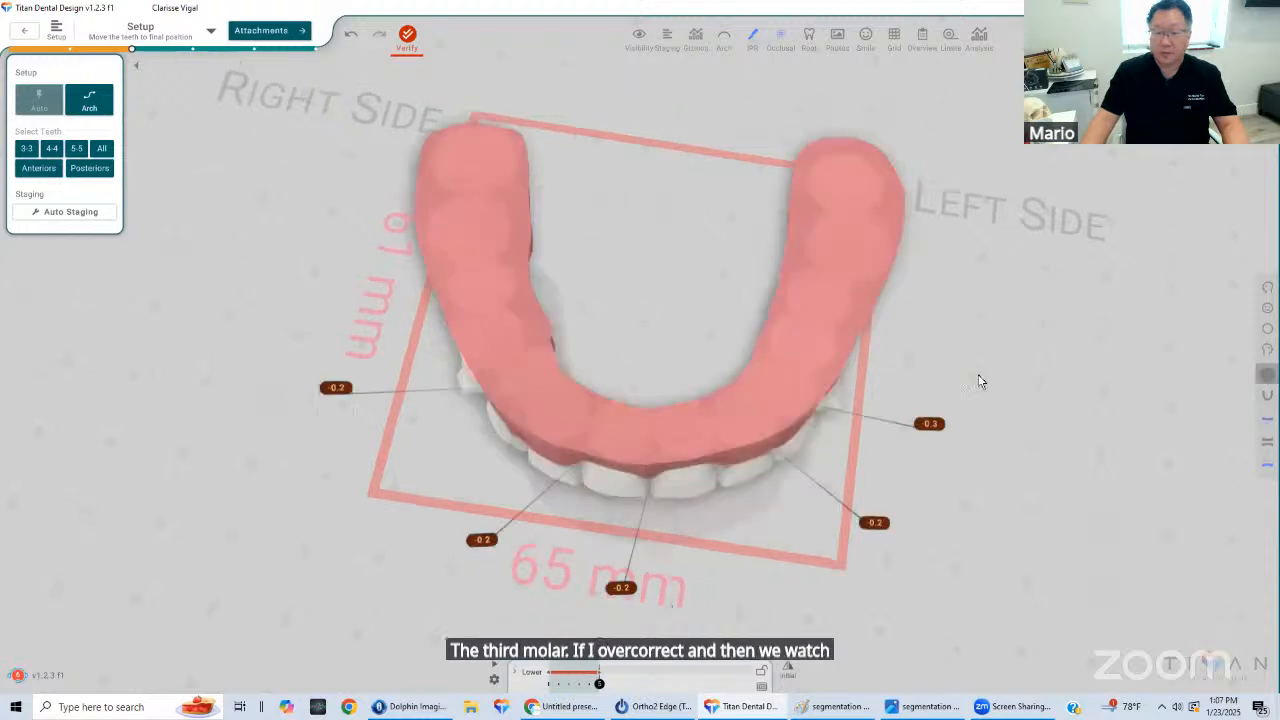
pyautogui.moveTo(668, 396); pyautogui.dragTo(720, 432, button='right')
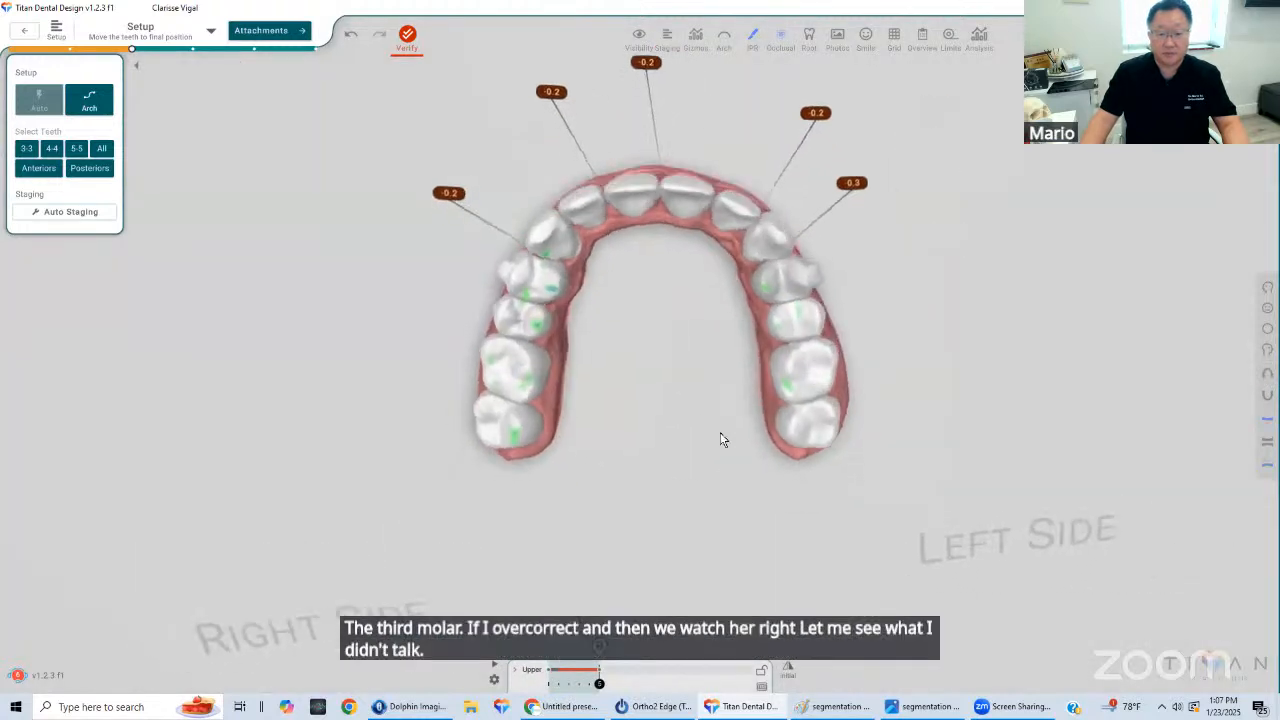
pyautogui.click(549, 684)
pyautogui.click(599, 684)
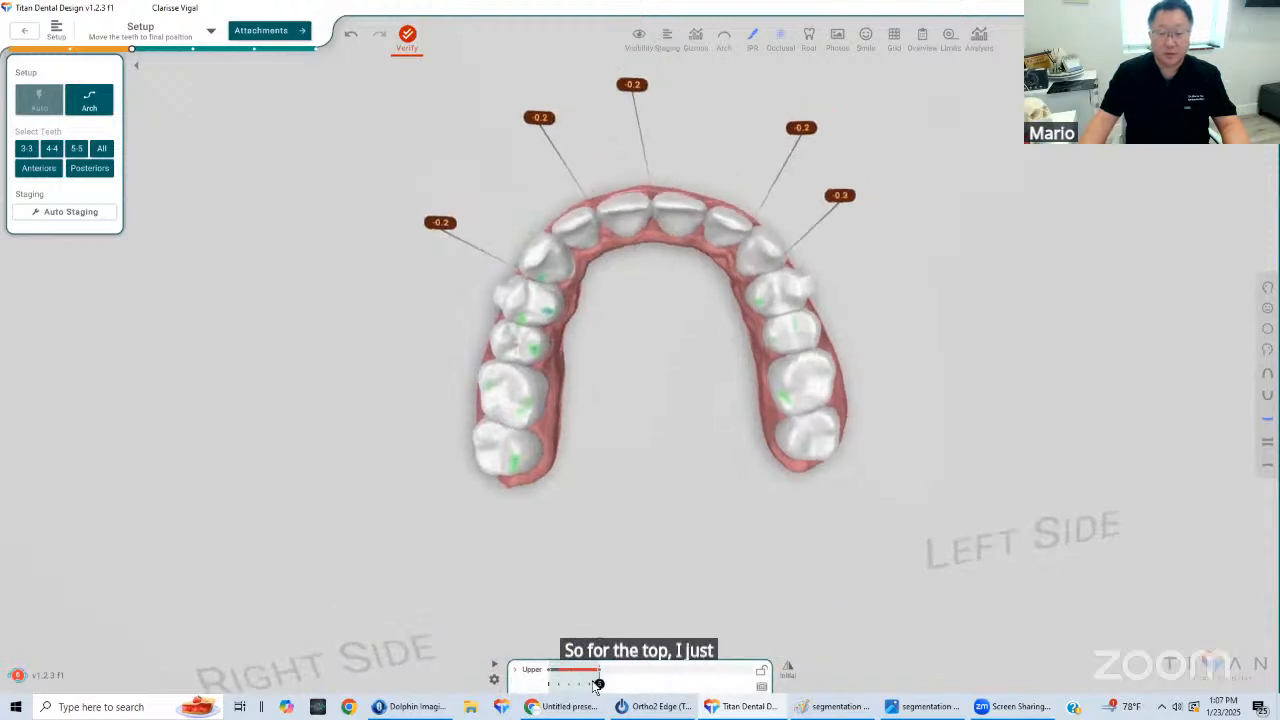
pyautogui.click(549, 684)
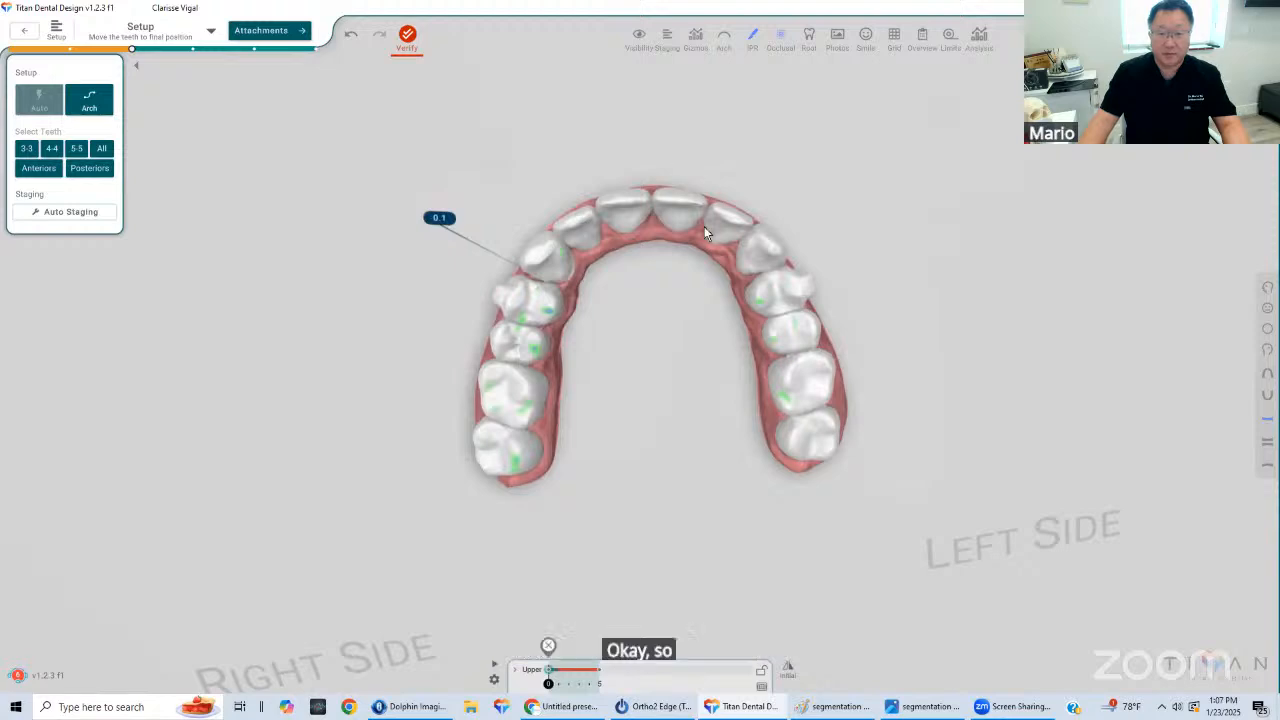
pyautogui.click(599, 684)
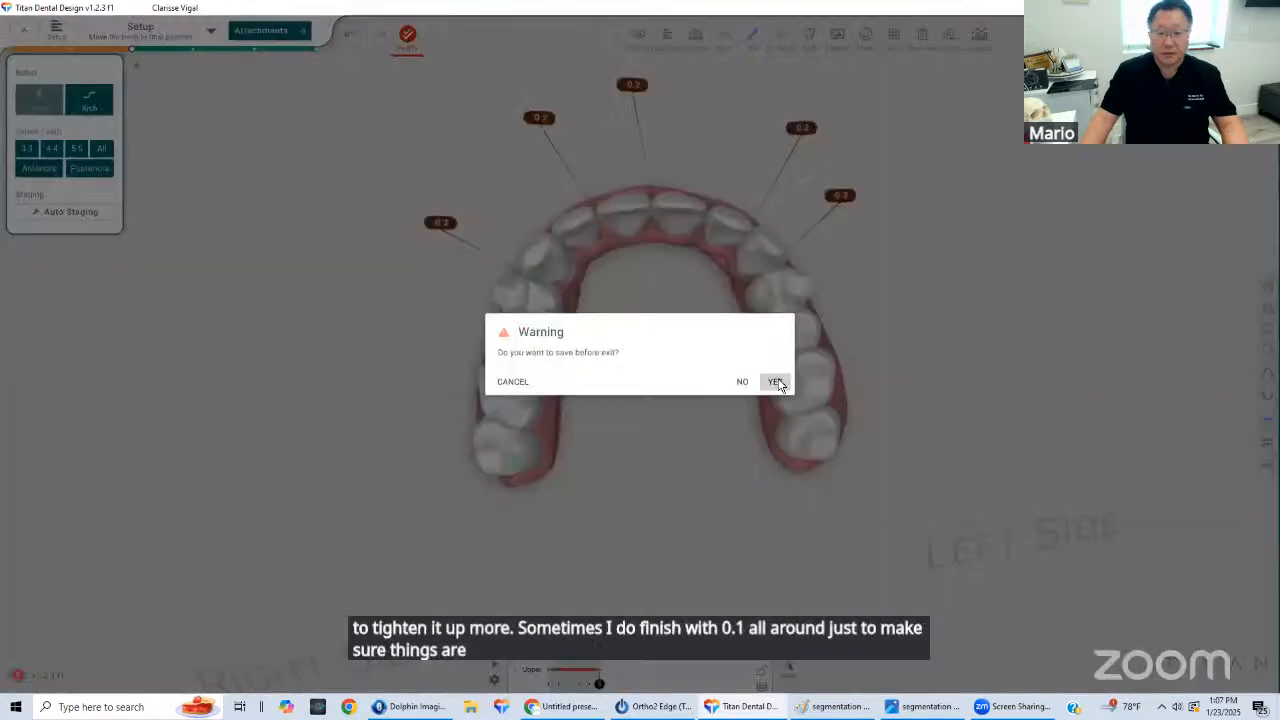
# Save and close the treatment, switch to Ortho2 Edge and open the patient's images
pyautogui.click(776, 381)
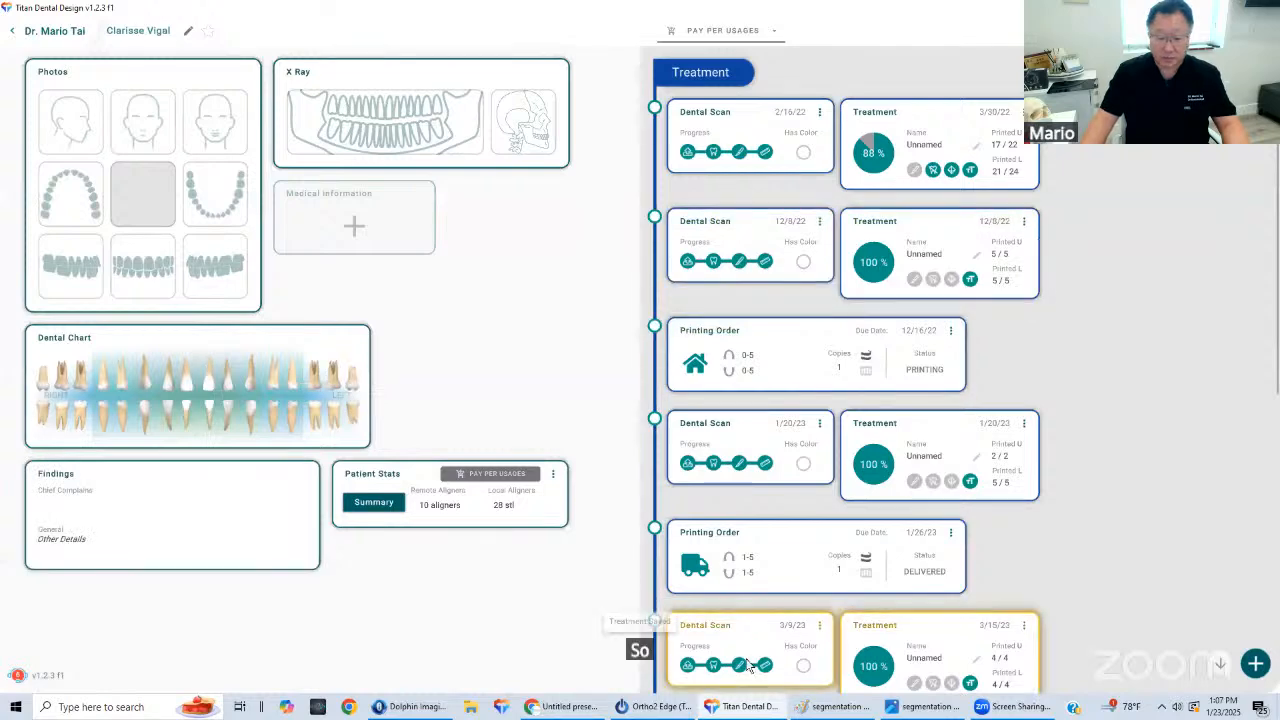
pyautogui.click(660, 706)
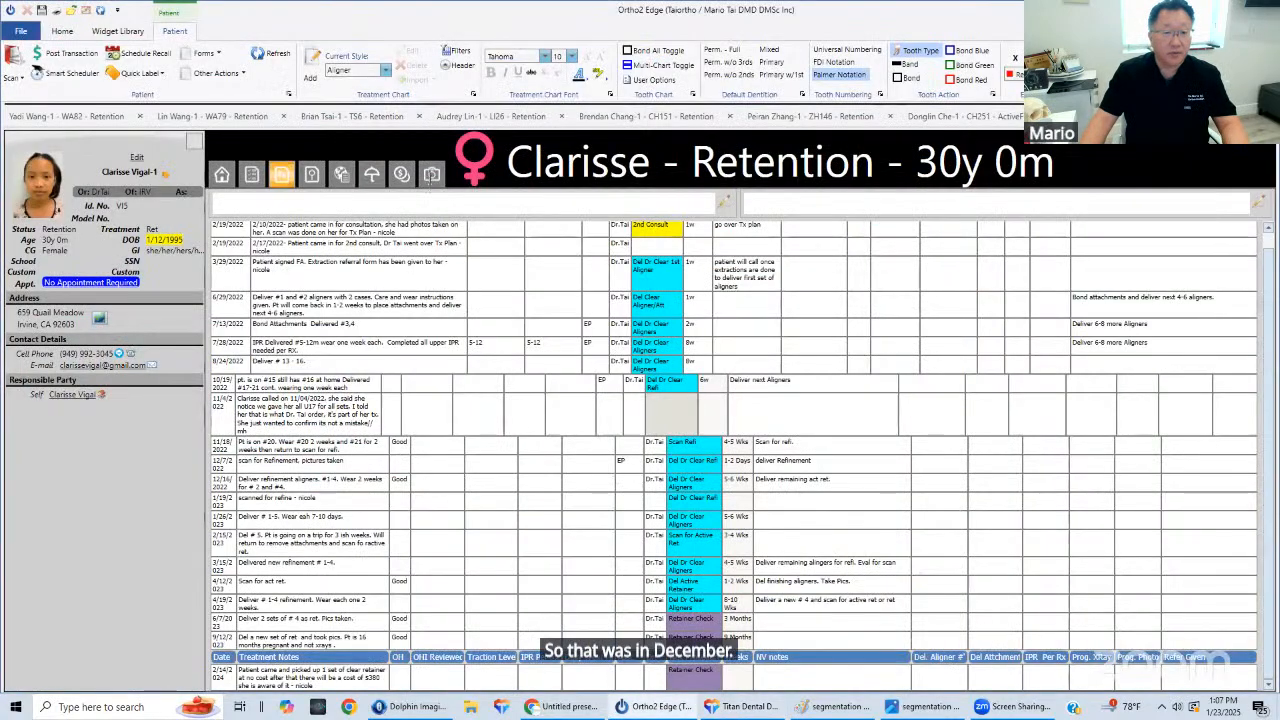
pyautogui.click(431, 175)
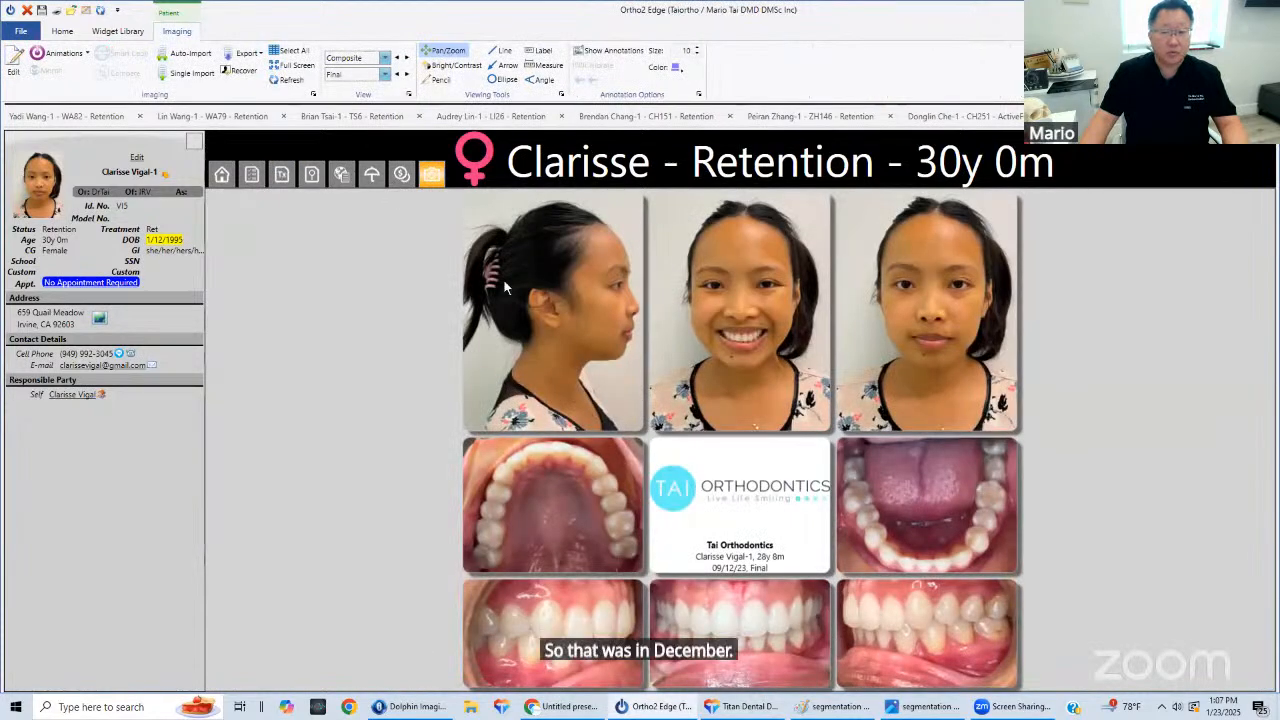
# Display the composite of the Progress 2 photos dated 12/07/22
pyautogui.click(388, 60)
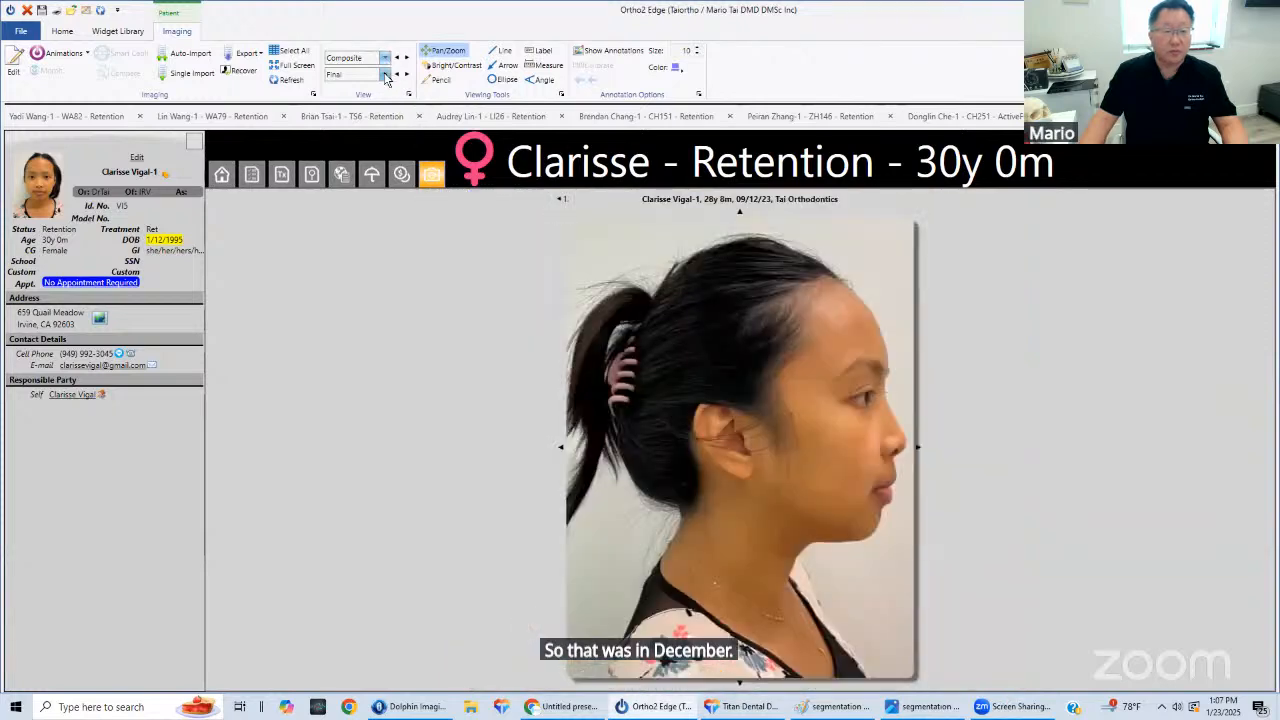
pyautogui.click(385, 75)
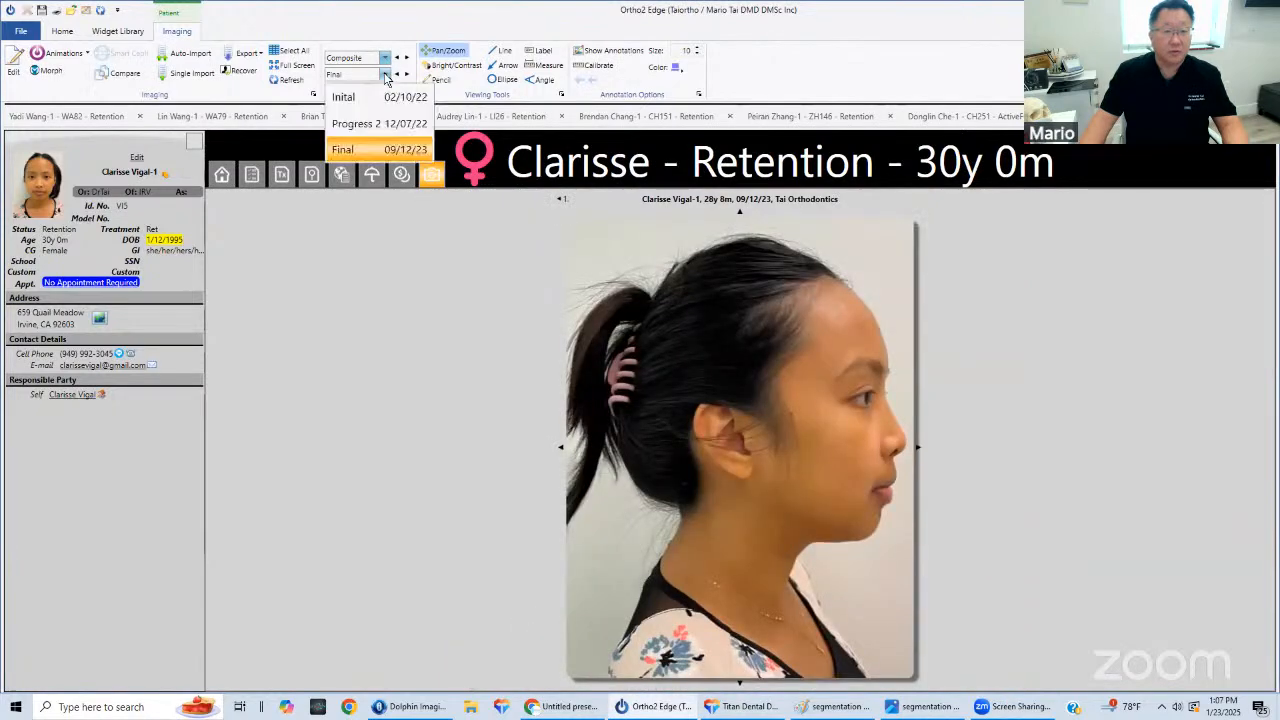
pyautogui.click(387, 124)
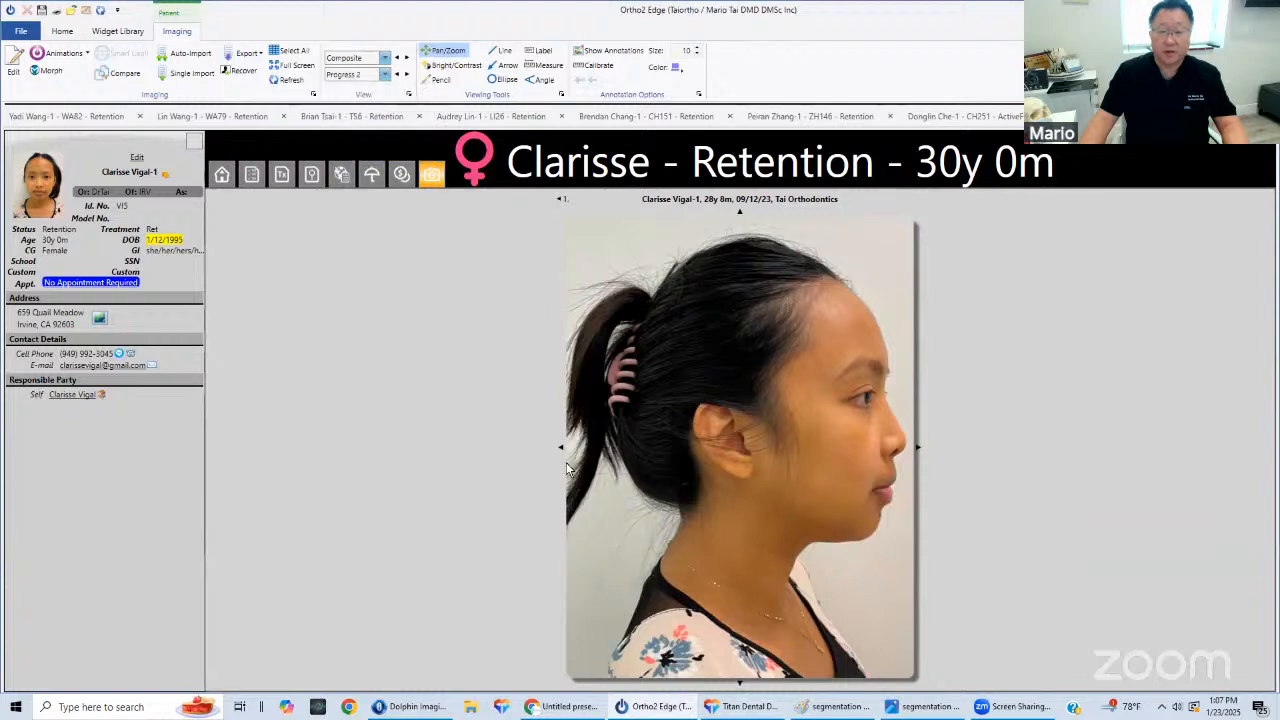
pyautogui.doubleClick(718, 456)
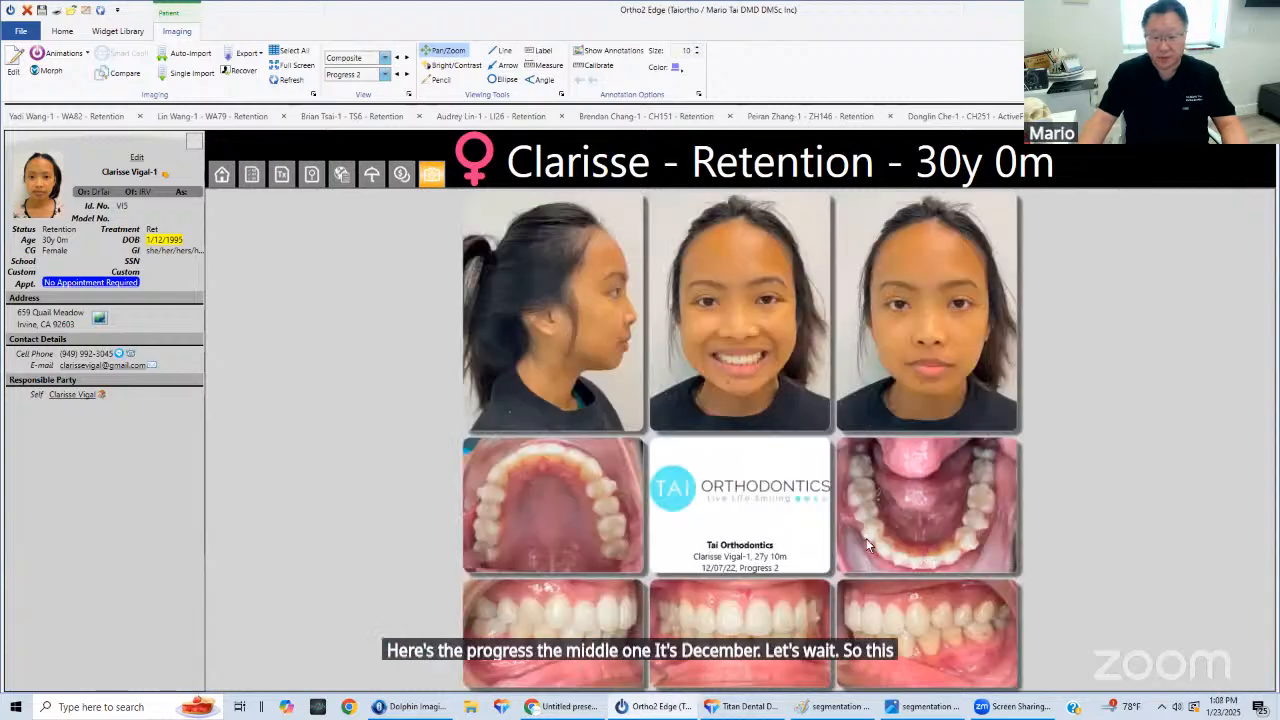
# Enlarge the lower arch photo, followed by the left-side and right-side bite photos, to check the refinement need and the occlusion
pyautogui.doubleClick(930, 538)
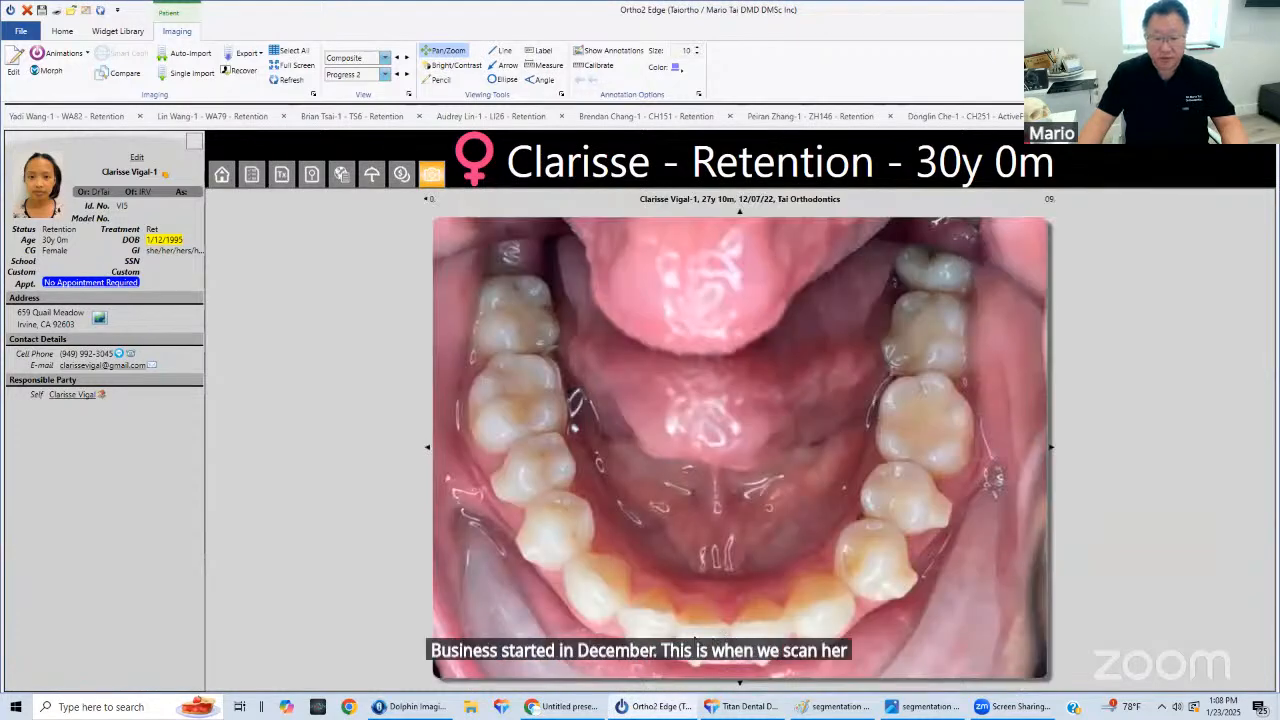
pyautogui.doubleClick(850, 581)
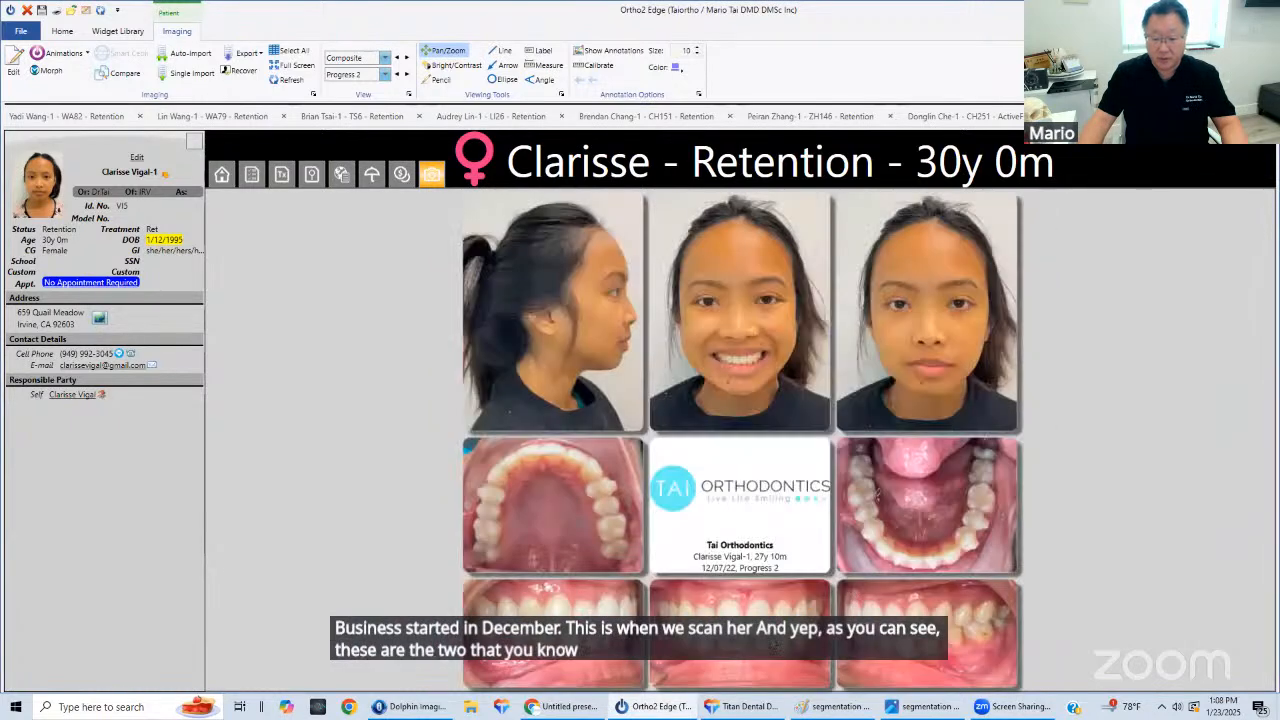
pyautogui.doubleClick(858, 625)
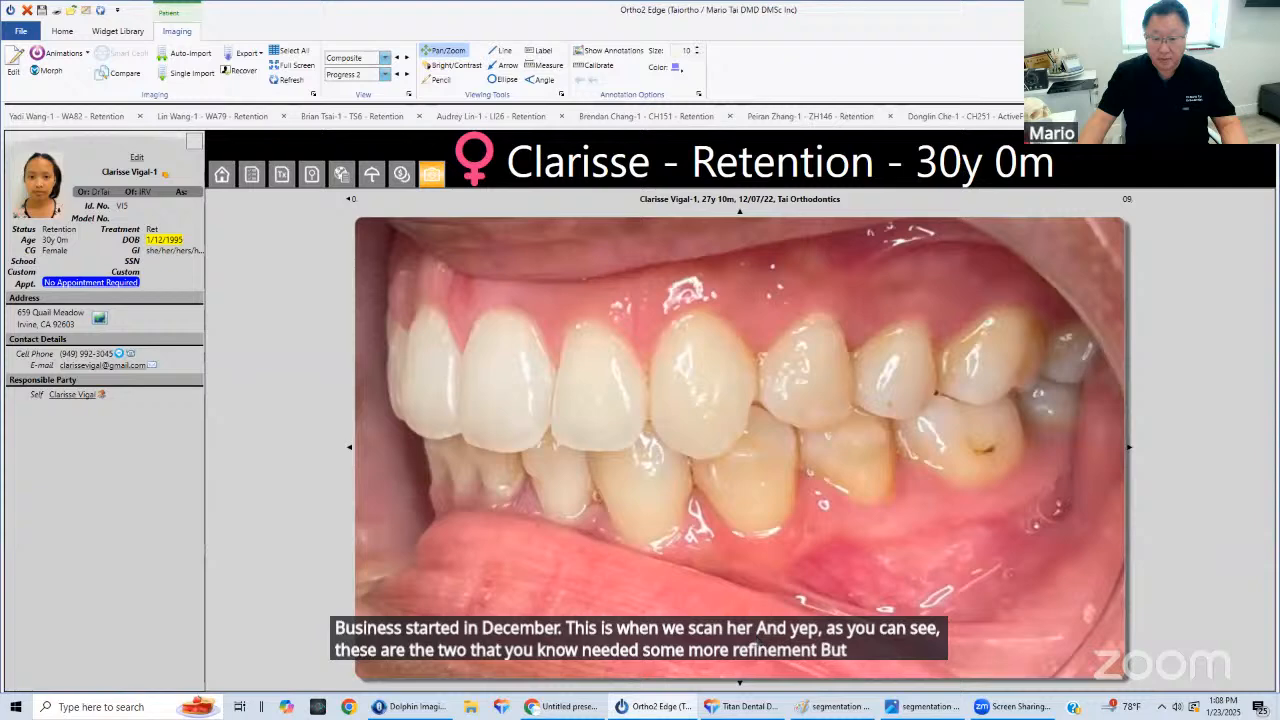
pyautogui.doubleClick(758, 636)
pyautogui.doubleClick(880, 625)
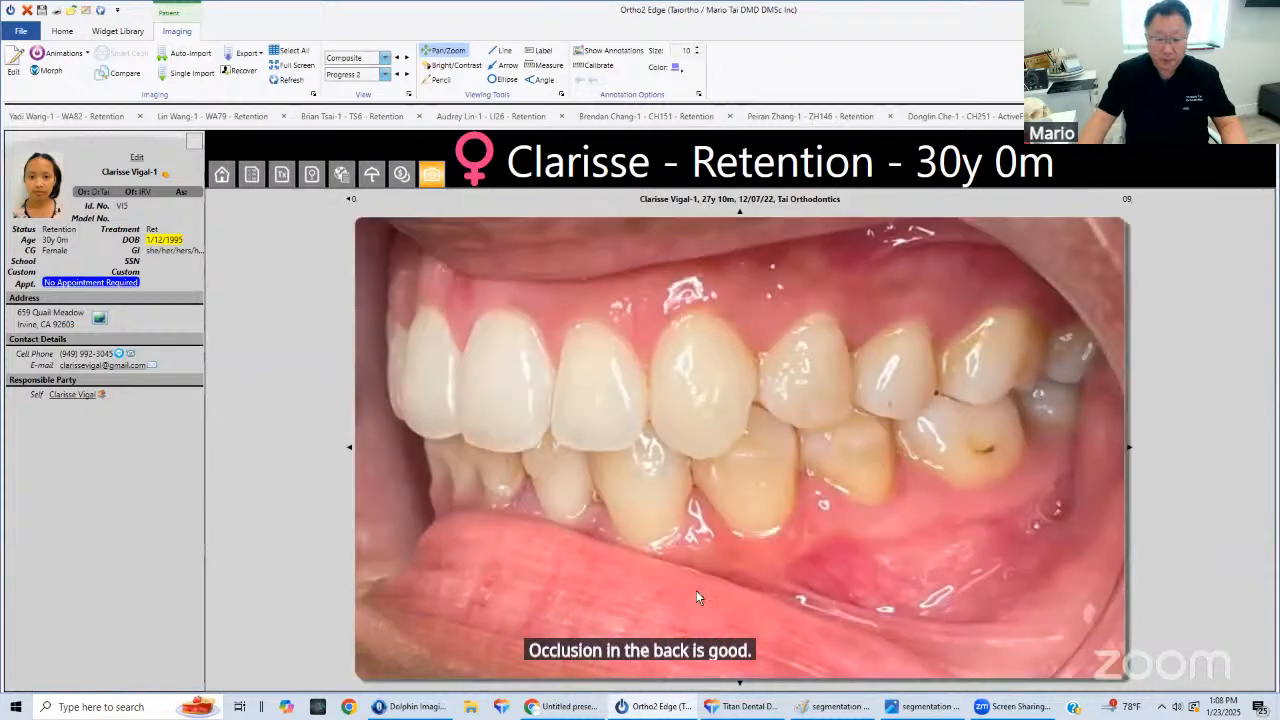
pyautogui.doubleClick(586, 618)
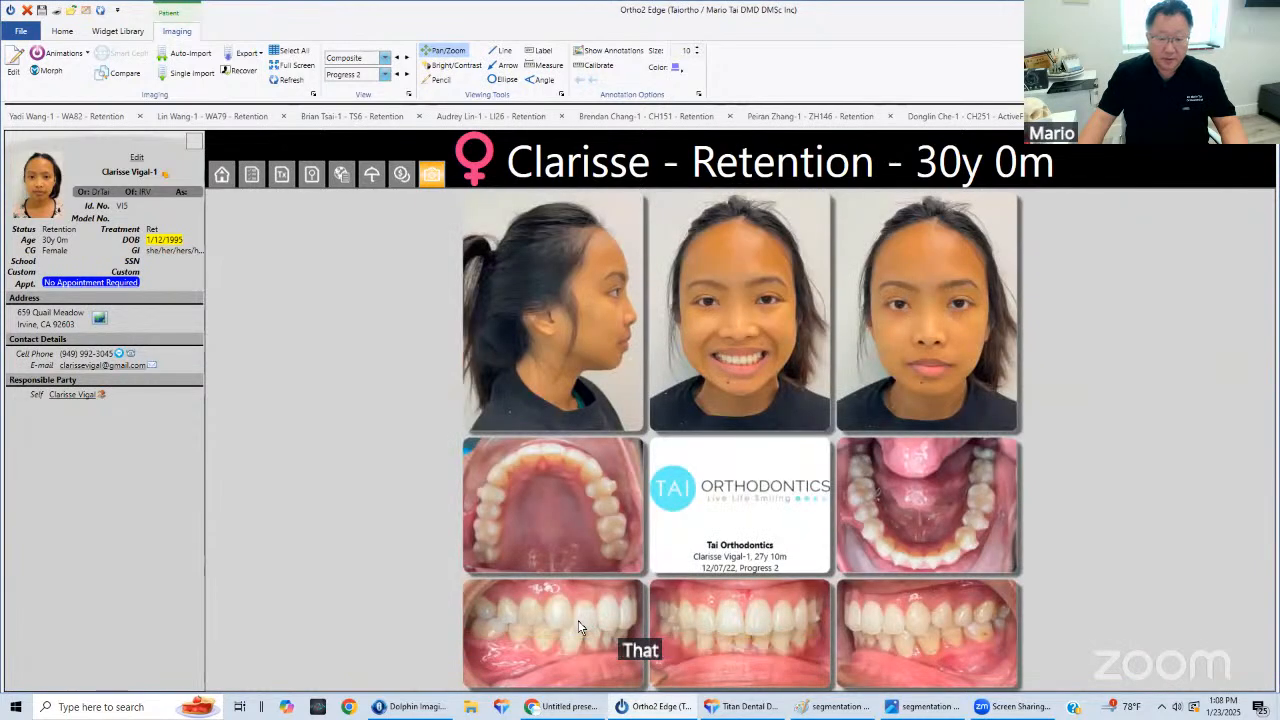
pyautogui.doubleClick(578, 620)
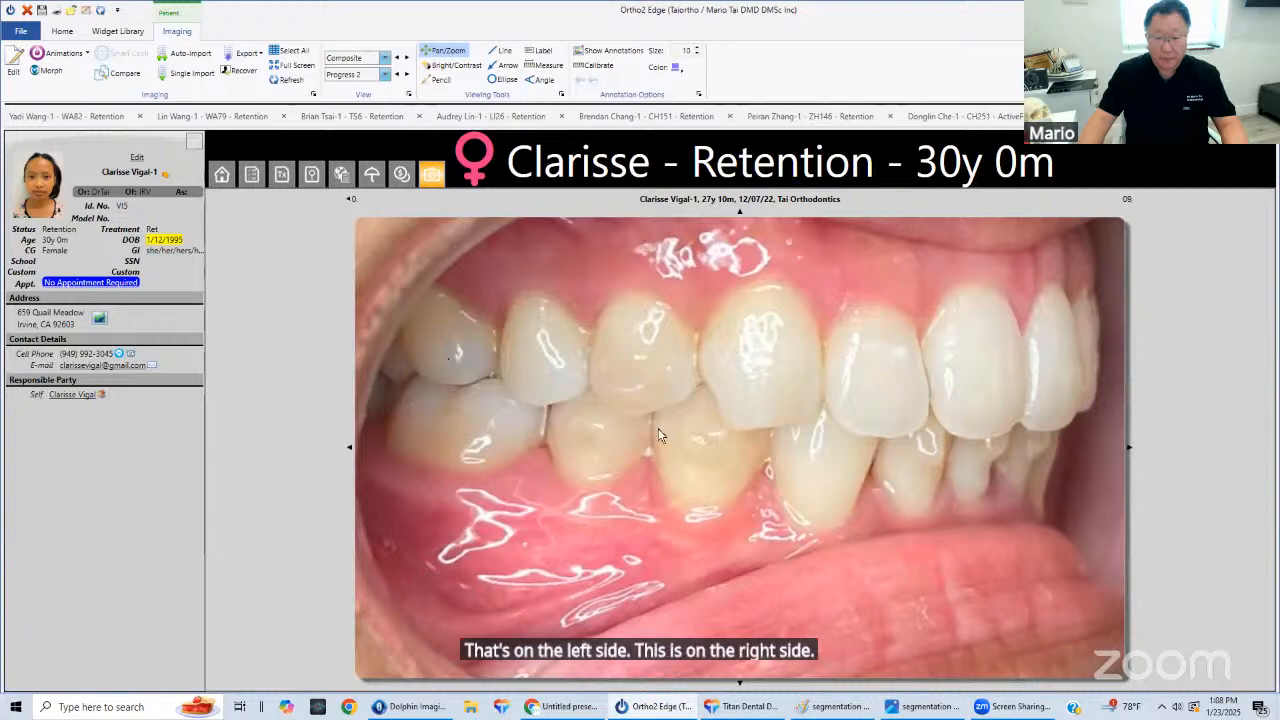
pyautogui.doubleClick(653, 475)
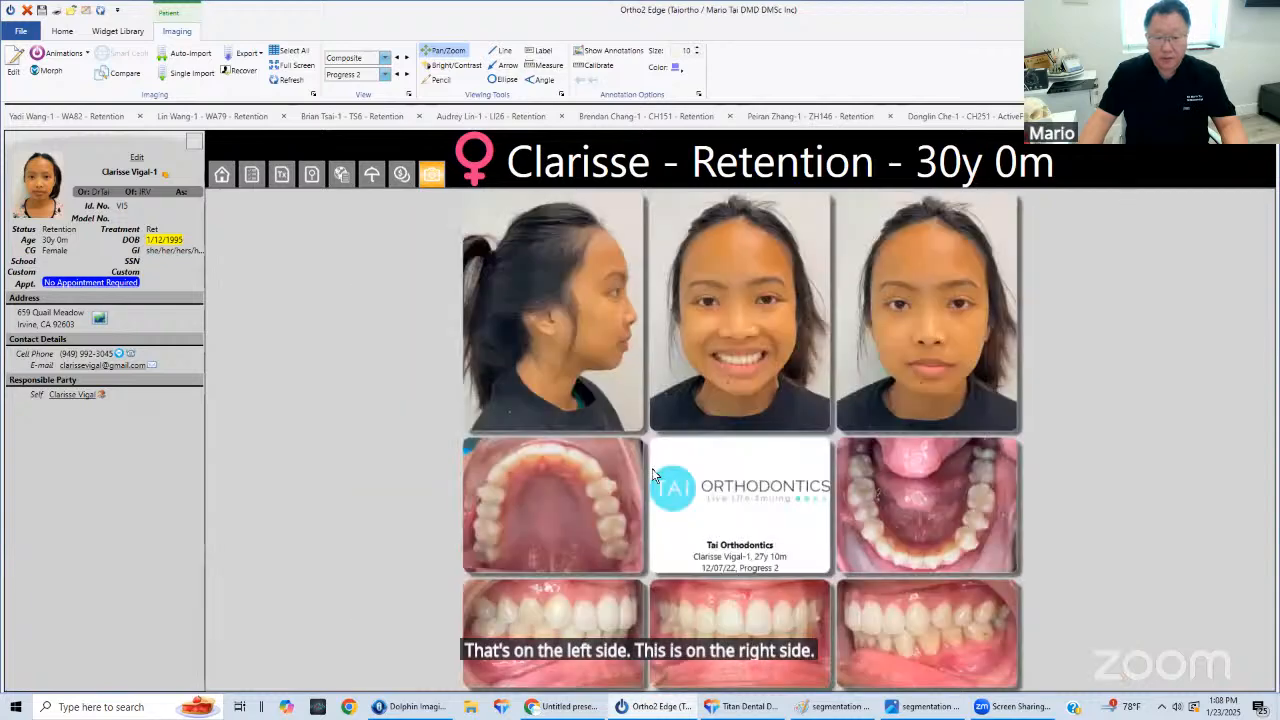
# Enlarge the upper and lower arch photos one after the other and return to the photo composite
pyautogui.doubleClick(567, 545)
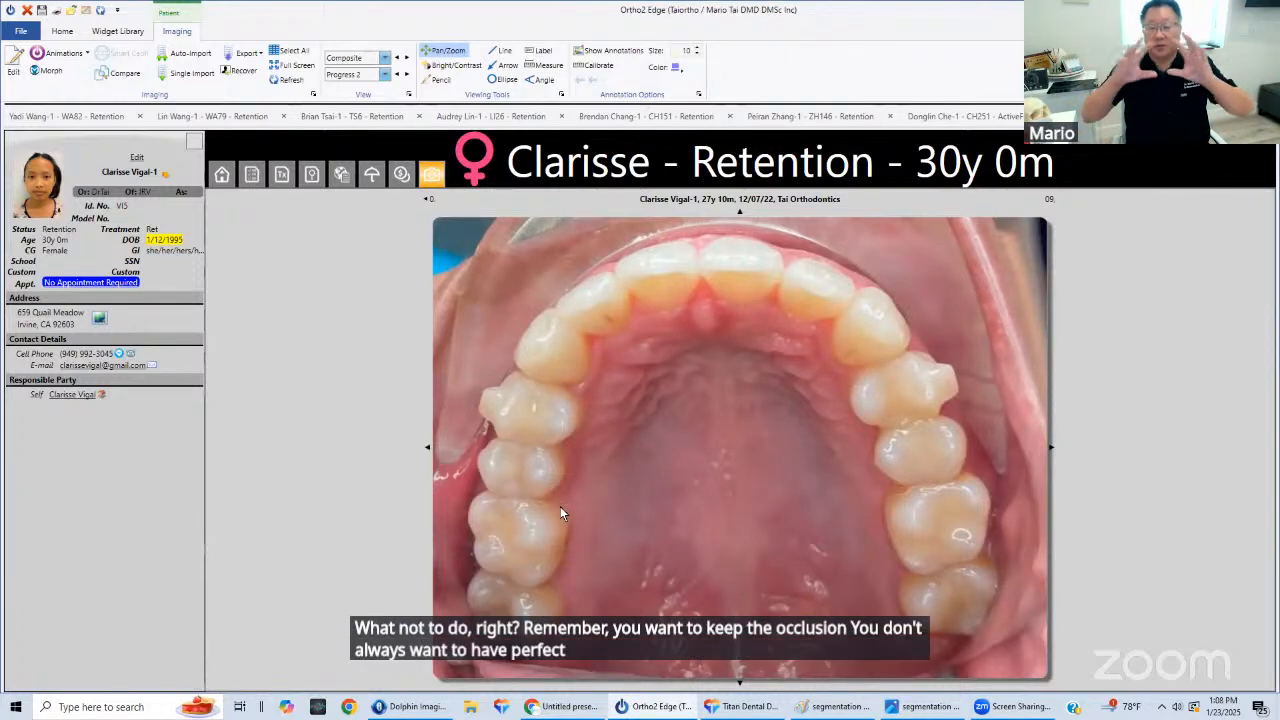
pyautogui.doubleClick(738, 486)
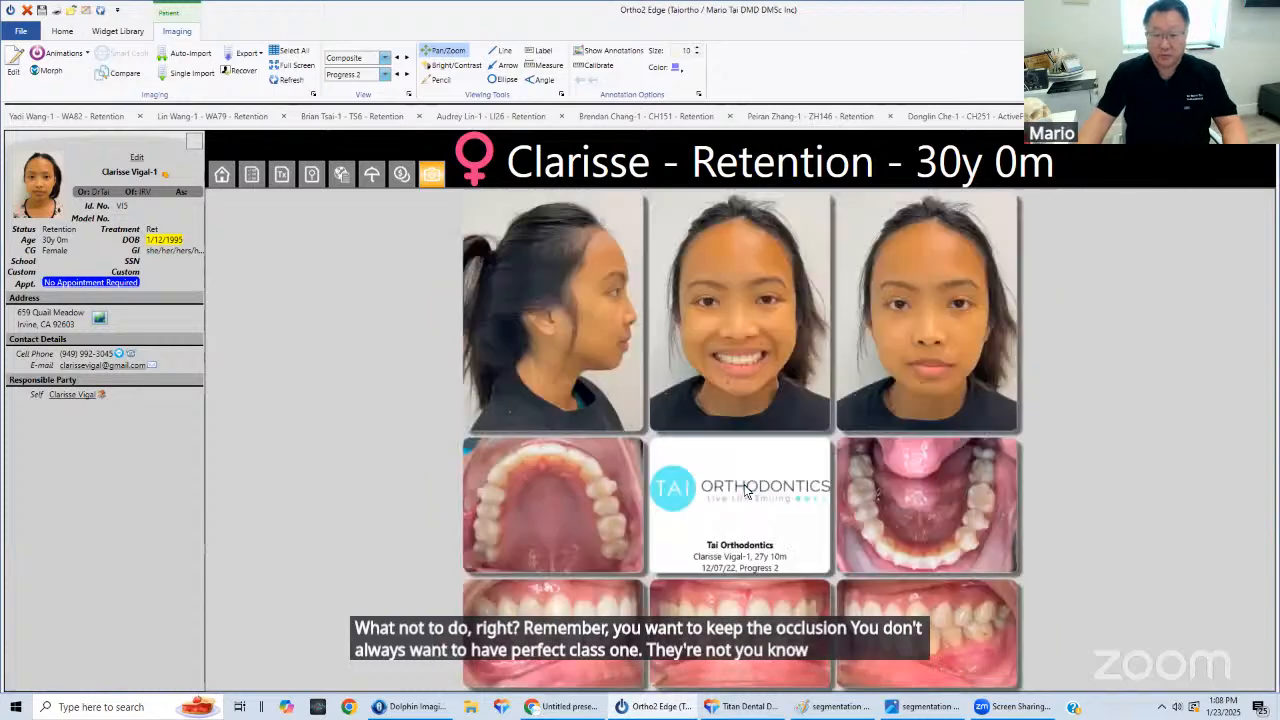
pyautogui.doubleClick(916, 486)
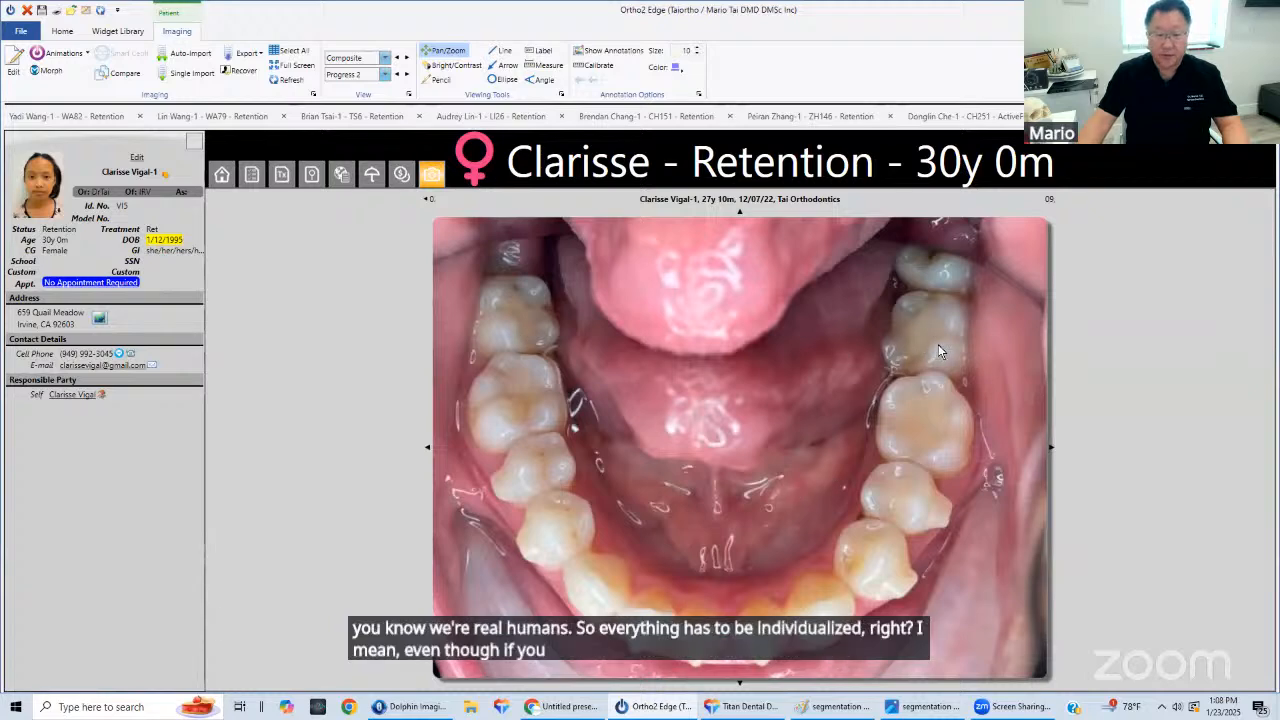
pyautogui.click(932, 410)
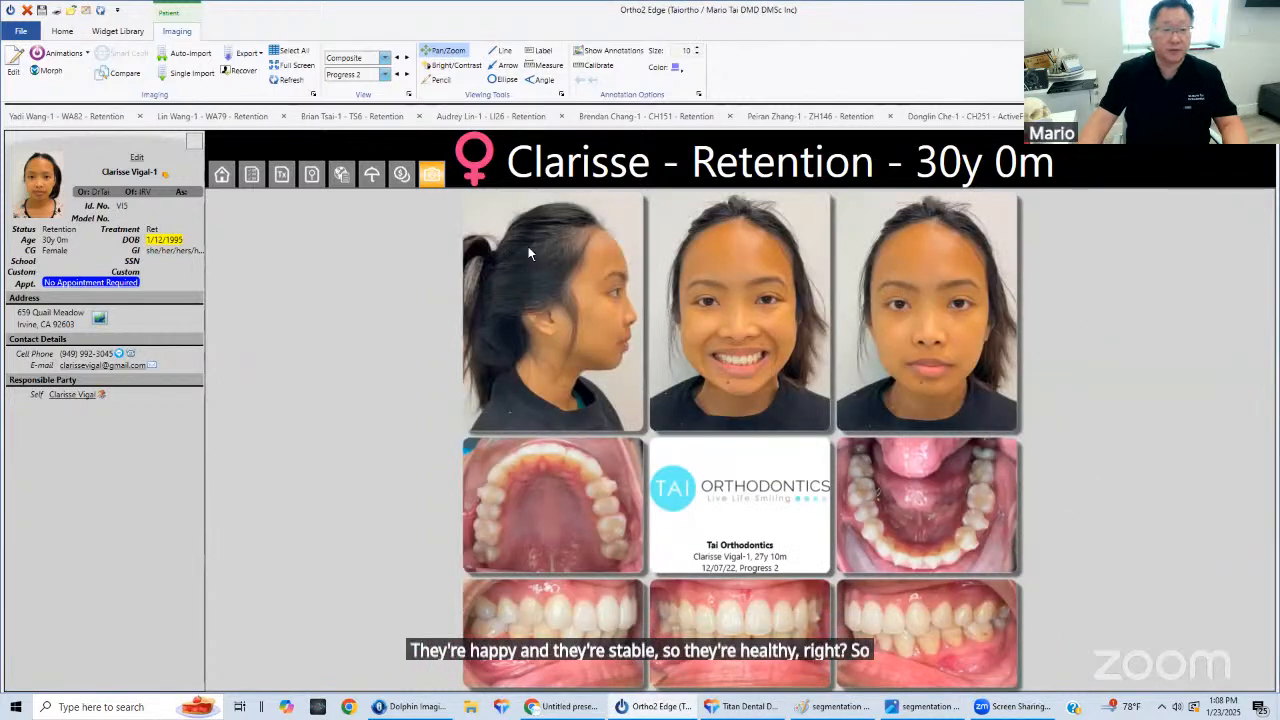
# Switch to Titan Dental Design, open the 1/20/23 treatment and compare the lower arch from stage 0 to stage 5
pyautogui.click(745, 707)
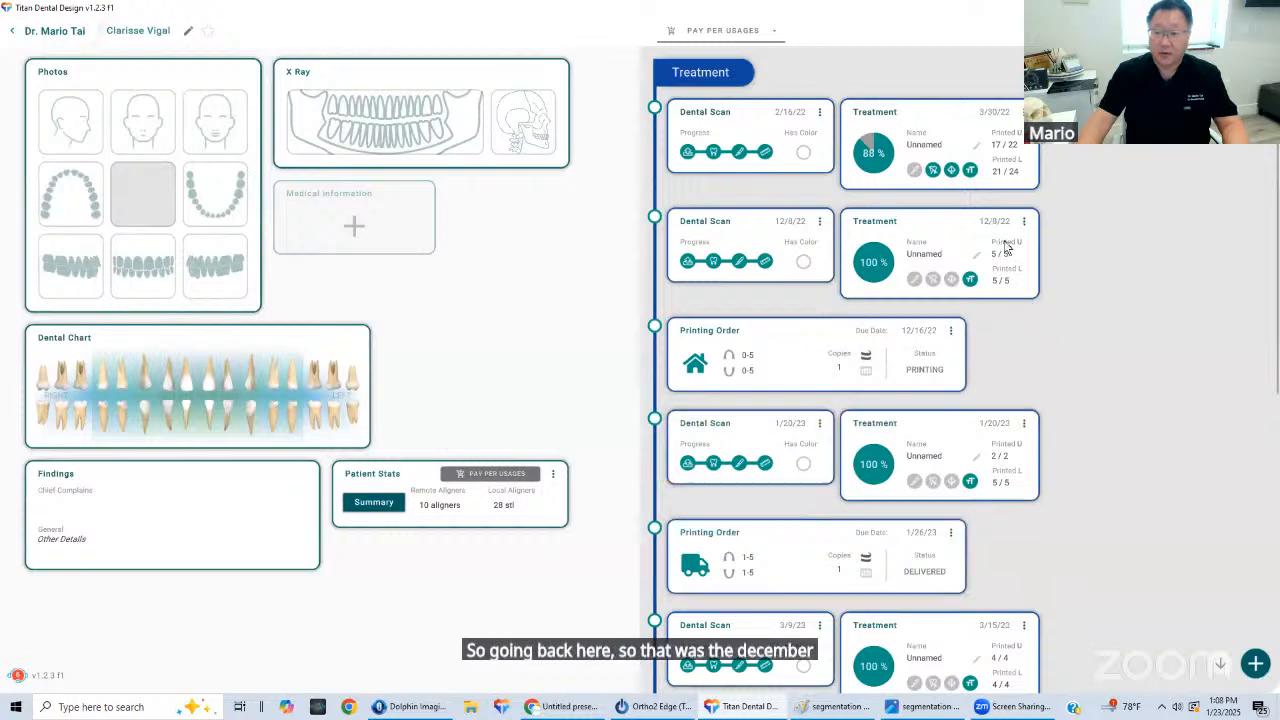
pyautogui.click(948, 426)
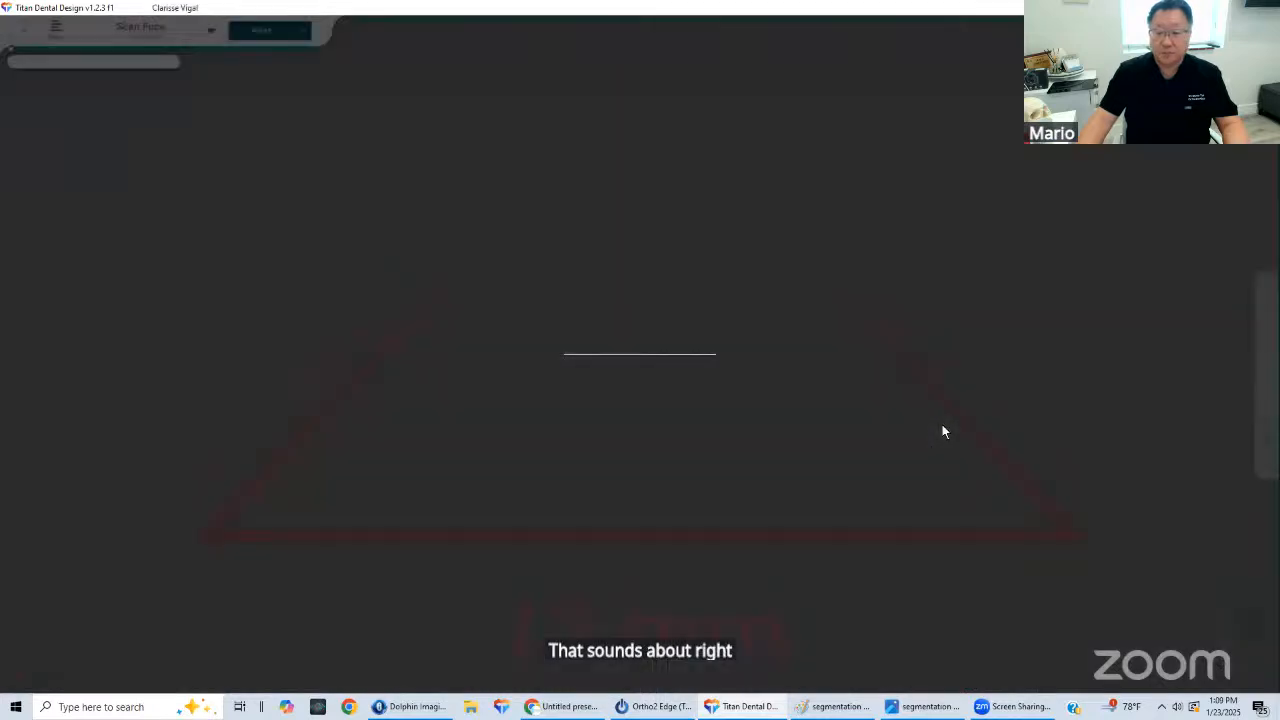
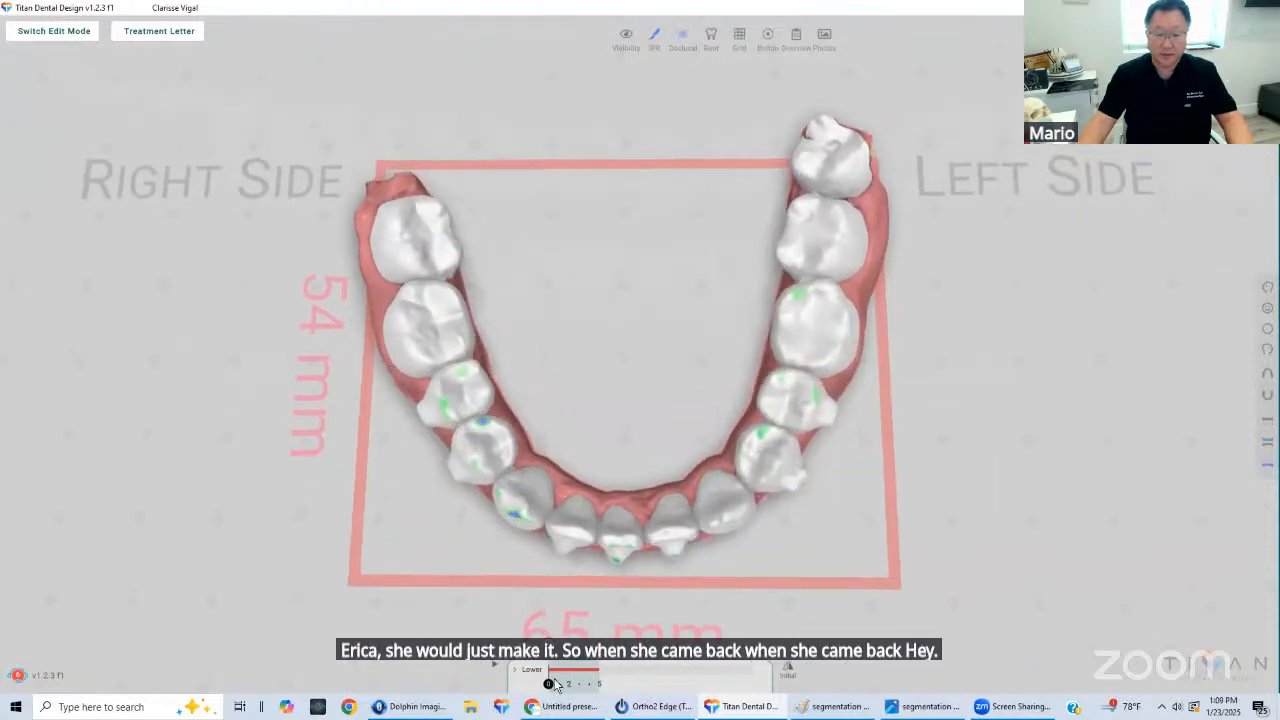
pyautogui.moveTo(609, 680); pyautogui.dragTo(548, 683)
pyautogui.moveTo(676, 366); pyautogui.dragTo(526, 337)
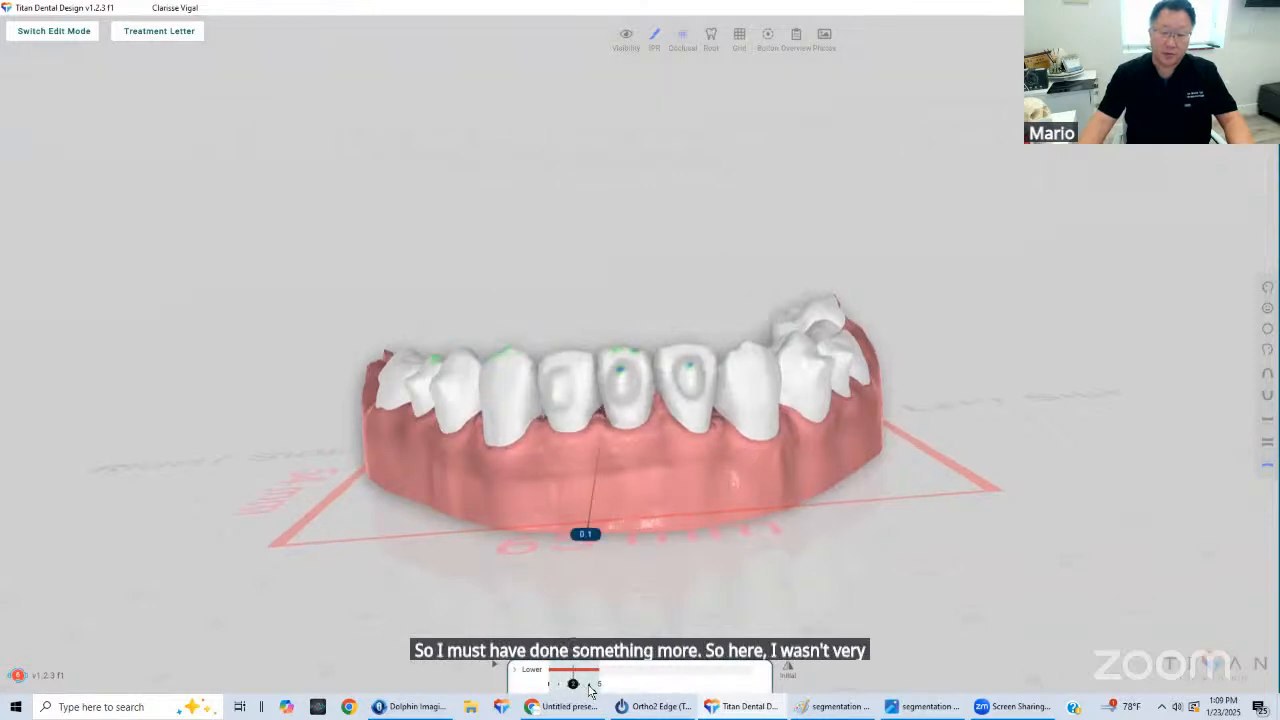
pyautogui.moveTo(548, 684); pyautogui.dragTo(650, 558)
# Inspect the attachments and IPR on the lower front teeth at stage 5, and display both arches together
pyautogui.moveTo(646, 494); pyautogui.dragTo(644, 424)
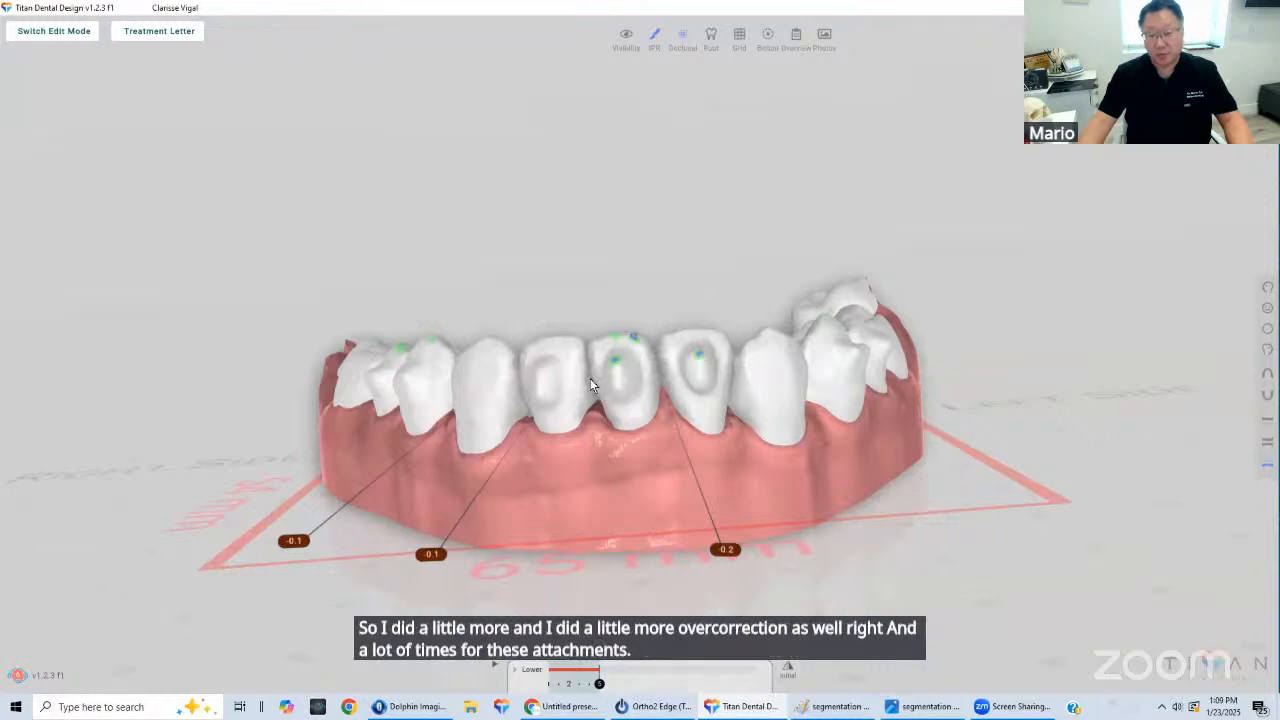
pyautogui.moveTo(690, 378); pyautogui.dragTo(670, 448)
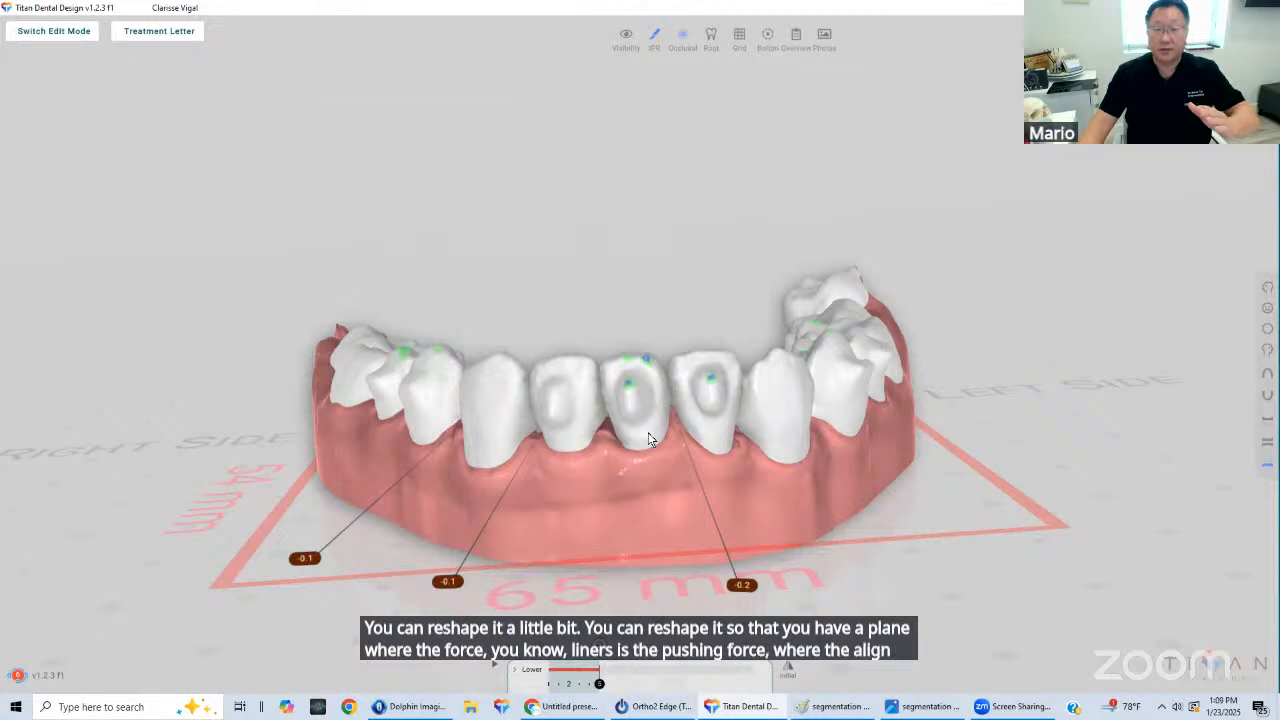
pyautogui.moveTo(652, 470); pyautogui.dragTo(650, 460, button='middle')
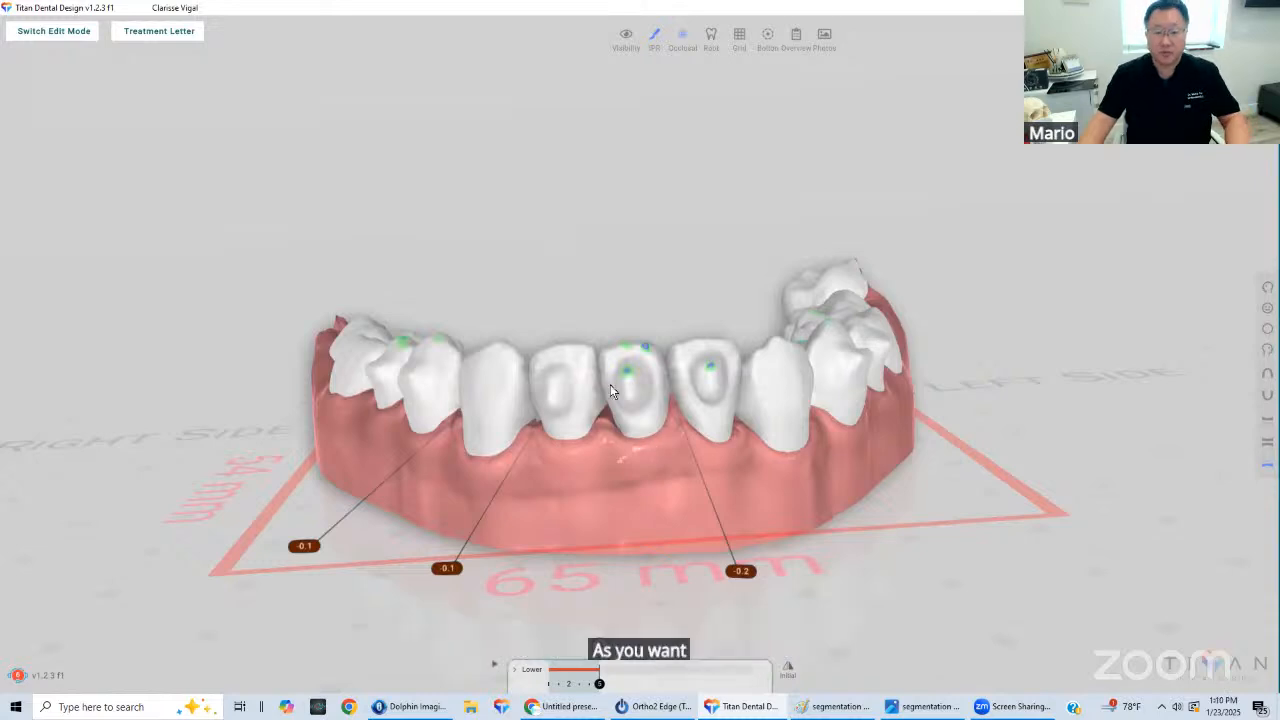
pyautogui.scroll(-3, 674, 426)
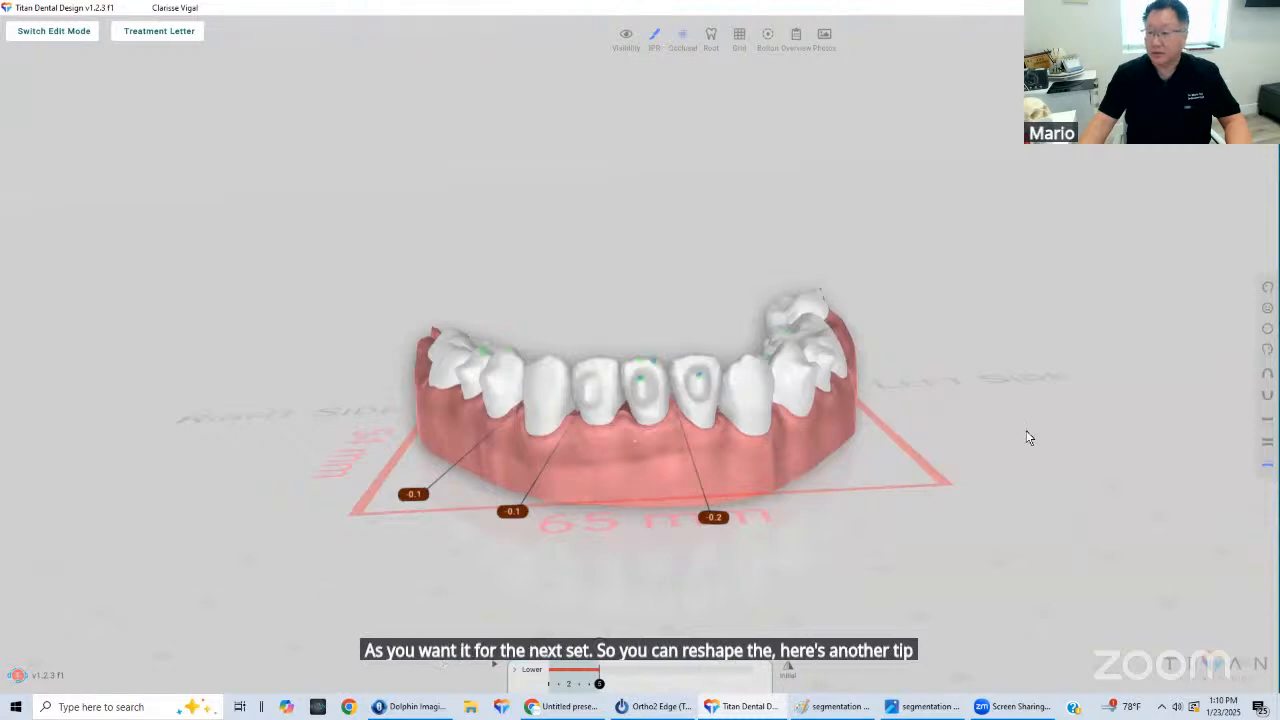
pyautogui.click(1267, 440)
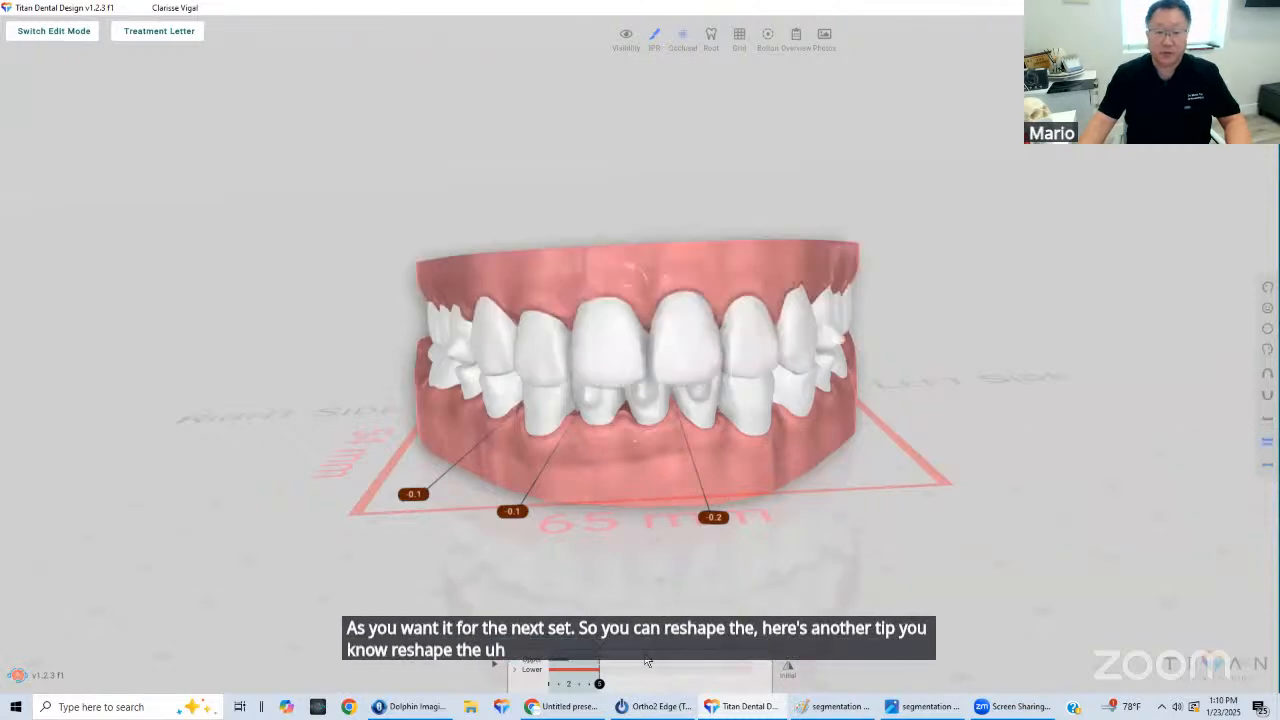
pyautogui.moveTo(599, 684); pyautogui.dragTo(777, 669)
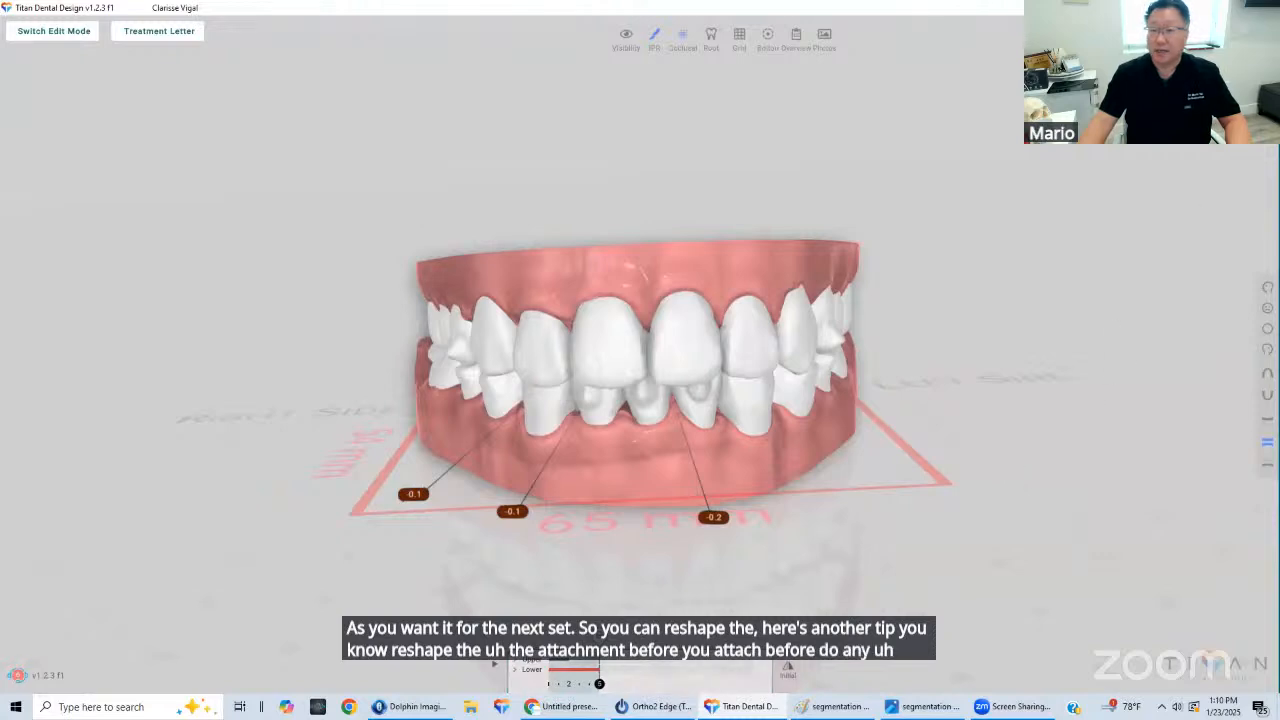
# Close the 1/20/23 treatment and open the 3/15/23 treatment from the patient's treatment timeline
pyautogui.press('Escape')
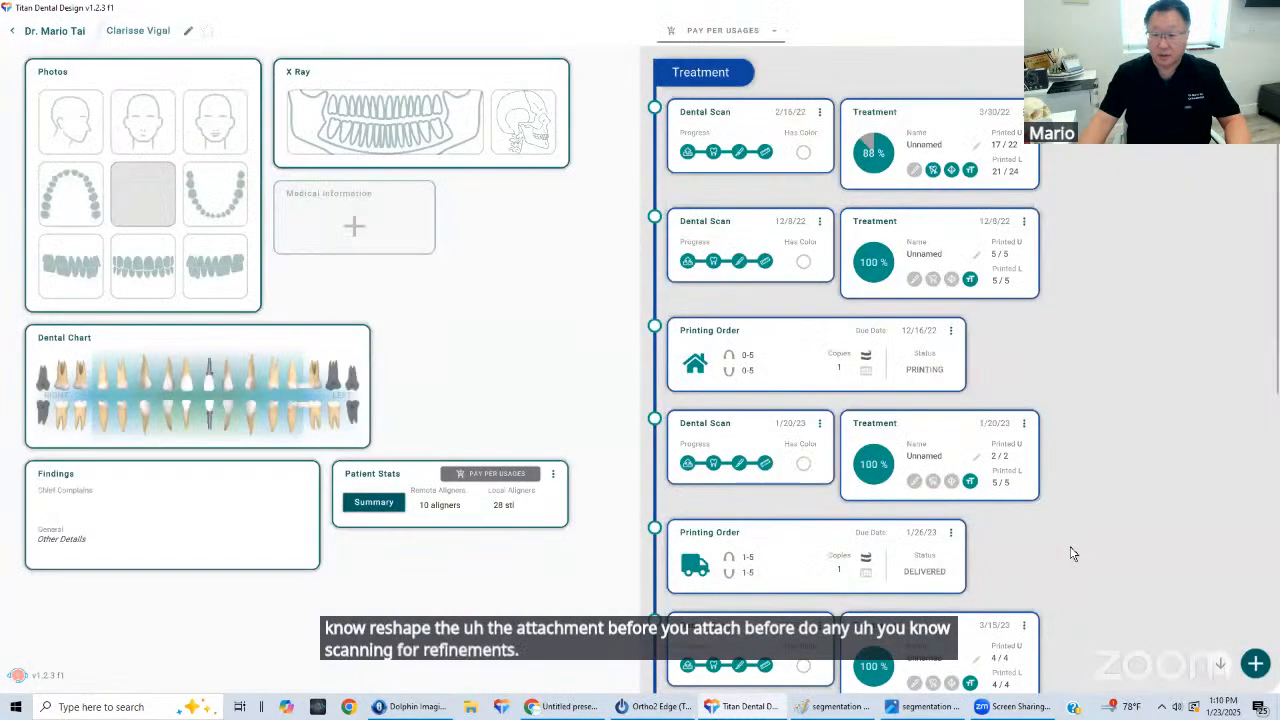
pyautogui.scroll(-1, 1091, 528)
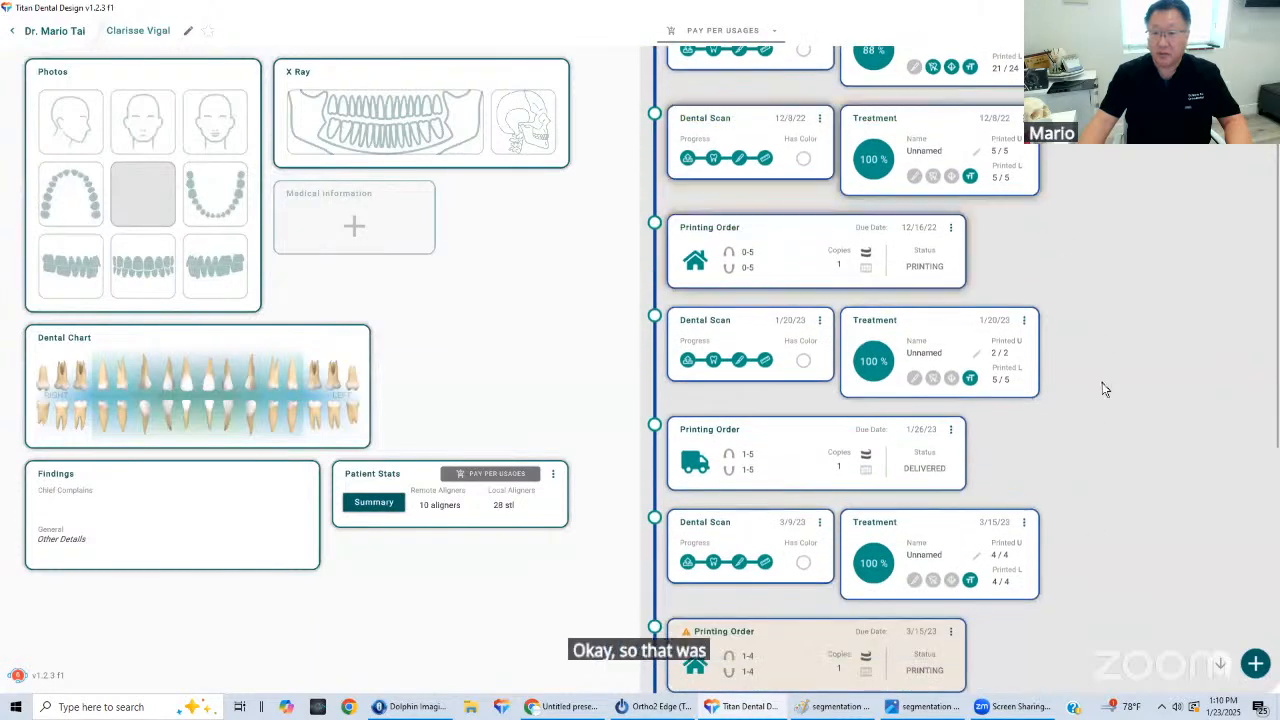
pyautogui.scroll(1, 1103, 383)
pyautogui.scroll(-1, 988, 430)
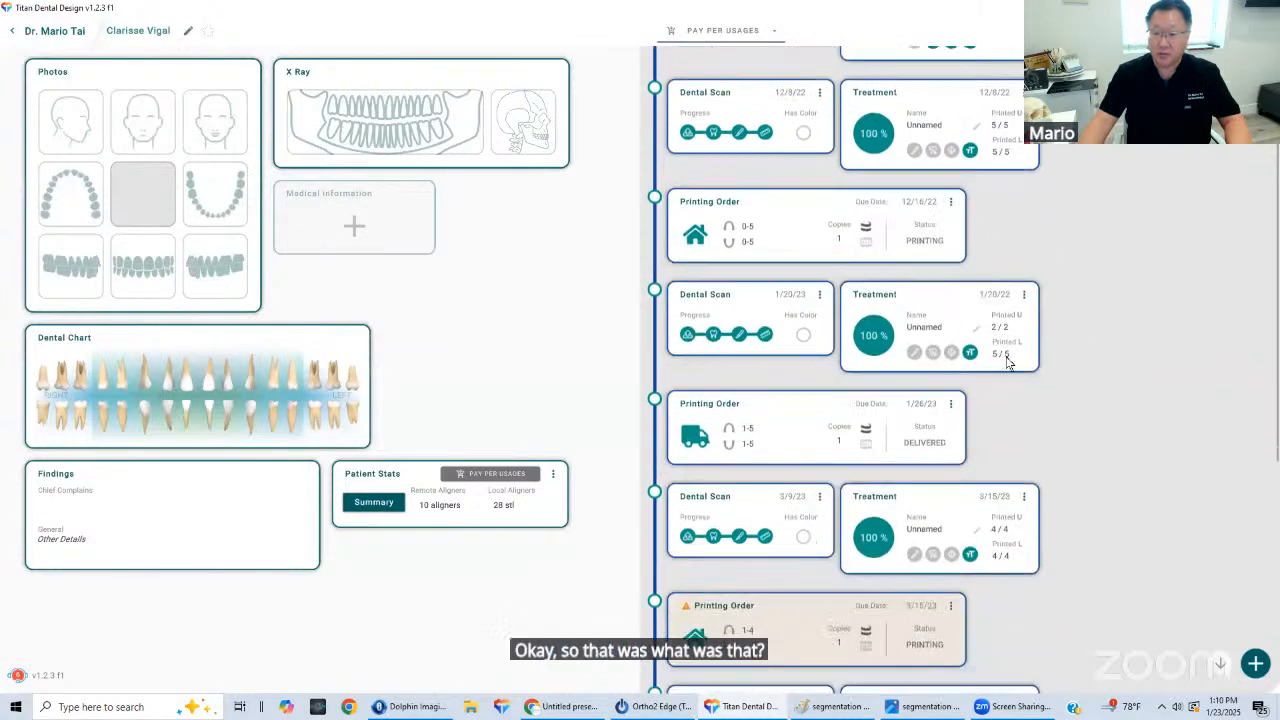
pyautogui.scroll(-2, 1075, 435)
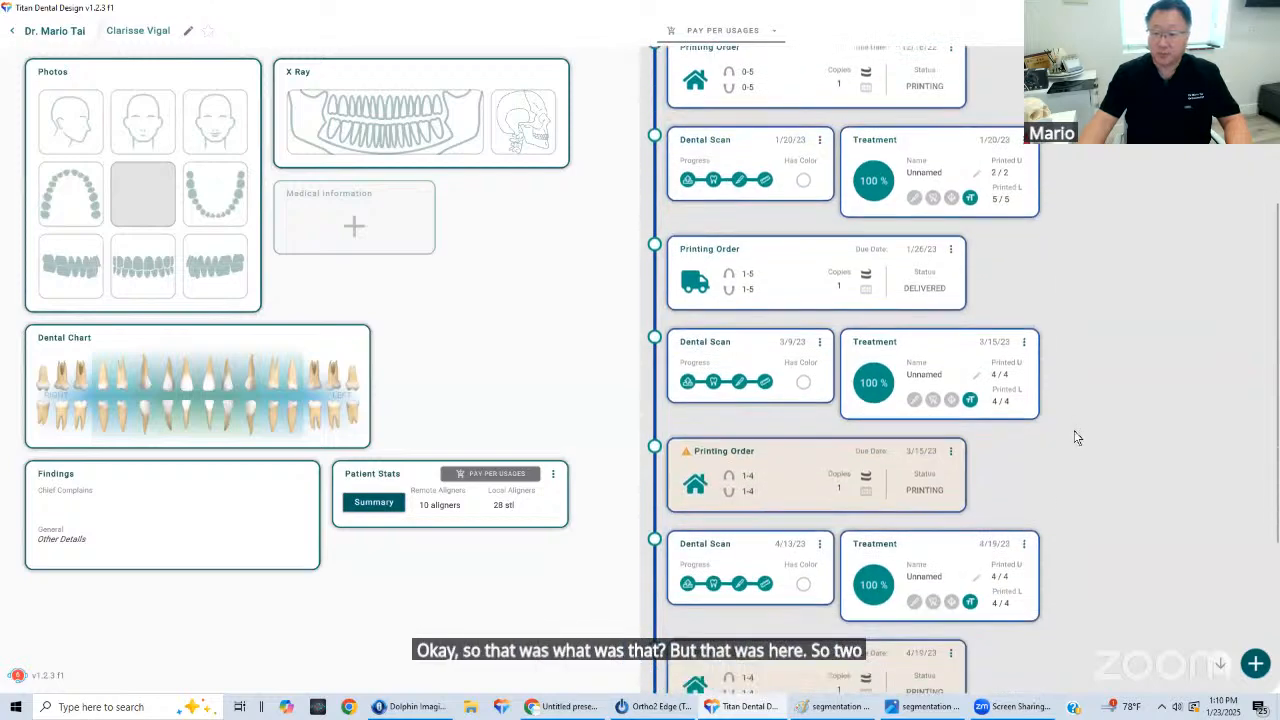
pyautogui.click(950, 283)
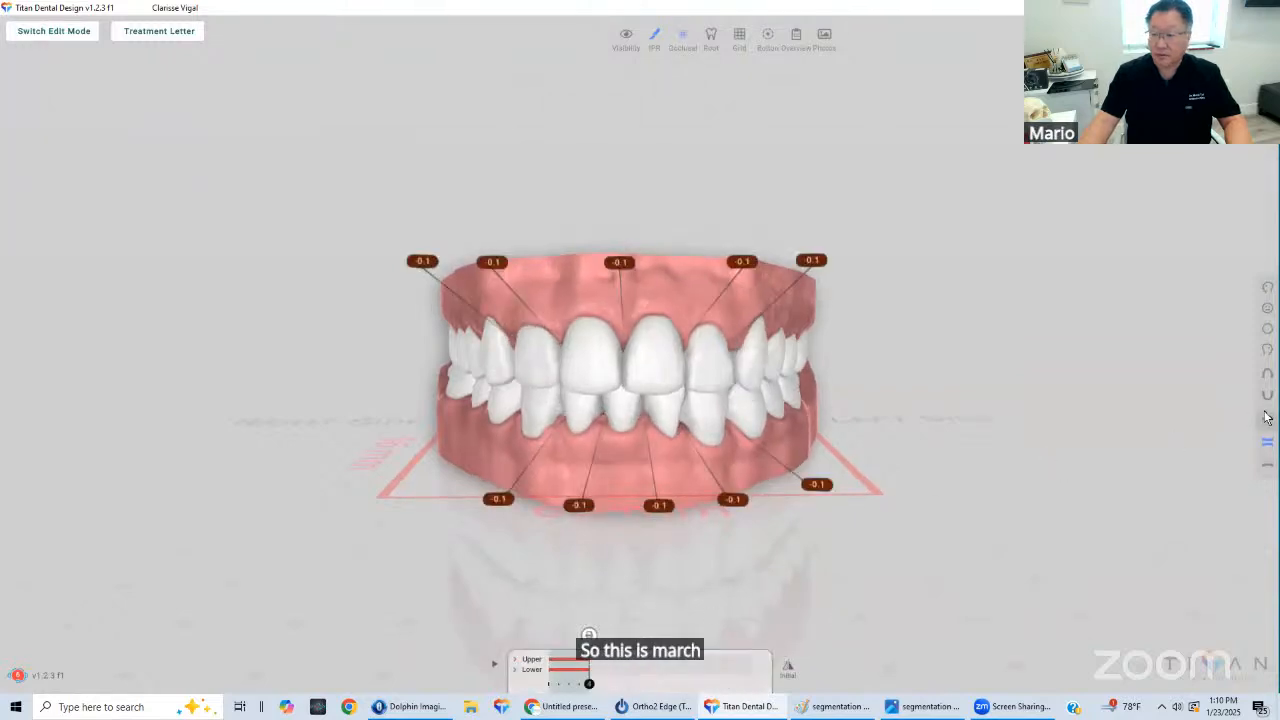
# Examine the anterior occlusion and IPR of both arches from below at stage 4
pyautogui.moveTo(640, 489); pyautogui.dragTo(658, 352)
pyautogui.moveTo(589, 685); pyautogui.dragTo(646, 682)
pyautogui.moveTo(731, 537); pyautogui.dragTo(658, 341)
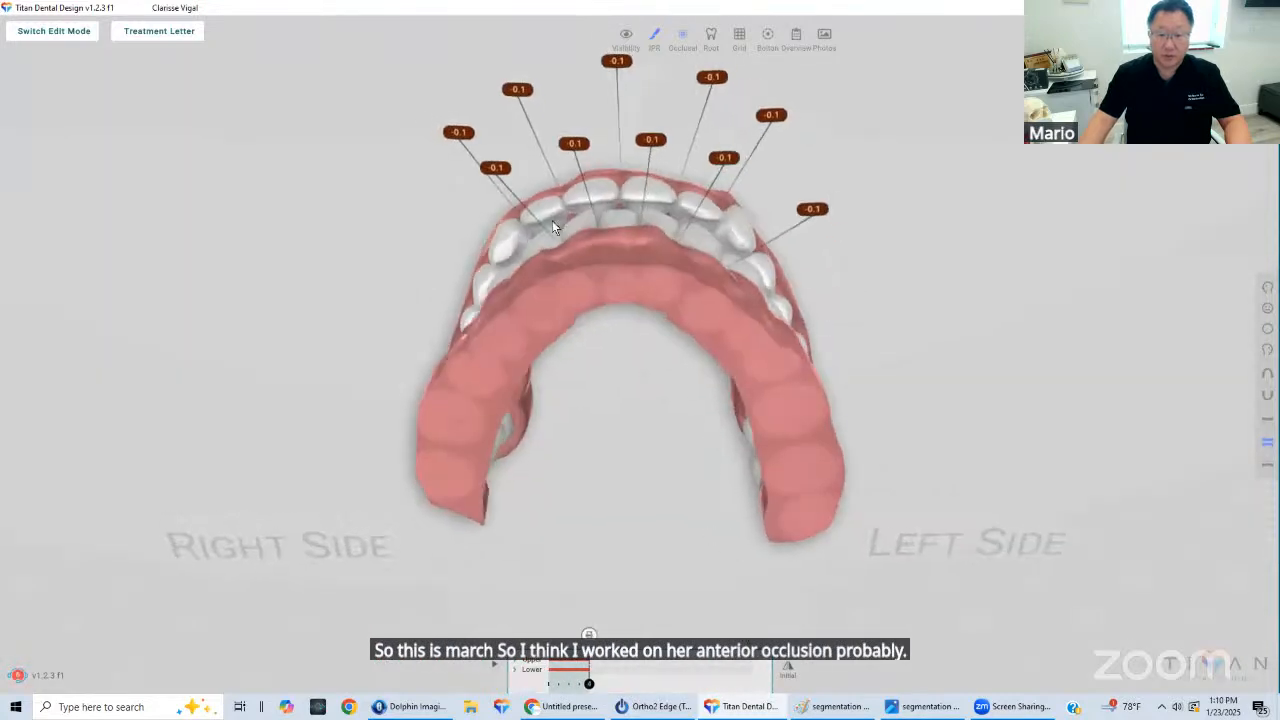
pyautogui.moveTo(590, 684)
pyautogui.mouseDown()
pyautogui.moveTo(525, 671)
pyautogui.moveTo(692, 666)
pyautogui.mouseUp()
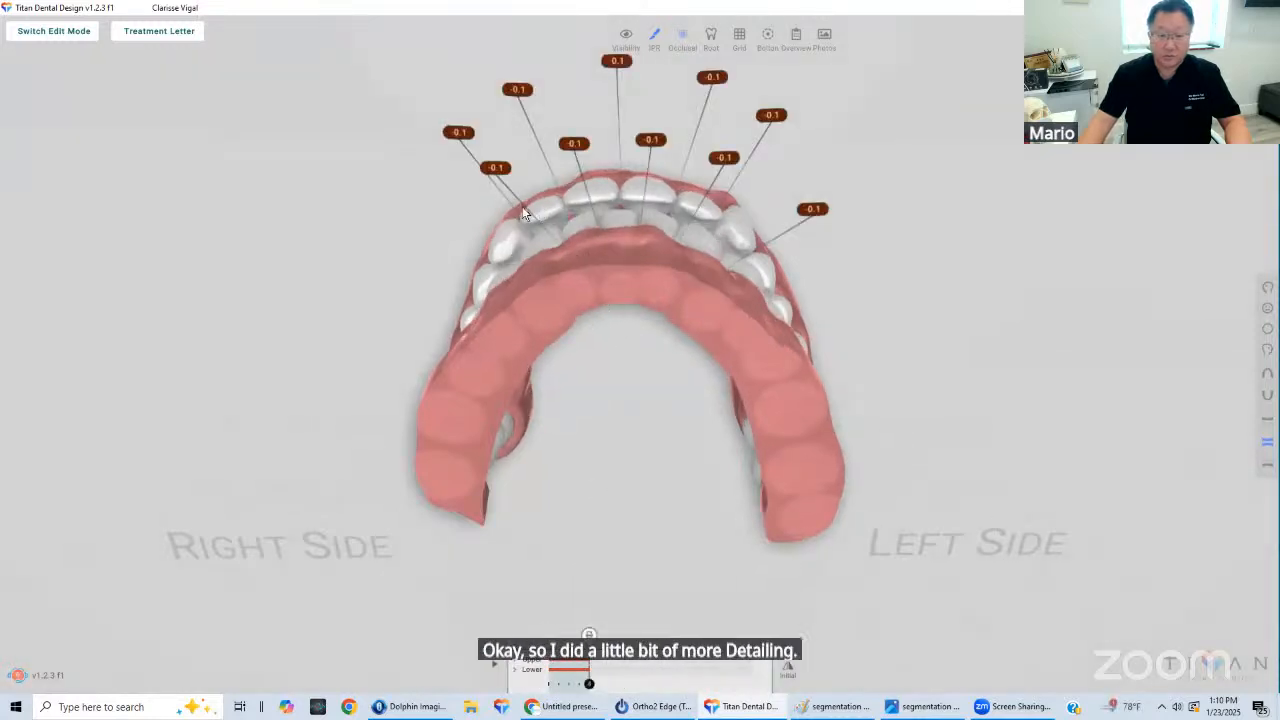
# Display only the lower arch of the 3/15/23 treatment and examine its alignment at stage 0 from the occlusal and front views
pyautogui.moveTo(589, 684)
pyautogui.mouseDown()
pyautogui.moveTo(529, 663)
pyautogui.moveTo(650, 660)
pyautogui.mouseUp()
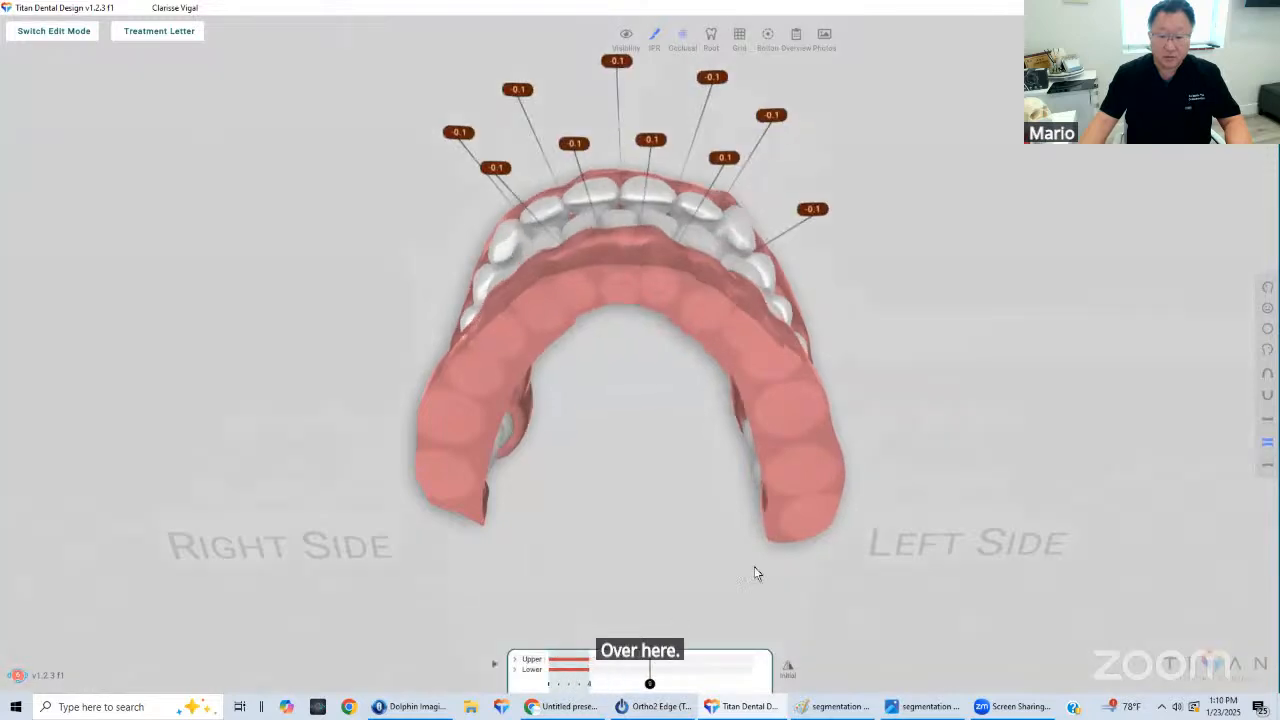
pyautogui.click(1267, 395)
pyautogui.moveTo(702, 468)
pyautogui.mouseDown()
pyautogui.moveTo(636, 534)
pyautogui.moveTo(620, 456)
pyautogui.mouseUp()
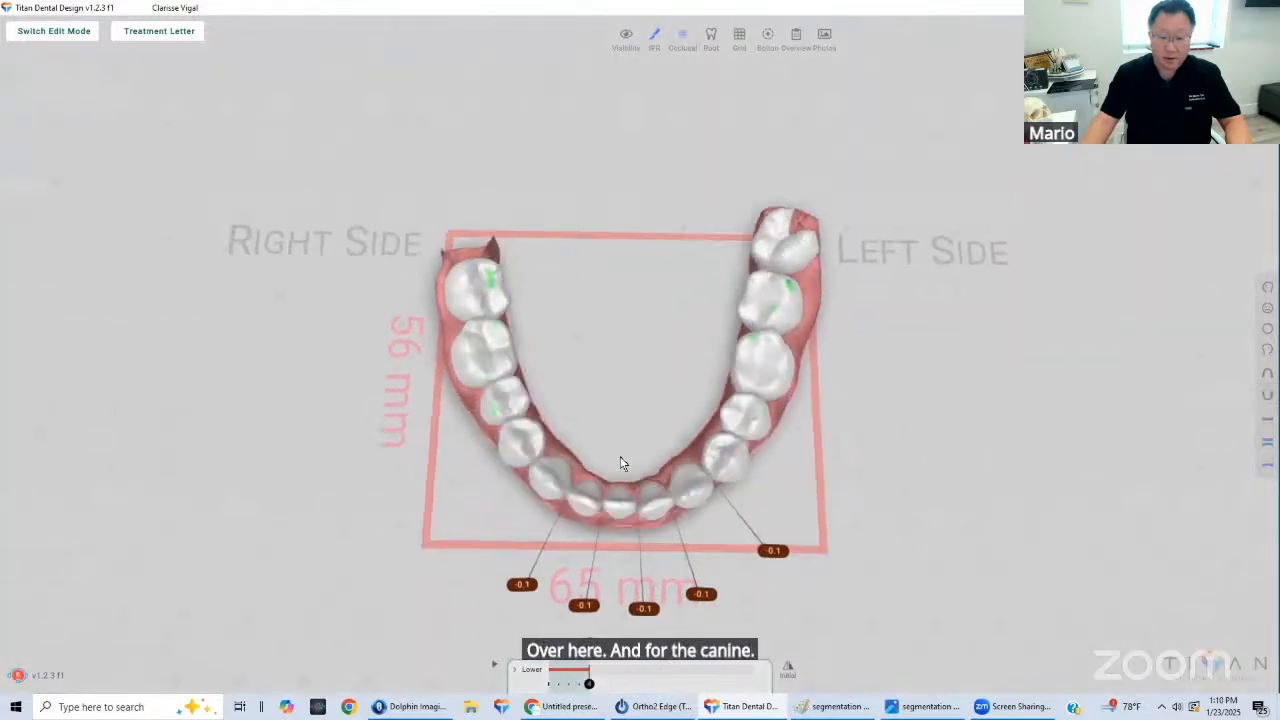
pyautogui.scroll(2, 584, 524)
pyautogui.moveTo(589, 686); pyautogui.dragTo(548, 684)
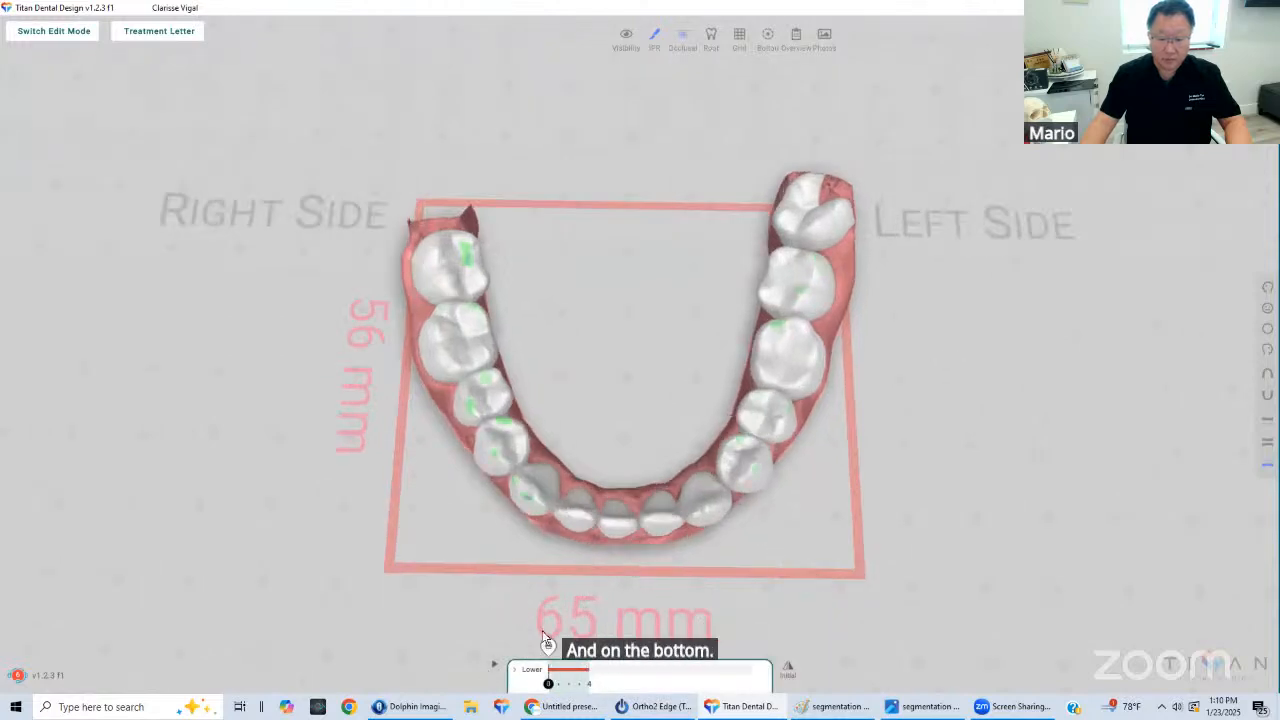
pyautogui.scroll(2, 594, 576)
pyautogui.moveTo(598, 563); pyautogui.dragTo(676, 408)
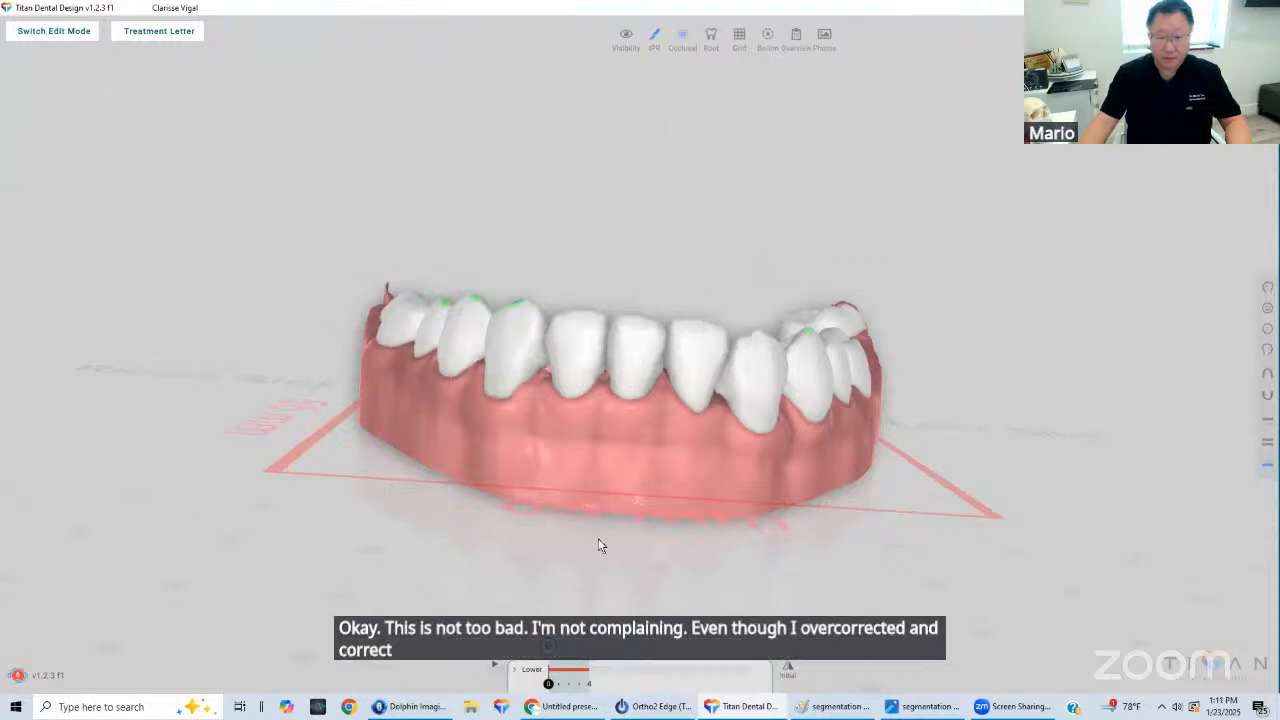
pyautogui.moveTo(599, 540)
pyautogui.mouseDown()
pyautogui.moveTo(628, 556)
pyautogui.moveTo(602, 523)
pyautogui.mouseUp()
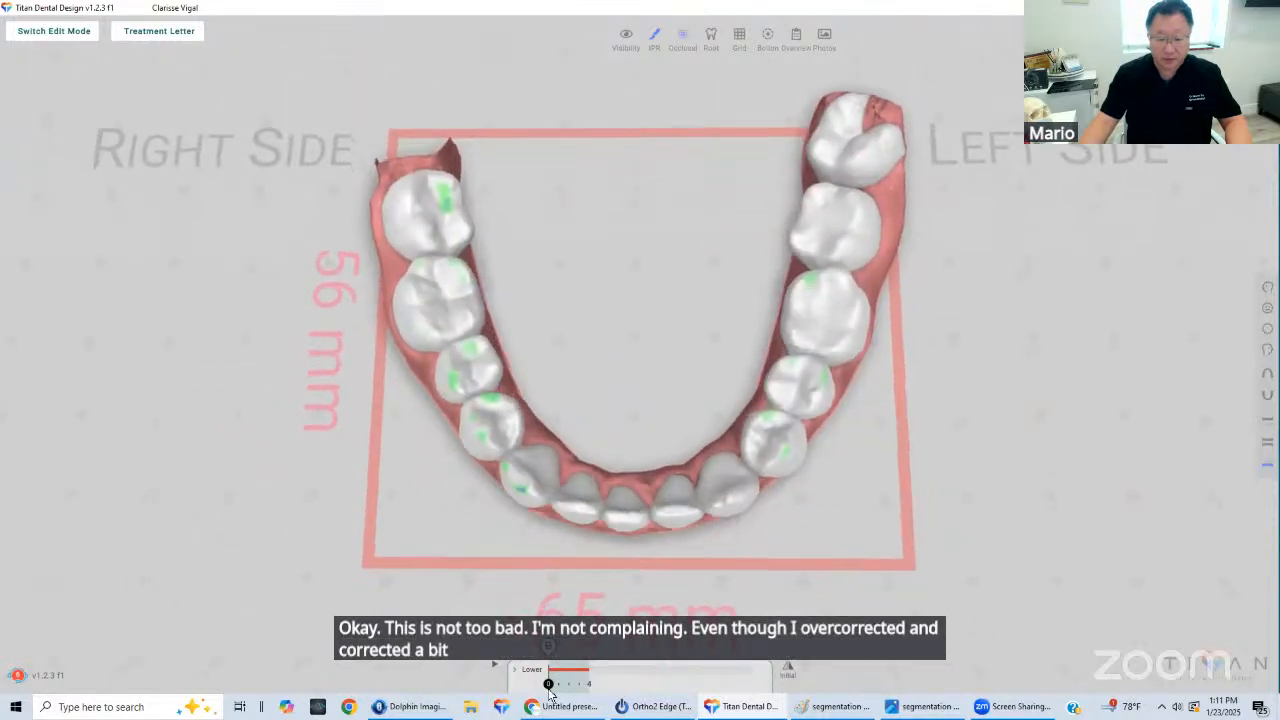
# Advance the lower arch to stage 4 and inspect the overcorrection and IPR on the lower front teeth
pyautogui.moveTo(550, 684); pyautogui.dragTo(614, 686)
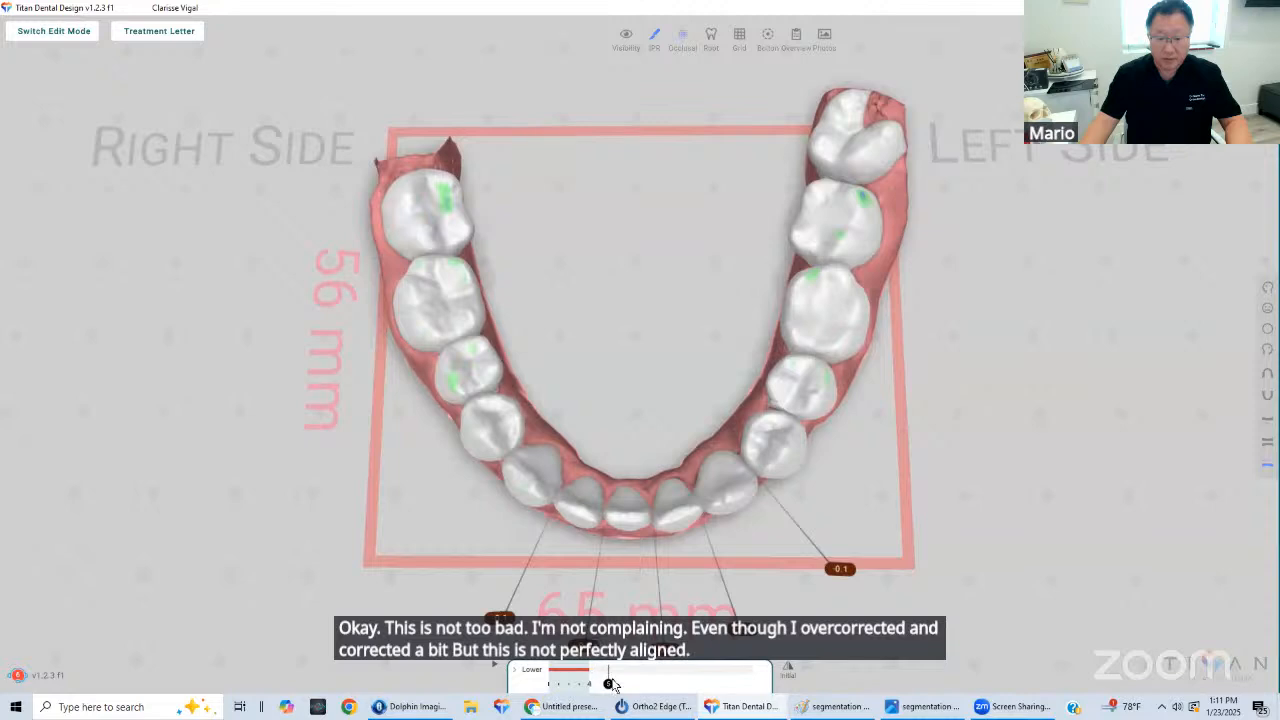
pyautogui.moveTo(654, 564); pyautogui.dragTo(646, 523, button='middle')
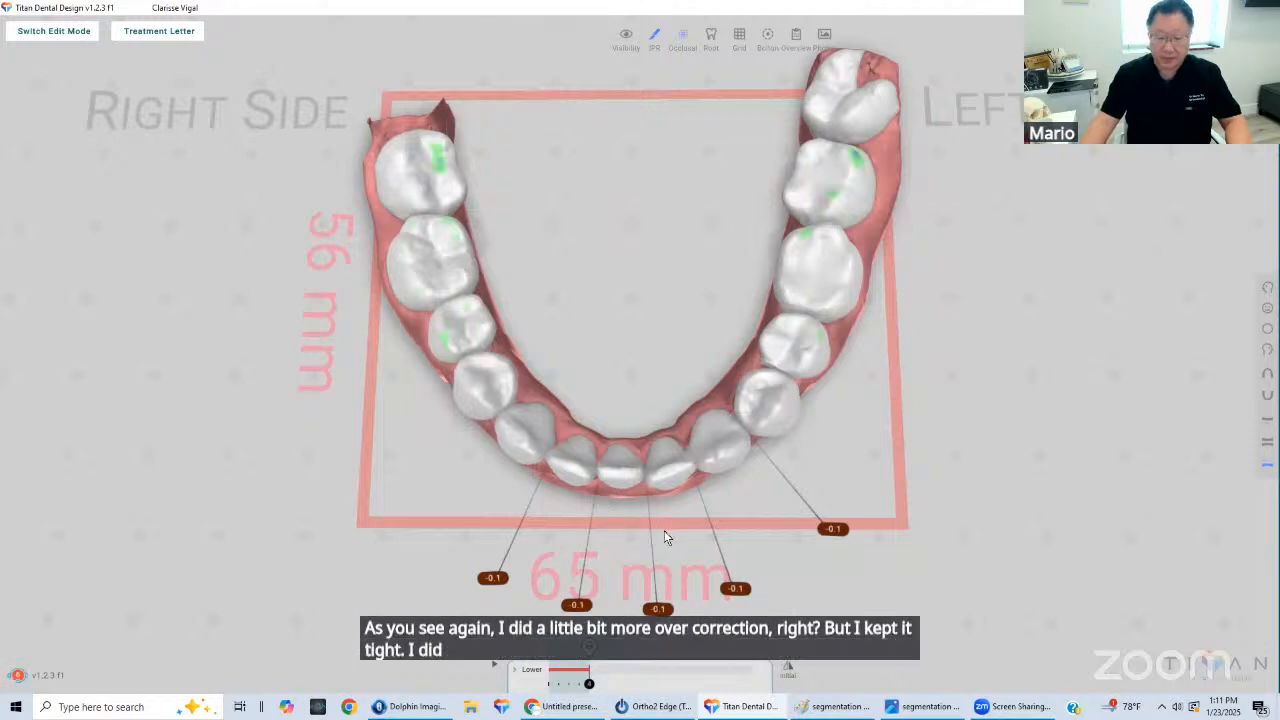
pyautogui.click(495, 664)
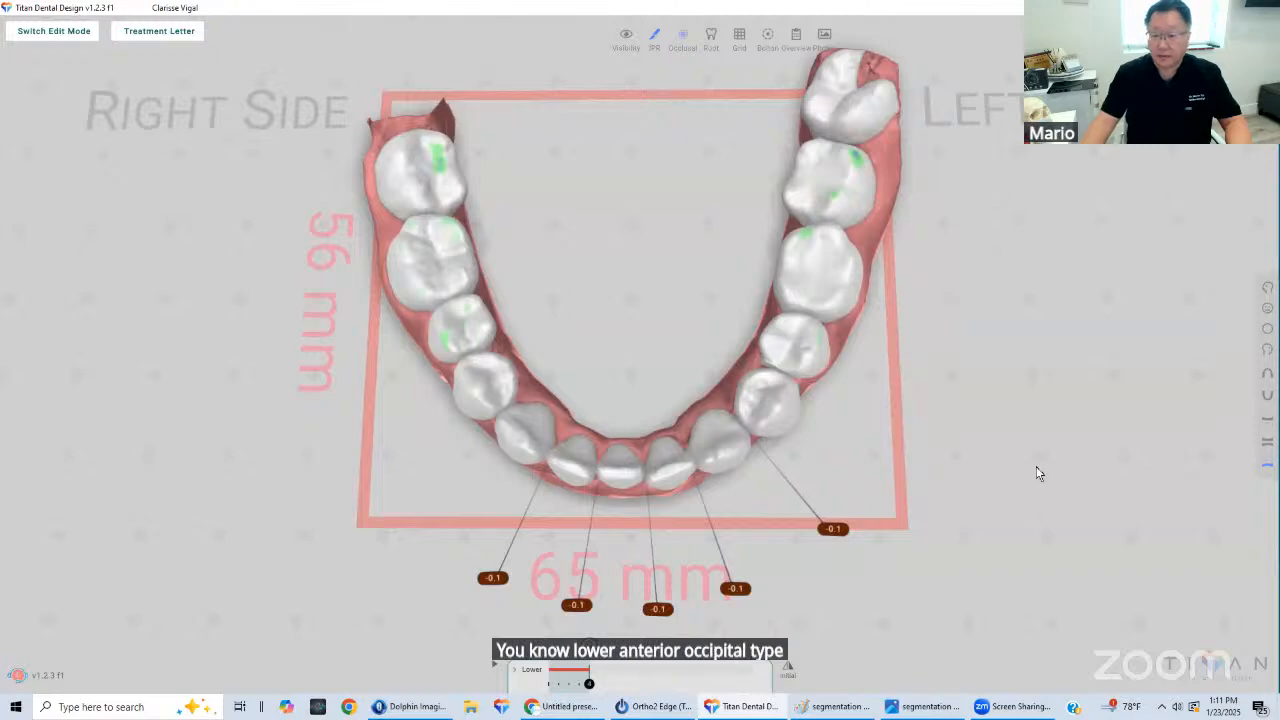
# Close the 3/15/23 treatment and open the 4/19/23 treatment from the patient's treatment timeline
pyautogui.press('Escape')
pyautogui.scroll(-2, 1102, 537)
pyautogui.scroll(-5, 1105, 543)
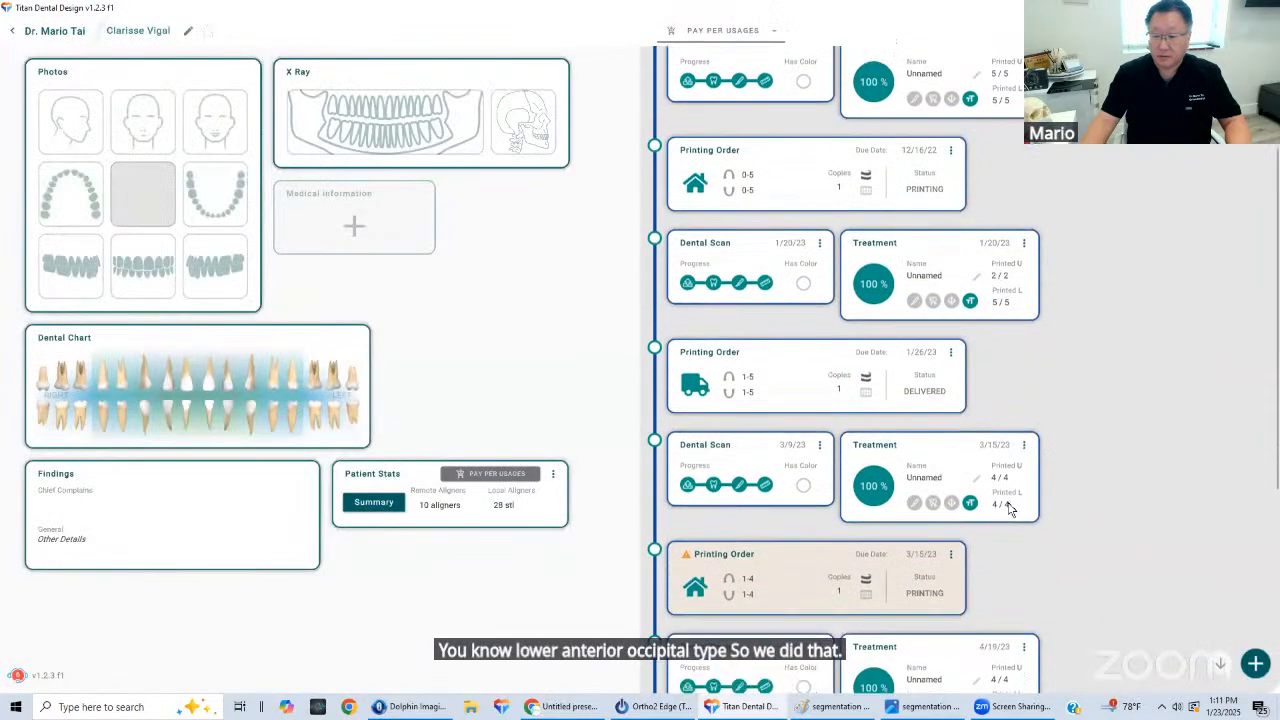
pyautogui.click(942, 430)
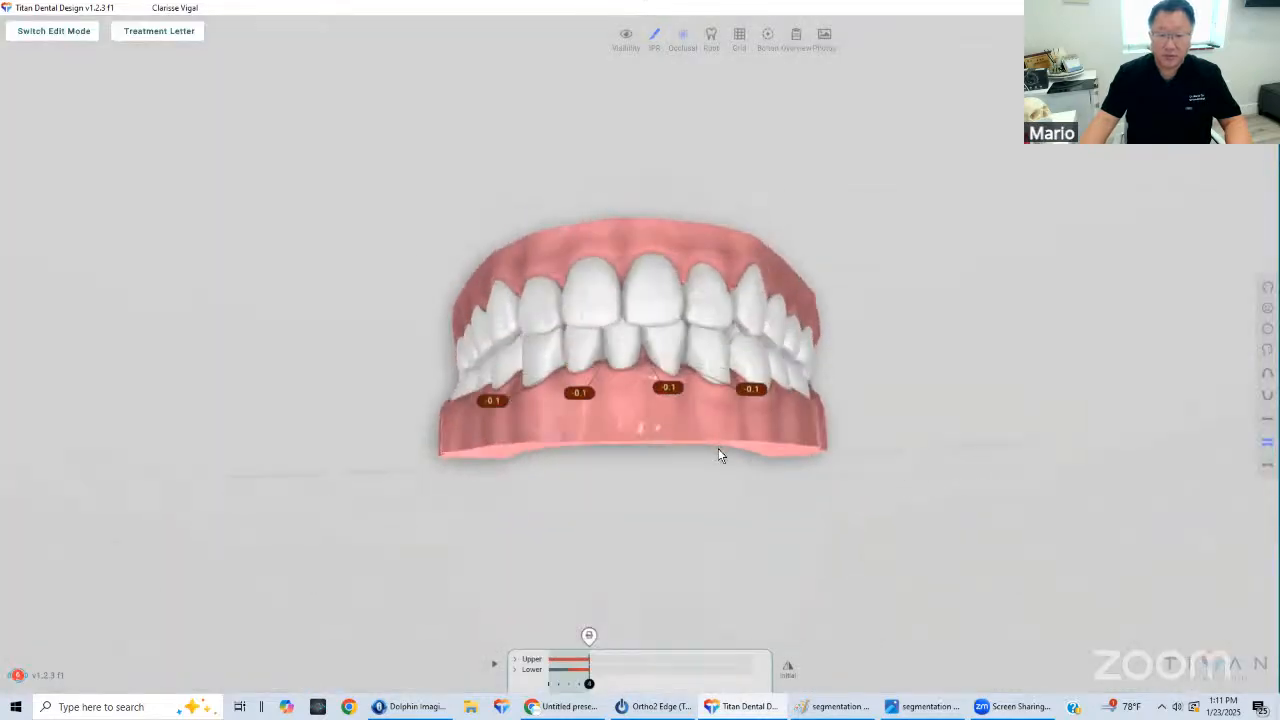
# Display the lower arch alone and compare its anterior alignment at stage 4 with stage 0
pyautogui.moveTo(718, 448); pyautogui.dragTo(722, 480)
pyautogui.click(1267, 394)
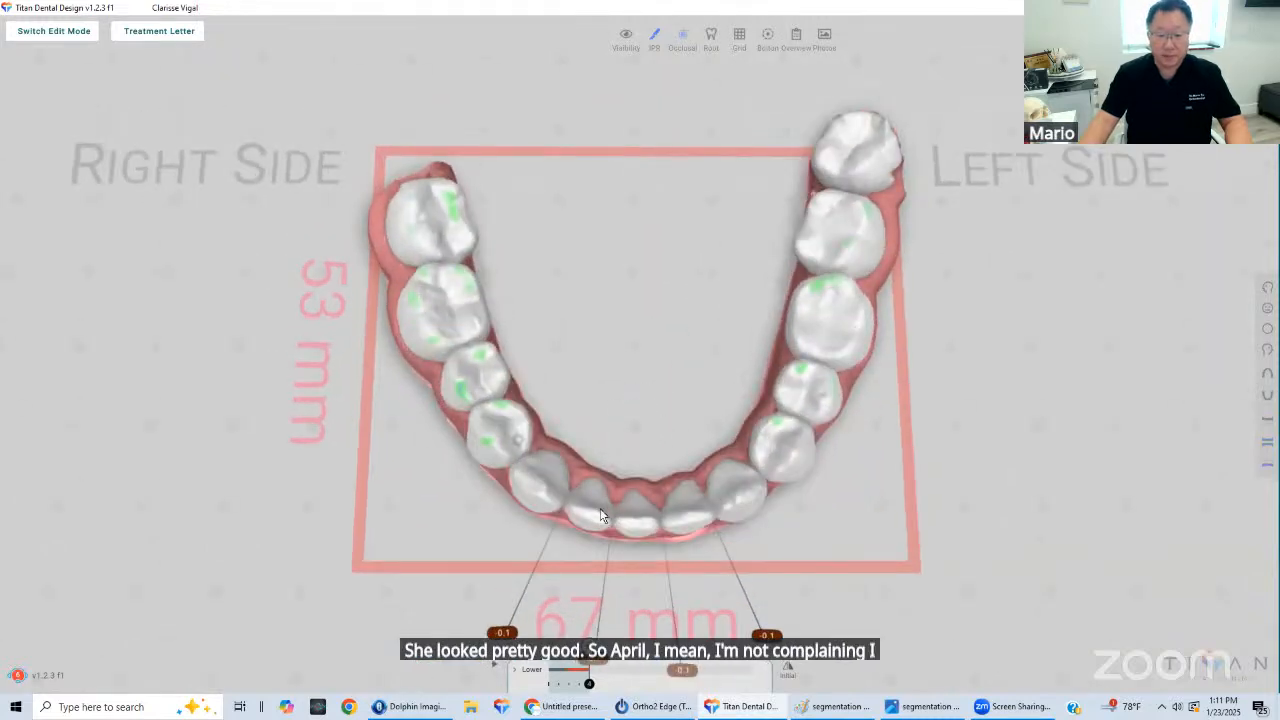
pyautogui.moveTo(590, 685); pyautogui.dragTo(459, 661)
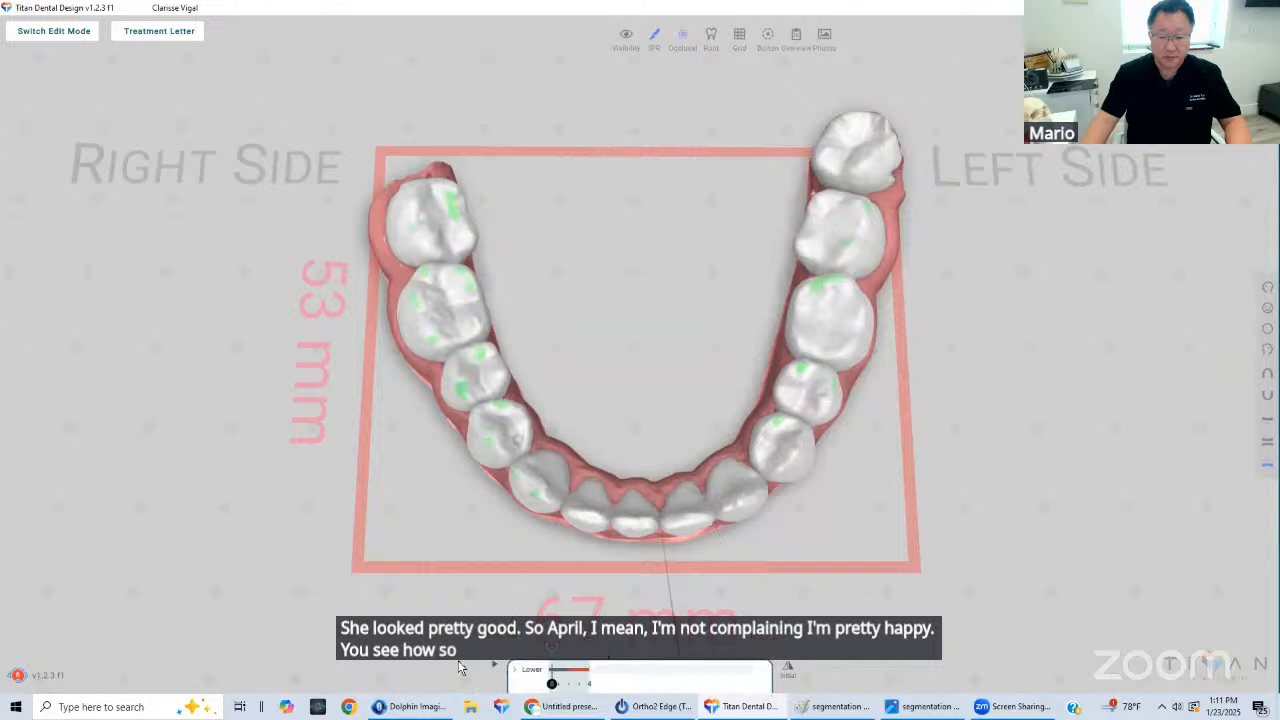
pyautogui.moveTo(640, 578); pyautogui.dragTo(644, 496, button='middle')
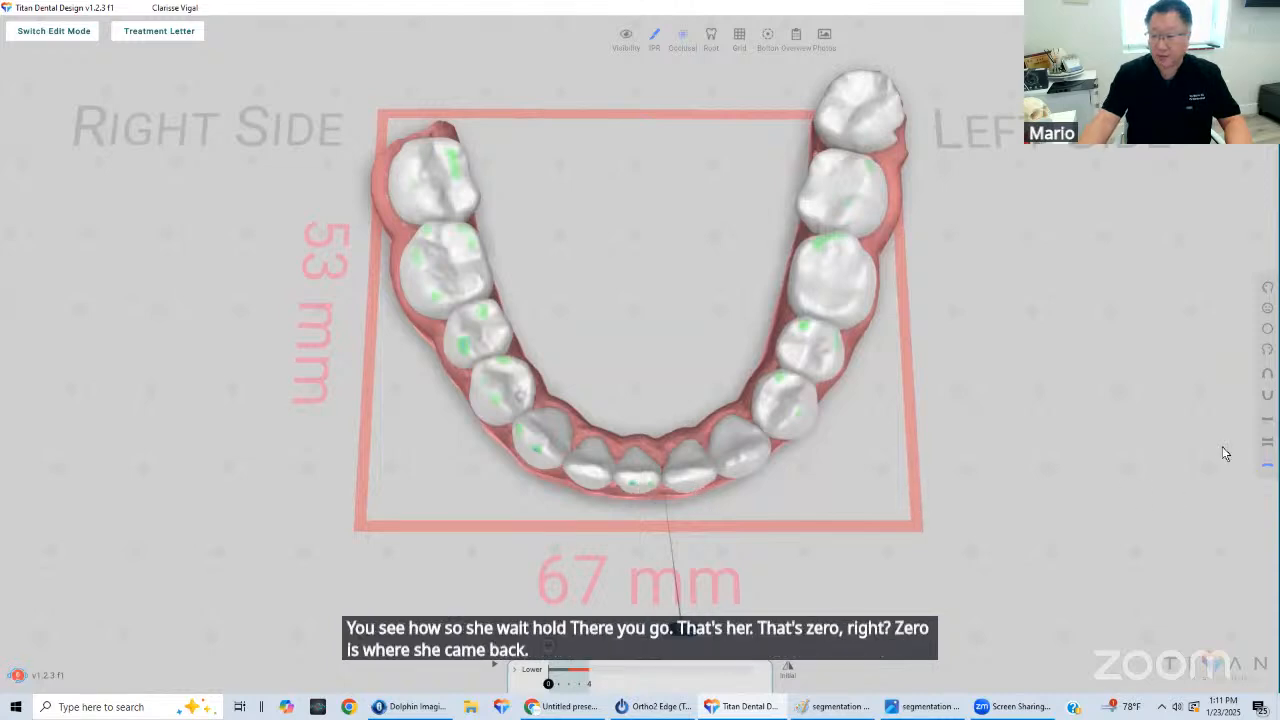
# Examine the upper arch's symmetry and occlusal contacts at stage 0, and inspect both arches together from the front
pyautogui.click(1267, 373)
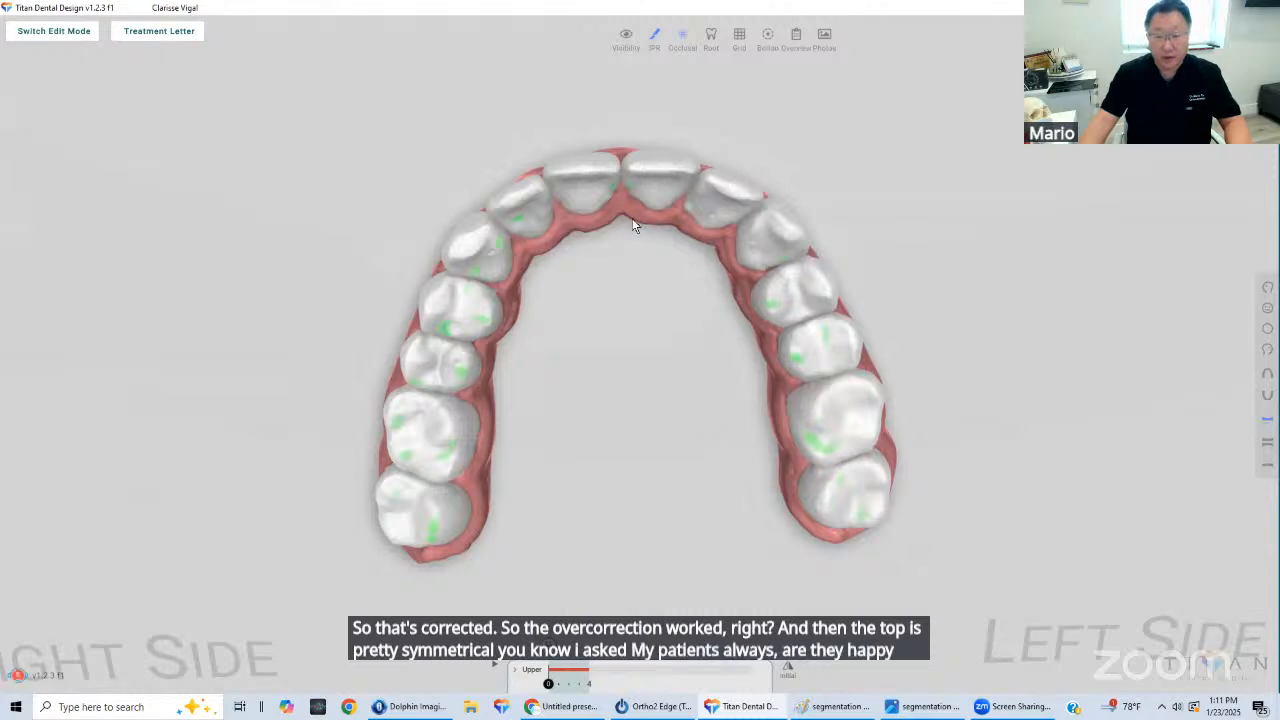
pyautogui.moveTo(632, 218); pyautogui.dragTo(572, 205)
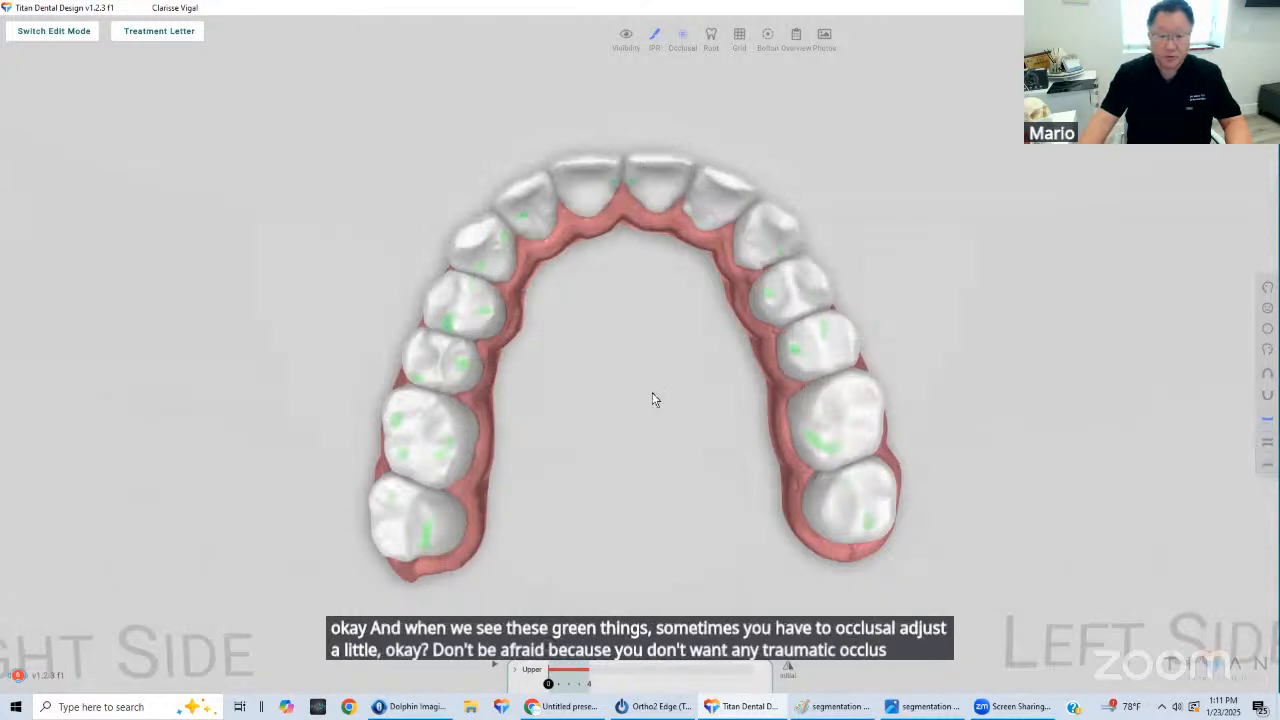
pyautogui.click(1266, 441)
pyautogui.moveTo(702, 400); pyautogui.dragTo(676, 393)
pyautogui.scroll(3, 650, 430)
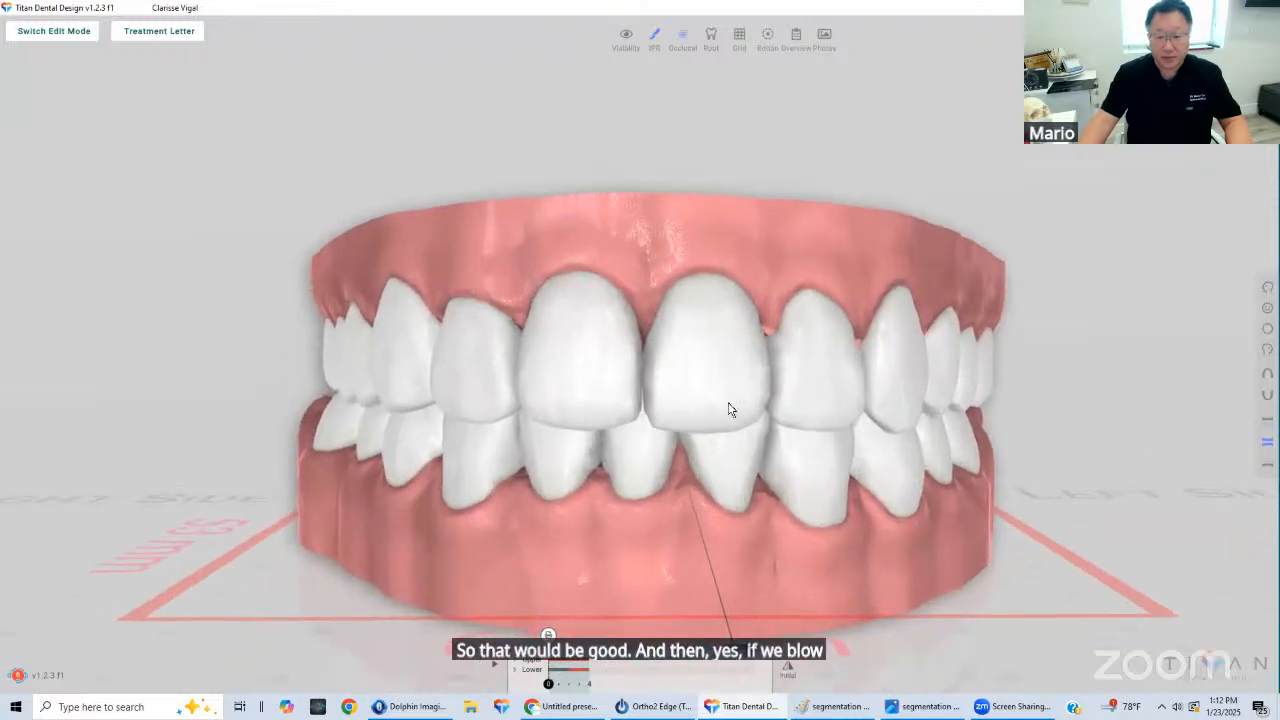
pyautogui.moveTo(643, 452); pyautogui.dragTo(641, 441)
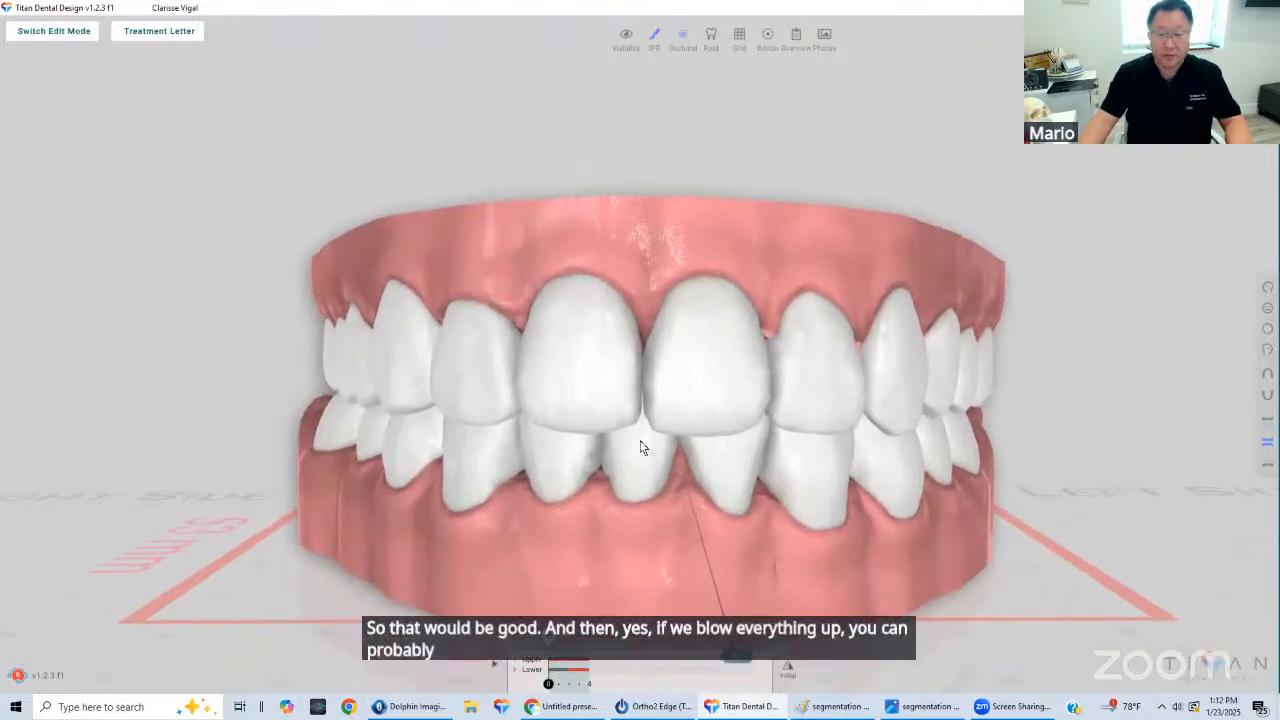
pyautogui.scroll(-3, 643, 448)
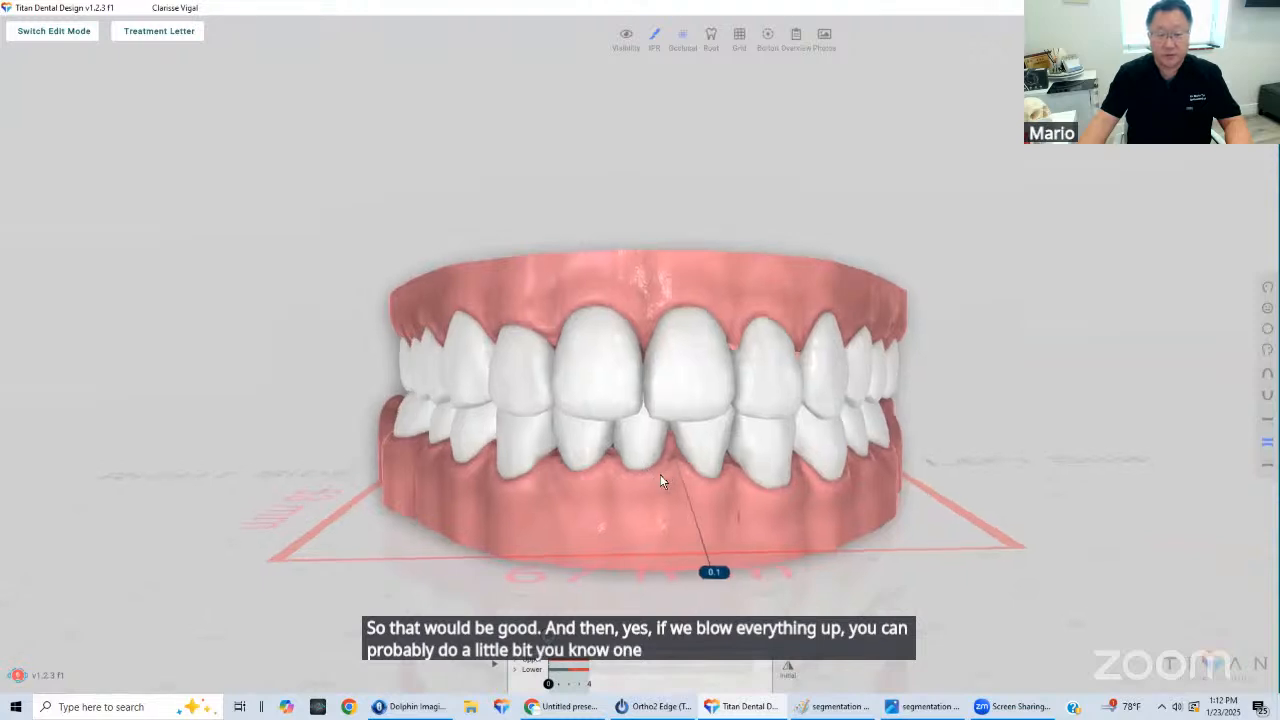
pyautogui.scroll(-5, 662, 478)
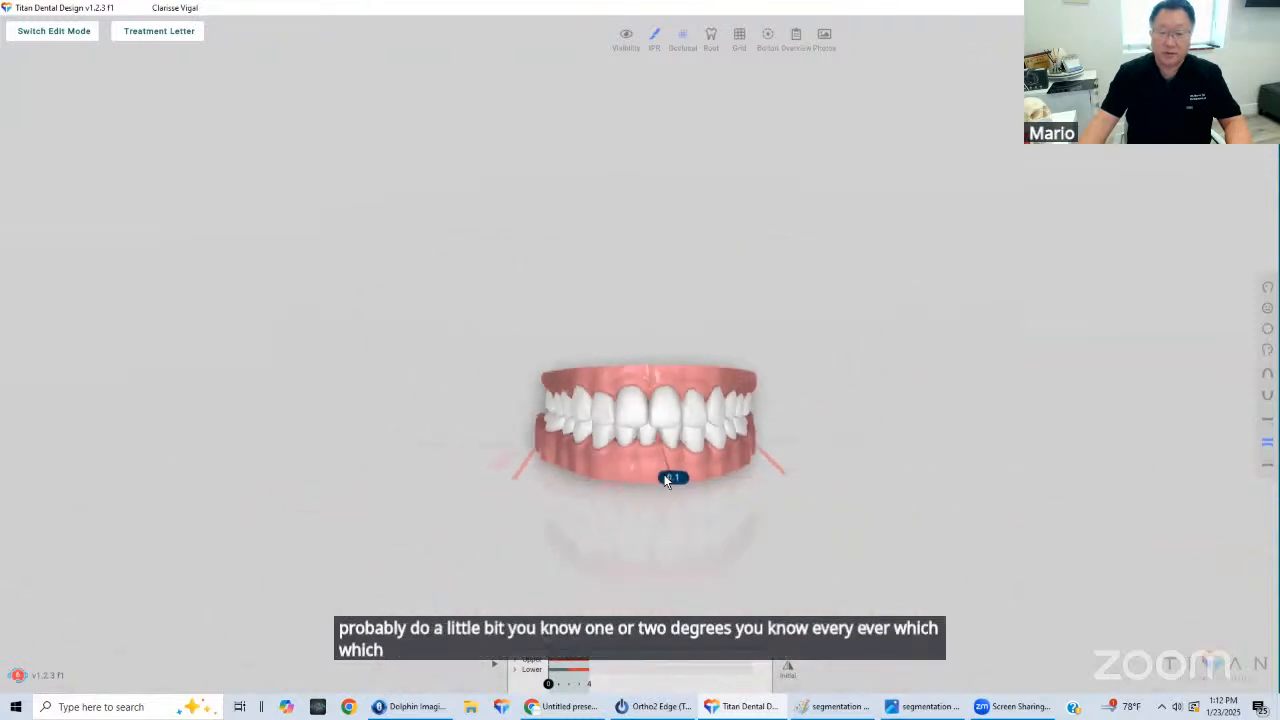
pyautogui.scroll(5, 665, 476)
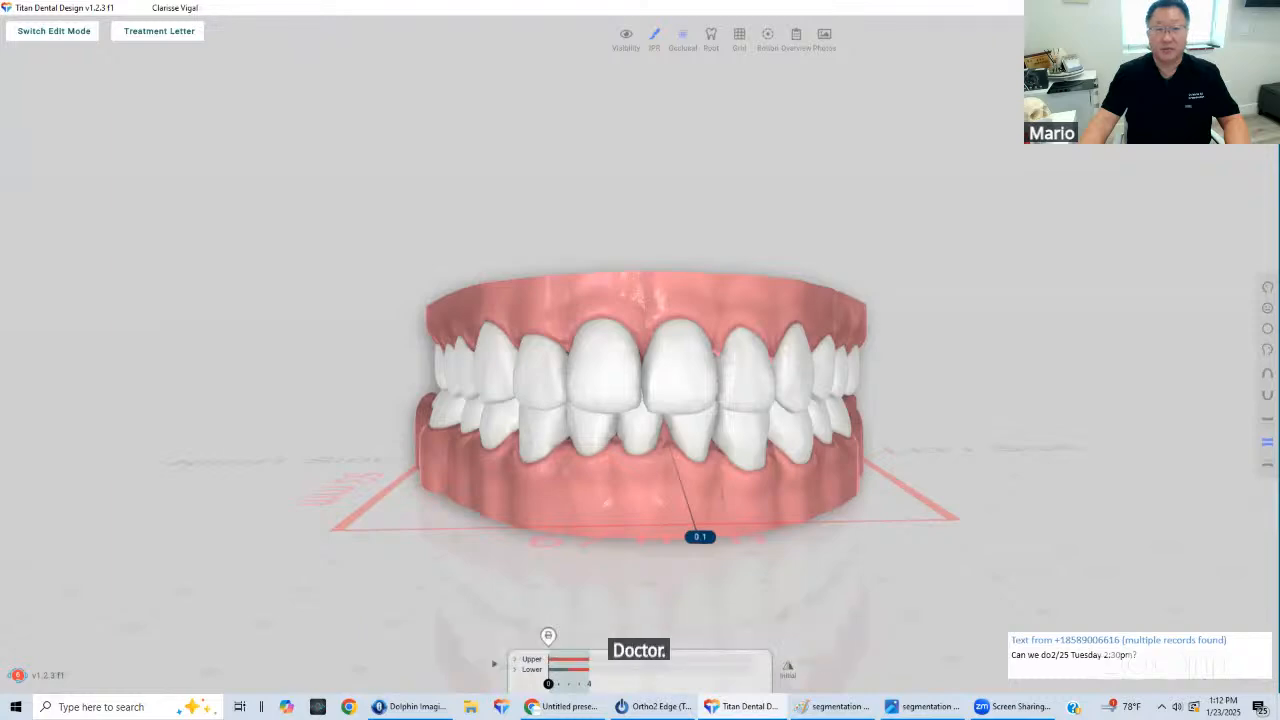
# Close the 4/19/23 treatment and review the treatment timeline down to the 1/23/25 scan and treatment
pyautogui.press('Escape')
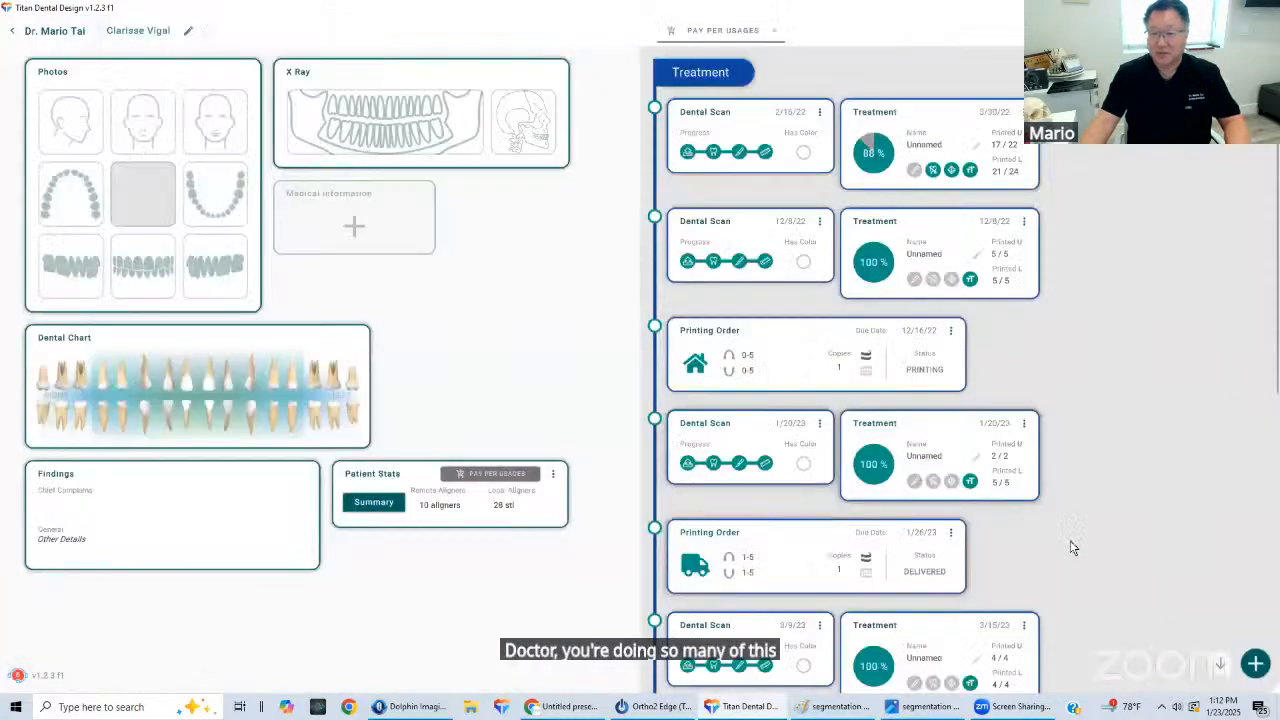
pyautogui.scroll(-3, 1070, 542)
pyautogui.scroll(-2, 1090, 538)
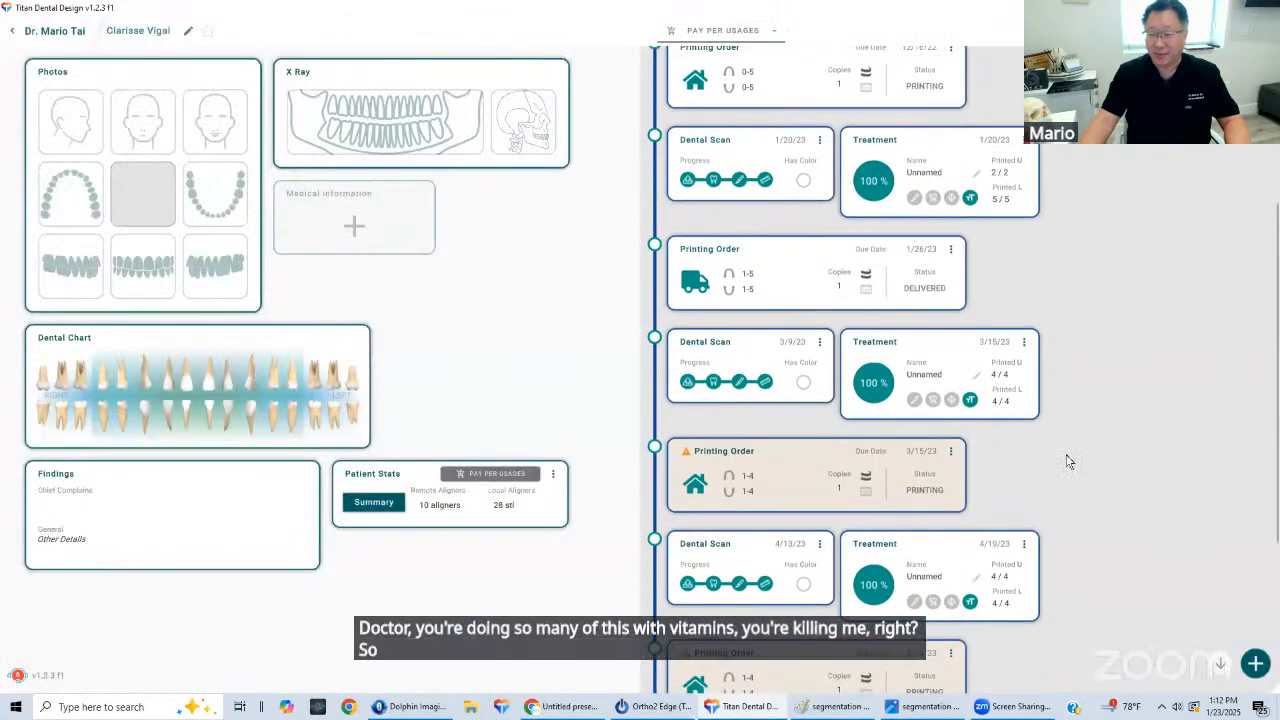
pyautogui.scroll(-2, 1098, 530)
pyautogui.scroll(-2, 1098, 527)
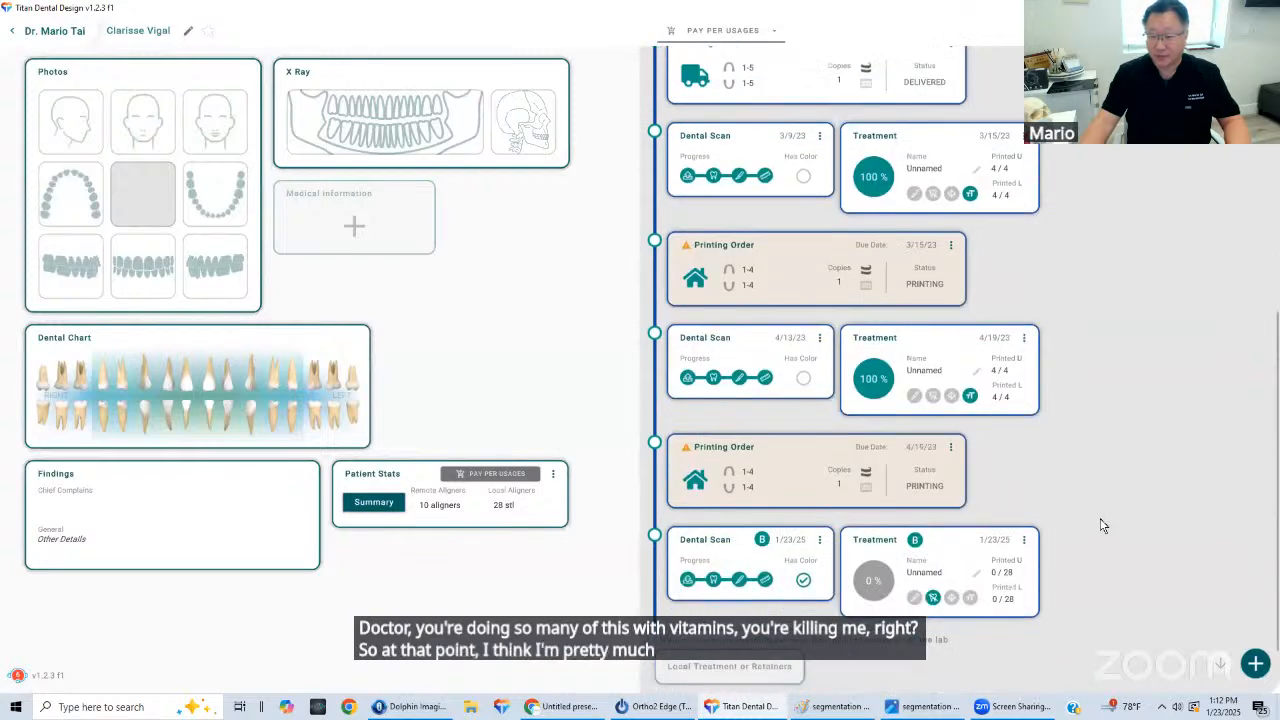
pyautogui.scroll(-1, 1101, 526)
pyautogui.scroll(1, 1101, 526)
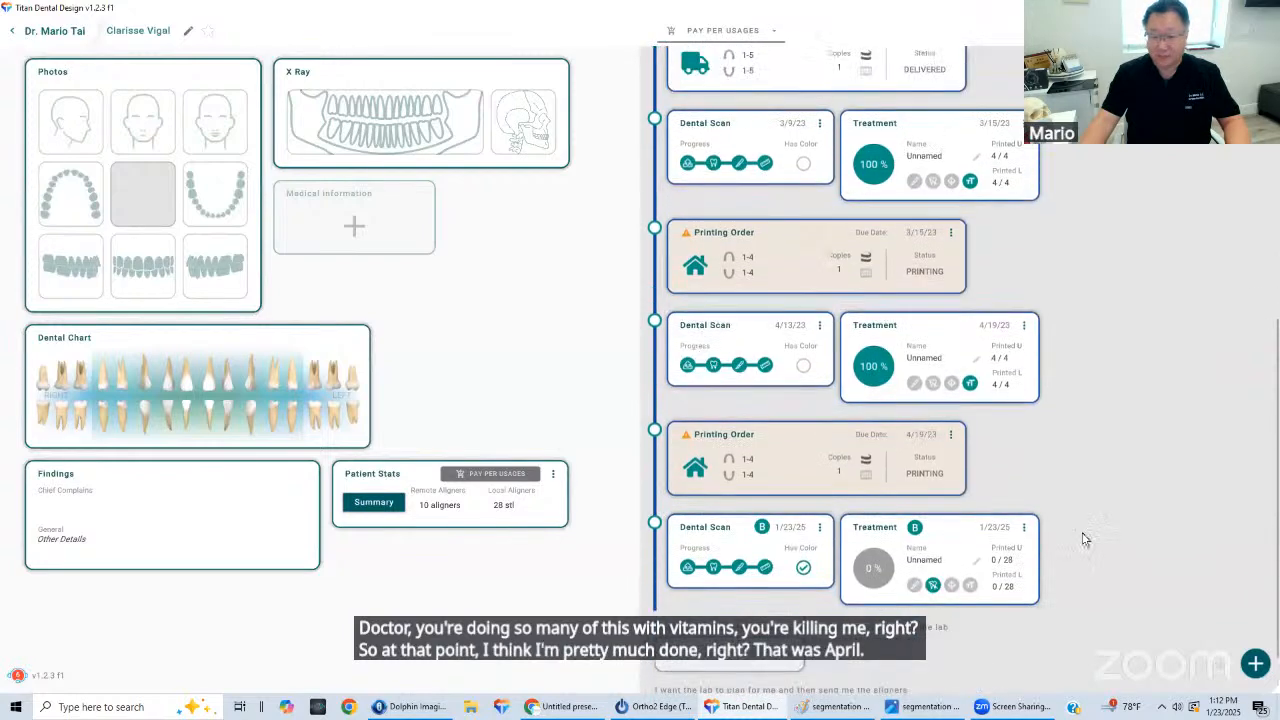
pyautogui.scroll(-1, 1090, 563)
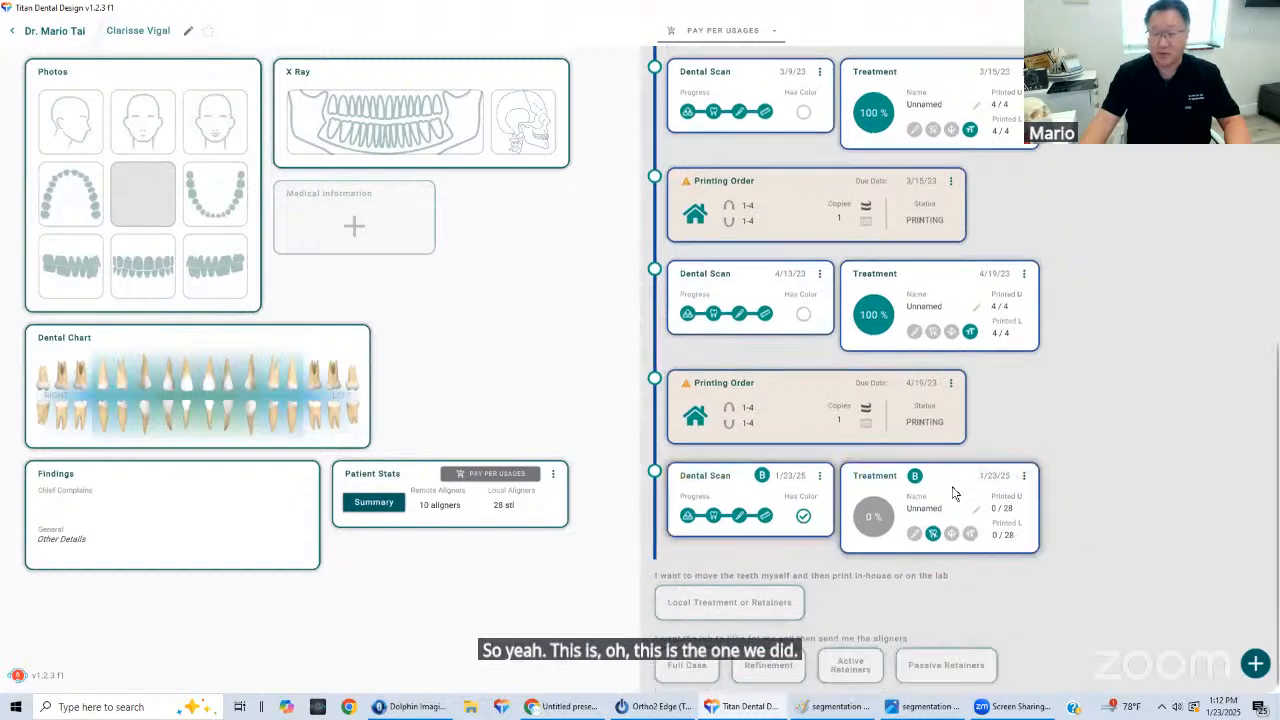
pyautogui.scroll(3, 1122, 522)
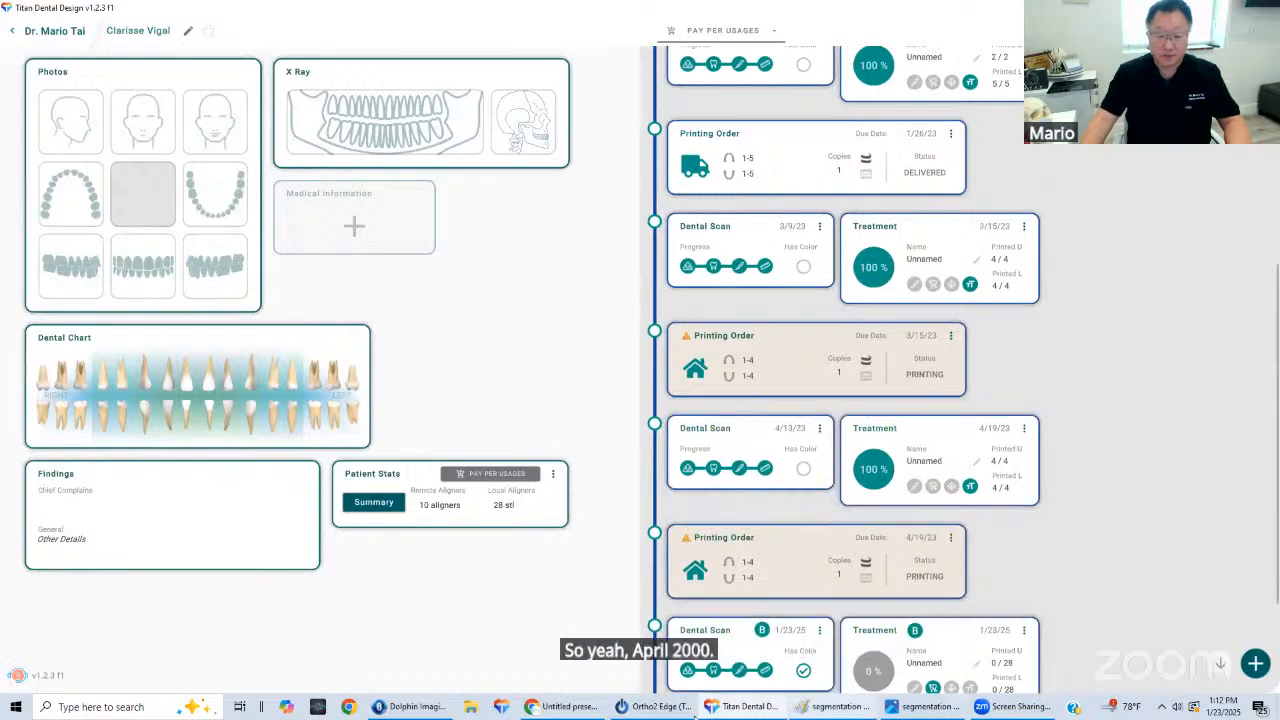
# Switch to Ortho2 Edge and display the patient's Final photo composite dated 09/12/23
pyautogui.click(665, 707)
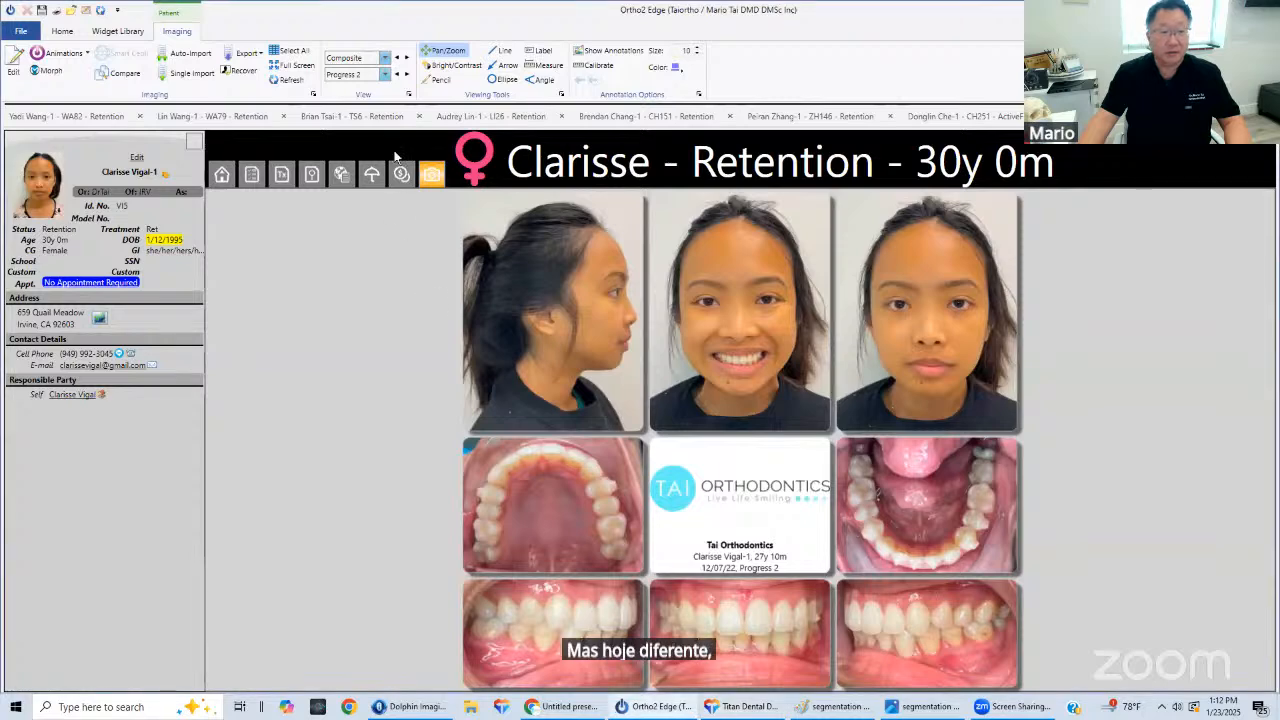
pyautogui.click(385, 79)
pyautogui.click(365, 155)
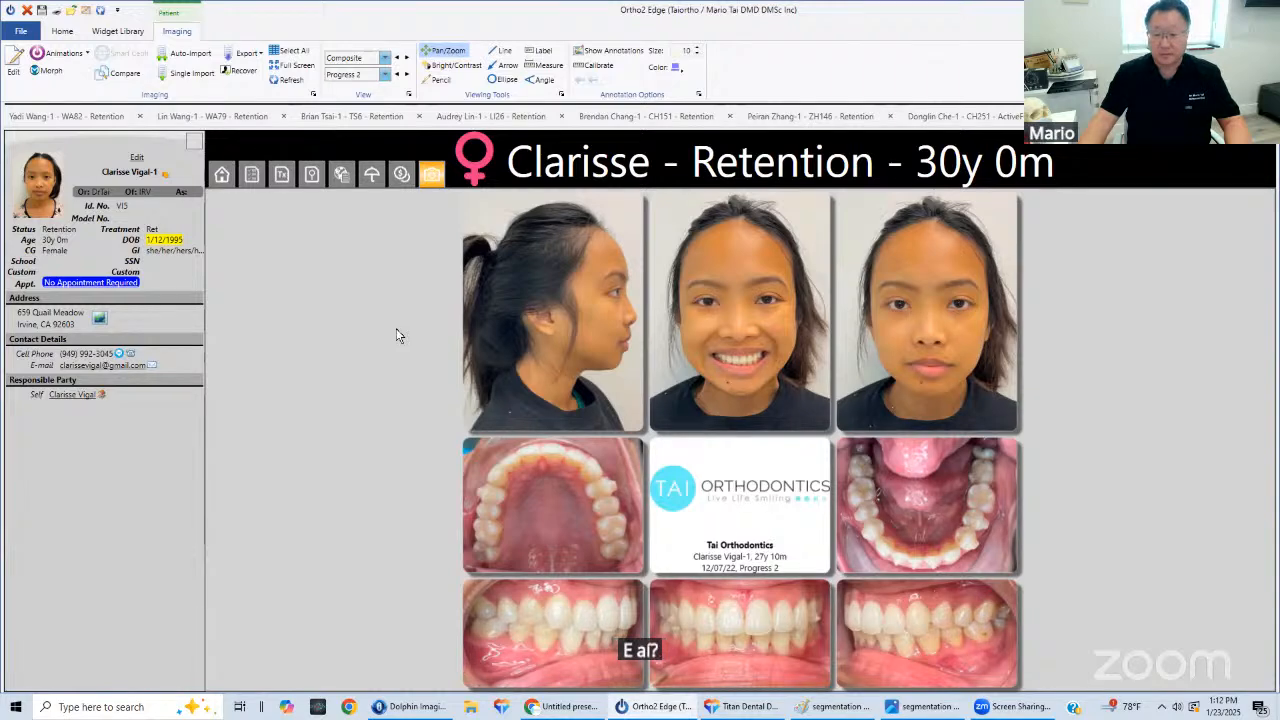
pyautogui.click(384, 76)
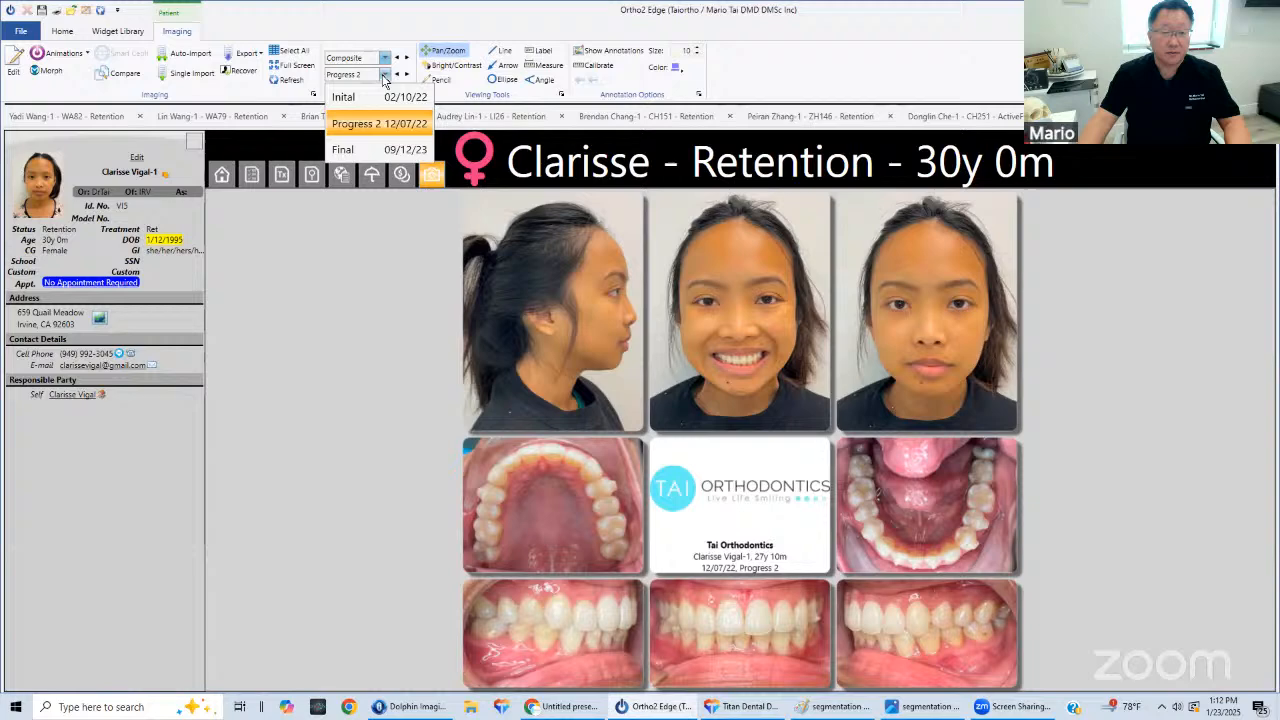
pyautogui.click(359, 150)
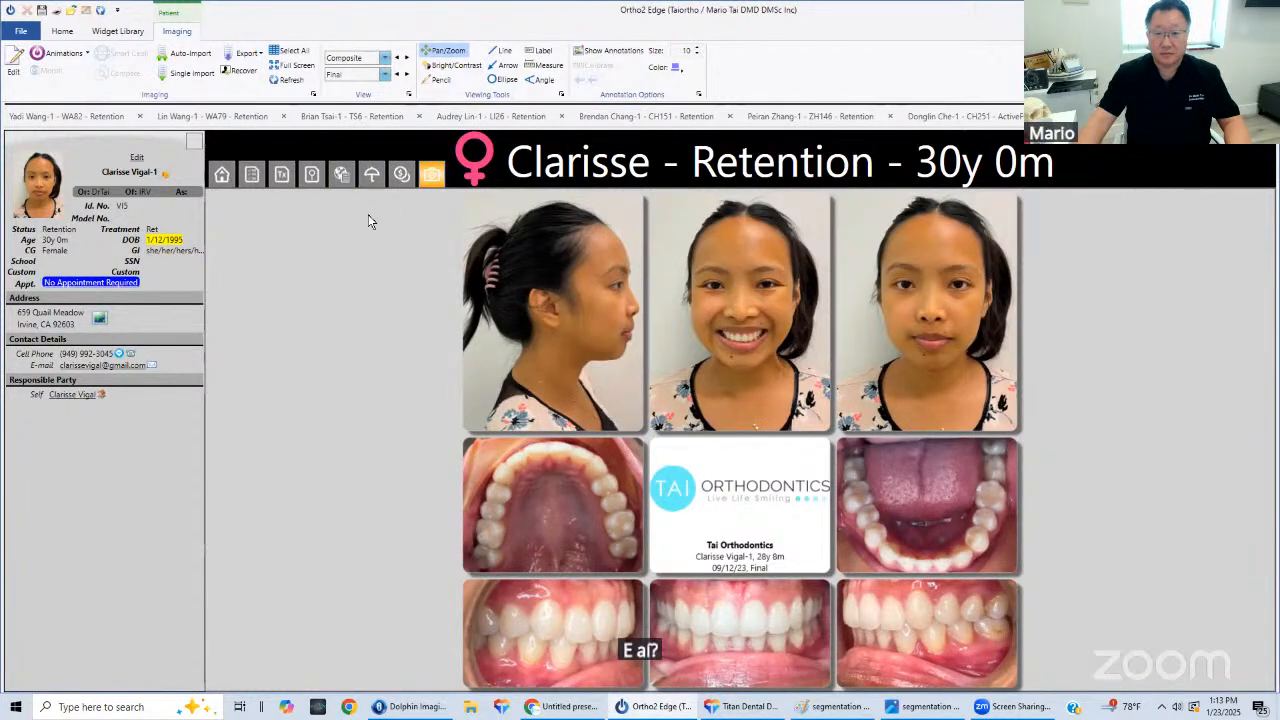
# Show the photo index of all timepoints and view it in full screen
pyautogui.click(291, 80)
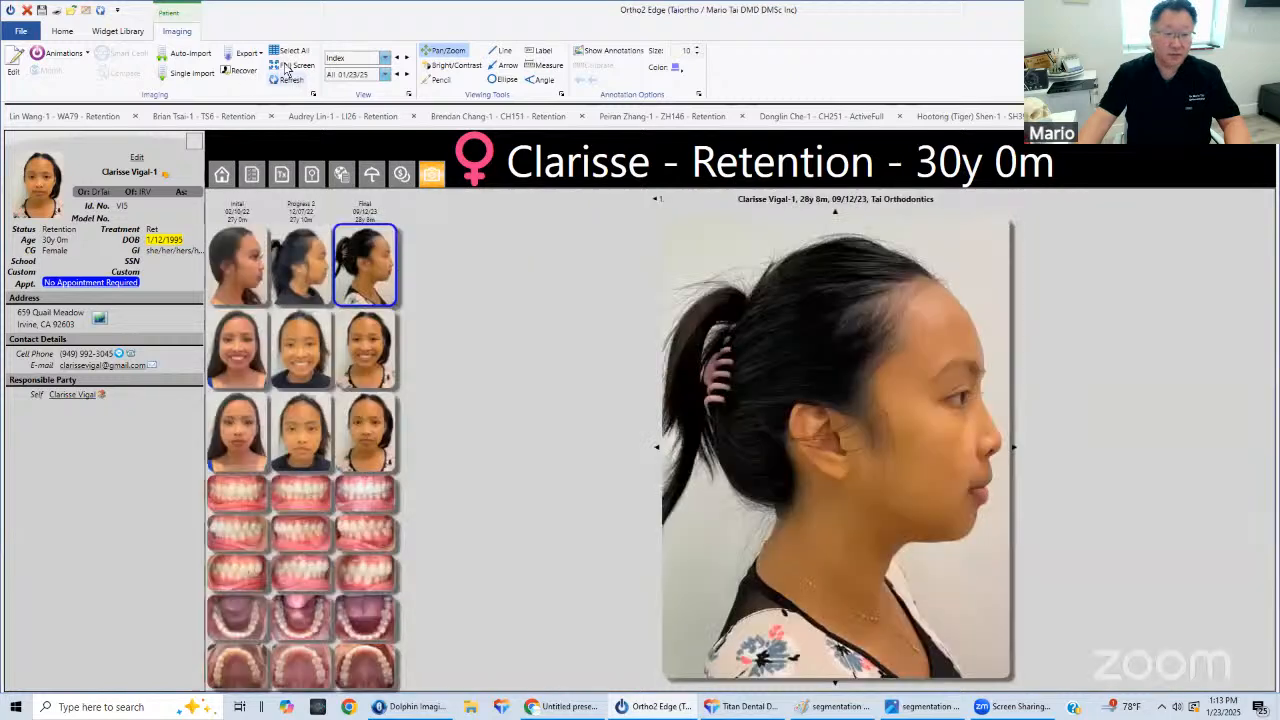
pyautogui.click(286, 66)
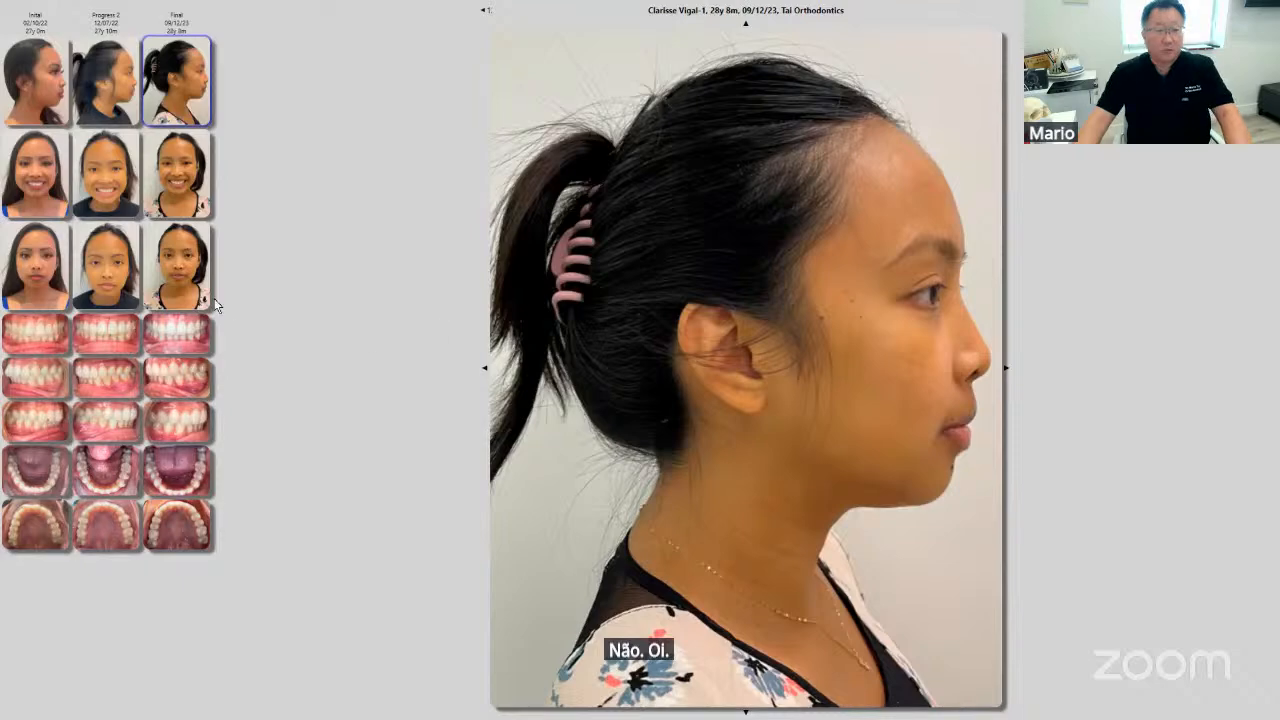
pyautogui.press('Escape')
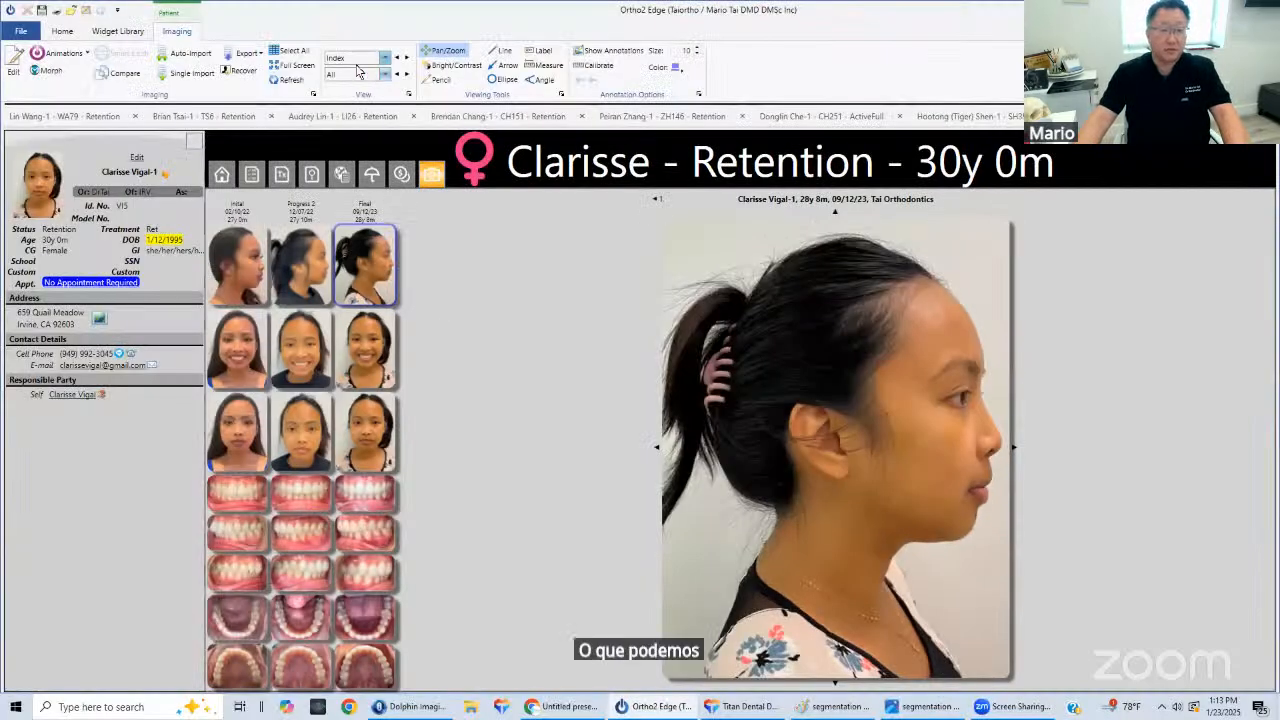
# Limit the photo index to the Final timepoint dated 09/12/23
pyautogui.click(386, 75)
pyautogui.click(287, 69)
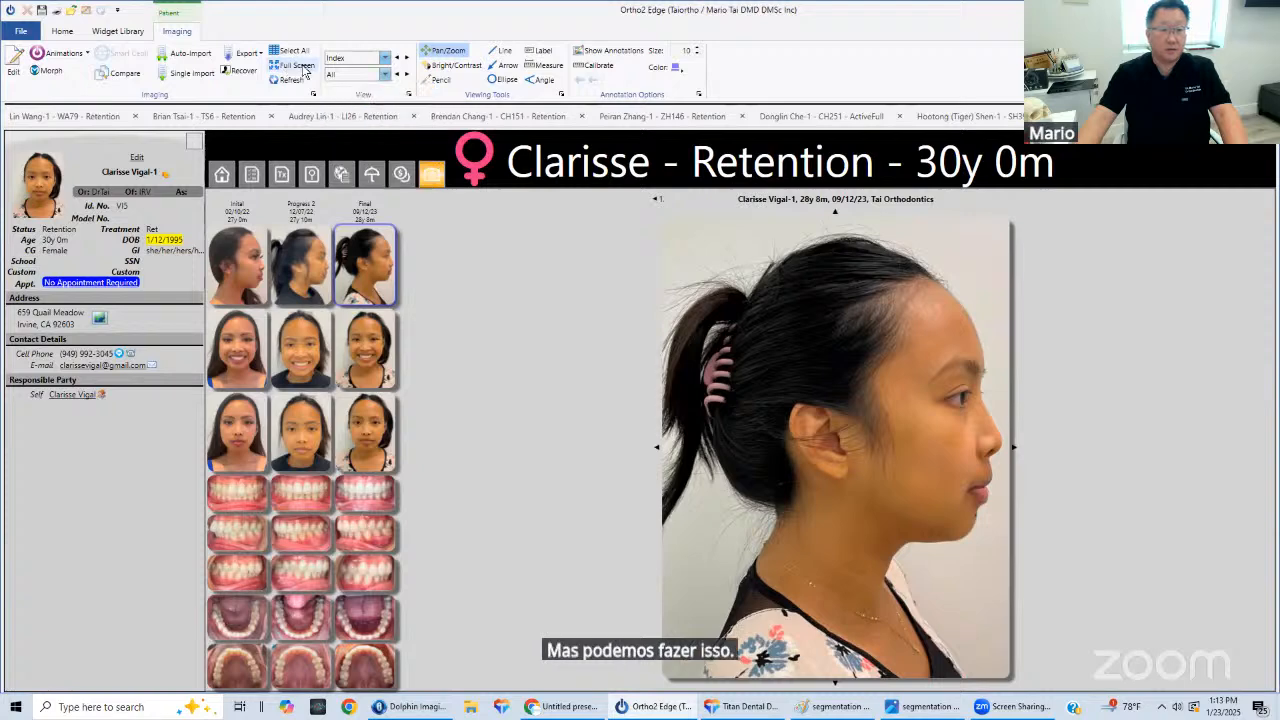
pyautogui.click(383, 76)
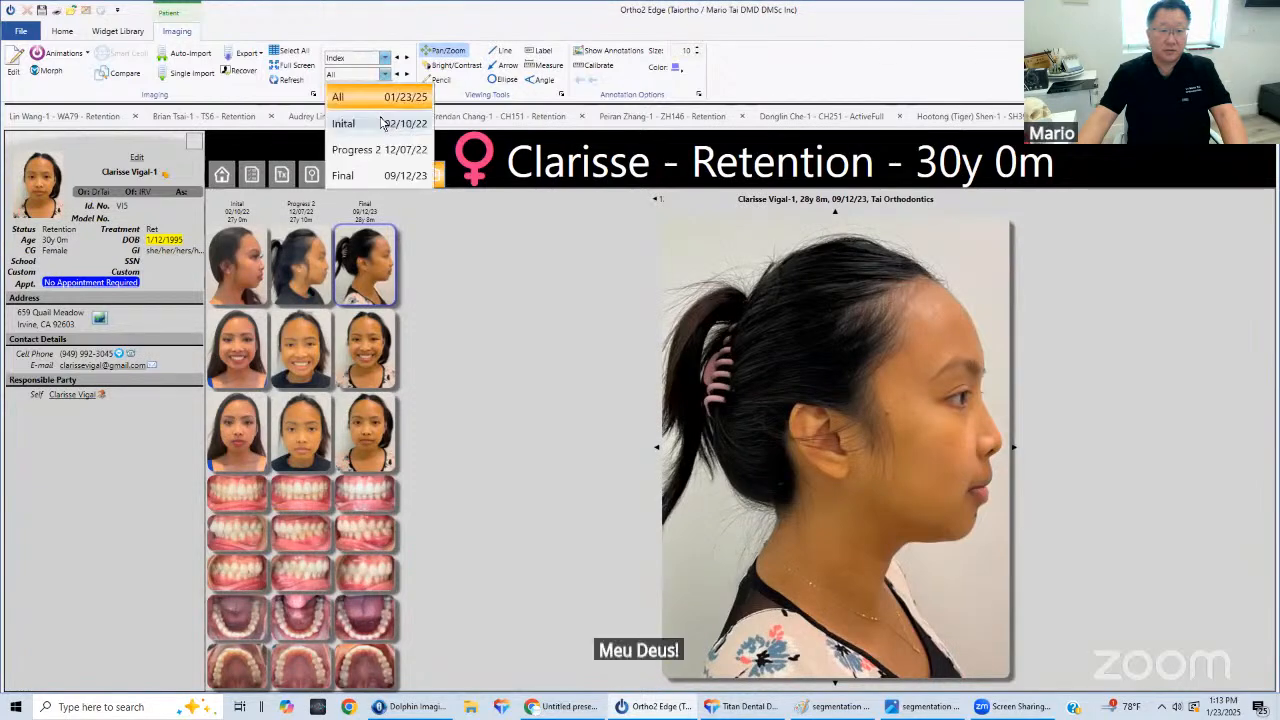
pyautogui.click(370, 180)
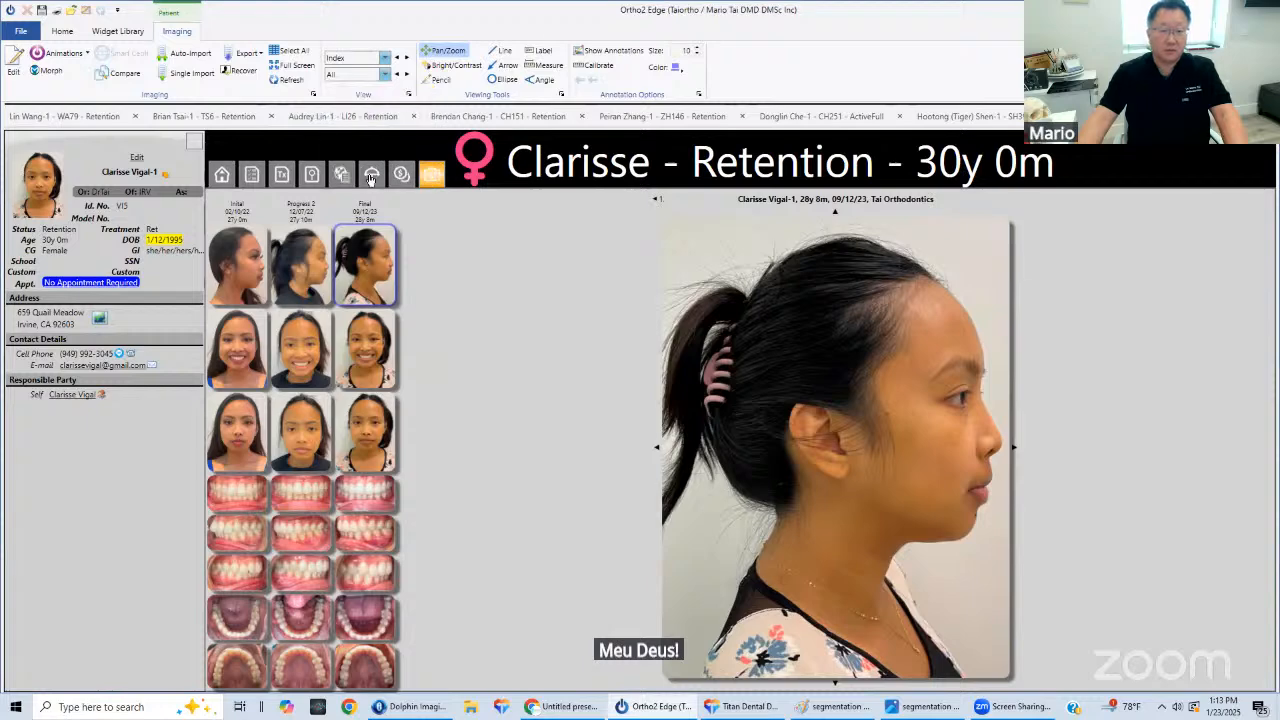
pyautogui.click(370, 177)
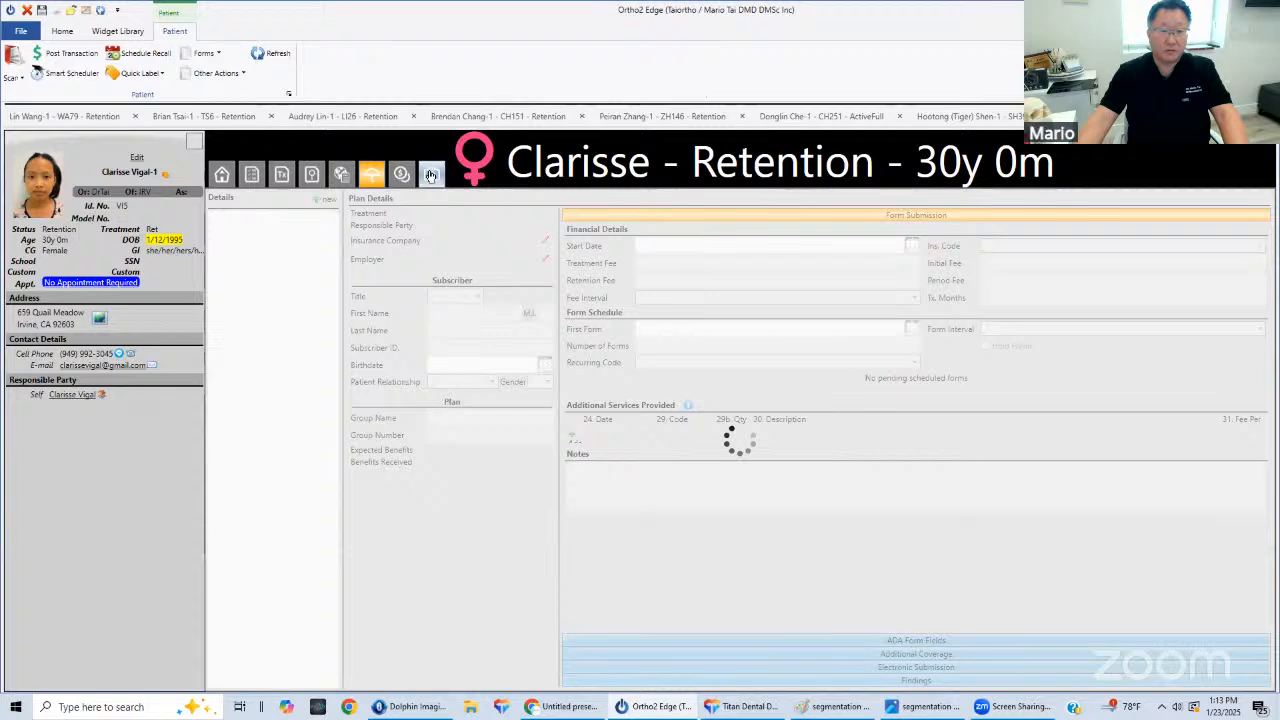
pyautogui.click(431, 176)
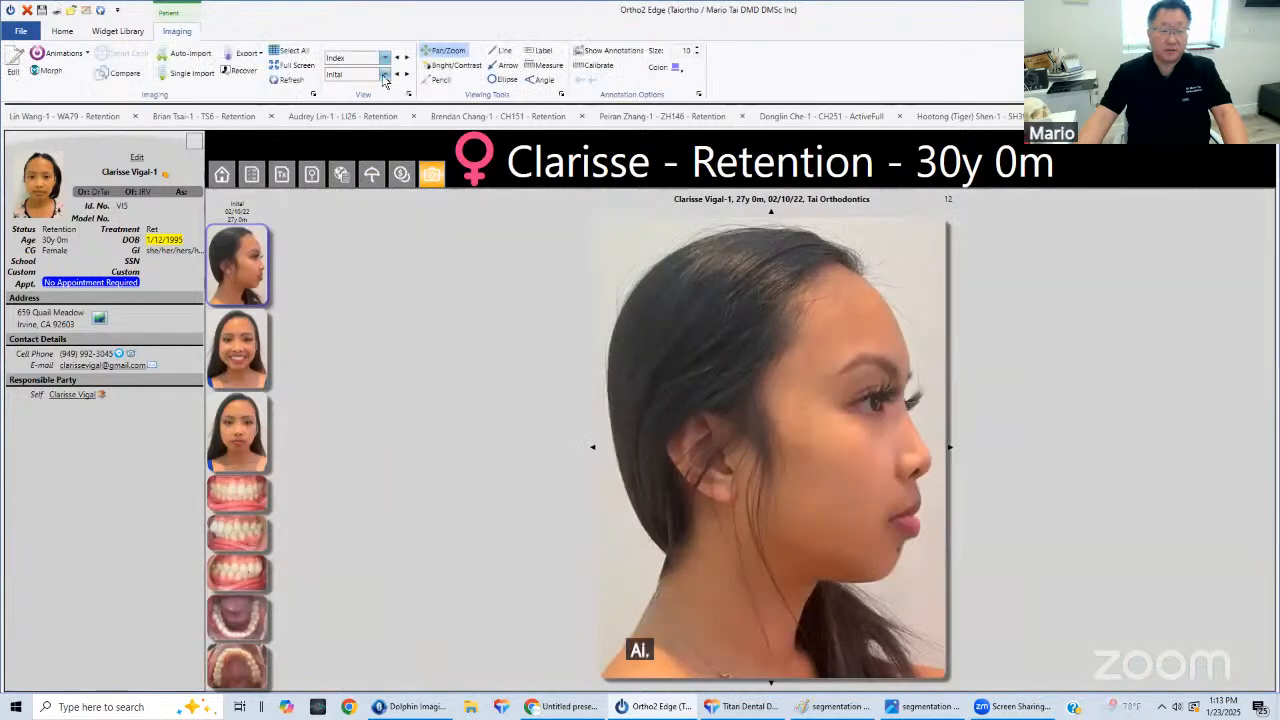
pyautogui.click(383, 76)
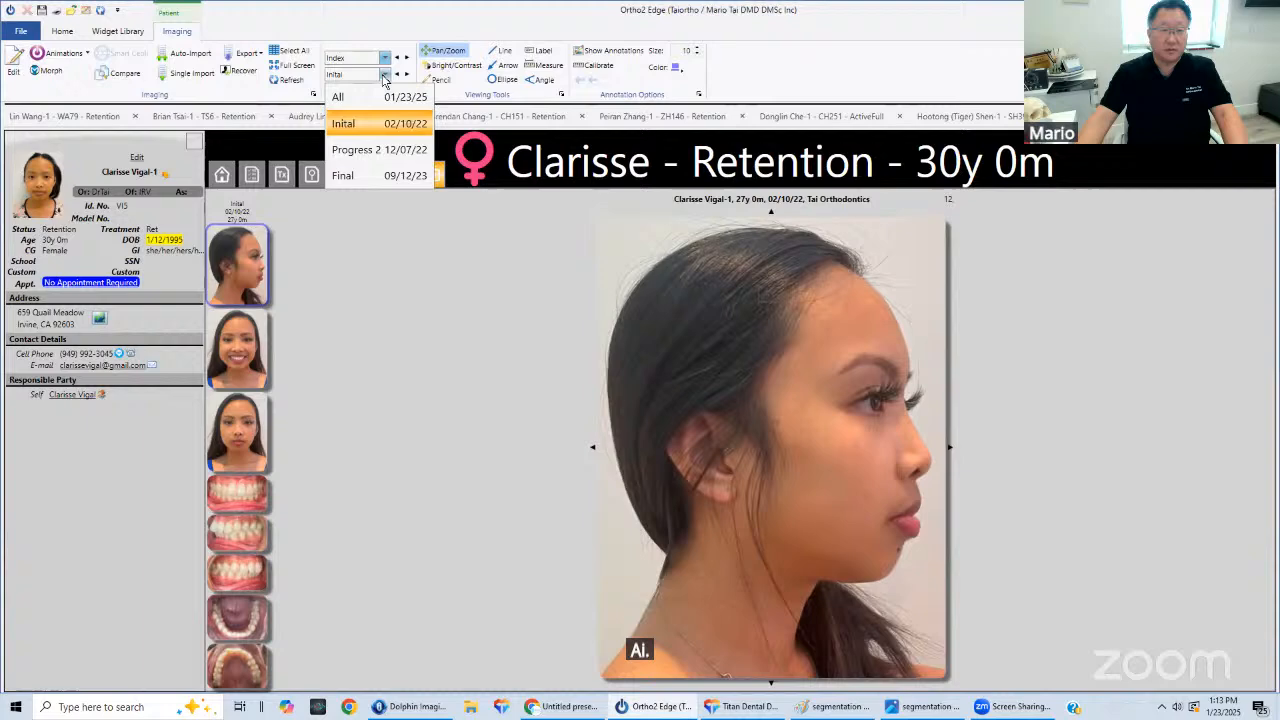
pyautogui.click(364, 176)
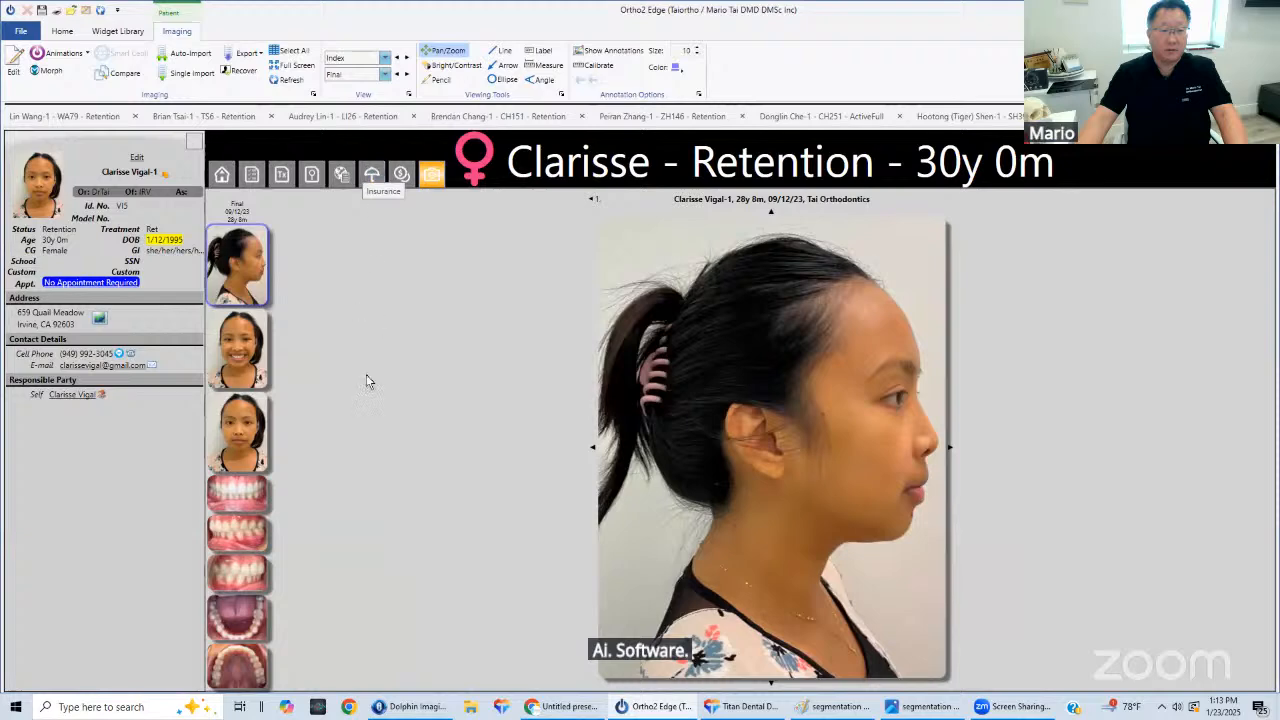
# View the Final frontal, lateral and occlusal intraoral photos one by one, and display the Final timepoint as a Composite
pyautogui.click(240, 494)
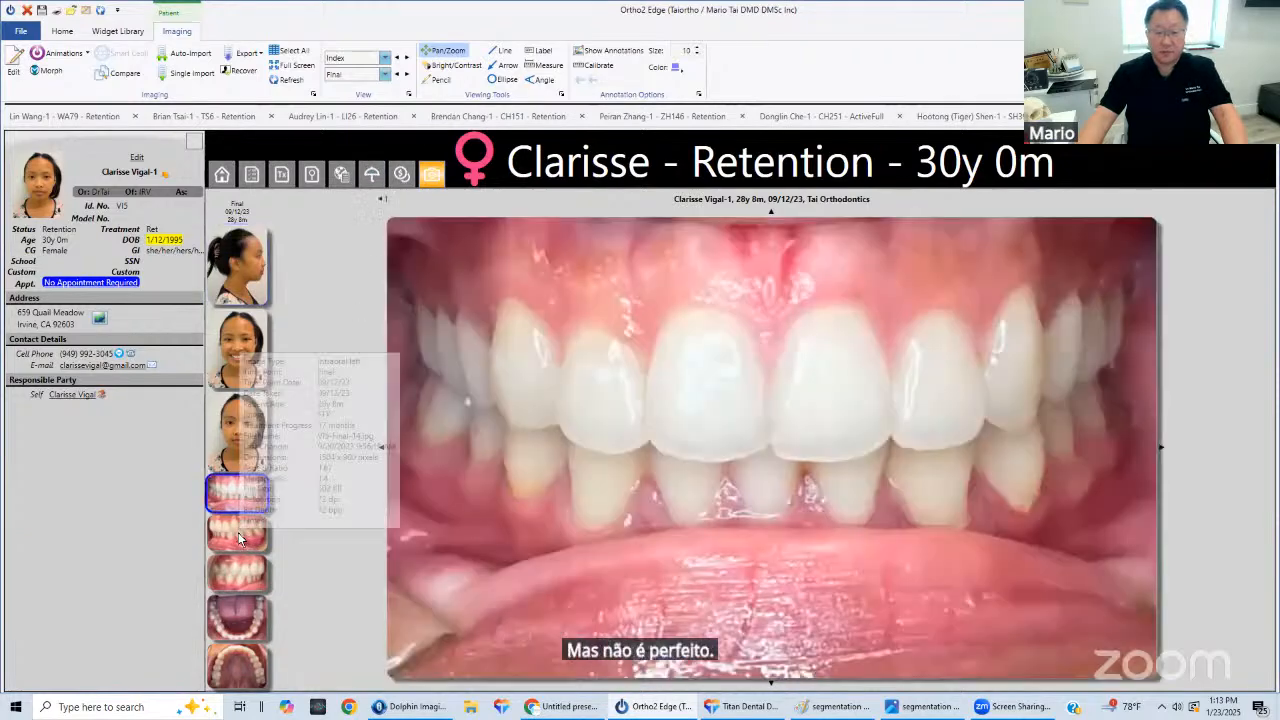
pyautogui.click(240, 540)
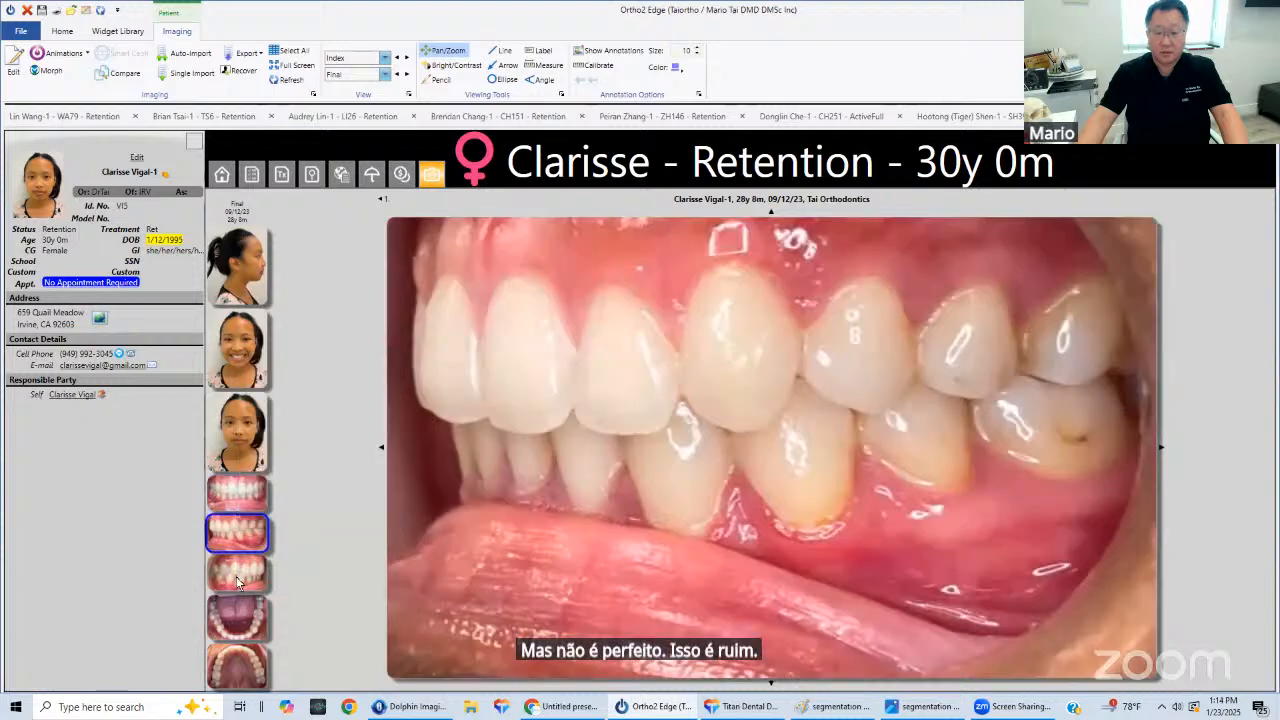
pyautogui.click(238, 585)
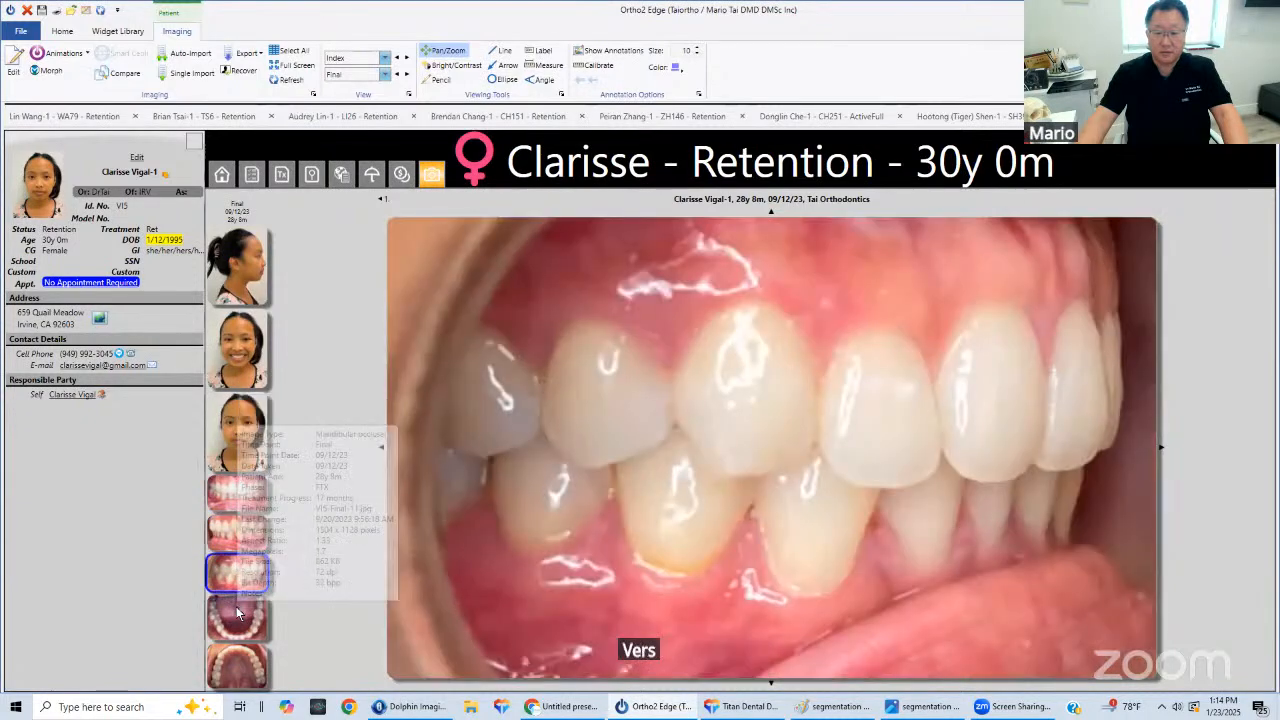
pyautogui.click(238, 614)
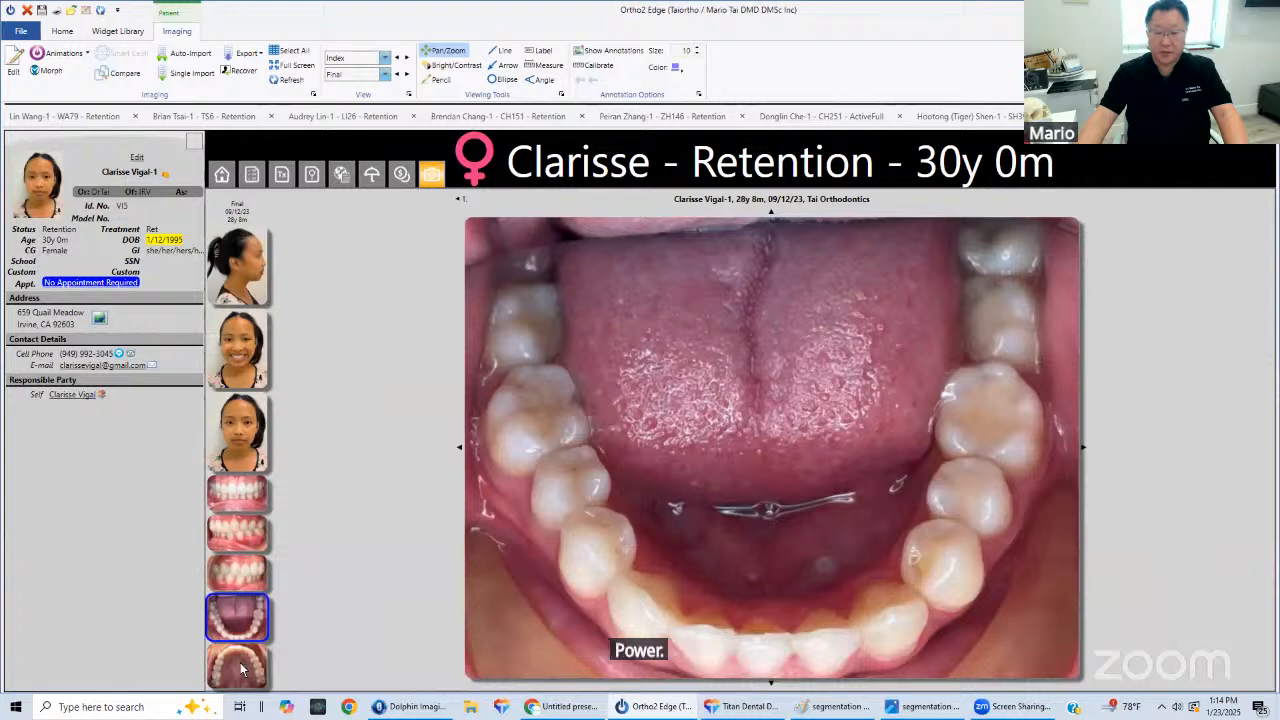
pyautogui.moveTo(241, 669)
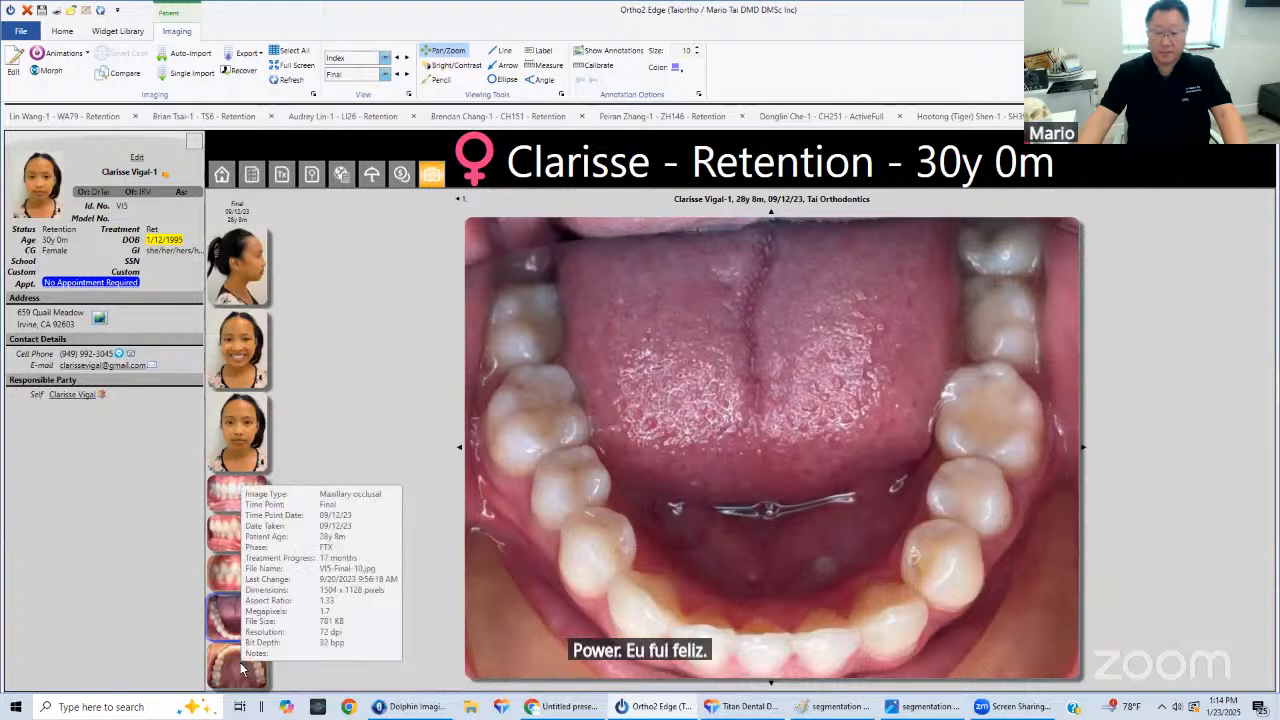
pyautogui.click(241, 669)
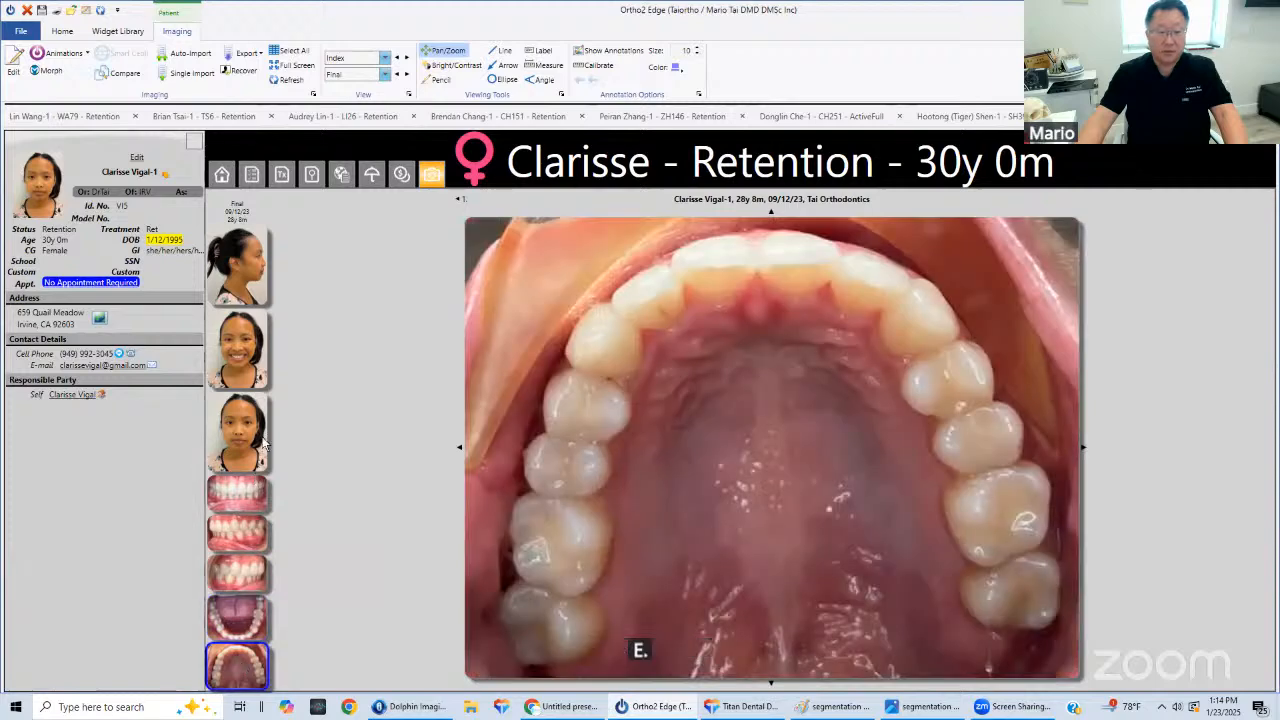
pyautogui.click(385, 57)
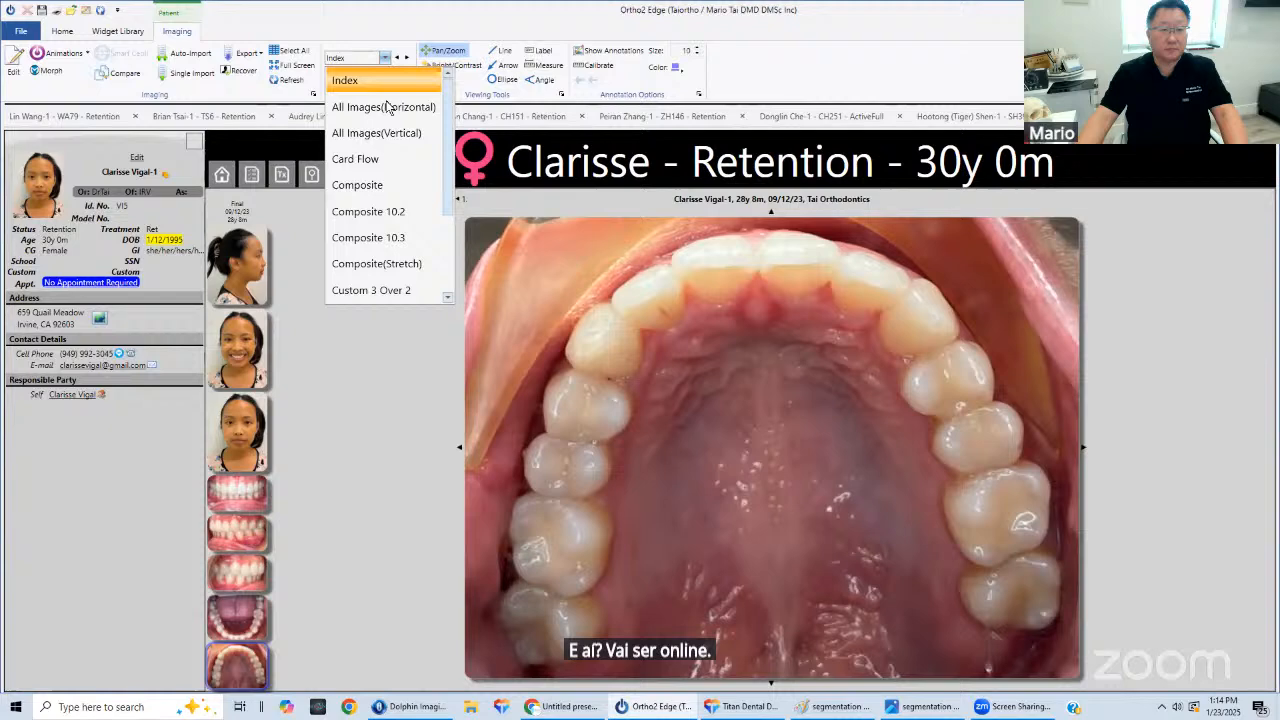
pyautogui.click(371, 184)
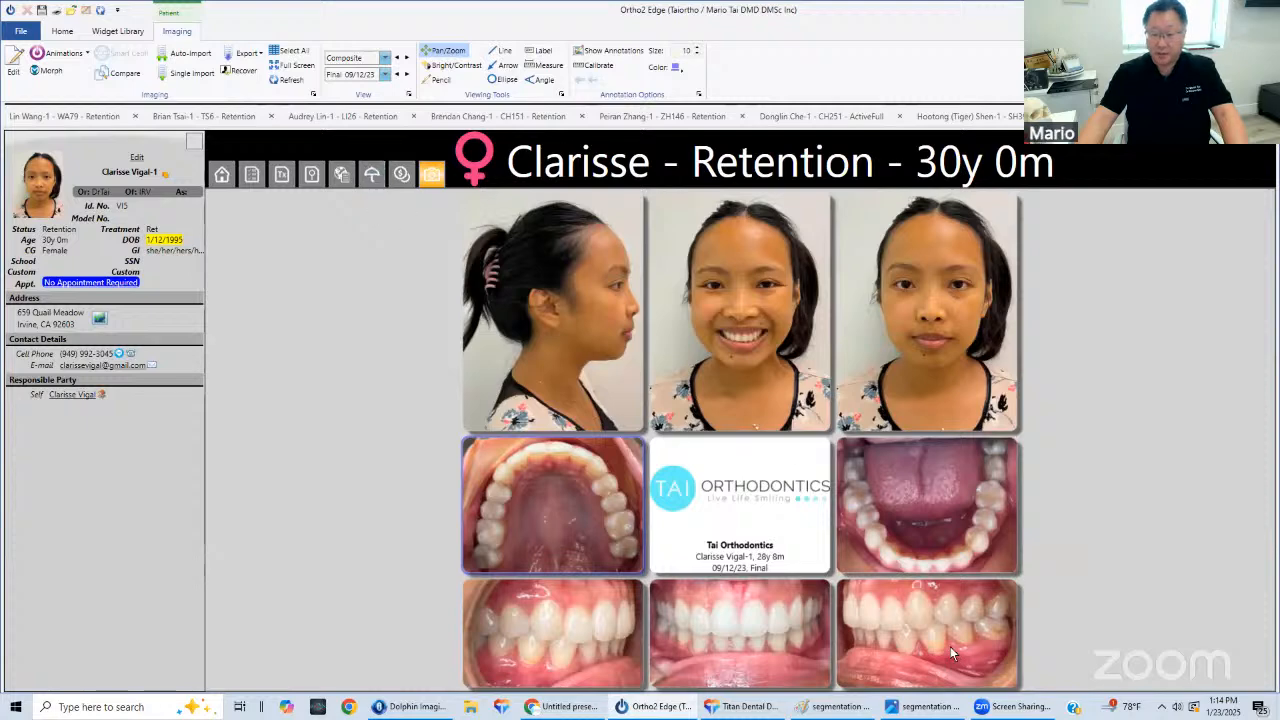
# Switch to Titan Dental Design and bring up the "segmentation upper" screenshot in Paint to view its staging chart
pyautogui.moveTo(757, 710)
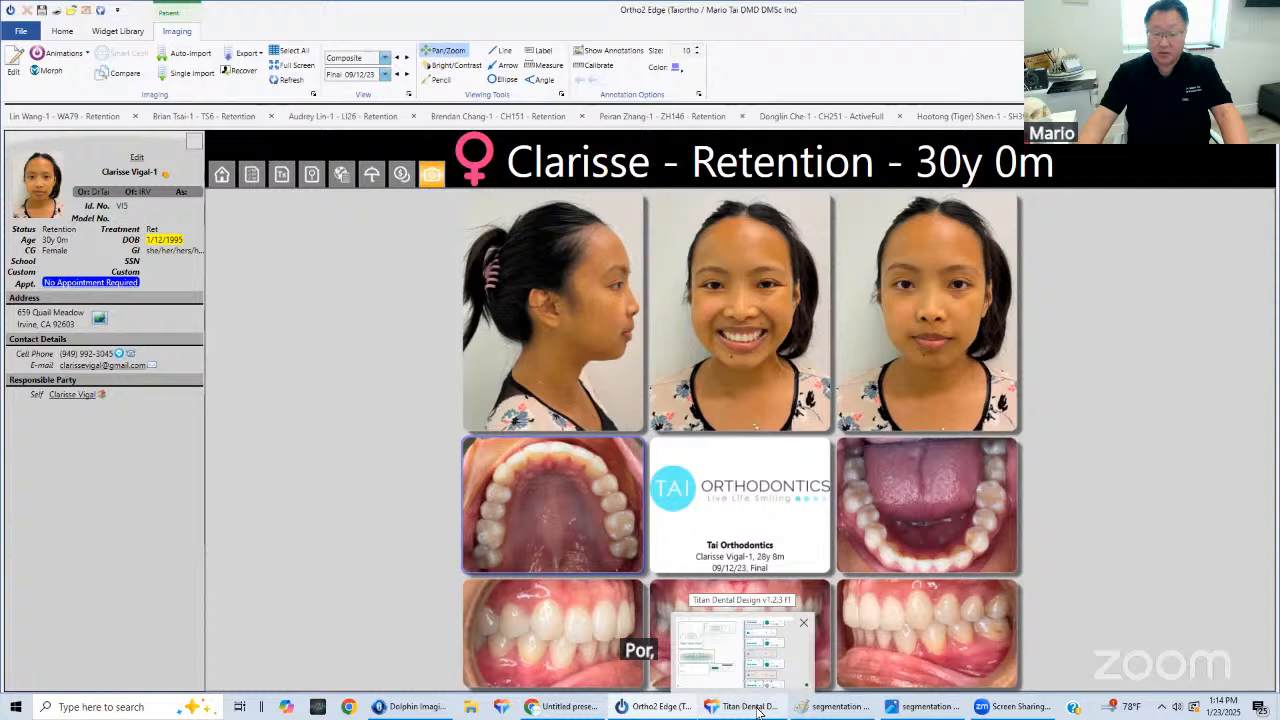
pyautogui.moveTo(913, 710)
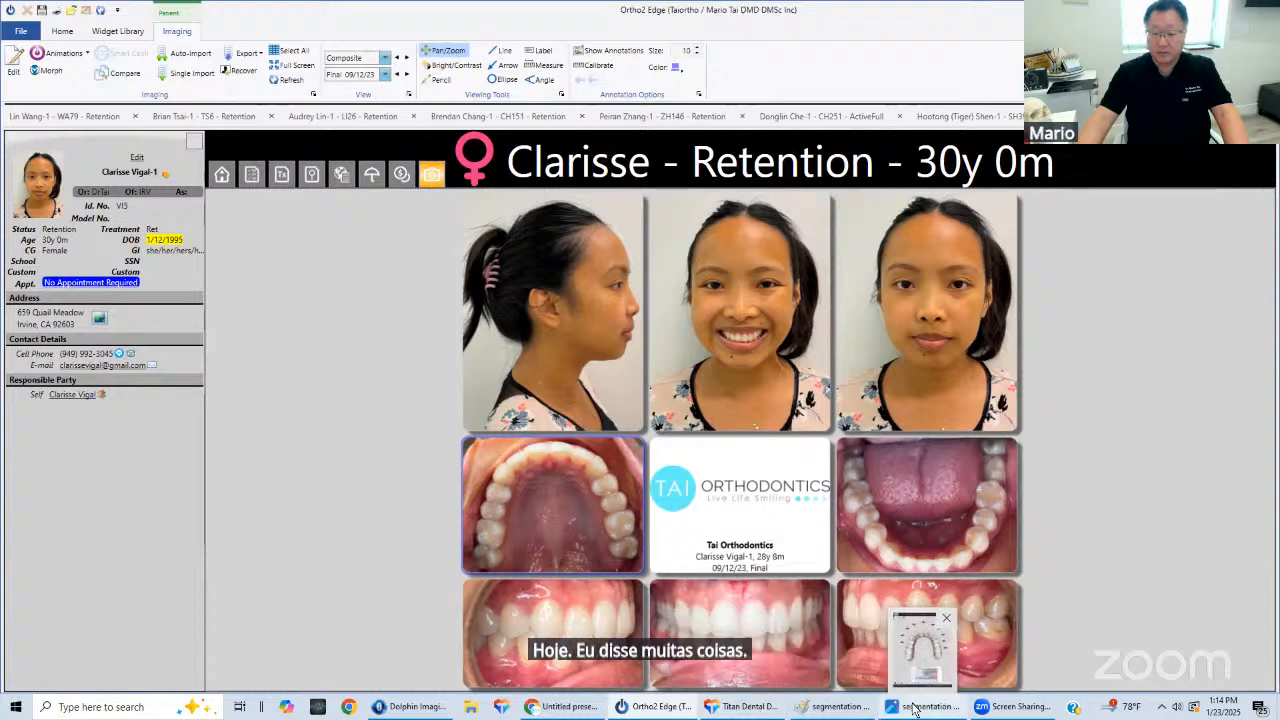
pyautogui.click(748, 710)
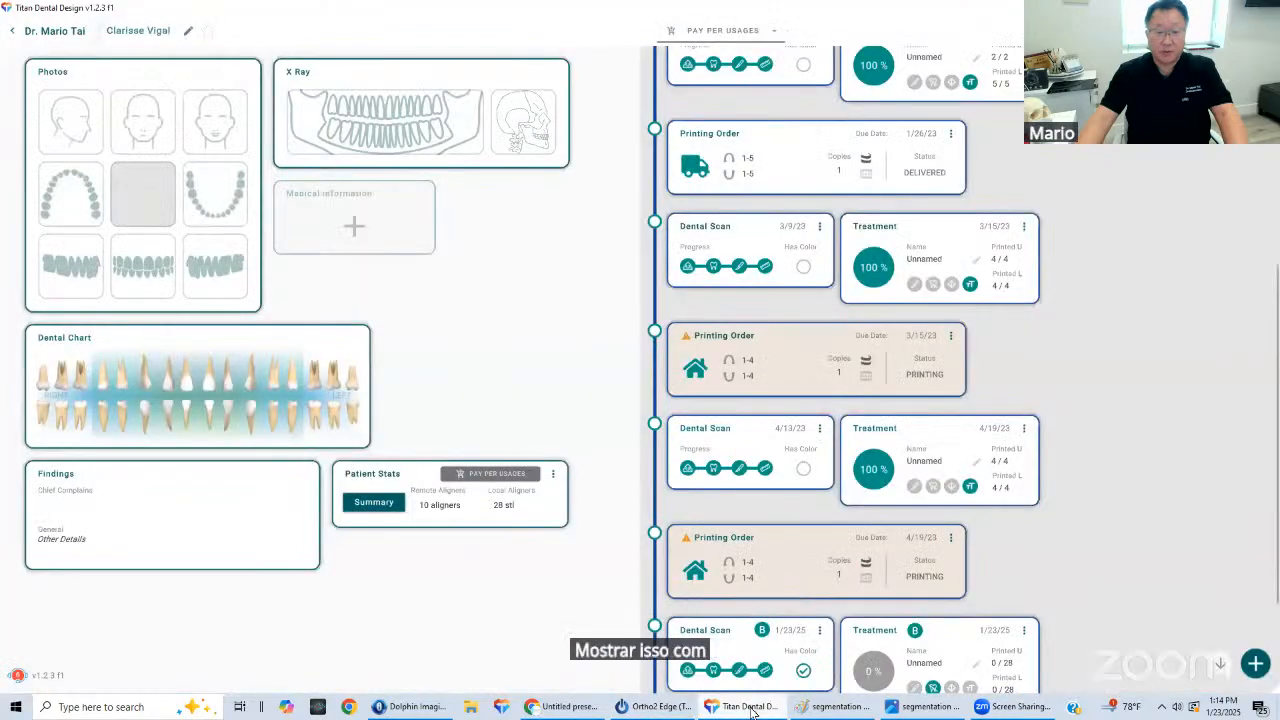
pyautogui.click(843, 707)
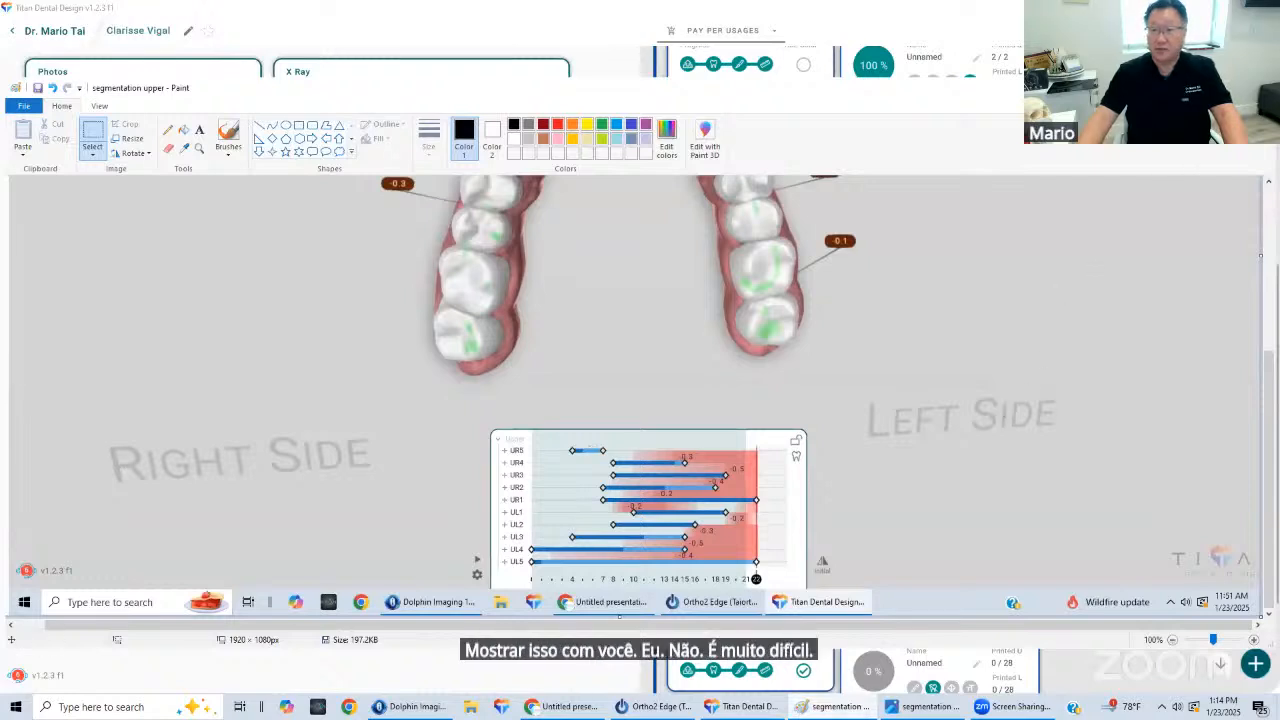
# Return to Titan Dental Design, open the 1/23/25 treatment and advance it from Setup to the Attachments phase
pyautogui.click(742, 707)
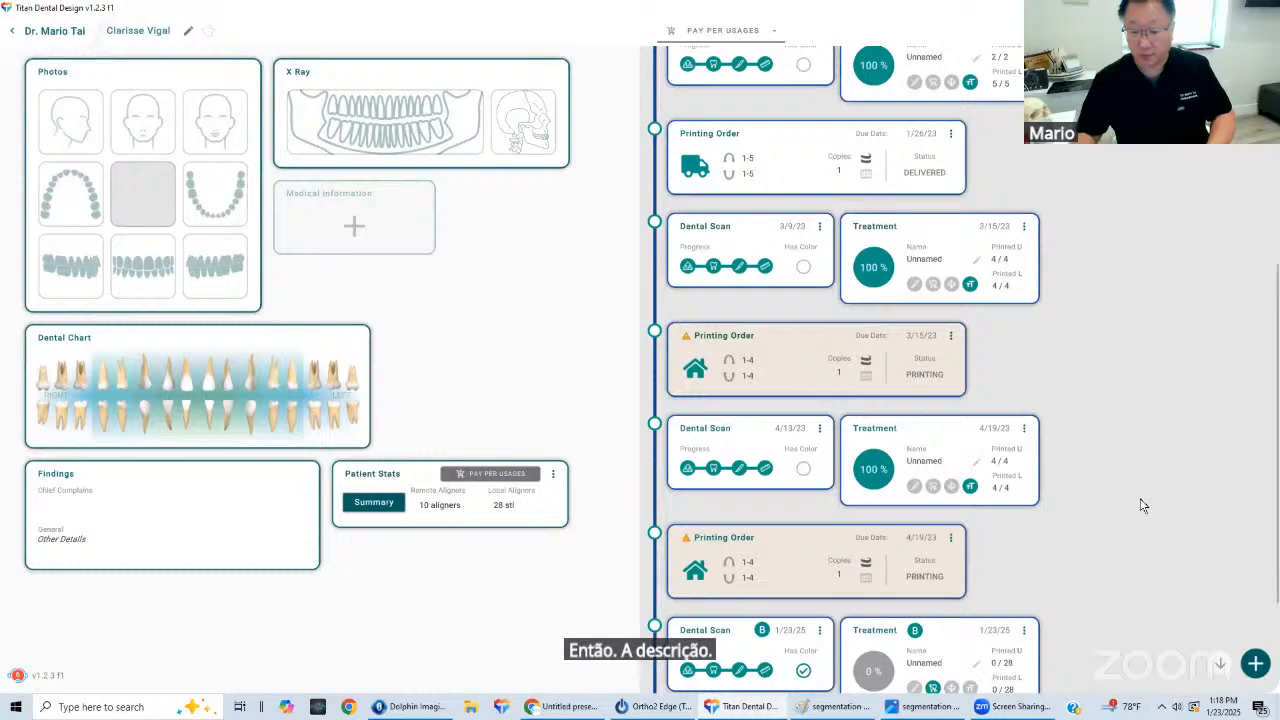
pyautogui.scroll(-2, 1137, 509)
pyautogui.click(952, 488)
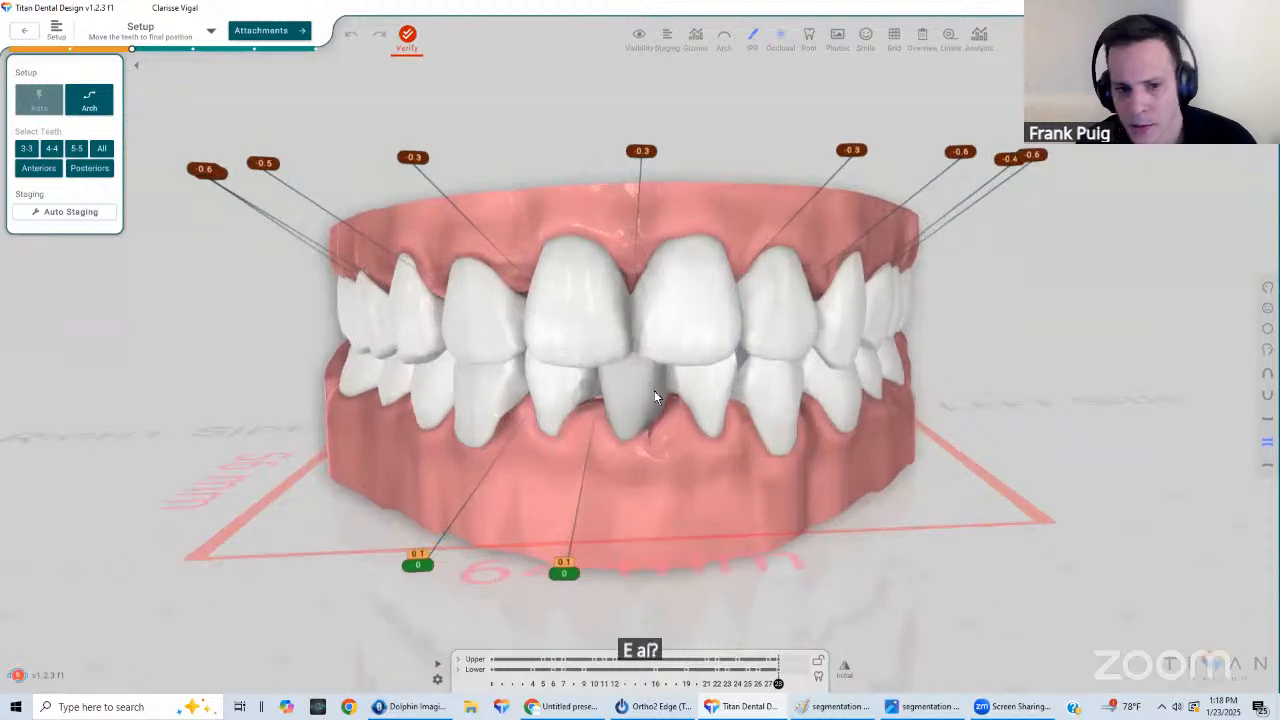
pyautogui.click(269, 30)
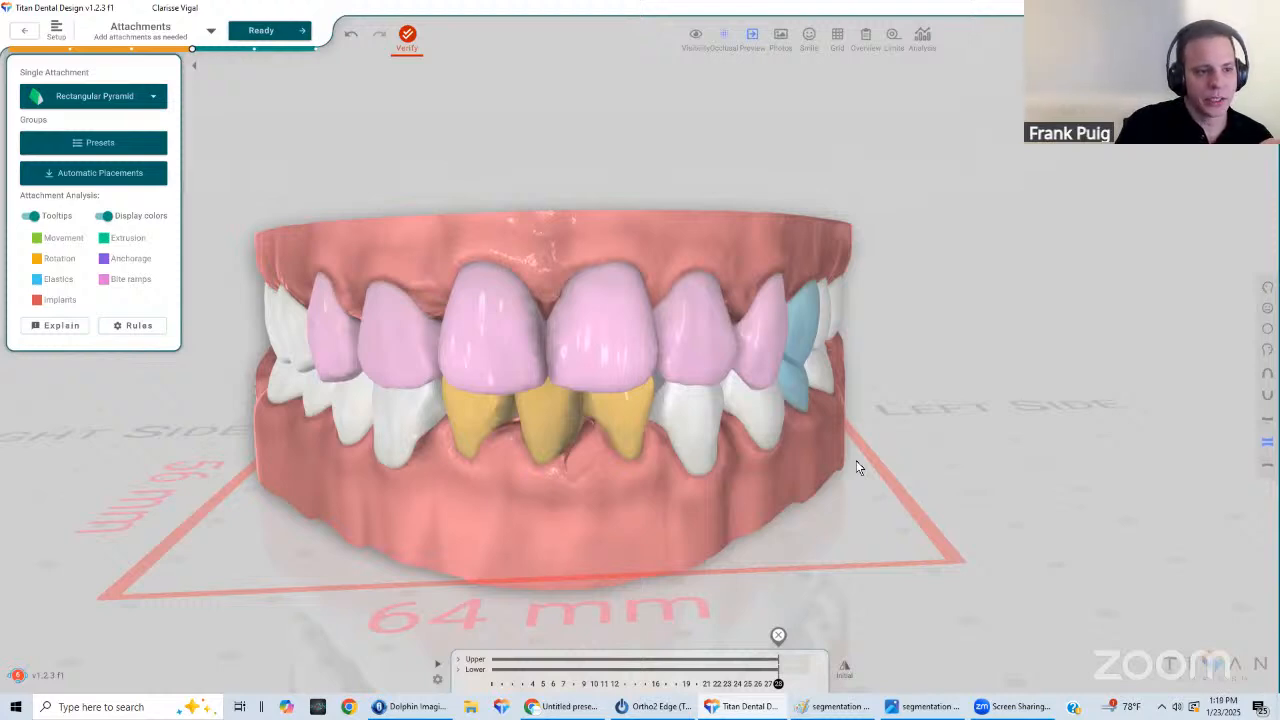
# Apply the Deep Bite attachment preset to the treatment without resetting the existing attachments
pyautogui.click(754, 314)
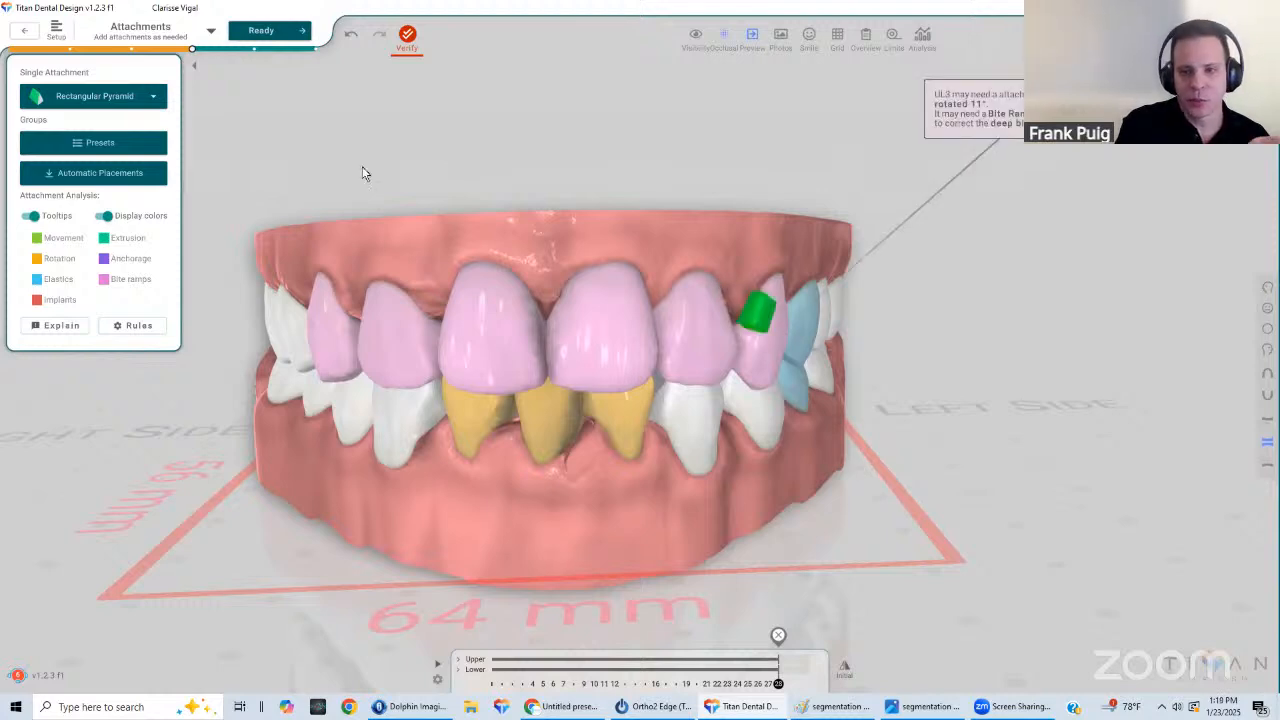
pyautogui.click(111, 146)
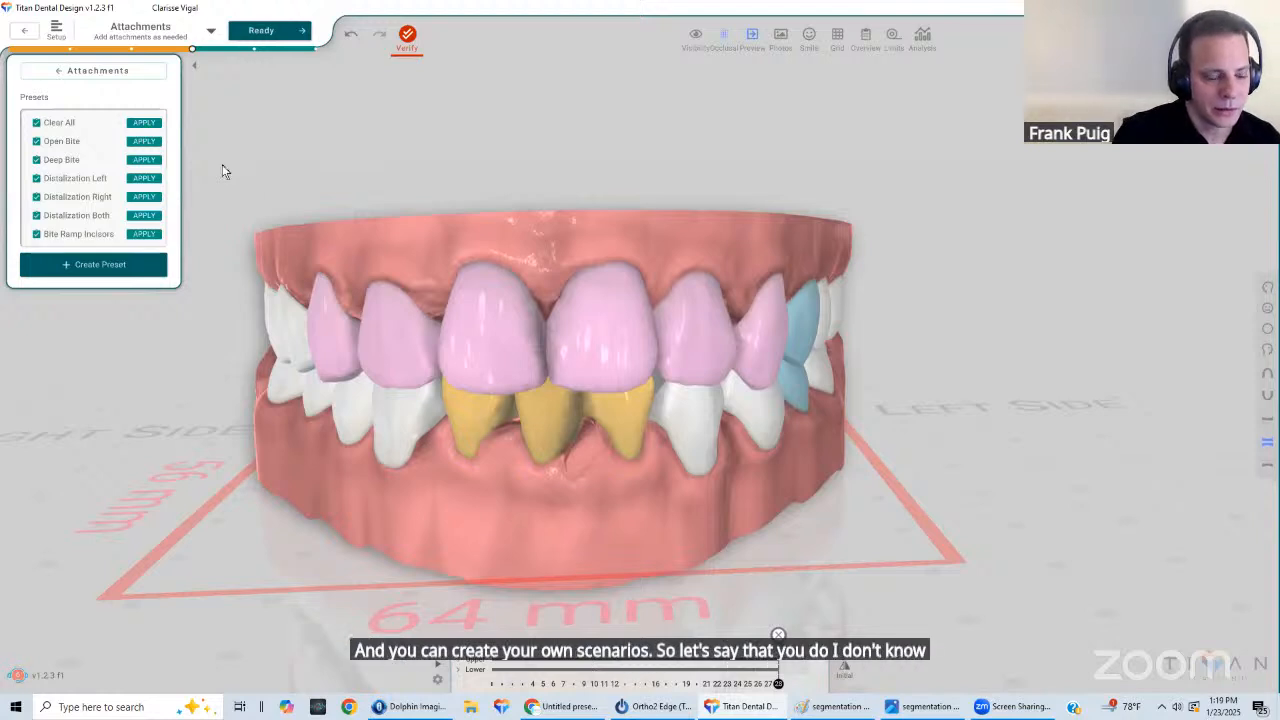
pyautogui.click(145, 160)
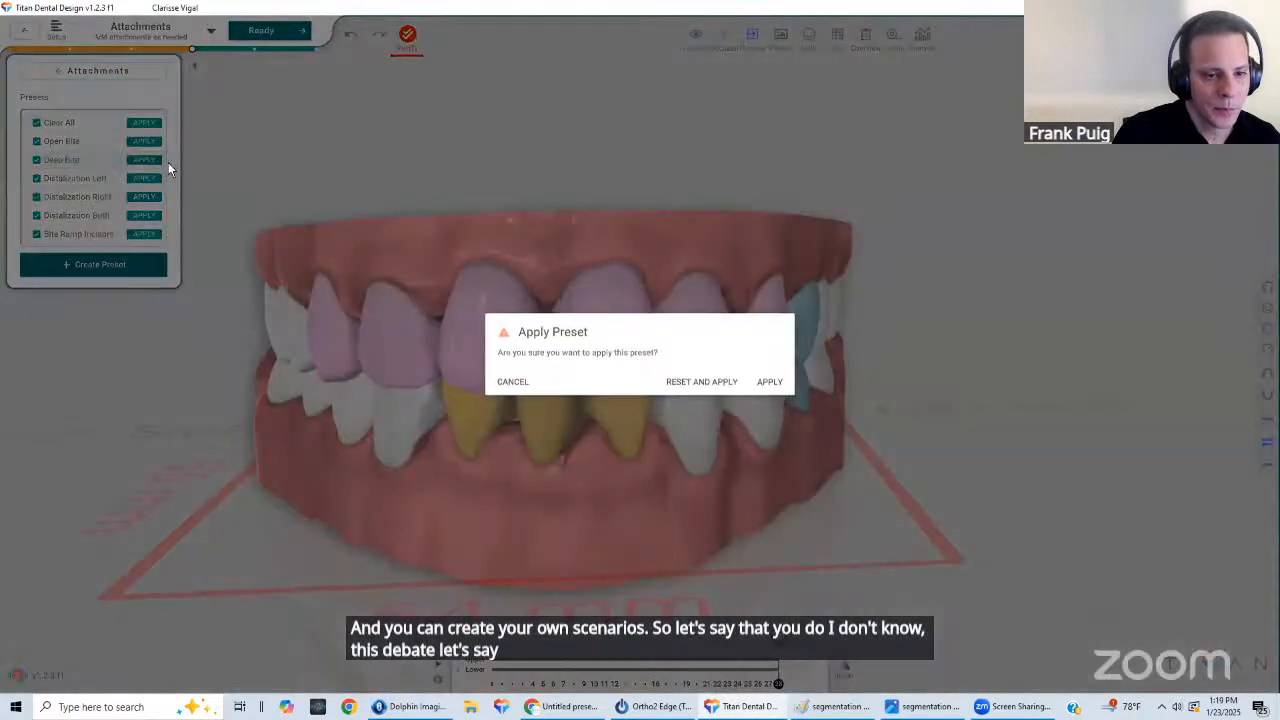
pyautogui.click(769, 381)
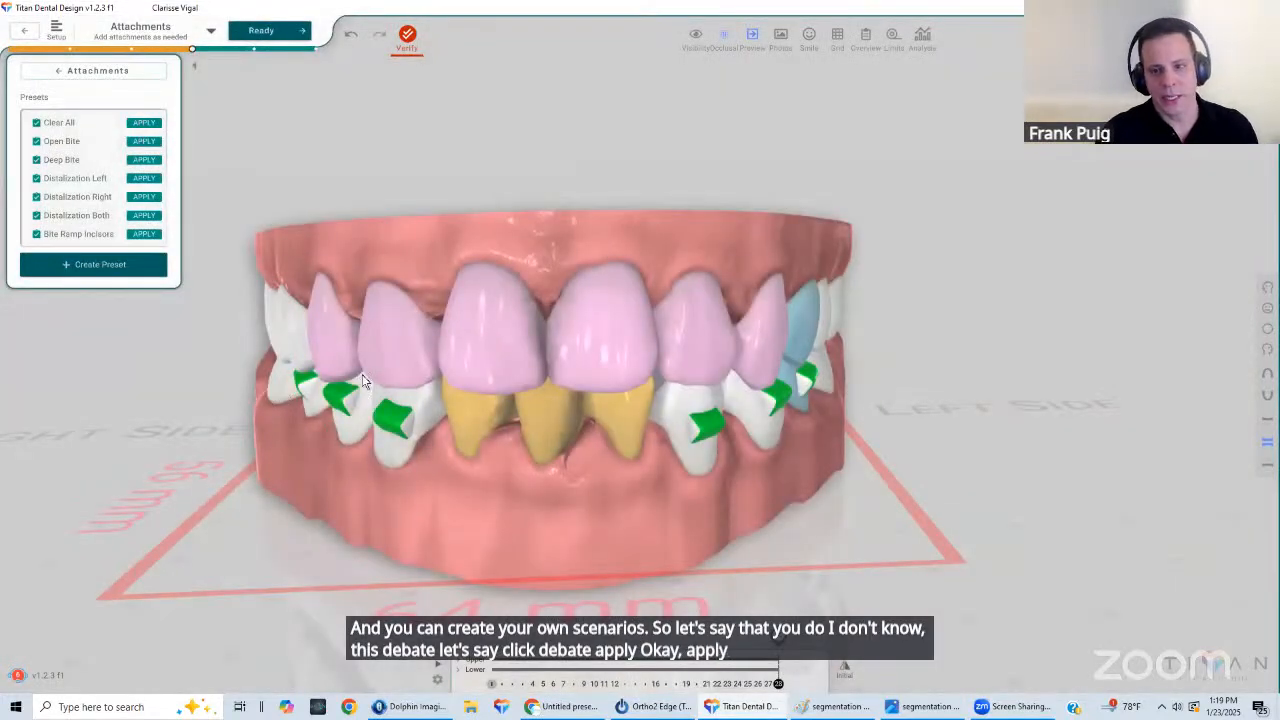
# Examine the attachments on the lower canines and premolars from the front and from the patient's left side
pyautogui.moveTo(260, 408); pyautogui.dragTo(464, 370)
pyautogui.moveTo(242, 370); pyautogui.dragTo(856, 460)
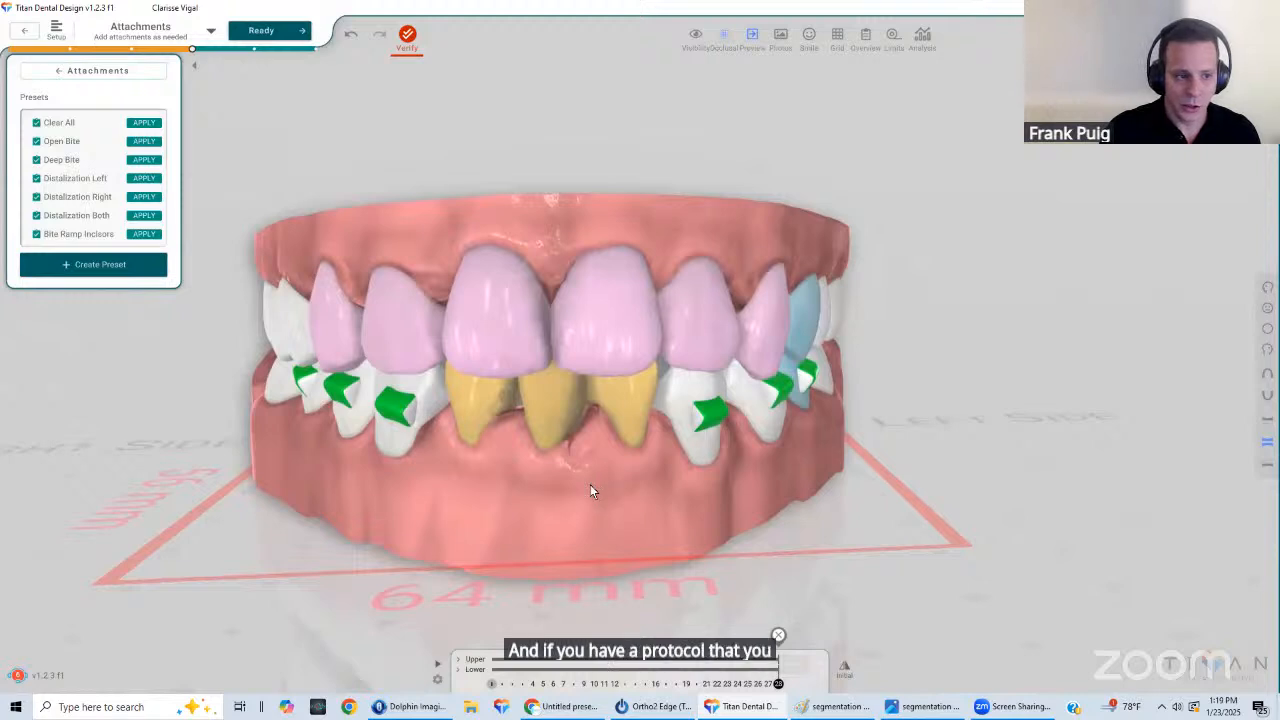
pyautogui.moveTo(779, 683); pyautogui.dragTo(440, 618)
pyautogui.moveTo(661, 634); pyautogui.dragTo(818, 572)
pyautogui.moveTo(588, 504); pyautogui.dragTo(590, 499)
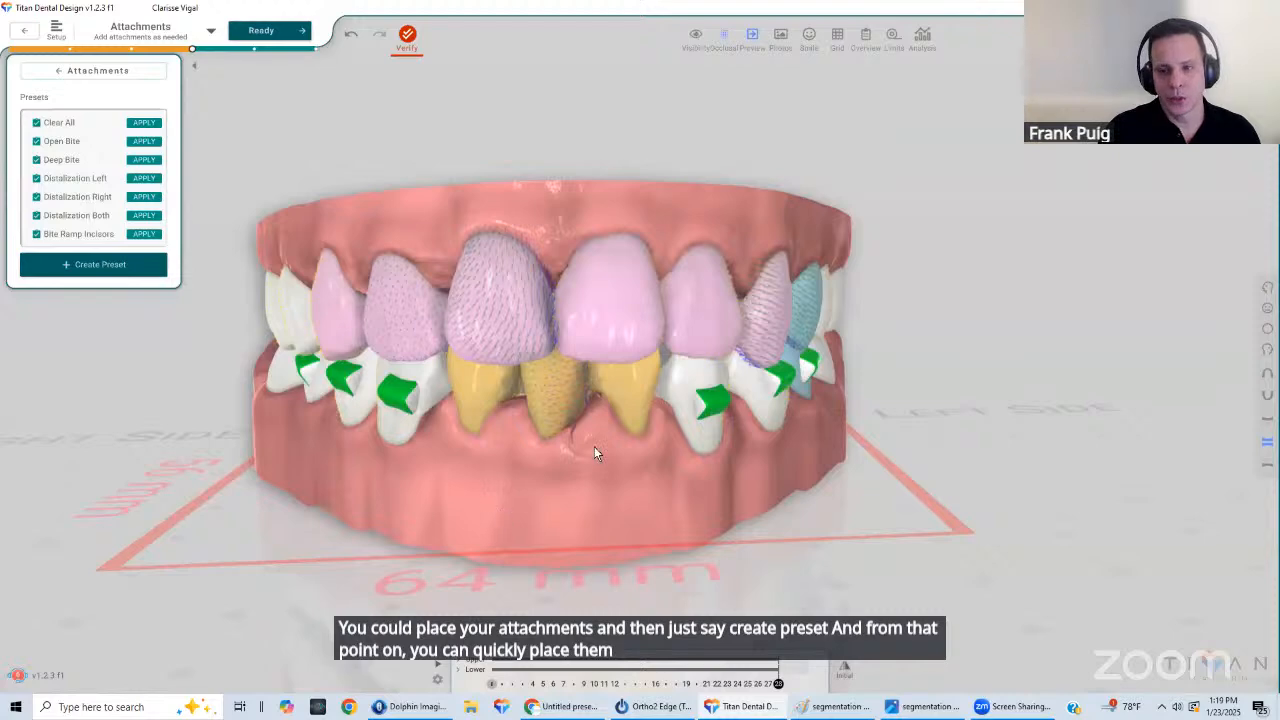
pyautogui.moveTo(392, 350); pyautogui.dragTo(225, 365, button='right')
pyautogui.moveTo(772, 434); pyautogui.dragTo(700, 440, button='right')
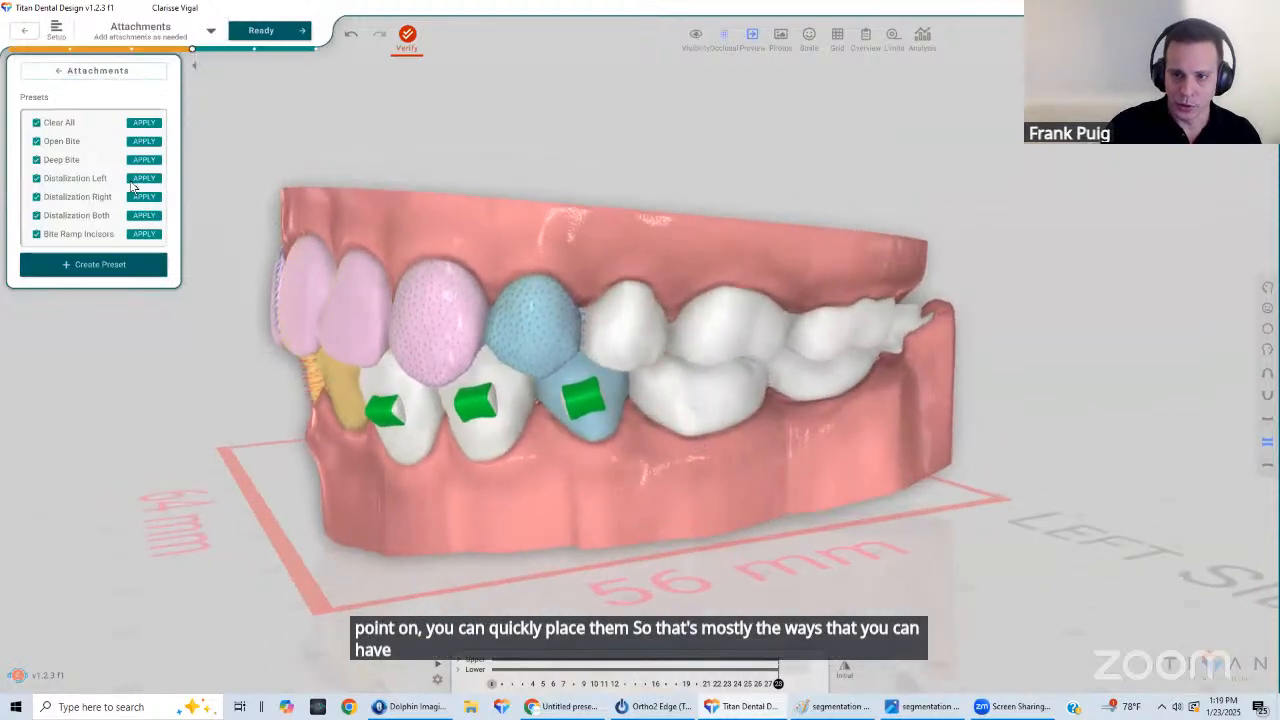
# Try the Distalization Left attachment preset on the upper left posterior teeth, and undo it
pyautogui.click(136, 179)
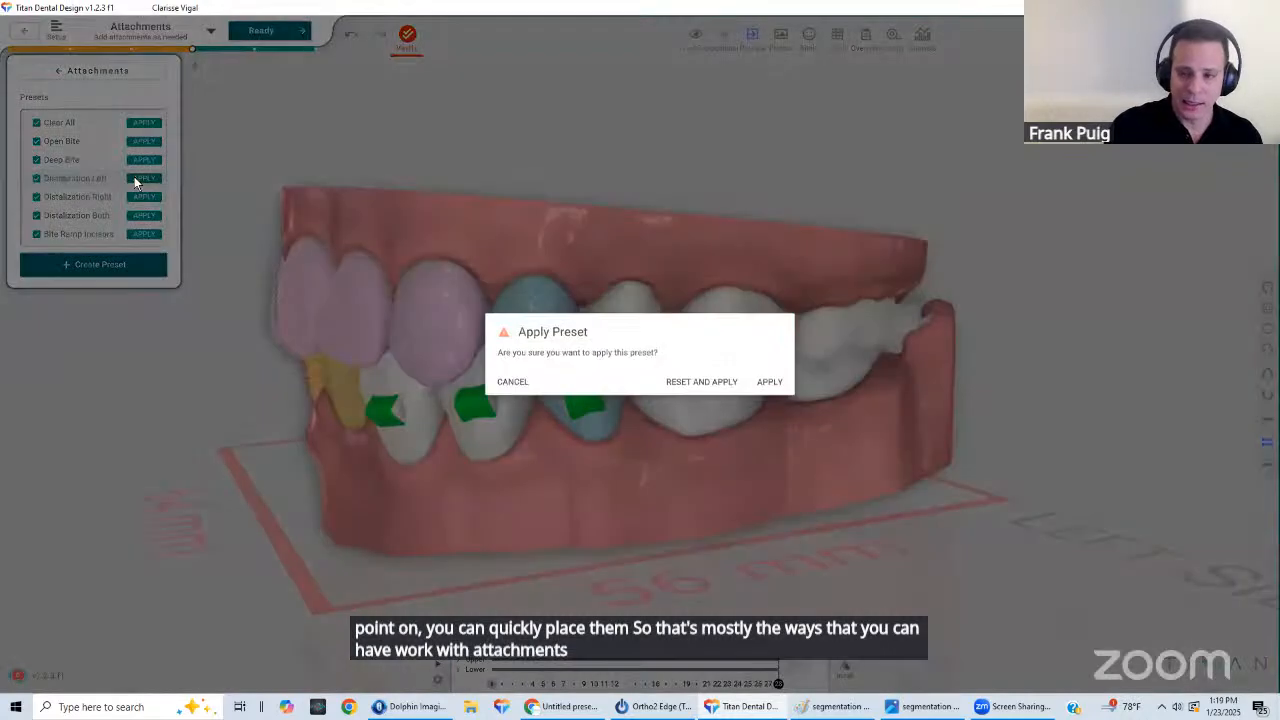
pyautogui.click(766, 382)
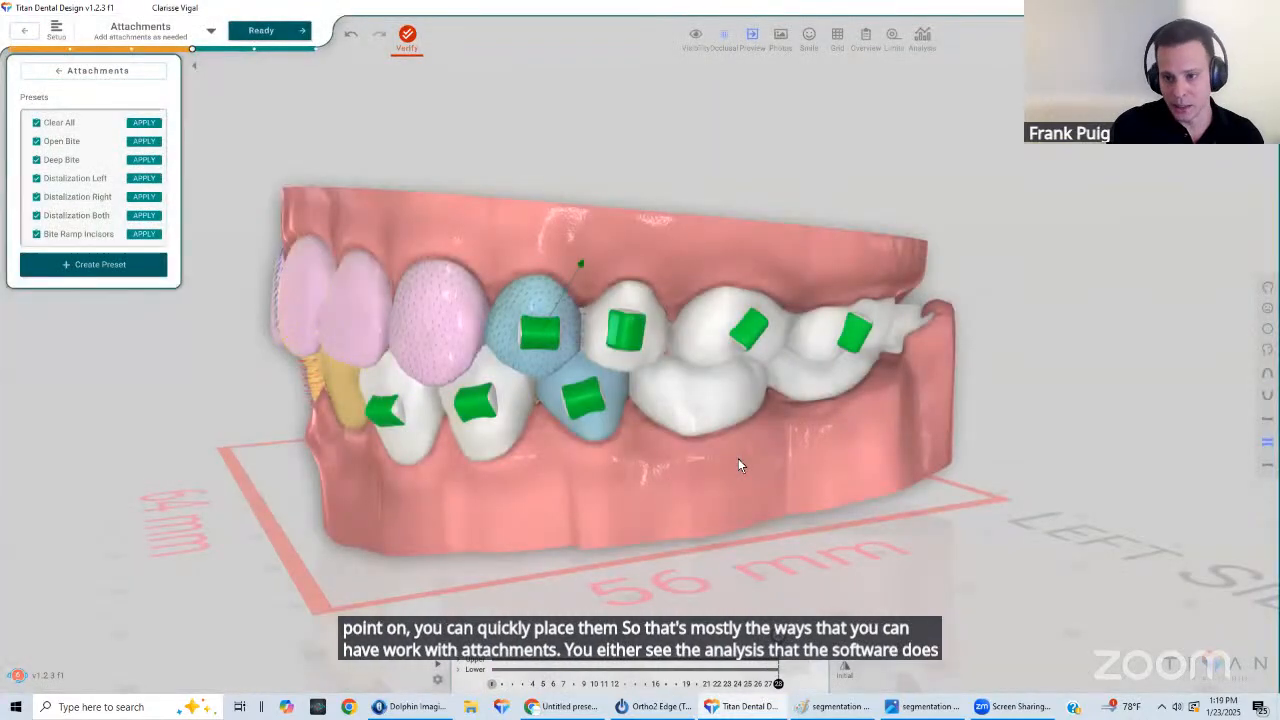
pyautogui.click(350, 38)
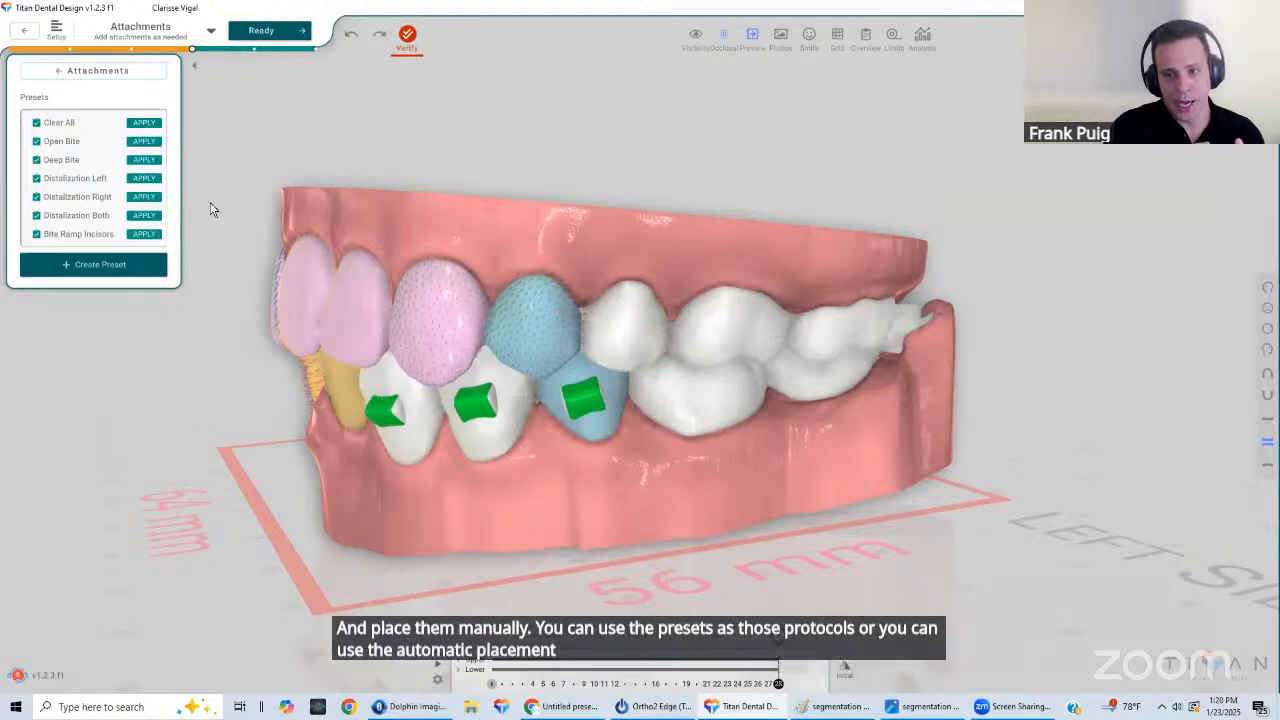
# Clear the Deep Bite attachments from the lower canines and premolars so the teeth carry no attachments
pyautogui.moveTo(420, 357); pyautogui.dragTo(738, 331)
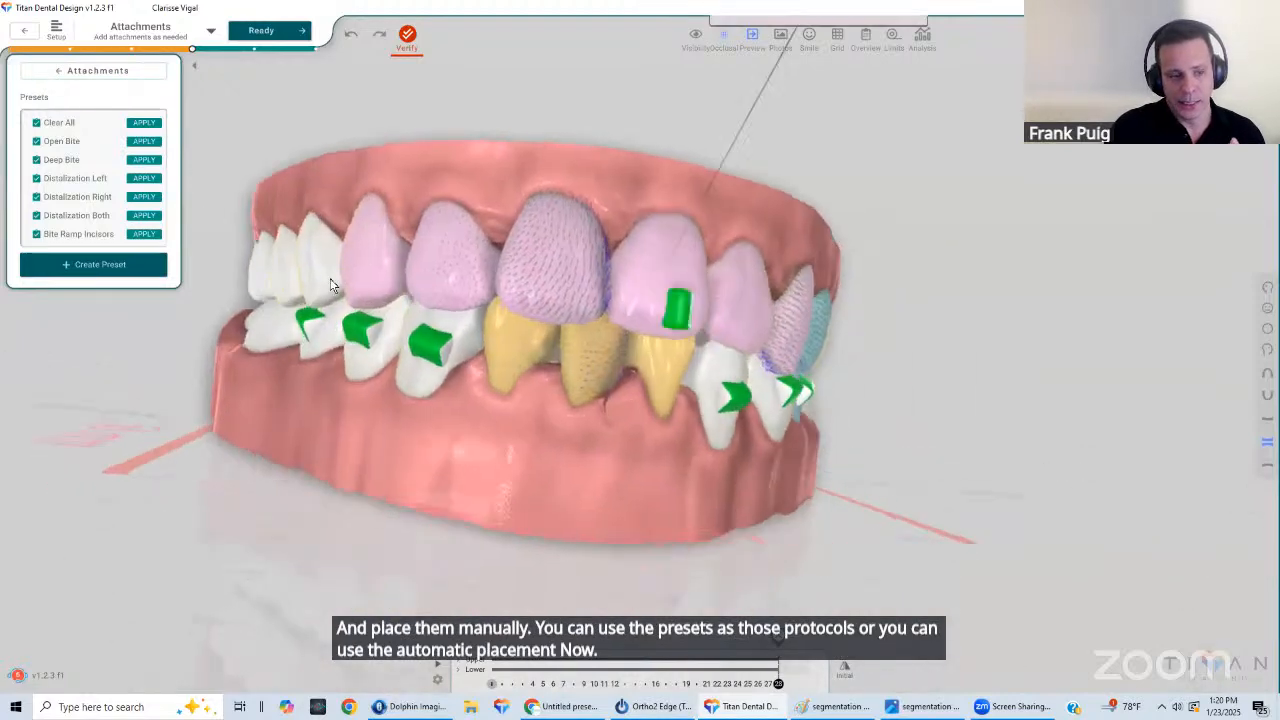
pyautogui.moveTo(329, 286); pyautogui.dragTo(362, 214)
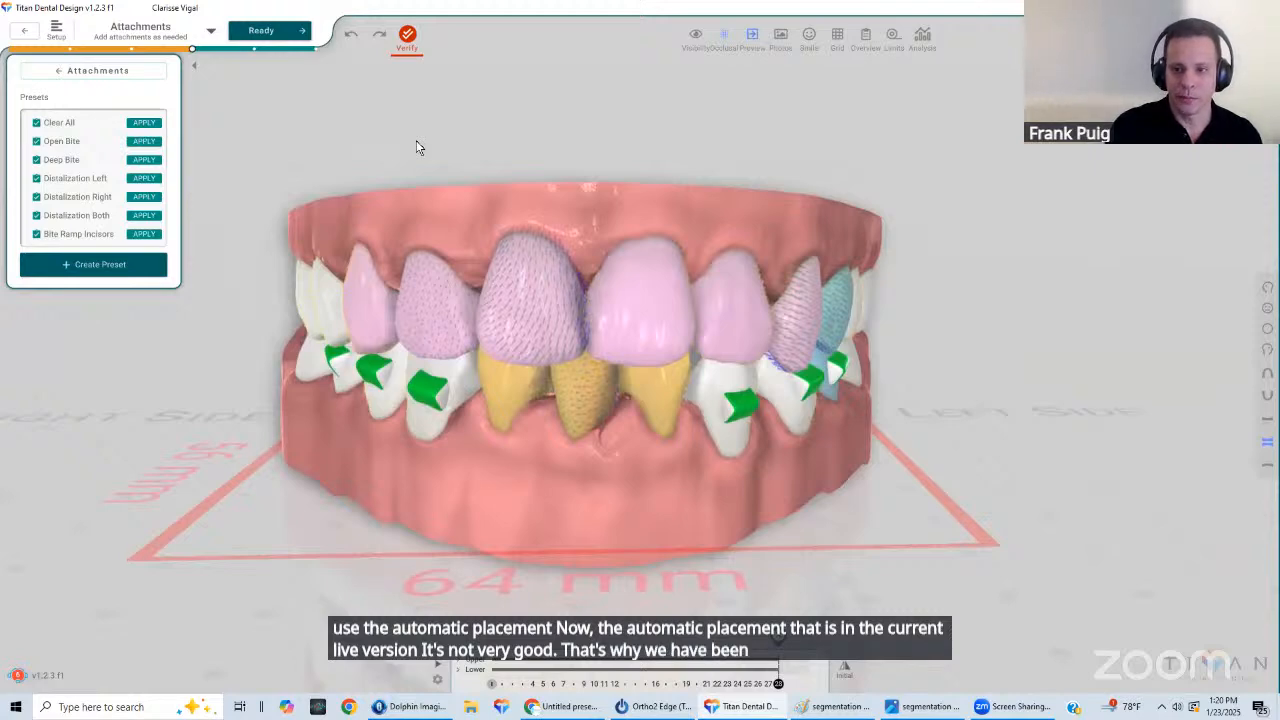
pyautogui.click(145, 122)
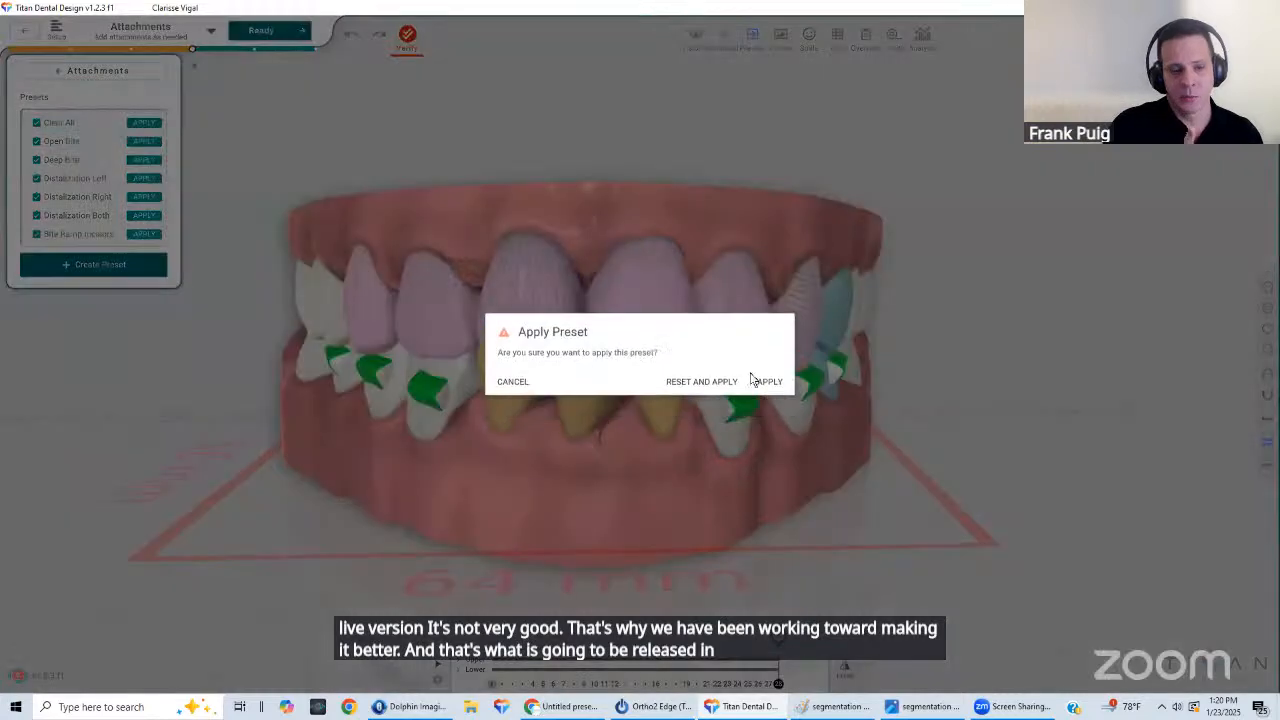
pyautogui.click(766, 381)
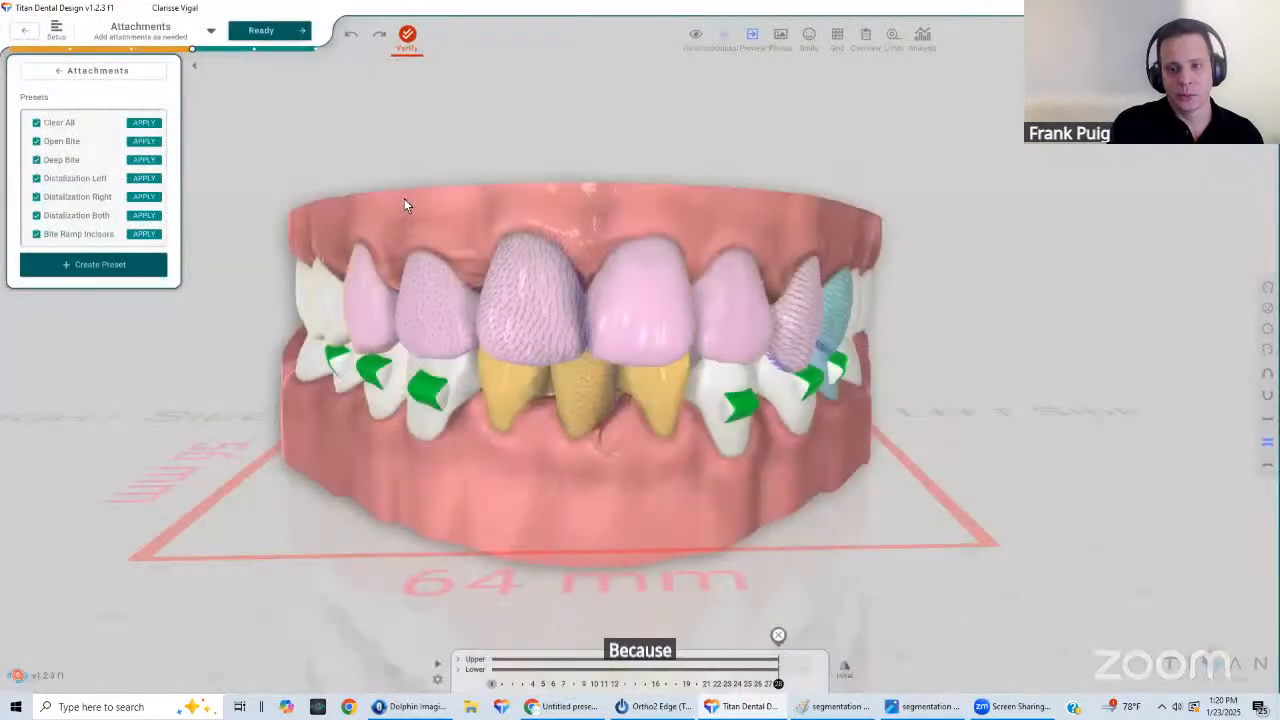
pyautogui.click(350, 36)
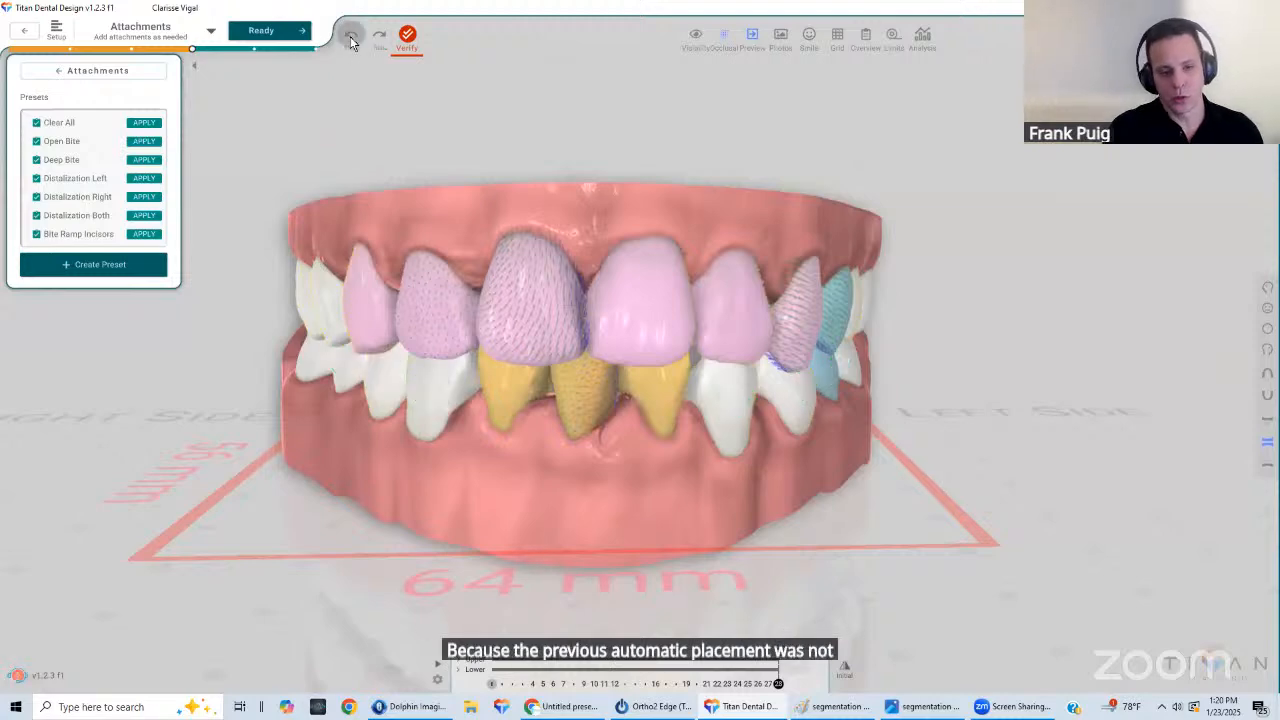
# Try the Deep Bite and Open Bite attachment presets one after the other without resetting, undoing each application
pyautogui.click(146, 160)
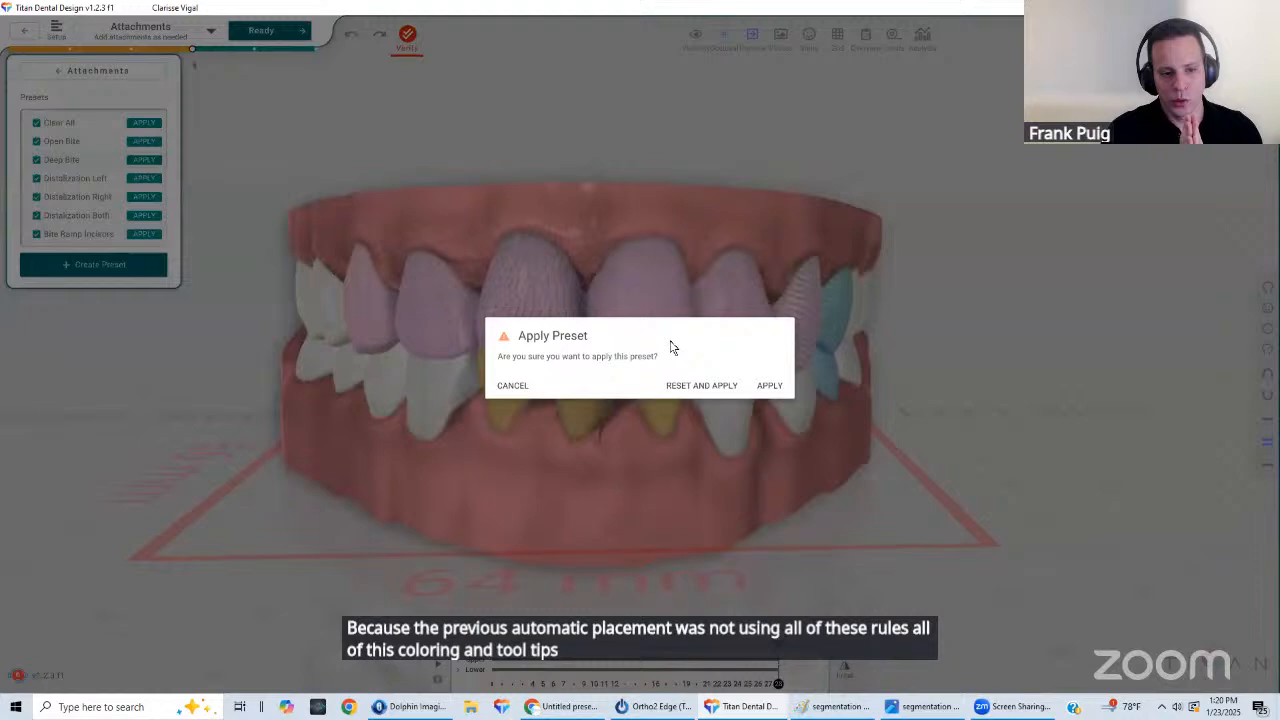
pyautogui.click(769, 388)
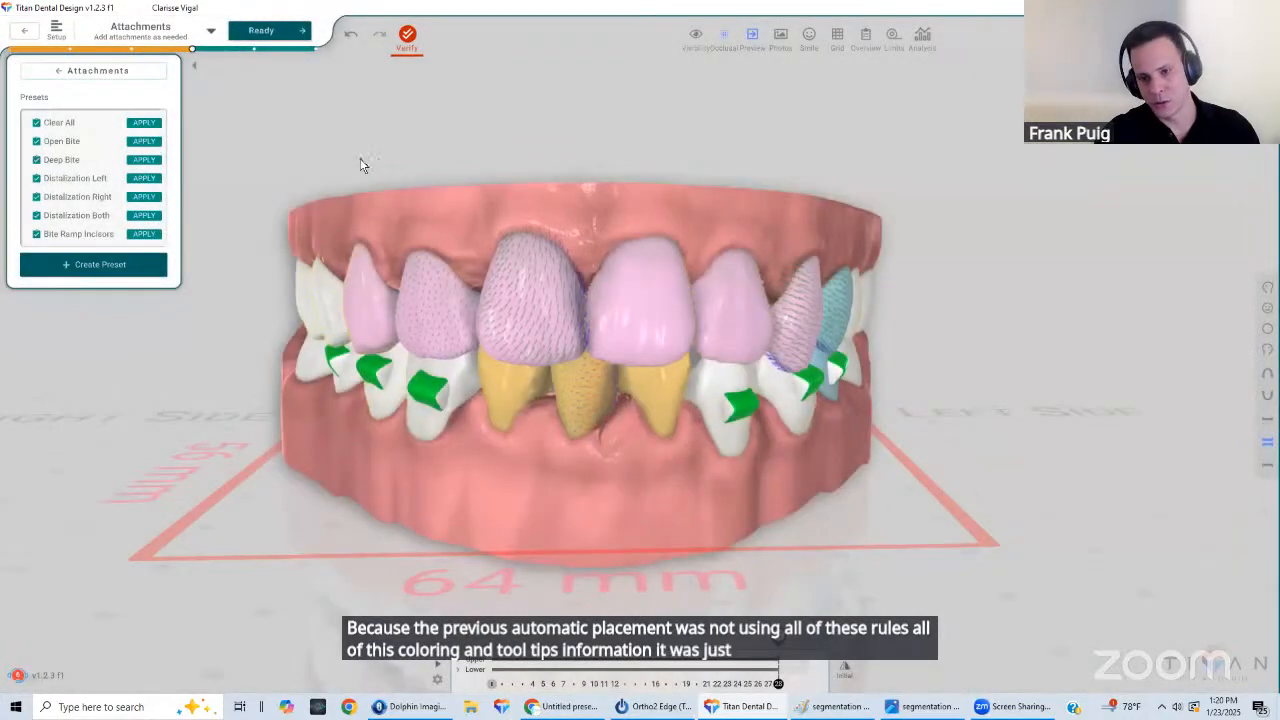
pyautogui.click(349, 35)
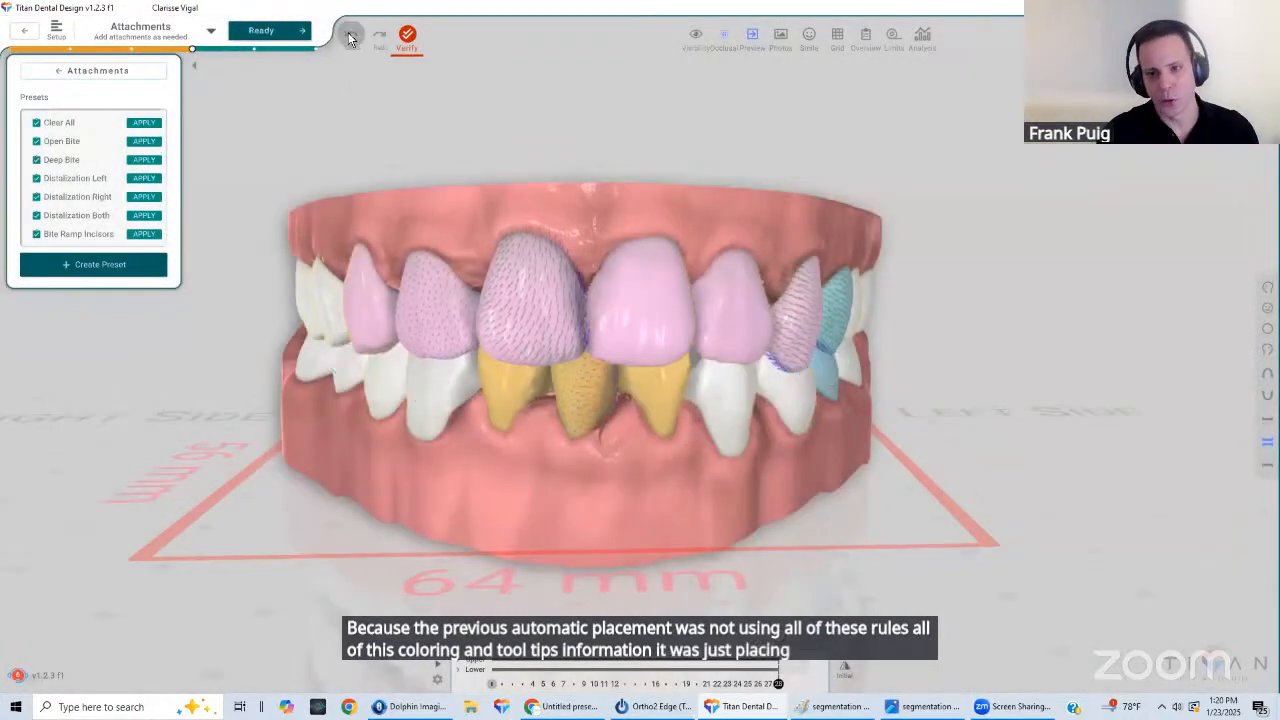
pyautogui.click(144, 141)
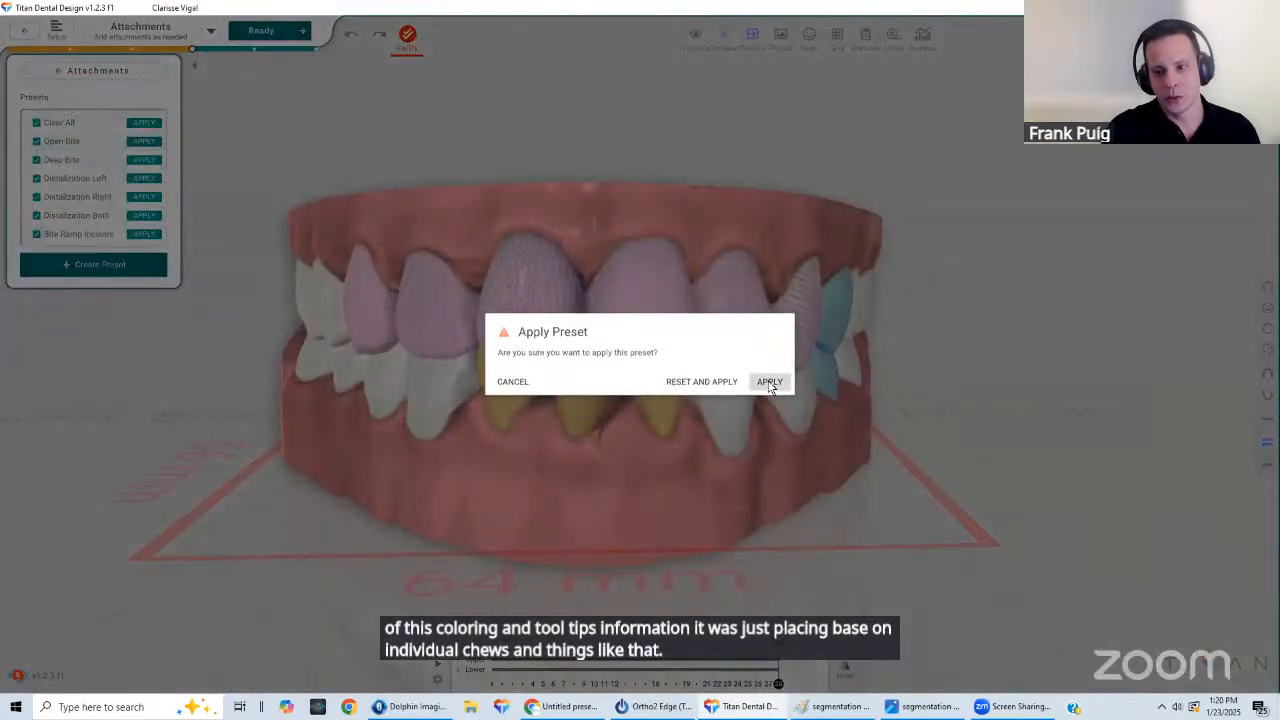
pyautogui.click(768, 386)
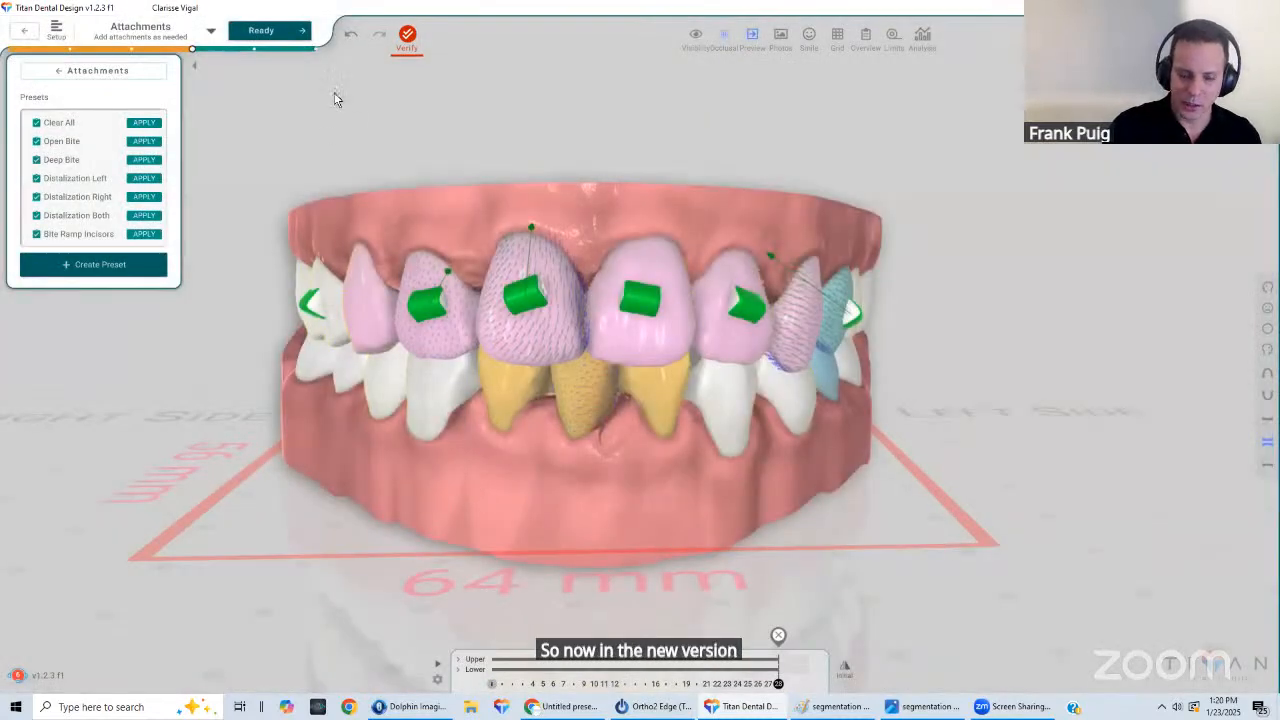
pyautogui.click(350, 34)
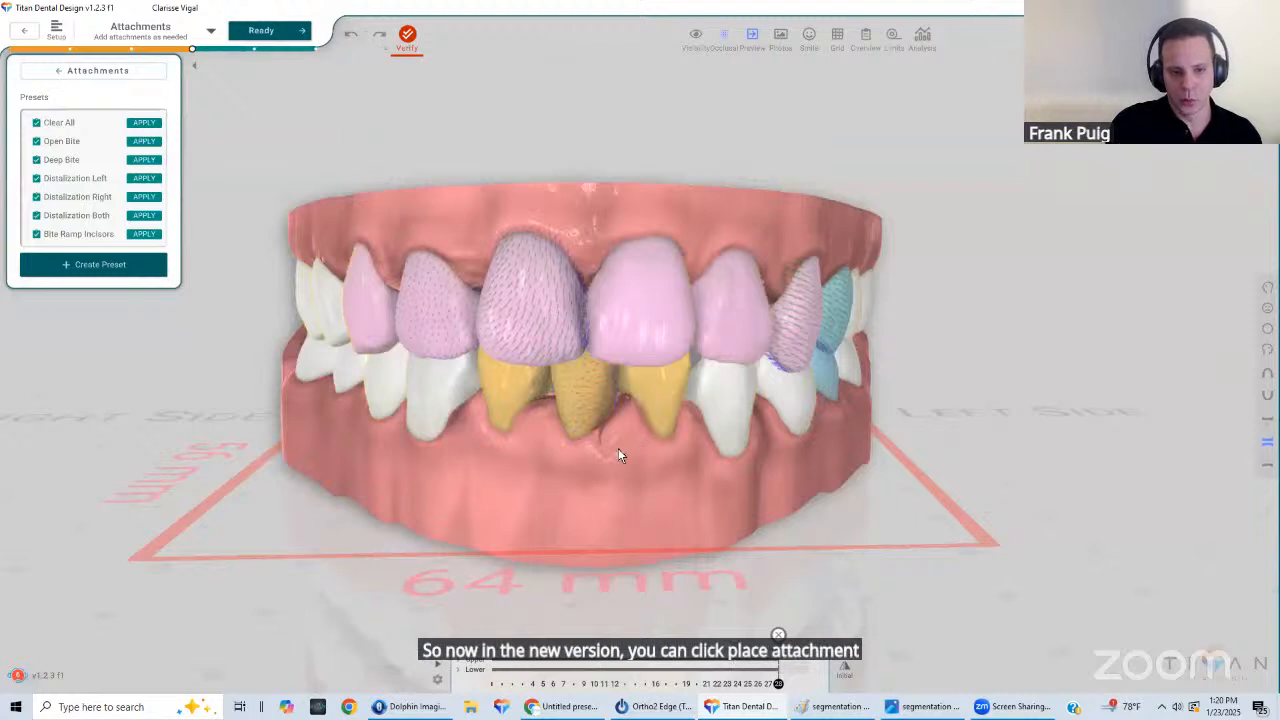
pyautogui.moveTo(618, 450); pyautogui.dragTo(635, 521, button='middle')
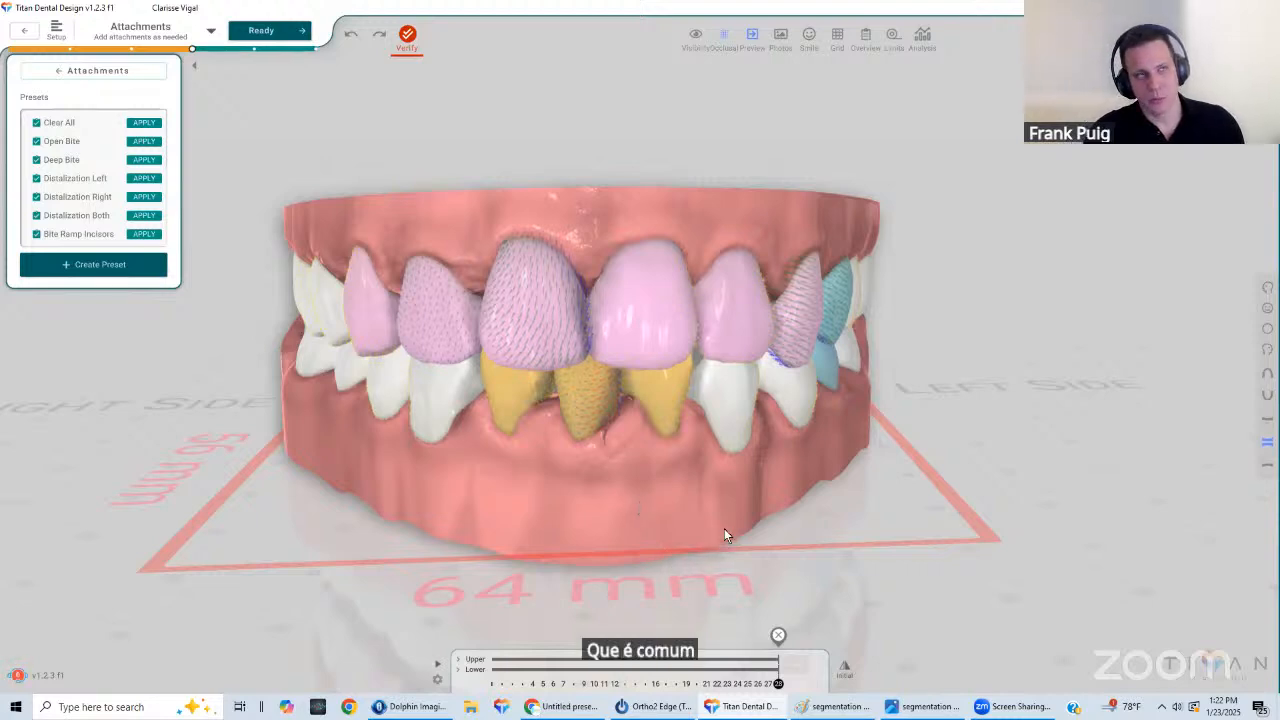
pyautogui.scroll(-2, 690, 509)
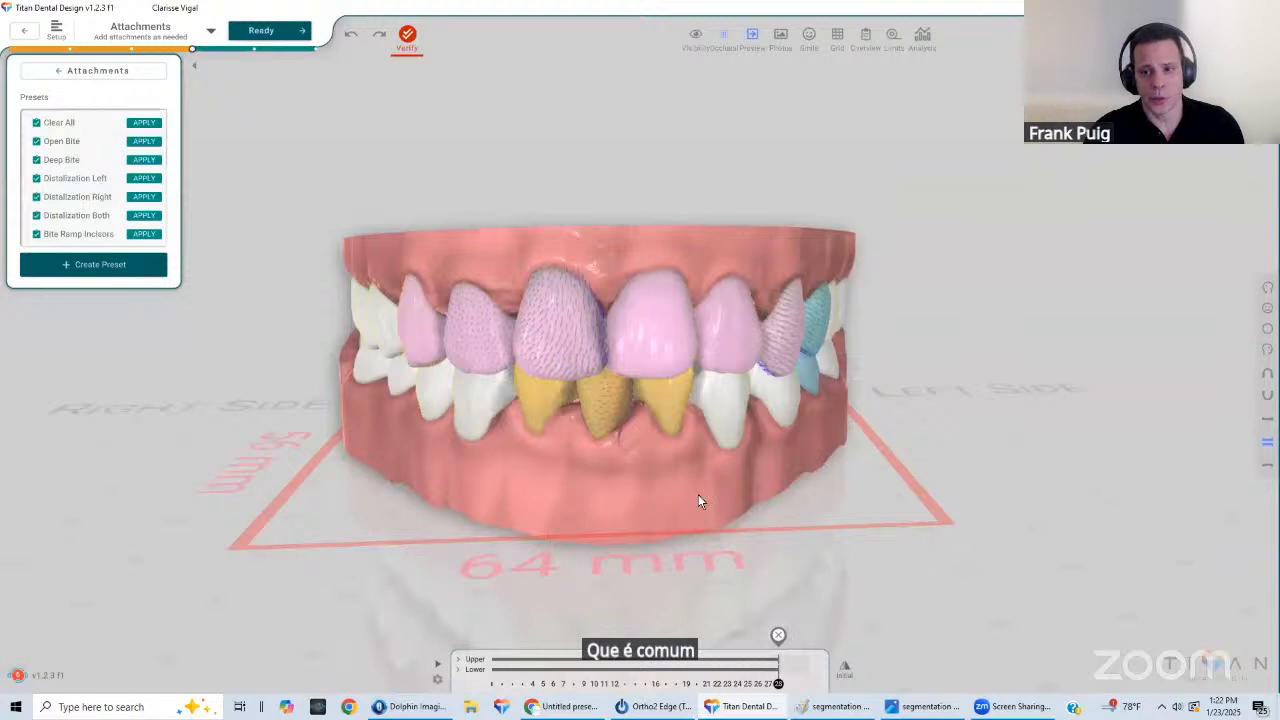
pyautogui.moveTo(697, 499); pyautogui.dragTo(695, 493)
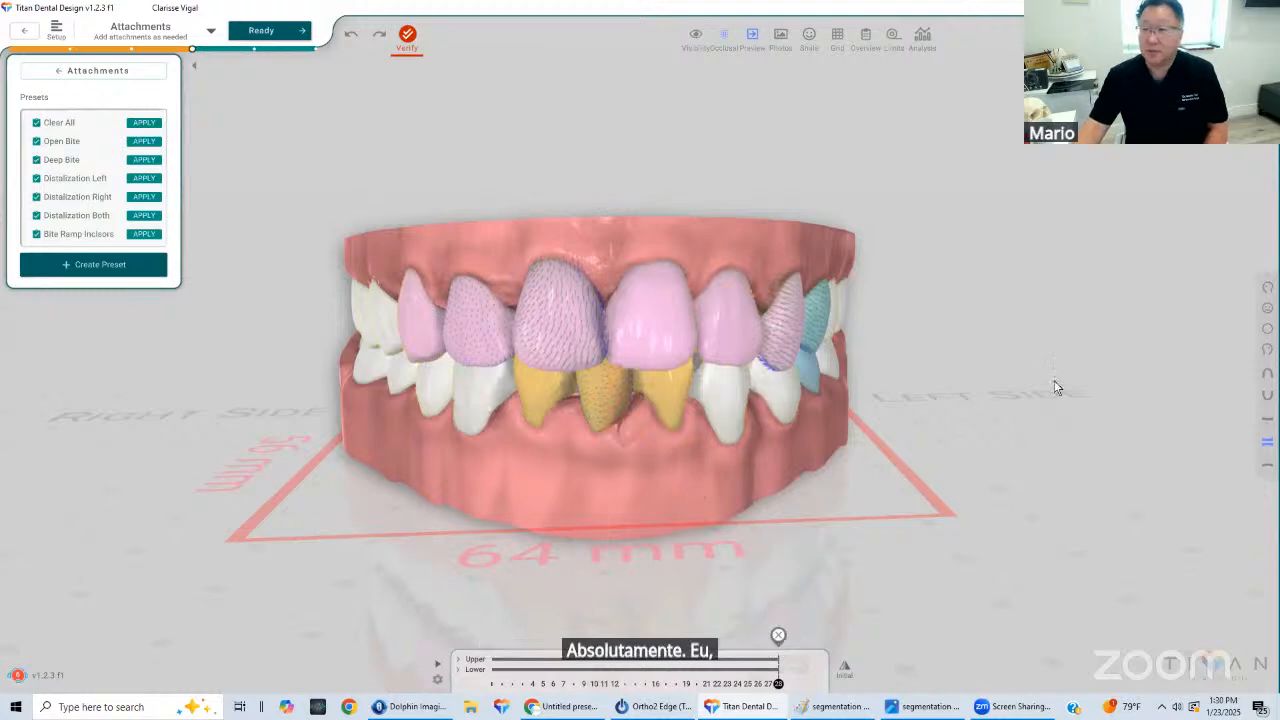
# Switch to the desktop, view the 23783.jpg photo of the exposed lower roots beside the upper segmentation image, and close the photo
pyautogui.hotkey('alt', 'Tab')
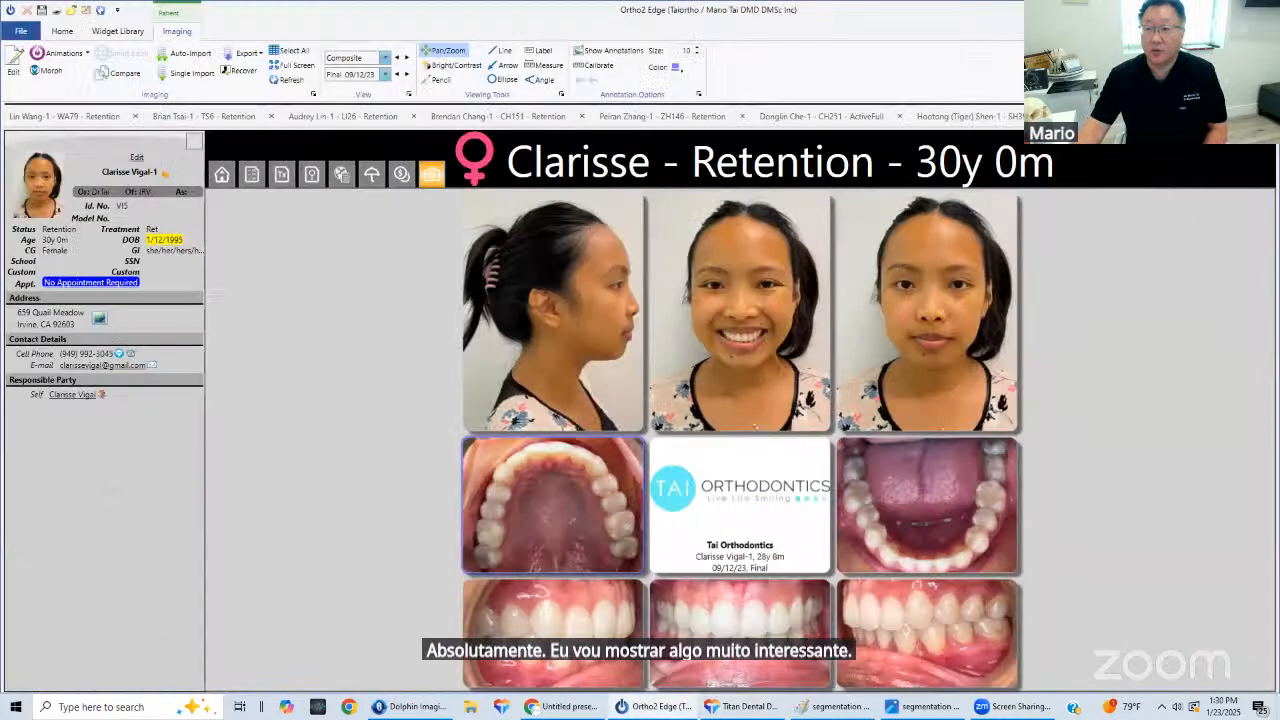
pyautogui.hotkey('alt', 'Tab')
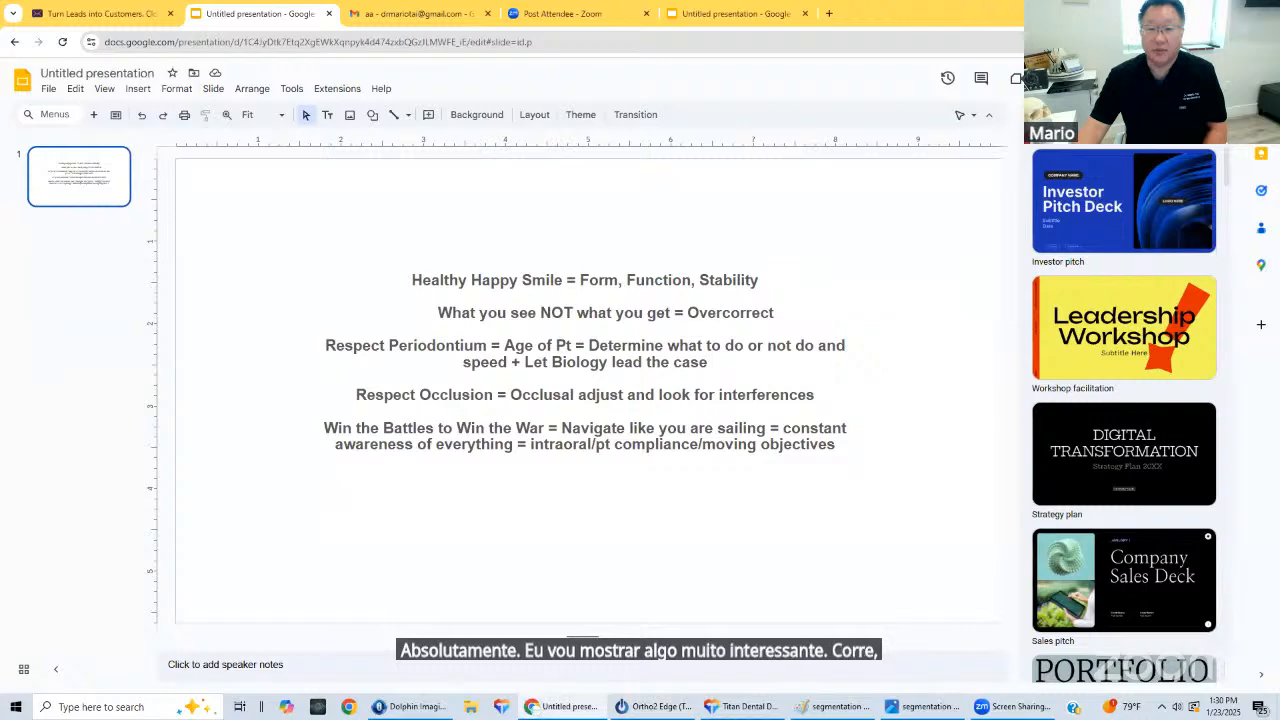
pyautogui.press('super+Down')
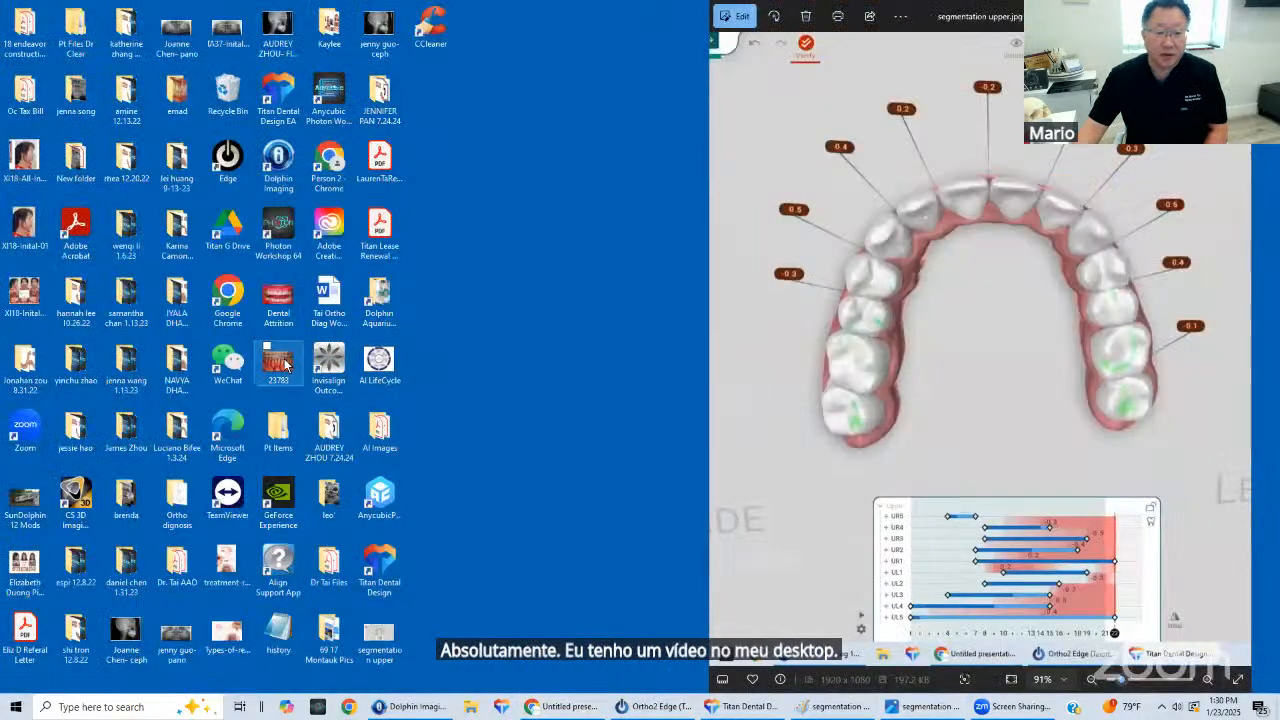
pyautogui.doubleClick(278, 362)
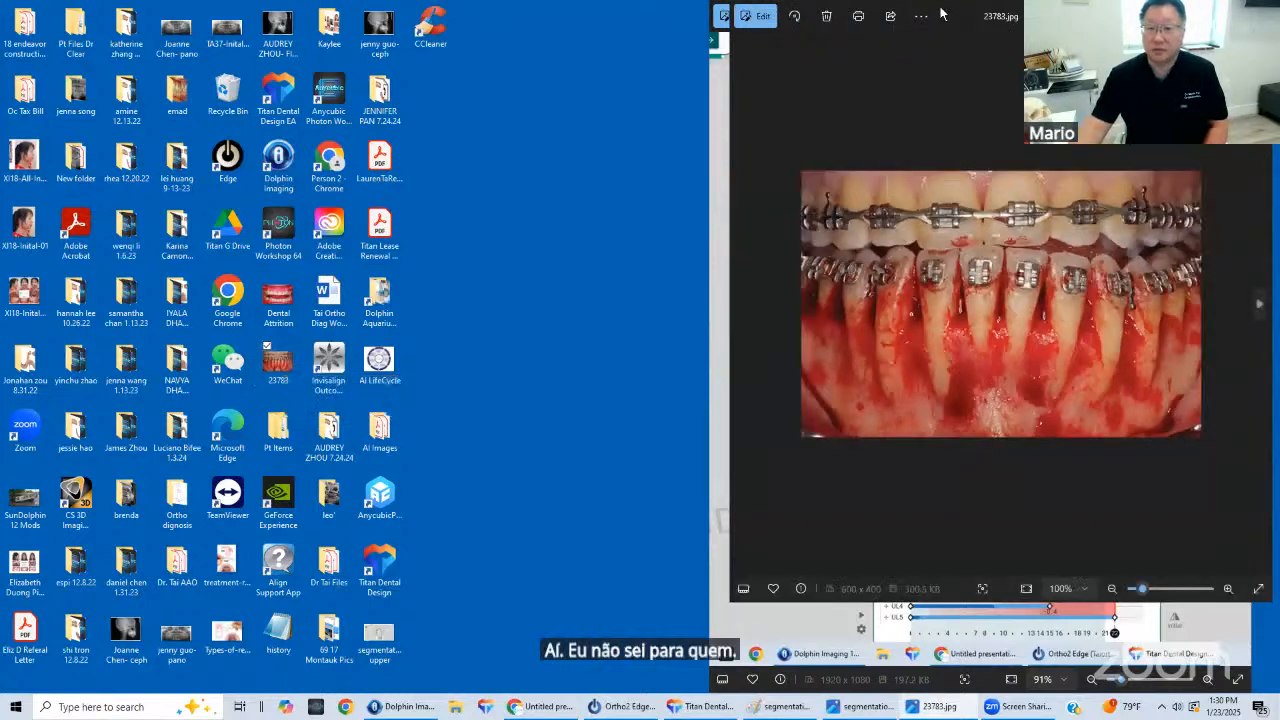
pyautogui.moveTo(940, 14); pyautogui.dragTo(486, 72)
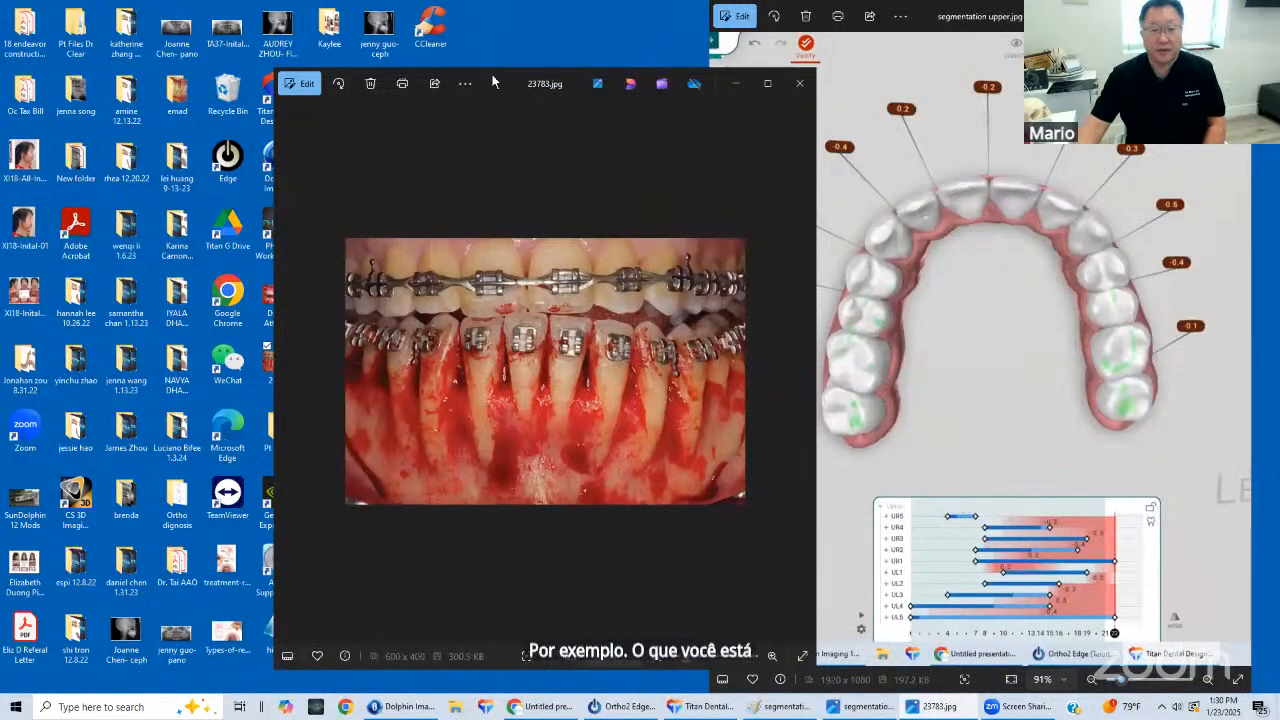
pyautogui.moveTo(492, 78); pyautogui.dragTo(306, 124)
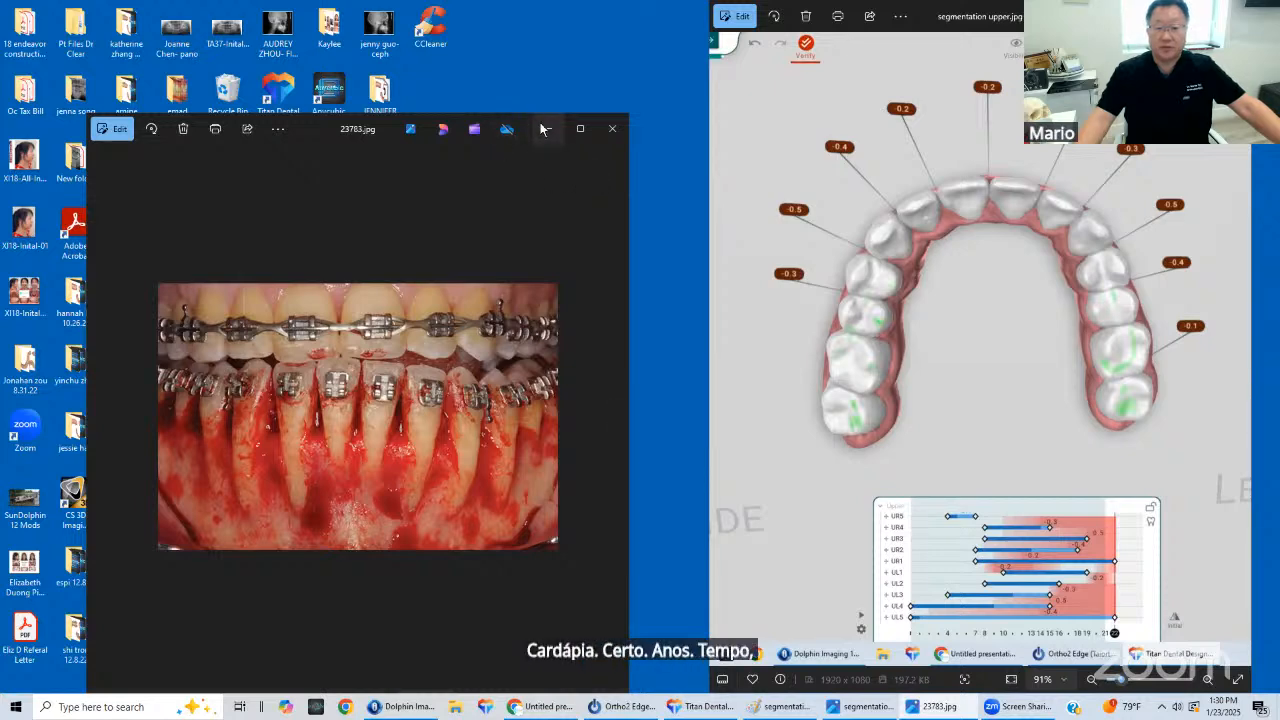
pyautogui.click(610, 131)
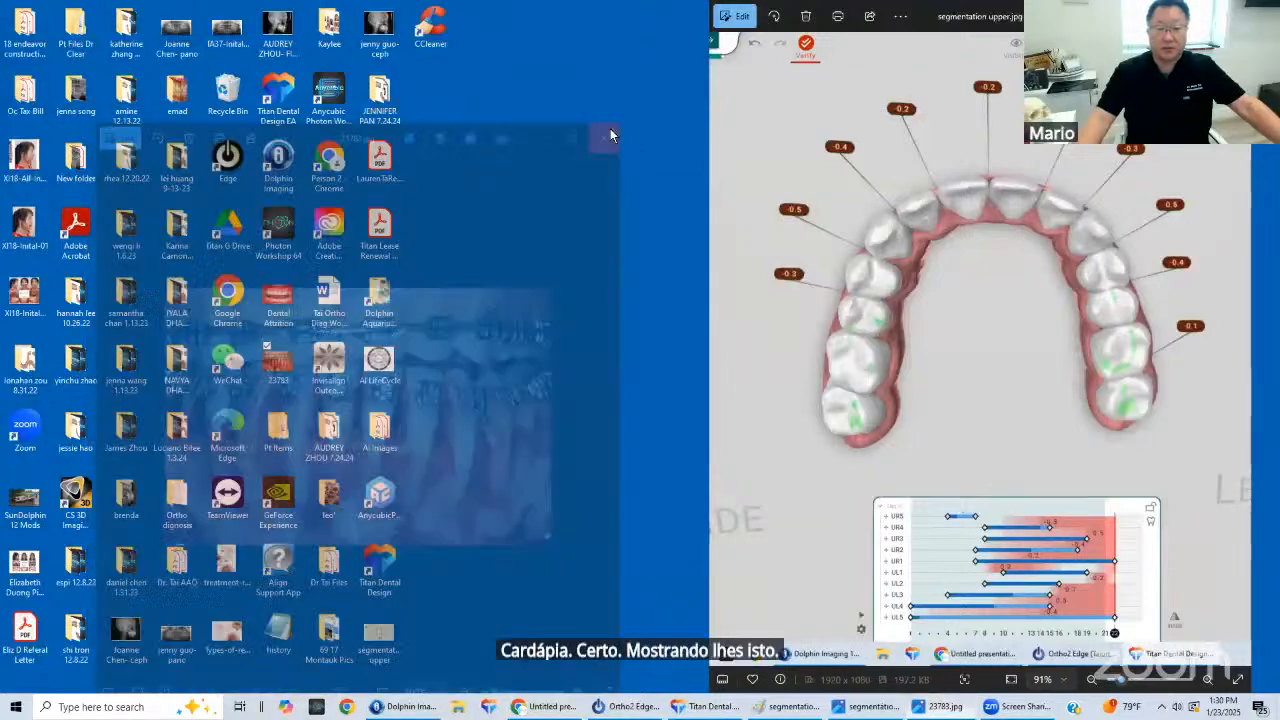